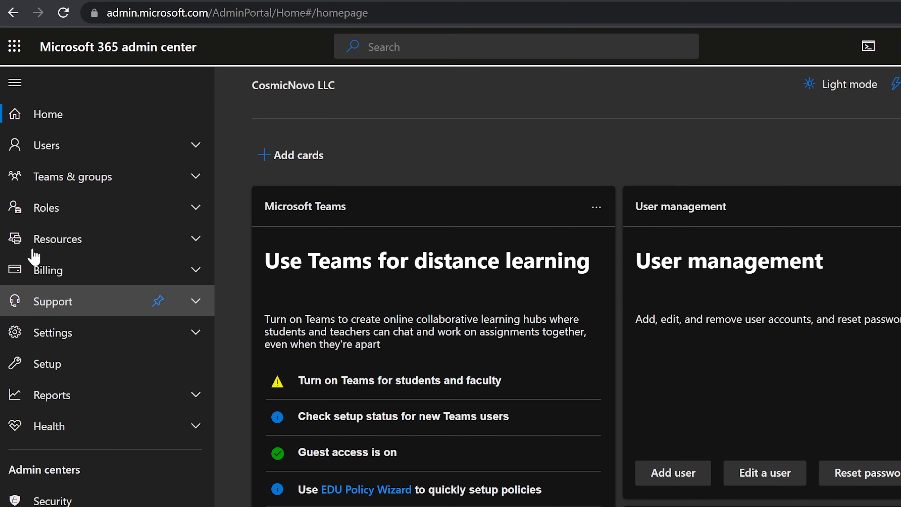
Open Users > Active users in the admin center, then type 'Present!' as a YouTube comment.
{"action": "left_click", "coordinate": [70, 151]}
{"action": "left_click", "coordinate": [63, 174]}
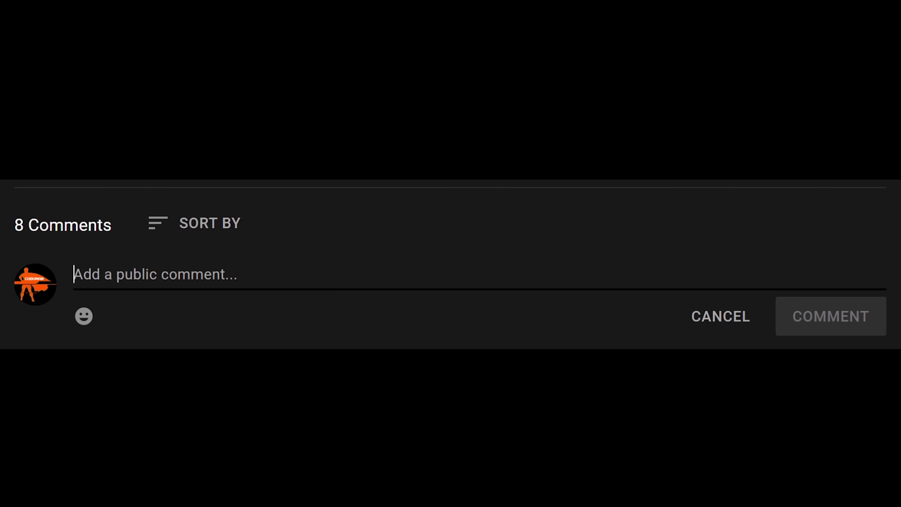
{"action": "type", "text": "Prese"}
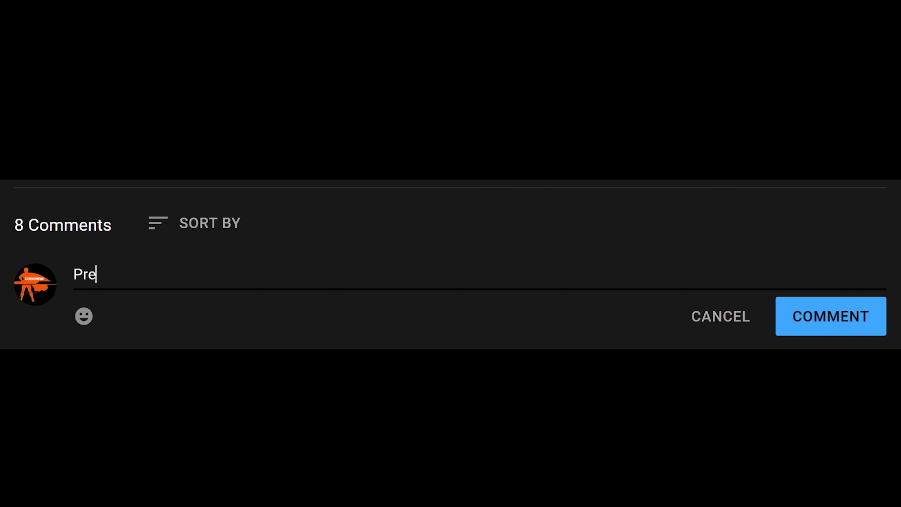
{"action": "type", "text": "nt!"}
Post the 'Present!' comment on the YouTube video.
{"action": "left_click", "coordinate": [819, 328]}
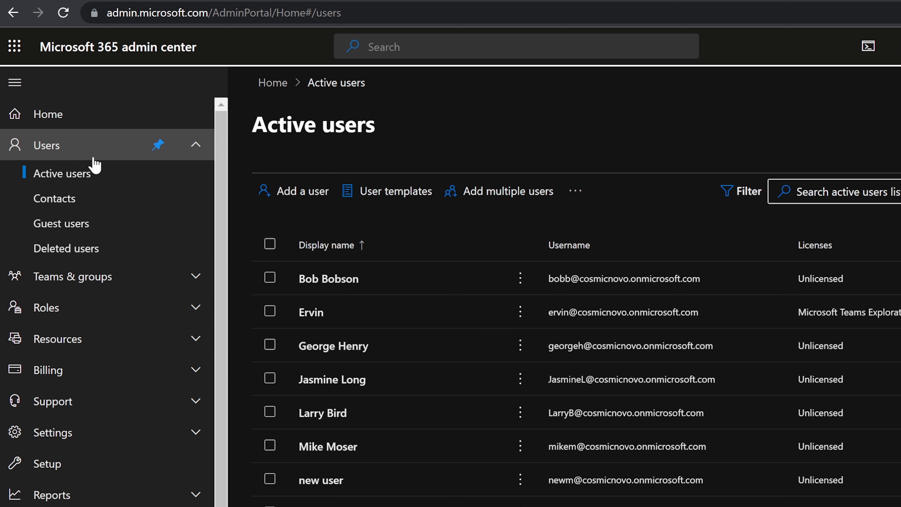
Open Billing > Licenses to see Microsoft 365 A3 for faculty with 0 of 25 assigned.
{"action": "scroll", "coordinate": [66, 426], "scroll_direction": "down", "scroll_amount": 2}
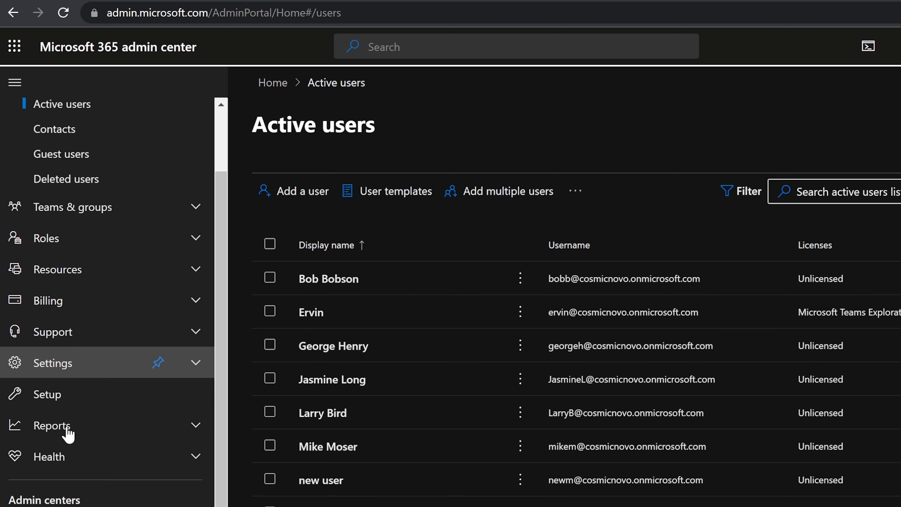
{"action": "left_click", "coordinate": [71, 301]}
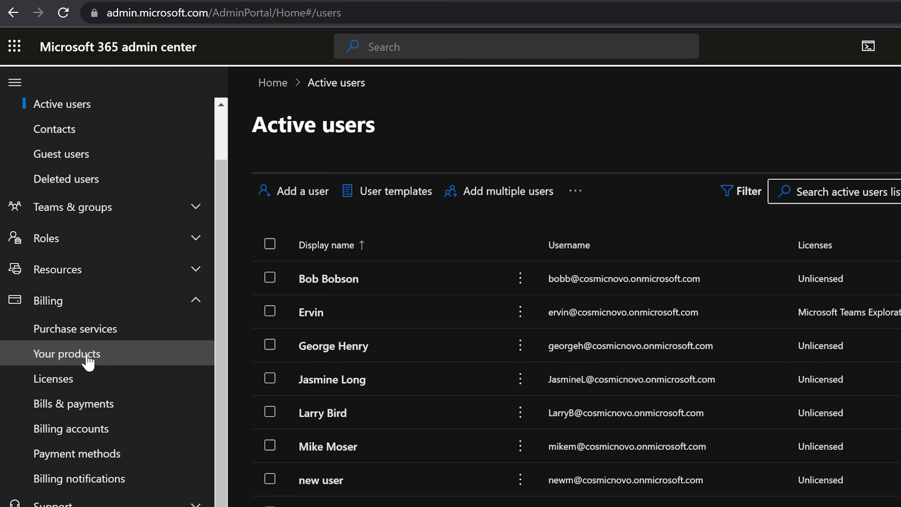
{"action": "left_click", "coordinate": [78, 385]}
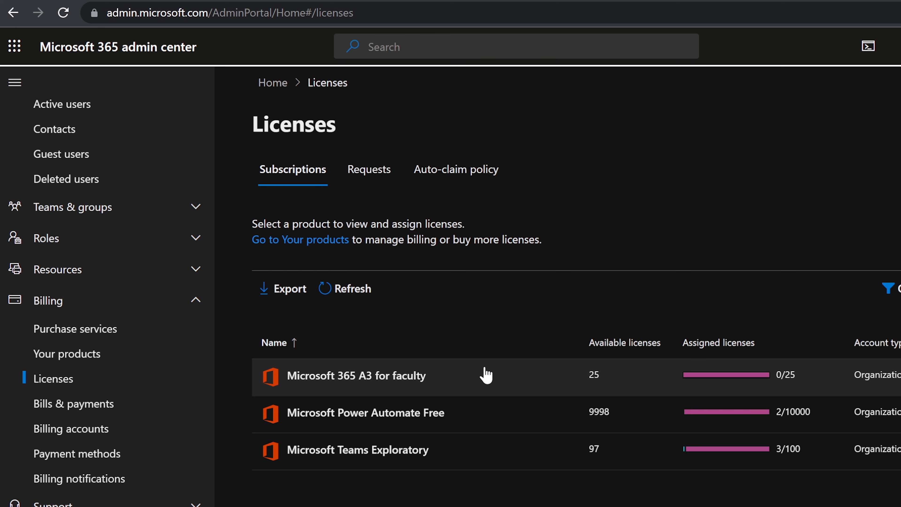
{"action": "scroll", "coordinate": [46, 231], "scroll_direction": "up", "scroll_amount": 2}
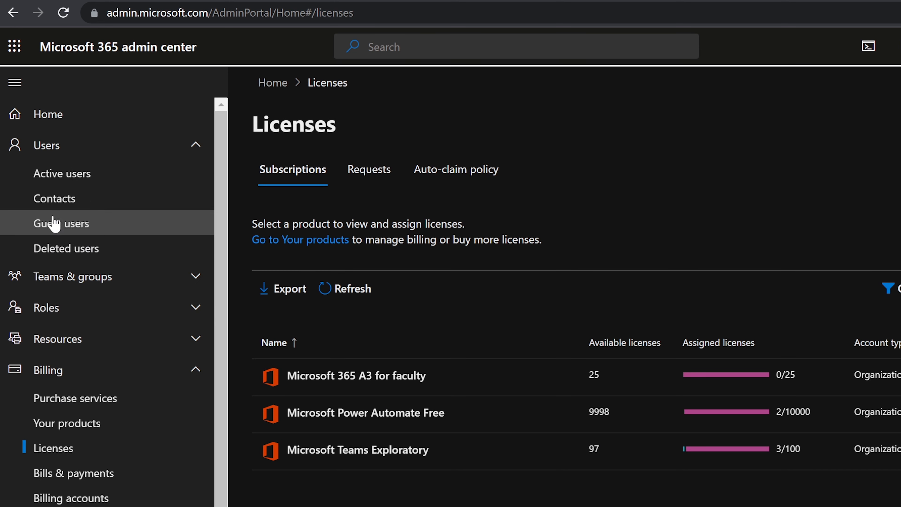
Return to the Active users list and collapse the Billing section.
{"action": "left_click", "coordinate": [63, 183]}
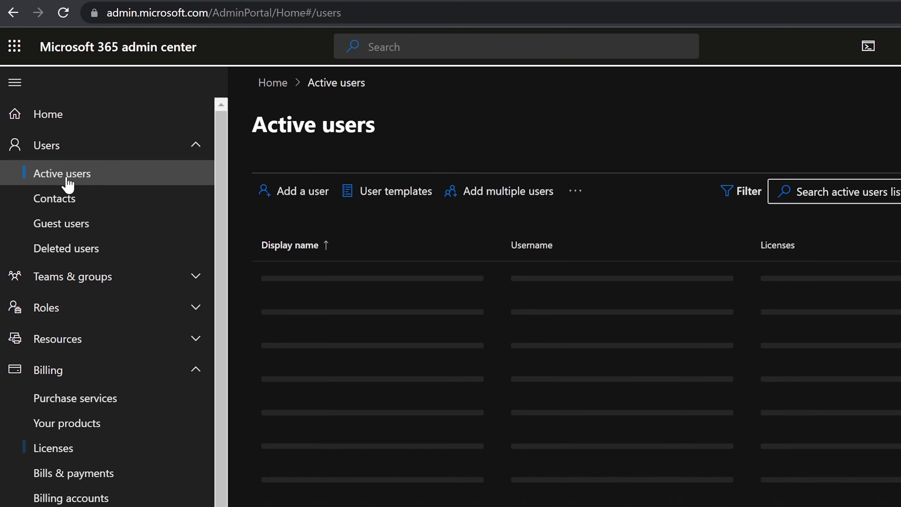
{"action": "left_click", "coordinate": [57, 377]}
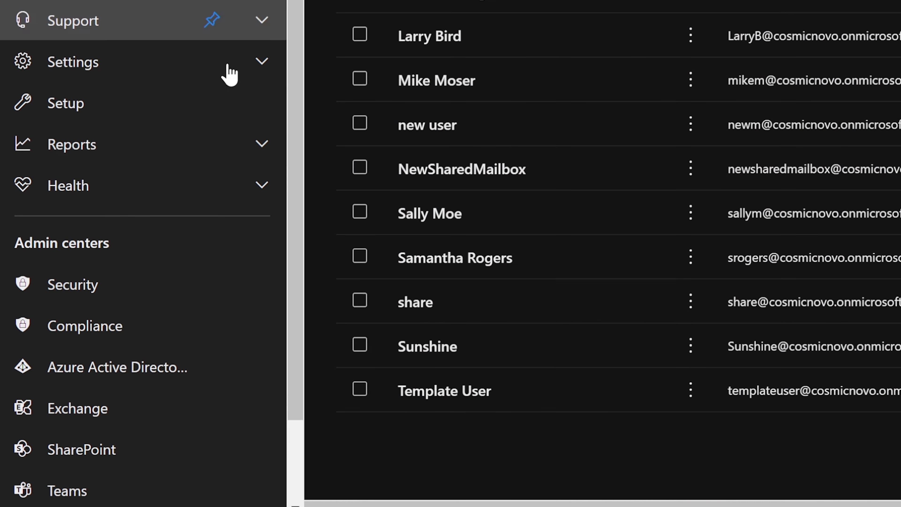
{"action": "scroll", "coordinate": [116, 264], "scroll_direction": "down", "scroll_amount": 1}
Open the Azure Active Directory admin center from Admin centers in another tab.
{"action": "left_click", "coordinate": [100, 281]}
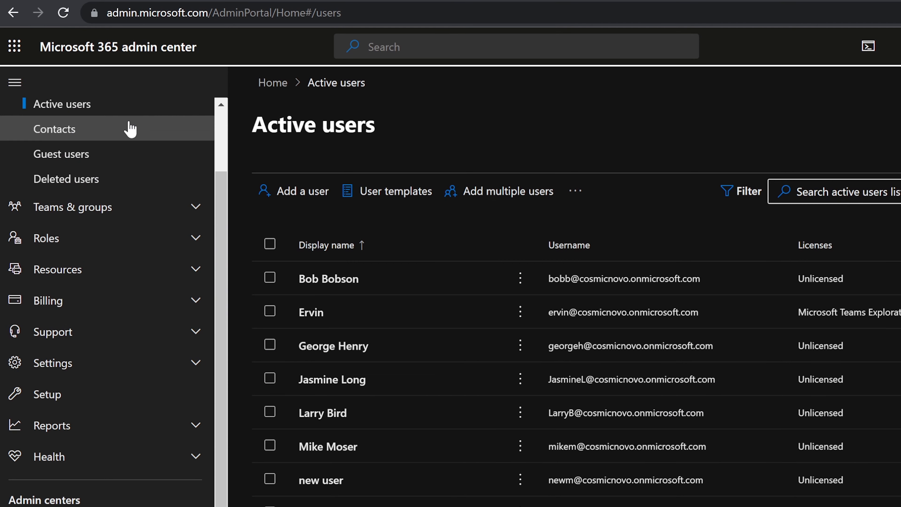
{"action": "scroll", "coordinate": [65, 176], "scroll_direction": "up", "scroll_amount": 2}
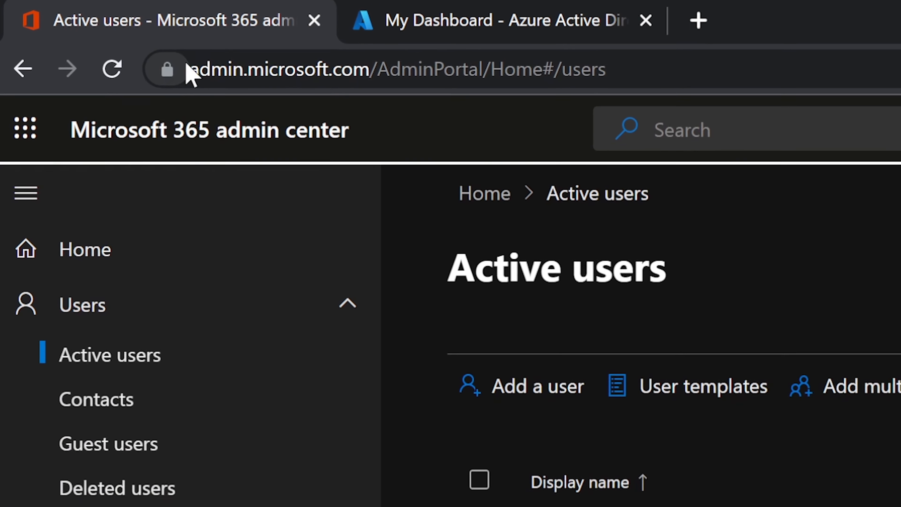
{"action": "left_click_drag", "start_coordinate": [206, 79], "coordinate": [399, 79]}
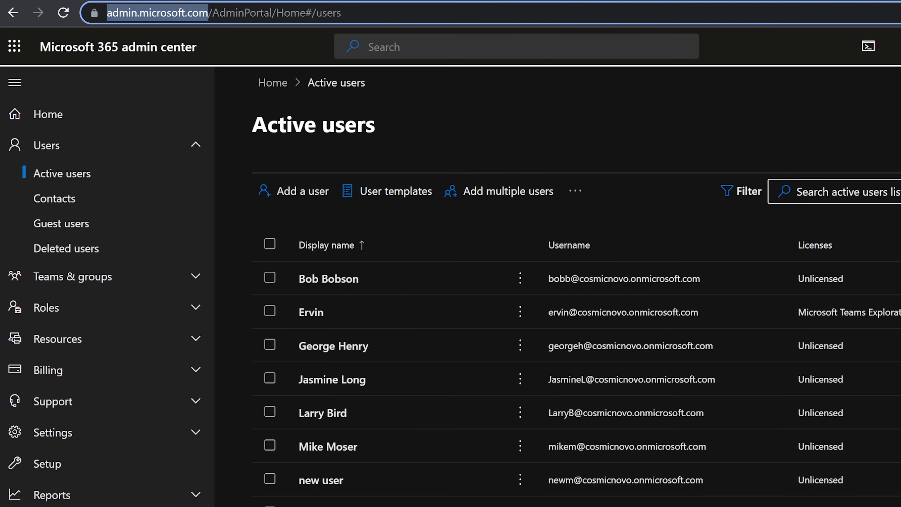
{"action": "left_click", "coordinate": [779, 54]}
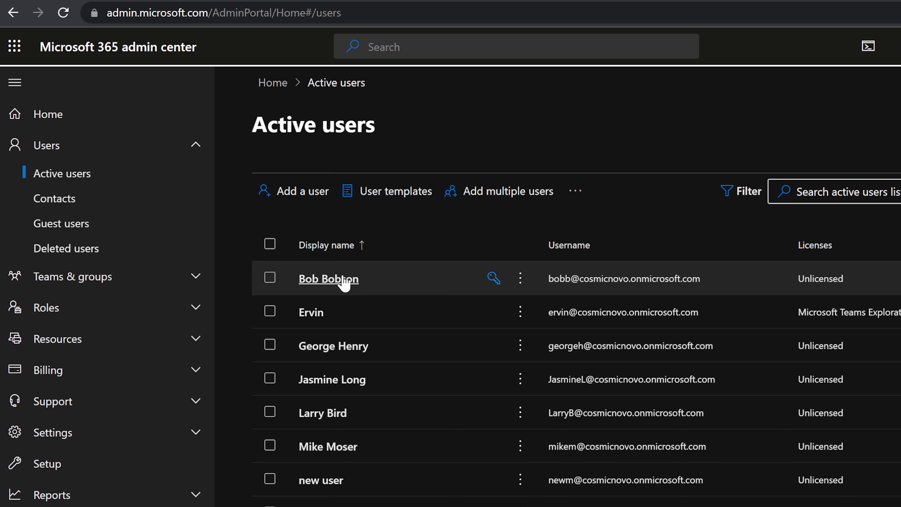
Open the first user's Licenses and apps, showing zero licenses assigned and A3 for faculty available.
{"action": "left_click", "coordinate": [342, 283]}
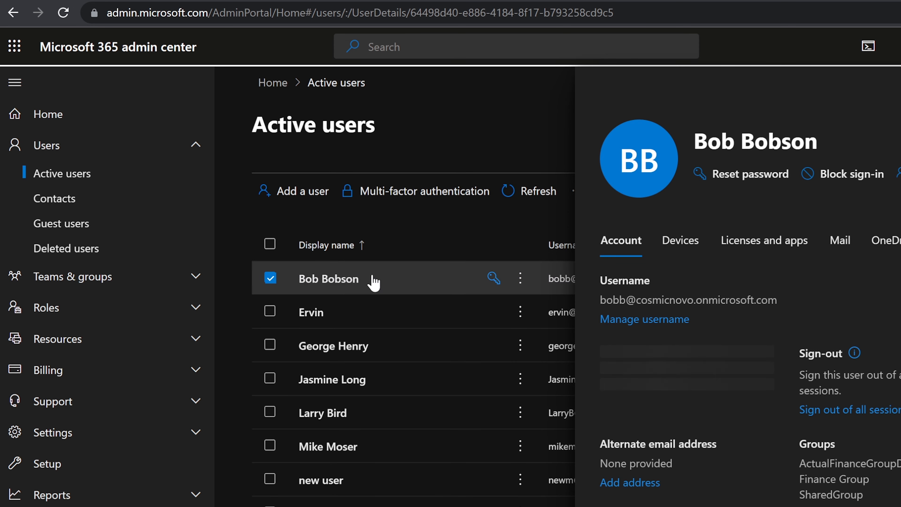
{"action": "mouse_move", "coordinate": [844, 363]}
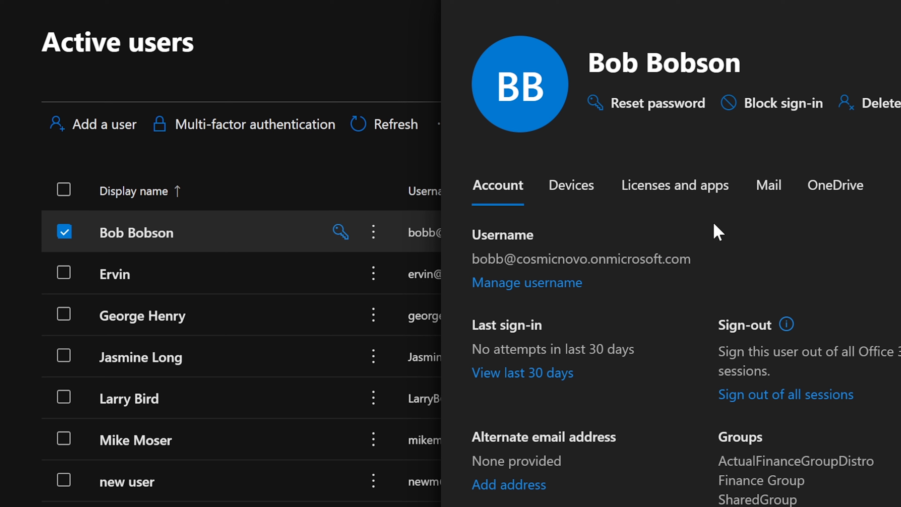
{"action": "left_click", "coordinate": [674, 198]}
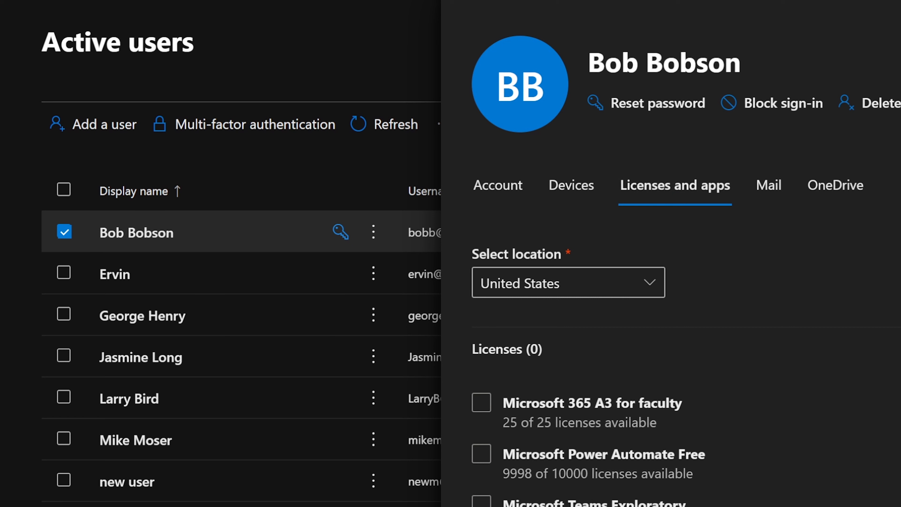
Assign the first user Microsoft 365 A3 for faculty with all included apps enabled, and save.
{"action": "left_click", "coordinate": [483, 405]}
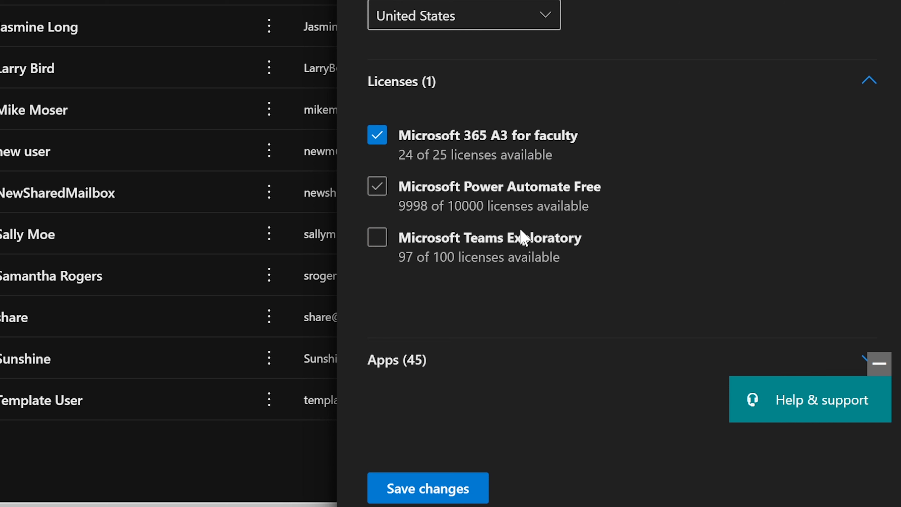
{"action": "left_click", "coordinate": [399, 361]}
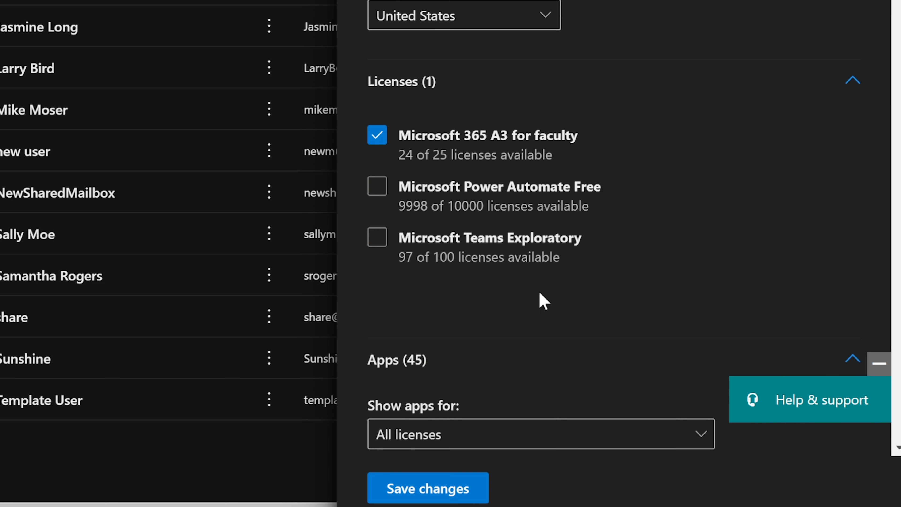
{"action": "scroll", "coordinate": [586, 266], "scroll_direction": "down", "scroll_amount": 3}
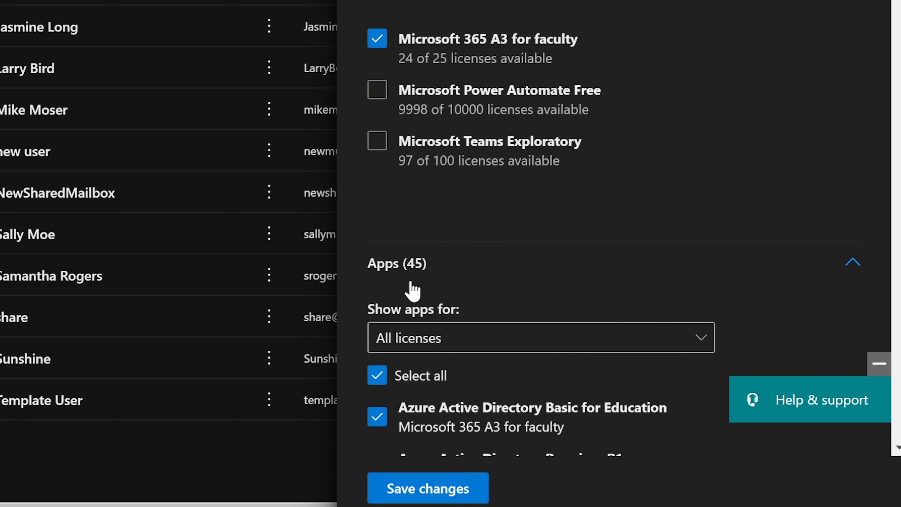
{"action": "scroll", "coordinate": [412, 291], "scroll_direction": "up", "scroll_amount": 3}
{"action": "scroll", "coordinate": [410, 369], "scroll_direction": "down", "scroll_amount": 5}
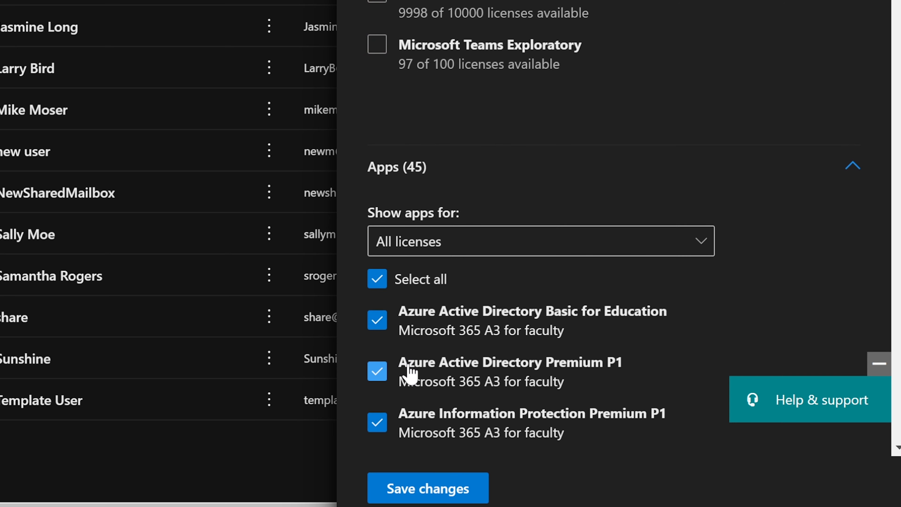
{"action": "scroll", "coordinate": [410, 373], "scroll_direction": "down", "scroll_amount": 3}
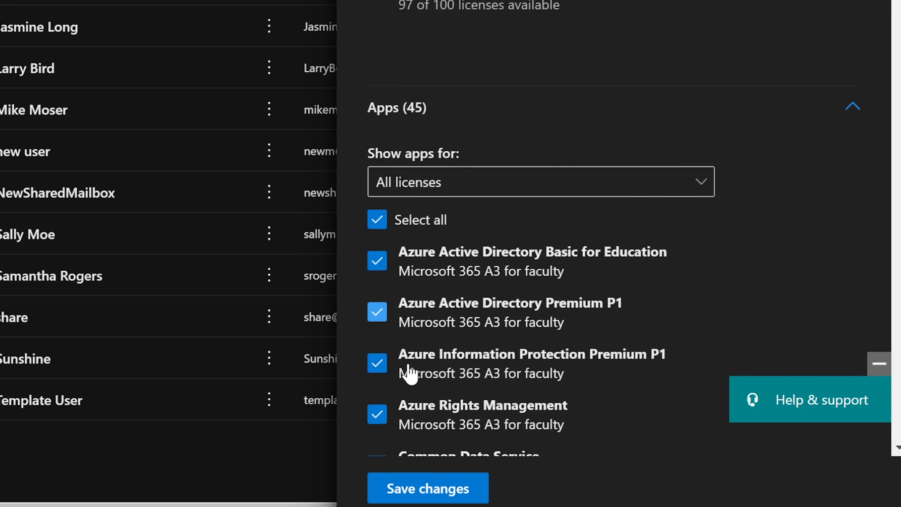
{"action": "scroll", "coordinate": [519, 308], "scroll_direction": "down", "scroll_amount": 1}
{"action": "scroll", "coordinate": [519, 309], "scroll_direction": "down", "scroll_amount": 1}
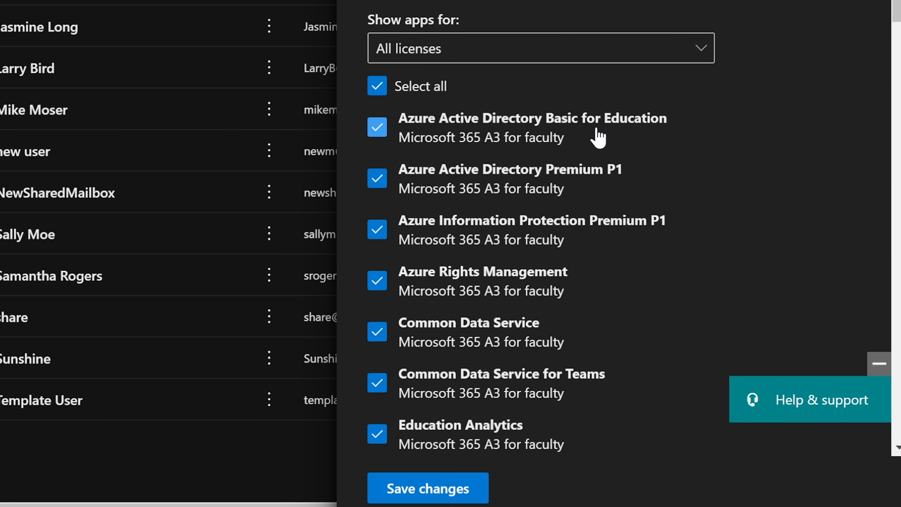
{"action": "scroll", "coordinate": [598, 138], "scroll_direction": "down", "scroll_amount": 3}
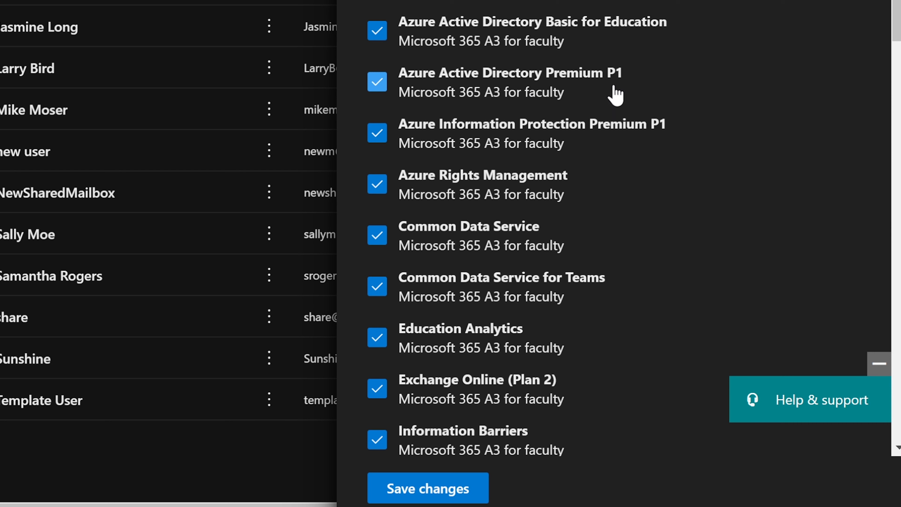
{"action": "scroll", "coordinate": [526, 209], "scroll_direction": "down", "scroll_amount": 1}
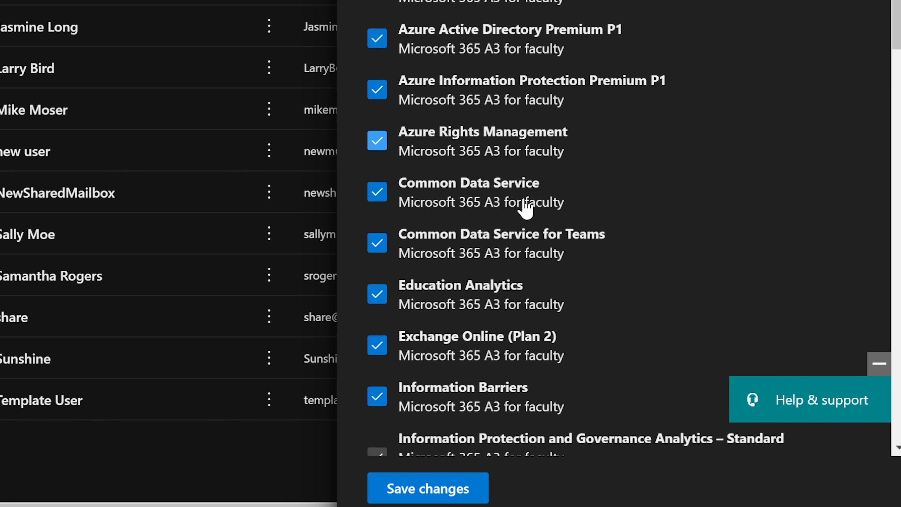
{"action": "scroll", "coordinate": [526, 209], "scroll_direction": "down", "scroll_amount": 6}
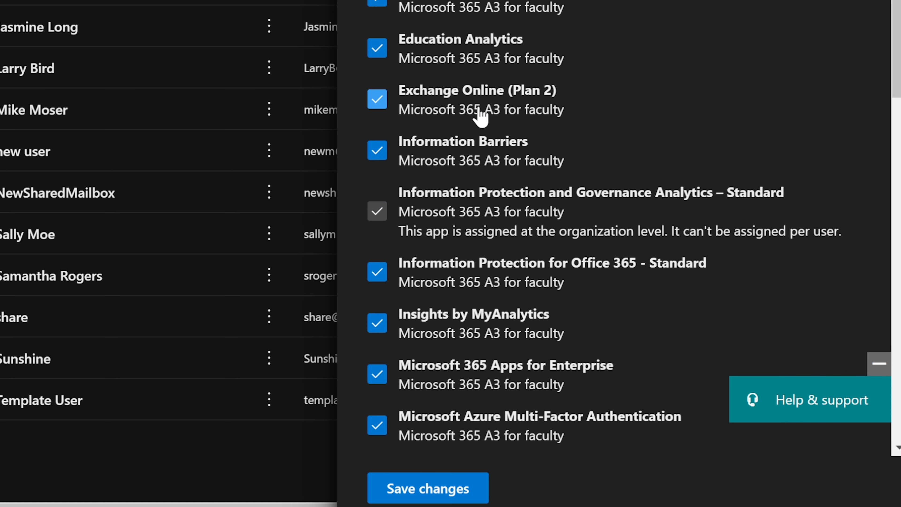
{"action": "scroll", "coordinate": [481, 117], "scroll_direction": "down", "scroll_amount": 5}
{"action": "scroll", "coordinate": [480, 105], "scroll_direction": "down", "scroll_amount": 3}
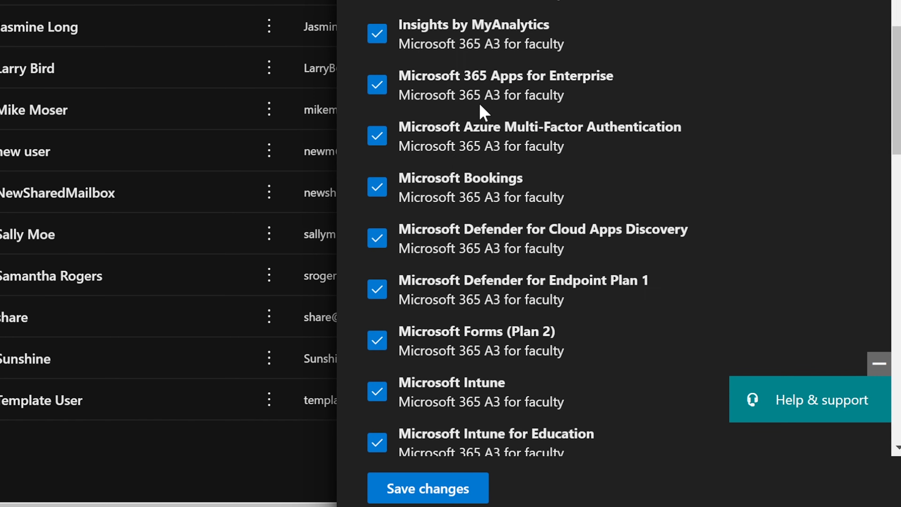
{"action": "scroll", "coordinate": [481, 112], "scroll_direction": "down", "scroll_amount": 15}
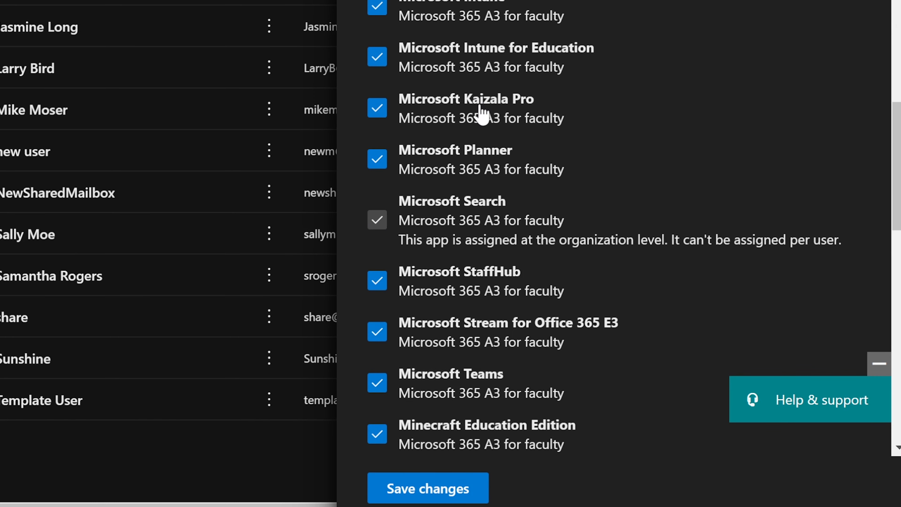
{"action": "scroll", "coordinate": [481, 112], "scroll_direction": "down", "scroll_amount": 3}
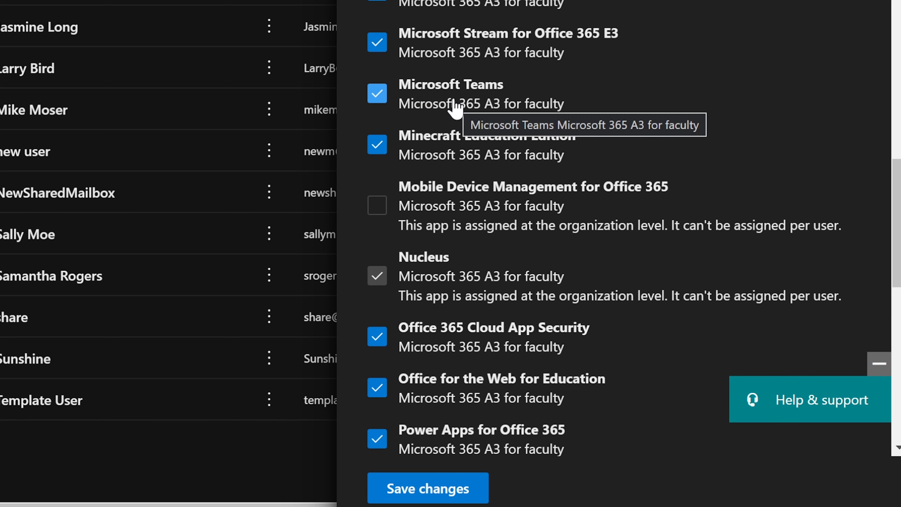
{"action": "scroll", "coordinate": [455, 105], "scroll_direction": "down", "scroll_amount": 6}
{"action": "scroll", "coordinate": [456, 106], "scroll_direction": "down", "scroll_amount": 3}
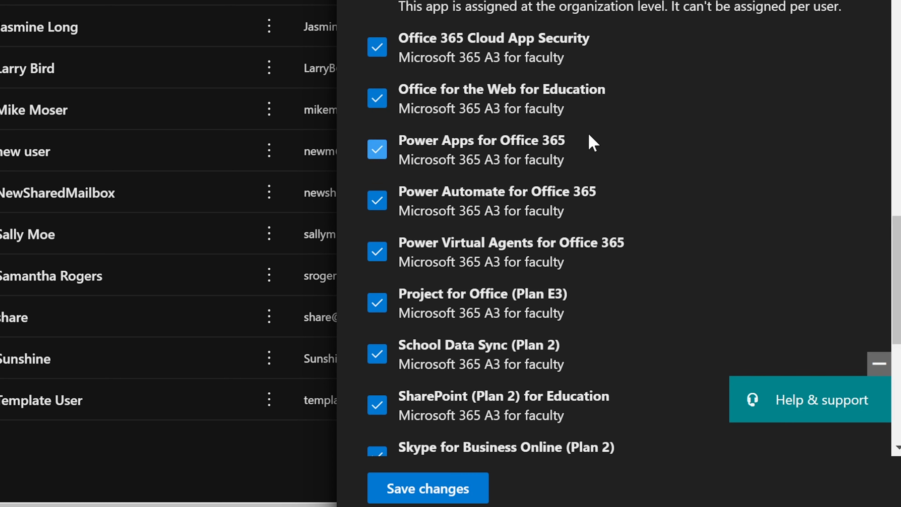
{"action": "scroll", "coordinate": [589, 141], "scroll_direction": "down", "scroll_amount": 3}
{"action": "scroll", "coordinate": [590, 141], "scroll_direction": "up", "scroll_amount": 10}
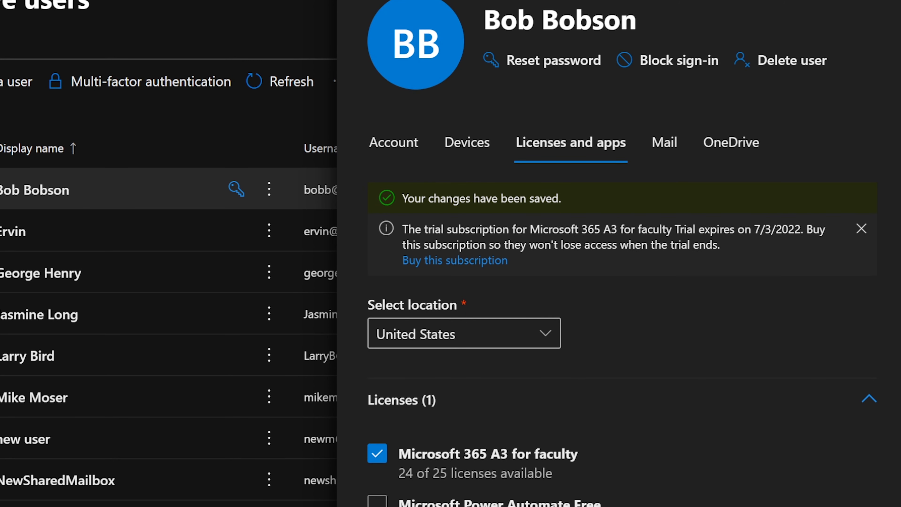
Close the first user's details panel, then open and close the fourth user's details.
{"action": "left_click", "coordinate": [878, 4]}
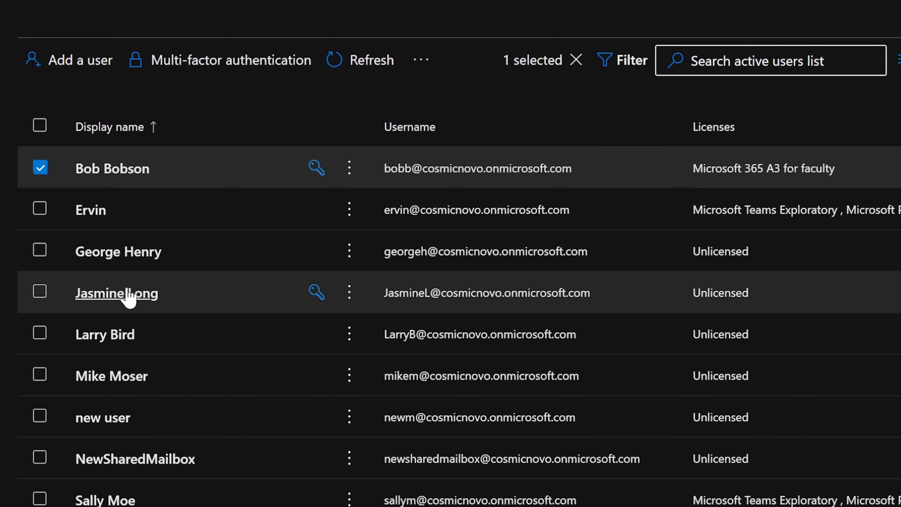
{"action": "left_click", "coordinate": [124, 295]}
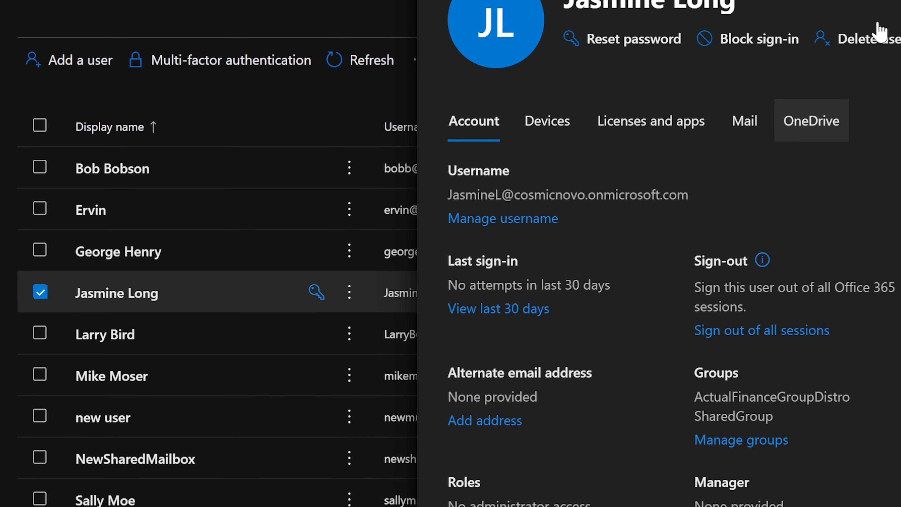
{"action": "left_click", "coordinate": [900, 1]}
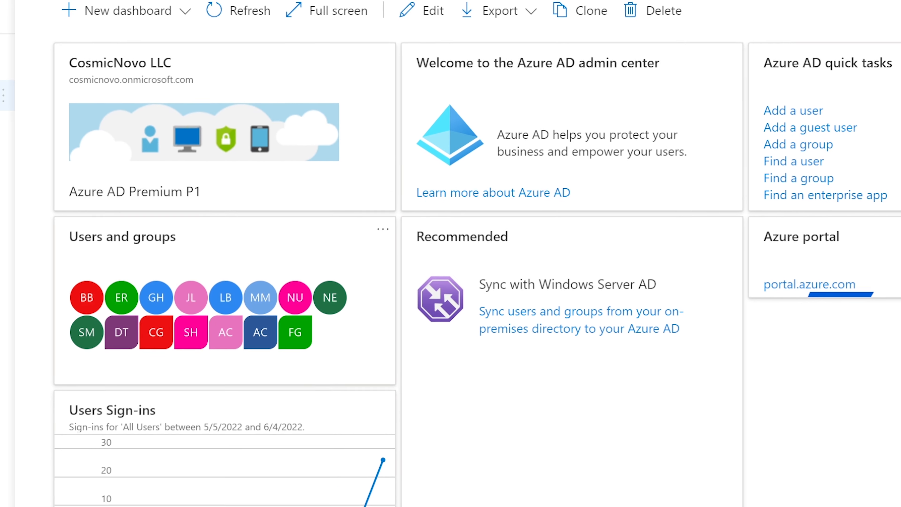
In Azure AD, go to Users > All users and open the fourth user's profile.
{"action": "left_click", "coordinate": [62, 173]}
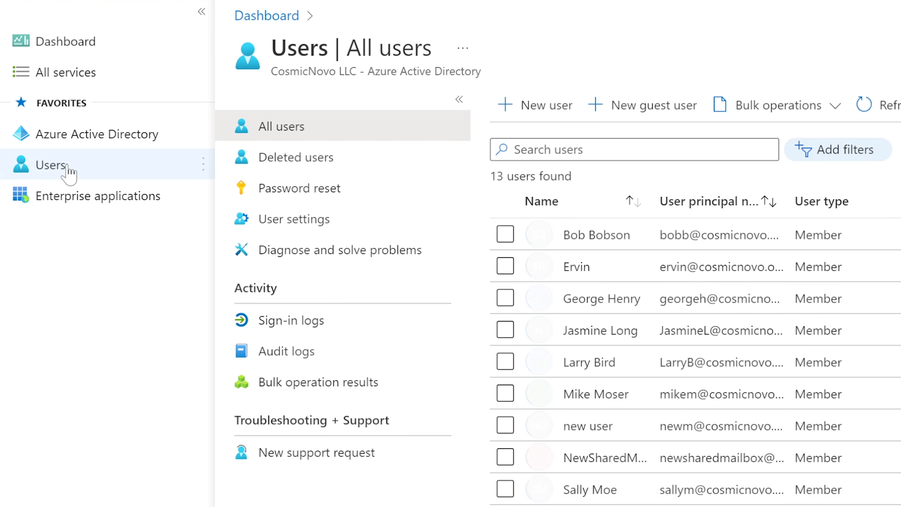
{"action": "left_click", "coordinate": [616, 150]}
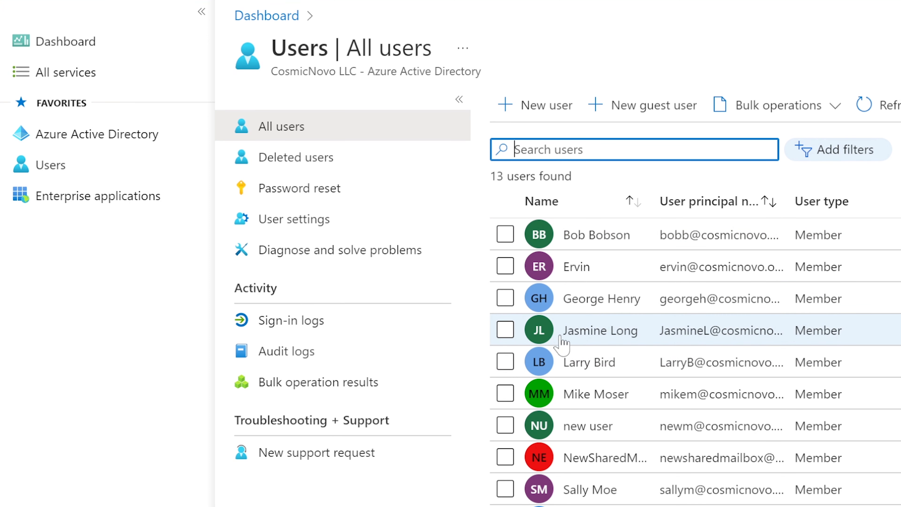
{"action": "left_click", "coordinate": [592, 332]}
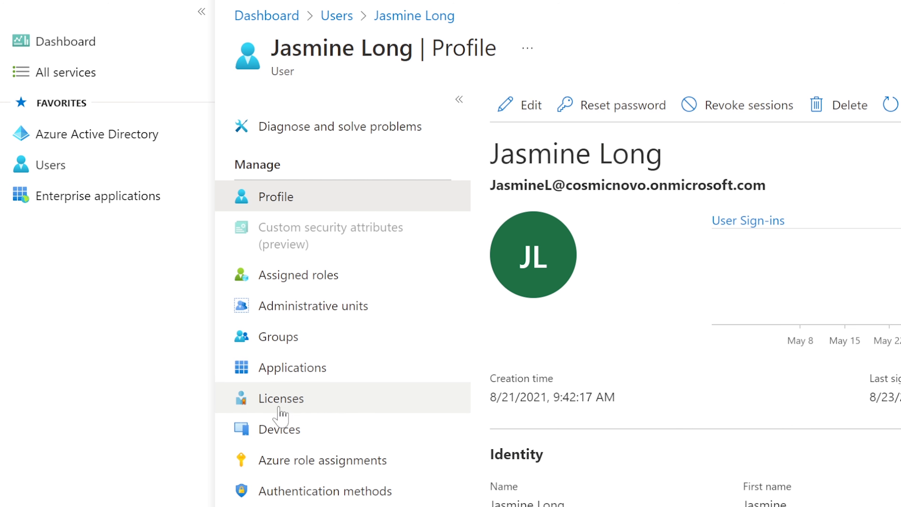
Add a Microsoft 365 A3 for faculty license assignment to this user with all options enabled and save.
{"action": "left_click", "coordinate": [299, 408]}
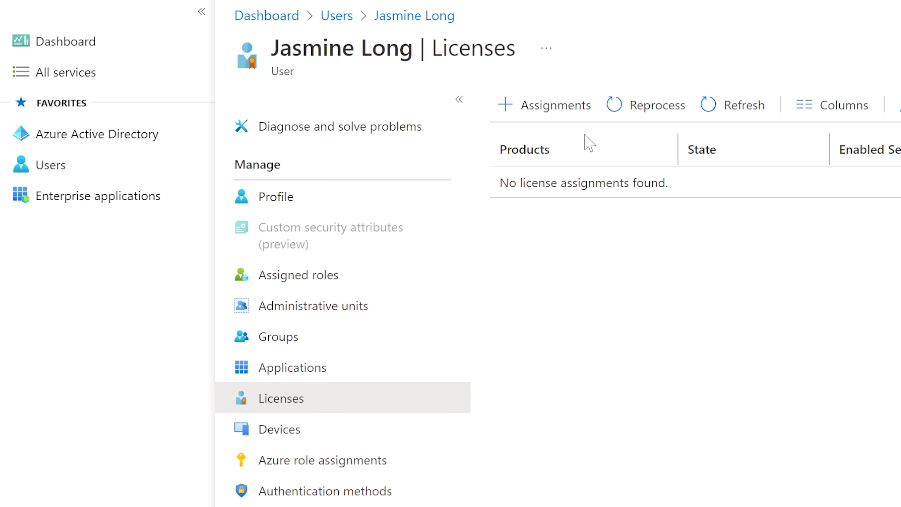
{"action": "left_click", "coordinate": [522, 105]}
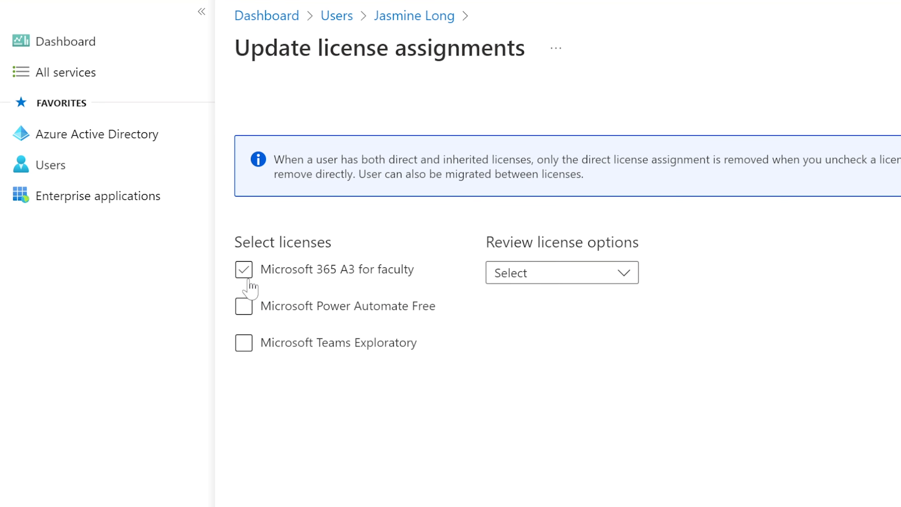
{"action": "left_click", "coordinate": [245, 274]}
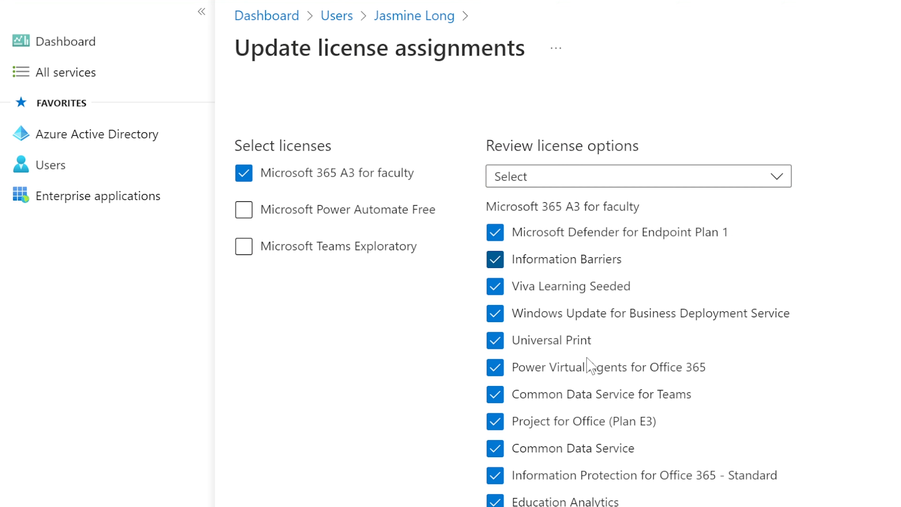
{"action": "scroll", "coordinate": [587, 360], "scroll_direction": "down", "scroll_amount": 7}
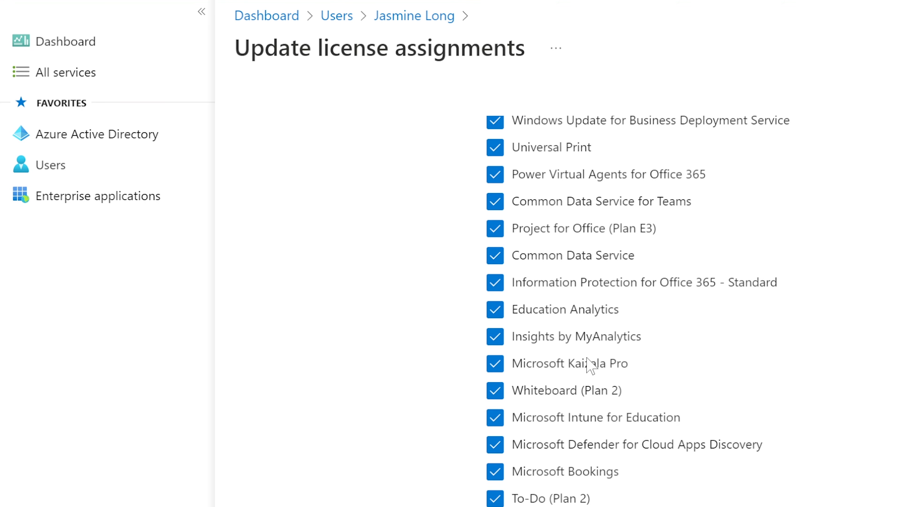
{"action": "scroll", "coordinate": [587, 359], "scroll_direction": "down", "scroll_amount": 6}
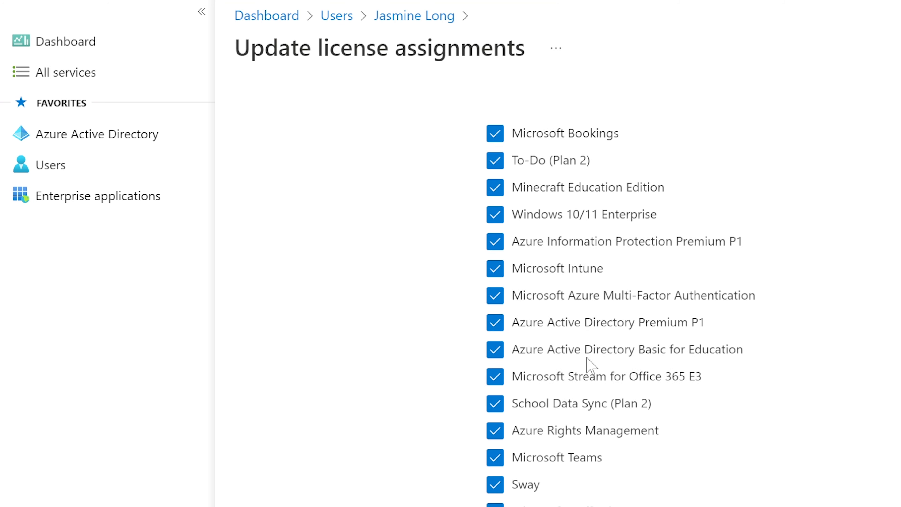
{"action": "scroll", "coordinate": [588, 359], "scroll_direction": "up", "scroll_amount": 14}
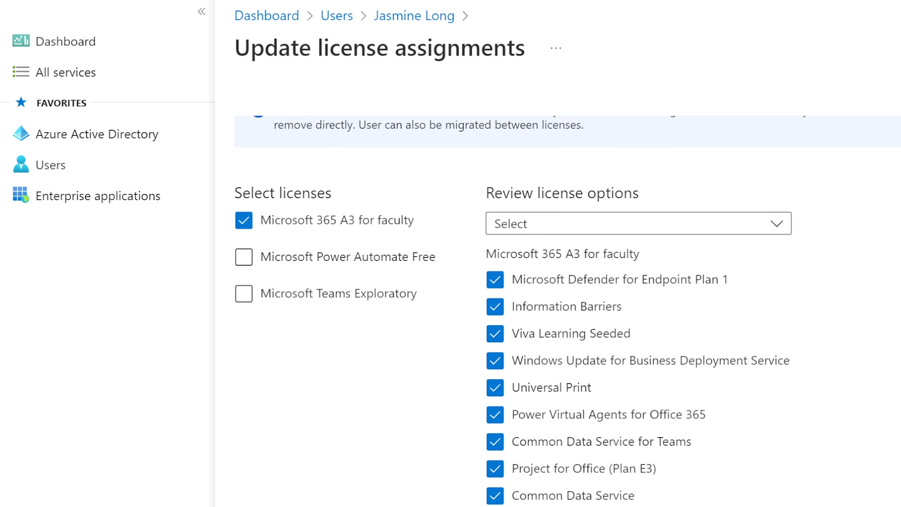
{"action": "scroll", "coordinate": [587, 359], "scroll_direction": "down", "scroll_amount": 2}
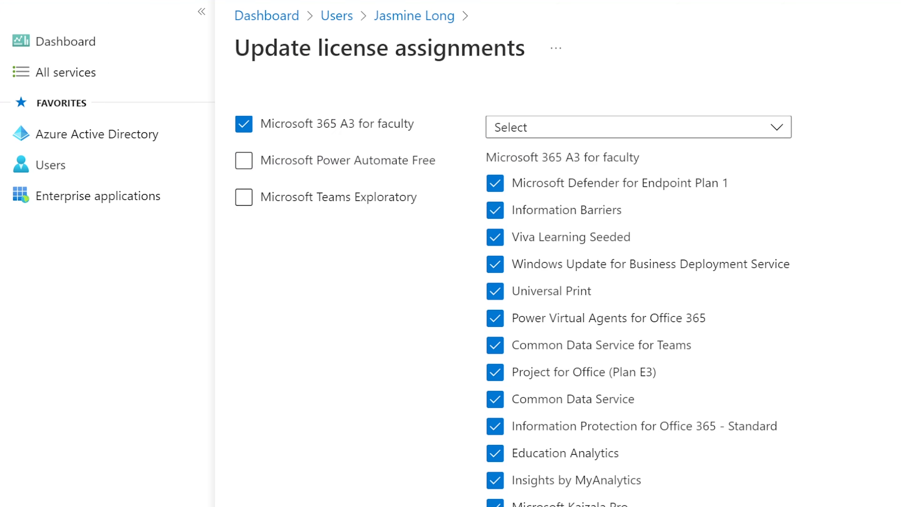
{"action": "scroll", "coordinate": [509, 431], "scroll_direction": "down", "scroll_amount": 2}
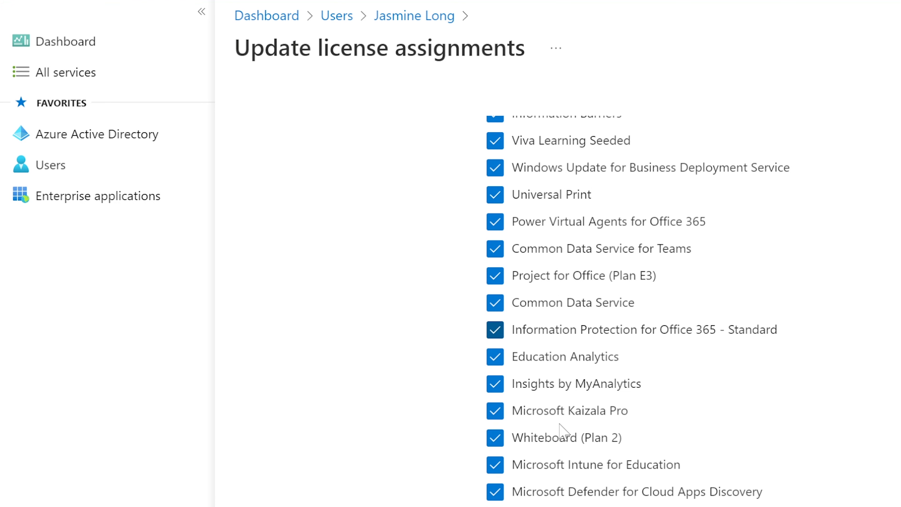
{"action": "scroll", "coordinate": [560, 429], "scroll_direction": "up", "scroll_amount": 2}
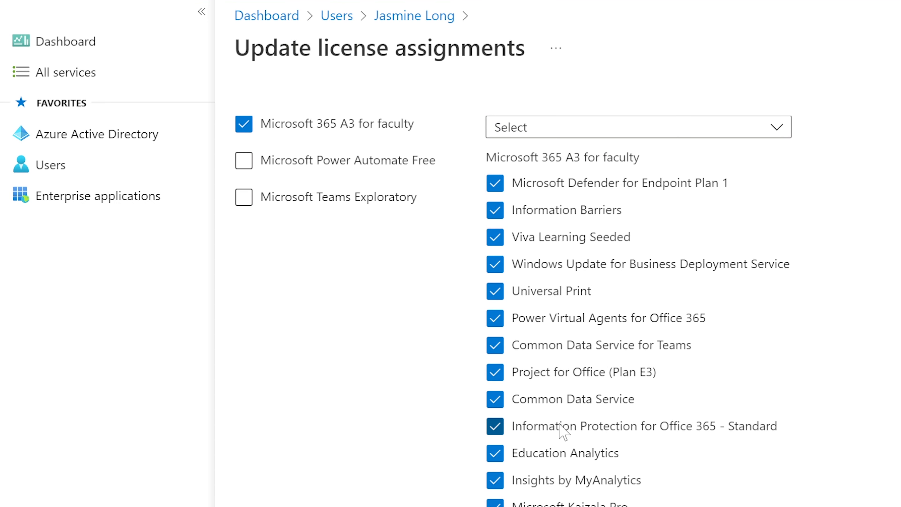
{"action": "scroll", "coordinate": [564, 432], "scroll_direction": "up", "scroll_amount": 2}
{"action": "scroll", "coordinate": [565, 431], "scroll_direction": "down", "scroll_amount": 12}
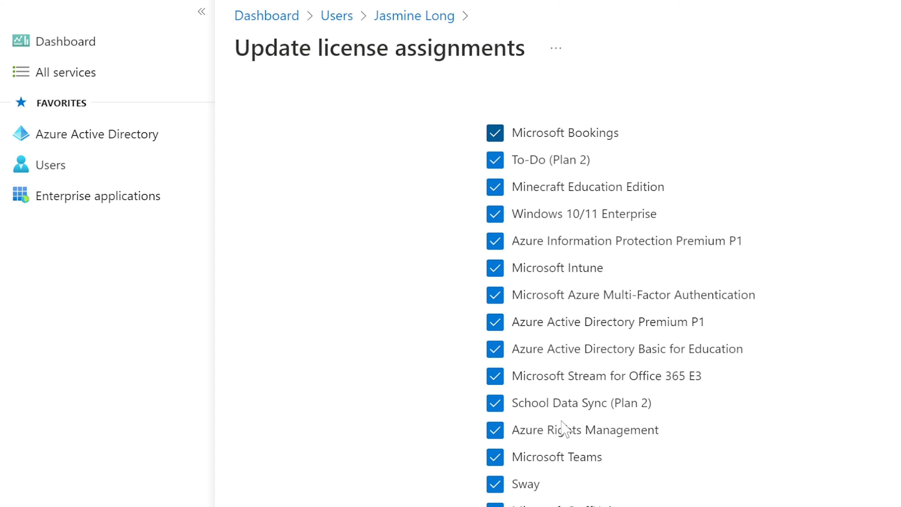
{"action": "scroll", "coordinate": [573, 453], "scroll_direction": "down", "scroll_amount": 1}
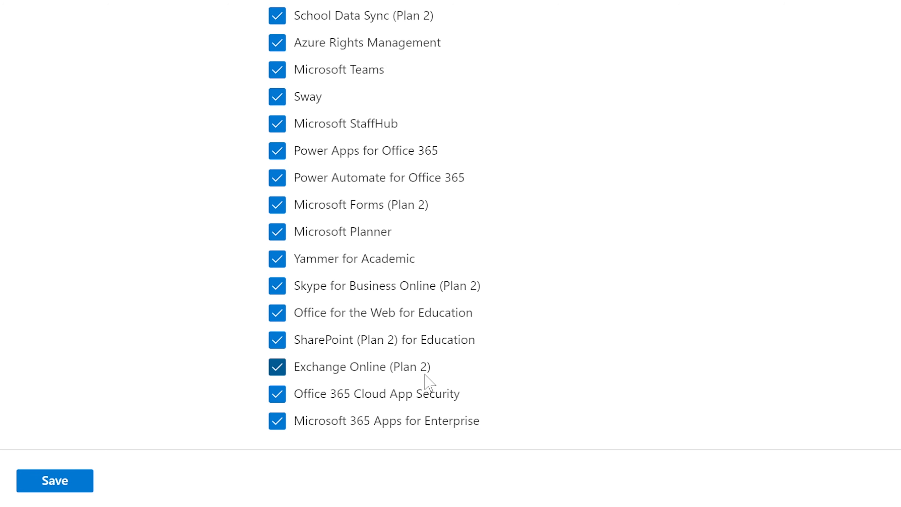
{"action": "left_click", "coordinate": [49, 483]}
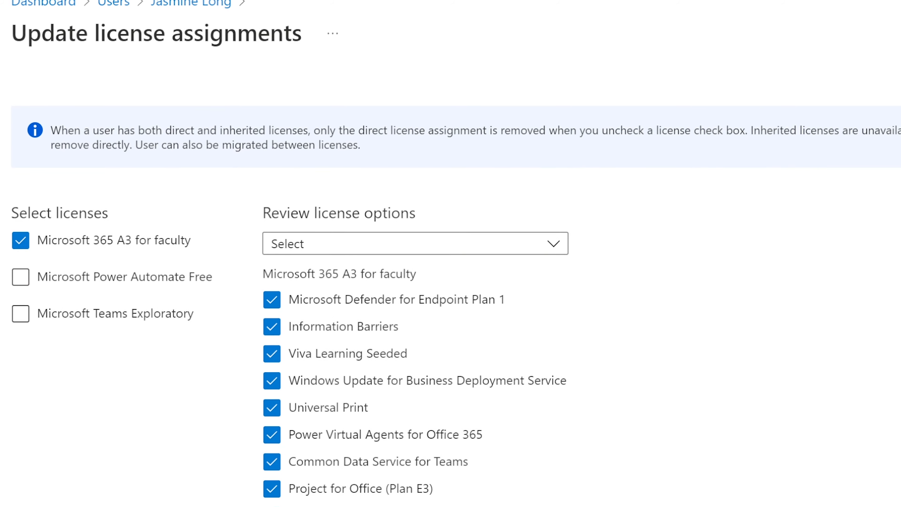
{"action": "scroll", "coordinate": [451, 284], "scroll_direction": "down", "scroll_amount": 15}
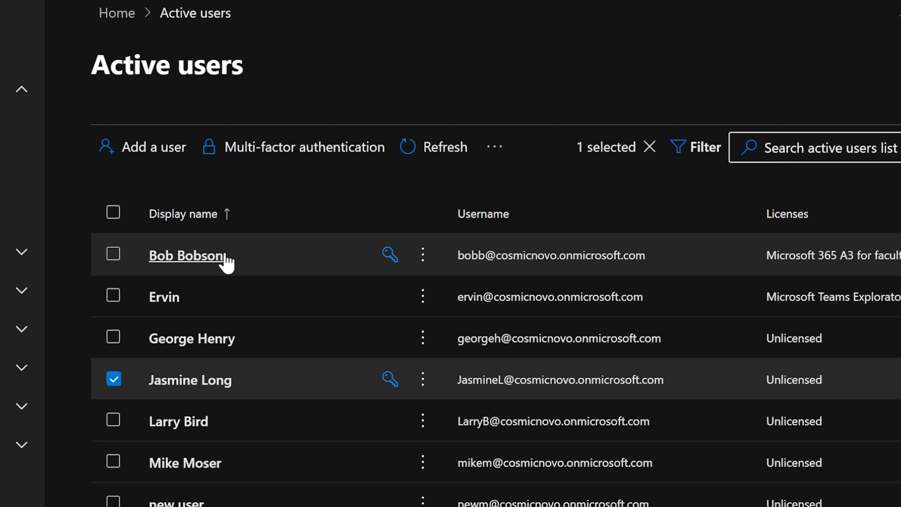
Check the first user's Mail tab showing the mailbox still being prepared, then return to Account.
{"action": "left_click", "coordinate": [211, 256]}
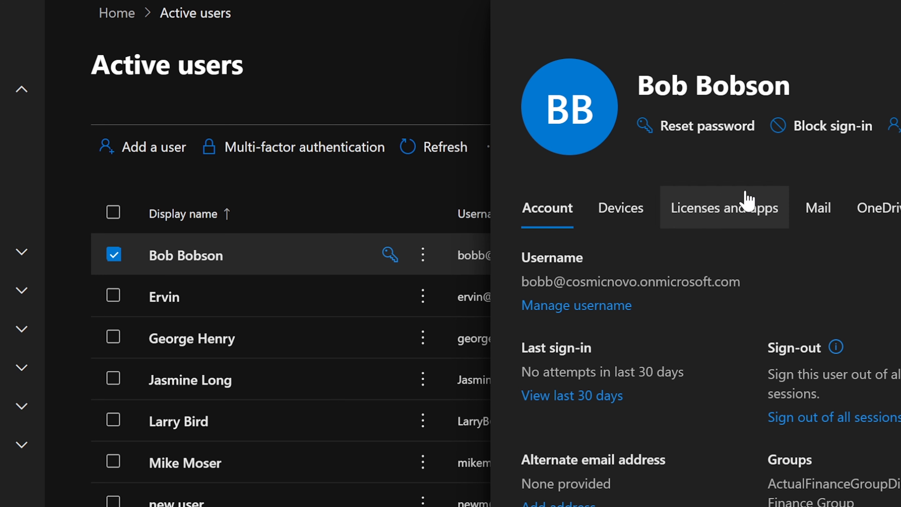
{"action": "left_click", "coordinate": [815, 206]}
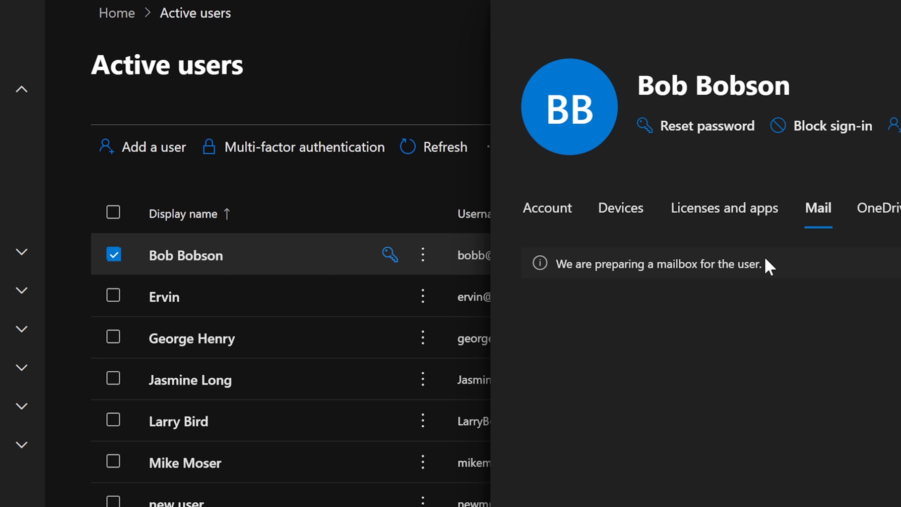
{"action": "left_click_drag", "start_coordinate": [775, 267], "coordinate": [572, 278]}
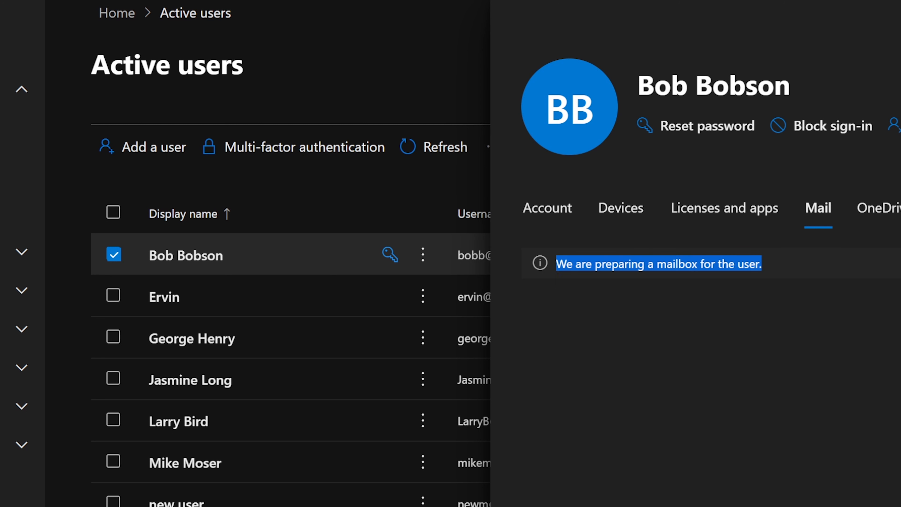
{"action": "left_click", "coordinate": [552, 272]}
{"action": "left_click_drag", "start_coordinate": [555, 265], "coordinate": [766, 267]}
{"action": "left_click", "coordinate": [753, 273]}
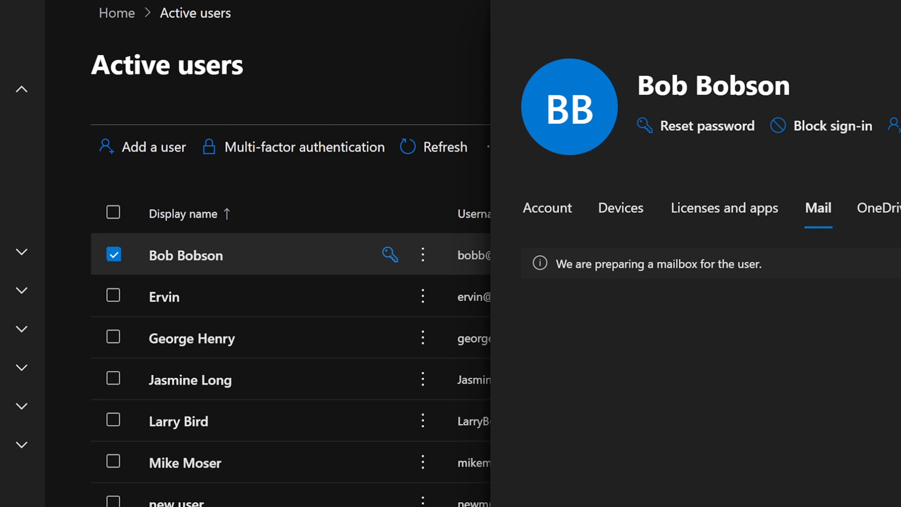
{"action": "left_click_drag", "start_coordinate": [767, 267], "coordinate": [556, 265]}
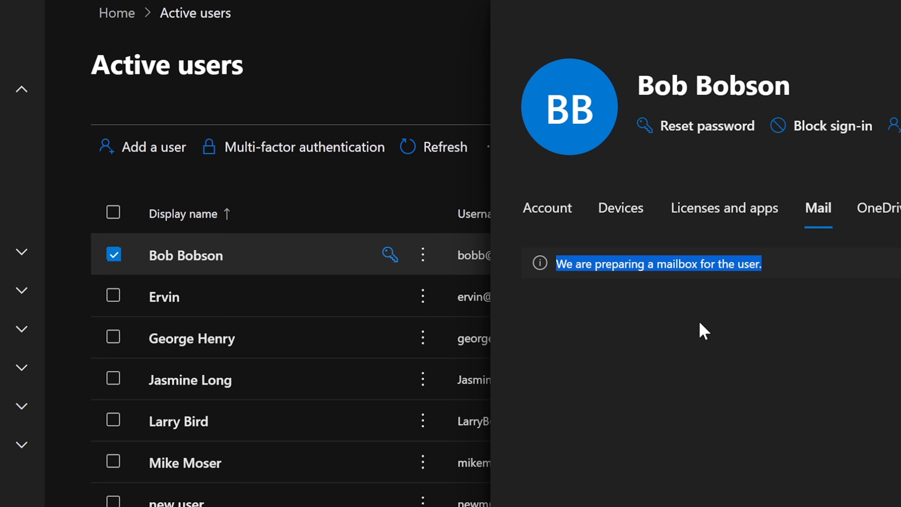
{"action": "left_click", "coordinate": [542, 212]}
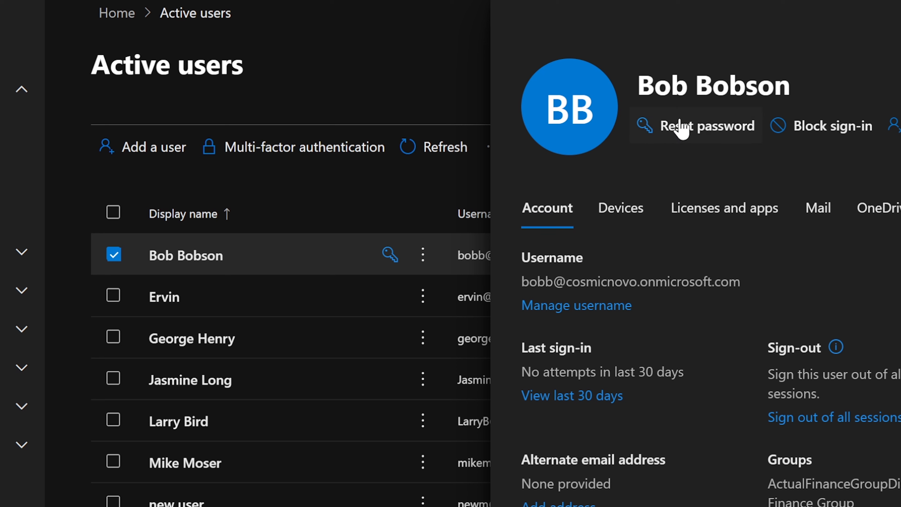
Open the top user's password reset form with manual entry and 'Require password change' left unchecked.
{"action": "left_click", "coordinate": [678, 131]}
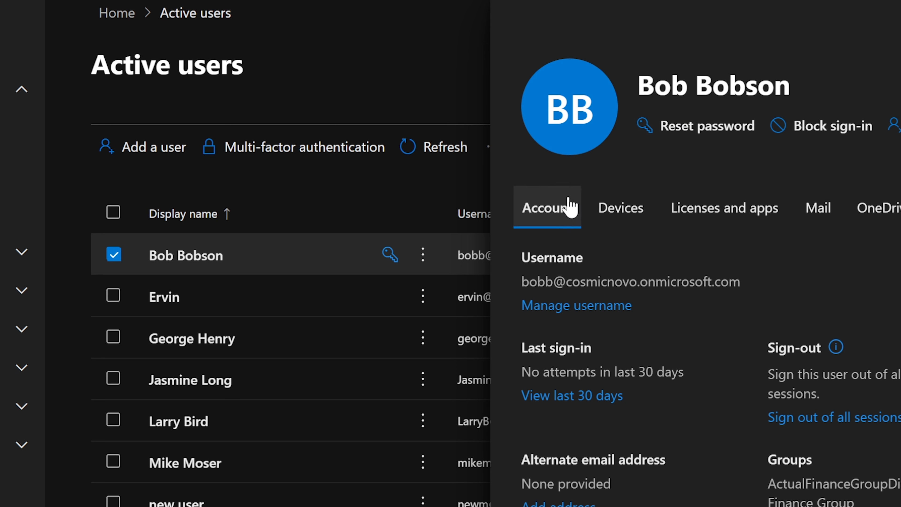
{"action": "left_click", "coordinate": [680, 132]}
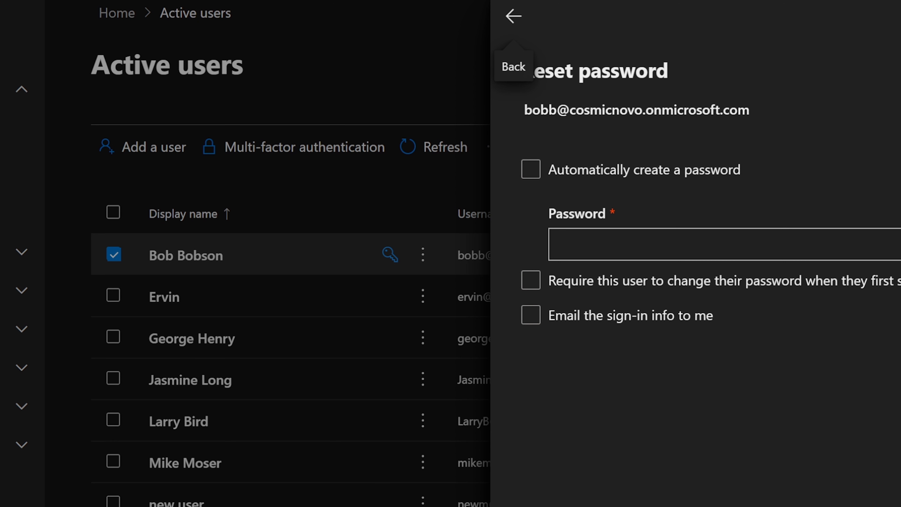
{"action": "left_click", "coordinate": [559, 245]}
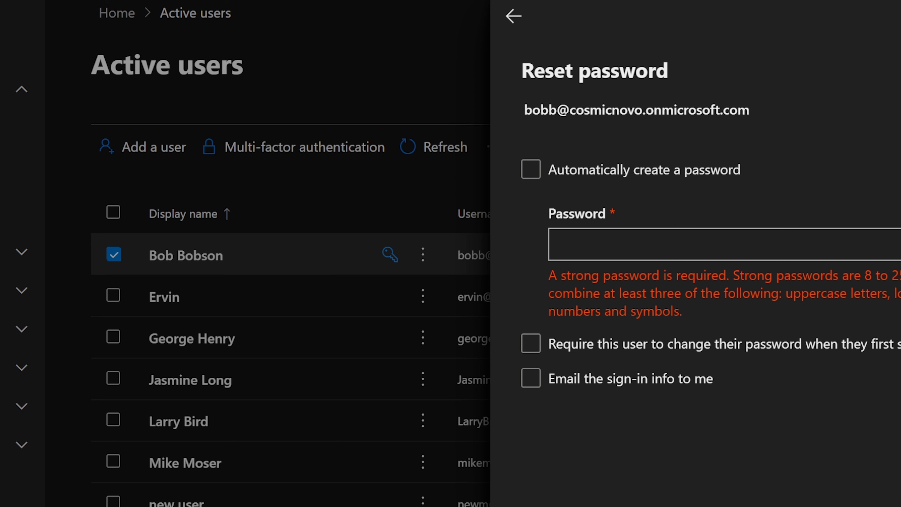
{"action": "left_click_drag", "start_coordinate": [523, 110], "coordinate": [755, 112]}
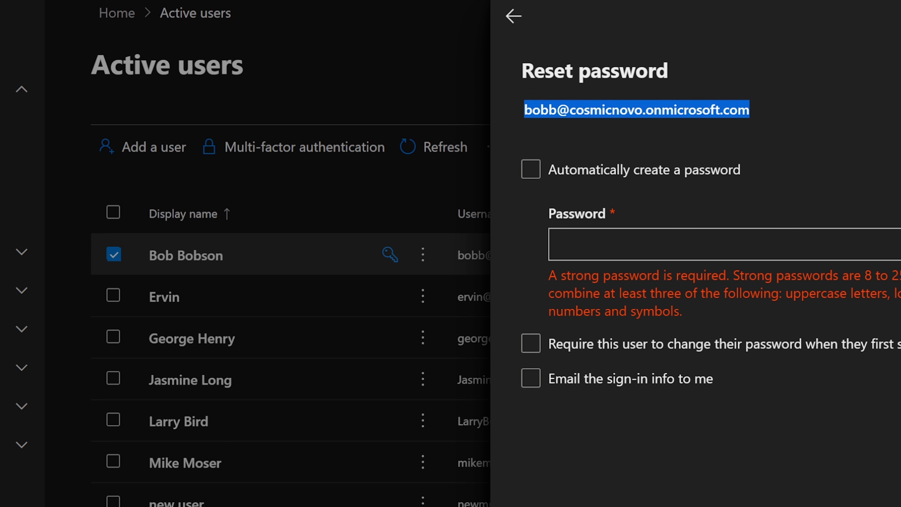
{"action": "left_click", "coordinate": [887, 117]}
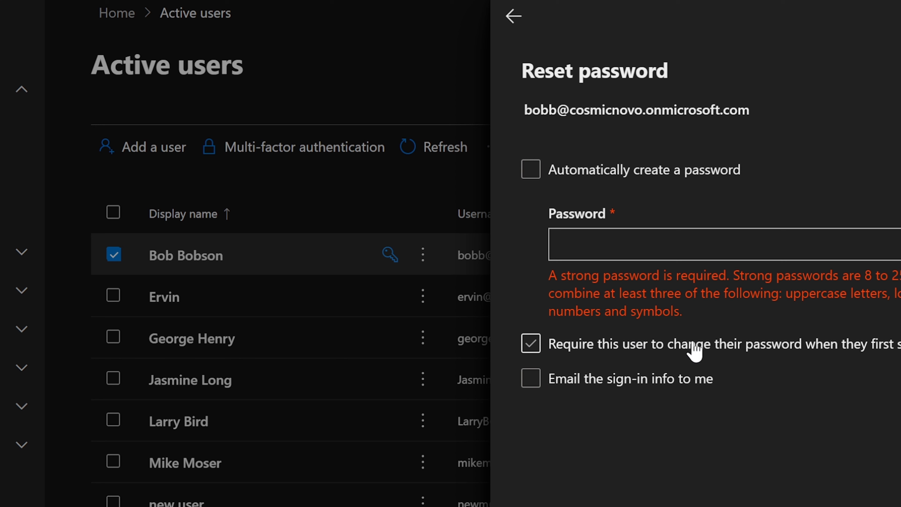
{"action": "left_click", "coordinate": [533, 345]}
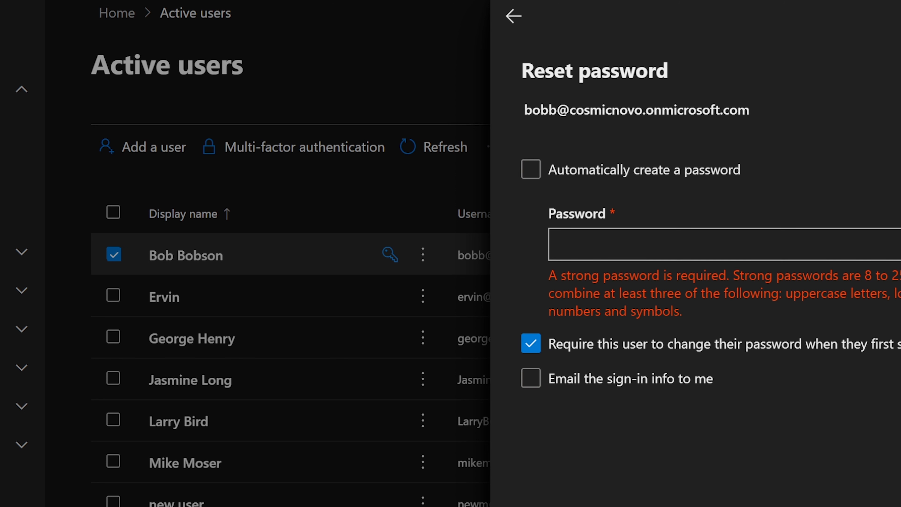
{"action": "left_click", "coordinate": [534, 341]}
{"action": "left_click", "coordinate": [535, 342]}
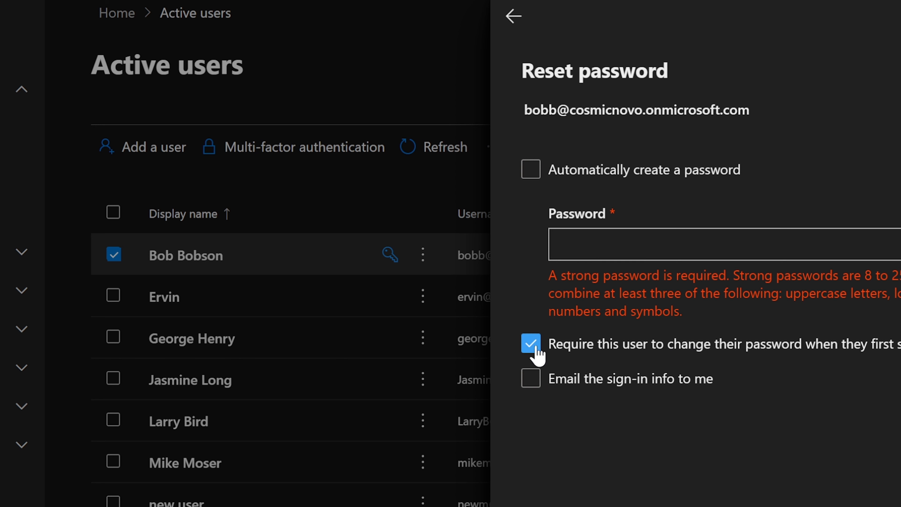
{"action": "left_click", "coordinate": [536, 348]}
Enter the new password, submit the reset and close the confirmation.
{"action": "left_click", "coordinate": [561, 245]}
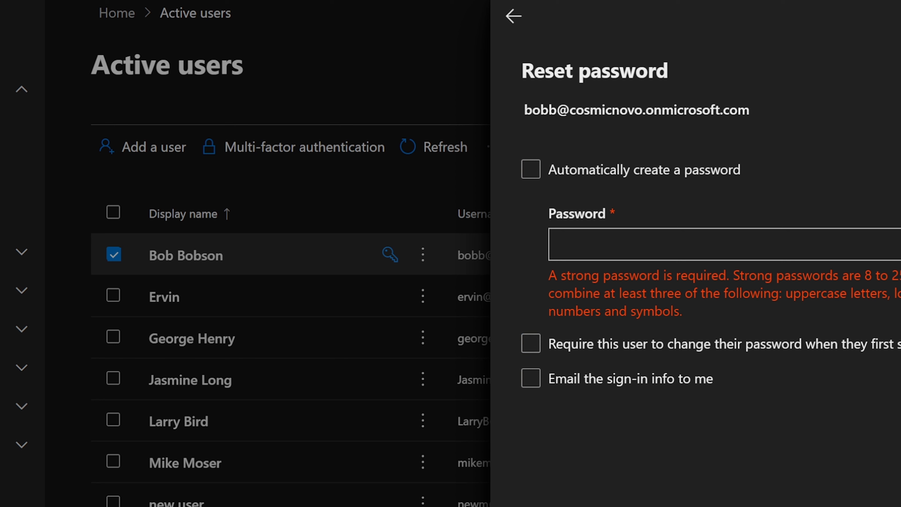
{"action": "type", "text": "••••••••"}
{"action": "left_click_drag", "start_coordinate": [621, 248], "coordinate": [523, 253]}
{"action": "type", "text": "••••••••"}
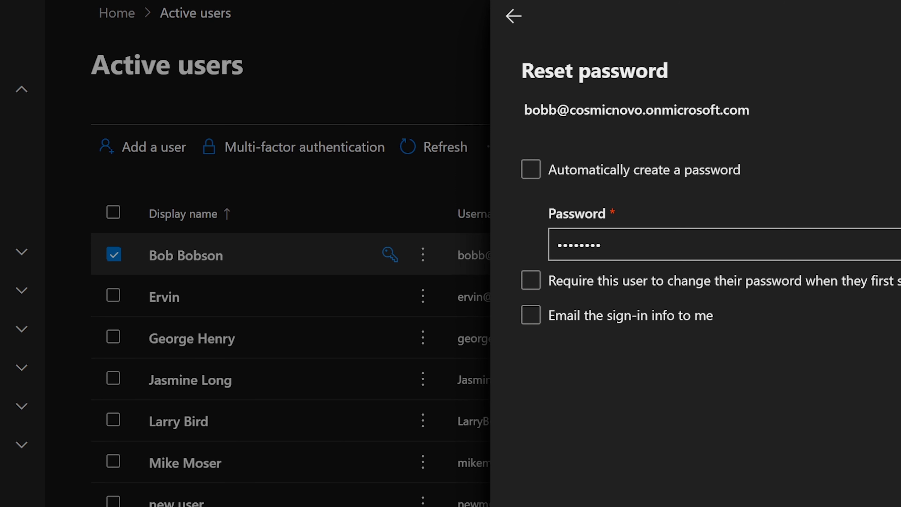
{"action": "key", "text": "Return"}
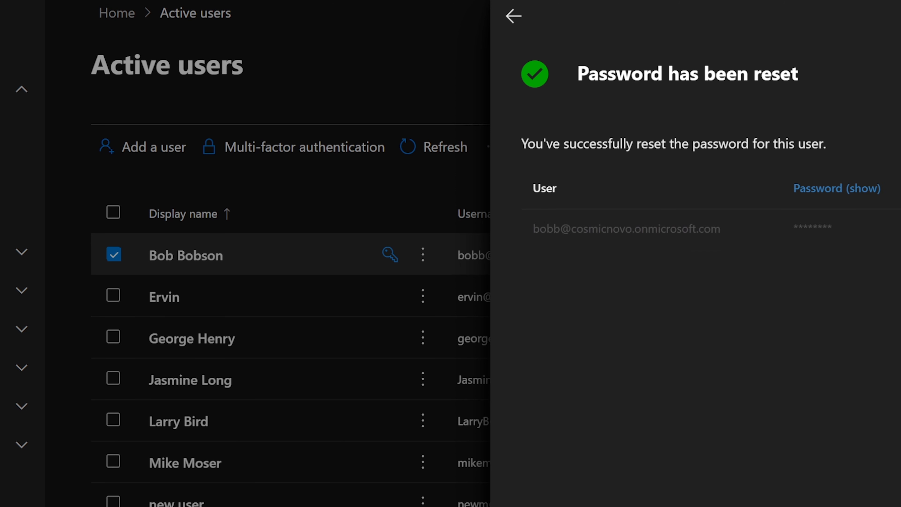
{"action": "key", "text": "Escape"}
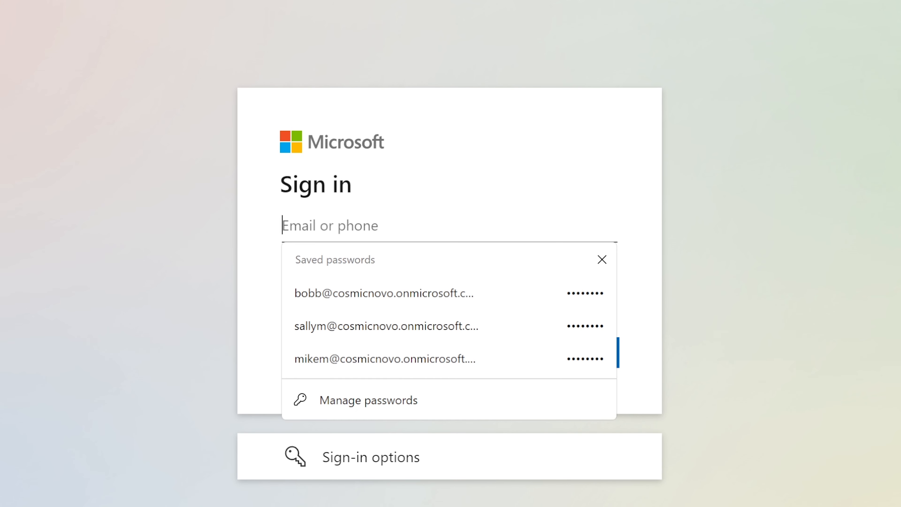
Enter the user's sign-in address on the Microsoft sign-in page, copied from the account details.
{"action": "left_click", "coordinate": [411, 293]}
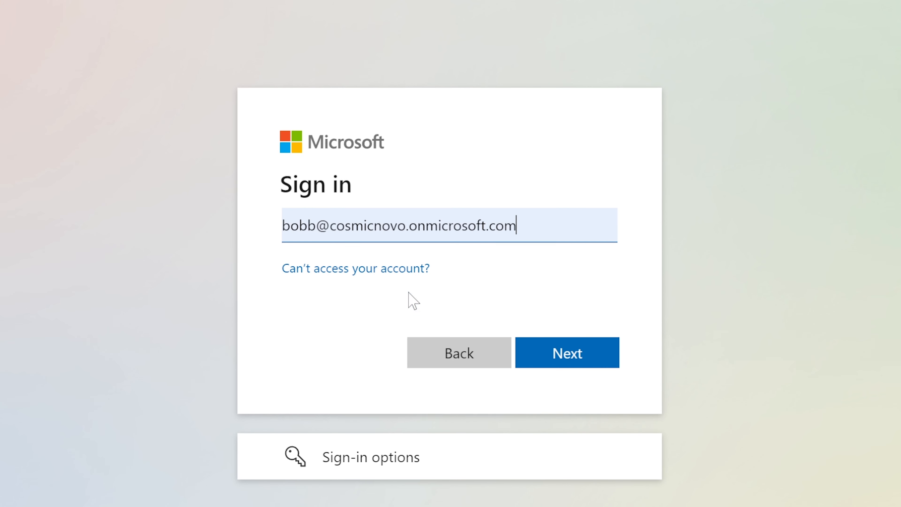
{"action": "left_click", "coordinate": [549, 348]}
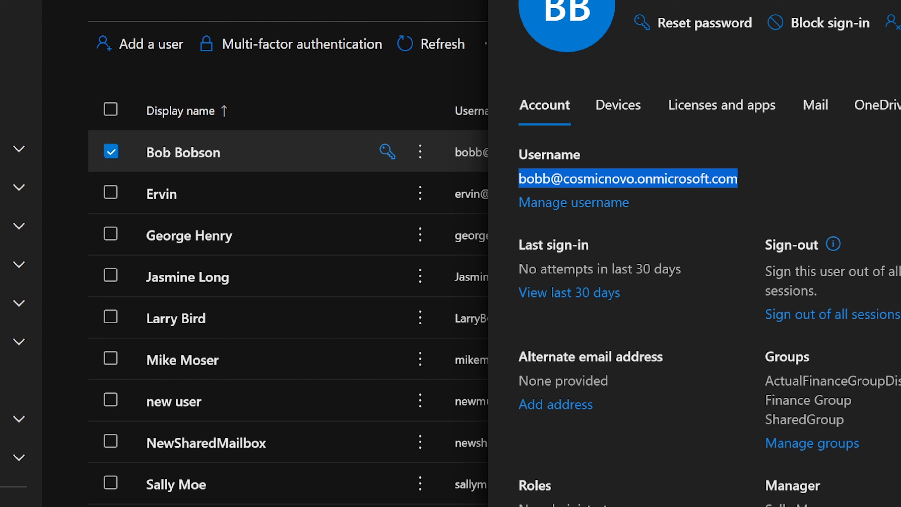
{"action": "left_click", "coordinate": [656, 177]}
{"action": "left_click_drag", "start_coordinate": [520, 179], "coordinate": [744, 180]}
{"action": "left_click", "coordinate": [779, 136]}
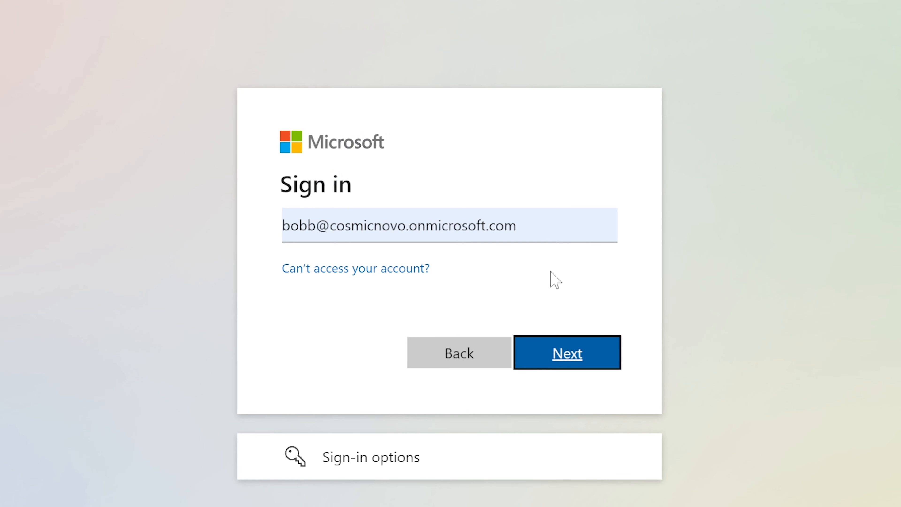
{"action": "left_click", "coordinate": [517, 226]}
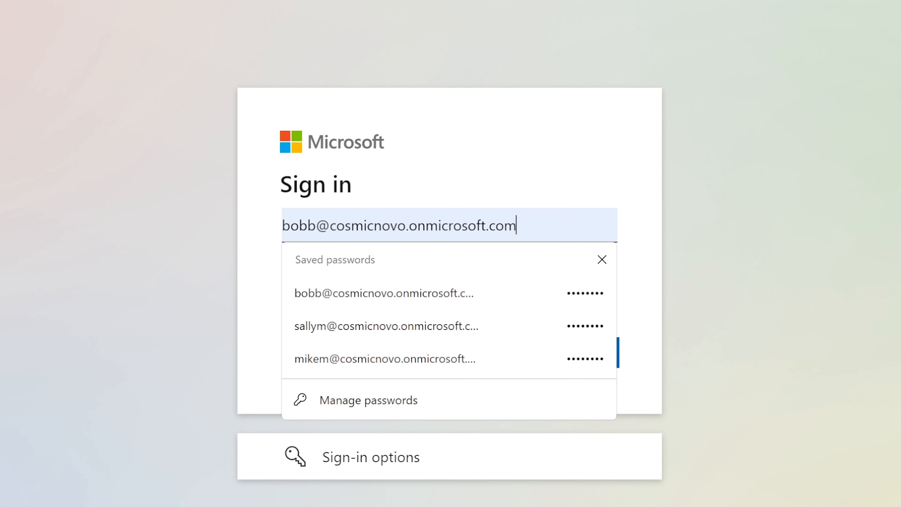
{"action": "left_click", "coordinate": [669, 194]}
Proceed to the password step and sign in with the newly reset password.
{"action": "left_click", "coordinate": [564, 355]}
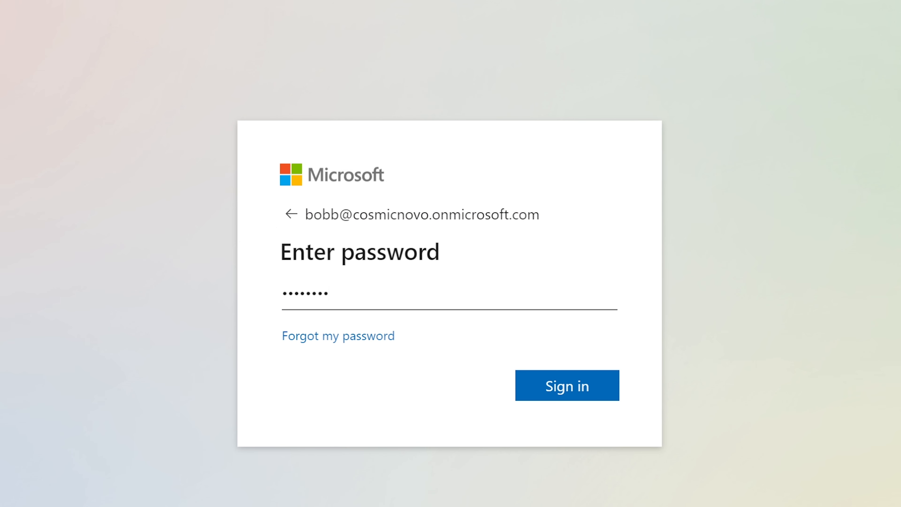
{"action": "left_click_drag", "start_coordinate": [446, 309], "coordinate": [70, 293]}
{"action": "type", "text": "••••••••"}
{"action": "left_click", "coordinate": [575, 391]}
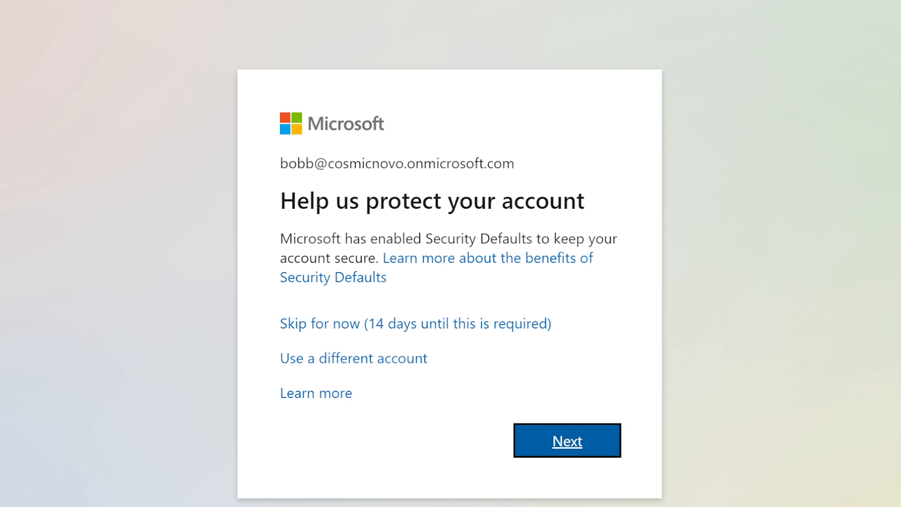
Choose Next on 'Help us protect your account' rather than skipping it.
{"action": "left_click_drag", "start_coordinate": [276, 239], "coordinate": [620, 252]}
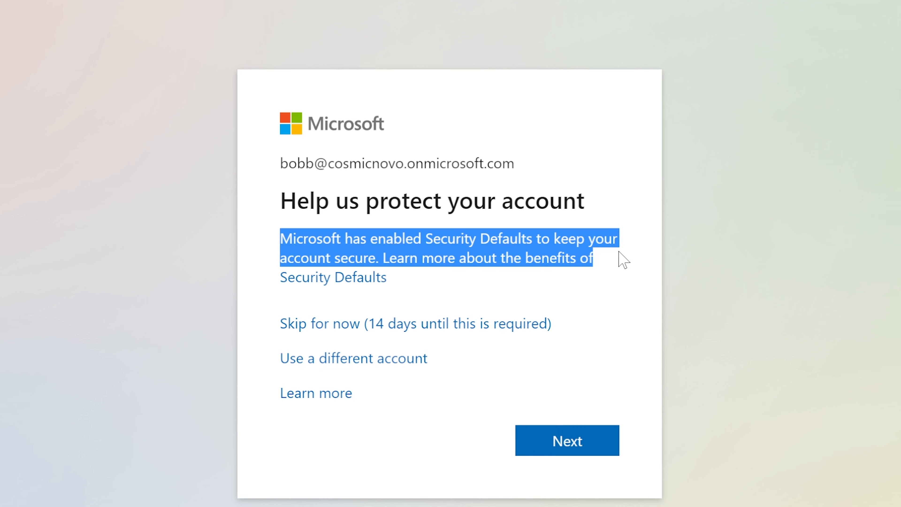
{"action": "left_click", "coordinate": [622, 289]}
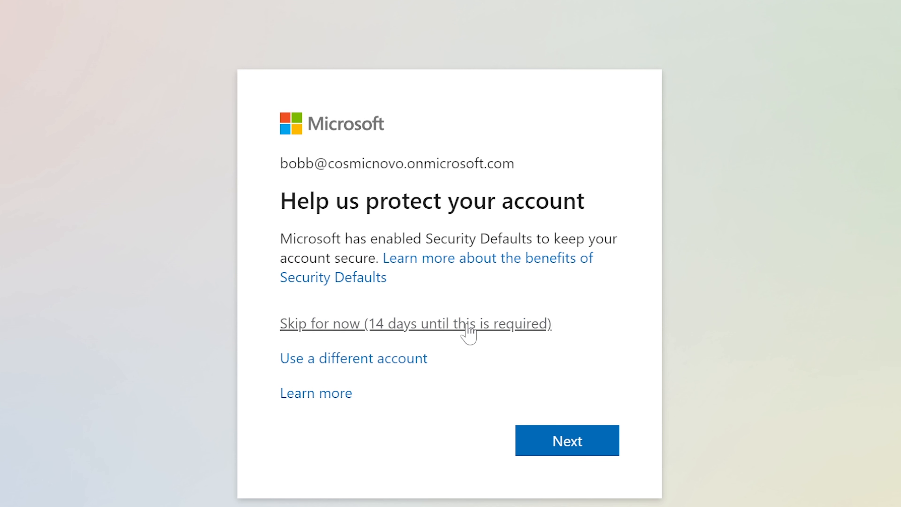
{"action": "left_click", "coordinate": [566, 438]}
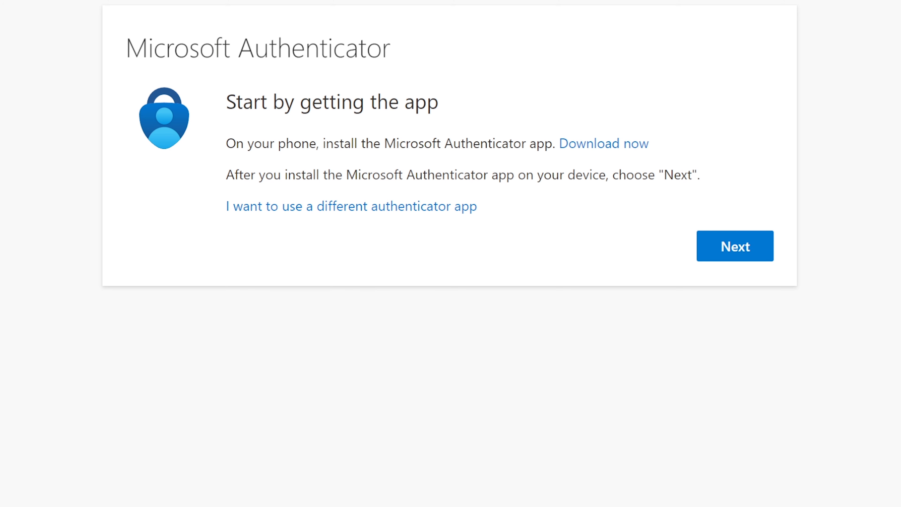
Review the Authenticator download page, then advance past 'Start by getting the app' and 'Set up your account'.
{"action": "left_click_drag", "start_coordinate": [124, 48], "coordinate": [403, 50]}
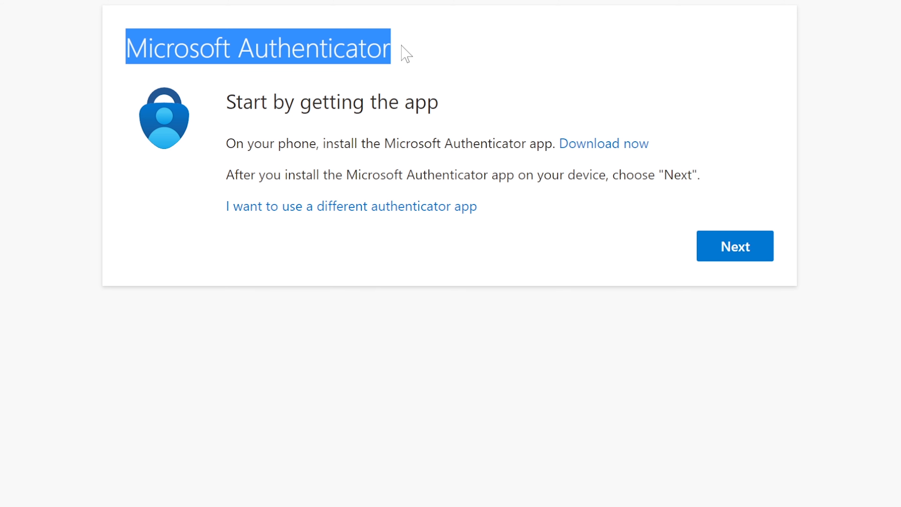
{"action": "left_click", "coordinate": [599, 144]}
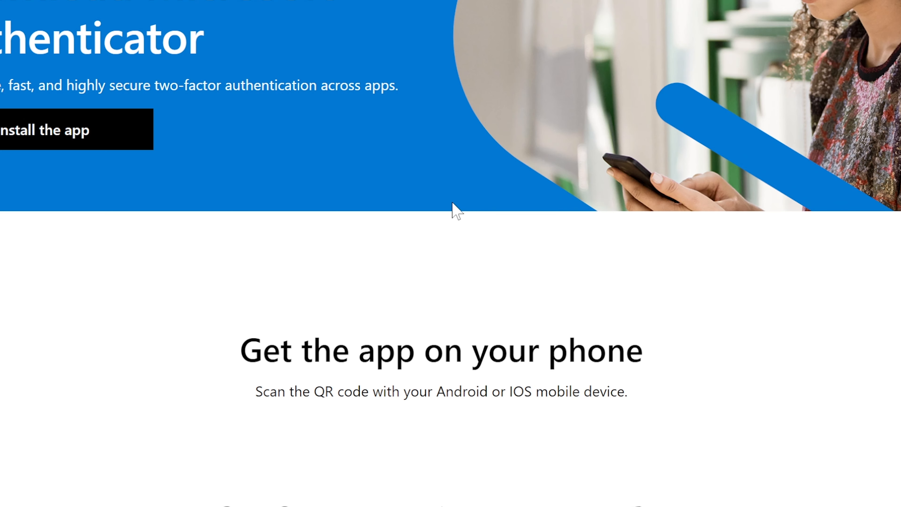
{"action": "scroll", "coordinate": [453, 203], "scroll_direction": "down", "scroll_amount": 10}
{"action": "scroll", "coordinate": [401, 255], "scroll_direction": "up", "scroll_amount": 3}
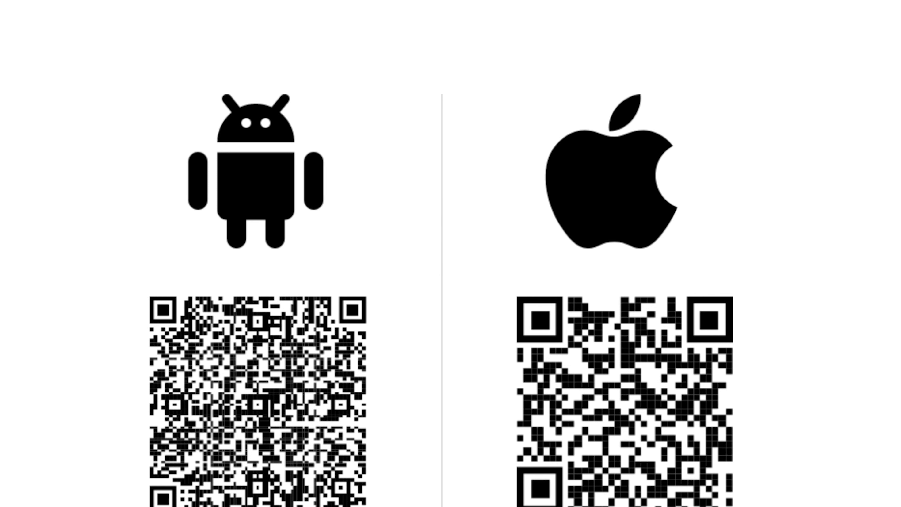
{"action": "scroll", "coordinate": [659, 365], "scroll_direction": "up", "scroll_amount": 9}
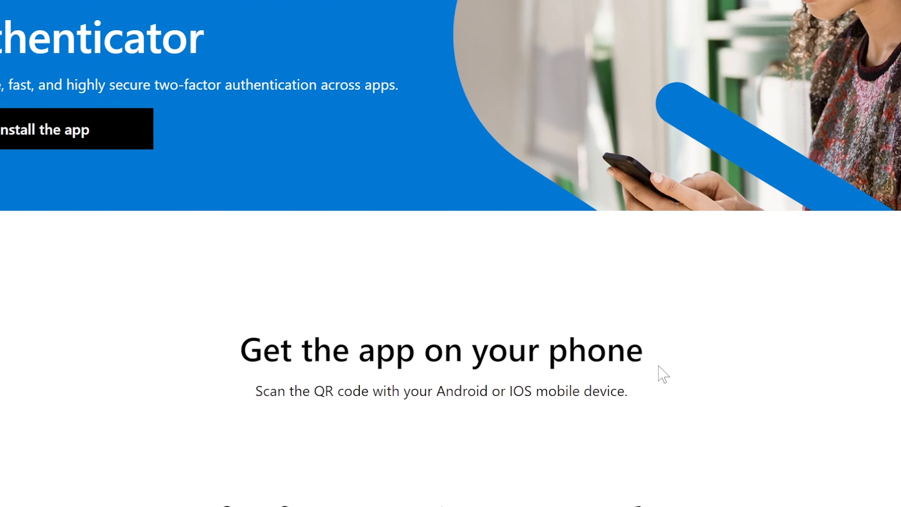
{"action": "scroll", "coordinate": [658, 366], "scroll_direction": "down", "scroll_amount": 7}
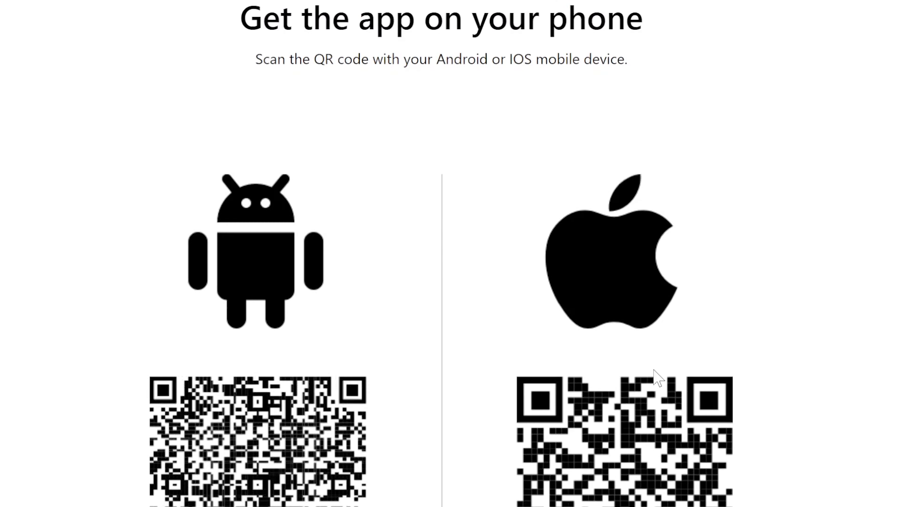
{"action": "scroll", "coordinate": [654, 370], "scroll_direction": "up", "scroll_amount": 7}
{"action": "scroll", "coordinate": [654, 376], "scroll_direction": "down", "scroll_amount": 7}
{"action": "scroll", "coordinate": [654, 377], "scroll_direction": "up", "scroll_amount": 7}
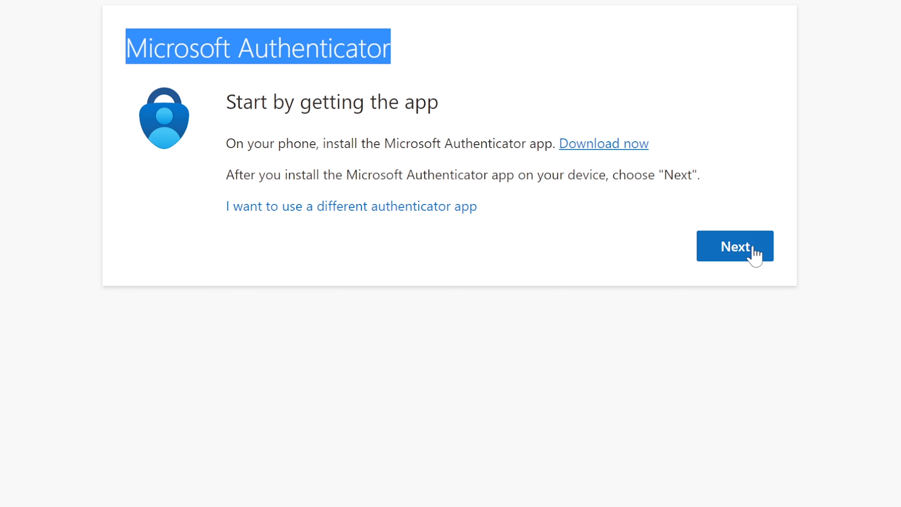
{"action": "left_click", "coordinate": [754, 254]}
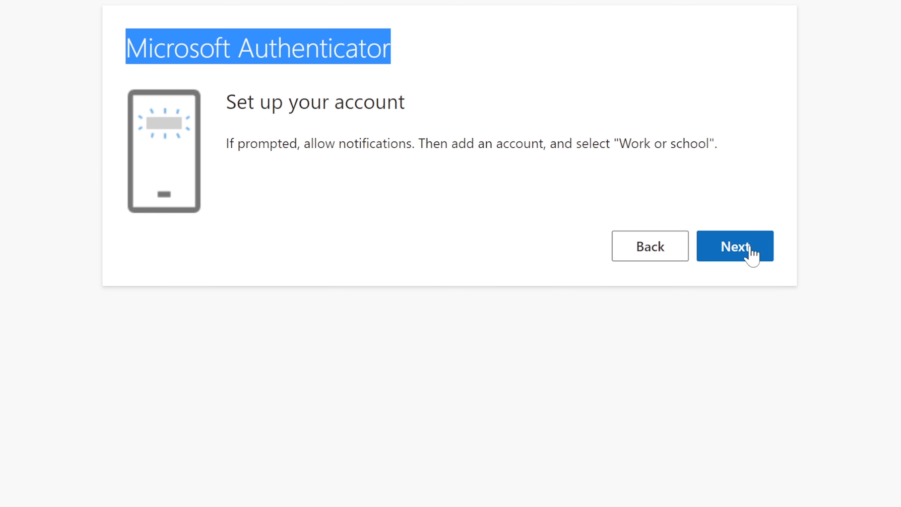
{"action": "left_click", "coordinate": [737, 251]}
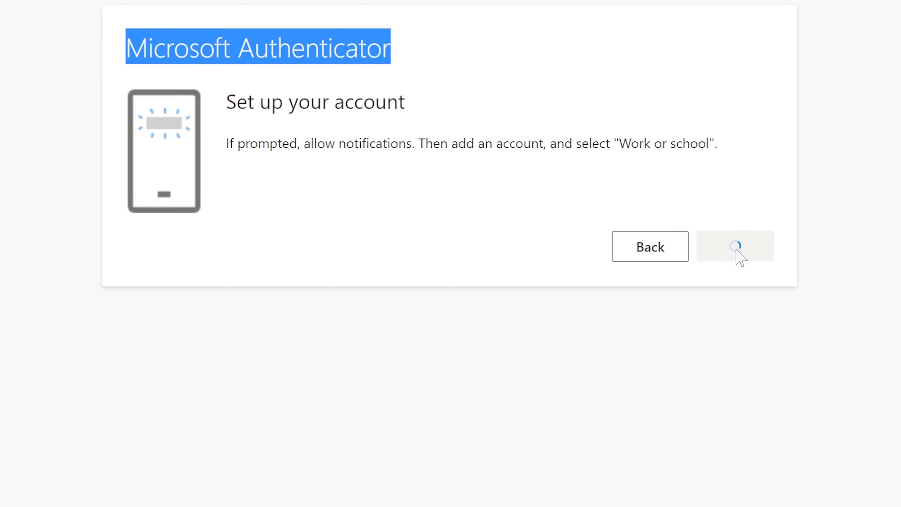
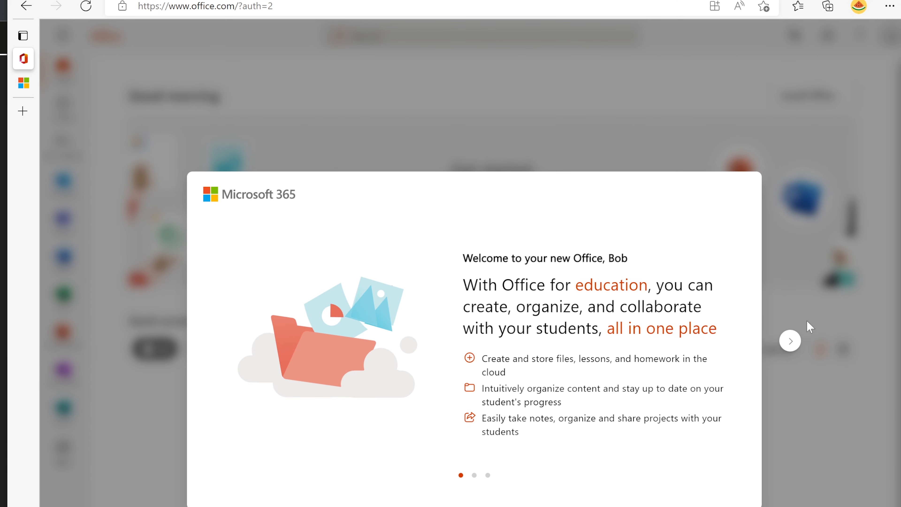
Click through and close the welcome slides, dismiss the Find more apps tip, and open Outlook.
{"action": "left_click", "coordinate": [790, 342]}
{"action": "left_click", "coordinate": [790, 341]}
{"action": "left_click", "coordinate": [790, 342]}
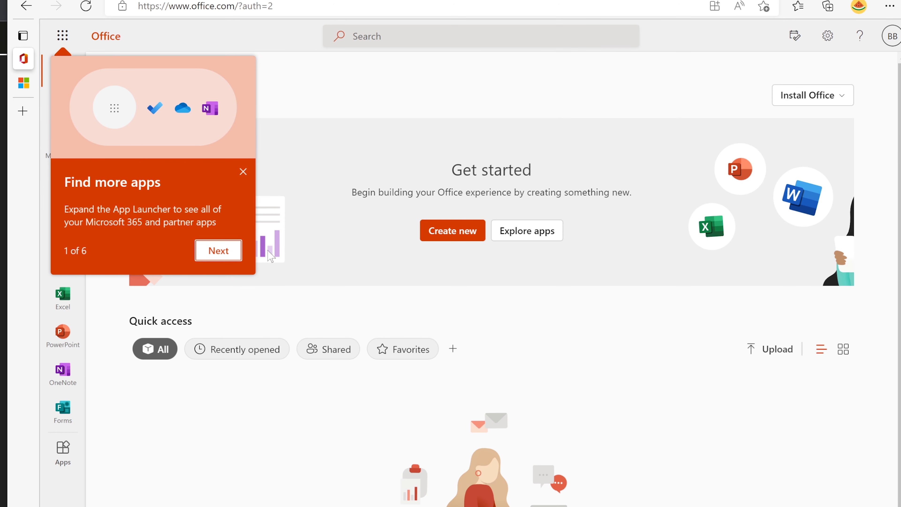
{"action": "left_click", "coordinate": [244, 172]}
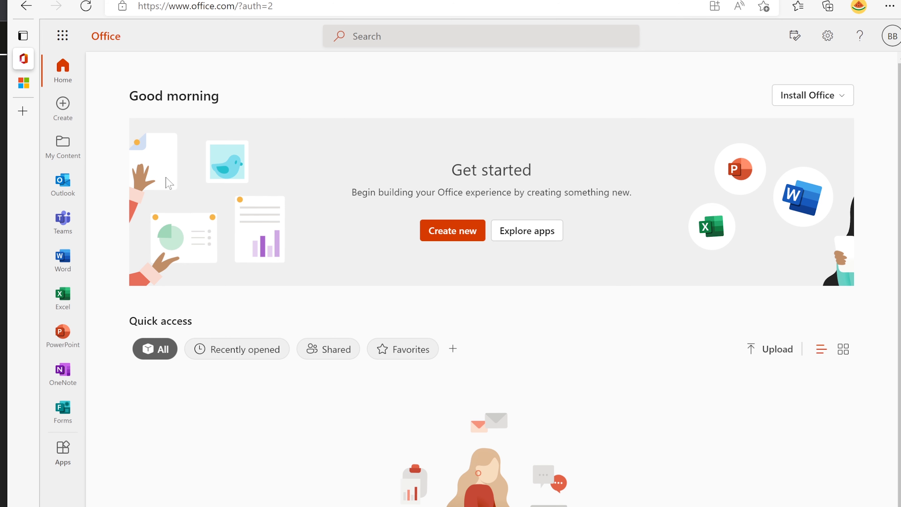
{"action": "left_click", "coordinate": [62, 186]}
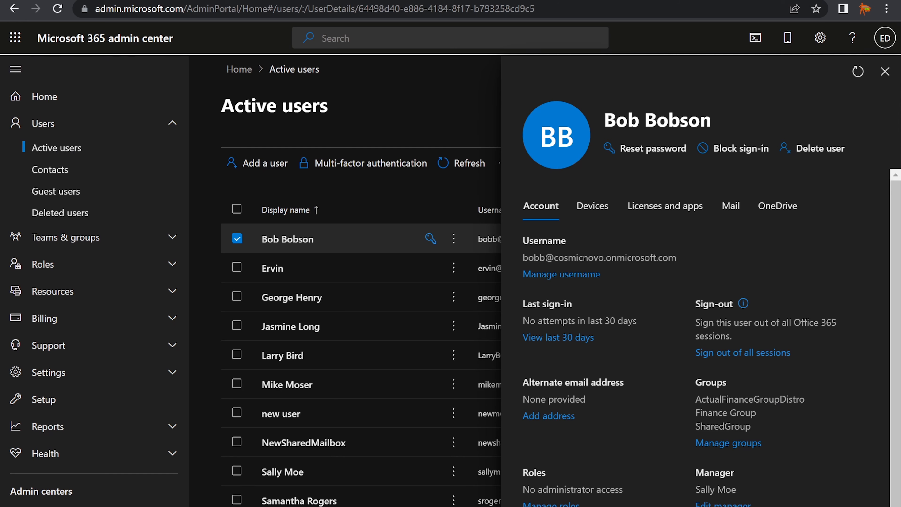
Show the user's Mail tab and refresh the details pane until mailbox settings load.
{"action": "left_click", "coordinate": [732, 213]}
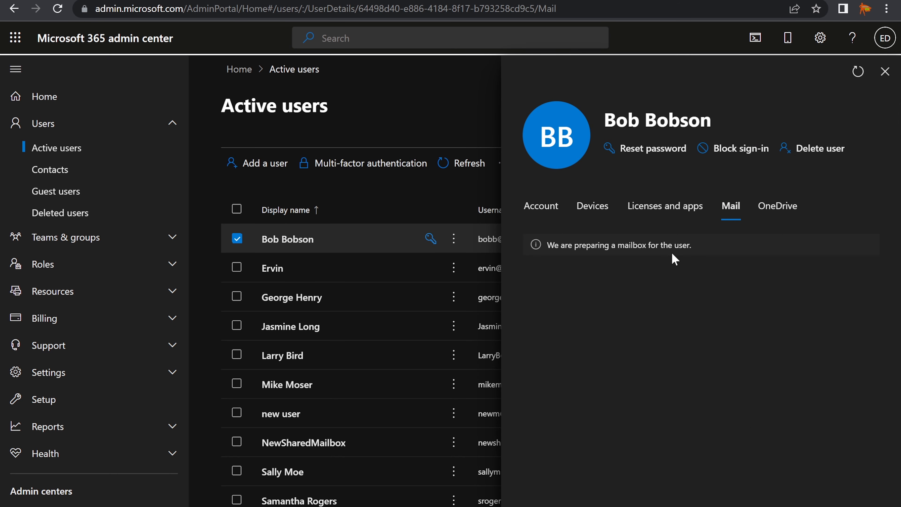
{"action": "left_click", "coordinate": [858, 71]}
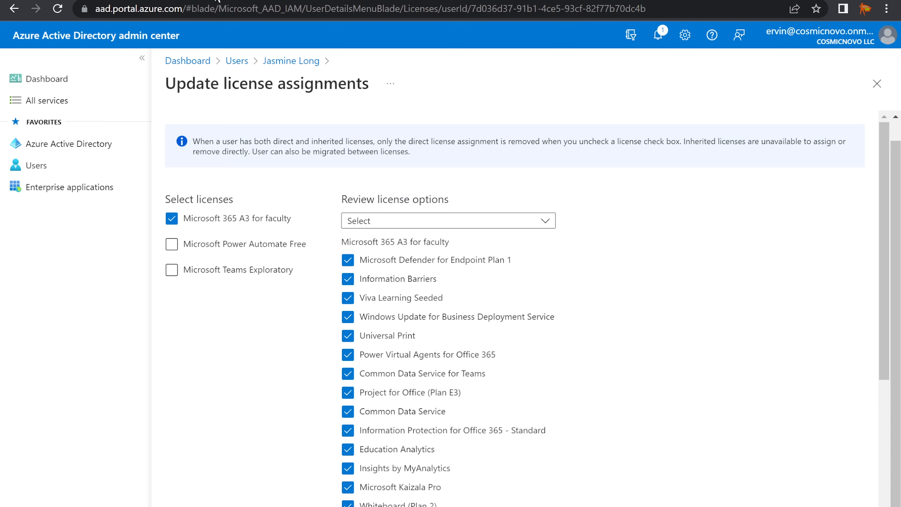
From All users, open the user's profile and reset her password to issue a temporary one.
{"action": "left_click", "coordinate": [40, 169]}
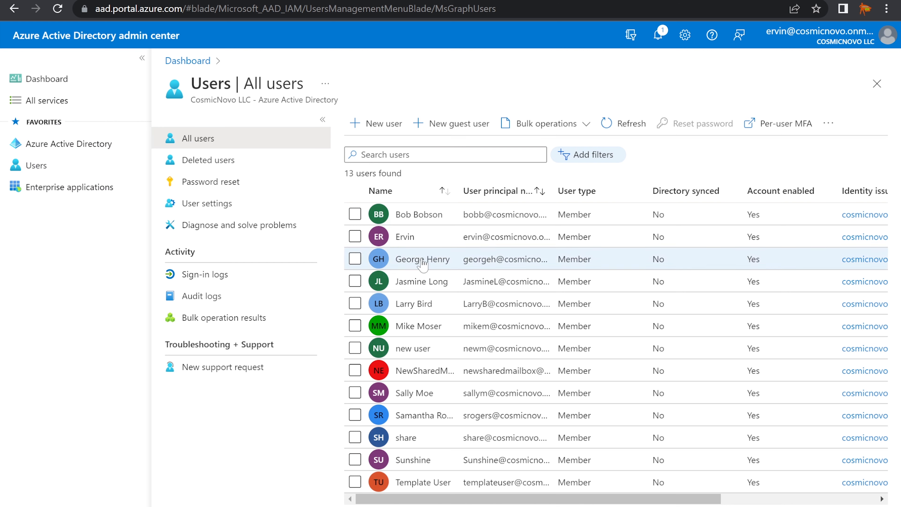
{"action": "left_click", "coordinate": [414, 283]}
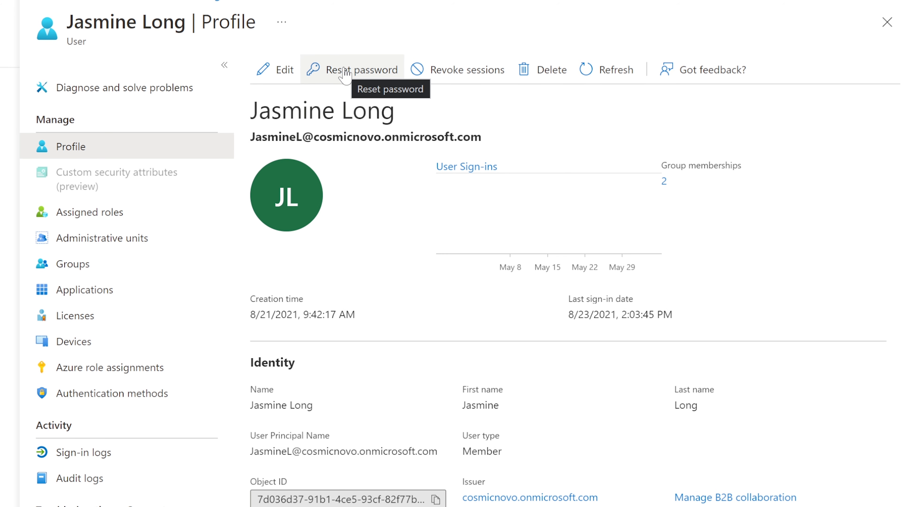
{"action": "left_click", "coordinate": [335, 79]}
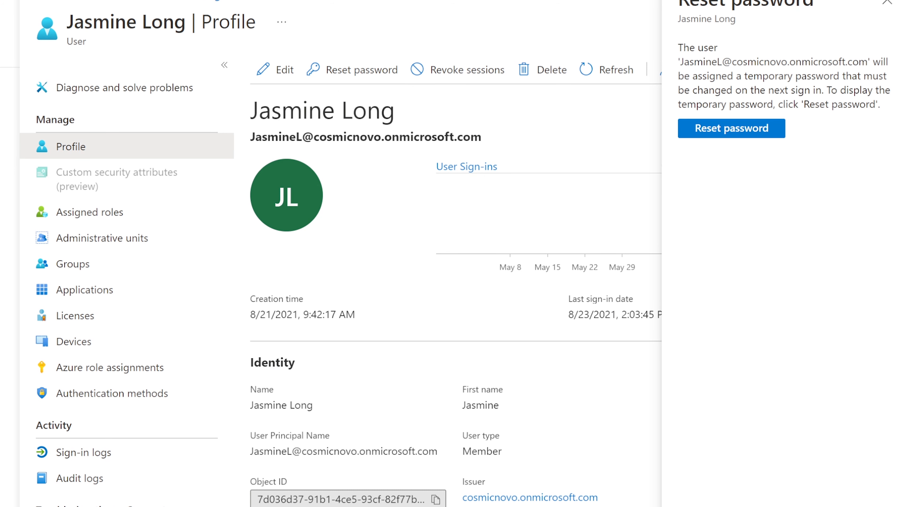
{"action": "left_click", "coordinate": [733, 132]}
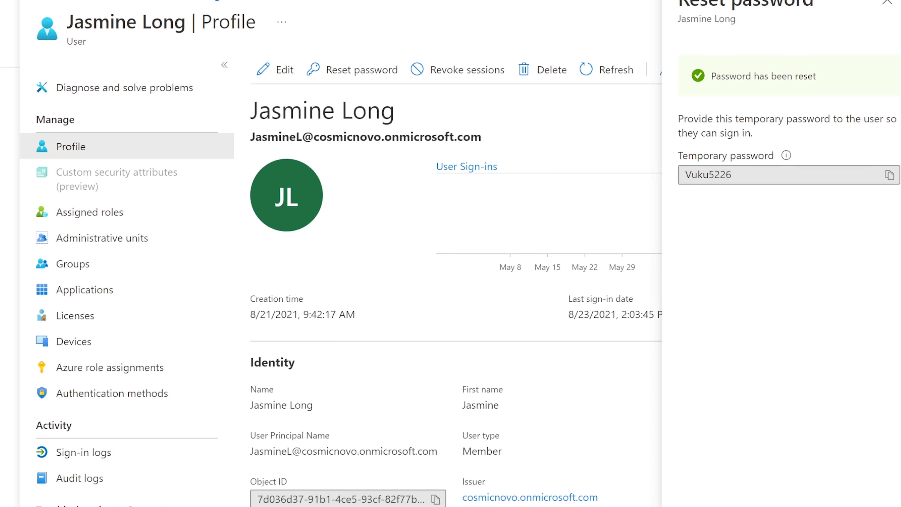
{"action": "left_click_drag", "start_coordinate": [679, 119], "coordinate": [827, 140]}
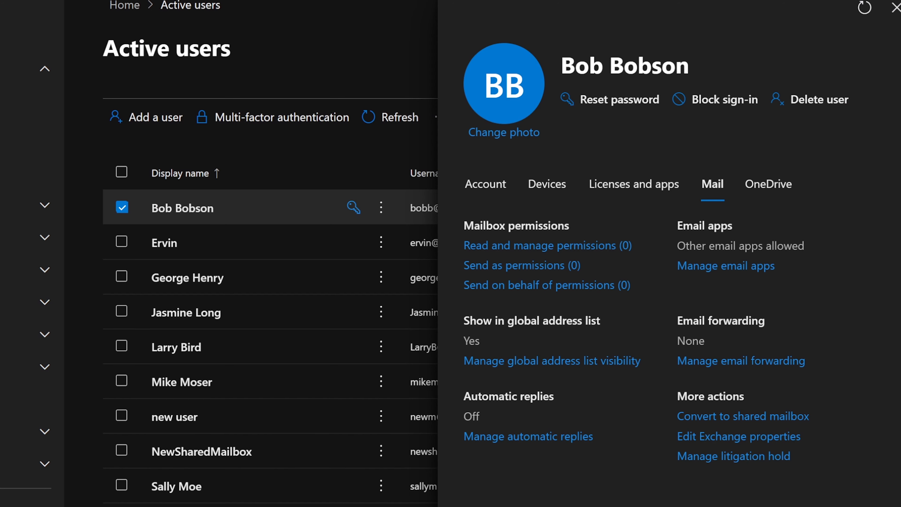
Try the manual-password and first-sign-in change options in the user's Reset password panel, then close it unapplied.
{"action": "left_click", "coordinate": [199, 312]}
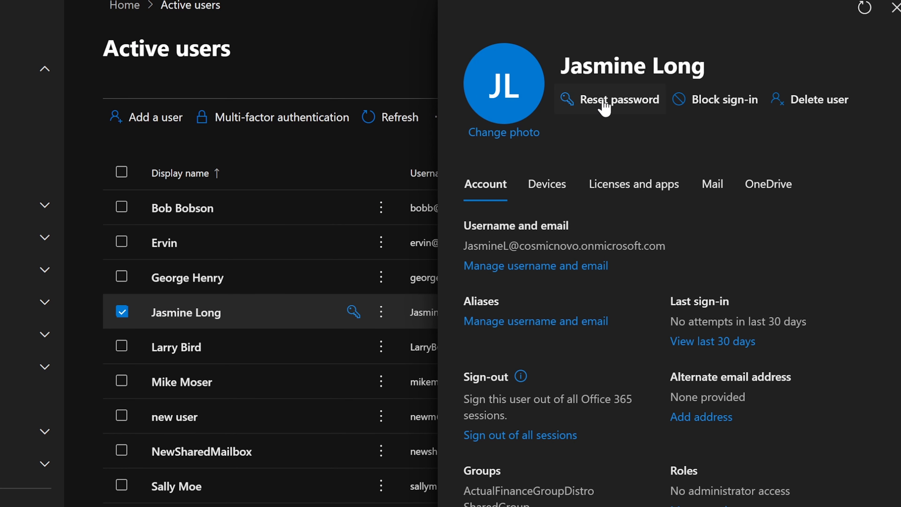
{"action": "left_click", "coordinate": [606, 106]}
{"action": "left_click", "coordinate": [613, 140]}
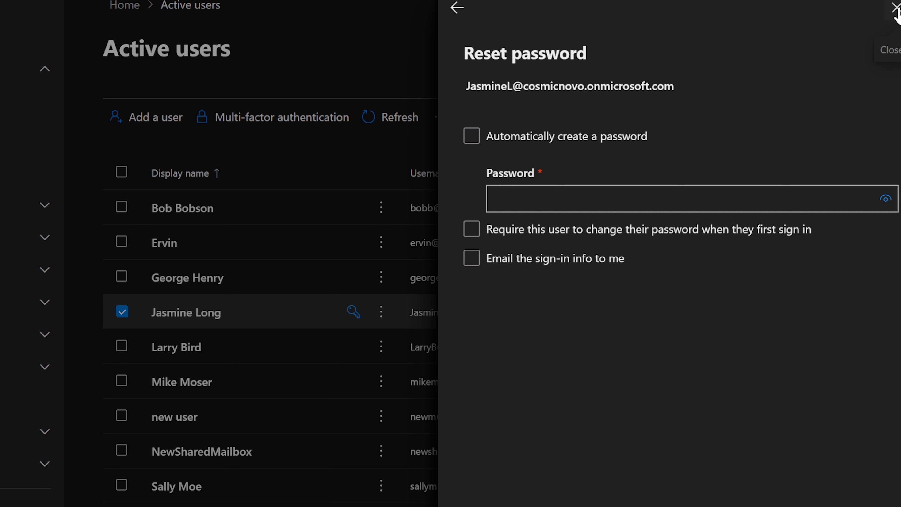
{"action": "left_click", "coordinate": [472, 230]}
{"action": "left_click", "coordinate": [472, 232]}
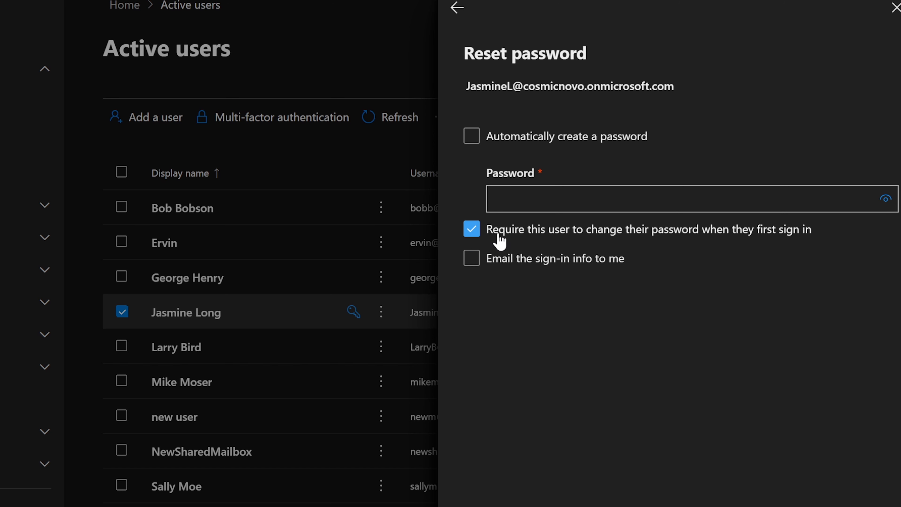
{"action": "left_click", "coordinate": [472, 230]}
{"action": "left_click", "coordinate": [895, 7]}
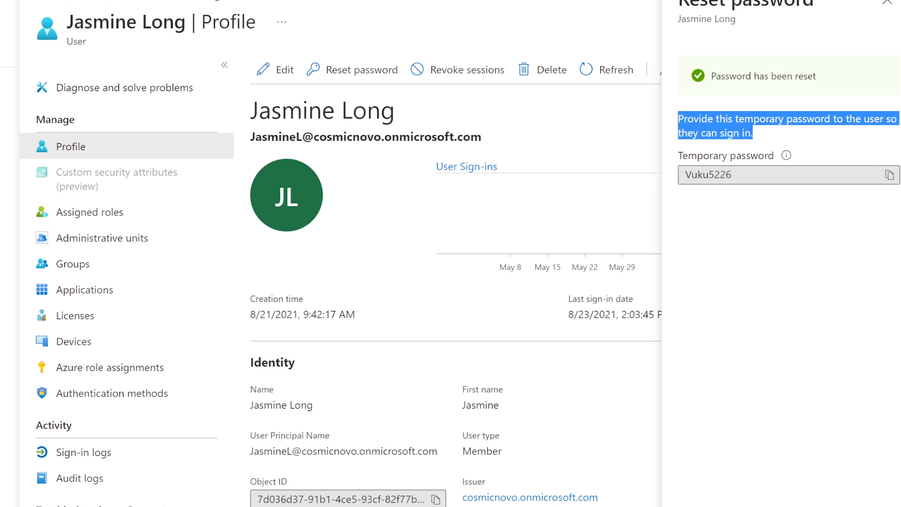
Sign out of the Outlook mailbox from the profile picture menu.
{"action": "left_click", "coordinate": [793, 137]}
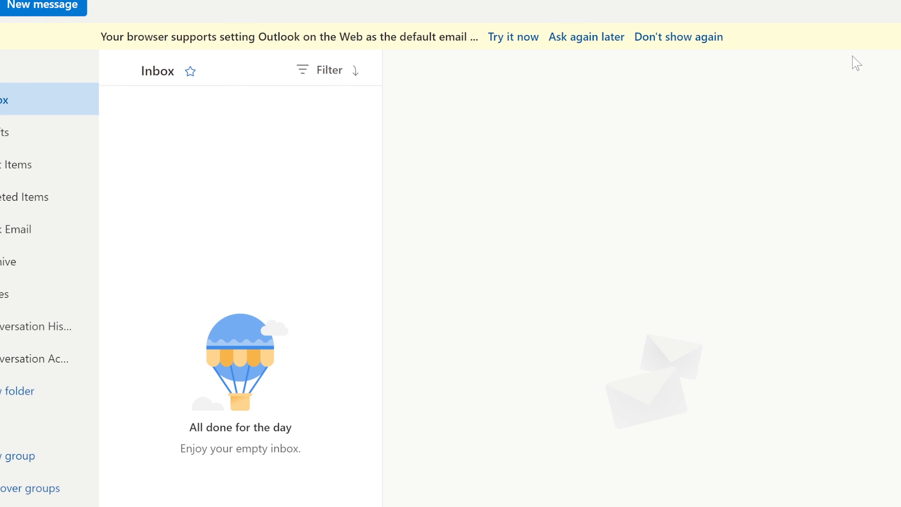
{"action": "left_click", "coordinate": [900, 2]}
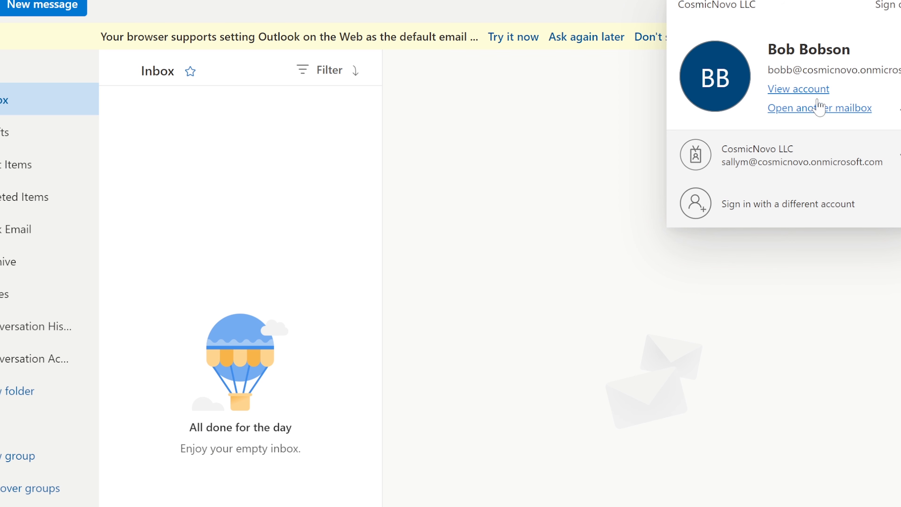
{"action": "left_click", "coordinate": [884, 5]}
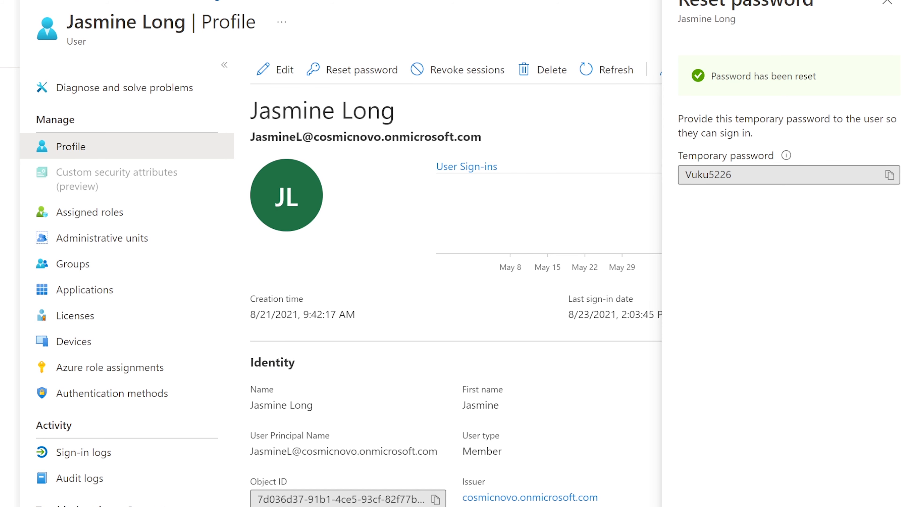
Select and copy the user's User Principal Name from her Azure AD profile.
{"action": "left_click_drag", "start_coordinate": [251, 136], "coordinate": [482, 138]}
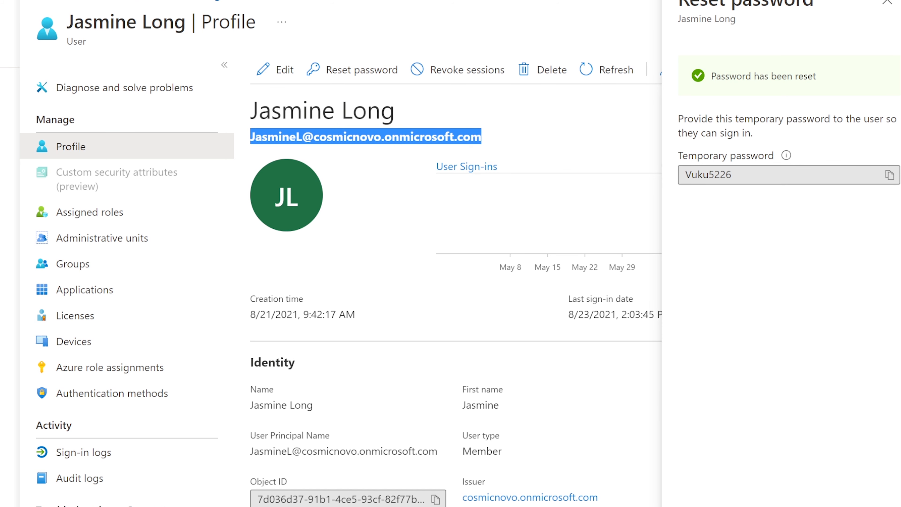
{"action": "right_click", "coordinate": [469, 140]}
{"action": "left_click", "coordinate": [512, 153]}
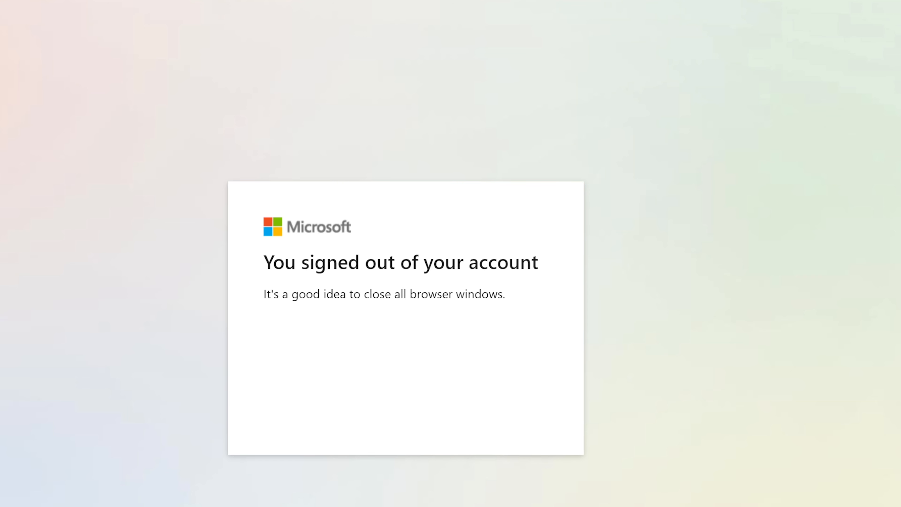
Load login.microsoftonline.com, choose another account, and enter the user's copied sign-in address.
{"action": "key", "text": "BackSpace"}
{"action": "key", "text": "BackSpace"}
{"action": "key", "text": "BackSpace"}
{"action": "key", "text": "BackSpace"}
{"action": "key", "text": "BackSpace"}
{"action": "key", "text": "BackSpace"}
{"action": "key", "text": "BackSpace"}
{"action": "key", "text": "BackSpace"}
{"action": "key", "text": "BackSpace"}
{"action": "key", "text": "BackSpace"}
{"action": "key", "text": "BackSpace"}
{"action": "key", "text": "BackSpace"}
{"action": "key", "text": "BackSpace"}
{"action": "key", "text": "BackSpace"}
{"action": "key", "text": "BackSpace"}
{"action": "key", "text": "BackSpace"}
{"action": "key", "text": "BackSpace"}
{"action": "key", "text": "BackSpace"}
{"action": "key", "text": "BackSpace"}
{"action": "key", "text": "BackSpace"}
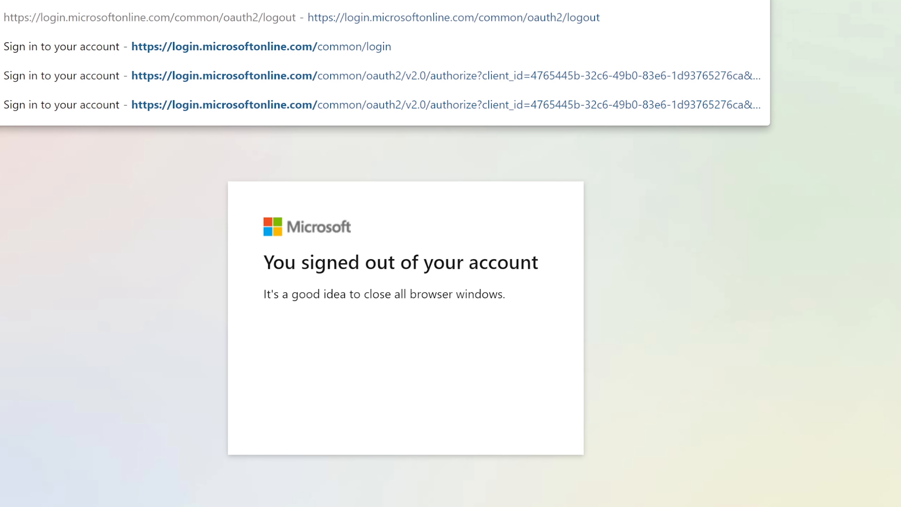
{"action": "key", "text": "Return"}
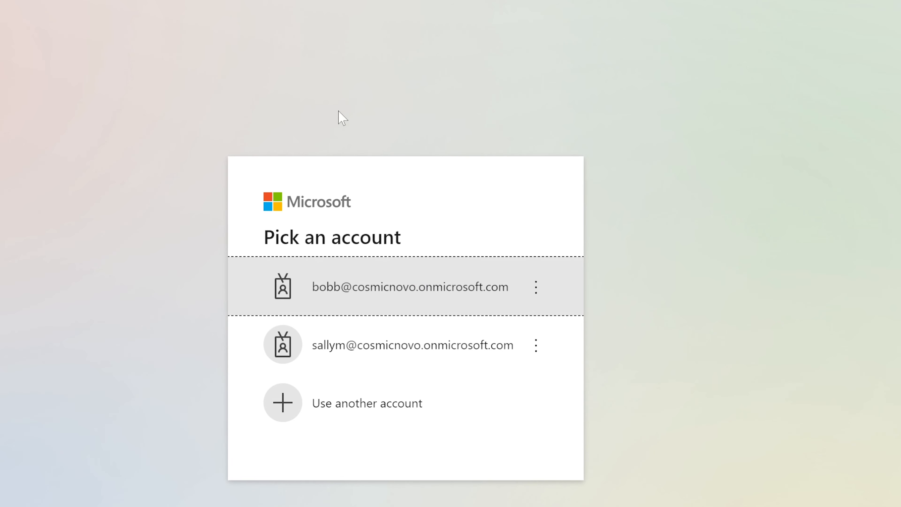
{"action": "left_click", "coordinate": [361, 405]}
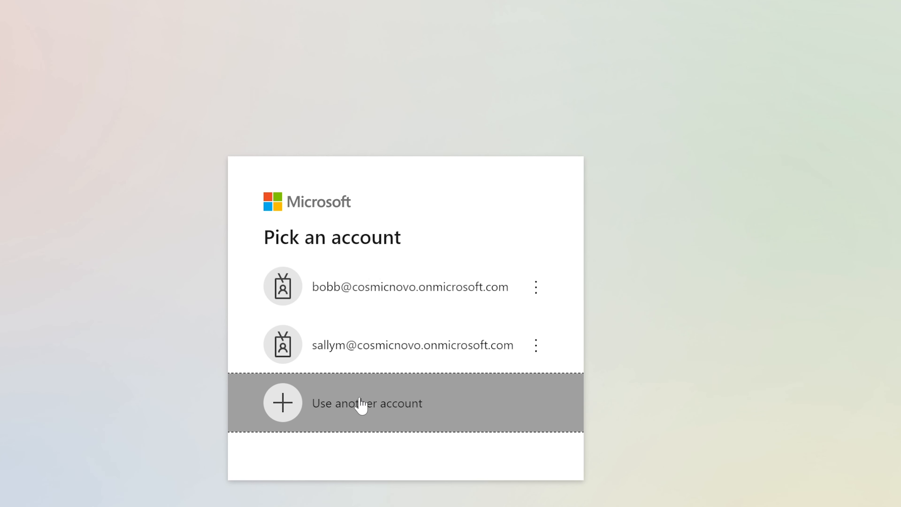
{"action": "left_click_drag", "start_coordinate": [478, 270], "coordinate": [120, 253]}
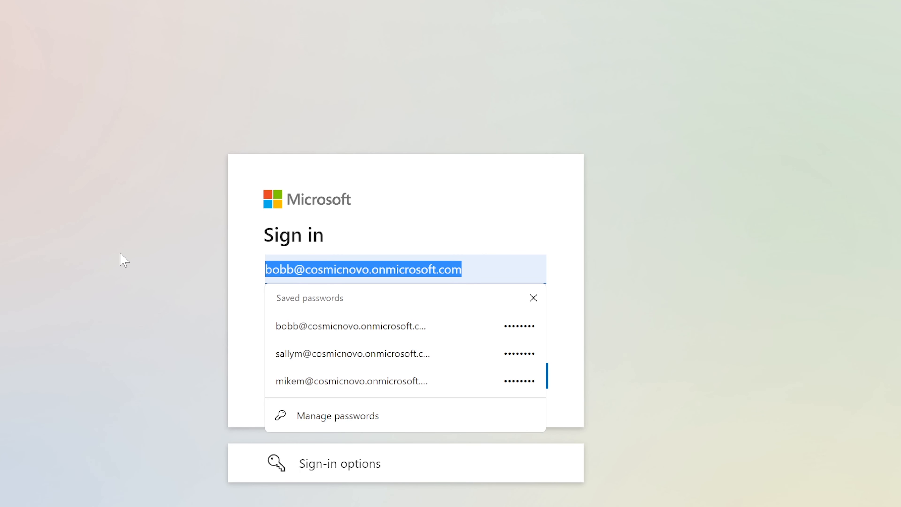
{"action": "key", "text": "ctrl+v"}
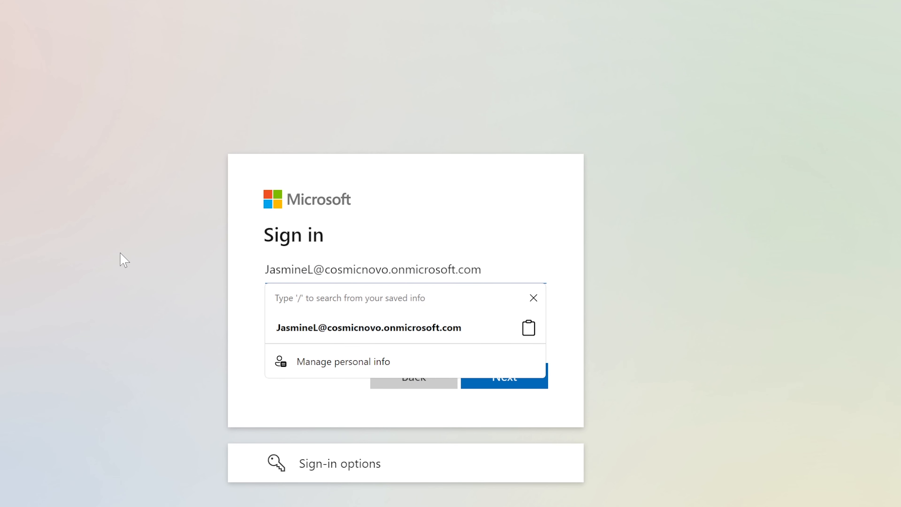
{"action": "left_click", "coordinate": [675, 260]}
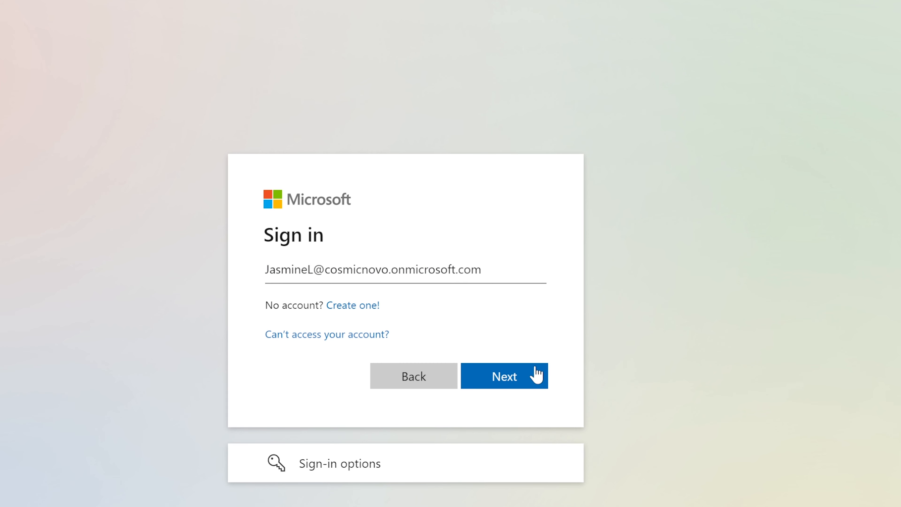
{"action": "left_click", "coordinate": [506, 377]}
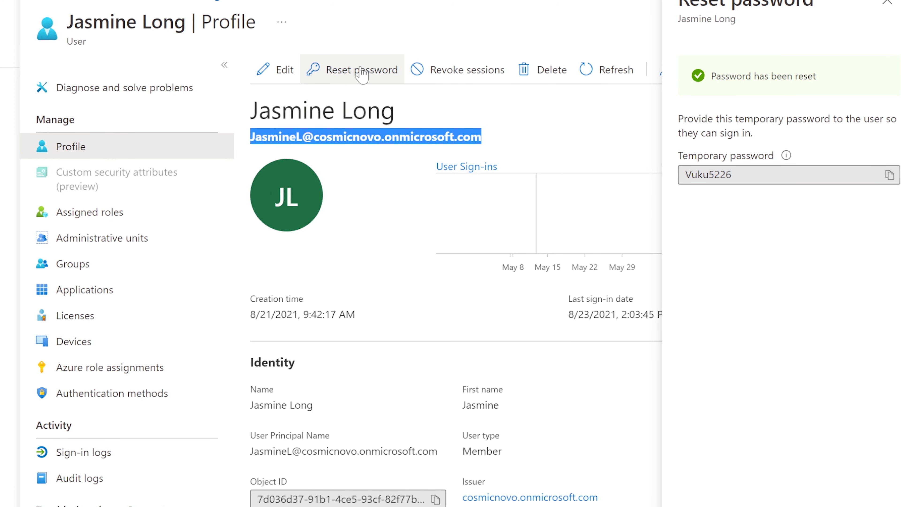
Paste the user's temporary password and sign in.
{"action": "left_click", "coordinate": [889, 175]}
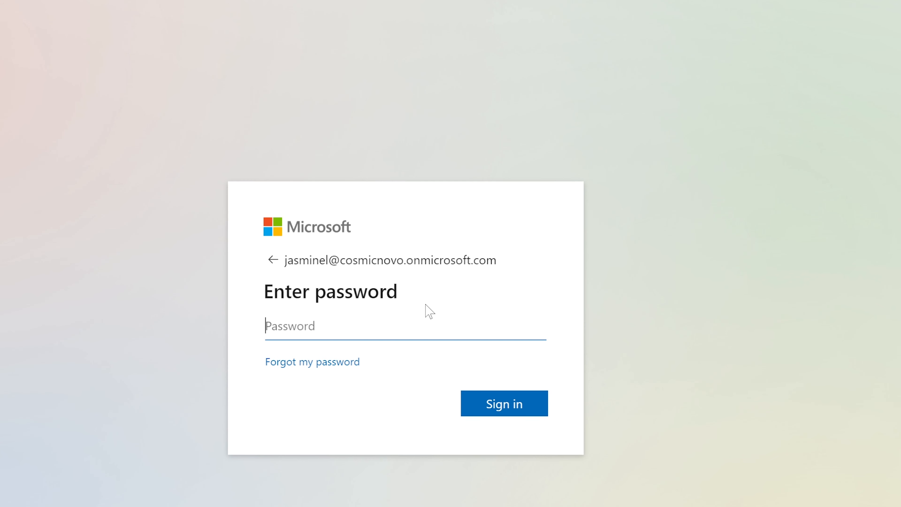
{"action": "key", "text": "ctrl+v"}
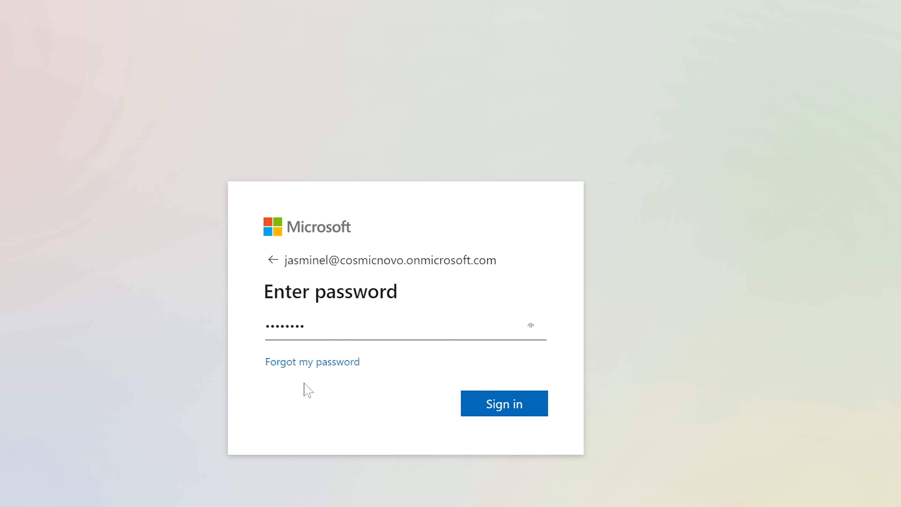
{"action": "left_click", "coordinate": [518, 405]}
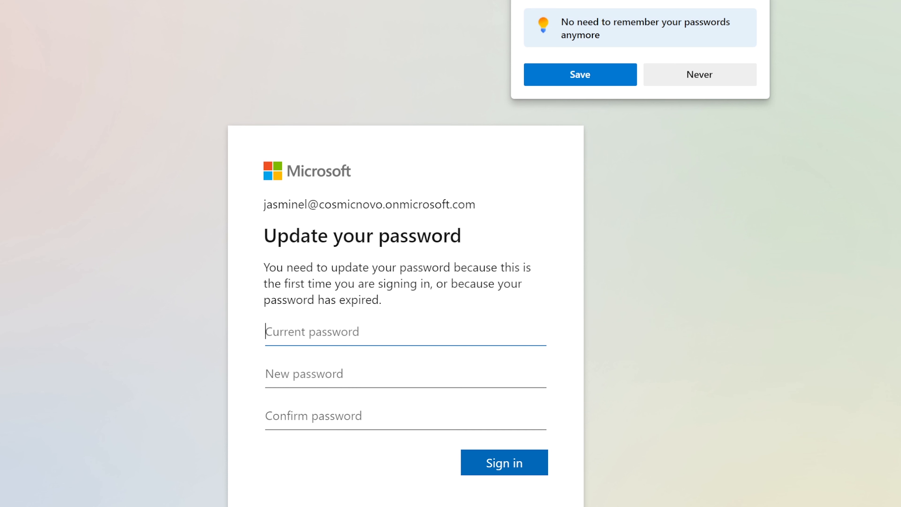
Paste the temporary password as Current password, then type and confirm a new password.
{"action": "left_click", "coordinate": [750, 0]}
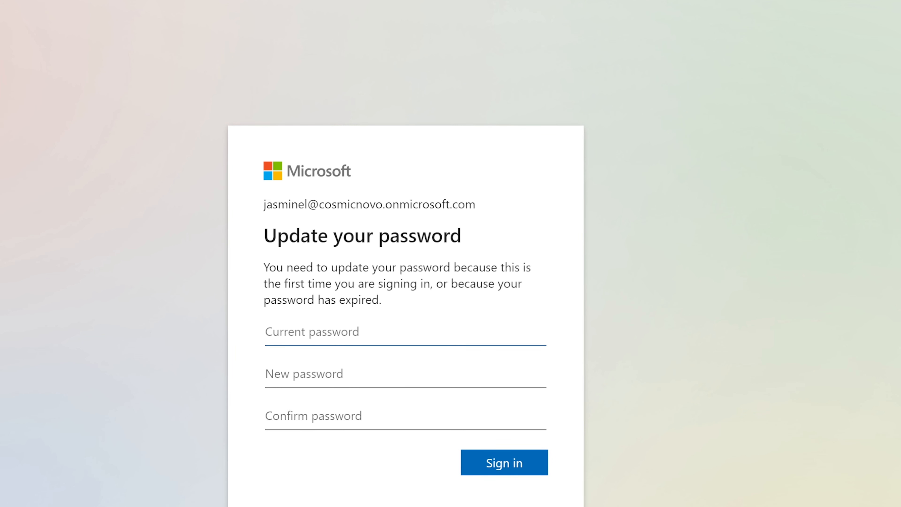
{"action": "key", "text": "ctrl+v"}
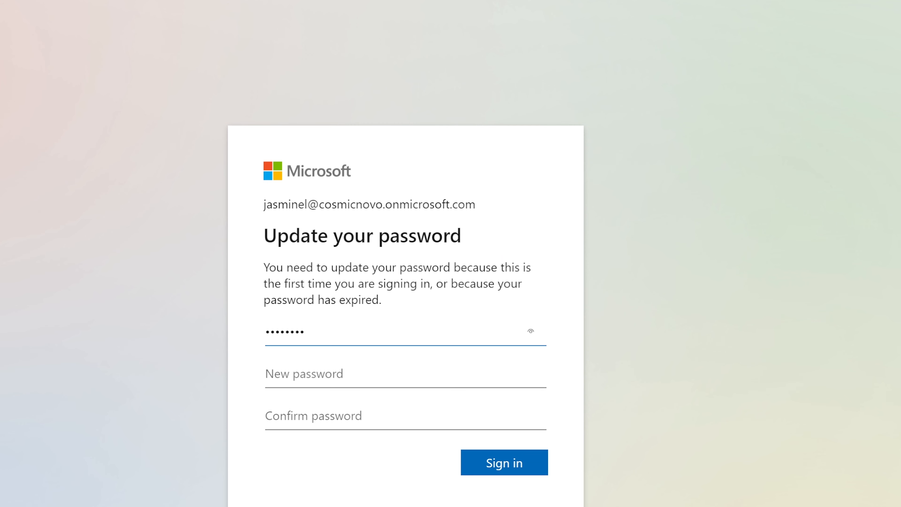
{"action": "left_click", "coordinate": [304, 374]}
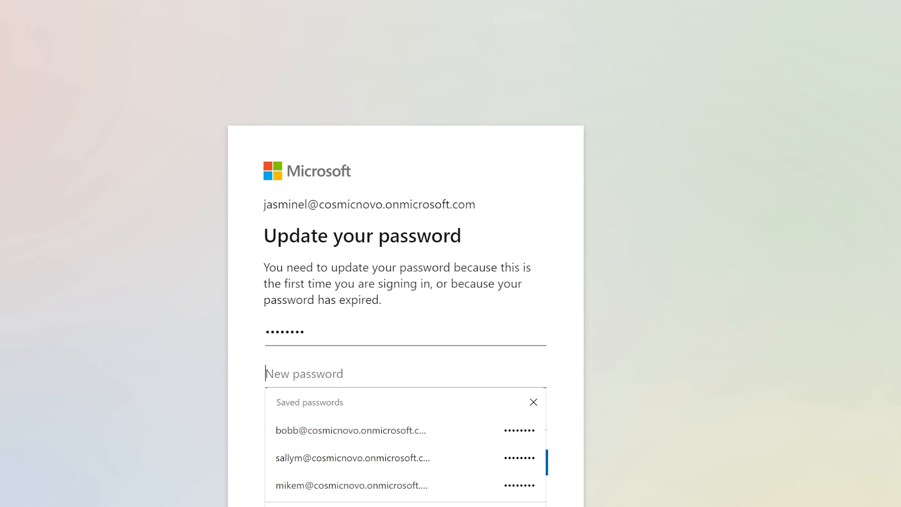
{"action": "type", "text": "•••••••"}
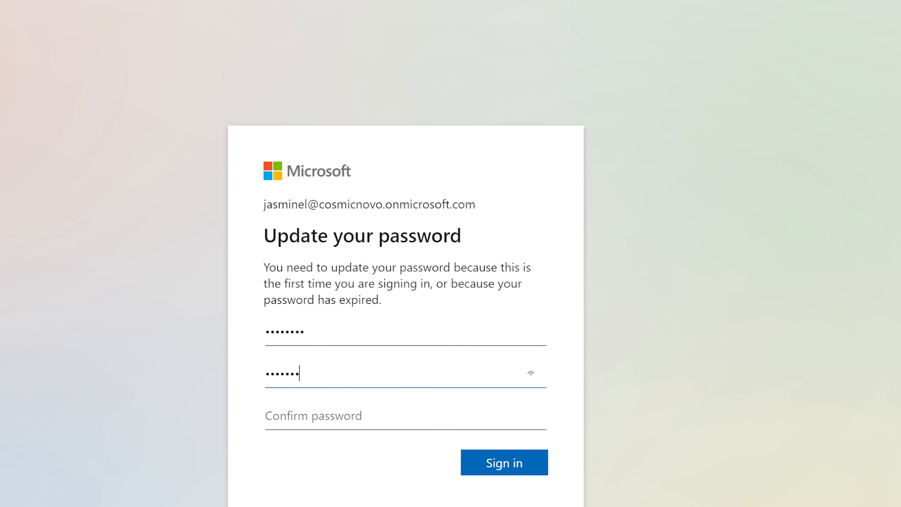
{"action": "type", "text": "•"}
{"action": "key", "text": "Tab"}
{"action": "type", "text": "•••••"}
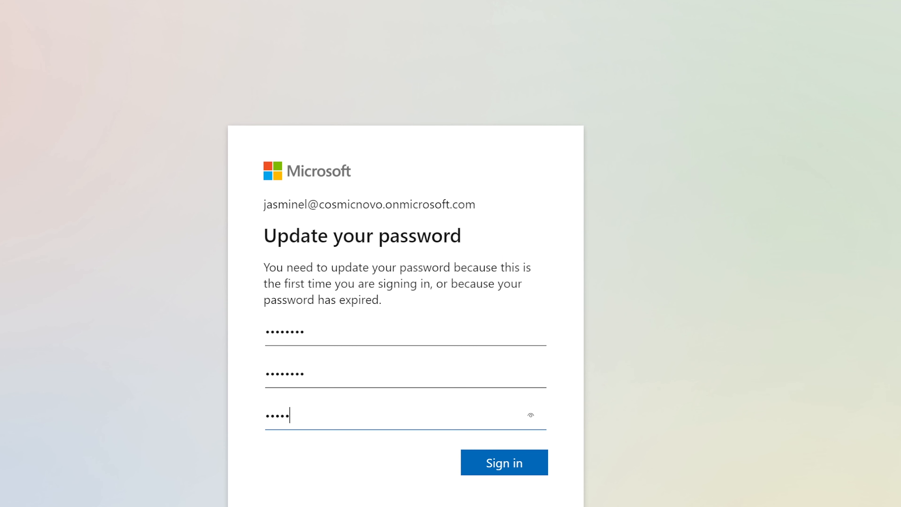
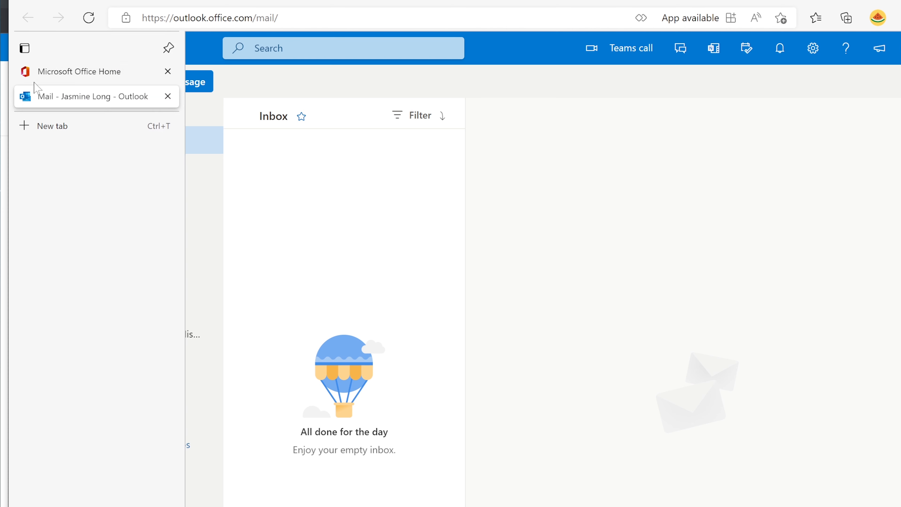
From the Outlook app launcher, open the user's OneDrive and then Excel in new tabs.
{"action": "left_click", "coordinate": [63, 49]}
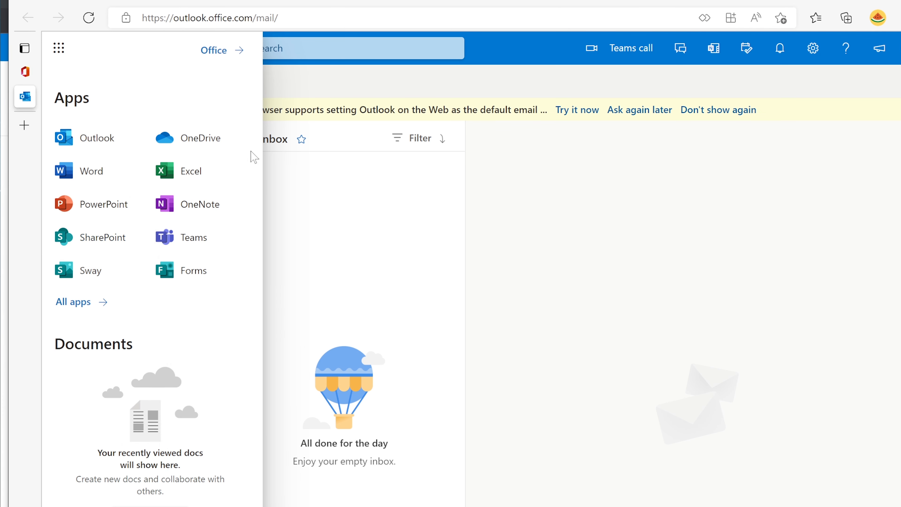
{"action": "left_click", "coordinate": [214, 146]}
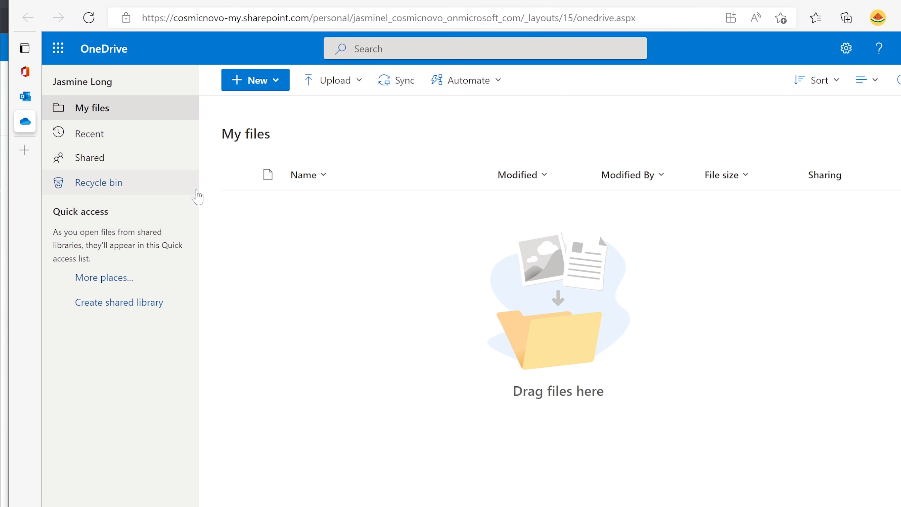
{"action": "left_click", "coordinate": [58, 48]}
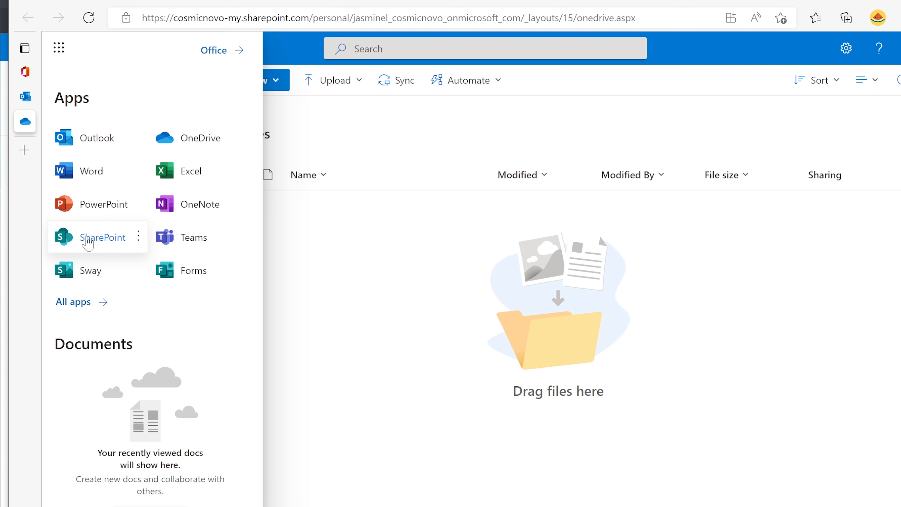
{"action": "left_click", "coordinate": [197, 172]}
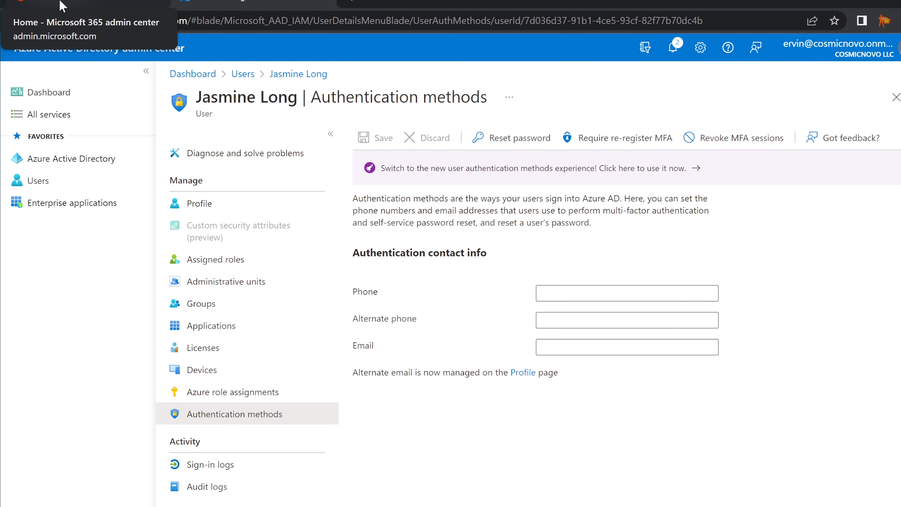
Back in Active users, select the fourth user and open the Multi-factor authentication settings.
{"action": "left_click", "coordinate": [66, 2]}
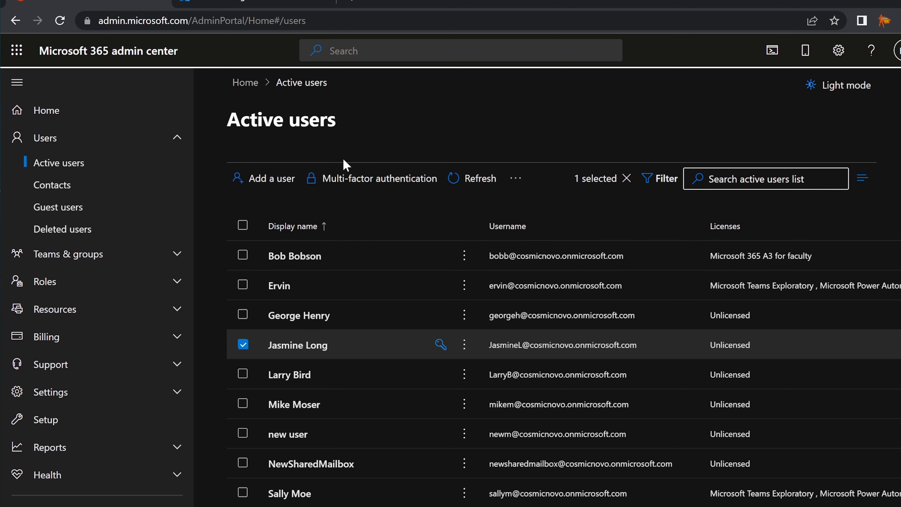
{"action": "left_click", "coordinate": [243, 345]}
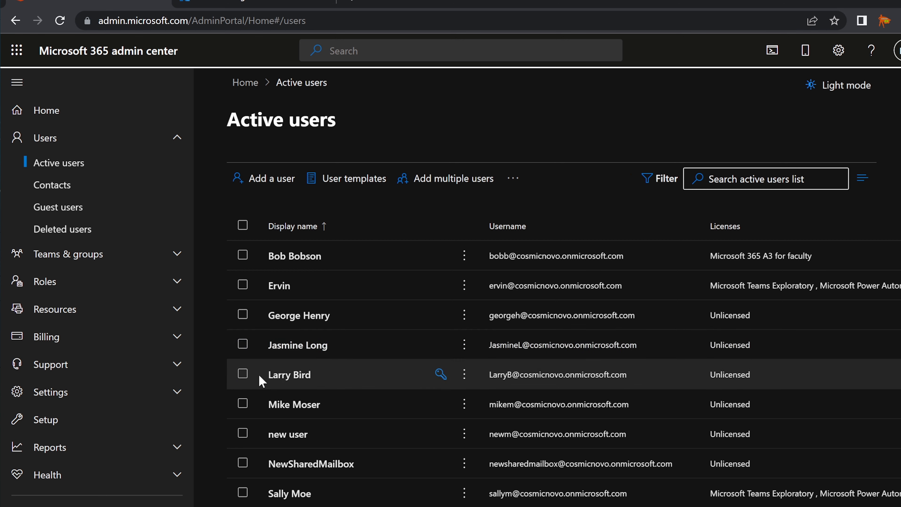
{"action": "left_click", "coordinate": [243, 345]}
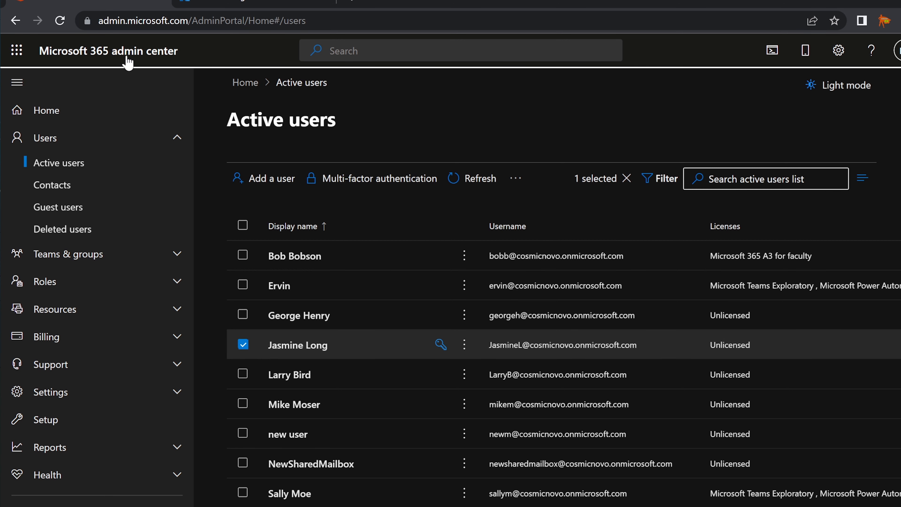
{"action": "left_click", "coordinate": [357, 192]}
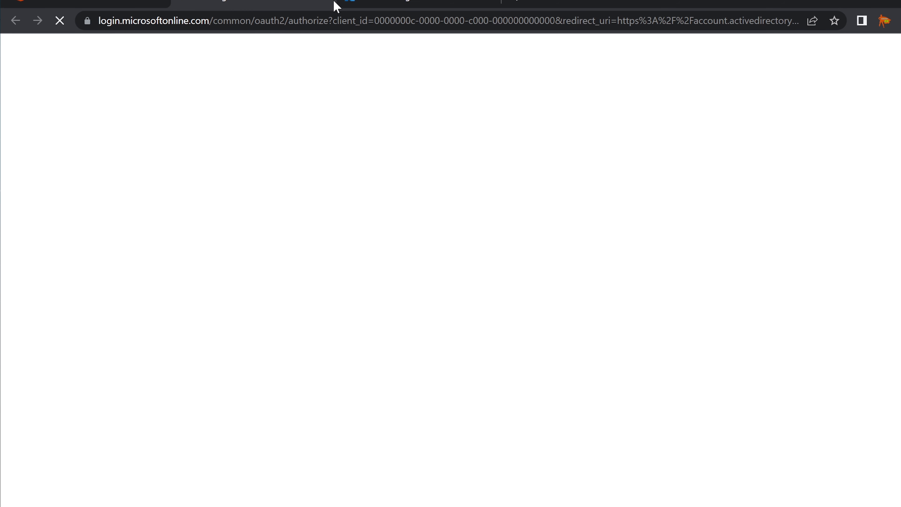
Enable multi-factor authentication for the fourth user on the MFA users page.
{"action": "left_click", "coordinate": [328, 3]}
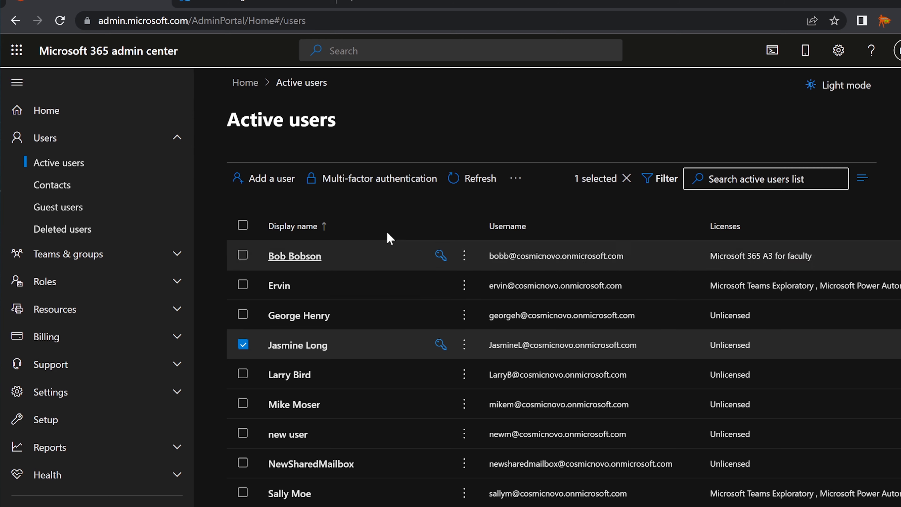
{"action": "left_click", "coordinate": [362, 181]}
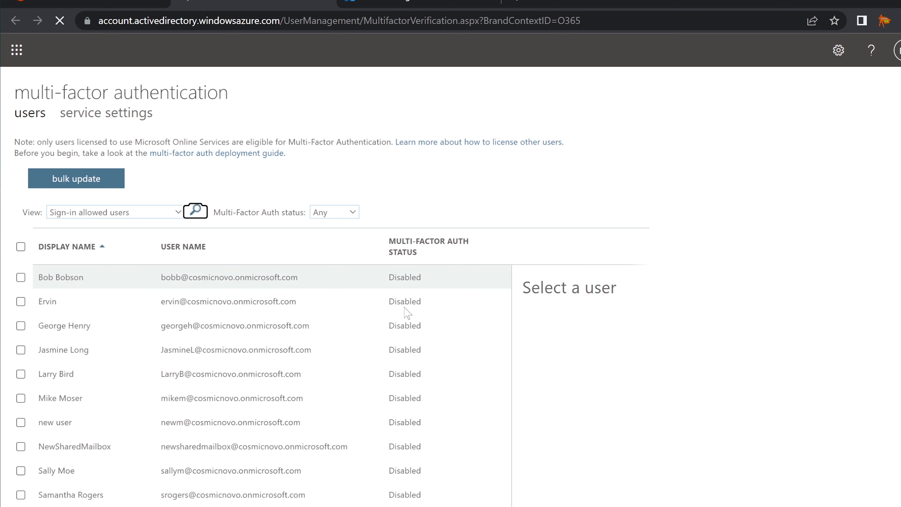
{"action": "left_click", "coordinate": [20, 350]}
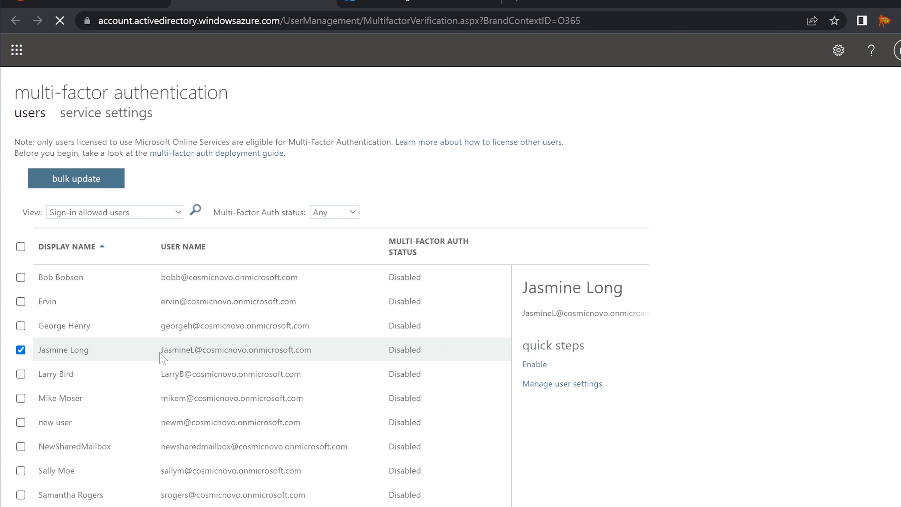
{"action": "left_click", "coordinate": [540, 366]}
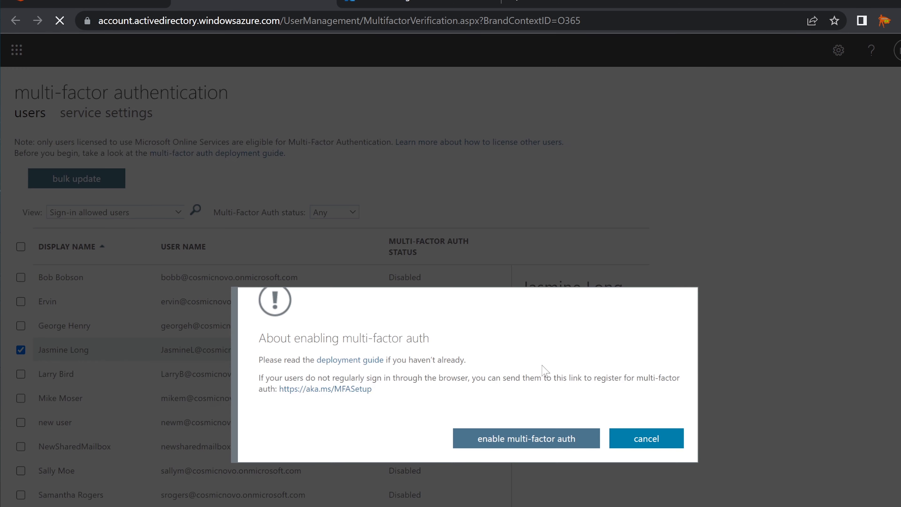
{"action": "left_click", "coordinate": [570, 442]}
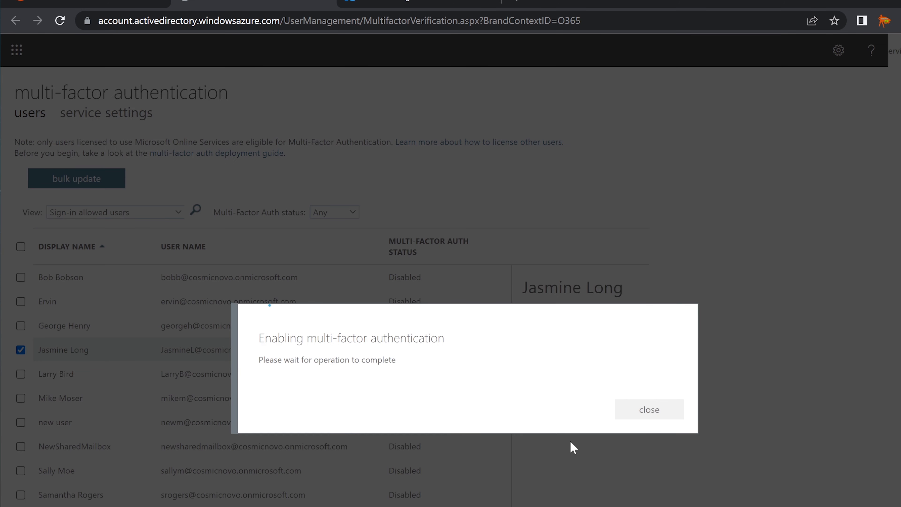
{"action": "left_click", "coordinate": [675, 414]}
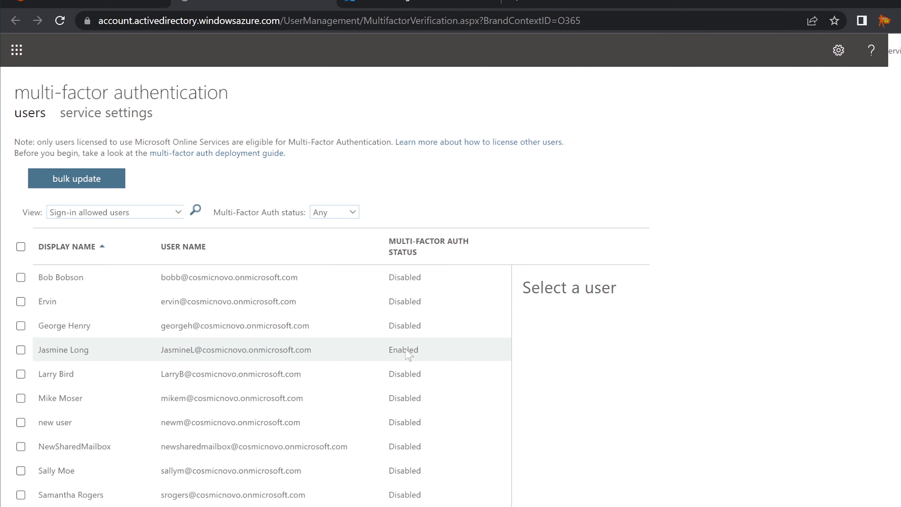
Enable multi-factor authentication for the top user in the list as well.
{"action": "left_click", "coordinate": [393, 281]}
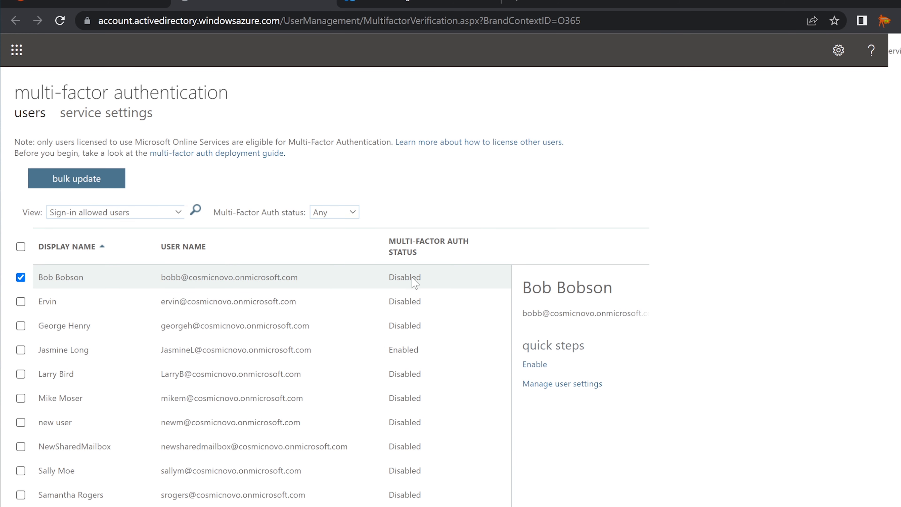
{"action": "left_click", "coordinate": [535, 366]}
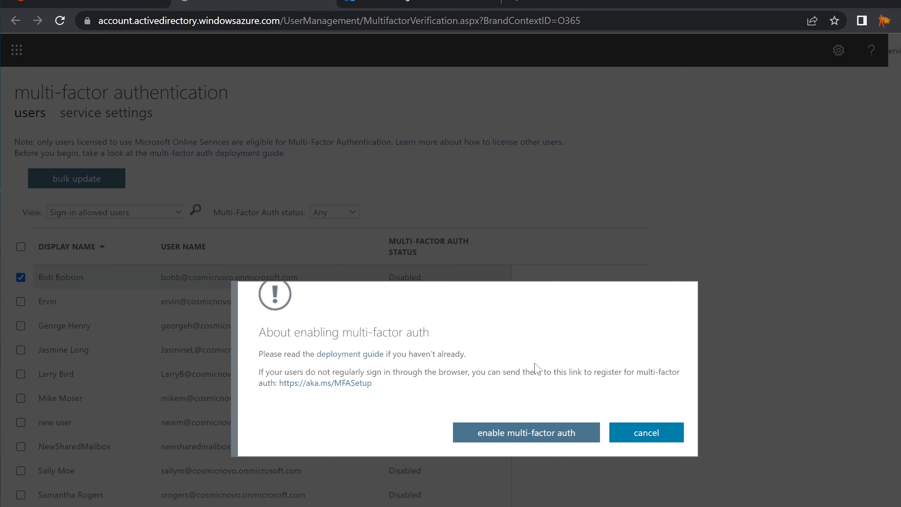
{"action": "left_click", "coordinate": [556, 435]}
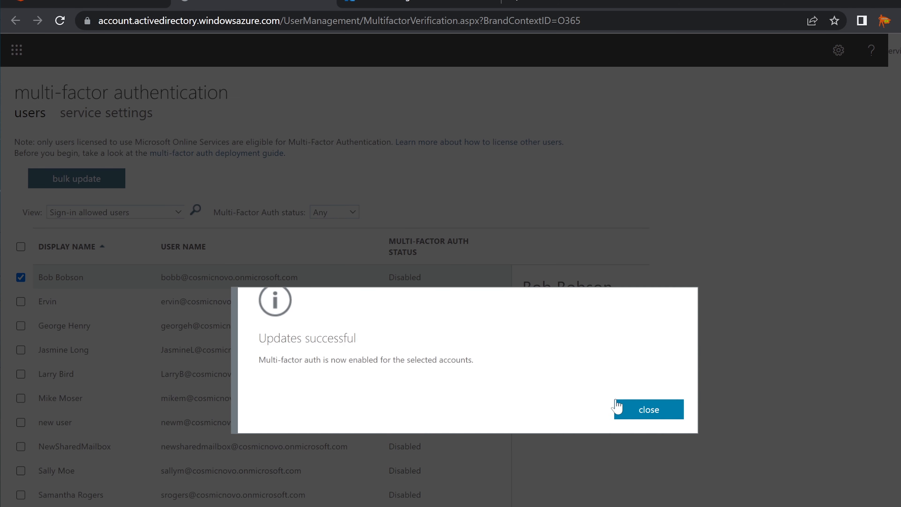
{"action": "left_click", "coordinate": [665, 412]}
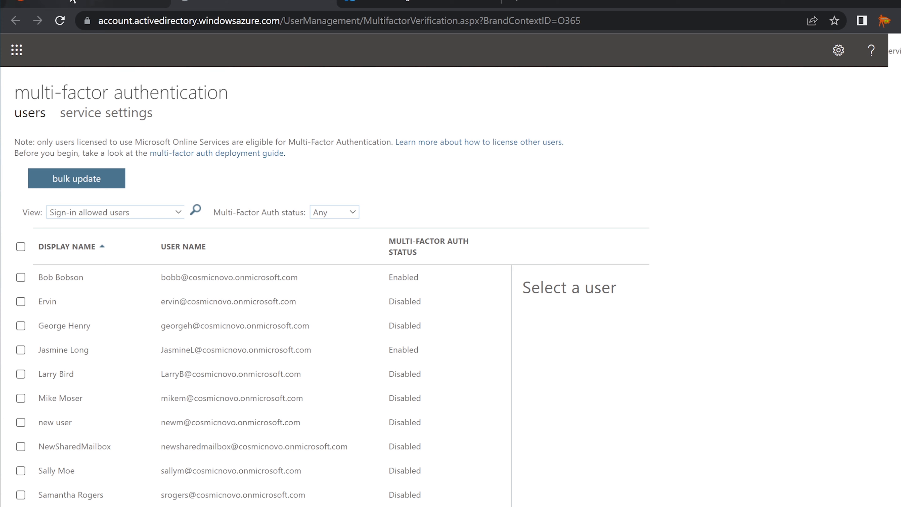
Refresh Active users and reselect the fourth user, now showing Microsoft 365 A3 for faculty.
{"action": "left_click", "coordinate": [85, 3]}
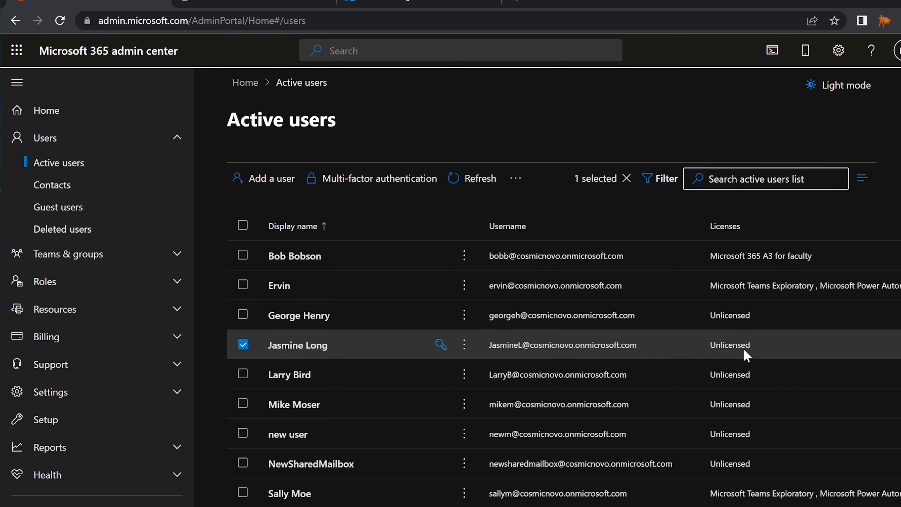
{"action": "left_click", "coordinate": [520, 185]}
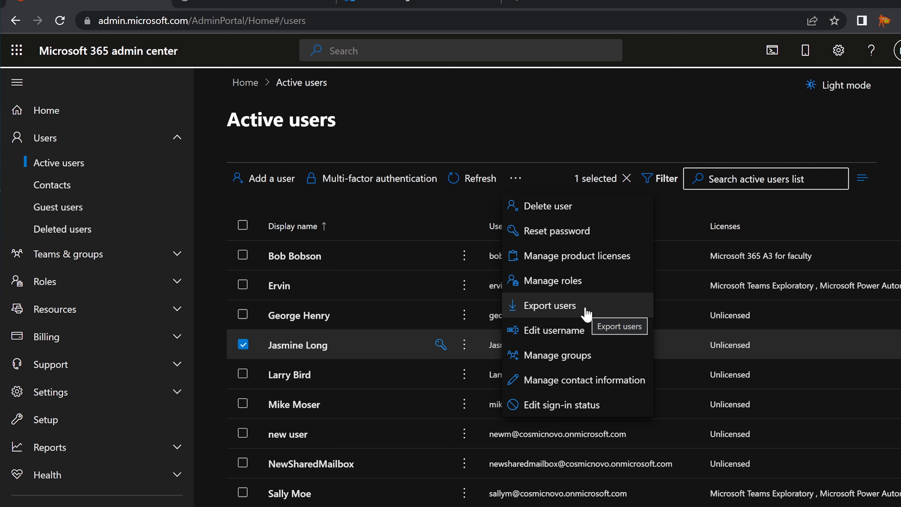
{"action": "left_click", "coordinate": [467, 132]}
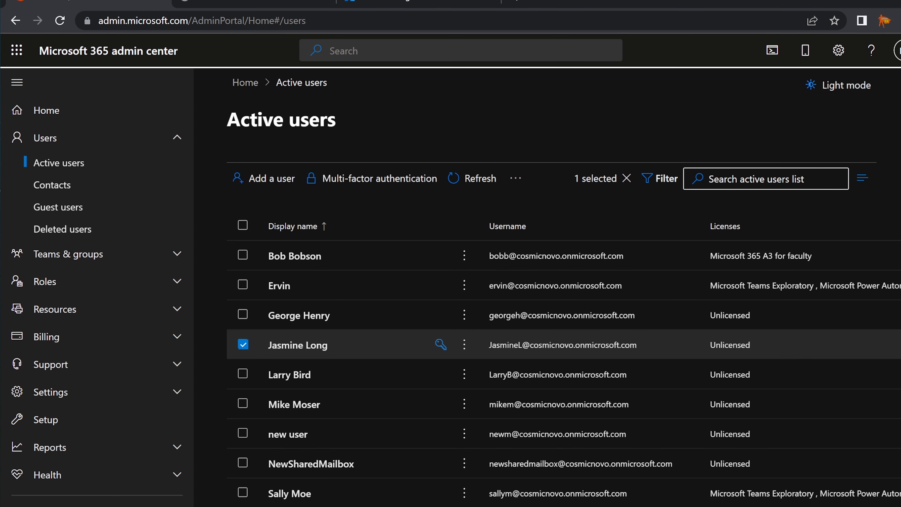
{"action": "left_click", "coordinate": [59, 21]}
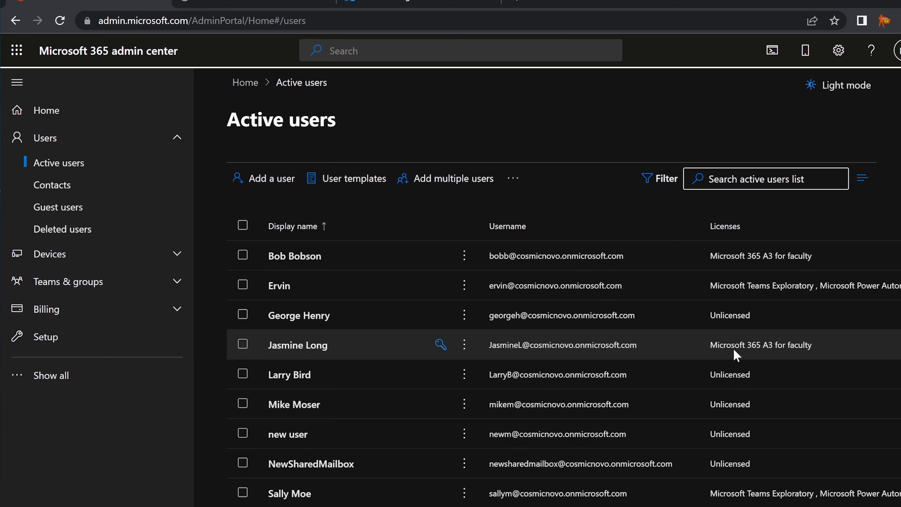
{"action": "left_click", "coordinate": [243, 345]}
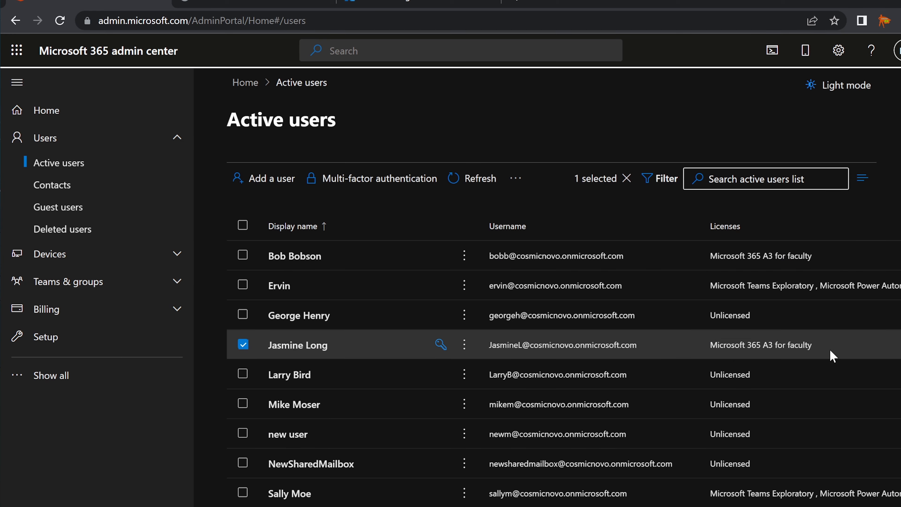
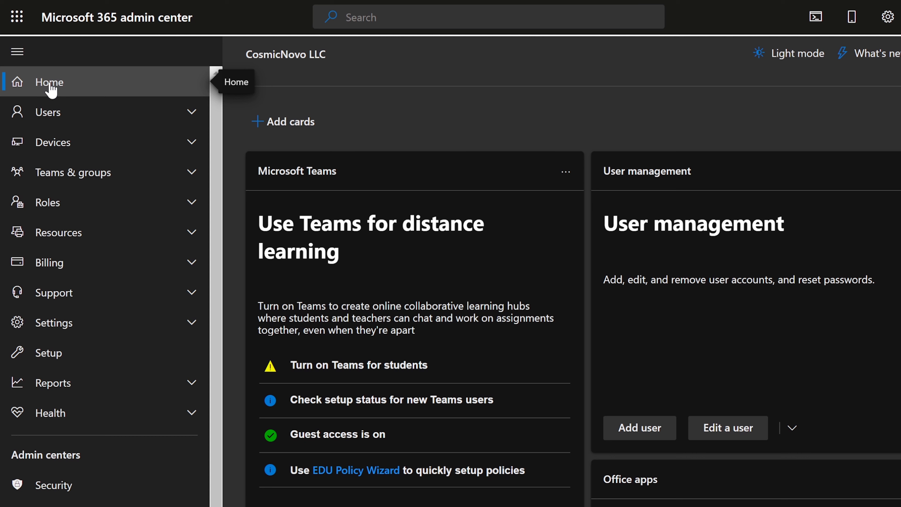
Expand the Users section in the navigation and open the Active users list.
{"action": "left_click", "coordinate": [50, 114]}
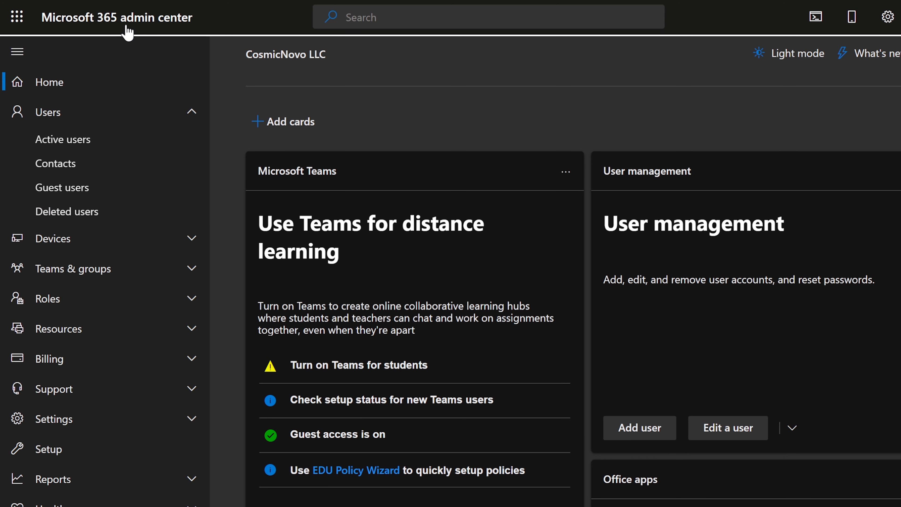
{"action": "left_click", "coordinate": [60, 117]}
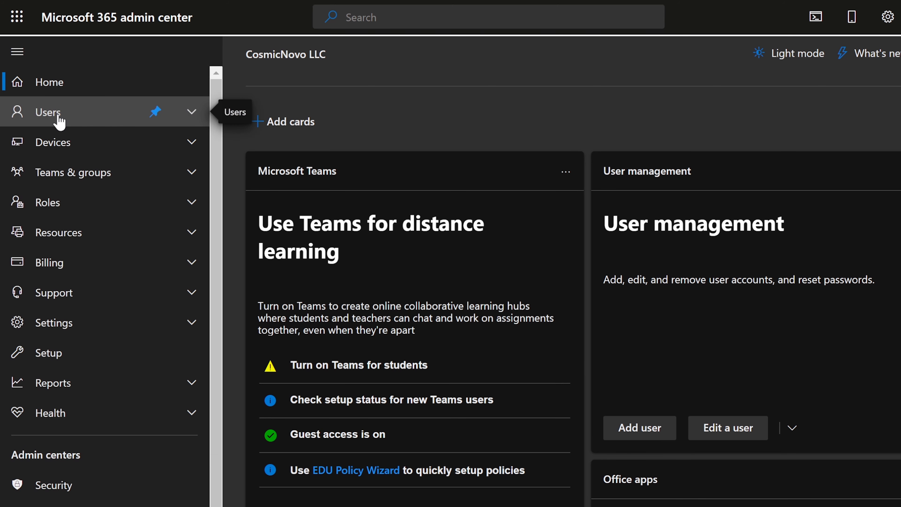
{"action": "left_click", "coordinate": [59, 117]}
{"action": "left_click", "coordinate": [66, 142]}
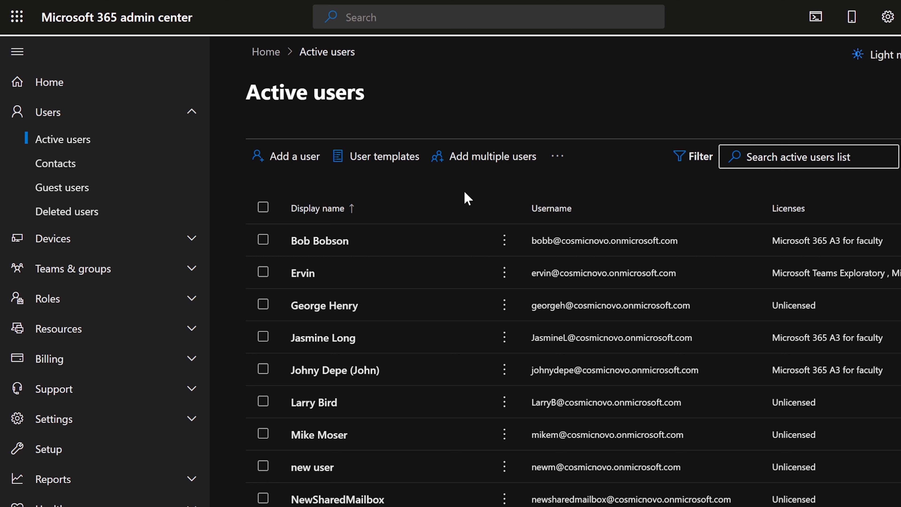
Go to the Azure Active Directory admin center from the Admin centers list.
{"action": "scroll", "coordinate": [149, 412], "scroll_direction": "down", "scroll_amount": 4}
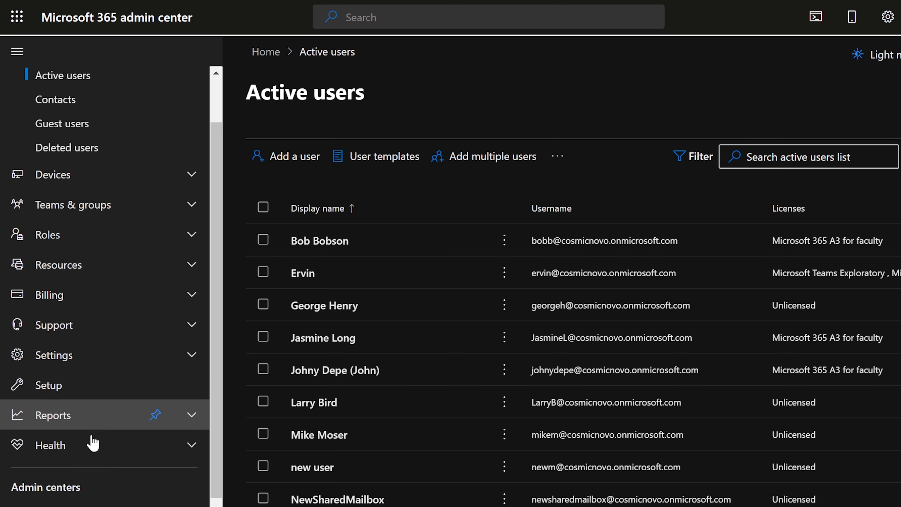
{"action": "scroll", "coordinate": [93, 442], "scroll_direction": "down", "scroll_amount": 4}
{"action": "left_click", "coordinate": [70, 500]}
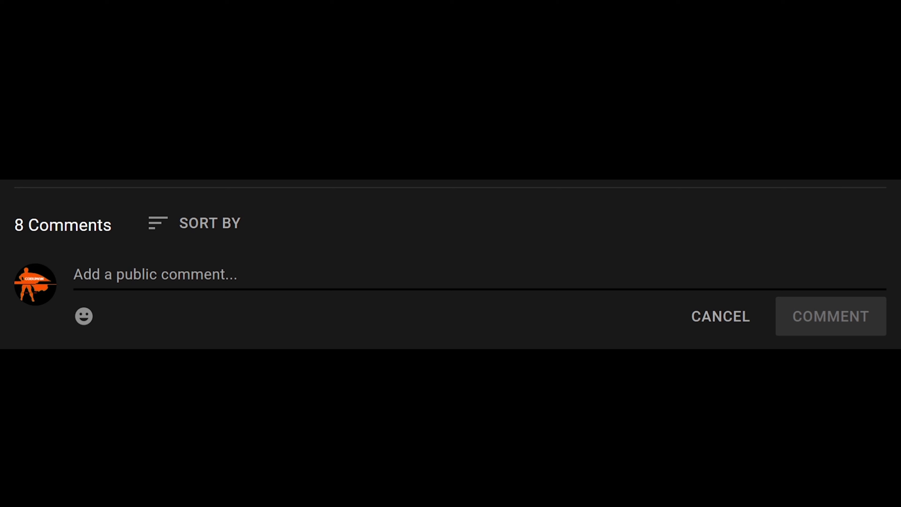
Write 'Present!' in the YouTube comment box and post it.
{"action": "type", "text": "Pr"}
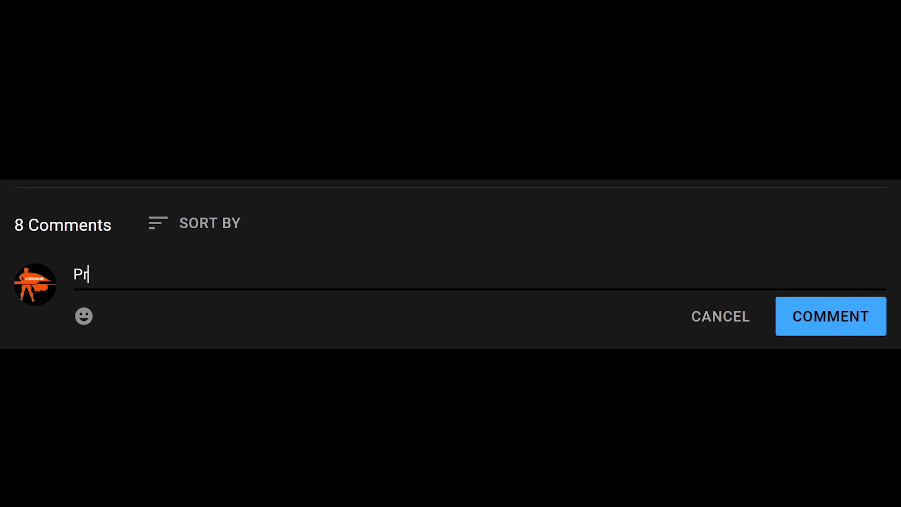
{"action": "type", "text": "esent!"}
{"action": "left_click", "coordinate": [819, 329]}
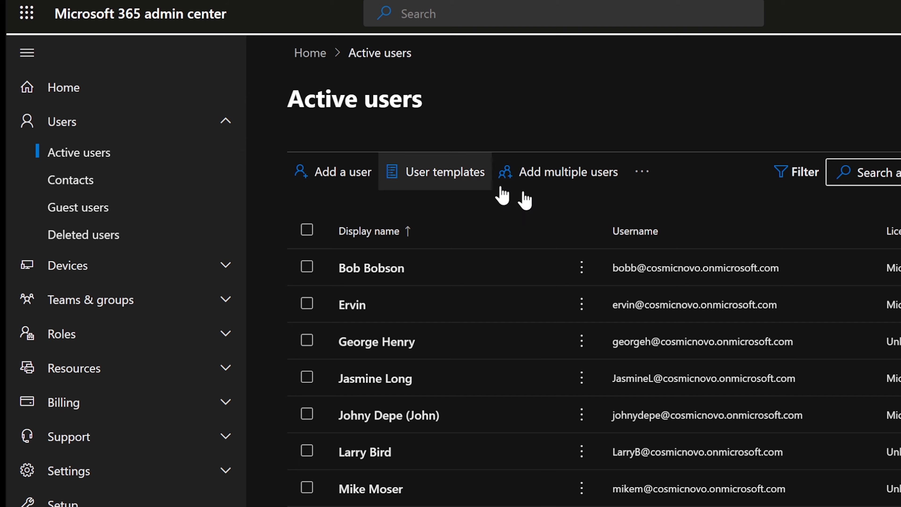
Open Add multiple users and review the First name and Domain columns and available domains.
{"action": "left_click", "coordinate": [546, 179]}
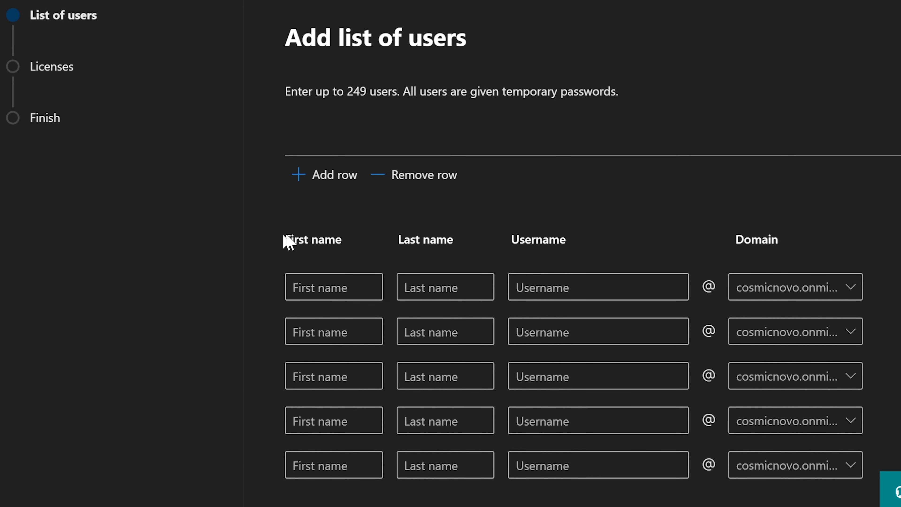
{"action": "left_click_drag", "start_coordinate": [287, 237], "coordinate": [587, 238]}
{"action": "left_click", "coordinate": [591, 236]}
{"action": "left_click_drag", "start_coordinate": [733, 241], "coordinate": [792, 241]}
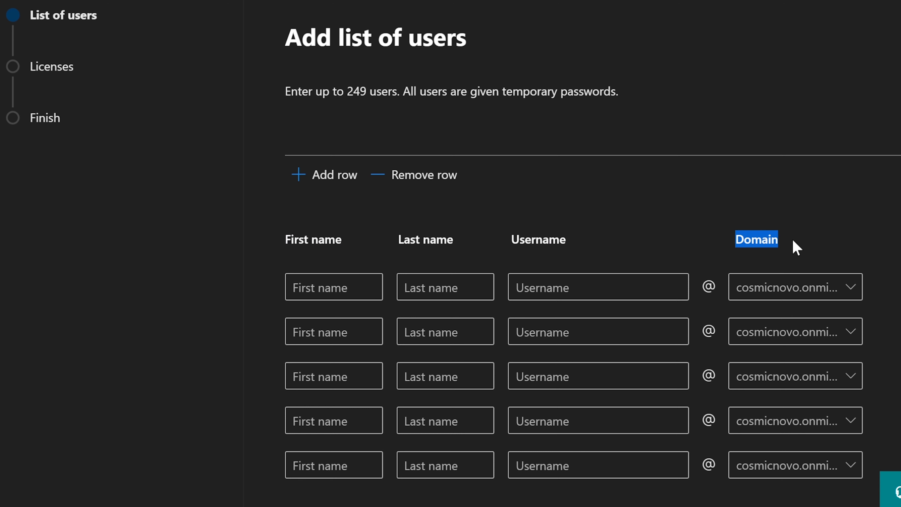
{"action": "left_click", "coordinate": [831, 290]}
{"action": "left_click", "coordinate": [844, 242]}
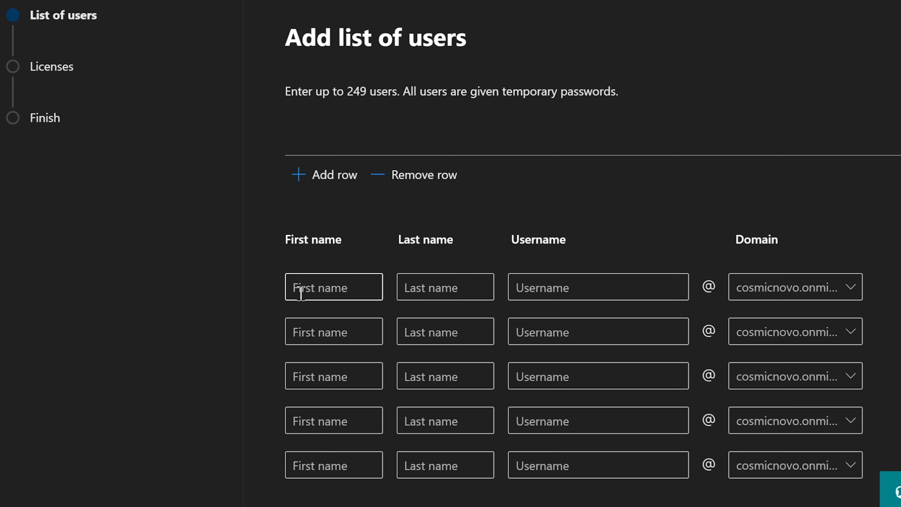
{"action": "scroll", "coordinate": [299, 288], "scroll_direction": "down", "scroll_amount": 2}
Tick 'I'd like to upload a CSV with user information' and review the template links and Browse field.
{"action": "left_click", "coordinate": [292, 459]}
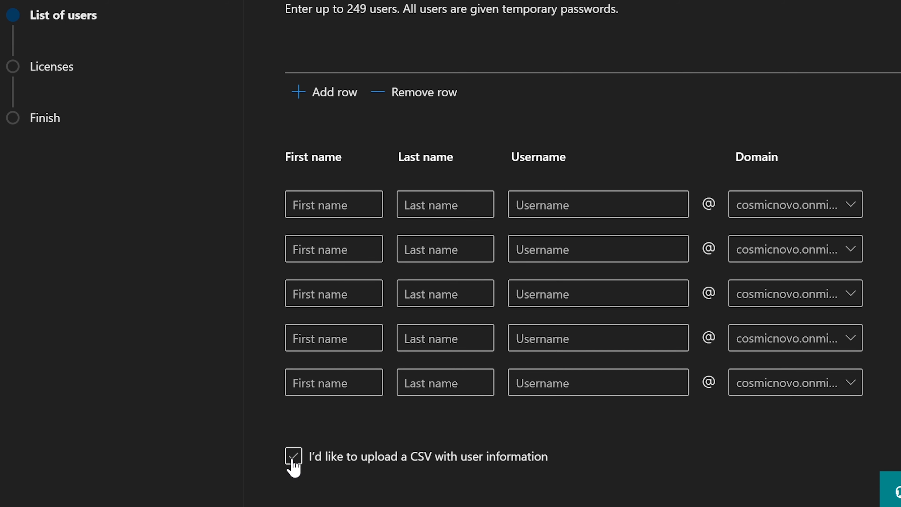
{"action": "left_click", "coordinate": [294, 458]}
{"action": "scroll", "coordinate": [389, 338], "scroll_direction": "down", "scroll_amount": 8}
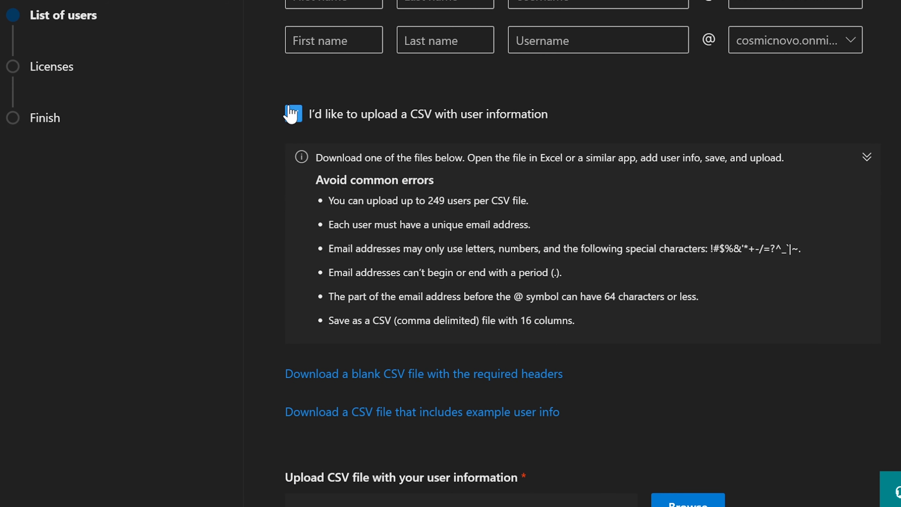
{"action": "scroll", "coordinate": [407, 193], "scroll_direction": "down", "scroll_amount": 2}
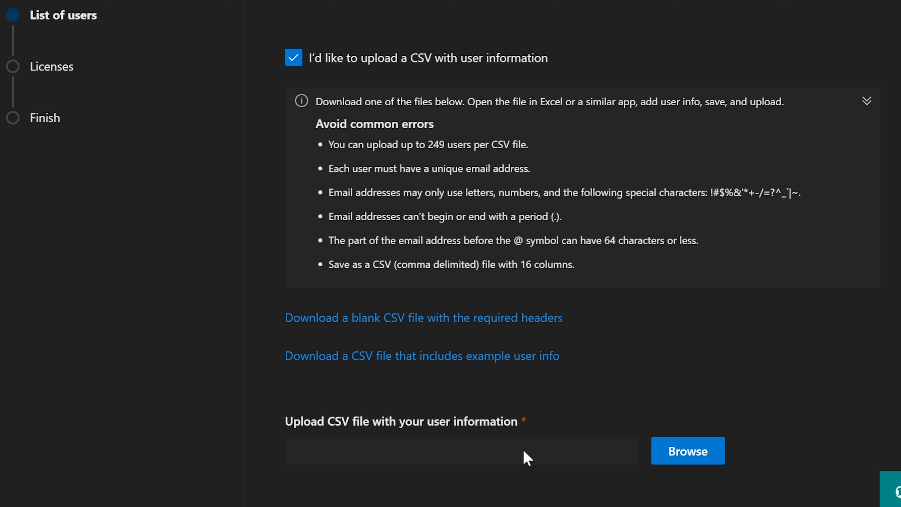
{"action": "scroll", "coordinate": [523, 450], "scroll_direction": "up", "scroll_amount": 10}
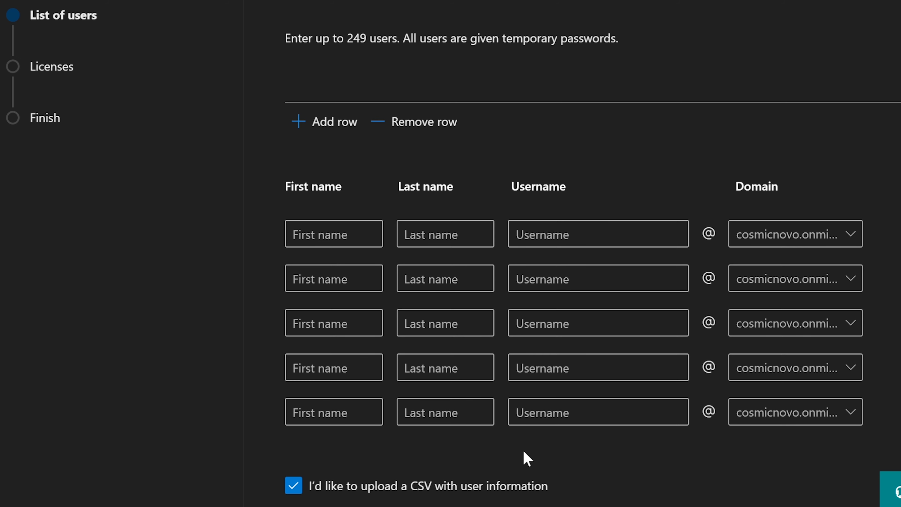
{"action": "scroll", "coordinate": [523, 452], "scroll_direction": "down", "scroll_amount": 2}
{"action": "scroll", "coordinate": [523, 451], "scroll_direction": "down", "scroll_amount": 3}
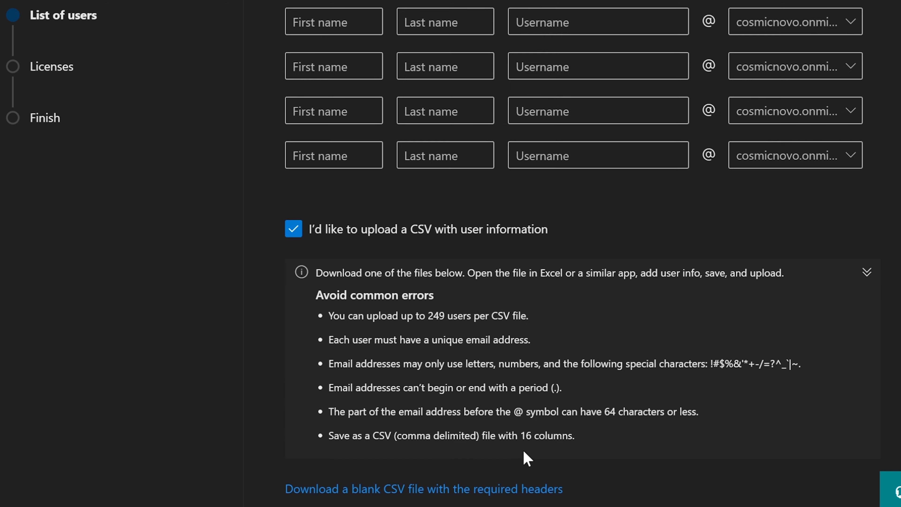
{"action": "scroll", "coordinate": [523, 450], "scroll_direction": "down", "scroll_amount": 5}
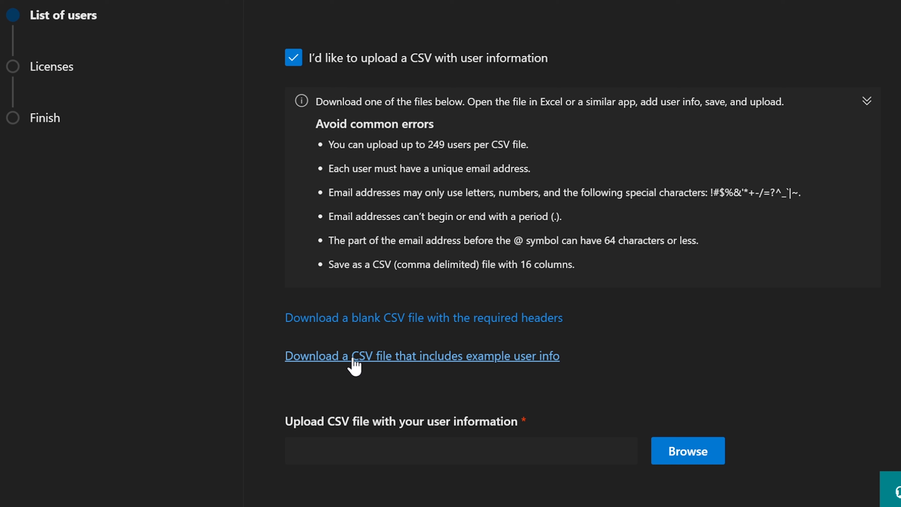
{"action": "scroll", "coordinate": [354, 367], "scroll_direction": "up", "scroll_amount": 5}
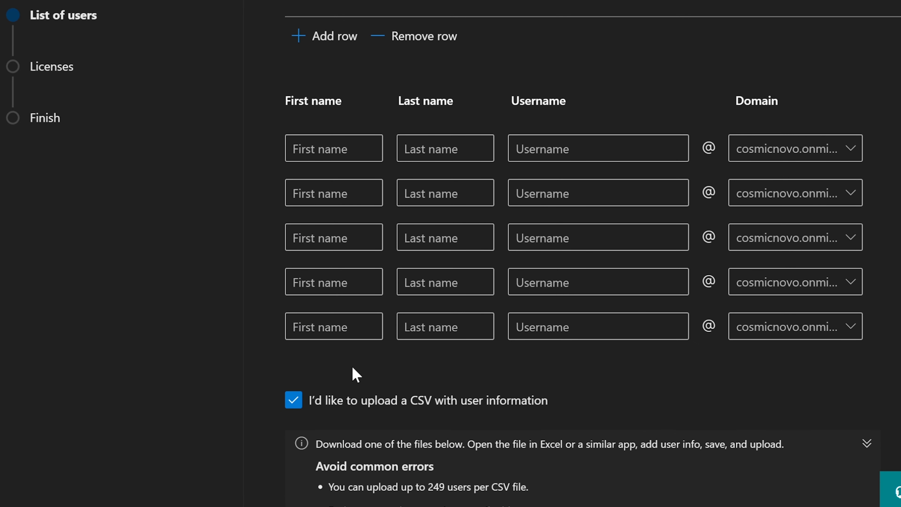
{"action": "scroll", "coordinate": [353, 371], "scroll_direction": "up", "scroll_amount": 3}
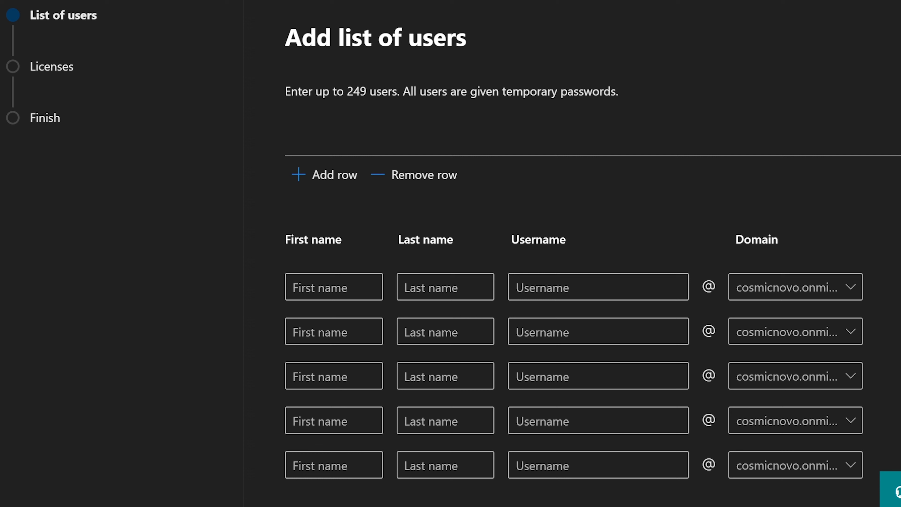
Position the Notepad name list beside the Add list of users form.
{"action": "left_click", "coordinate": [802, 505]}
{"action": "left_click_drag", "start_coordinate": [815, 33], "coordinate": [797, 50]}
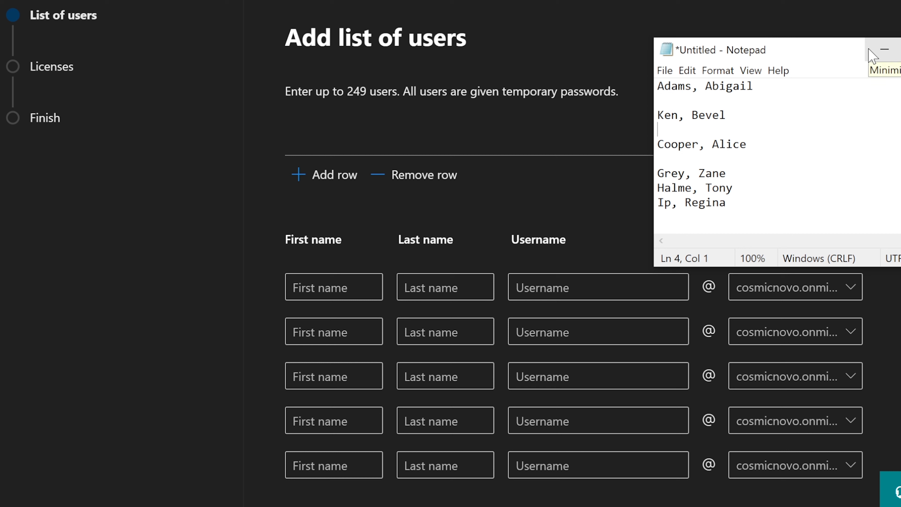
{"action": "left_click_drag", "start_coordinate": [750, 144], "coordinate": [661, 87]}
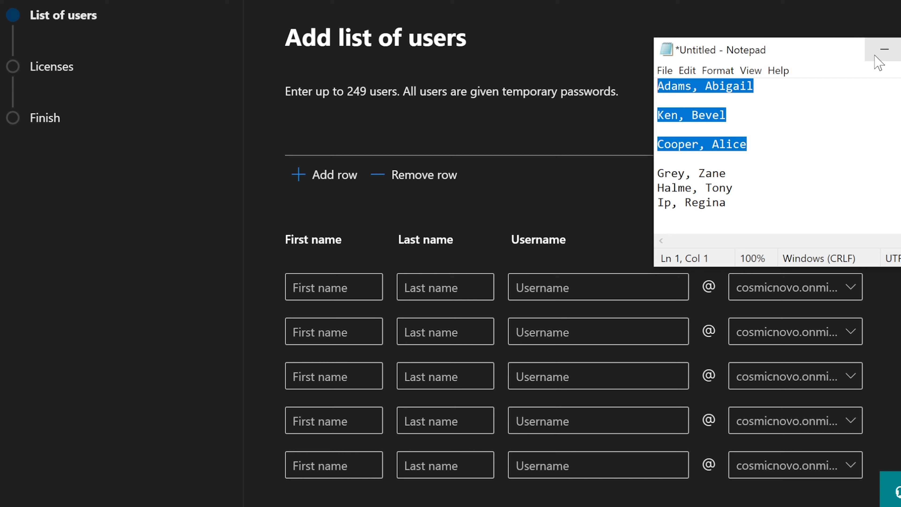
{"action": "left_click_drag", "start_coordinate": [727, 203], "coordinate": [642, 177]}
{"action": "left_click", "coordinate": [790, 133]}
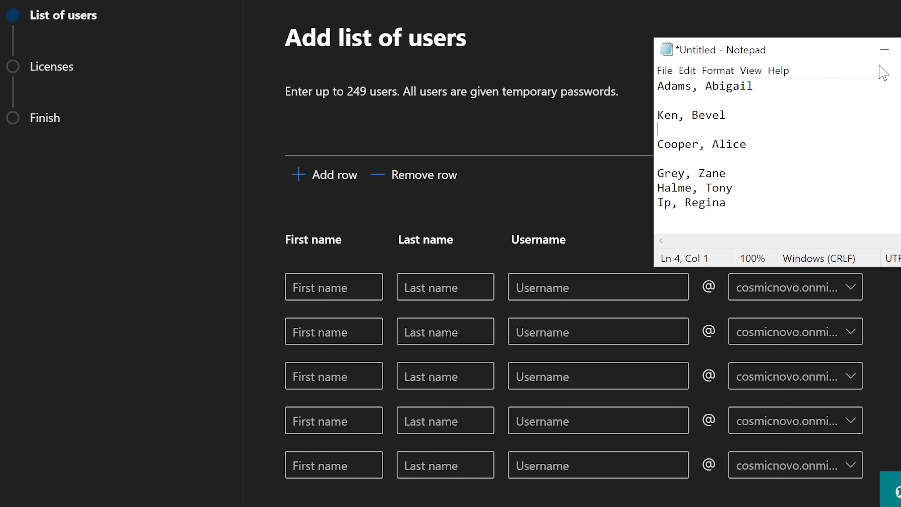
{"action": "left_click", "coordinate": [885, 51]}
{"action": "key", "text": "alt+Tab"}
Copy the first person's first name from Notepad into the first row's First name.
{"action": "double_click", "coordinate": [734, 87]}
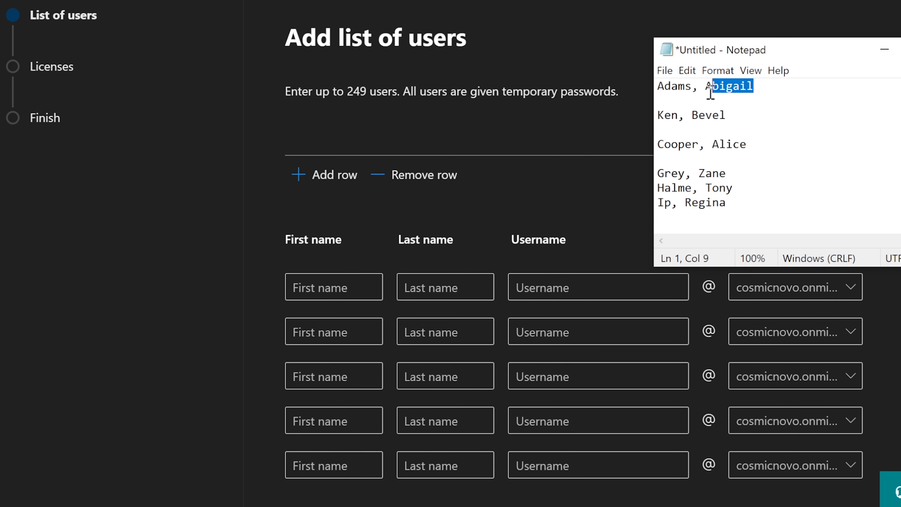
{"action": "right_click", "coordinate": [720, 89]}
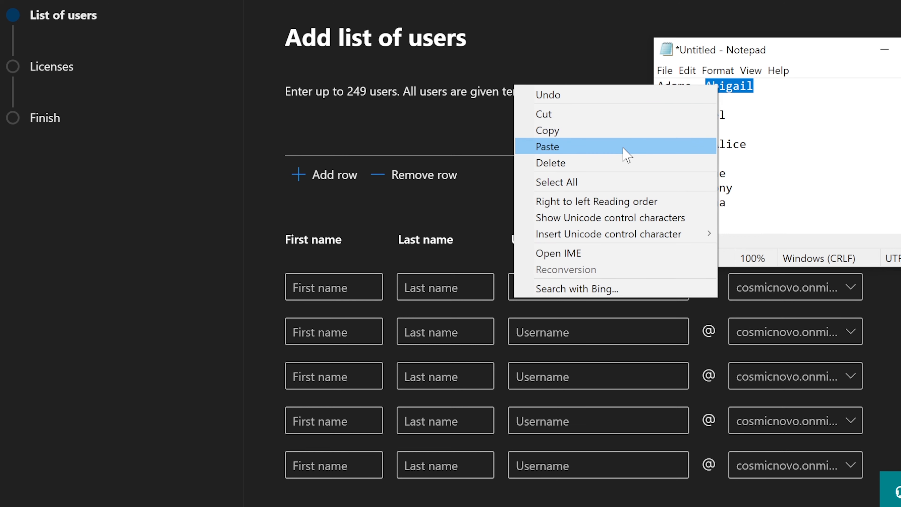
{"action": "left_click", "coordinate": [582, 131]}
{"action": "key", "text": "alt+Tab"}
{"action": "left_click", "coordinate": [319, 287]}
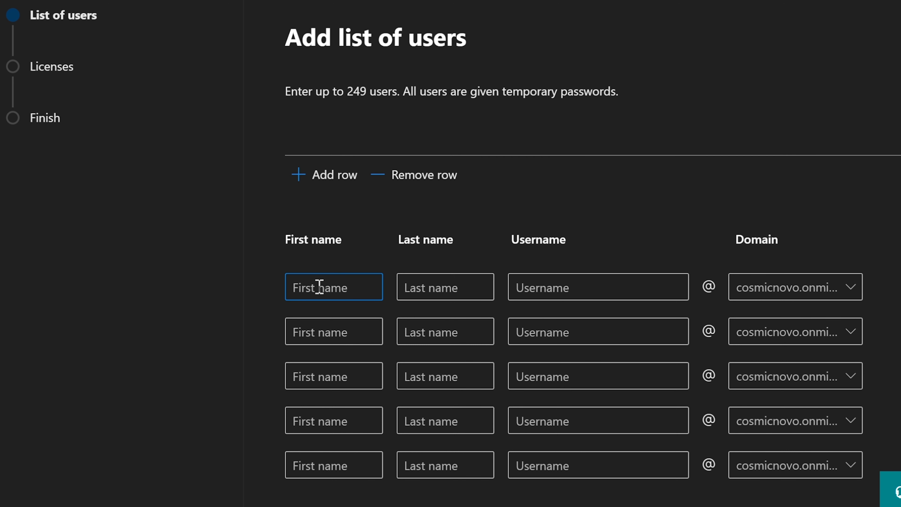
{"action": "key", "text": "ctrl+v"}
{"action": "left_click", "coordinate": [434, 293]}
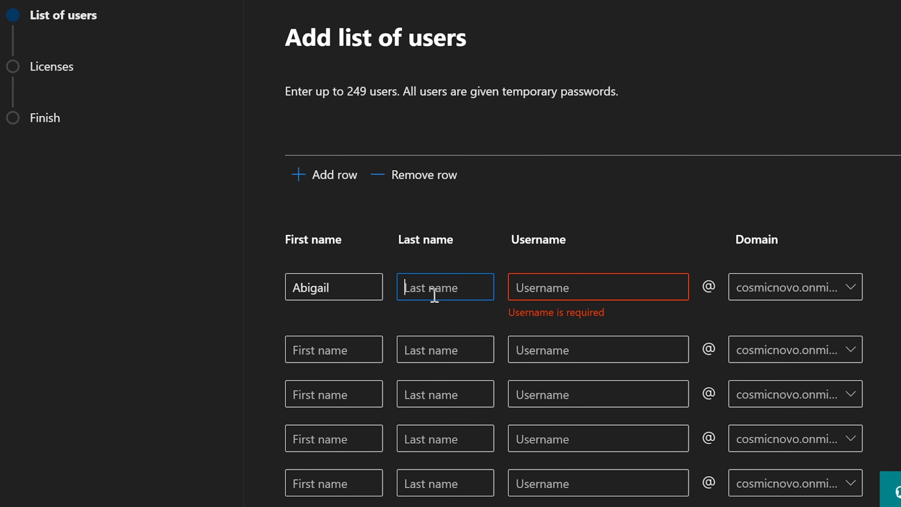
Copy the first person's surname from Notepad into the first row's Last name.
{"action": "key", "text": "alt+Tab"}
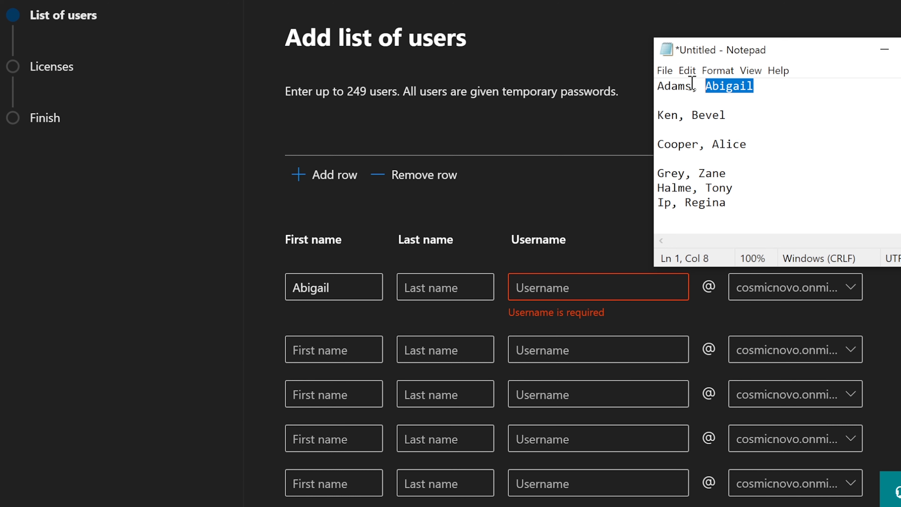
{"action": "left_click_drag", "start_coordinate": [693, 85], "coordinate": [655, 86]}
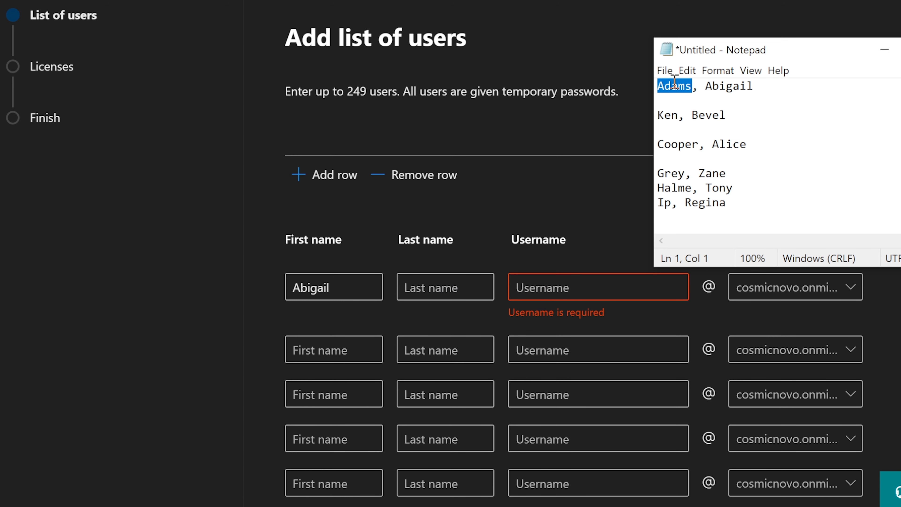
{"action": "right_click", "coordinate": [675, 84]}
{"action": "left_click", "coordinate": [572, 125]}
{"action": "left_click", "coordinate": [446, 288]}
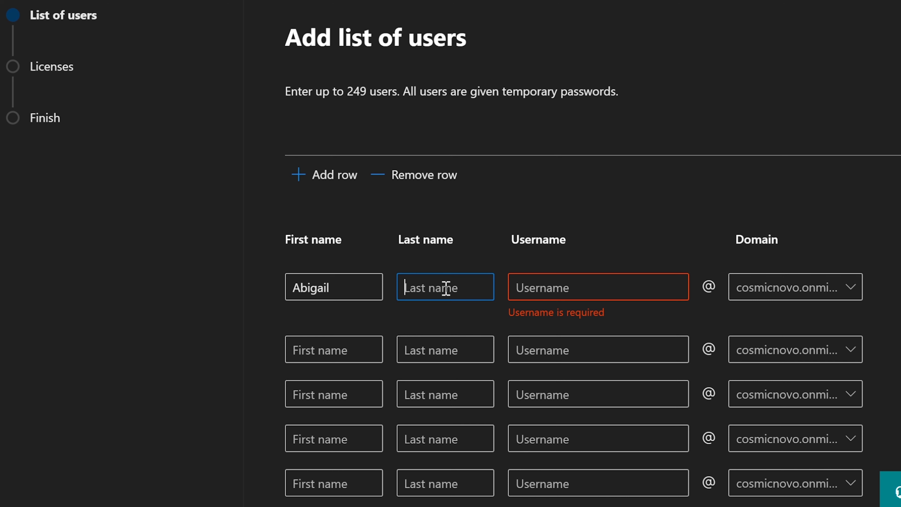
{"action": "key", "text": "ctrl+v"}
{"action": "left_click", "coordinate": [561, 289]}
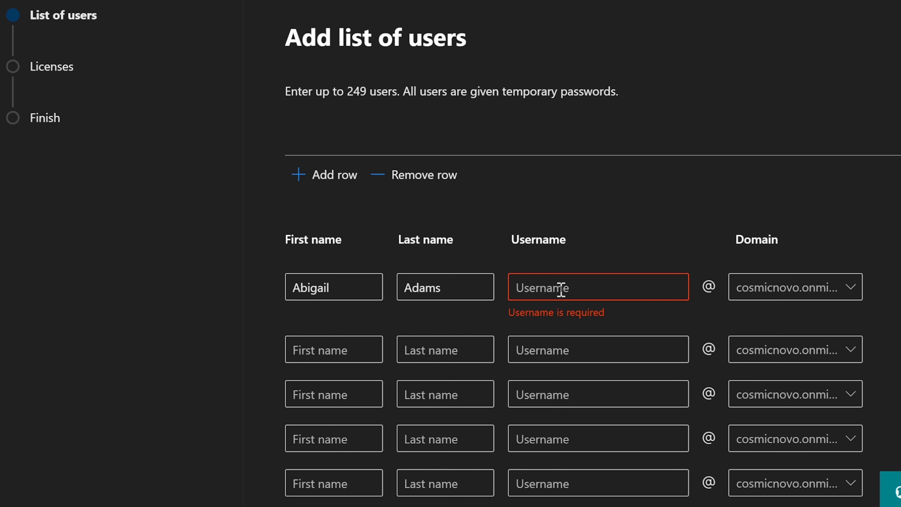
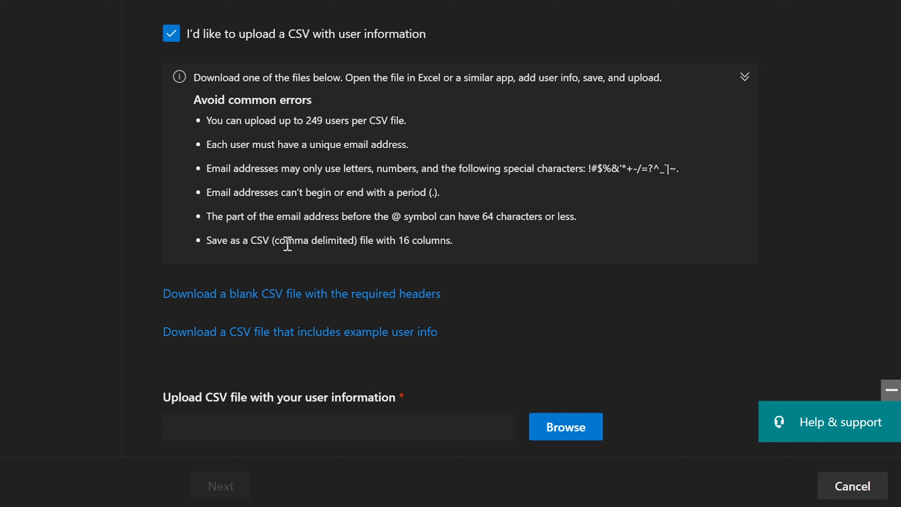
Read the first Avoid common errors rules: 249 users per file, unique emails, allowed characters, no leading or trailing periods.
{"action": "scroll", "coordinate": [378, 383], "scroll_direction": "up", "scroll_amount": 1}
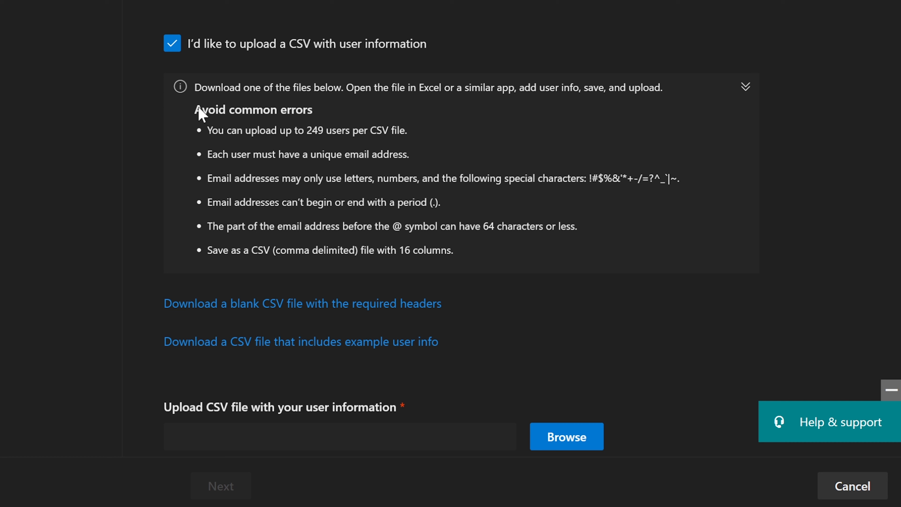
{"action": "left_click_drag", "start_coordinate": [195, 110], "coordinate": [313, 116]}
{"action": "left_click", "coordinate": [234, 123]}
{"action": "left_click_drag", "start_coordinate": [208, 133], "coordinate": [405, 131]}
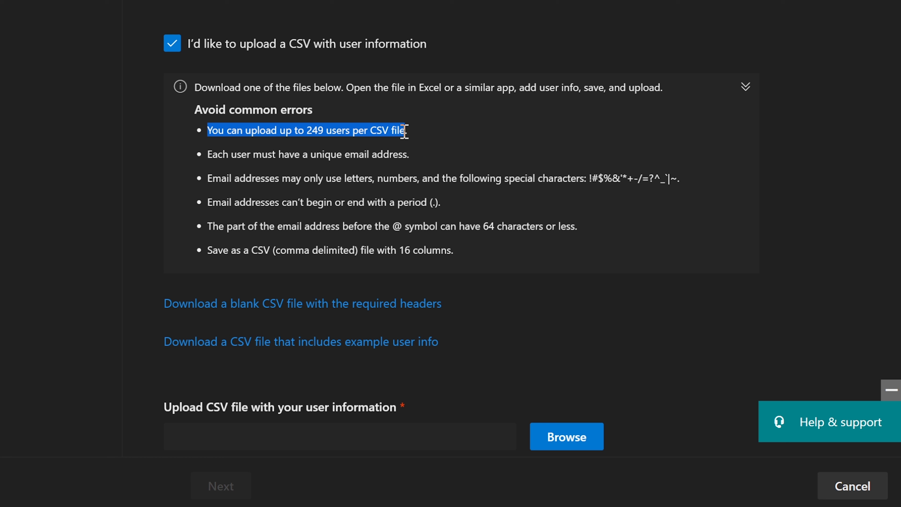
{"action": "left_click", "coordinate": [386, 146]}
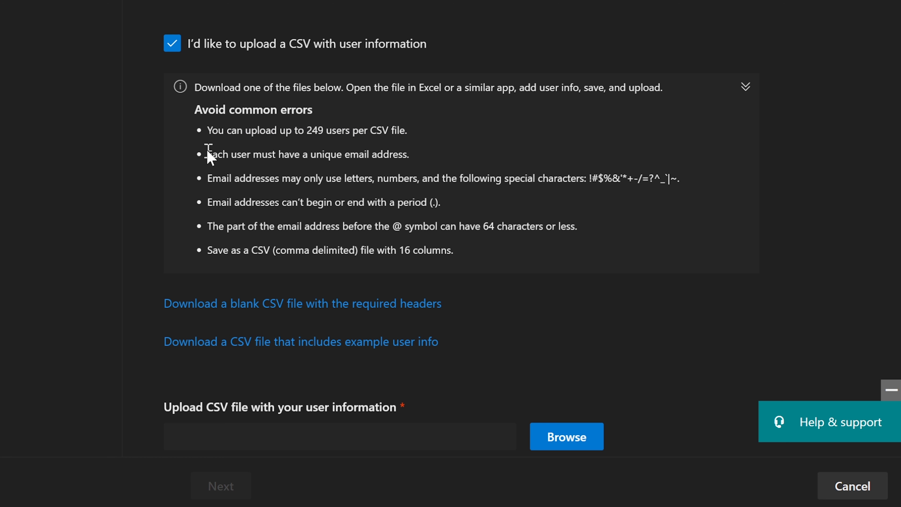
{"action": "left_click_drag", "start_coordinate": [207, 153], "coordinate": [411, 157]}
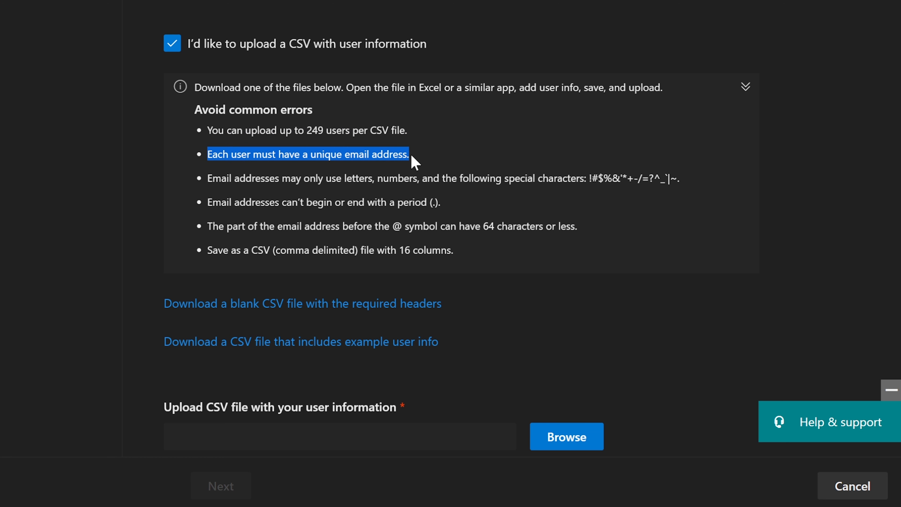
{"action": "left_click", "coordinate": [411, 153]}
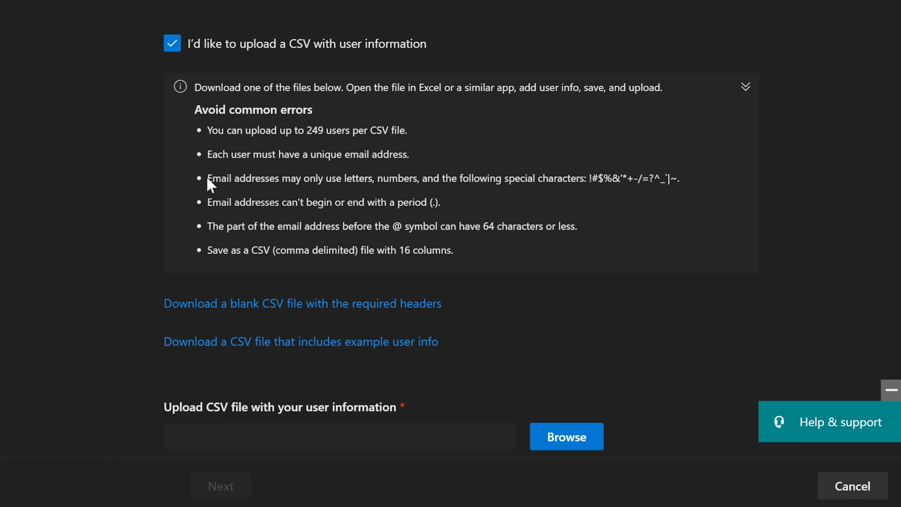
{"action": "left_click_drag", "start_coordinate": [208, 178], "coordinate": [696, 179]}
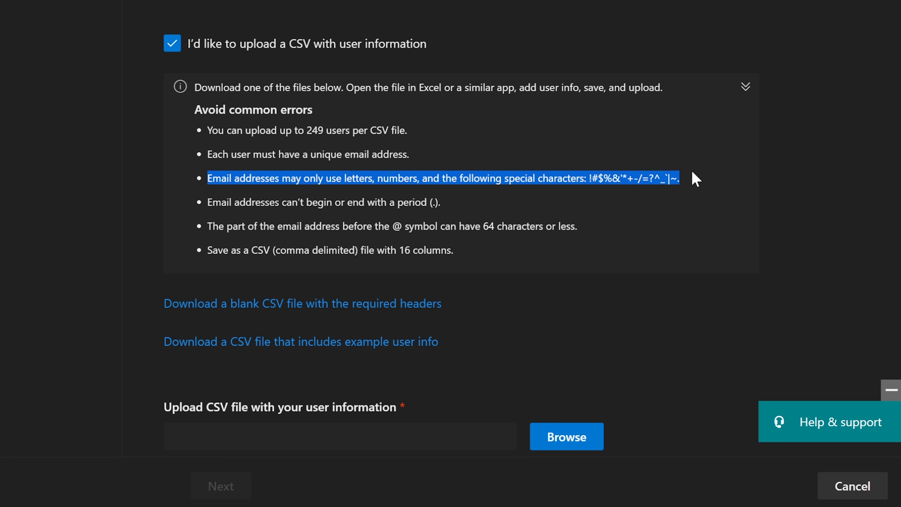
{"action": "left_click", "coordinate": [409, 196]}
{"action": "left_click_drag", "start_coordinate": [206, 203], "coordinate": [446, 199]}
{"action": "left_click", "coordinate": [451, 201]}
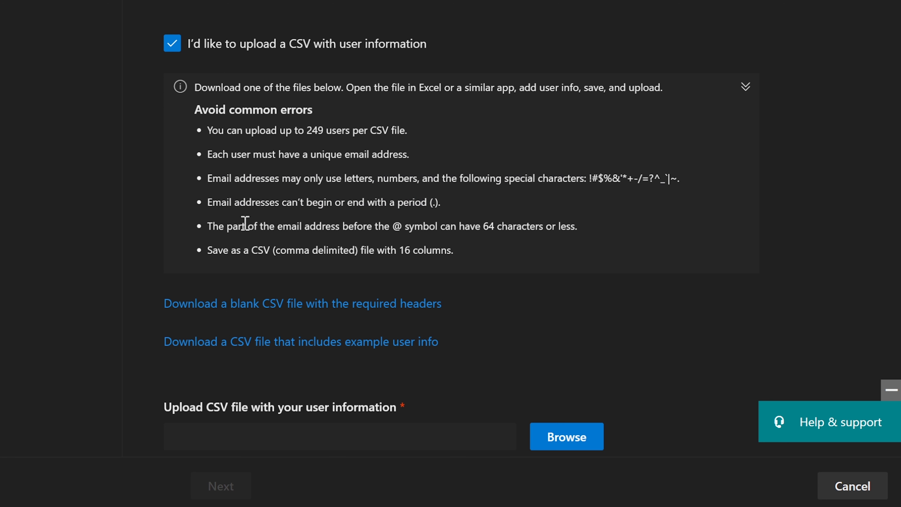
Review the 64-character limit, 16-column file and save-as-CSV requirements.
{"action": "left_click_drag", "start_coordinate": [207, 228], "coordinate": [575, 224]}
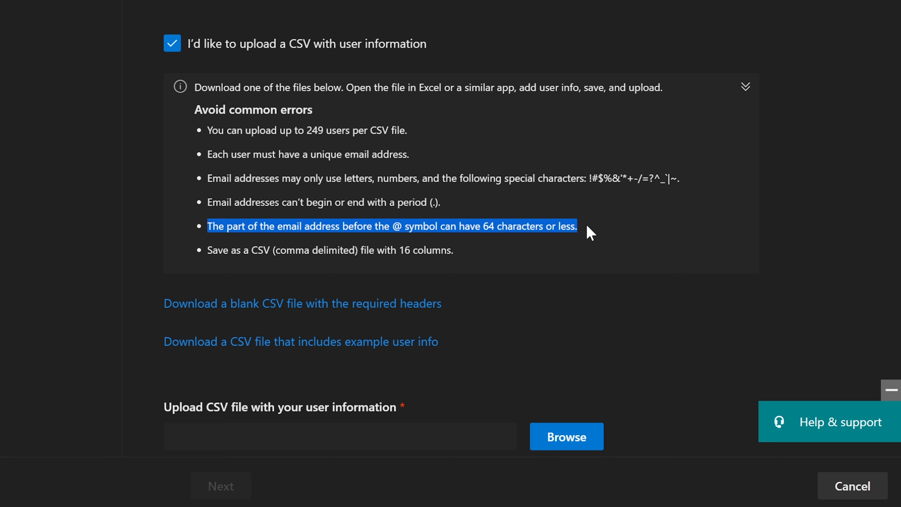
{"action": "left_click", "coordinate": [538, 240]}
{"action": "left_click_drag", "start_coordinate": [464, 252], "coordinate": [360, 250]}
{"action": "left_click", "coordinate": [214, 248]}
{"action": "left_click", "coordinate": [451, 249]}
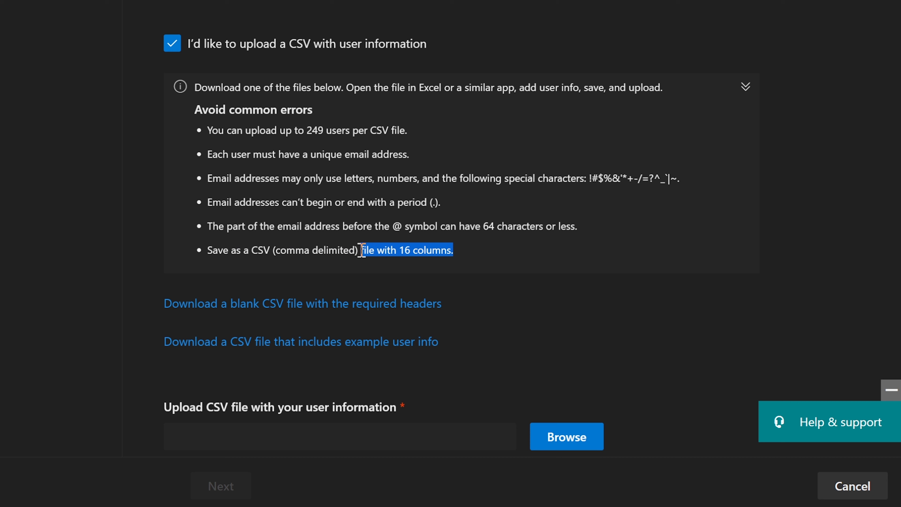
{"action": "left_click", "coordinate": [386, 236]}
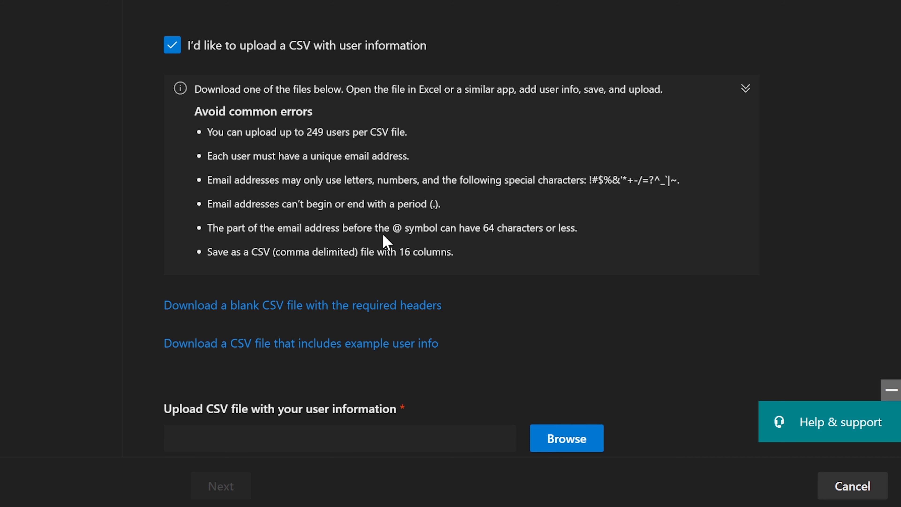
Scroll up to the name rows, reposition the window, and scroll back down.
{"action": "scroll", "coordinate": [382, 234], "scroll_direction": "up", "scroll_amount": 5}
{"action": "left_click_drag", "start_coordinate": [153, 4], "coordinate": [398, 4]}
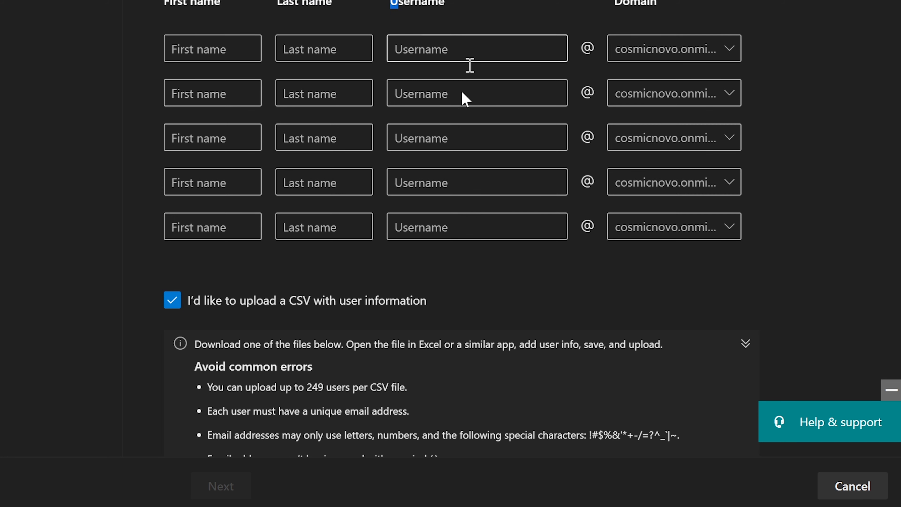
{"action": "scroll", "coordinate": [489, 181], "scroll_direction": "down", "scroll_amount": 10}
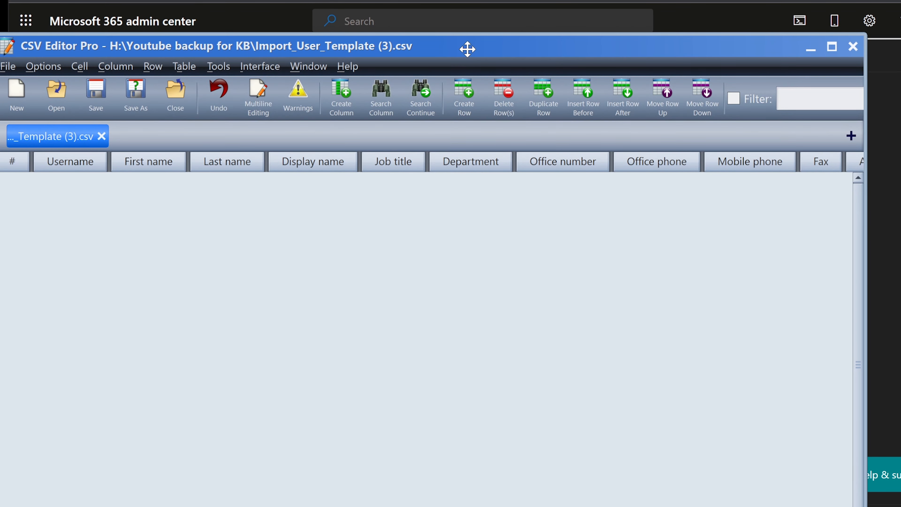
{"action": "left_click_drag", "start_coordinate": [466, 48], "coordinate": [518, 52]}
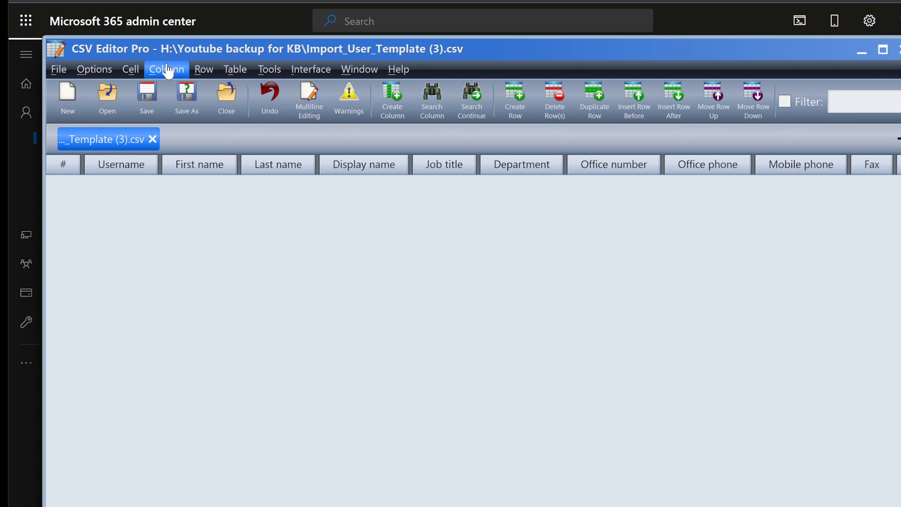
{"action": "left_click", "coordinate": [196, 71]}
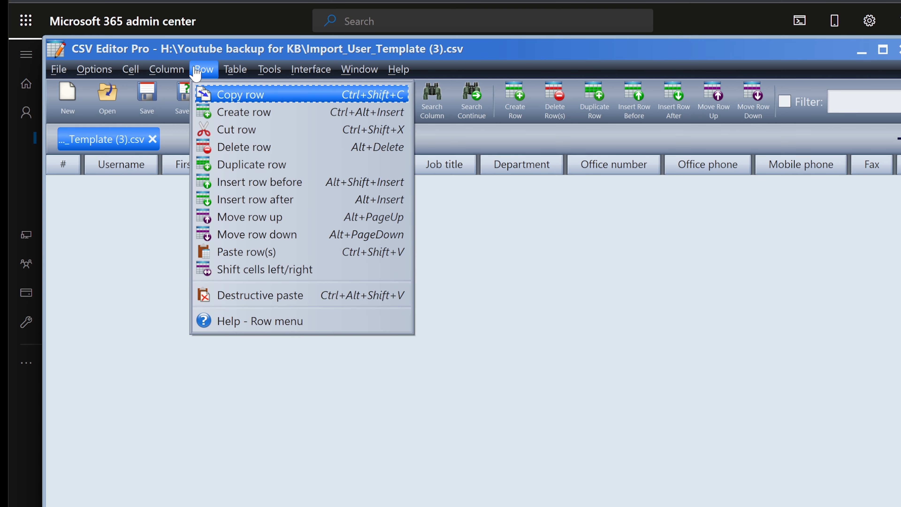
{"action": "left_click", "coordinate": [283, 189]}
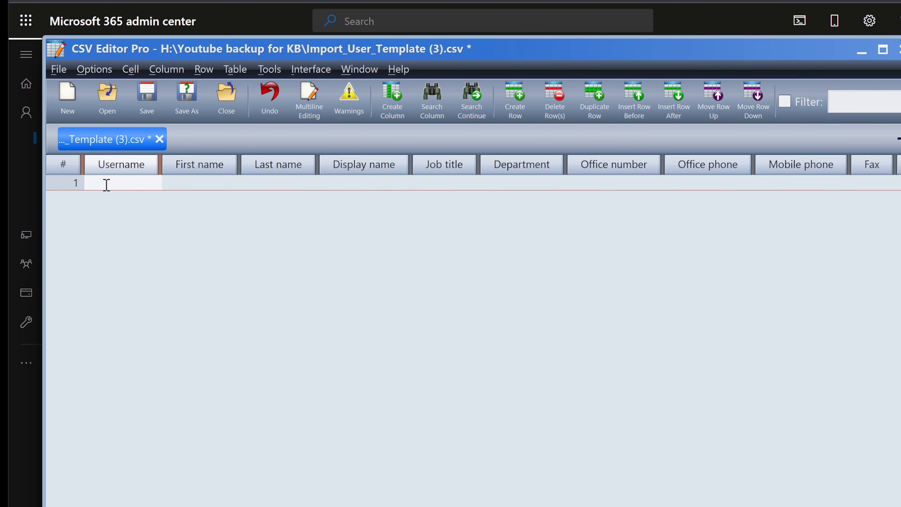
{"action": "left_click", "coordinate": [232, 71]}
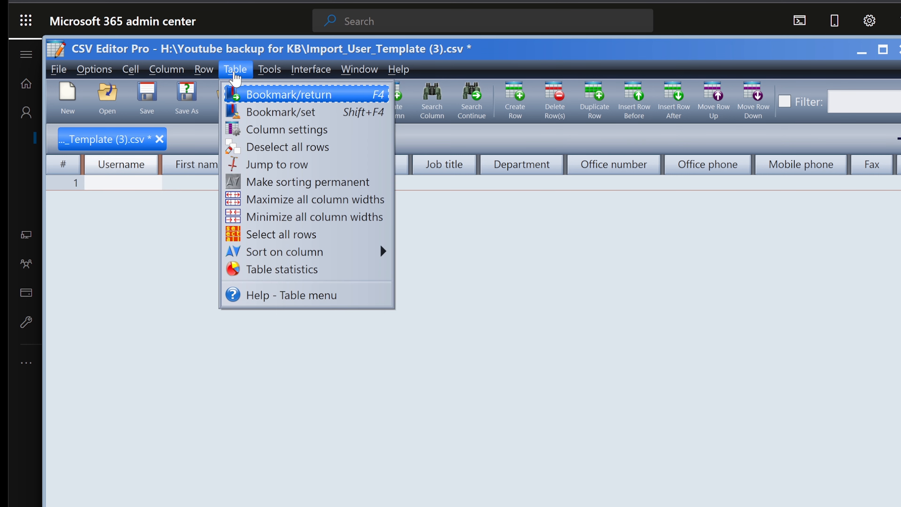
{"action": "mouse_move", "coordinate": [204, 69]}
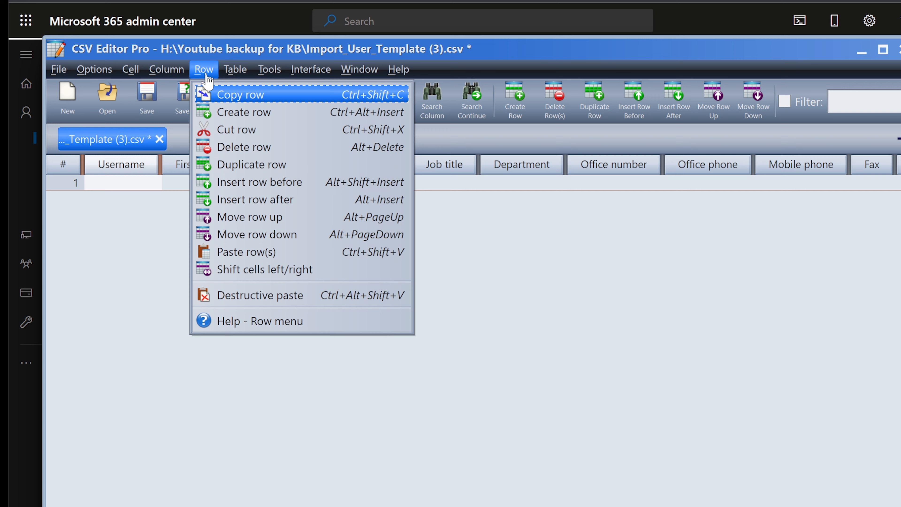
{"action": "left_click", "coordinate": [254, 186]}
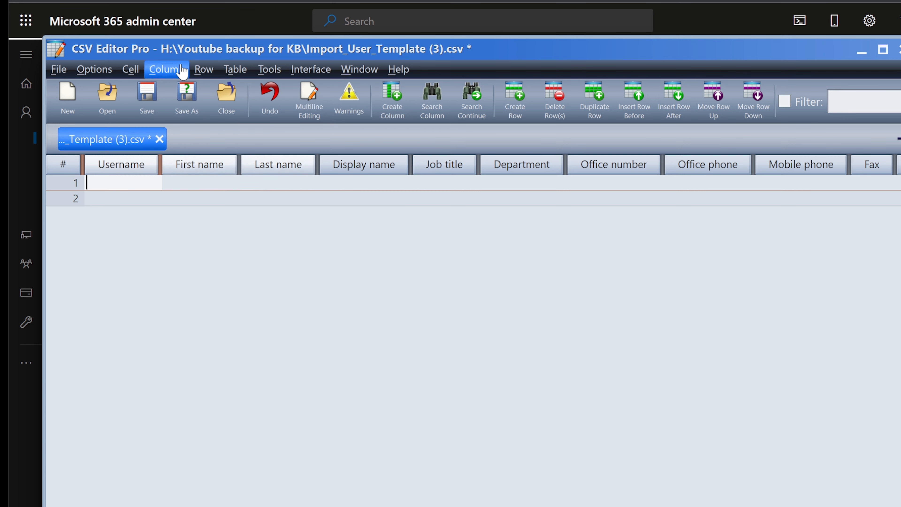
{"action": "left_click", "coordinate": [197, 69]}
{"action": "left_click", "coordinate": [281, 176]}
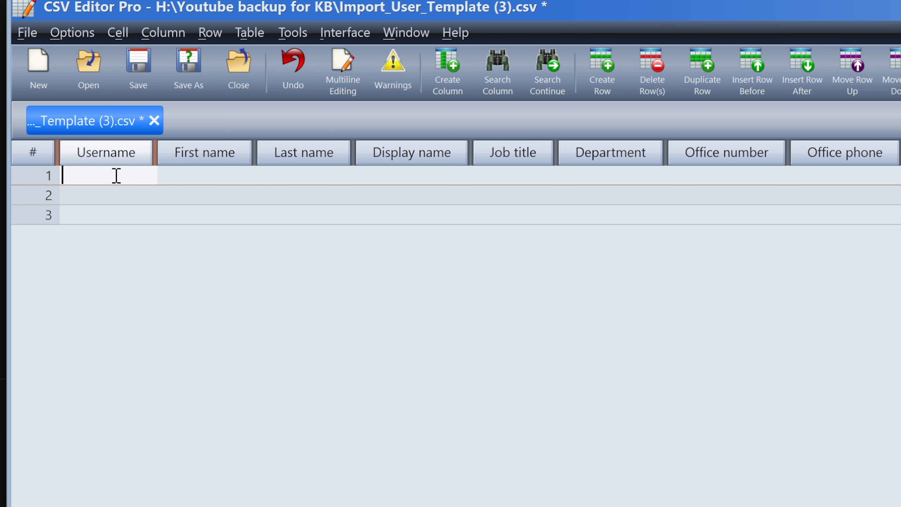
{"action": "left_click", "coordinate": [97, 197]}
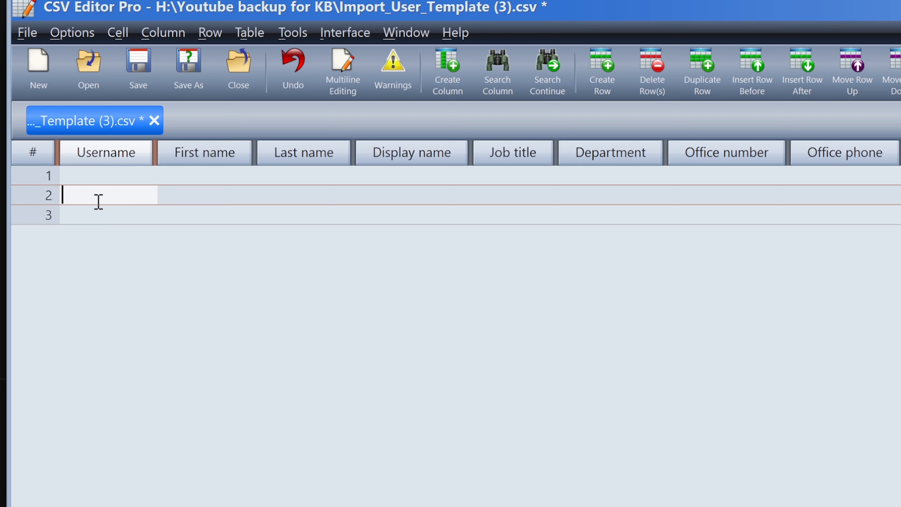
{"action": "left_click", "coordinate": [87, 214]}
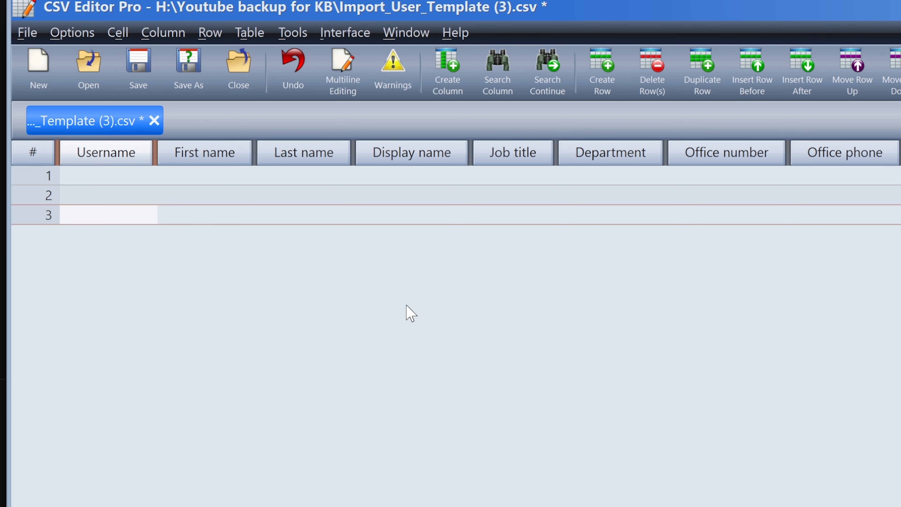
{"action": "left_click", "coordinate": [107, 179]}
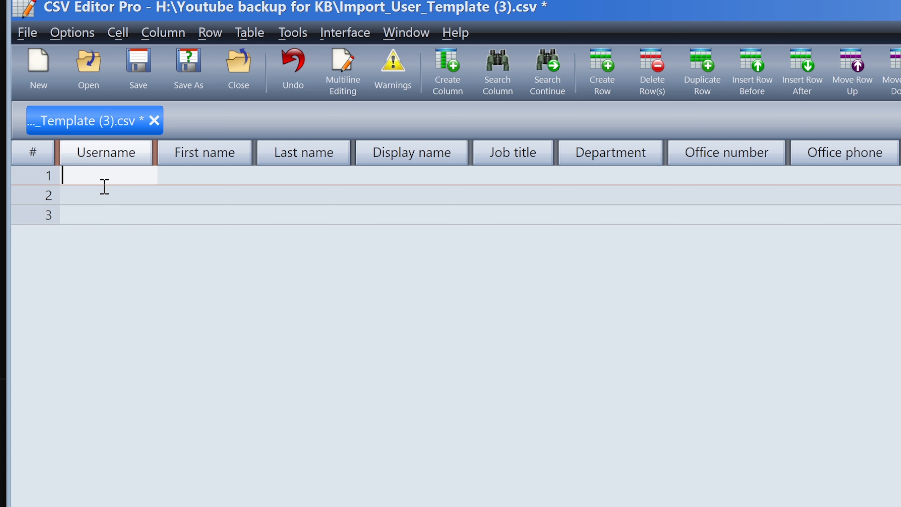
{"action": "left_click", "coordinate": [94, 197]}
{"action": "left_click", "coordinate": [93, 217]}
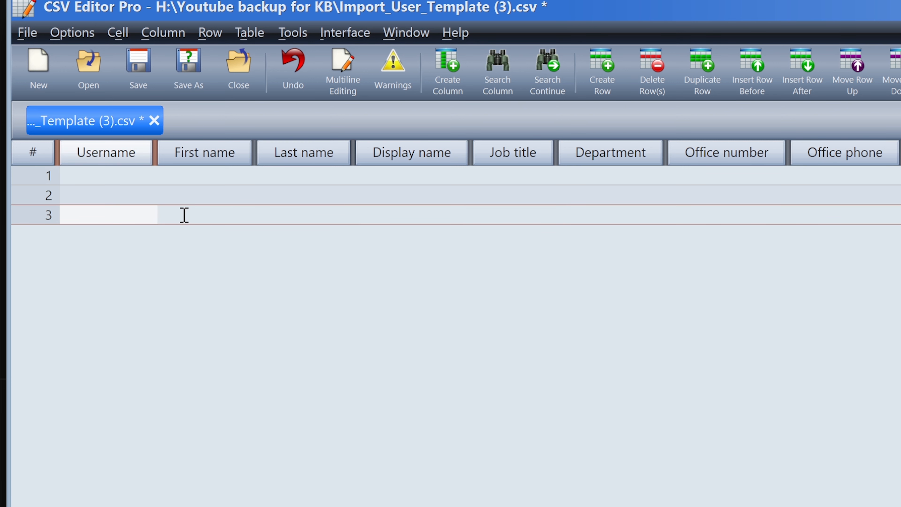
{"action": "left_click", "coordinate": [105, 177]}
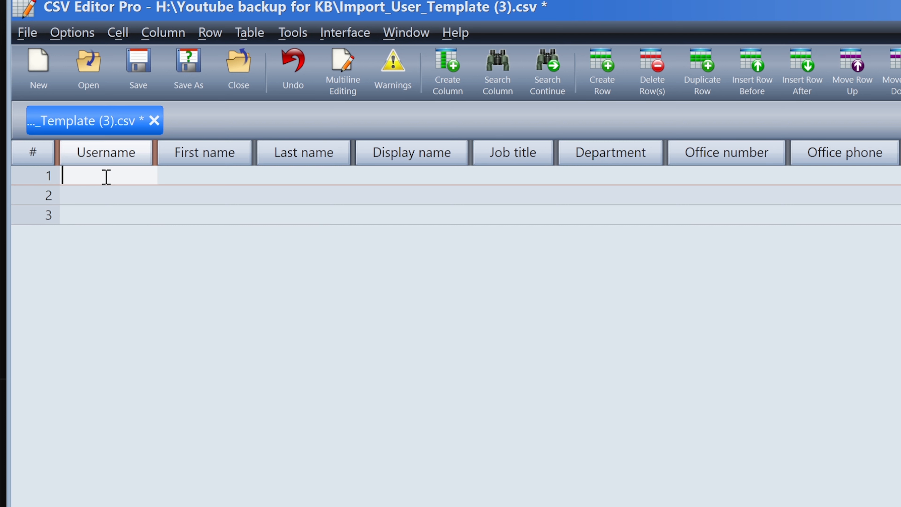
{"action": "left_click", "coordinate": [104, 196]}
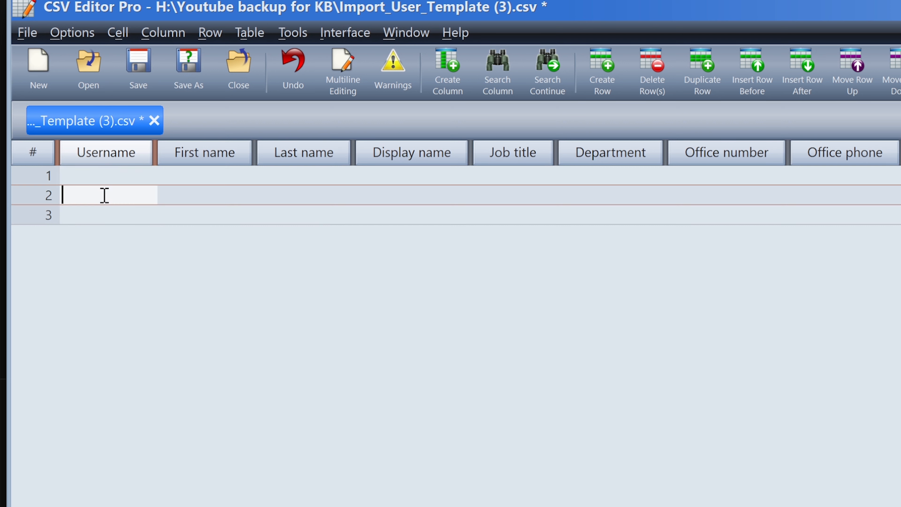
{"action": "left_click", "coordinate": [97, 217]}
{"action": "left_click", "coordinate": [113, 176]}
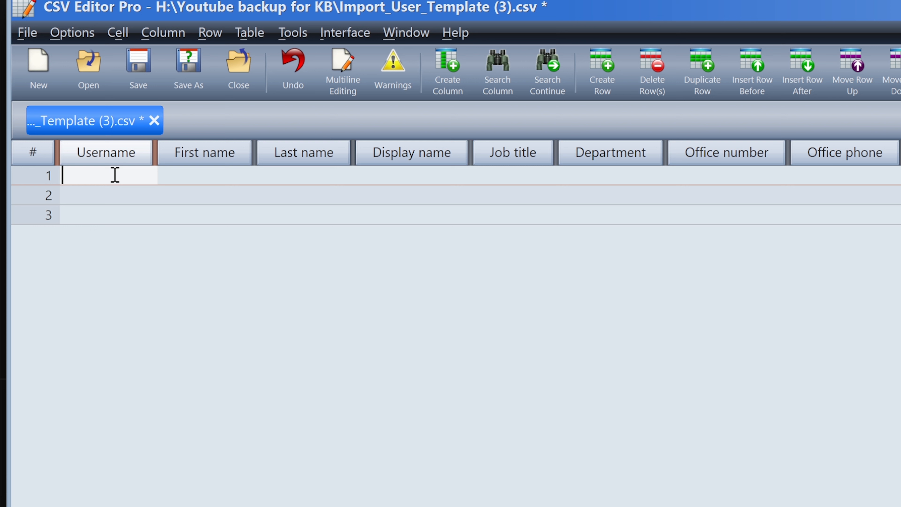
{"action": "left_click", "coordinate": [105, 196]}
{"action": "left_click", "coordinate": [96, 219]}
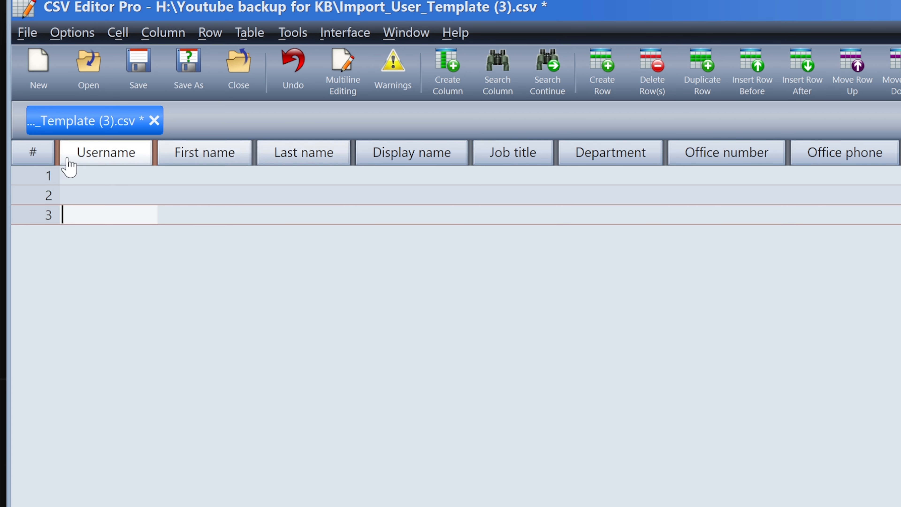
{"action": "left_click", "coordinate": [83, 170]}
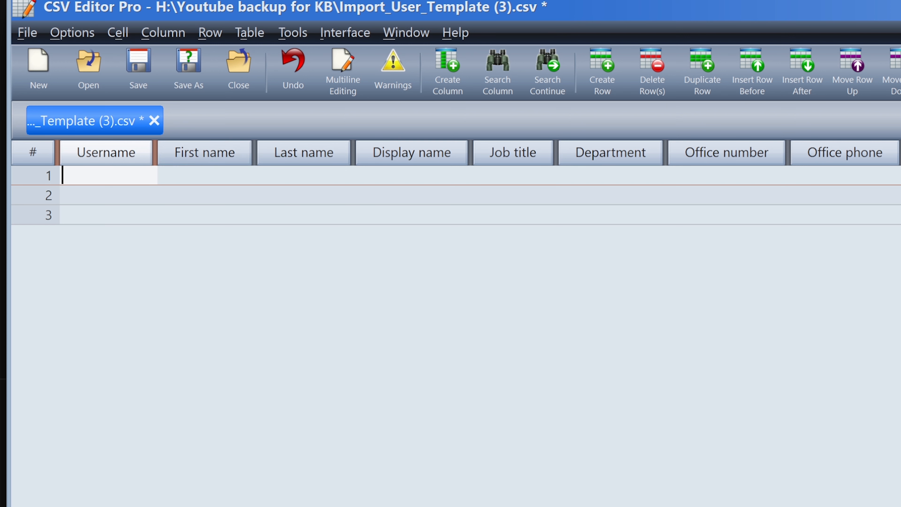
{"action": "left_click_drag", "start_coordinate": [8, 1], "coordinate": [120, 7]}
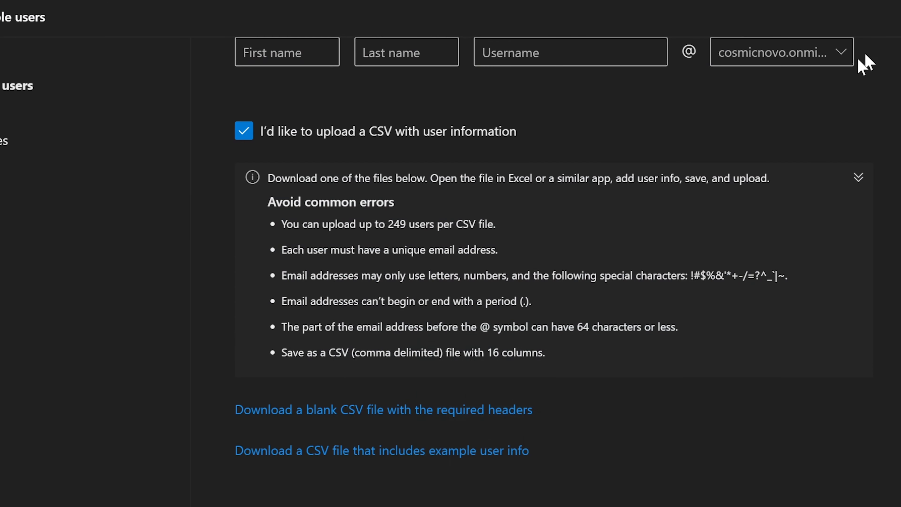
{"action": "scroll", "coordinate": [684, 212], "scroll_direction": "up", "scroll_amount": 10}
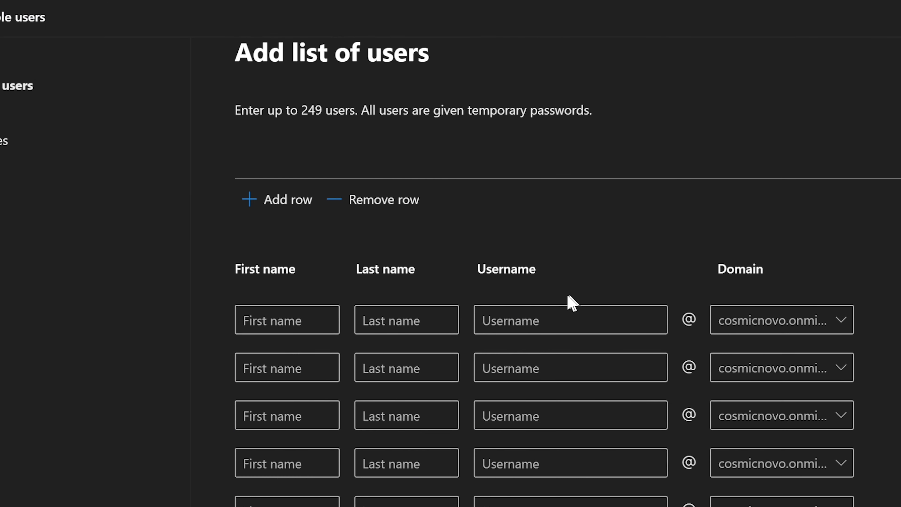
{"action": "left_click", "coordinate": [550, 322]}
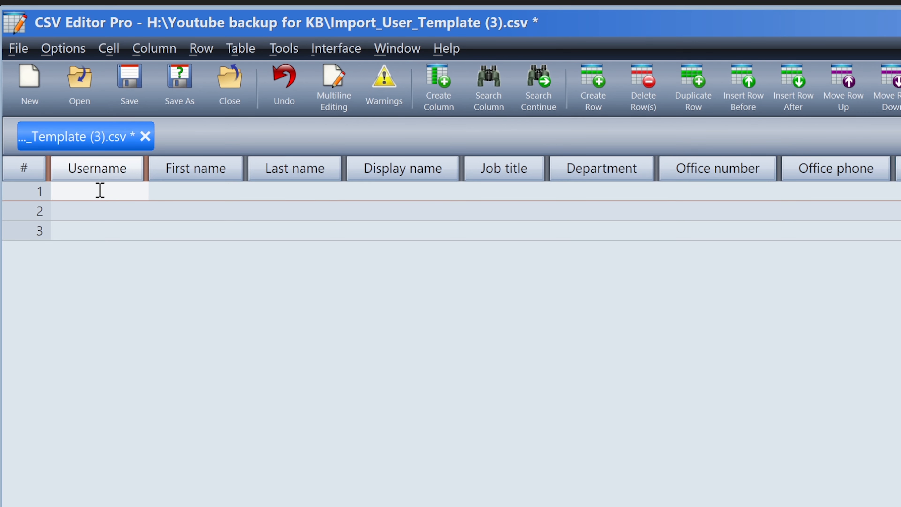
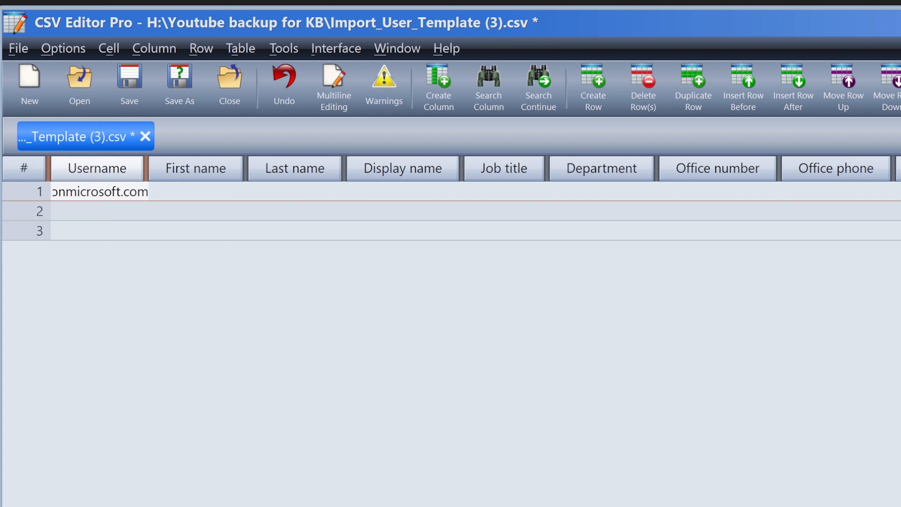
Enter the user's full sign-in username, first name and last name in row 1.
{"action": "left_click", "coordinate": [201, 191]}
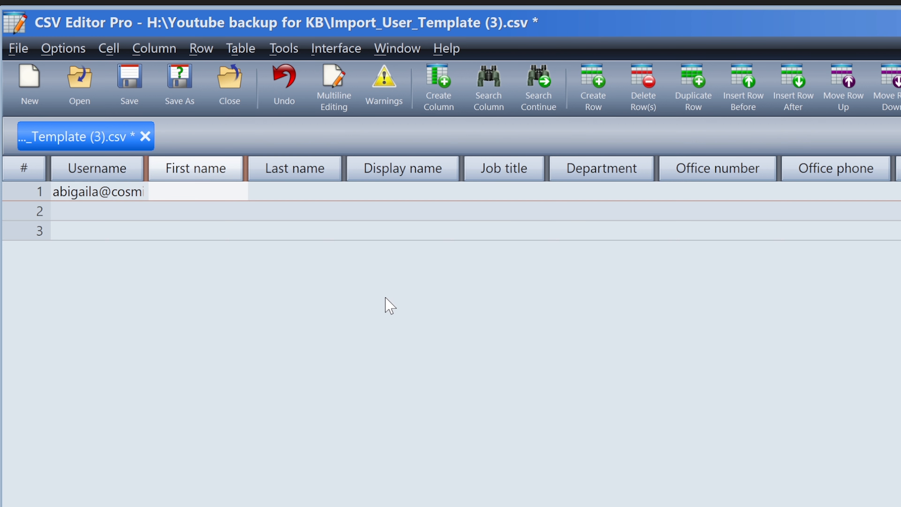
{"action": "key", "text": "Tab"}
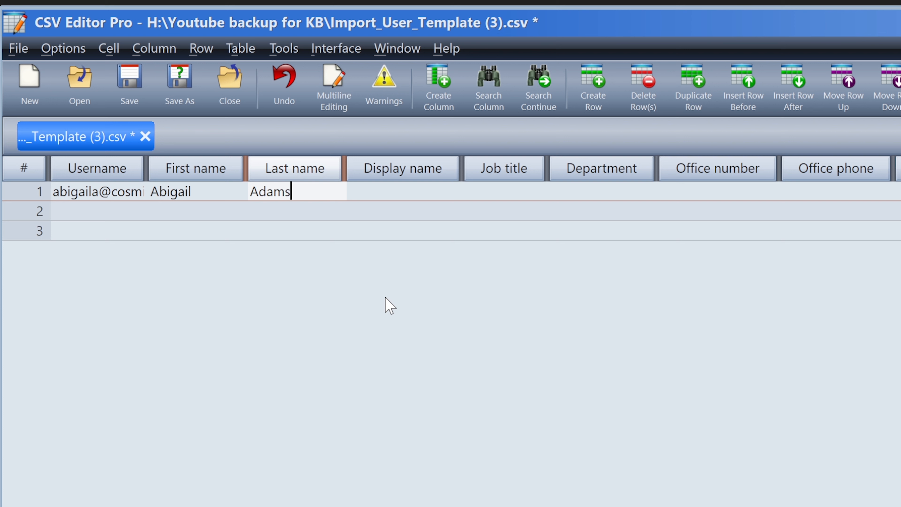
Set row 1's Display name to the user's full name plus a capitalised nickname in parentheses.
{"action": "left_click", "coordinate": [414, 187]}
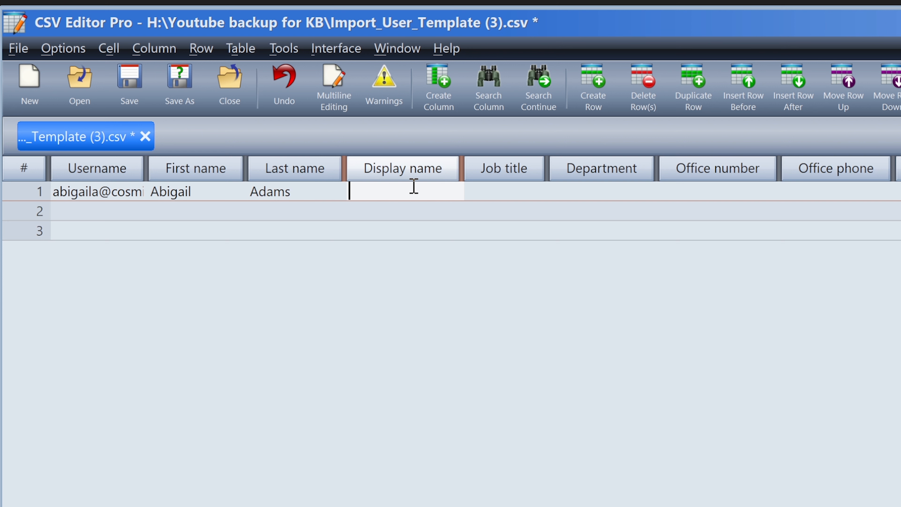
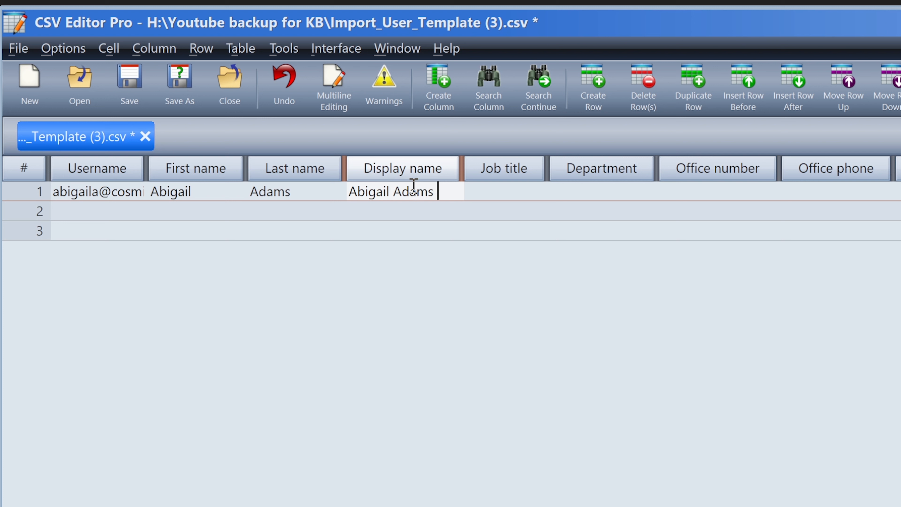
{"action": "type", "text": "(Abi)"}
{"action": "key", "text": "Tab"}
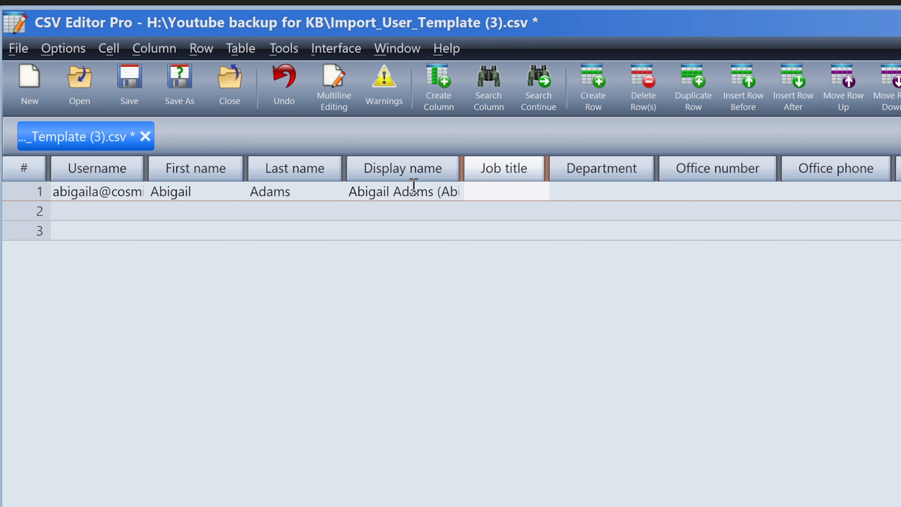
Fill row 1 with Job title Lead, Department Deployment, office 4123 and the office phone number.
{"action": "type", "text": "Lead"}
{"action": "key", "text": "Tab"}
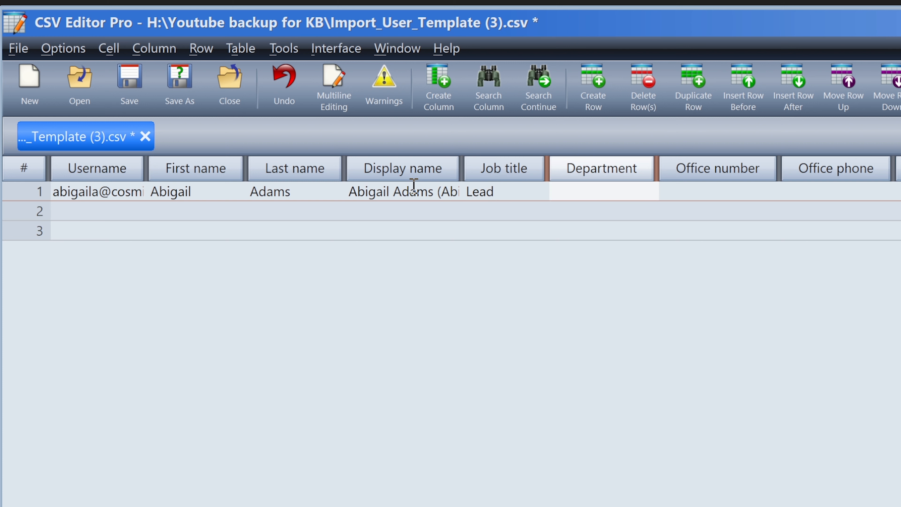
{"action": "type", "text": "Deploymen"}
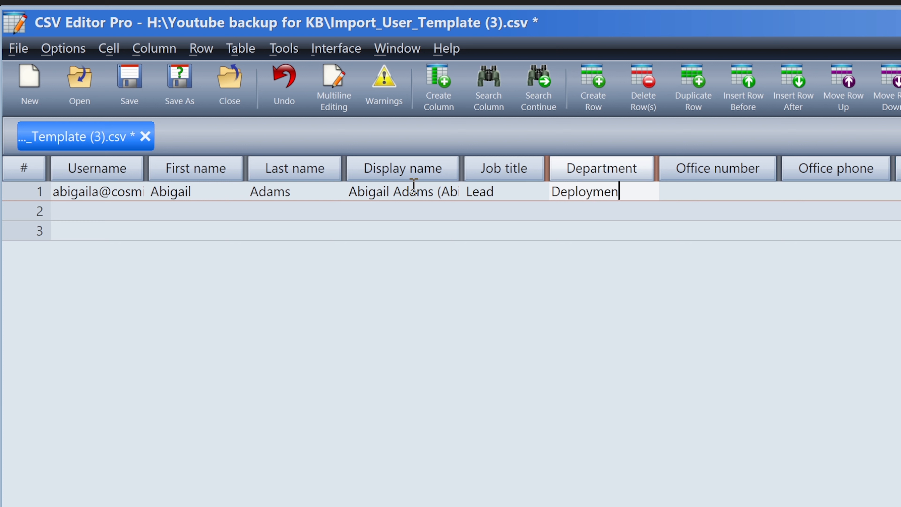
{"action": "type", "text": "t"}
{"action": "key", "text": "Tab"}
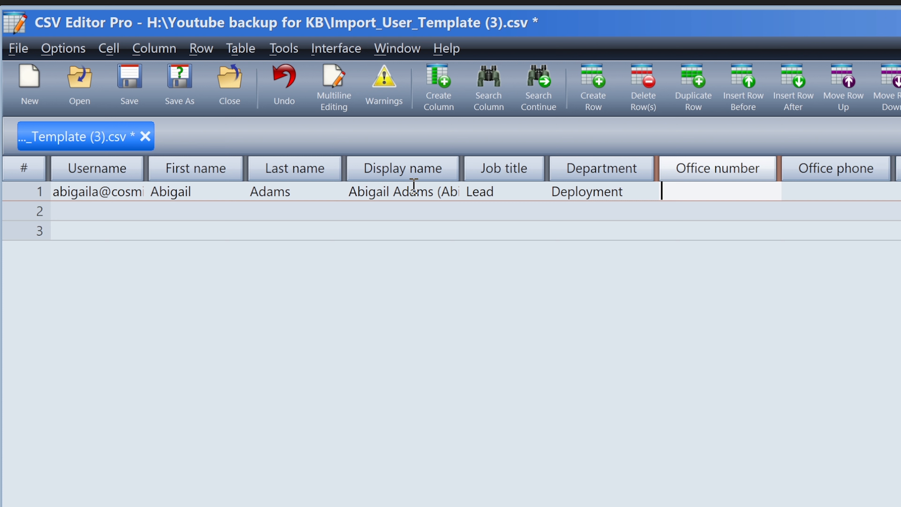
{"action": "type", "text": "4123"}
{"action": "left_click", "coordinate": [810, 192]}
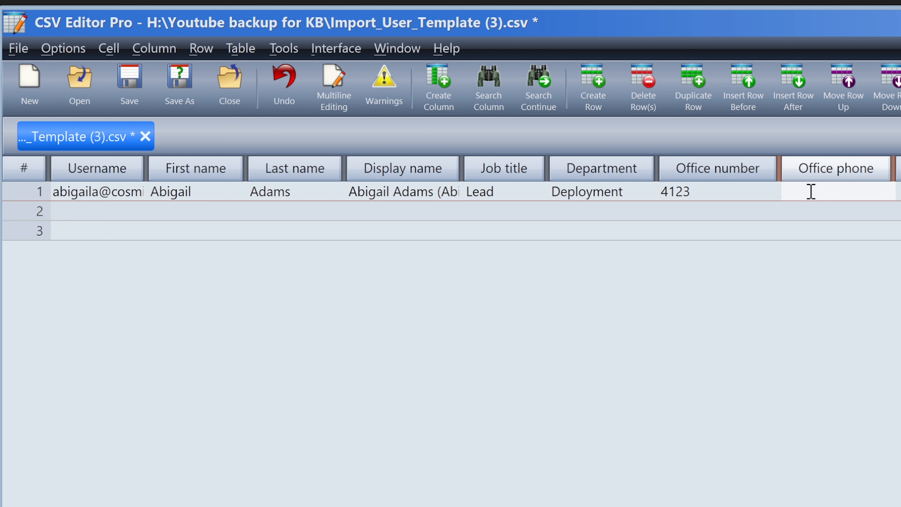
{"action": "type", "text": "555-555-5555"}
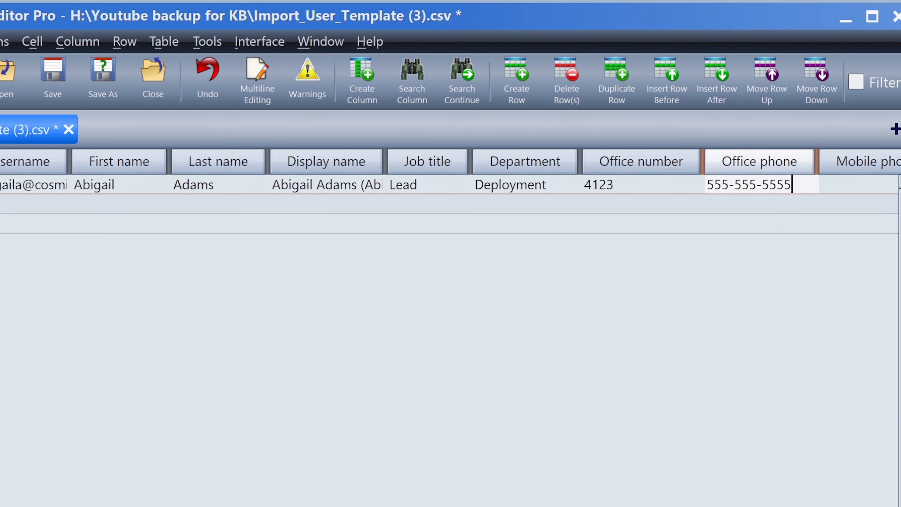
Leave Mobile phone and Fax blank and start typing the user's alternate email address in row 1.
{"action": "scroll", "coordinate": [451, 341], "scroll_direction": "right", "scroll_amount": 6}
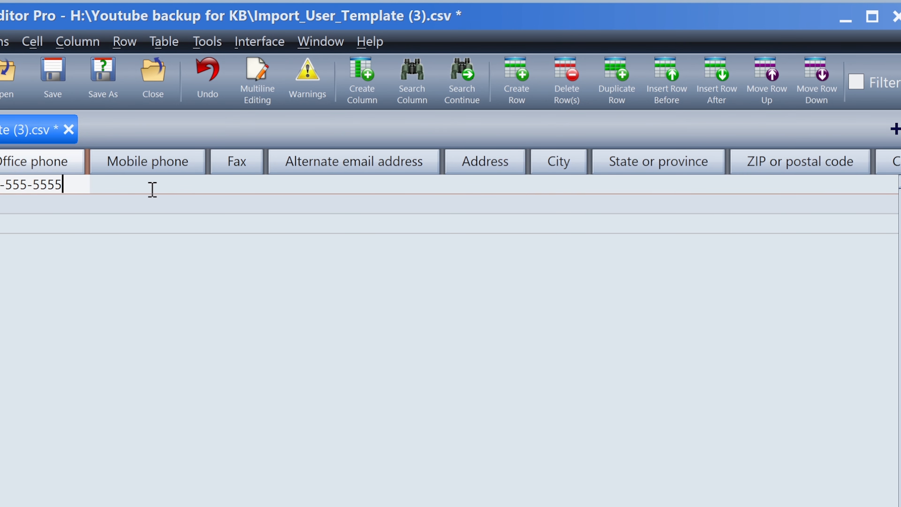
{"action": "left_click", "coordinate": [147, 185]}
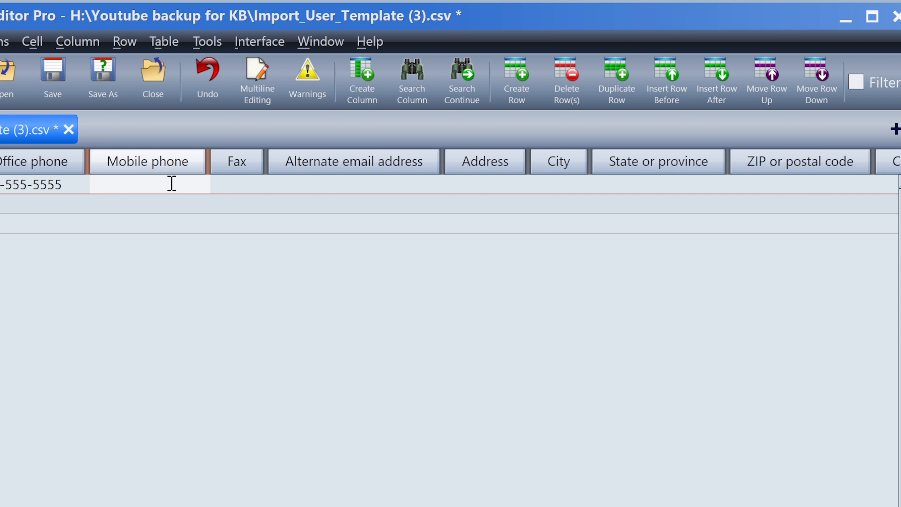
{"action": "left_click", "coordinate": [231, 185]}
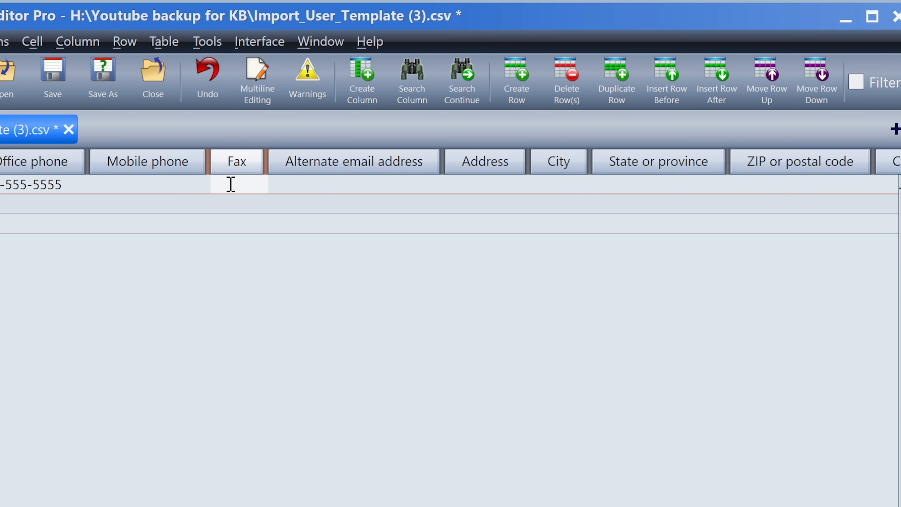
{"action": "left_click", "coordinate": [348, 186]}
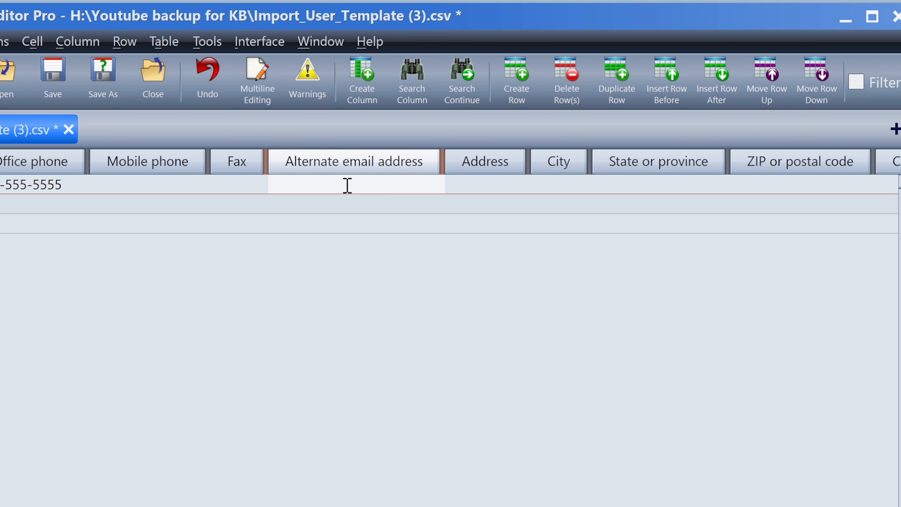
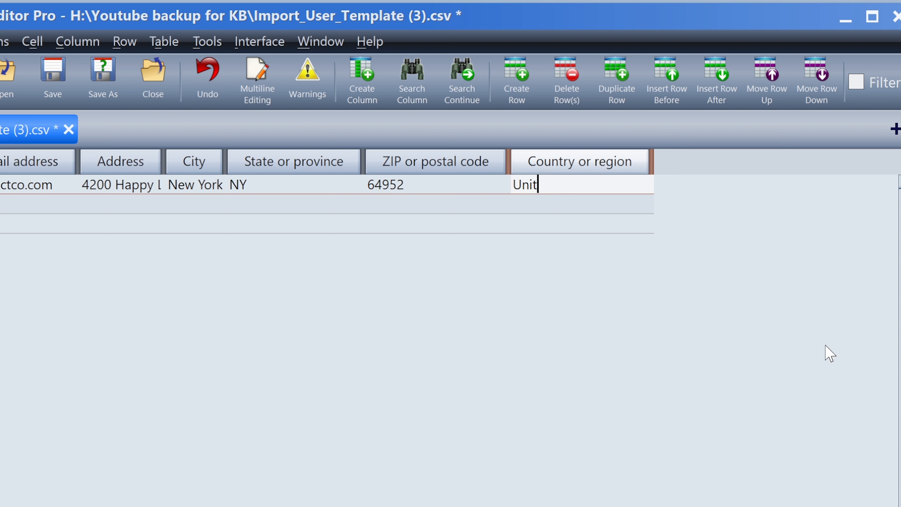
Correct row 1's Country or region entry to United States, then scroll back to Username.
{"action": "key", "text": "BackSpace"}
{"action": "type", "text": "tates"}
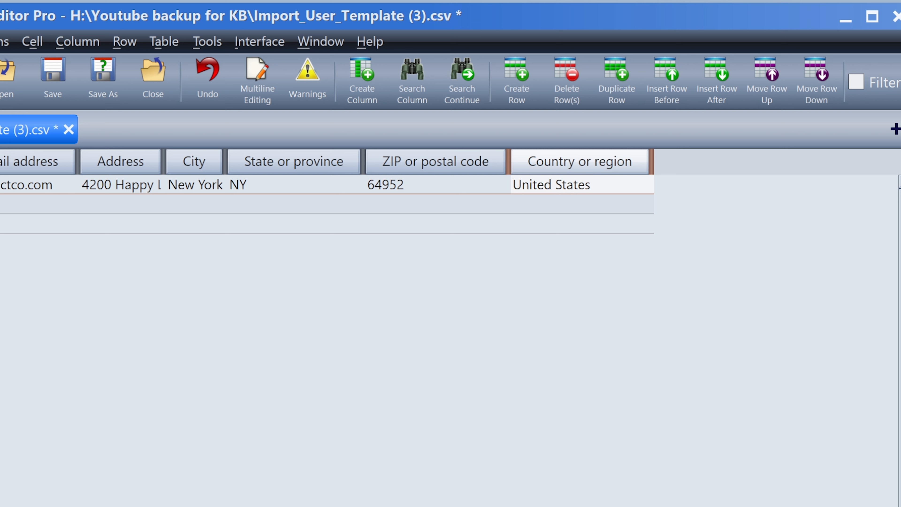
{"action": "key", "text": "BackSpace"}
{"action": "key", "text": "BackSpace"}
{"action": "key", "text": "BackSpace"}
{"action": "key", "text": "BackSpace"}
{"action": "key", "text": "BackSpace"}
{"action": "key", "text": "BackSpace"}
{"action": "key", "text": "BackSpace"}
{"action": "key", "text": "BackSpace"}
{"action": "key", "text": "BackSpace"}
{"action": "key", "text": "BackSpace"}
{"action": "key", "text": "BackSpace"}
{"action": "key", "text": "BackSpace"}
{"action": "key", "text": "BackSpace"}
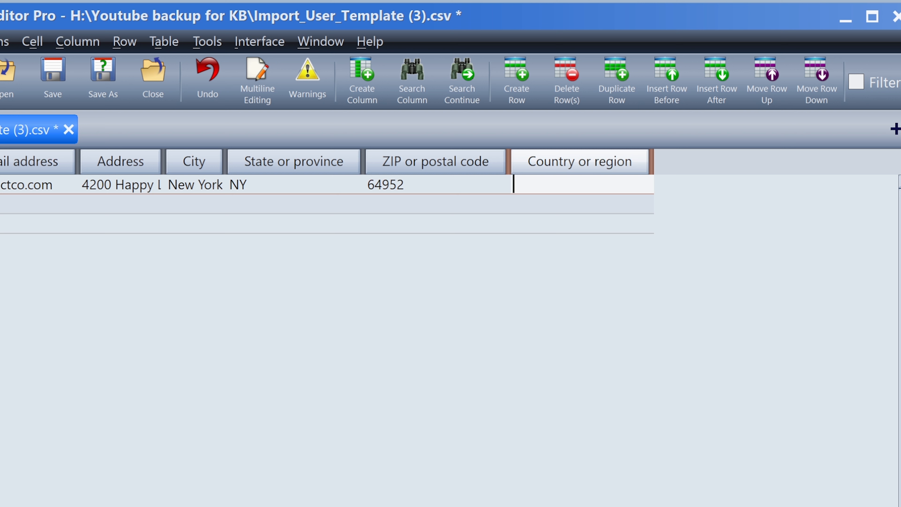
{"action": "type", "text": "United States"}
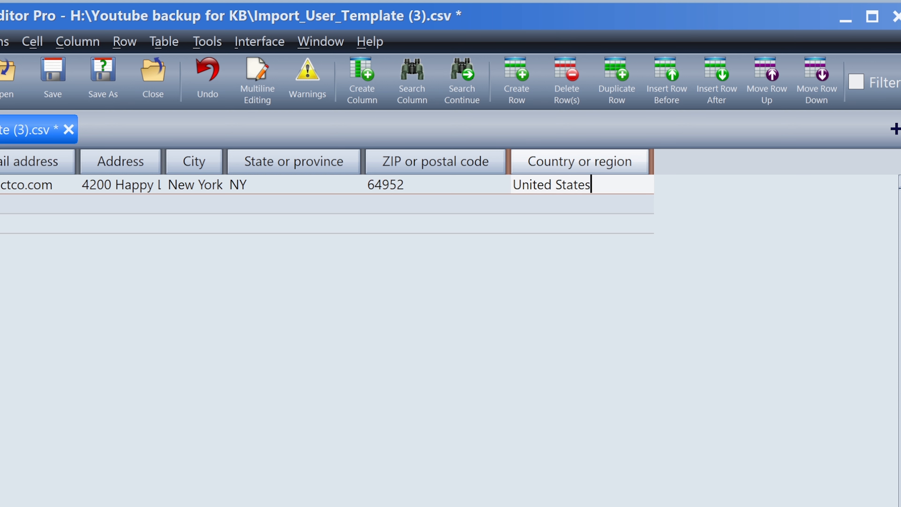
{"action": "scroll", "coordinate": [451, 341], "scroll_direction": "left", "scroll_amount": 10}
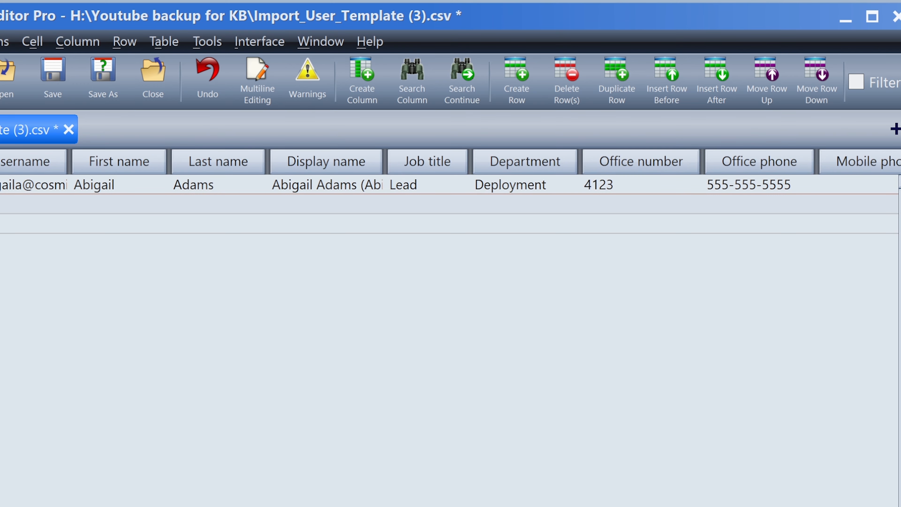
Widen the Username column and enter row 2's onmicrosoft username, first, last and display names.
{"action": "left_click", "coordinate": [18, 212]}
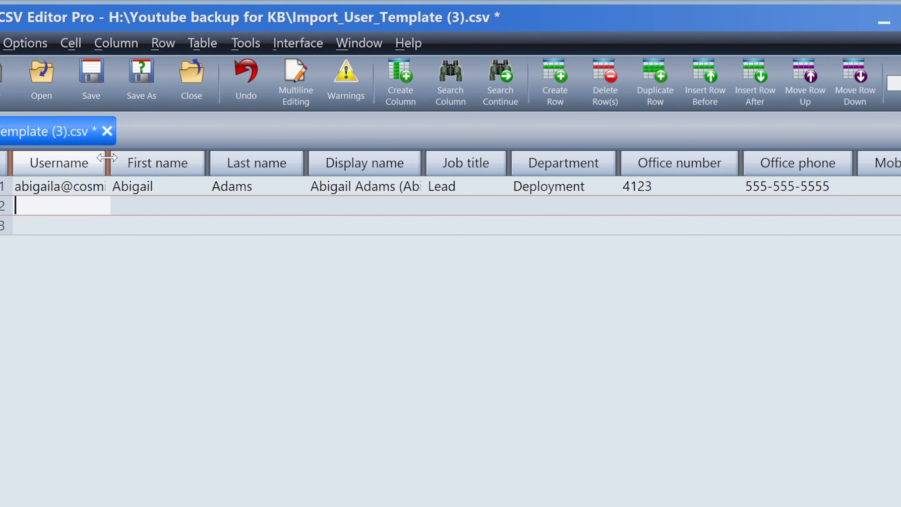
{"action": "left_click_drag", "start_coordinate": [107, 162], "coordinate": [276, 161]}
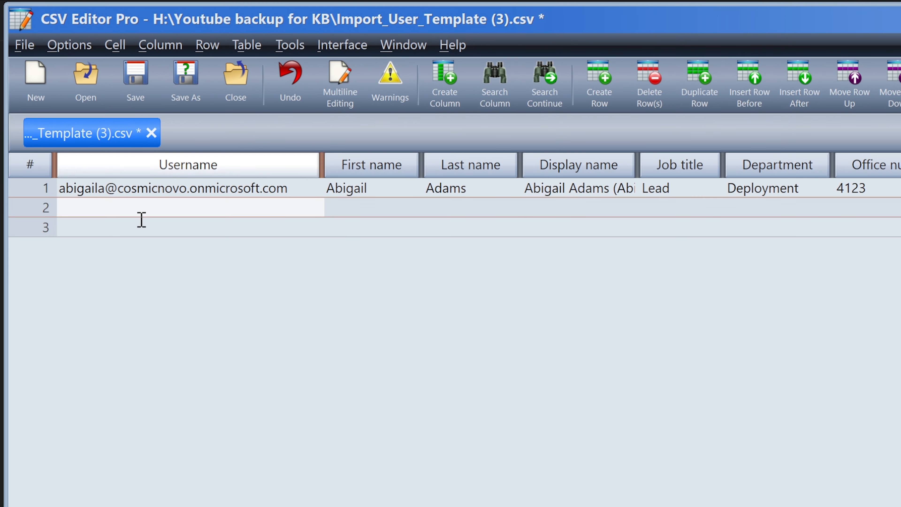
{"action": "key", "text": "alt+Tab"}
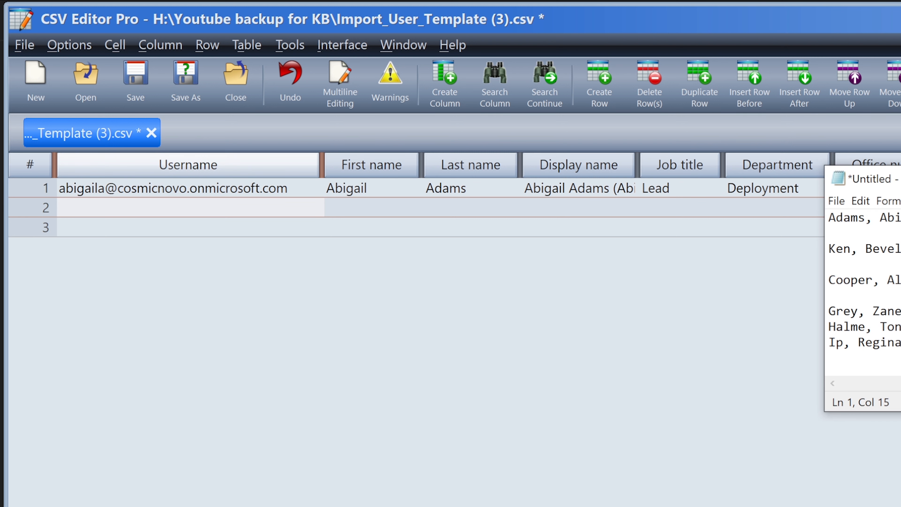
{"action": "key", "text": "alt+Tab"}
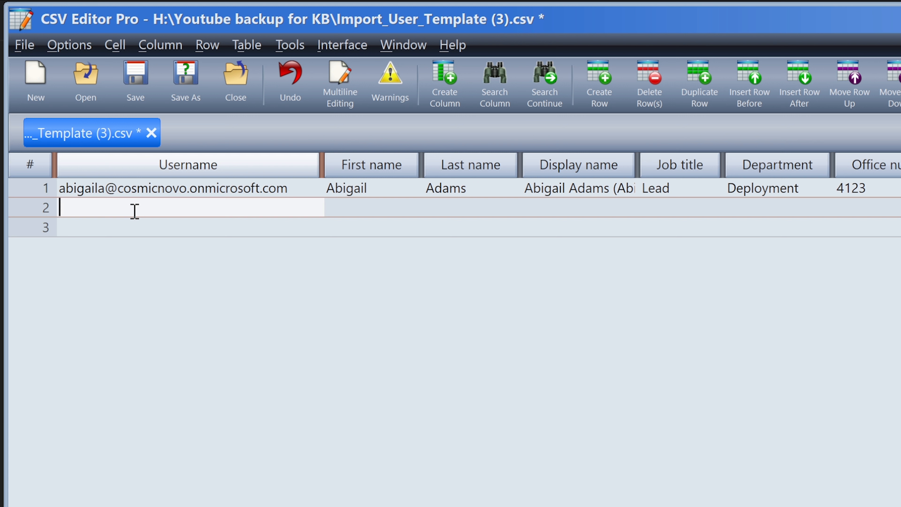
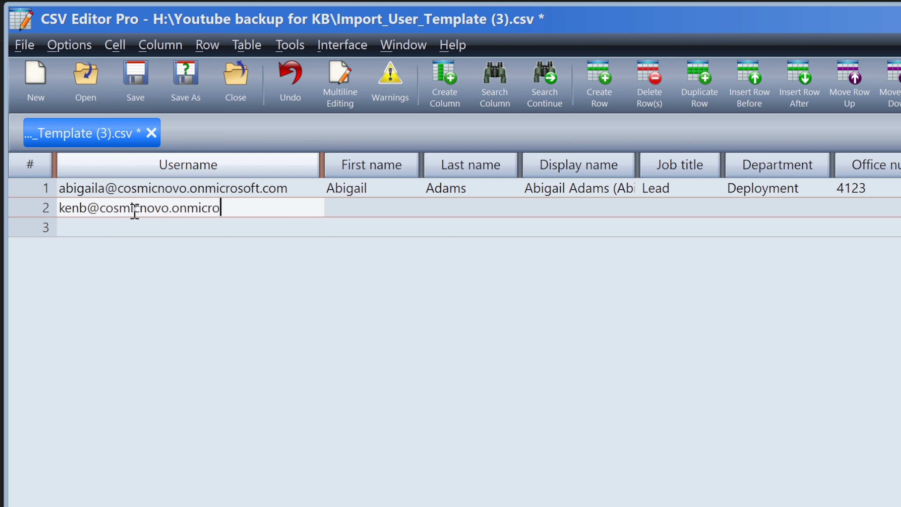
{"action": "key", "text": "Tab"}
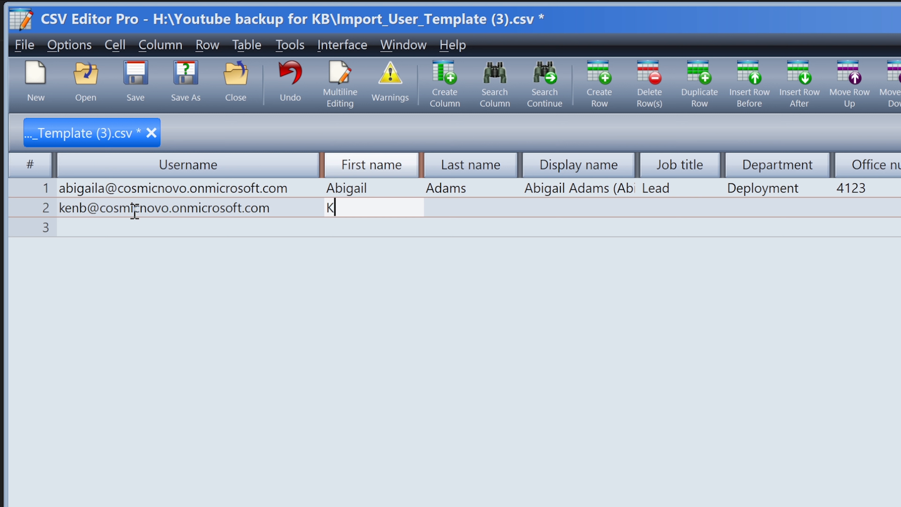
{"action": "key", "text": "Tab"}
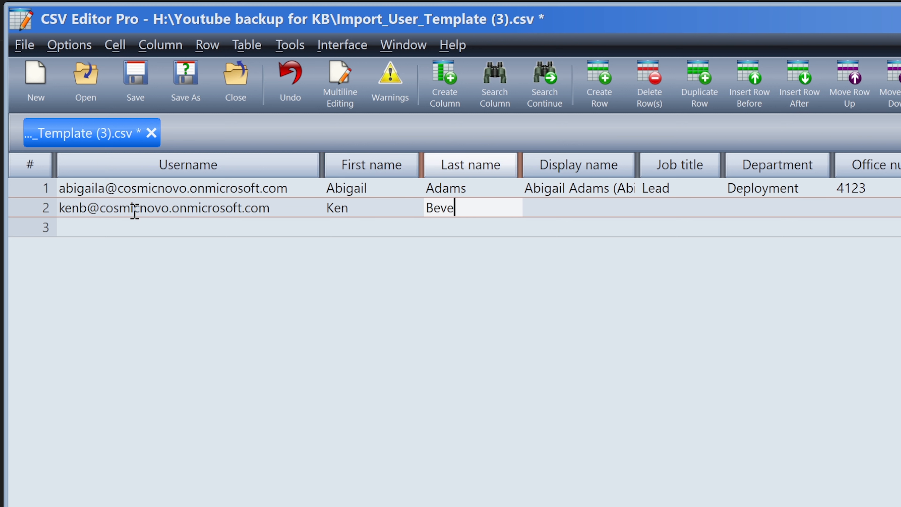
{"action": "key", "text": "Tab"}
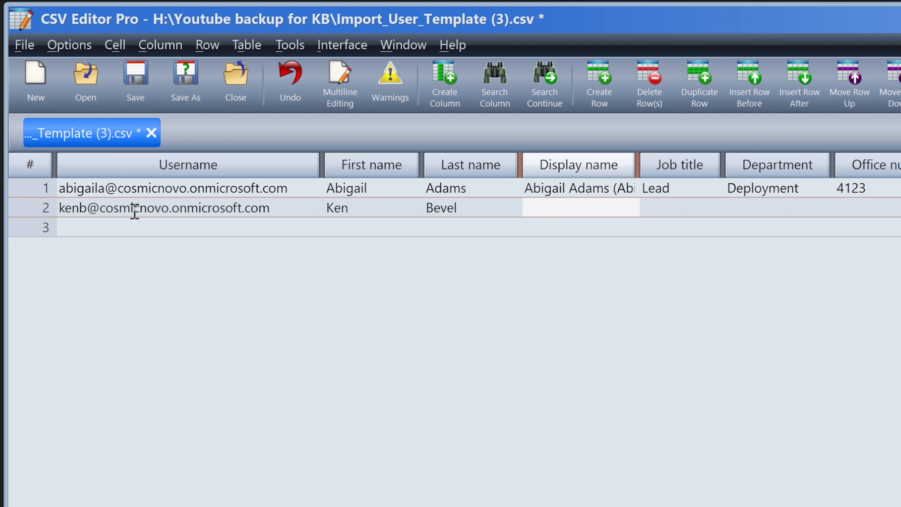
{"action": "type", "text": "Bevel"}
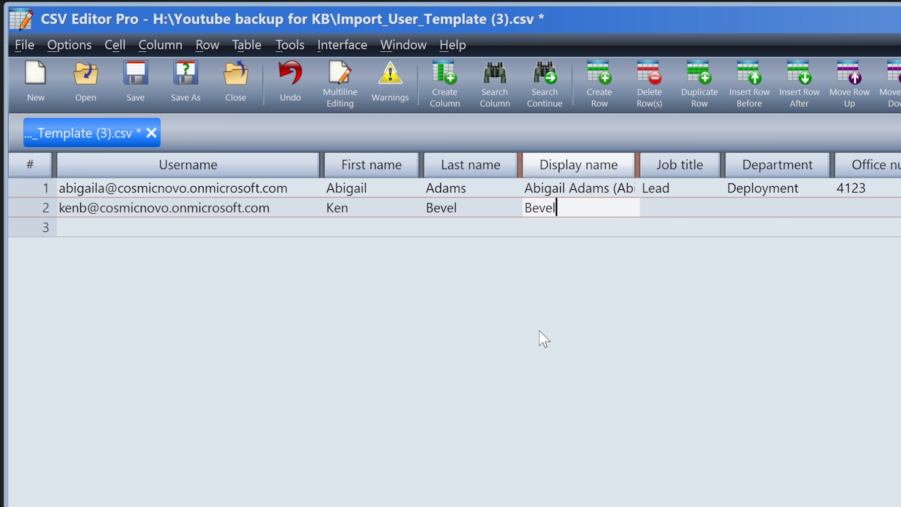
{"action": "key", "text": "BackSpace"}
{"action": "key", "text": "BackSpace"}
{"action": "key", "text": "BackSpace"}
{"action": "key", "text": "BackSpace"}
{"action": "key", "text": "BackSpace"}
Fill row 2 with Job title Sys Admin, Department Deployment, office 4123, phone and alternate email.
{"action": "key", "text": "Tab"}
{"action": "type", "text": "Syste"}
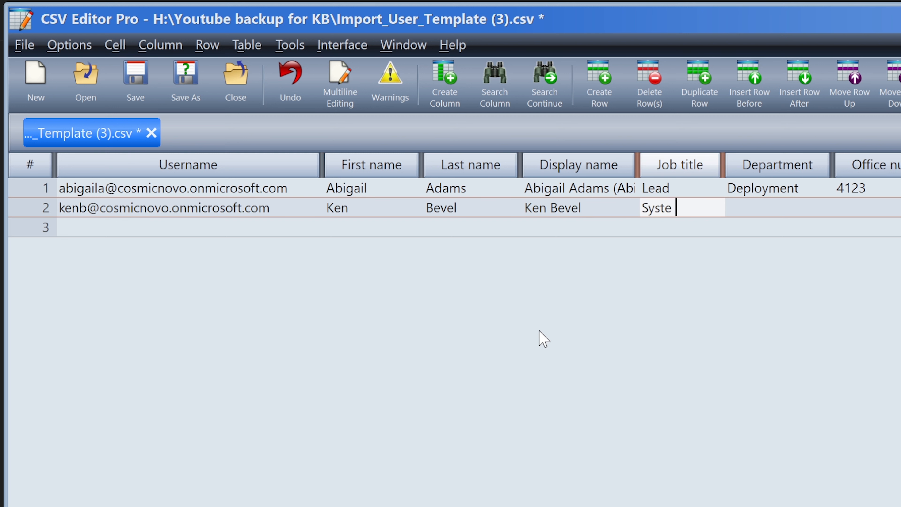
{"action": "key", "text": "BackSpace"}
{"action": "key", "text": "BackSpace"}
{"action": "type", "text": "Admin"}
{"action": "key", "text": "Tab"}
{"action": "type", "text": "Deplo"}
{"action": "key", "text": "BackSpace"}
{"action": "key", "text": "BackSpace"}
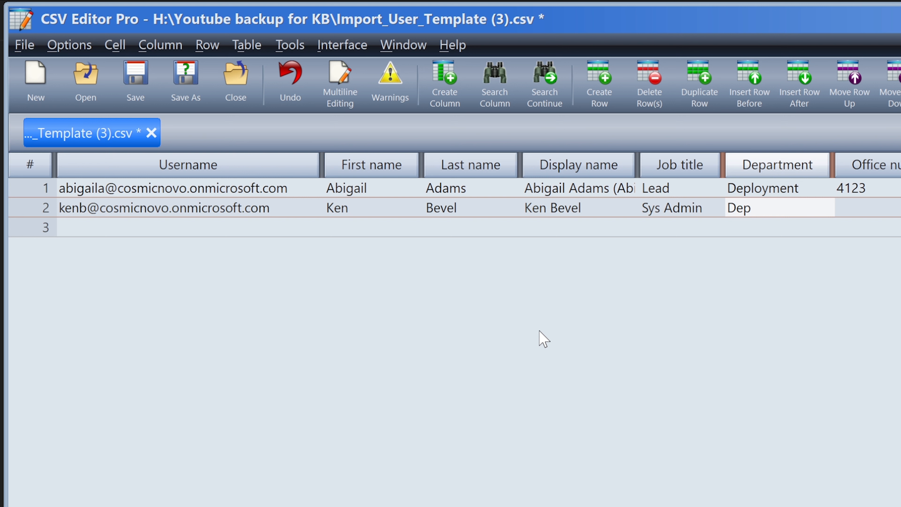
{"action": "type", "text": "loyment"}
{"action": "key", "text": "Tab"}
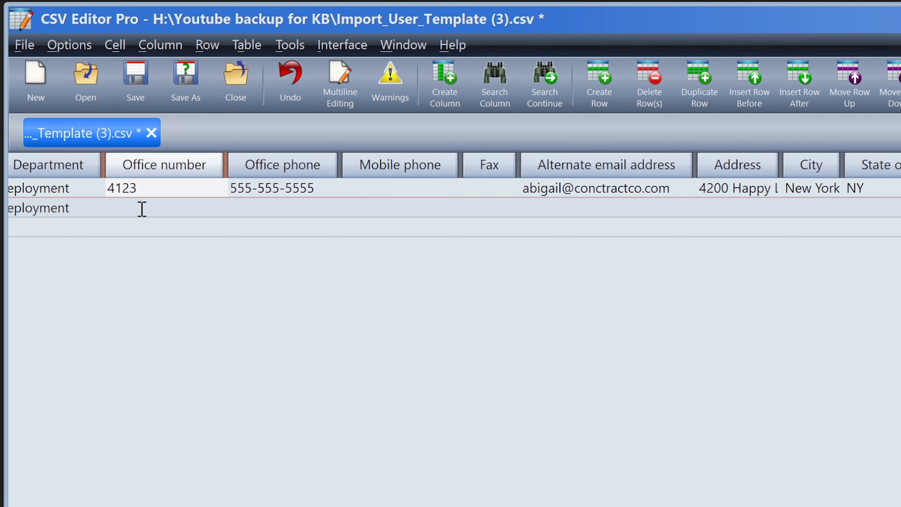
{"action": "type", "text": "4123"}
{"action": "key", "text": "Tab"}
{"action": "type", "text": "555-555-5555"}
{"action": "left_click", "coordinate": [561, 206]}
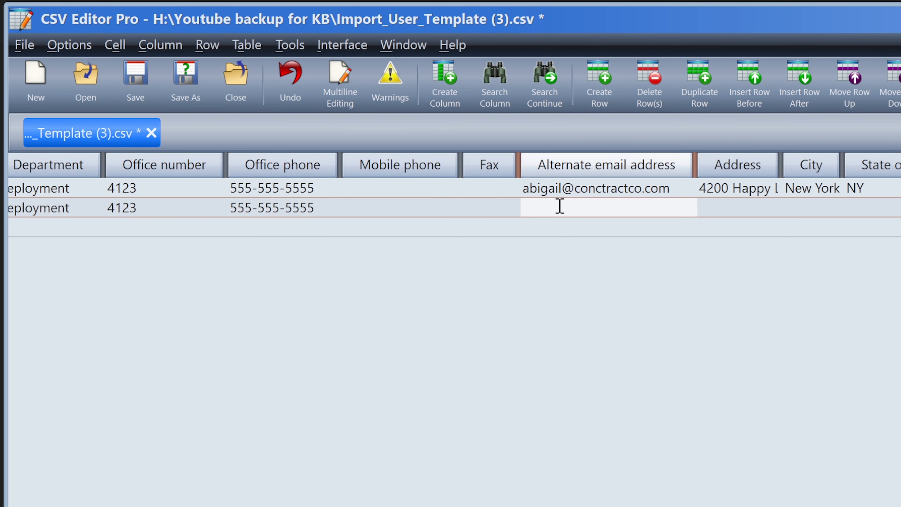
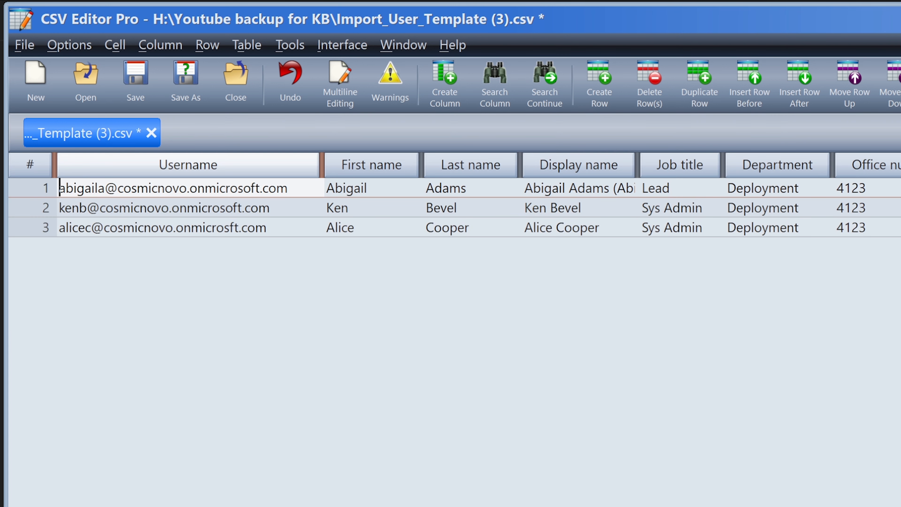
{"action": "key", "text": "alt+Tab"}
{"action": "left_click_drag", "start_coordinate": [900, 179], "coordinate": [878, 179]}
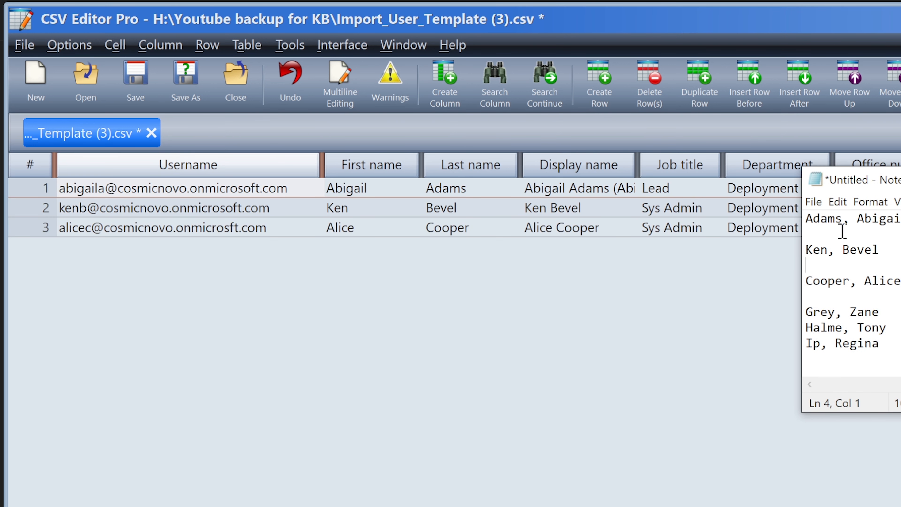
{"action": "left_click", "coordinate": [843, 249]}
{"action": "left_click_drag", "start_coordinate": [900, 281], "coordinate": [815, 215]}
{"action": "left_click", "coordinate": [900, 179]}
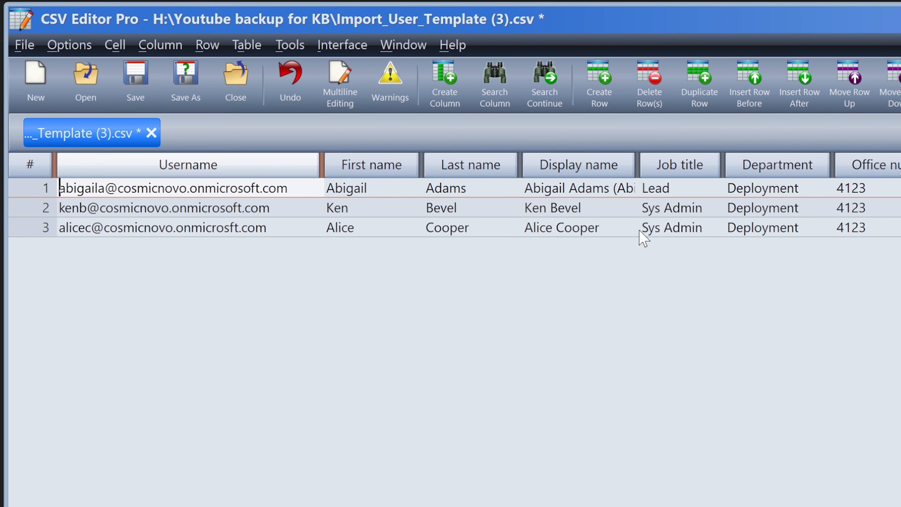
{"action": "left_click", "coordinate": [656, 208]}
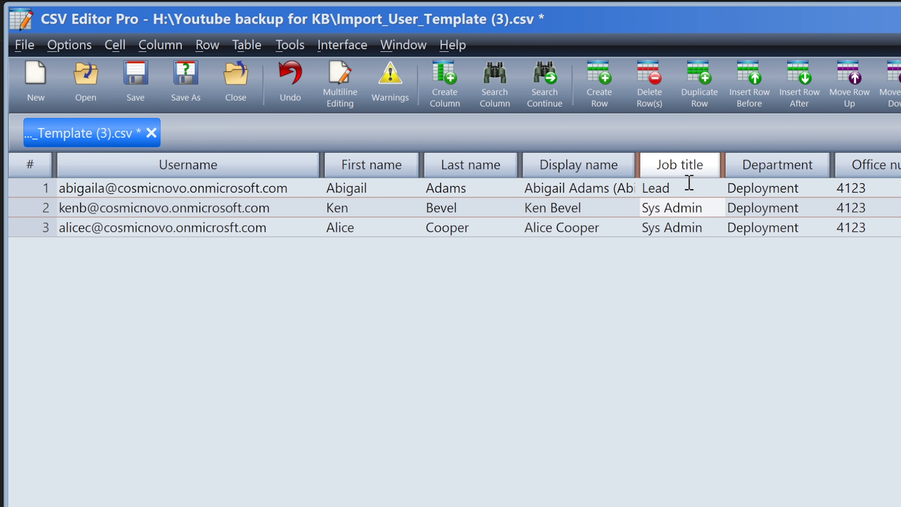
{"action": "left_click", "coordinate": [770, 208]}
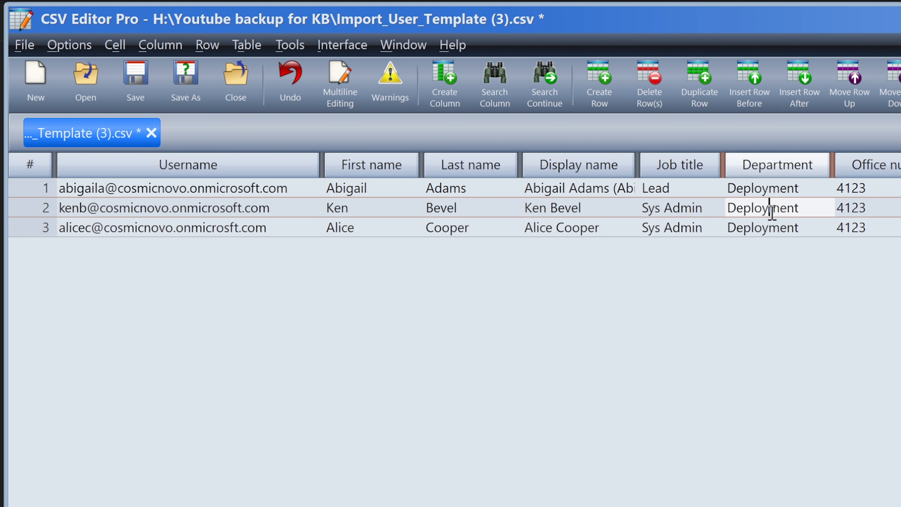
{"action": "scroll", "coordinate": [454, 208], "scroll_direction": "right", "scroll_amount": 10}
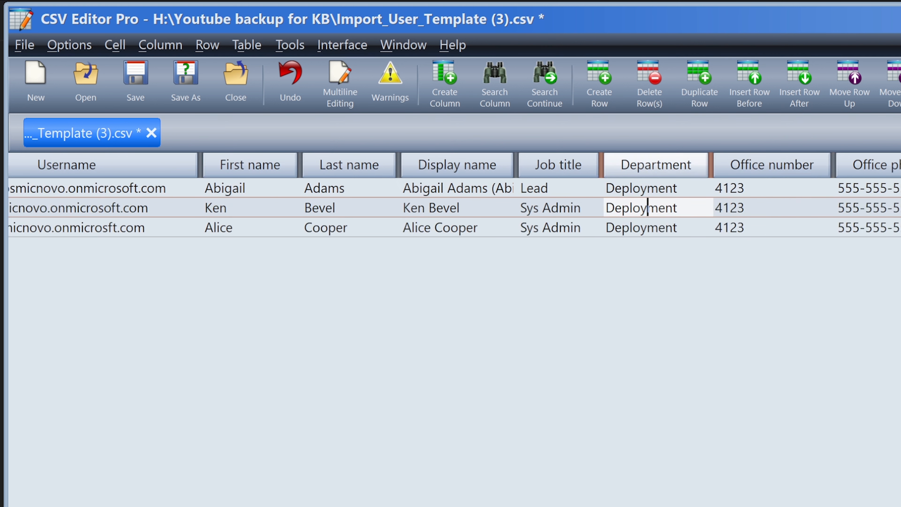
{"action": "scroll", "coordinate": [701, 458], "scroll_direction": "right", "scroll_amount": 2}
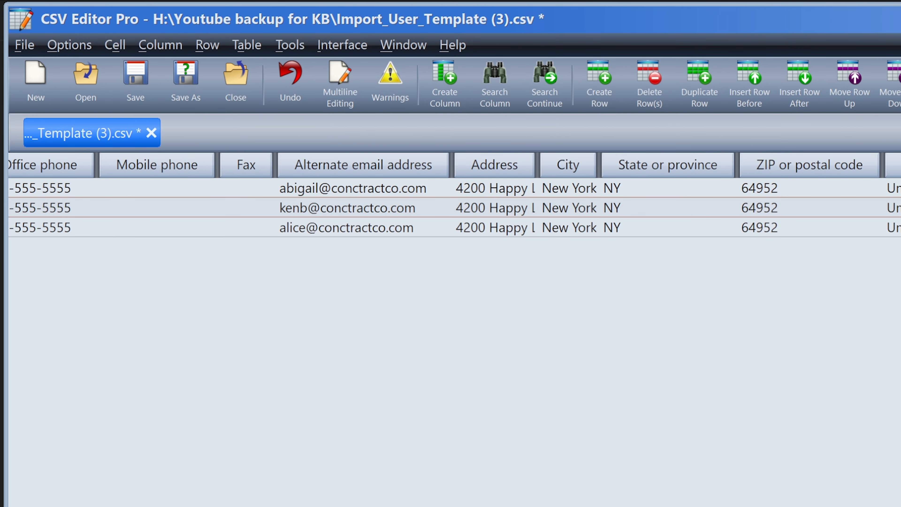
{"action": "scroll", "coordinate": [454, 208], "scroll_direction": "right", "scroll_amount": 5}
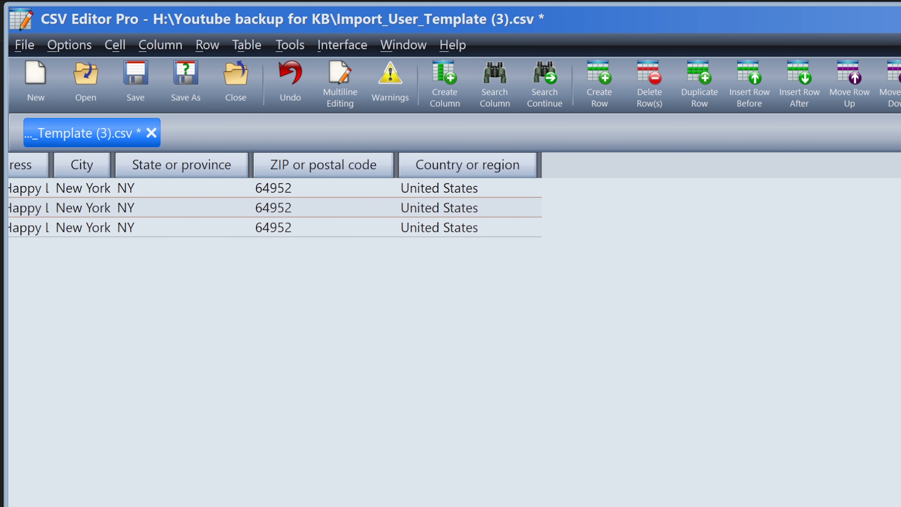
{"action": "scroll", "coordinate": [455, 208], "scroll_direction": "left", "scroll_amount": 15}
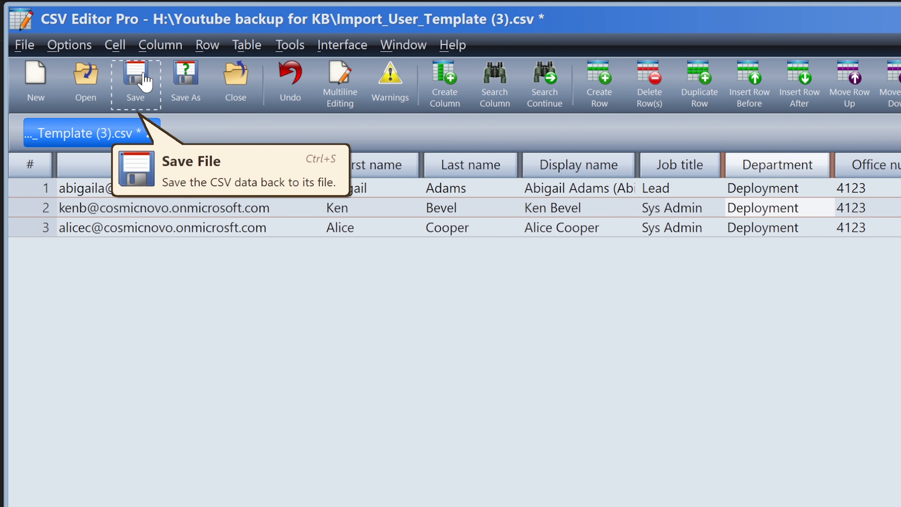
Save the CSV as 'Deployment Team' in Downloads\New Hires.
{"action": "left_click", "coordinate": [190, 85]}
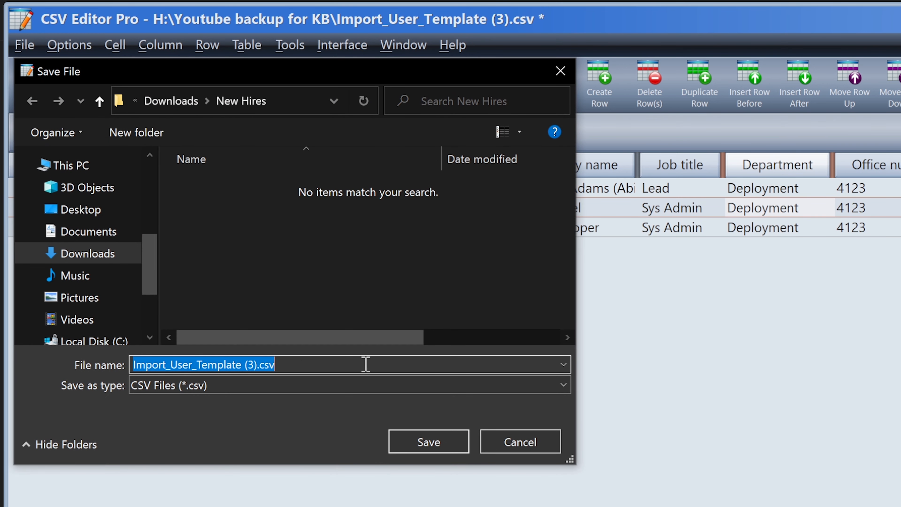
{"action": "type", "text": "Dep"}
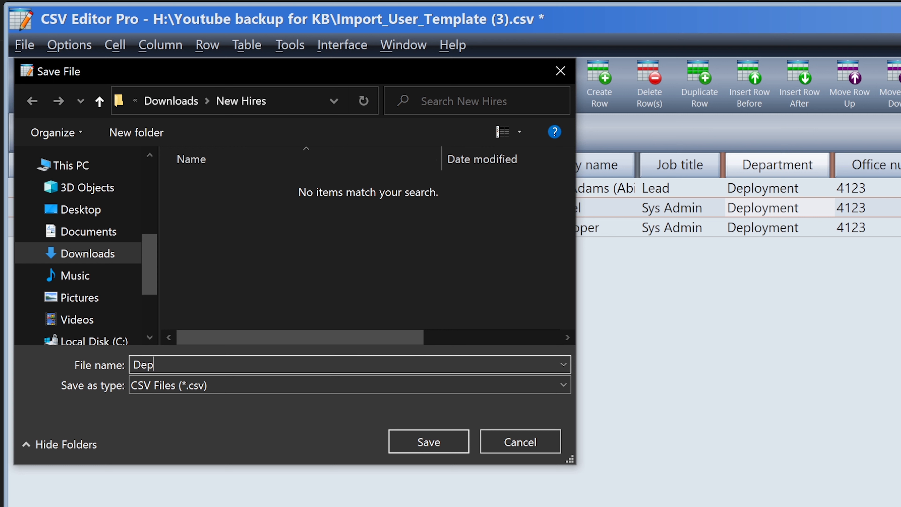
{"action": "type", "text": "loyment Team"}
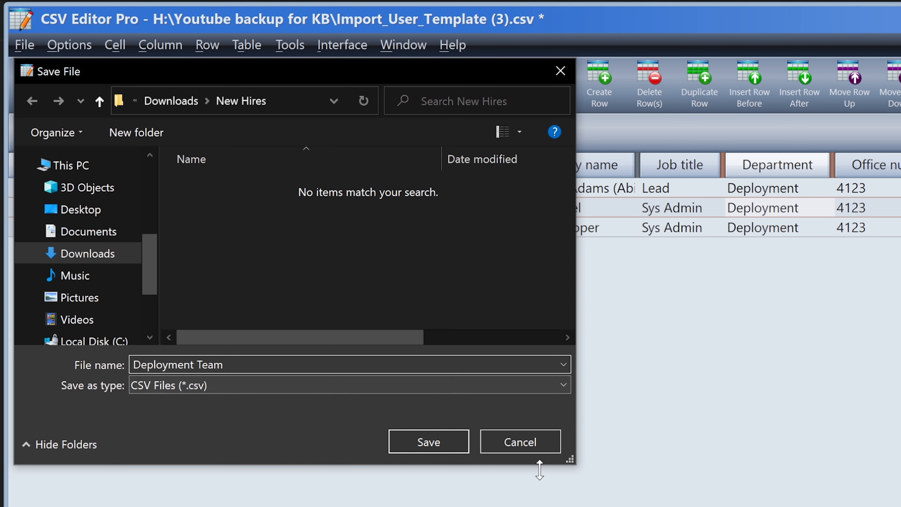
{"action": "left_click", "coordinate": [440, 444]}
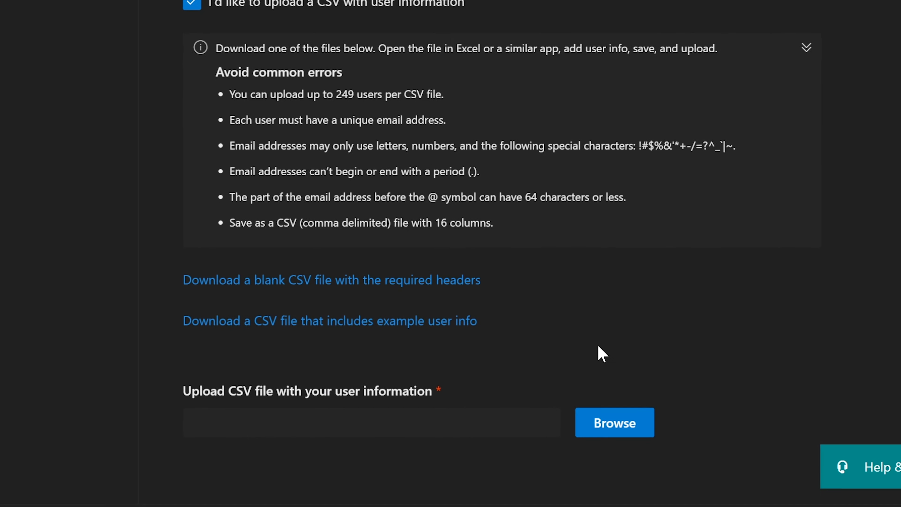
Pick Deployment Team.csv in the file picker as the CSV to upload.
{"action": "left_click", "coordinate": [538, 373]}
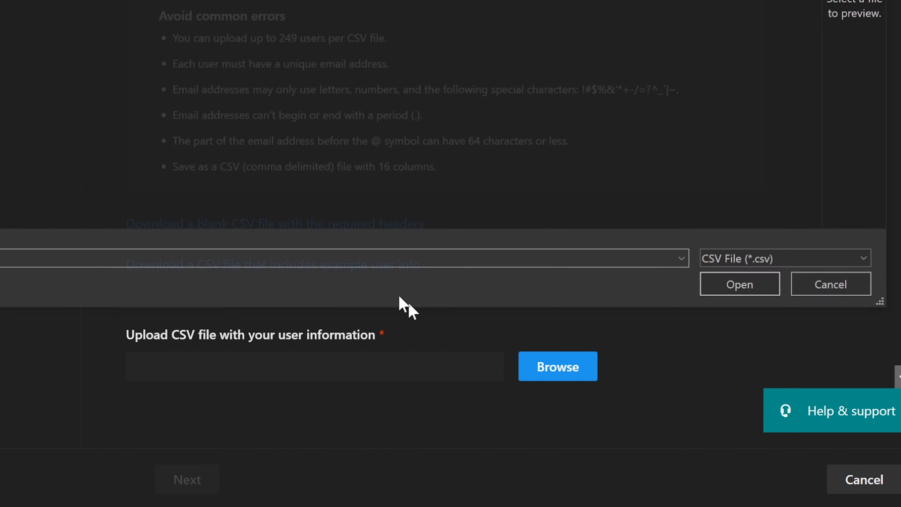
{"action": "left_click", "coordinate": [0, 0]}
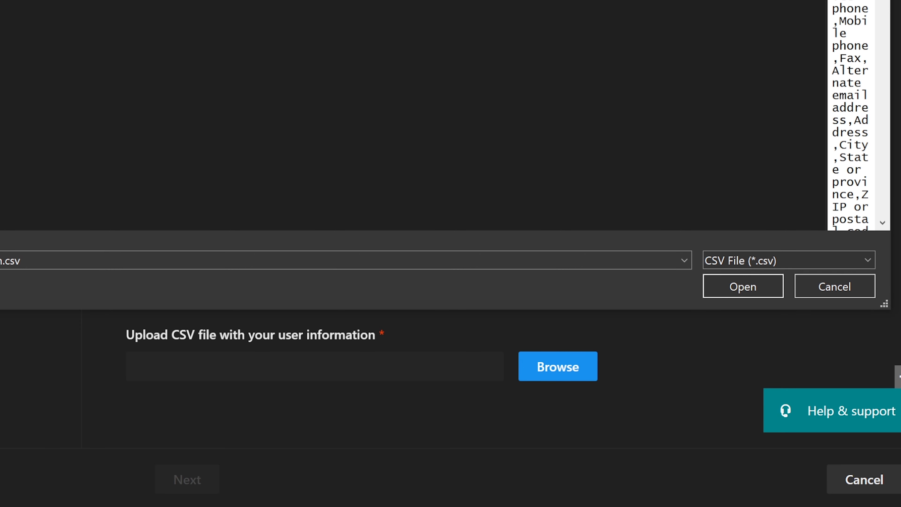
{"action": "left_click_drag", "start_coordinate": [0, 0], "coordinate": [71, 111]}
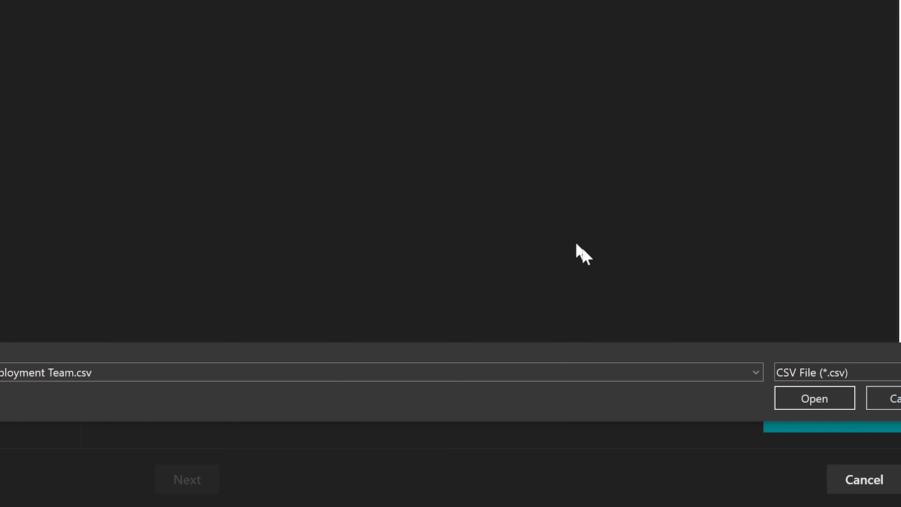
{"action": "left_click", "coordinate": [815, 400]}
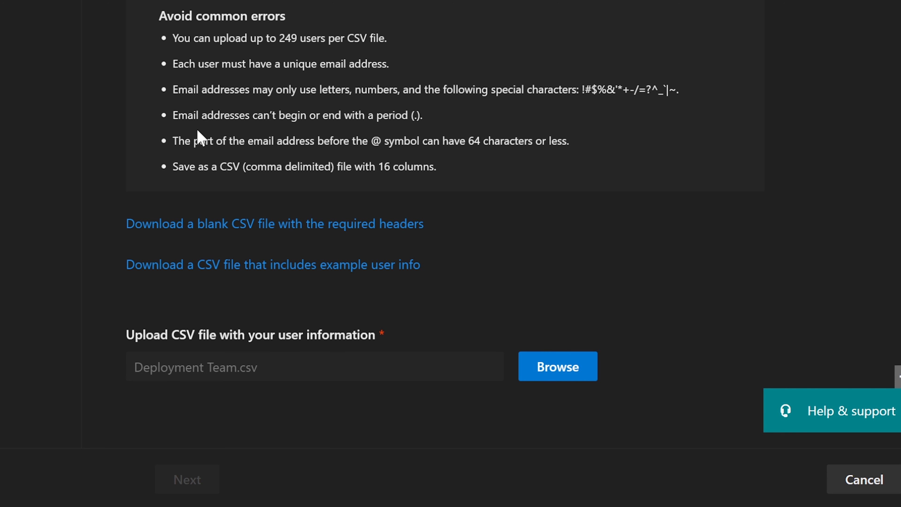
Highlight each Avoid common errors rule in turn, from the 249-user limit to 16 columns.
{"action": "left_click_drag", "start_coordinate": [173, 37], "coordinate": [385, 39]}
{"action": "left_click", "coordinate": [349, 39]}
{"action": "left_click_drag", "start_coordinate": [178, 64], "coordinate": [387, 65]}
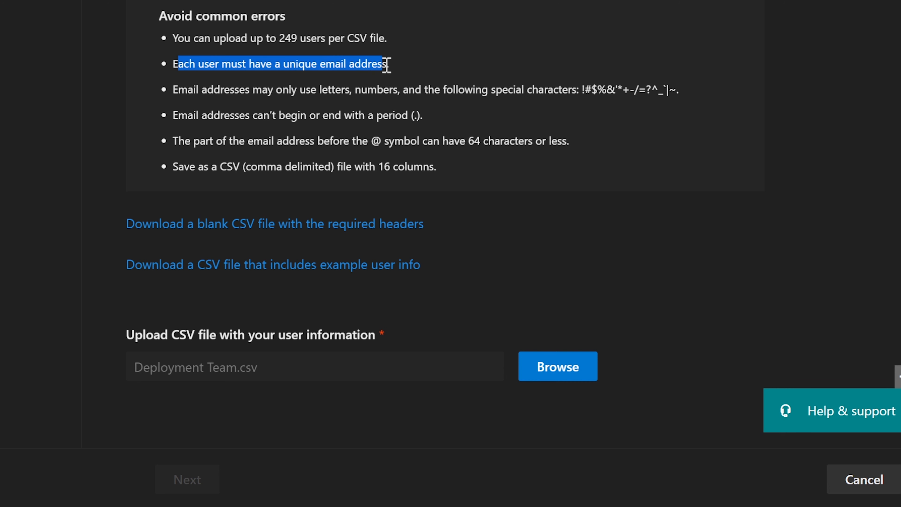
{"action": "left_click", "coordinate": [387, 65]}
{"action": "left_click_drag", "start_coordinate": [160, 87], "coordinate": [628, 92]}
{"action": "left_click", "coordinate": [477, 93]}
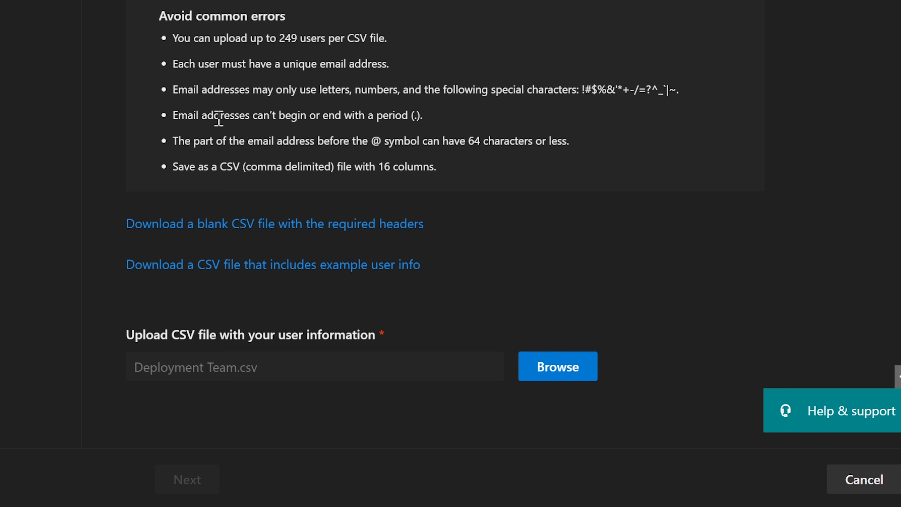
{"action": "left_click_drag", "start_coordinate": [178, 115], "coordinate": [458, 125]}
{"action": "left_click", "coordinate": [458, 124]}
{"action": "left_click_drag", "start_coordinate": [167, 142], "coordinate": [570, 146]}
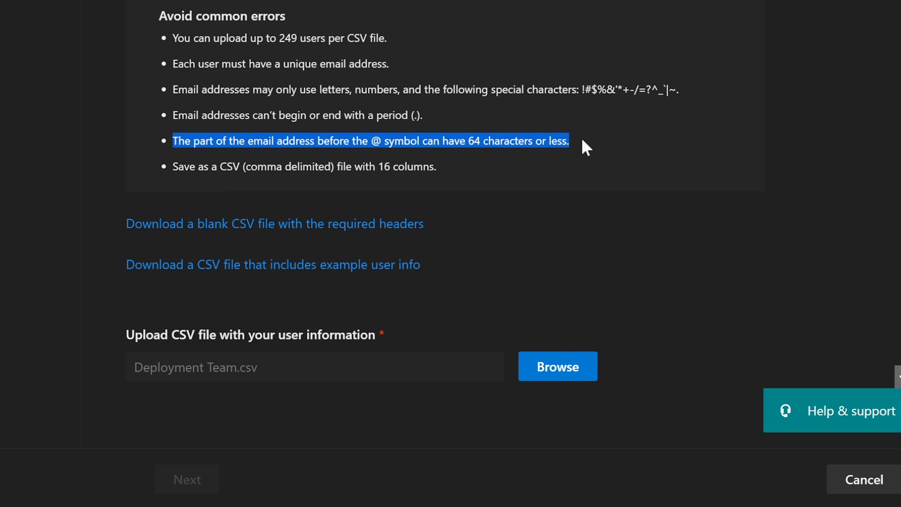
{"action": "left_click", "coordinate": [566, 143]}
{"action": "left_click_drag", "start_coordinate": [443, 164], "coordinate": [170, 162]}
{"action": "left_click", "coordinate": [246, 171]}
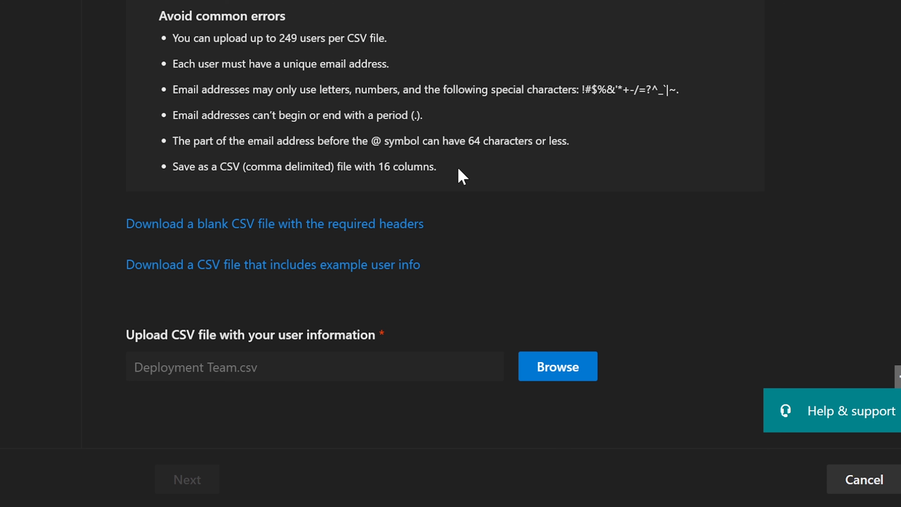
{"action": "left_click_drag", "start_coordinate": [458, 168], "coordinate": [339, 168]}
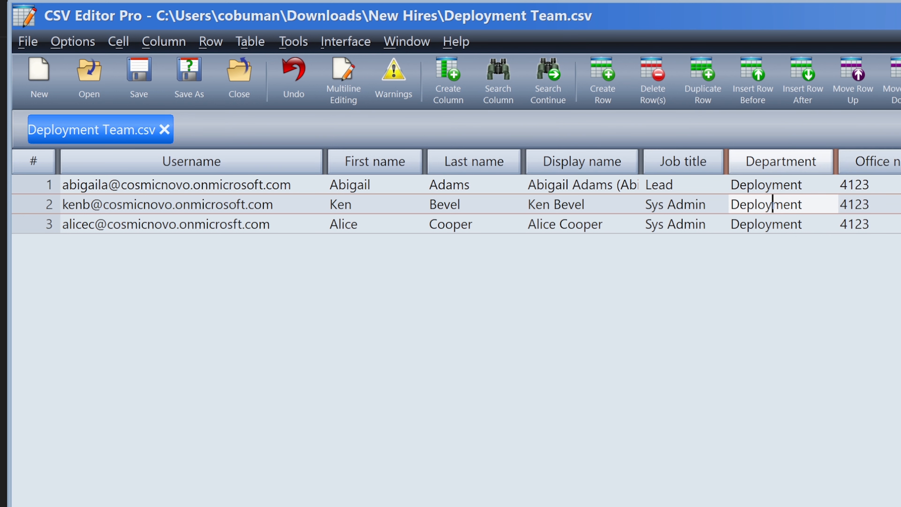
{"action": "scroll", "coordinate": [595, 170], "scroll_direction": "right", "scroll_amount": 10}
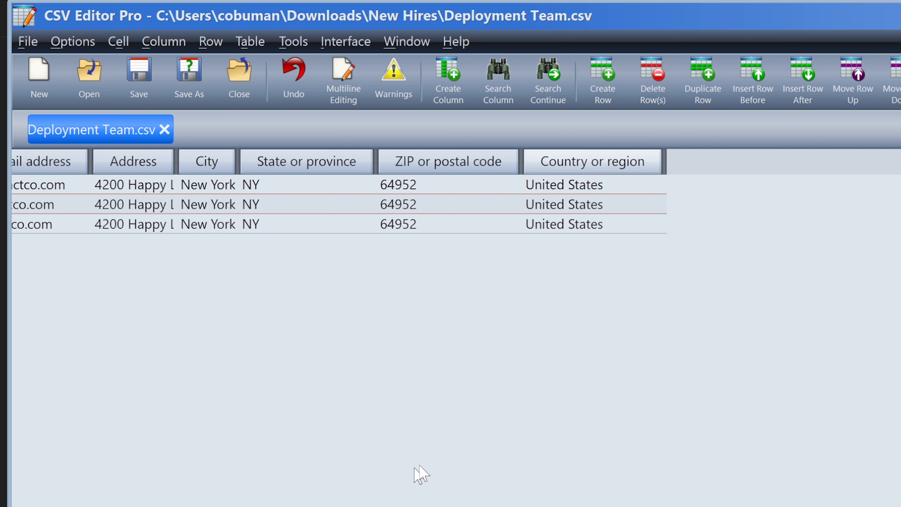
{"action": "double_click", "coordinate": [629, 192]}
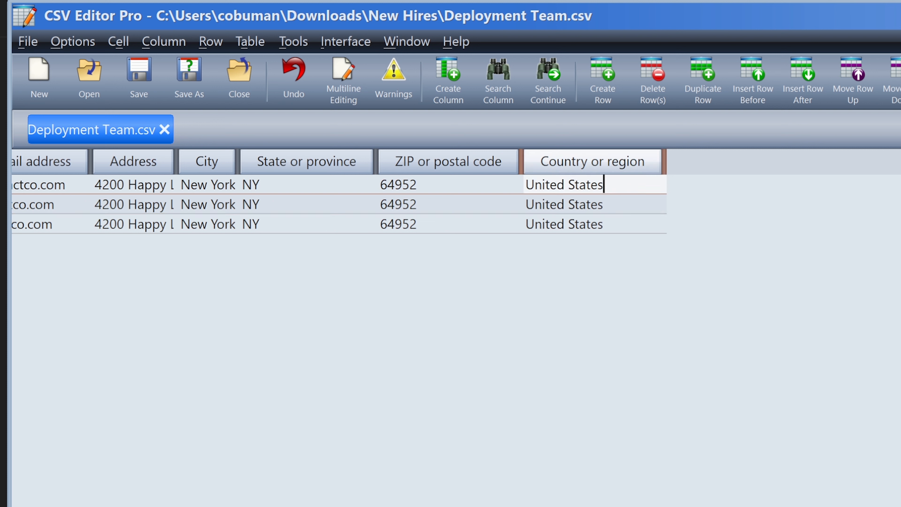
{"action": "scroll", "coordinate": [355, 192], "scroll_direction": "left", "scroll_amount": 5}
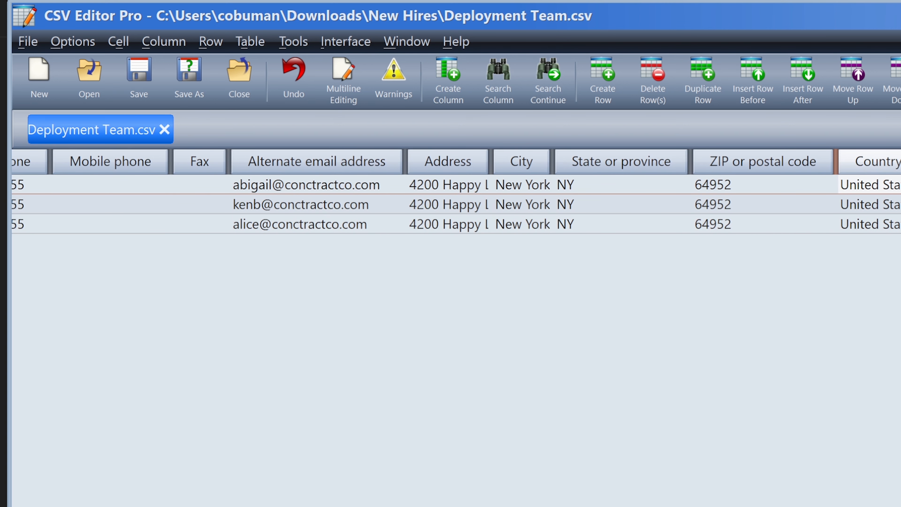
{"action": "scroll", "coordinate": [456, 191], "scroll_direction": "left", "scroll_amount": 5}
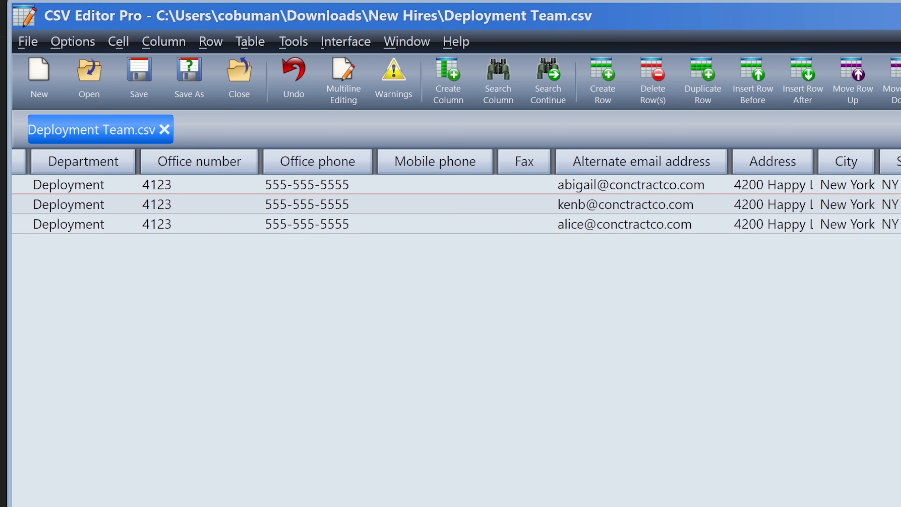
{"action": "scroll", "coordinate": [457, 191], "scroll_direction": "left", "scroll_amount": 5}
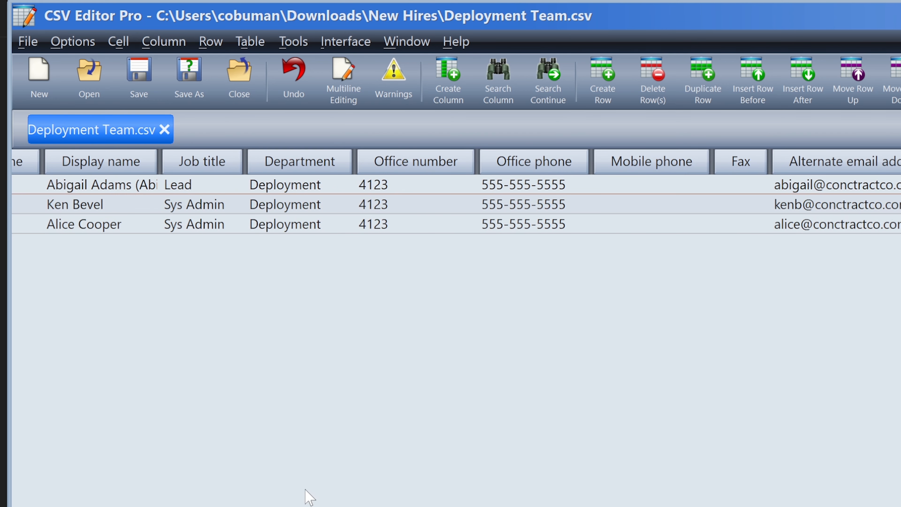
{"action": "left_click", "coordinate": [678, 200]}
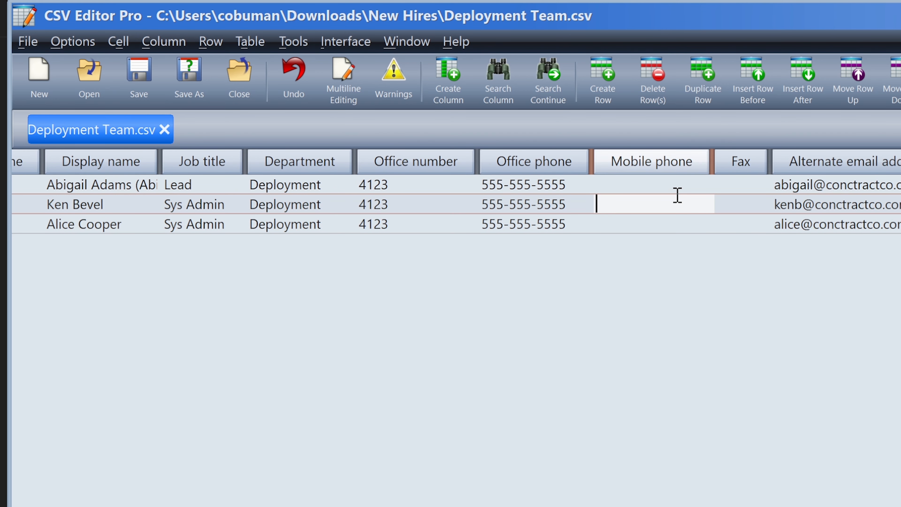
{"action": "left_click", "coordinate": [678, 180]}
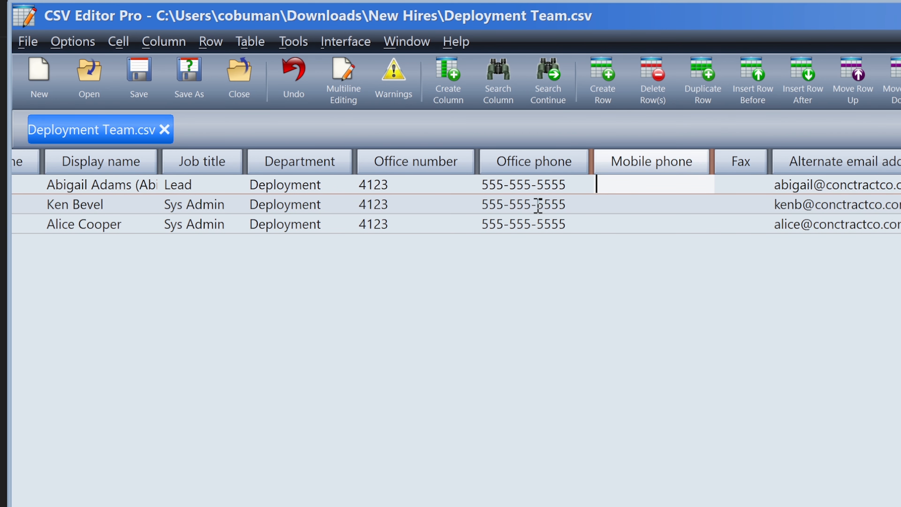
{"action": "left_click", "coordinate": [407, 186]}
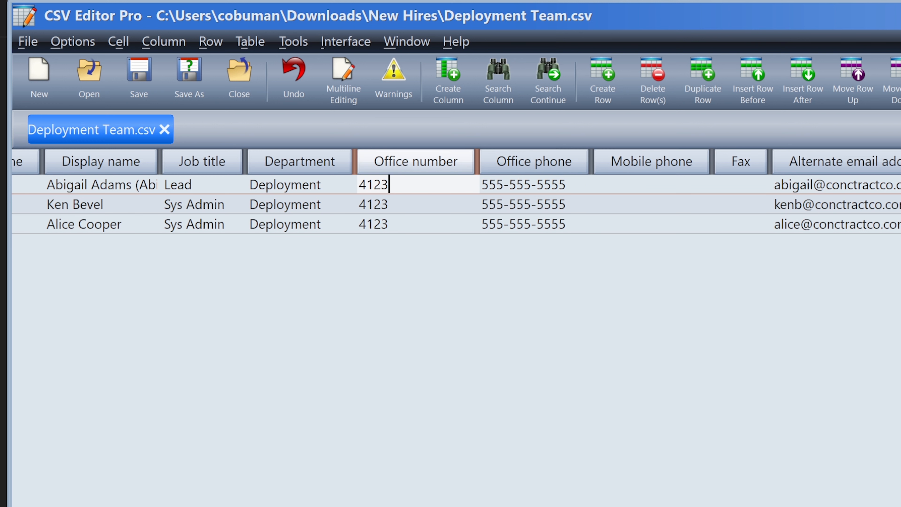
{"action": "left_click", "coordinate": [328, 185]}
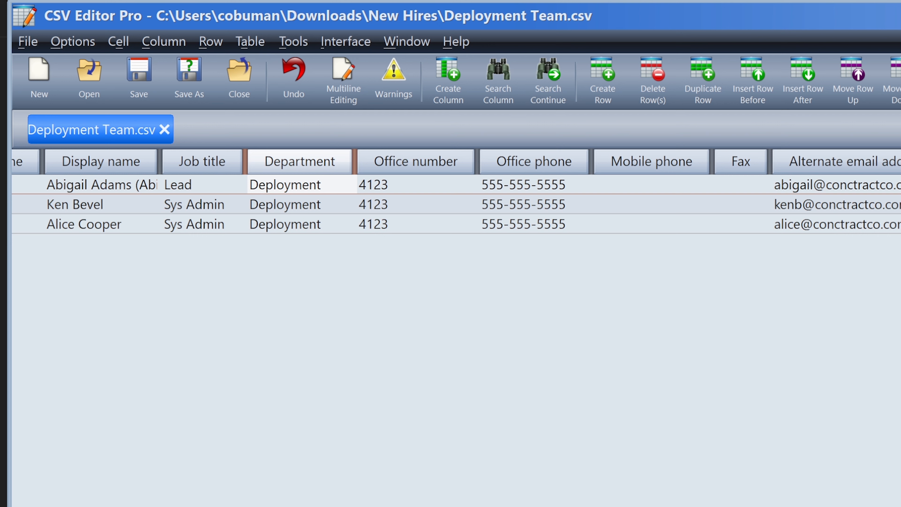
{"action": "left_click_drag", "start_coordinate": [450, 506], "coordinate": [167, 506]}
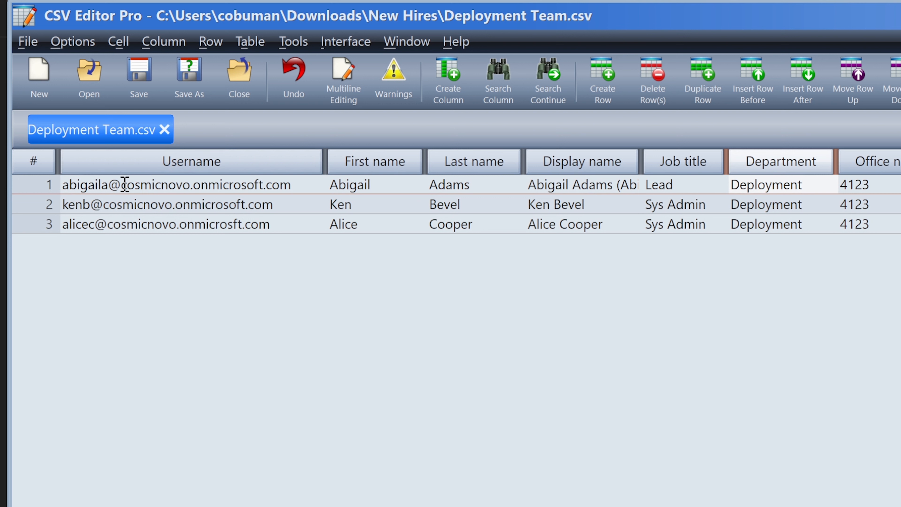
Insert the missing 'o' in row 3's onmicrosft domain and save Deployment Team.csv.
{"action": "left_click_drag", "start_coordinate": [122, 184], "coordinate": [294, 185]}
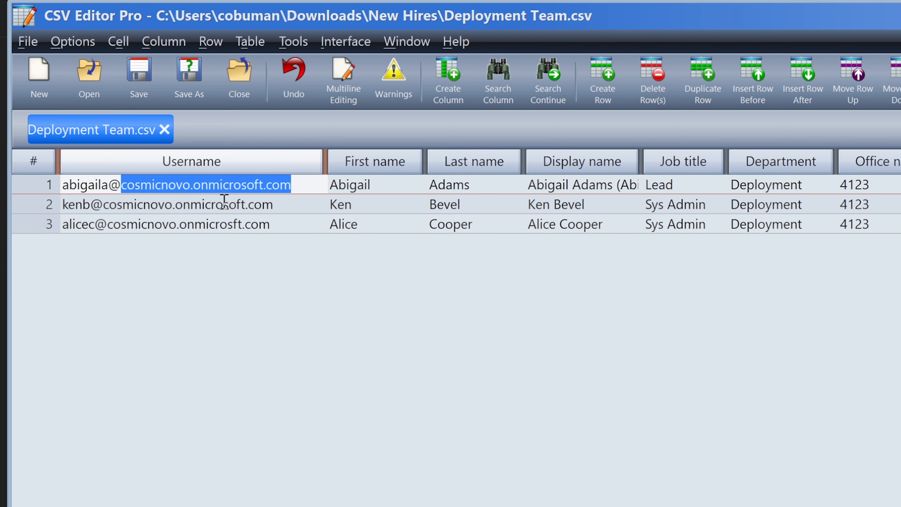
{"action": "left_click_drag", "start_coordinate": [106, 204], "coordinate": [276, 204]}
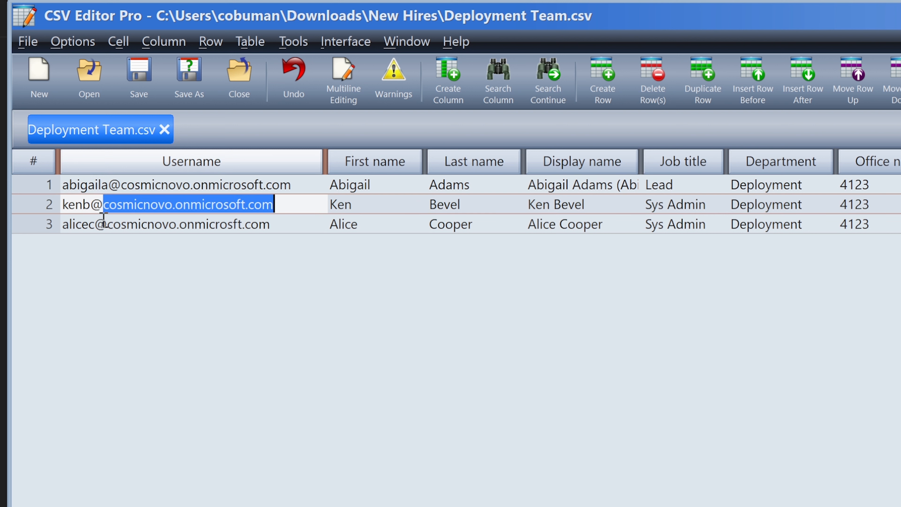
{"action": "left_click_drag", "start_coordinate": [107, 224], "coordinate": [280, 224]}
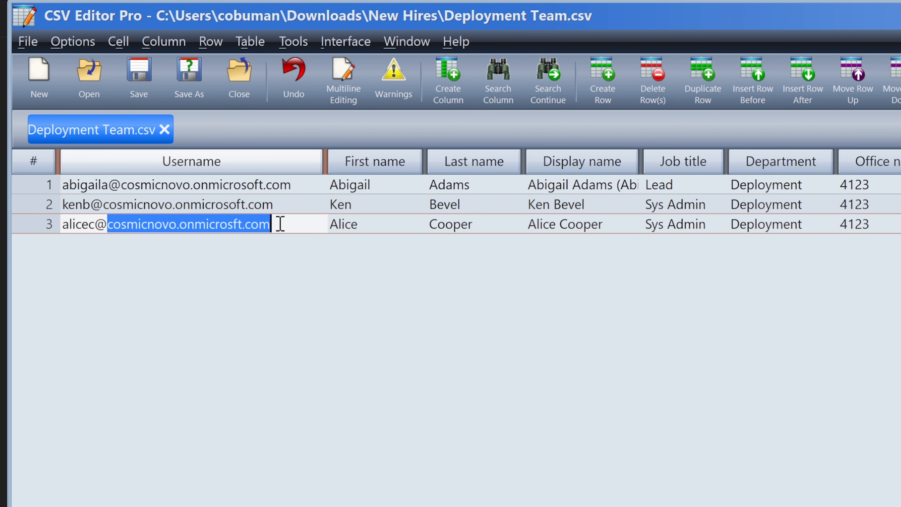
{"action": "left_click", "coordinate": [238, 224]}
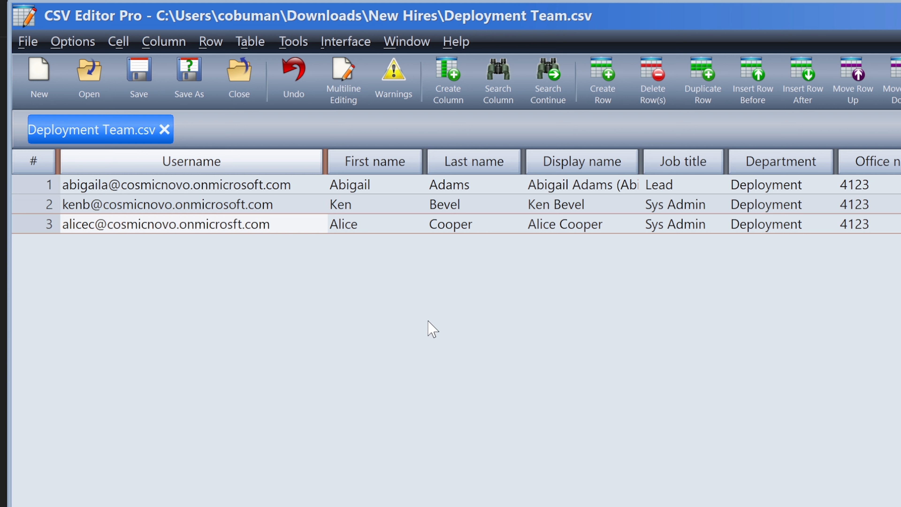
{"action": "type", "text": "o"}
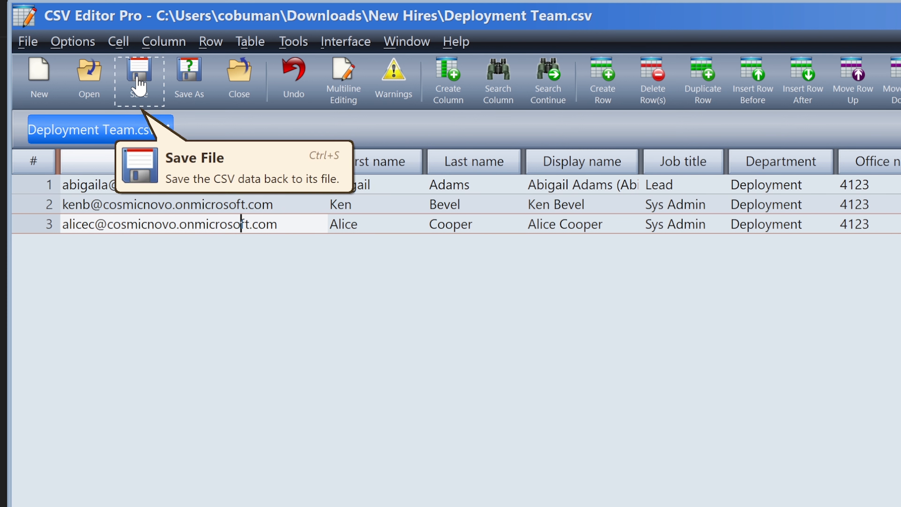
{"action": "left_click", "coordinate": [139, 84]}
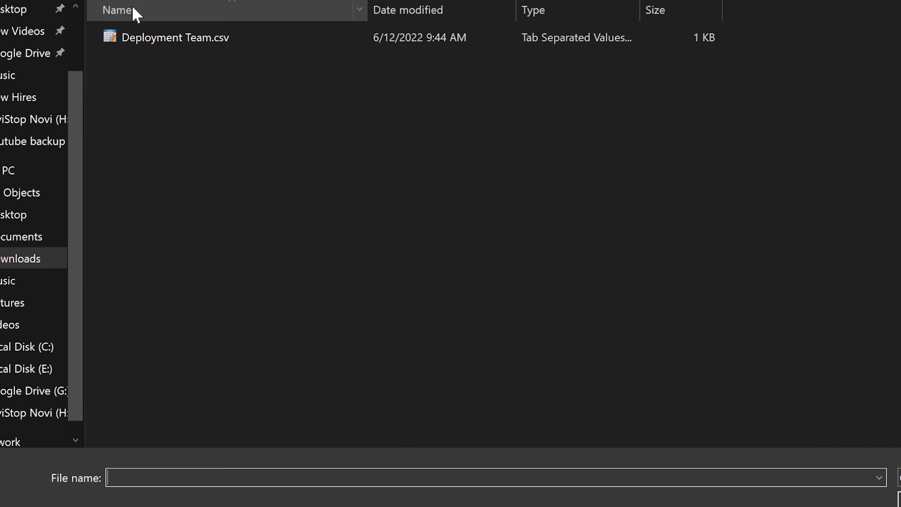
Upload the corrected Deployment Team.csv and continue to the location and licenses step.
{"action": "left_click", "coordinate": [156, 9]}
{"action": "left_click", "coordinate": [890, 475]}
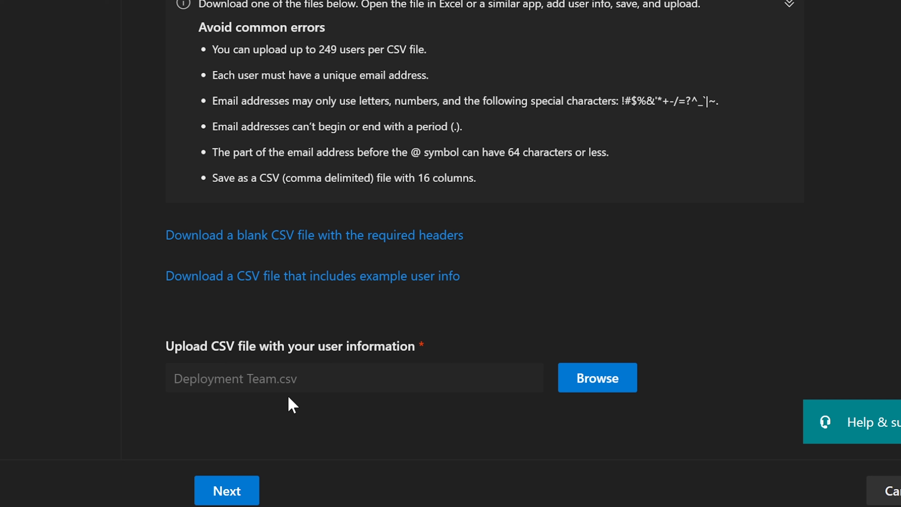
{"action": "left_click", "coordinate": [635, 506]}
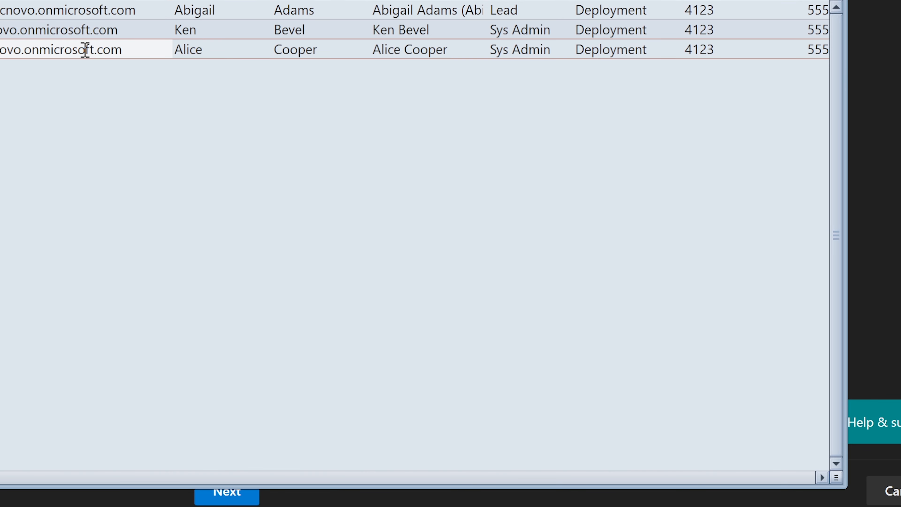
{"action": "left_click", "coordinate": [756, 1]}
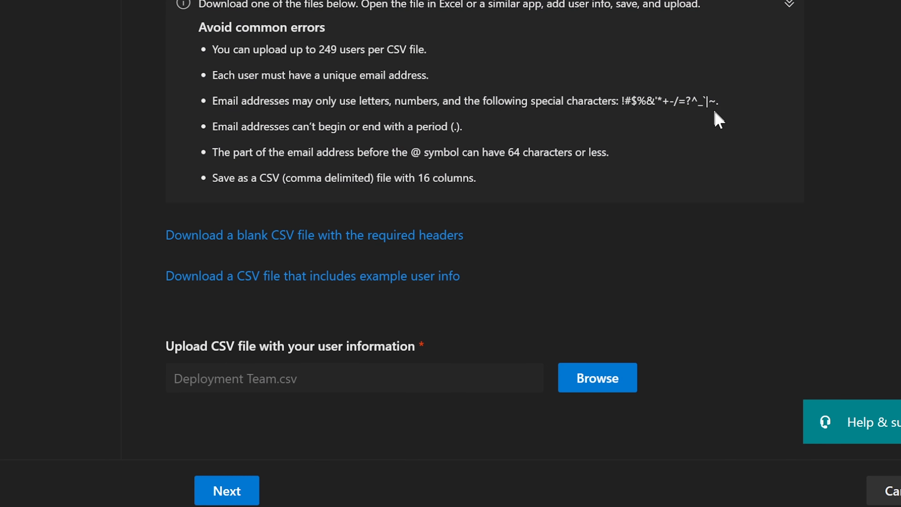
{"action": "scroll", "coordinate": [717, 117], "scroll_direction": "up", "scroll_amount": 3}
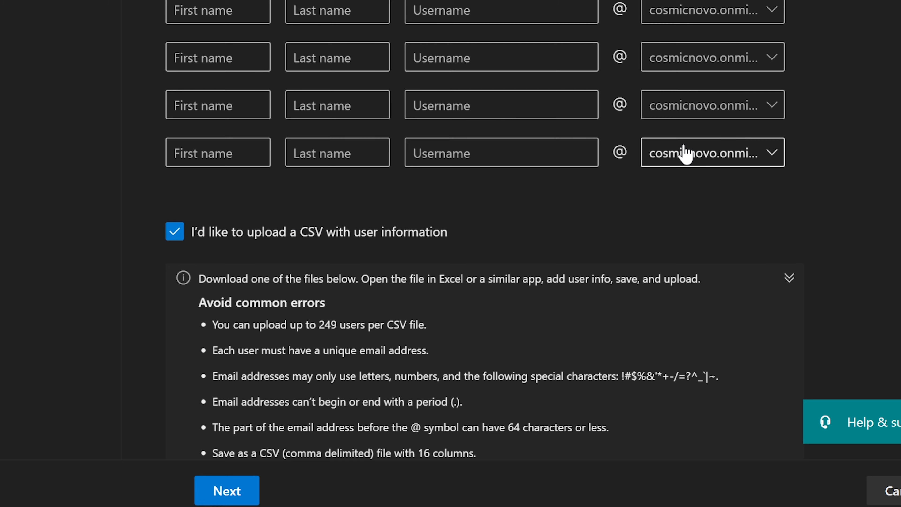
{"action": "scroll", "coordinate": [685, 151], "scroll_direction": "down", "scroll_amount": 5}
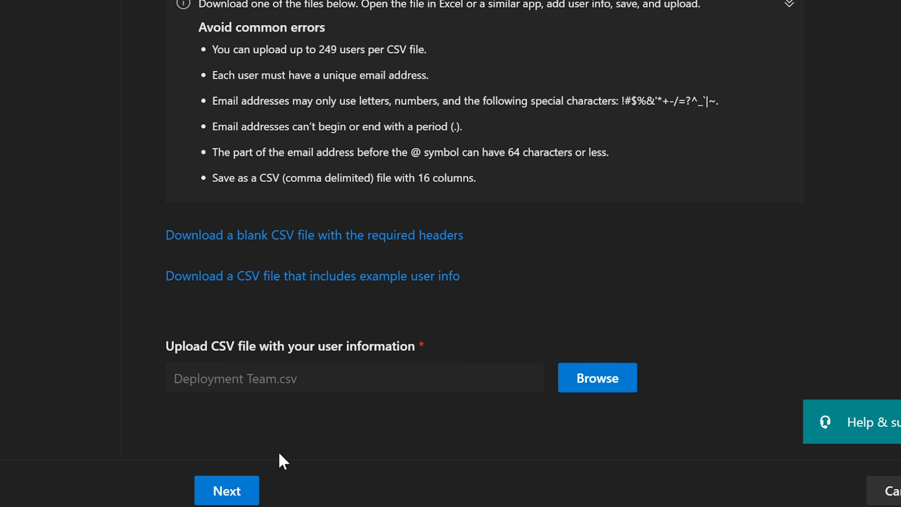
{"action": "left_click", "coordinate": [233, 495]}
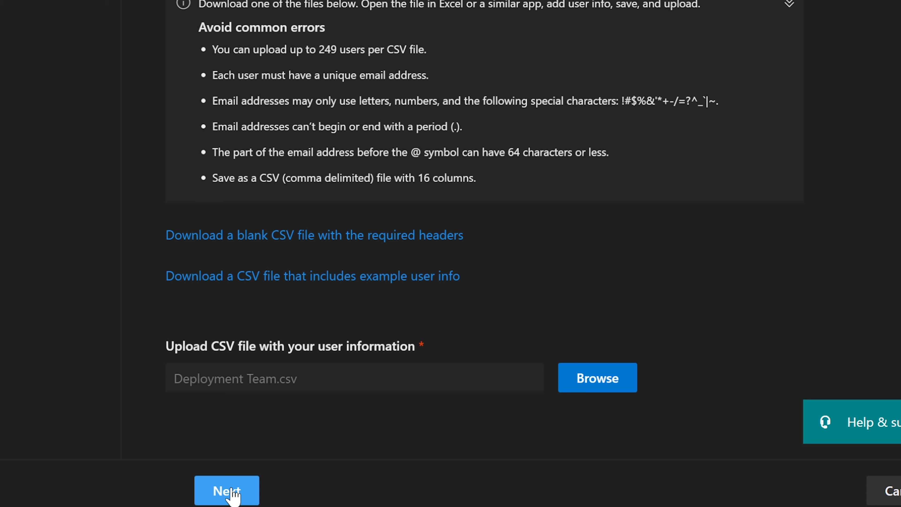
{"action": "left_click", "coordinate": [372, 317]}
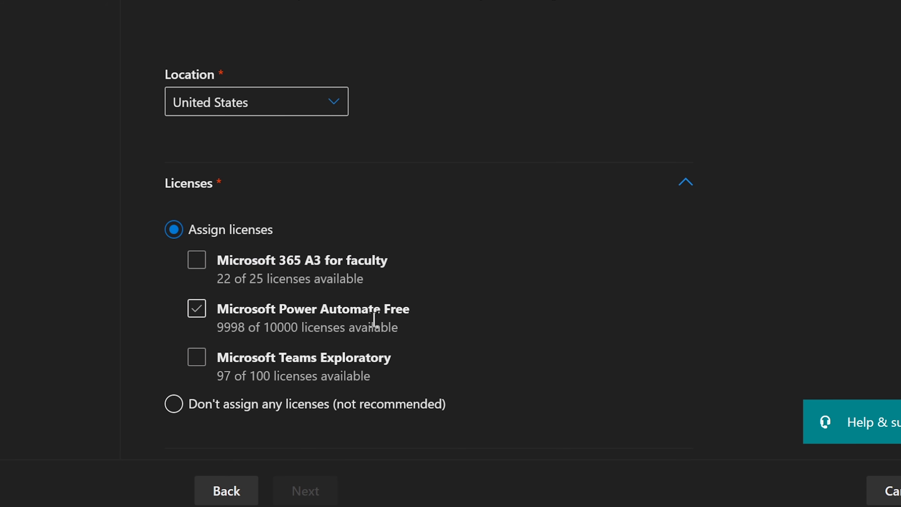
Review the 3-users note, then tick the Microsoft 365 A3 for faculty license.
{"action": "left_click", "coordinate": [346, 323]}
{"action": "left_click_drag", "start_coordinate": [174, 18], "coordinate": [323, 19]}
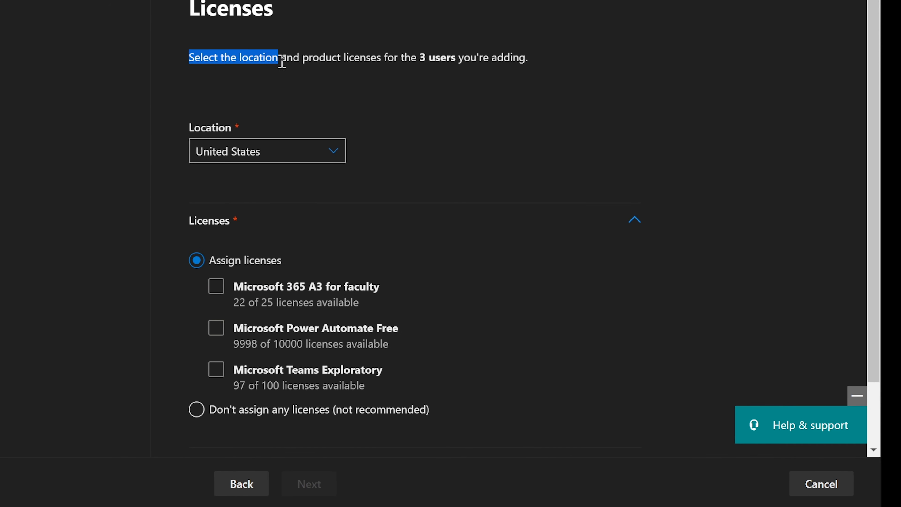
{"action": "left_click_drag", "start_coordinate": [325, 59], "coordinate": [530, 58]}
{"action": "left_click", "coordinate": [539, 51]}
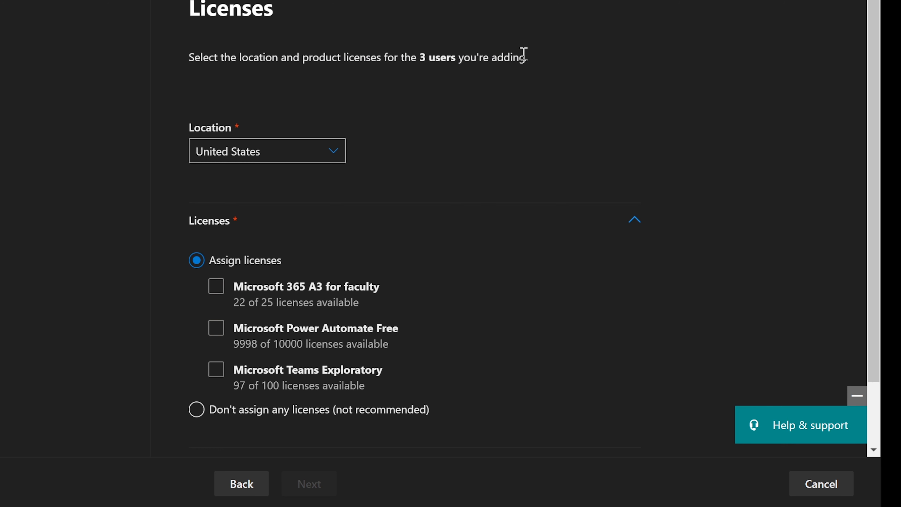
{"action": "left_click_drag", "start_coordinate": [524, 54], "coordinate": [416, 56]}
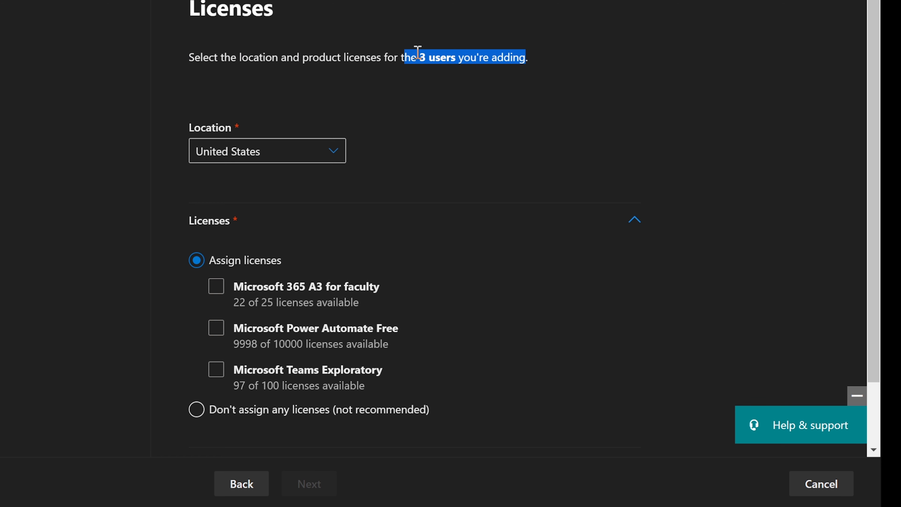
{"action": "left_click", "coordinate": [416, 57]}
{"action": "scroll", "coordinate": [456, 139], "scroll_direction": "down", "scroll_amount": 2}
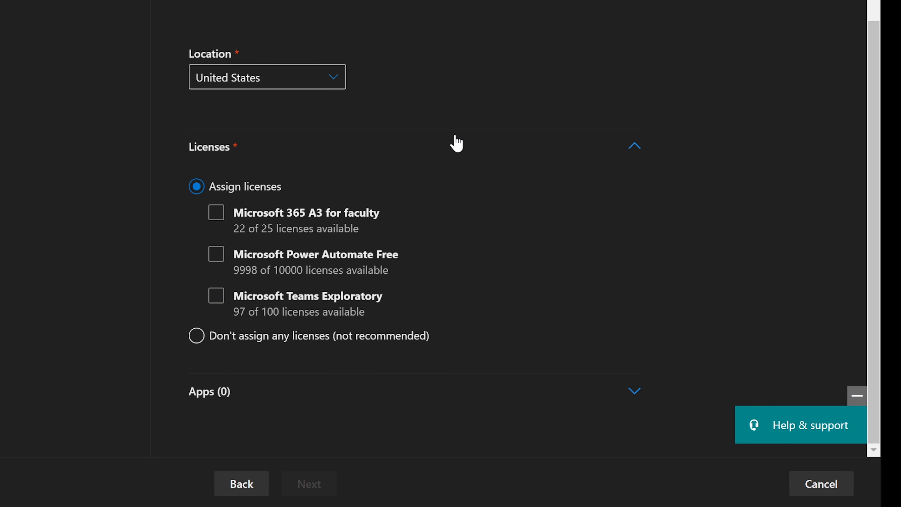
{"action": "left_click", "coordinate": [216, 212]}
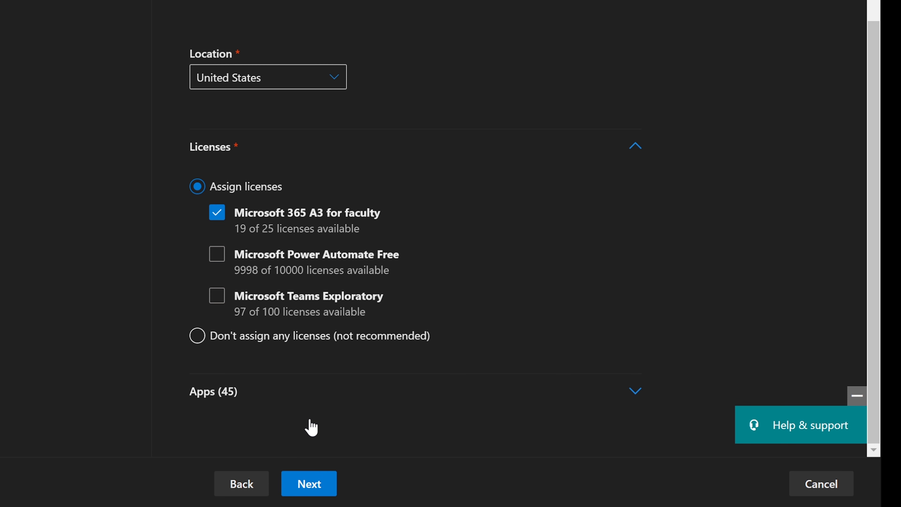
Expand the apps list, filter to Microsoft 365 A3 for faculty and untick all apps.
{"action": "left_click", "coordinate": [226, 394]}
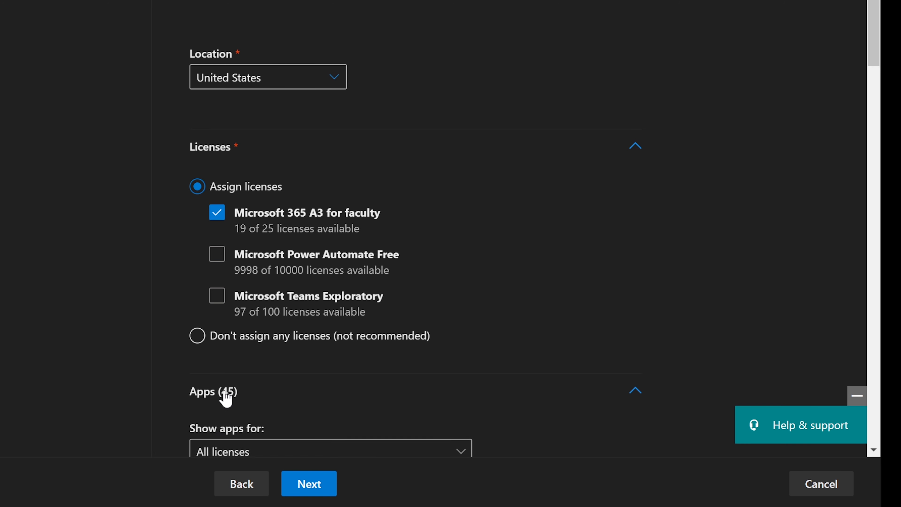
{"action": "scroll", "coordinate": [226, 397], "scroll_direction": "down", "scroll_amount": 5}
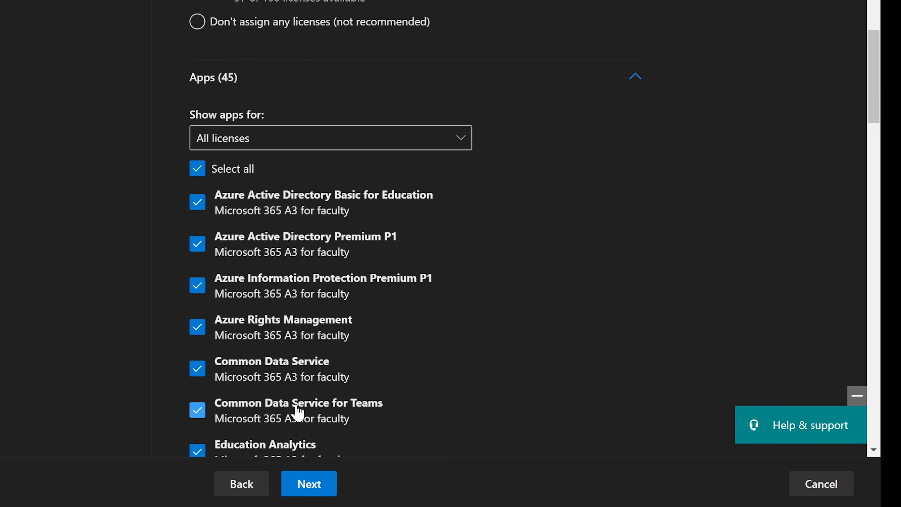
{"action": "scroll", "coordinate": [388, 330], "scroll_direction": "down", "scroll_amount": 2}
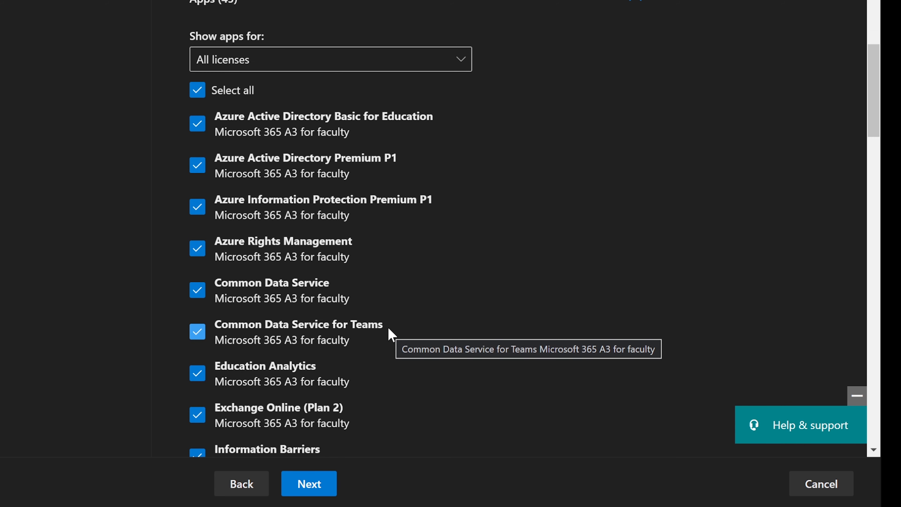
{"action": "left_click", "coordinate": [271, 66]}
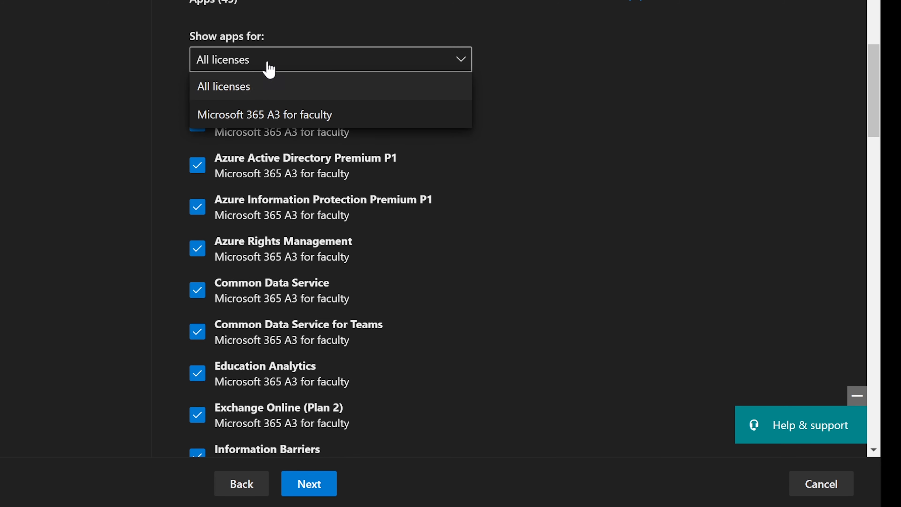
{"action": "left_click", "coordinate": [231, 117]}
{"action": "left_click", "coordinate": [196, 93]}
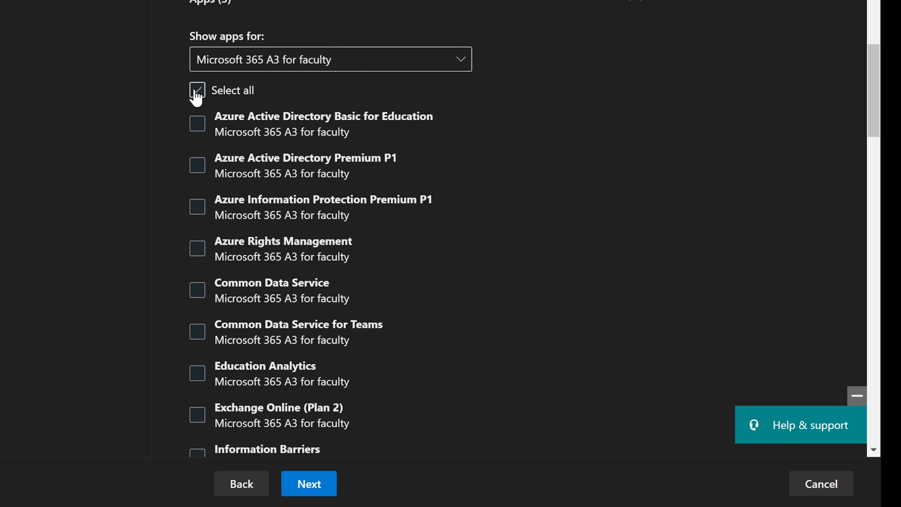
Enable Exchange Online (Plan 2) and Microsoft Teams, leaving Microsoft 365 Apps for Enterprise off.
{"action": "scroll", "coordinate": [196, 92], "scroll_direction": "down", "scroll_amount": 2}
{"action": "scroll", "coordinate": [196, 94], "scroll_direction": "down", "scroll_amount": 2}
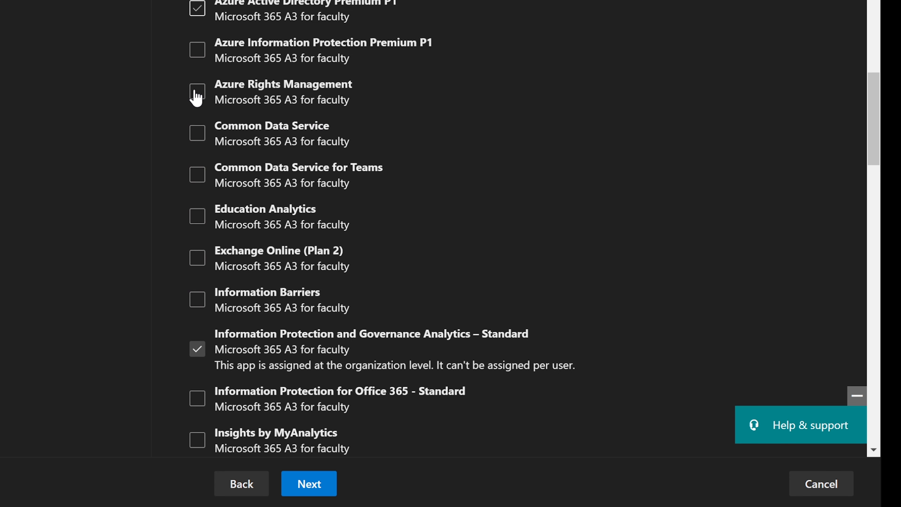
{"action": "scroll", "coordinate": [197, 96], "scroll_direction": "down", "scroll_amount": 2}
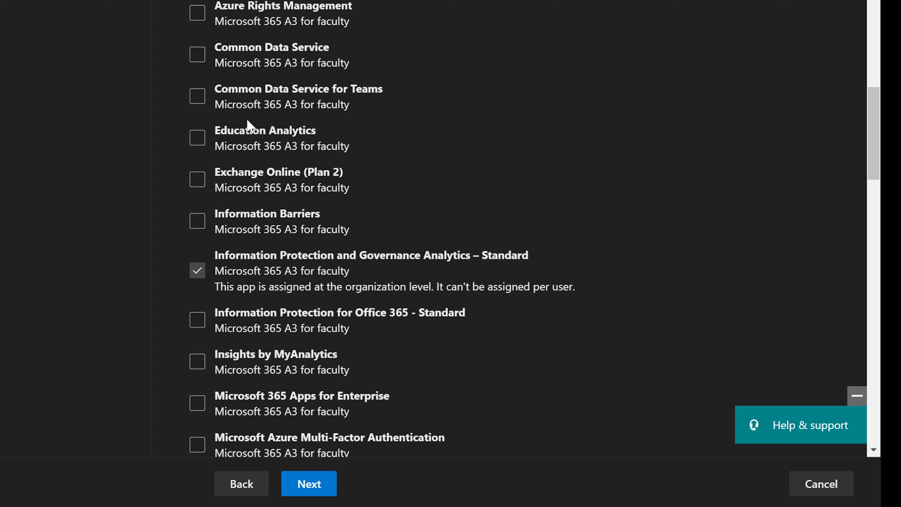
{"action": "scroll", "coordinate": [247, 120], "scroll_direction": "down", "scroll_amount": 4}
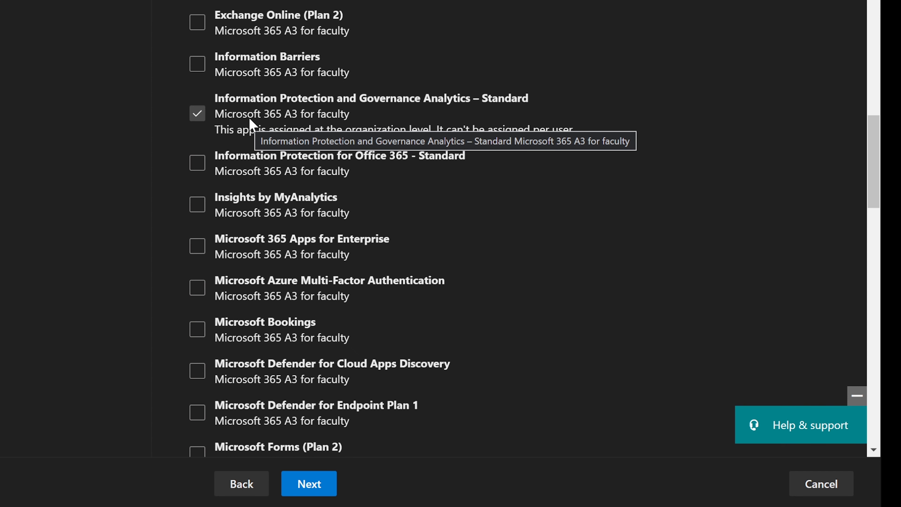
{"action": "left_click", "coordinate": [503, 257]}
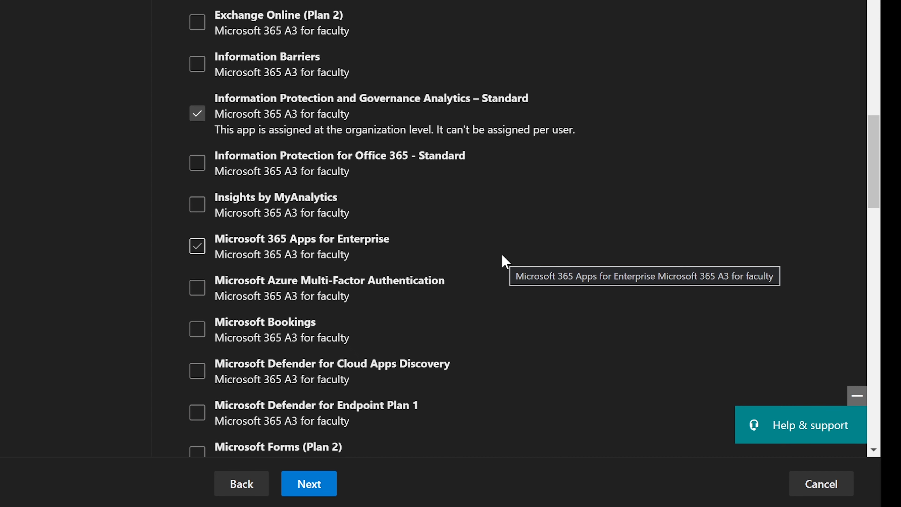
{"action": "left_click", "coordinate": [330, 243]}
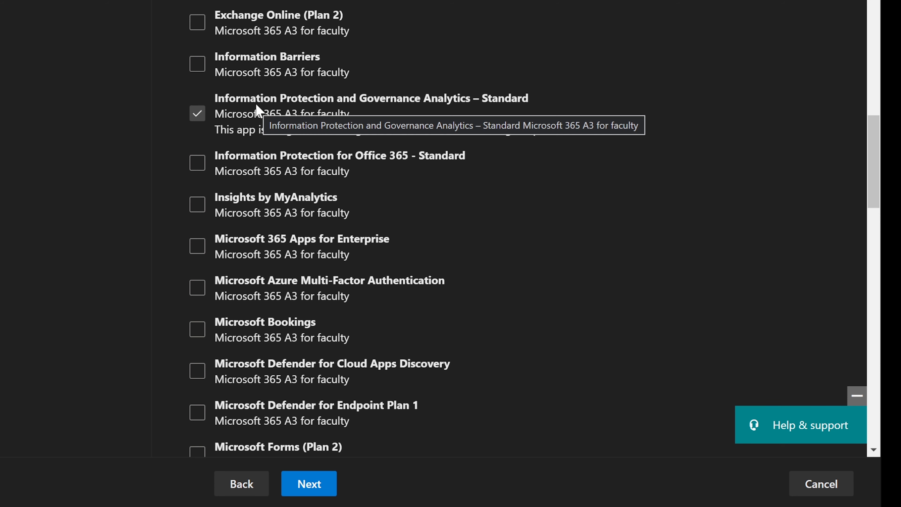
{"action": "scroll", "coordinate": [247, 97], "scroll_direction": "up", "scroll_amount": 2}
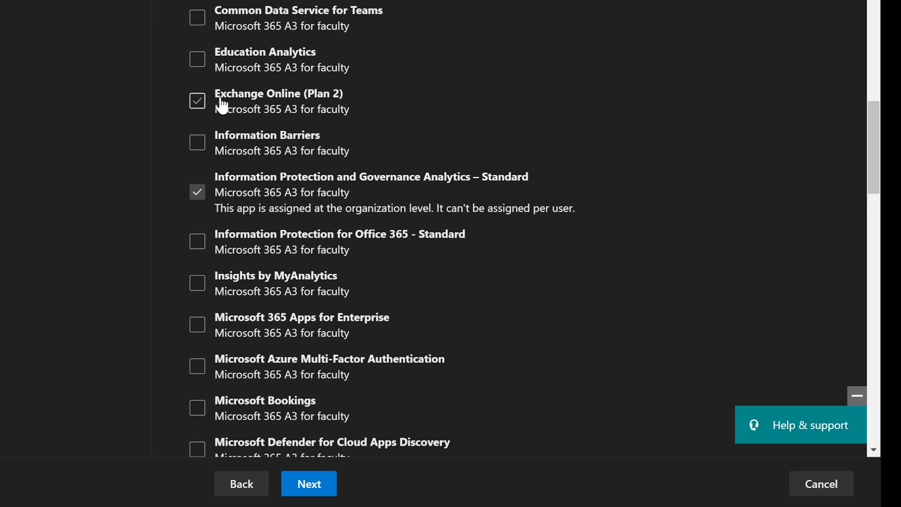
{"action": "left_click", "coordinate": [197, 103]}
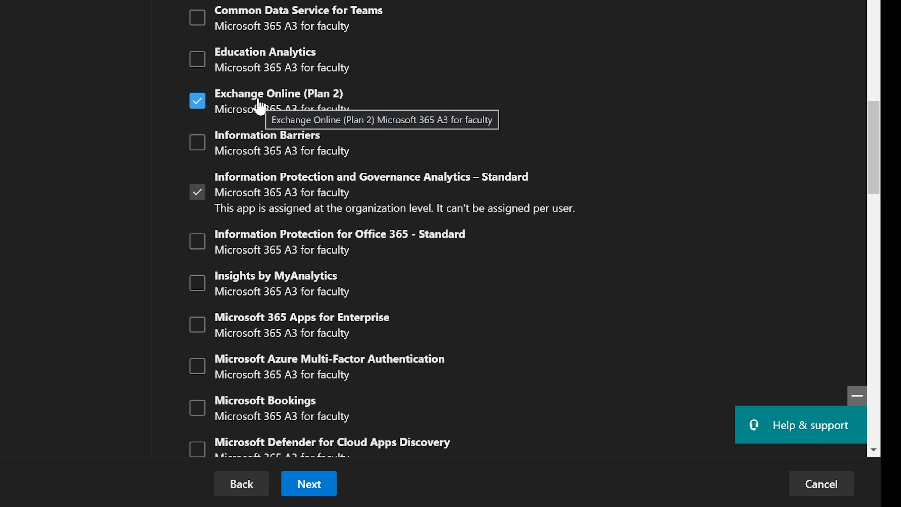
{"action": "scroll", "coordinate": [260, 107], "scroll_direction": "down", "scroll_amount": 5}
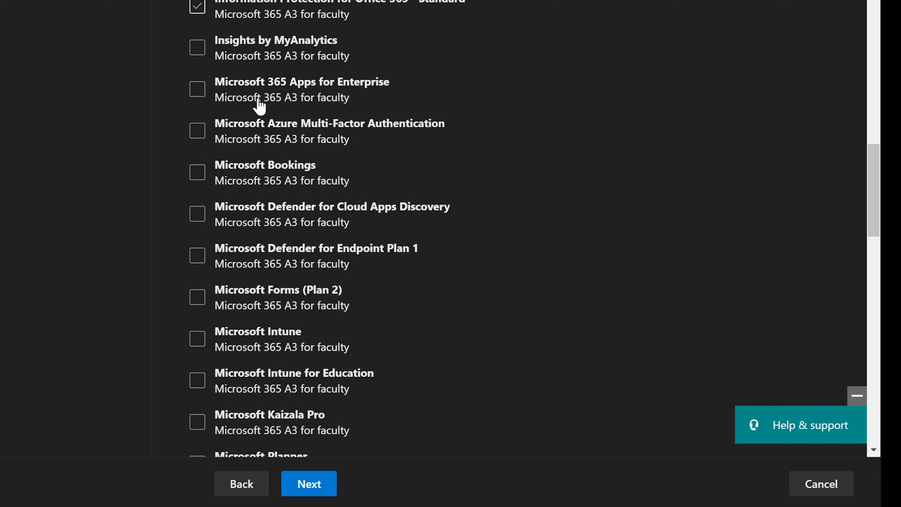
{"action": "scroll", "coordinate": [260, 106], "scroll_direction": "down", "scroll_amount": 2}
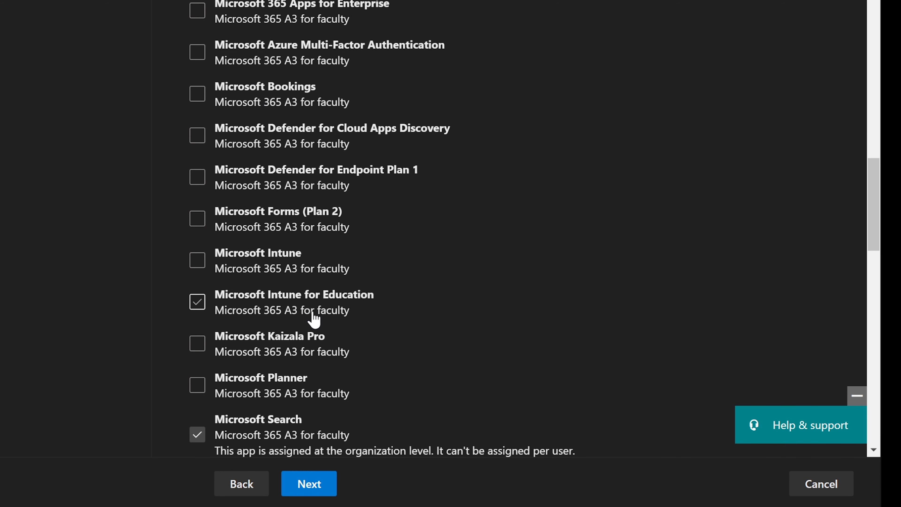
{"action": "scroll", "coordinate": [314, 320], "scroll_direction": "down", "scroll_amount": 2}
{"action": "scroll", "coordinate": [313, 320], "scroll_direction": "down", "scroll_amount": 2}
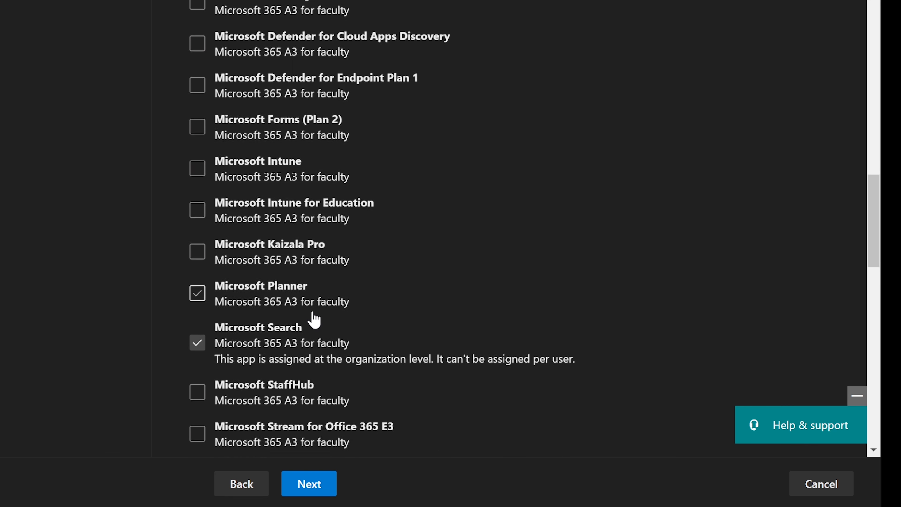
{"action": "scroll", "coordinate": [313, 317], "scroll_direction": "down", "scroll_amount": 2}
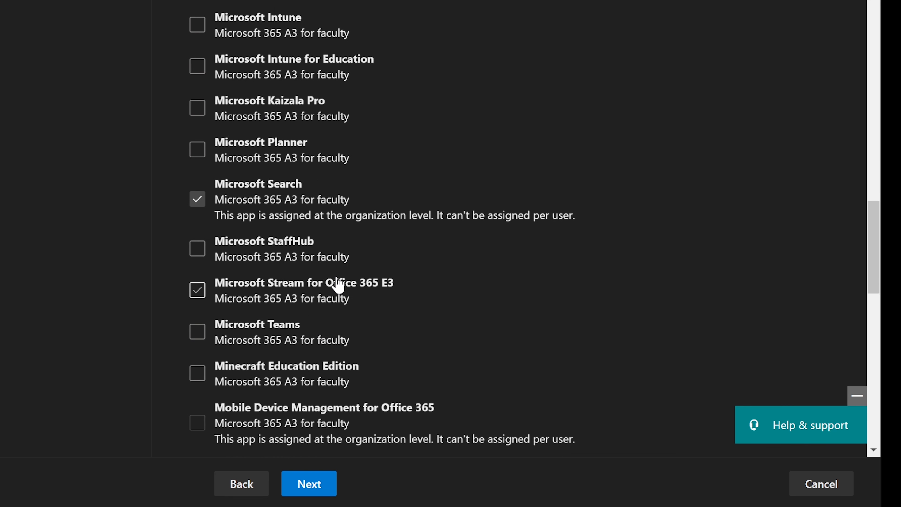
{"action": "scroll", "coordinate": [338, 287], "scroll_direction": "down", "scroll_amount": 2}
{"action": "left_click", "coordinate": [198, 253]}
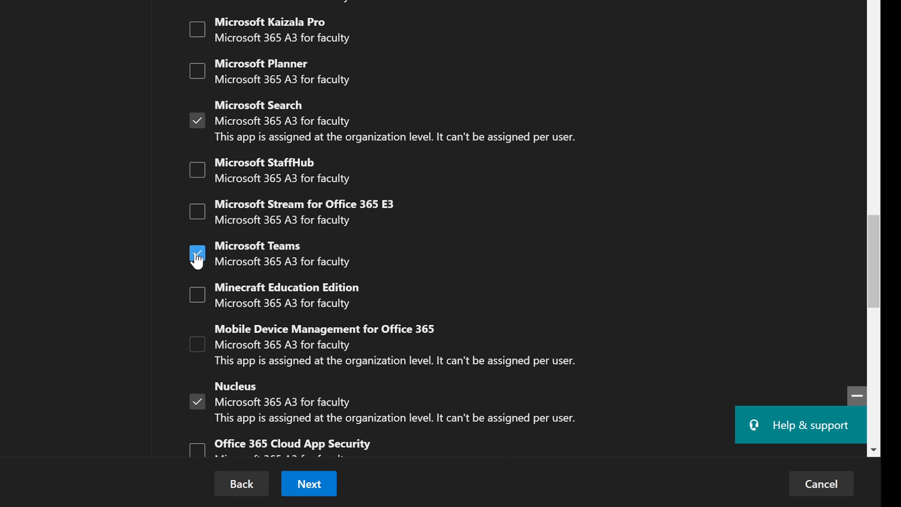
Look over the remaining app selections and proceed to the review page.
{"action": "scroll", "coordinate": [381, 276], "scroll_direction": "down", "scroll_amount": 4}
{"action": "scroll", "coordinate": [381, 277], "scroll_direction": "down", "scroll_amount": 4}
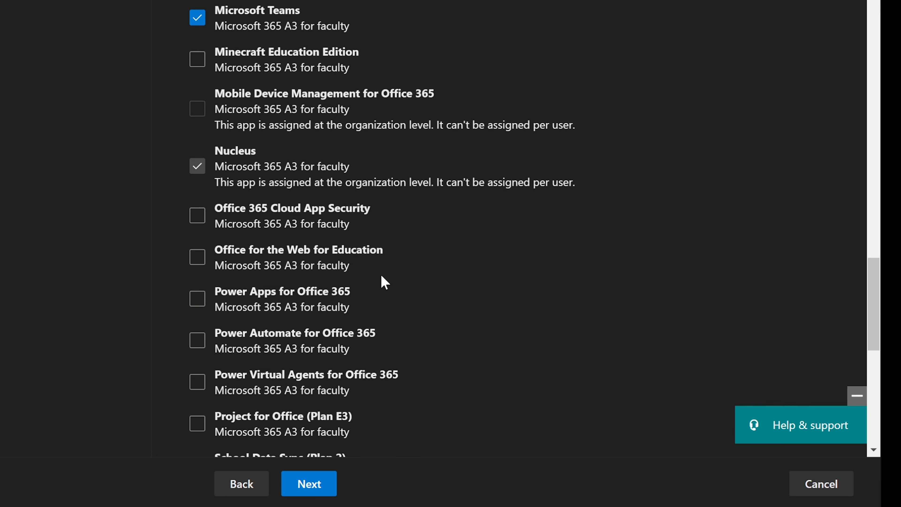
{"action": "scroll", "coordinate": [382, 276], "scroll_direction": "down", "scroll_amount": 8}
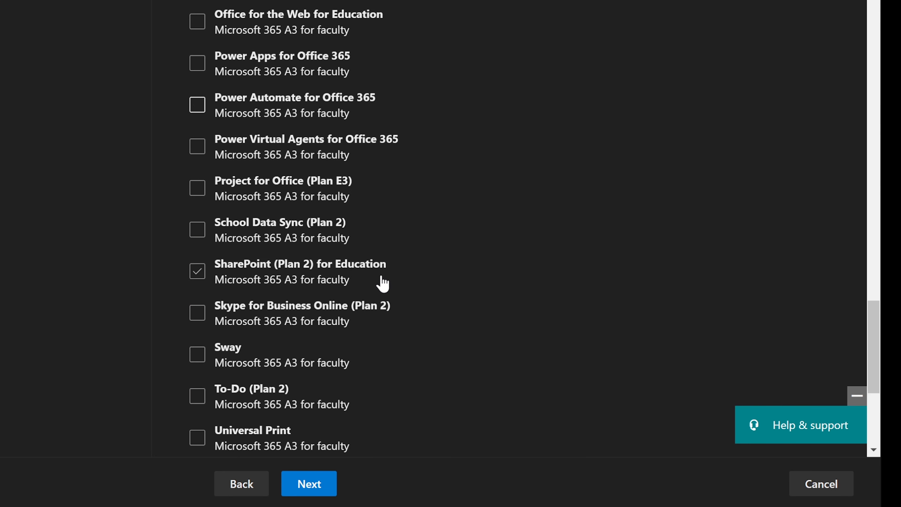
{"action": "scroll", "coordinate": [381, 276], "scroll_direction": "down", "scroll_amount": 2}
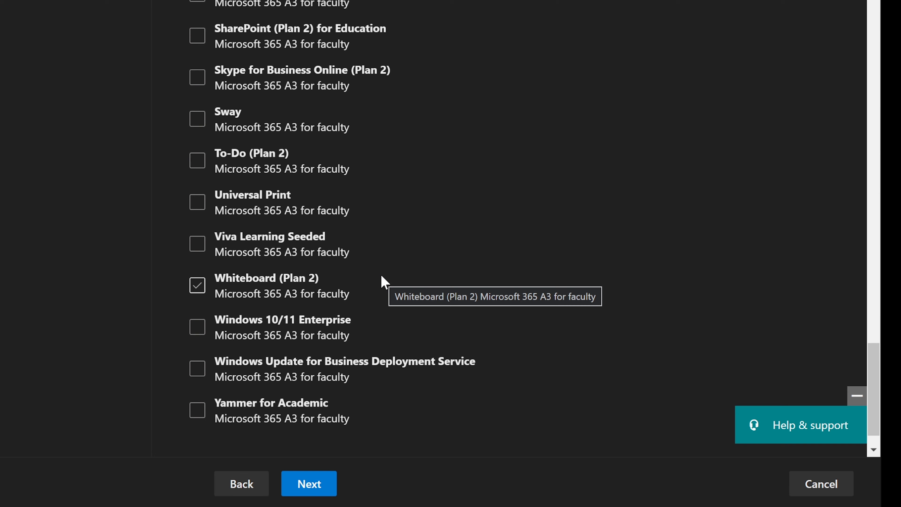
{"action": "scroll", "coordinate": [382, 276], "scroll_direction": "down", "scroll_amount": 1}
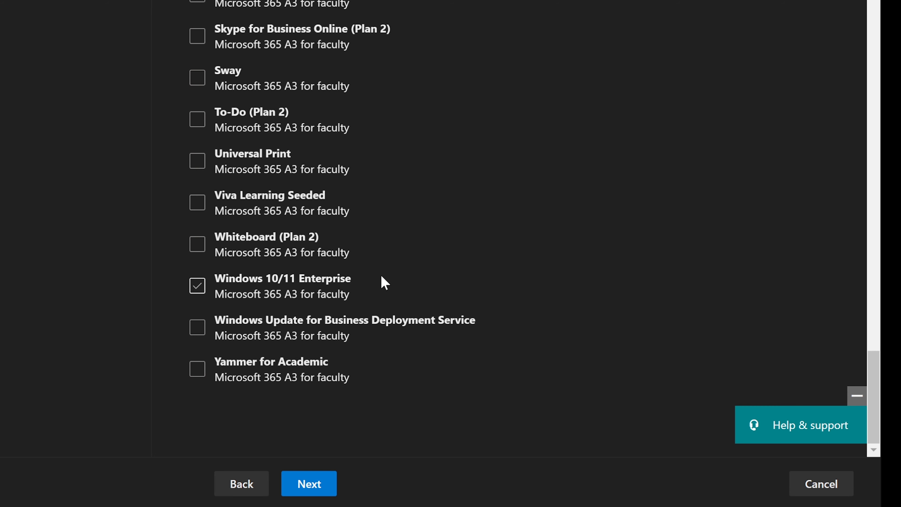
{"action": "scroll", "coordinate": [382, 277], "scroll_direction": "up", "scroll_amount": 20}
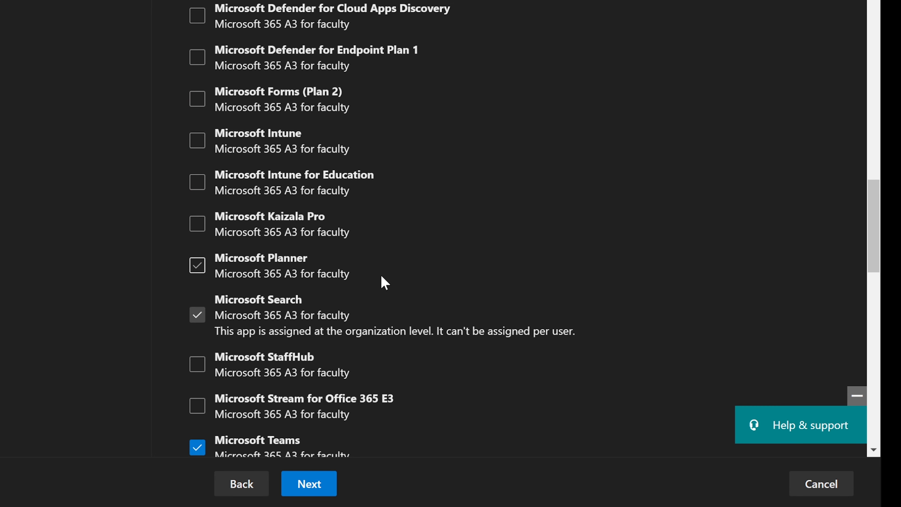
{"action": "scroll", "coordinate": [382, 276], "scroll_direction": "up", "scroll_amount": 2}
{"action": "scroll", "coordinate": [381, 276], "scroll_direction": "up", "scroll_amount": 4}
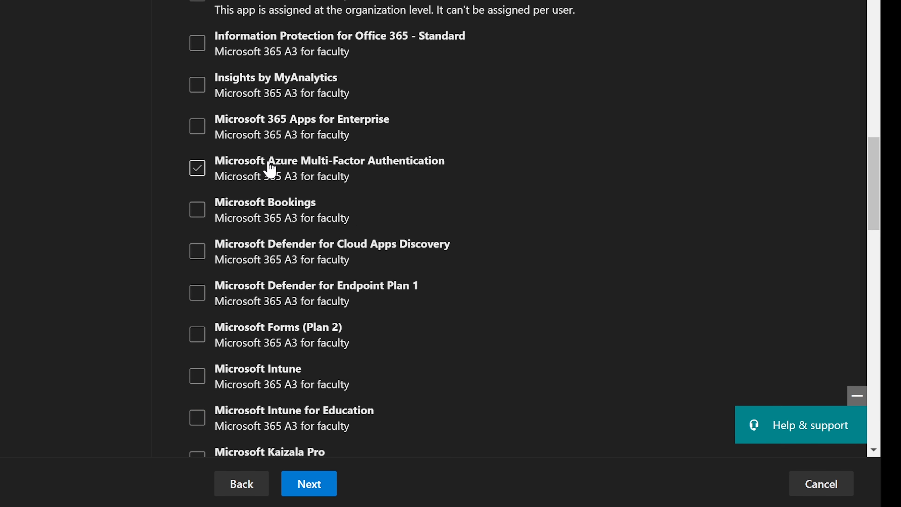
{"action": "scroll", "coordinate": [269, 170], "scroll_direction": "up", "scroll_amount": 4}
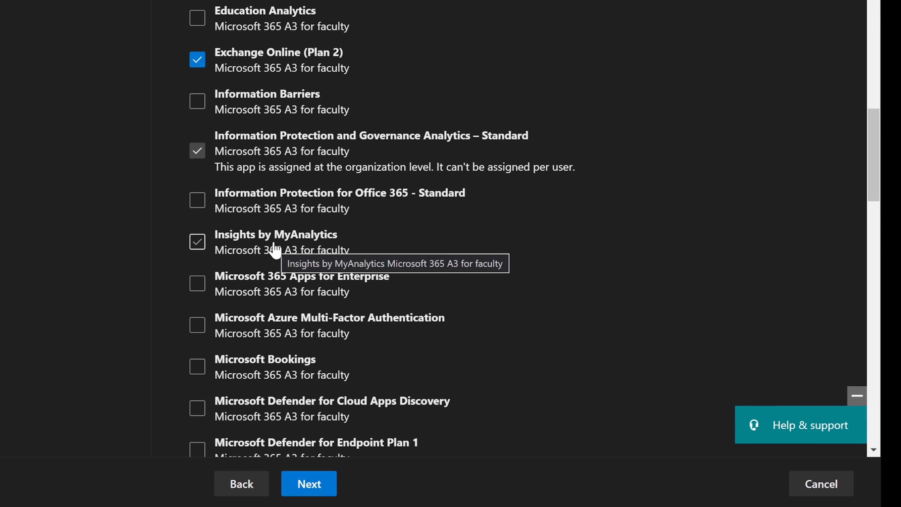
{"action": "scroll", "coordinate": [273, 250], "scroll_direction": "up", "scroll_amount": 2}
{"action": "scroll", "coordinate": [275, 251], "scroll_direction": "up", "scroll_amount": 4}
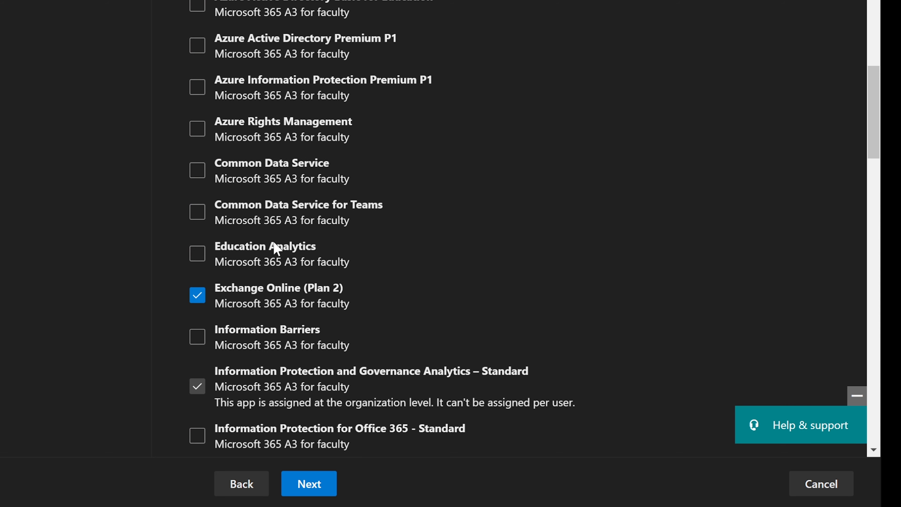
{"action": "scroll", "coordinate": [275, 250], "scroll_direction": "up", "scroll_amount": 4}
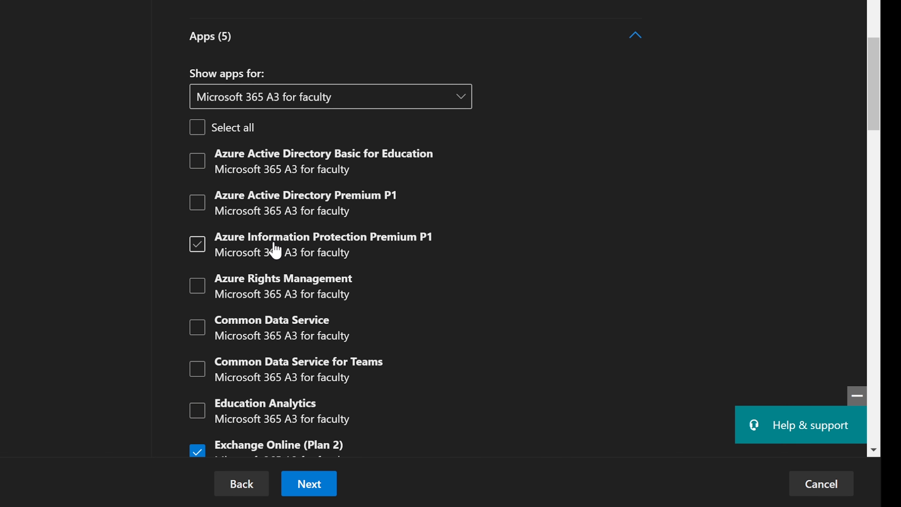
{"action": "scroll", "coordinate": [339, 269], "scroll_direction": "down", "scroll_amount": 20}
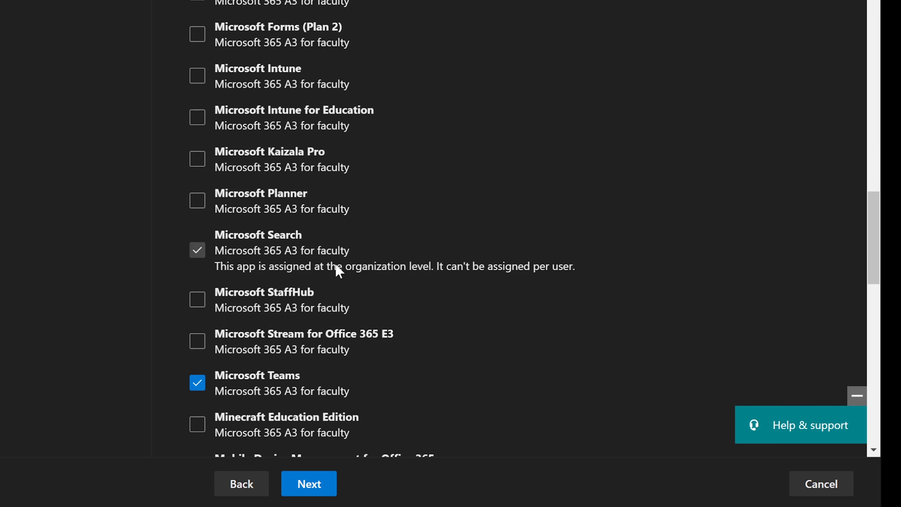
{"action": "scroll", "coordinate": [339, 269], "scroll_direction": "down", "scroll_amount": 4}
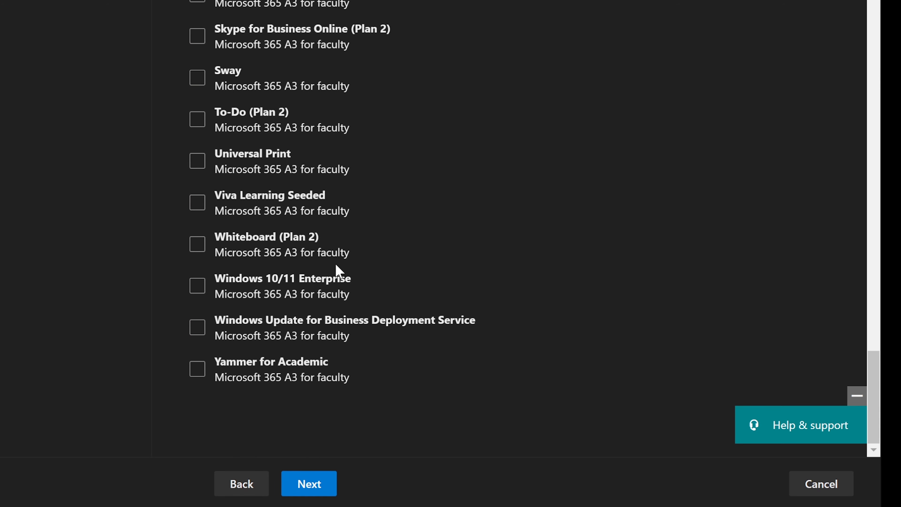
{"action": "left_click", "coordinate": [304, 485]}
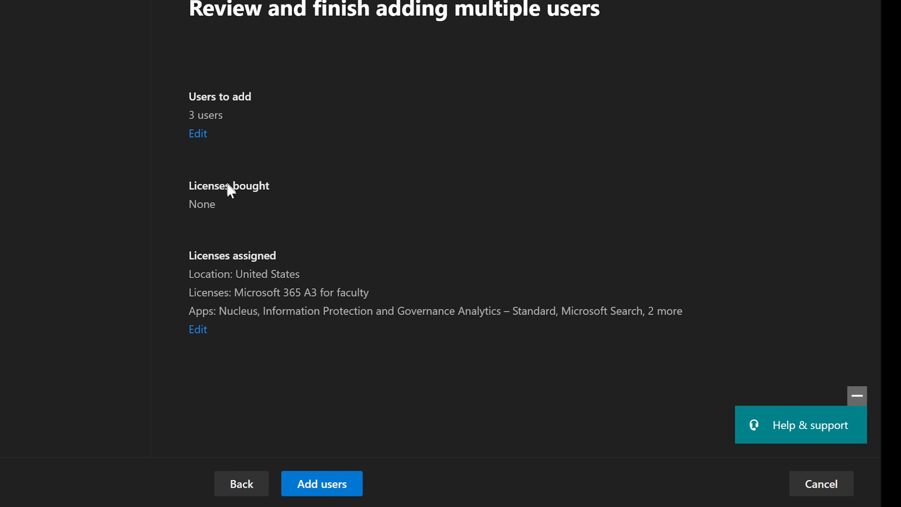
Add the three reviewed users and scroll the 'You added 3 users' confirmation.
{"action": "left_click", "coordinate": [313, 488]}
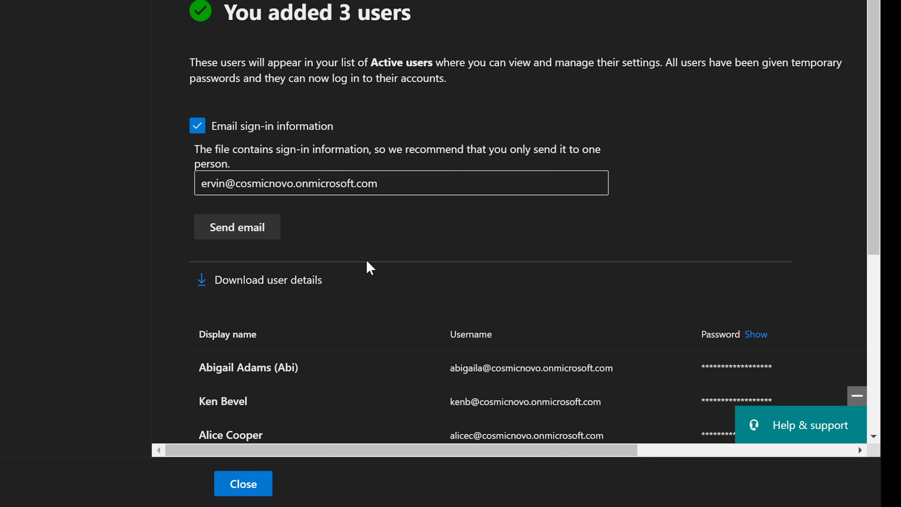
{"action": "scroll", "coordinate": [367, 261], "scroll_direction": "down", "scroll_amount": 4}
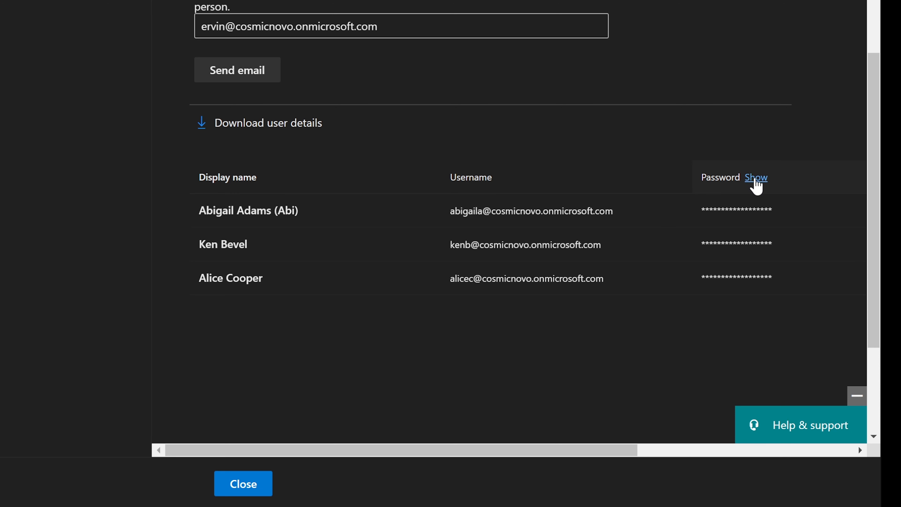
Show the three users' temporary passwords and scroll across to their assigned licenses.
{"action": "left_click", "coordinate": [757, 179]}
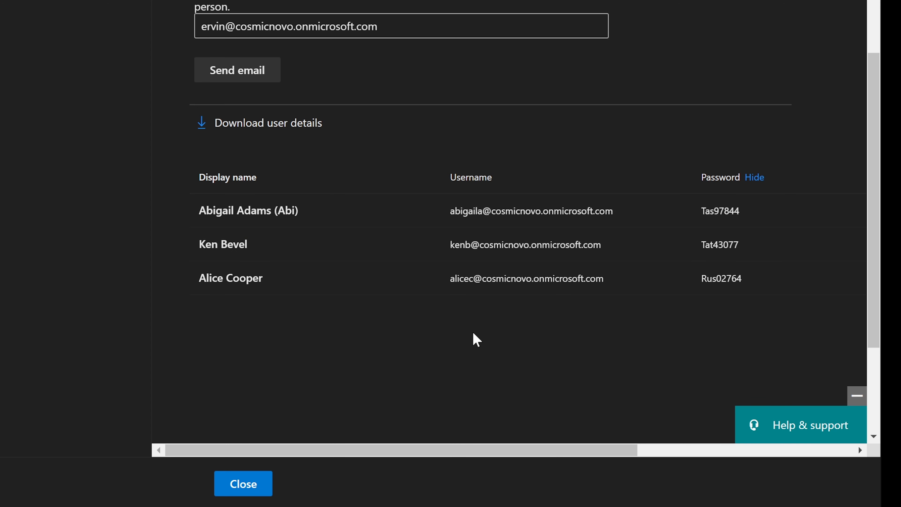
{"action": "left_click_drag", "start_coordinate": [570, 451], "coordinate": [765, 432]}
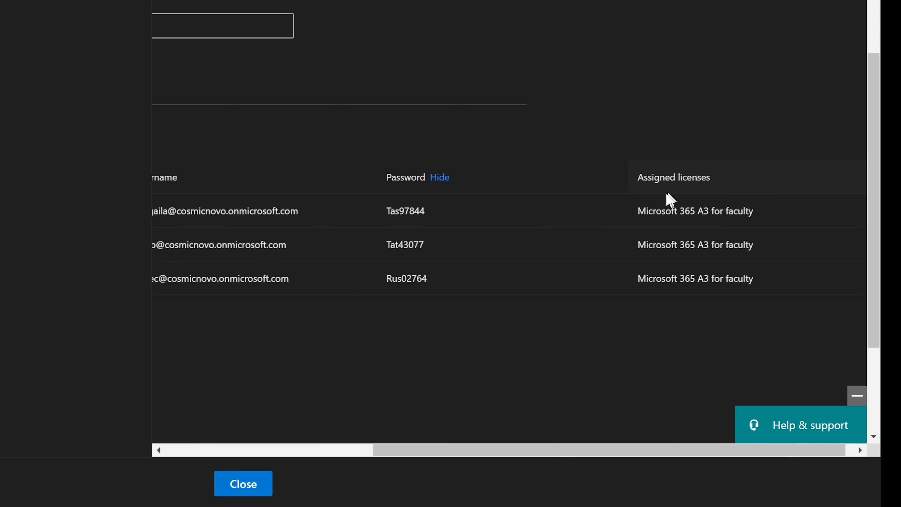
{"action": "left_click_drag", "start_coordinate": [683, 450], "coordinate": [432, 383]}
{"action": "scroll", "coordinate": [433, 383], "scroll_direction": "down", "scroll_amount": 4}
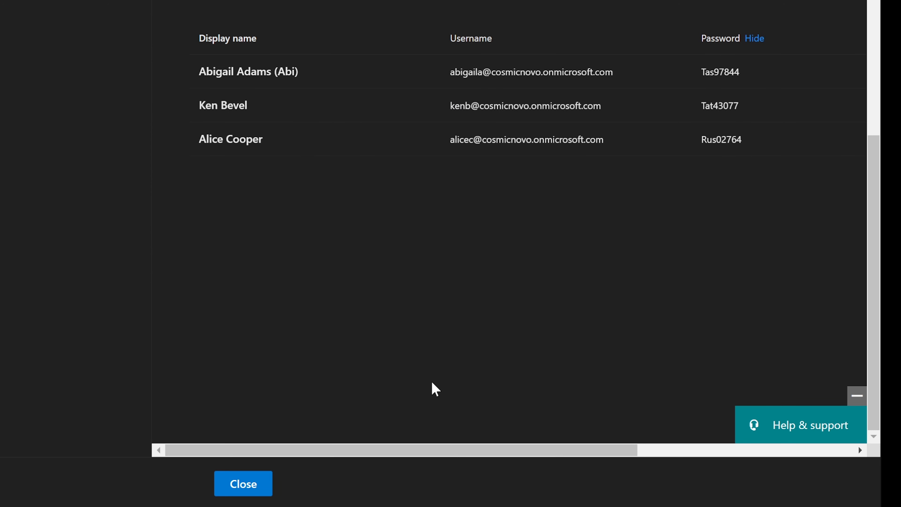
{"action": "scroll", "coordinate": [436, 389], "scroll_direction": "up", "scroll_amount": 8}
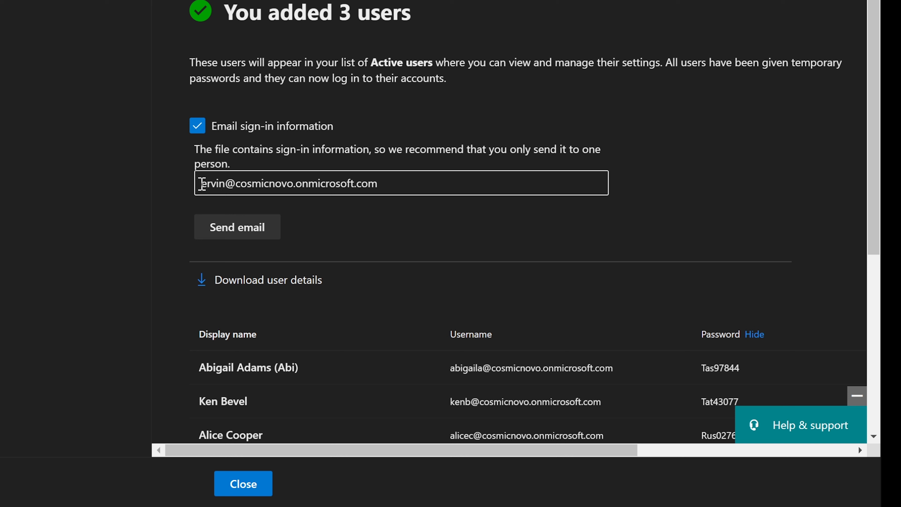
Email the three new users' sign-in details to the administrator's address.
{"action": "left_click_drag", "start_coordinate": [197, 183], "coordinate": [396, 185]}
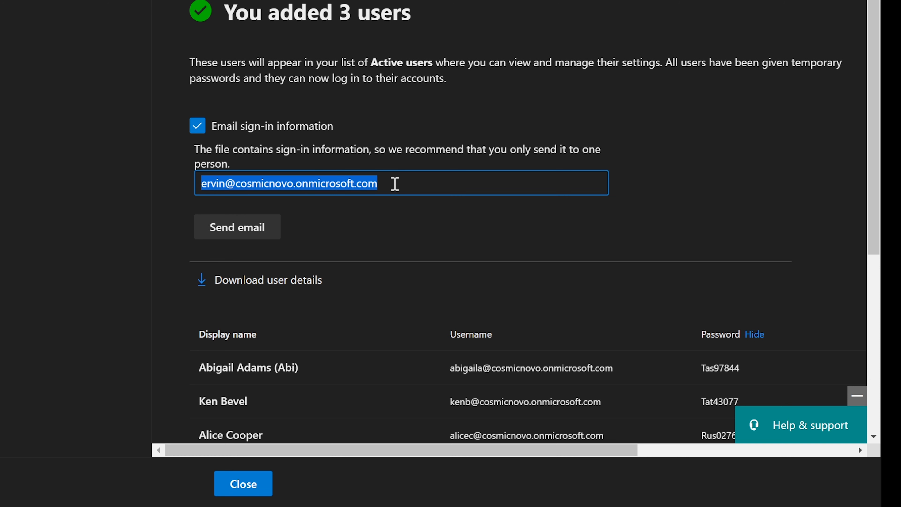
{"action": "left_click", "coordinate": [395, 184]}
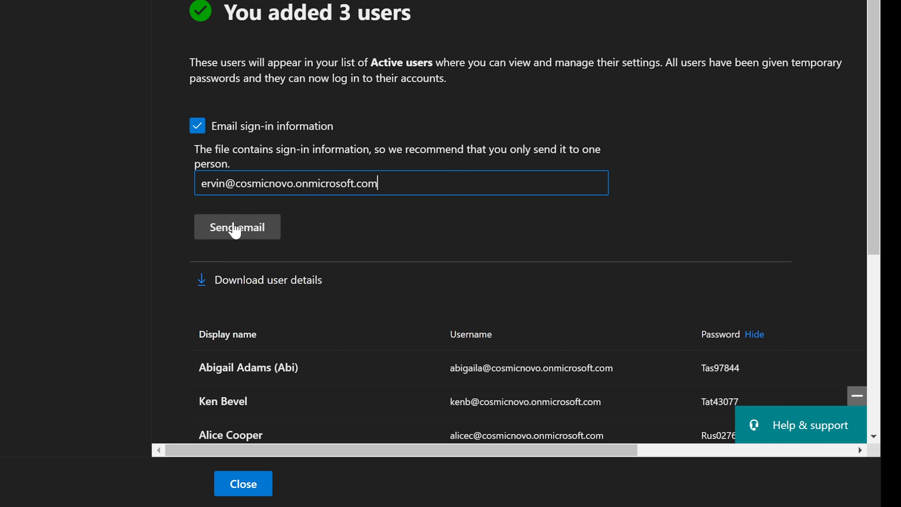
{"action": "left_click", "coordinate": [235, 229]}
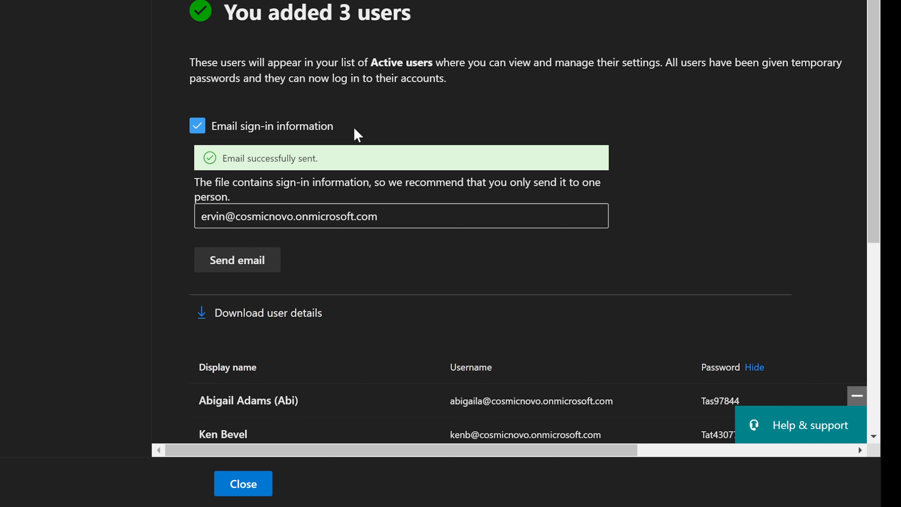
{"action": "scroll", "coordinate": [354, 131], "scroll_direction": "down", "scroll_amount": 3}
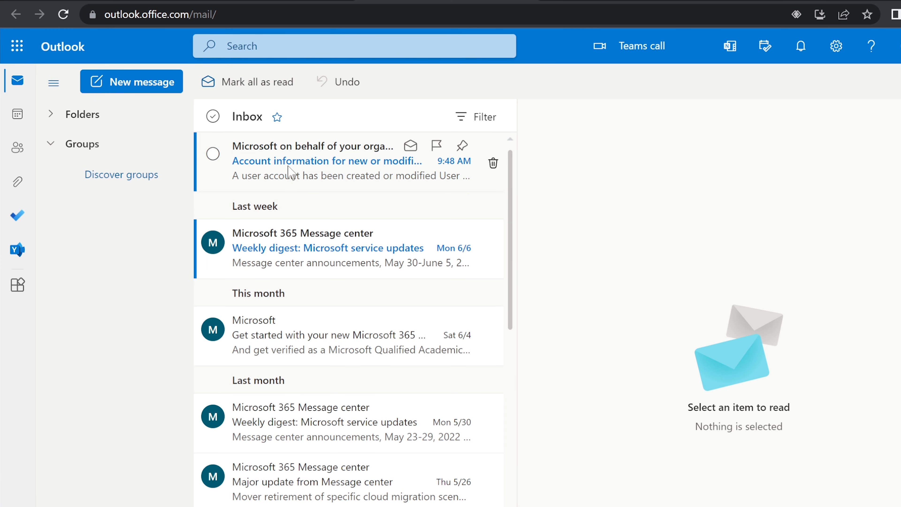
Open the 'Account information for new or modified users' email and select its user names and passwords.
{"action": "left_click", "coordinate": [321, 174]}
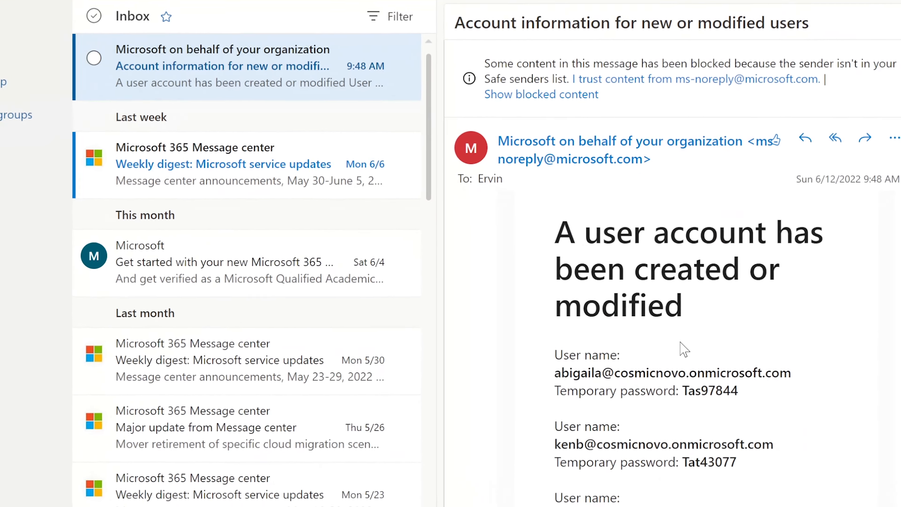
{"action": "left_click_drag", "start_coordinate": [476, 124], "coordinate": [768, 455]}
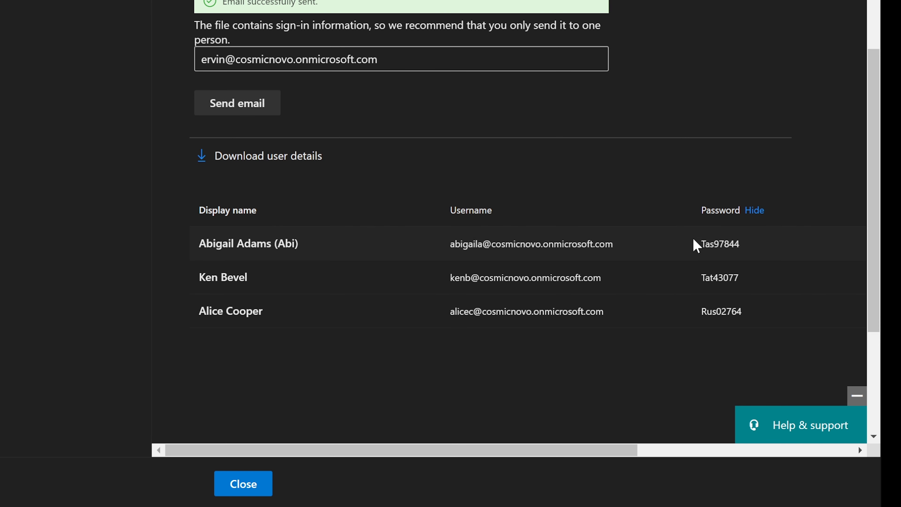
Dismiss the added-users confirmation panel and return to the Active users list.
{"action": "scroll", "coordinate": [494, 206], "scroll_direction": "up", "scroll_amount": 2}
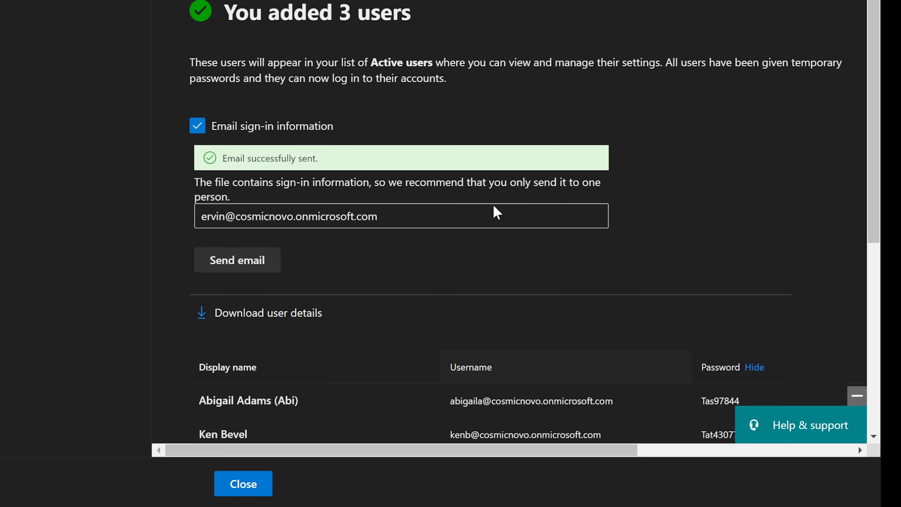
{"action": "left_click_drag", "start_coordinate": [389, 219], "coordinate": [141, 222]}
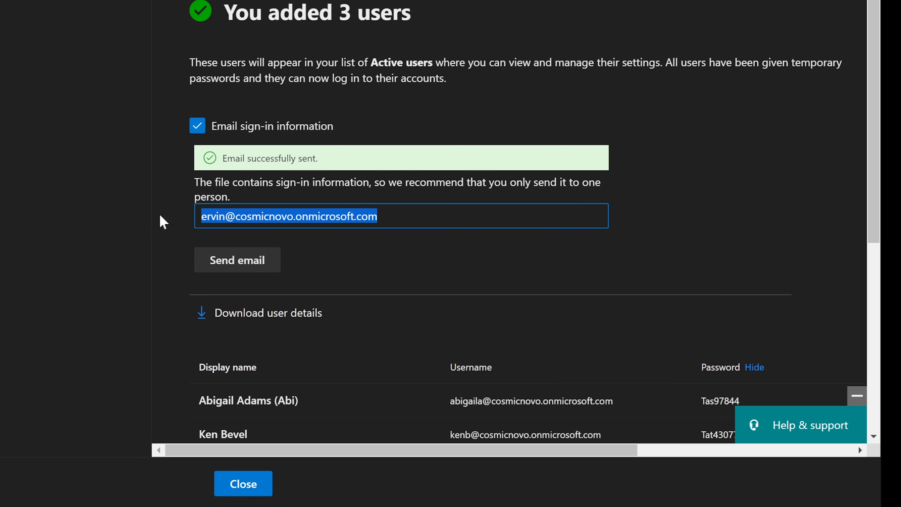
{"action": "left_click", "coordinate": [163, 218]}
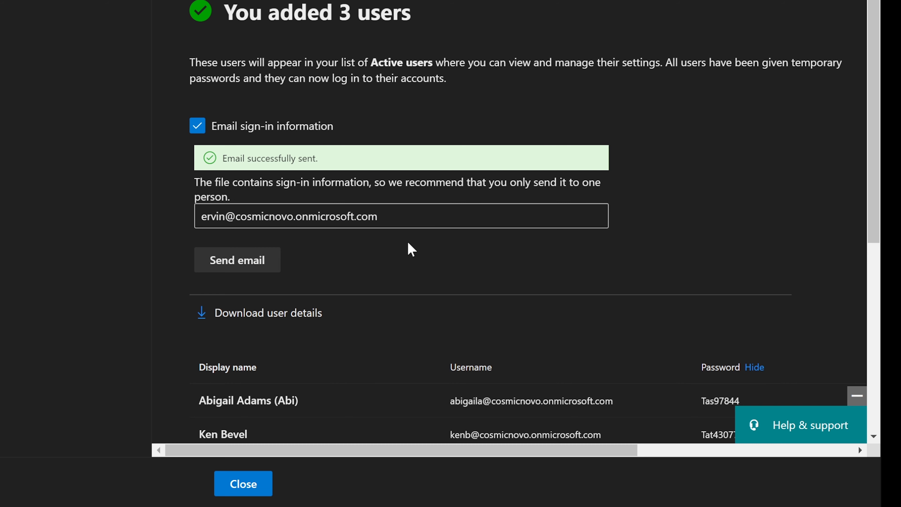
{"action": "scroll", "coordinate": [409, 252], "scroll_direction": "down", "scroll_amount": 3}
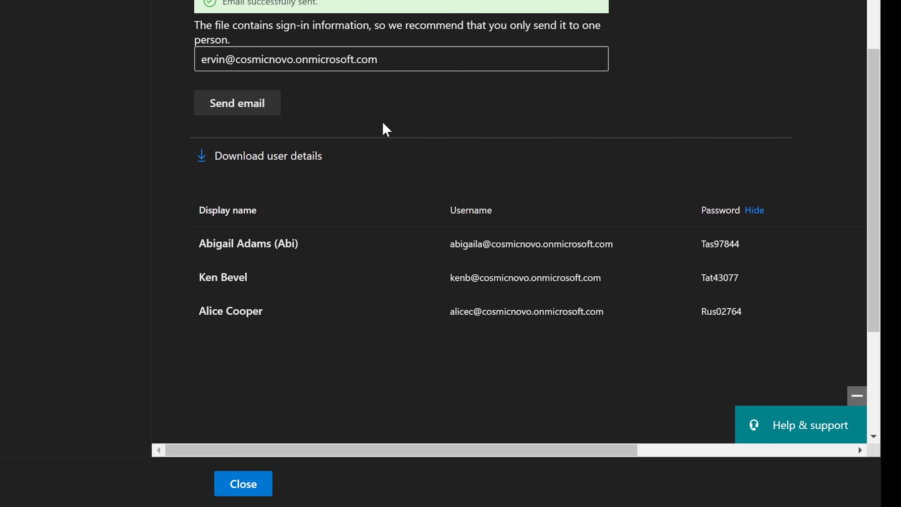
{"action": "scroll", "coordinate": [385, 130], "scroll_direction": "up", "scroll_amount": 2}
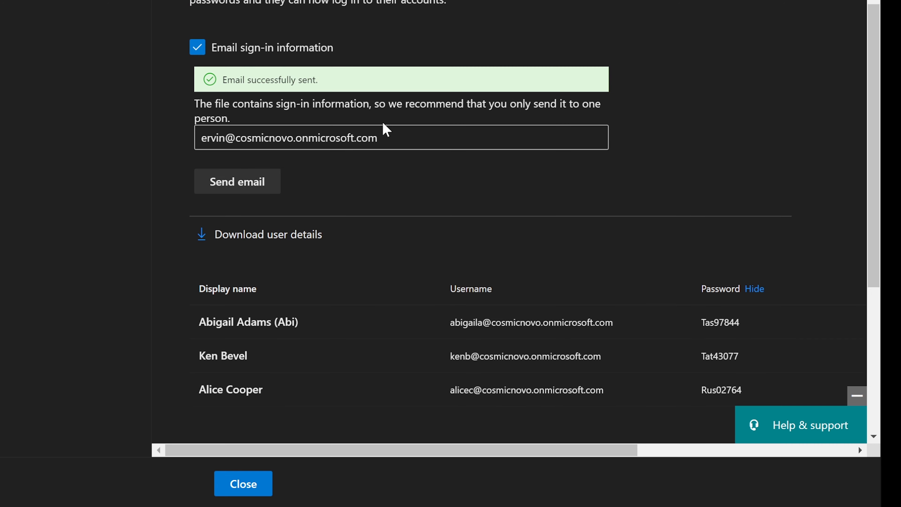
{"action": "left_click", "coordinate": [239, 483]}
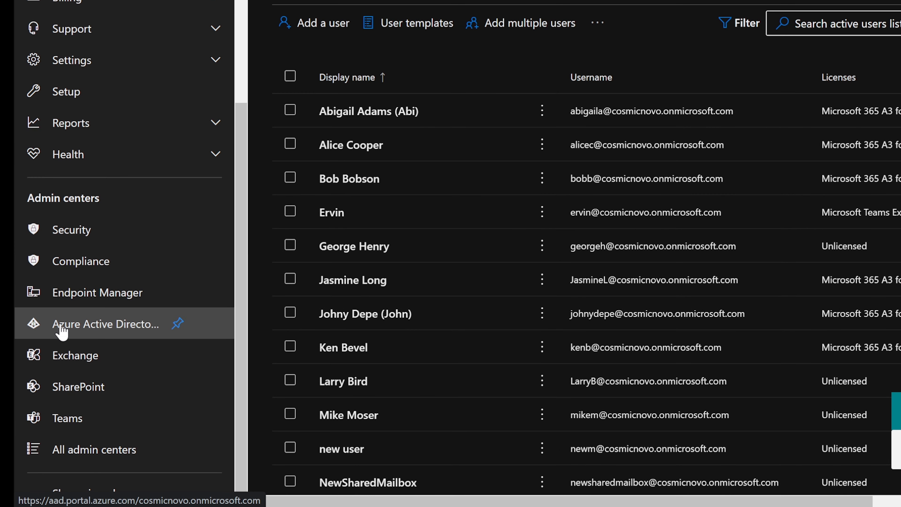
Go to the Azure Active Directory All users page, listing 17 users.
{"action": "left_click", "coordinate": [70, 325]}
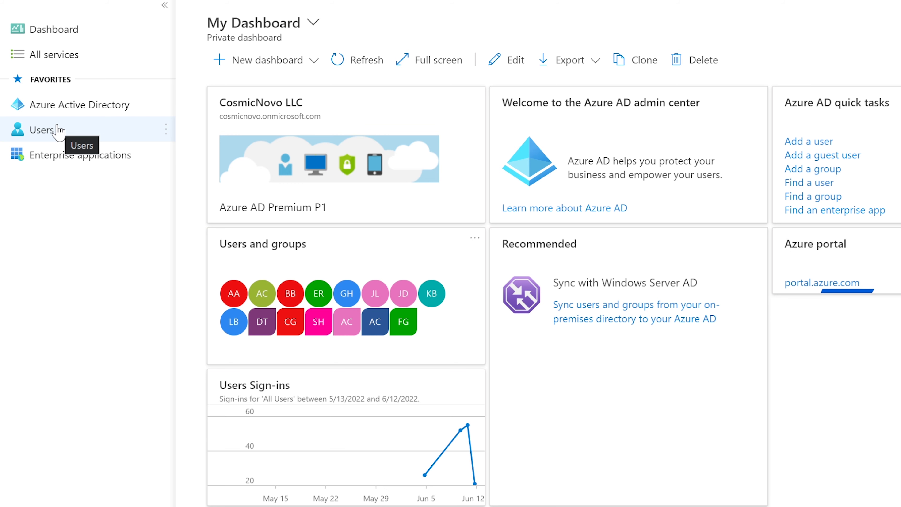
{"action": "left_click", "coordinate": [58, 130]}
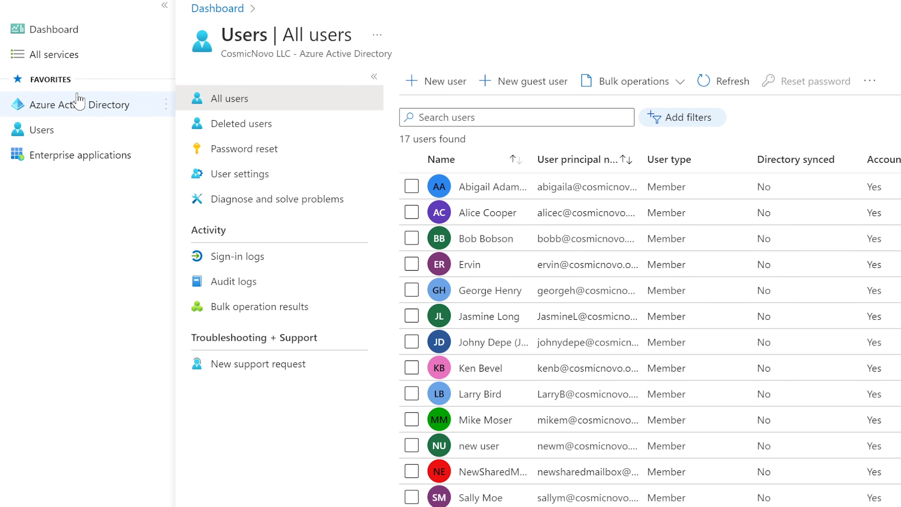
Show the All groups page for CosmicNovo LLC, listing 6 groups including Deployment team.
{"action": "left_click", "coordinate": [70, 106]}
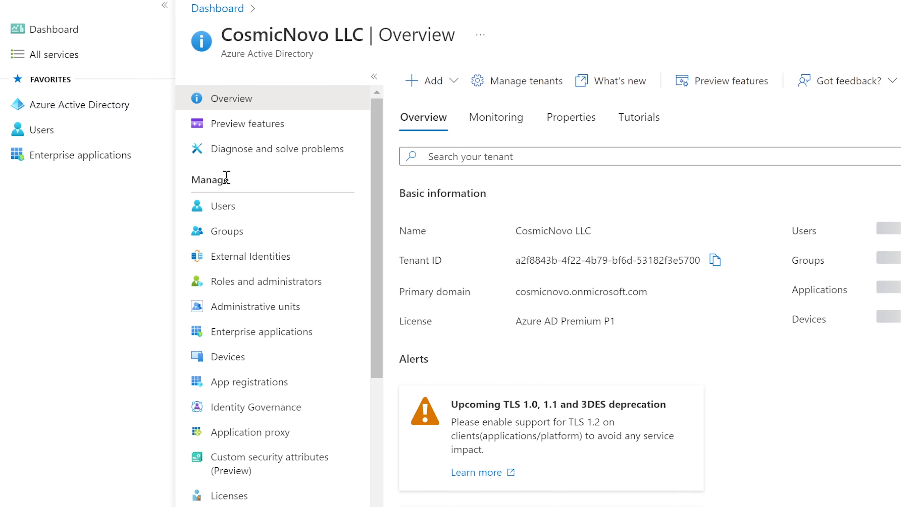
{"action": "left_click", "coordinate": [238, 234]}
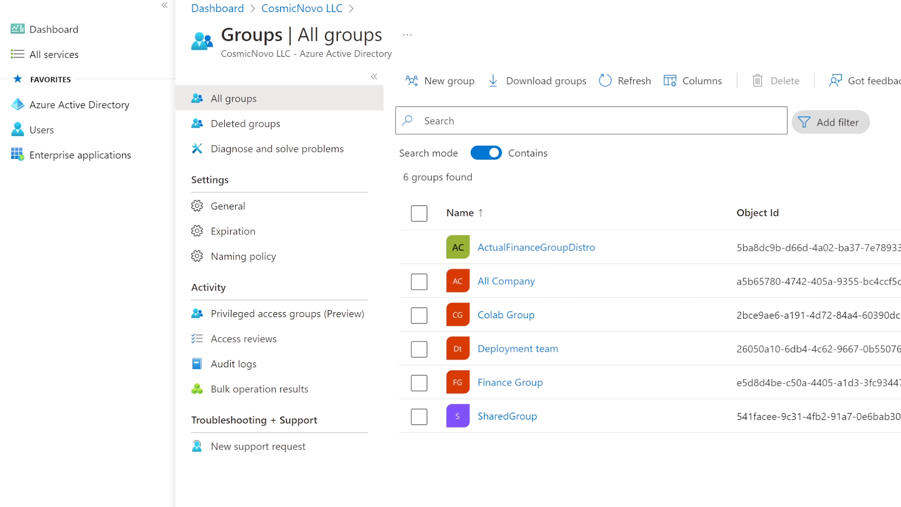
Open Deployment team's Members page and bring up the Add members pane.
{"action": "left_click", "coordinate": [513, 353]}
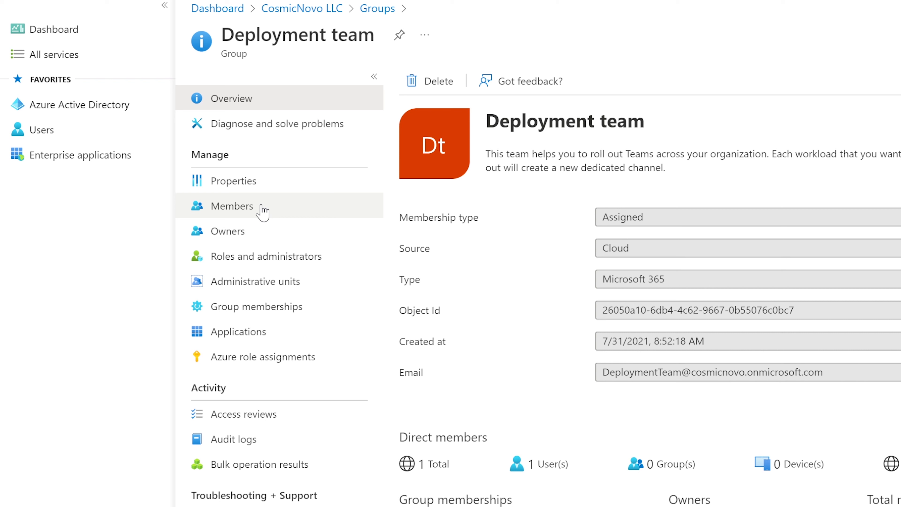
{"action": "left_click", "coordinate": [251, 211]}
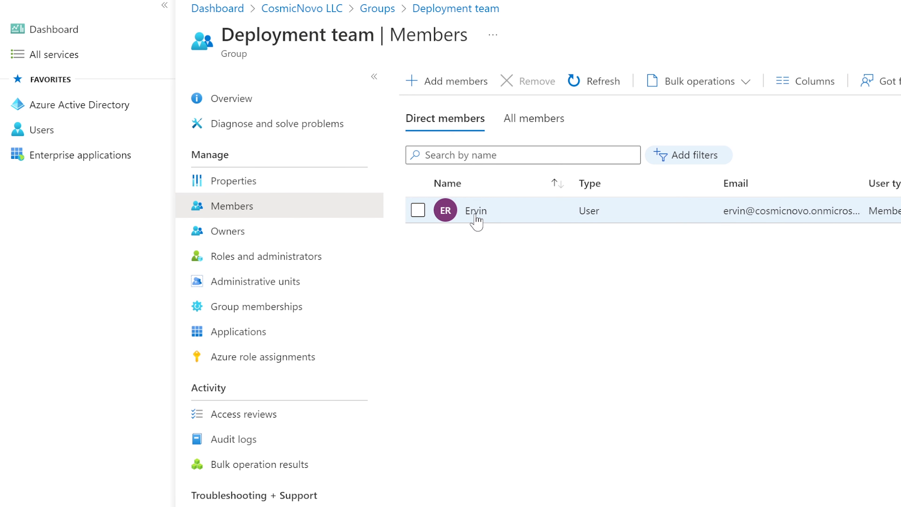
{"action": "left_click", "coordinate": [431, 89]}
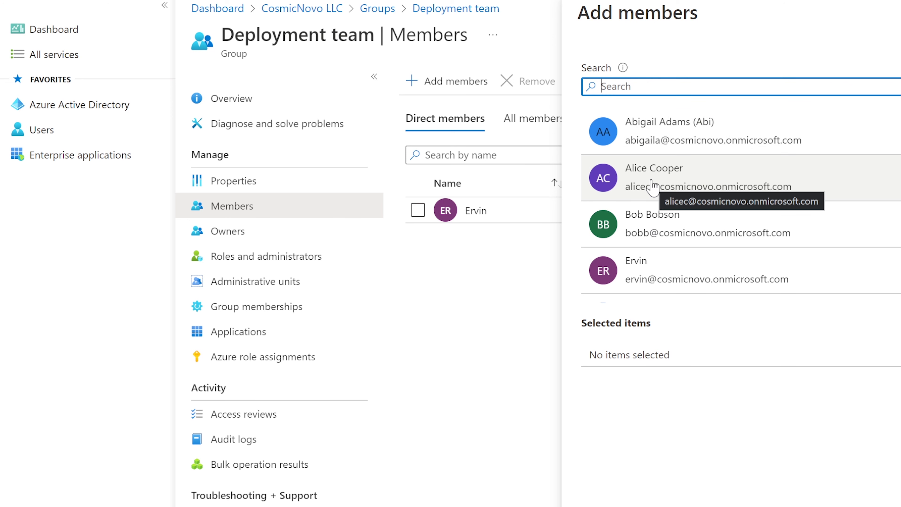
Select the first two users to add in the Add members pane.
{"action": "scroll", "coordinate": [653, 186], "scroll_direction": "down", "scroll_amount": 5}
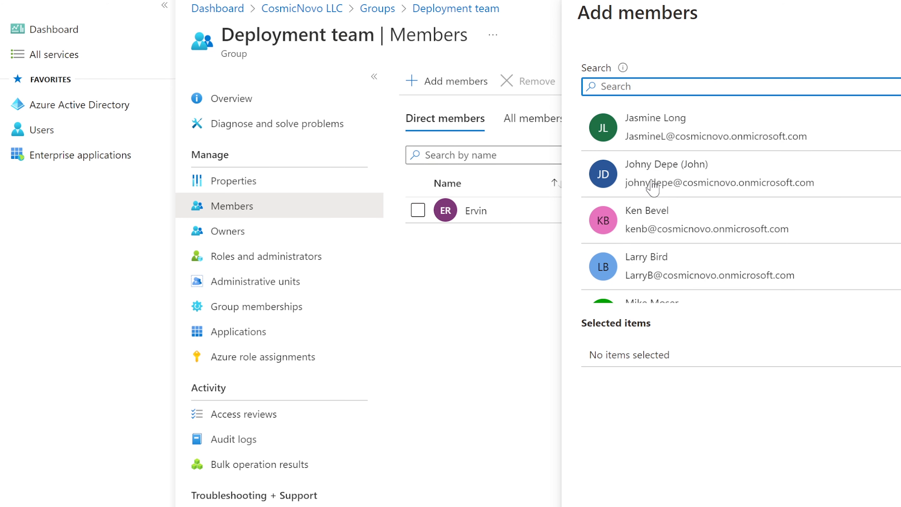
{"action": "scroll", "coordinate": [653, 189], "scroll_direction": "down", "scroll_amount": 3}
{"action": "scroll", "coordinate": [653, 189], "scroll_direction": "up", "scroll_amount": 8}
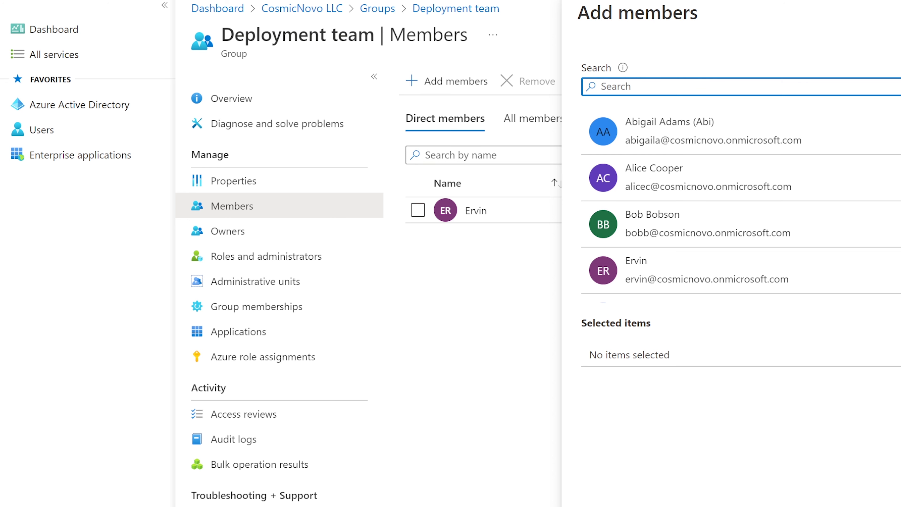
{"action": "key", "text": "alt+Tab"}
{"action": "key", "text": "alt+Tab"}
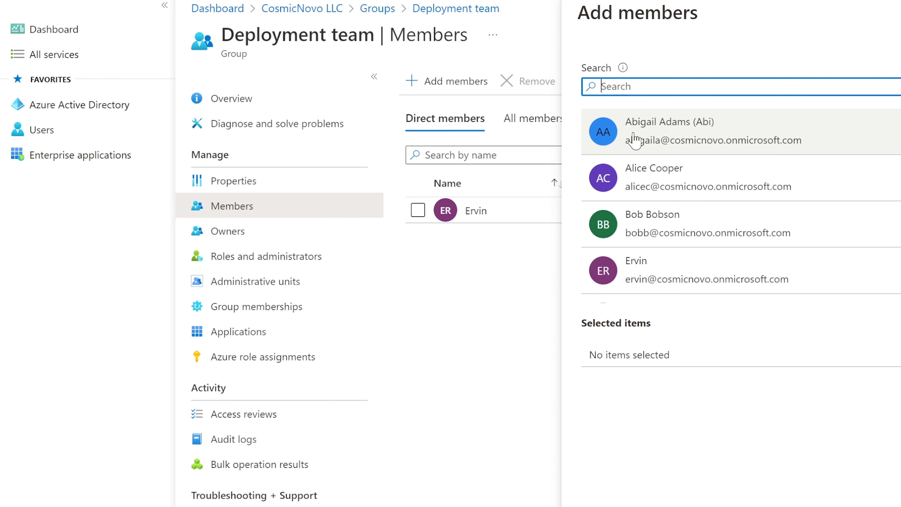
{"action": "left_click", "coordinate": [657, 136]}
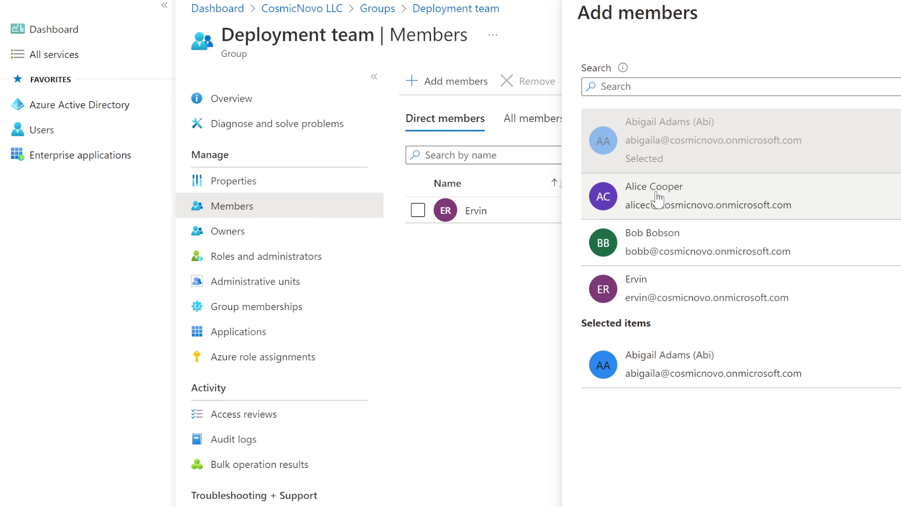
{"action": "left_click", "coordinate": [661, 202]}
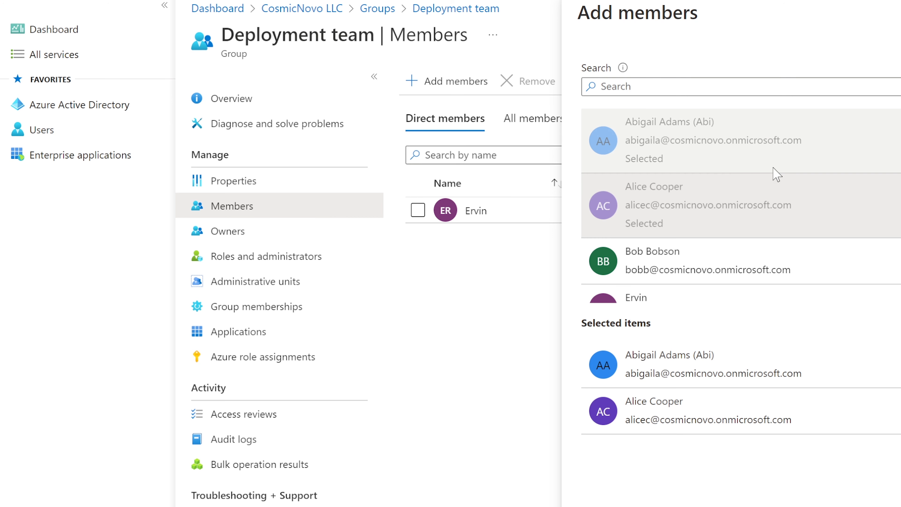
Select a third user and confirm adding all three to Deployment team.
{"action": "scroll", "coordinate": [760, 202], "scroll_direction": "down", "scroll_amount": 2}
{"action": "scroll", "coordinate": [761, 206], "scroll_direction": "down", "scroll_amount": 3}
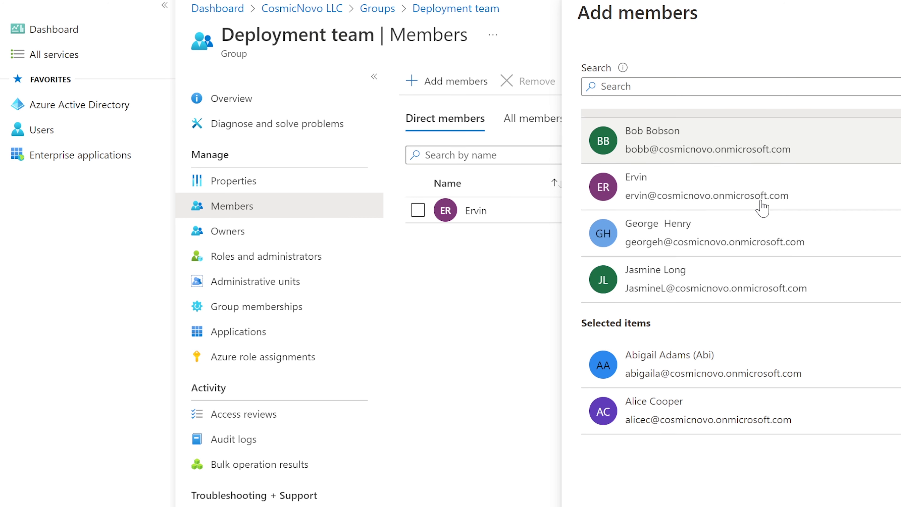
{"action": "scroll", "coordinate": [760, 206], "scroll_direction": "up", "scroll_amount": 2}
{"action": "left_click", "coordinate": [642, 92]}
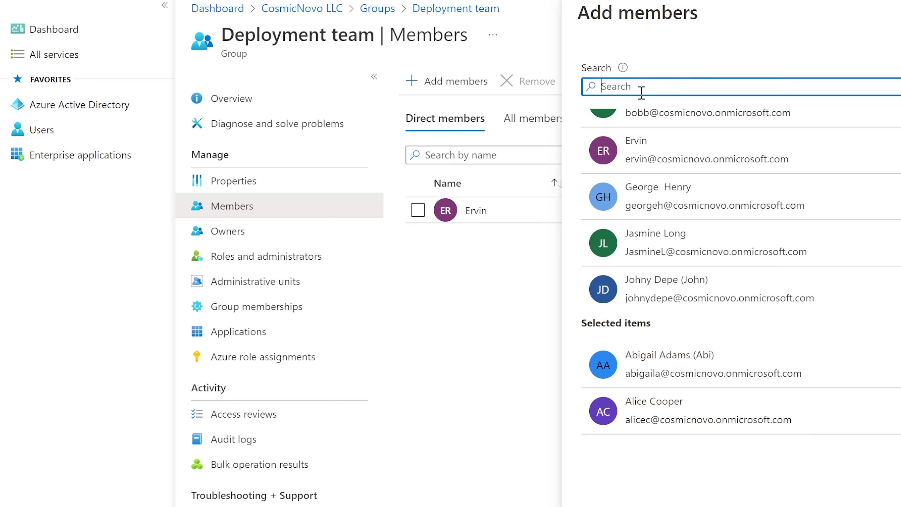
{"action": "scroll", "coordinate": [755, 205], "scroll_direction": "down", "scroll_amount": 4}
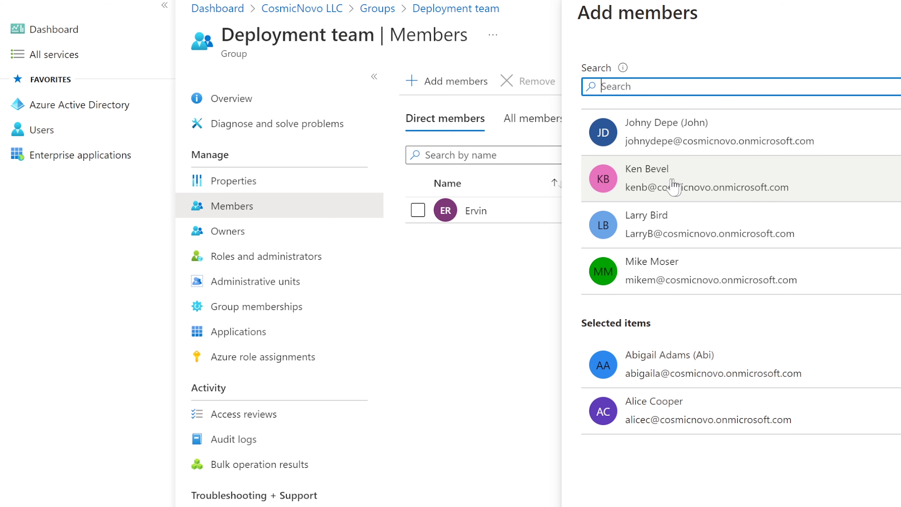
{"action": "left_click", "coordinate": [685, 177]}
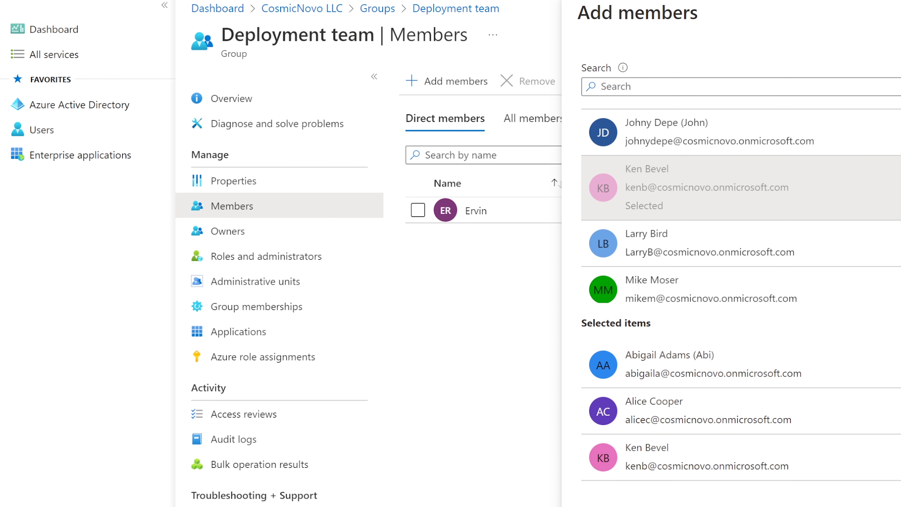
{"action": "left_click", "coordinate": [616, 506]}
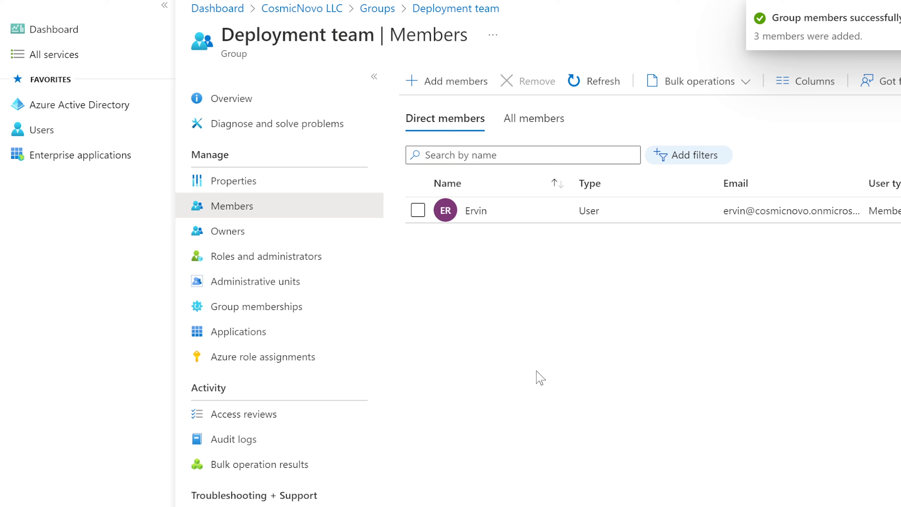
Refresh the Deployment team member list repeatedly until the new members appear.
{"action": "left_click", "coordinate": [602, 87]}
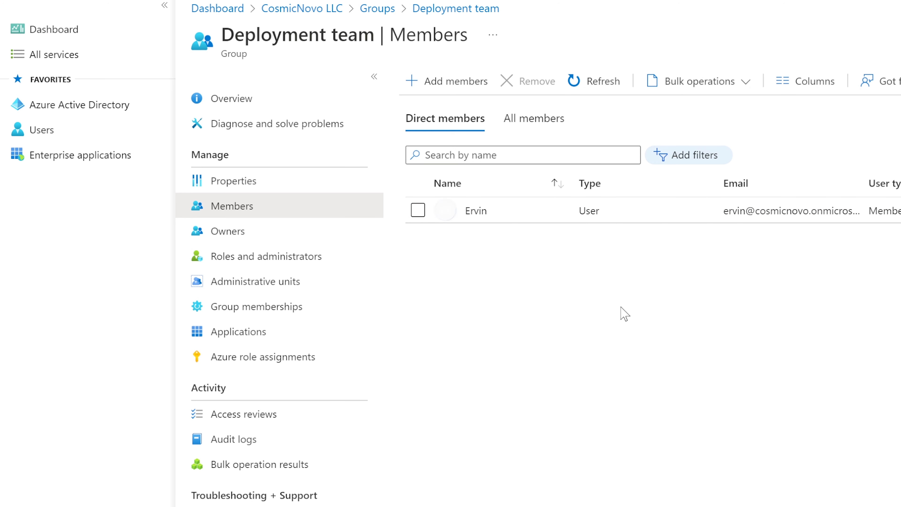
{"action": "left_click", "coordinate": [596, 83]}
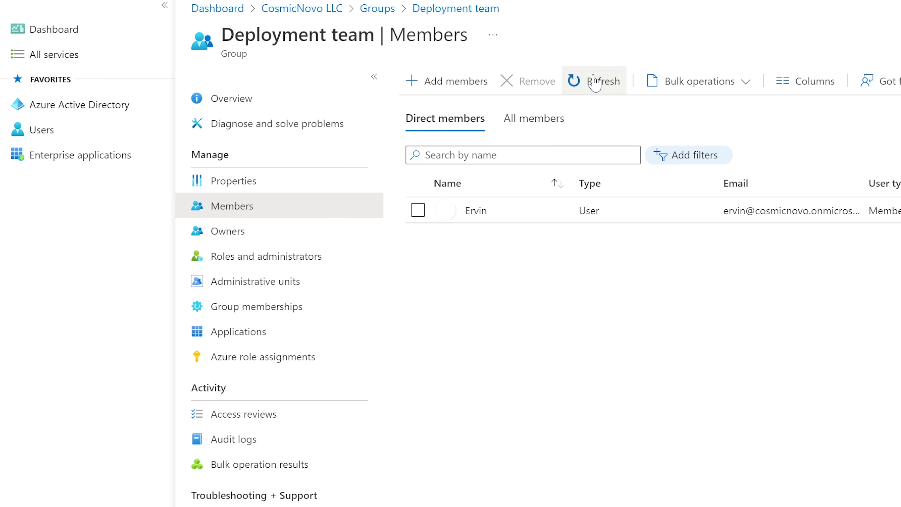
{"action": "left_click", "coordinate": [595, 83]}
{"action": "left_click", "coordinate": [596, 83]}
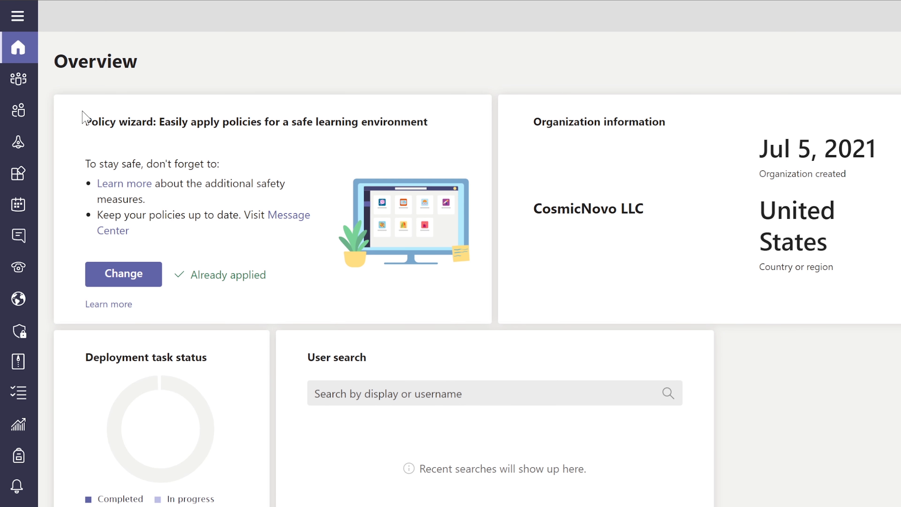
Open the Manage teams page in Teams admin center, listing the organisation's 4 teams.
{"action": "mouse_move", "coordinate": [34, 85]}
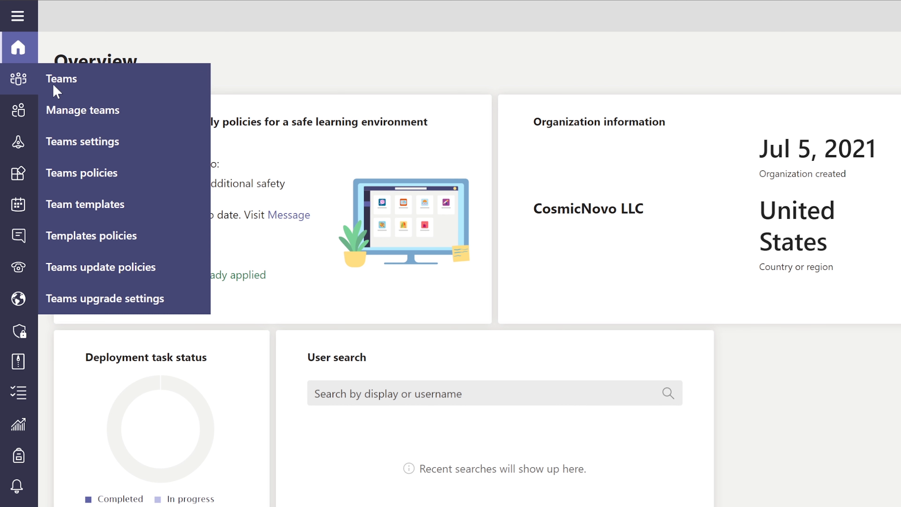
{"action": "mouse_move", "coordinate": [20, 114]}
{"action": "left_click", "coordinate": [85, 111]}
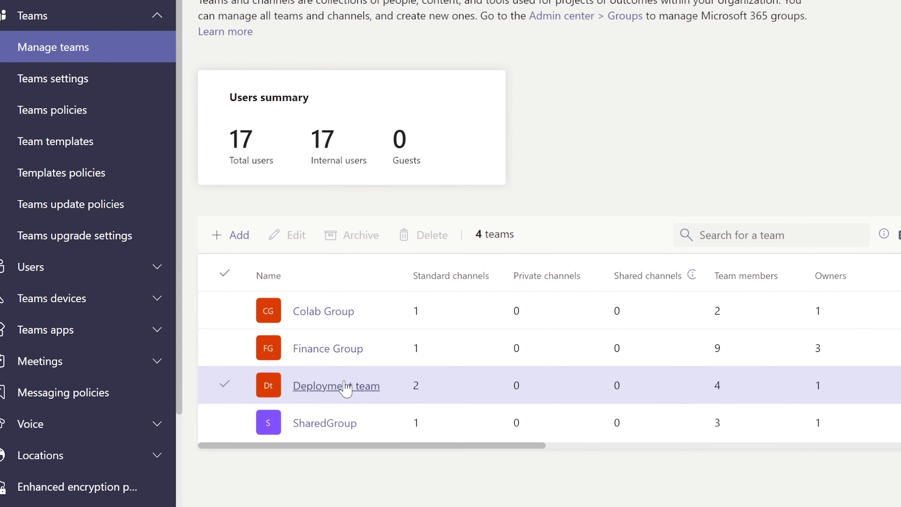
Open Deployment team's details to review its 4 members, cancelling the Add members panel.
{"action": "left_click", "coordinate": [352, 415]}
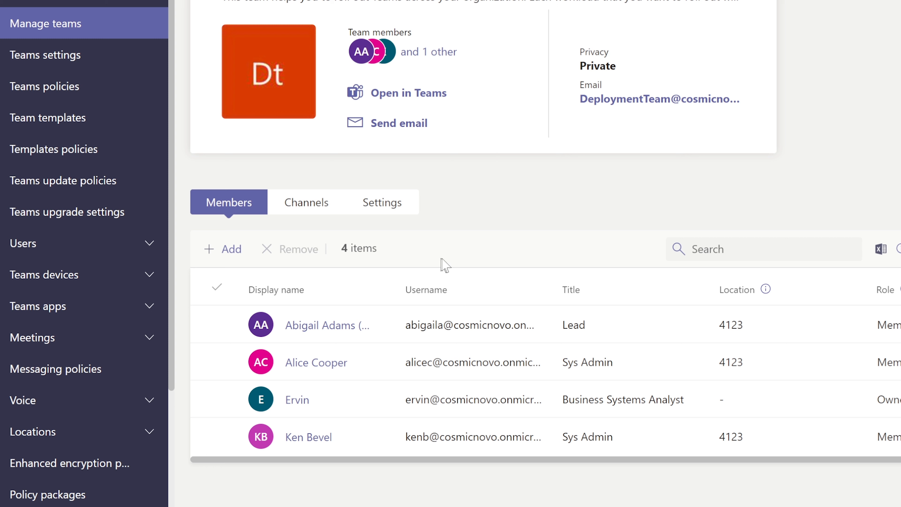
{"action": "left_click", "coordinate": [217, 254]}
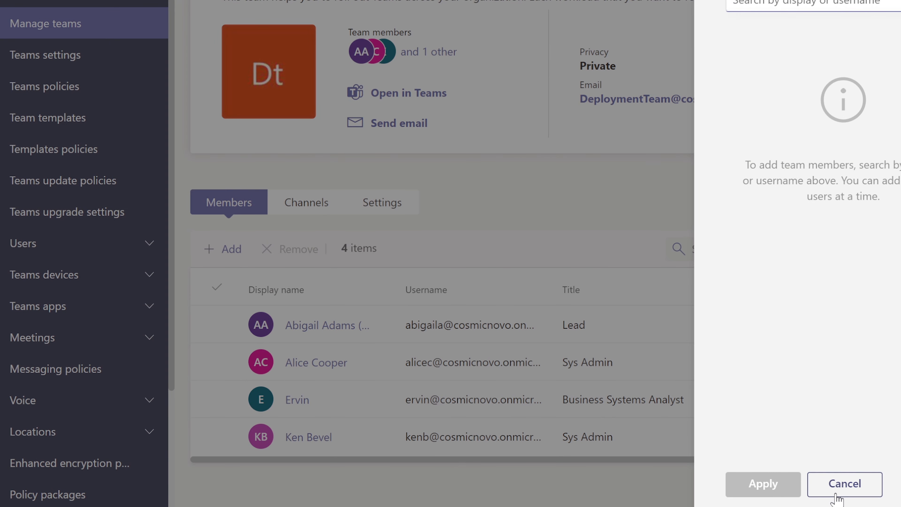
{"action": "left_click", "coordinate": [832, 484]}
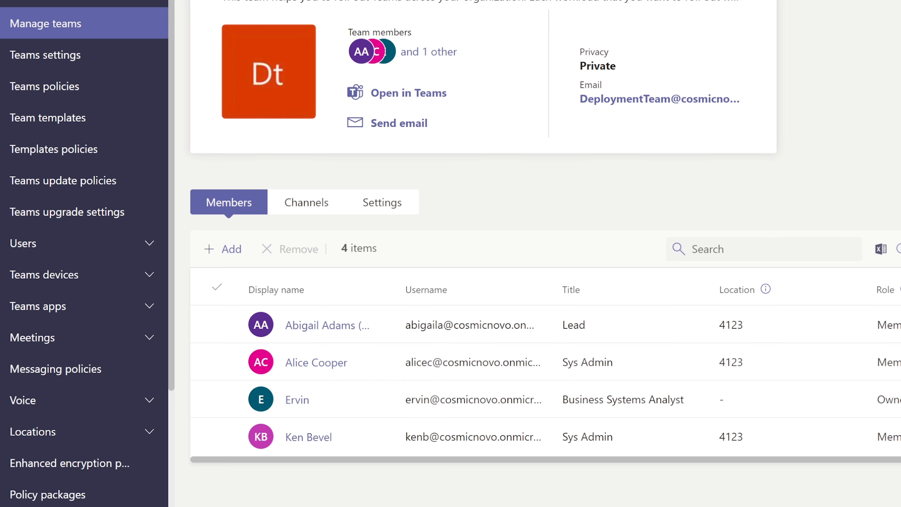
Search for the Manager-titled user and add them to the Deployment team, making five members.
{"action": "left_click", "coordinate": [217, 256]}
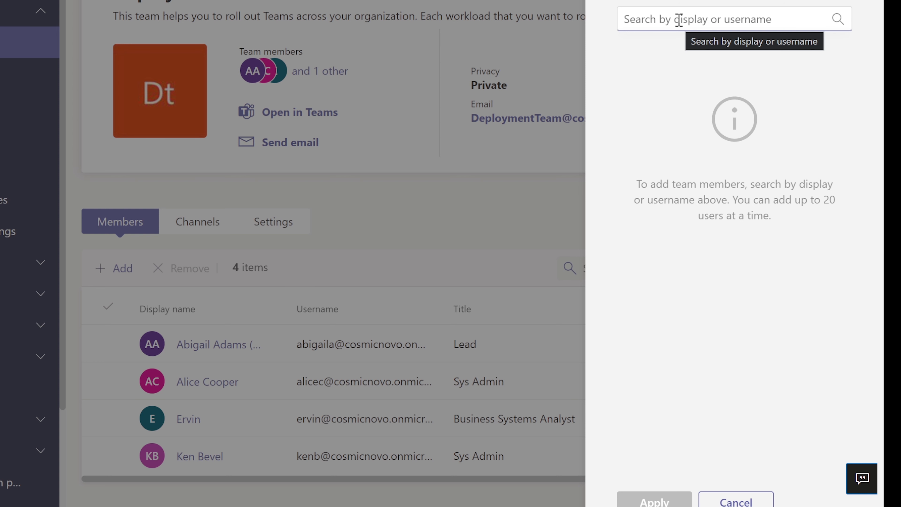
{"action": "type", "text": "sally"}
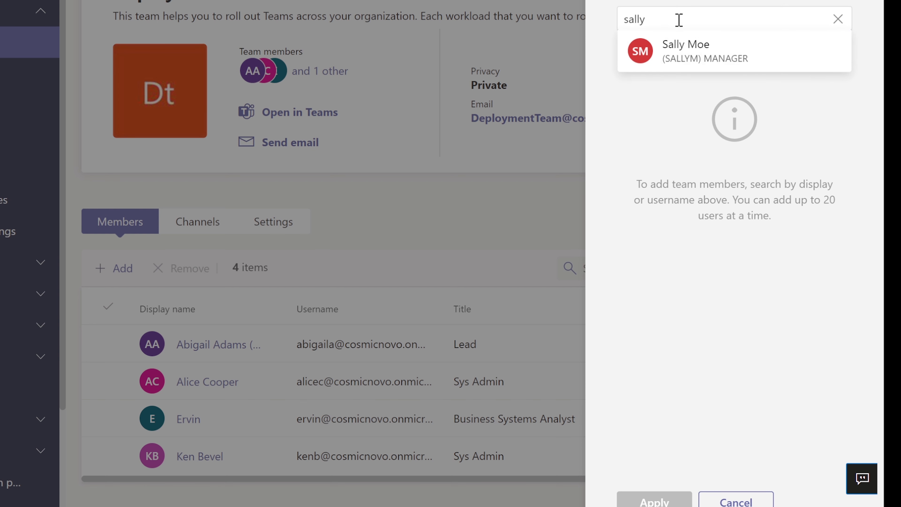
{"action": "left_click", "coordinate": [716, 60]}
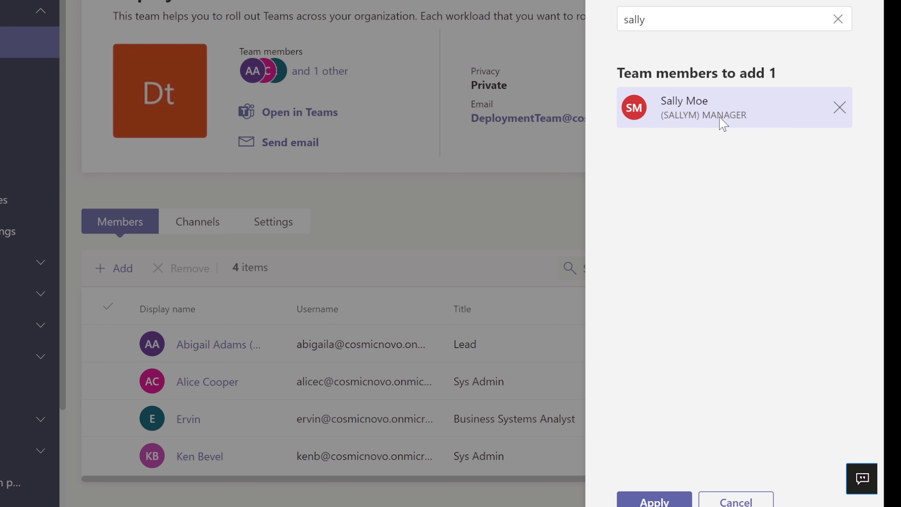
{"action": "left_click", "coordinate": [662, 504]}
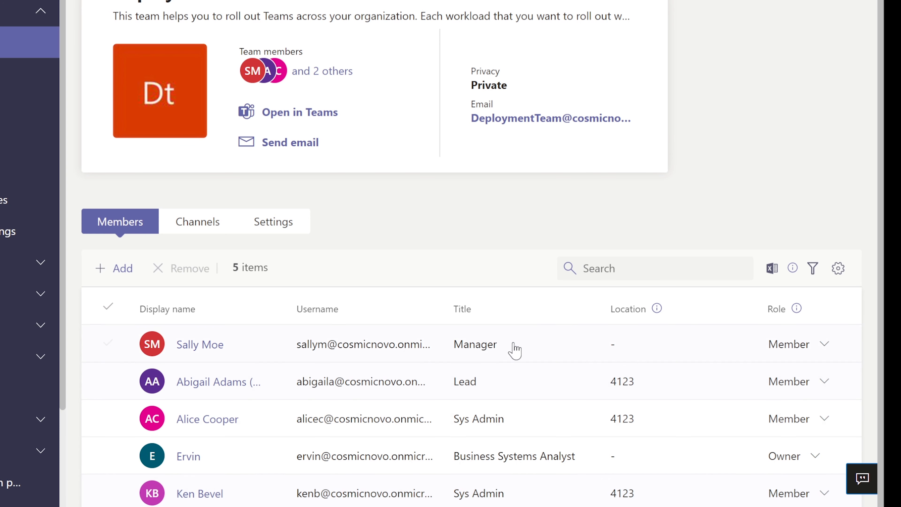
{"action": "scroll", "coordinate": [513, 343], "scroll_direction": "down", "scroll_amount": 1}
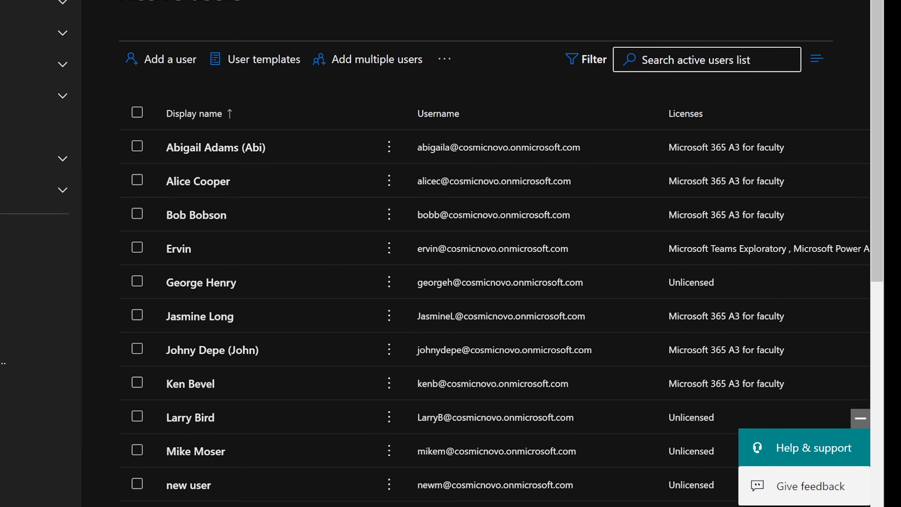
Launch Edge from Windows Search and go to the Microsoft sign-in page.
{"action": "key", "text": "super"}
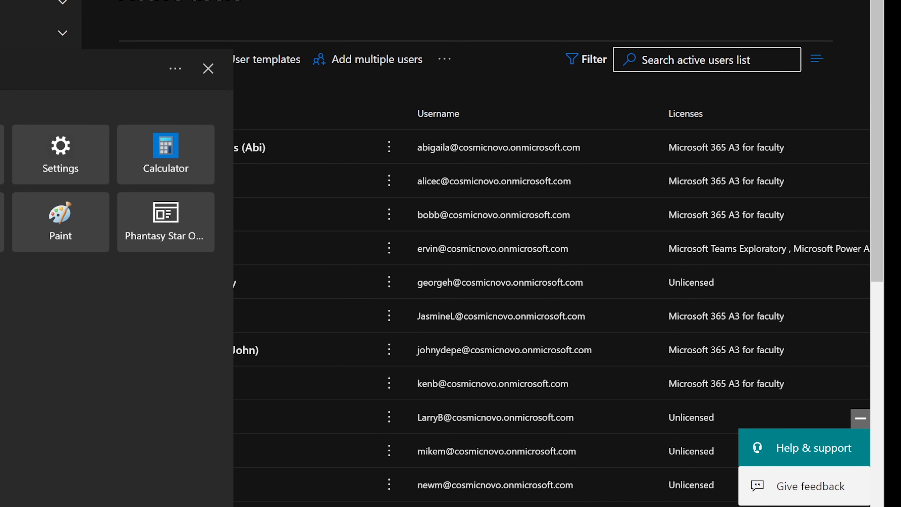
{"action": "type", "text": "pow"}
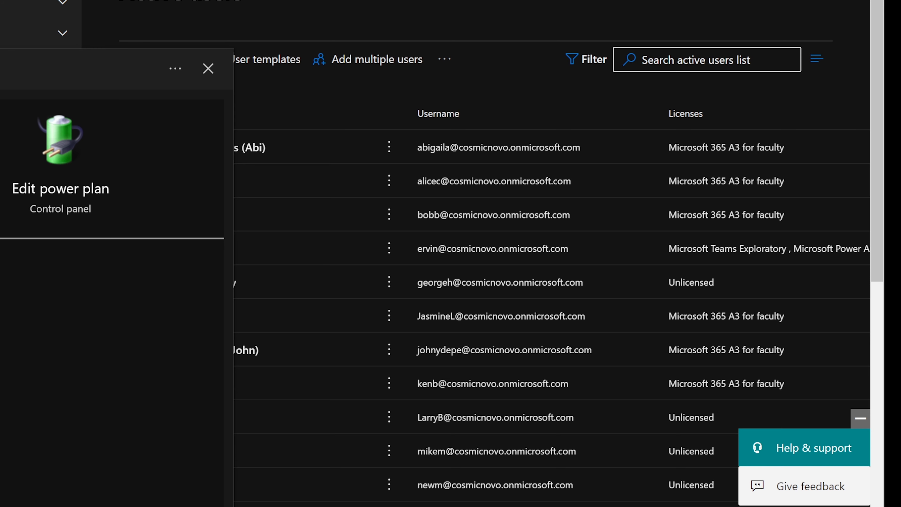
{"action": "type", "text": "ge"}
{"action": "key", "text": "Return"}
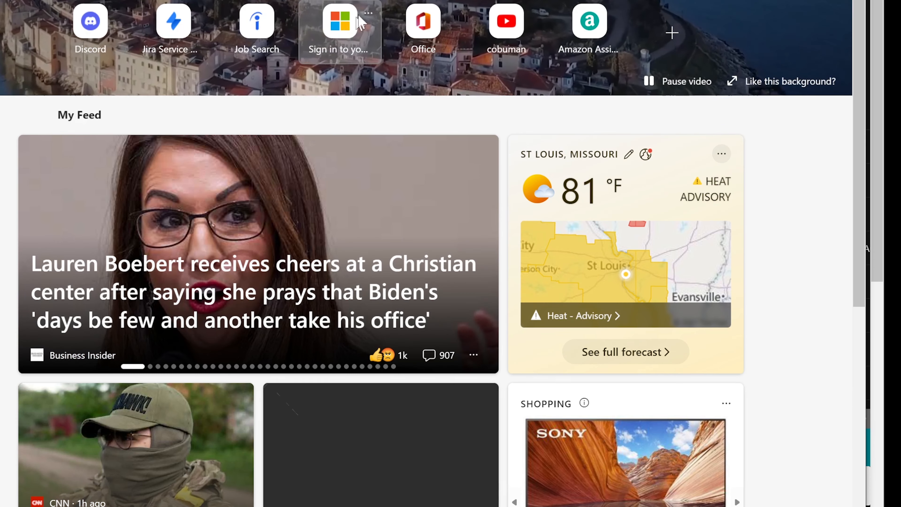
{"action": "left_click", "coordinate": [350, 36]}
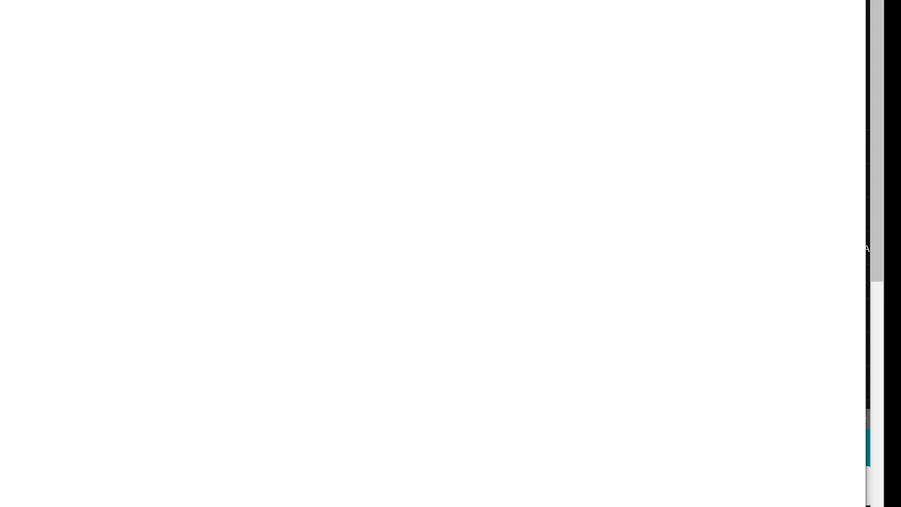
Sign in with the manager's saved account instead and open Teams from the Office home.
{"action": "left_click", "coordinate": [850, 0]}
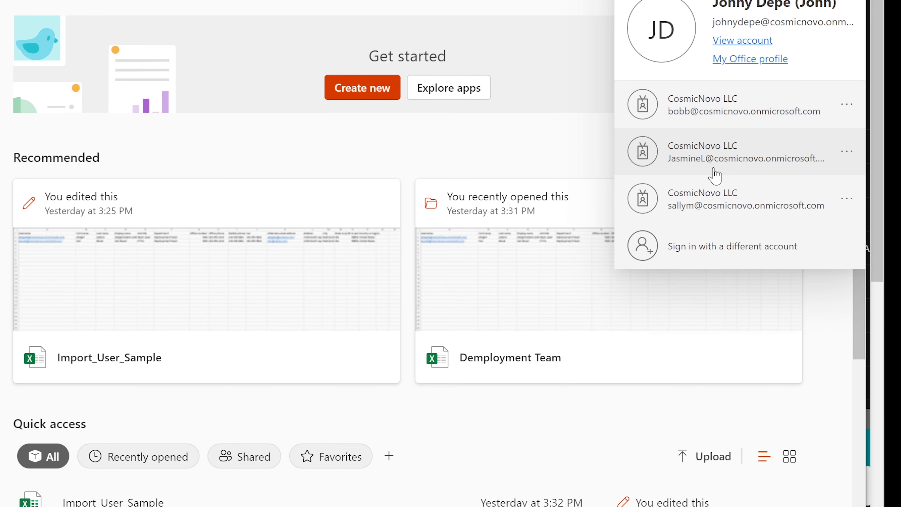
{"action": "left_click", "coordinate": [744, 257]}
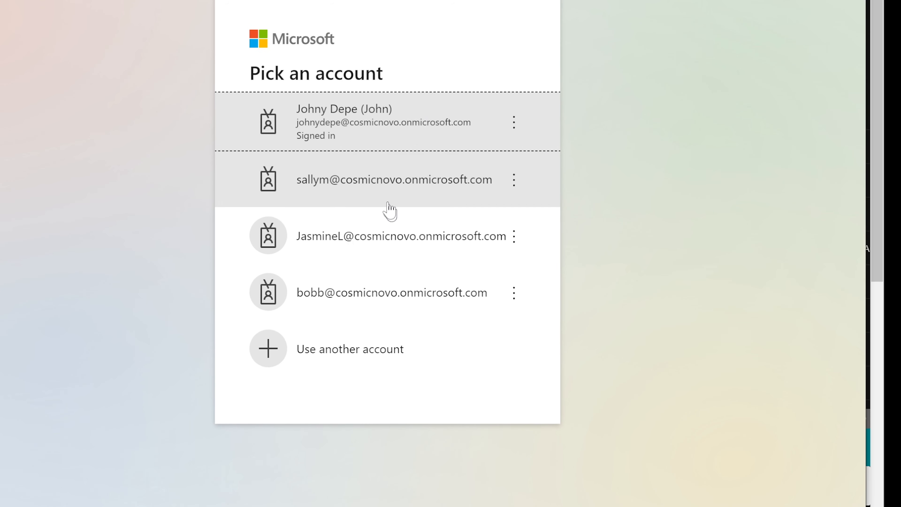
{"action": "left_click", "coordinate": [368, 182]}
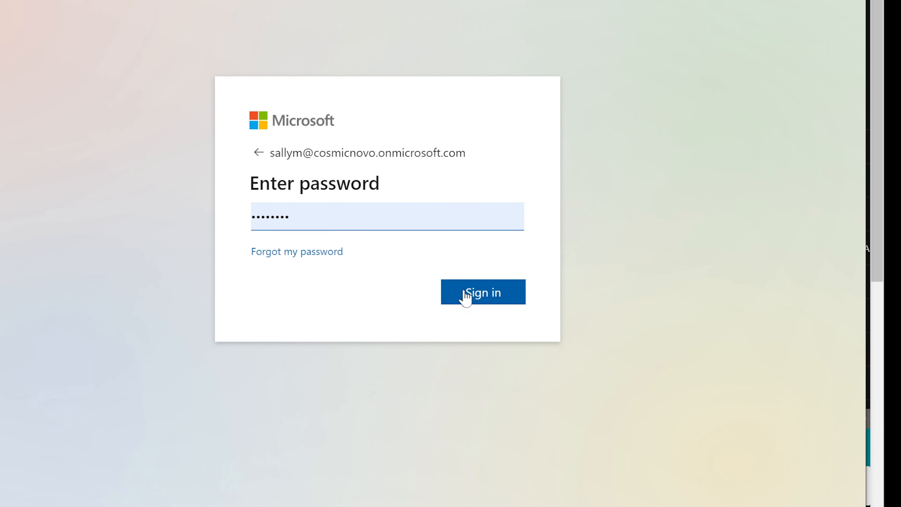
{"action": "left_click", "coordinate": [459, 292]}
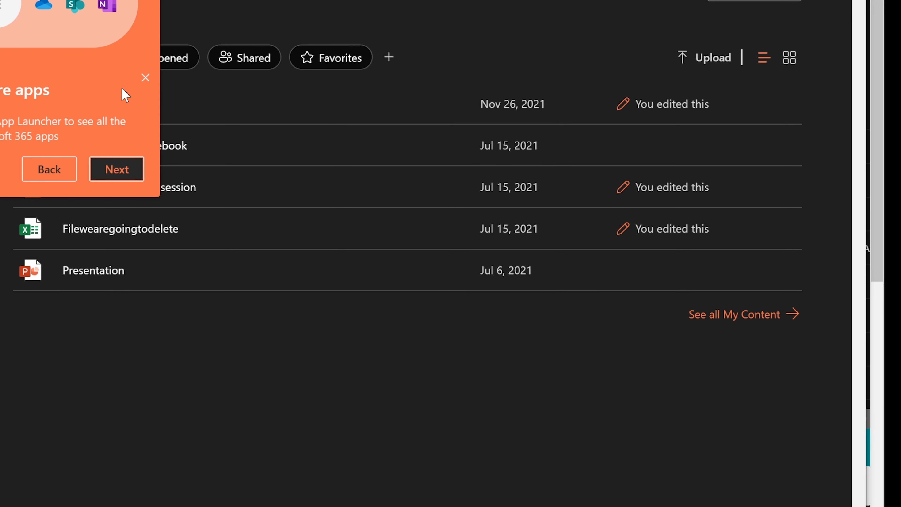
{"action": "left_click", "coordinate": [146, 77]}
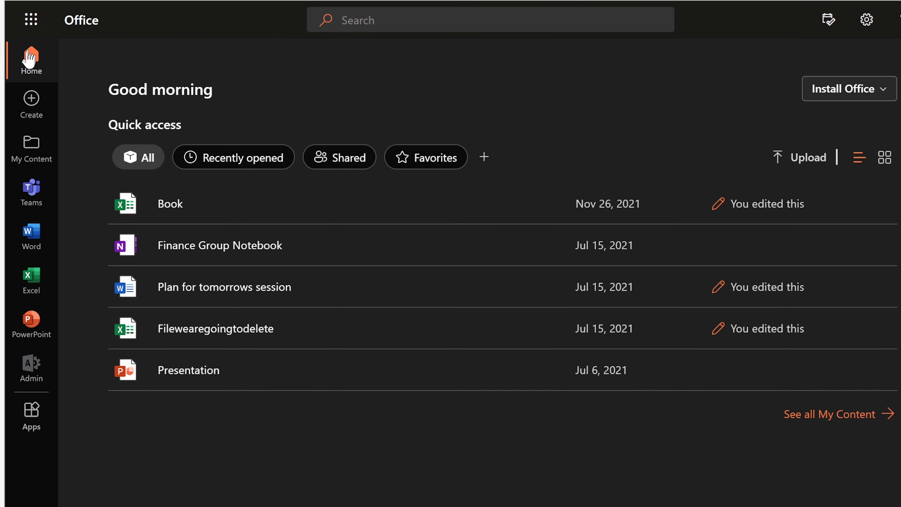
{"action": "left_click", "coordinate": [31, 199]}
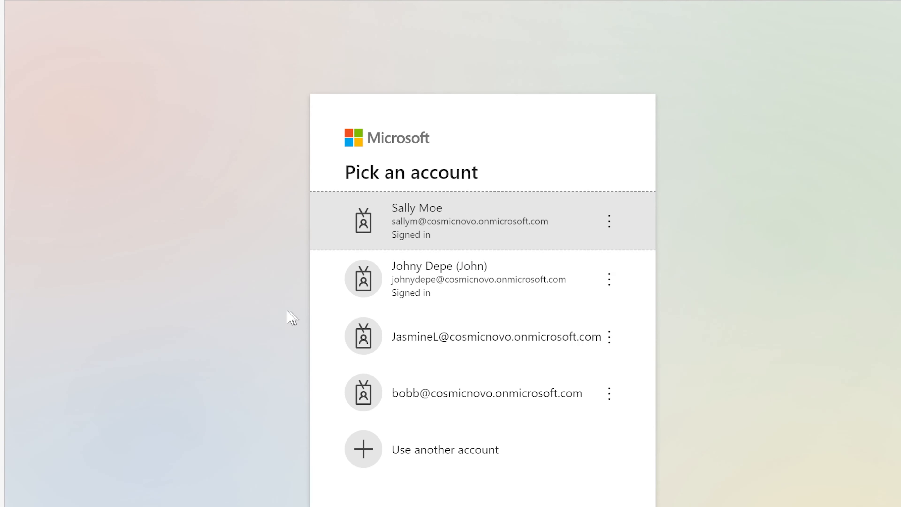
Continue as the new account and check Activity and Finance Group before opening Deployment's General channel.
{"action": "left_click", "coordinate": [477, 221]}
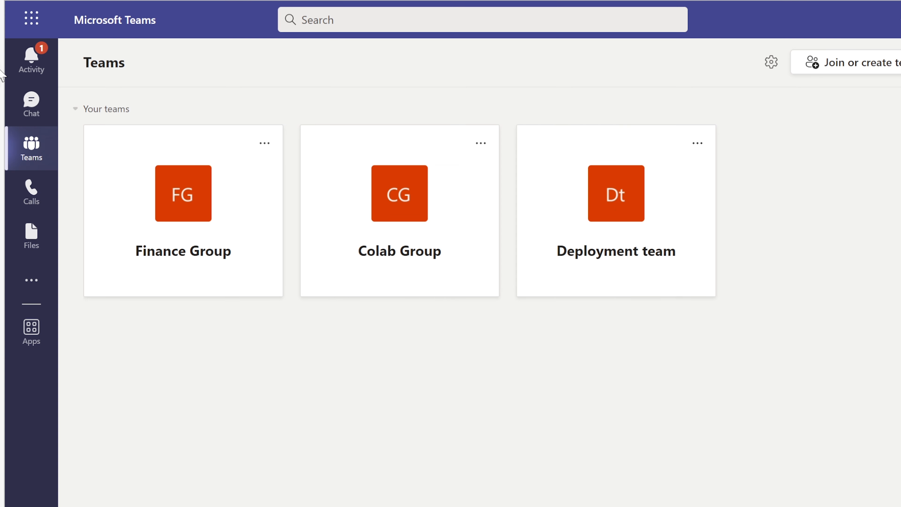
{"action": "left_click", "coordinate": [32, 60]}
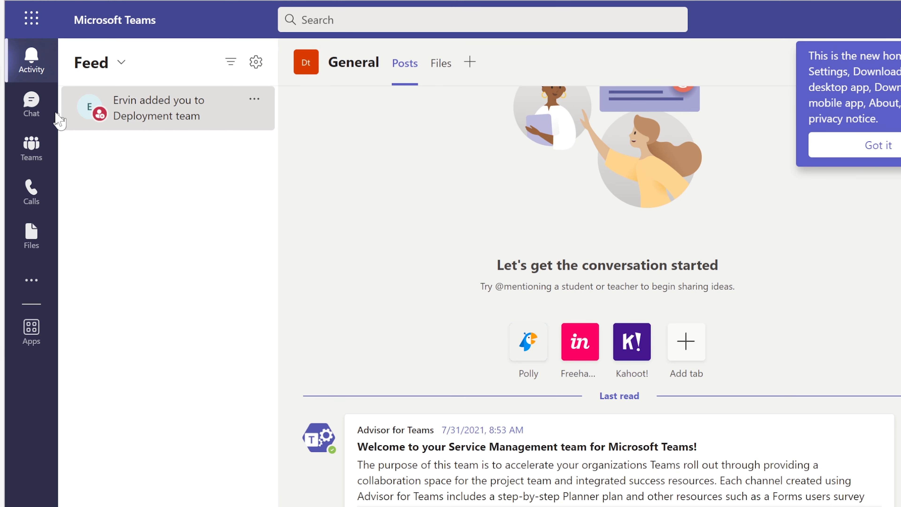
{"action": "left_click", "coordinate": [32, 149]}
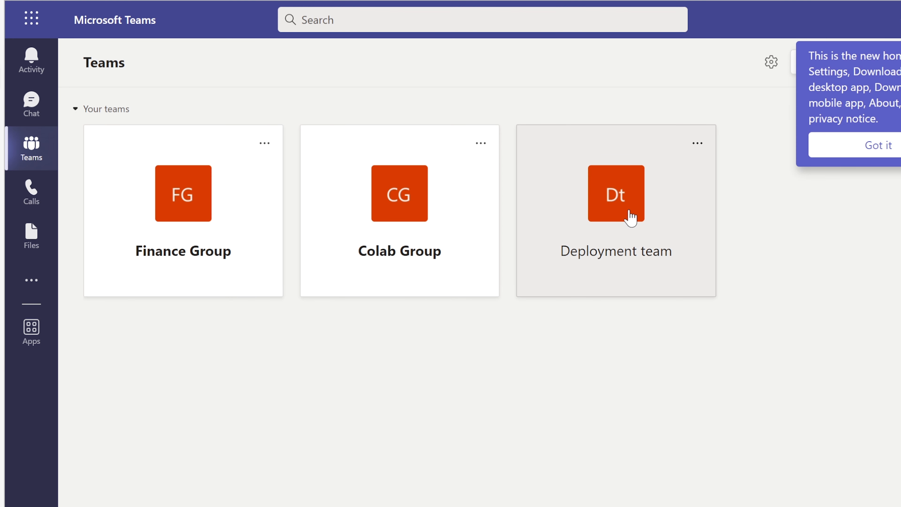
{"action": "left_click", "coordinate": [201, 216]}
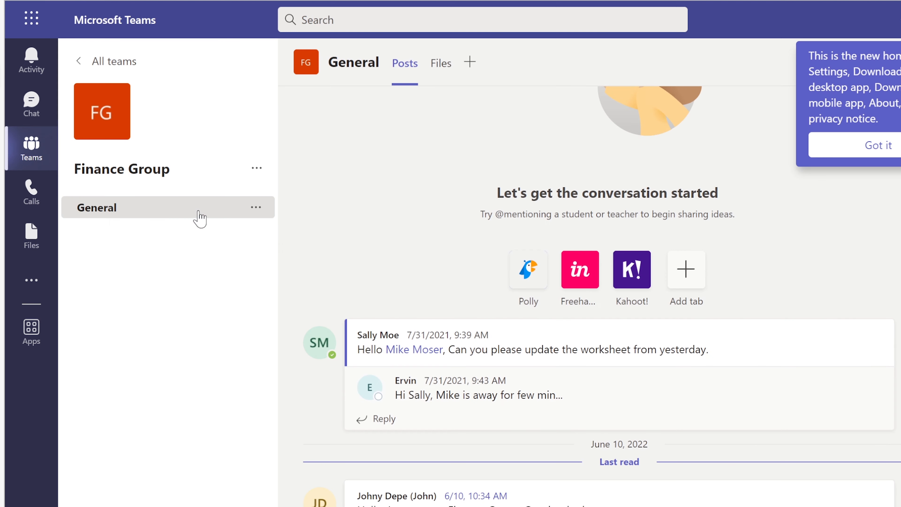
{"action": "mouse_move", "coordinate": [424, 504]}
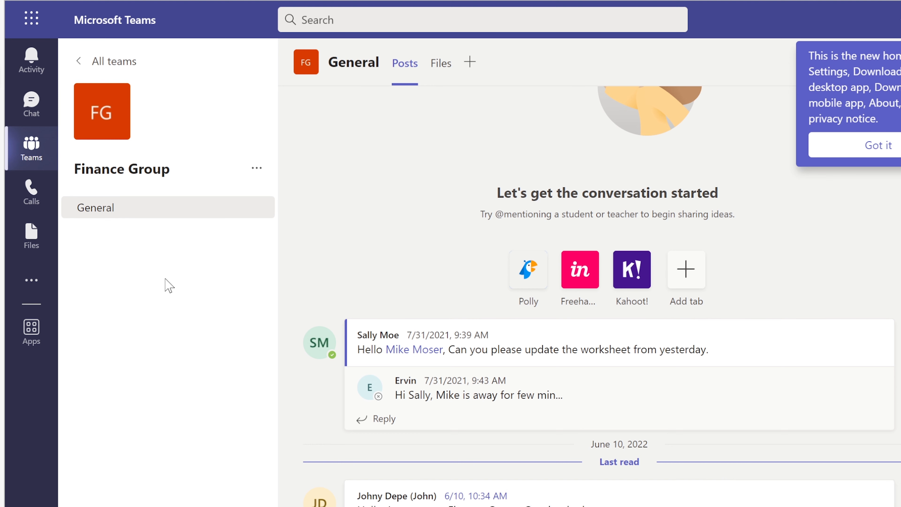
{"action": "left_click", "coordinate": [29, 136]}
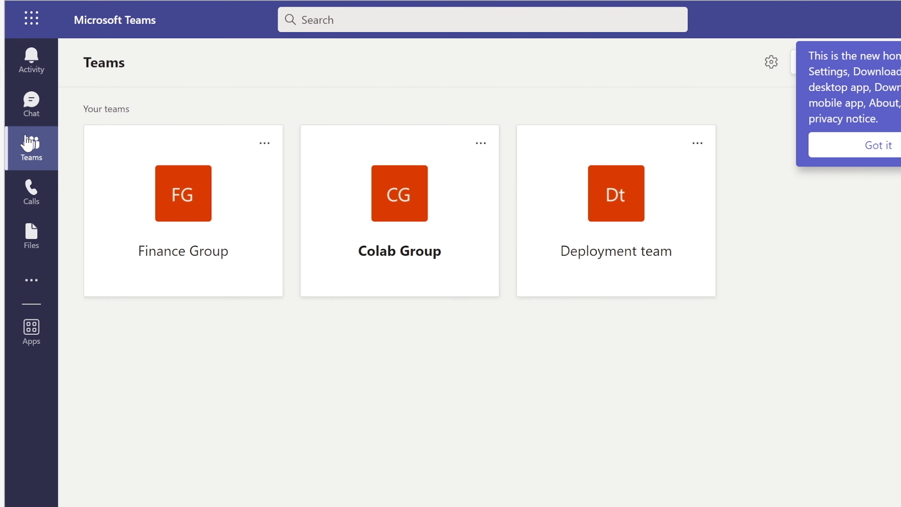
{"action": "left_click", "coordinate": [612, 194]}
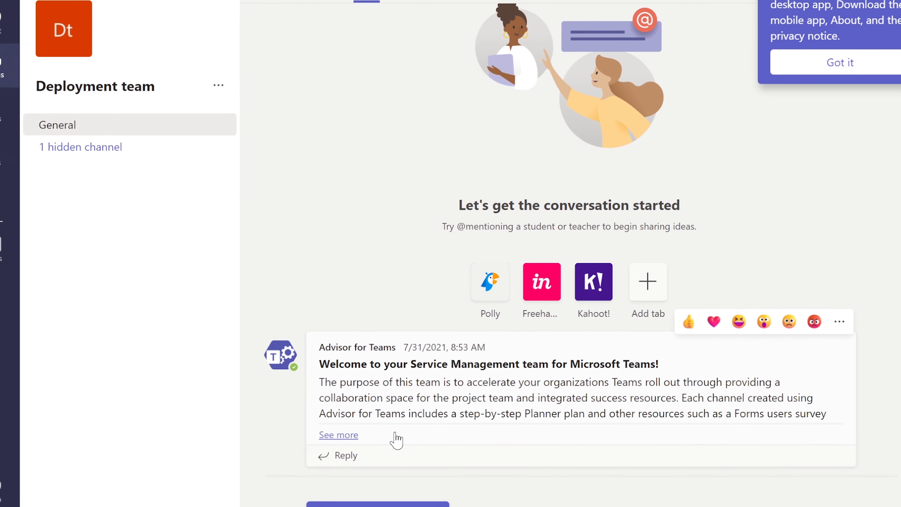
Post 'Welcome to our company. Looking forward to working with you.' in the General channel.
{"action": "left_click", "coordinate": [369, 481]}
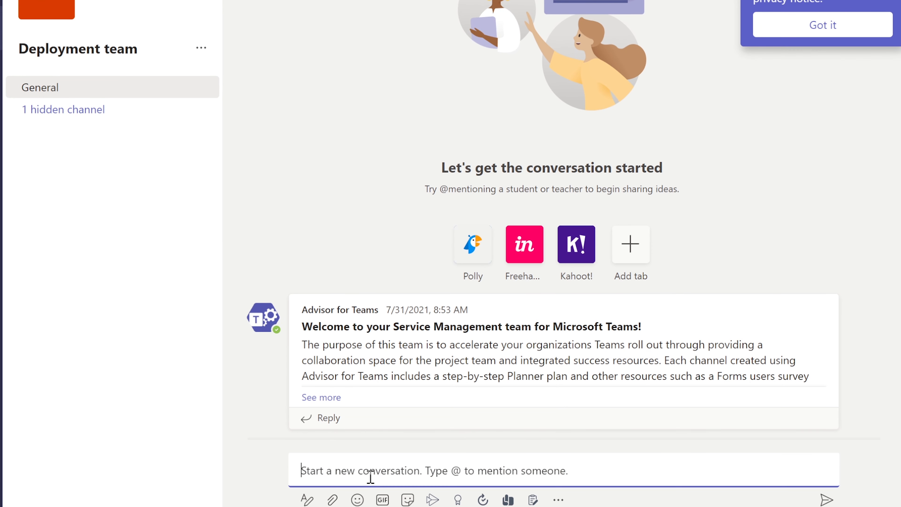
{"action": "type", "text": "Welcome to"}
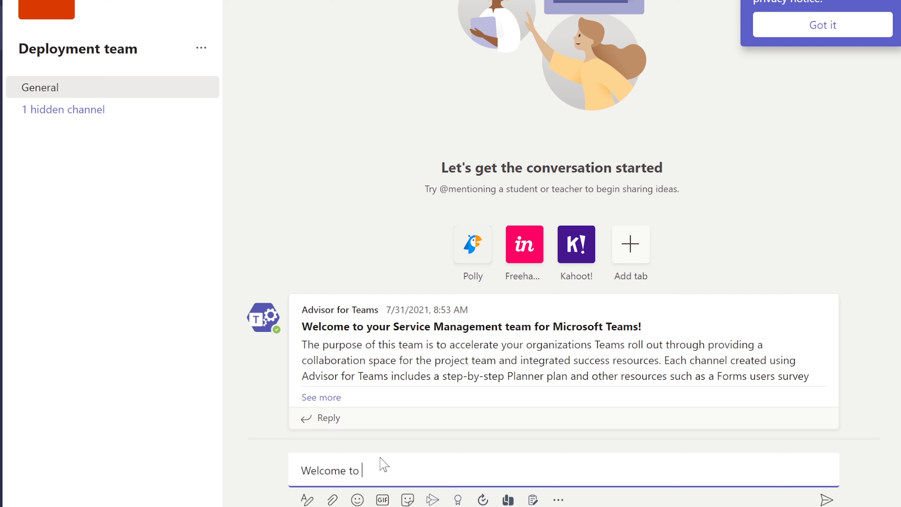
{"action": "type", "text": " our company. Looking of"}
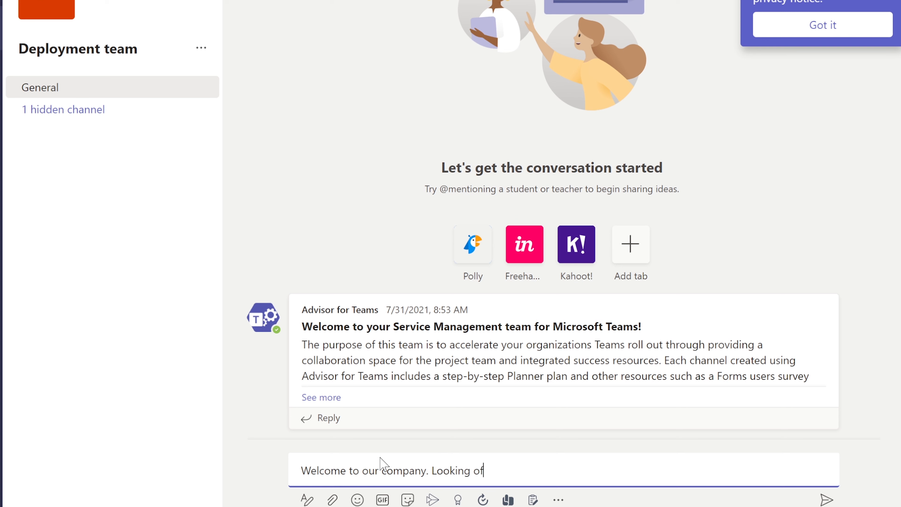
{"action": "type", "text": "rwad to"}
{"action": "key", "text": "BackSpace"}
{"action": "key", "text": "BackSpace"}
{"action": "type", "text": "rd to workign with you."}
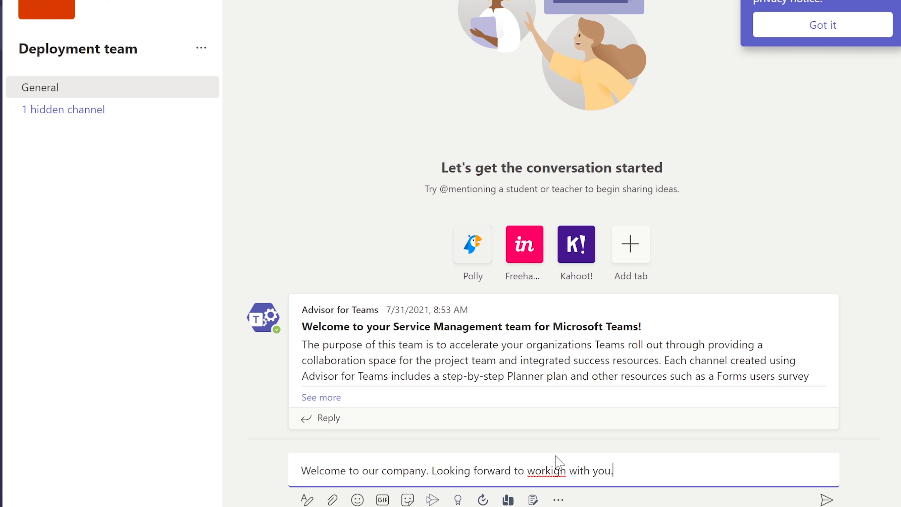
{"action": "left_click", "coordinate": [550, 470]}
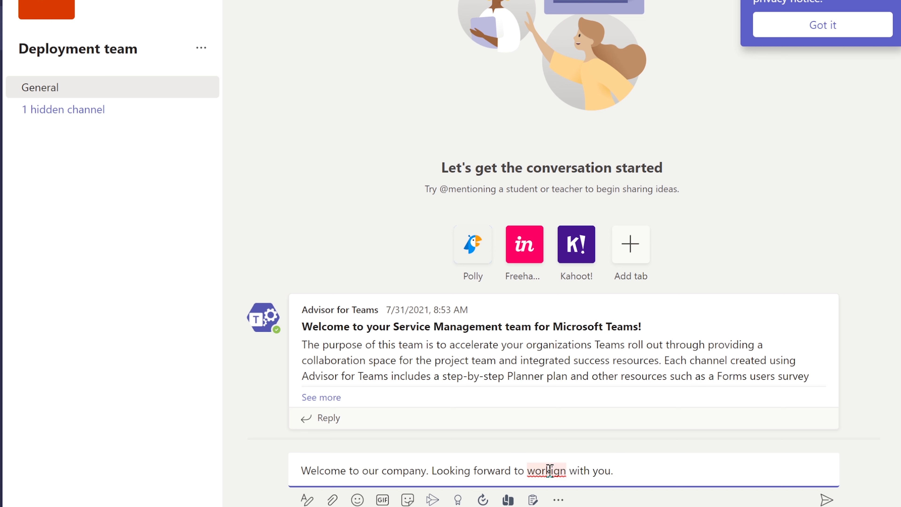
{"action": "left_click", "coordinate": [609, 421]}
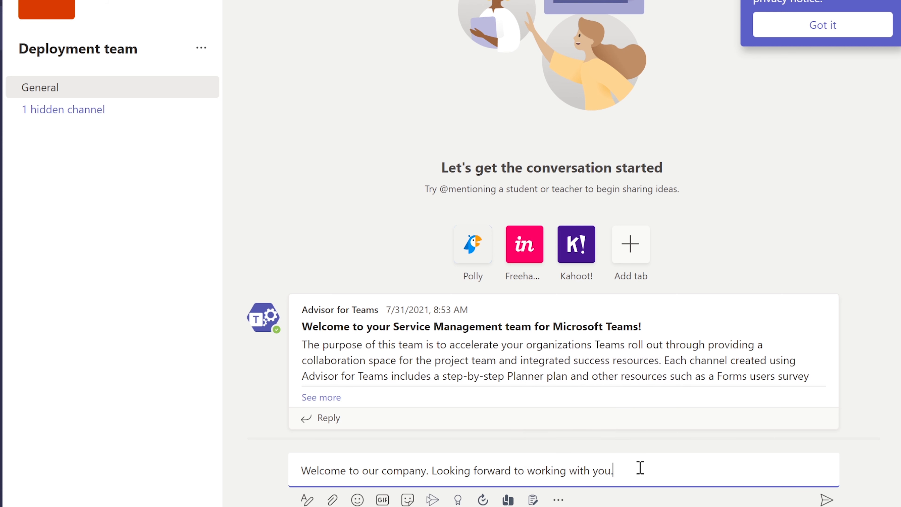
{"action": "key", "text": "Return"}
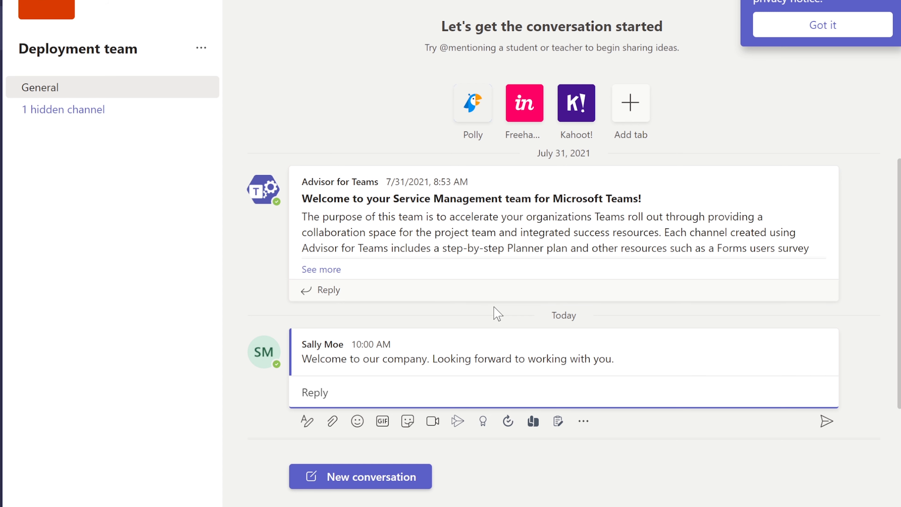
{"action": "mouse_move", "coordinate": [395, 235]}
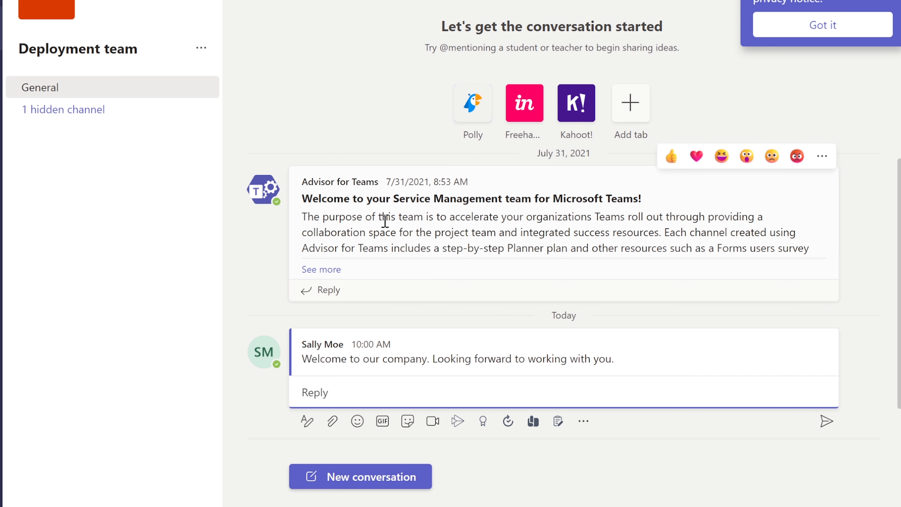
{"action": "left_click", "coordinate": [48, 114]}
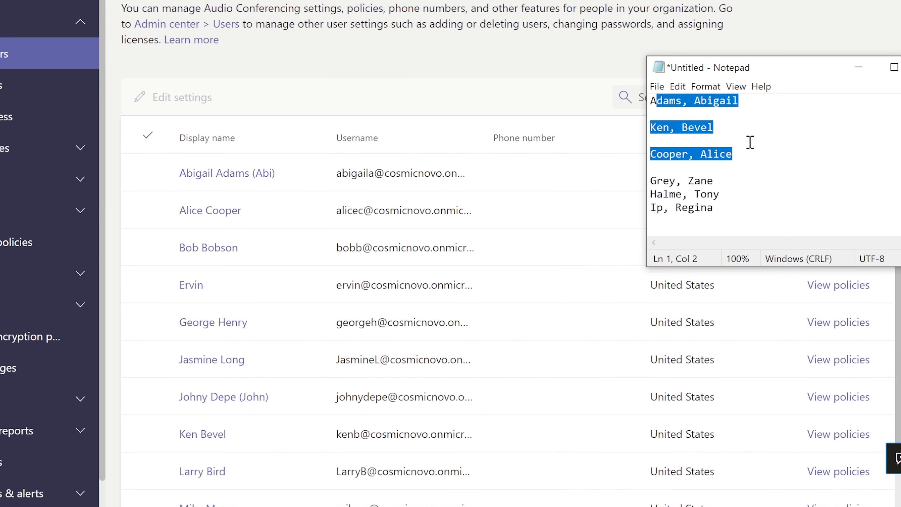
{"action": "left_click", "coordinate": [742, 151]}
{"action": "left_click", "coordinate": [721, 207]}
{"action": "left_click_drag", "start_coordinate": [721, 207], "coordinate": [650, 181]}
{"action": "left_click", "coordinate": [721, 167]}
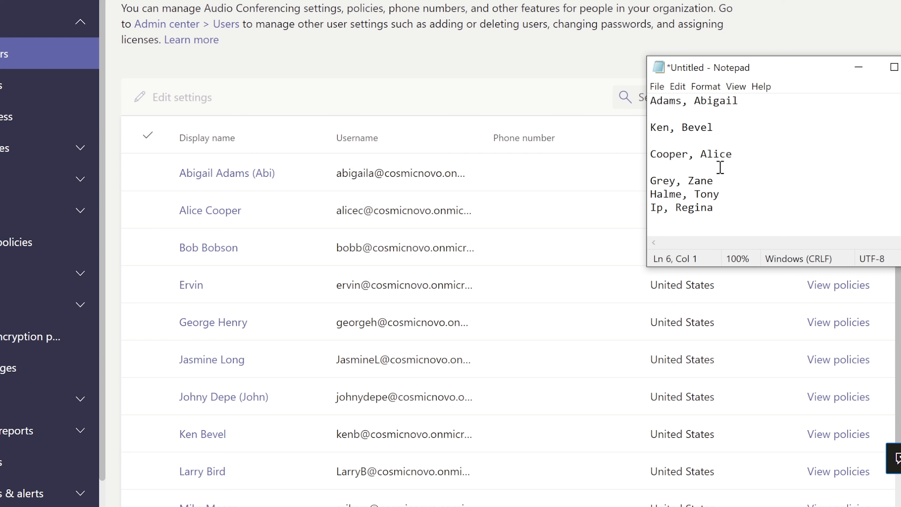
{"action": "left_click_drag", "start_coordinate": [715, 208], "coordinate": [651, 181]}
{"action": "left_click", "coordinate": [725, 180]}
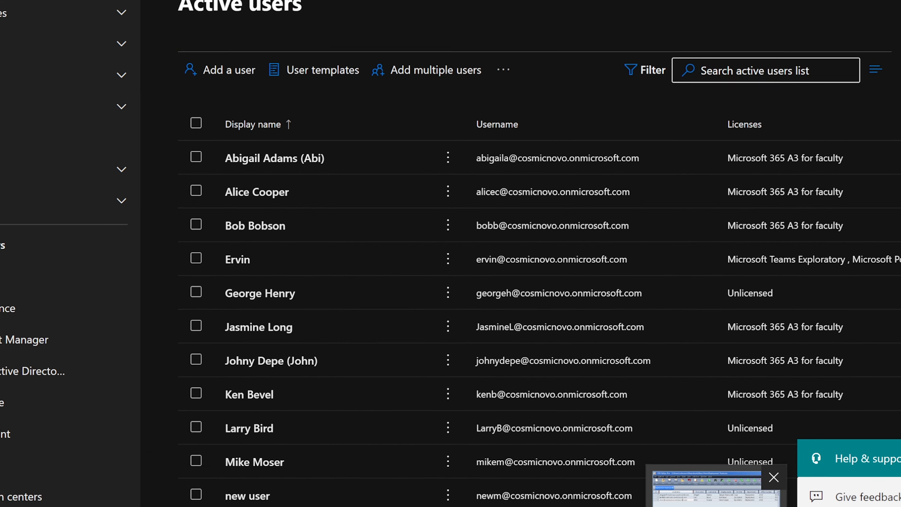
Bring the CSV Editor Pro window with Deployment Team.csv to the front.
{"action": "left_click", "coordinate": [697, 502]}
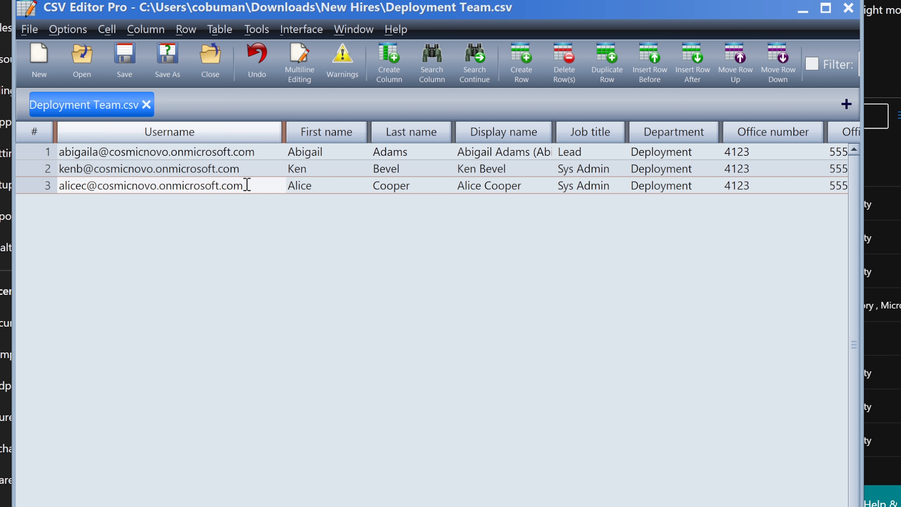
Leave row 3's username in Deployment Team.csv unchanged and minimize CSV Editor Pro.
{"action": "left_click_drag", "start_coordinate": [244, 186], "coordinate": [166, 186]}
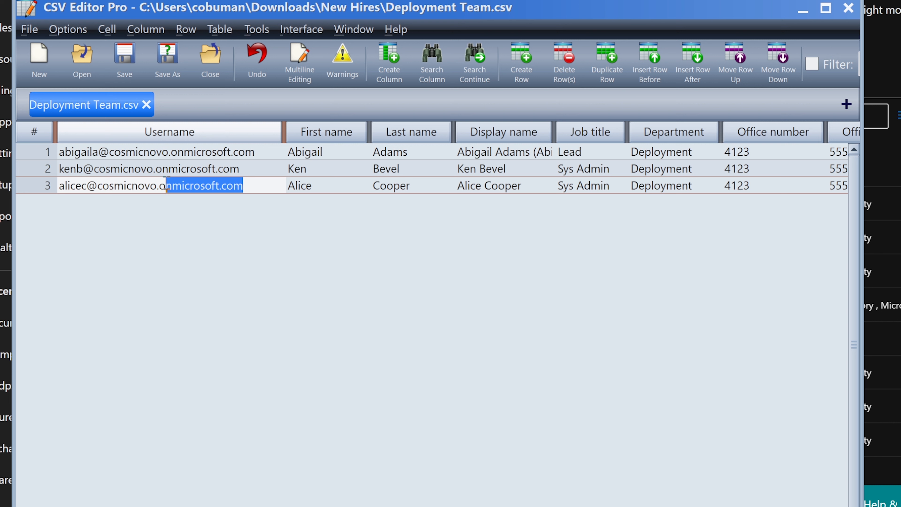
{"action": "left_click", "coordinate": [261, 183]}
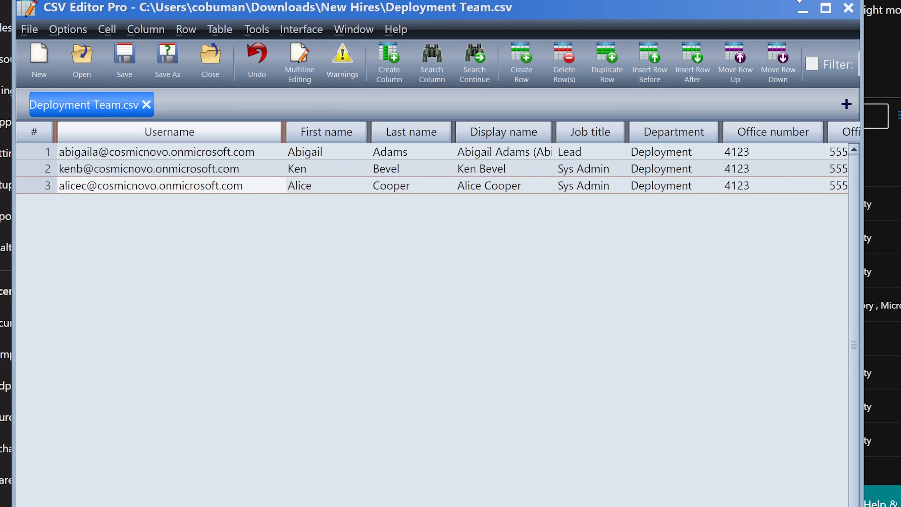
{"action": "left_click", "coordinate": [803, 10]}
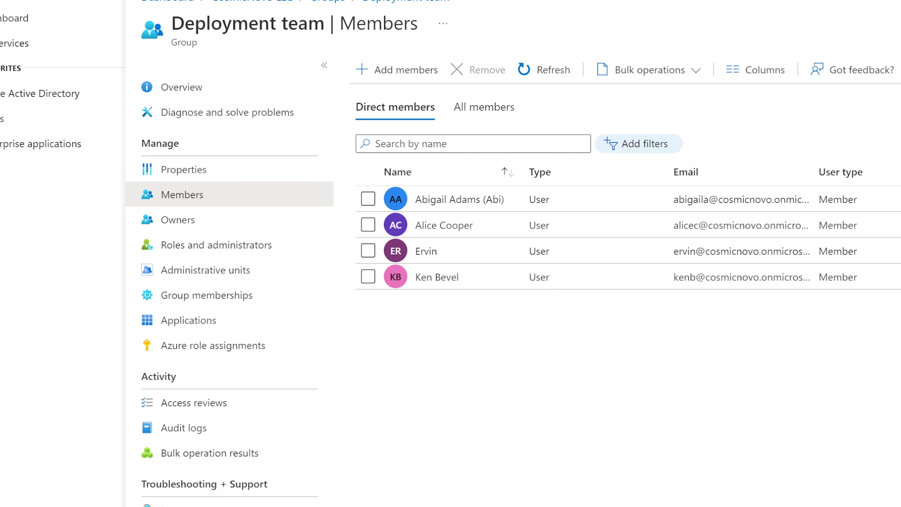
Go to All users in the CosmicNovo LLC directory and download the Bulk create CSV template.
{"action": "left_click", "coordinate": [18, 102]}
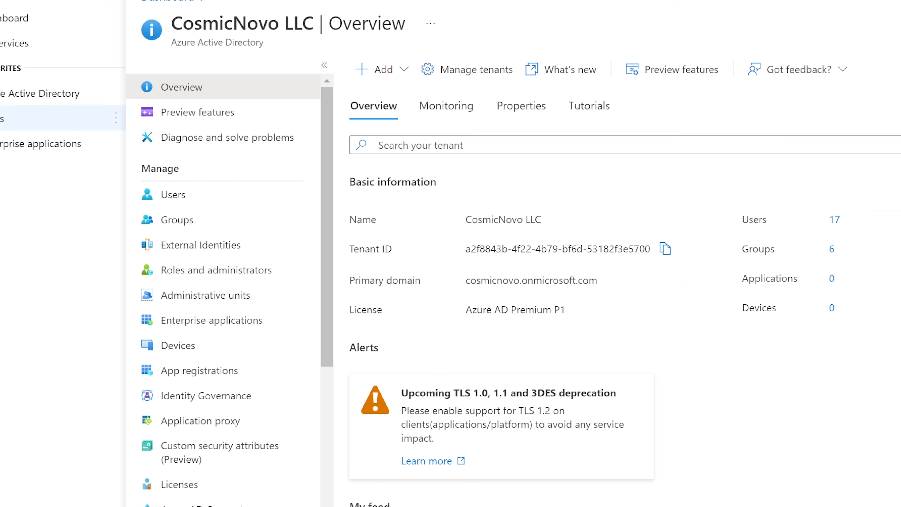
{"action": "left_click", "coordinate": [3, 120]}
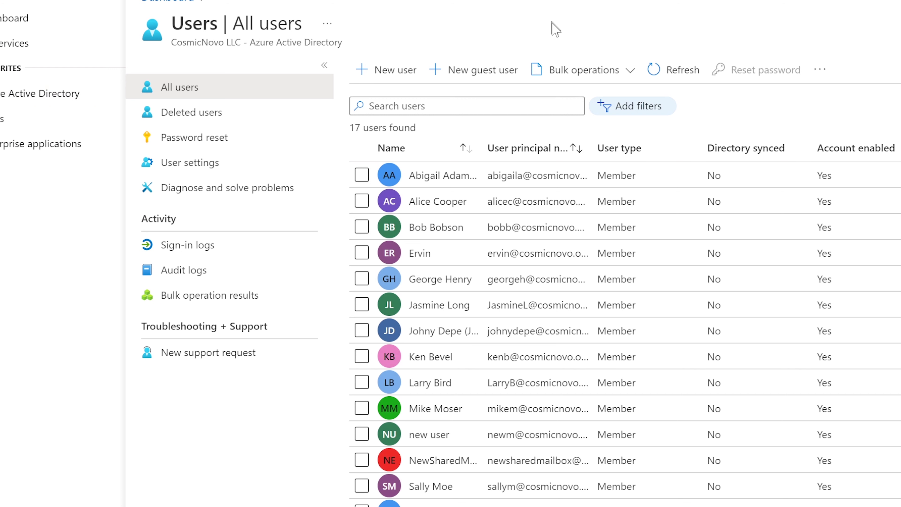
{"action": "left_click", "coordinate": [562, 72]}
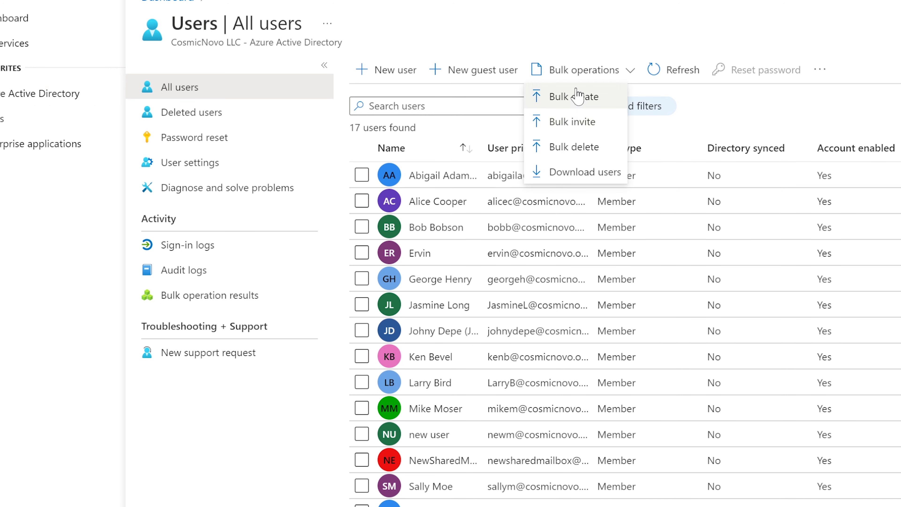
{"action": "left_click", "coordinate": [571, 103]}
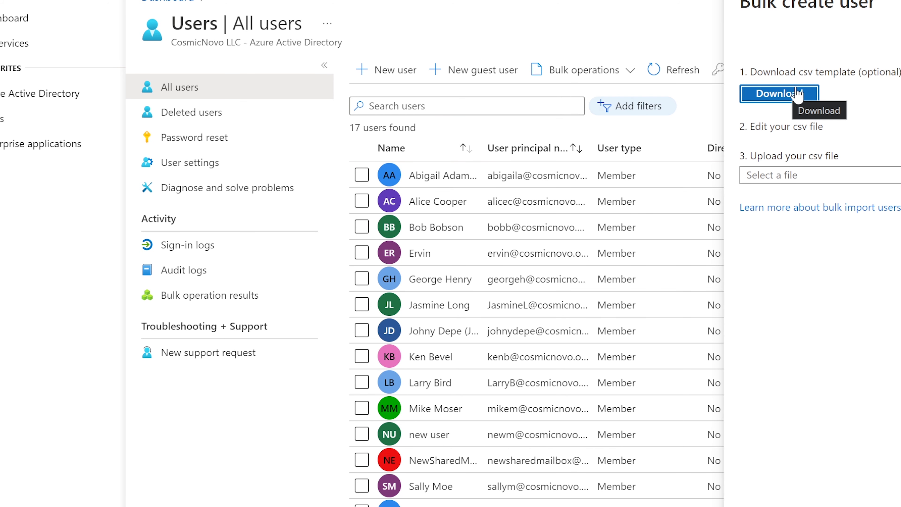
{"action": "left_click", "coordinate": [786, 95]}
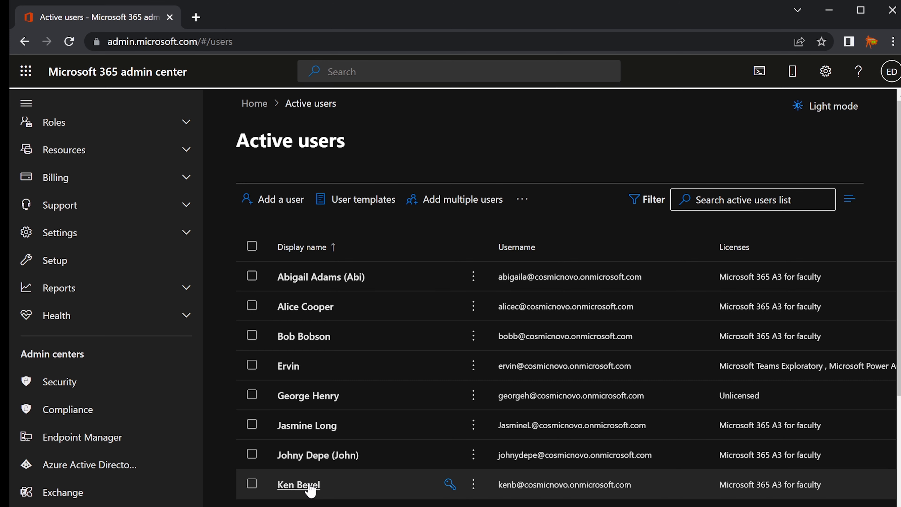
Open Azure AD's All users list and expand the Bulk operations dropdown.
{"action": "left_click", "coordinate": [79, 463]}
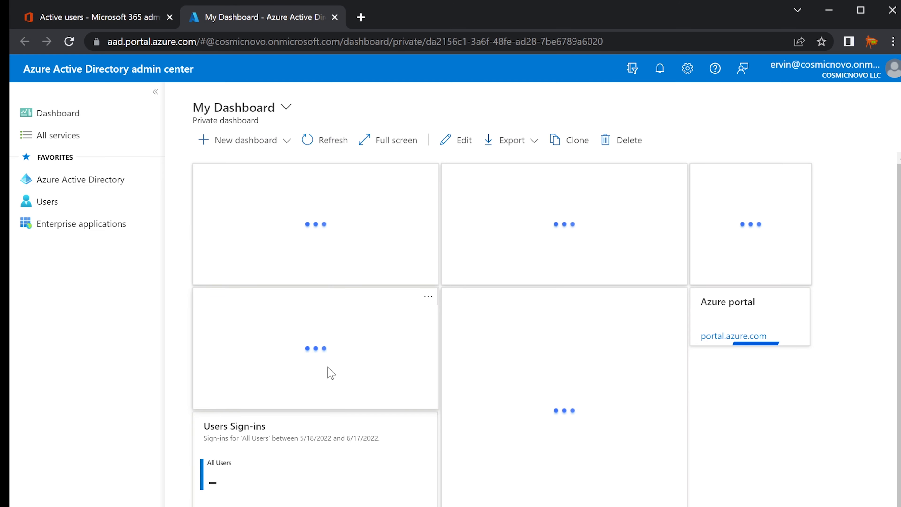
{"action": "left_click", "coordinate": [45, 204]}
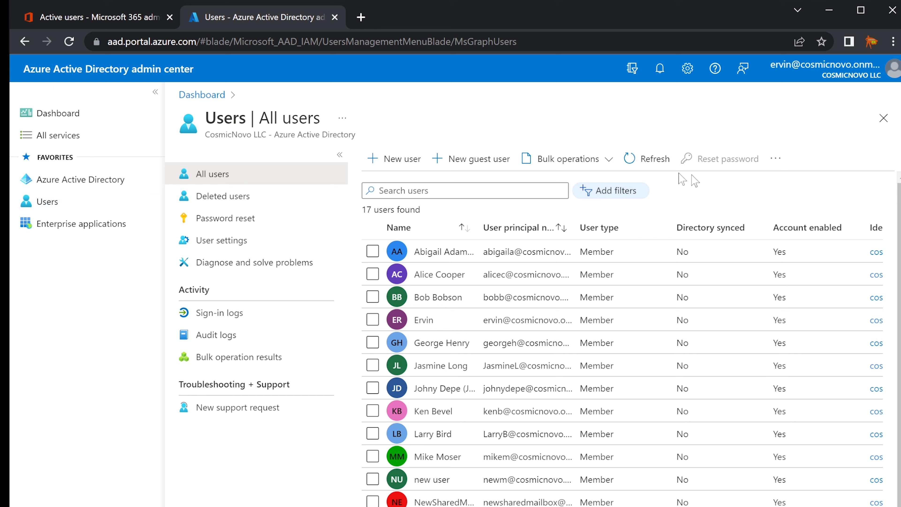
{"action": "left_click", "coordinate": [585, 169]}
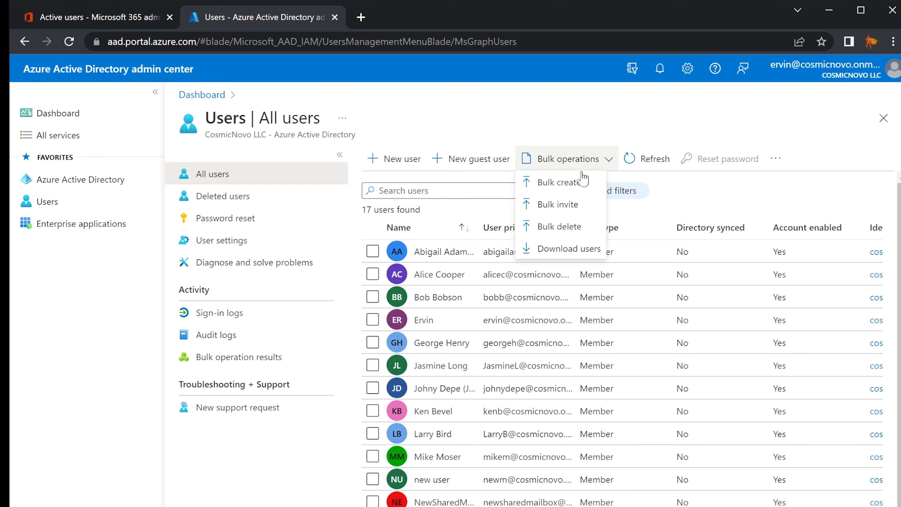
Choose Bulk create to open the Bulk create user pane.
{"action": "left_click", "coordinate": [574, 185]}
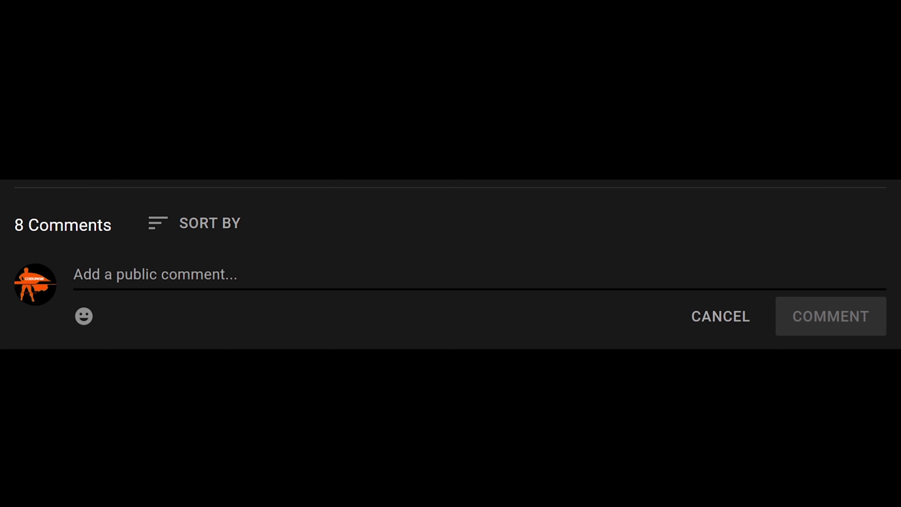
Post the comment 'Present!' on the stream, then select the three already-created names in Notepad.
{"action": "type", "text": "Pr"}
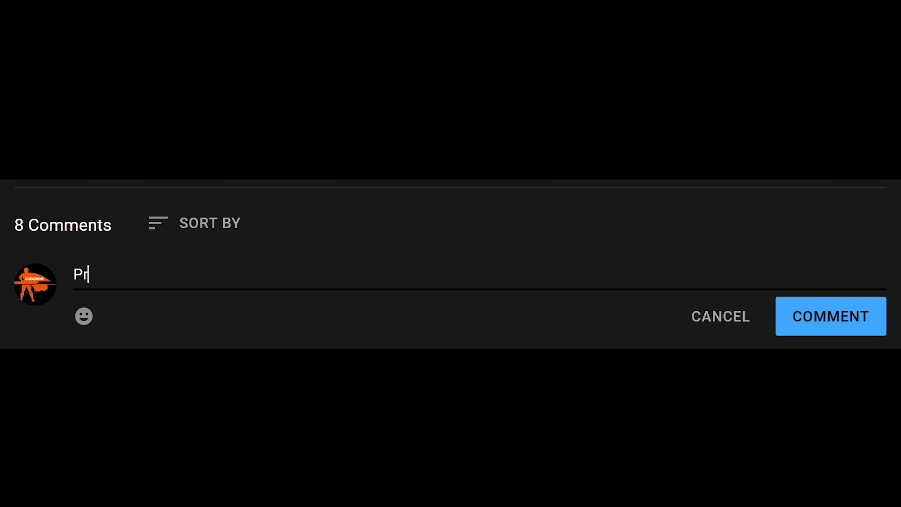
{"action": "type", "text": "esent!"}
{"action": "left_click", "coordinate": [818, 326]}
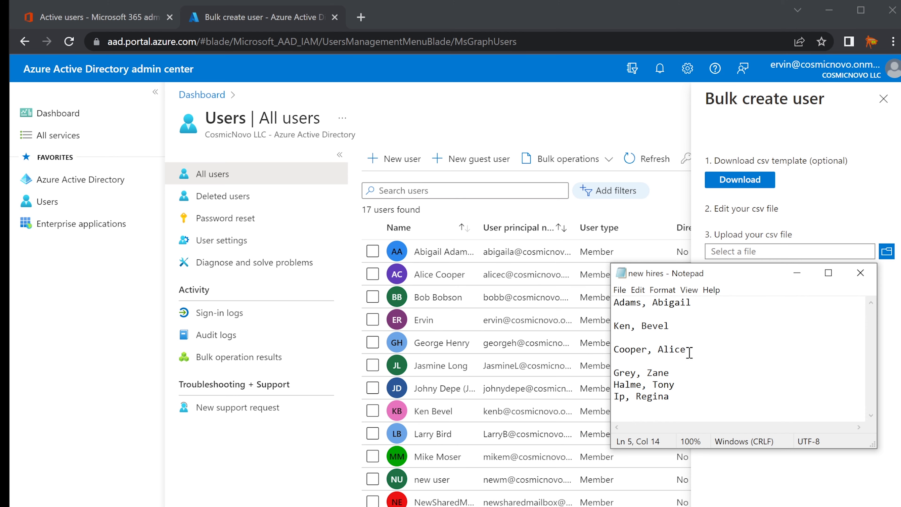
{"action": "left_click_drag", "start_coordinate": [687, 350], "coordinate": [613, 308]}
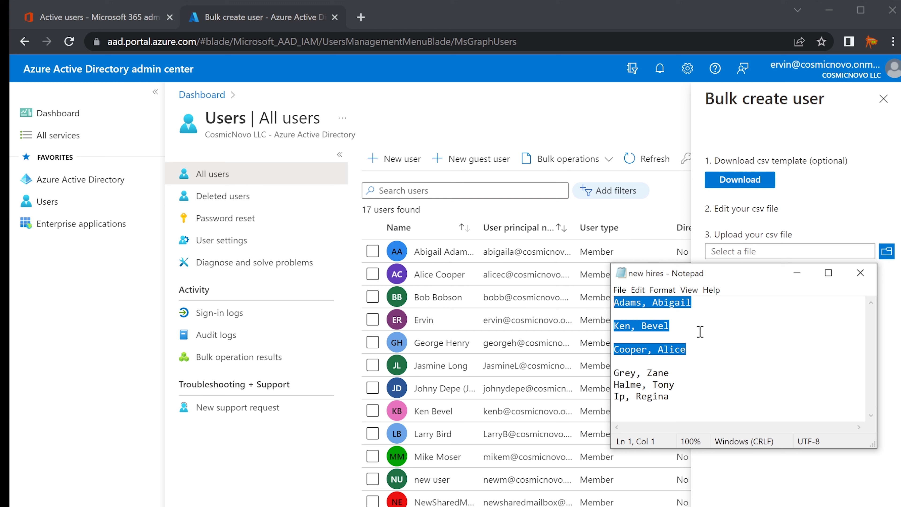
Remove the already-created names from the new-hires note and download the UserCreateTemplate.csv bulk-create template.
{"action": "key", "text": "Delete"}
{"action": "left_click_drag", "start_coordinate": [670, 350], "coordinate": [617, 323]}
{"action": "left_click", "coordinate": [676, 320]}
{"action": "left_click_drag", "start_coordinate": [736, 279], "coordinate": [842, 334]}
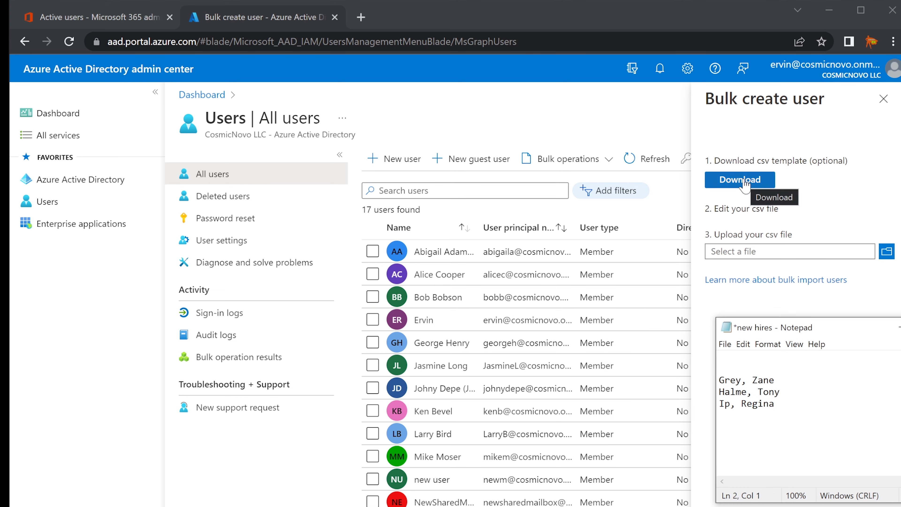
{"action": "left_click", "coordinate": [745, 180]}
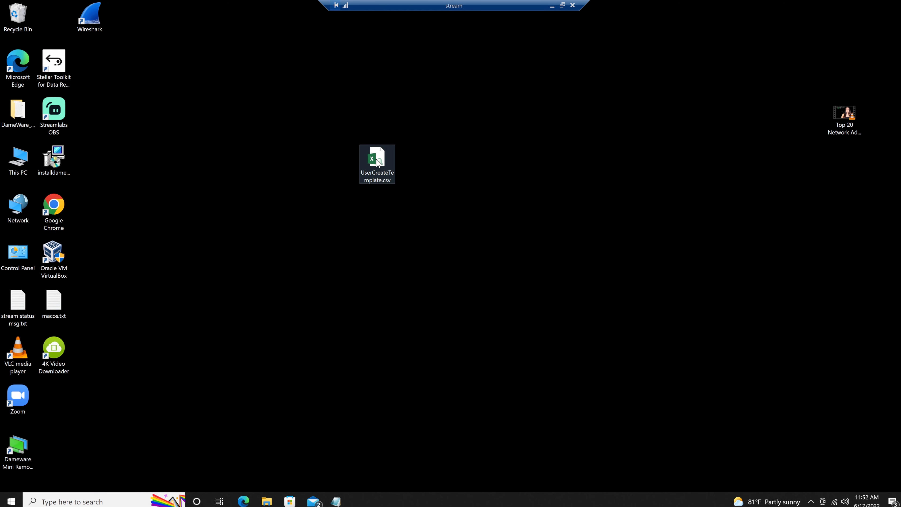
Open UserCreateTemplate.csv from the desktop in Excel and position the window.
{"action": "left_click_drag", "start_coordinate": [377, 160], "coordinate": [384, 213]}
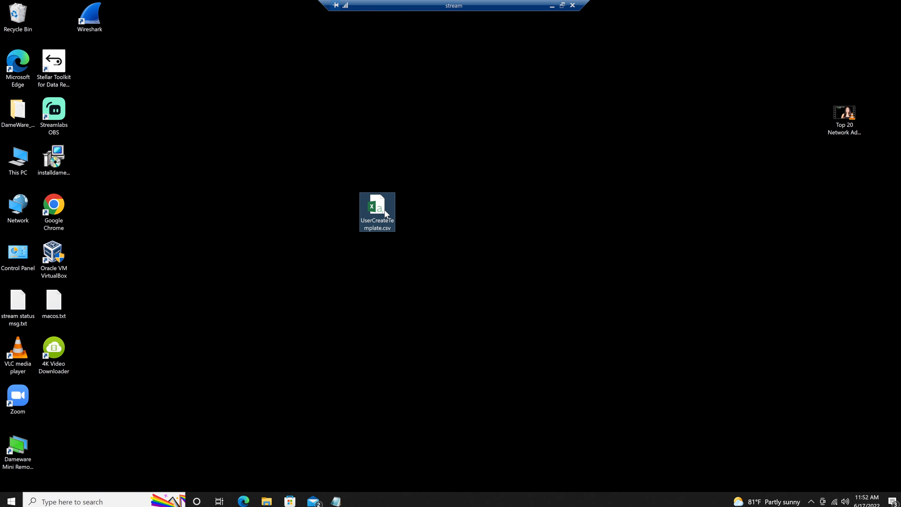
{"action": "double_click", "coordinate": [384, 210]}
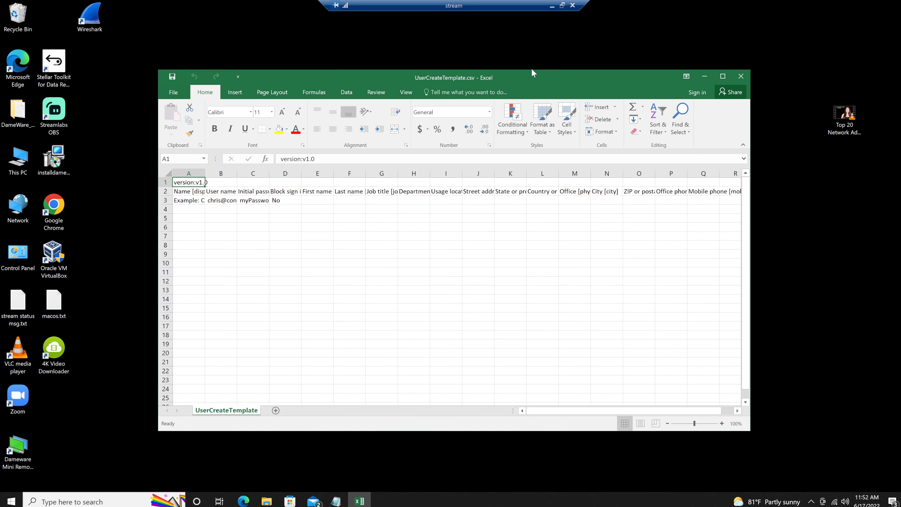
{"action": "left_click_drag", "start_coordinate": [521, 75], "coordinate": [550, 99]}
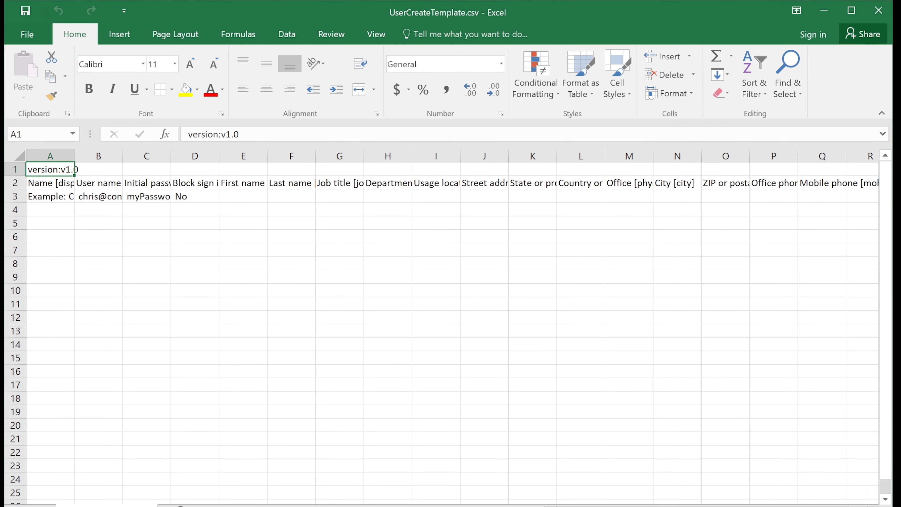
{"action": "left_click_drag", "start_coordinate": [893, 506], "coordinate": [845, 506]}
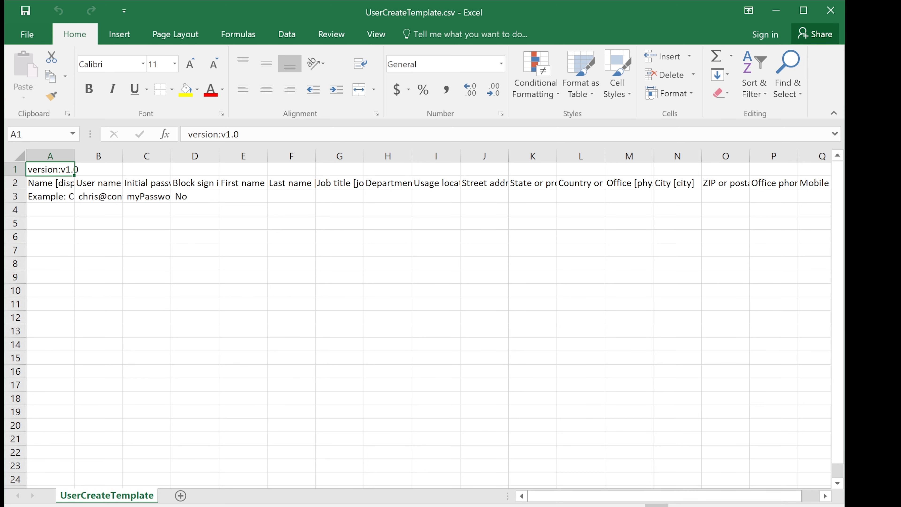
{"action": "left_click_drag", "start_coordinate": [405, 12], "coordinate": [429, 11]}
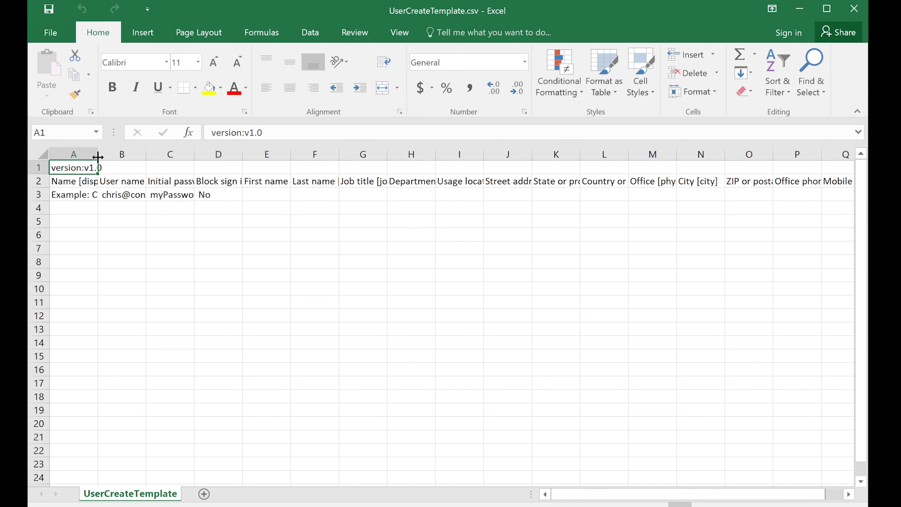
Widen columns A, C and D so their headers, including Block sign in, are readable.
{"action": "left_click_drag", "start_coordinate": [98, 157], "coordinate": [415, 155]}
{"action": "left_click", "coordinate": [341, 154]}
{"action": "left_click_drag", "start_coordinate": [512, 154], "coordinate": [660, 155]}
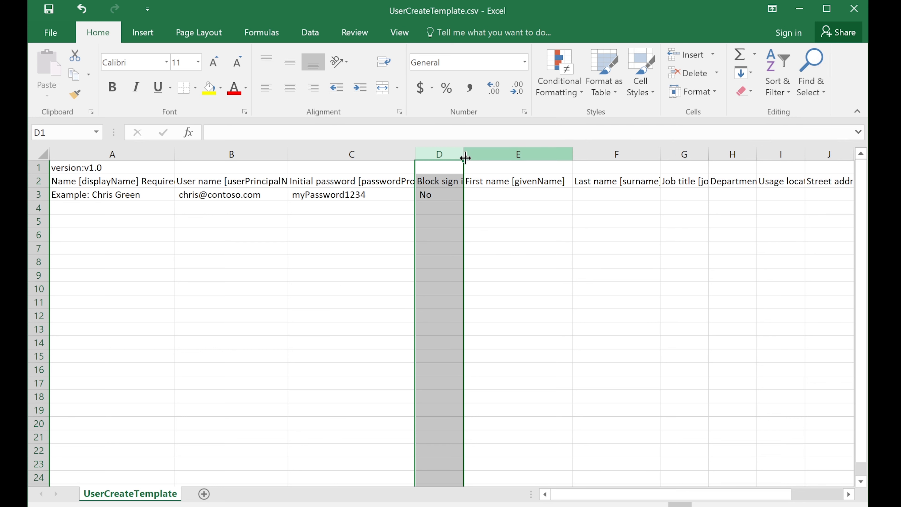
{"action": "left_click_drag", "start_coordinate": [465, 158], "coordinate": [501, 155]}
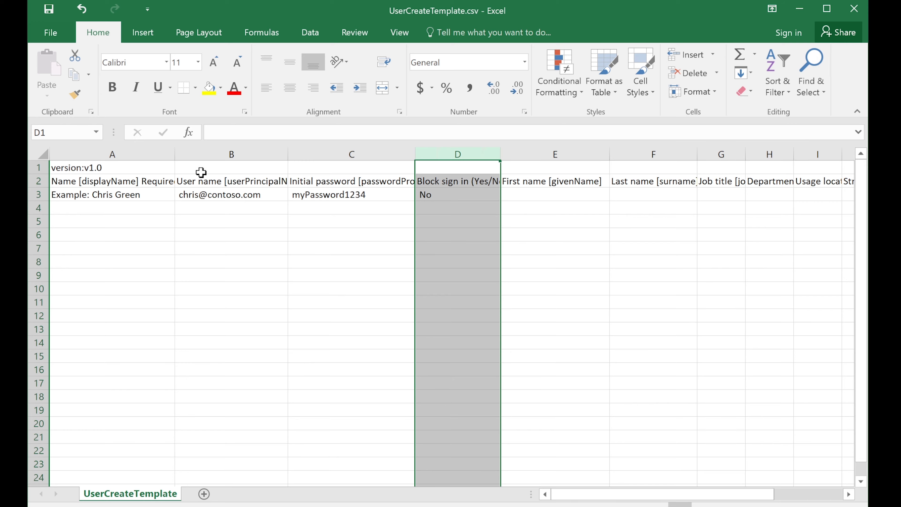
{"action": "left_click", "coordinate": [114, 197]}
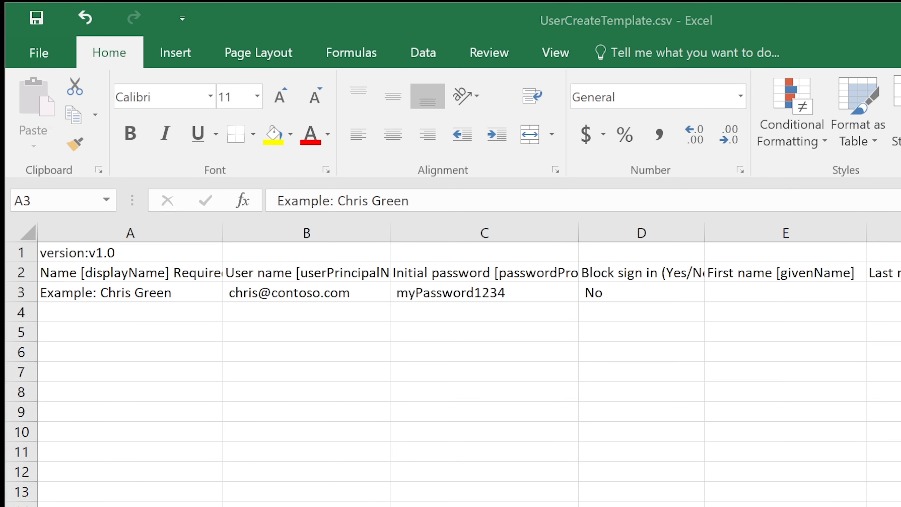
Select the whole example display name in cell A3 for replacement.
{"action": "key", "text": "alt+Tab"}
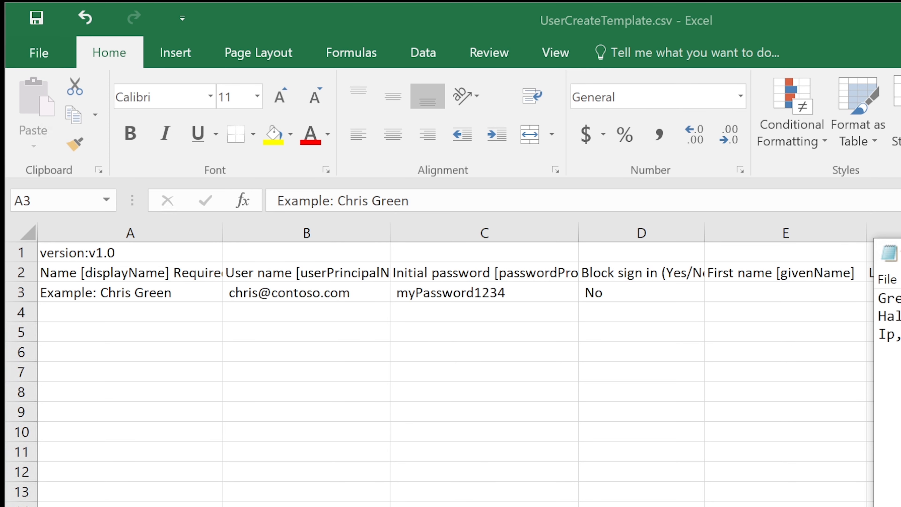
{"action": "left_click", "coordinate": [177, 292]}
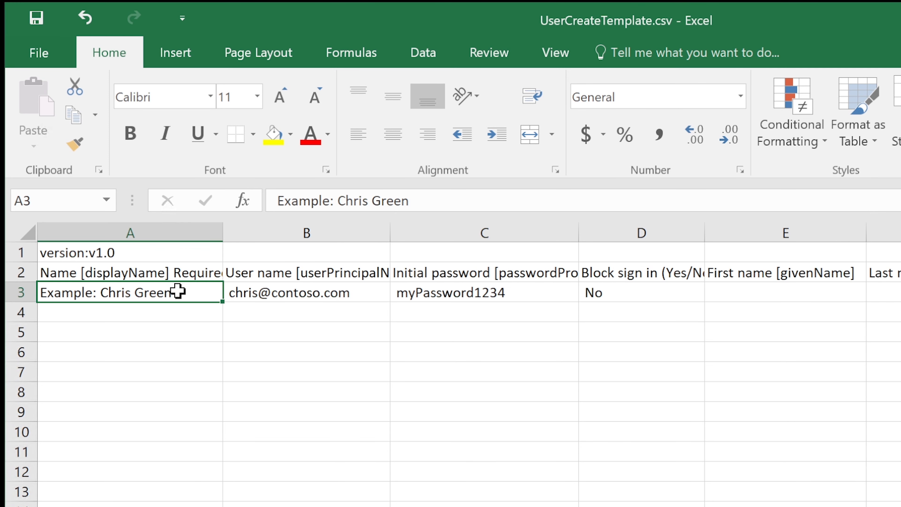
{"action": "left_click", "coordinate": [241, 233]}
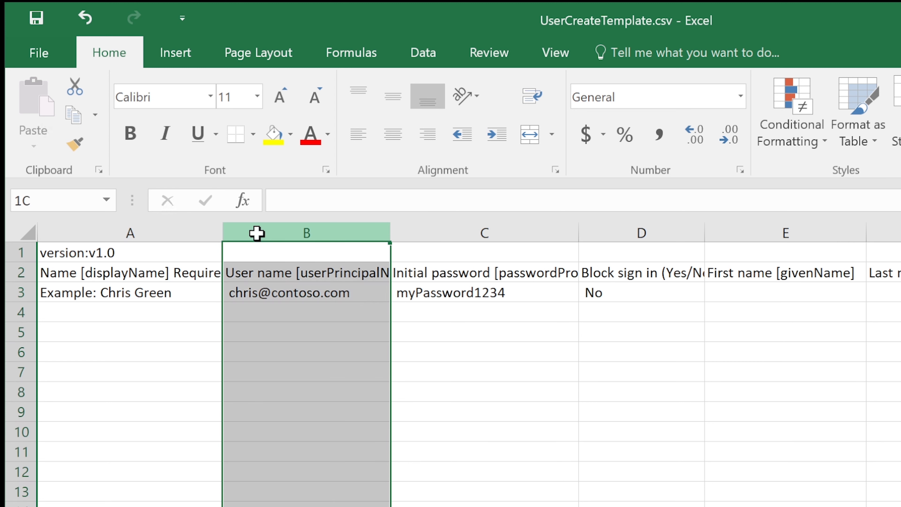
{"action": "left_click", "coordinate": [179, 293]}
{"action": "double_click", "coordinate": [183, 293]}
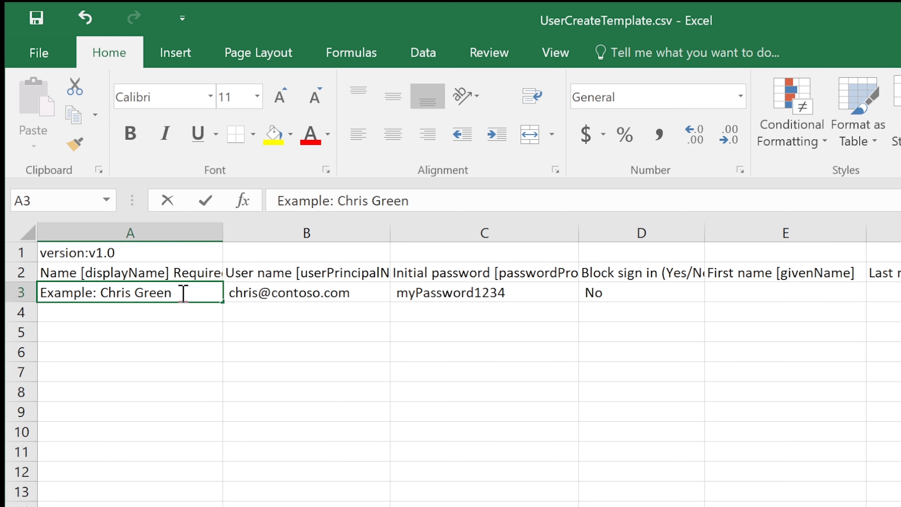
{"action": "double_click", "coordinate": [183, 292]}
{"action": "left_click", "coordinate": [182, 292]}
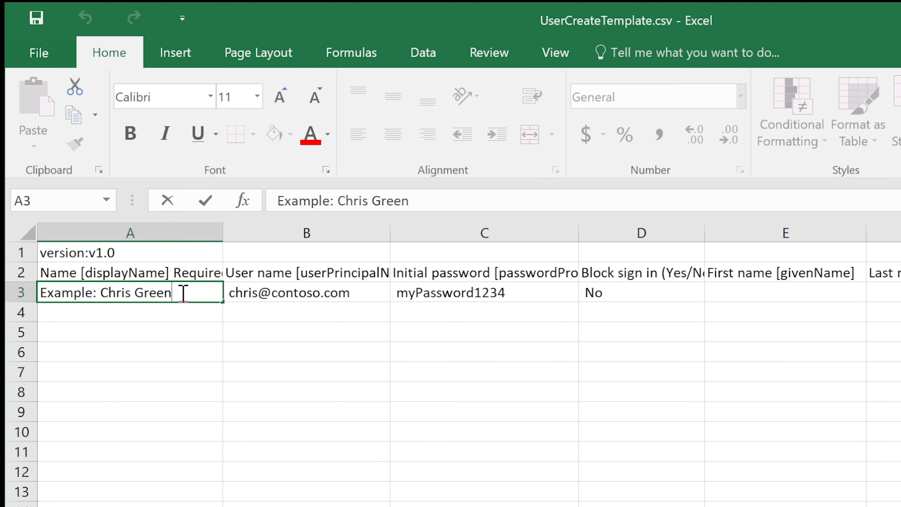
{"action": "left_click_drag", "start_coordinate": [179, 292], "coordinate": [35, 292]}
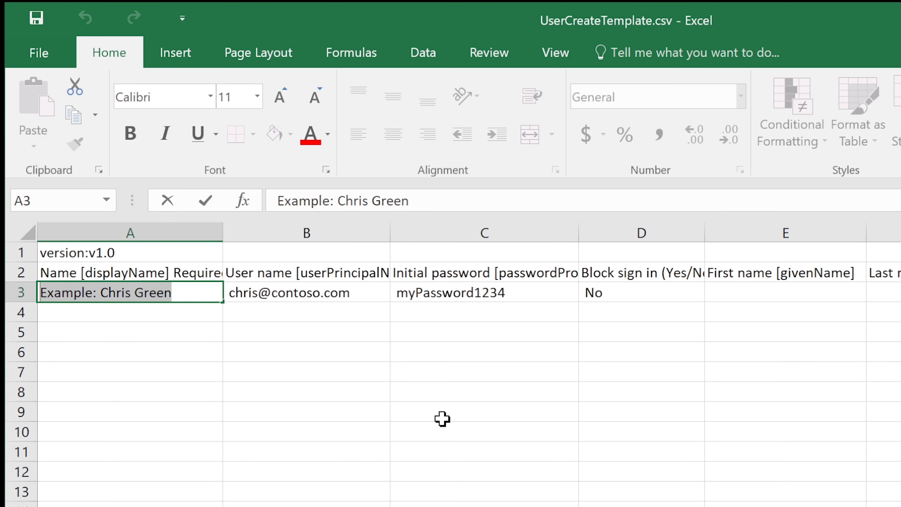
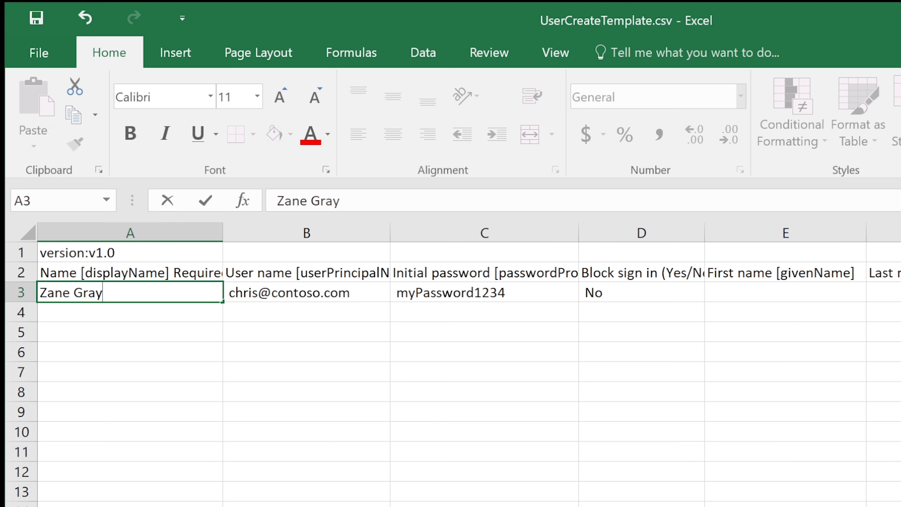
Enter the new hire's full display name in A3, correcting the surname spelling against the note.
{"action": "key", "text": "alt+Tab"}
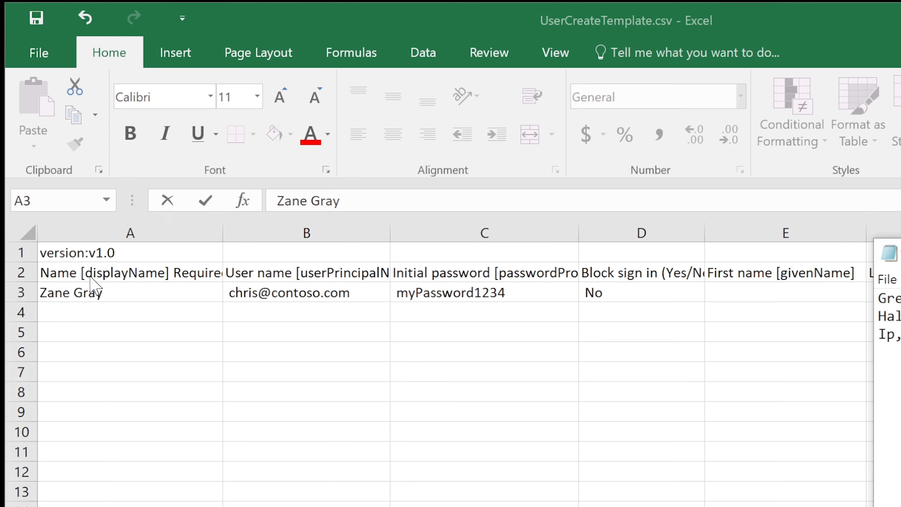
{"action": "double_click", "coordinate": [96, 292]}
{"action": "key", "text": "BackSpace"}
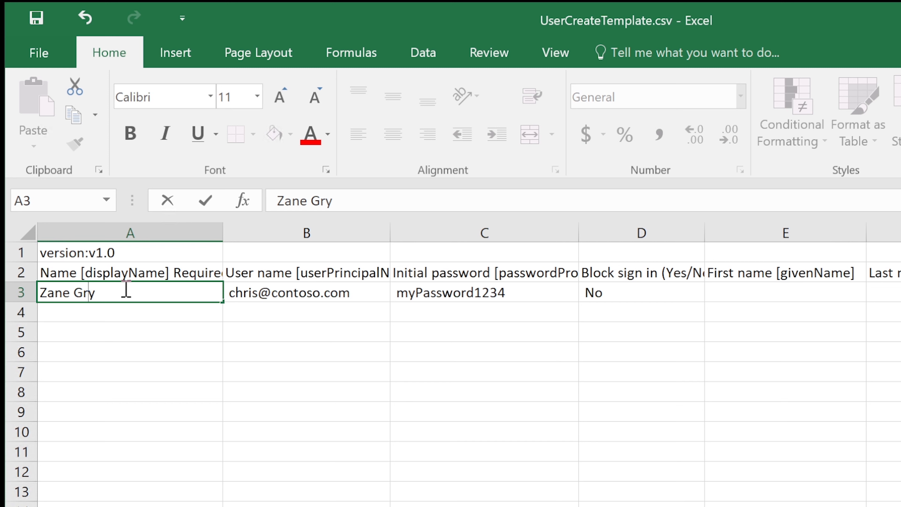
{"action": "type", "text": "e"}
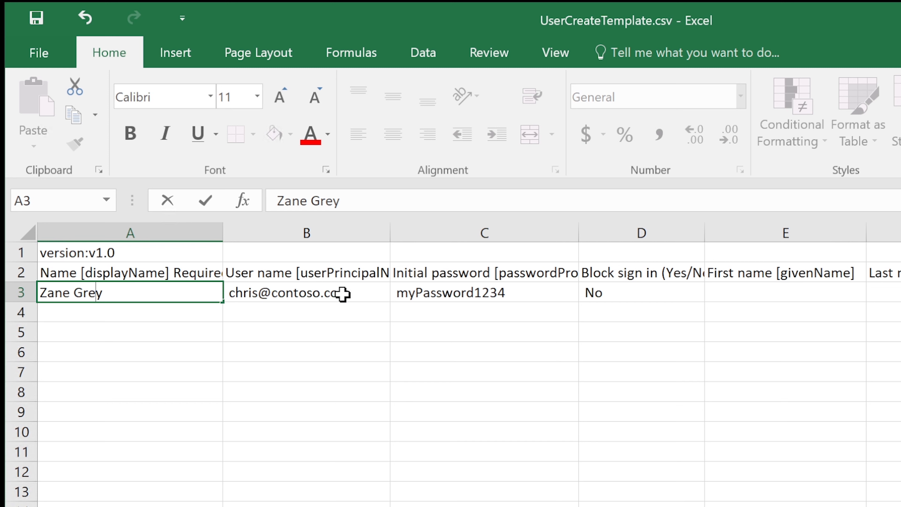
{"action": "left_click", "coordinate": [315, 295]}
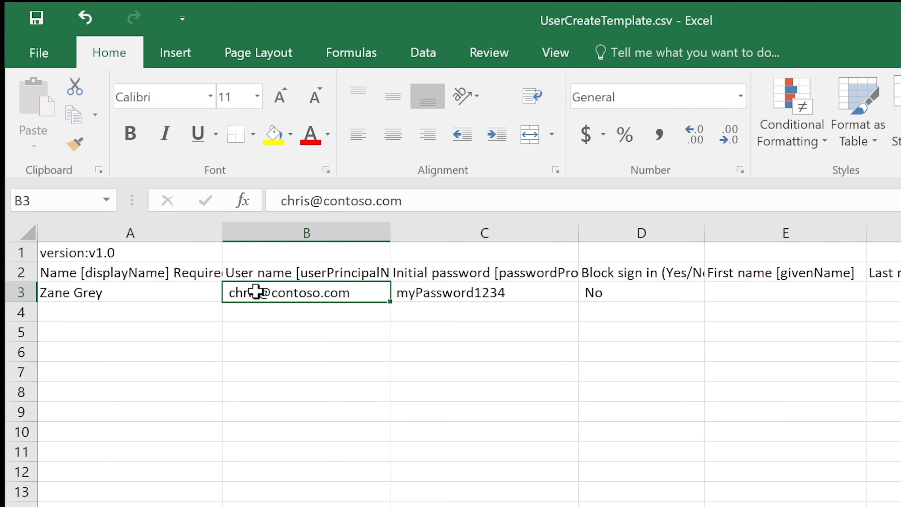
Widen column B and overwrite B3 with the new hire's principal name on the cosmicnovo.onmicrosoft.com domain.
{"action": "left_click_drag", "start_coordinate": [391, 235], "coordinate": [403, 234]}
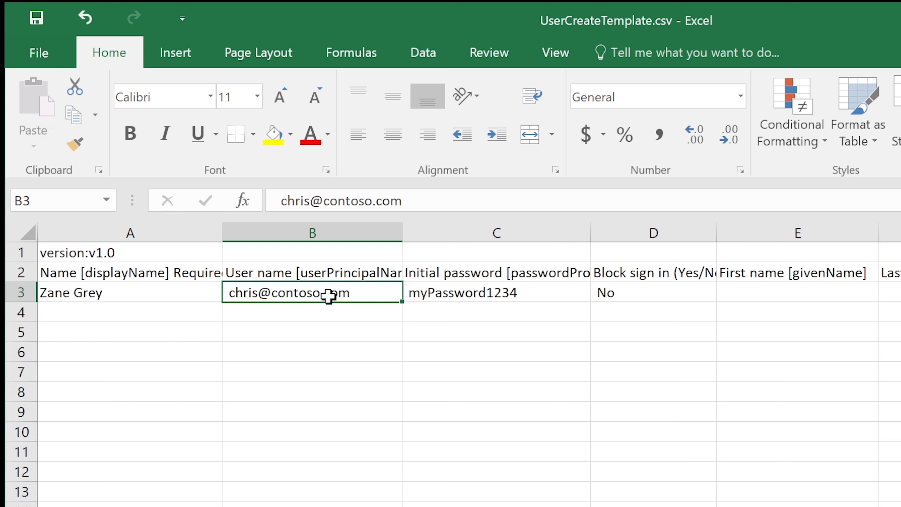
{"action": "left_click_drag", "start_coordinate": [401, 232], "coordinate": [442, 232]}
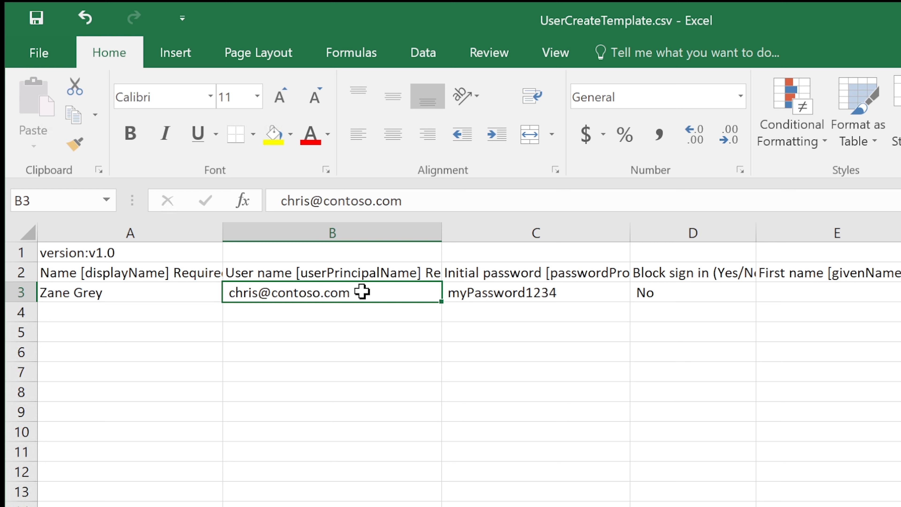
{"action": "double_click", "coordinate": [362, 292]}
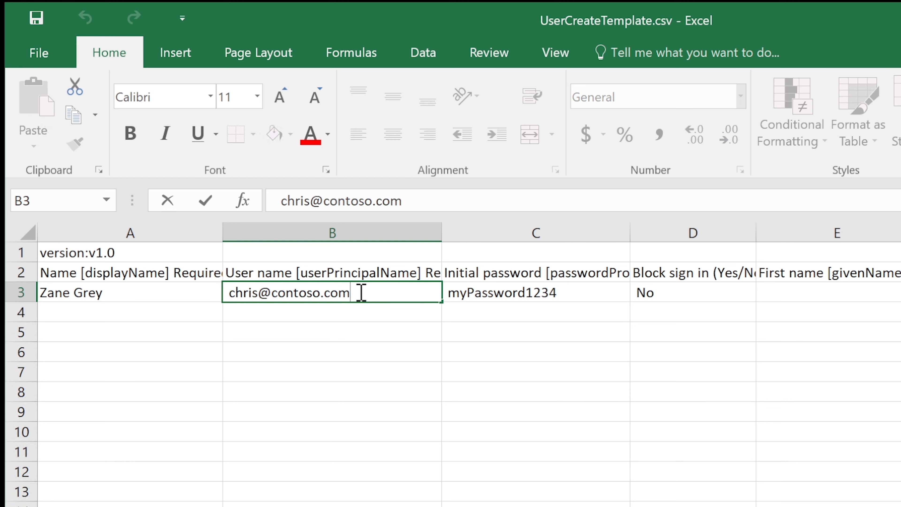
{"action": "left_click_drag", "start_coordinate": [358, 294], "coordinate": [276, 303]}
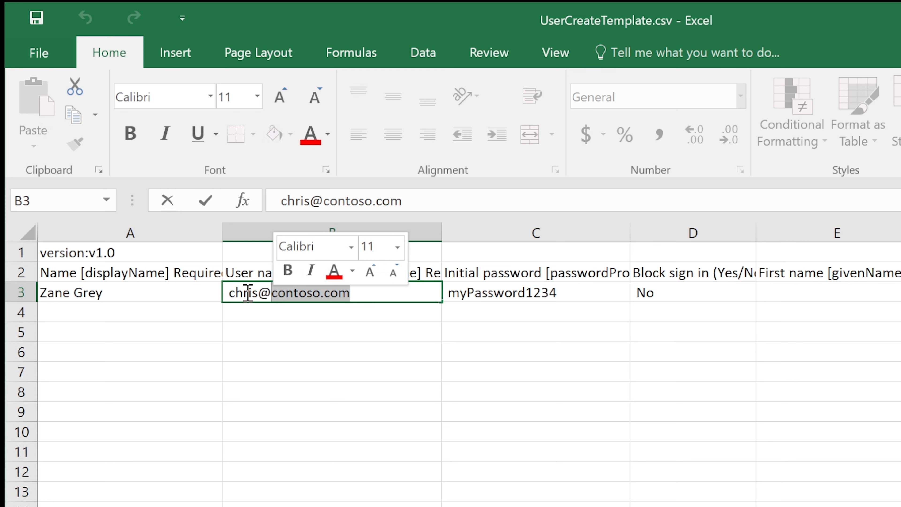
{"action": "left_click_drag", "start_coordinate": [383, 293], "coordinate": [227, 292]}
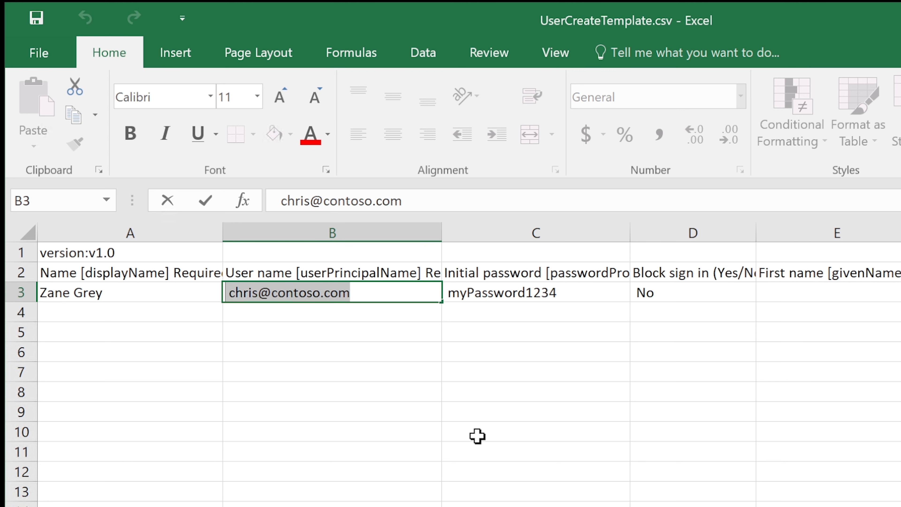
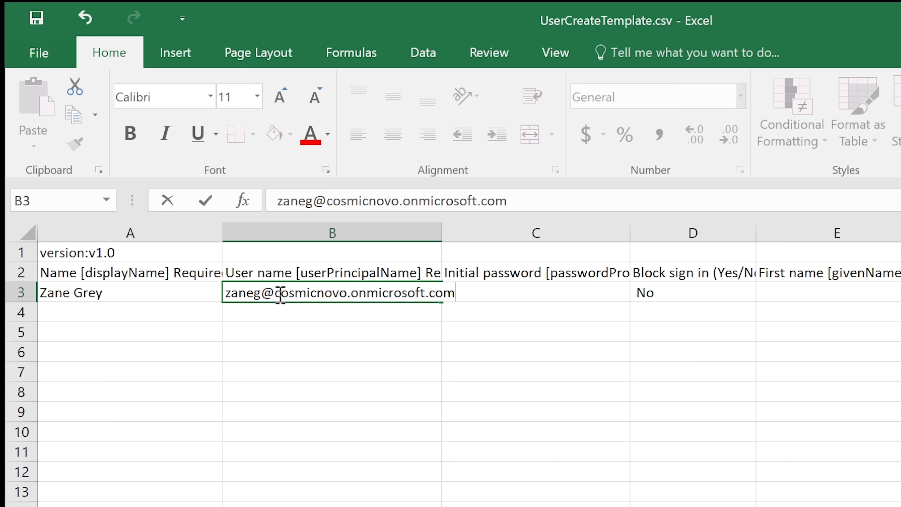
{"action": "left_click_drag", "start_coordinate": [275, 294], "coordinate": [456, 289]}
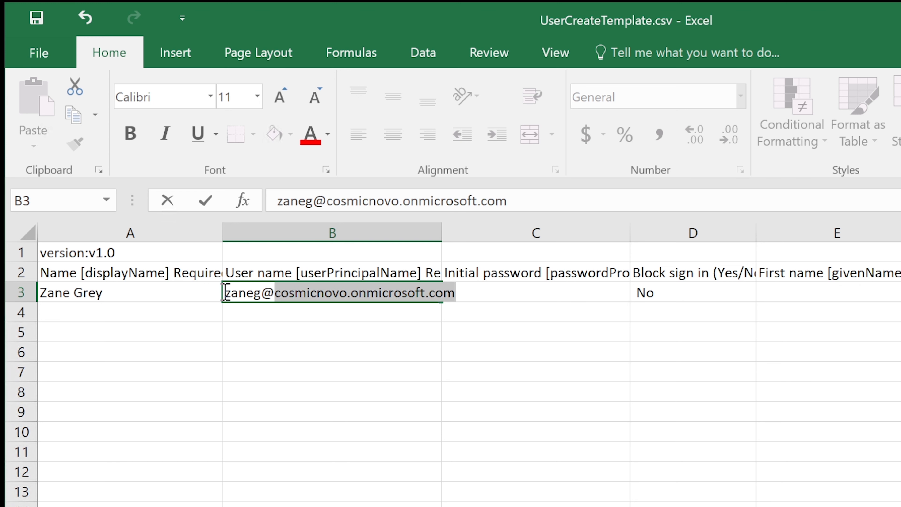
{"action": "left_click", "coordinate": [225, 292]}
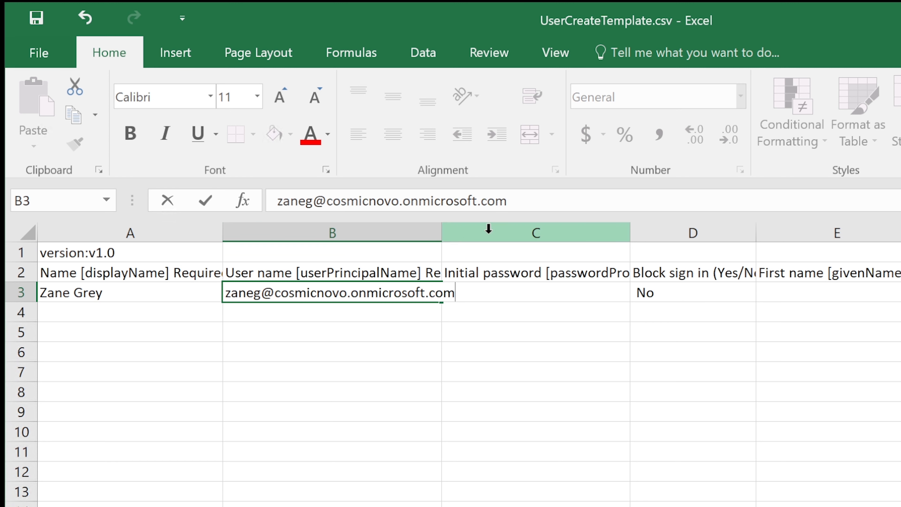
Overwrite the sample password in C3 with the new user's own initial password.
{"action": "left_click", "coordinate": [489, 231]}
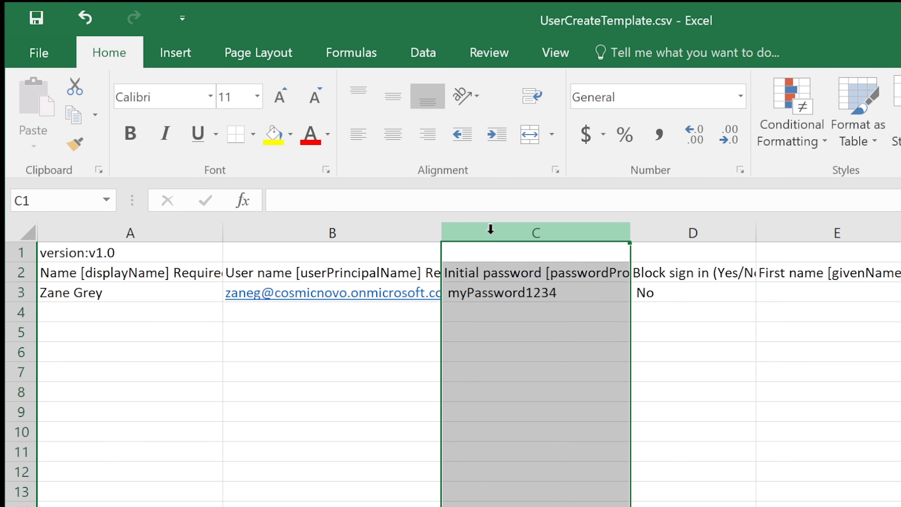
{"action": "left_click", "coordinate": [573, 293]}
{"action": "double_click", "coordinate": [573, 293]}
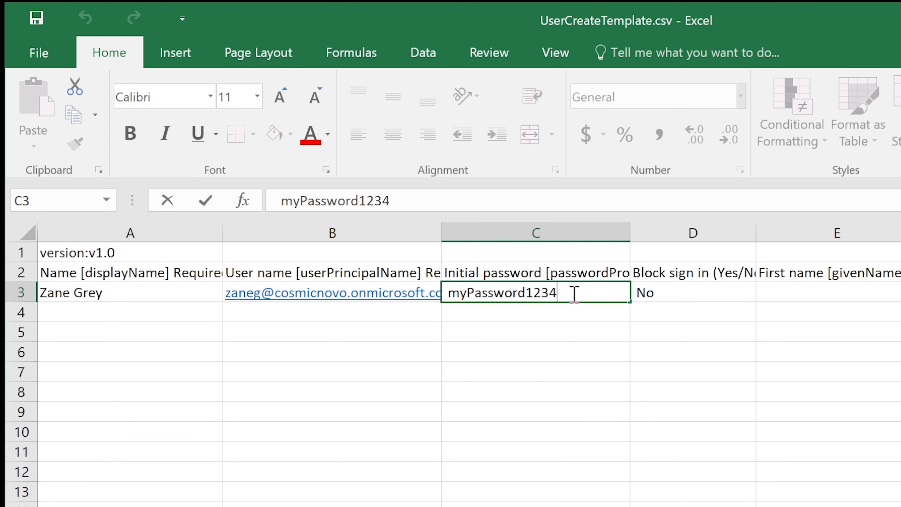
{"action": "left_click_drag", "start_coordinate": [575, 293], "coordinate": [453, 300]}
{"action": "left_click", "coordinate": [570, 293]}
{"action": "left_click_drag", "start_coordinate": [571, 293], "coordinate": [449, 295]}
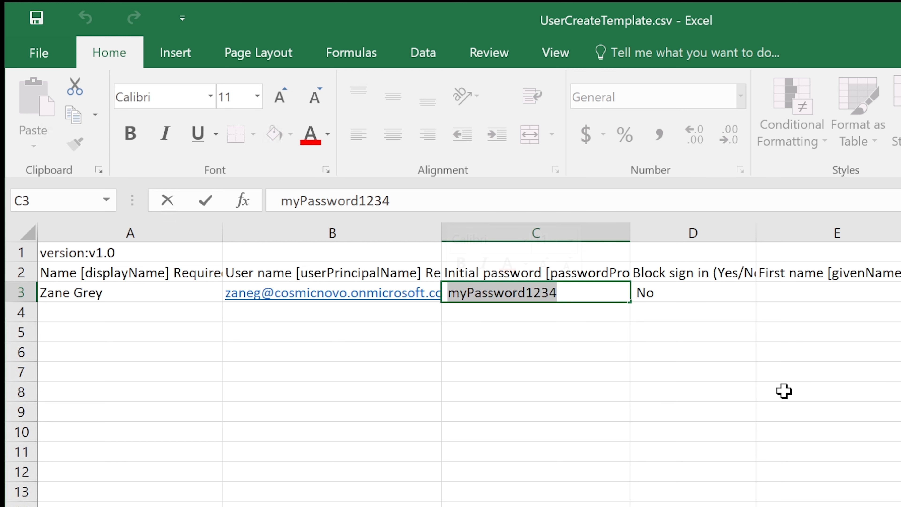
{"action": "type", "text": "Newuser1"}
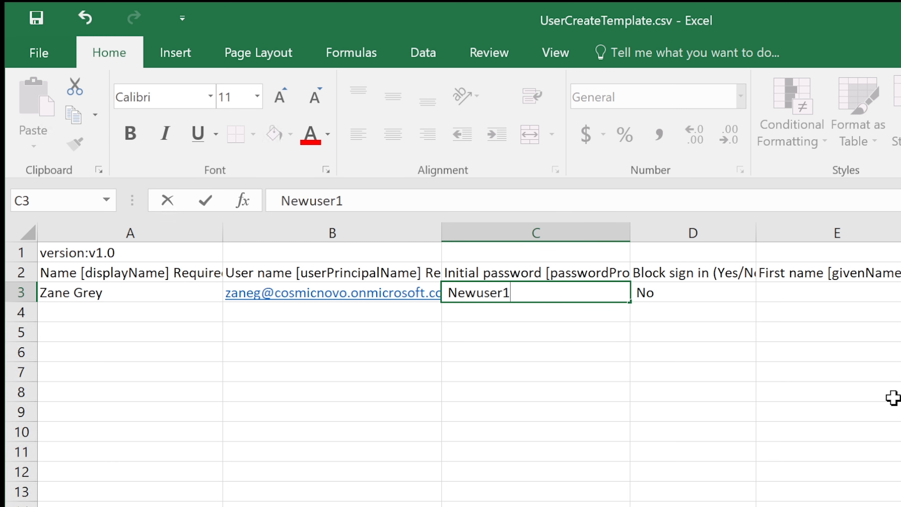
{"action": "left_click", "coordinate": [731, 291]}
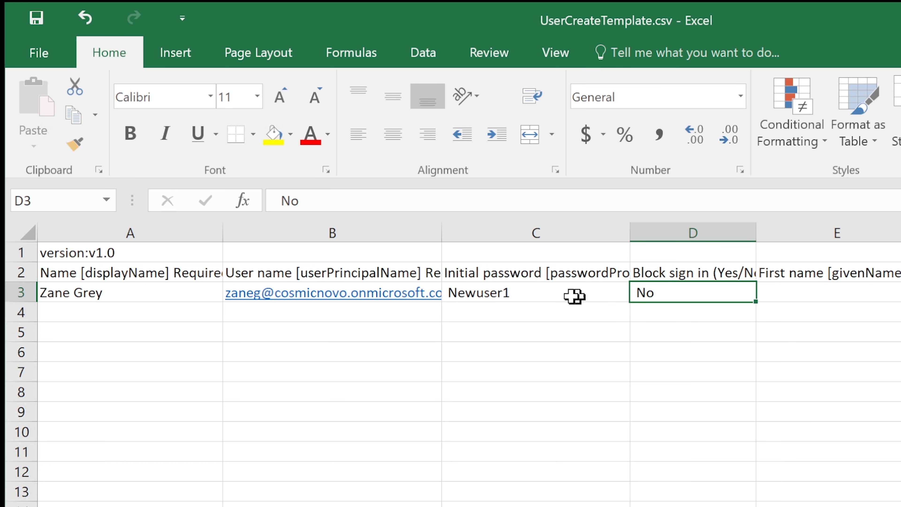
{"action": "left_click", "coordinate": [565, 296]}
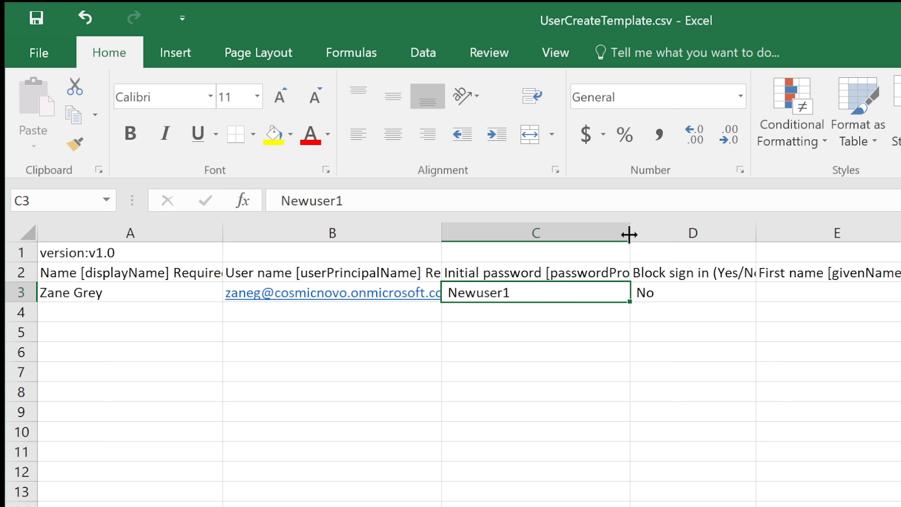
Widen columns D and G and enter the new hire's first and last names in E3 and F3.
{"action": "left_click", "coordinate": [691, 290]}
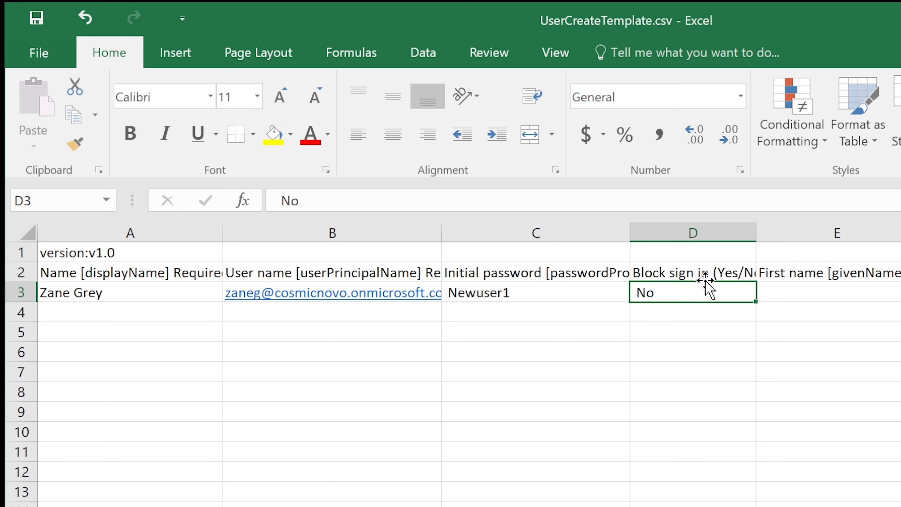
{"action": "left_click_drag", "start_coordinate": [755, 235], "coordinate": [795, 233]}
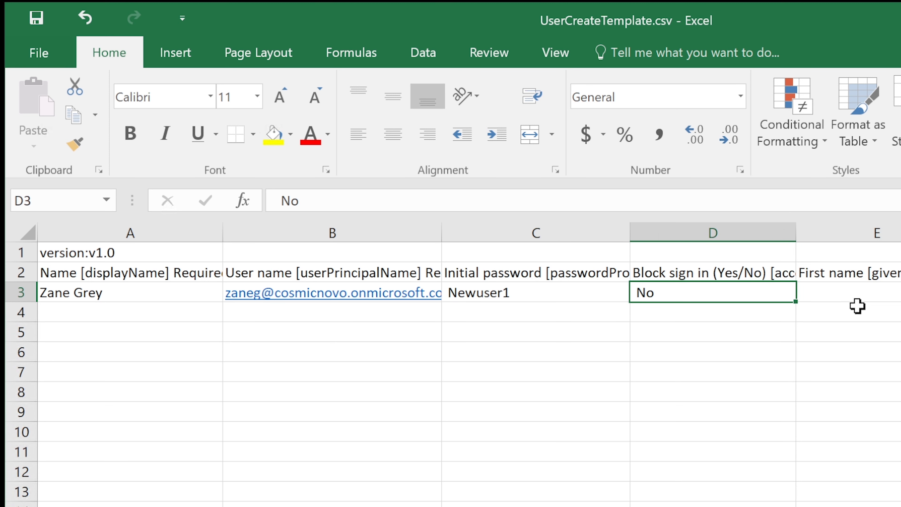
{"action": "left_click", "coordinate": [860, 291]}
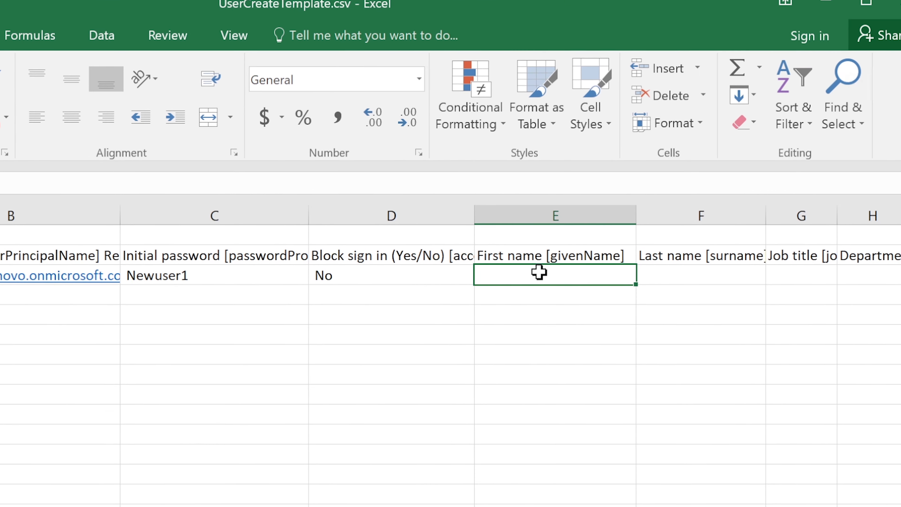
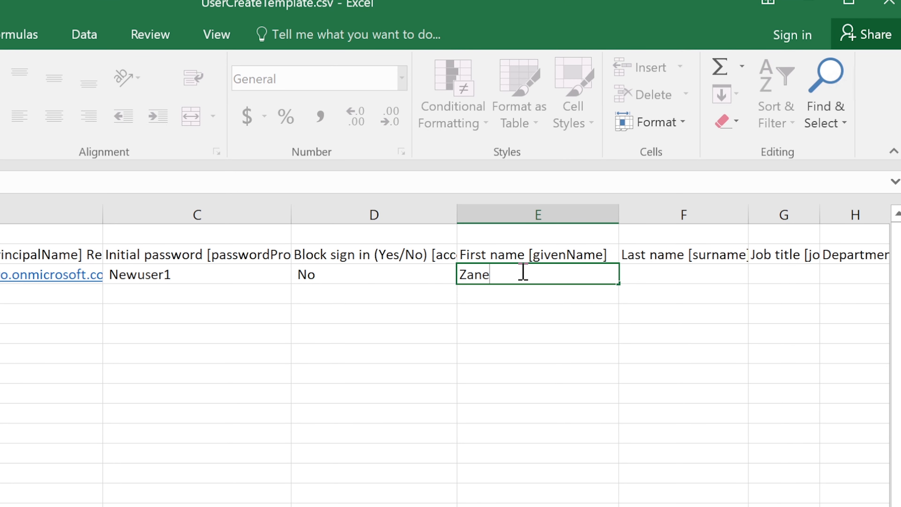
{"action": "key", "text": "Tab"}
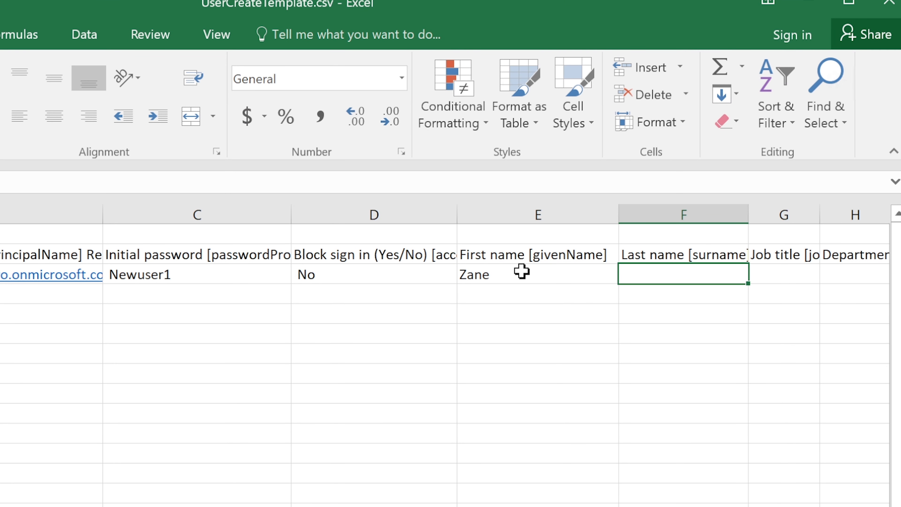
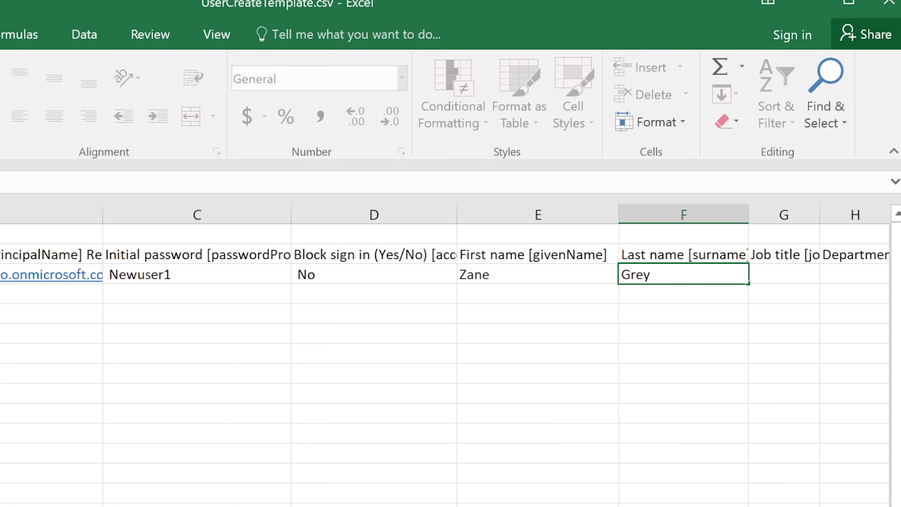
{"action": "scroll", "coordinate": [803, 231], "scroll_direction": "right", "scroll_amount": 2}
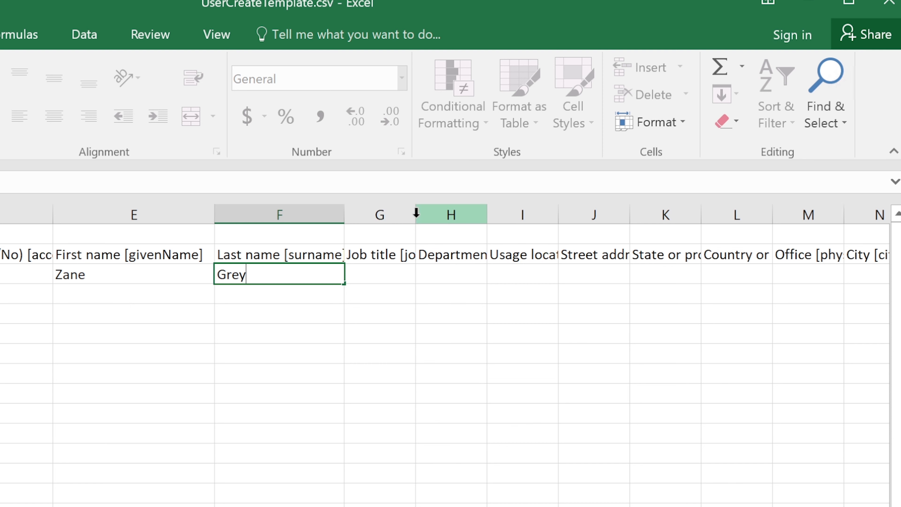
{"action": "left_click", "coordinate": [416, 214]}
{"action": "left_click_drag", "start_coordinate": [416, 215], "coordinate": [490, 218]}
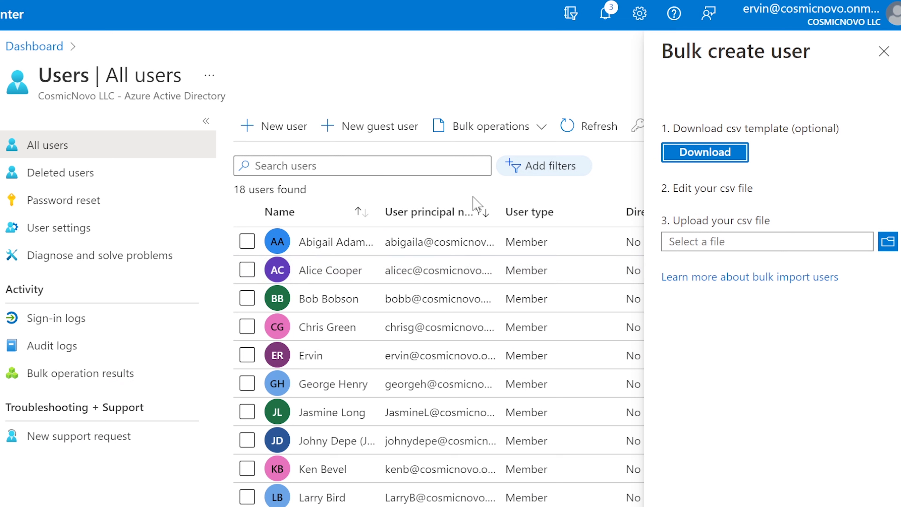
Open an existing user's profile and review their display name and first name.
{"action": "left_click", "coordinate": [333, 245]}
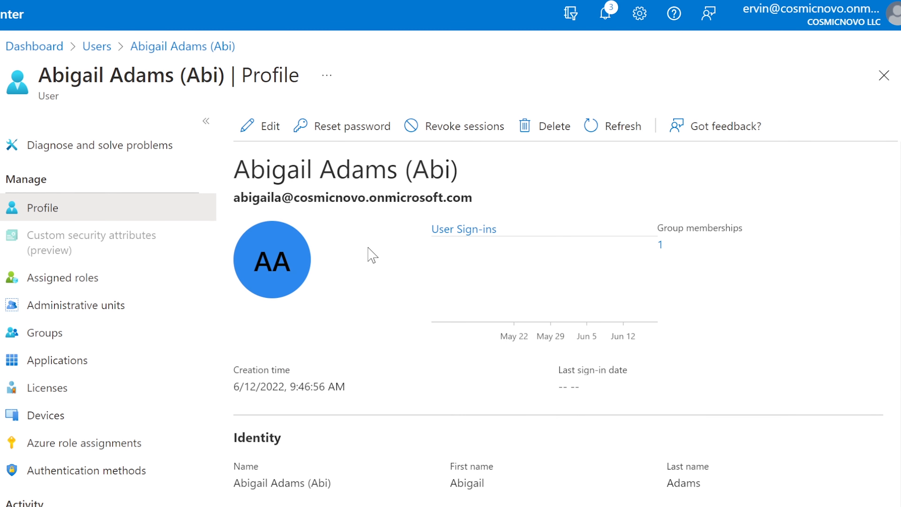
{"action": "scroll", "coordinate": [372, 257], "scroll_direction": "down", "scroll_amount": 2}
{"action": "scroll", "coordinate": [370, 253], "scroll_direction": "up", "scroll_amount": 2}
{"action": "scroll", "coordinate": [371, 261], "scroll_direction": "down", "scroll_amount": 8}
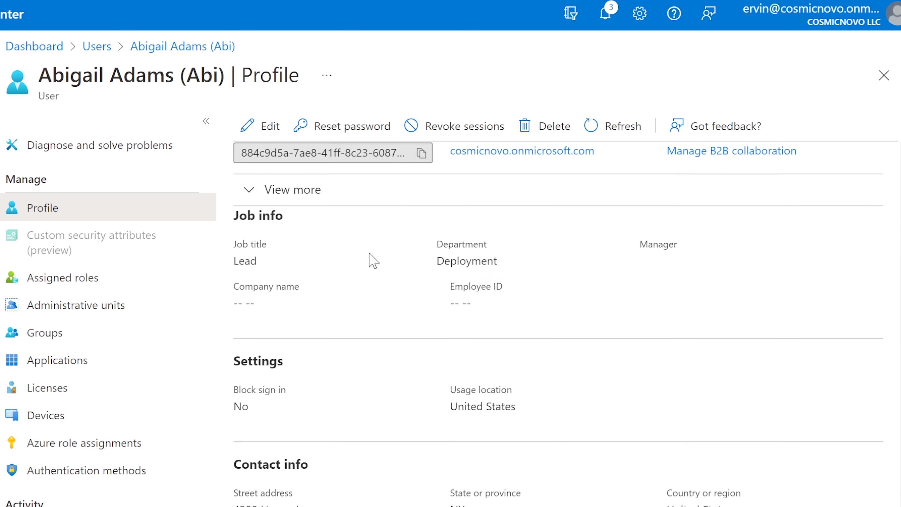
{"action": "scroll", "coordinate": [438, 442], "scroll_direction": "down", "scroll_amount": 4}
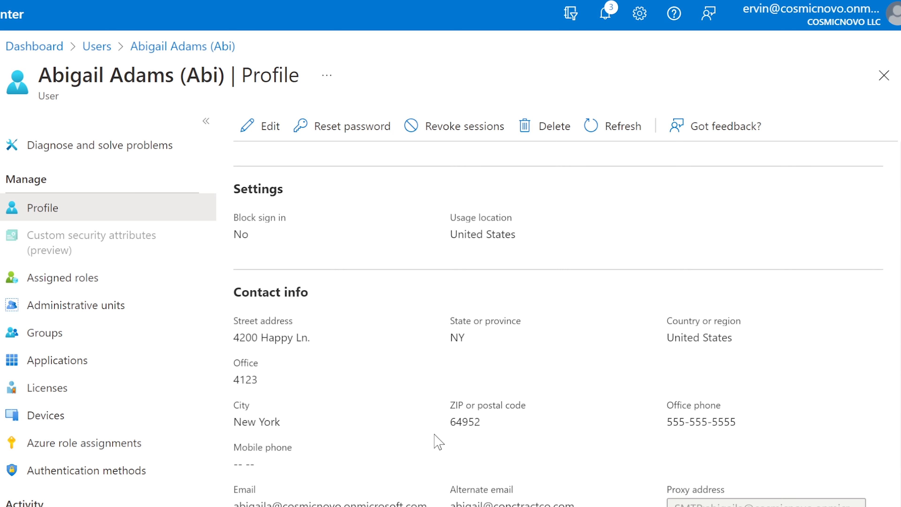
{"action": "scroll", "coordinate": [438, 442], "scroll_direction": "up", "scroll_amount": 8}
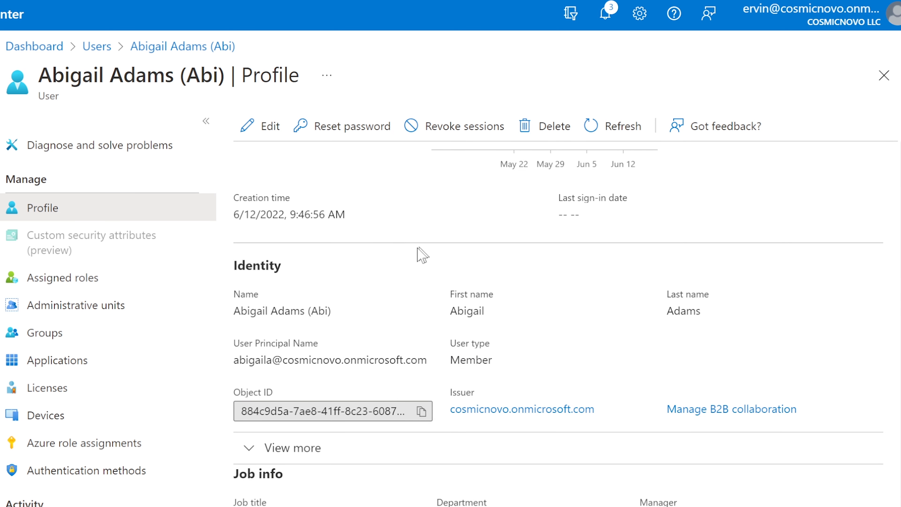
{"action": "scroll", "coordinate": [420, 254], "scroll_direction": "up", "scroll_amount": 4}
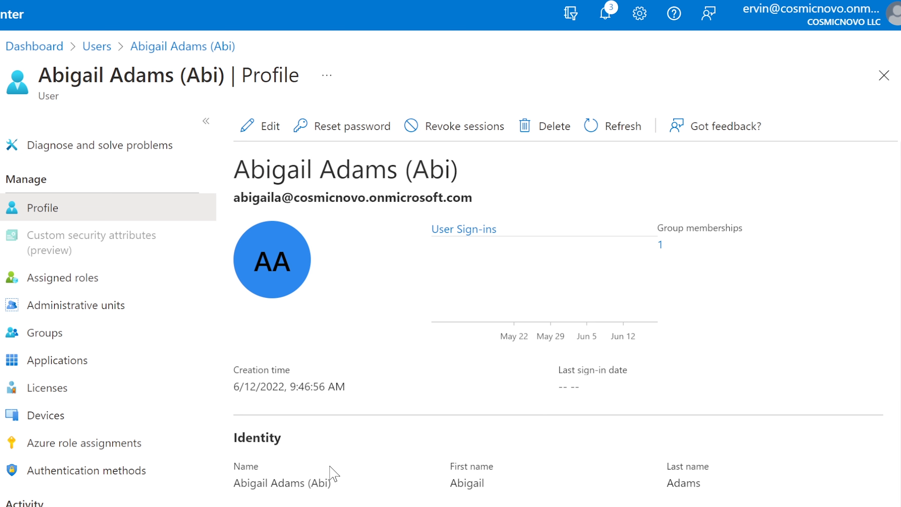
{"action": "scroll", "coordinate": [333, 473], "scroll_direction": "down", "scroll_amount": 2}
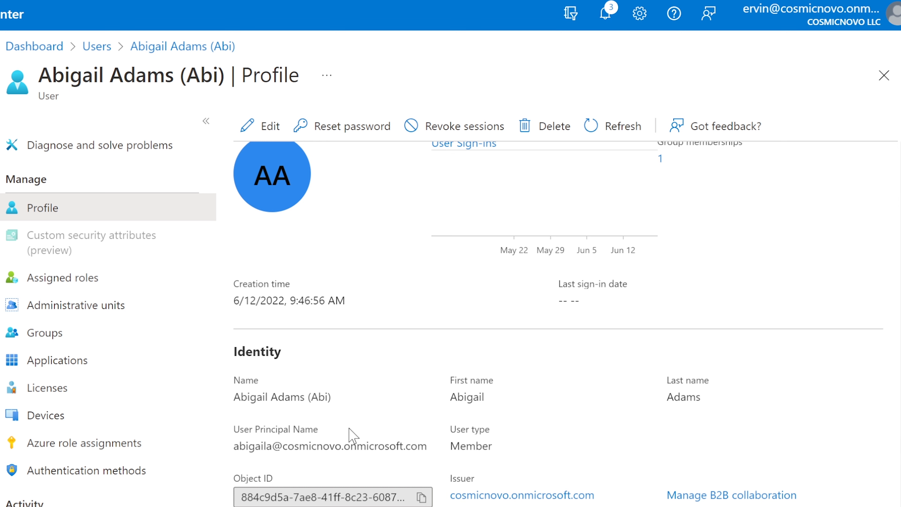
{"action": "left_click_drag", "start_coordinate": [235, 396], "coordinate": [336, 398]}
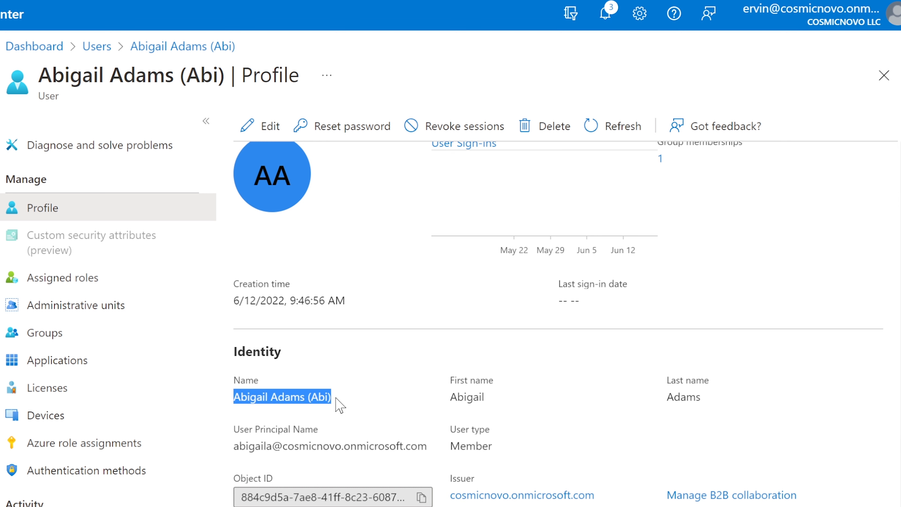
{"action": "left_click", "coordinate": [396, 402]}
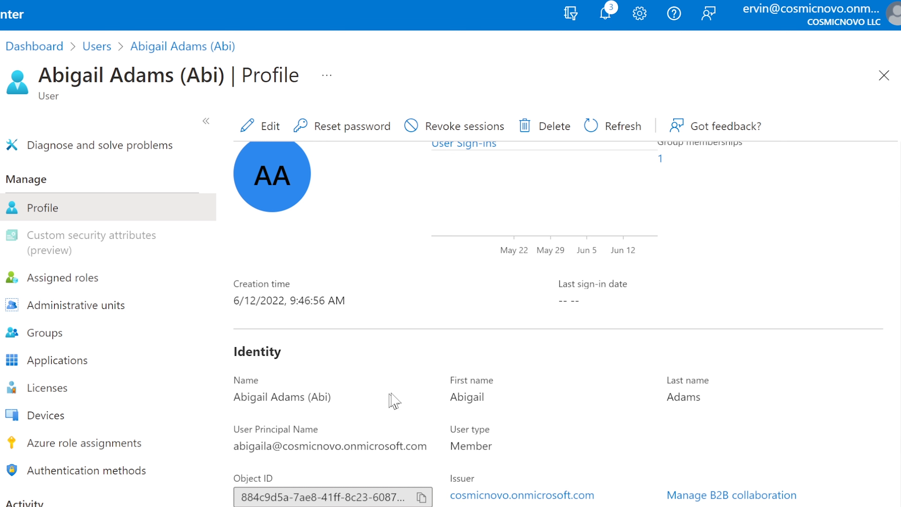
{"action": "left_click_drag", "start_coordinate": [452, 397], "coordinate": [504, 397]}
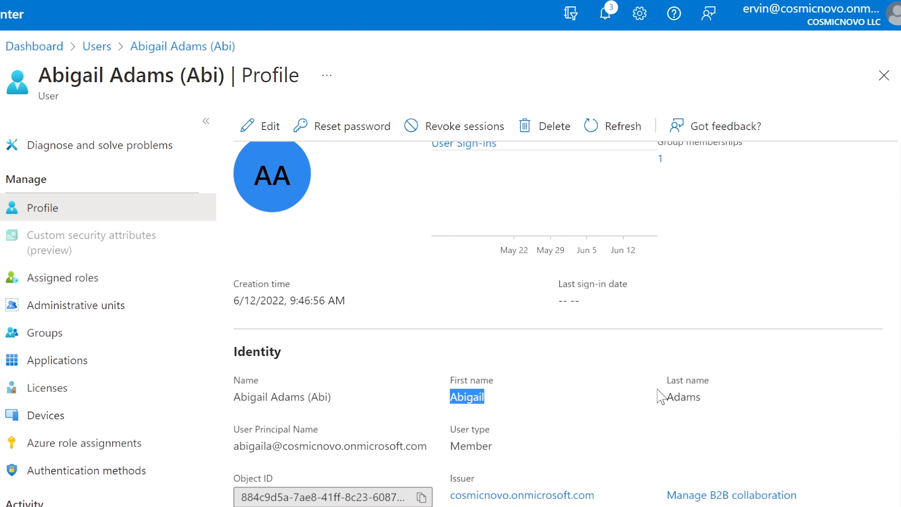
{"action": "left_click_drag", "start_coordinate": [663, 399], "coordinate": [729, 391]}
{"action": "left_click", "coordinate": [584, 416]}
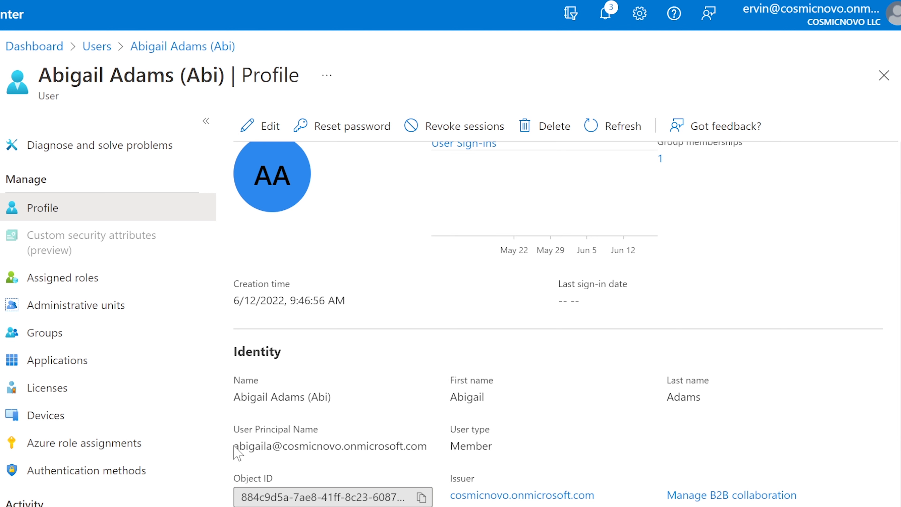
Check that user's principal name and job title, Lead, on the profile.
{"action": "left_click_drag", "start_coordinate": [239, 446], "coordinate": [427, 444]}
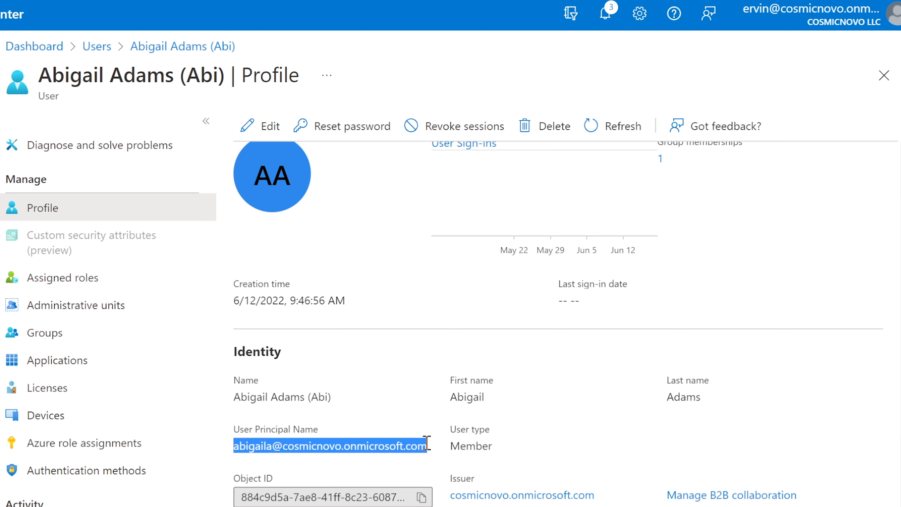
{"action": "left_click", "coordinate": [306, 429]}
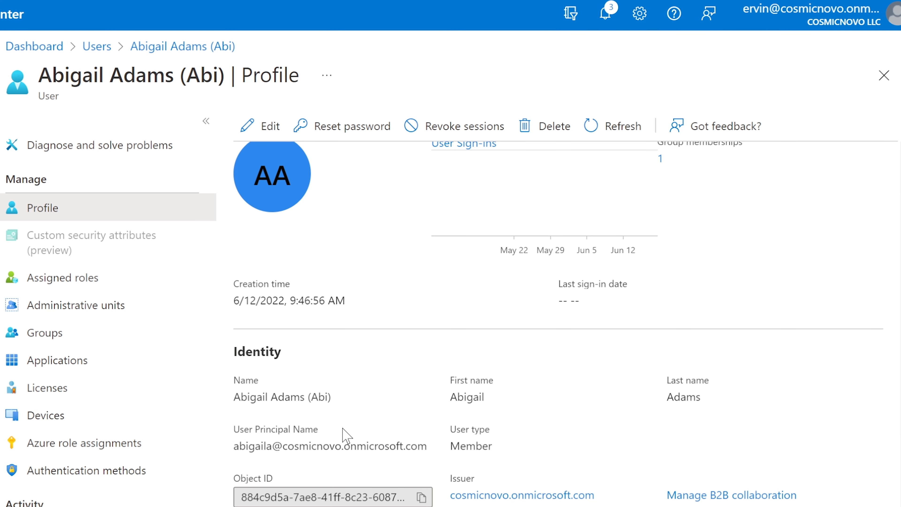
{"action": "scroll", "coordinate": [331, 441], "scroll_direction": "down", "scroll_amount": 5}
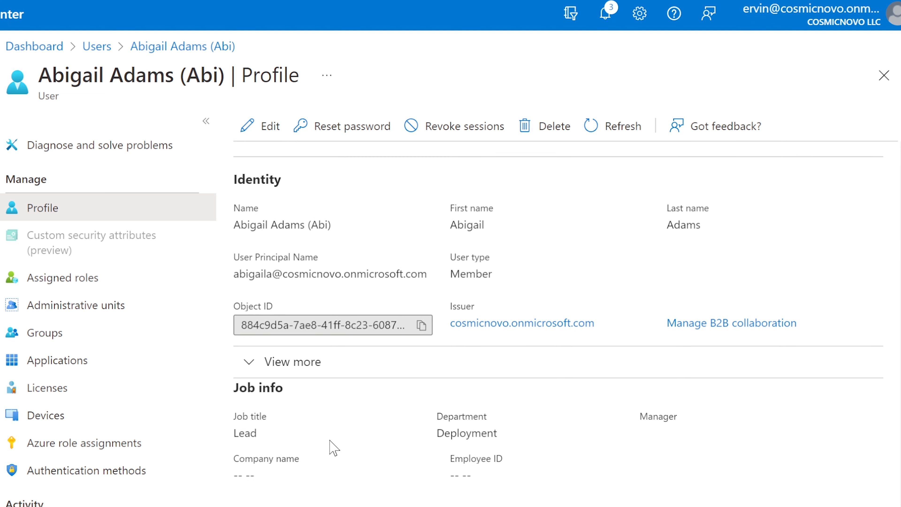
{"action": "scroll", "coordinate": [334, 448], "scroll_direction": "down", "scroll_amount": 2}
{"action": "scroll", "coordinate": [329, 441], "scroll_direction": "up", "scroll_amount": 2}
{"action": "left_click_drag", "start_coordinate": [257, 472], "coordinate": [232, 472]}
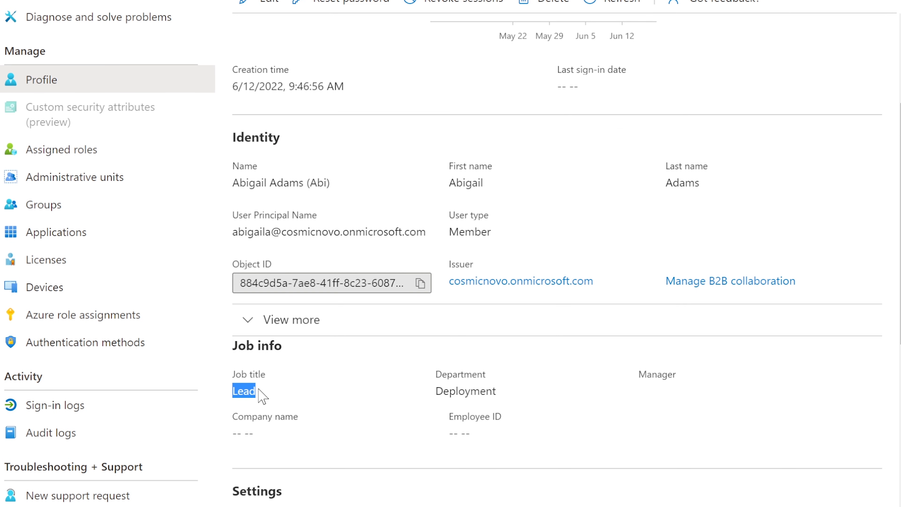
{"action": "left_click", "coordinate": [321, 396]}
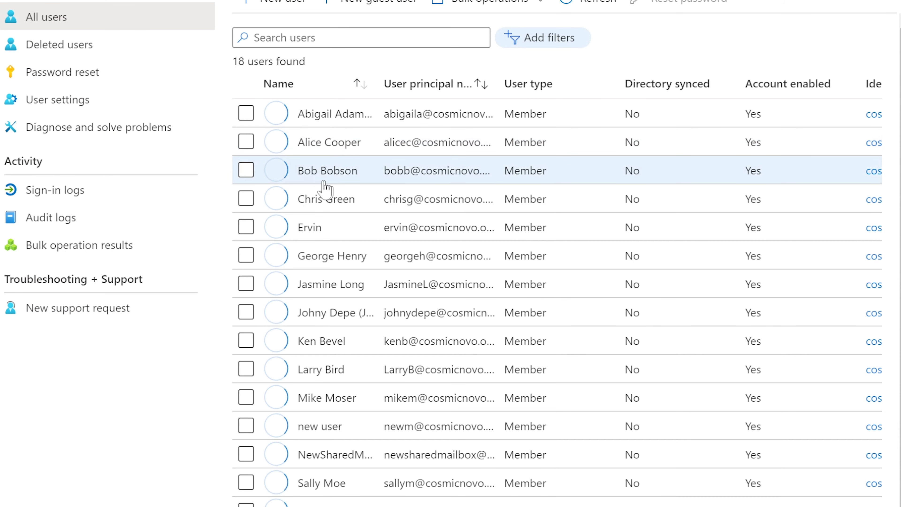
Open the next user's profile, a Sys Admin in Deployment, and copy their street address.
{"action": "left_click", "coordinate": [332, 142]}
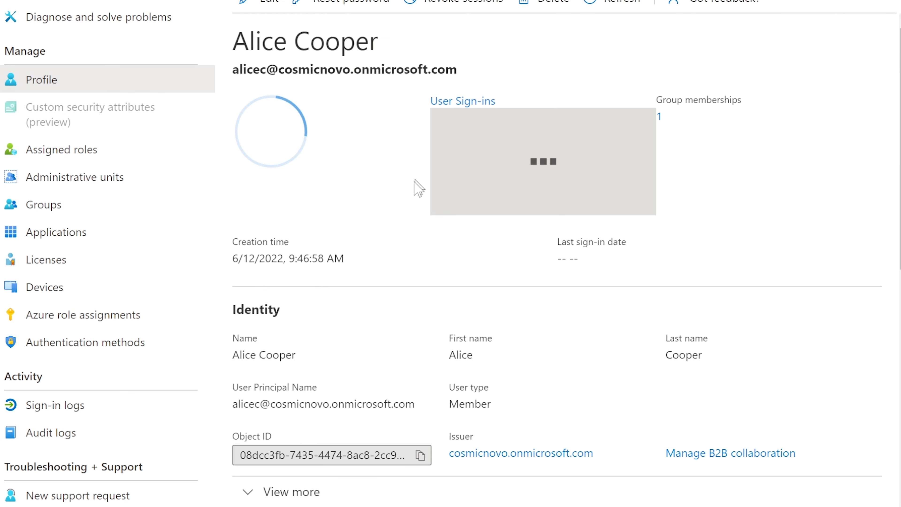
{"action": "scroll", "coordinate": [381, 244], "scroll_direction": "down", "scroll_amount": 3}
{"action": "scroll", "coordinate": [380, 245], "scroll_direction": "down", "scroll_amount": 2}
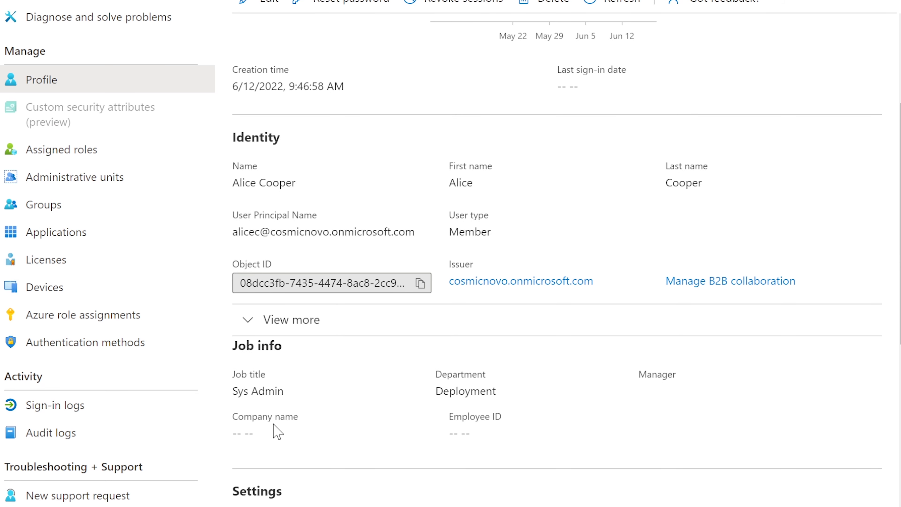
{"action": "left_click_drag", "start_coordinate": [278, 390], "coordinate": [237, 394]}
{"action": "left_click", "coordinate": [284, 389]}
{"action": "scroll", "coordinate": [288, 389], "scroll_direction": "down", "scroll_amount": 8}
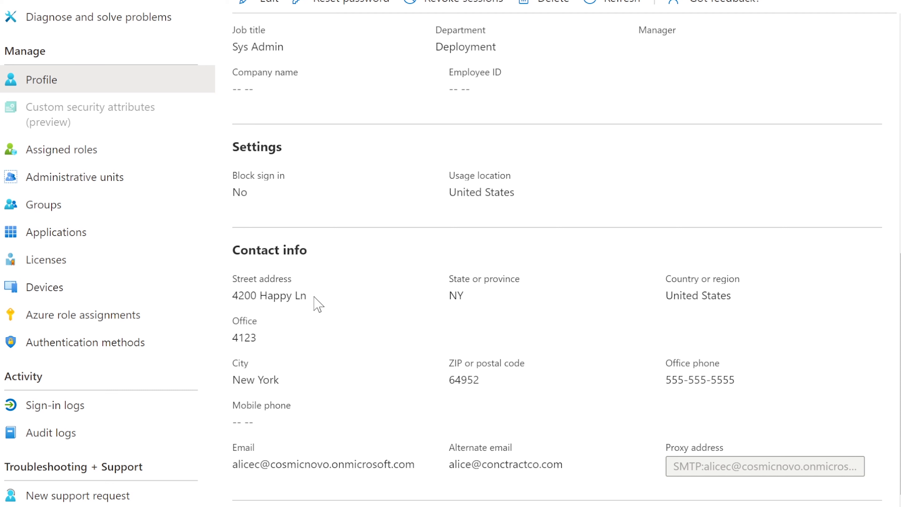
{"action": "left_click_drag", "start_coordinate": [308, 297], "coordinate": [253, 295]}
{"action": "right_click", "coordinate": [253, 294]}
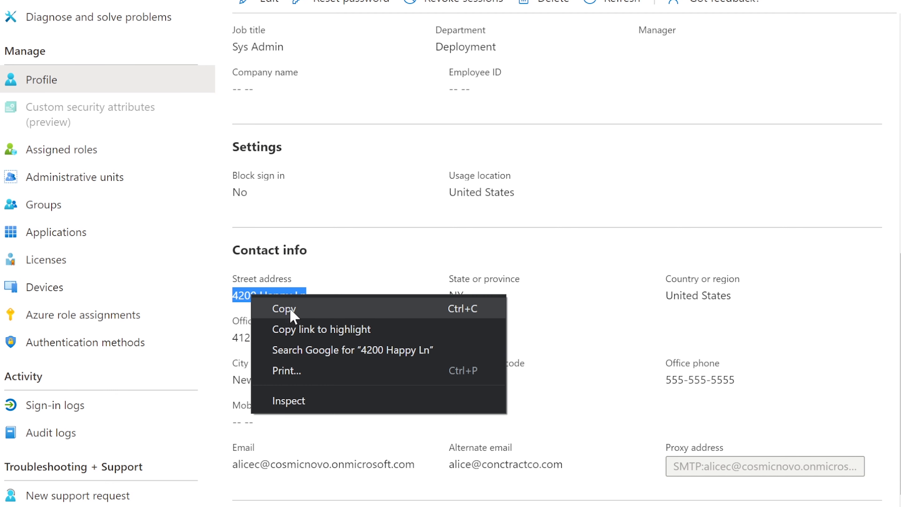
{"action": "left_click", "coordinate": [291, 313]}
{"action": "left_click", "coordinate": [358, 286]}
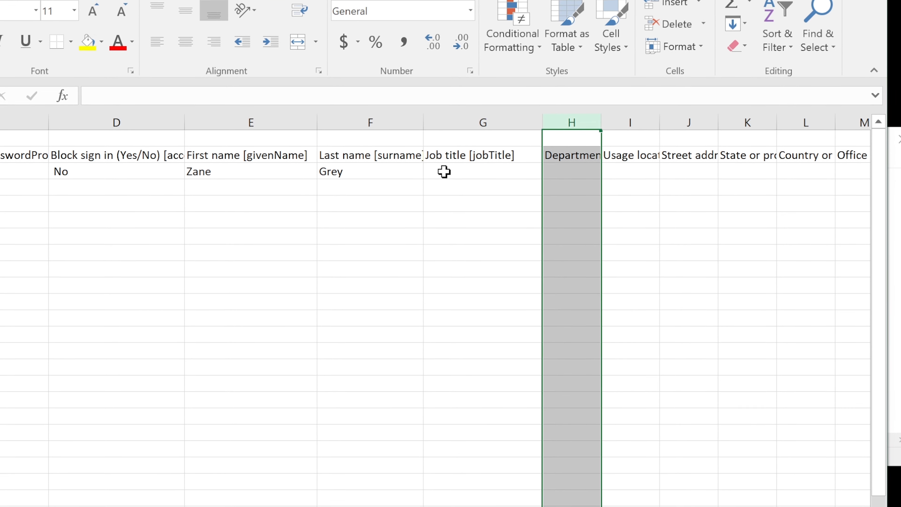
Enter job title Sys Admin in G3 and department Deployment in H3, widening Department and Usage location.
{"action": "left_click", "coordinate": [449, 172]}
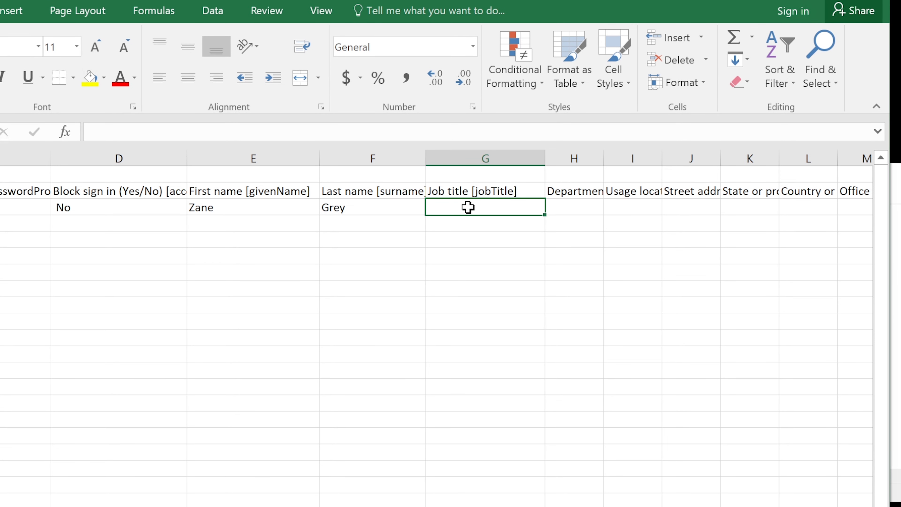
{"action": "type", "text": "Sys Admin"}
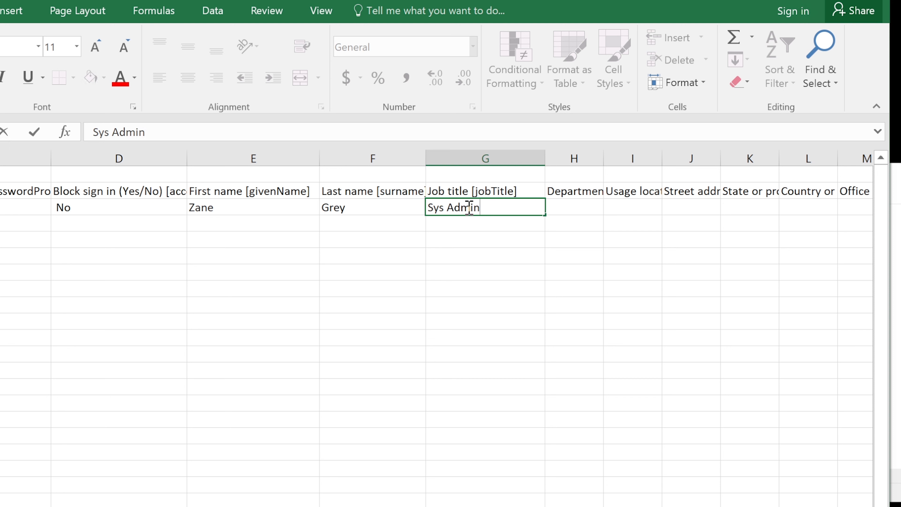
{"action": "key", "text": "Tab"}
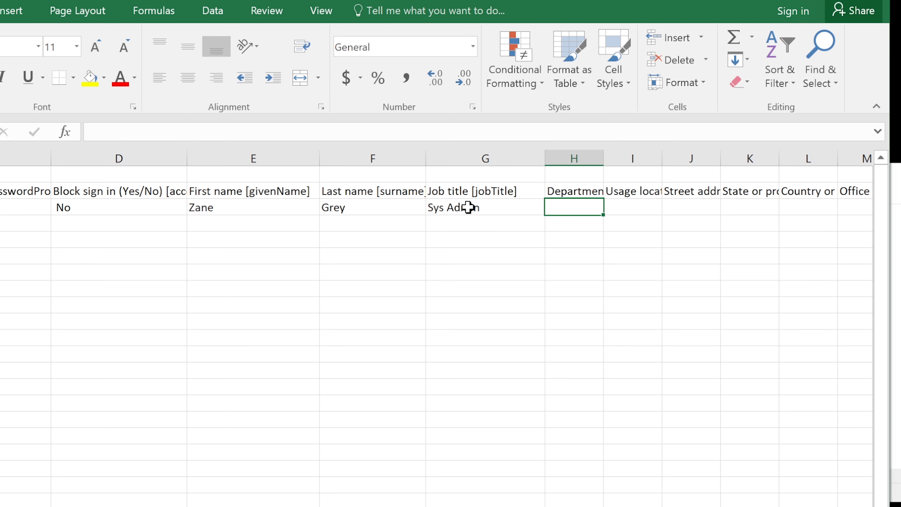
{"action": "left_click_drag", "start_coordinate": [603, 157], "coordinate": [663, 154]}
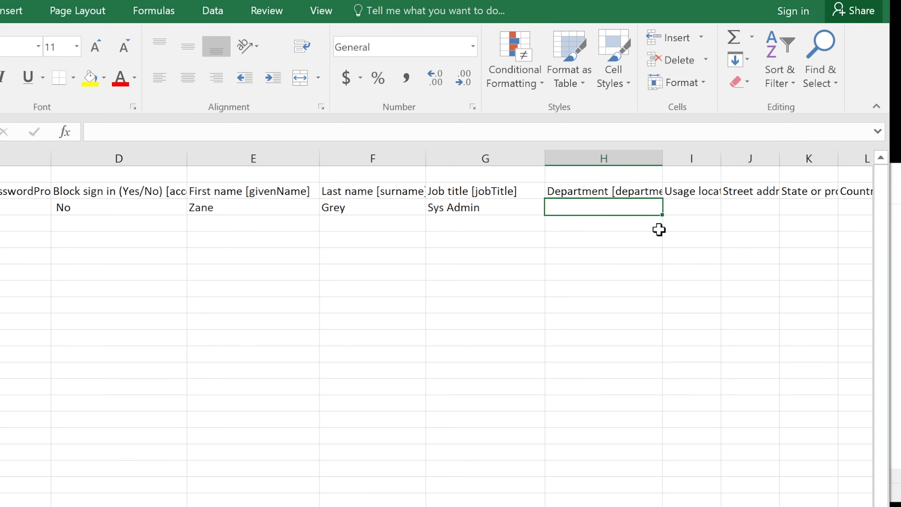
{"action": "type", "text": "De"}
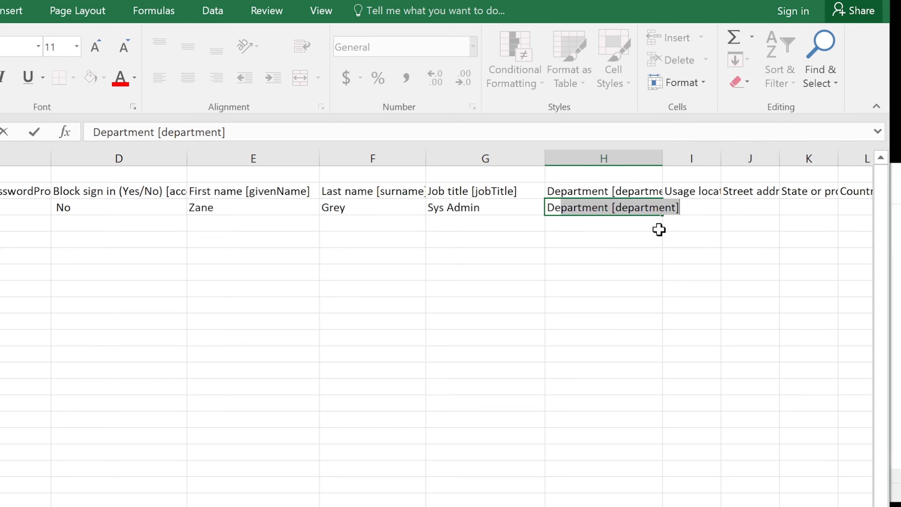
{"action": "type", "text": "plo"}
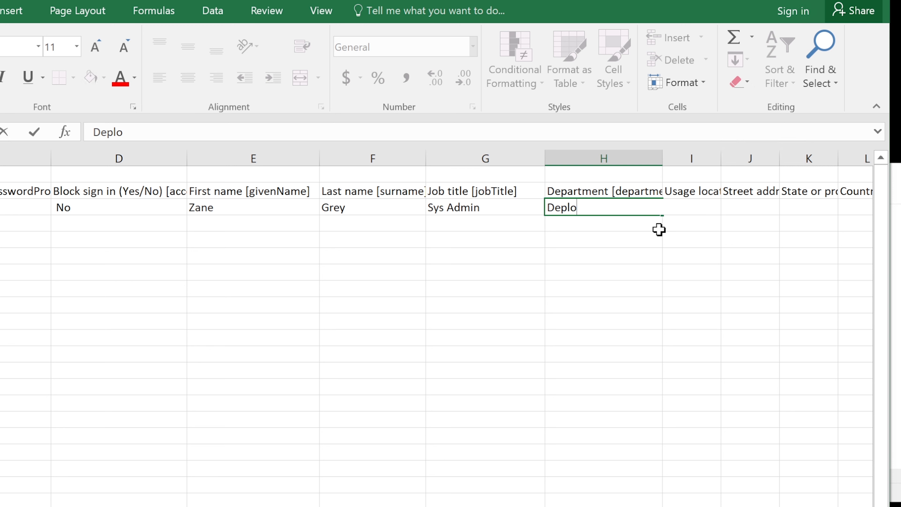
{"action": "type", "text": "yment"}
{"action": "key", "text": "Tab"}
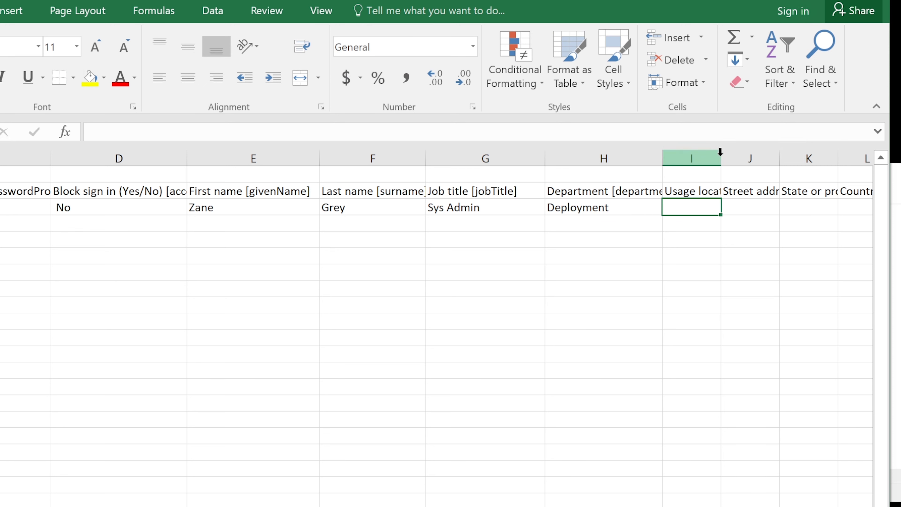
{"action": "left_click_drag", "start_coordinate": [722, 157], "coordinate": [754, 151]}
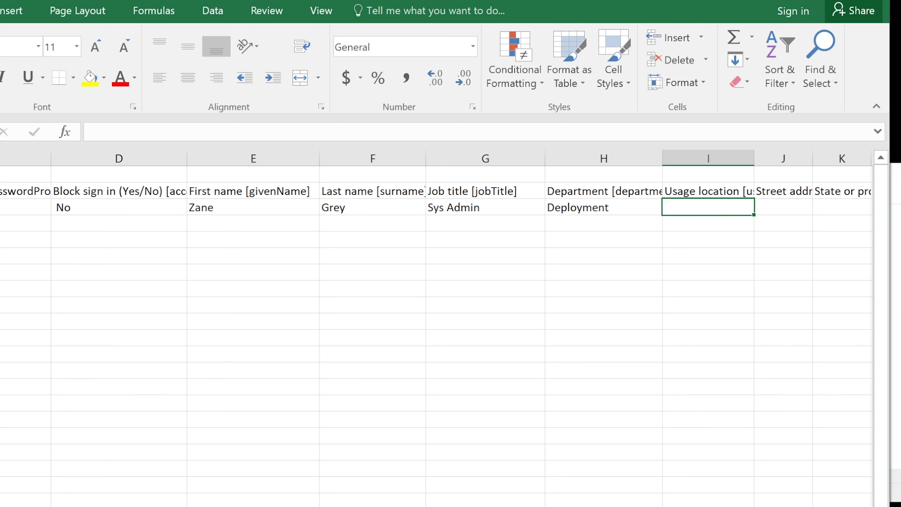
Widen the Usage location, Street address and State or province columns and paste the copied street address into J3.
{"action": "scroll", "coordinate": [436, 319], "scroll_direction": "right", "scroll_amount": 3}
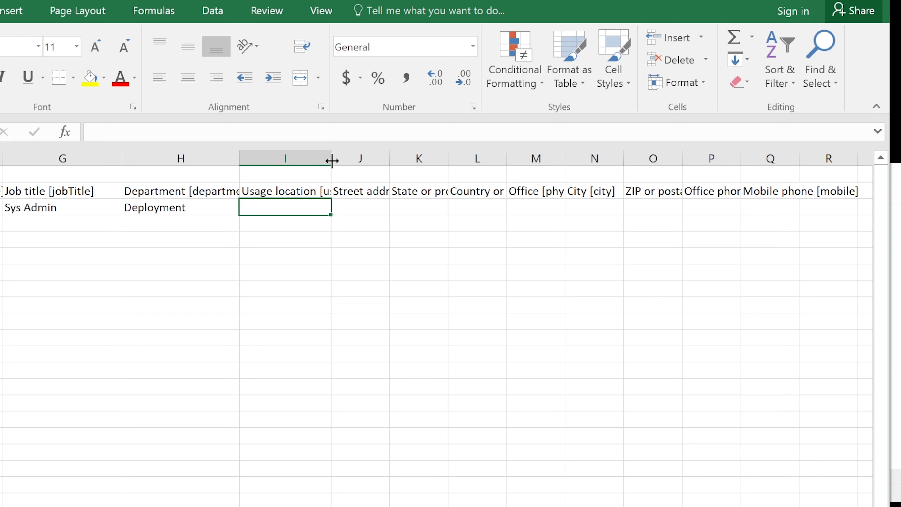
{"action": "left_click_drag", "start_coordinate": [331, 158], "coordinate": [407, 154]}
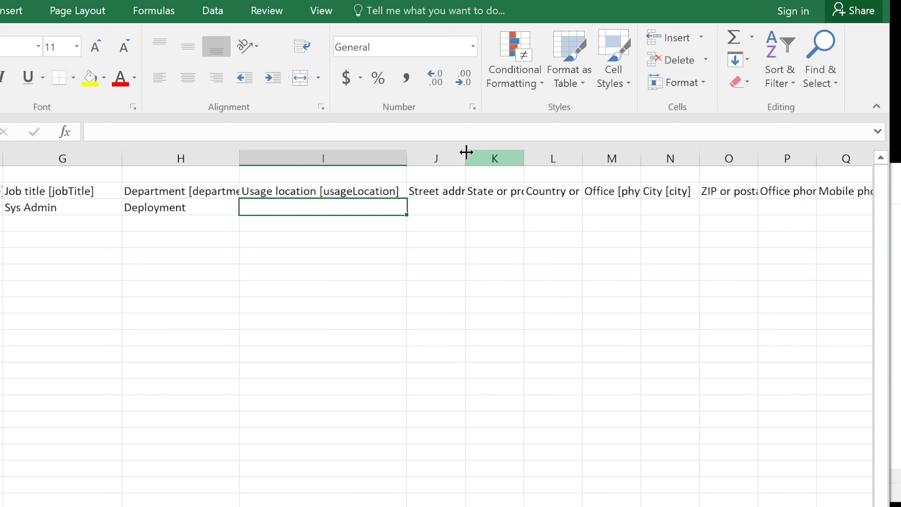
{"action": "left_click_drag", "start_coordinate": [466, 153], "coordinate": [524, 151]}
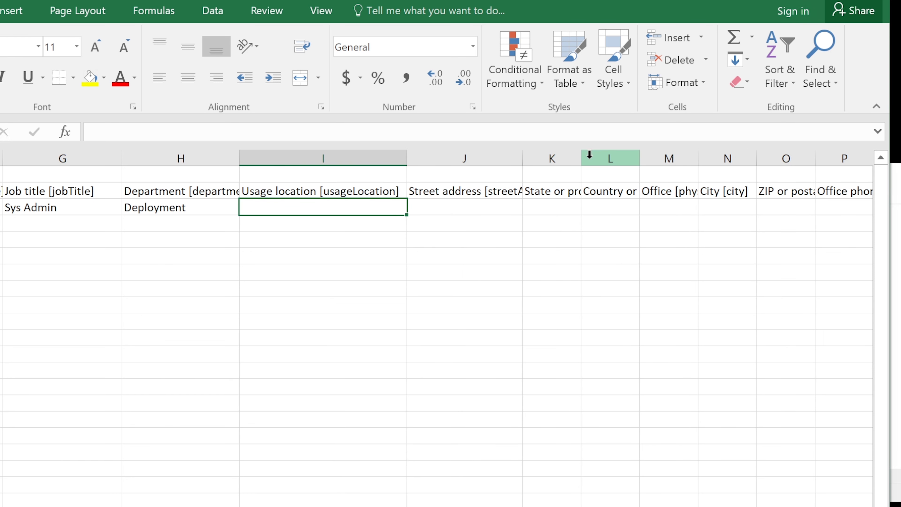
{"action": "left_click_drag", "start_coordinate": [599, 157], "coordinate": [655, 156]}
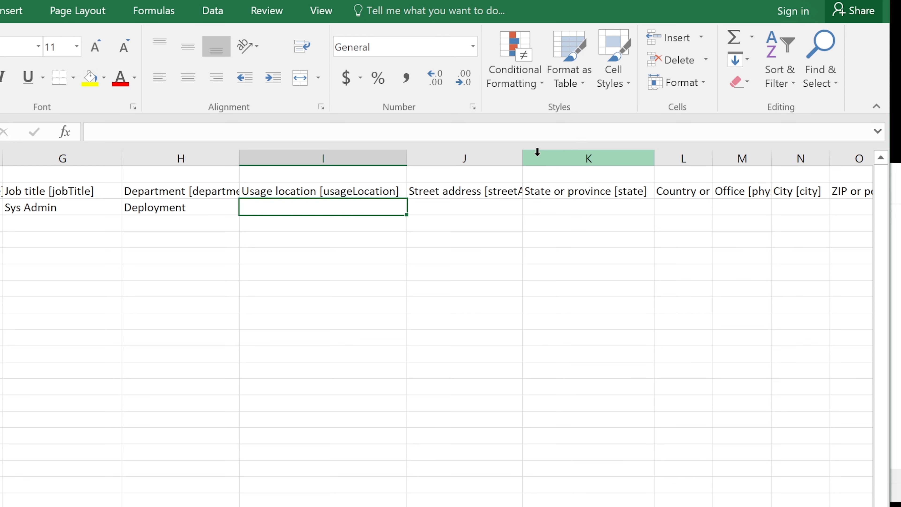
{"action": "left_click_drag", "start_coordinate": [520, 159], "coordinate": [567, 158]}
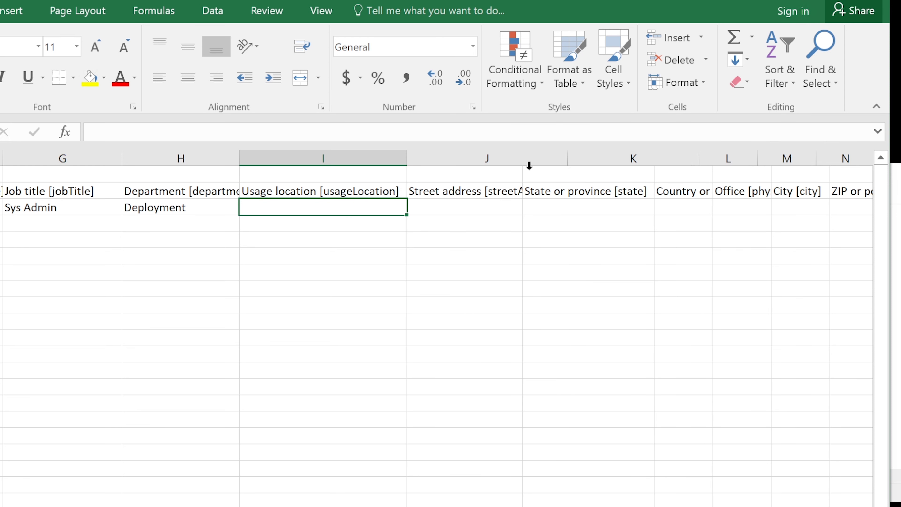
{"action": "left_click", "coordinate": [475, 207]}
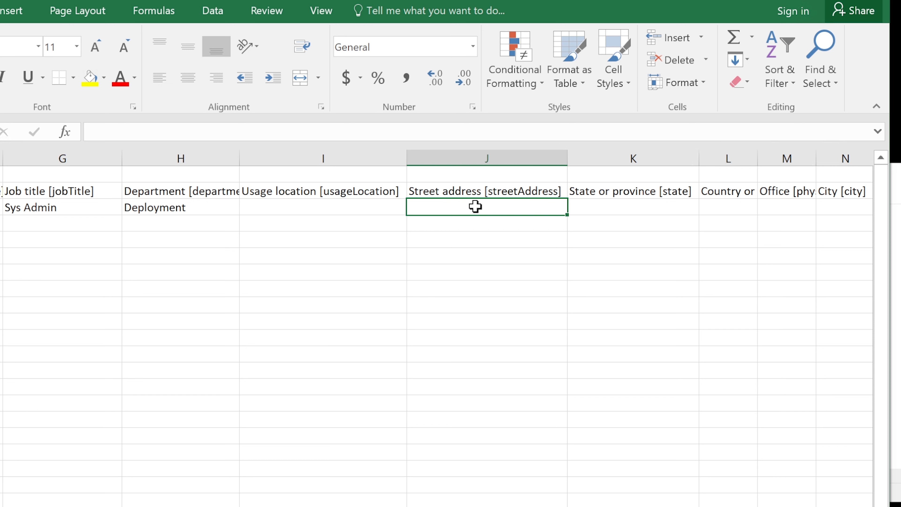
{"action": "key", "text": "ctrl+v"}
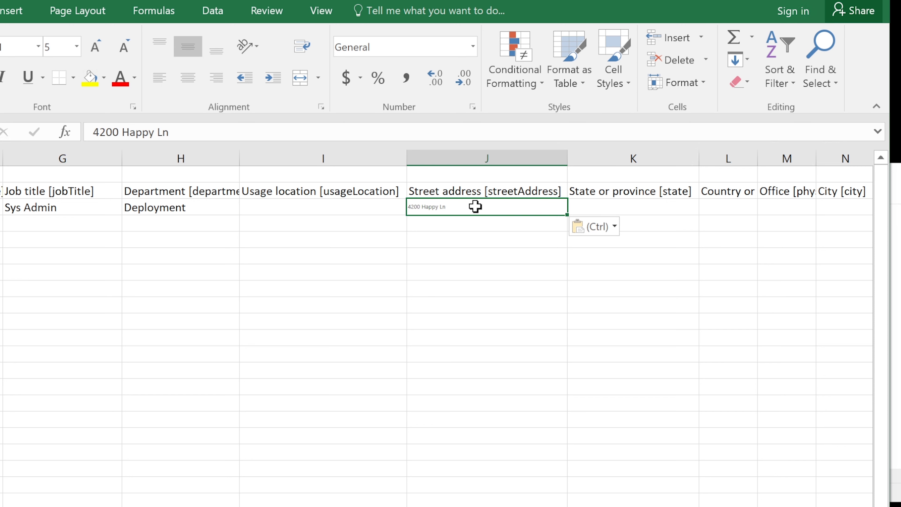
{"action": "double_click", "coordinate": [469, 207]}
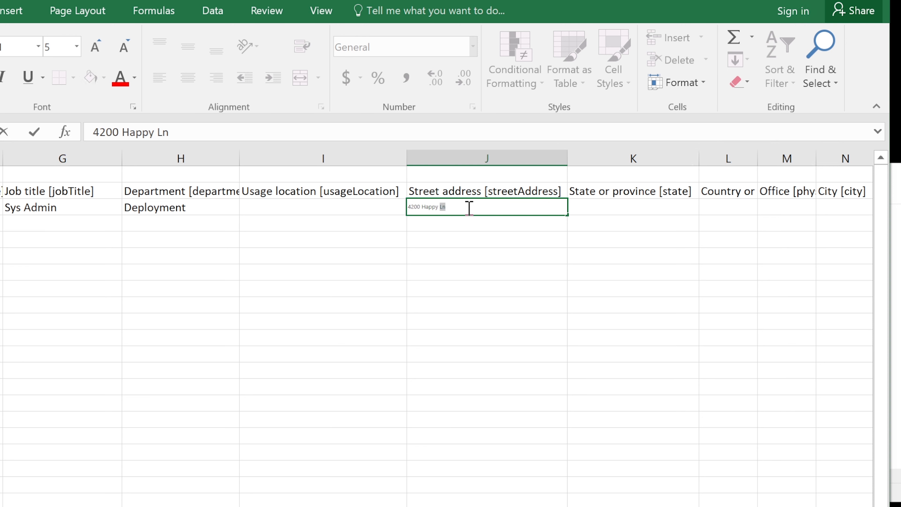
{"action": "left_click_drag", "start_coordinate": [470, 207], "coordinate": [377, 206]}
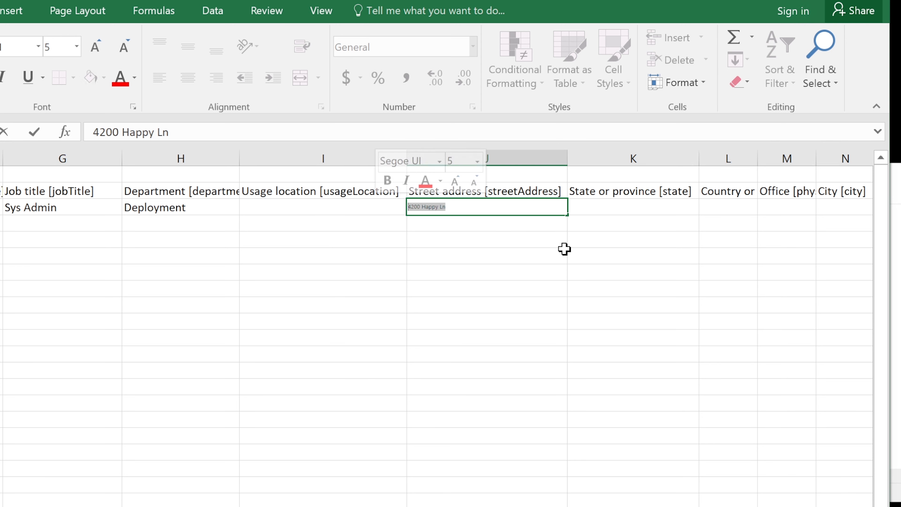
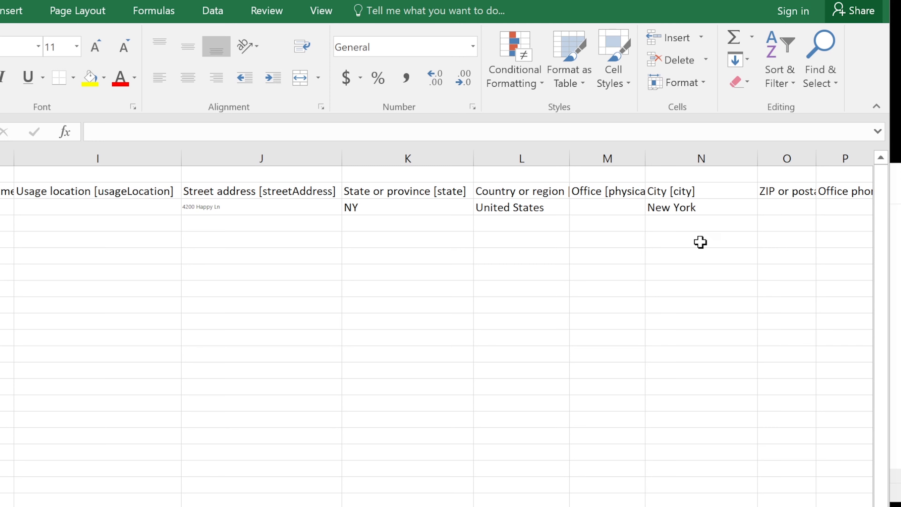
{"action": "left_click", "coordinate": [764, 209]}
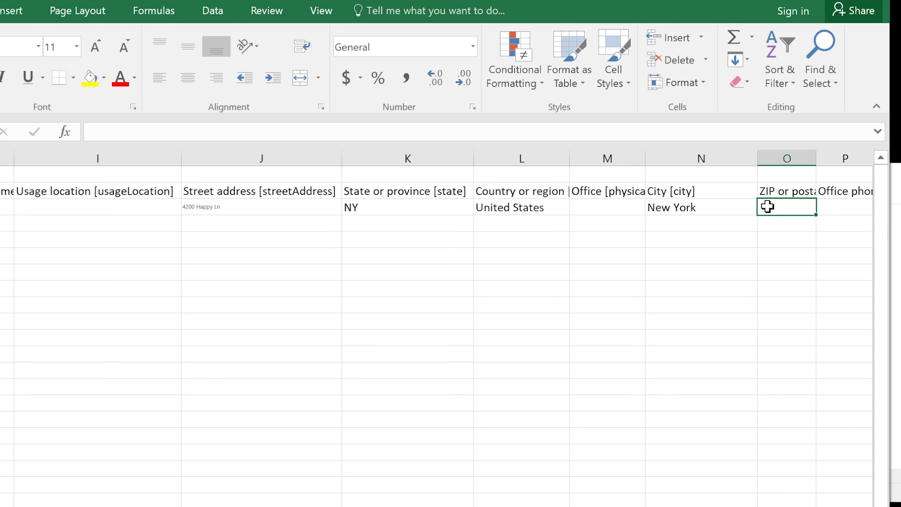
{"action": "type", "text": "64952"}
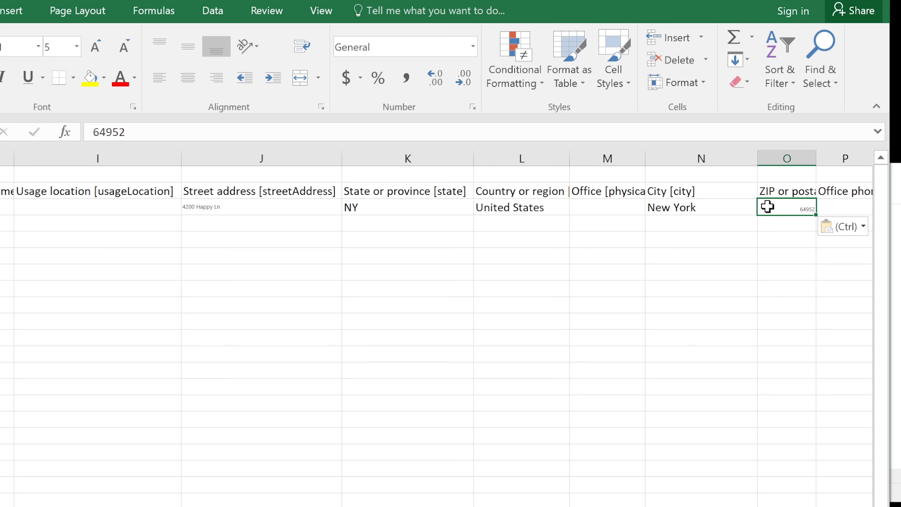
{"action": "left_click", "coordinate": [853, 208]}
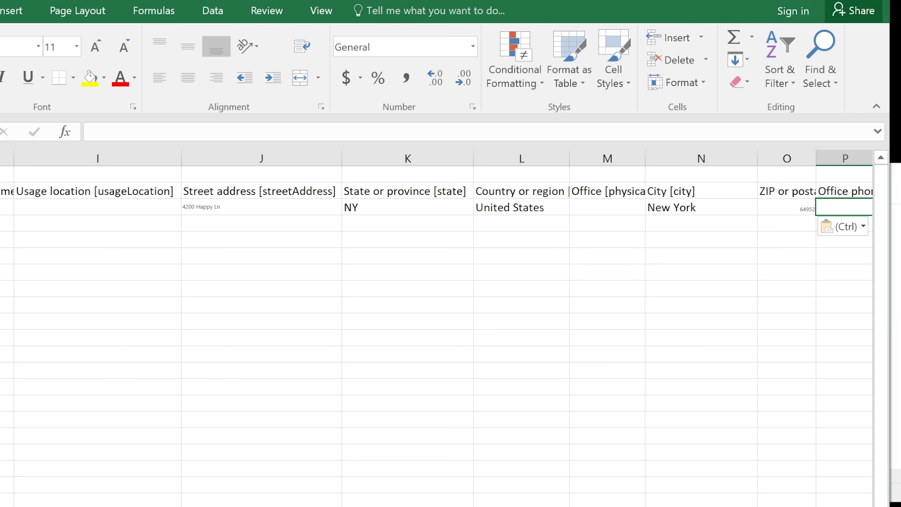
{"action": "scroll", "coordinate": [436, 328], "scroll_direction": "right", "scroll_amount": 3}
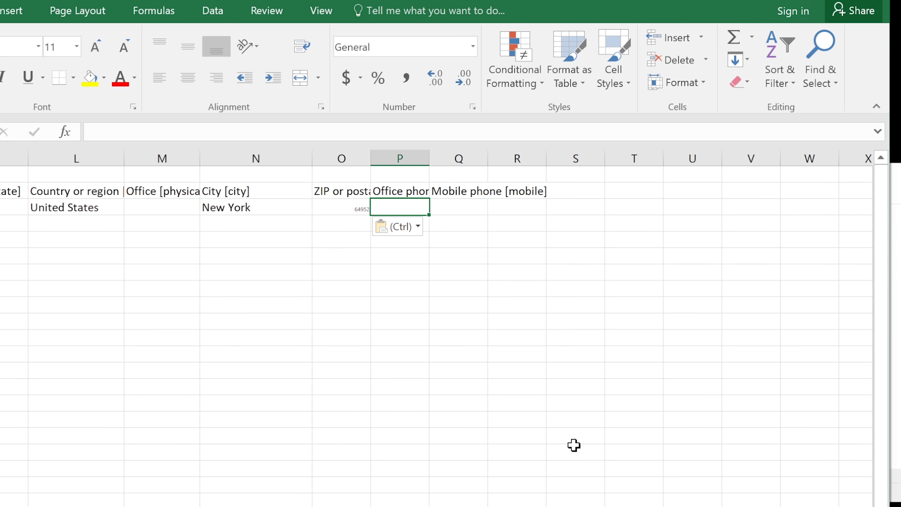
{"action": "type", "text": "555-55"}
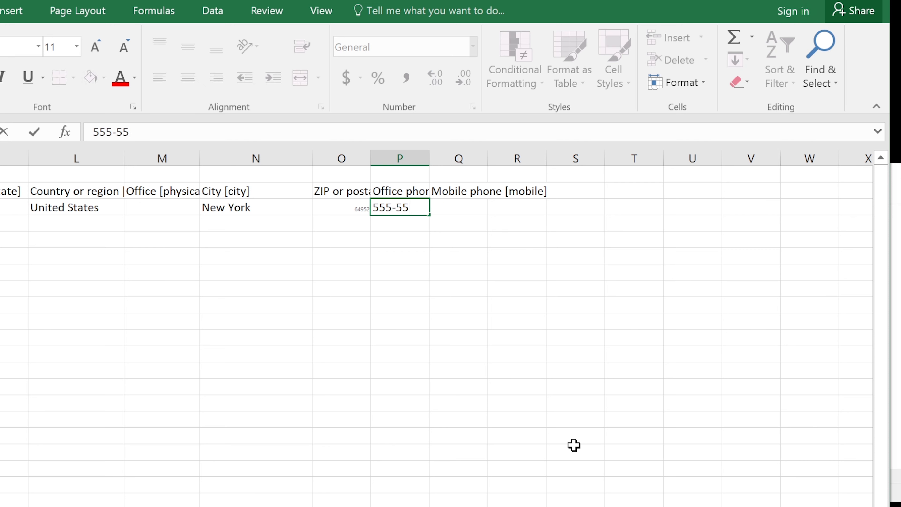
{"action": "type", "text": "5-5555"}
Widen columns P and M so the phone number and Office header are readable.
{"action": "left_click", "coordinate": [427, 153]}
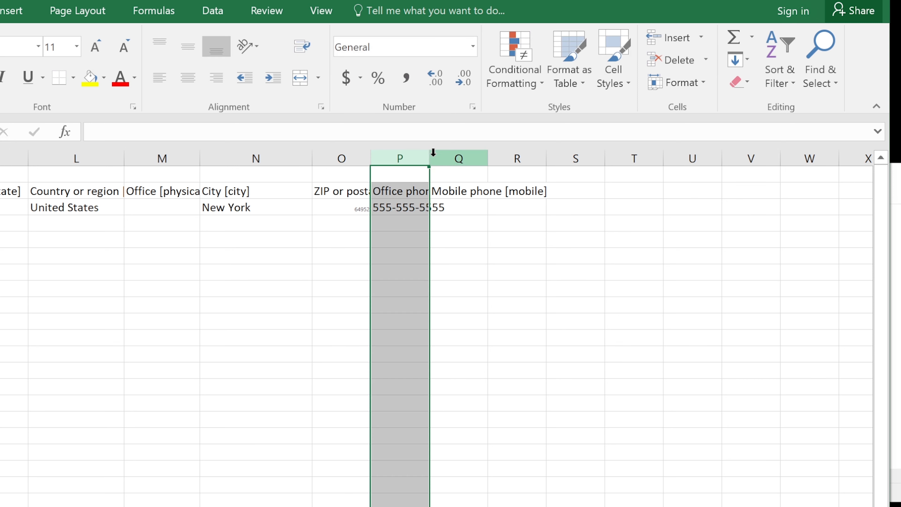
{"action": "left_click_drag", "start_coordinate": [430, 157], "coordinate": [532, 161]}
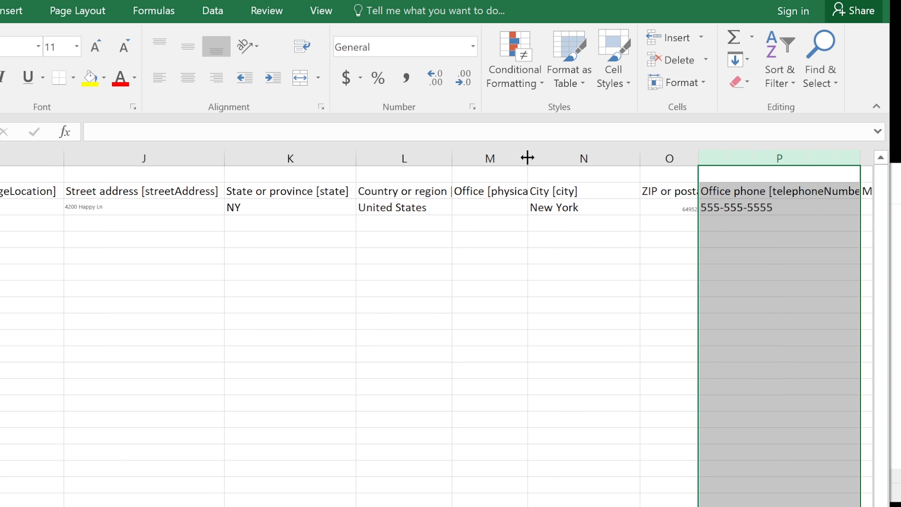
{"action": "left_click_drag", "start_coordinate": [527, 157], "coordinate": [617, 150]}
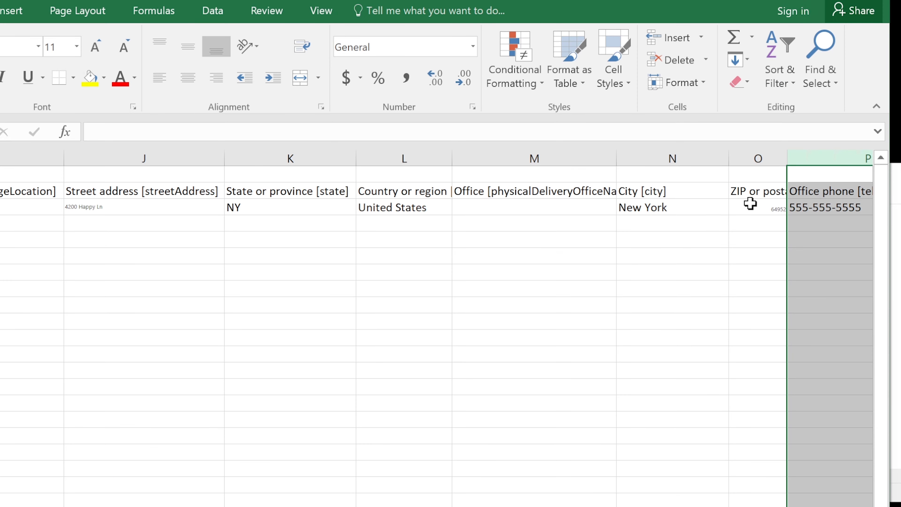
Enter office number 4123 in M3 and show the workbook's File Info page.
{"action": "left_click", "coordinate": [526, 205]}
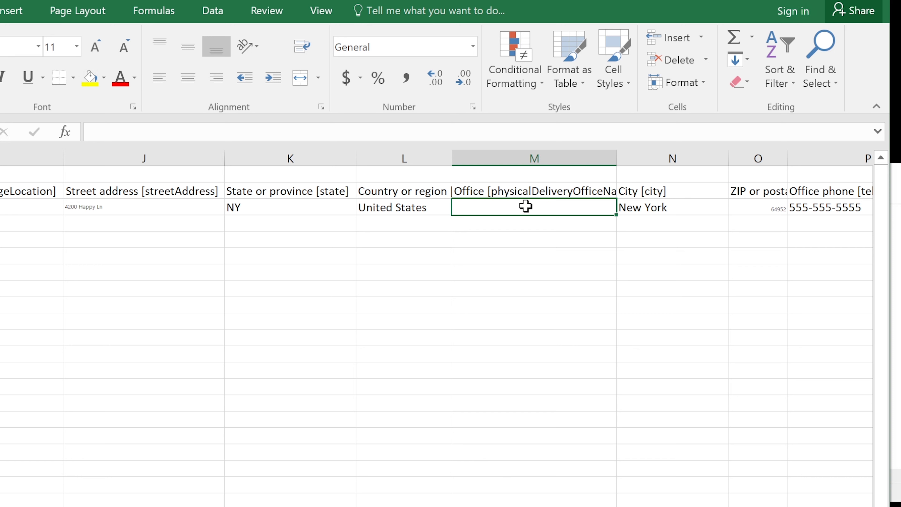
{"action": "type", "text": "4123"}
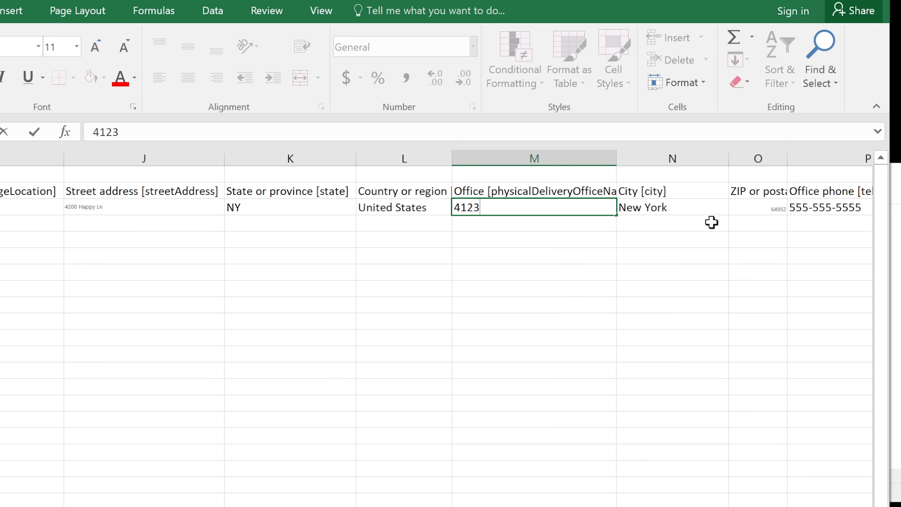
{"action": "left_click", "coordinate": [123, 212]}
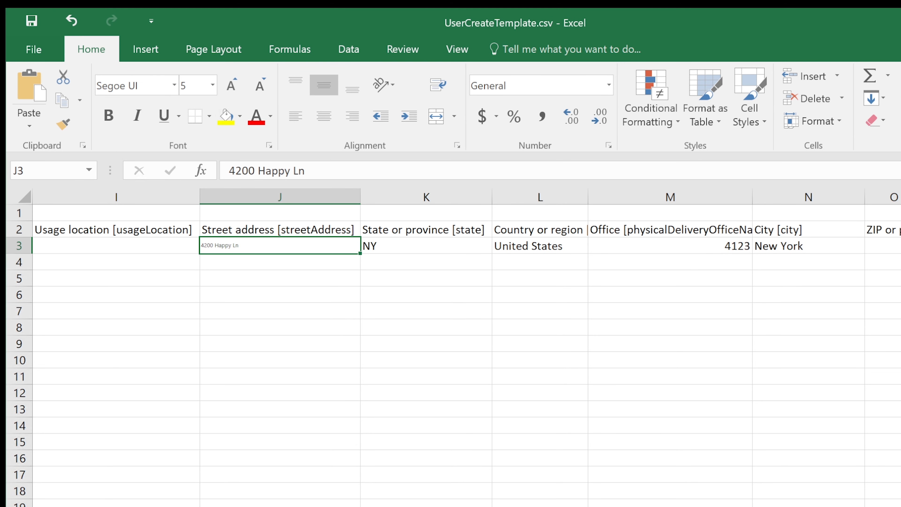
{"action": "scroll", "coordinate": [451, 356], "scroll_direction": "left", "scroll_amount": 8}
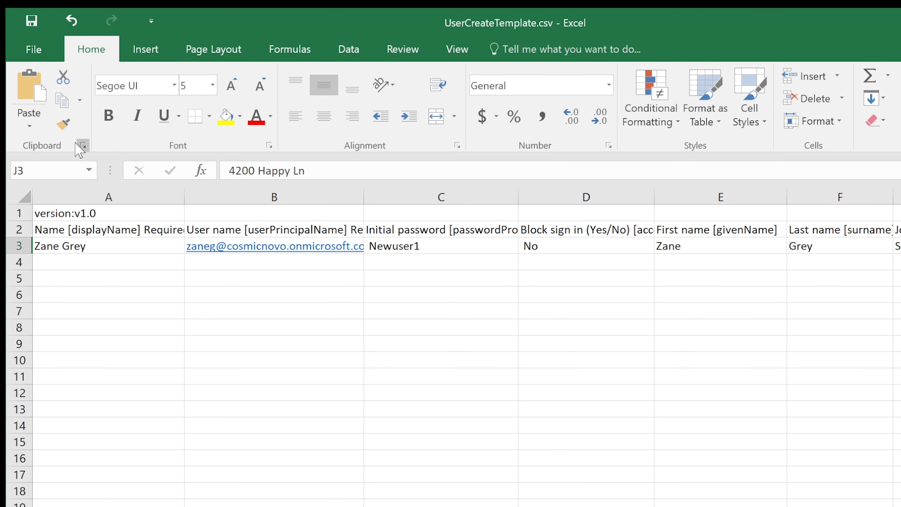
{"action": "left_click", "coordinate": [32, 50]}
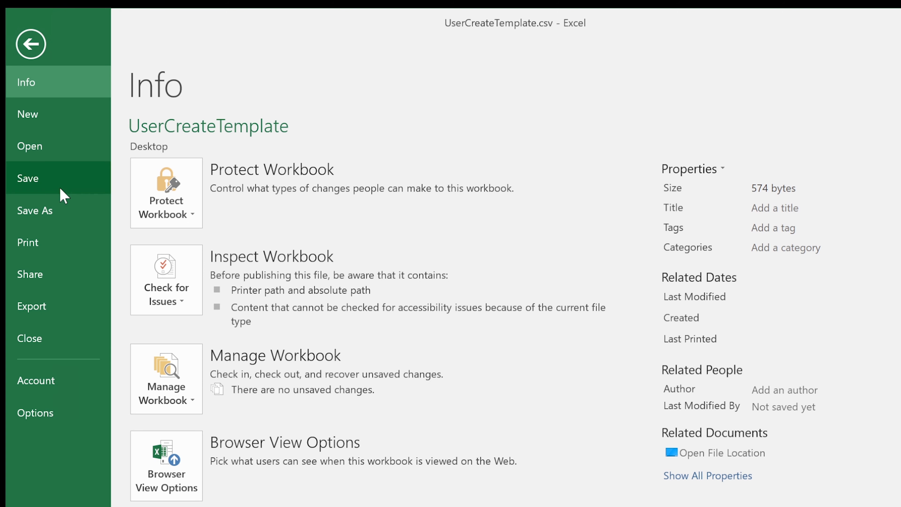
Save the workbook on the Desktop as CSV (Comma delimited) named Demployment Team Tier2.
{"action": "left_click", "coordinate": [52, 213]}
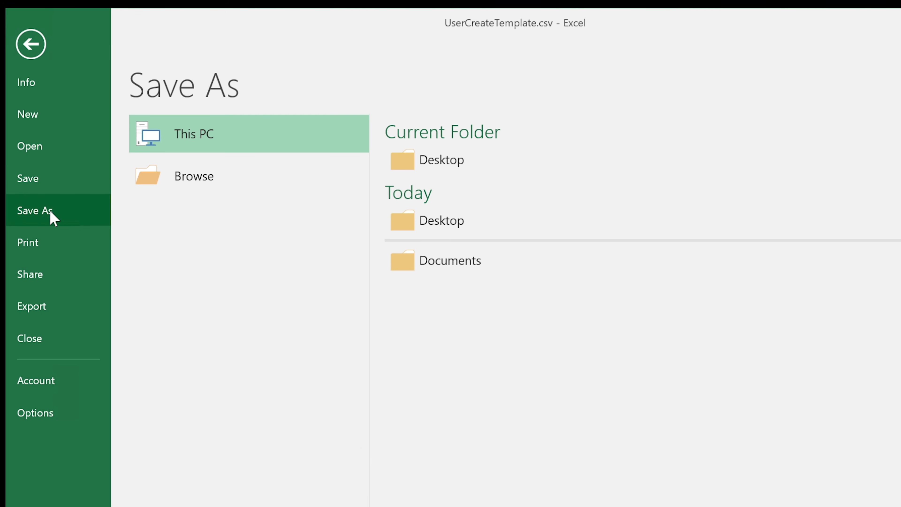
{"action": "left_click", "coordinate": [477, 166]}
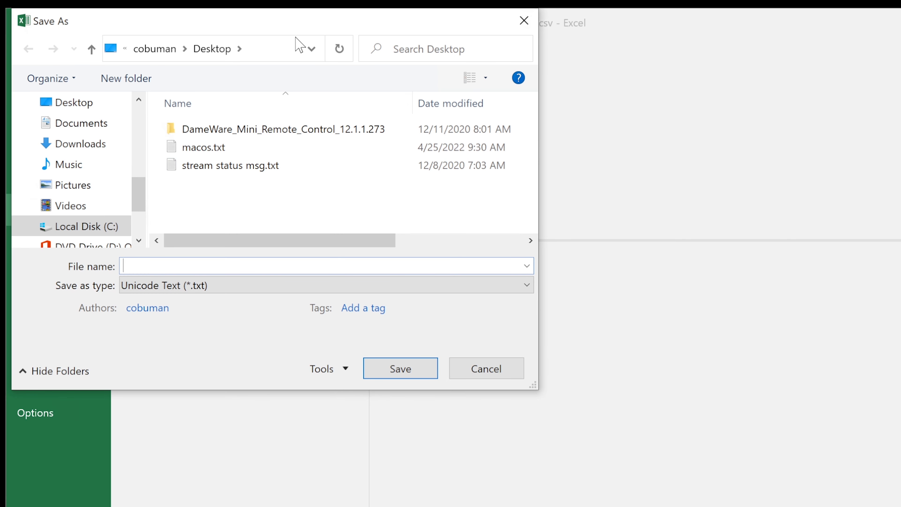
{"action": "left_click_drag", "start_coordinate": [268, 28], "coordinate": [328, 45]}
{"action": "left_click", "coordinate": [577, 309]}
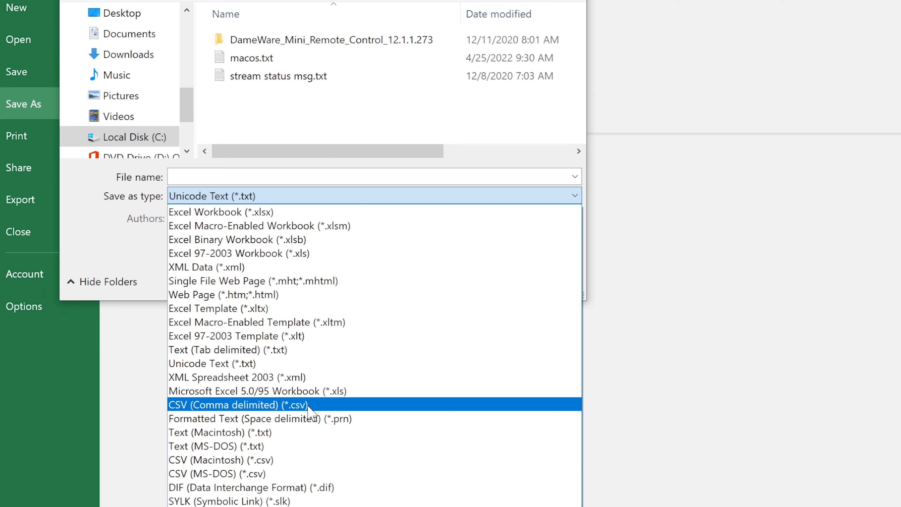
{"action": "left_click", "coordinate": [308, 405]}
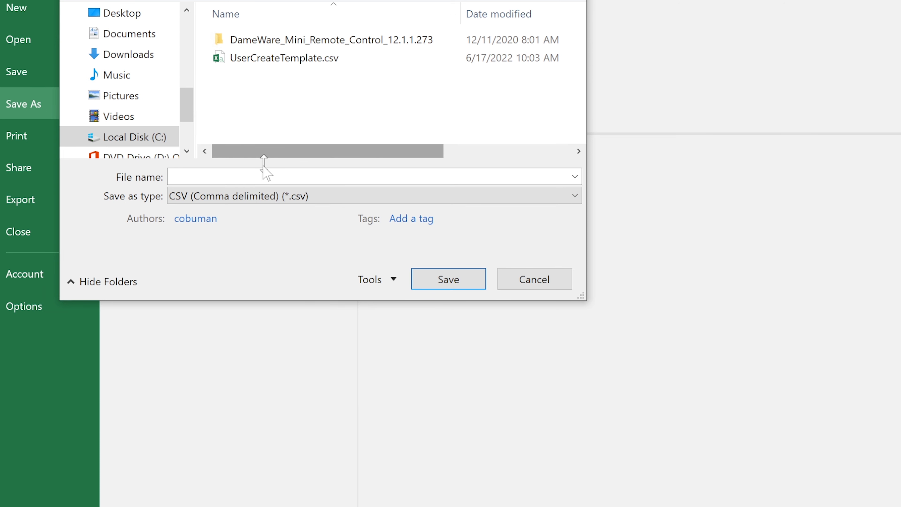
{"action": "left_click", "coordinate": [257, 174]}
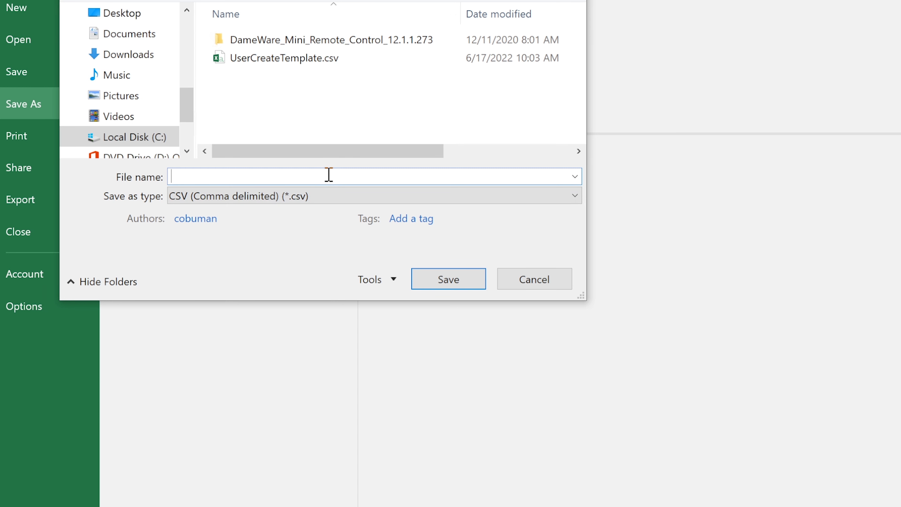
{"action": "type", "text": "D"}
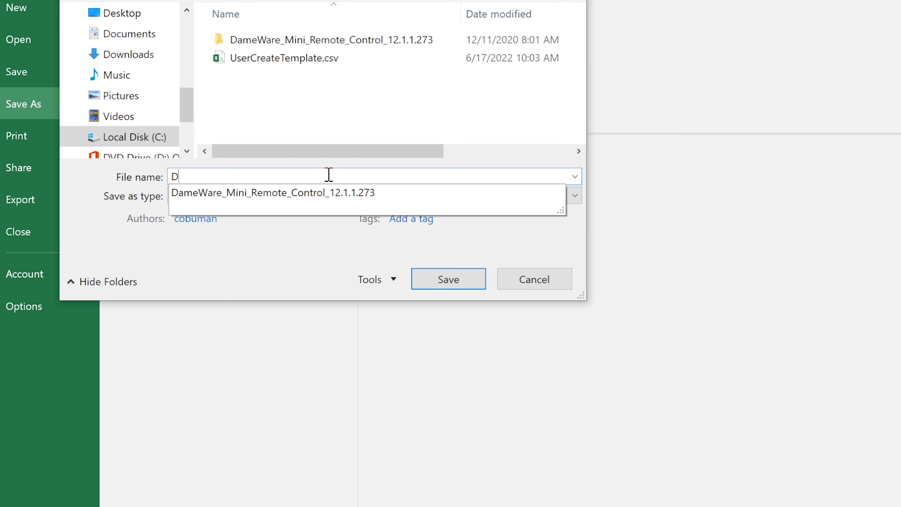
{"action": "type", "text": "employment Team Tier2"}
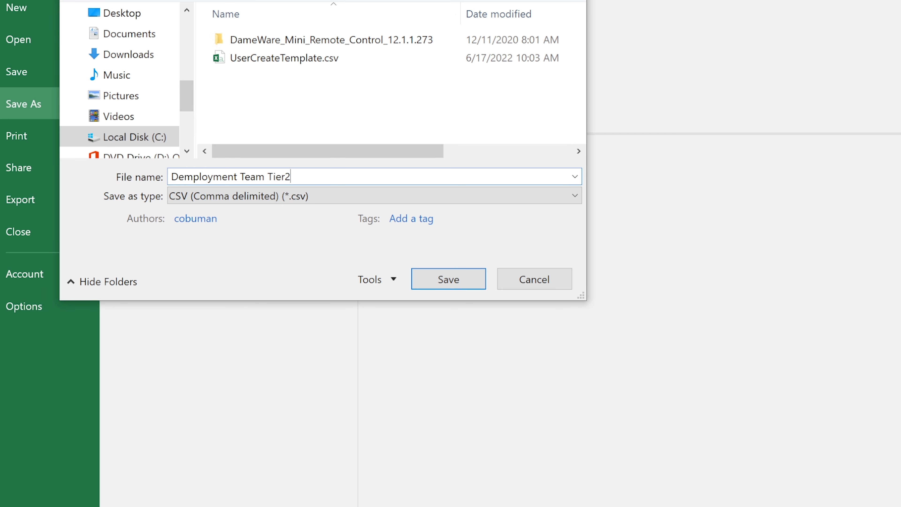
{"action": "left_click", "coordinate": [467, 286]}
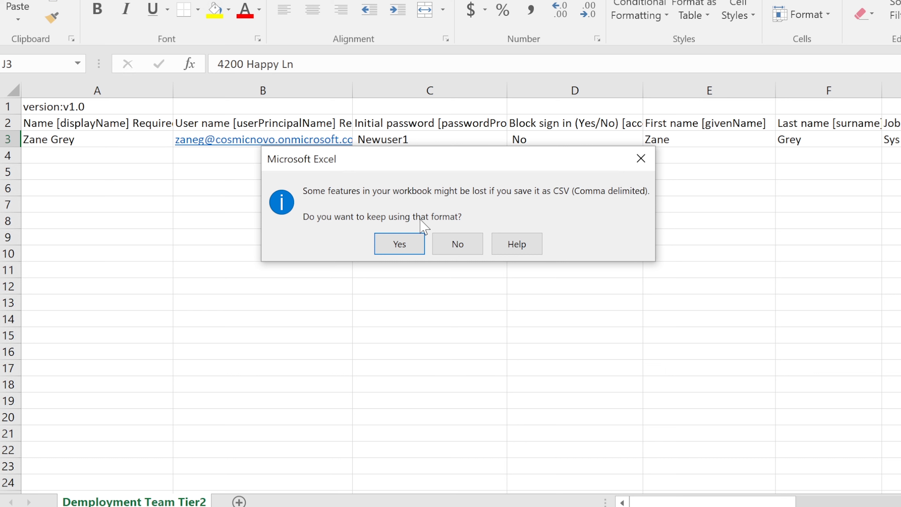
Keep the CSV format and select cell A4 for the next user.
{"action": "left_click", "coordinate": [392, 241]}
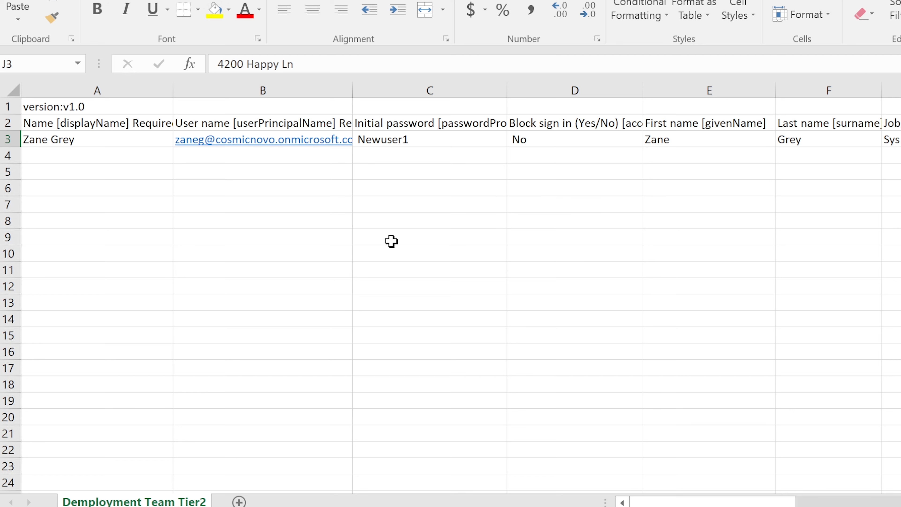
{"action": "left_click", "coordinate": [129, 157]}
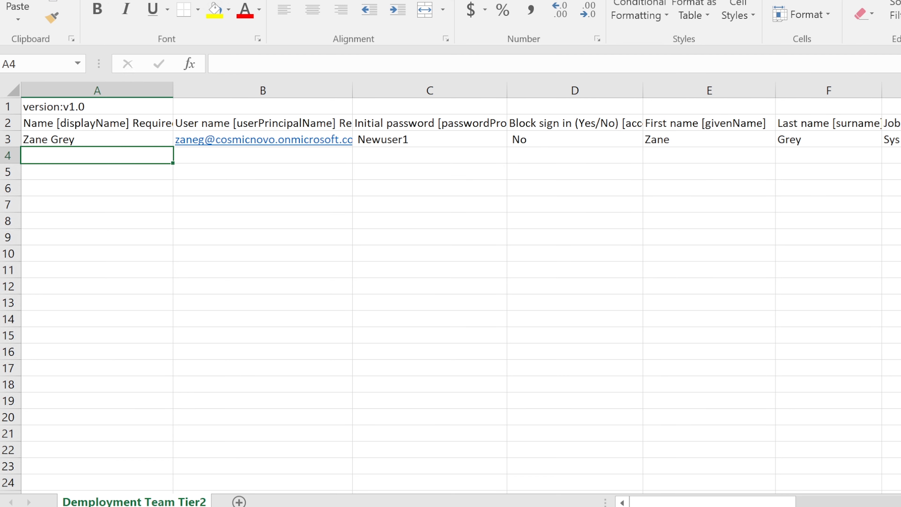
{"action": "key", "text": "alt+Tab"}
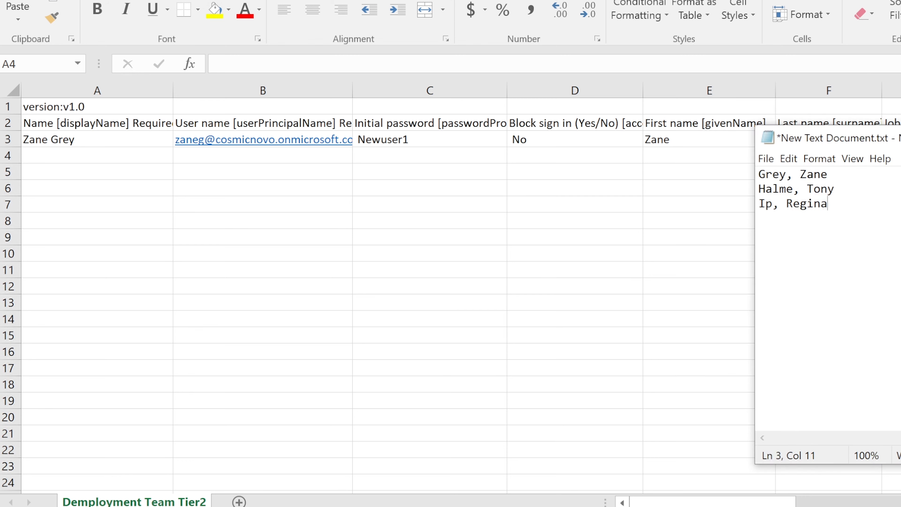
{"action": "left_click", "coordinate": [132, 157]}
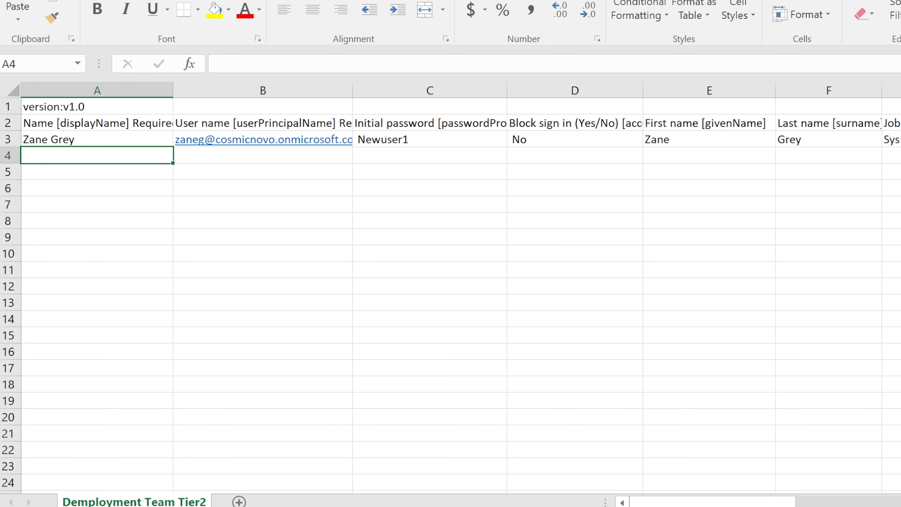
{"action": "key", "text": "alt+Tab"}
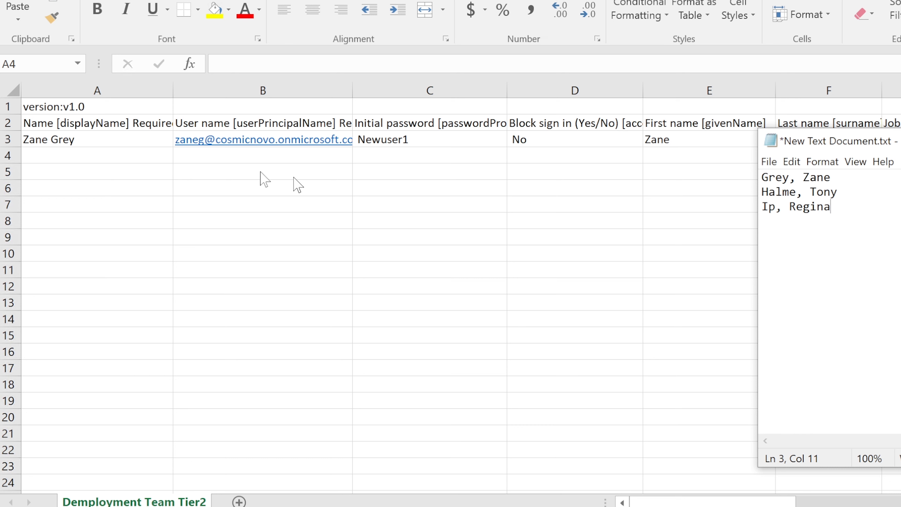
Move the Notepad window lower and copy the second user's first name from it.
{"action": "left_click_drag", "start_coordinate": [869, 146], "coordinate": [858, 200]}
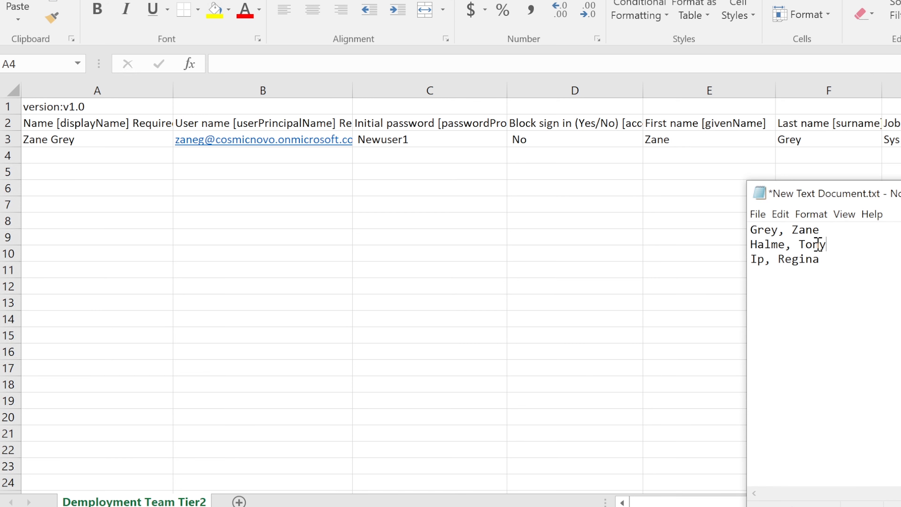
{"action": "left_click_drag", "start_coordinate": [826, 245], "coordinate": [798, 245]}
{"action": "right_click", "coordinate": [799, 244]}
{"action": "left_click", "coordinate": [86, 150]}
Enter the second user's display name, user name and password in row 4, fixing the first user's password spacing.
{"action": "key", "text": "alt+Tab"}
{"action": "left_click", "coordinate": [85, 157]}
{"action": "key", "text": "Tab"}
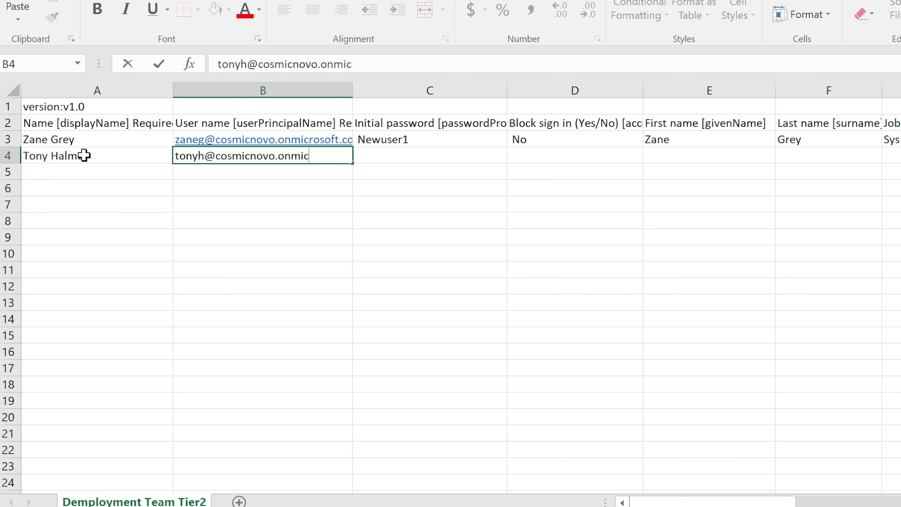
{"action": "key", "text": "Tab"}
{"action": "type", "text": "Newuser12"}
{"action": "key", "text": "BackSpace"}
{"action": "key", "text": "Up"}
{"action": "key", "text": "Left"}
{"action": "key", "text": "Right"}
{"action": "double_click", "coordinate": [390, 139]}
{"action": "key", "text": "Home"}
{"action": "key", "text": "Delete"}
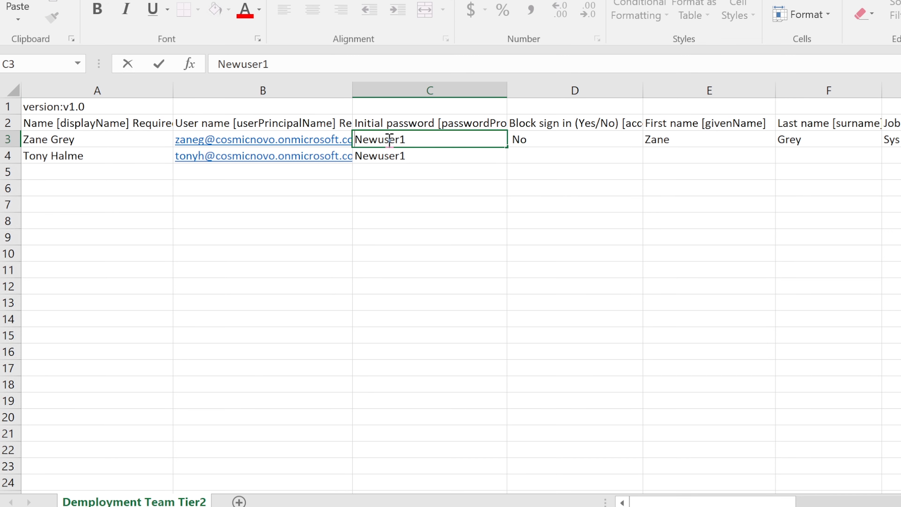
{"action": "left_click", "coordinate": [573, 149]}
{"action": "type", "text": "No"}
{"action": "key", "text": "Tab"}
{"action": "key", "text": "Tab"}
{"action": "key", "text": "Tab"}
{"action": "type", "text": "Sys Admin"}
{"action": "key", "text": "Tab"}
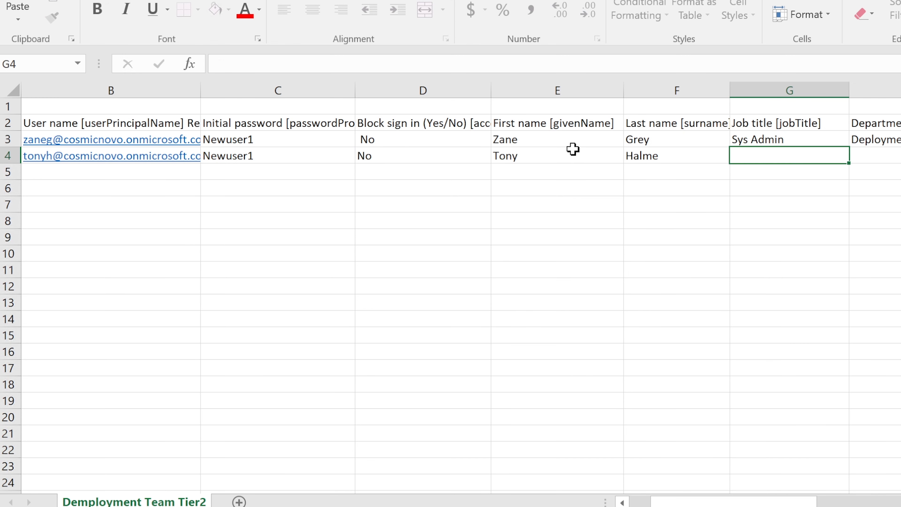
{"action": "type", "text": "Deployment"}
{"action": "key", "text": "Tab"}
{"action": "key", "text": "Tab"}
{"action": "key", "text": "Tab"}
{"action": "type", "text": "NY"}
{"action": "key", "text": "Tab"}
{"action": "type", "text": "United States"}
{"action": "key", "text": "Tab"}
{"action": "type", "text": "4123"}
{"action": "key", "text": "Tab"}
{"action": "type", "text": "New York"}
Start row 5 with the third user's name, user name, password, sign-in No, job Sys Admin.
{"action": "key", "text": "Tab"}
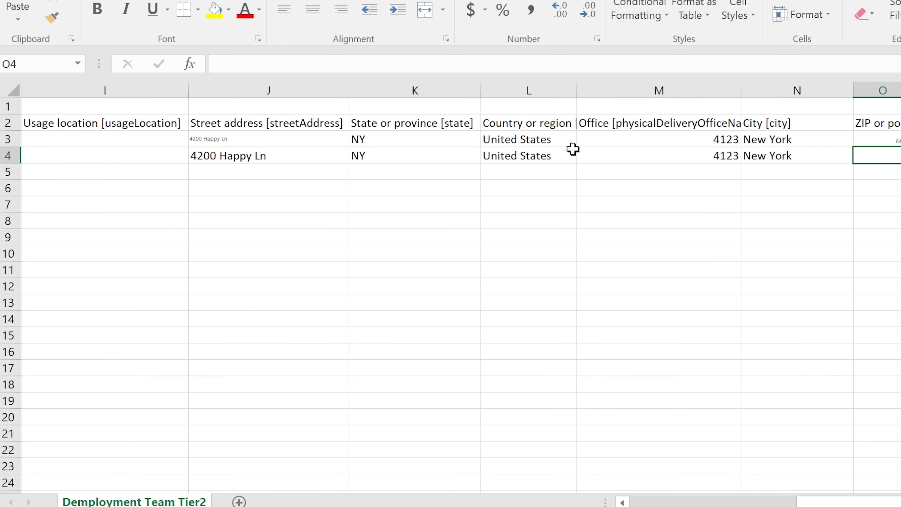
{"action": "type", "text": "64952"}
{"action": "key", "text": "Tab"}
{"action": "type", "text": "555-555-5555"}
{"action": "left_click_drag", "start_coordinate": [854, 502], "coordinate": [660, 502]}
{"action": "key", "text": "alt+Tab"}
{"action": "left_click", "coordinate": [73, 170]}
{"action": "key", "text": "Tab"}
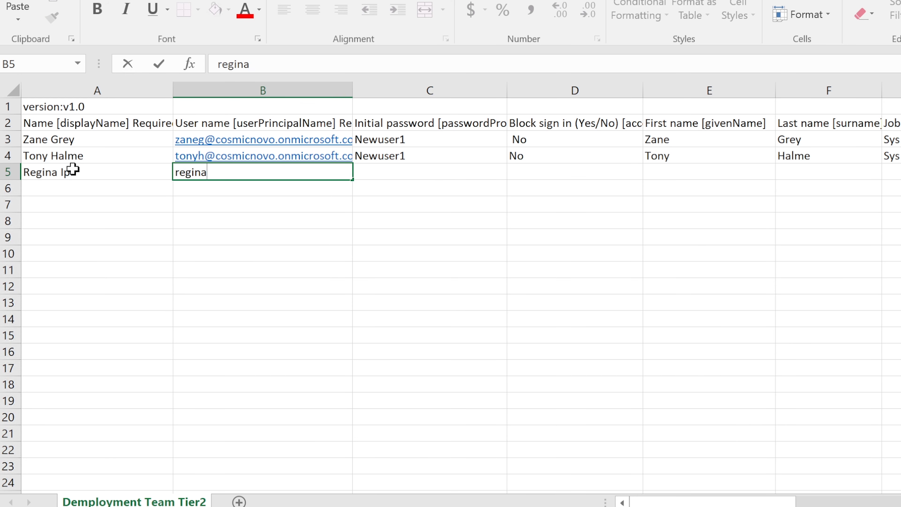
{"action": "key", "text": "Tab"}
{"action": "type", "text": "Newuser1"}
{"action": "key", "text": "Tab"}
{"action": "type", "text": "No"}
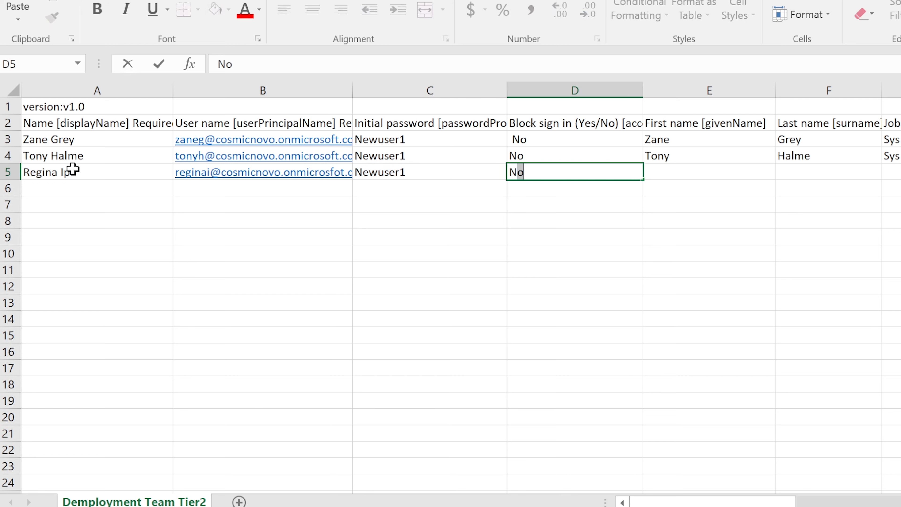
{"action": "key", "text": "Tab"}
{"action": "type", "text": "Regina\tHa"}
{"action": "key", "text": "Tab"}
{"action": "type", "text": "Sys"}
{"action": "key", "text": "Tab"}
{"action": "type", "text": "d"}
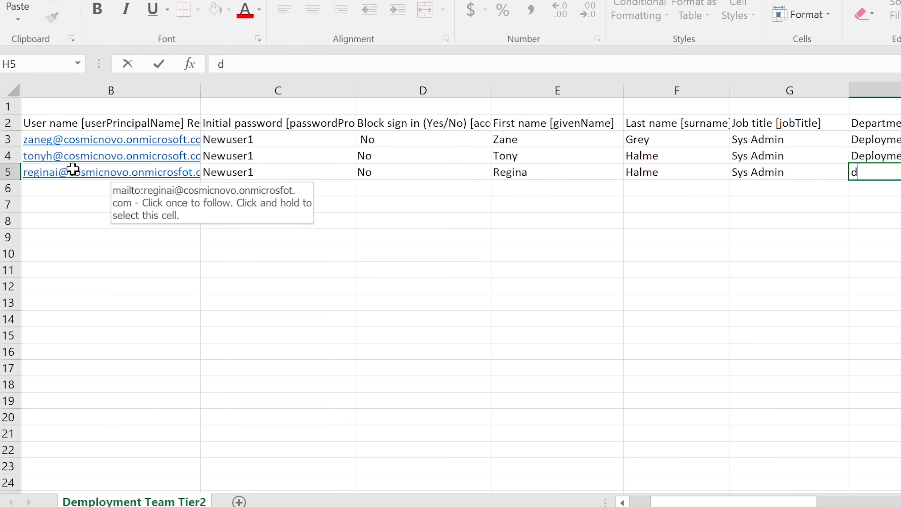
{"action": "type", "text": "e"}
{"action": "key", "text": "Tab"}
{"action": "key", "text": "Tab"}
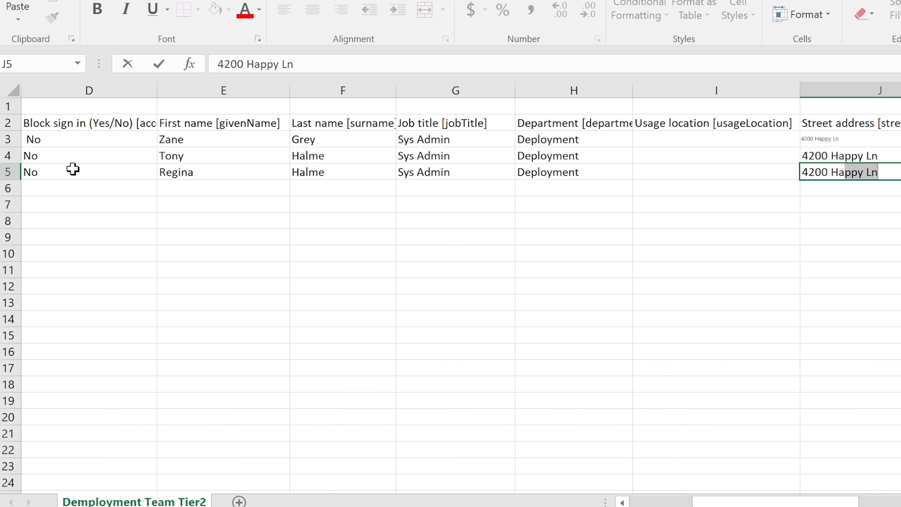
{"action": "key", "text": "Tab"}
{"action": "type", "text": "NY"}
{"action": "key", "text": "Tab"}
{"action": "type", "text": "U"}
{"action": "key", "text": "Tab"}
{"action": "type", "text": "4123"}
{"action": "key", "text": "Tab"}
{"action": "type", "text": "N"}
{"action": "key", "text": "Tab"}
{"action": "type", "text": "64952"}
{"action": "key", "text": "Tab"}
{"action": "type", "text": "555-555-5555"}
{"action": "scroll", "coordinate": [73, 169], "scroll_direction": "left", "scroll_amount": 15}
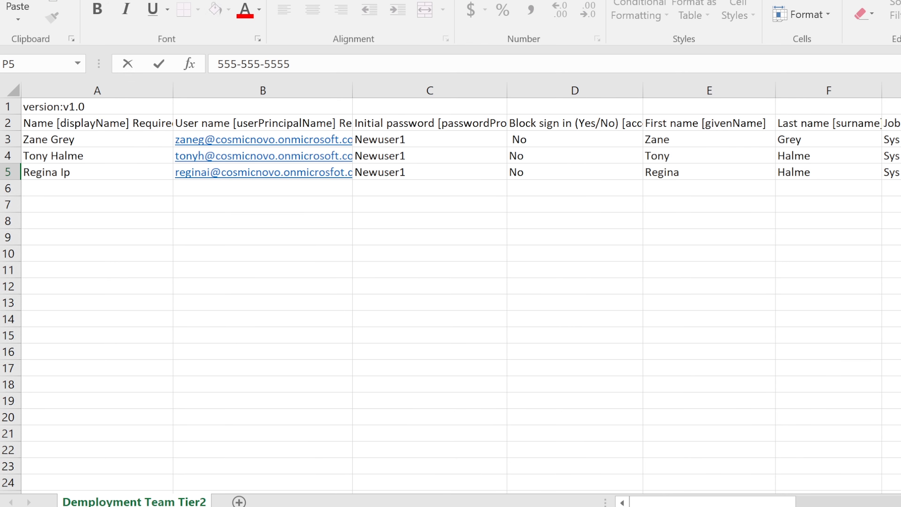
{"action": "left_click", "coordinate": [59, 141]}
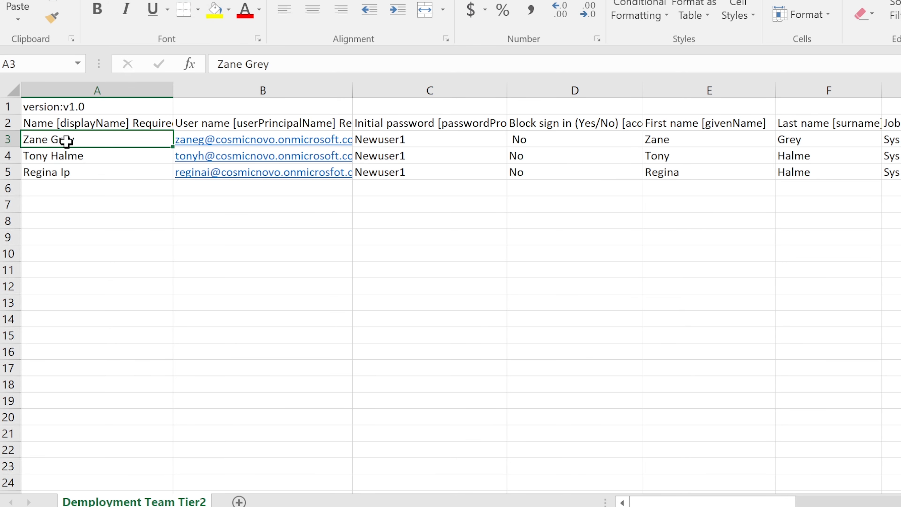
{"action": "left_click", "coordinate": [46, 154]}
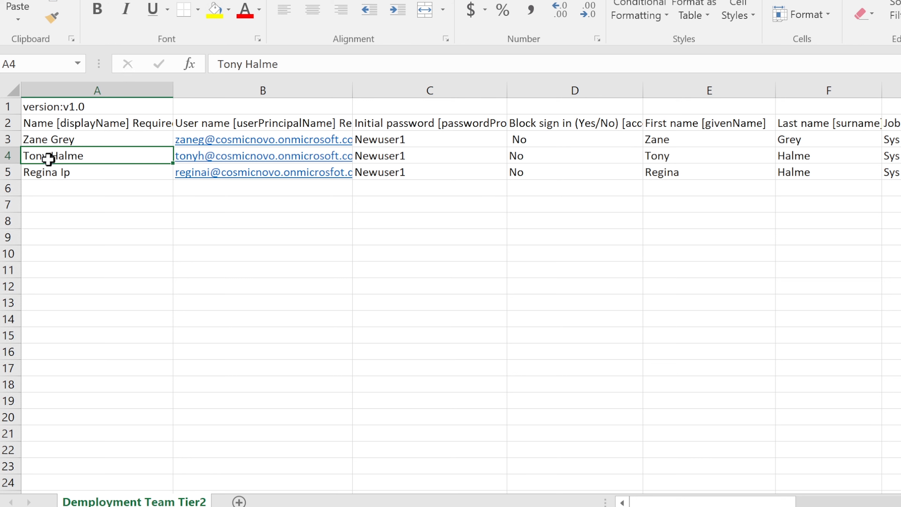
{"action": "left_click", "coordinate": [36, 173]}
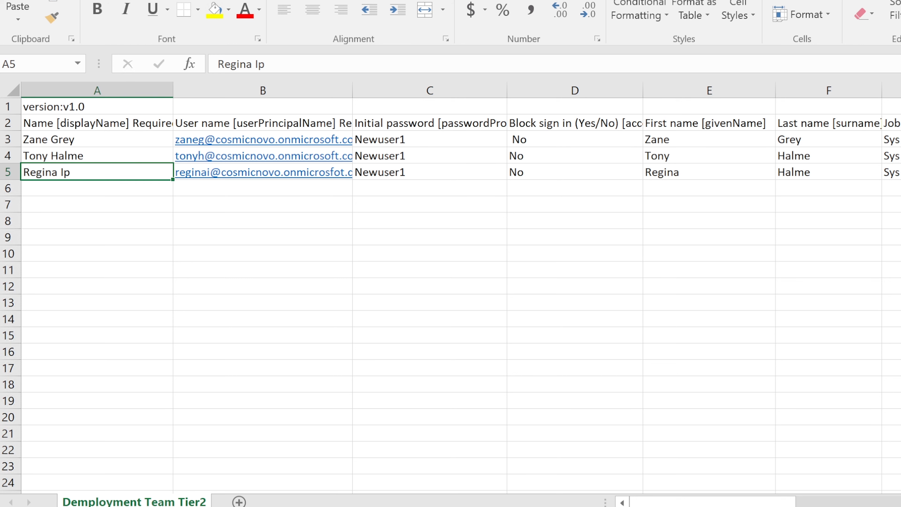
Save the sheet with Ctrl+S keeping CSV format, then check the first user's block sign-in value.
{"action": "key", "text": "ctrl+s"}
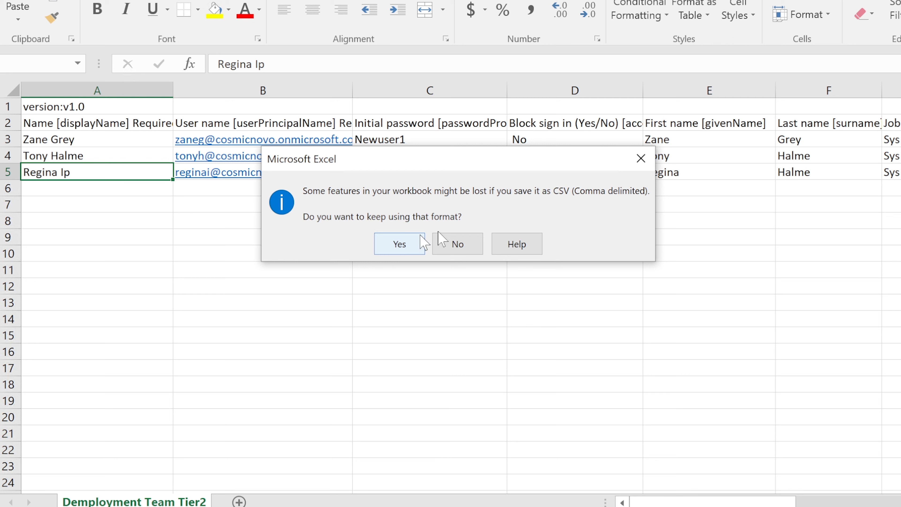
{"action": "left_click", "coordinate": [400, 243]}
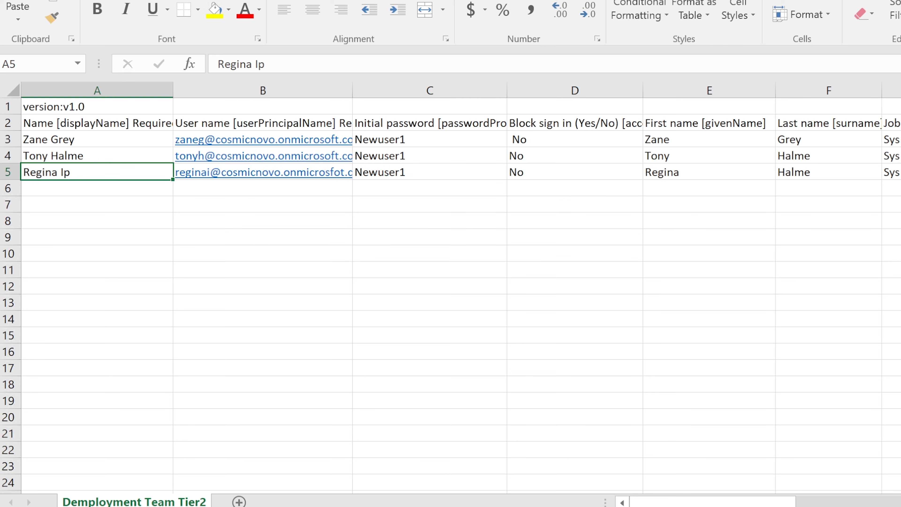
{"action": "left_click", "coordinate": [546, 139]}
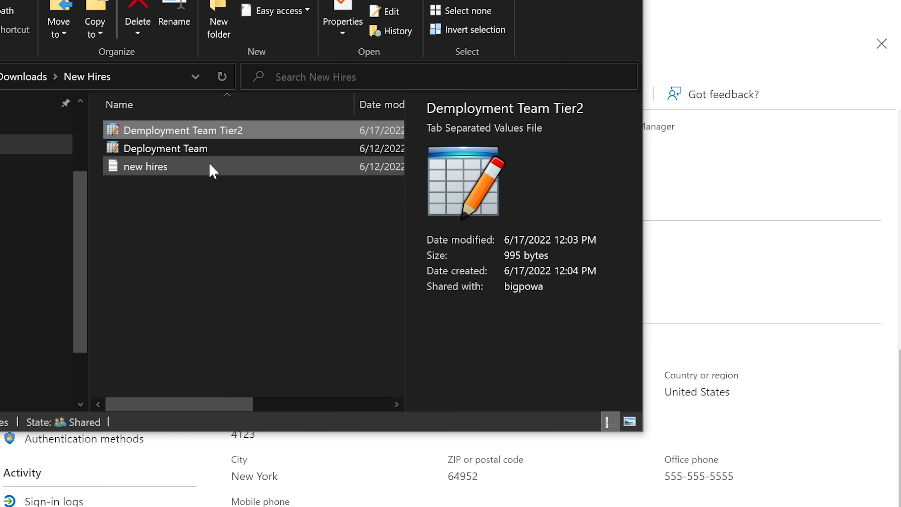
Rename 'Demployment Team Tier2' to 'Deployment Team Tier2' by deleting the extra 'm'.
{"action": "left_click", "coordinate": [147, 138]}
{"action": "left_click", "coordinate": [147, 131]}
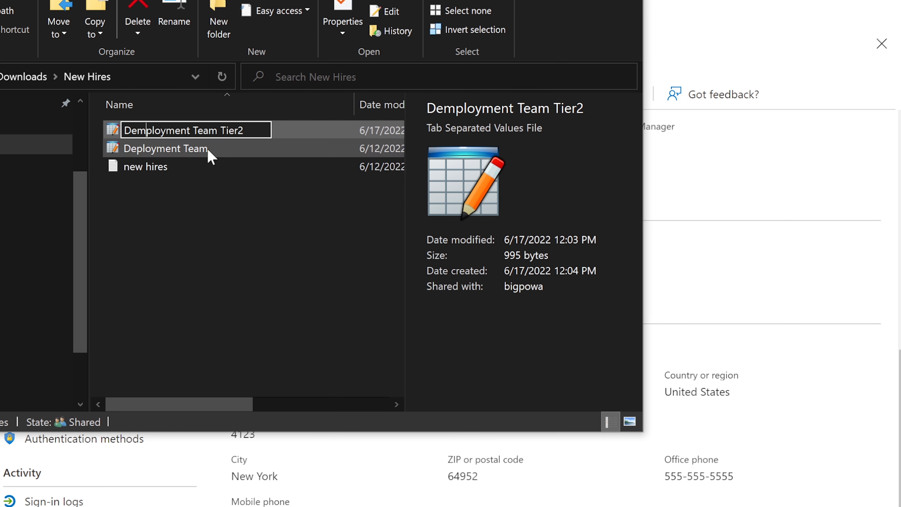
{"action": "key", "text": "BackSpace"}
{"action": "key", "text": "Return"}
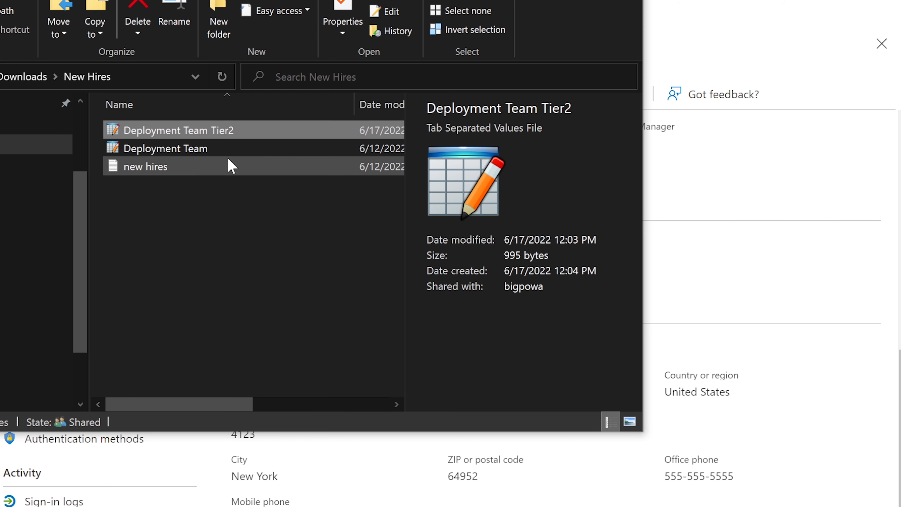
Return to All users and start Bulk operations > Bulk create.
{"action": "key", "text": "alt+Tab"}
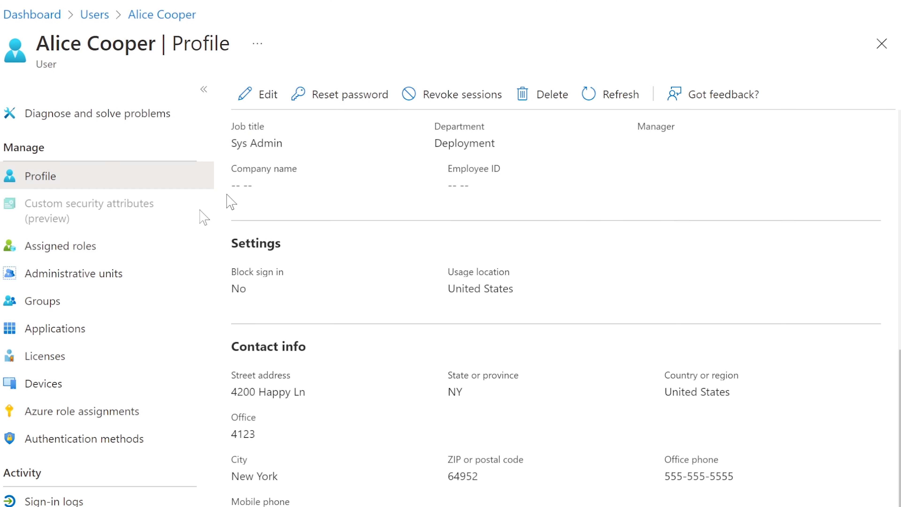
{"action": "key", "text": "alt+Left"}
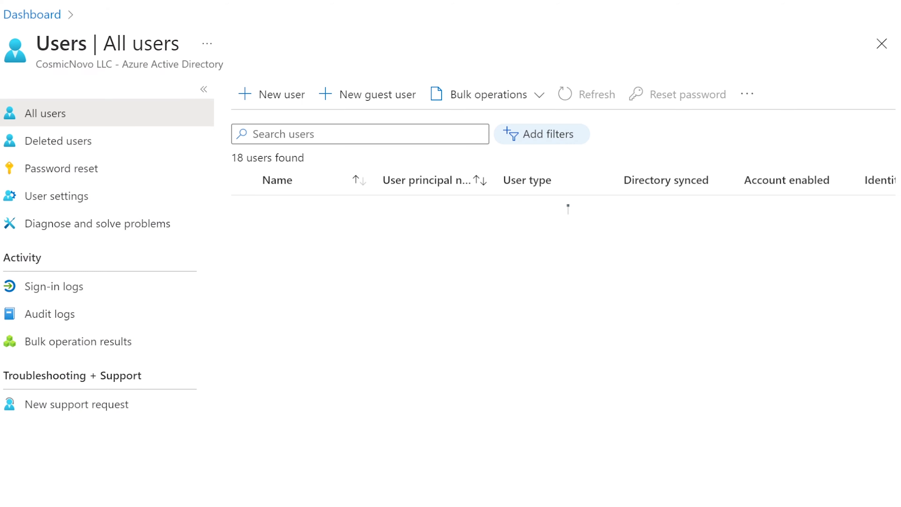
{"action": "left_click", "coordinate": [487, 95]}
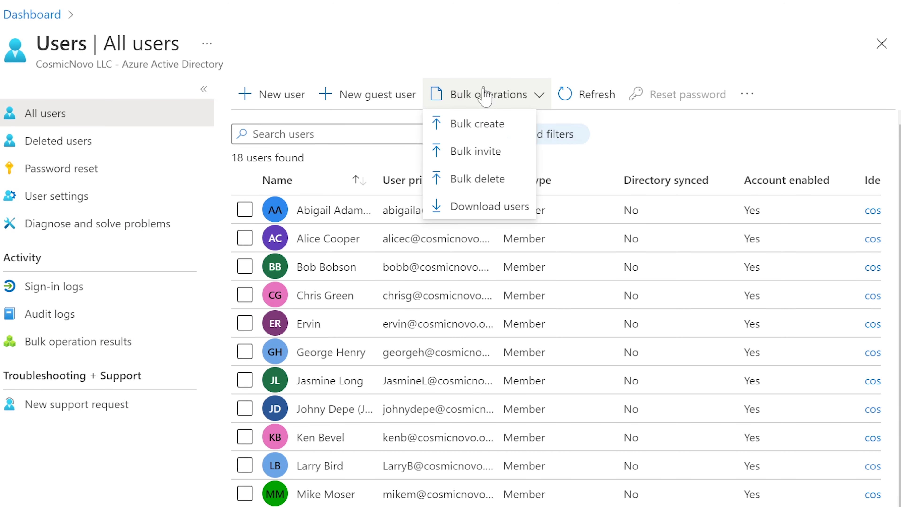
{"action": "left_click", "coordinate": [466, 125]}
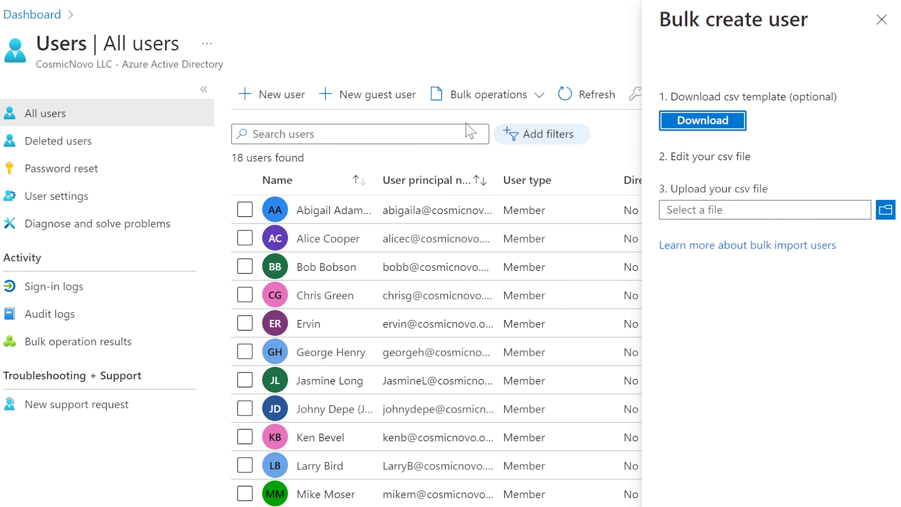
Upload Deployment Team Tier2.csv, submit it, and view the results: two succeeded, one failed.
{"action": "left_click", "coordinate": [886, 209]}
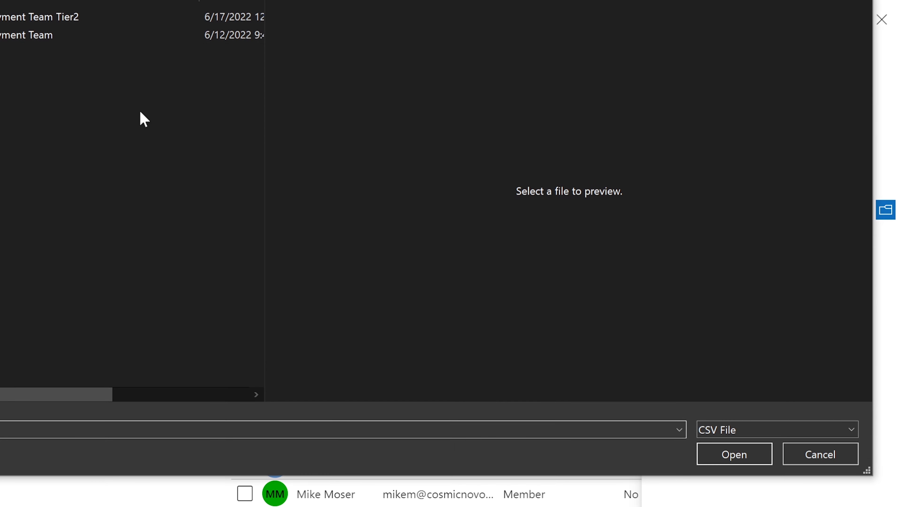
{"action": "left_click", "coordinate": [51, 19]}
{"action": "left_click", "coordinate": [749, 455]}
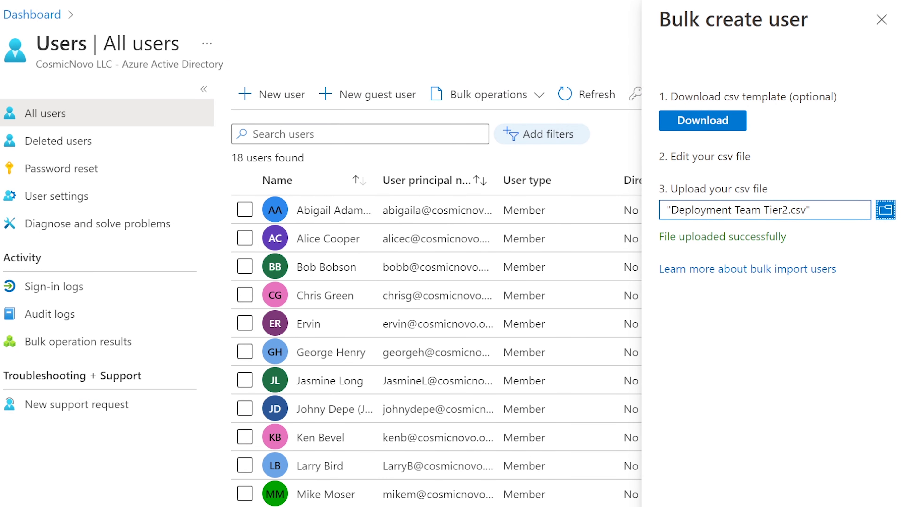
{"action": "left_click", "coordinate": [687, 506]}
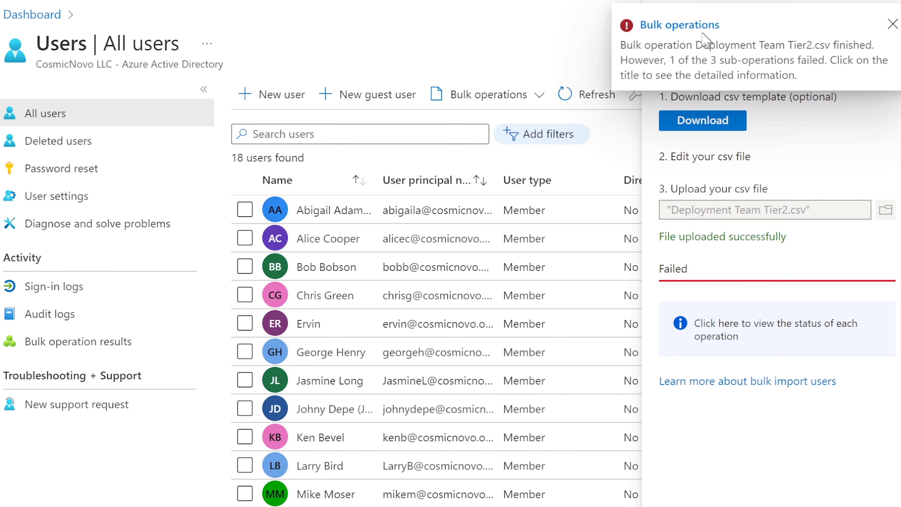
{"action": "left_click", "coordinate": [690, 25]}
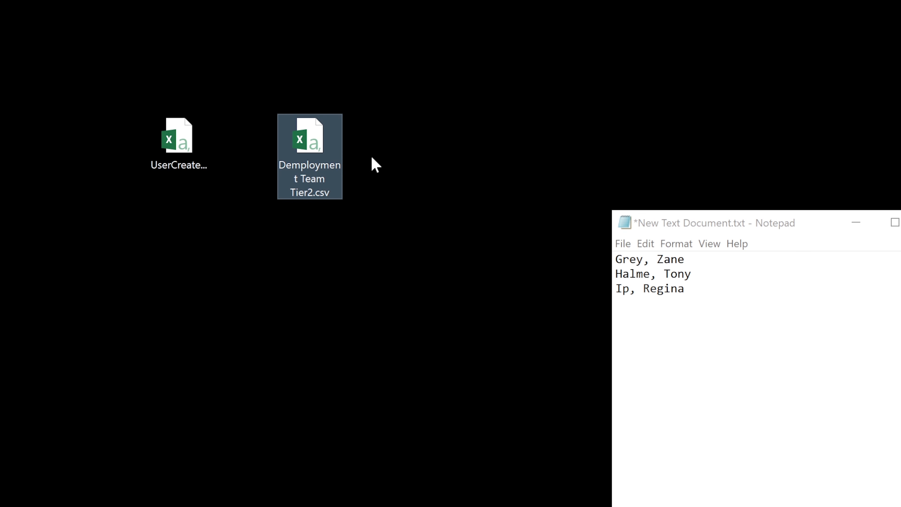
Return to the open CSV in Excel and widen column B to show full user names.
{"action": "double_click", "coordinate": [312, 148]}
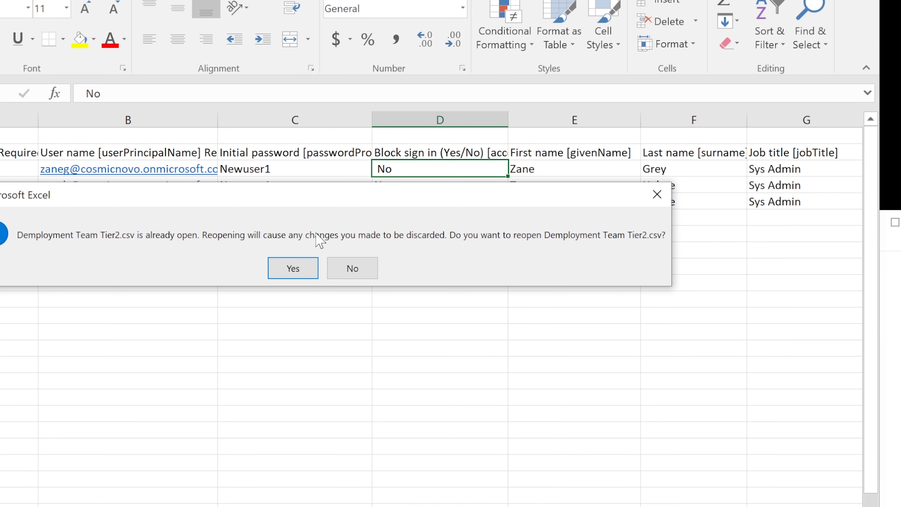
{"action": "left_click", "coordinate": [356, 269]}
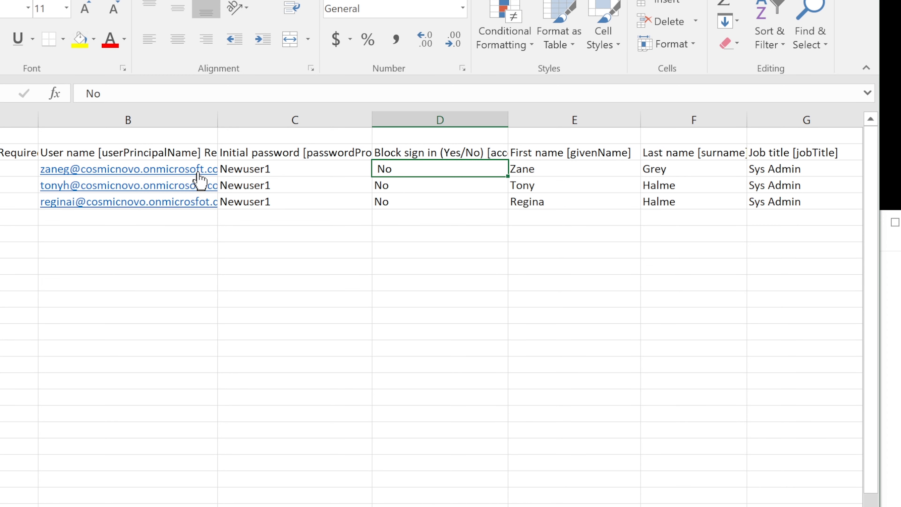
{"action": "left_click", "coordinate": [153, 202]}
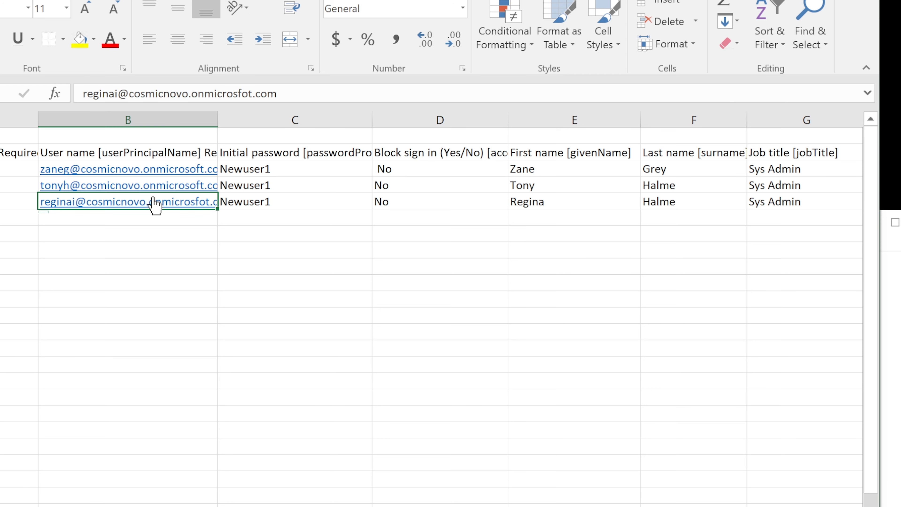
{"action": "left_click", "coordinate": [553, 263]}
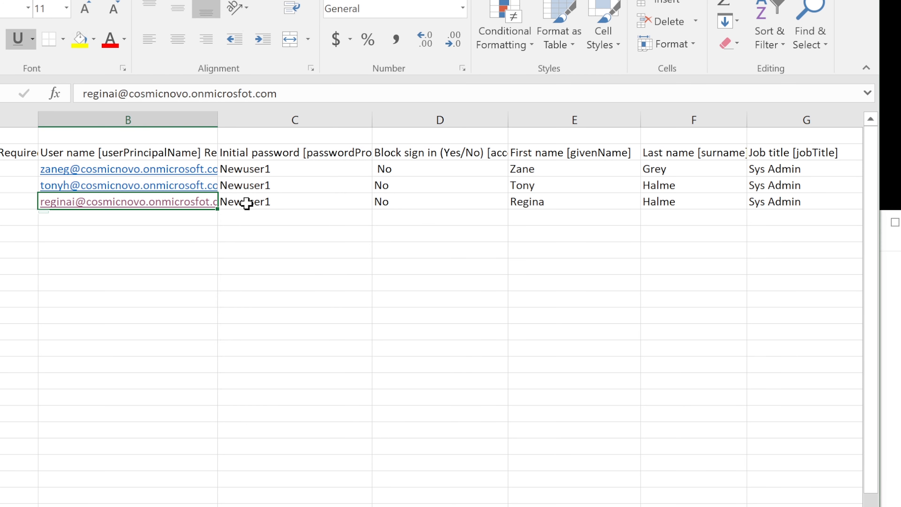
{"action": "left_click_drag", "start_coordinate": [221, 125], "coordinate": [363, 127]}
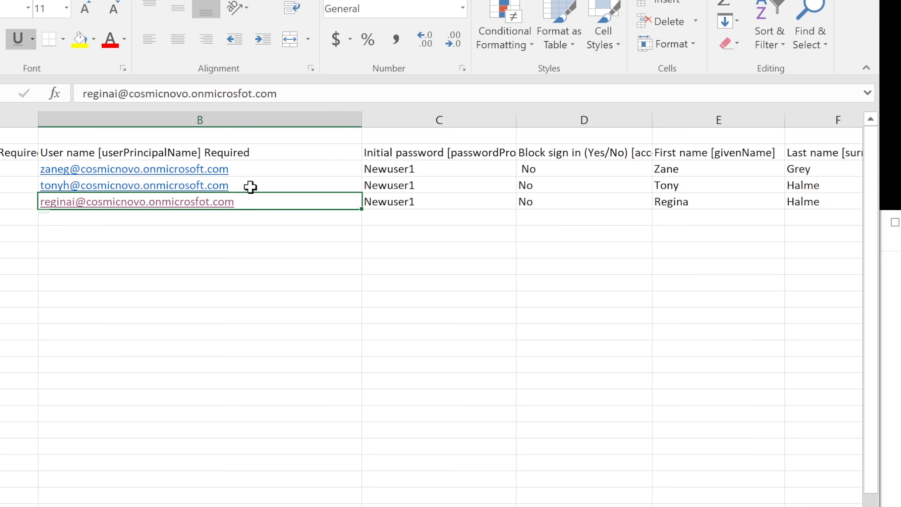
Correct the 'onmicrosfot' domain to 'onmicrosoft' in the third user name and save, keeping CSV.
{"action": "double_click", "coordinate": [254, 198]}
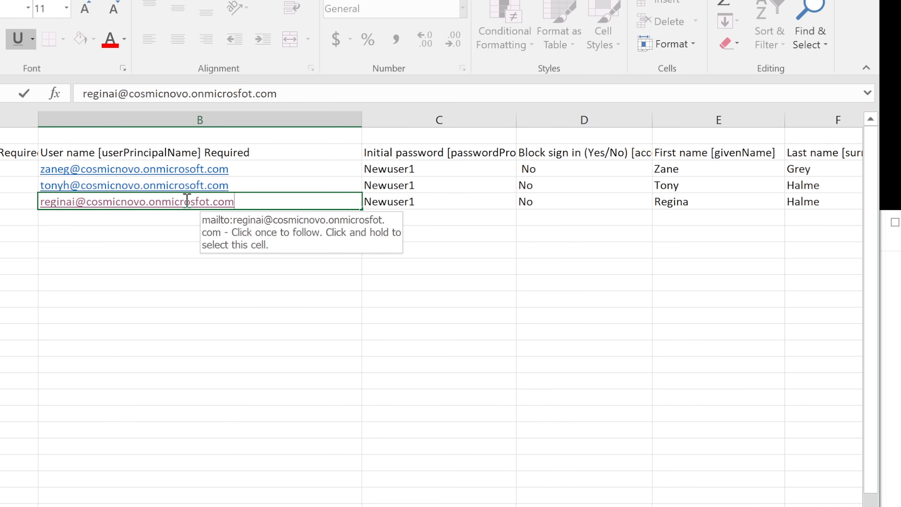
{"action": "left_click", "coordinate": [196, 201]}
{"action": "type", "text": "o"}
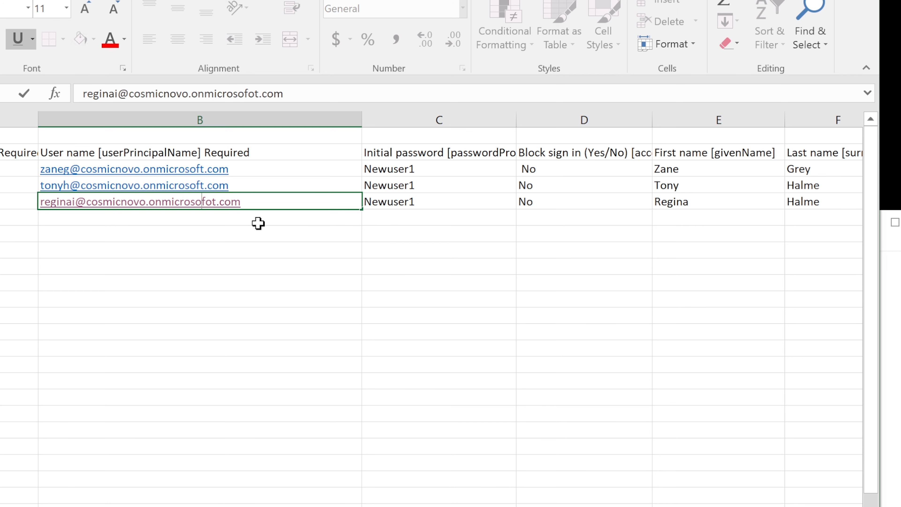
{"action": "left_click", "coordinate": [212, 202]}
{"action": "key", "text": "BackSpace"}
{"action": "key", "text": "Return"}
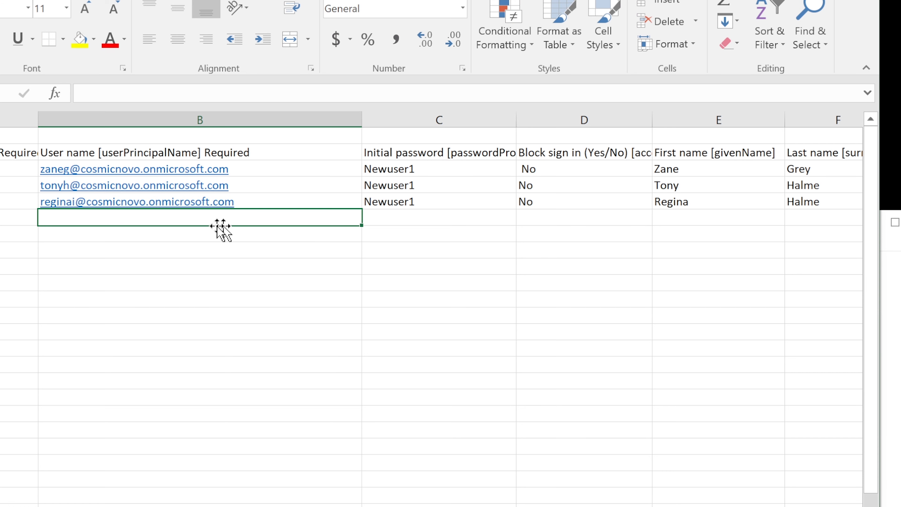
{"action": "key", "text": "ctrl+s"}
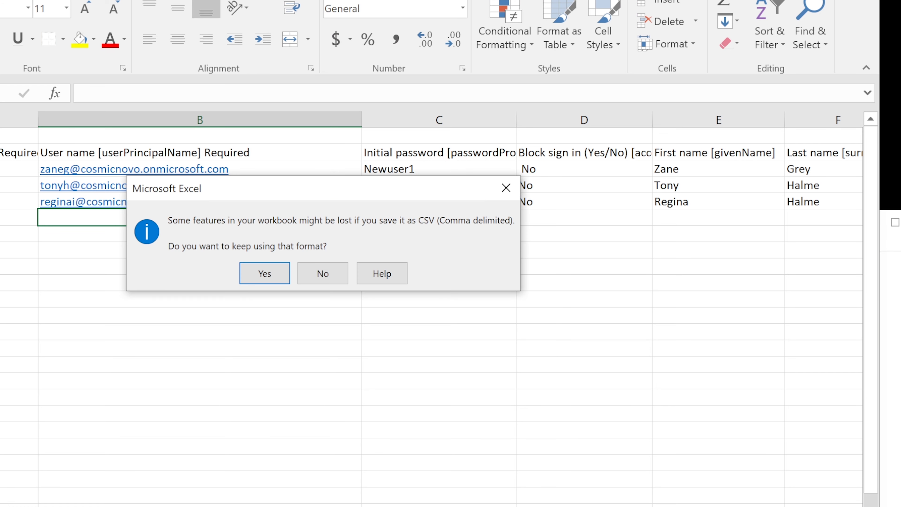
{"action": "left_click", "coordinate": [270, 279]}
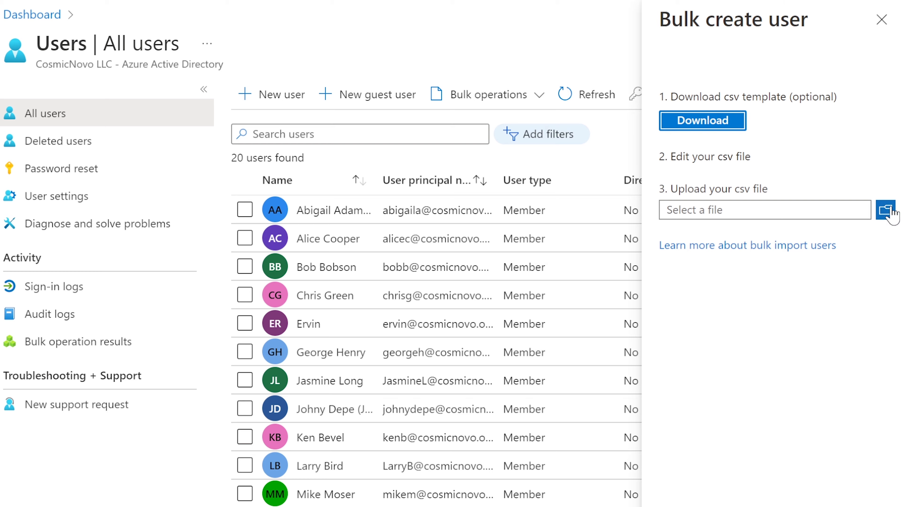
{"action": "left_click", "coordinate": [888, 209]}
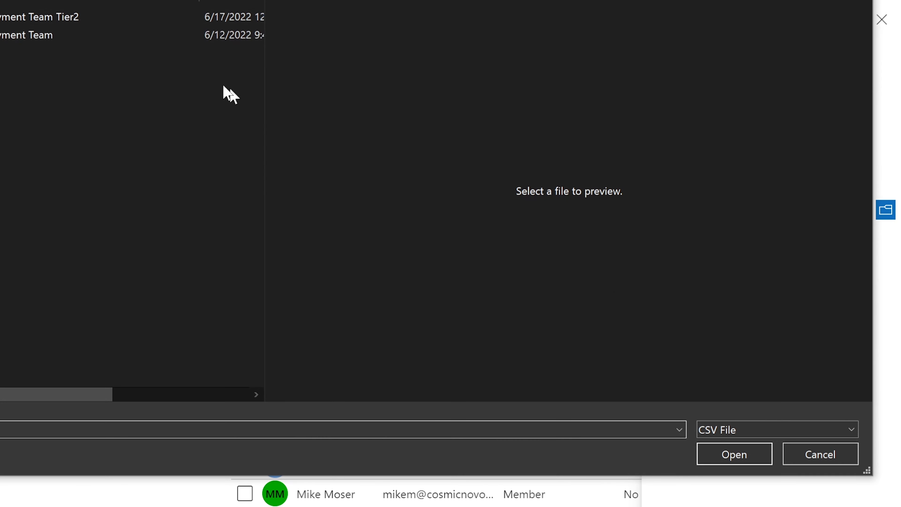
Re-upload Deployment Team Tier2.csv and view results: one success, two already-existing user failures.
{"action": "left_click", "coordinate": [18, 21]}
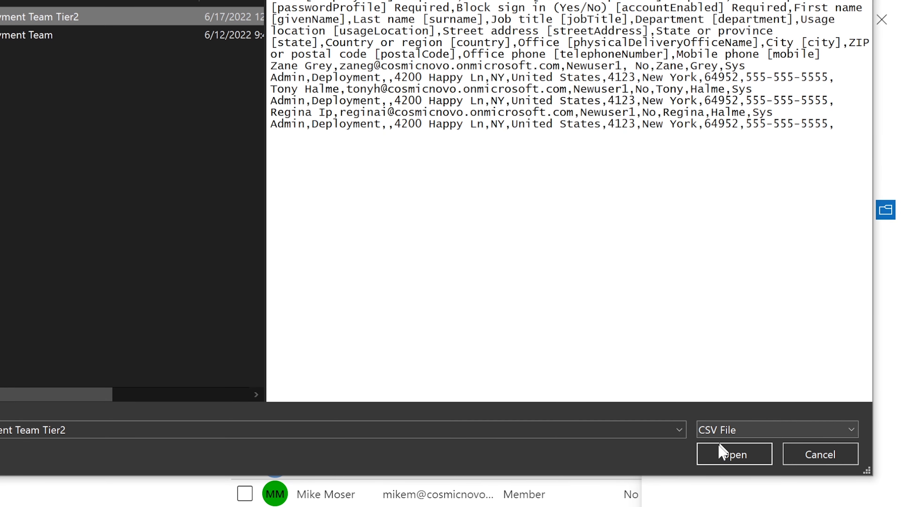
{"action": "left_click", "coordinate": [734, 454]}
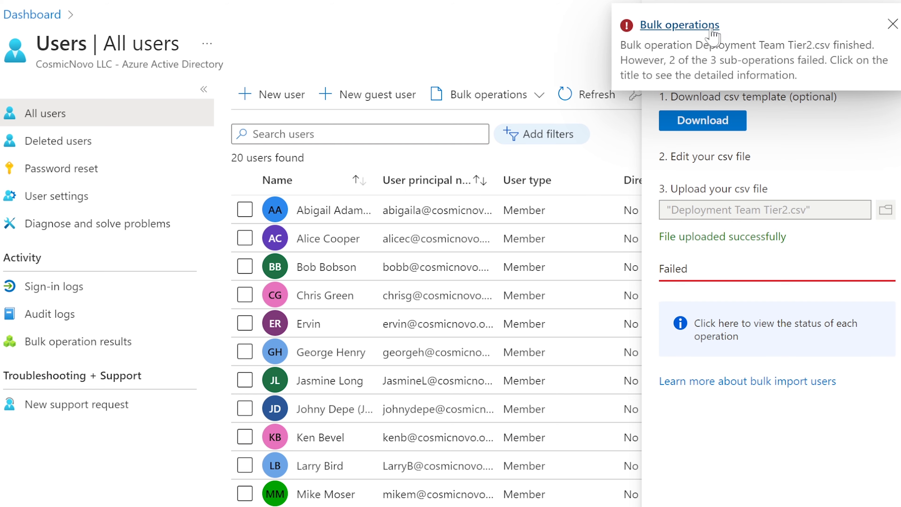
{"action": "left_click", "coordinate": [712, 29]}
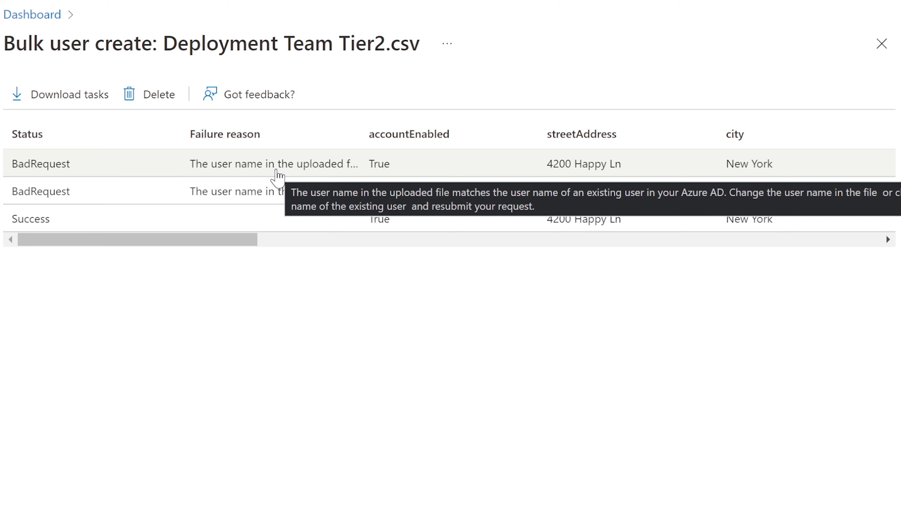
Bring up the downloaded results file and read the first row's failure reason.
{"action": "double_click", "coordinate": [284, 165]}
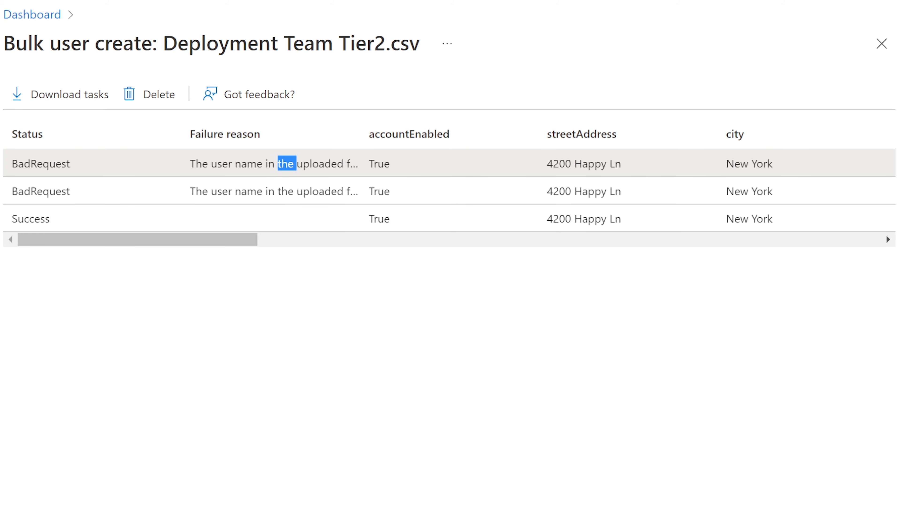
{"action": "left_click", "coordinate": [378, 506]}
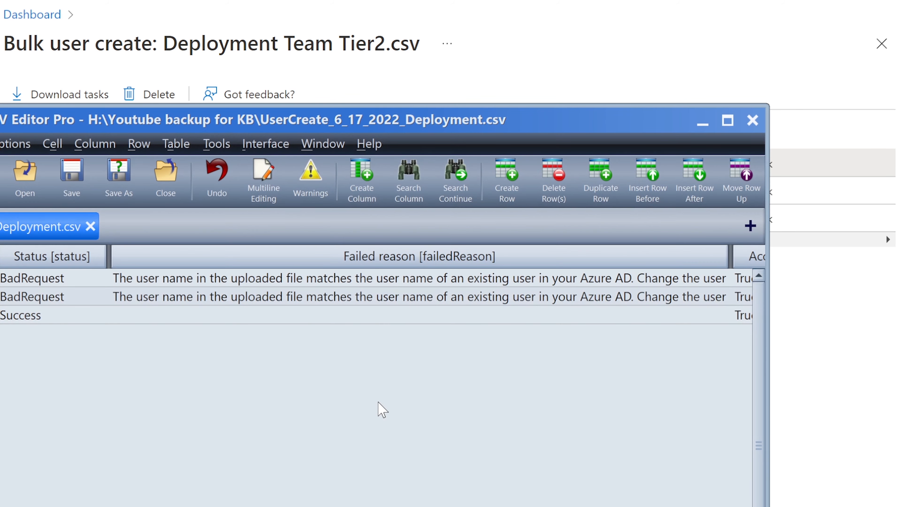
{"action": "left_click", "coordinate": [276, 279]}
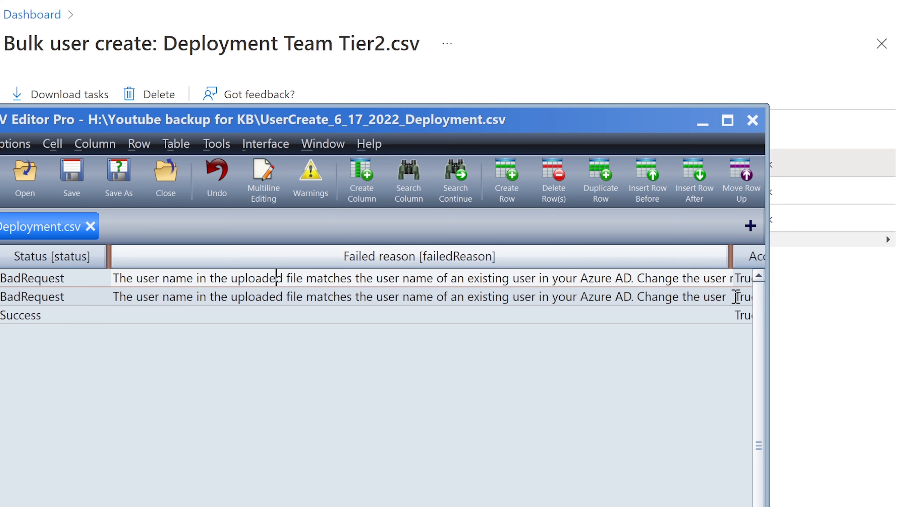
{"action": "scroll", "coordinate": [377, 377], "scroll_direction": "right", "scroll_amount": 20}
{"action": "scroll", "coordinate": [376, 376], "scroll_direction": "left", "scroll_amount": 20}
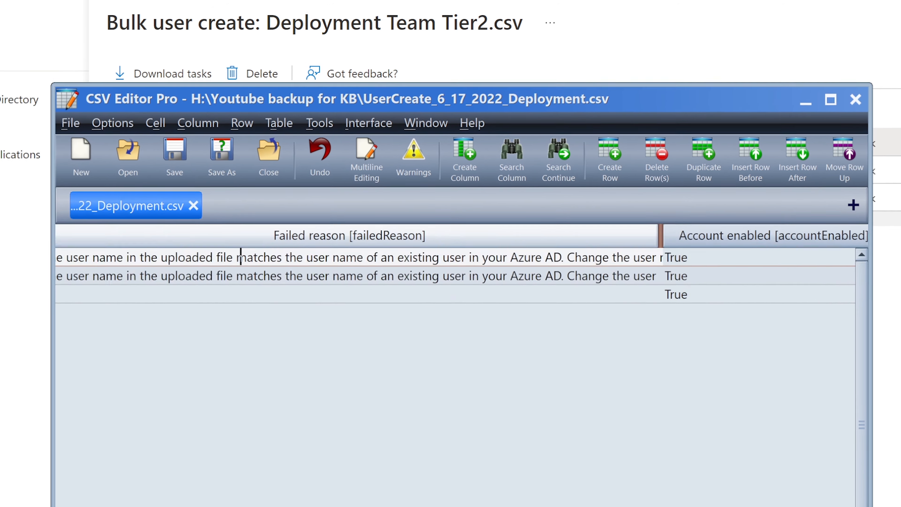
{"action": "scroll", "coordinate": [376, 248], "scroll_direction": "left", "scroll_amount": 5}
Check the third row's Success status, select rows 1–3, and move the window down.
{"action": "left_click", "coordinate": [296, 293]}
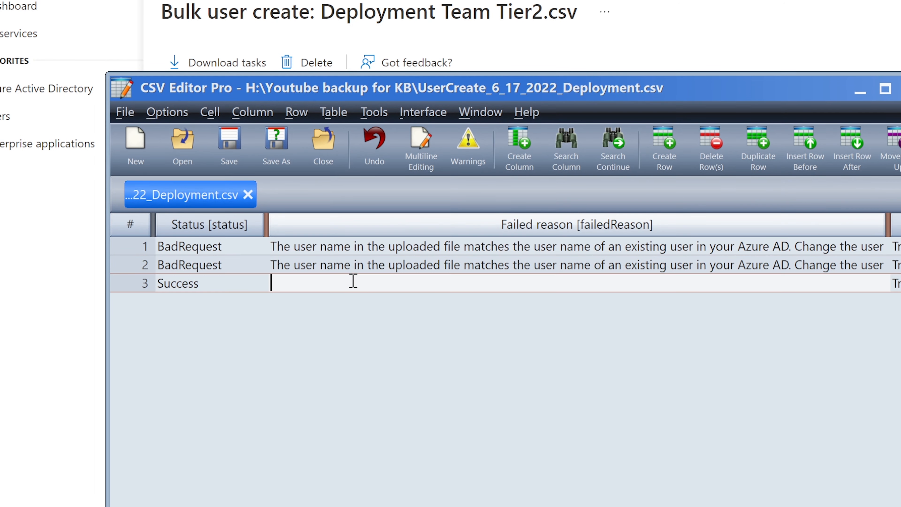
{"action": "left_click", "coordinate": [223, 284]}
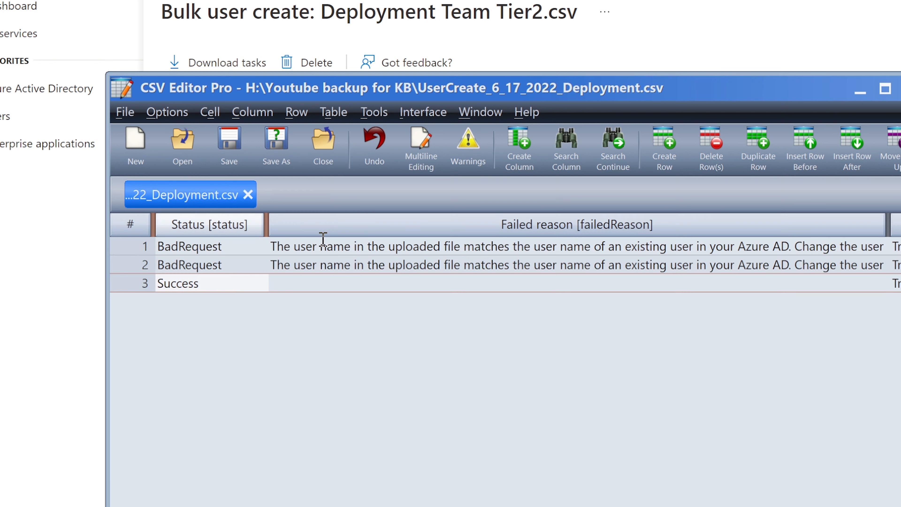
{"action": "left_click", "coordinate": [311, 248]}
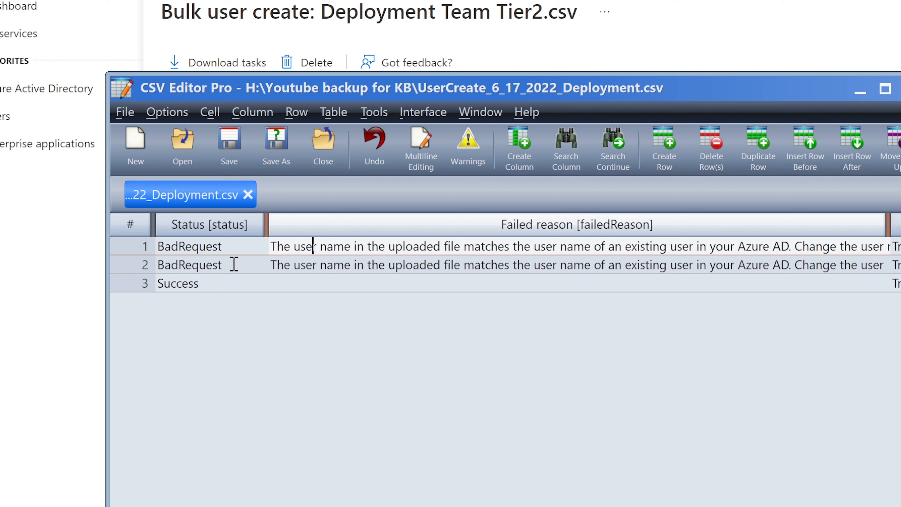
{"action": "left_click", "coordinate": [140, 248]}
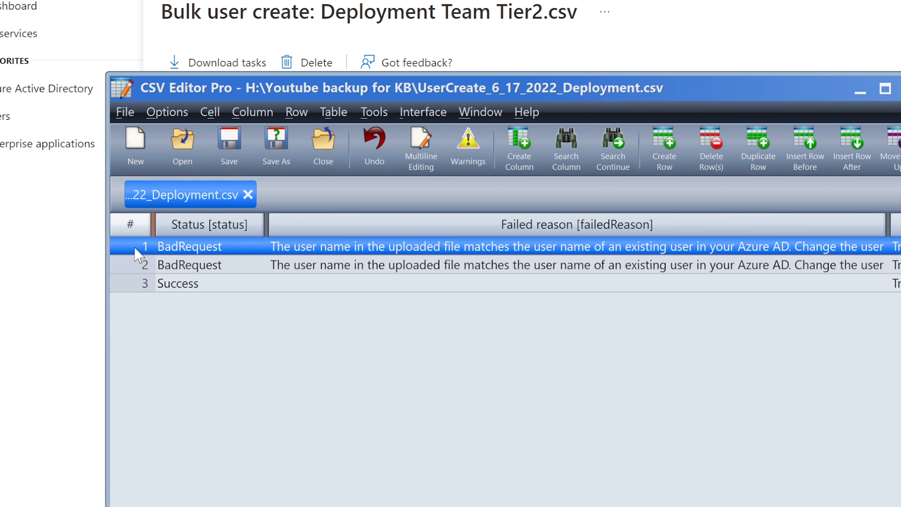
{"action": "left_click", "coordinate": [136, 267]}
{"action": "left_click", "coordinate": [133, 286]}
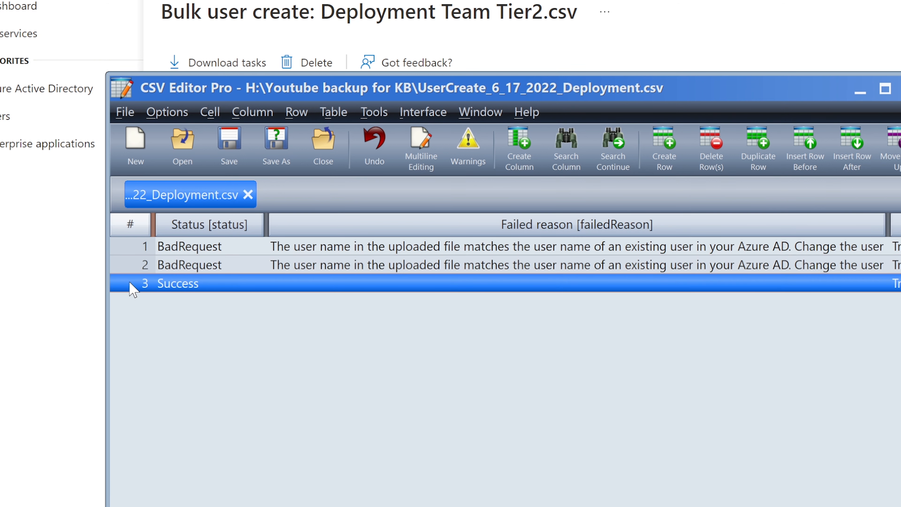
{"action": "left_click_drag", "start_coordinate": [737, 87], "coordinate": [735, 142]}
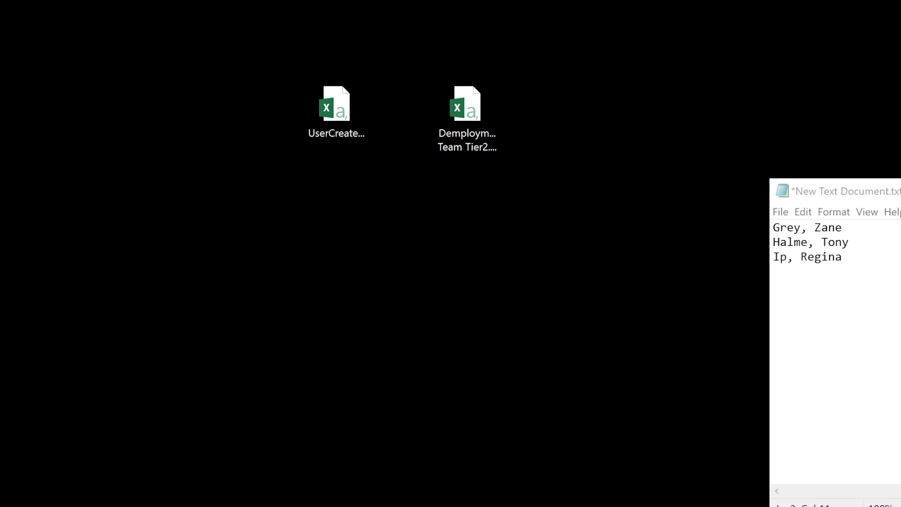
Reopen Demployment Team Tier2.csv in Excel, reloading it from disk.
{"action": "left_click", "coordinate": [444, 126]}
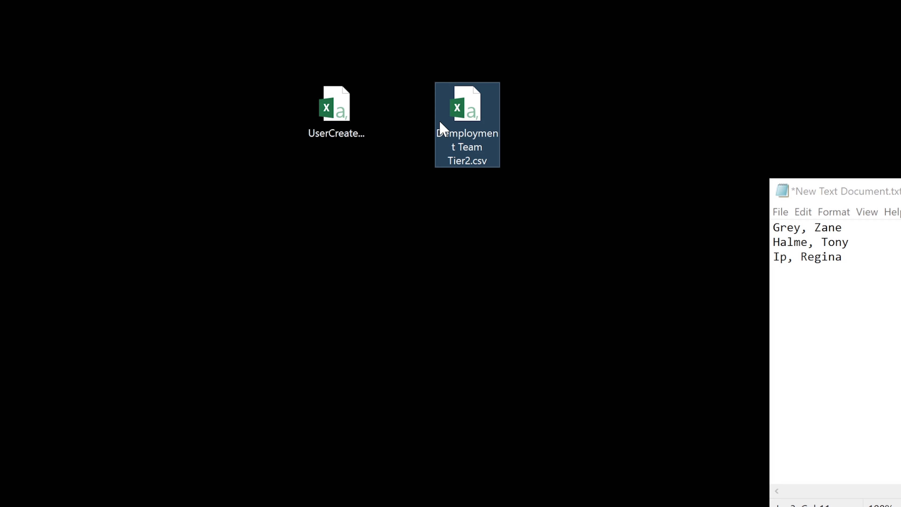
{"action": "double_click", "coordinate": [444, 126]}
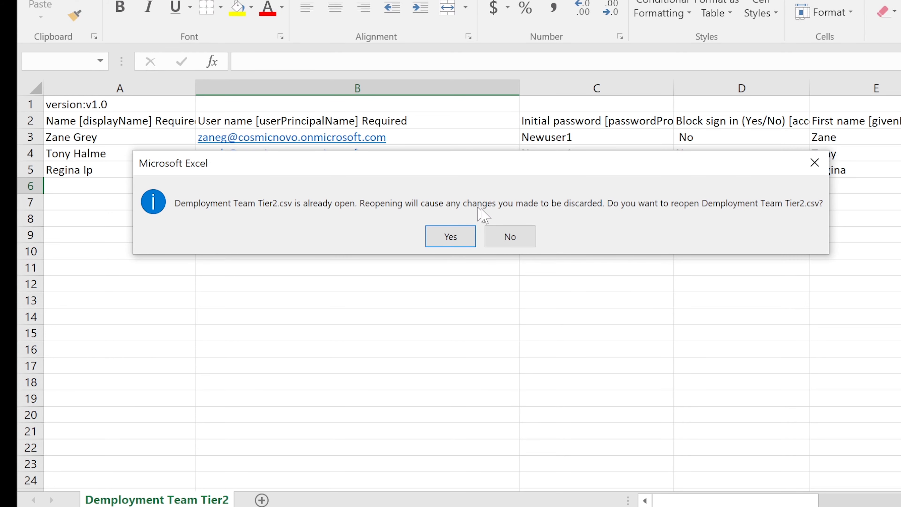
{"action": "left_click", "coordinate": [458, 236]}
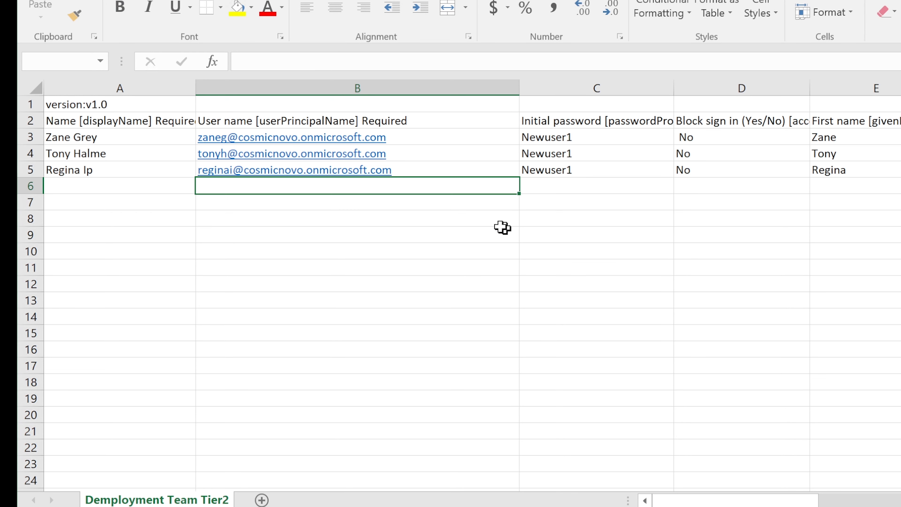
Compare the two failed user names with the third, successful user's name.
{"action": "left_click", "coordinate": [110, 137]}
{"action": "left_click", "coordinate": [406, 172]}
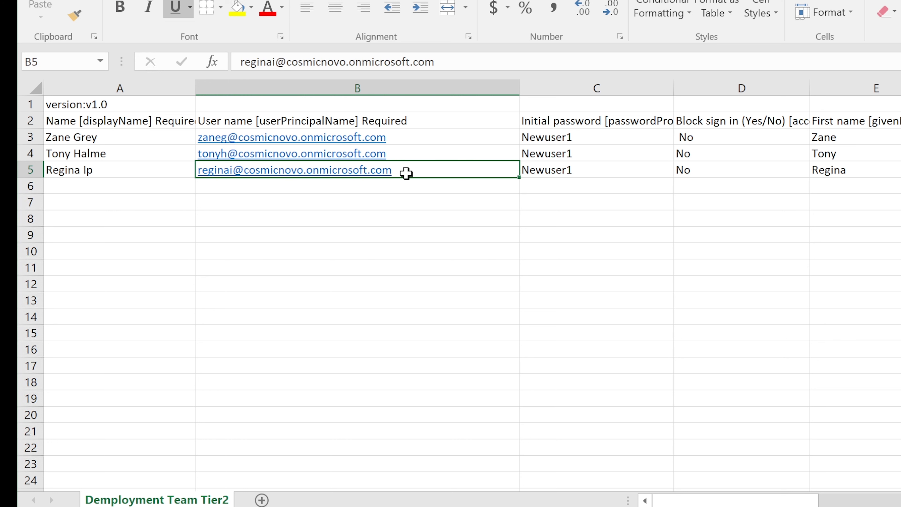
{"action": "left_click", "coordinate": [405, 140]}
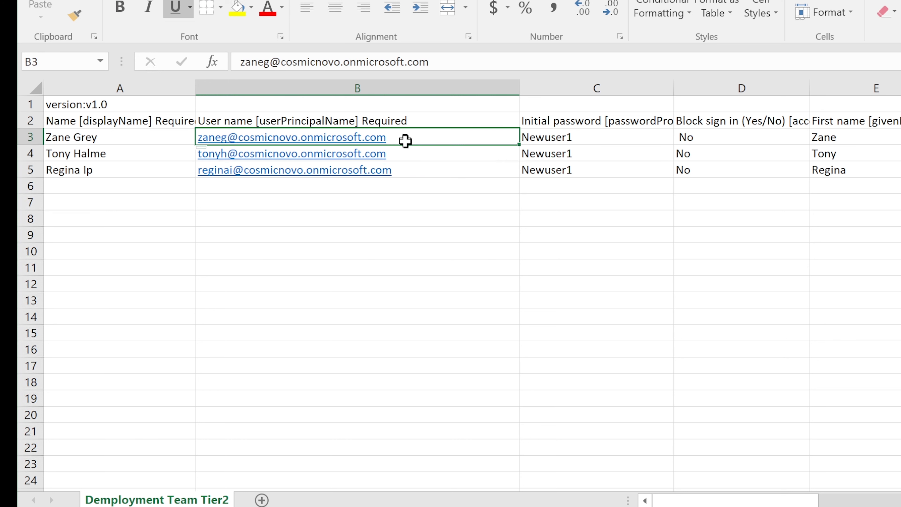
{"action": "left_click_drag", "start_coordinate": [405, 141], "coordinate": [406, 156]}
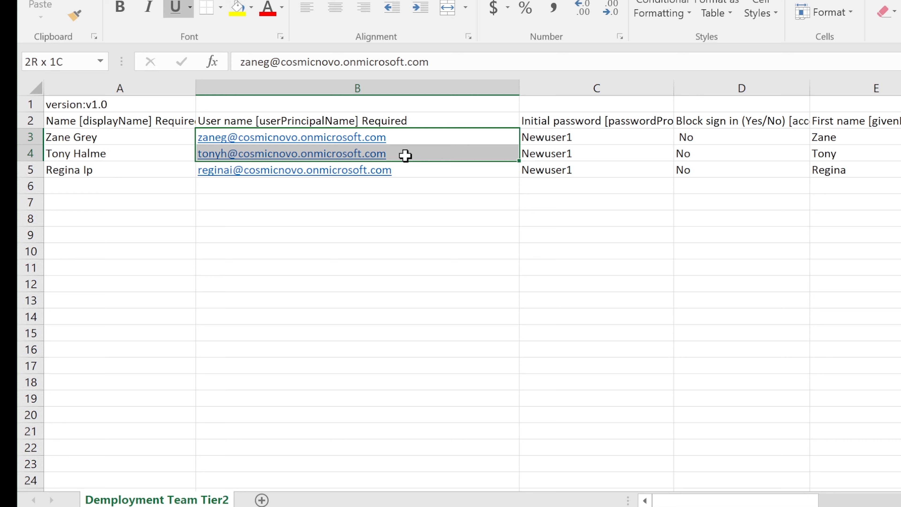
{"action": "left_click_drag", "start_coordinate": [405, 155], "coordinate": [406, 158]}
{"action": "left_click", "coordinate": [411, 171]}
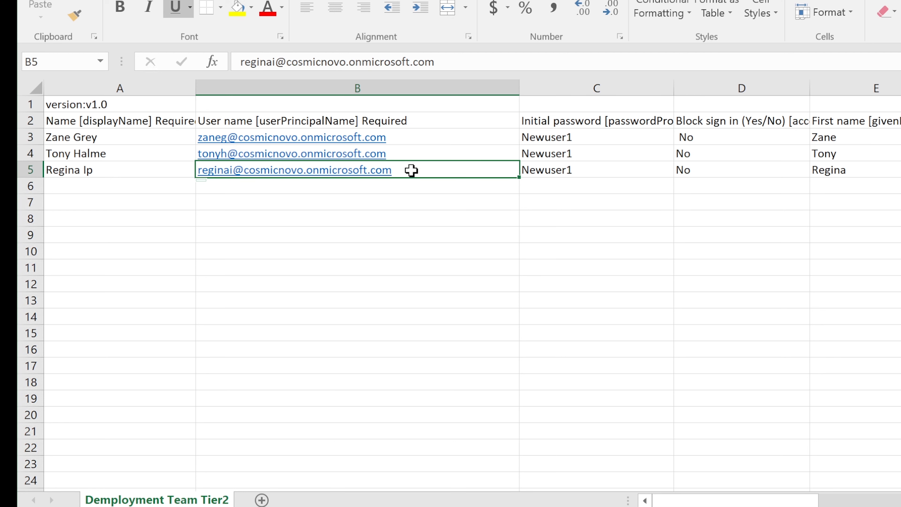
{"action": "left_click_drag", "start_coordinate": [415, 140], "coordinate": [414, 153]}
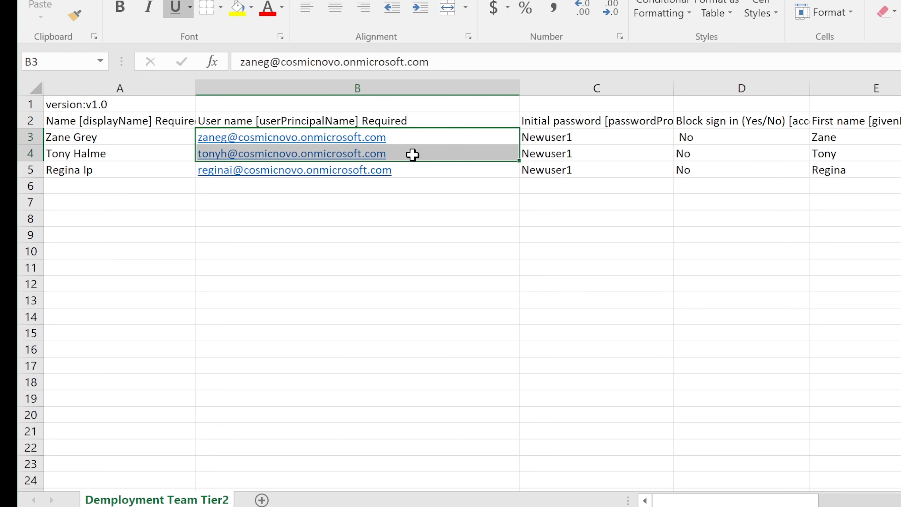
{"action": "left_click", "coordinate": [409, 169]}
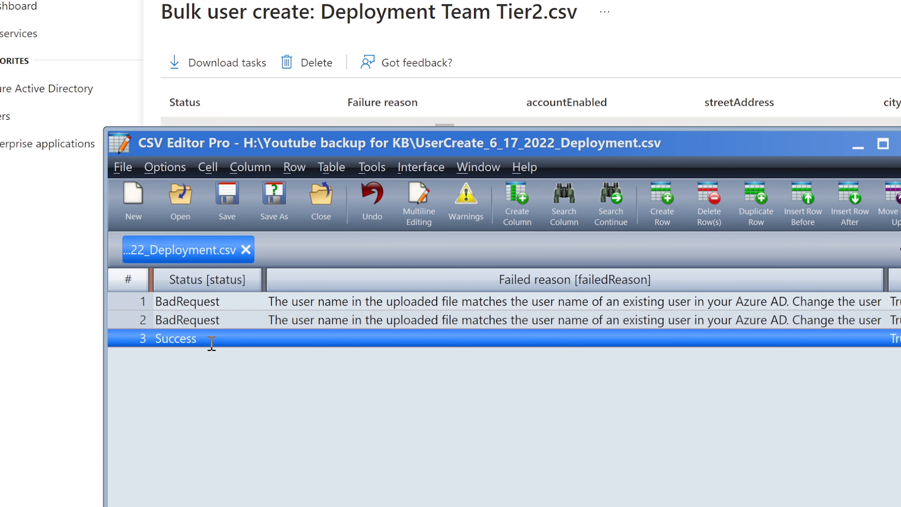
{"action": "left_click_drag", "start_coordinate": [211, 344], "coordinate": [154, 339]}
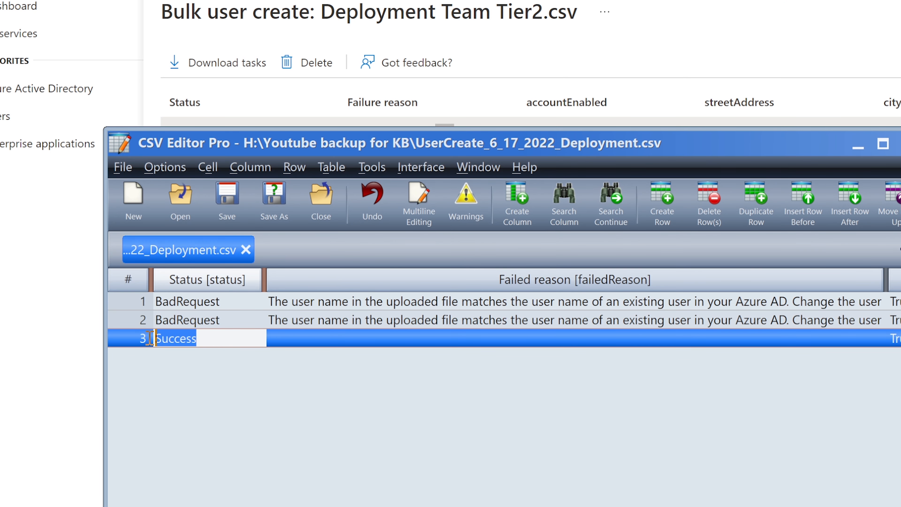
{"action": "left_click", "coordinate": [858, 149]}
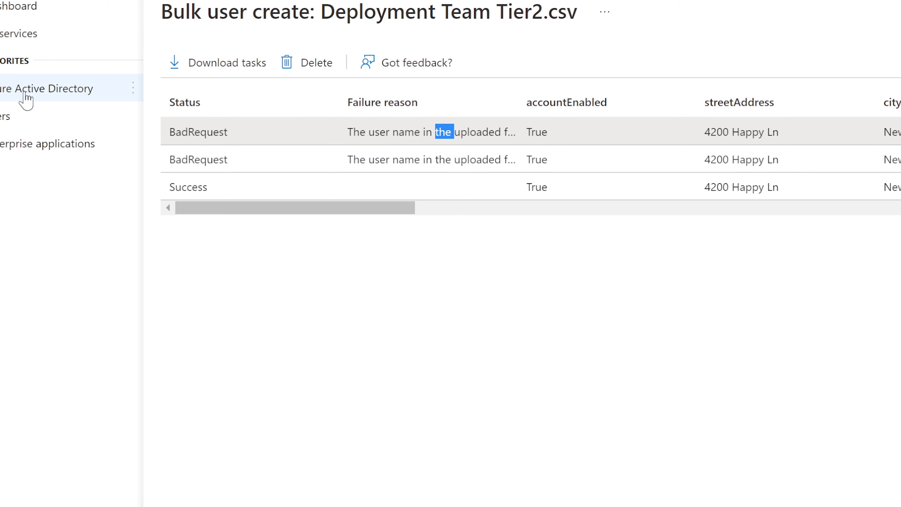
Open the RI user's profile from the All users list.
{"action": "left_click", "coordinate": [25, 116]}
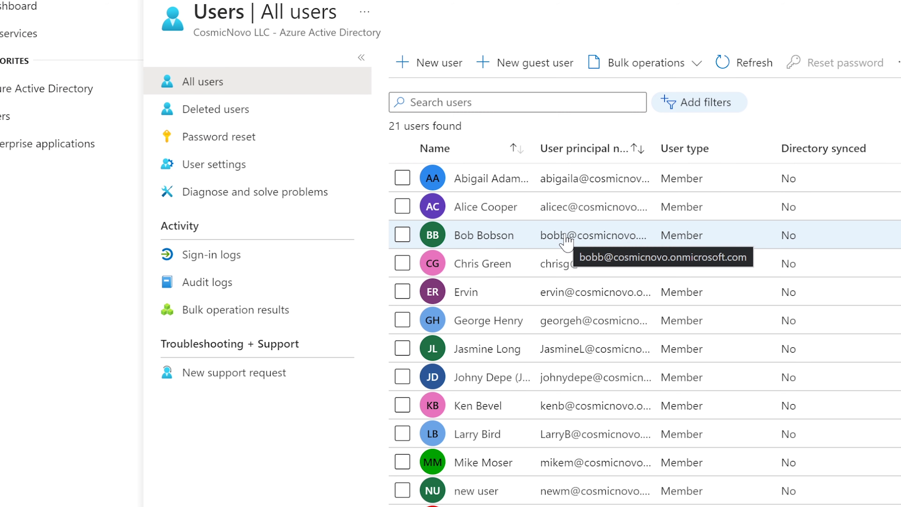
{"action": "scroll", "coordinate": [566, 238], "scroll_direction": "down", "scroll_amount": 2}
{"action": "scroll", "coordinate": [566, 238], "scroll_direction": "down", "scroll_amount": 2}
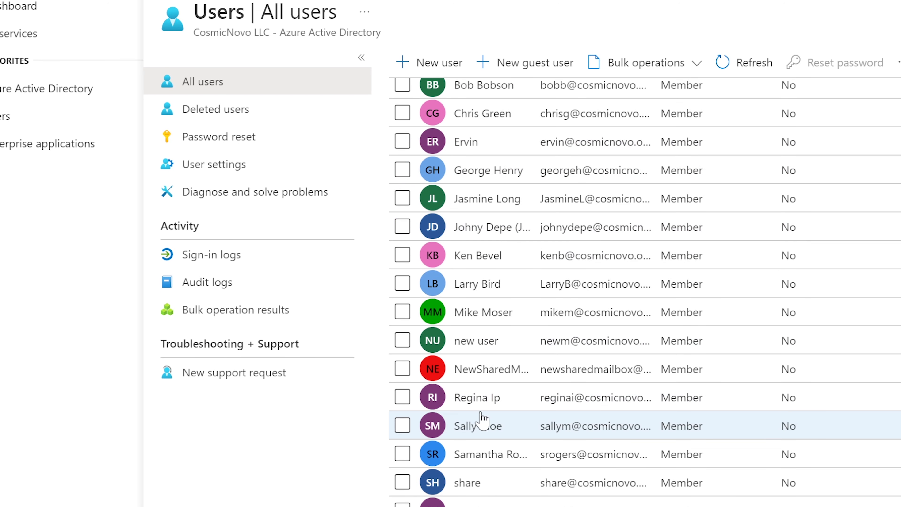
{"action": "left_click", "coordinate": [488, 408]}
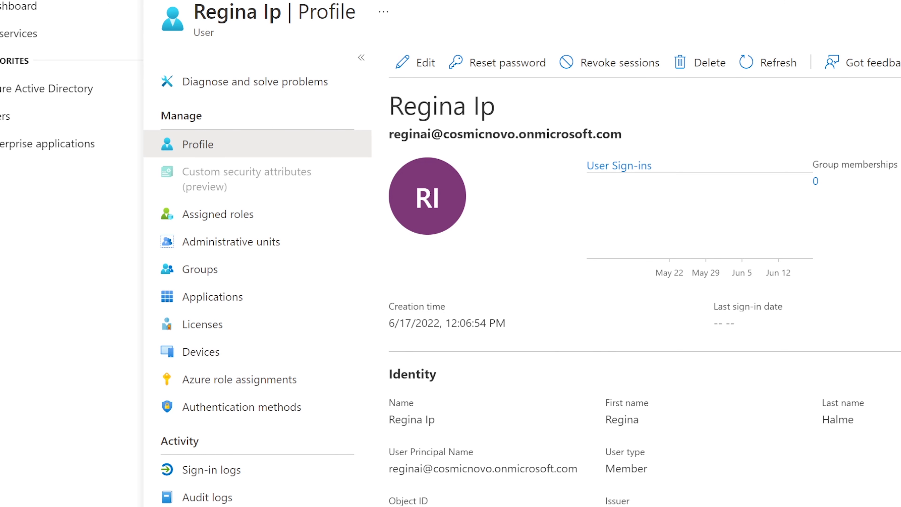
Review the RI user's job title Sys Admin, street address, city, ZIP and office phone.
{"action": "scroll", "coordinate": [664, 368], "scroll_direction": "down", "scroll_amount": 6}
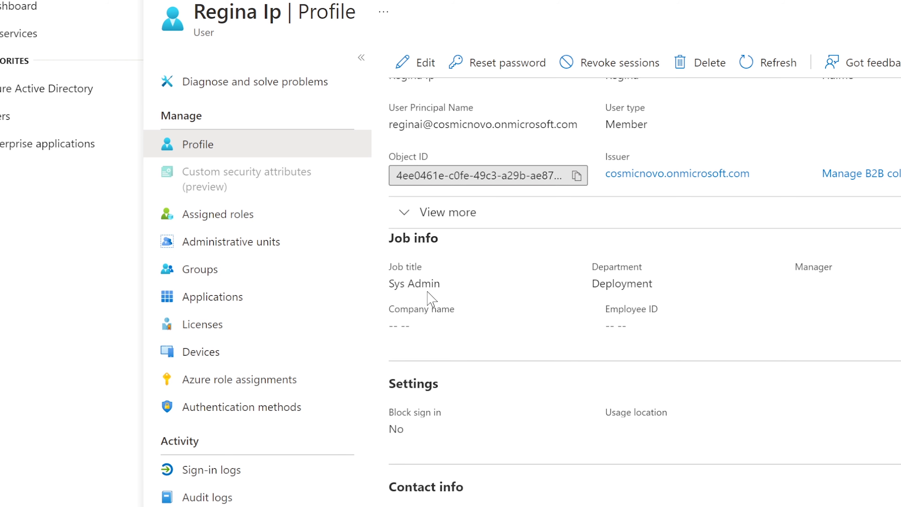
{"action": "left_click_drag", "start_coordinate": [443, 286], "coordinate": [389, 284]}
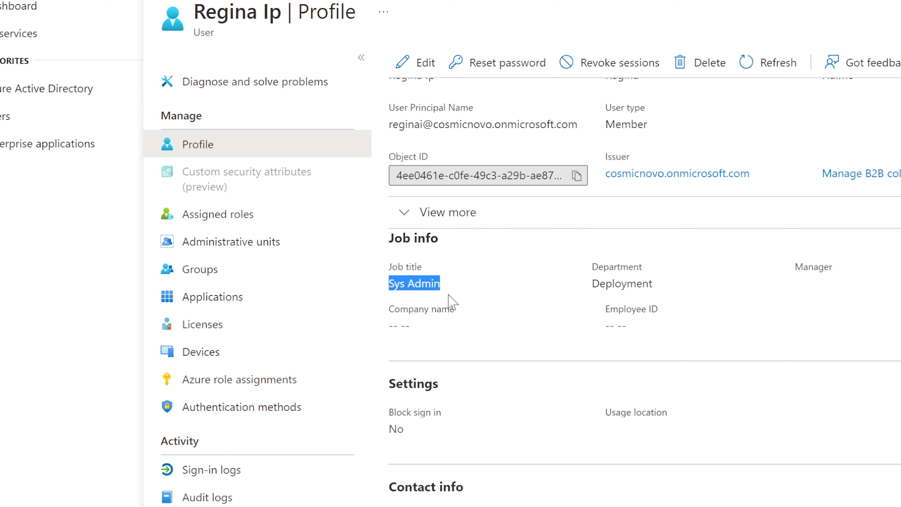
{"action": "scroll", "coordinate": [450, 302], "scroll_direction": "down", "scroll_amount": 7}
{"action": "left_click_drag", "start_coordinate": [462, 275], "coordinate": [389, 281]}
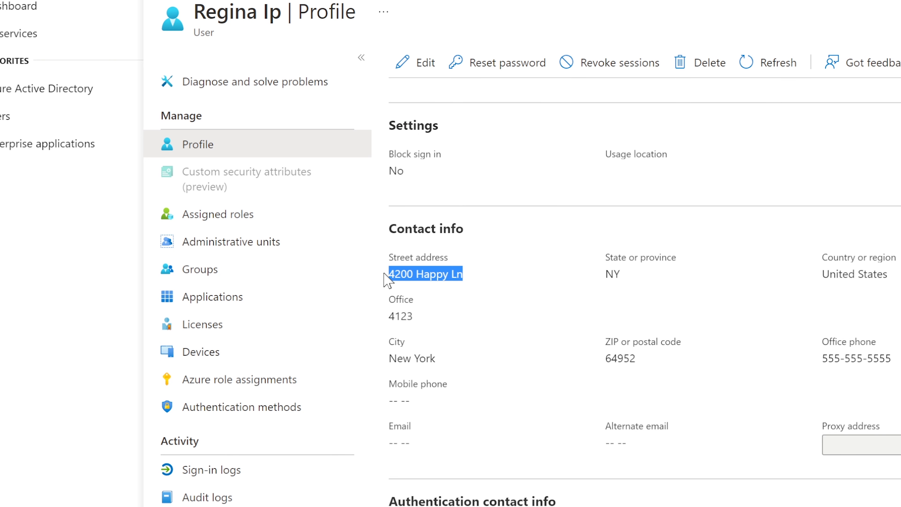
{"action": "left_click_drag", "start_coordinate": [636, 357], "coordinate": [523, 341]}
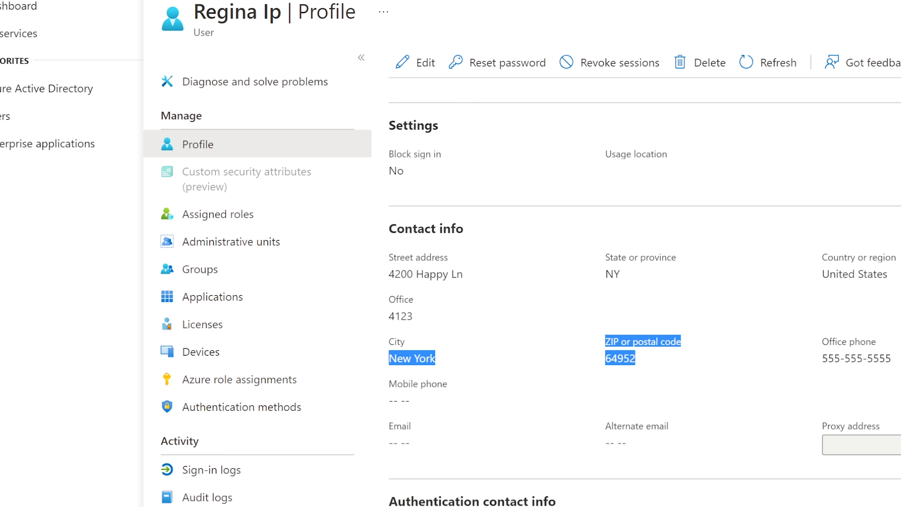
{"action": "left_click_drag", "start_coordinate": [891, 359], "coordinate": [728, 359]}
{"action": "left_click", "coordinate": [711, 346]}
{"action": "scroll", "coordinate": [711, 347], "scroll_direction": "up", "scroll_amount": 10}
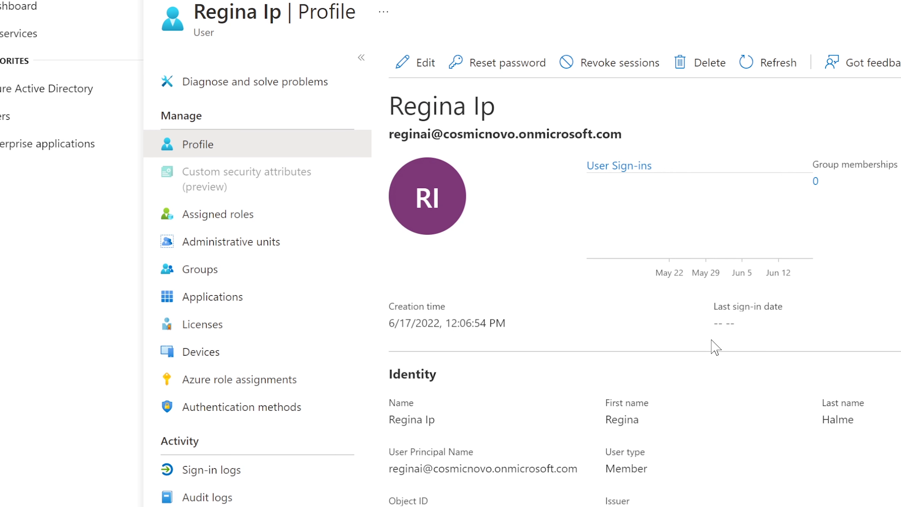
Search users for 'za' and review the ZG user's job and address details.
{"action": "left_click", "coordinate": [20, 107]}
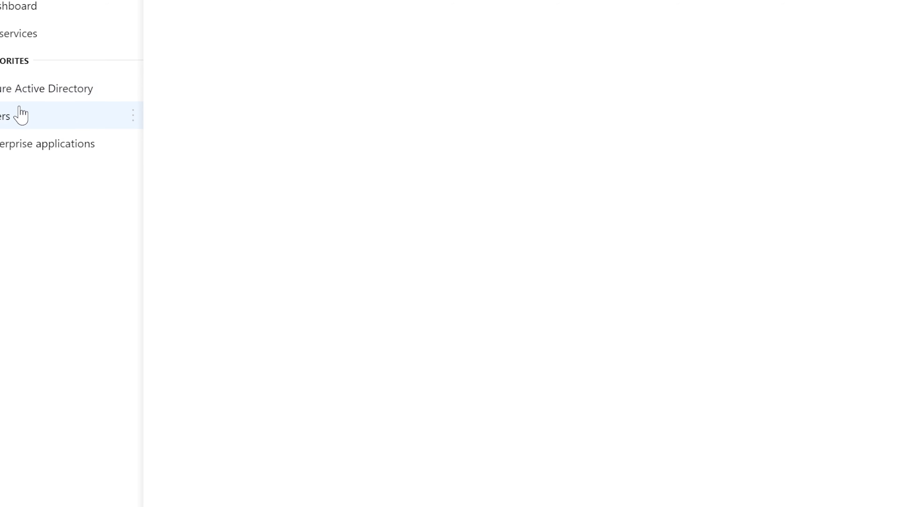
{"action": "left_click", "coordinate": [465, 103]}
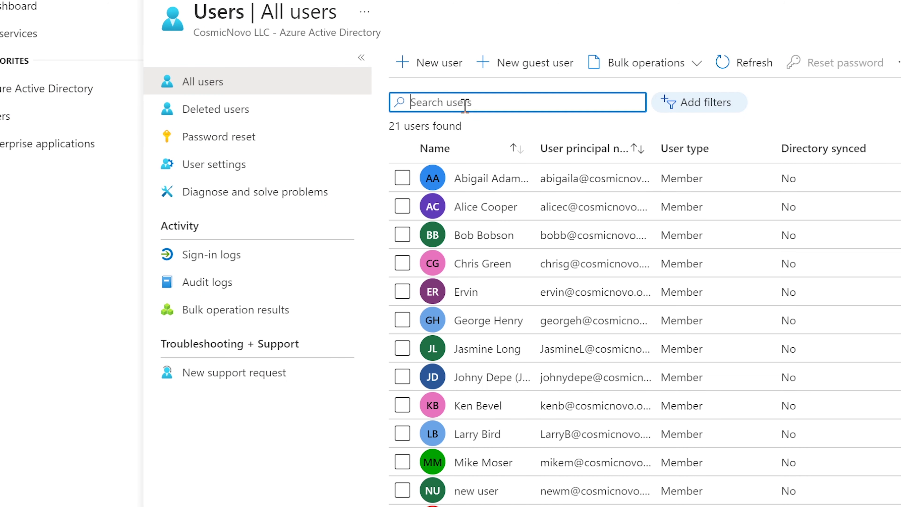
{"action": "type", "text": "za"}
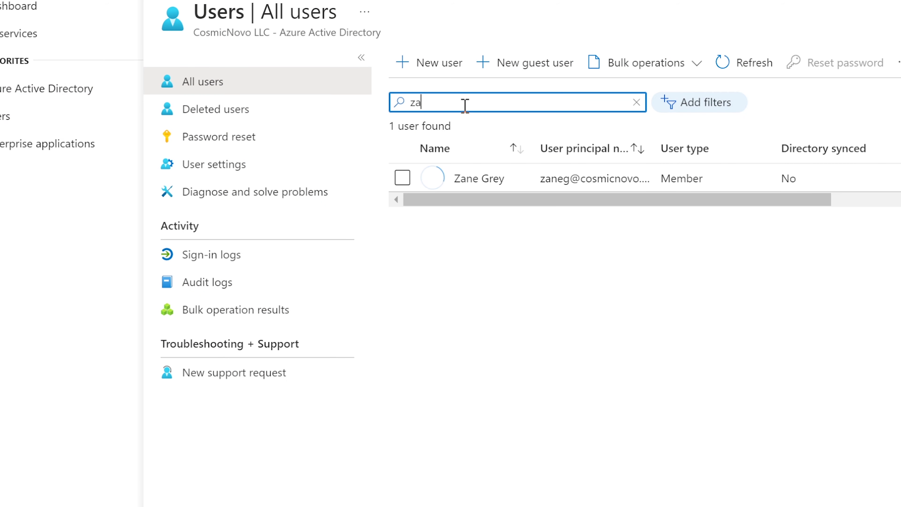
{"action": "left_click", "coordinate": [515, 180]}
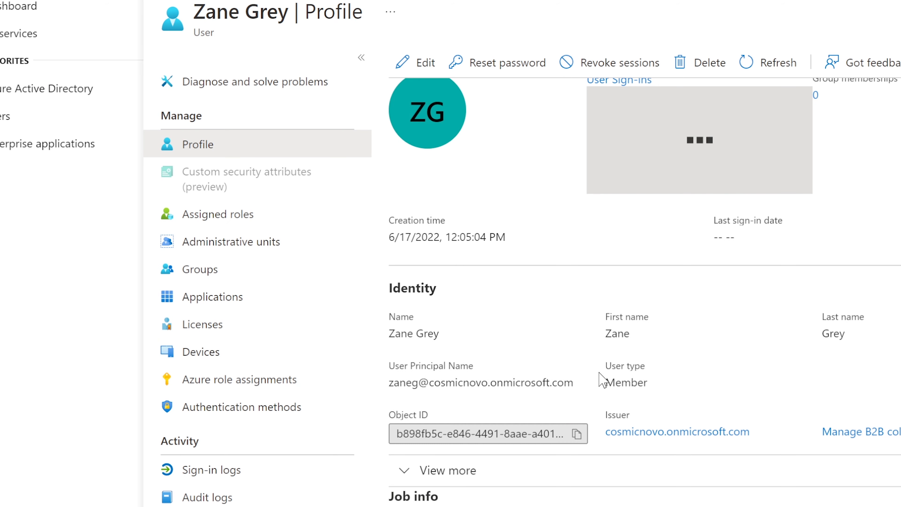
{"action": "scroll", "coordinate": [600, 379], "scroll_direction": "down", "scroll_amount": 5}
{"action": "left_click_drag", "start_coordinate": [443, 281], "coordinate": [395, 282]}
{"action": "scroll", "coordinate": [472, 359], "scroll_direction": "down", "scroll_amount": 5}
{"action": "left_click_drag", "start_coordinate": [464, 360], "coordinate": [390, 360]}
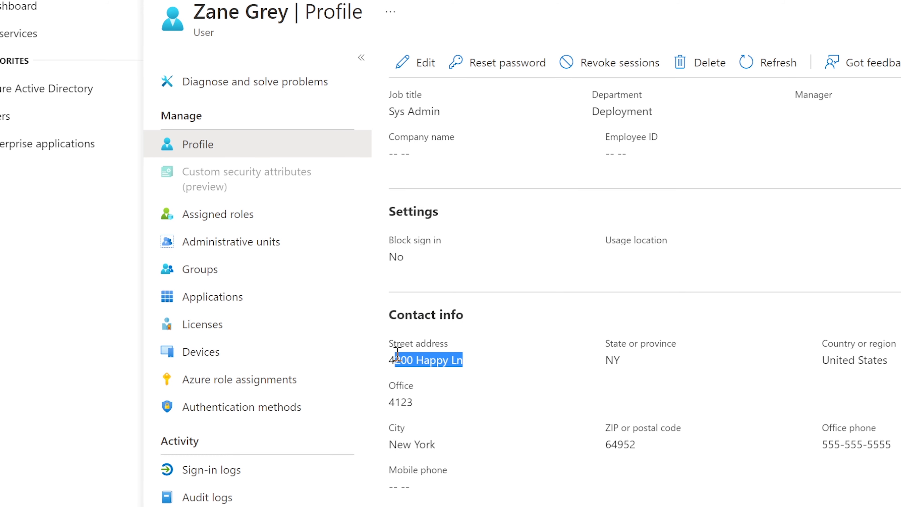
{"action": "left_click", "coordinate": [477, 338]}
Open the TH user's profile from the users list and check its details.
{"action": "left_click", "coordinate": [12, 119]}
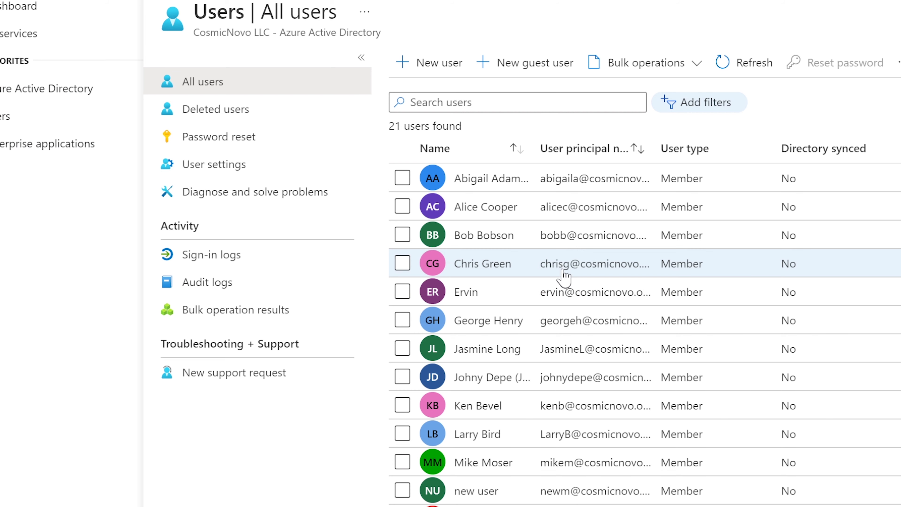
{"action": "scroll", "coordinate": [563, 270], "scroll_direction": "down", "scroll_amount": 2}
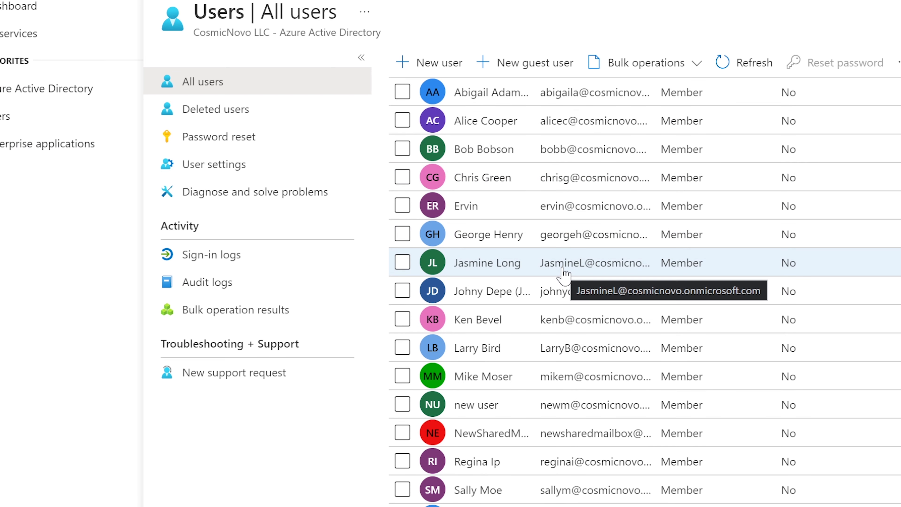
{"action": "scroll", "coordinate": [564, 274], "scroll_direction": "down", "scroll_amount": 2}
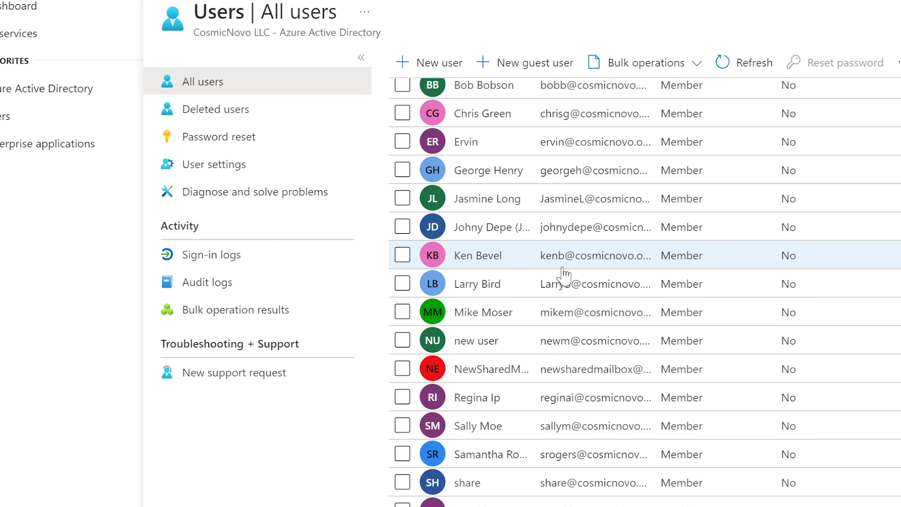
{"action": "left_click", "coordinate": [562, 450]}
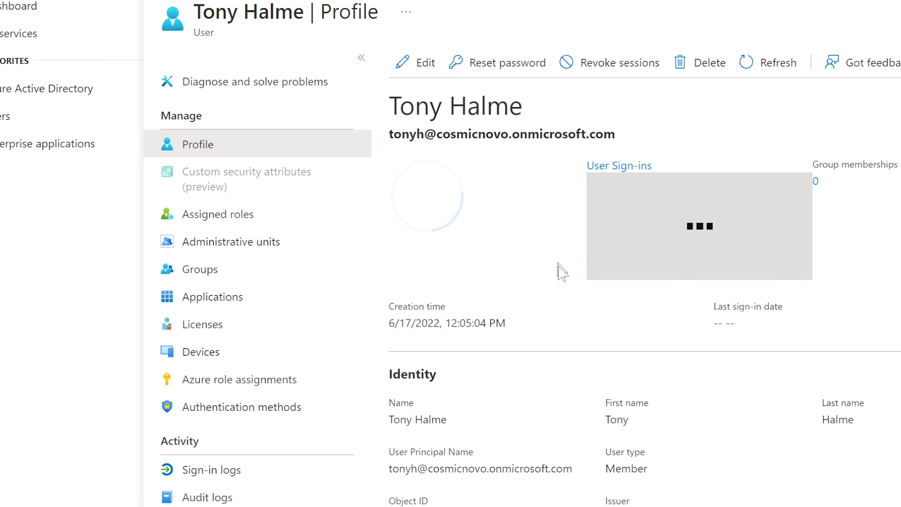
{"action": "scroll", "coordinate": [562, 240], "scroll_direction": "down", "scroll_amount": 5}
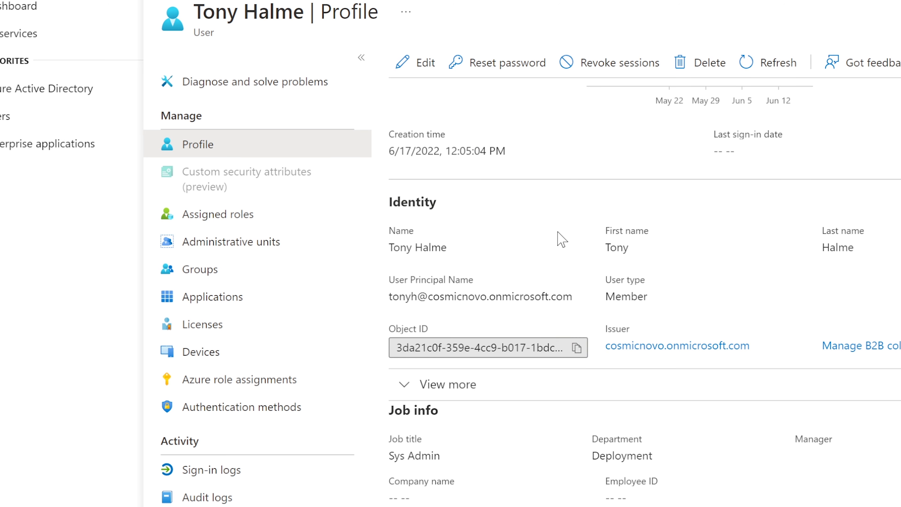
{"action": "scroll", "coordinate": [562, 239], "scroll_direction": "down", "scroll_amount": 5}
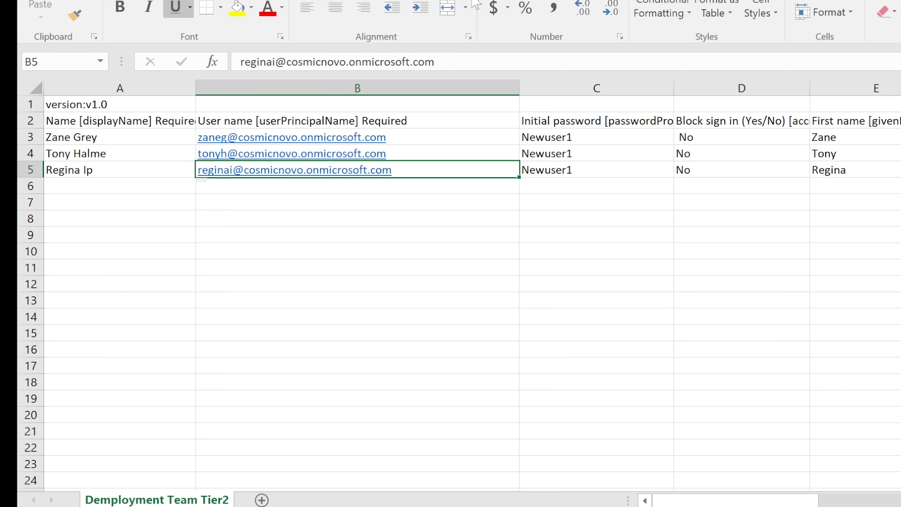
{"action": "left_click", "coordinate": [407, 149]}
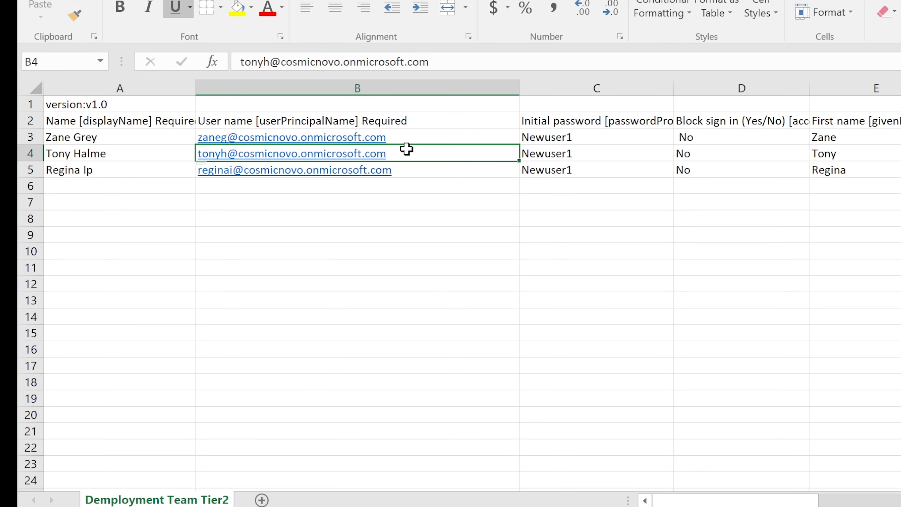
{"action": "left_click", "coordinate": [412, 134]}
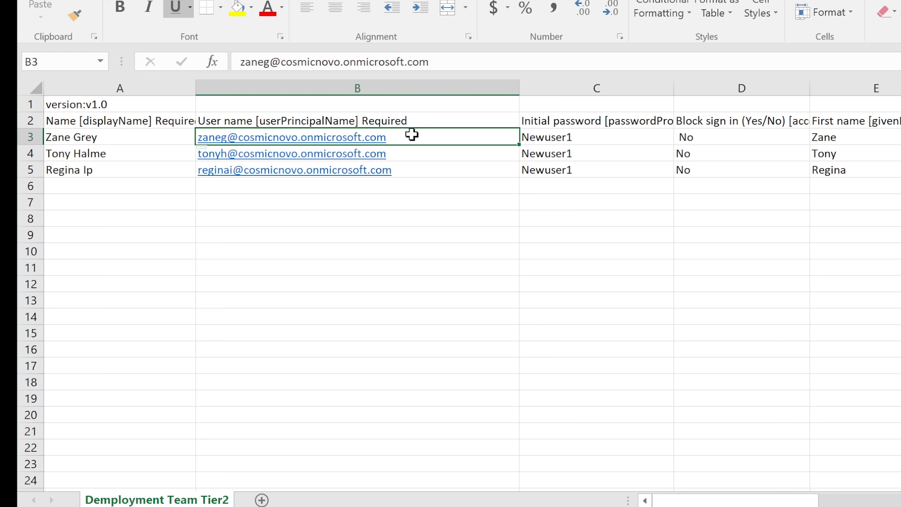
{"action": "left_click", "coordinate": [399, 153]}
{"action": "left_click_drag", "start_coordinate": [105, 136], "coordinate": [87, 169]}
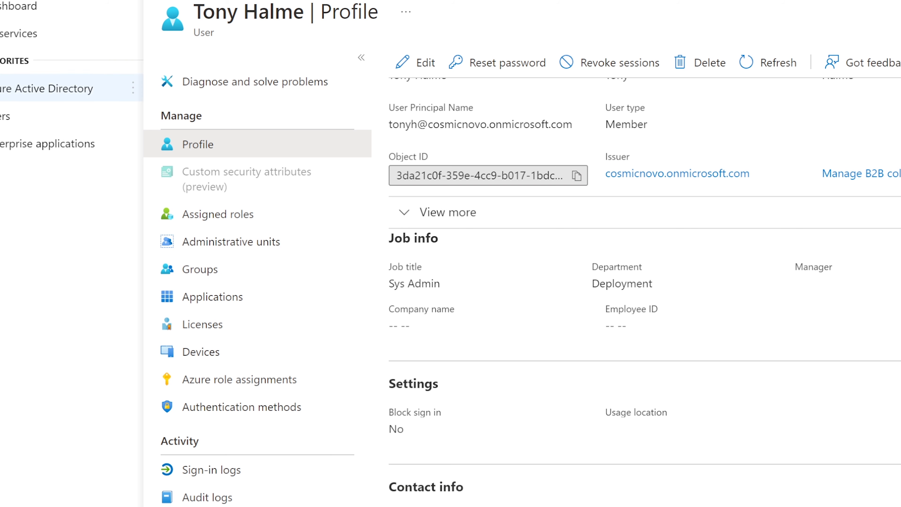
Review the BadRequest rows of the Deployment Team Tier2.csv bulk create, then open the Success user.
{"action": "left_click", "coordinate": [12, 115]}
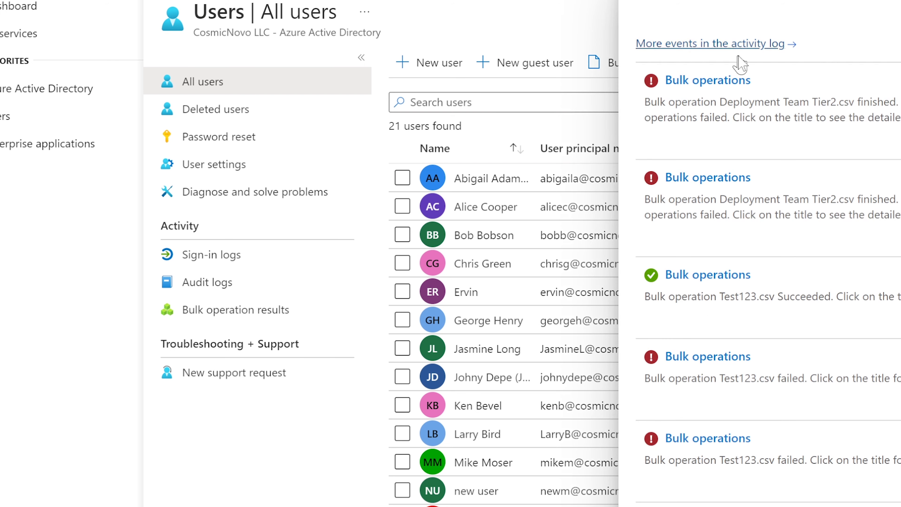
{"action": "left_click", "coordinate": [726, 85]}
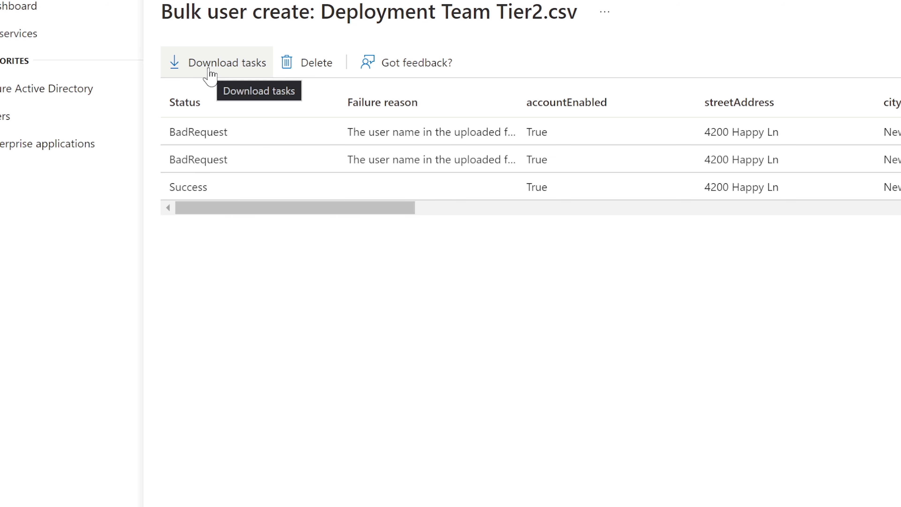
{"action": "left_click", "coordinate": [238, 128]}
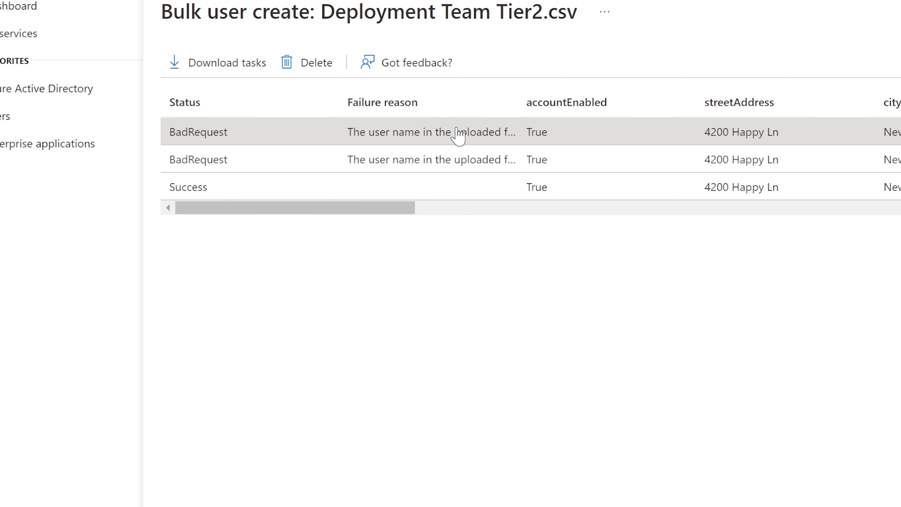
{"action": "left_click_drag", "start_coordinate": [314, 209], "coordinate": [256, 220]}
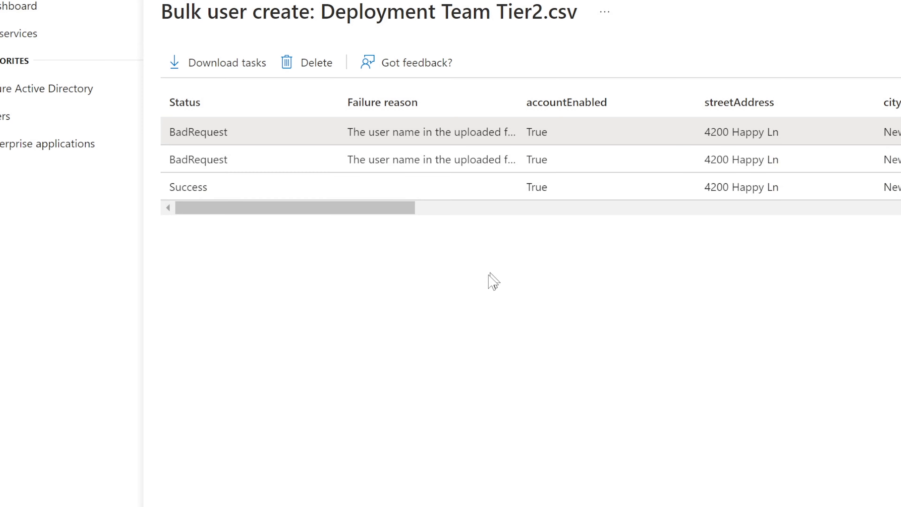
{"action": "mouse_move", "coordinate": [383, 207]}
{"action": "left_mouse_down"}
{"action": "mouse_move", "coordinate": [413, 211]}
{"action": "mouse_move", "coordinate": [296, 225]}
{"action": "left_mouse_up"}
{"action": "left_click", "coordinate": [217, 193]}
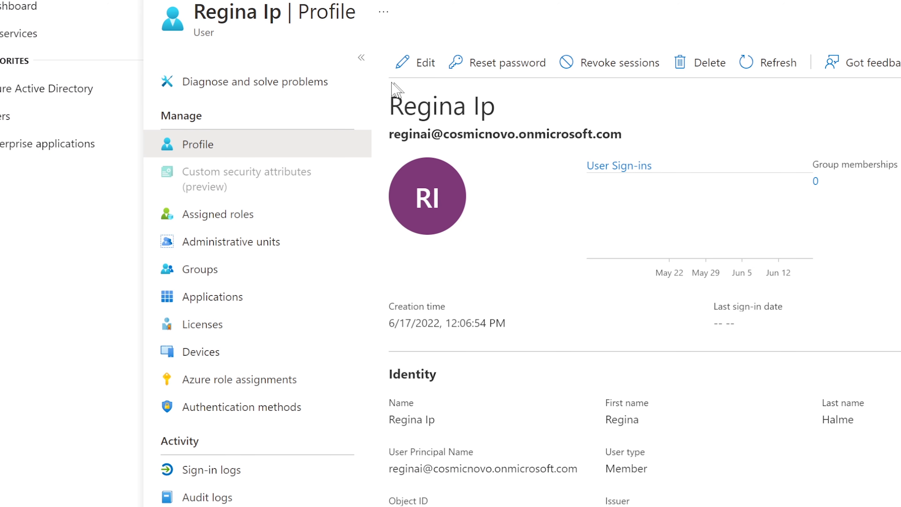
Download the Bulk delete users CSV template and open it in Excel.
{"action": "left_click", "coordinate": [14, 116]}
{"action": "left_click", "coordinate": [682, 64]}
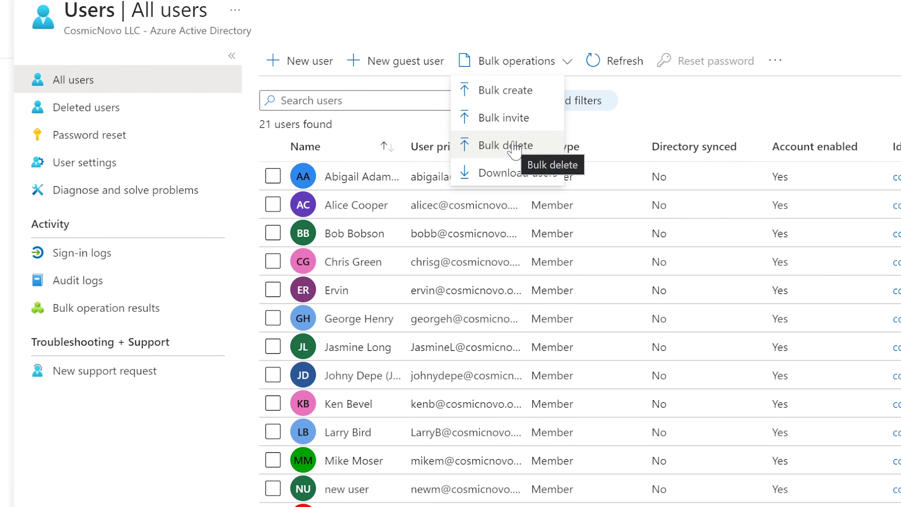
{"action": "left_click", "coordinate": [479, 145]}
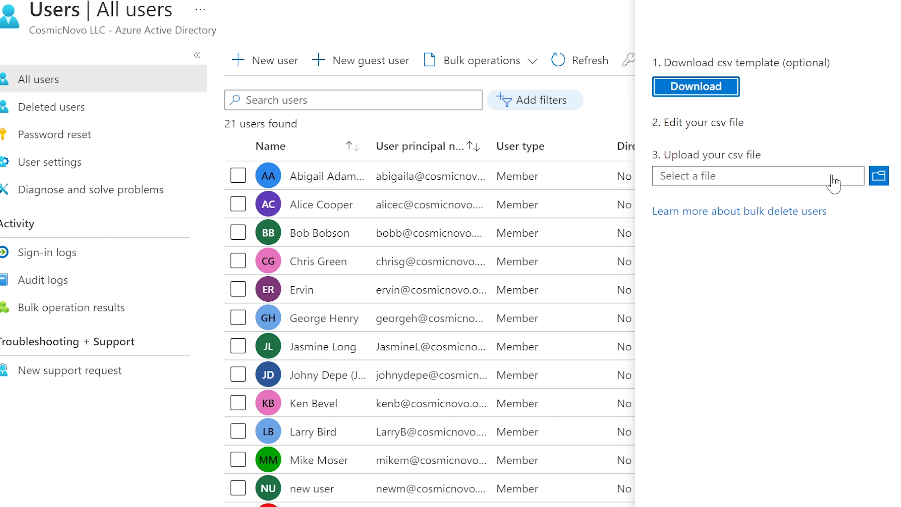
{"action": "left_click", "coordinate": [695, 91]}
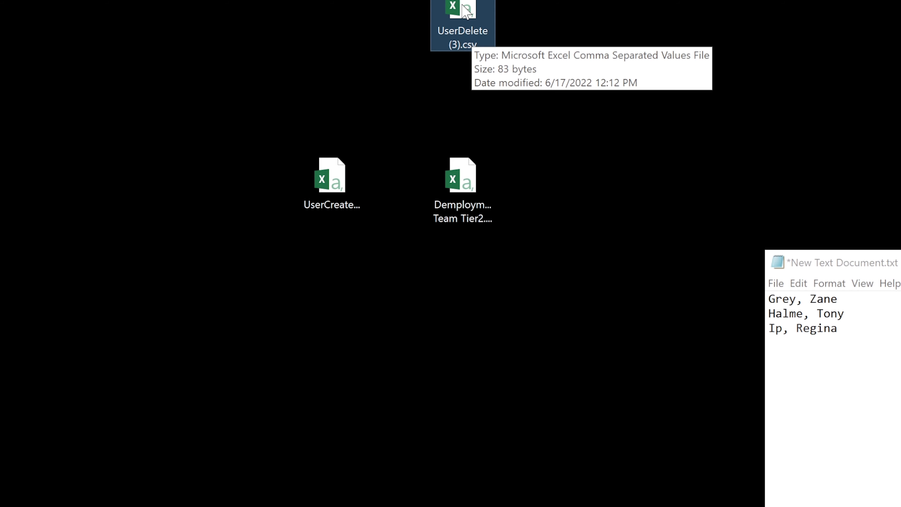
{"action": "double_click", "coordinate": [463, 36]}
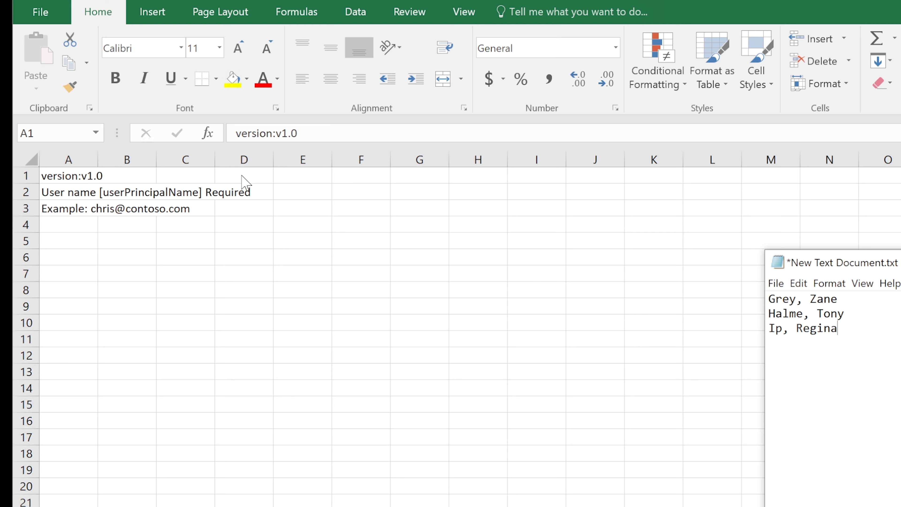
Widen column A of the delete template so its entries fit.
{"action": "key", "text": "alt+Tab"}
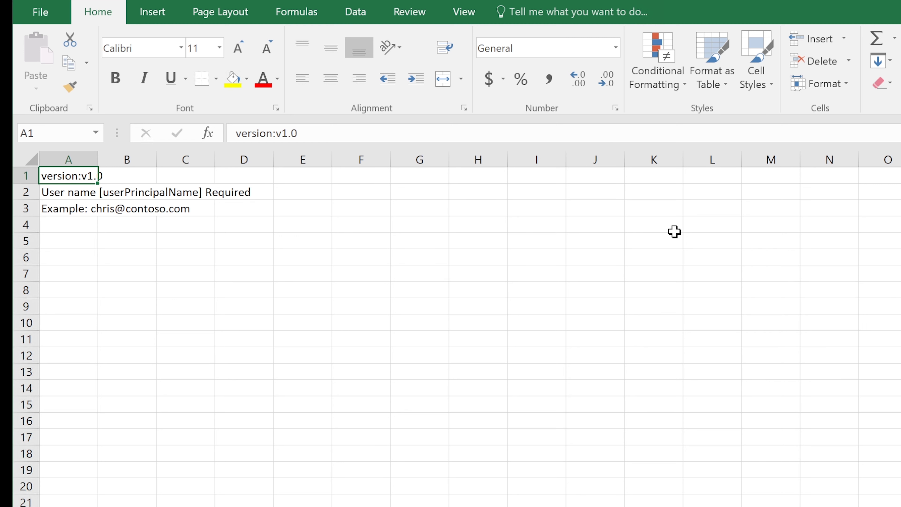
{"action": "left_click_drag", "start_coordinate": [98, 165], "coordinate": [204, 156]}
{"action": "left_click_drag", "start_coordinate": [261, 156], "coordinate": [308, 157]}
{"action": "left_click_drag", "start_coordinate": [203, 157], "coordinate": [271, 160]}
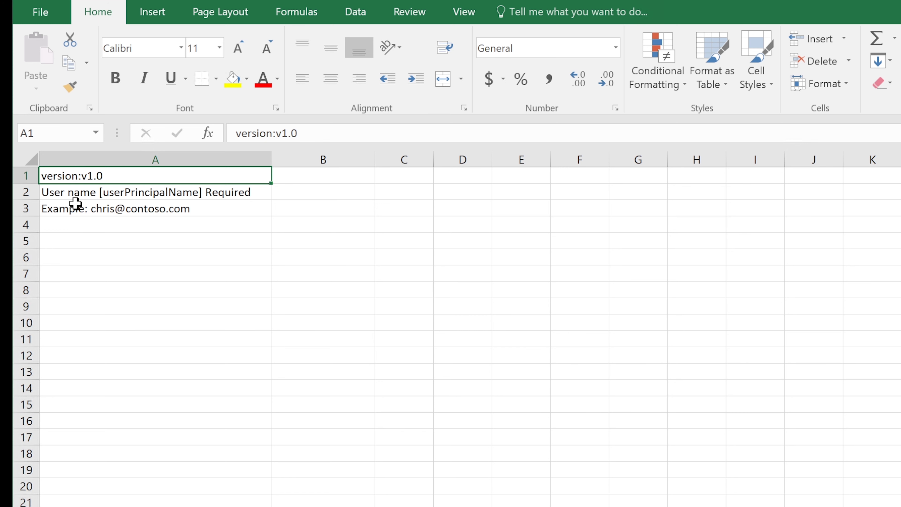
Replace cell A3's example with the user's address on the tenant's onmicrosoft.com domain.
{"action": "double_click", "coordinate": [83, 208]}
{"action": "left_click_drag", "start_coordinate": [93, 208], "coordinate": [36, 208]}
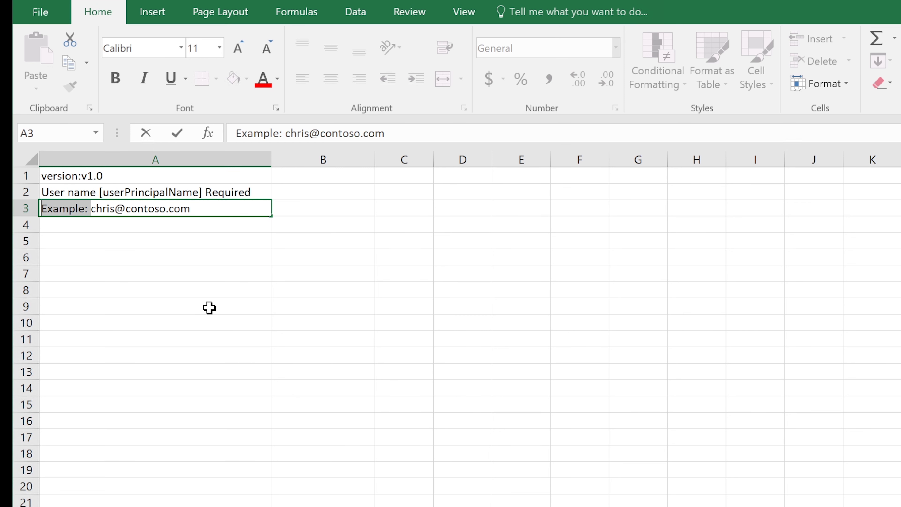
{"action": "key", "text": "BackSpace"}
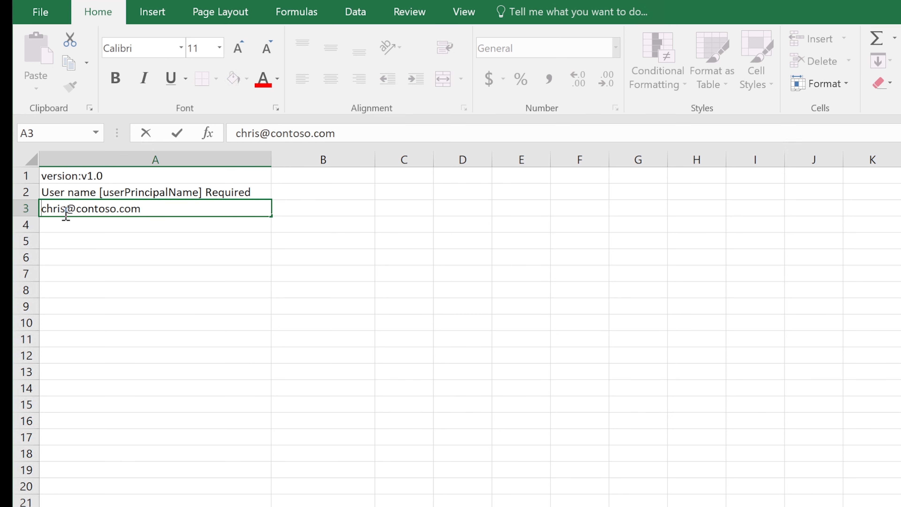
{"action": "left_click", "coordinate": [64, 210]}
{"action": "type", "text": "g"}
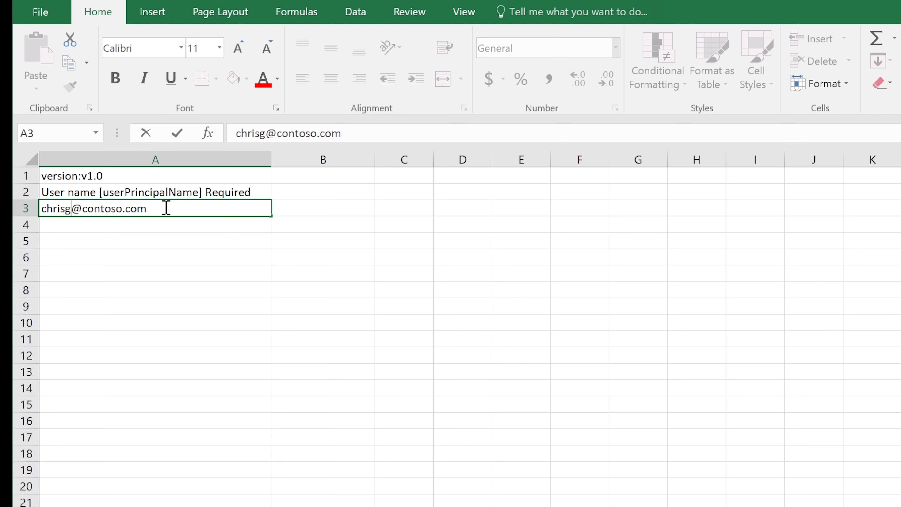
{"action": "left_click_drag", "start_coordinate": [151, 208], "coordinate": [83, 210]}
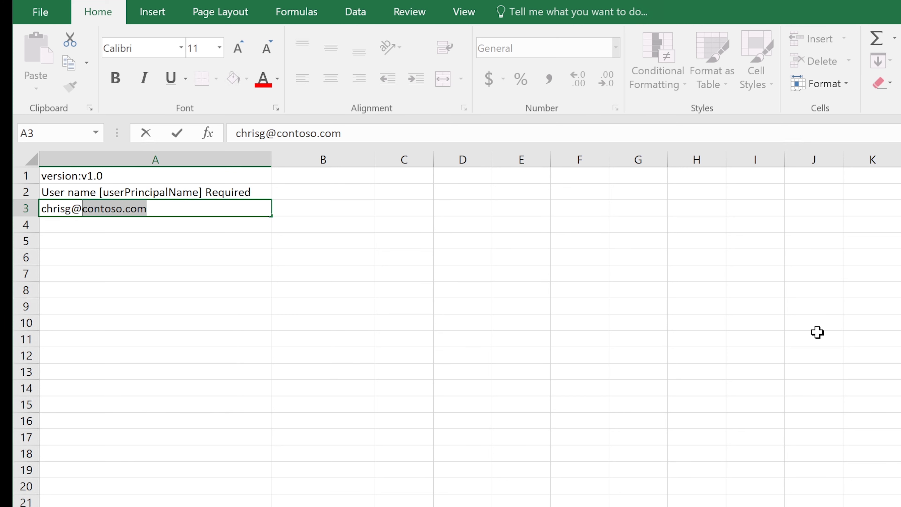
{"action": "type", "text": "s"}
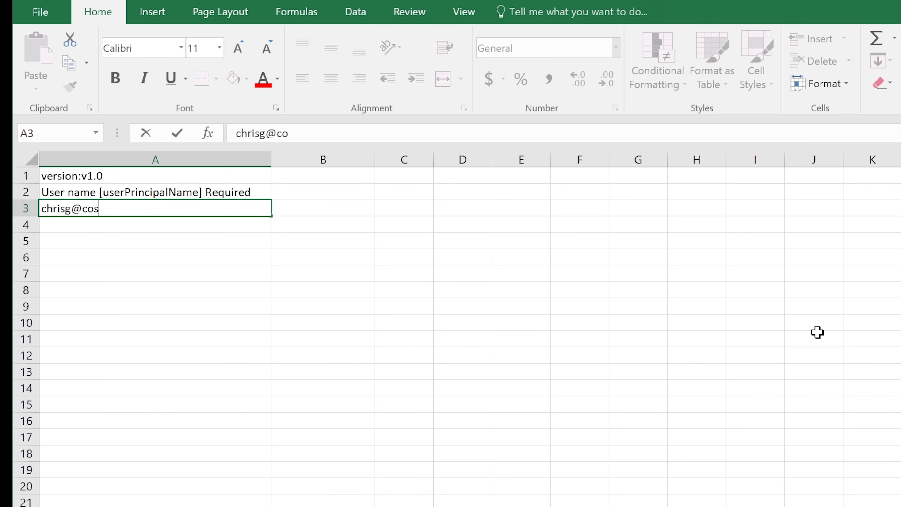
{"action": "type", "text": "micno"}
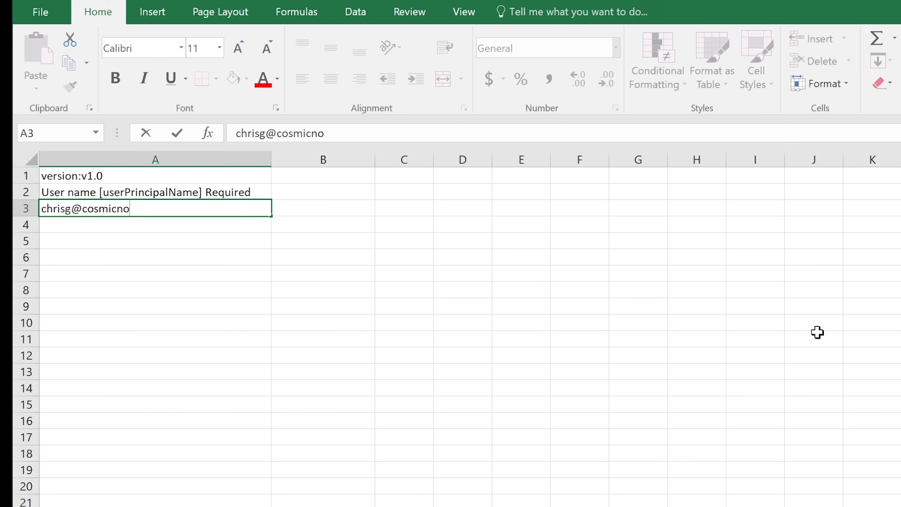
{"action": "type", "text": "vo.onmi"}
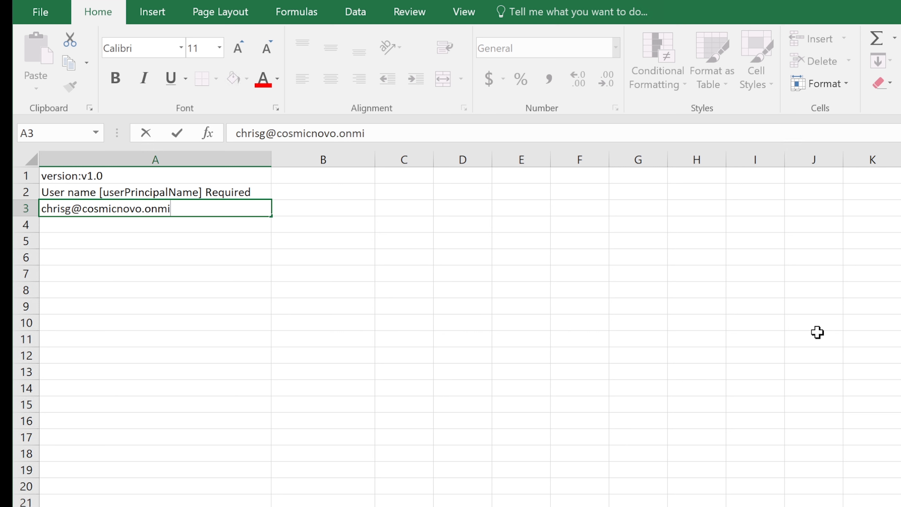
{"action": "type", "text": "crosoft.com"}
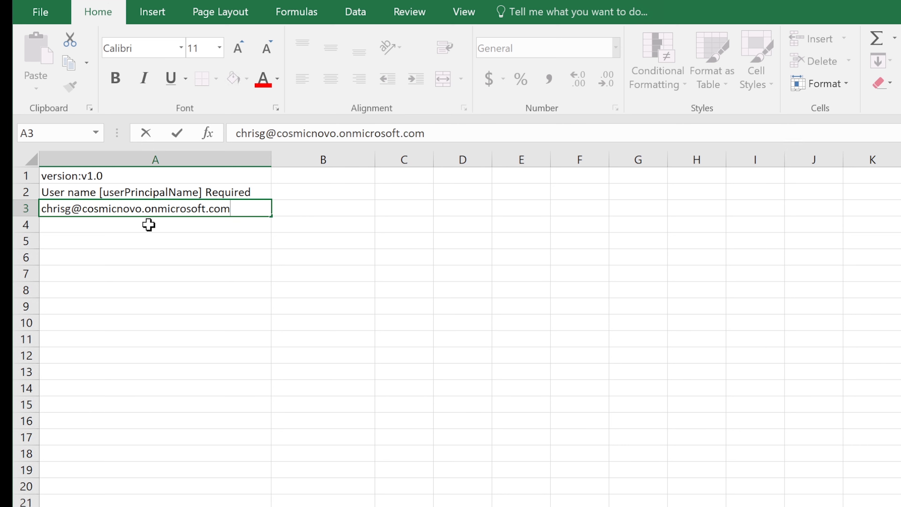
{"action": "left_click", "coordinate": [226, 229]}
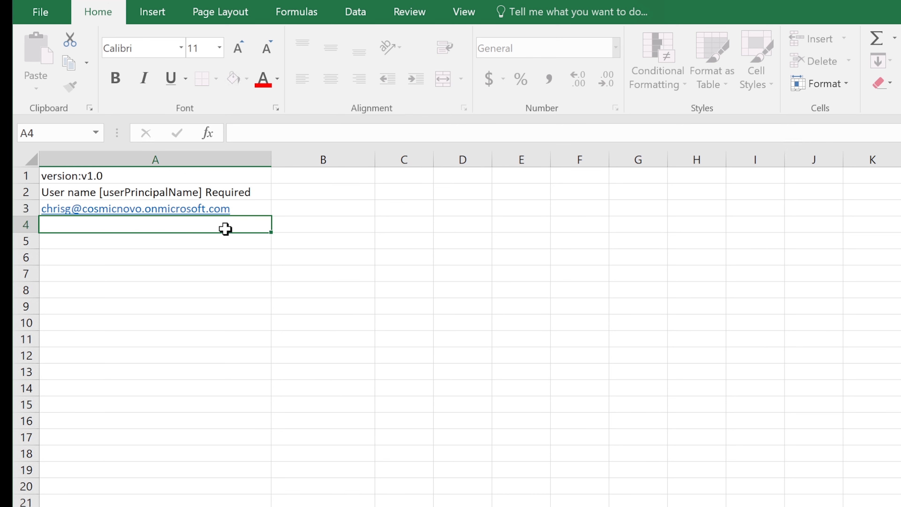
{"action": "left_click", "coordinate": [241, 208]}
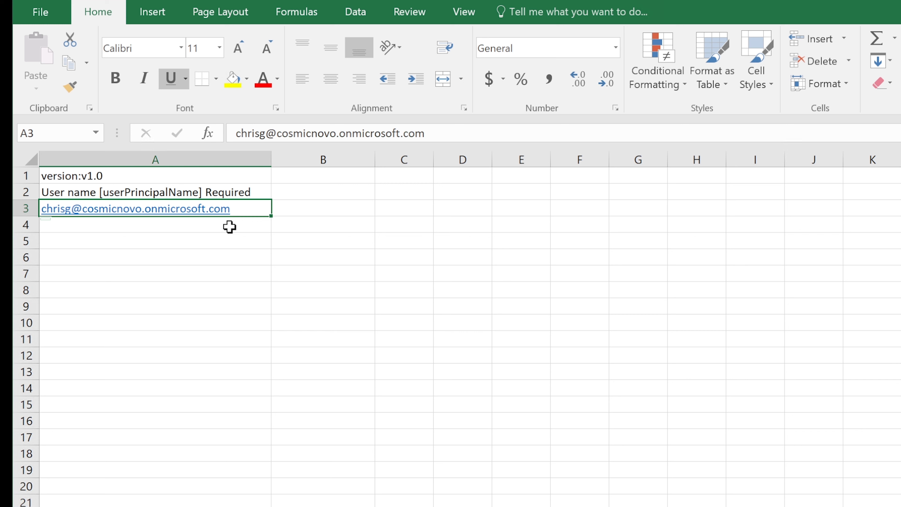
{"action": "left_click", "coordinate": [408, 506]}
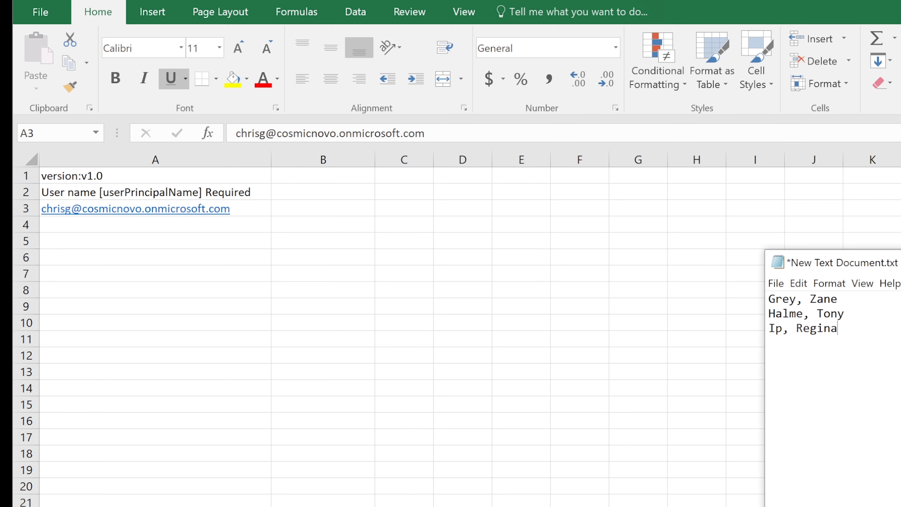
Add the user's full name on a new line in the Notepad name list.
{"action": "left_click_drag", "start_coordinate": [900, 265], "coordinate": [547, 143]}
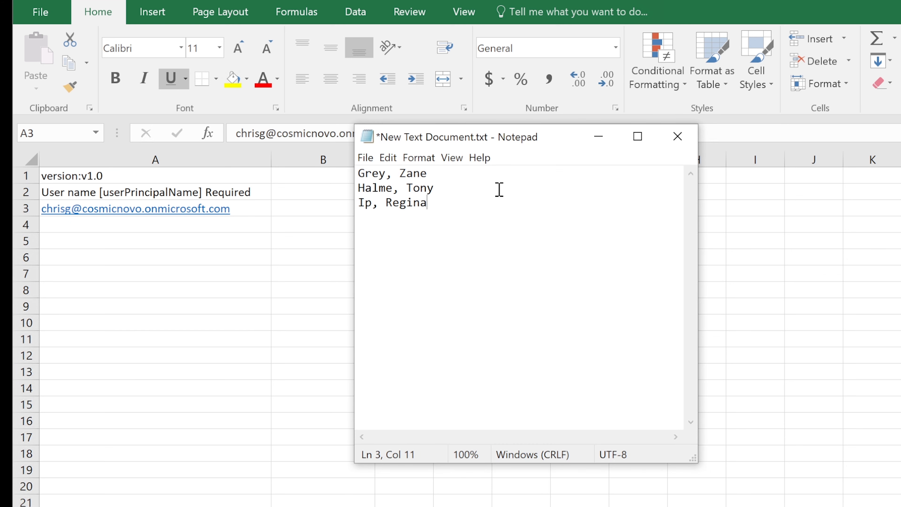
{"action": "key", "text": "Return"}
{"action": "key", "text": "Return"}
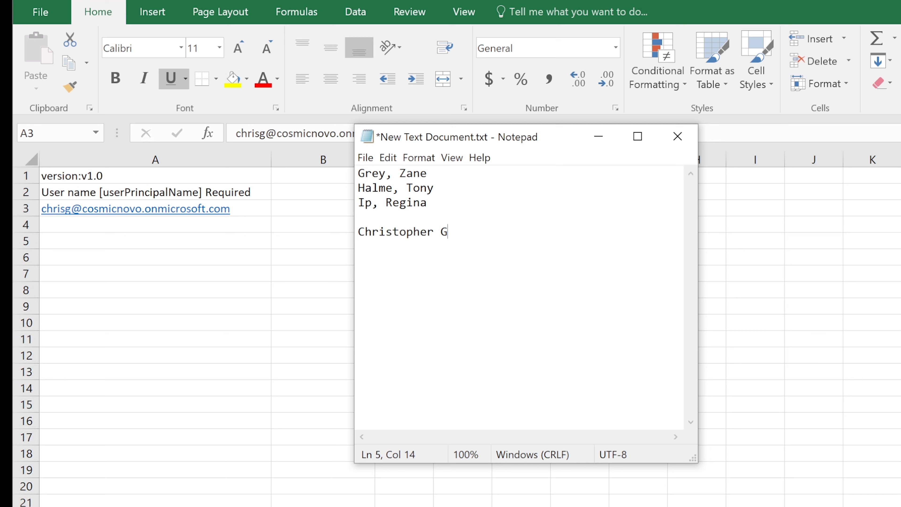
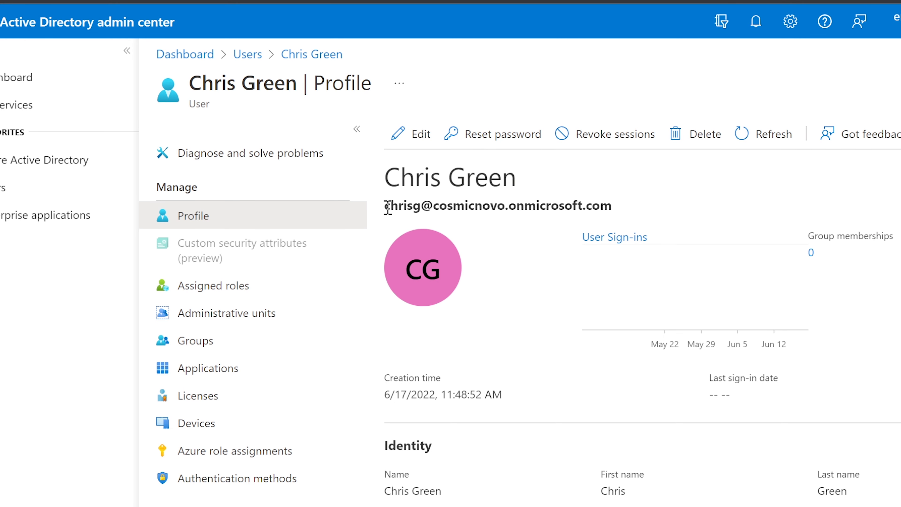
Copy the user's e-mail address from the Azure profile and return to Excel cell A4.
{"action": "left_click_drag", "start_coordinate": [388, 206], "coordinate": [618, 210]}
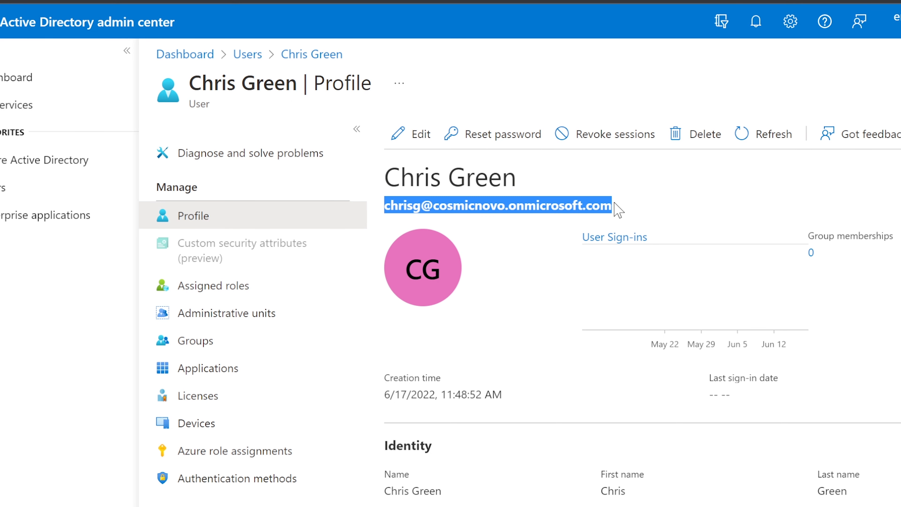
{"action": "right_click", "coordinate": [568, 204]}
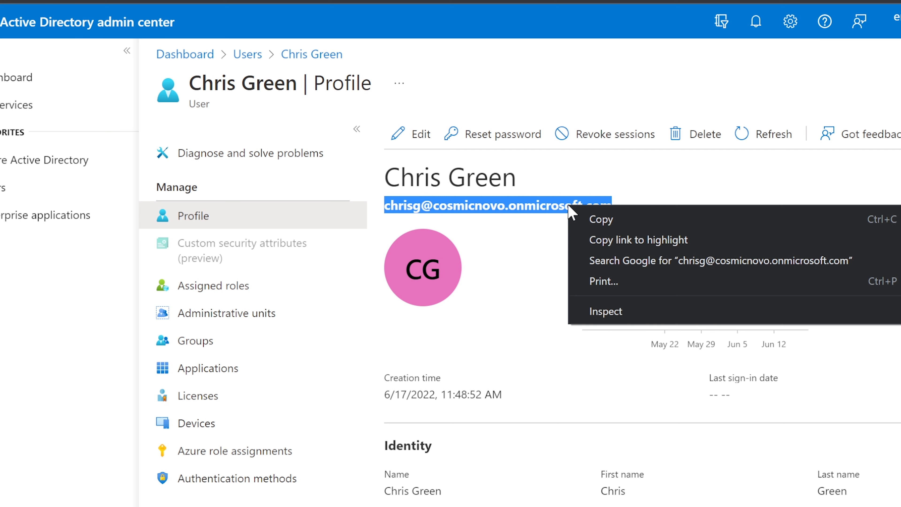
{"action": "left_click", "coordinate": [600, 216]}
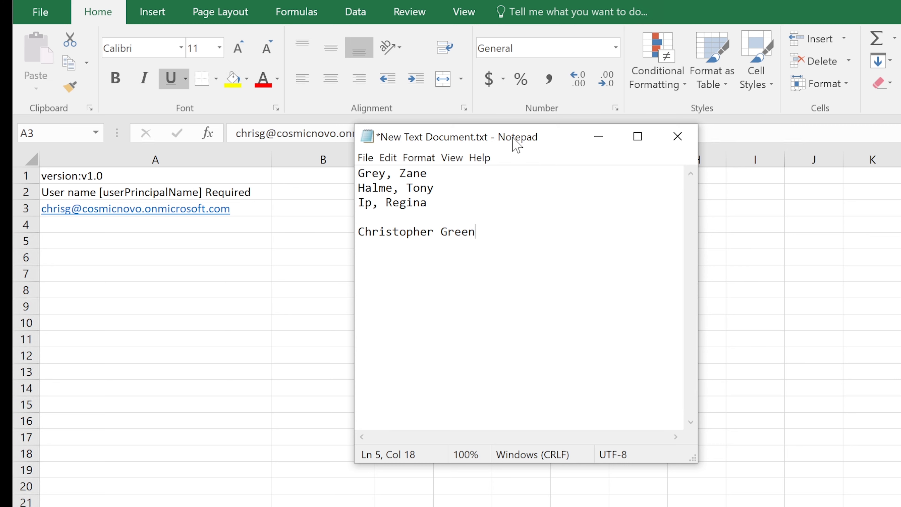
{"action": "left_click_drag", "start_coordinate": [513, 141], "coordinate": [517, 199]}
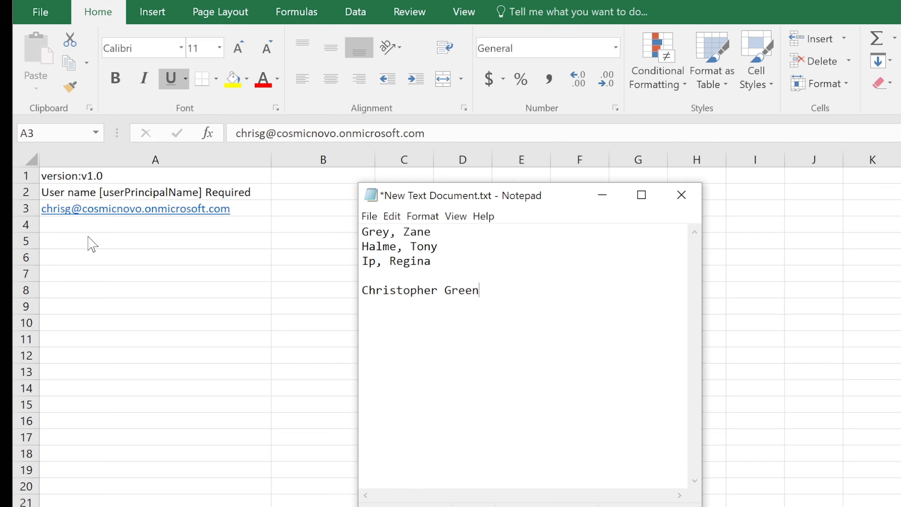
{"action": "key", "text": "alt+Tab"}
{"action": "left_click", "coordinate": [89, 226]}
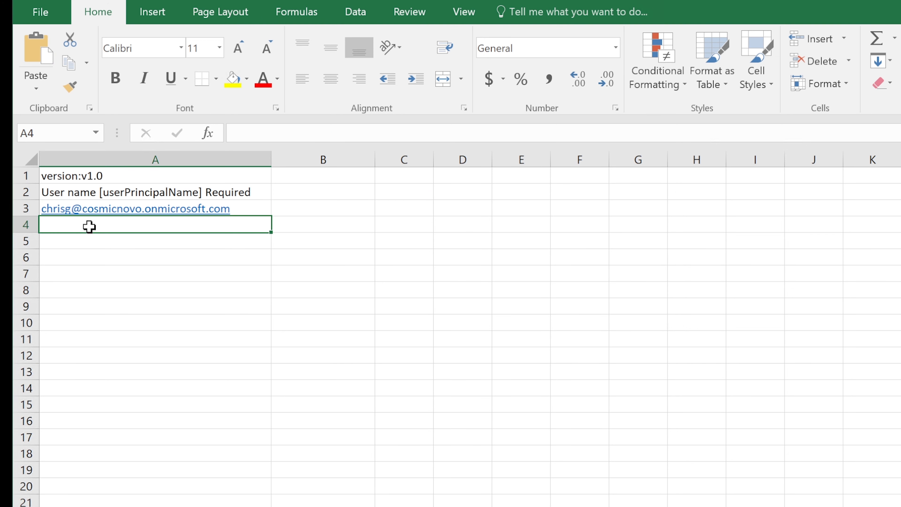
Save the sheet to the Desktop as CSV (Comma delimited) named Delete Users Template.
{"action": "left_click", "coordinate": [86, 243]}
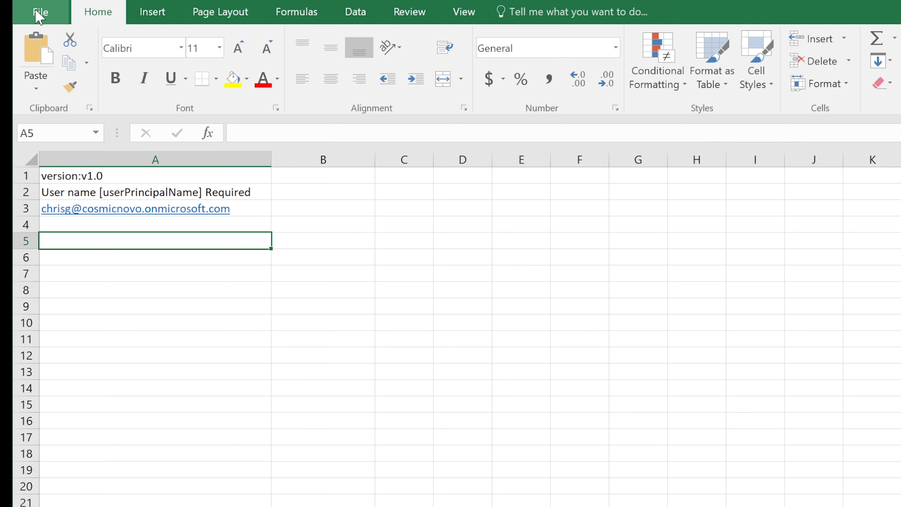
{"action": "left_click", "coordinate": [39, 16]}
{"action": "left_click", "coordinate": [50, 175]}
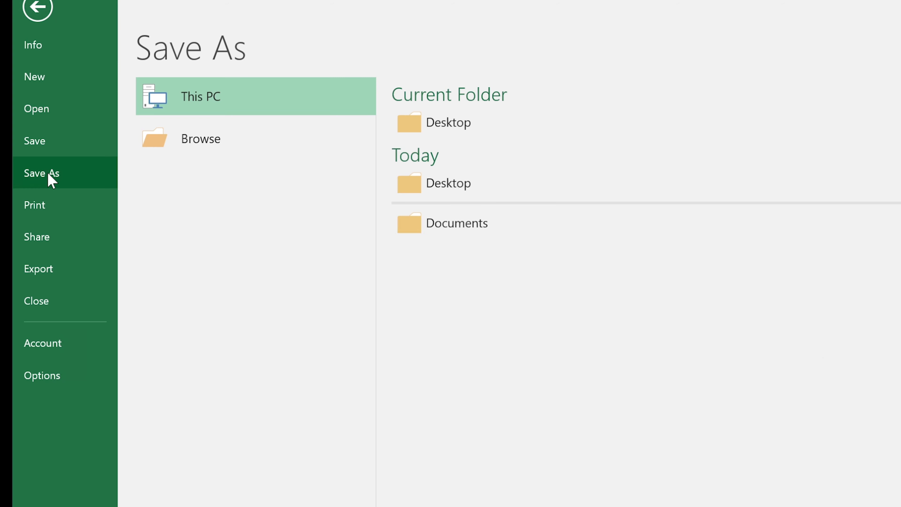
{"action": "left_click", "coordinate": [508, 122]}
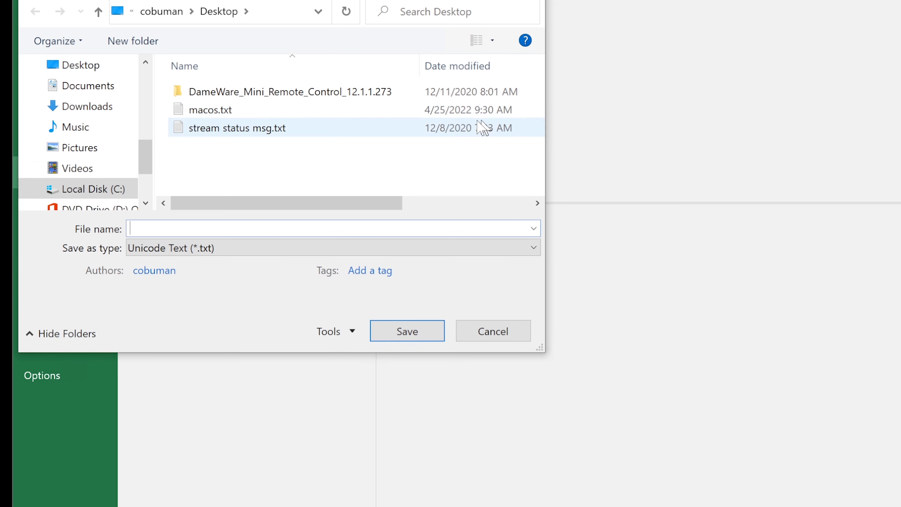
{"action": "left_click", "coordinate": [248, 250]}
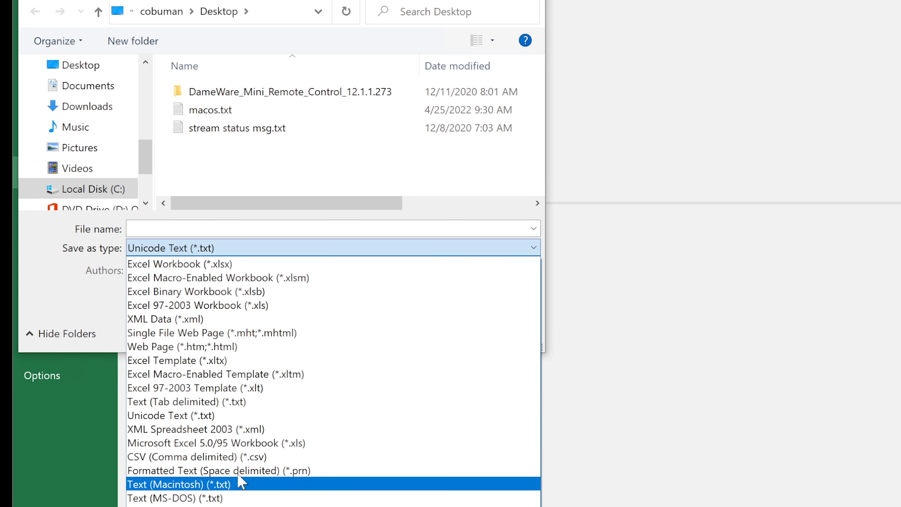
{"action": "left_click", "coordinate": [231, 457]}
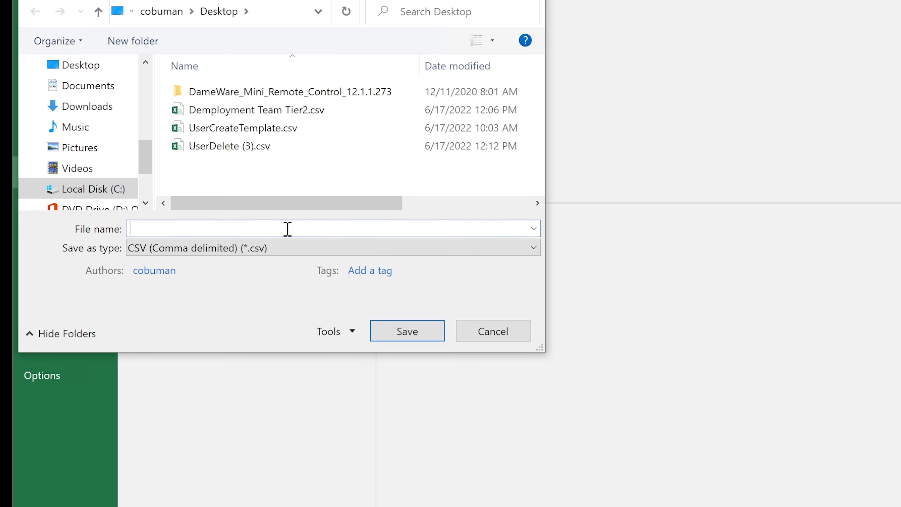
{"action": "type", "text": "De"}
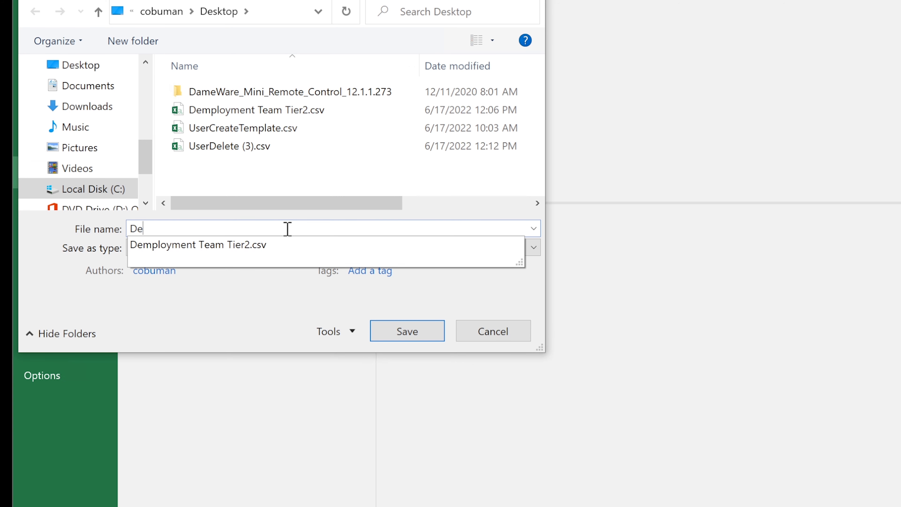
{"action": "type", "text": "lete Users"}
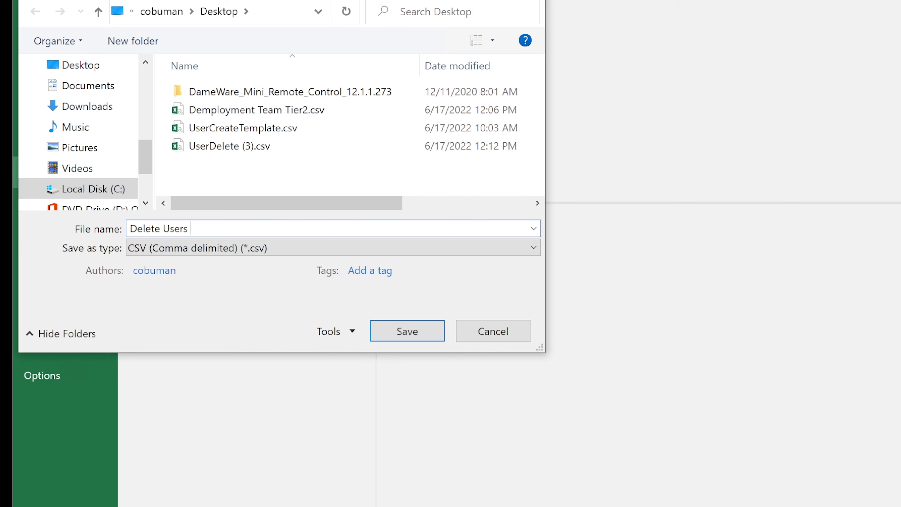
{"action": "type", "text": " Template"}
{"action": "key", "text": "Return"}
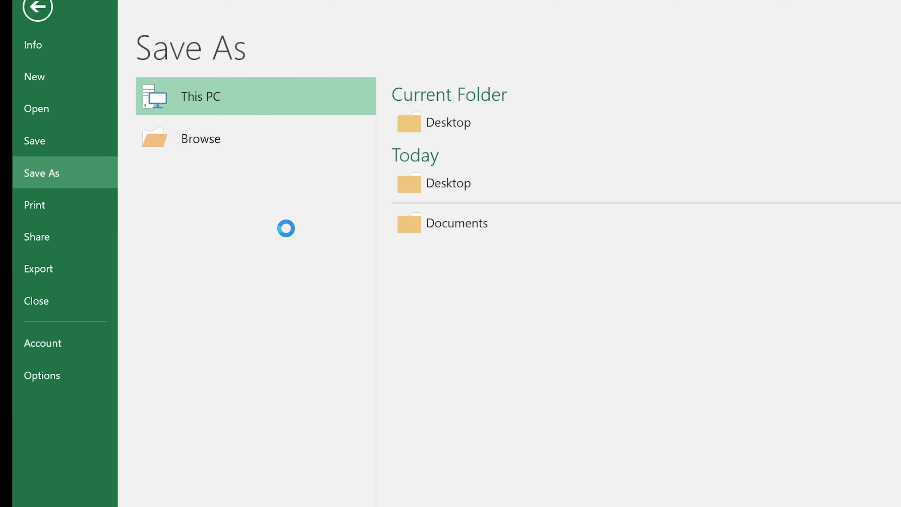
Keep the CSV format, create a Deleted Users folder in New Hires, and paste the template there.
{"action": "left_click", "coordinate": [420, 312]}
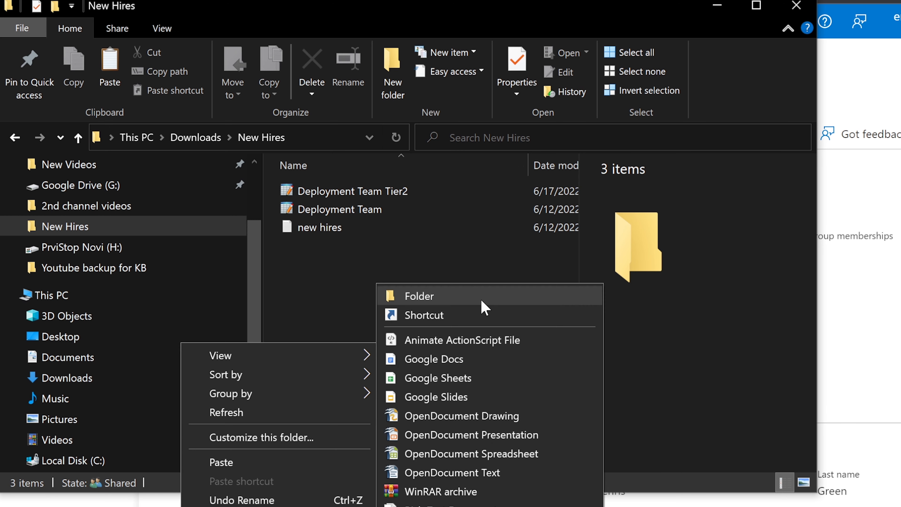
{"action": "left_click", "coordinate": [413, 297]}
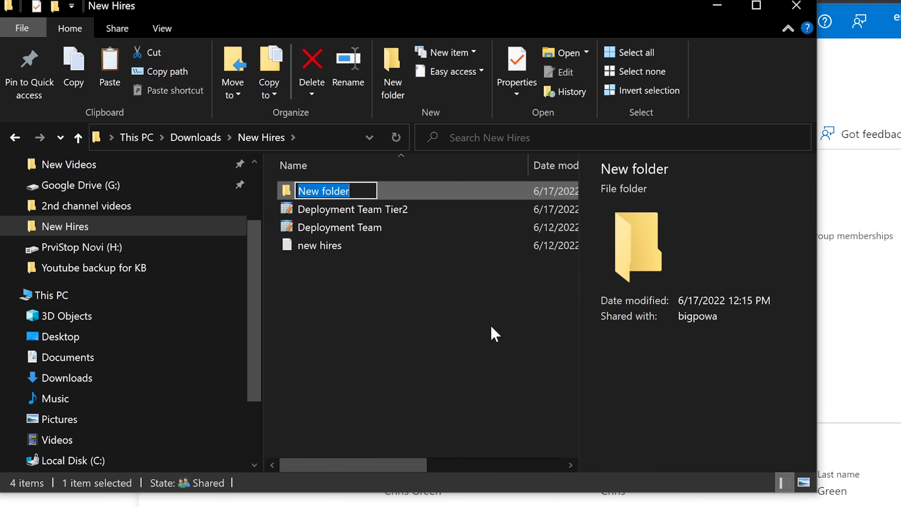
{"action": "type", "text": "De"}
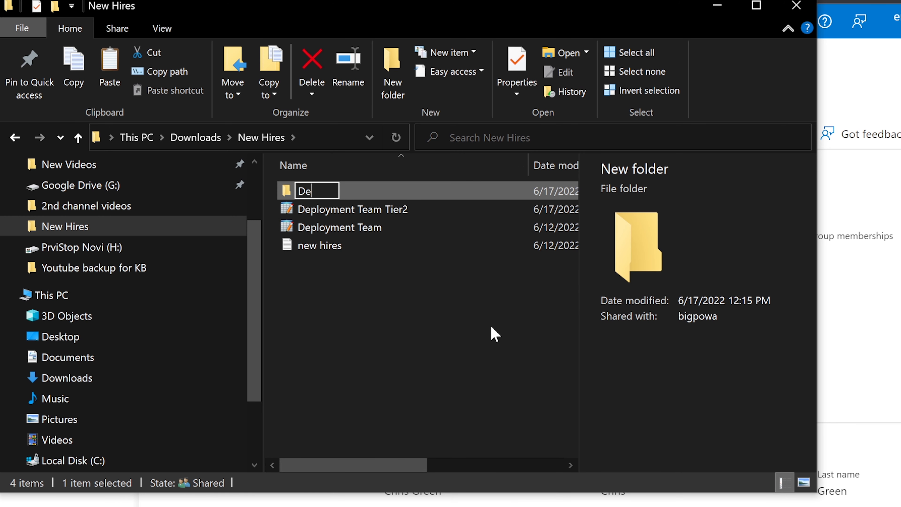
{"action": "type", "text": "lete"}
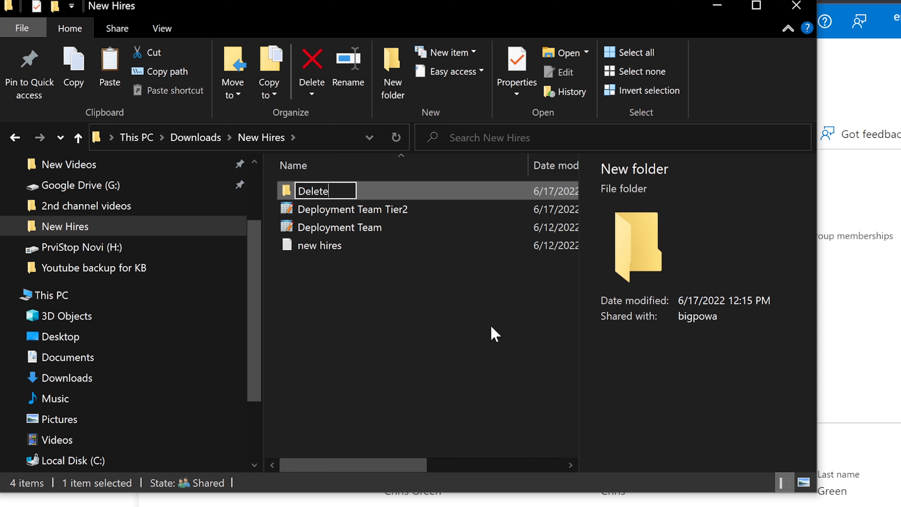
{"action": "type", "text": "d Users"}
{"action": "key", "text": "Return"}
{"action": "key", "text": "Return"}
{"action": "key", "text": "ctrl+v"}
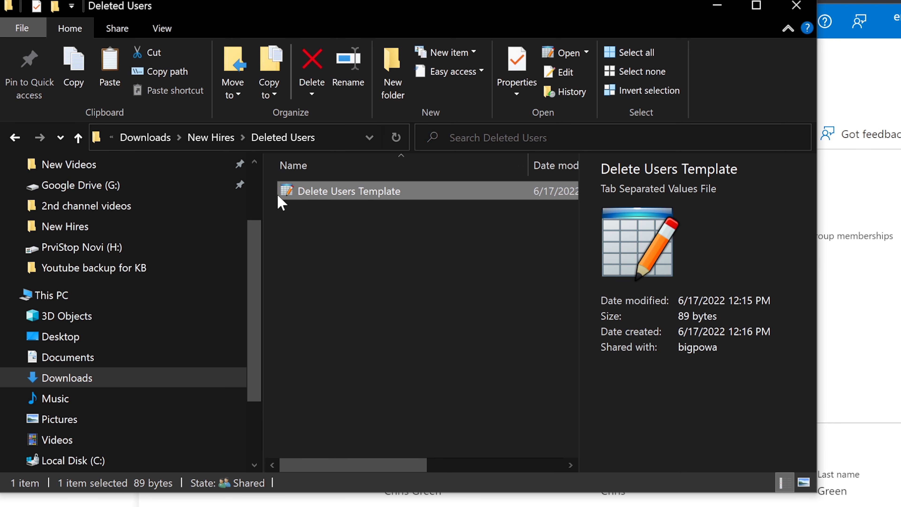
{"action": "left_click", "coordinate": [720, 13]}
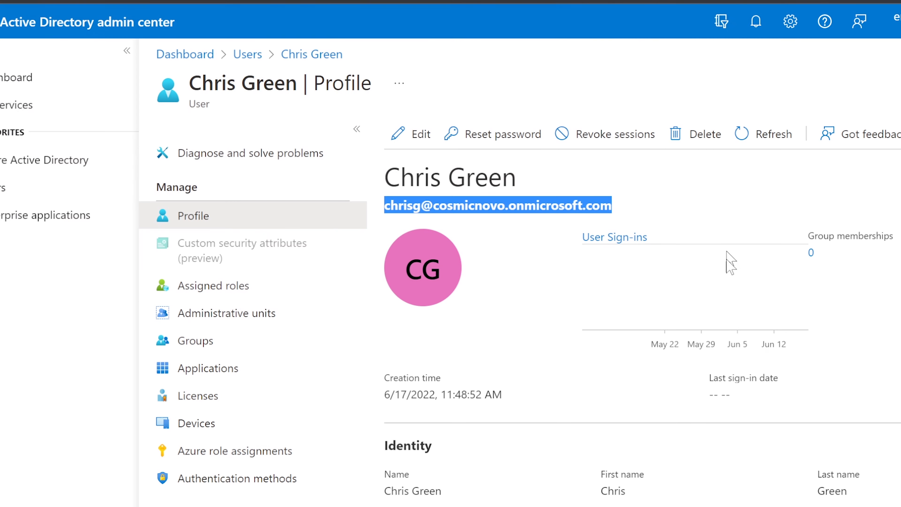
From All users, start a bulk delete and upload Delete Users Template.csv.
{"action": "left_click", "coordinate": [21, 188]}
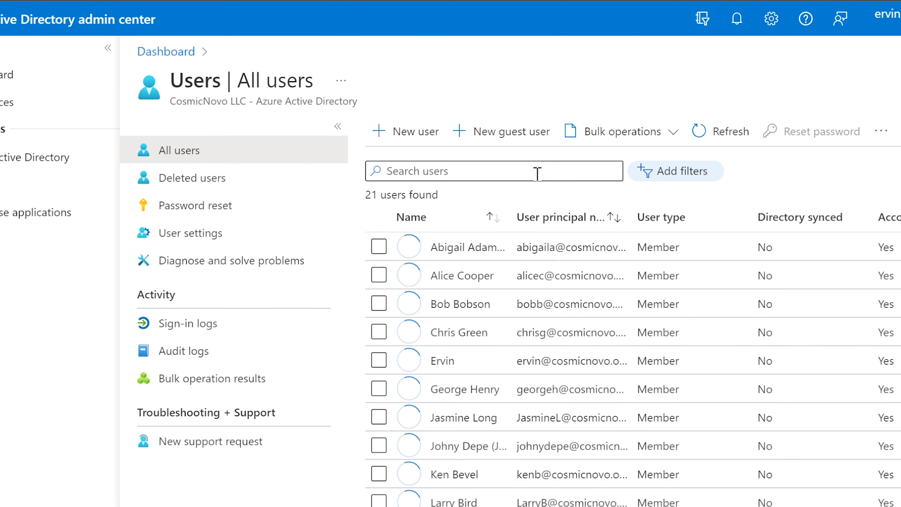
{"action": "left_click", "coordinate": [559, 137]}
{"action": "left_click", "coordinate": [561, 208]}
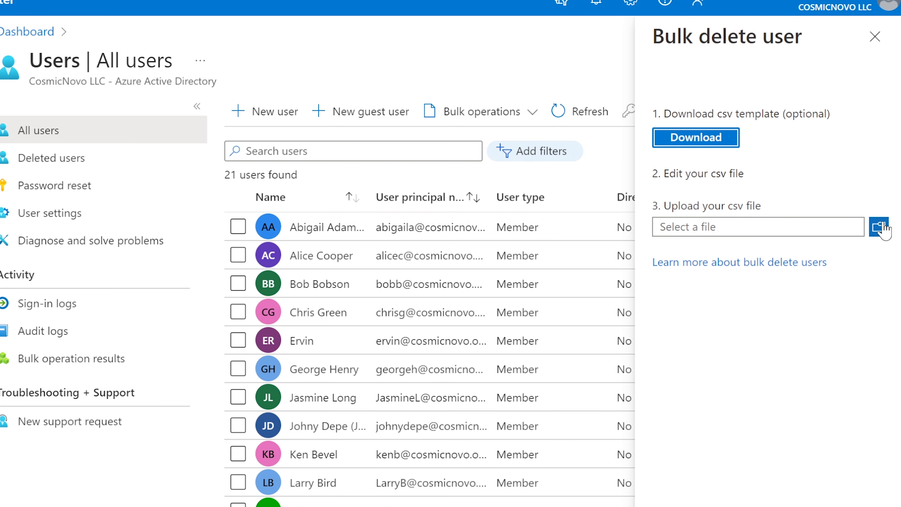
{"action": "left_click", "coordinate": [879, 229]}
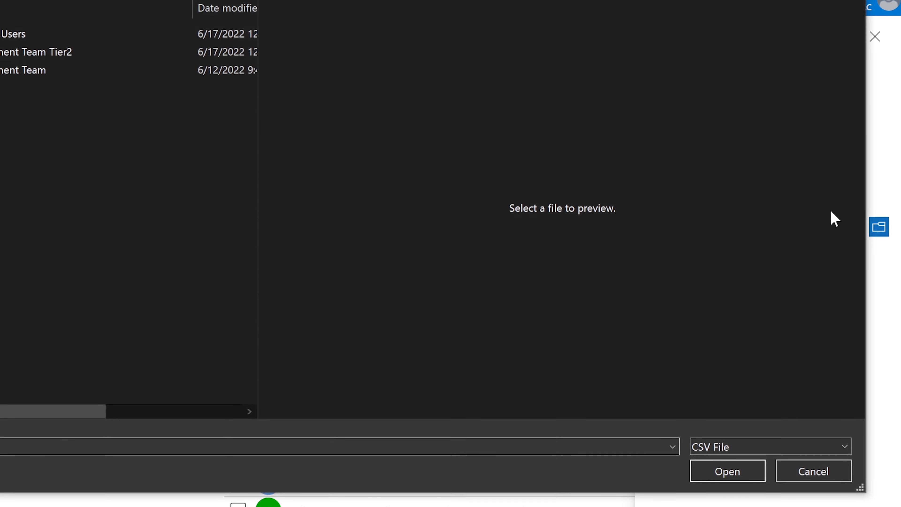
{"action": "double_click", "coordinate": [2, 51]}
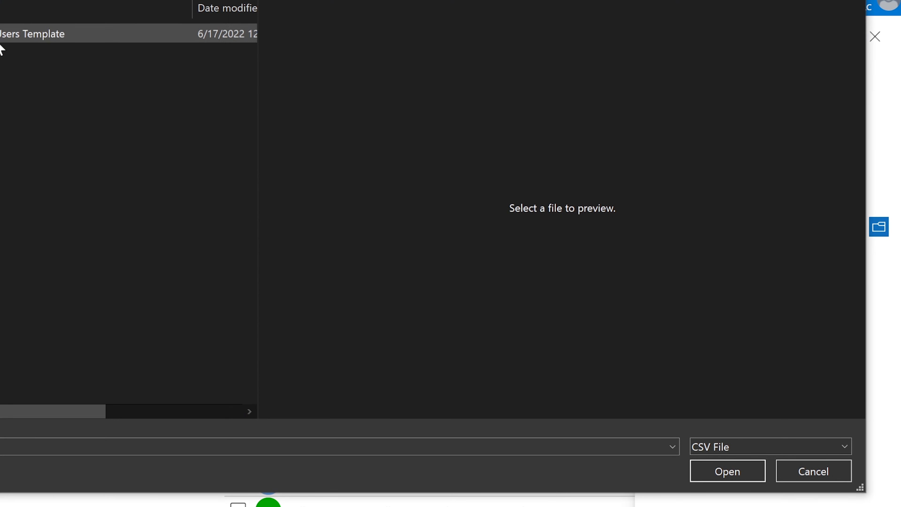
{"action": "left_click", "coordinate": [2, 39]}
{"action": "left_click", "coordinate": [751, 473]}
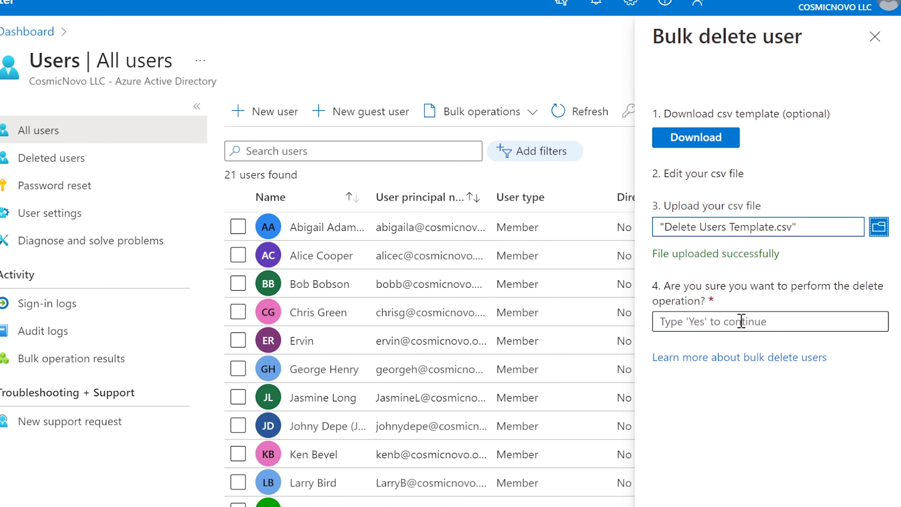
Confirm the bulk delete with 'Yes', submit it, and open the results page.
{"action": "left_click_drag", "start_coordinate": [705, 300], "coordinate": [664, 289]}
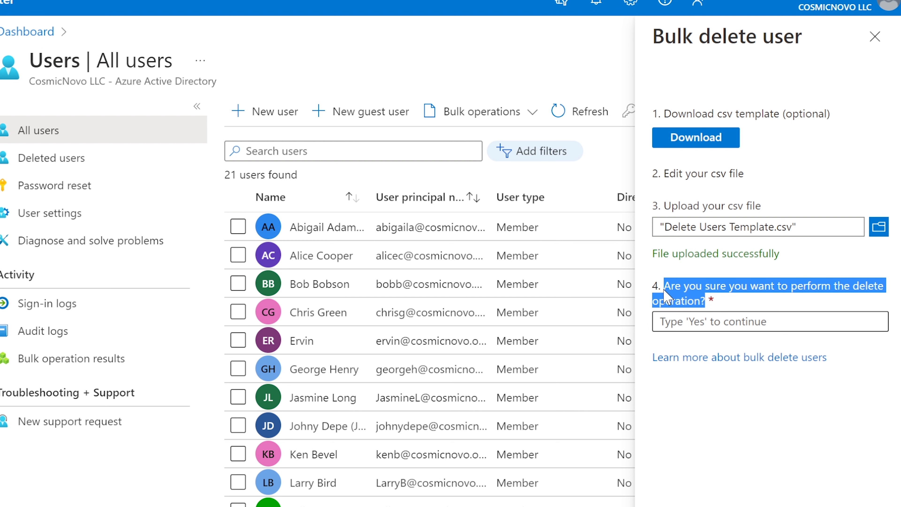
{"action": "left_click", "coordinate": [764, 321]}
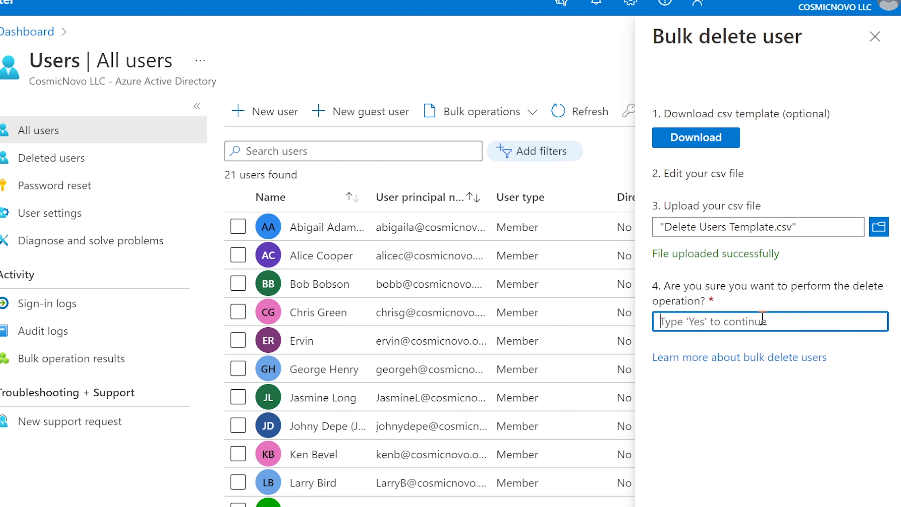
{"action": "type", "text": "Yes"}
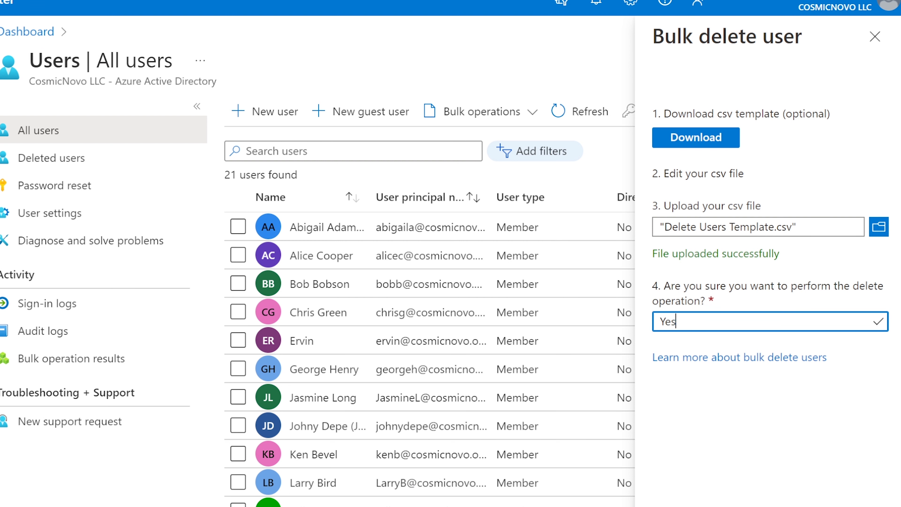
{"action": "key", "text": "Return"}
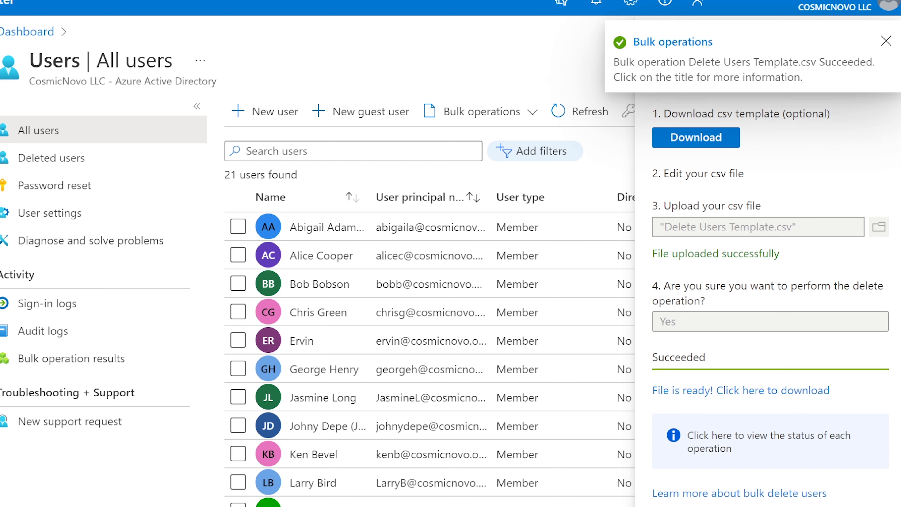
{"action": "left_click", "coordinate": [670, 42]}
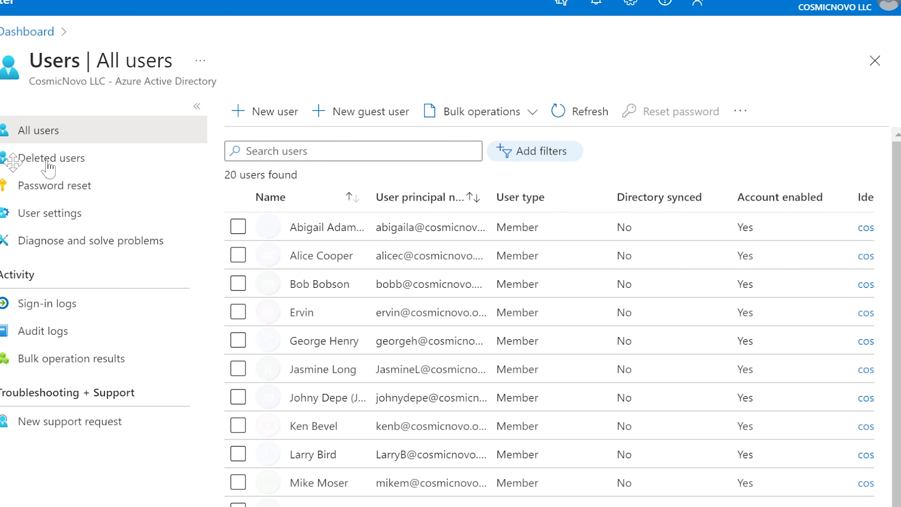
In All users, search for the deleted user's username to confirm it's gone, then clear the search.
{"action": "left_click", "coordinate": [287, 150]}
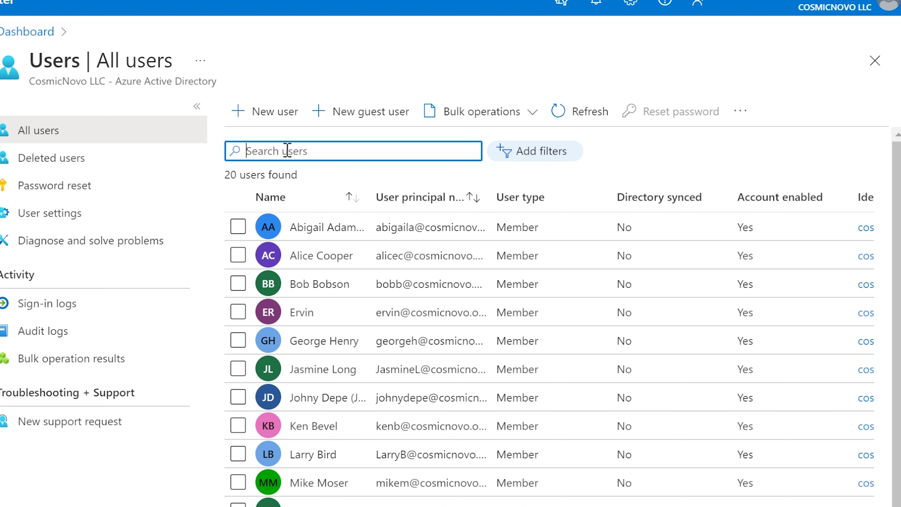
{"action": "type", "text": "chri"}
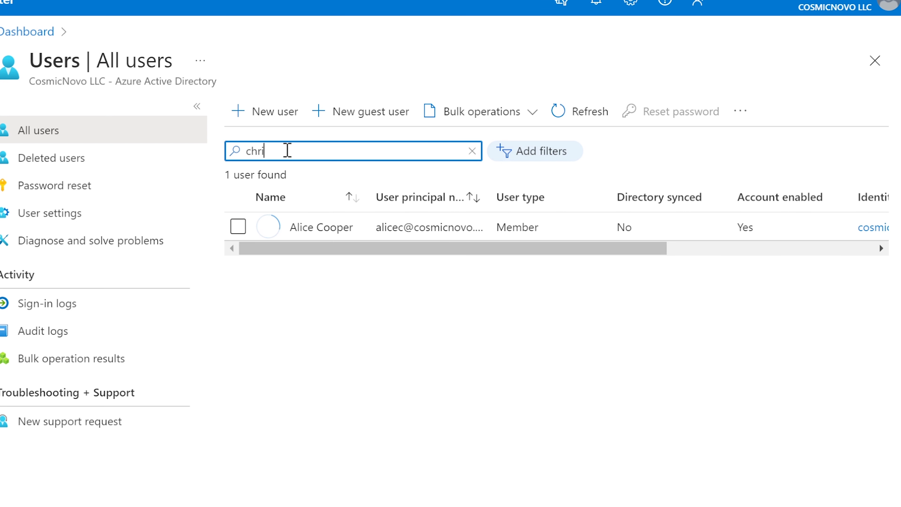
{"action": "type", "text": "sg"}
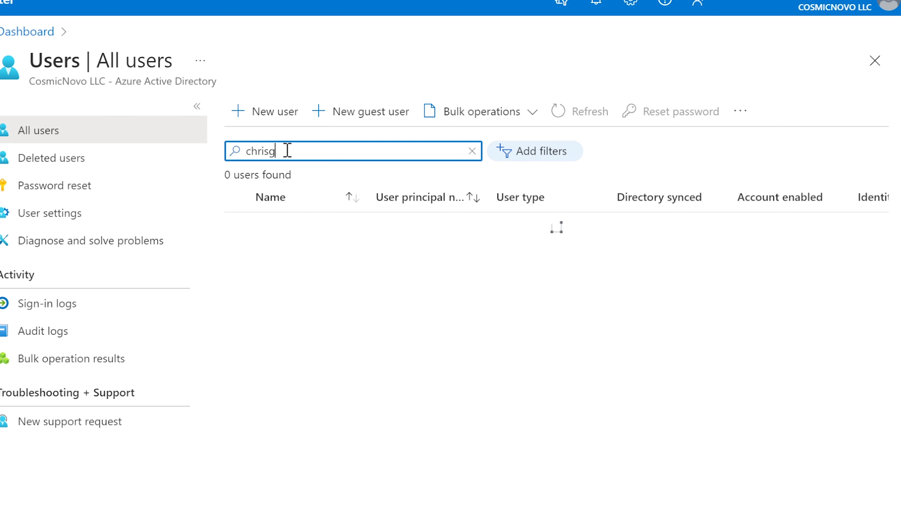
{"action": "key", "text": "BackSpace"}
{"action": "key", "text": "BackSpace"}
{"action": "key", "text": "BackSpace"}
{"action": "key", "text": "BackSpace"}
{"action": "key", "text": "BackSpace"}
{"action": "key", "text": "BackSpace"}
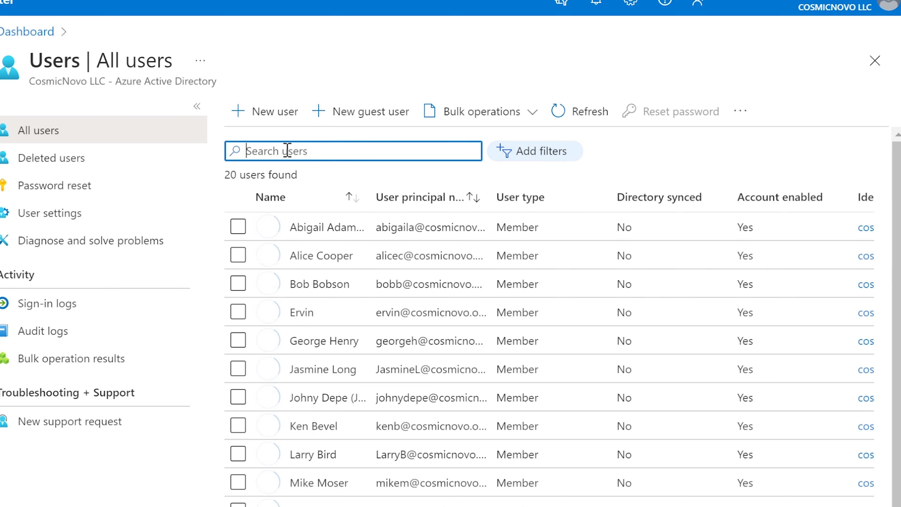
{"action": "scroll", "coordinate": [451, 319], "scroll_direction": "down", "scroll_amount": 3}
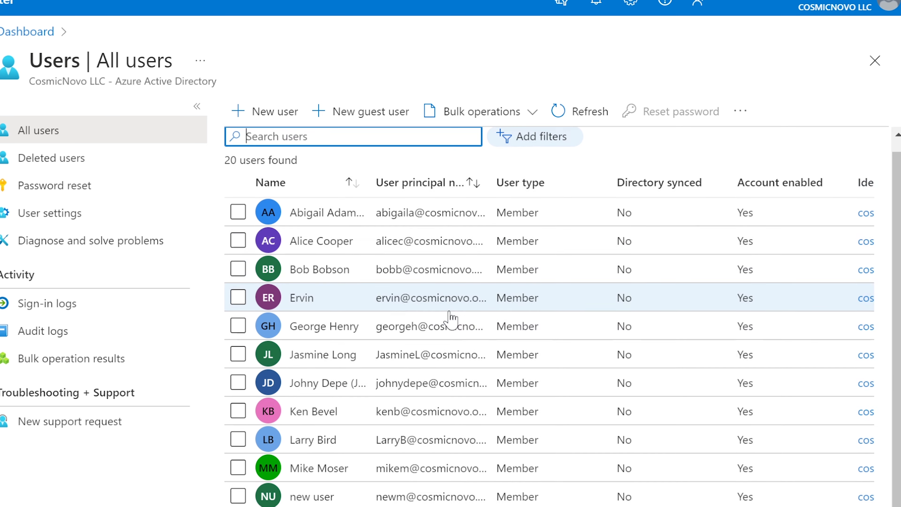
{"action": "scroll", "coordinate": [451, 318], "scroll_direction": "up", "scroll_amount": 3}
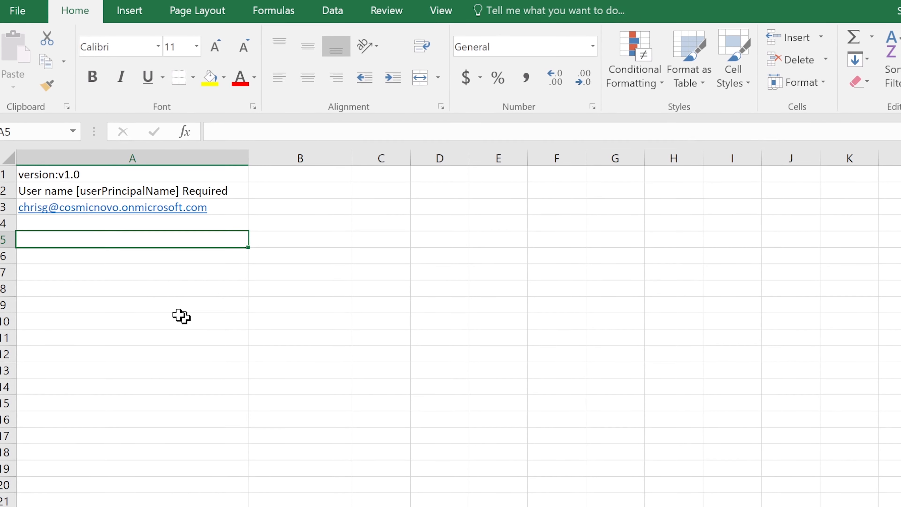
{"action": "left_click", "coordinate": [106, 225]}
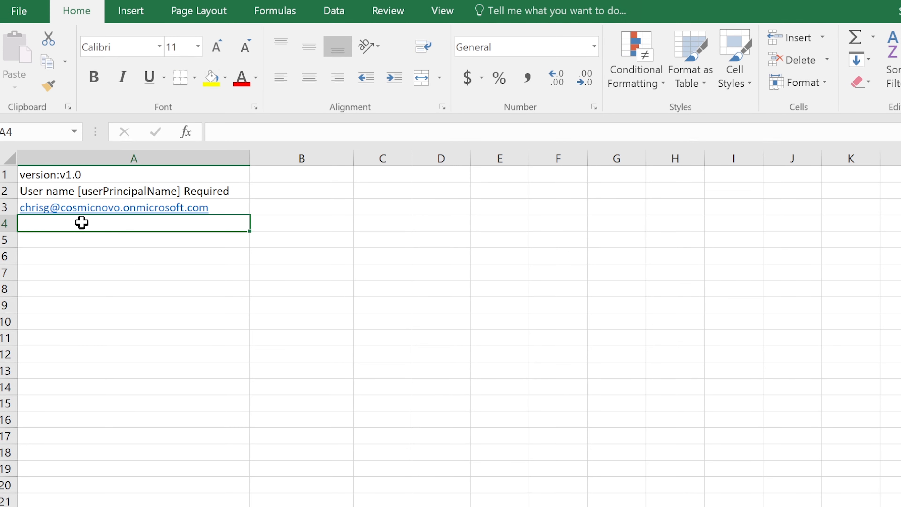
{"action": "left_click", "coordinate": [73, 240]}
{"action": "left_click", "coordinate": [73, 257]}
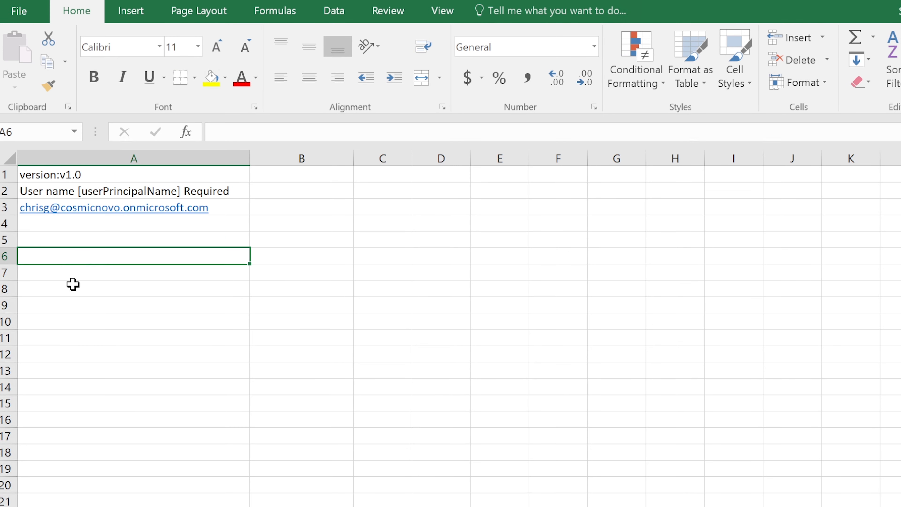
{"action": "left_click", "coordinate": [72, 286]}
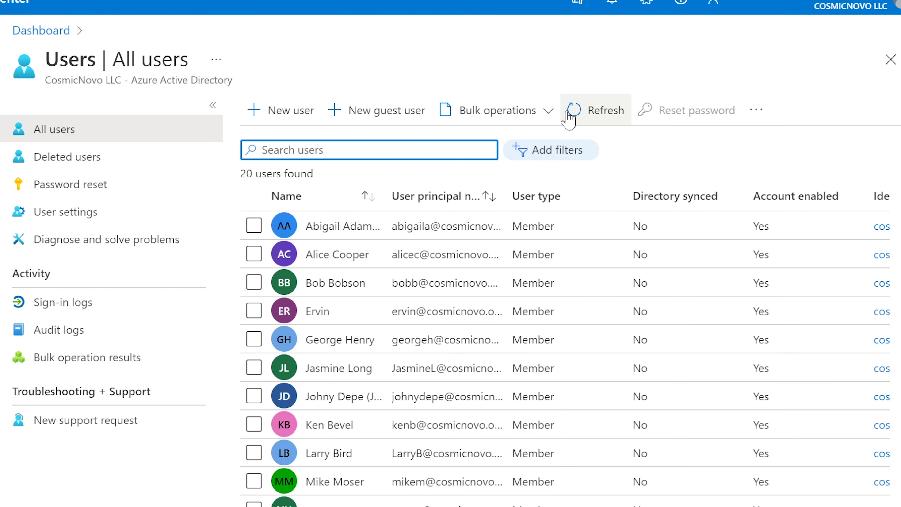
{"action": "left_click", "coordinate": [549, 107]}
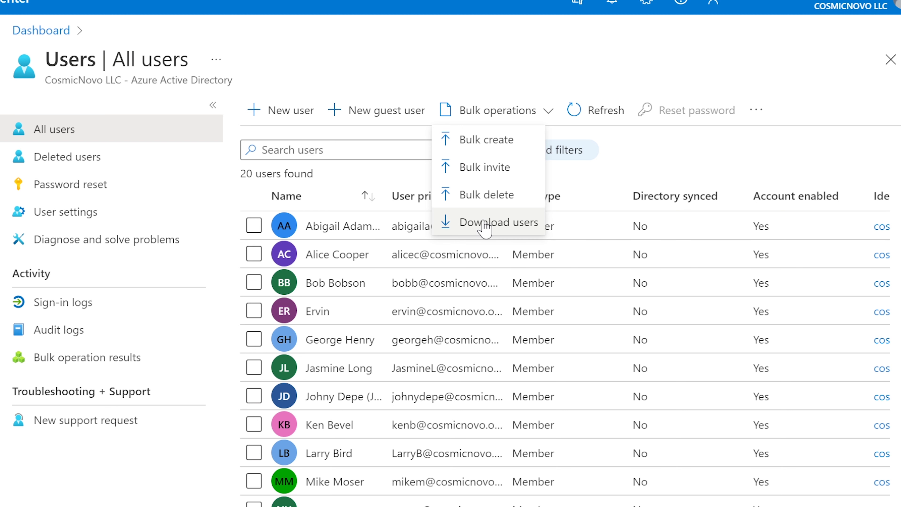
{"action": "left_click", "coordinate": [728, 155]}
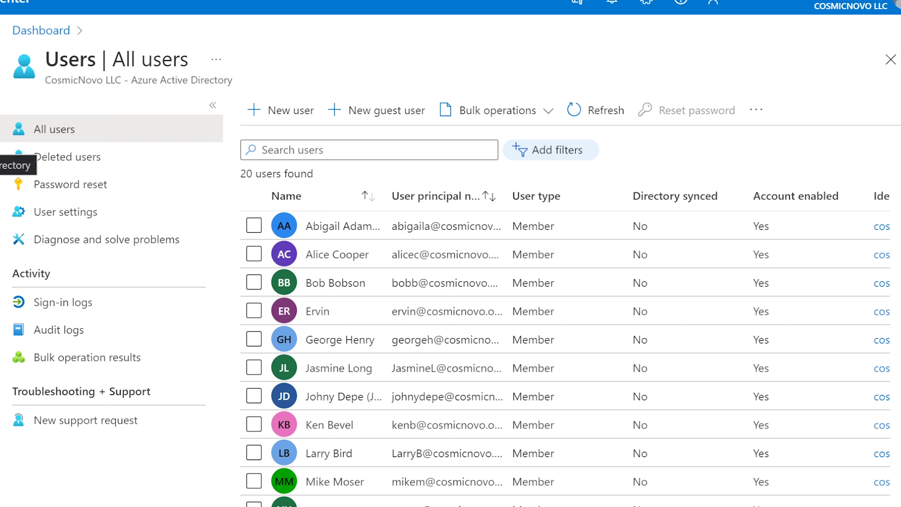
Open the Deployment team group's Members page from All groups and show its Bulk operations menu.
{"action": "left_click", "coordinate": [0, 146]}
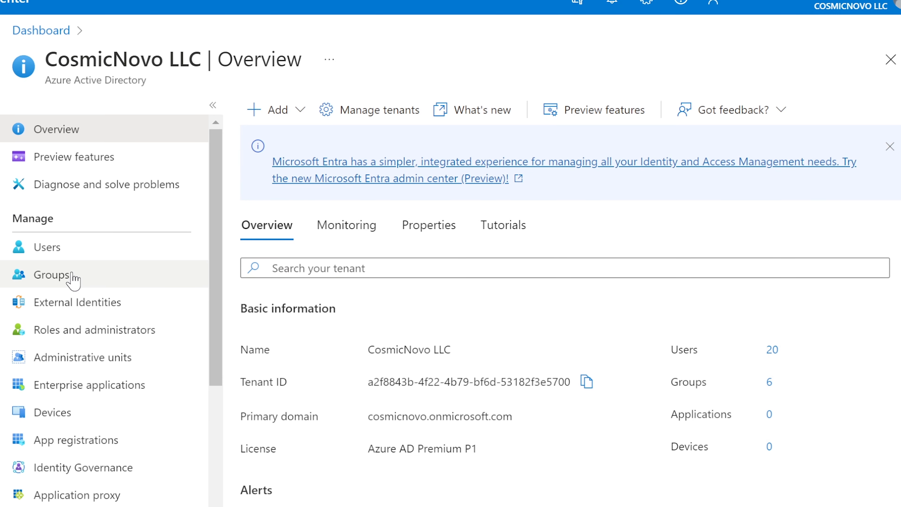
{"action": "left_click", "coordinate": [70, 280]}
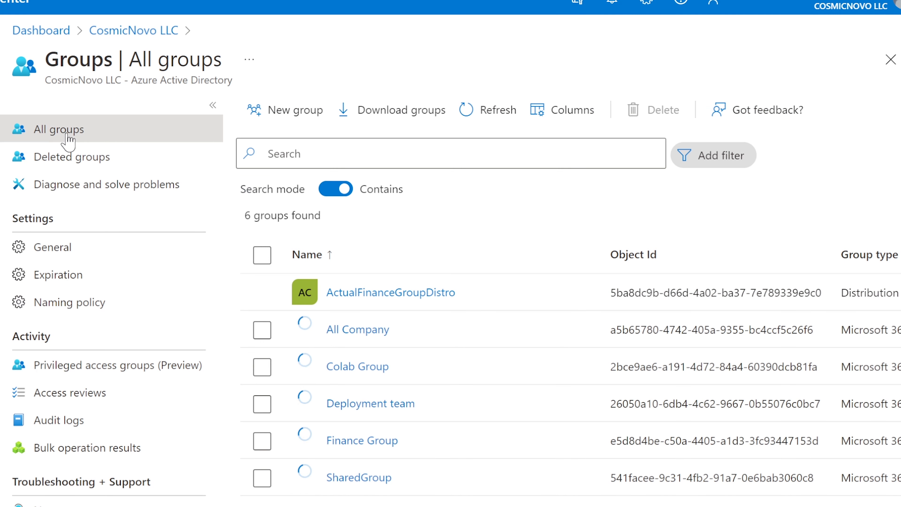
{"action": "left_click", "coordinate": [0, 145]}
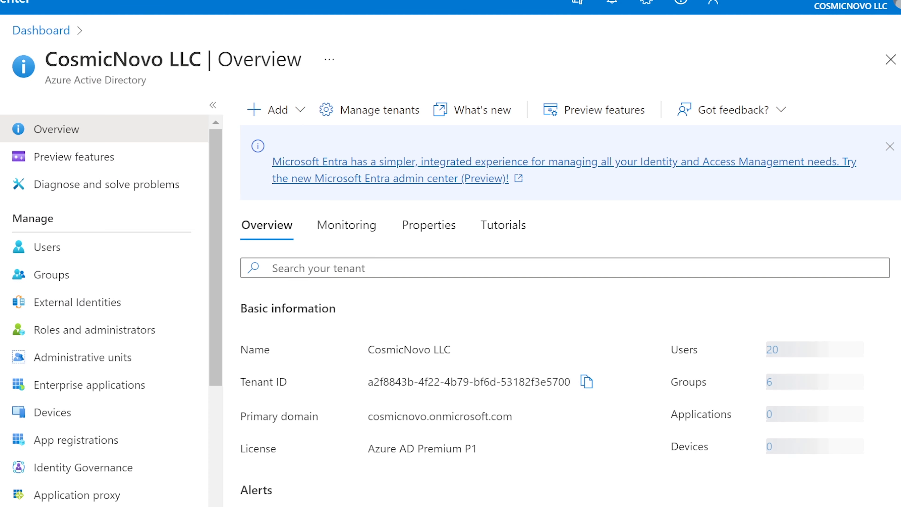
{"action": "left_click", "coordinate": [50, 279]}
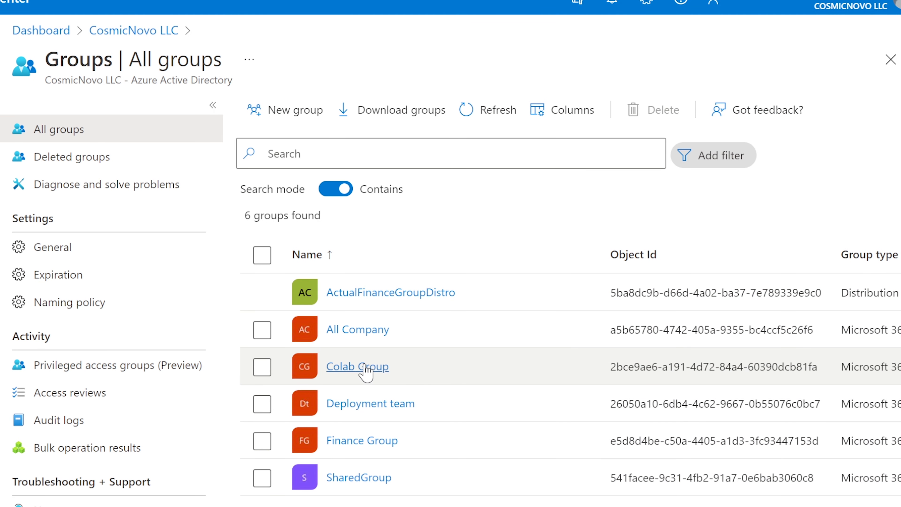
{"action": "left_click", "coordinate": [353, 404]}
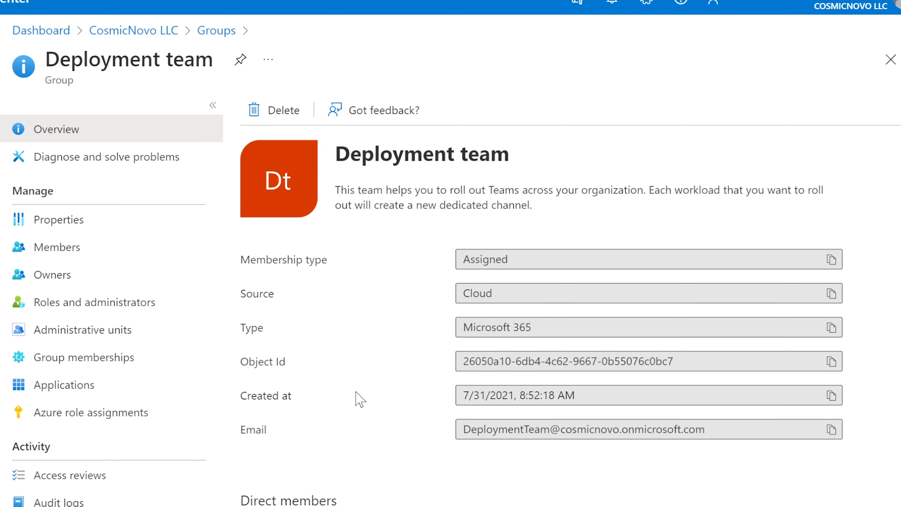
{"action": "left_click", "coordinate": [82, 255]}
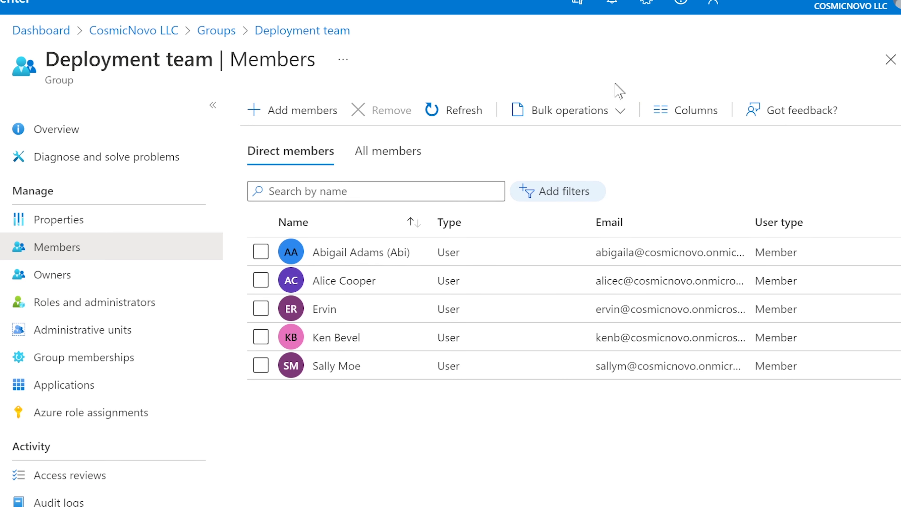
{"action": "left_click", "coordinate": [610, 110]}
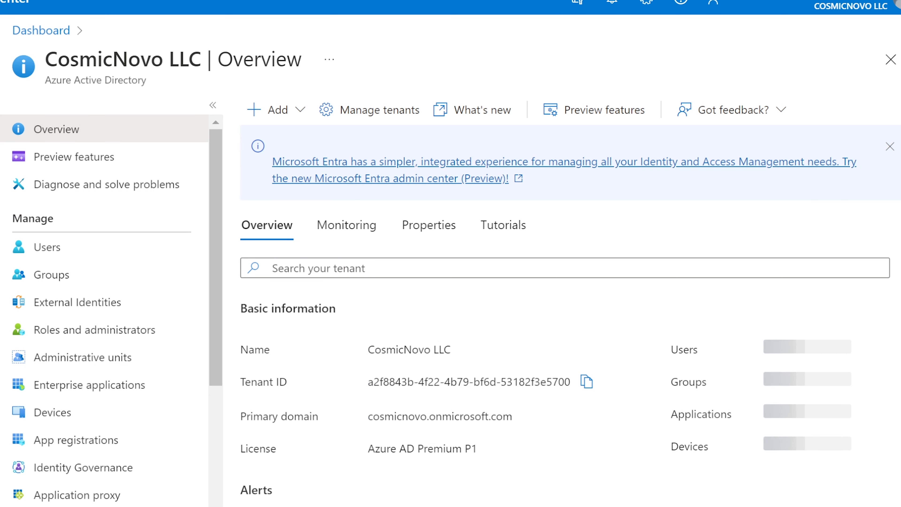
{"action": "left_click", "coordinate": [53, 275]}
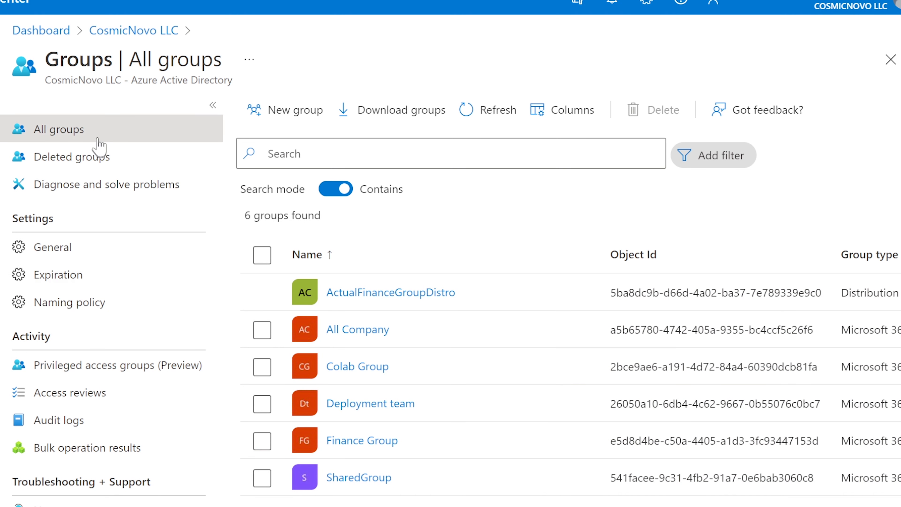
{"action": "left_click", "coordinate": [391, 405]}
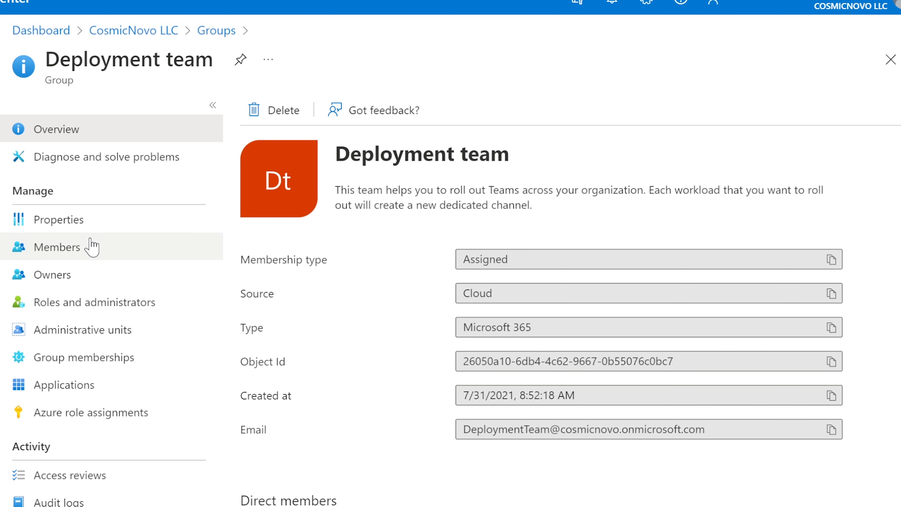
{"action": "left_click", "coordinate": [56, 249]}
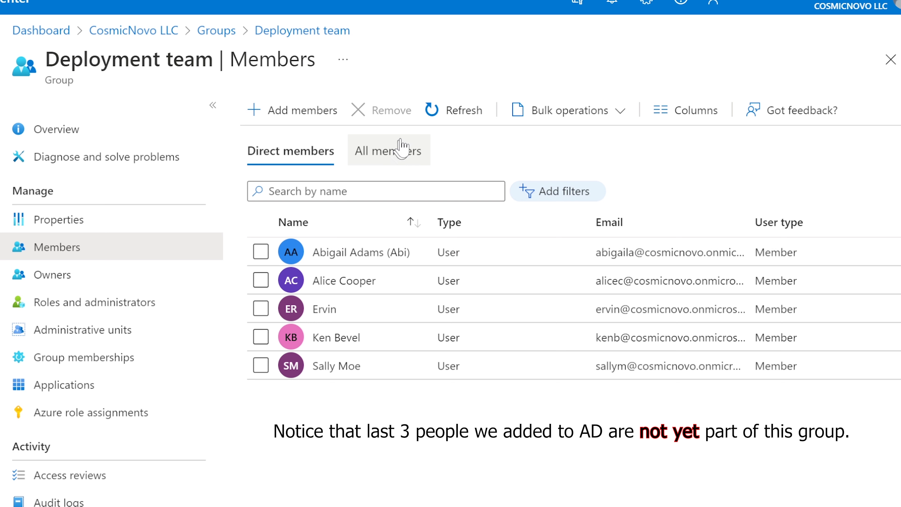
{"action": "left_click", "coordinate": [578, 116]}
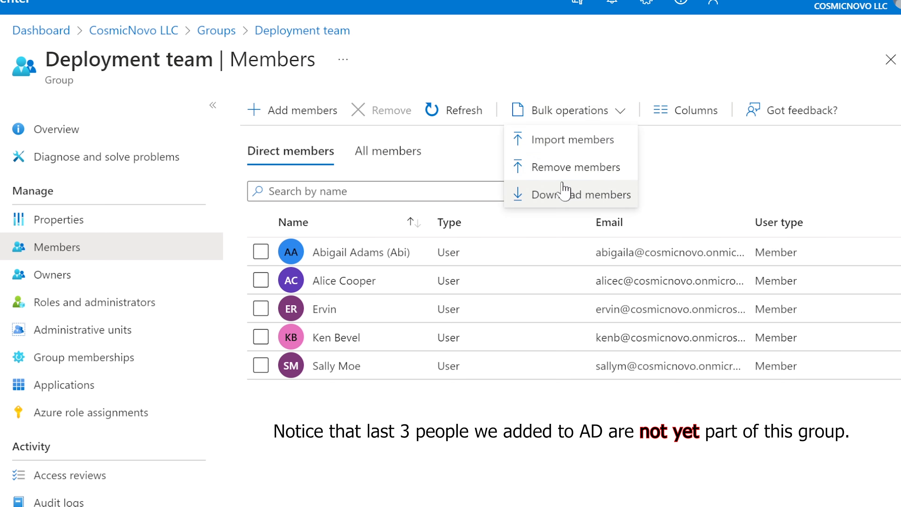
Download the Deployment team members as the Deployment team_2022-6-17 CSV file.
{"action": "left_click", "coordinate": [554, 196]}
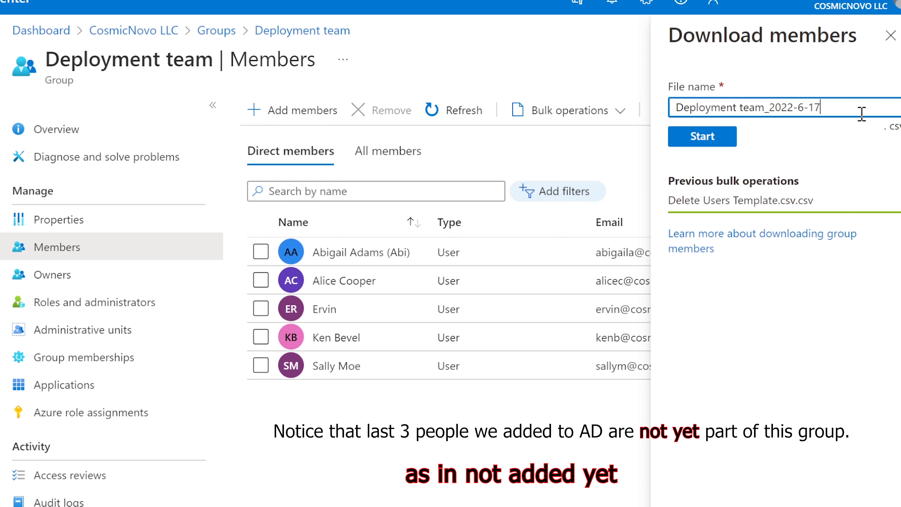
{"action": "left_click", "coordinate": [706, 137]}
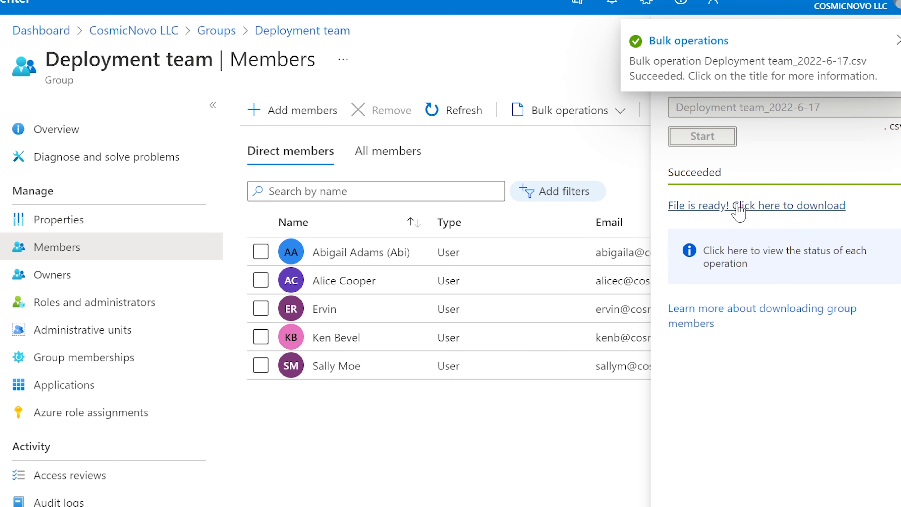
{"action": "left_click", "coordinate": [764, 215]}
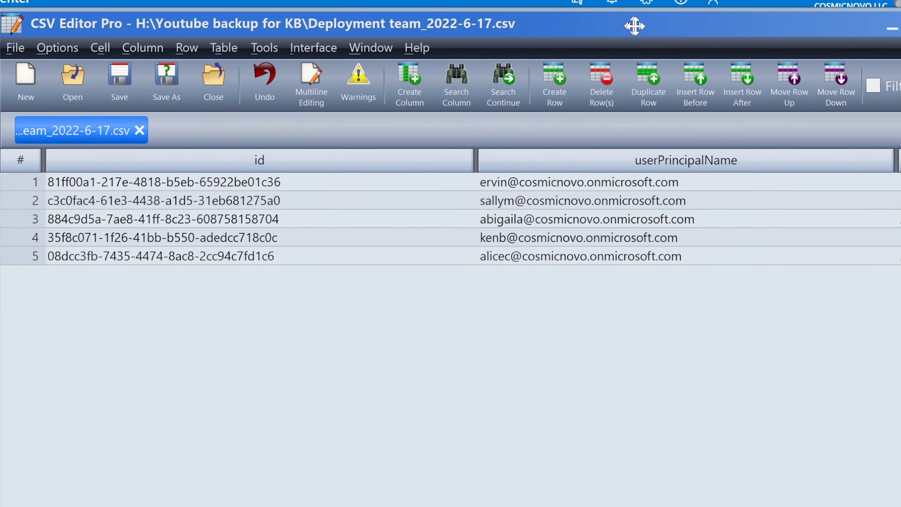
Scroll across the exported CSV and inspect the first member's id and userPrincipalName.
{"action": "left_click_drag", "start_coordinate": [635, 26], "coordinate": [653, 29]}
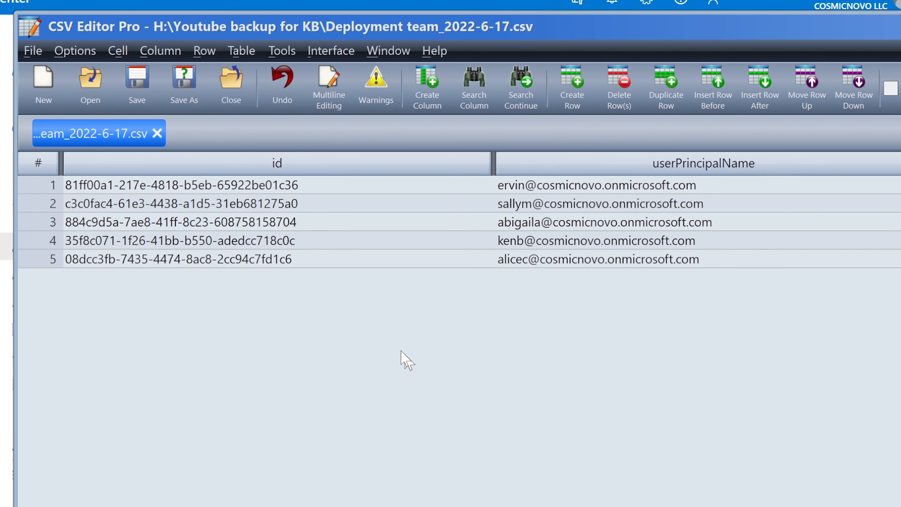
{"action": "scroll", "coordinate": [459, 329], "scroll_direction": "right", "scroll_amount": 10}
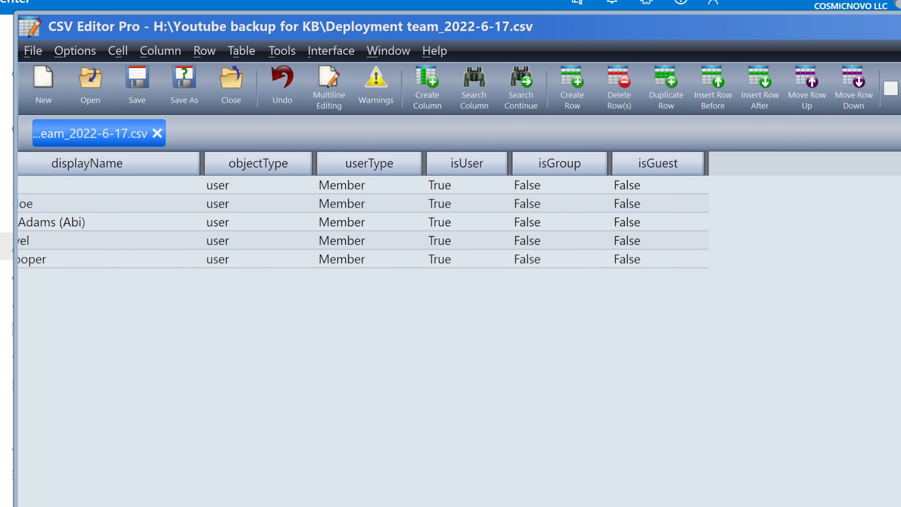
{"action": "scroll", "coordinate": [459, 329], "scroll_direction": "left", "scroll_amount": 10}
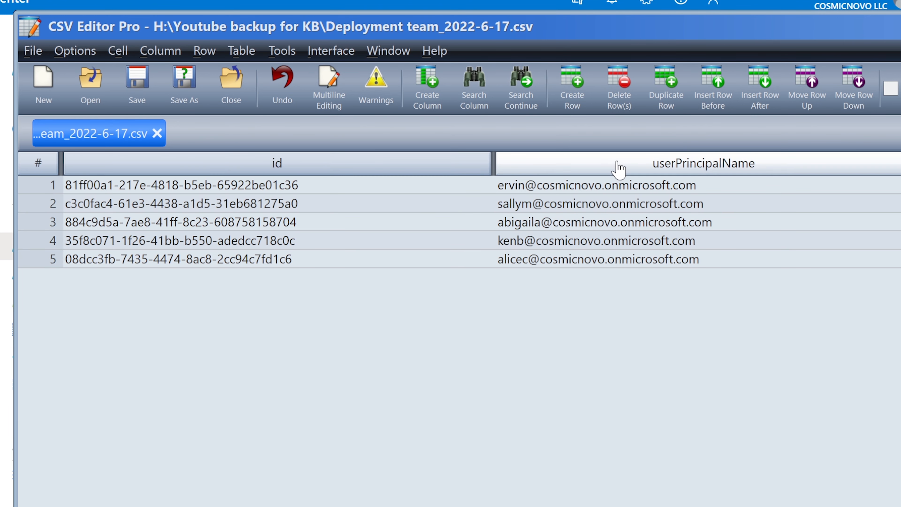
{"action": "left_click", "coordinate": [402, 191]}
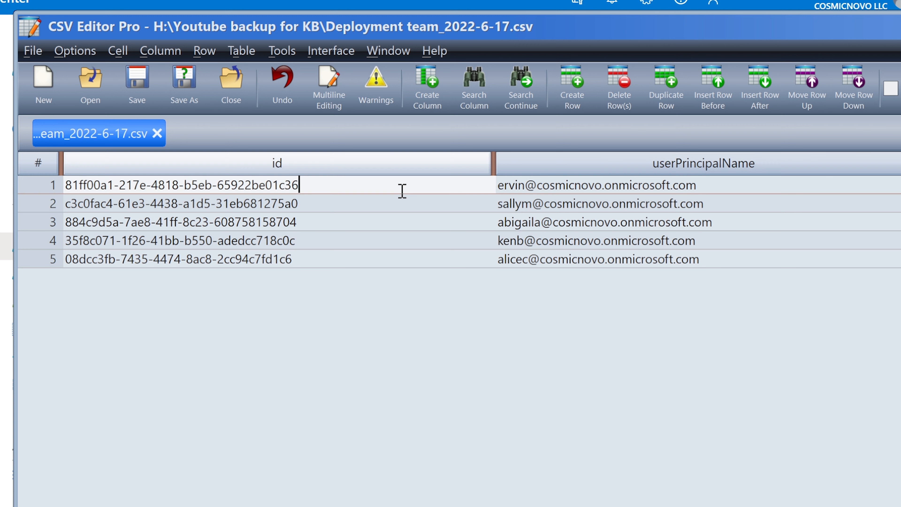
{"action": "left_click", "coordinate": [735, 187]}
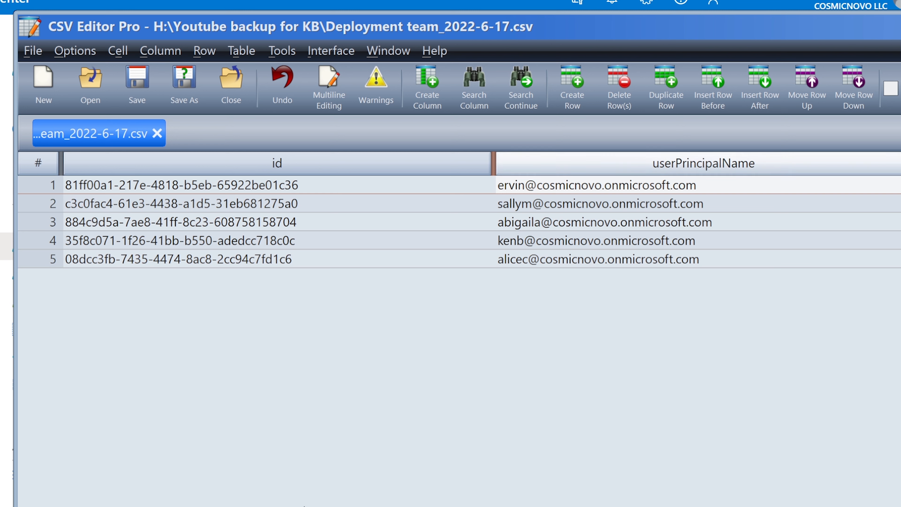
{"action": "scroll", "coordinate": [460, 341], "scroll_direction": "right", "scroll_amount": 10}
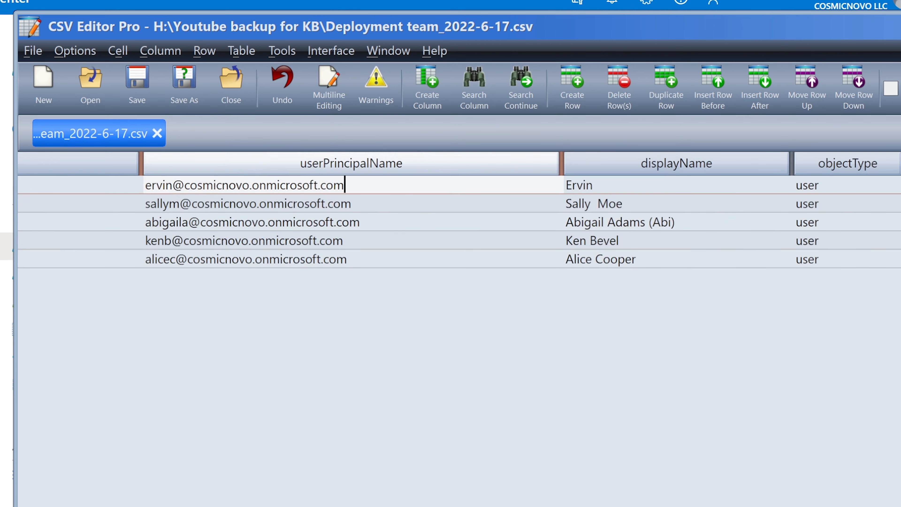
{"action": "scroll", "coordinate": [459, 341], "scroll_direction": "right", "scroll_amount": 10}
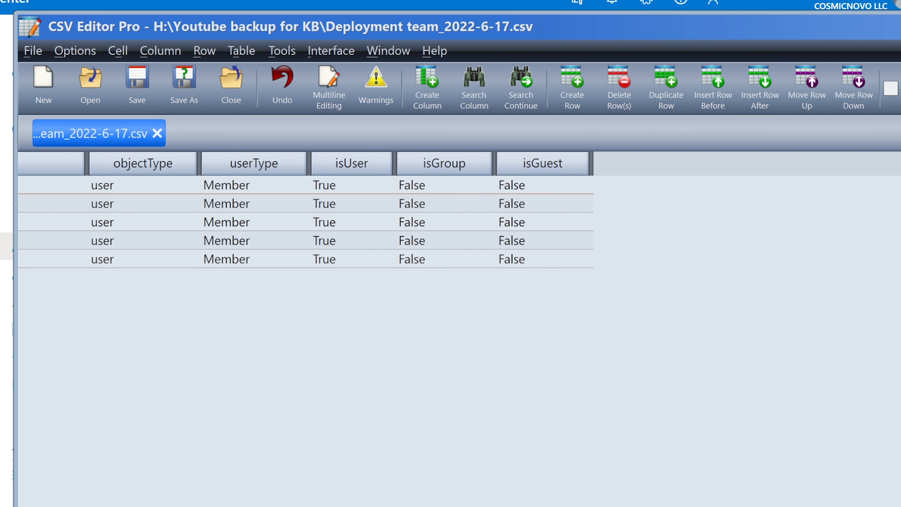
{"action": "scroll", "coordinate": [305, 213], "scroll_direction": "right", "scroll_amount": 3}
{"action": "scroll", "coordinate": [459, 213], "scroll_direction": "left", "scroll_amount": 20}
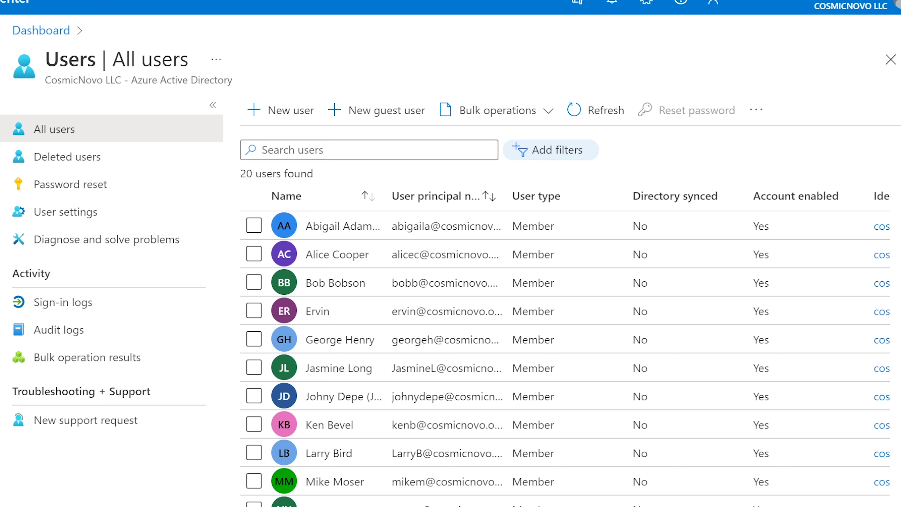
Open the Download users panel and close it without exporting.
{"action": "left_click", "coordinate": [521, 119]}
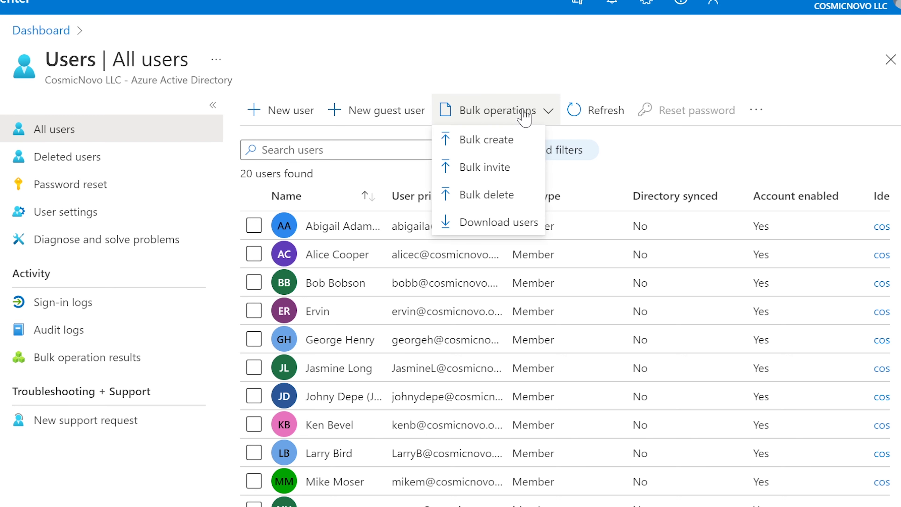
{"action": "left_click", "coordinate": [482, 225]}
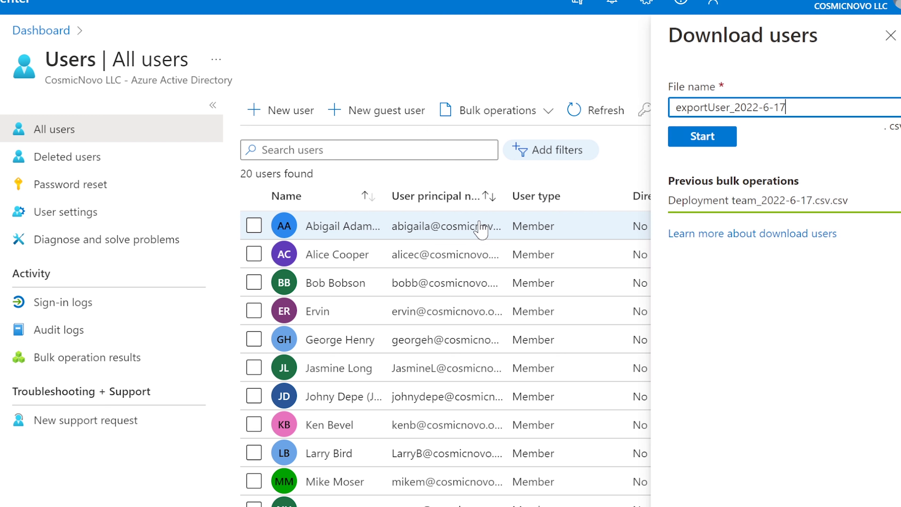
{"action": "left_click", "coordinate": [890, 36]}
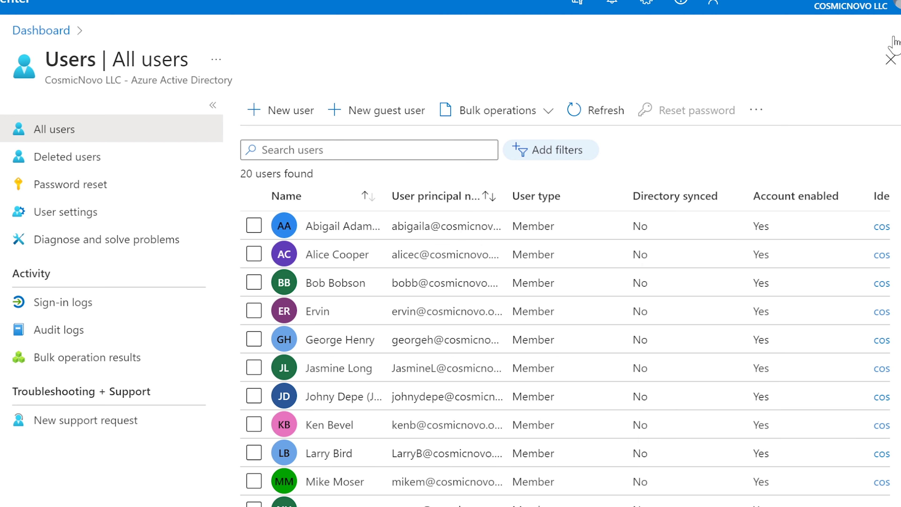
Filter users to Department starts with 'deployment', leaving 6 users.
{"action": "left_click", "coordinate": [557, 153]}
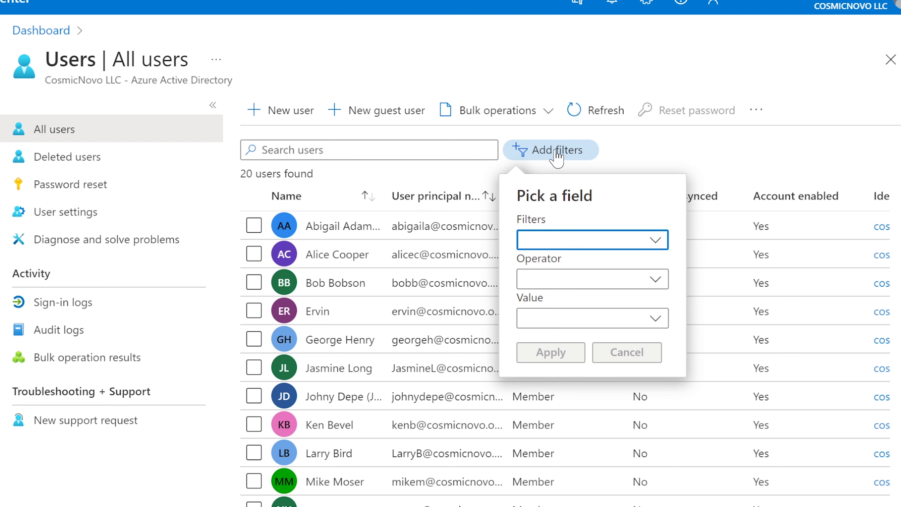
{"action": "left_click", "coordinate": [659, 242]}
{"action": "left_click", "coordinate": [586, 430]}
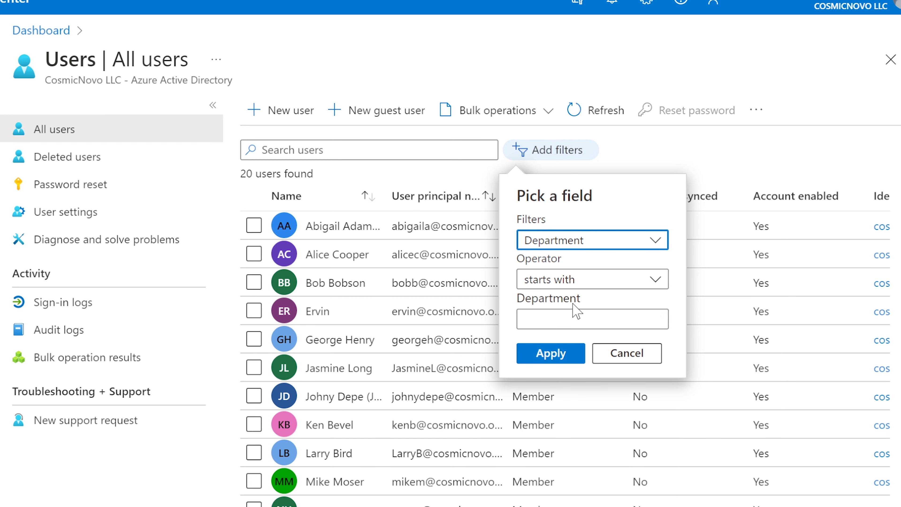
{"action": "left_click", "coordinate": [572, 317]}
{"action": "type", "text": "de"}
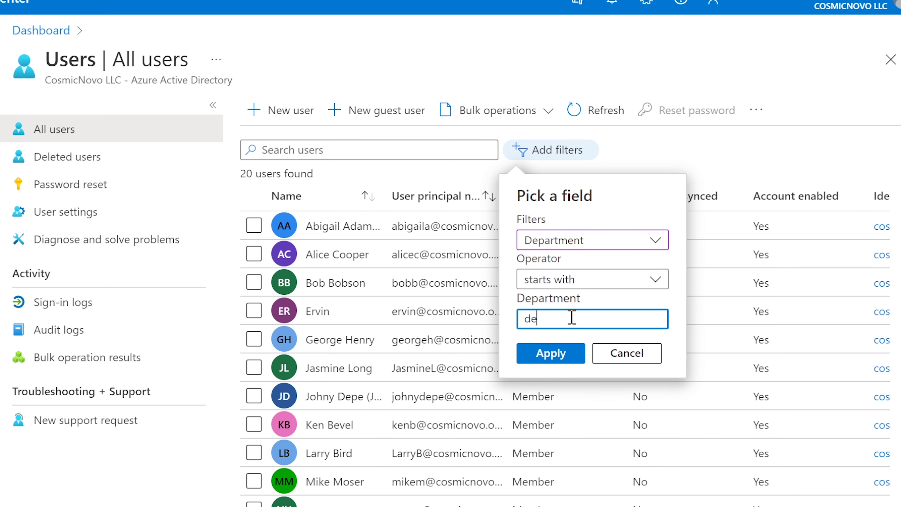
{"action": "type", "text": "pm"}
{"action": "key", "text": "BackSpace"}
{"action": "type", "text": "loyment"}
{"action": "left_click", "coordinate": [543, 356]}
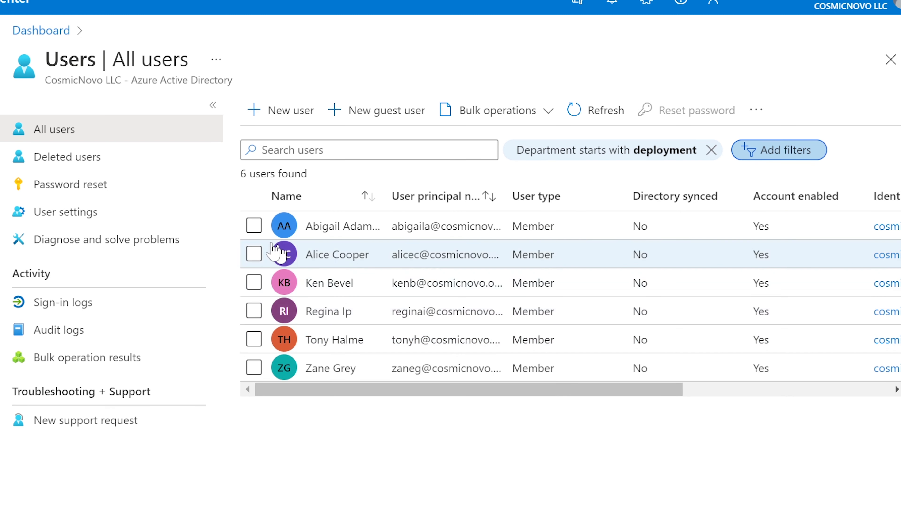
{"action": "left_click", "coordinate": [521, 115]}
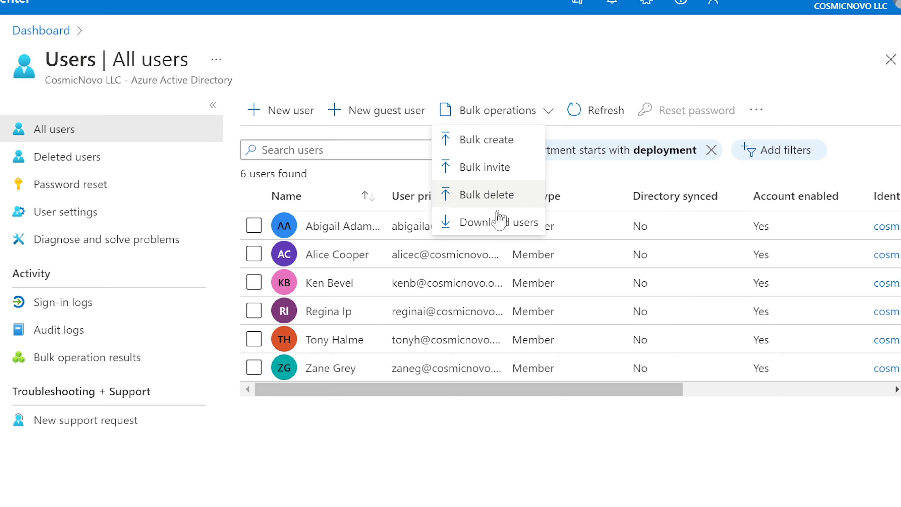
Export the filtered users with file name 'deployment 2022-6-17' and wait for it to succeed.
{"action": "left_click", "coordinate": [494, 222]}
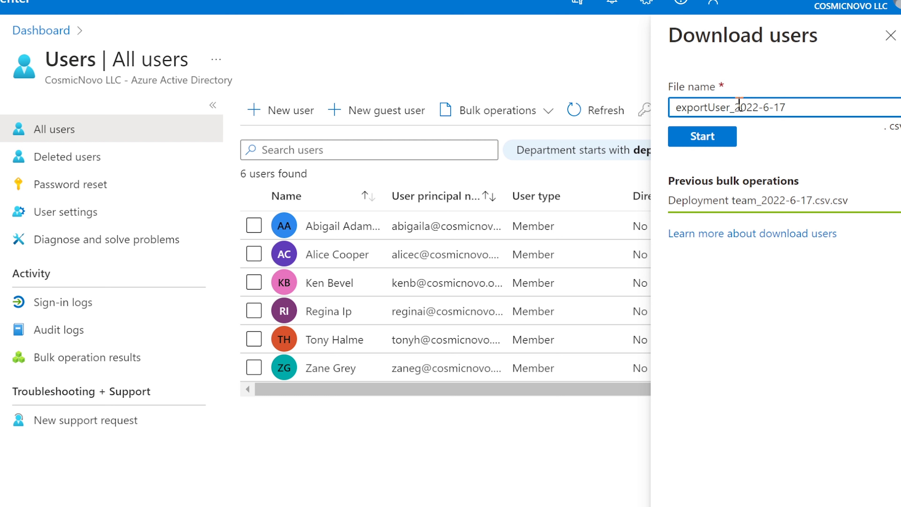
{"action": "left_click_drag", "start_coordinate": [734, 106], "coordinate": [676, 107]}
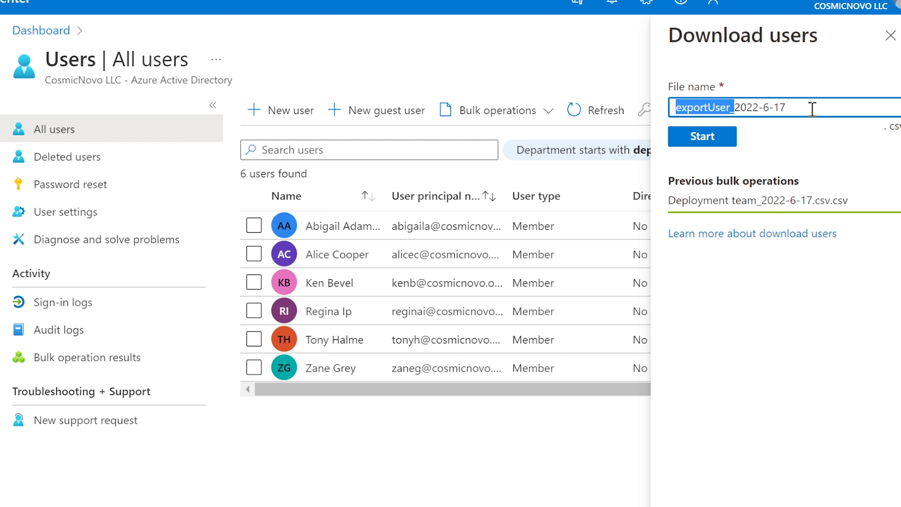
{"action": "type", "text": "d"}
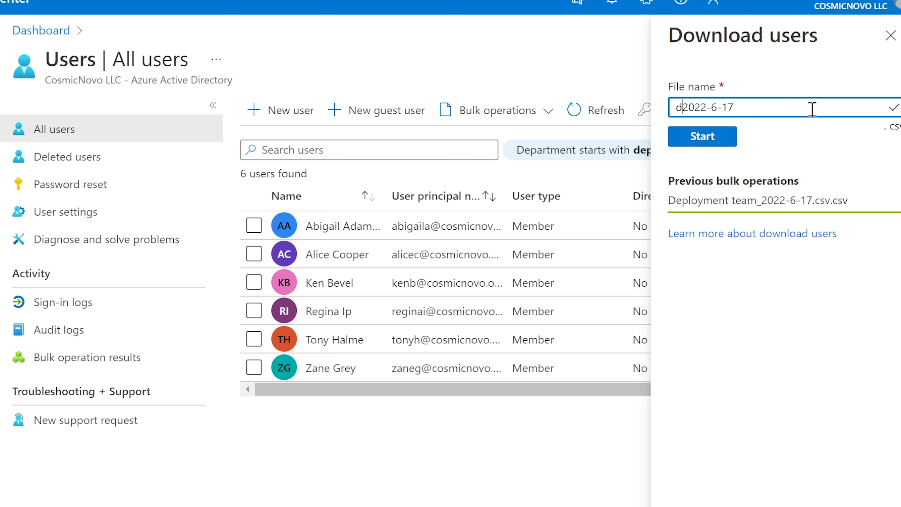
{"action": "type", "text": "emp"}
{"action": "key", "text": "BackSpace"}
{"action": "key", "text": "BackSpace"}
{"action": "type", "text": "ploy"}
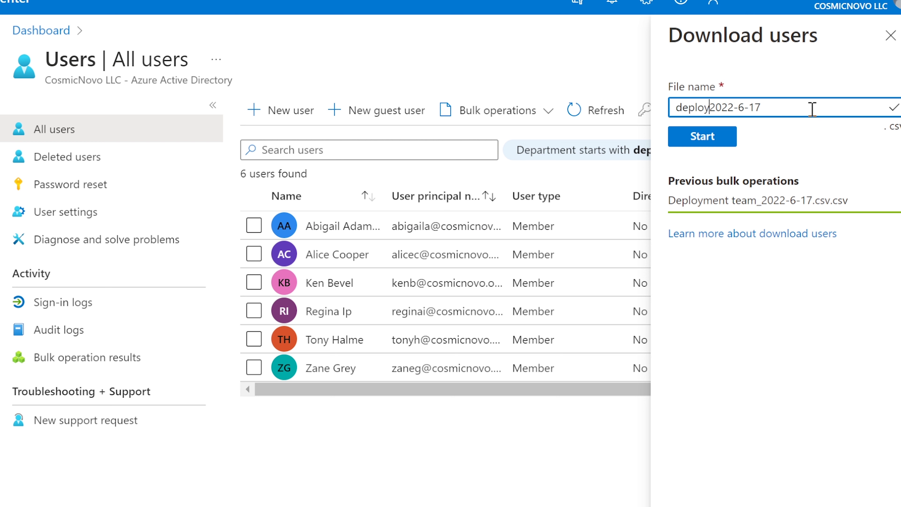
{"action": "type", "text": "ment"}
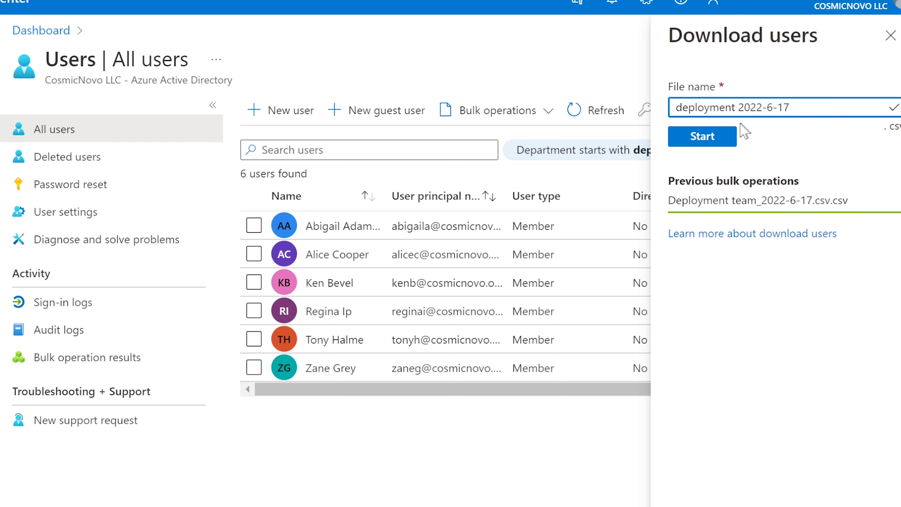
{"action": "left_click", "coordinate": [706, 139]}
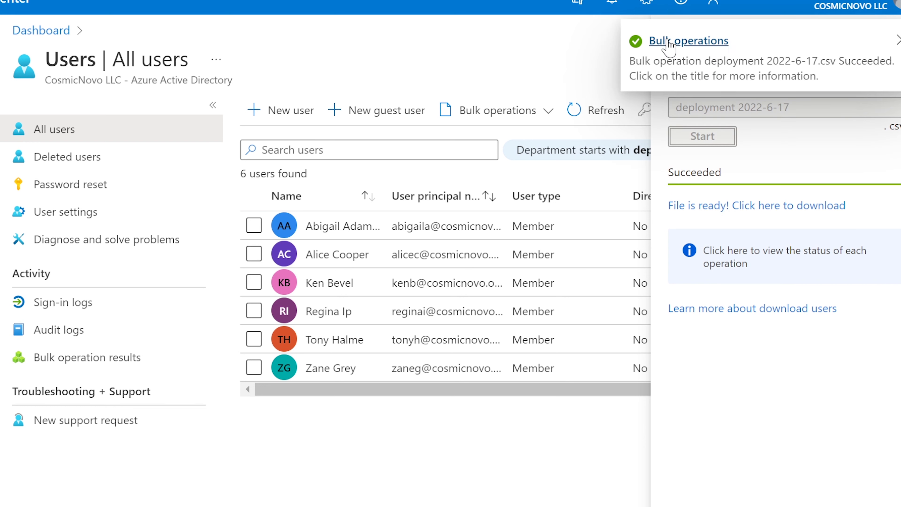
{"action": "left_click", "coordinate": [785, 213]}
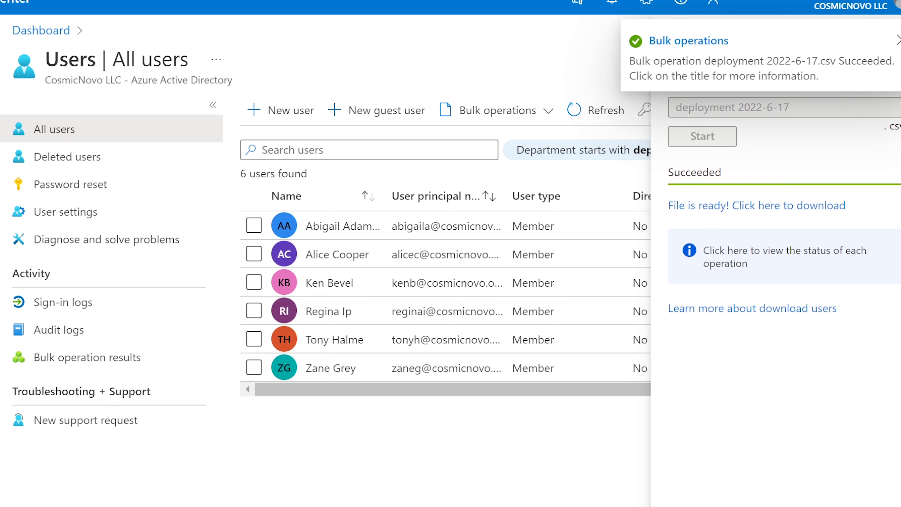
Bring up deployment 2022-6-17.csv and scroll through its columns to review the six users.
{"action": "left_click", "coordinate": [106, 504]}
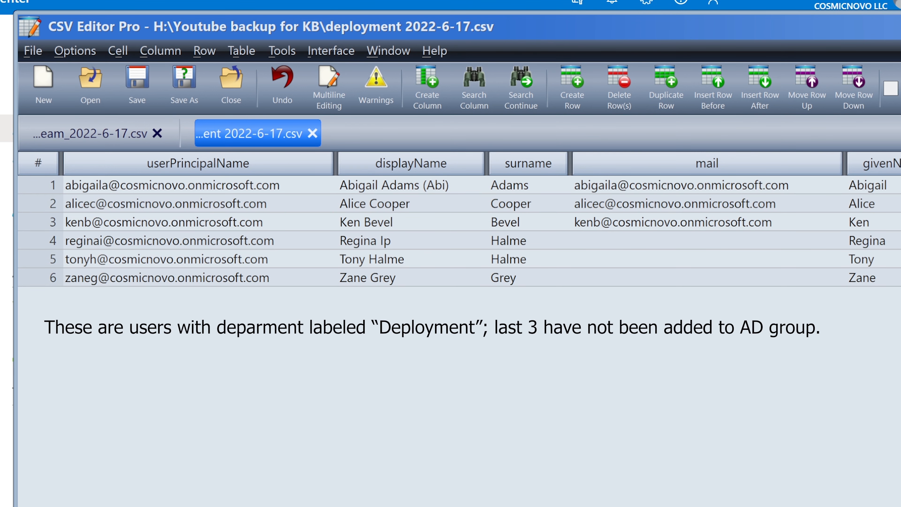
{"action": "scroll", "coordinate": [458, 230], "scroll_direction": "right", "scroll_amount": 10}
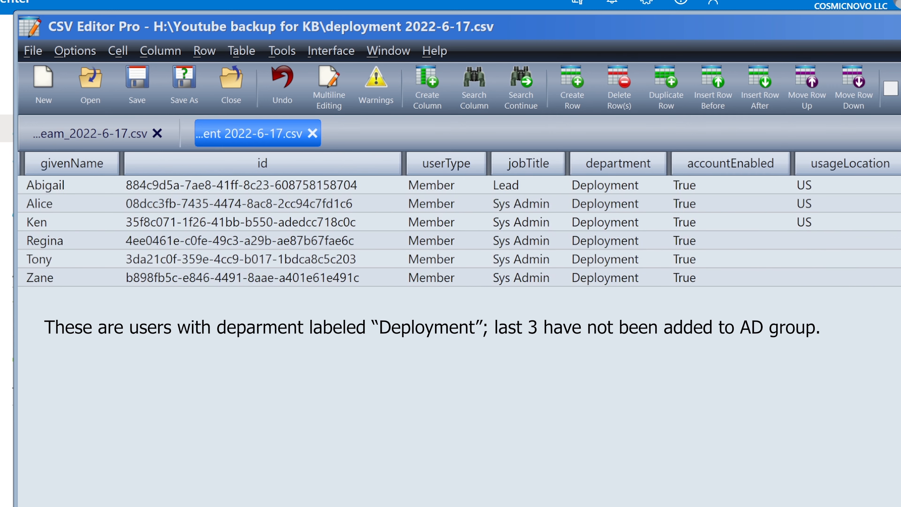
{"action": "scroll", "coordinate": [281, 182], "scroll_direction": "right", "scroll_amount": 10}
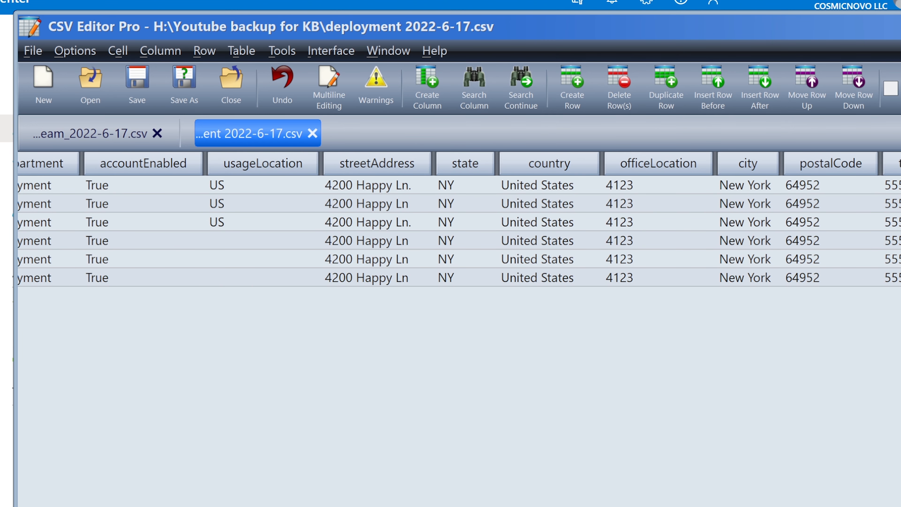
{"action": "scroll", "coordinate": [458, 230], "scroll_direction": "right", "scroll_amount": 10}
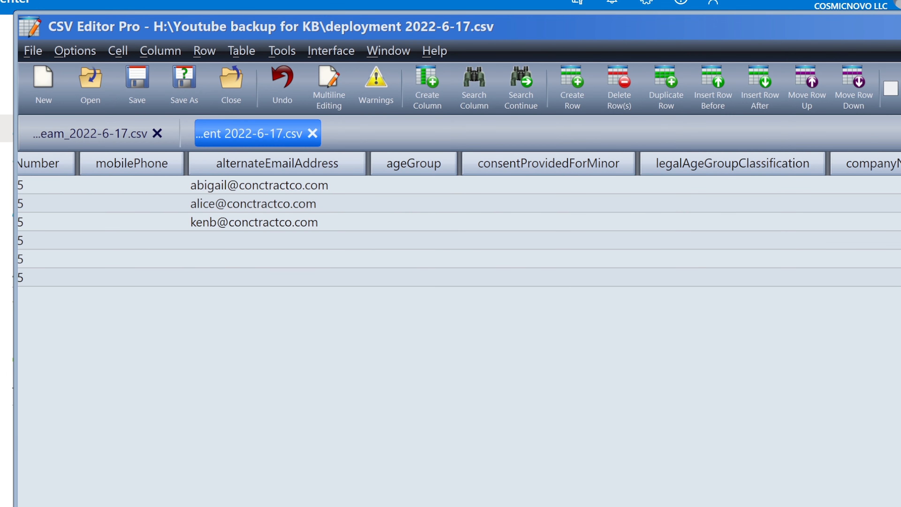
{"action": "scroll", "coordinate": [458, 230], "scroll_direction": "left", "scroll_amount": 20}
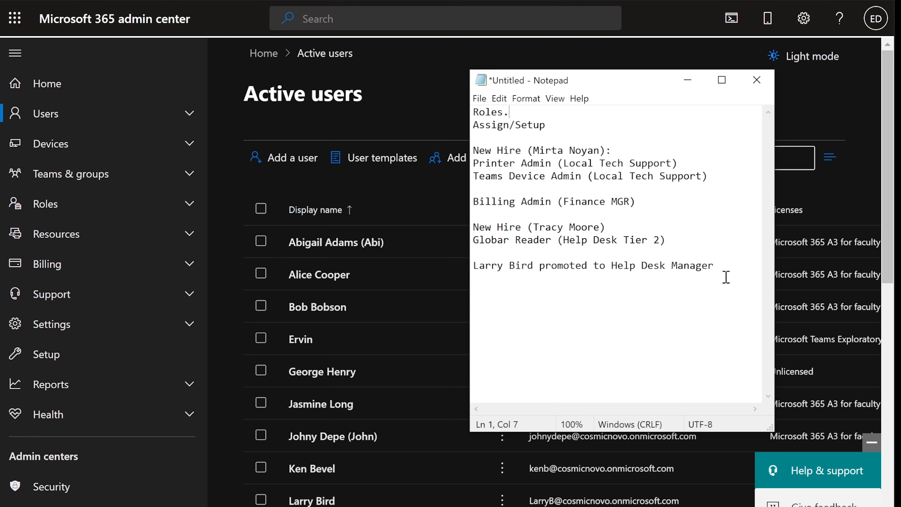
{"action": "left_click_drag", "start_coordinate": [479, 113], "coordinate": [516, 115]}
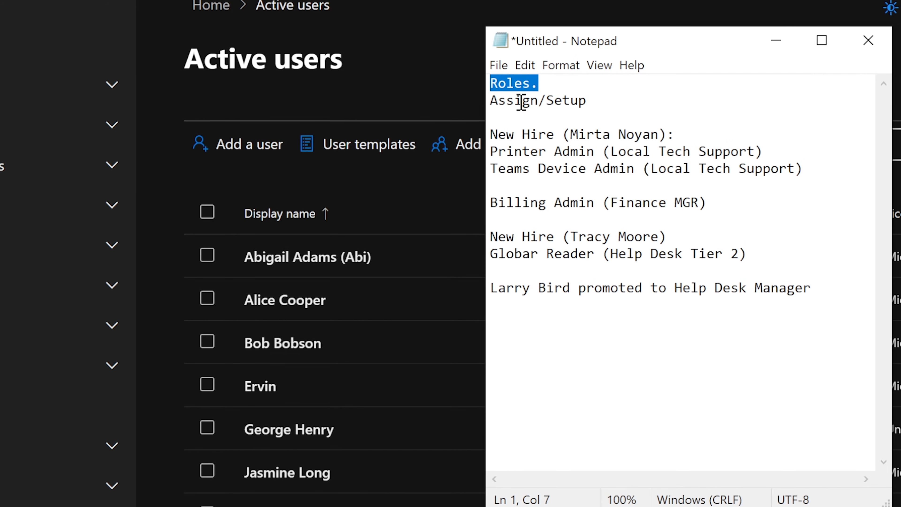
{"action": "left_click_drag", "start_coordinate": [491, 101], "coordinate": [588, 102]}
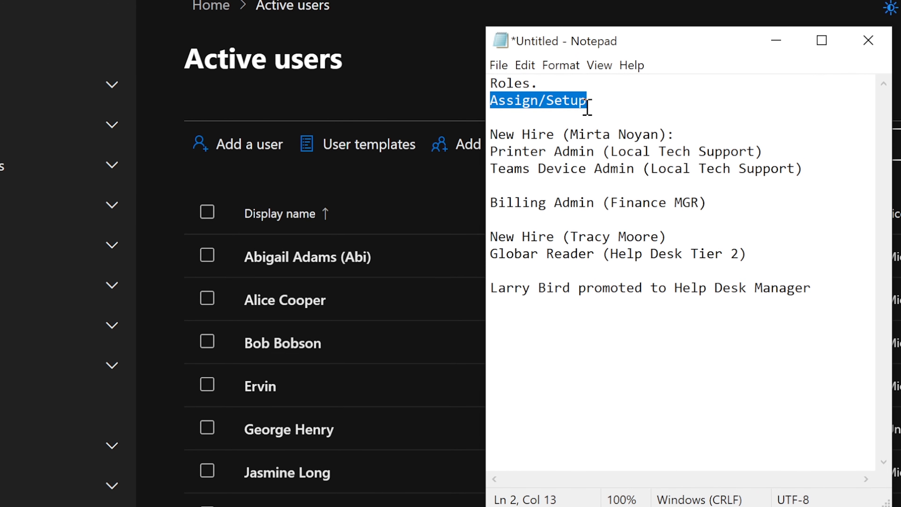
{"action": "left_click", "coordinate": [586, 103]}
{"action": "left_click", "coordinate": [492, 134]}
{"action": "left_click_drag", "start_coordinate": [492, 134], "coordinate": [799, 150]}
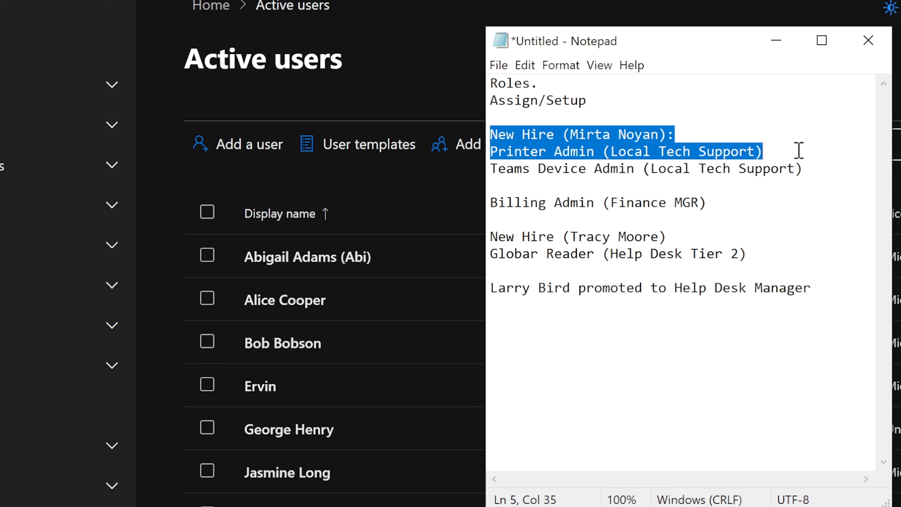
{"action": "left_click_drag", "start_coordinate": [800, 150], "coordinate": [804, 162]}
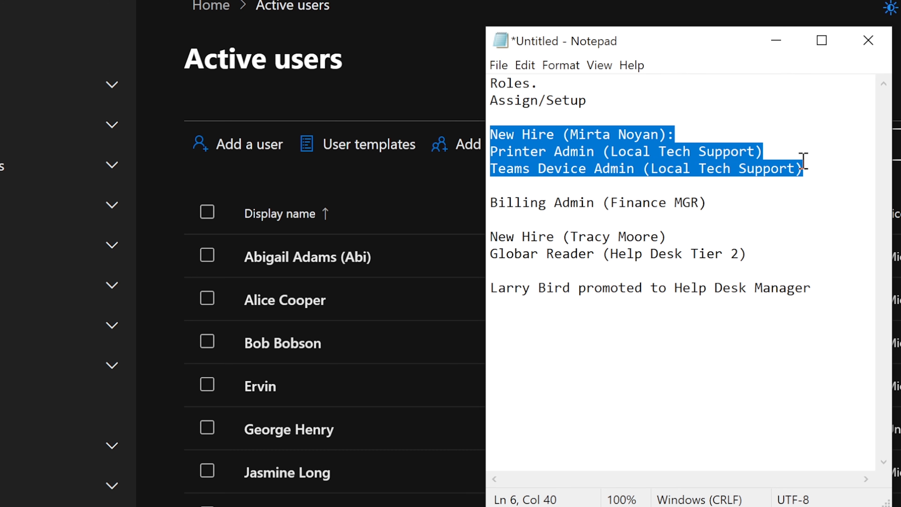
{"action": "left_click_drag", "start_coordinate": [740, 201], "coordinate": [487, 206]}
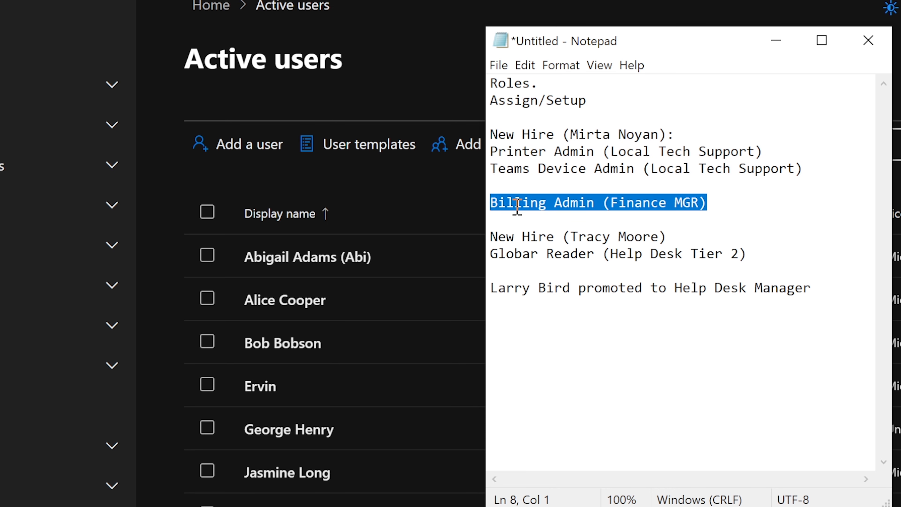
{"action": "left_click", "coordinate": [611, 202]}
{"action": "left_click_drag", "start_coordinate": [605, 203], "coordinate": [708, 203]}
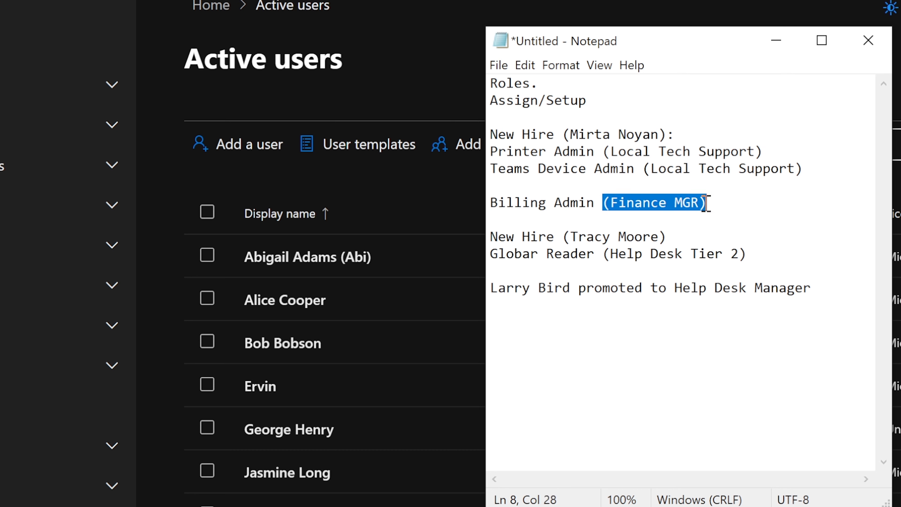
{"action": "left_click", "coordinate": [737, 203]}
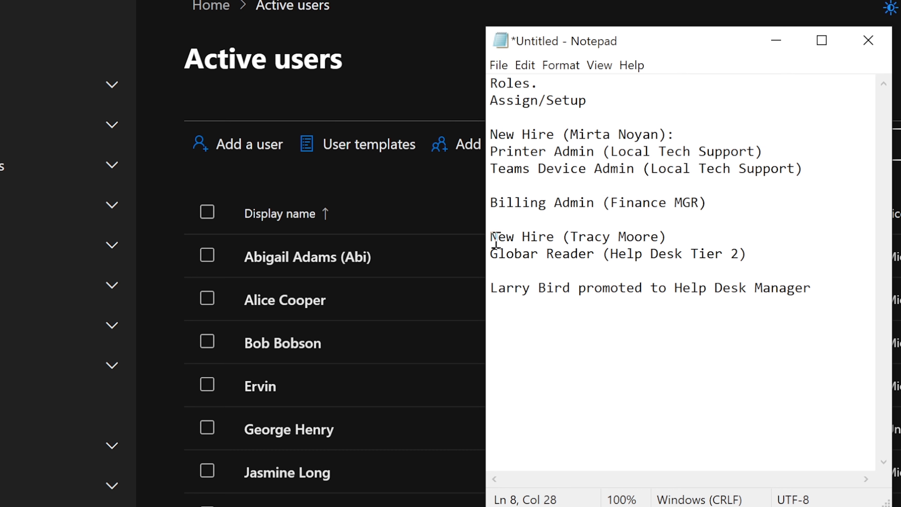
{"action": "left_click_drag", "start_coordinate": [498, 237], "coordinate": [678, 233]}
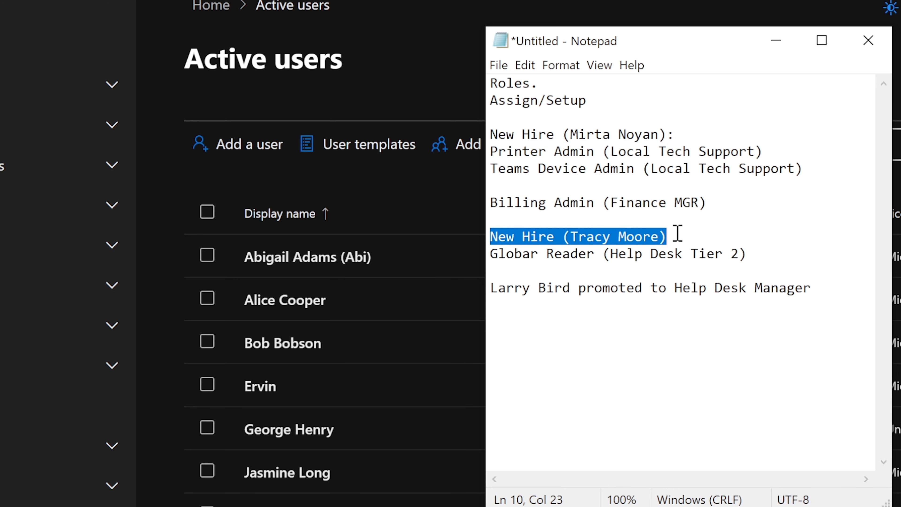
{"action": "left_click_drag", "start_coordinate": [678, 233], "coordinate": [760, 252]}
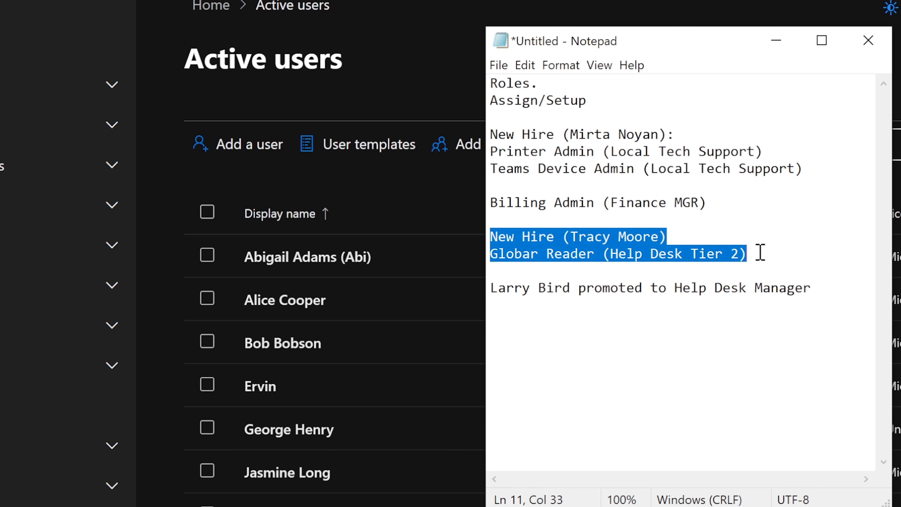
{"action": "left_click", "coordinate": [761, 252]}
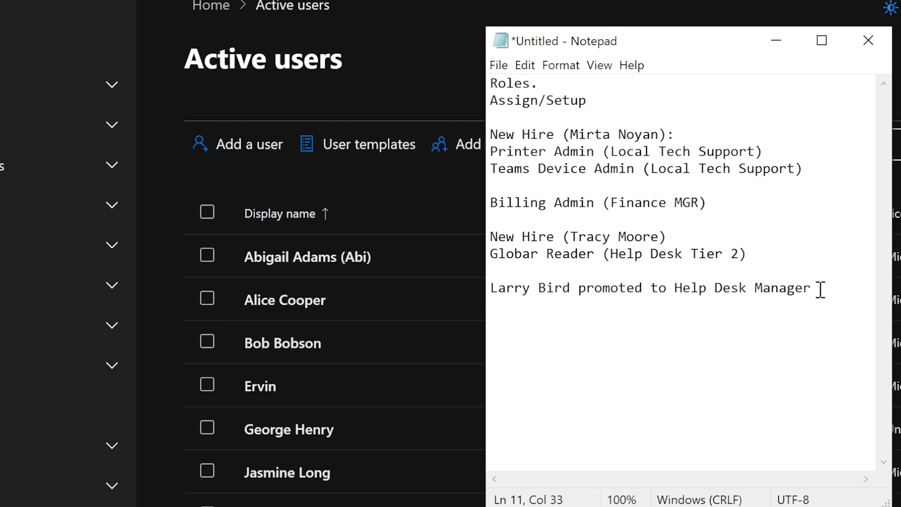
{"action": "left_click", "coordinate": [812, 289]}
{"action": "left_click_drag", "start_coordinate": [812, 288], "coordinate": [497, 289]}
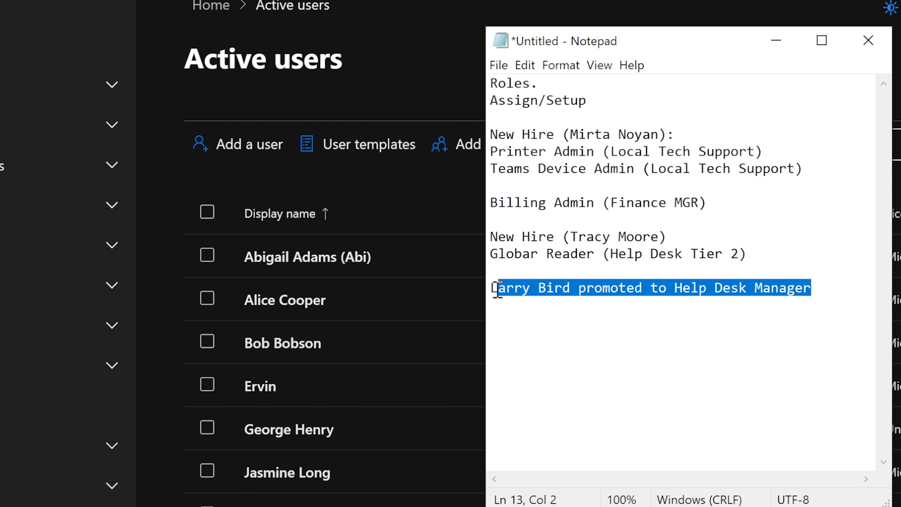
{"action": "left_click", "coordinate": [774, 257]}
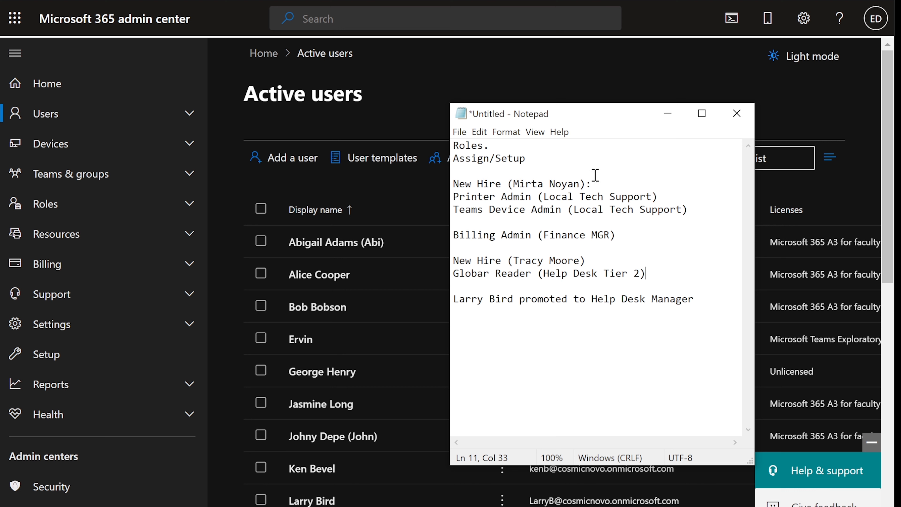
{"action": "left_click_drag", "start_coordinate": [459, 184], "coordinate": [563, 181]}
{"action": "left_click", "coordinate": [588, 182]}
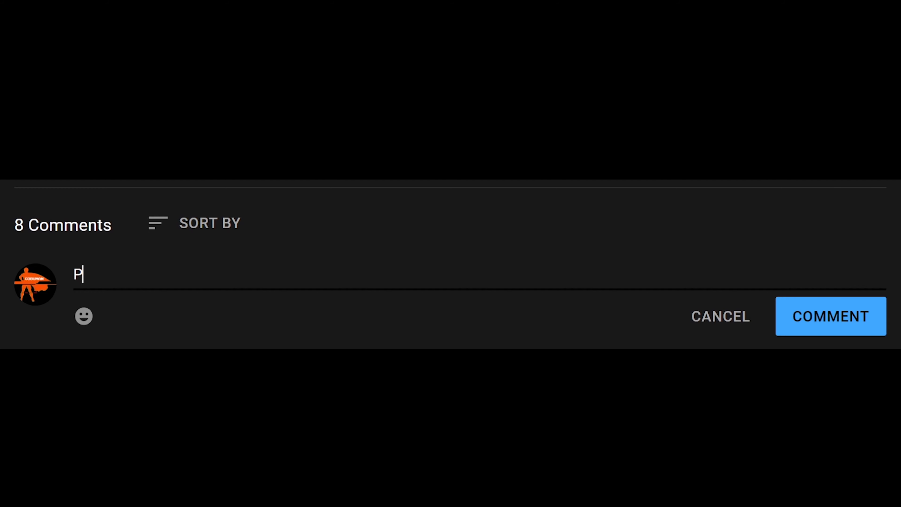
{"action": "type", "text": "resent!"}
{"action": "left_click", "coordinate": [817, 321]}
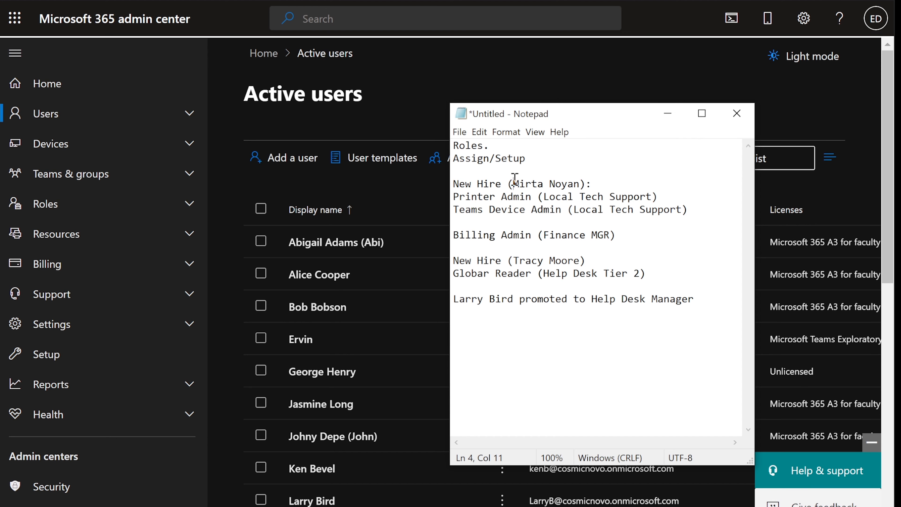
{"action": "left_click_drag", "start_coordinate": [513, 183], "coordinate": [579, 180]}
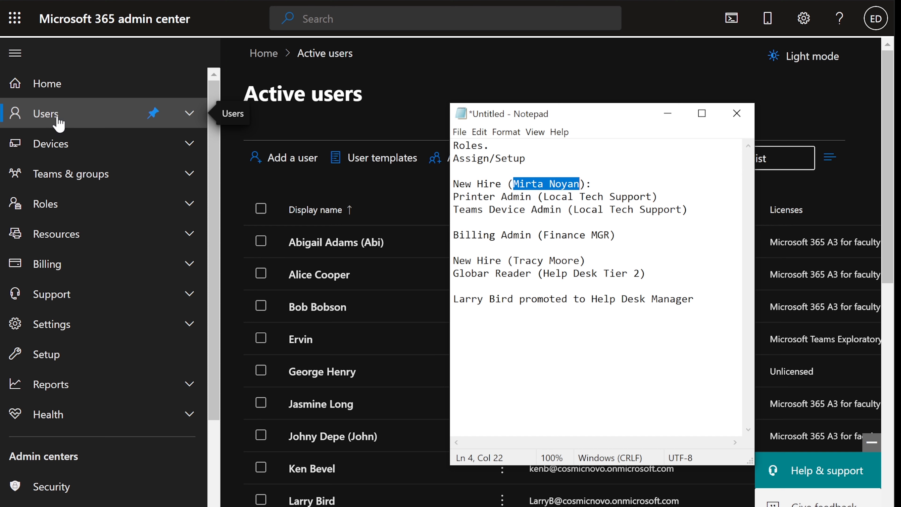
Start adding a new user and enter the new hire's first and last name.
{"action": "left_click", "coordinate": [668, 113]}
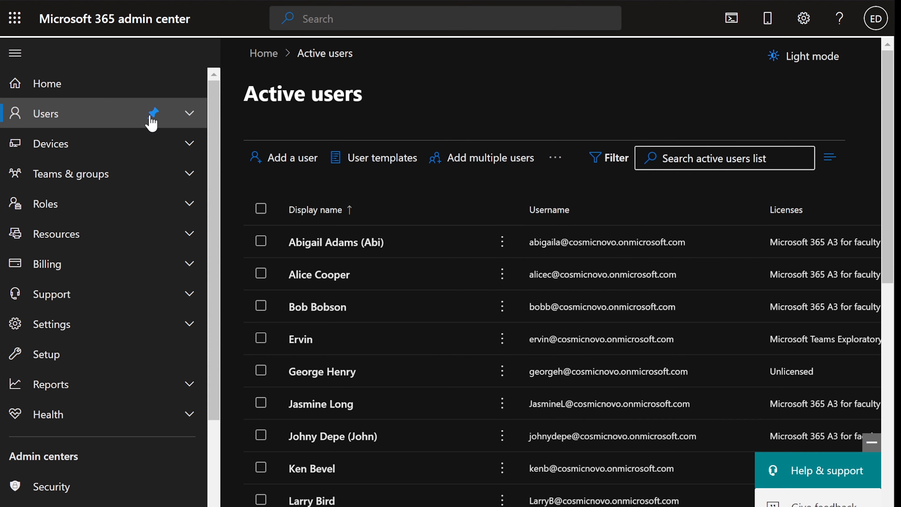
{"action": "left_click", "coordinate": [295, 169]}
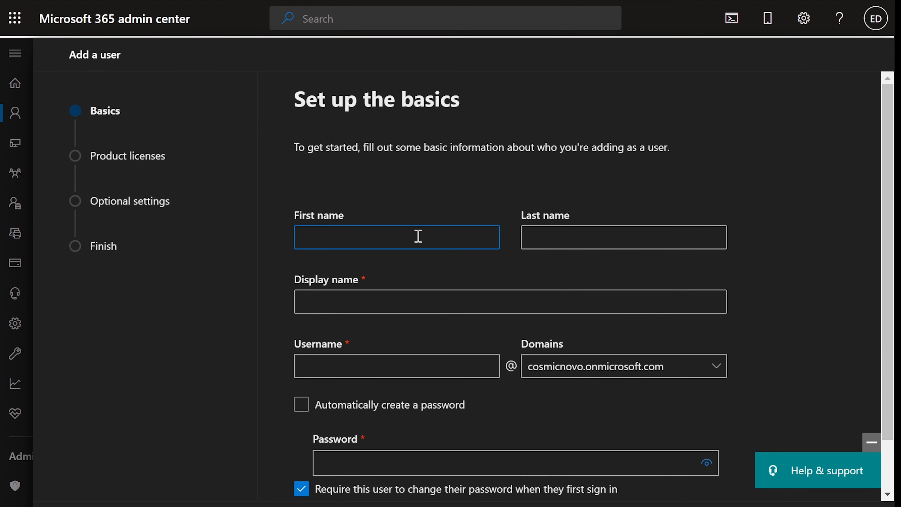
{"action": "key", "text": "Tab"}
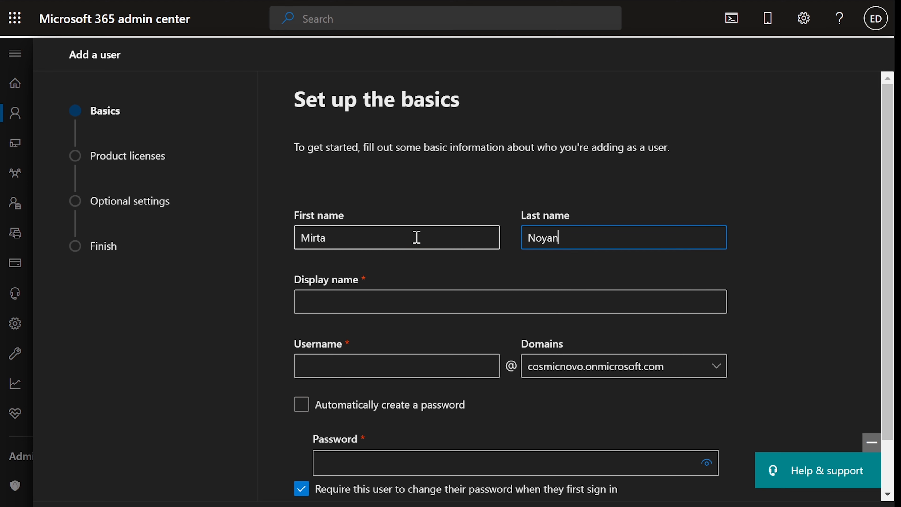
{"action": "key", "text": "Tab"}
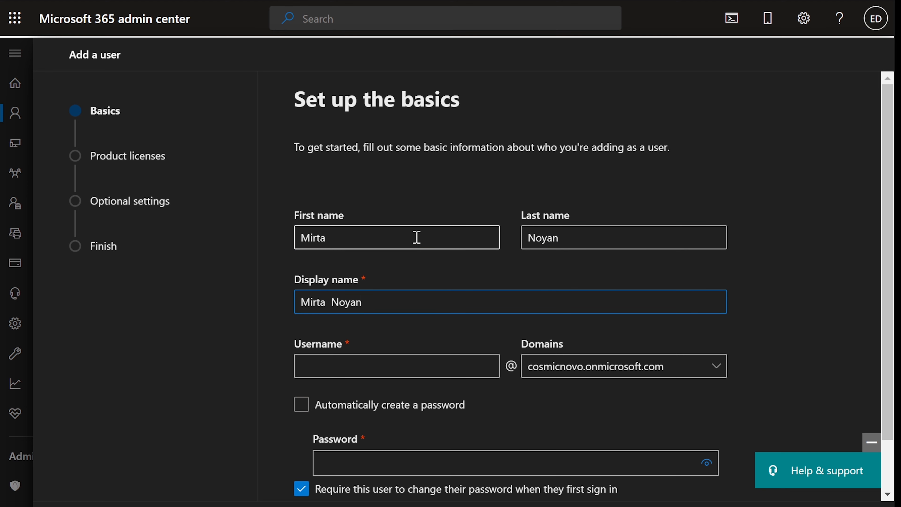
Enter the new hire's username, check the display name, and type a strong password.
{"action": "left_click", "coordinate": [353, 369]}
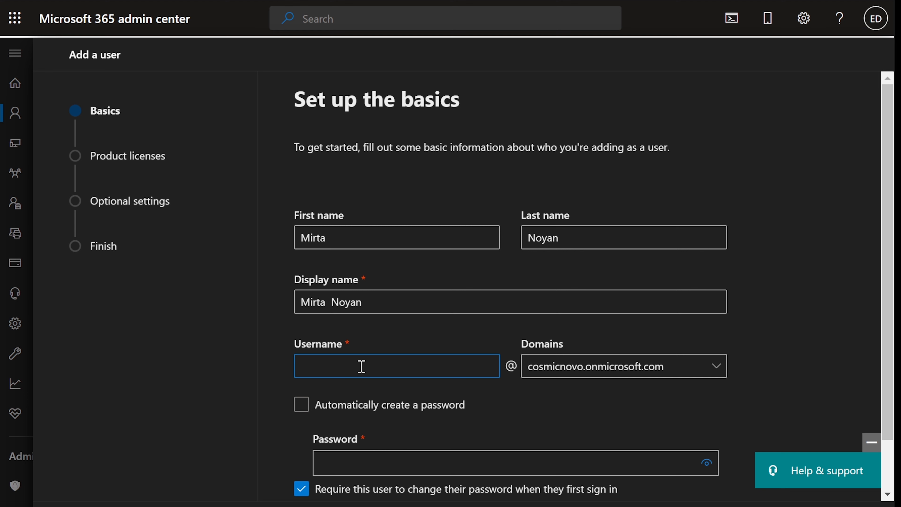
{"action": "scroll", "coordinate": [362, 366], "scroll_direction": "down", "scroll_amount": 2}
{"action": "type", "text": "mirtan"}
{"action": "key", "text": "Tab"}
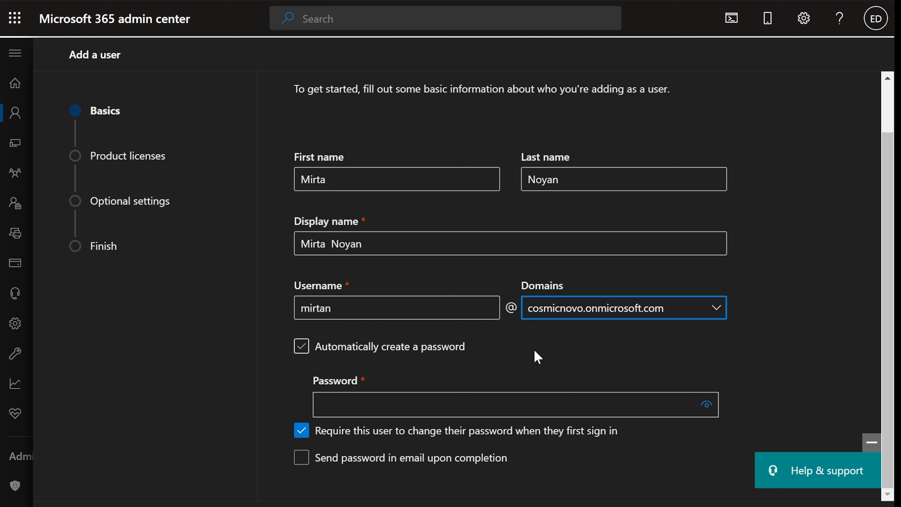
{"action": "left_click_drag", "start_coordinate": [360, 173], "coordinate": [261, 177]}
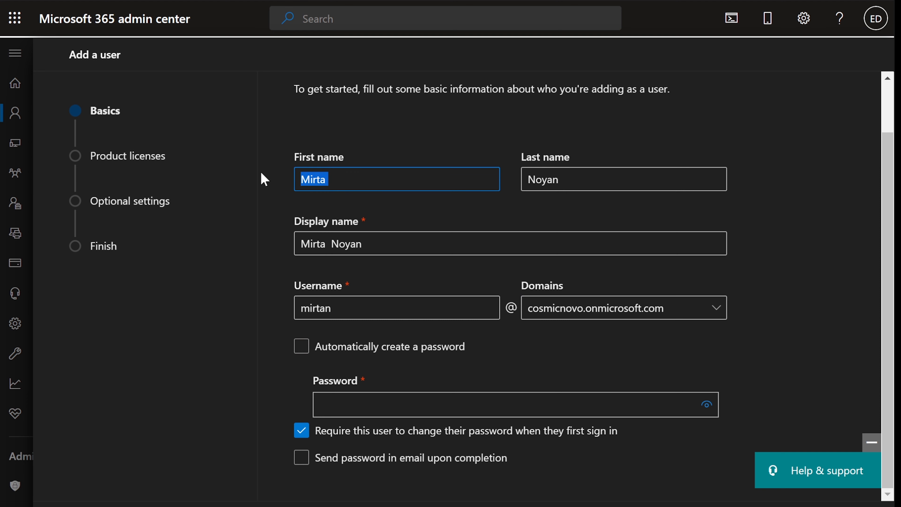
{"action": "left_click", "coordinate": [399, 239]}
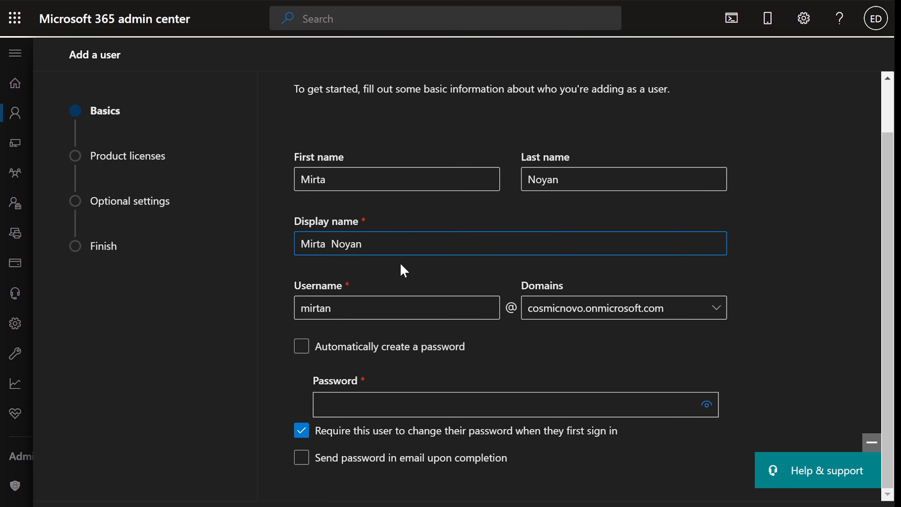
{"action": "left_click", "coordinate": [360, 312]}
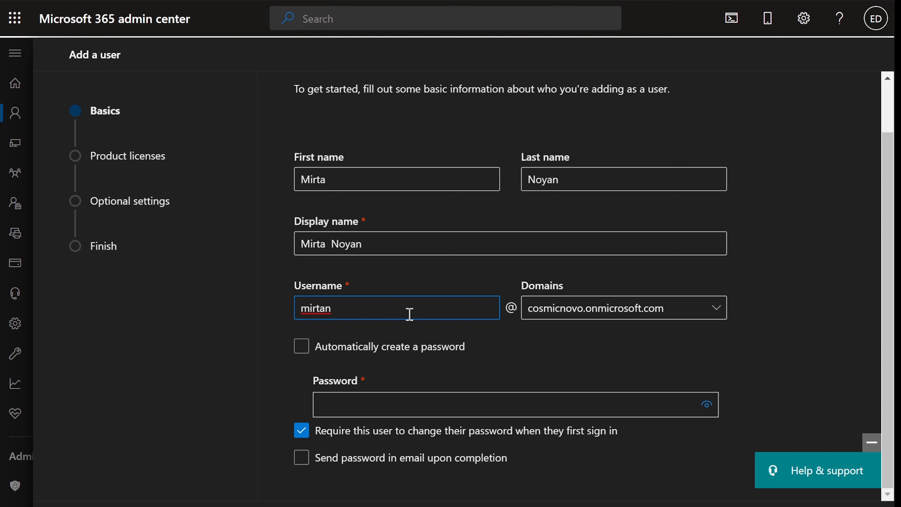
{"action": "left_click", "coordinate": [378, 409]}
{"action": "type", "text": "••••••"}
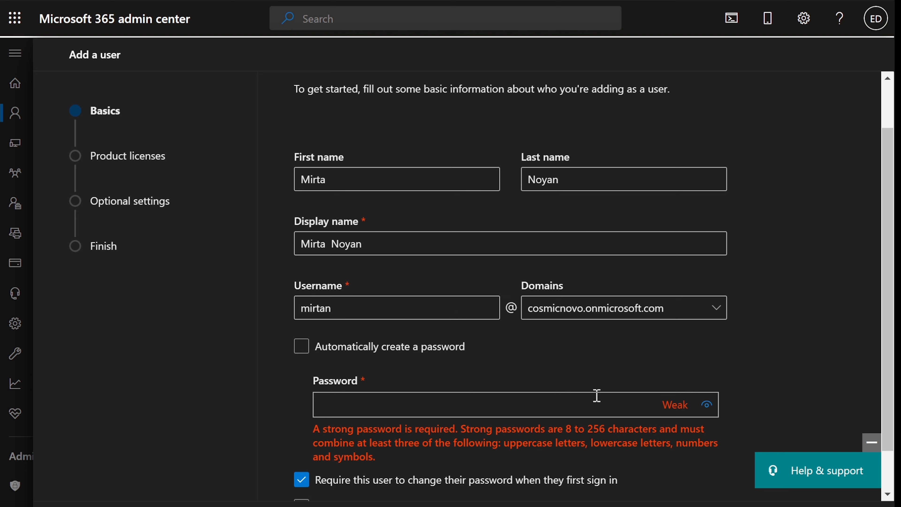
{"action": "type", "text": "•••"}
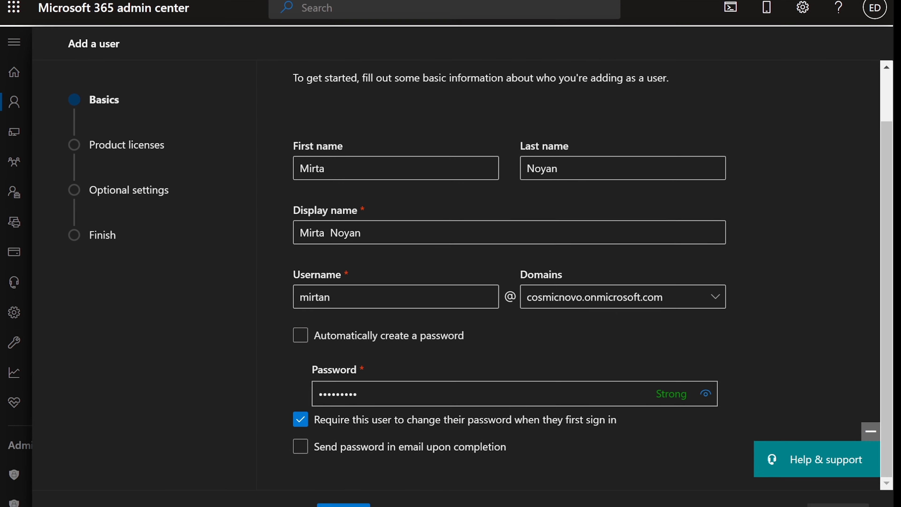
Tick the Microsoft 365 A3 for faculty license on the licenses step and continue.
{"action": "left_click", "coordinate": [350, 494]}
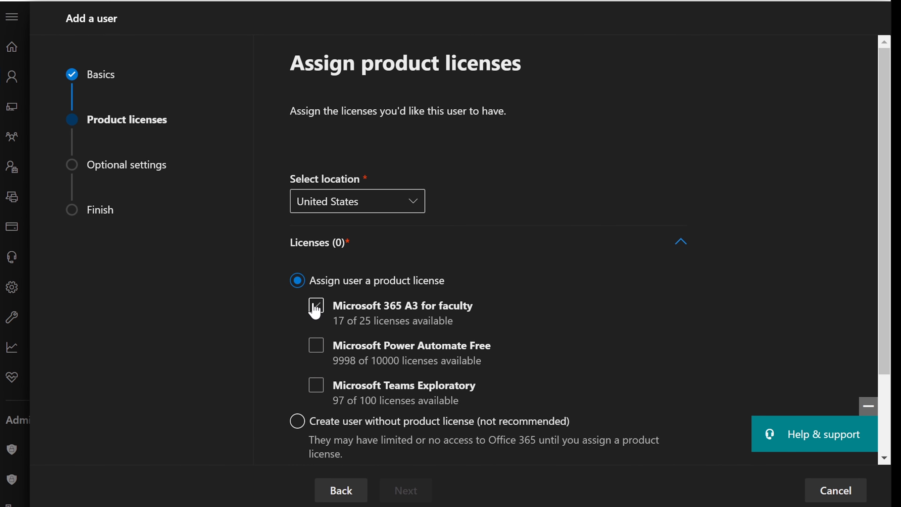
{"action": "left_click", "coordinate": [315, 305]}
{"action": "scroll", "coordinate": [457, 326], "scroll_direction": "down", "scroll_amount": 3}
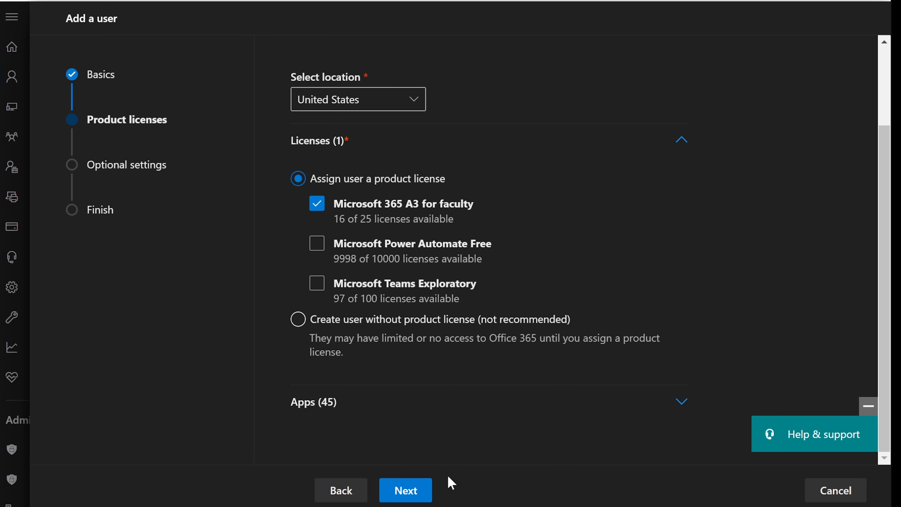
{"action": "left_click", "coordinate": [414, 498]}
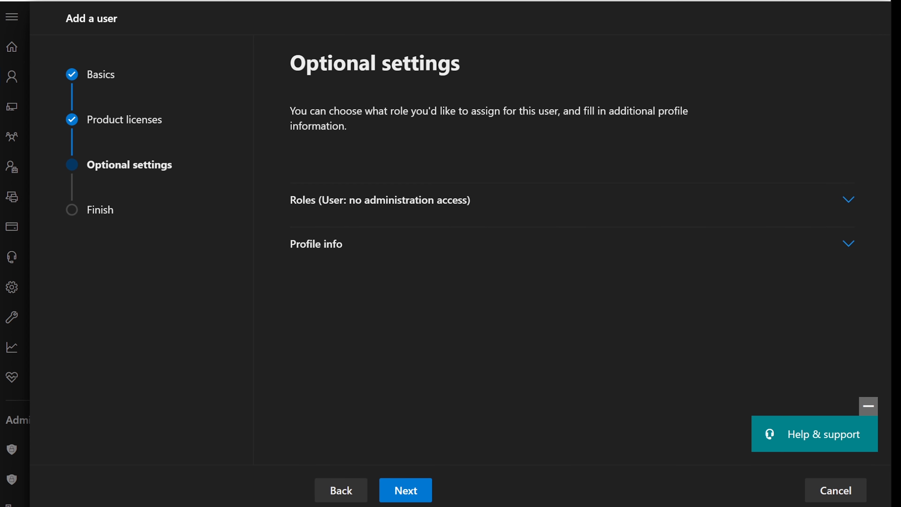
{"action": "key", "text": "alt+Tab"}
{"action": "left_click", "coordinate": [407, 128]}
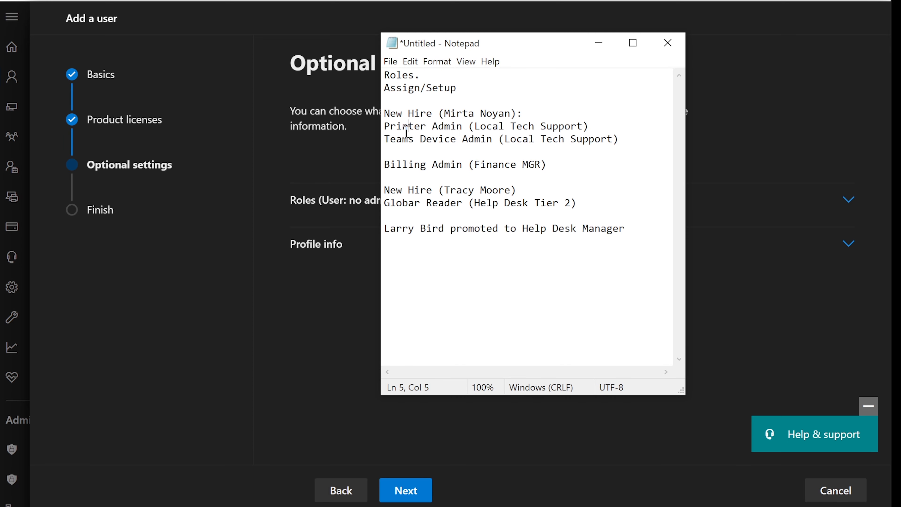
{"action": "left_click_drag", "start_coordinate": [385, 126], "coordinate": [588, 126]}
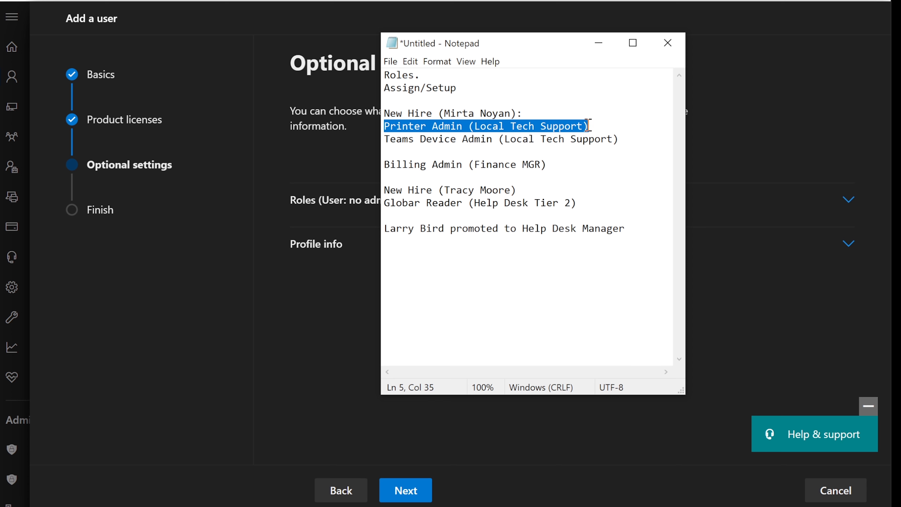
{"action": "left_click", "coordinate": [599, 43]}
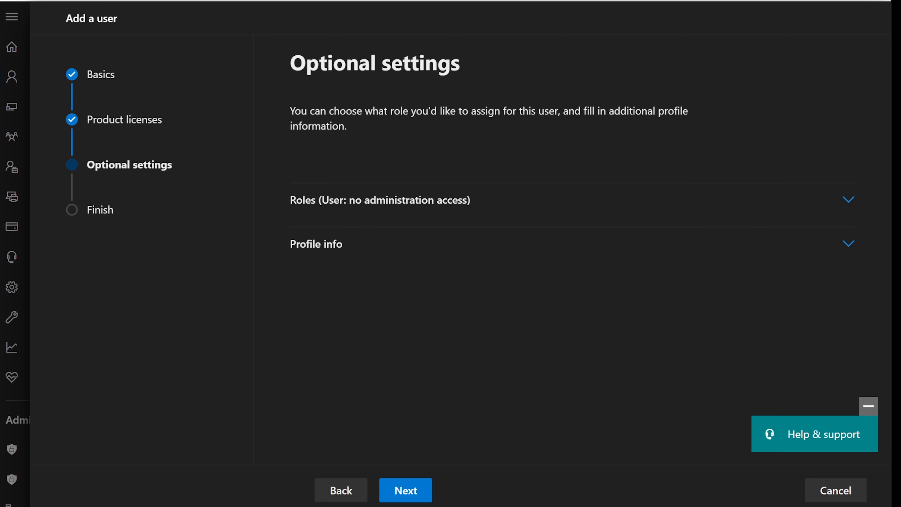
{"action": "key", "text": "alt+Tab"}
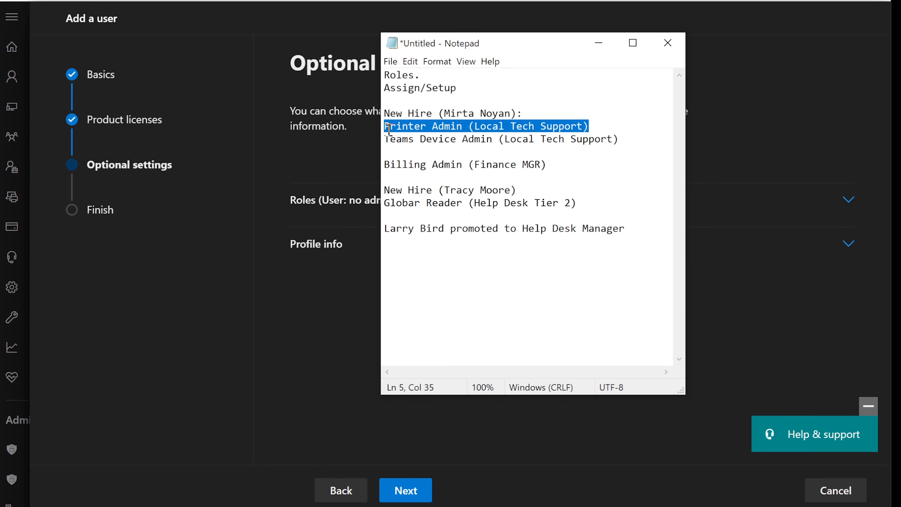
{"action": "left_click_drag", "start_coordinate": [385, 139], "coordinate": [502, 140]}
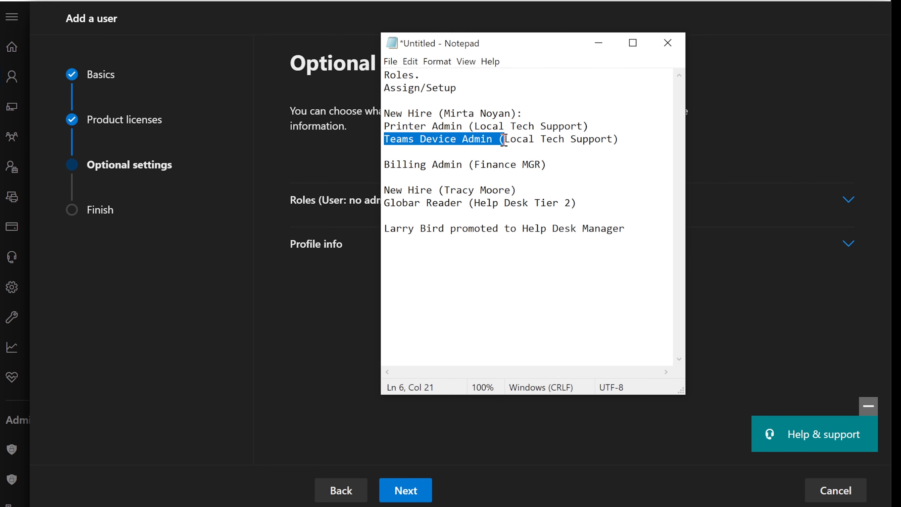
{"action": "left_click", "coordinate": [598, 43]}
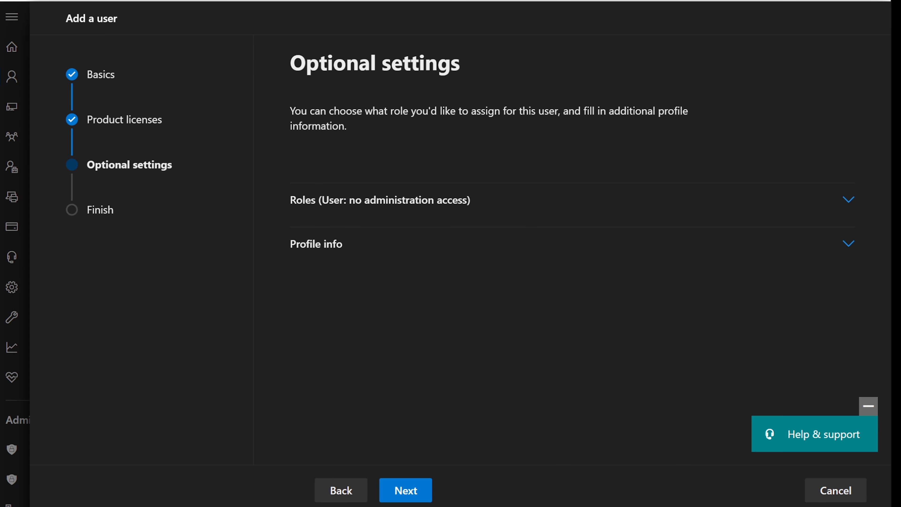
{"action": "key", "text": "alt+Tab"}
{"action": "key", "text": "alt+Tab"}
Under Roles, choose Admin center access and tick Printer Administrator in the Devices category.
{"action": "left_click", "coordinate": [386, 202]}
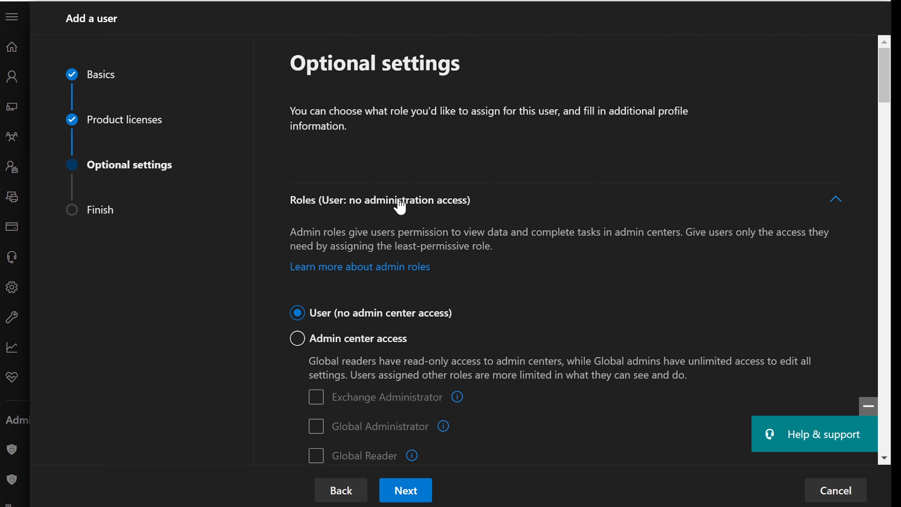
{"action": "scroll", "coordinate": [409, 198], "scroll_direction": "down", "scroll_amount": 2}
{"action": "left_click", "coordinate": [298, 263]}
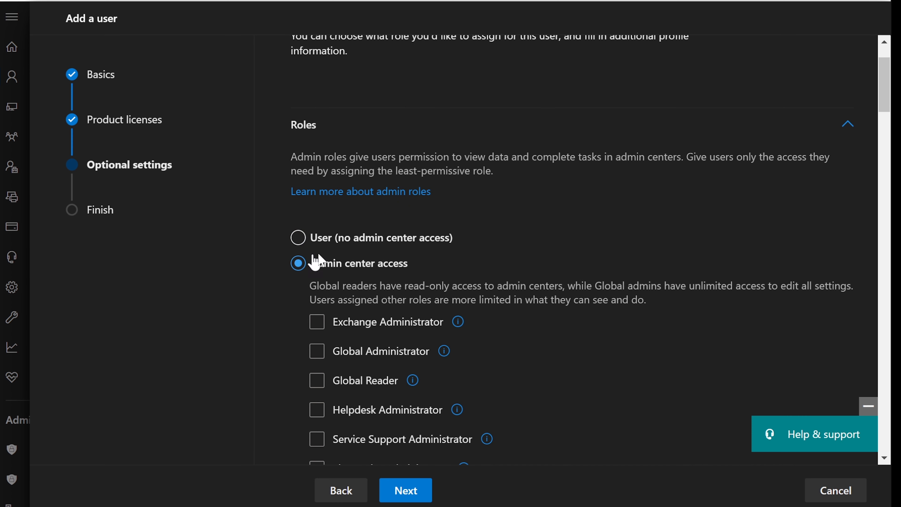
{"action": "scroll", "coordinate": [428, 273], "scroll_direction": "down", "scroll_amount": 15}
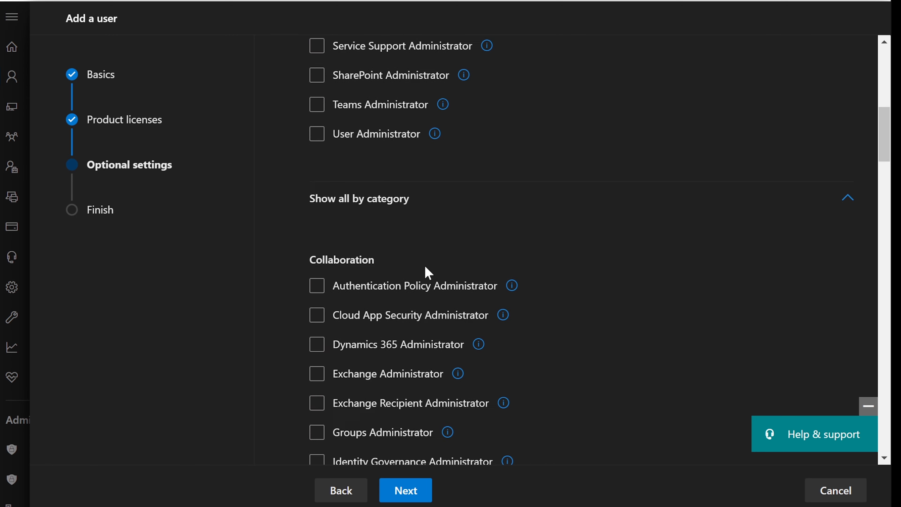
{"action": "scroll", "coordinate": [429, 273], "scroll_direction": "down", "scroll_amount": 15}
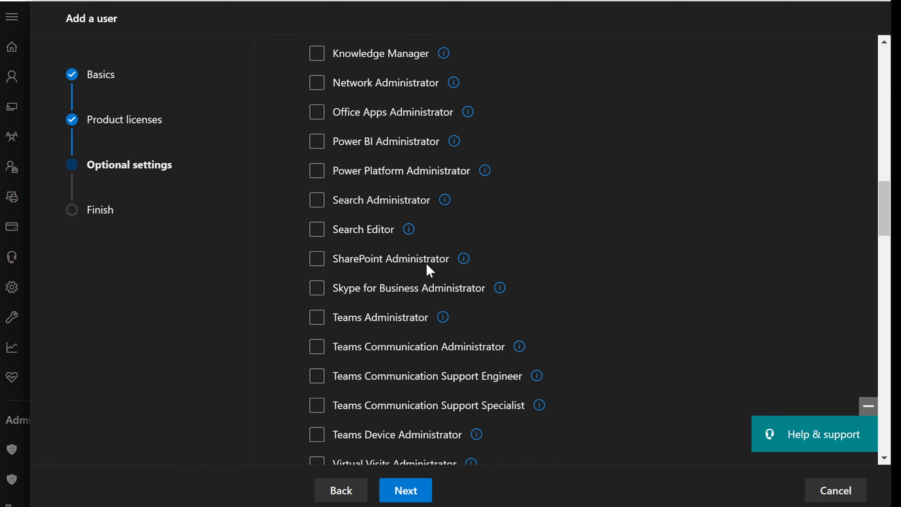
{"action": "left_click", "coordinate": [429, 273]}
{"action": "scroll", "coordinate": [429, 272], "scroll_direction": "down", "scroll_amount": 15}
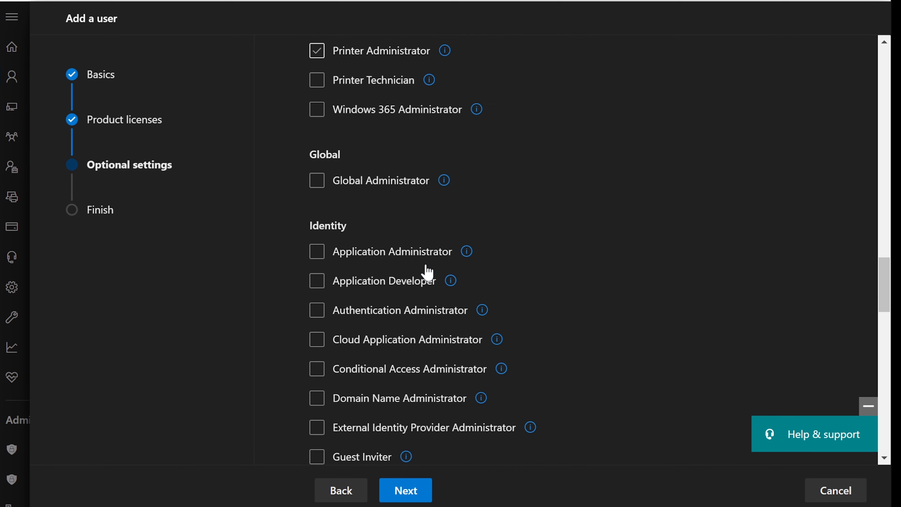
{"action": "scroll", "coordinate": [428, 273], "scroll_direction": "up", "scroll_amount": 9}
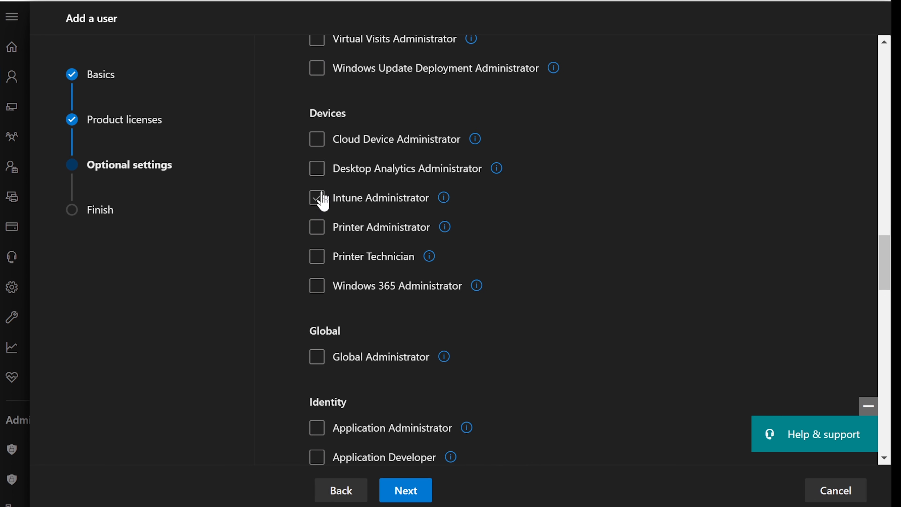
{"action": "left_click", "coordinate": [322, 228]}
{"action": "mouse_move", "coordinate": [445, 229]}
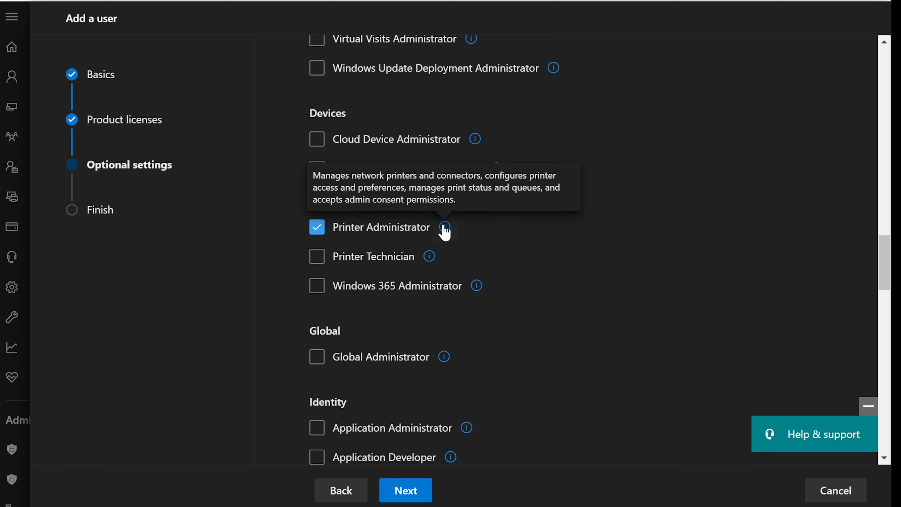
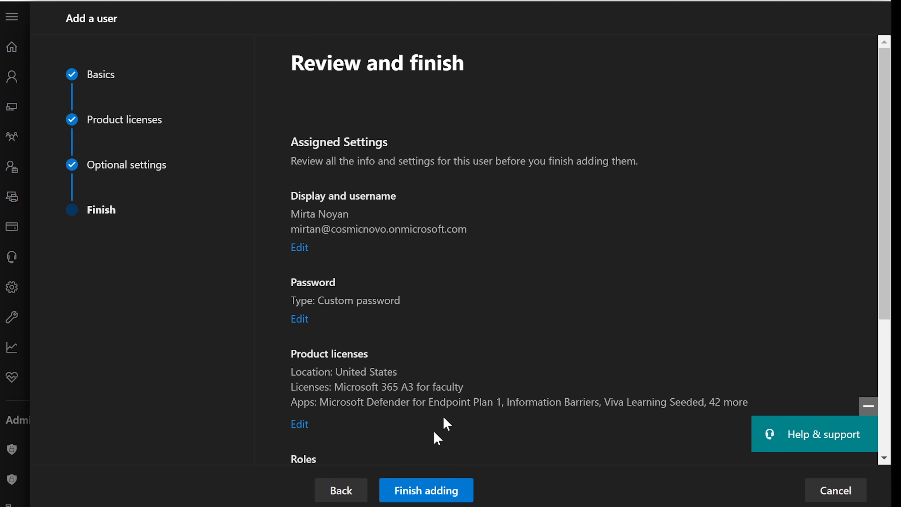
Scroll the Review and finish page to check the A3 faculty licence and Printer Administrator role.
{"action": "scroll", "coordinate": [488, 350], "scroll_direction": "down", "scroll_amount": 5}
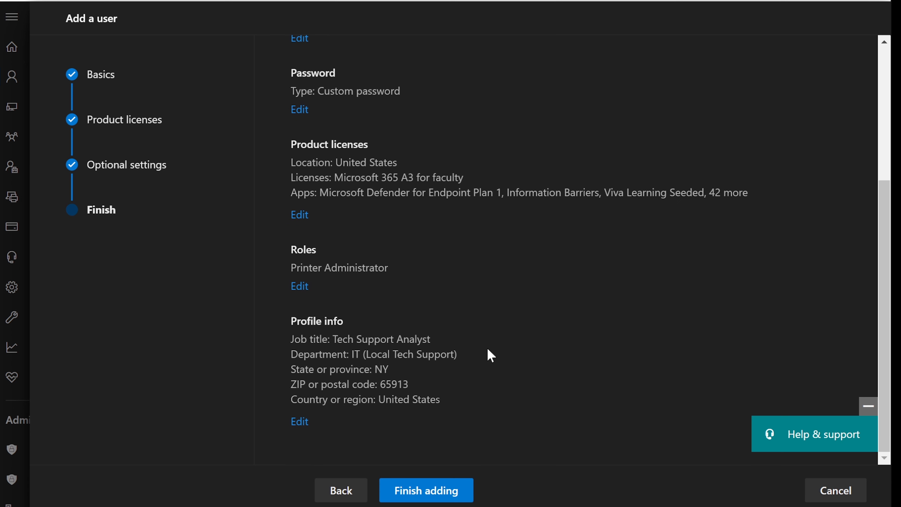
Finish adding the new user and close the confirmation to return to Active users.
{"action": "left_click", "coordinate": [424, 492]}
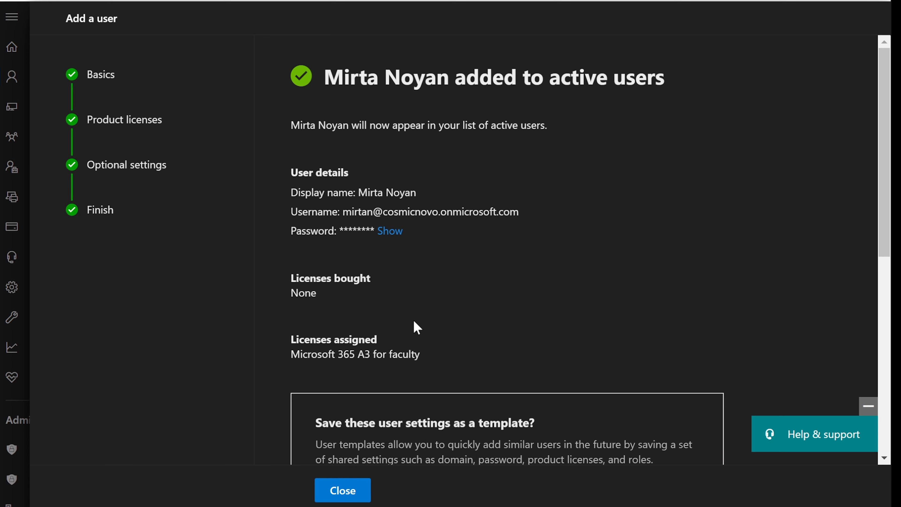
{"action": "scroll", "coordinate": [414, 341], "scroll_direction": "down", "scroll_amount": 10}
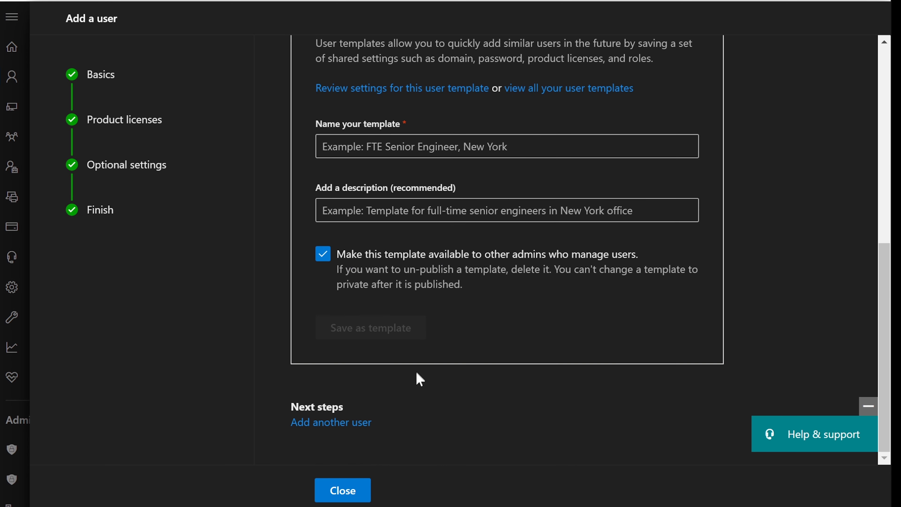
{"action": "left_click", "coordinate": [339, 493]}
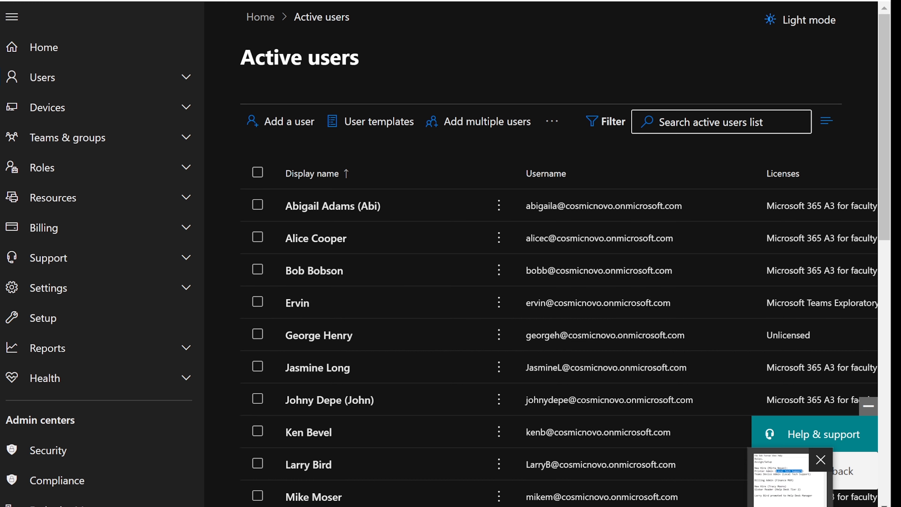
Highlight the Teams Device Admin line in the Notepad task list, then minimize it.
{"action": "left_click", "coordinate": [790, 506]}
{"action": "left_click_drag", "start_coordinate": [386, 139], "coordinate": [495, 139]}
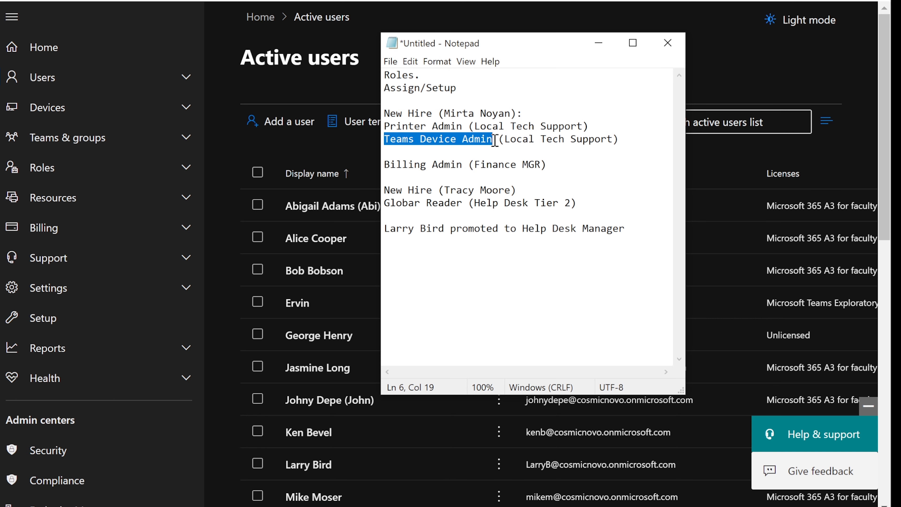
{"action": "left_click", "coordinate": [591, 46]}
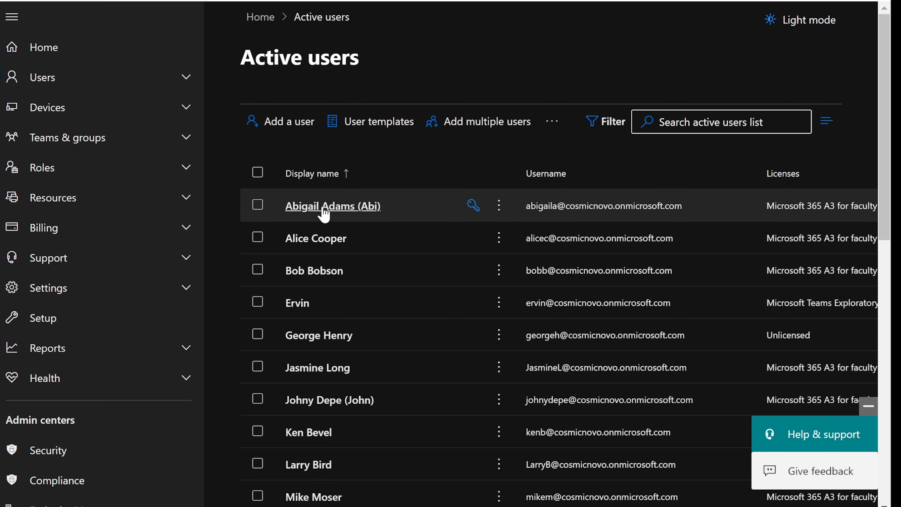
Scroll the Active users list and open an existing user's account details.
{"action": "scroll", "coordinate": [323, 215], "scroll_direction": "down", "scroll_amount": 5}
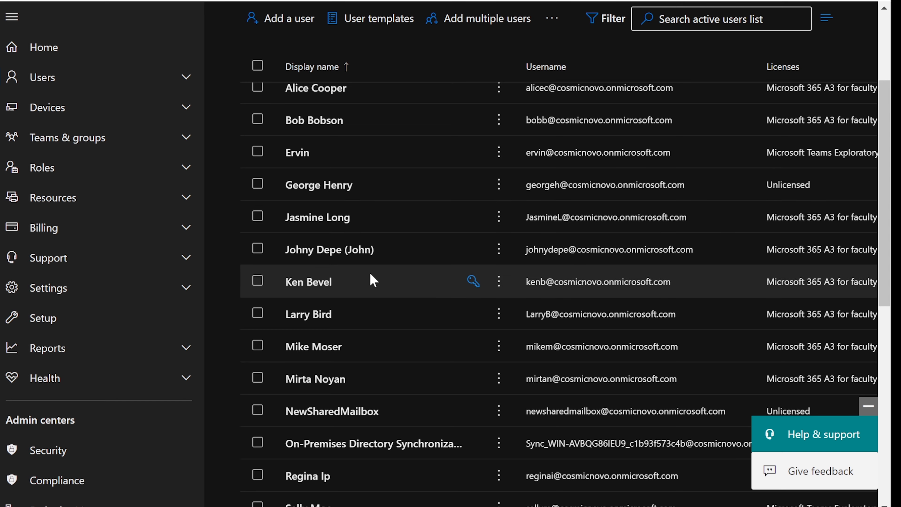
{"action": "scroll", "coordinate": [370, 274], "scroll_direction": "down", "scroll_amount": 3}
{"action": "left_click", "coordinate": [323, 274]}
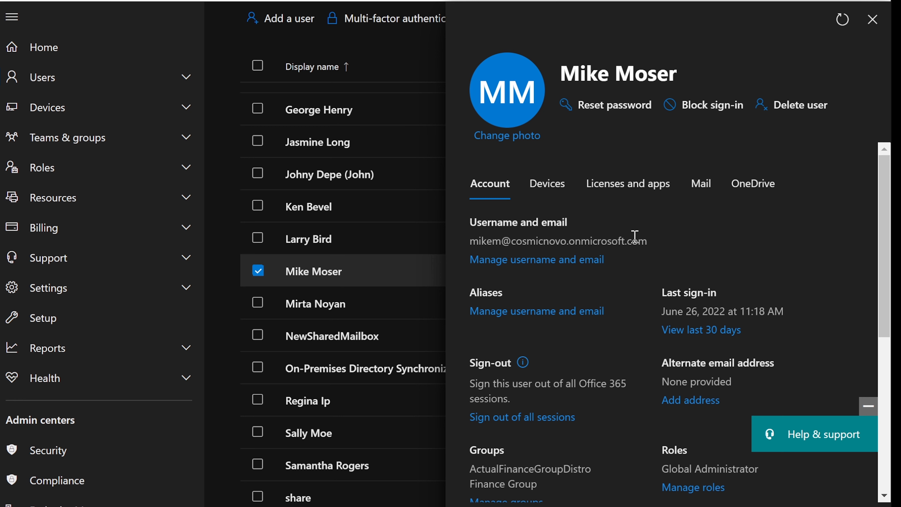
{"action": "left_click", "coordinate": [636, 193]}
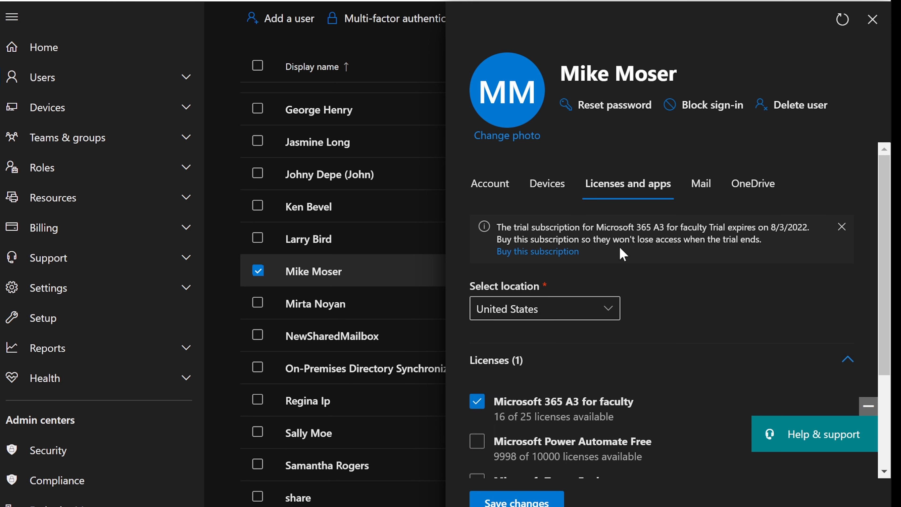
{"action": "scroll", "coordinate": [621, 247], "scroll_direction": "down", "scroll_amount": 3}
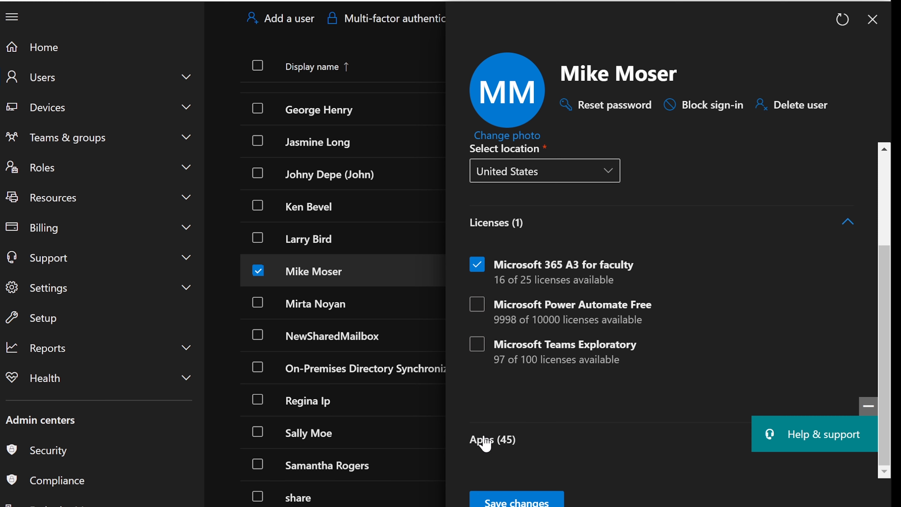
{"action": "left_click", "coordinate": [498, 444]}
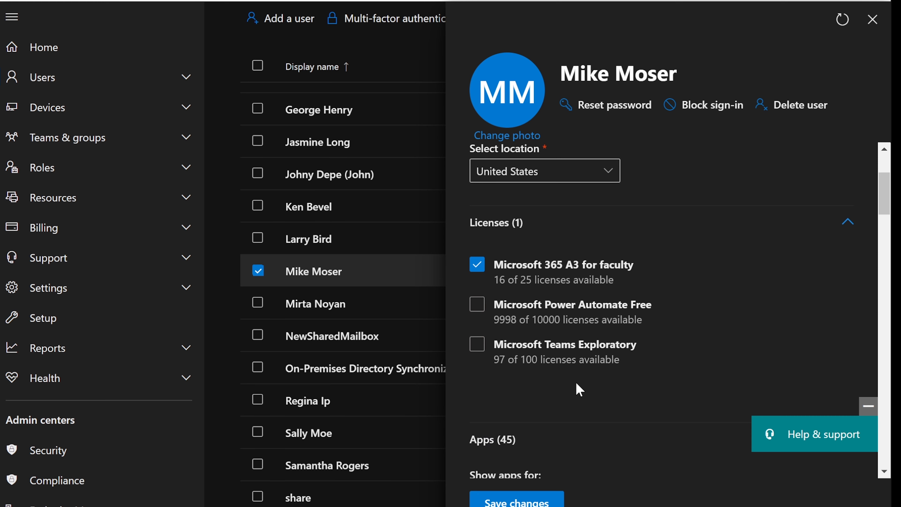
{"action": "scroll", "coordinate": [578, 389], "scroll_direction": "down", "scroll_amount": 5}
{"action": "scroll", "coordinate": [579, 391], "scroll_direction": "down", "scroll_amount": 15}
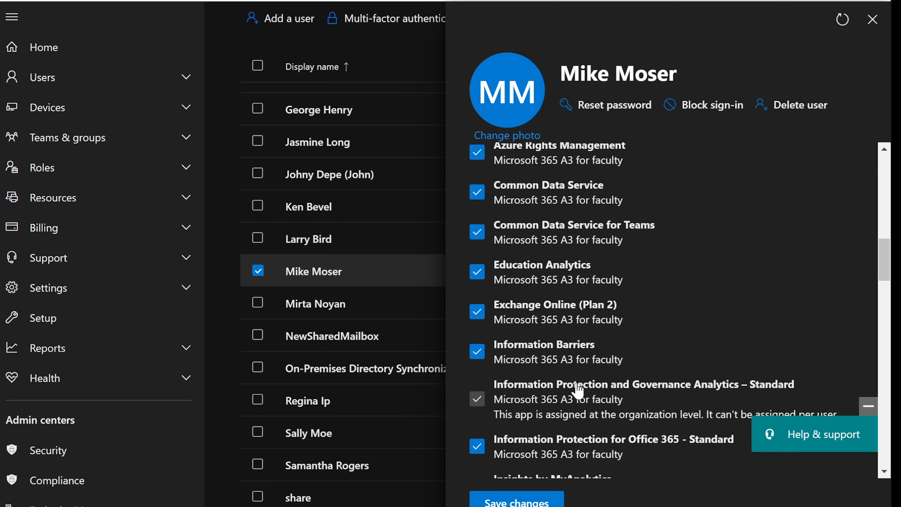
{"action": "scroll", "coordinate": [579, 391], "scroll_direction": "down", "scroll_amount": 10}
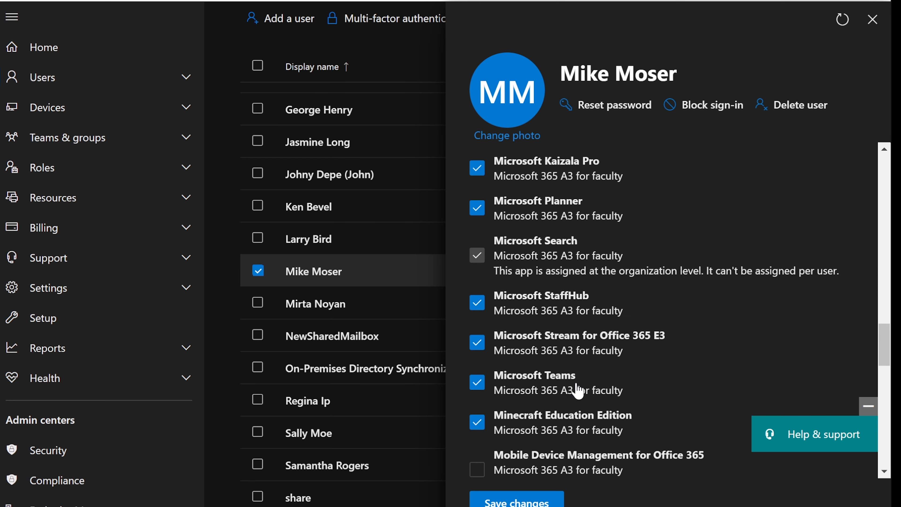
{"action": "scroll", "coordinate": [579, 392], "scroll_direction": "down", "scroll_amount": 10}
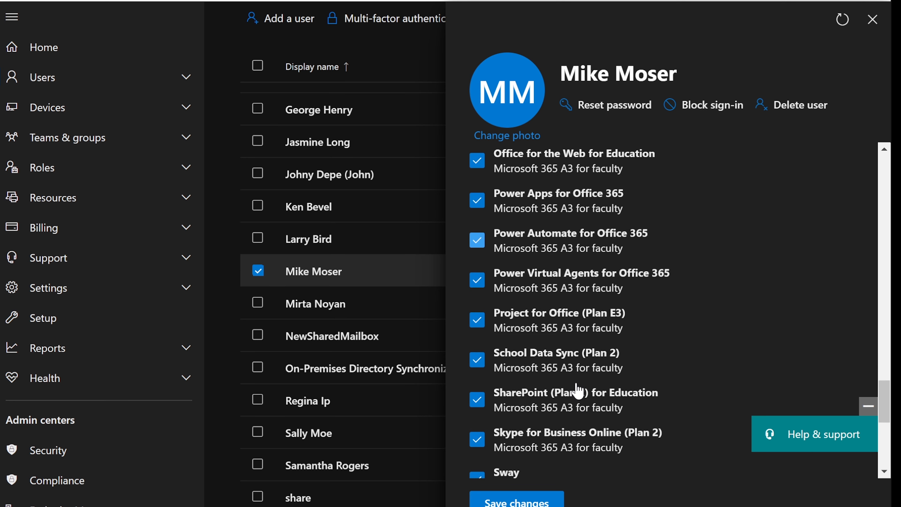
{"action": "scroll", "coordinate": [579, 392], "scroll_direction": "down", "scroll_amount": 1}
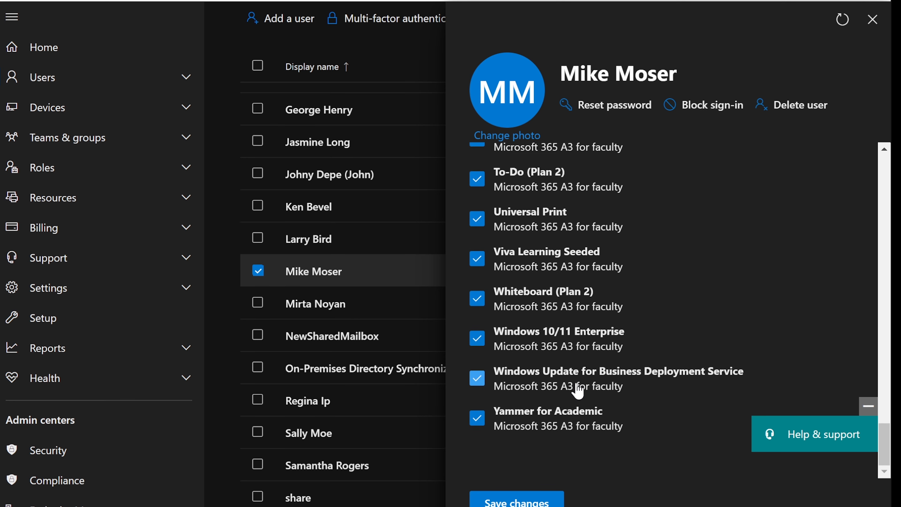
{"action": "scroll", "coordinate": [579, 392], "scroll_direction": "up", "scroll_amount": 2}
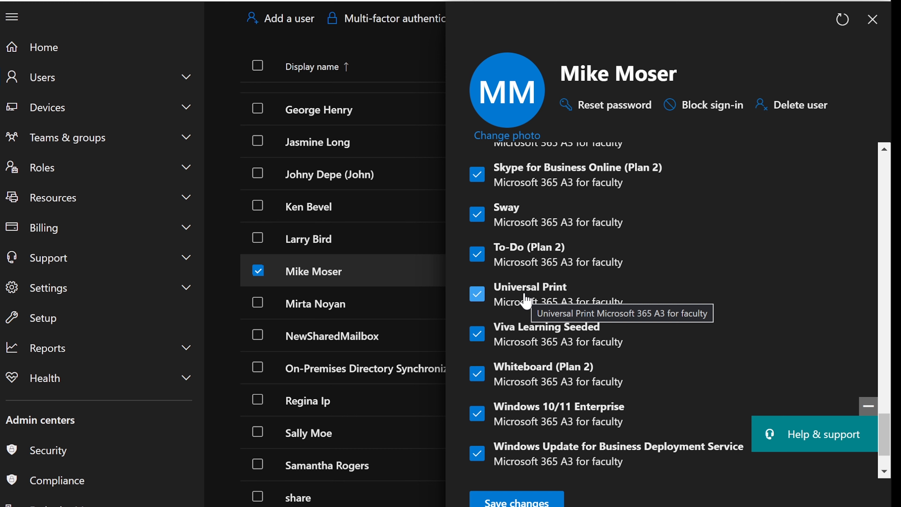
Close the user's details pane and highlight Printer Admin in the task notes.
{"action": "left_click", "coordinate": [872, 20]}
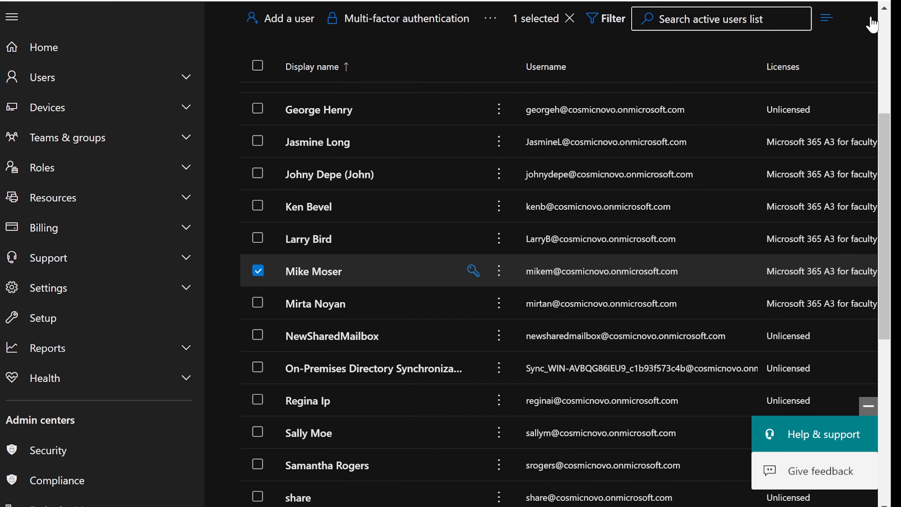
{"action": "left_click", "coordinate": [674, 494]}
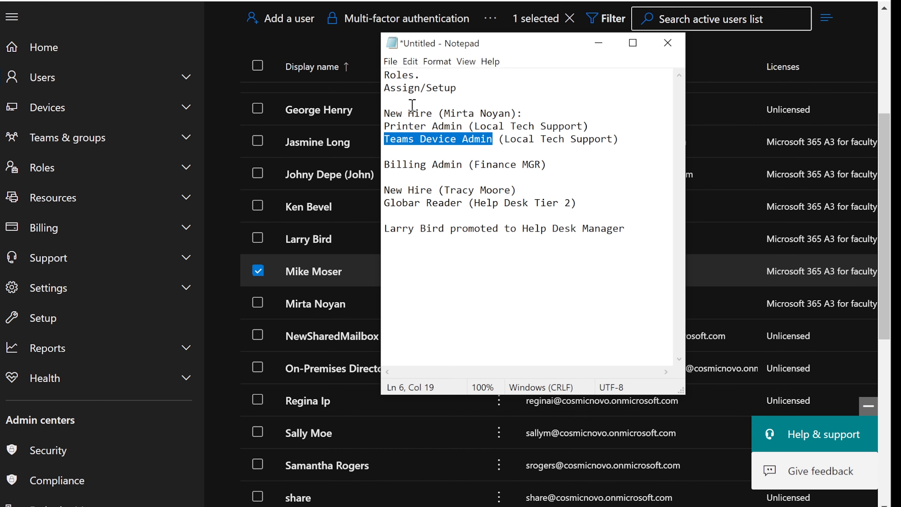
{"action": "left_click_drag", "start_coordinate": [385, 126], "coordinate": [462, 126]}
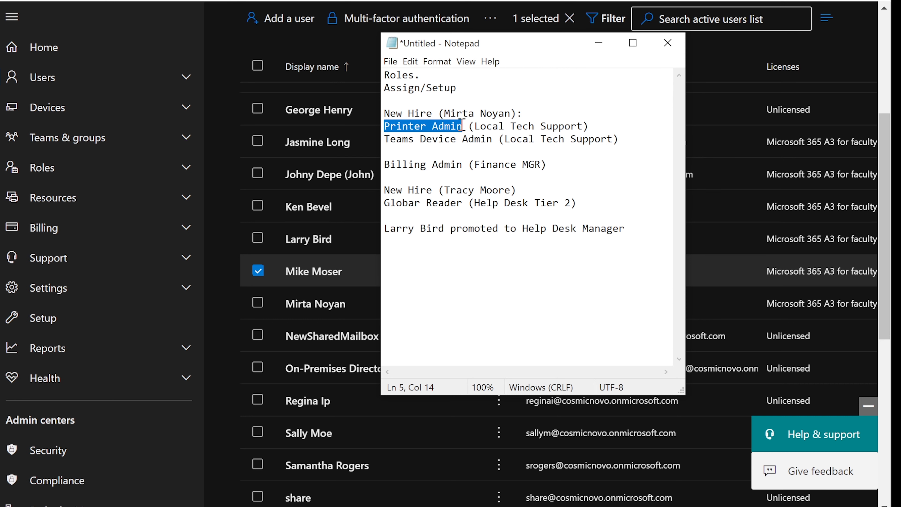
Minimize the notes and open Azure Active Directory from Admin centers in the left nav.
{"action": "left_click", "coordinate": [599, 43]}
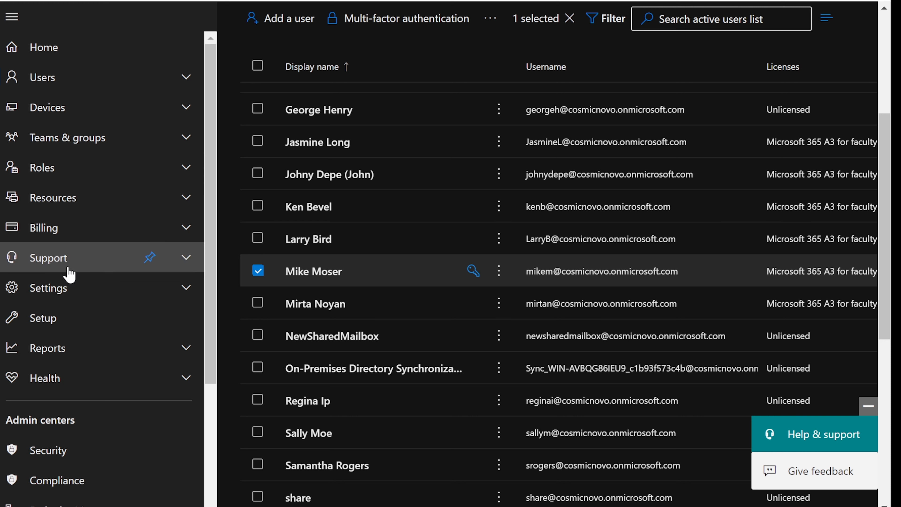
{"action": "scroll", "coordinate": [113, 368], "scroll_direction": "down", "scroll_amount": 5}
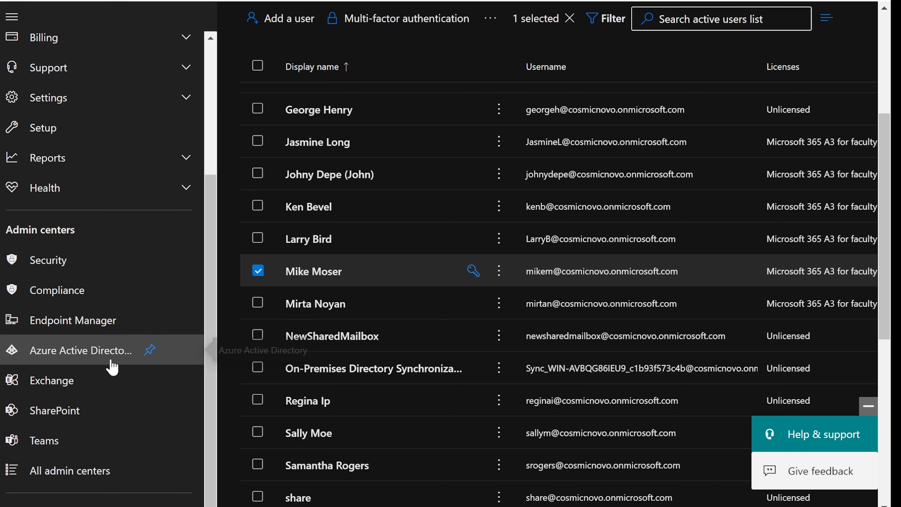
{"action": "left_click", "coordinate": [57, 351]}
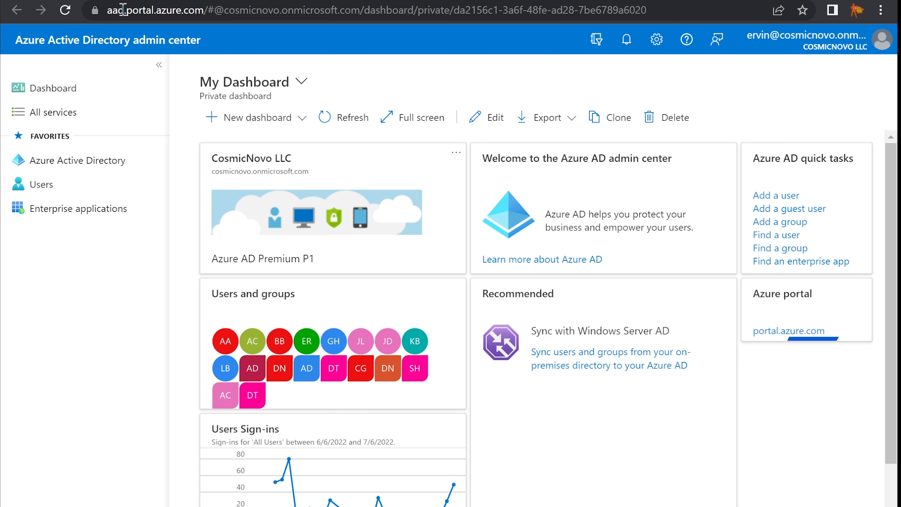
Edit the address to portal.azure.com, removing 'aad.' and the dashboard path, and load it.
{"action": "left_click_drag", "start_coordinate": [127, 10], "coordinate": [108, 16]}
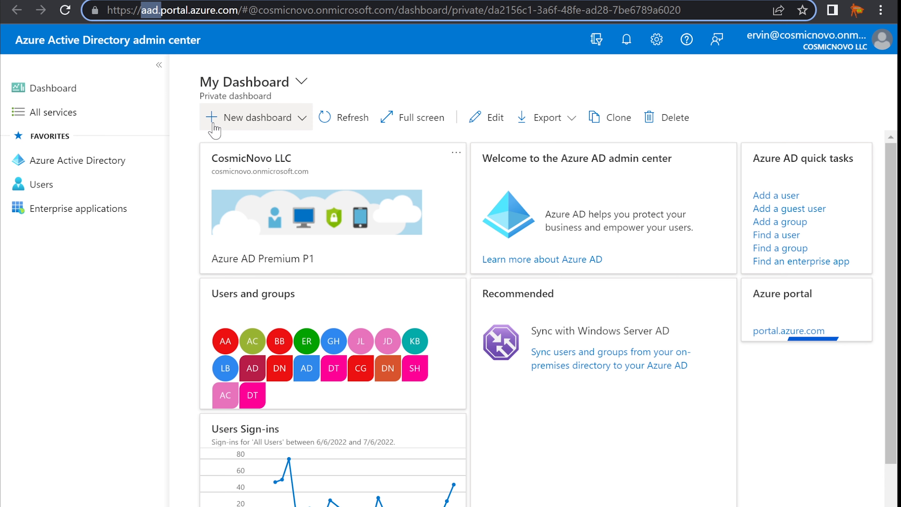
{"action": "key", "text": "BackSpace"}
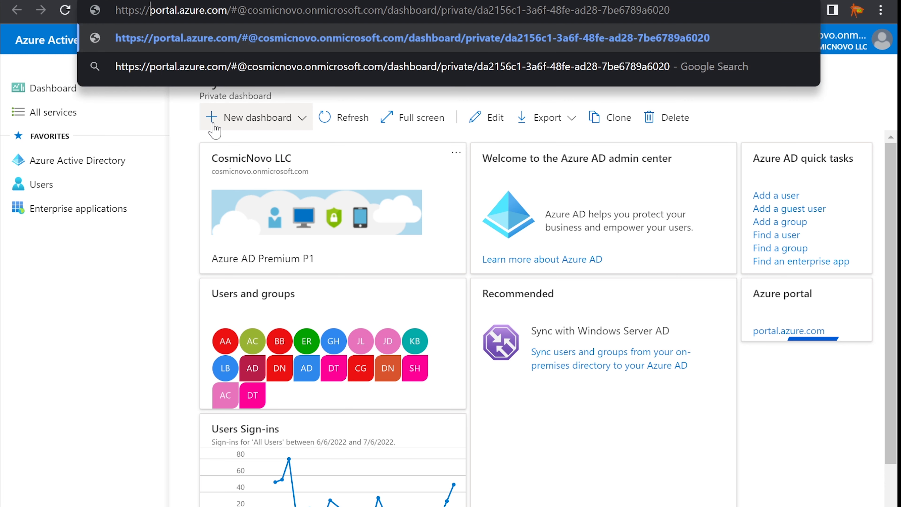
{"action": "key", "text": "BackSpace"}
{"action": "key", "text": "BackSpace"}
{"action": "key", "text": "BackSpace"}
{"action": "key", "text": "BackSpace"}
{"action": "key", "text": "BackSpace"}
{"action": "key", "text": "BackSpace"}
{"action": "key", "text": "BackSpace"}
{"action": "key", "text": "BackSpace"}
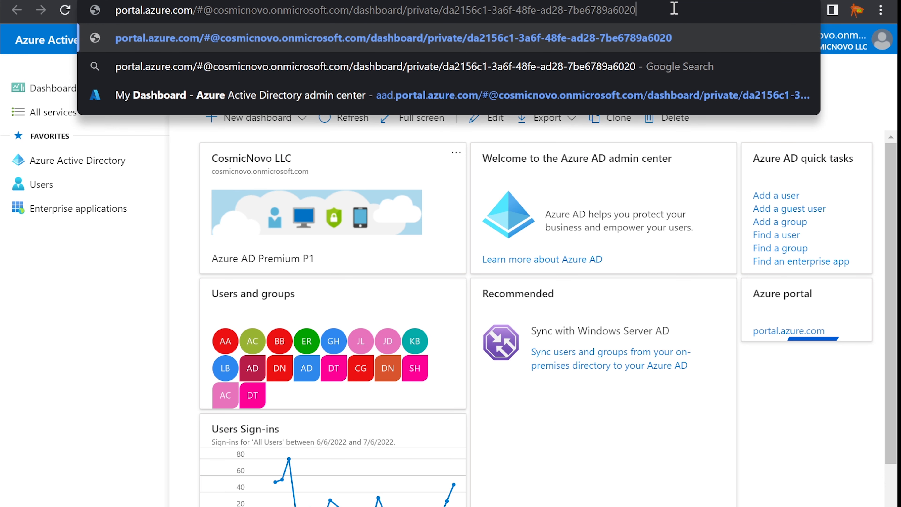
{"action": "left_click_drag", "start_coordinate": [667, 10], "coordinate": [201, 11]}
{"action": "key", "text": "BackSpace"}
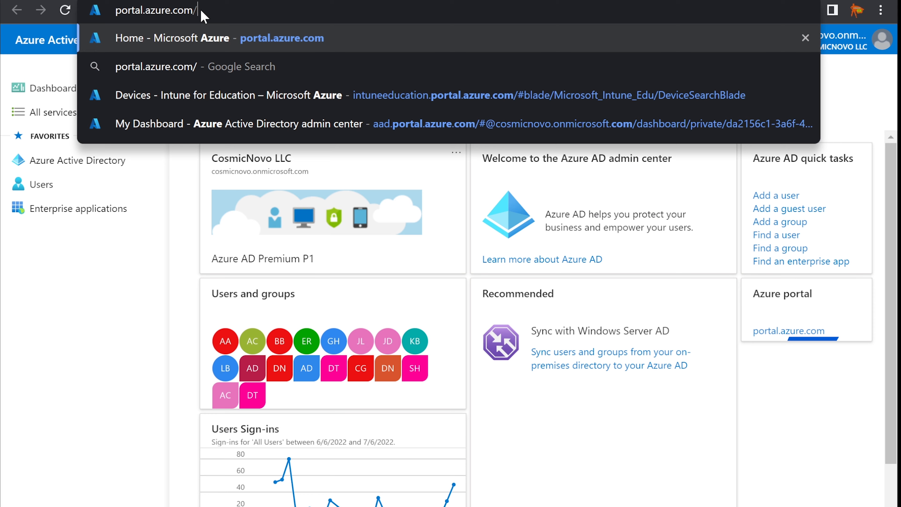
{"action": "key", "text": "Return"}
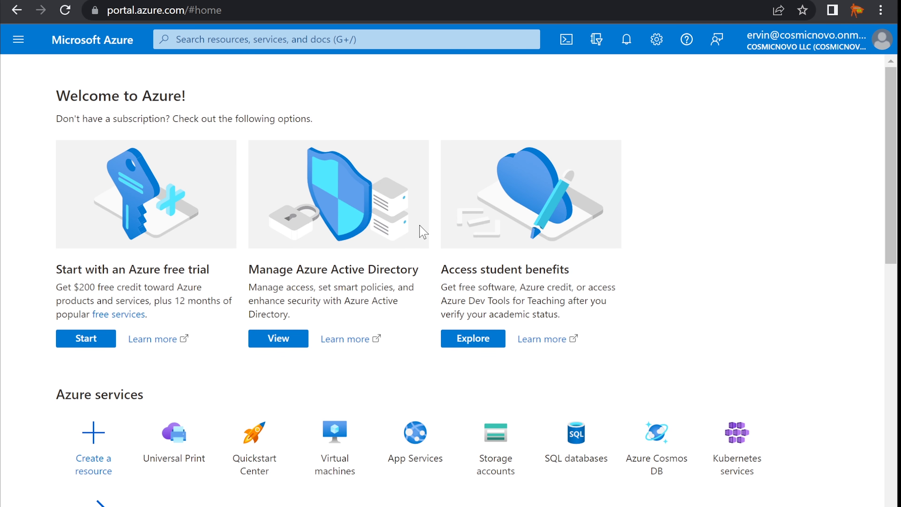
Browse the portal's services menu, then start a search across the Azure portal.
{"action": "left_click", "coordinate": [18, 39]}
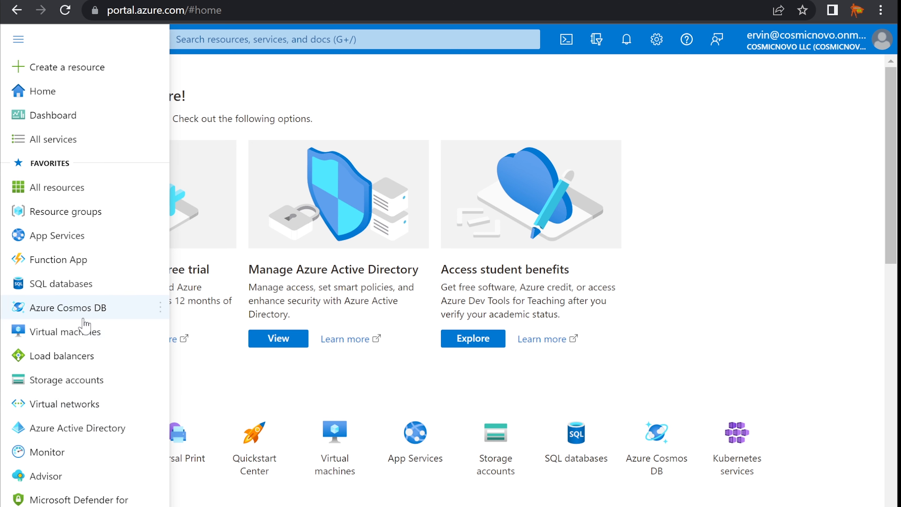
{"action": "mouse_move", "coordinate": [83, 318]}
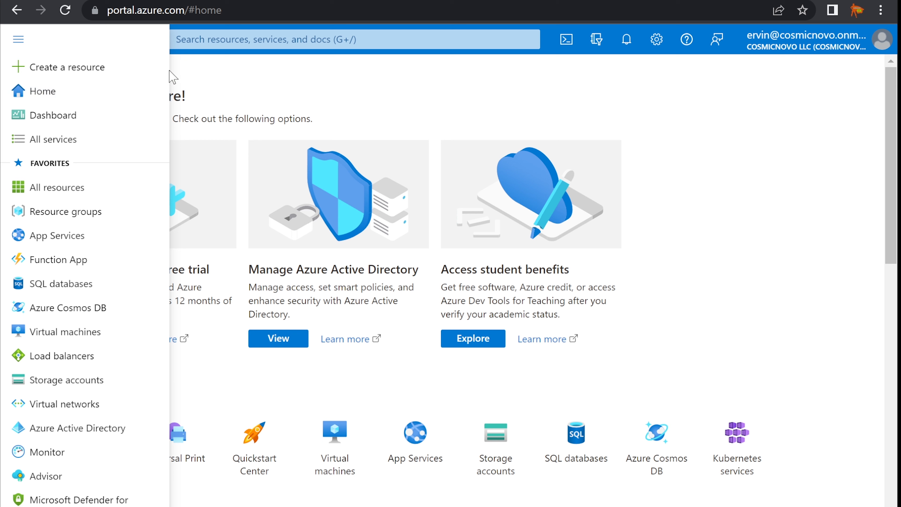
{"action": "mouse_move", "coordinate": [82, 196]}
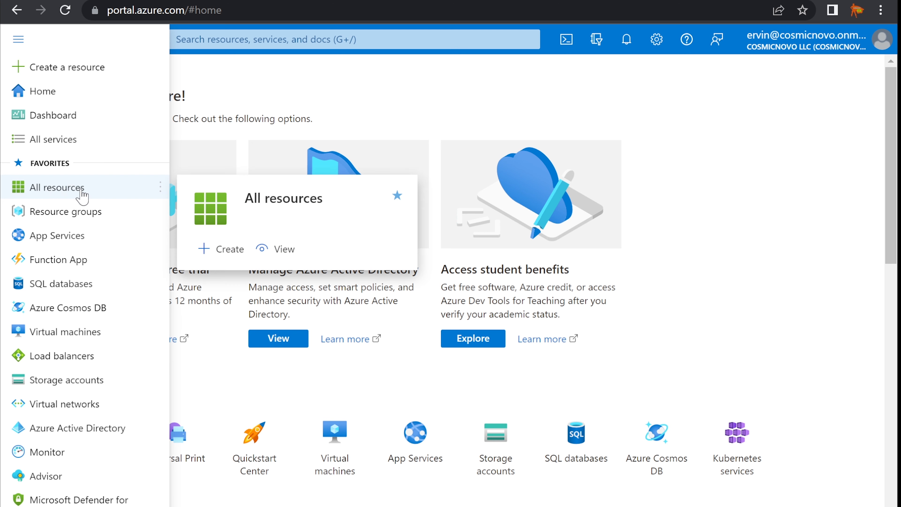
{"action": "left_click", "coordinate": [251, 40]}
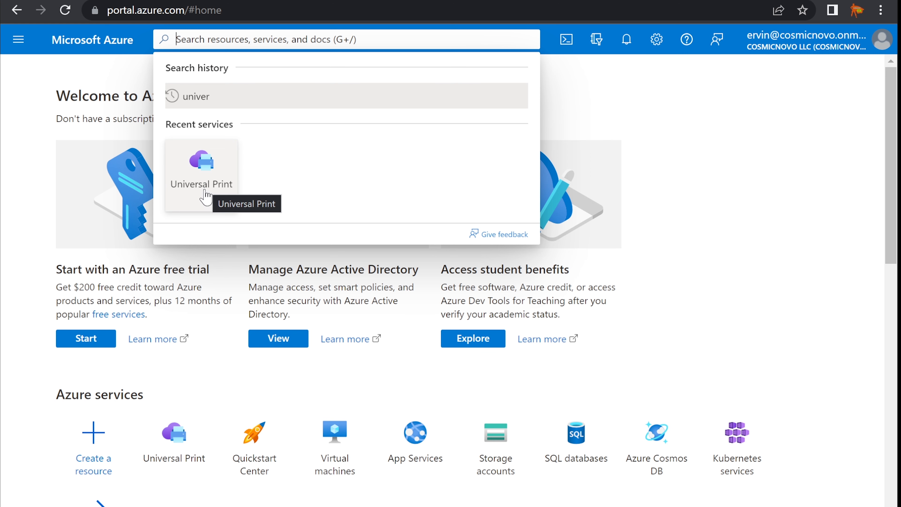
Search 'universal', open Universal Print, and review its Overview page.
{"action": "type", "text": "u"}
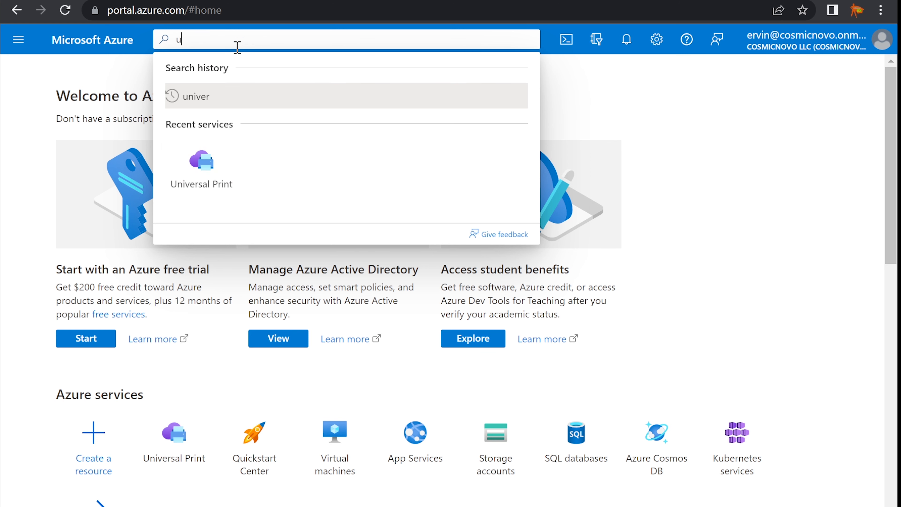
{"action": "type", "text": "niver"}
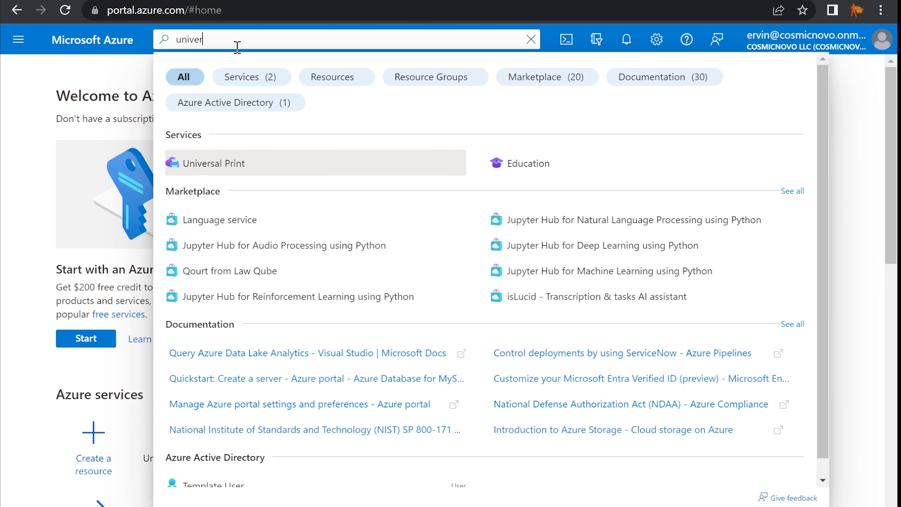
{"action": "type", "text": "sal"}
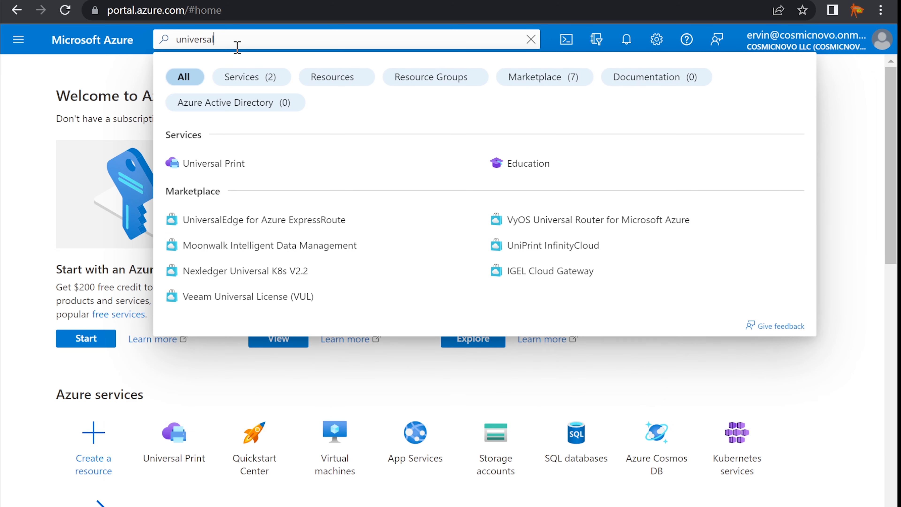
{"action": "left_click", "coordinate": [236, 162]}
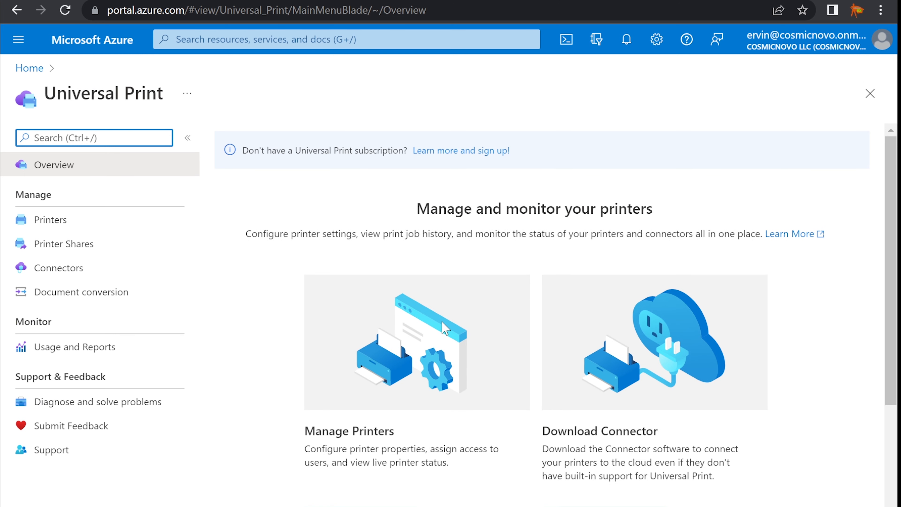
{"action": "scroll", "coordinate": [445, 329], "scroll_direction": "down", "scroll_amount": 4}
{"action": "scroll", "coordinate": [445, 328], "scroll_direction": "up", "scroll_amount": 4}
{"action": "scroll", "coordinate": [422, 332], "scroll_direction": "down", "scroll_amount": 2}
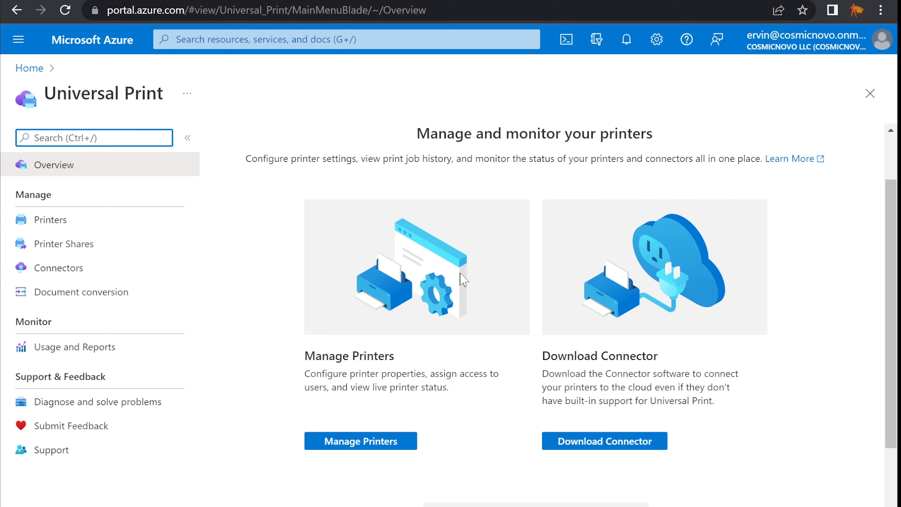
{"action": "scroll", "coordinate": [575, 321], "scroll_direction": "down", "scroll_amount": 2}
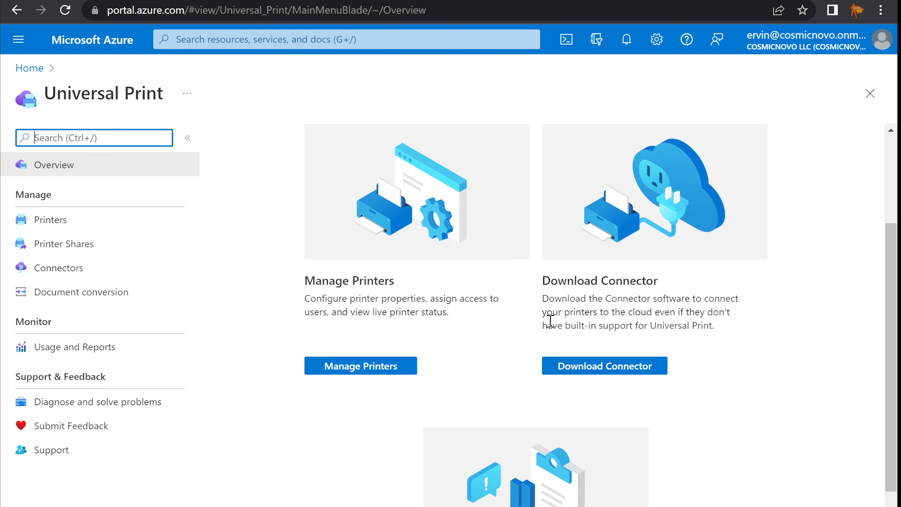
Highlight the connector description, then open Universal Print's Printers page showing Access denied.
{"action": "left_click_drag", "start_coordinate": [566, 323], "coordinate": [713, 322]}
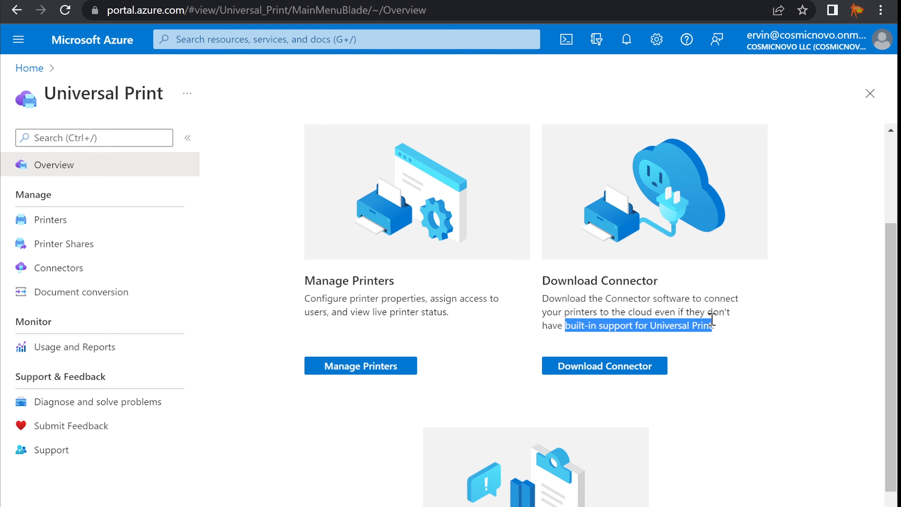
{"action": "scroll", "coordinate": [699, 340], "scroll_direction": "down", "scroll_amount": 3}
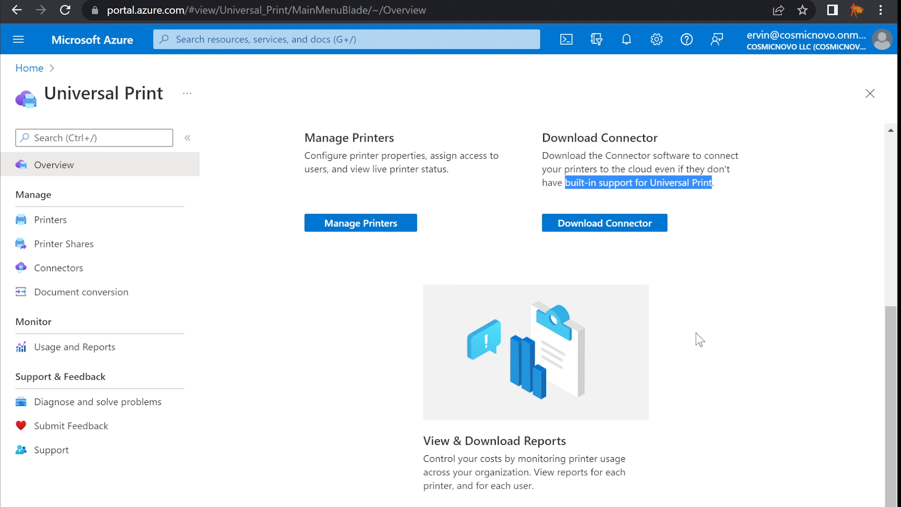
{"action": "scroll", "coordinate": [690, 341], "scroll_direction": "up", "scroll_amount": 5}
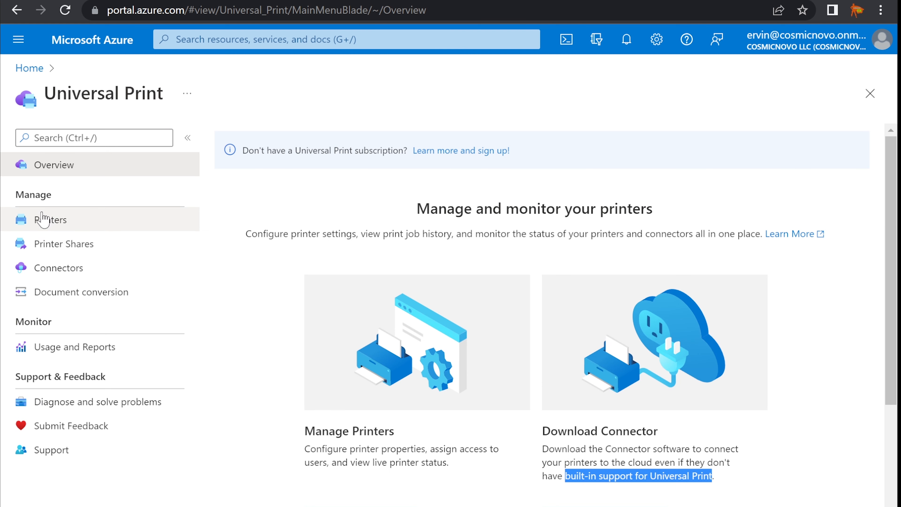
{"action": "left_click", "coordinate": [42, 220]}
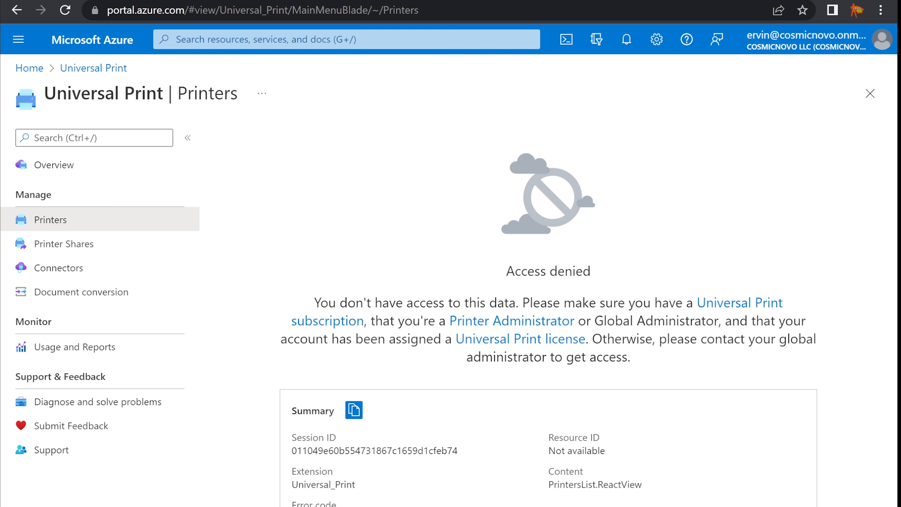
Check the first new hire's name in the Notepad task list, then minimize it.
{"action": "key", "text": "alt+Tab"}
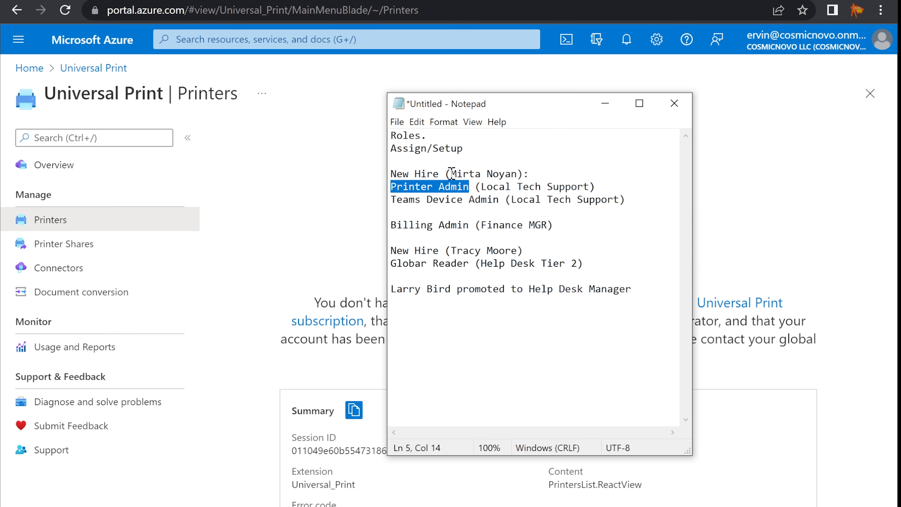
{"action": "left_click_drag", "start_coordinate": [451, 174], "coordinate": [516, 174]}
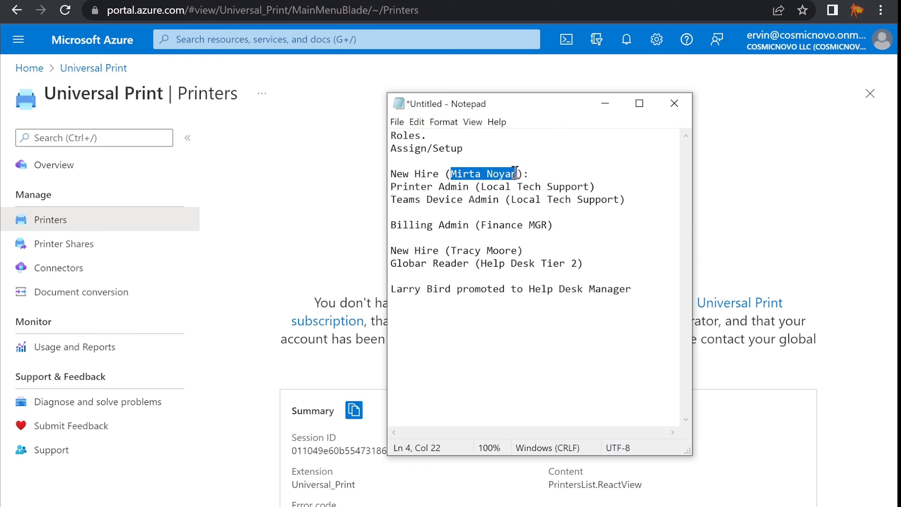
{"action": "left_click", "coordinate": [605, 103]}
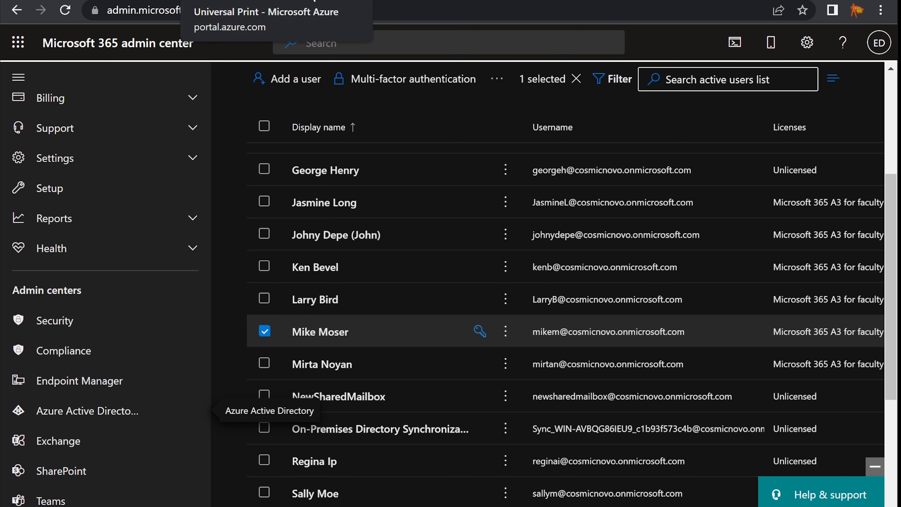
Deselect the checked user, recheck the Printer Admin role in the notes, and scroll to the top.
{"action": "left_click", "coordinate": [264, 332]}
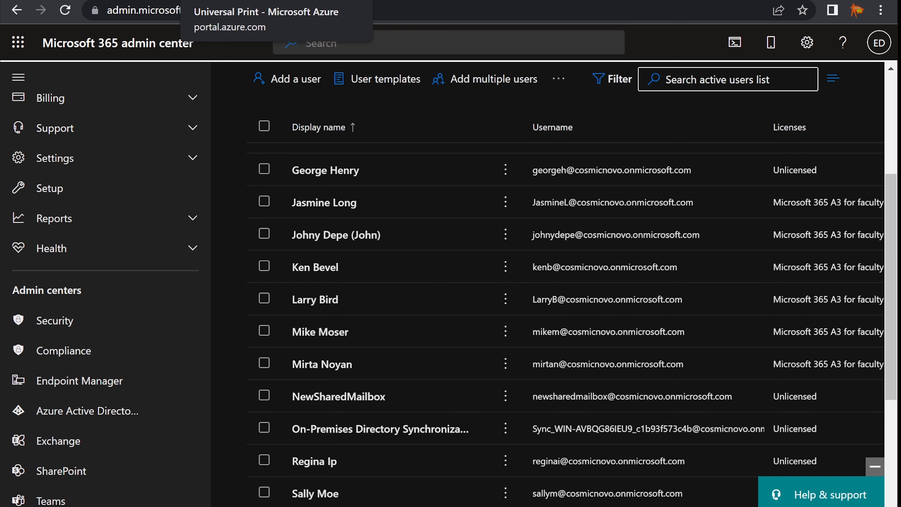
{"action": "key", "text": "alt+Tab"}
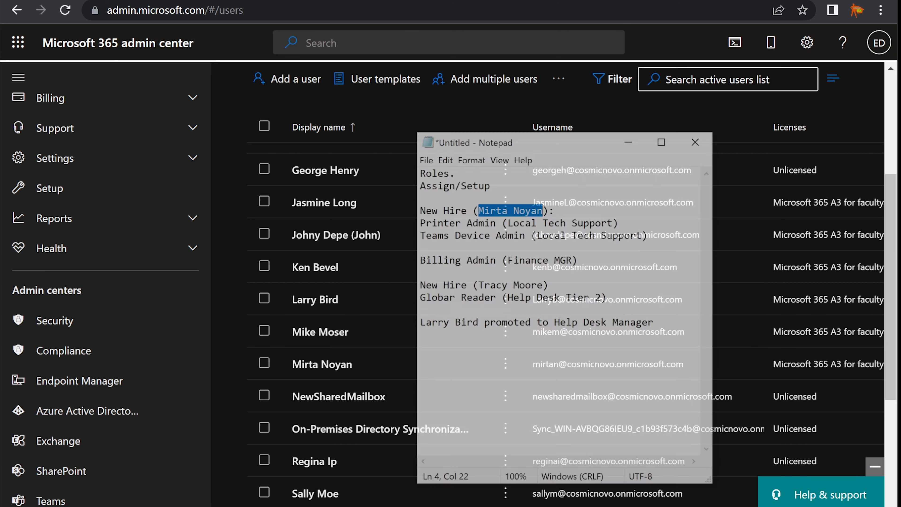
{"action": "left_click", "coordinate": [451, 200]}
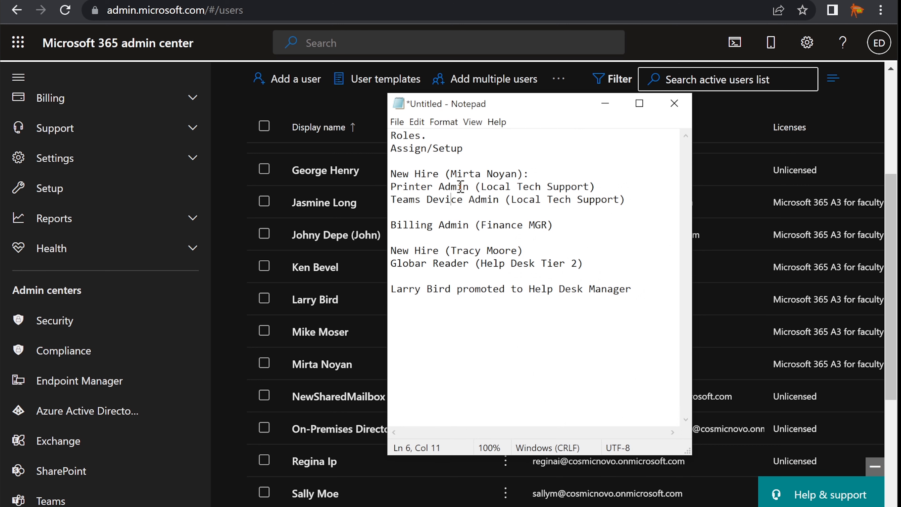
{"action": "left_click_drag", "start_coordinate": [469, 187], "coordinate": [391, 185]}
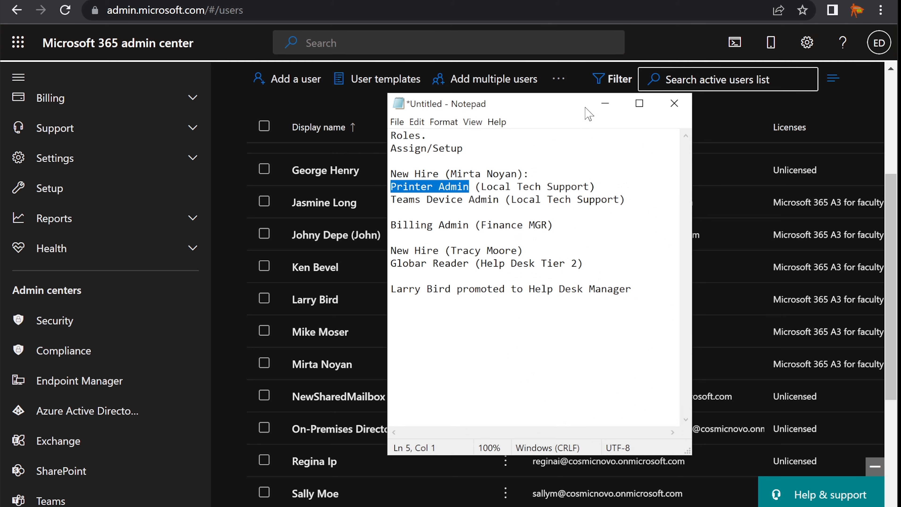
{"action": "left_click", "coordinate": [600, 105]}
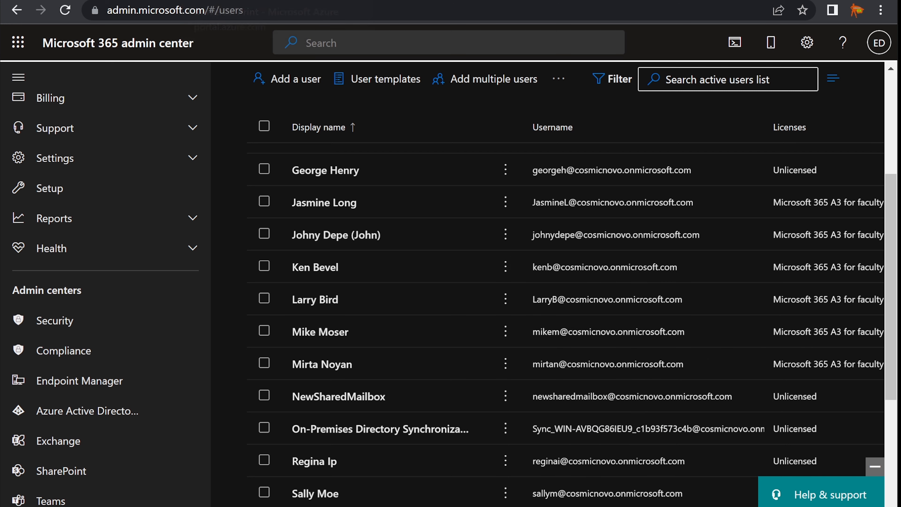
{"action": "scroll", "coordinate": [358, 173], "scroll_direction": "up", "scroll_amount": 5}
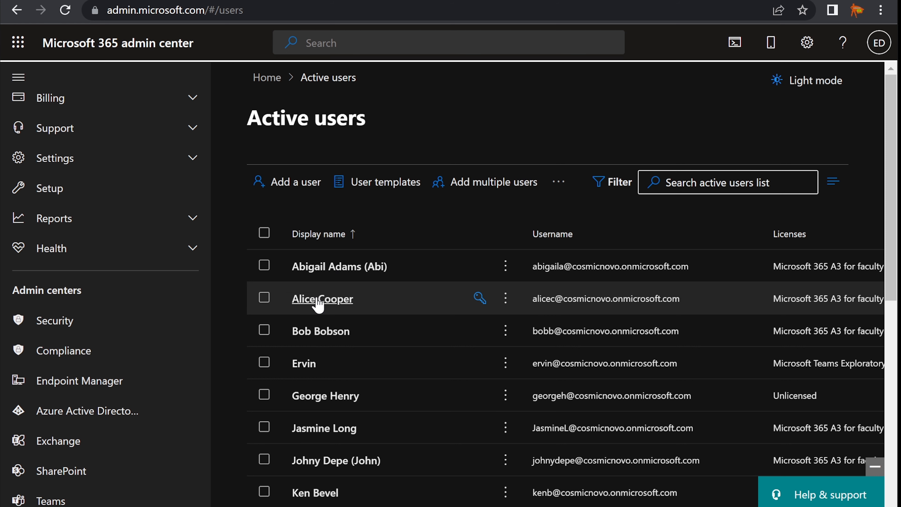
Open the first user's Licenses and apps and scroll through the A3 for faculty apps.
{"action": "left_click", "coordinate": [335, 268]}
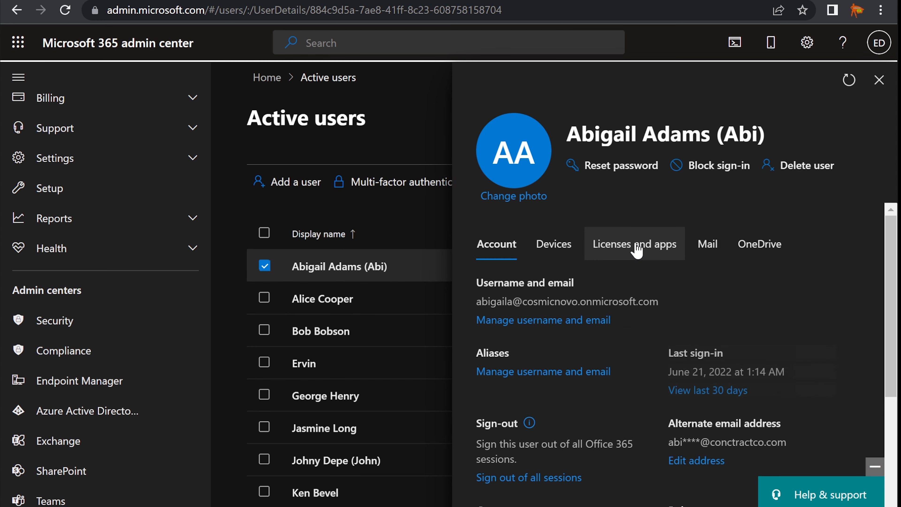
{"action": "left_click", "coordinate": [637, 246]}
{"action": "scroll", "coordinate": [633, 312], "scroll_direction": "down", "scroll_amount": 4}
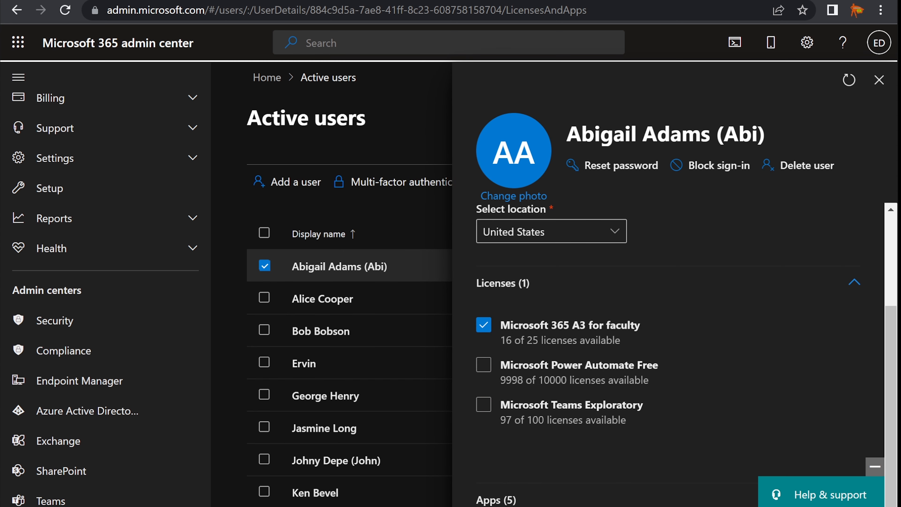
{"action": "scroll", "coordinate": [560, 473], "scroll_direction": "down", "scroll_amount": 10}
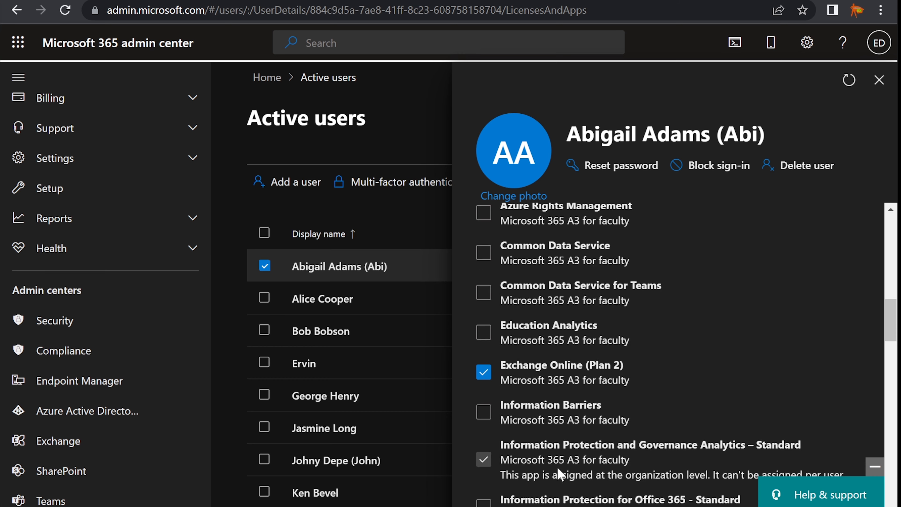
{"action": "scroll", "coordinate": [559, 468], "scroll_direction": "down", "scroll_amount": 5}
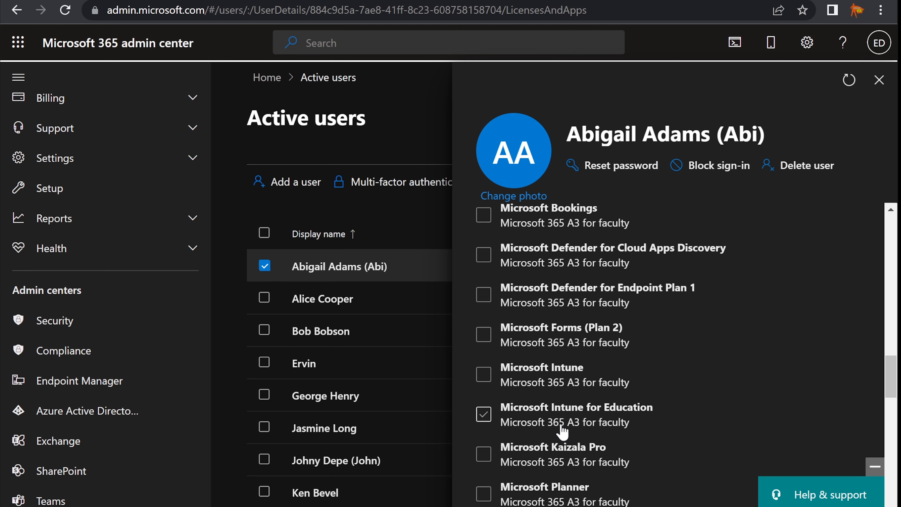
{"action": "scroll", "coordinate": [564, 432], "scroll_direction": "down", "scroll_amount": 4}
{"action": "scroll", "coordinate": [562, 432], "scroll_direction": "down", "scroll_amount": 4}
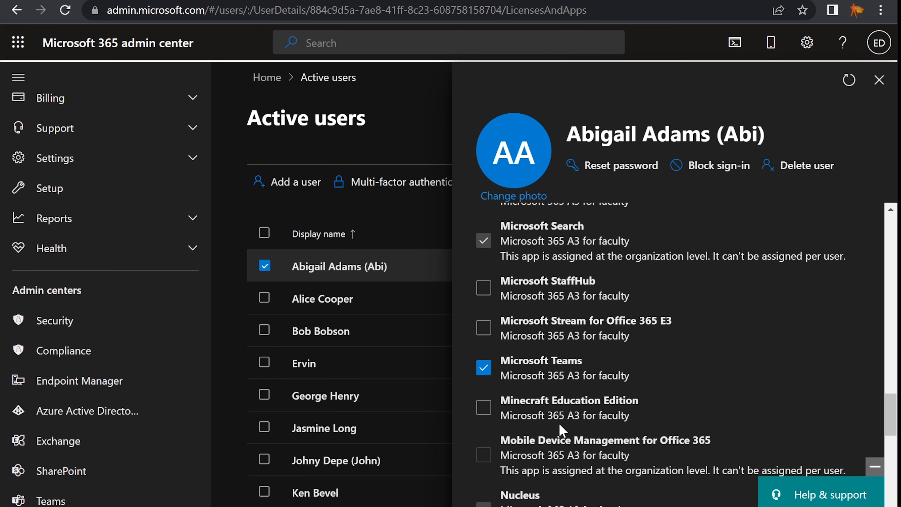
{"action": "scroll", "coordinate": [563, 431], "scroll_direction": "down", "scroll_amount": 4}
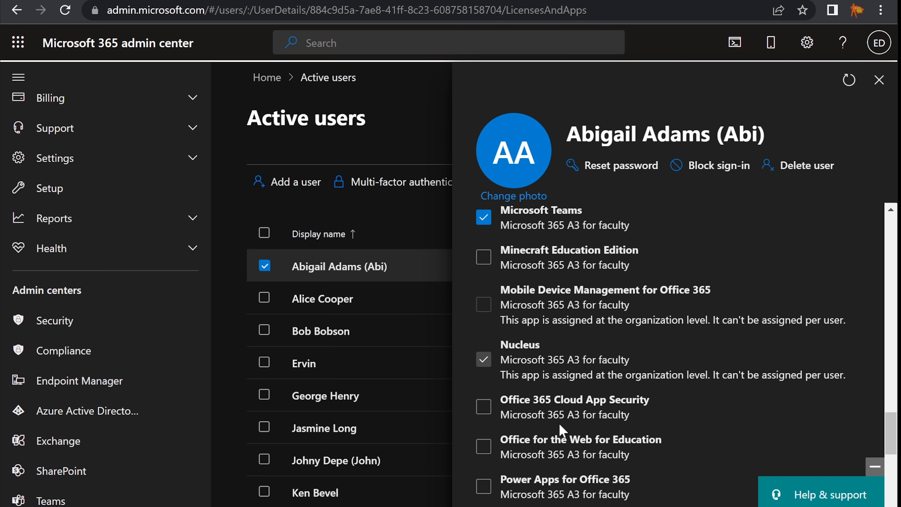
Enable Universal Print in the A3 for faculty licence and close the details panel.
{"action": "scroll", "coordinate": [560, 426], "scroll_direction": "up", "scroll_amount": 4}
{"action": "scroll", "coordinate": [563, 430], "scroll_direction": "down", "scroll_amount": 12}
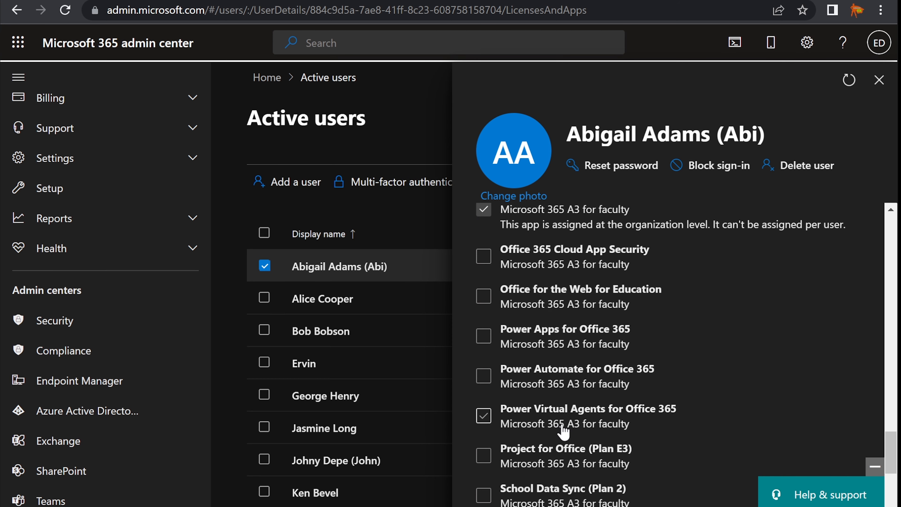
{"action": "scroll", "coordinate": [564, 432], "scroll_direction": "down", "scroll_amount": 3}
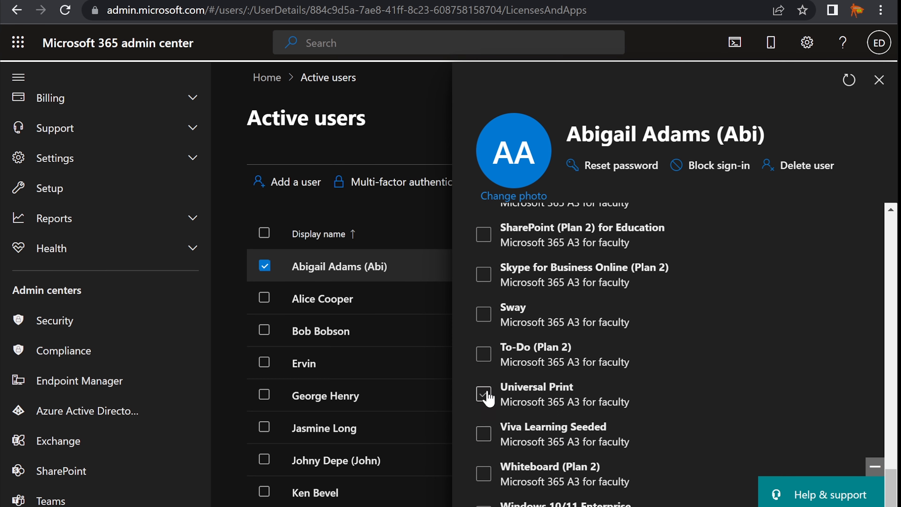
{"action": "left_click", "coordinate": [487, 398]}
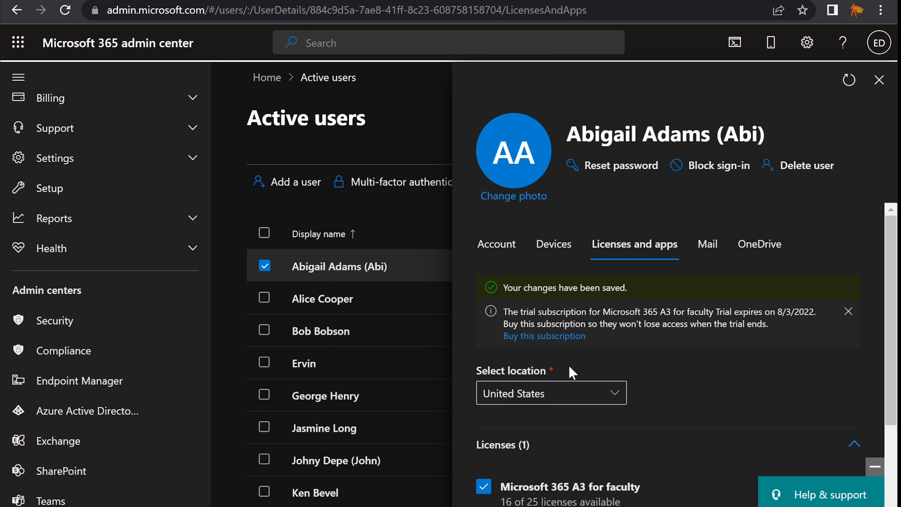
{"action": "left_click", "coordinate": [879, 84]}
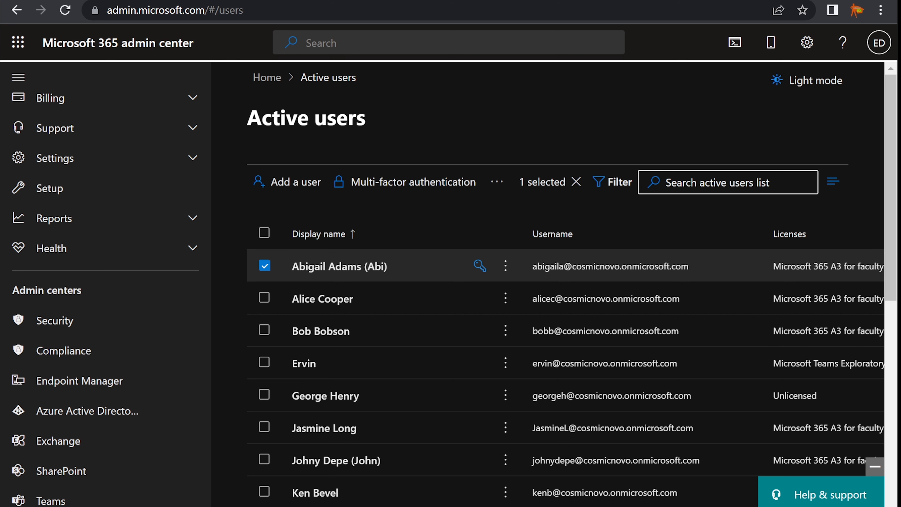
{"action": "key", "text": "alt+Tab"}
{"action": "left_click_drag", "start_coordinate": [391, 199], "coordinate": [625, 199]}
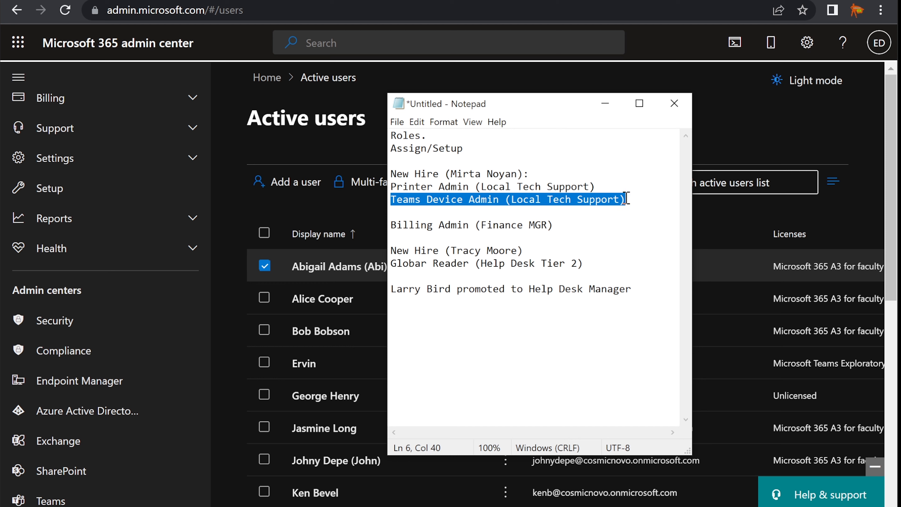
{"action": "left_click", "coordinate": [627, 199]}
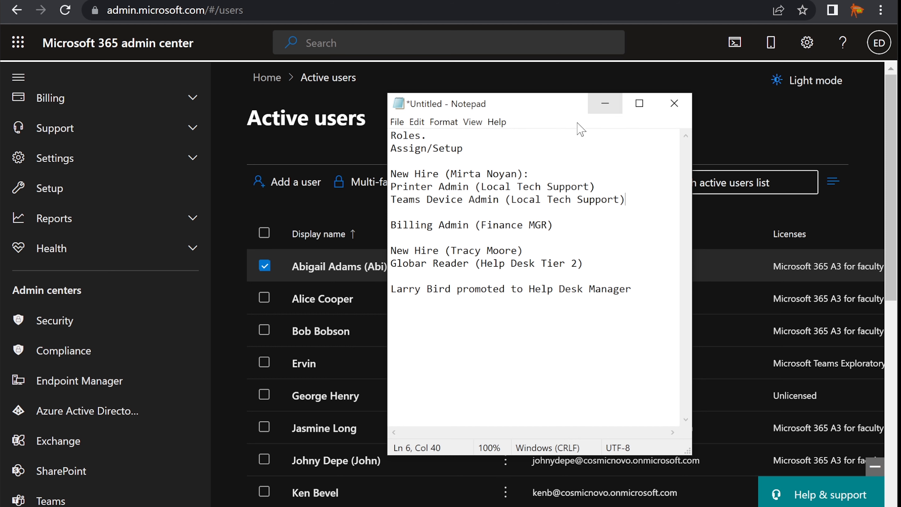
{"action": "left_click", "coordinate": [606, 106]}
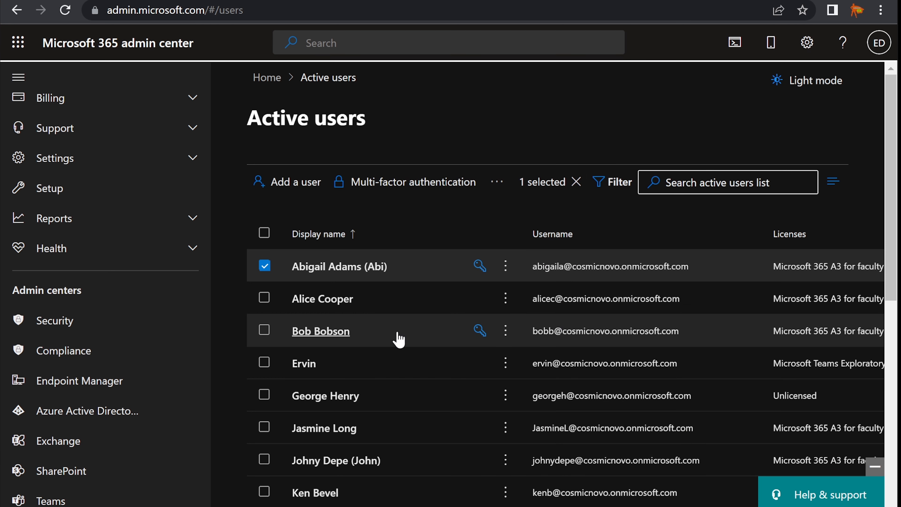
{"action": "left_click", "coordinate": [266, 268]}
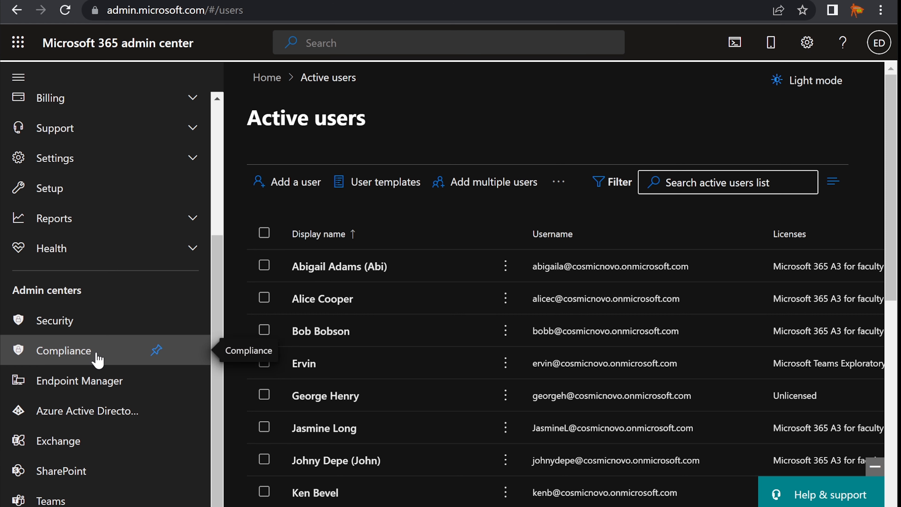
{"action": "scroll", "coordinate": [96, 359], "scroll_direction": "up", "scroll_amount": 4}
{"action": "scroll", "coordinate": [138, 284], "scroll_direction": "up", "scroll_amount": 1}
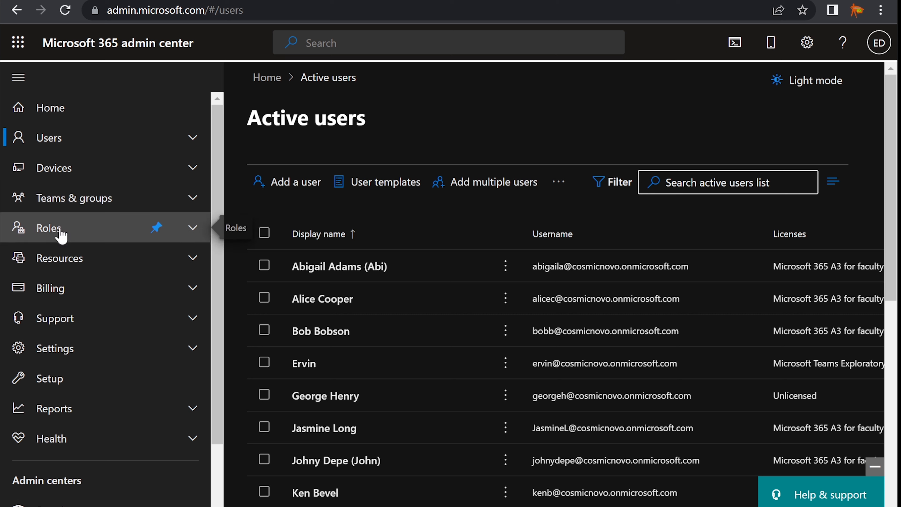
{"action": "scroll", "coordinate": [134, 465], "scroll_direction": "down", "scroll_amount": 2}
{"action": "scroll", "coordinate": [105, 369], "scroll_direction": "up", "scroll_amount": 2}
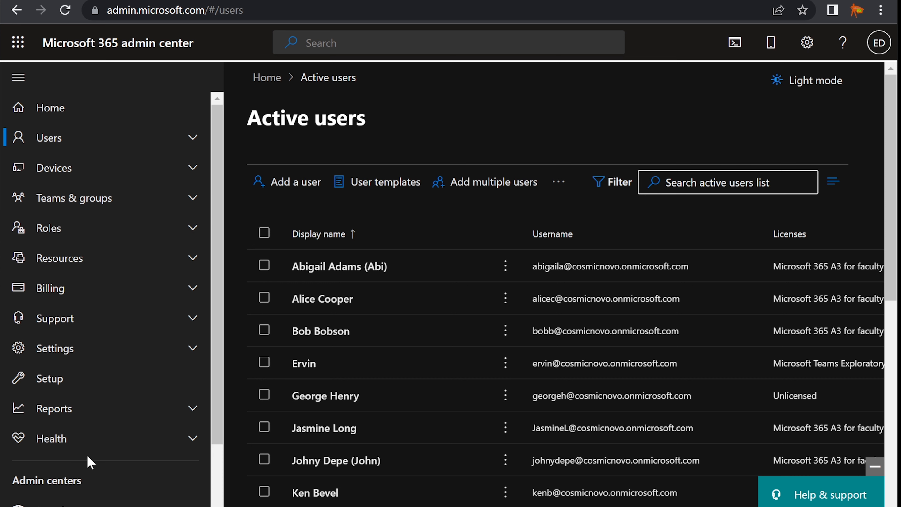
{"action": "left_click", "coordinate": [49, 235]}
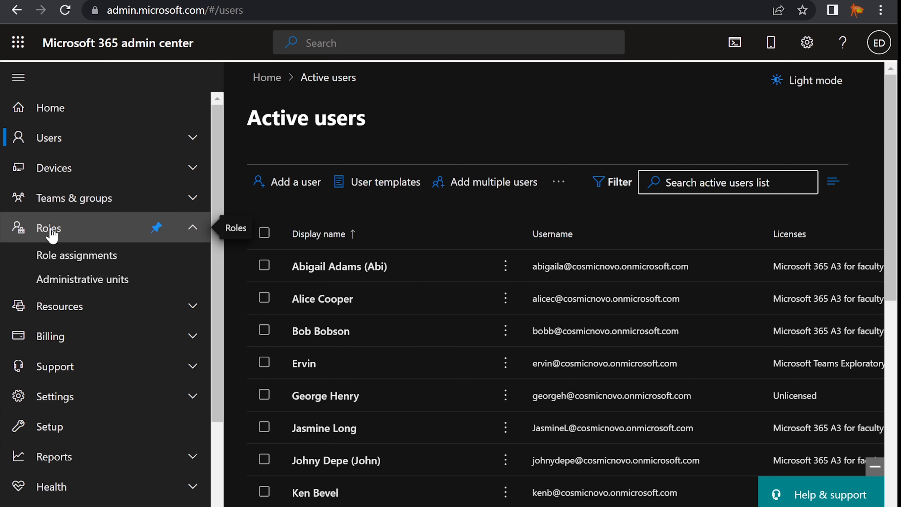
In Role assignments, search 'teams' and open the Teams Device Administrator role.
{"action": "left_click", "coordinate": [88, 259]}
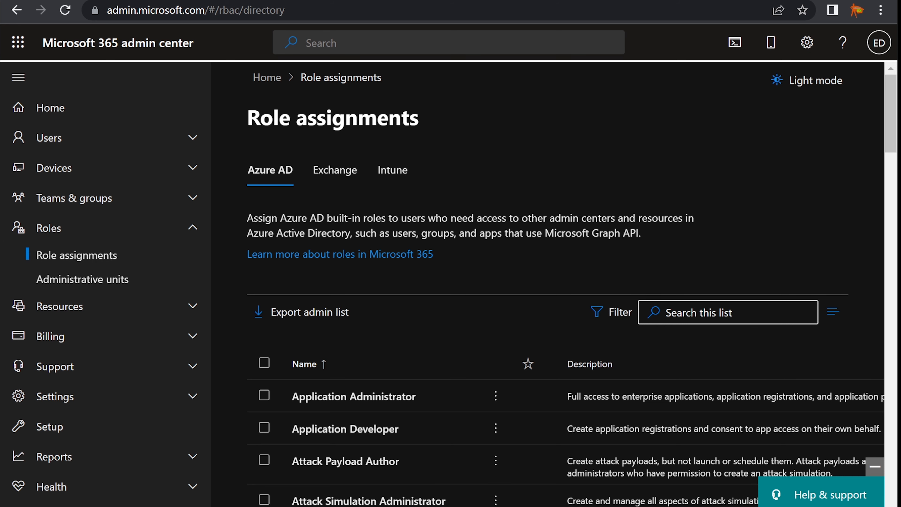
{"action": "key", "text": "alt+Tab"}
{"action": "key", "text": "alt+Tab"}
{"action": "left_click", "coordinate": [714, 317]}
{"action": "type", "text": "teams"}
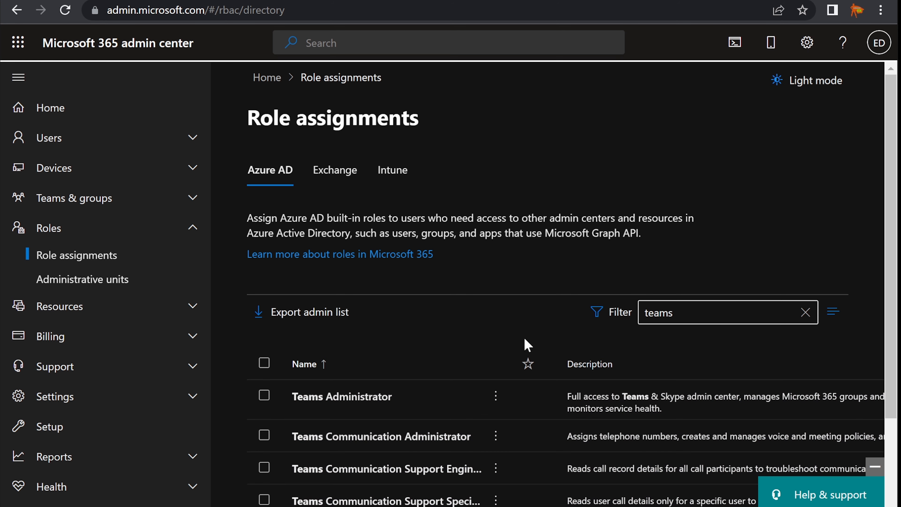
{"action": "scroll", "coordinate": [527, 342], "scroll_direction": "down", "scroll_amount": 2}
{"action": "scroll", "coordinate": [518, 355], "scroll_direction": "down", "scroll_amount": 2}
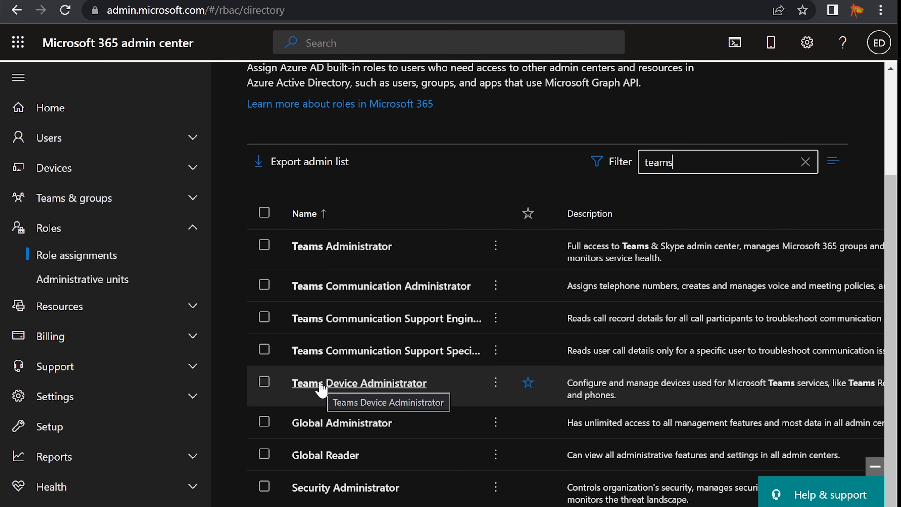
{"action": "left_click", "coordinate": [355, 384]}
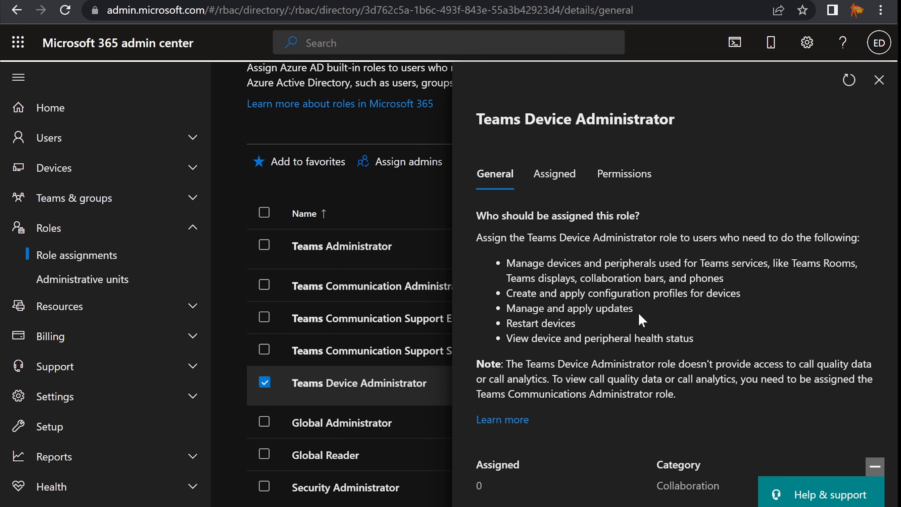
Add the new hire to the role's Assigned list, then close the role panel.
{"action": "left_click", "coordinate": [562, 179]}
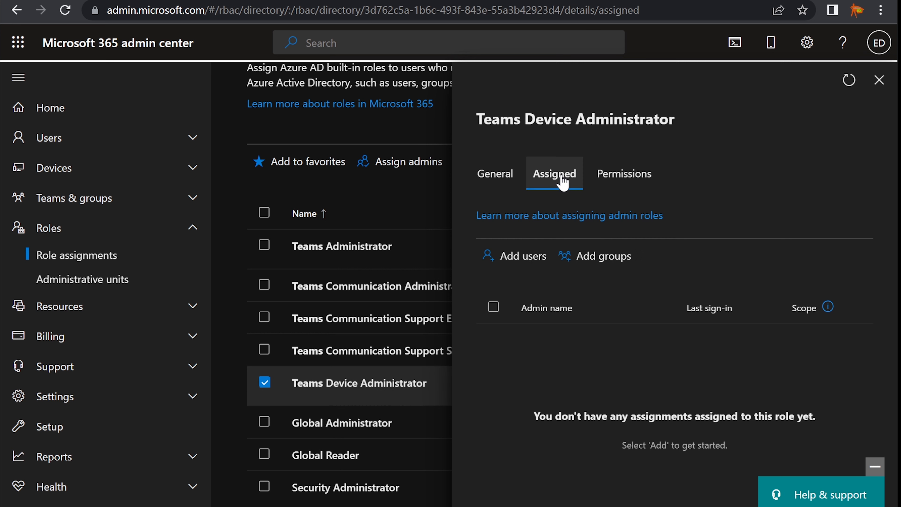
{"action": "left_click", "coordinate": [494, 266]}
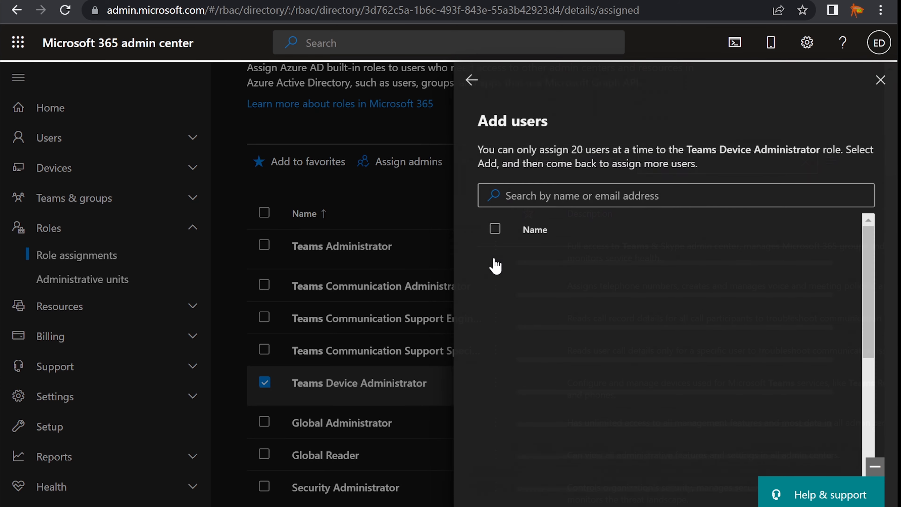
{"action": "left_click", "coordinate": [565, 193]}
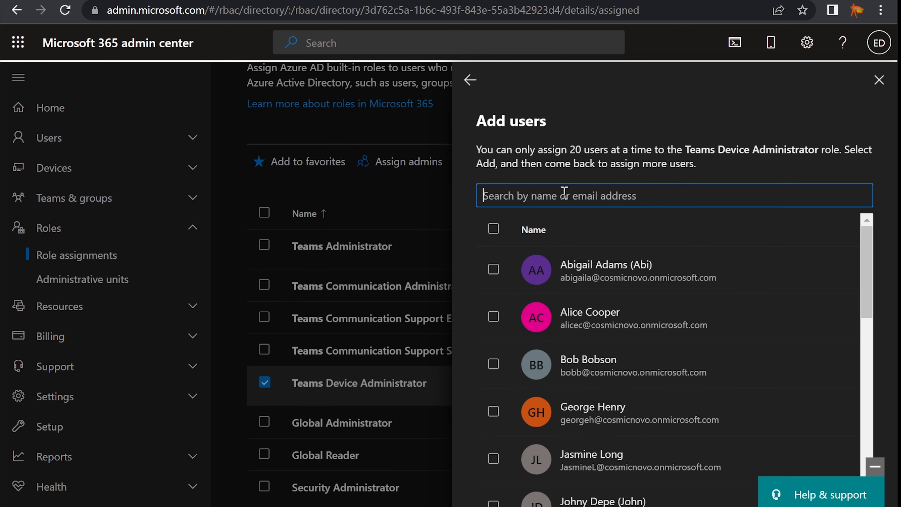
{"action": "type", "text": "mirta"}
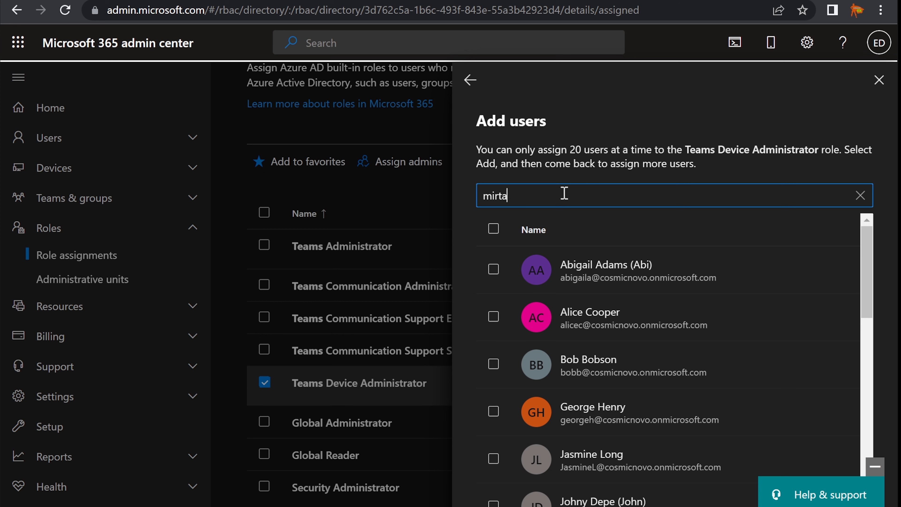
{"action": "left_click", "coordinate": [493, 270]}
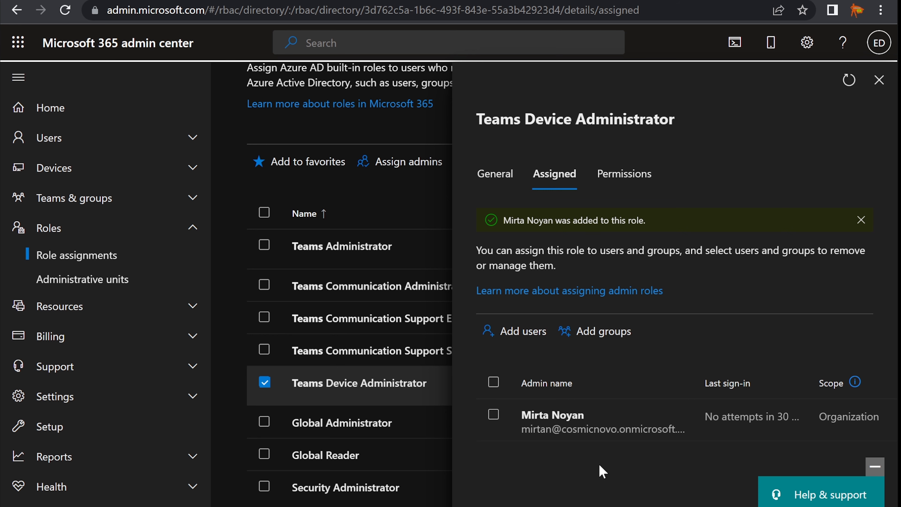
{"action": "left_click", "coordinate": [880, 81]}
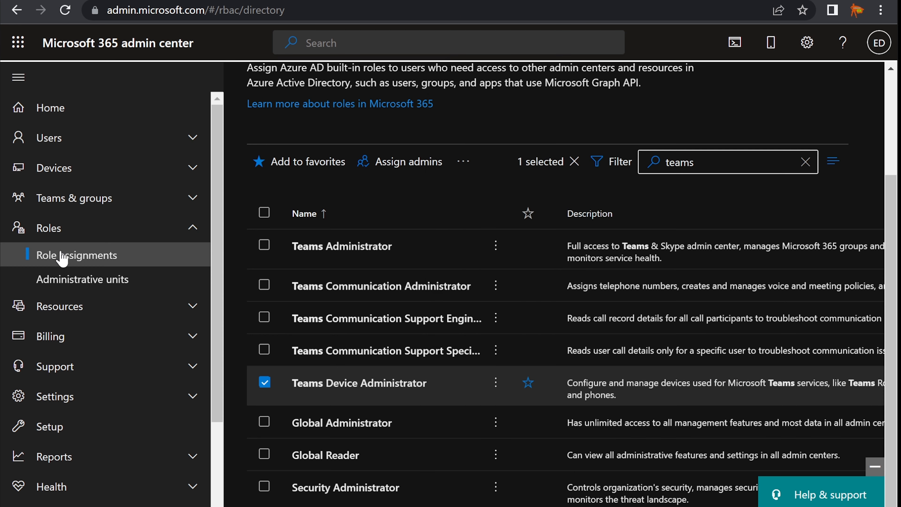
{"action": "left_click", "coordinate": [58, 233]}
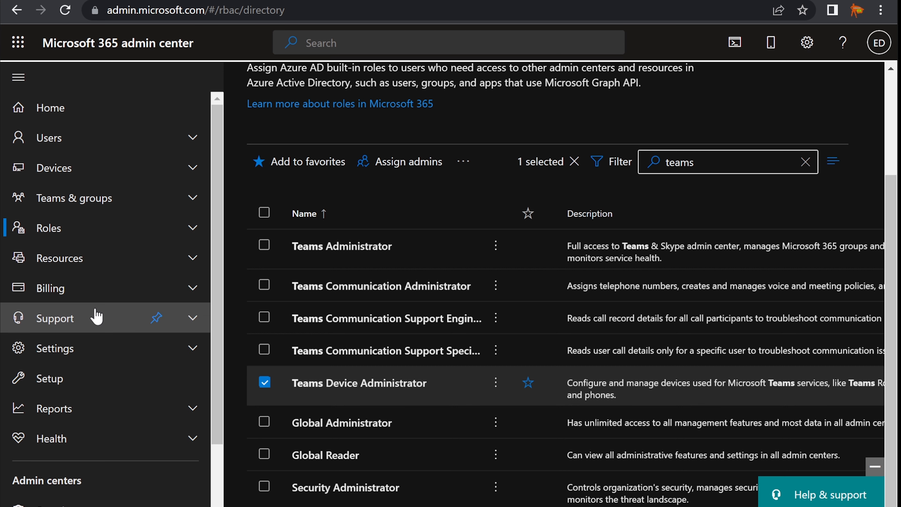
{"action": "scroll", "coordinate": [94, 316], "scroll_direction": "down", "scroll_amount": 4}
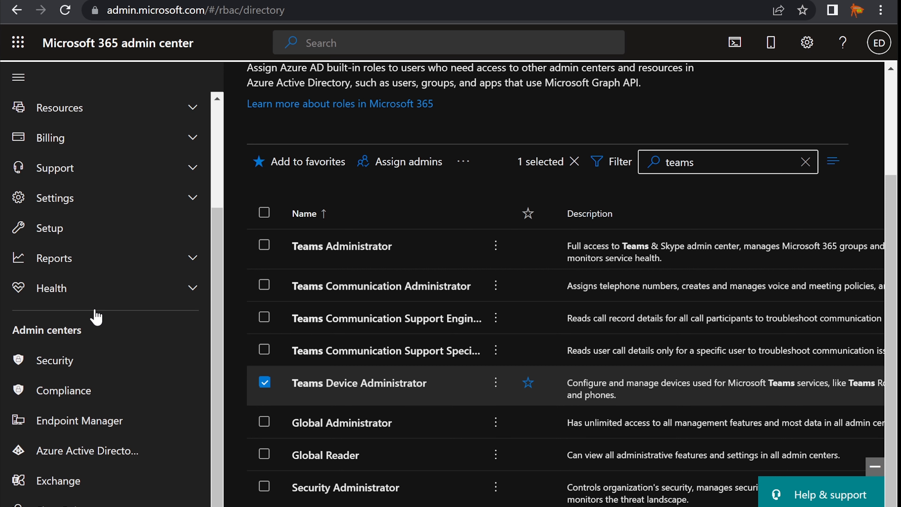
{"action": "left_click", "coordinate": [265, 383]}
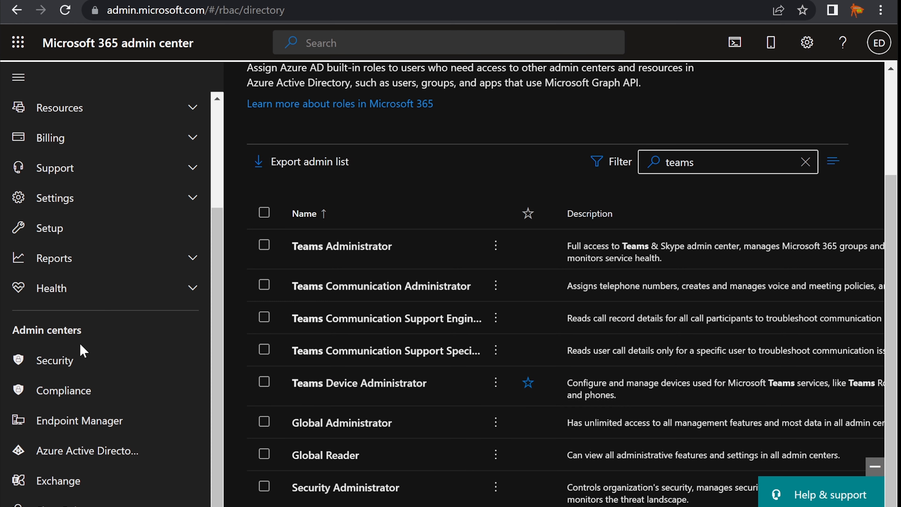
{"action": "scroll", "coordinate": [71, 355], "scroll_direction": "down", "scroll_amount": 1}
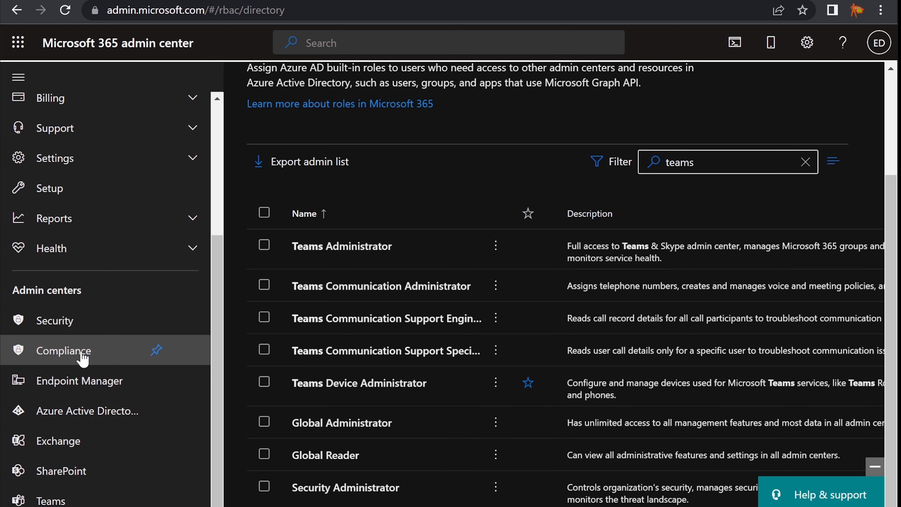
{"action": "scroll", "coordinate": [98, 442], "scroll_direction": "up", "scroll_amount": 5}
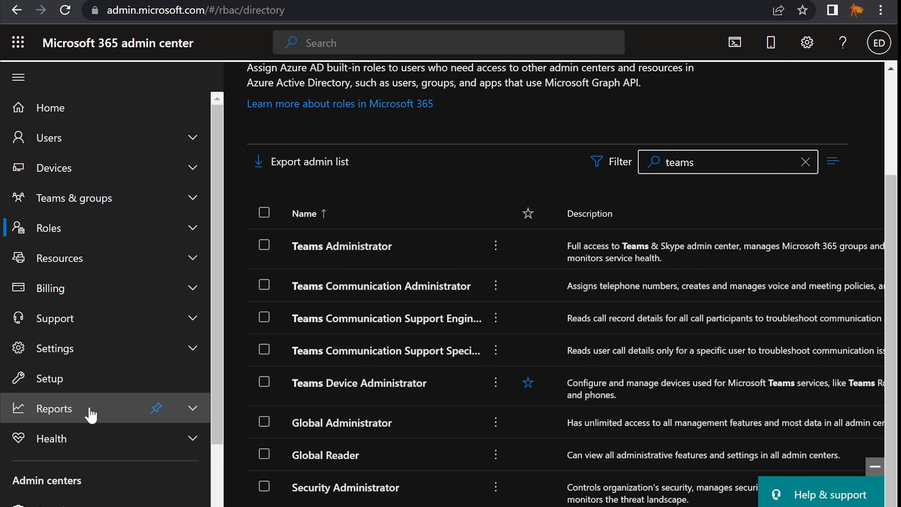
Open the Teams admin center dashboard, expand its navigation and list the Teams devices categories.
{"action": "scroll", "coordinate": [100, 408], "scroll_direction": "down", "scroll_amount": 5}
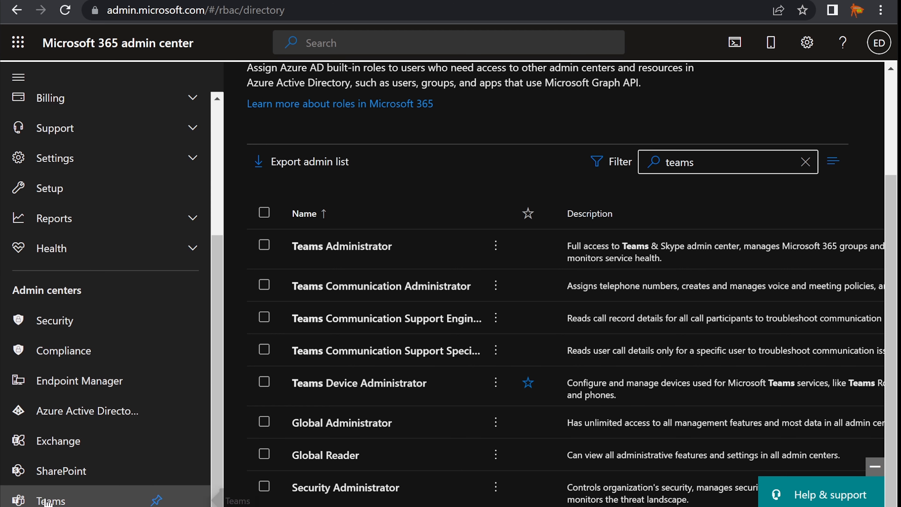
{"action": "left_click", "coordinate": [53, 500]}
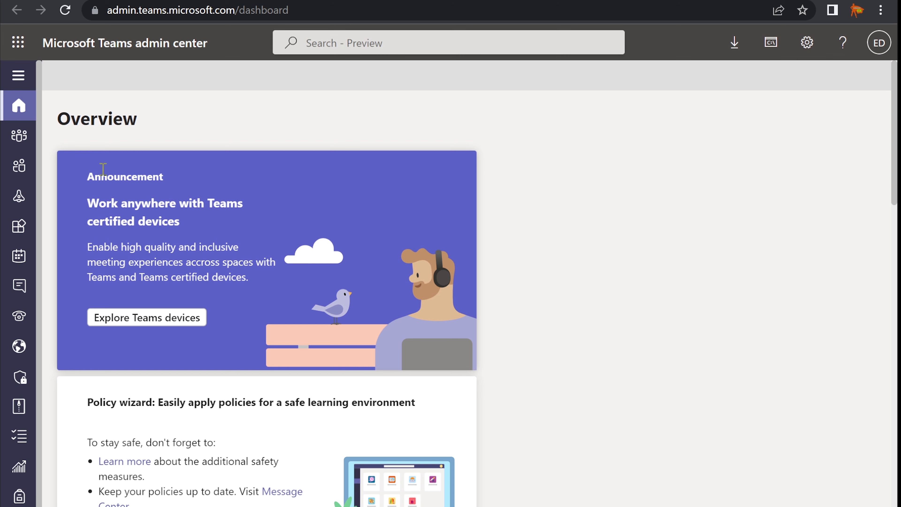
{"action": "left_click", "coordinate": [19, 76]}
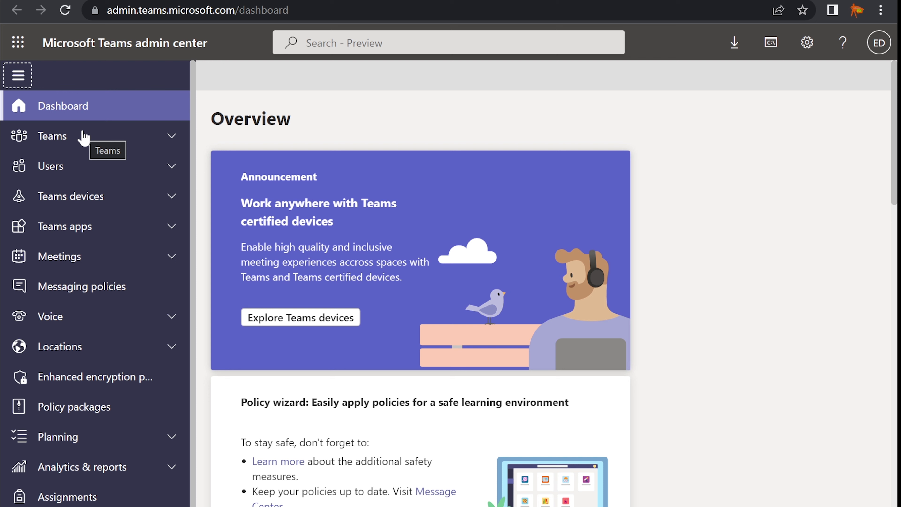
{"action": "left_click", "coordinate": [96, 205]}
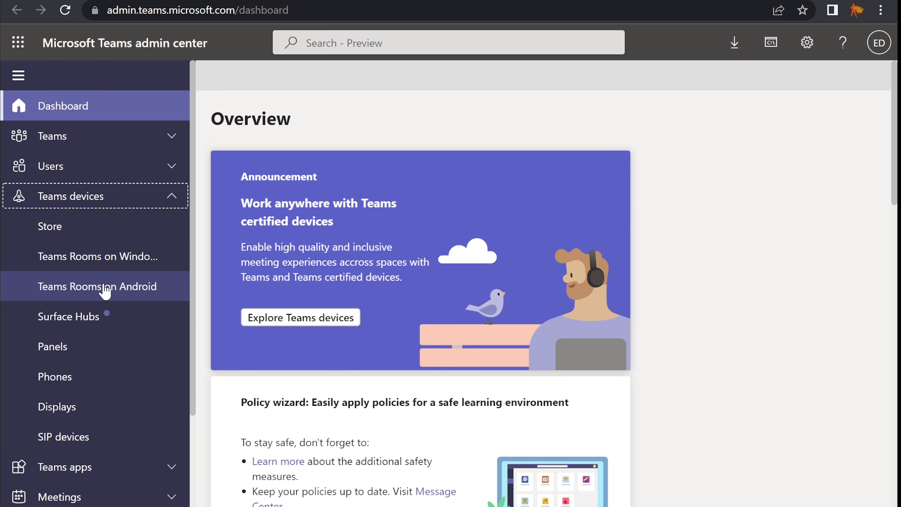
Open the Teams Rooms on Windows page and read its description of supported device types.
{"action": "left_click", "coordinate": [78, 262]}
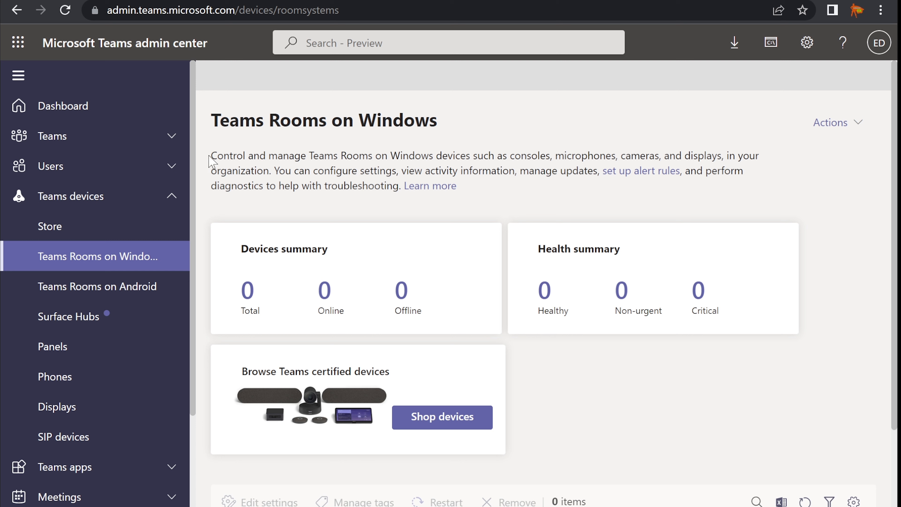
{"action": "left_click_drag", "start_coordinate": [209, 154], "coordinate": [765, 165]}
{"action": "left_click_drag", "start_coordinate": [444, 121], "coordinate": [291, 142]}
{"action": "left_click_drag", "start_coordinate": [212, 156], "coordinate": [747, 183]}
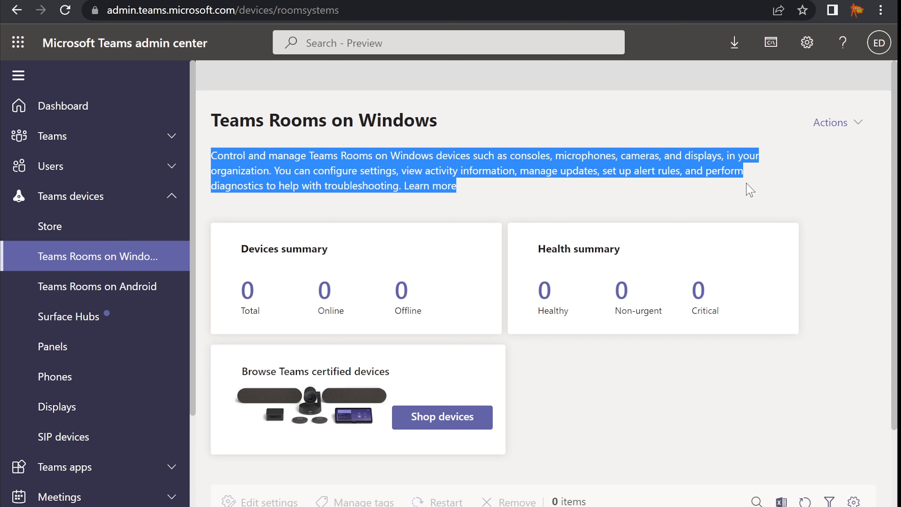
{"action": "left_click", "coordinate": [350, 180]}
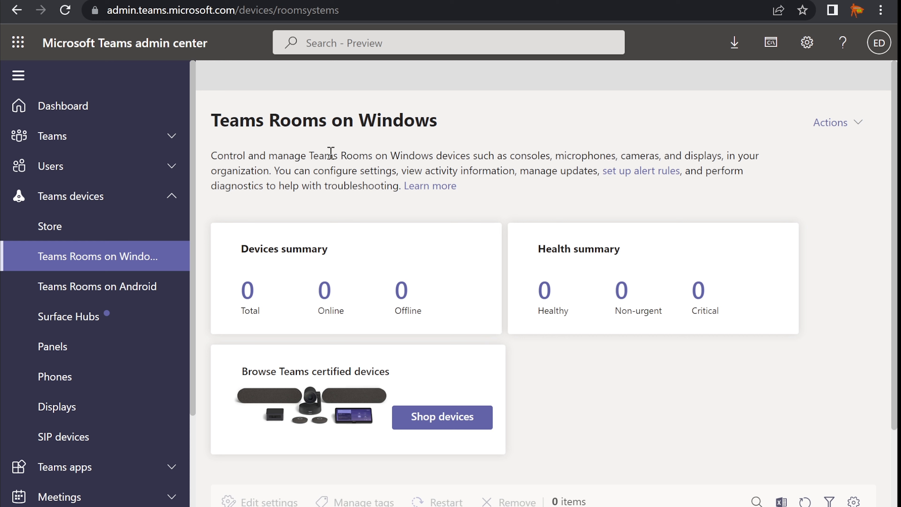
{"action": "left_click_drag", "start_coordinate": [507, 154], "coordinate": [273, 171]}
{"action": "left_click", "coordinate": [273, 169]}
View the Teams Rooms on Android page, then move on to the Surface Hubs page.
{"action": "left_click", "coordinate": [83, 299]}
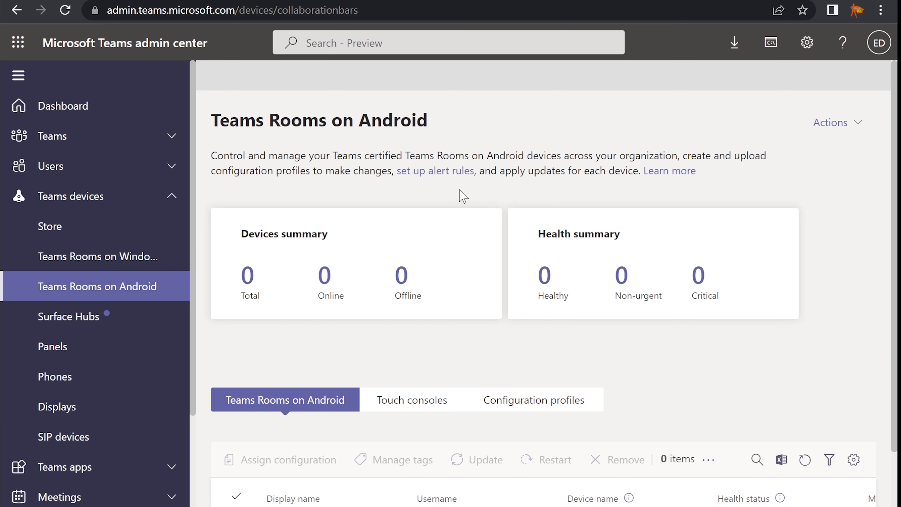
{"action": "left_click_drag", "start_coordinate": [483, 153], "coordinate": [679, 150]}
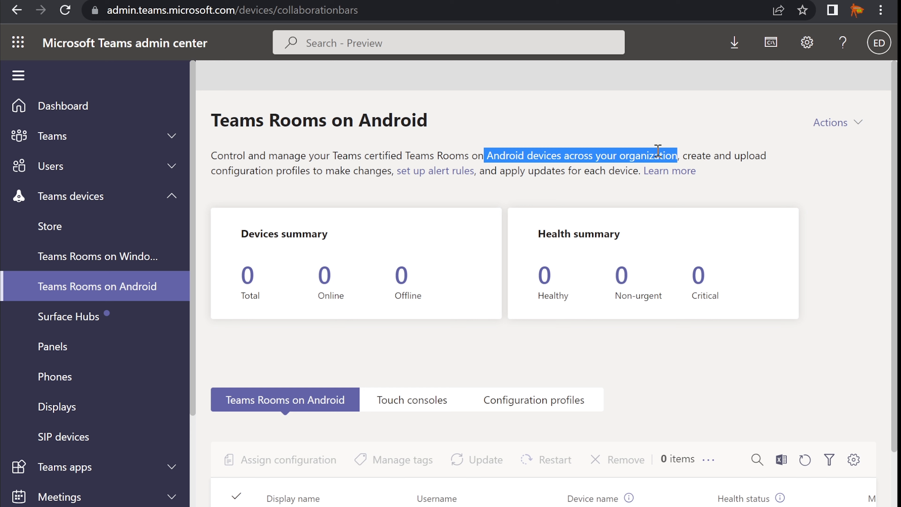
{"action": "left_click", "coordinate": [545, 157]}
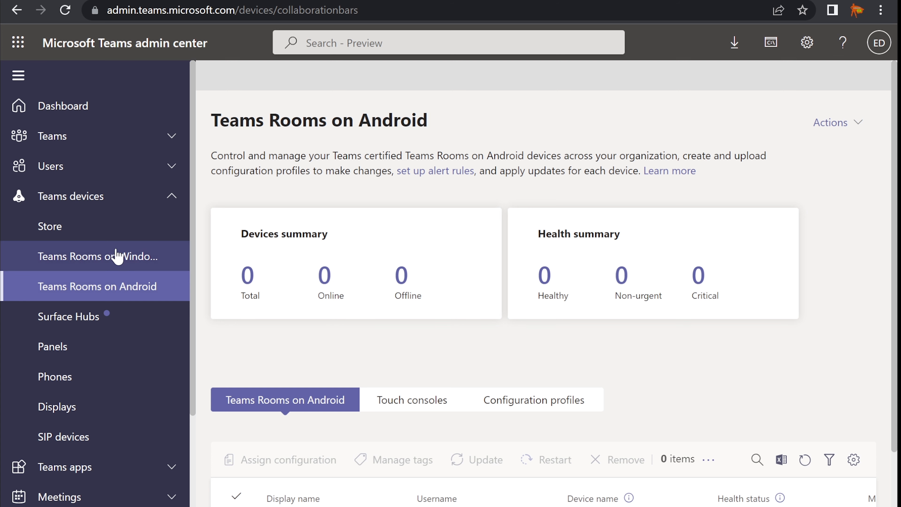
{"action": "left_click", "coordinate": [68, 328]}
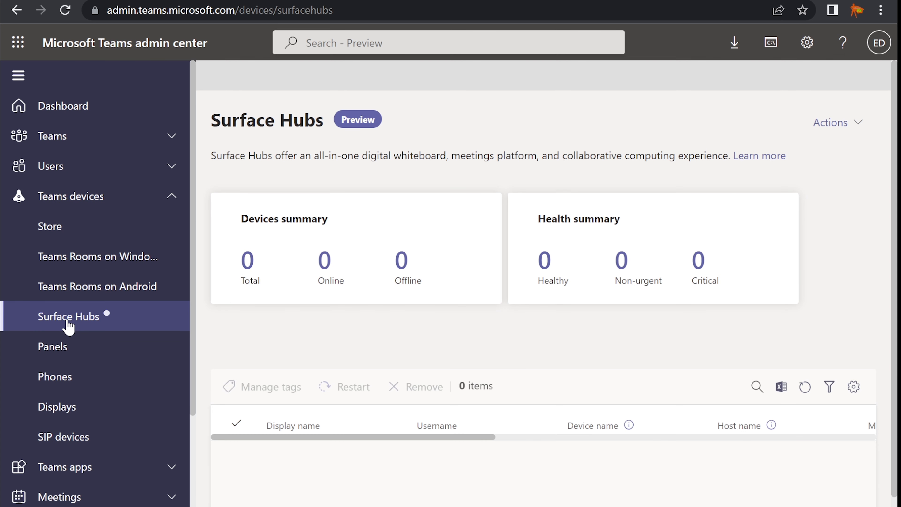
Read the Surface Hubs description, then open the Panels page and review its description.
{"action": "left_click_drag", "start_coordinate": [211, 156], "coordinate": [408, 155]}
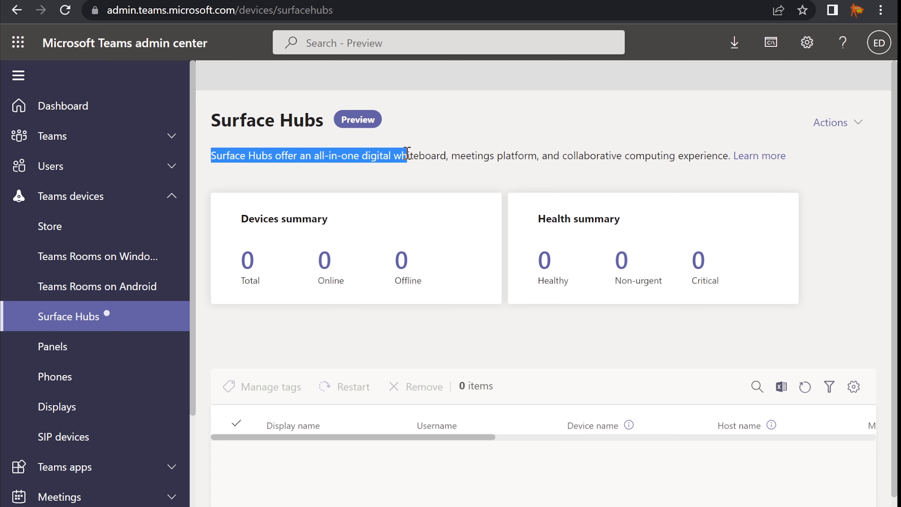
{"action": "left_click_drag", "start_coordinate": [408, 154], "coordinate": [649, 152]}
{"action": "left_click", "coordinate": [645, 153]}
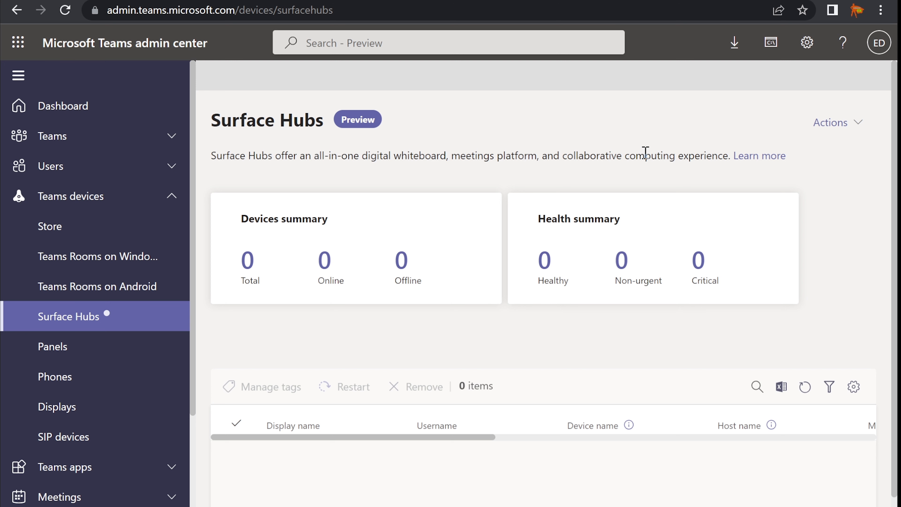
{"action": "left_click", "coordinate": [70, 350]}
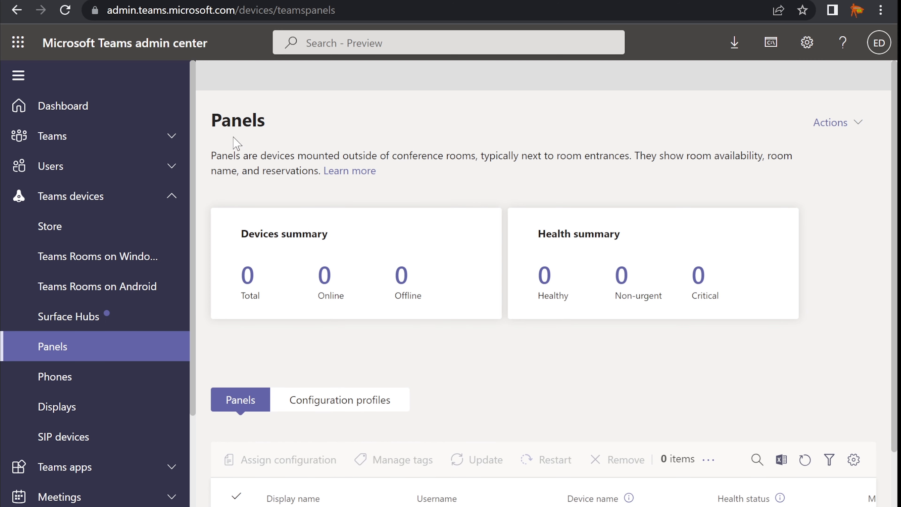
{"action": "left_click_drag", "start_coordinate": [211, 155], "coordinate": [321, 172]}
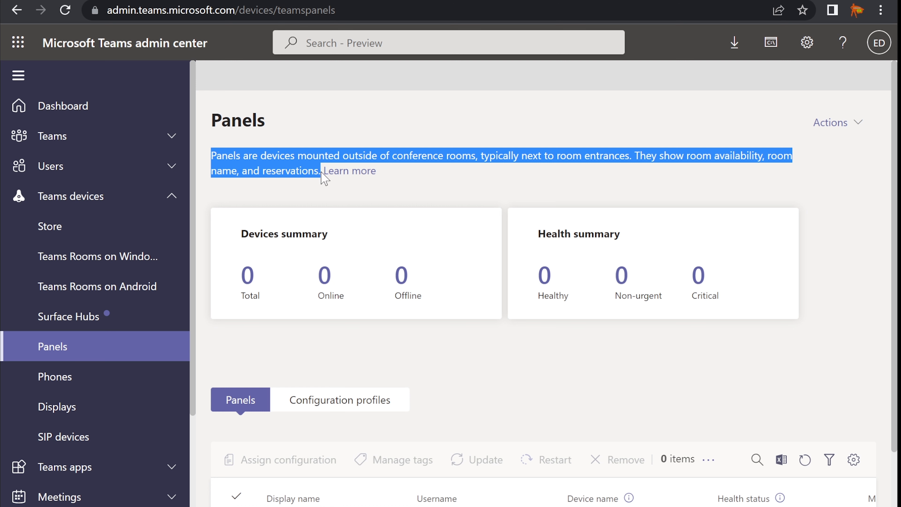
{"action": "left_click", "coordinate": [275, 156]}
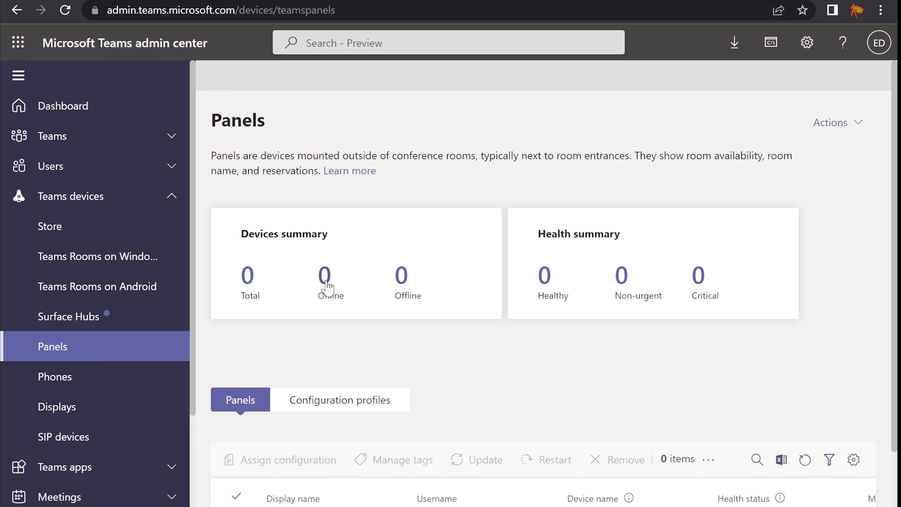
Step through the Phones, Displays and SIP devices pages, ending at the Teams devices store.
{"action": "left_click", "coordinate": [39, 381]}
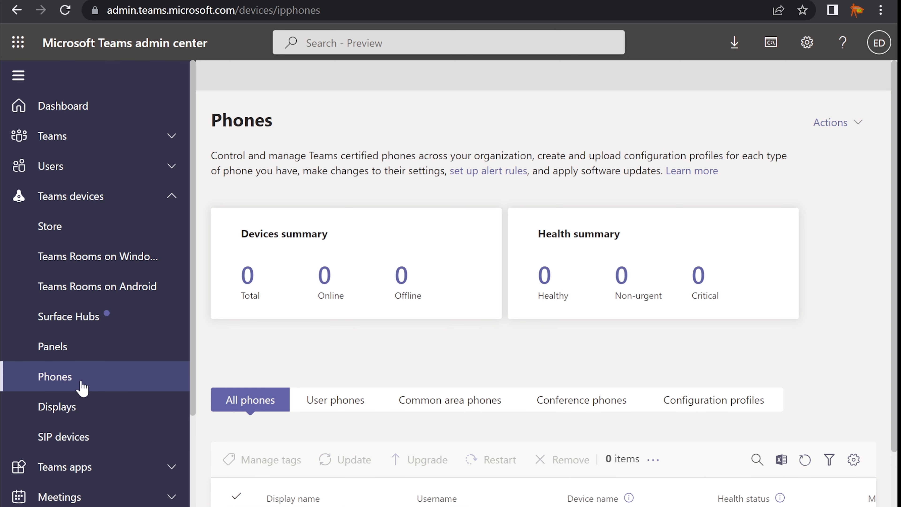
{"action": "left_click", "coordinate": [96, 412]}
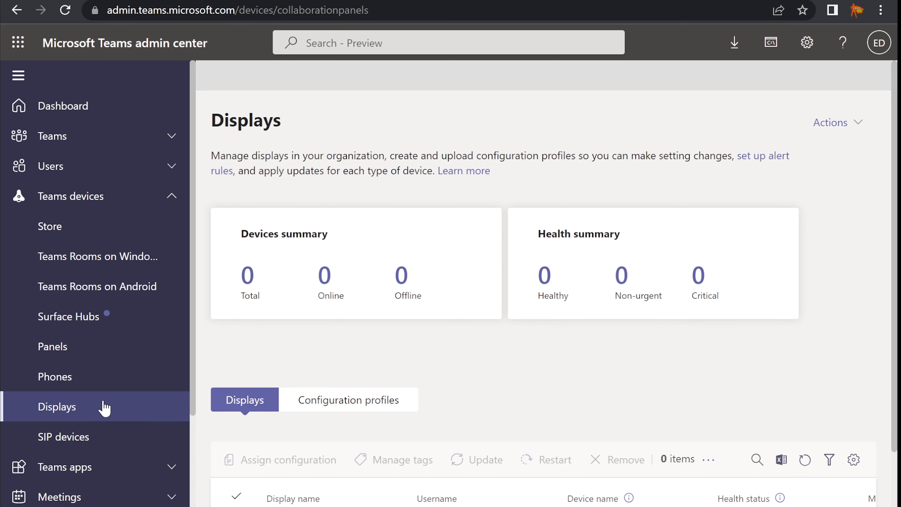
{"action": "left_click", "coordinate": [65, 444]}
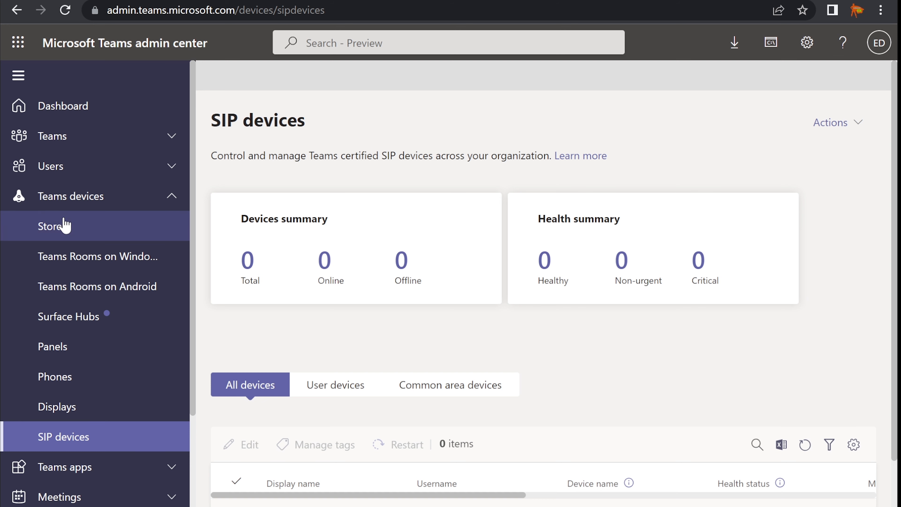
{"action": "left_click", "coordinate": [55, 231]}
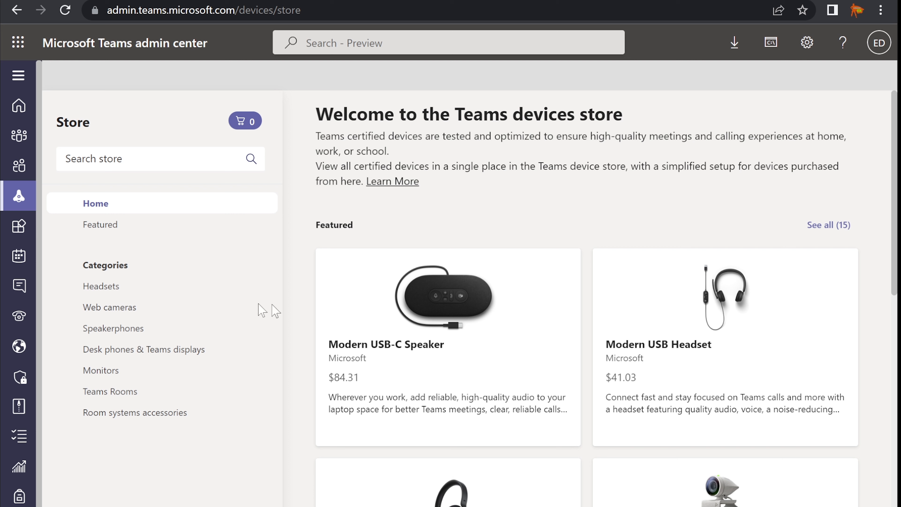
Browse the store's Headsets, Web cameras, Speakerphones, Desk phones & Teams displays, and Monitors categories.
{"action": "left_click", "coordinate": [125, 287]}
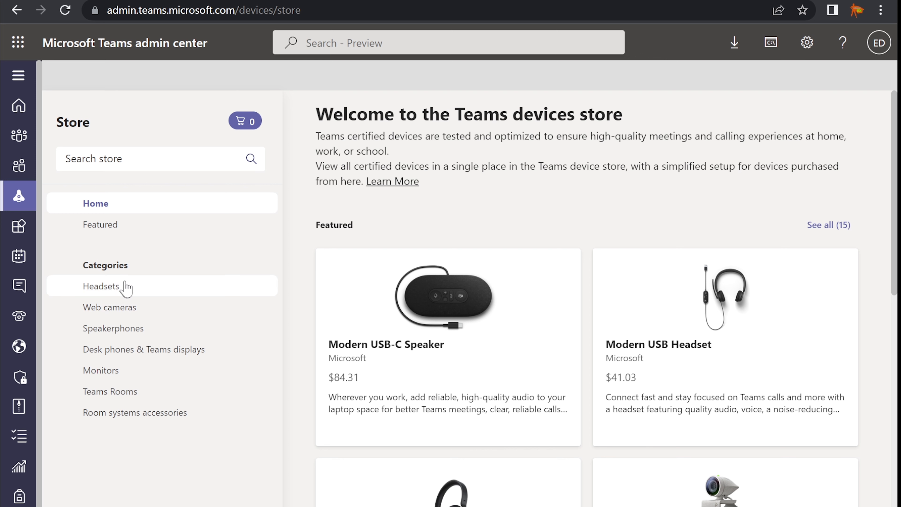
{"action": "left_click", "coordinate": [131, 311]}
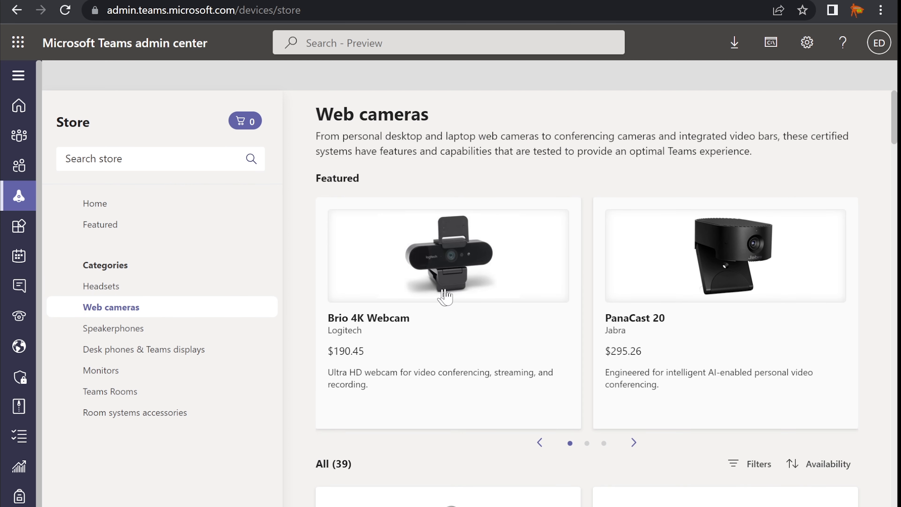
{"action": "scroll", "coordinate": [451, 295], "scroll_direction": "down", "scroll_amount": 2}
{"action": "left_click", "coordinate": [153, 329]}
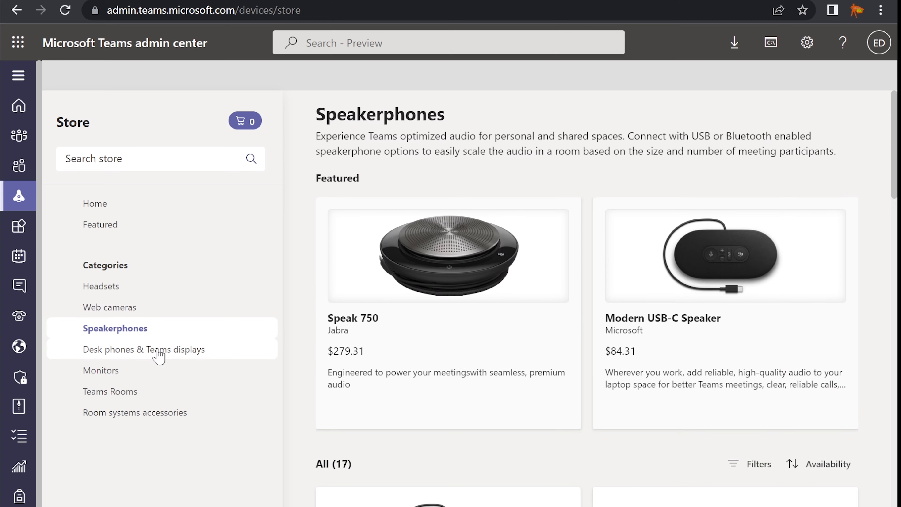
{"action": "left_click", "coordinate": [156, 351]}
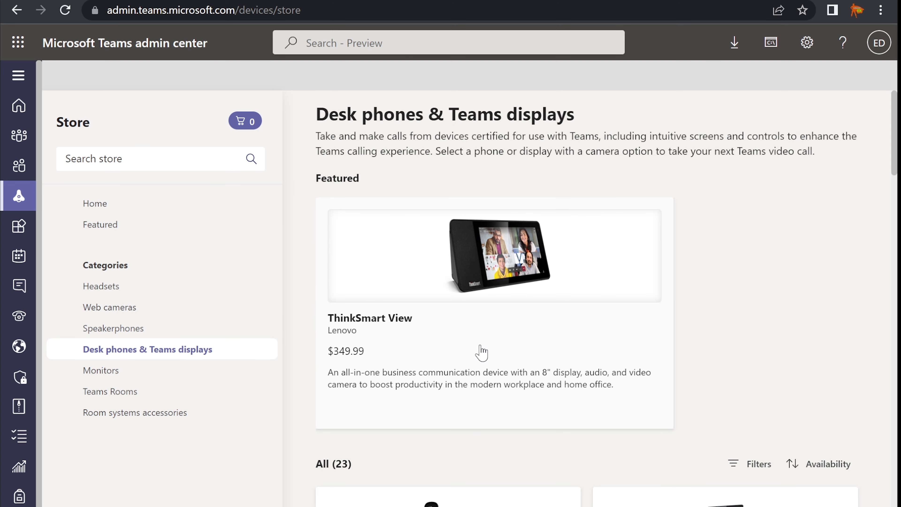
{"action": "scroll", "coordinate": [482, 352], "scroll_direction": "down", "scroll_amount": 2}
{"action": "scroll", "coordinate": [483, 351], "scroll_direction": "down", "scroll_amount": 20}
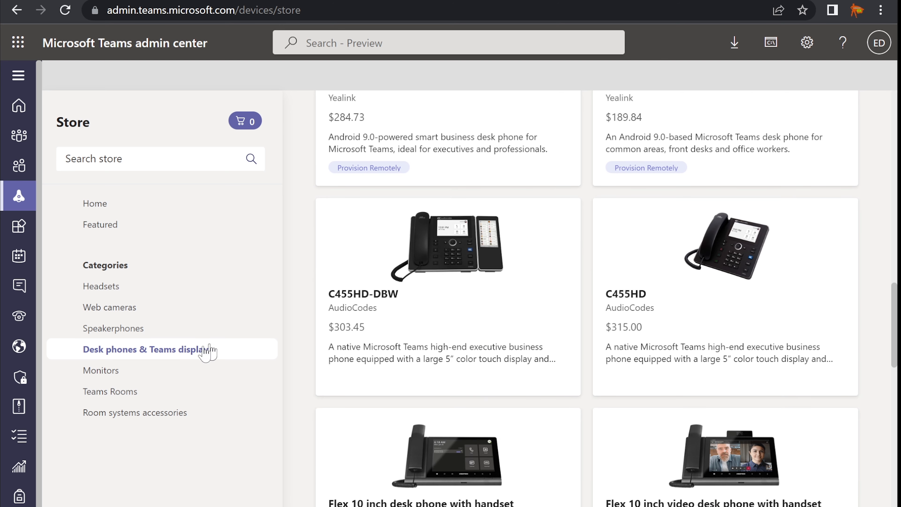
{"action": "left_click", "coordinate": [121, 376]}
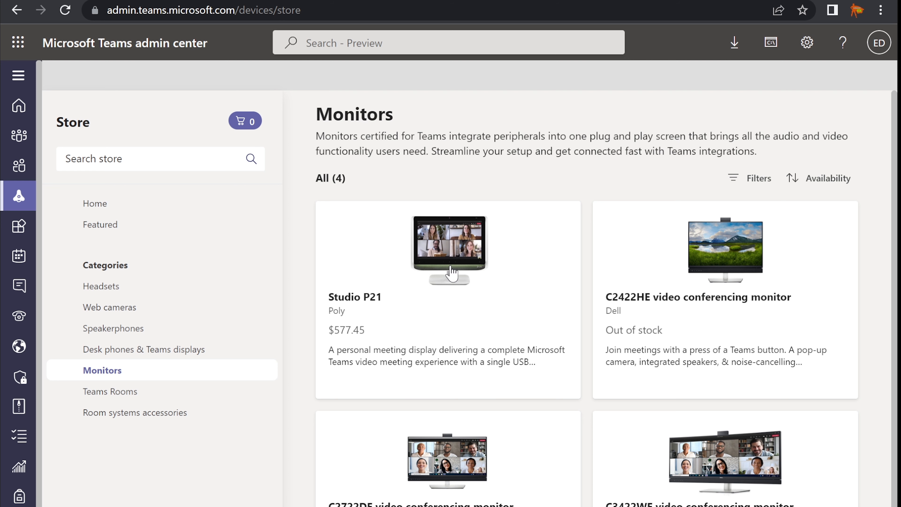
Browse the Teams Rooms products, then the Room systems accessories listing.
{"action": "scroll", "coordinate": [451, 274], "scroll_direction": "down", "scroll_amount": 1}
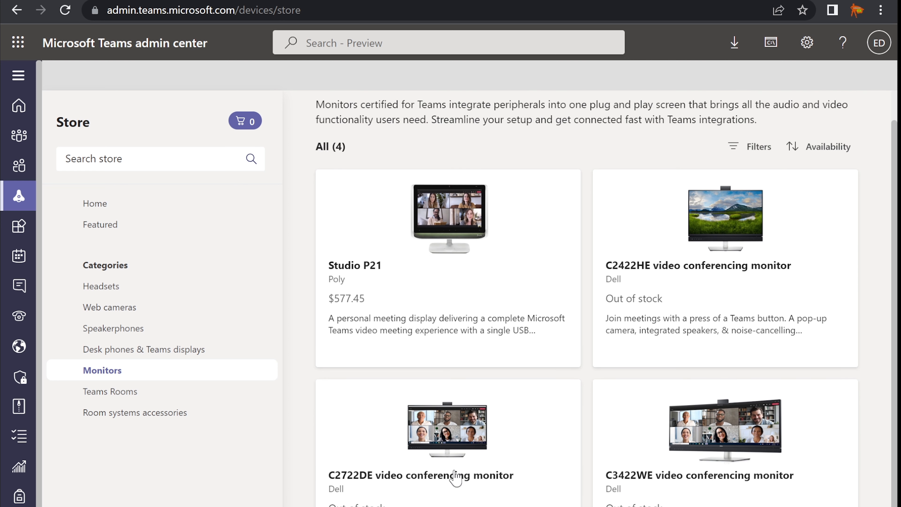
{"action": "left_click", "coordinate": [135, 393]}
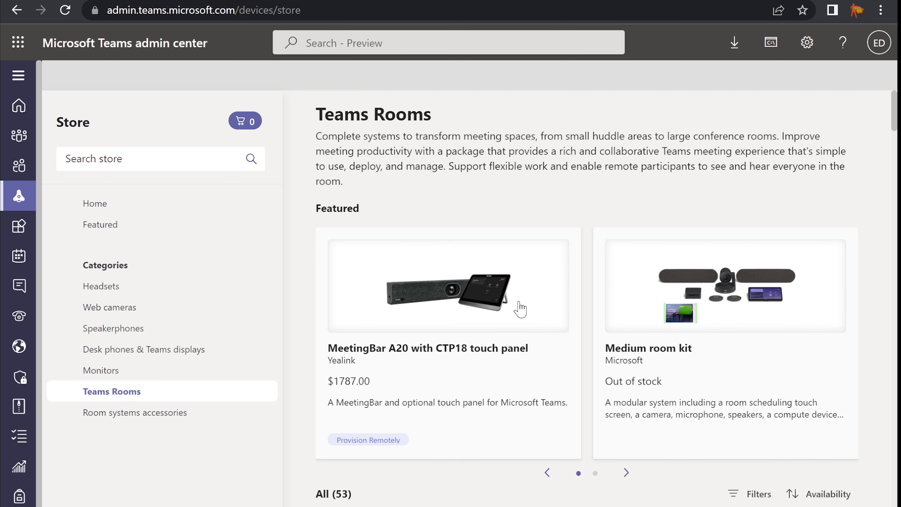
{"action": "scroll", "coordinate": [511, 309], "scroll_direction": "down", "scroll_amount": 2}
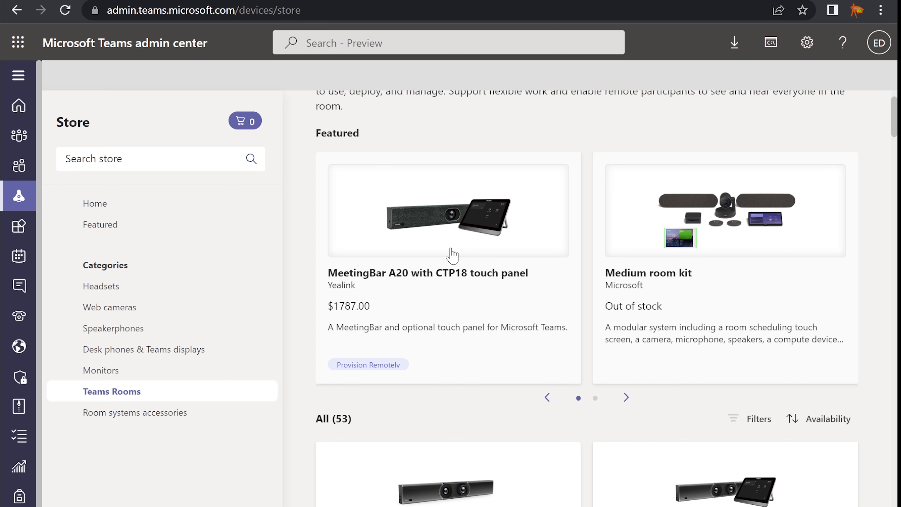
{"action": "scroll", "coordinate": [452, 254], "scroll_direction": "down", "scroll_amount": 17}
{"action": "scroll", "coordinate": [451, 255], "scroll_direction": "down", "scroll_amount": 20}
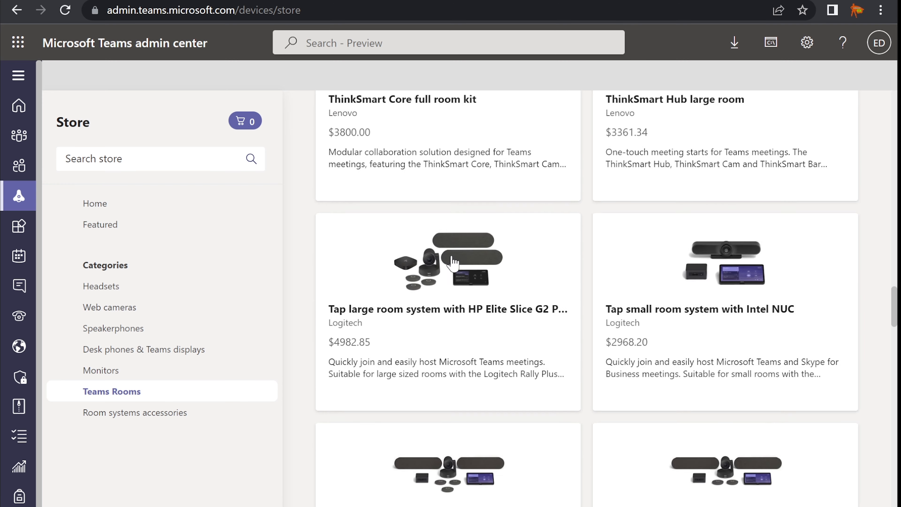
{"action": "scroll", "coordinate": [454, 262], "scroll_direction": "down", "scroll_amount": 20}
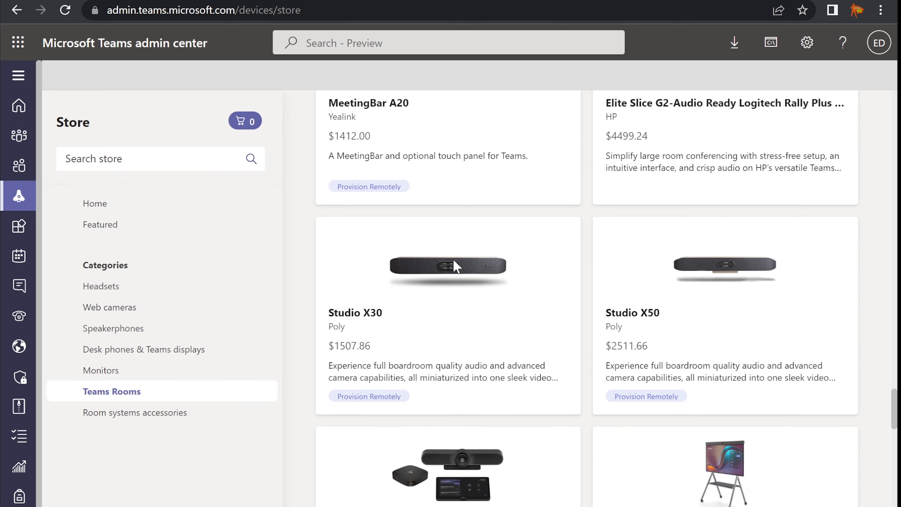
{"action": "scroll", "coordinate": [456, 265], "scroll_direction": "down", "scroll_amount": 6}
{"action": "scroll", "coordinate": [465, 278], "scroll_direction": "down", "scroll_amount": 6}
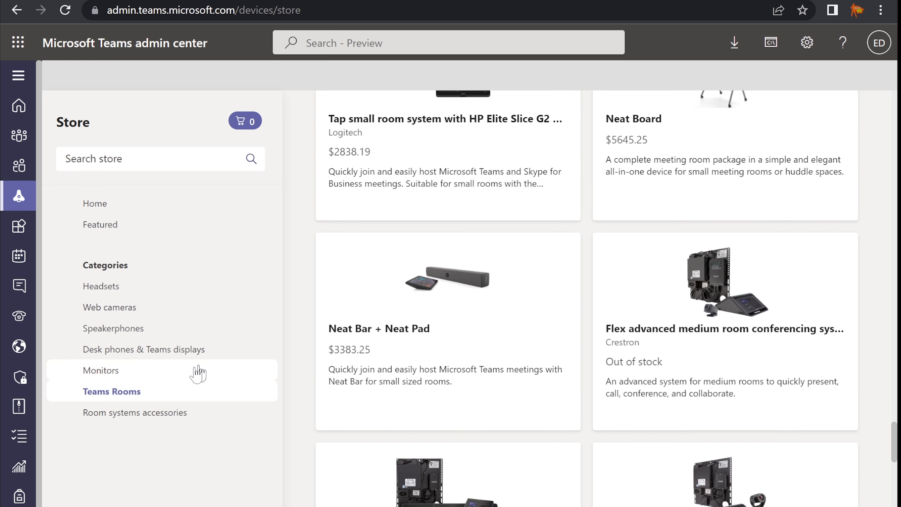
{"action": "left_click", "coordinate": [136, 416]}
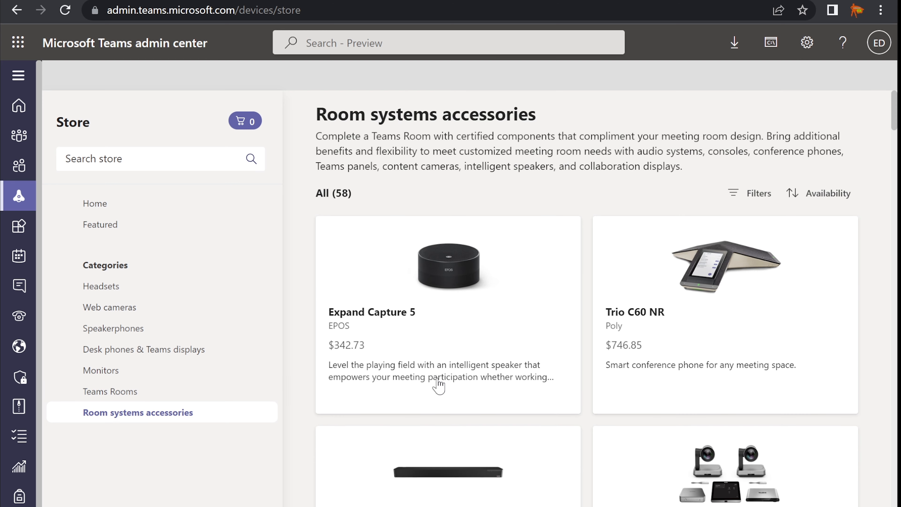
{"action": "scroll", "coordinate": [437, 384], "scroll_direction": "down", "scroll_amount": 5}
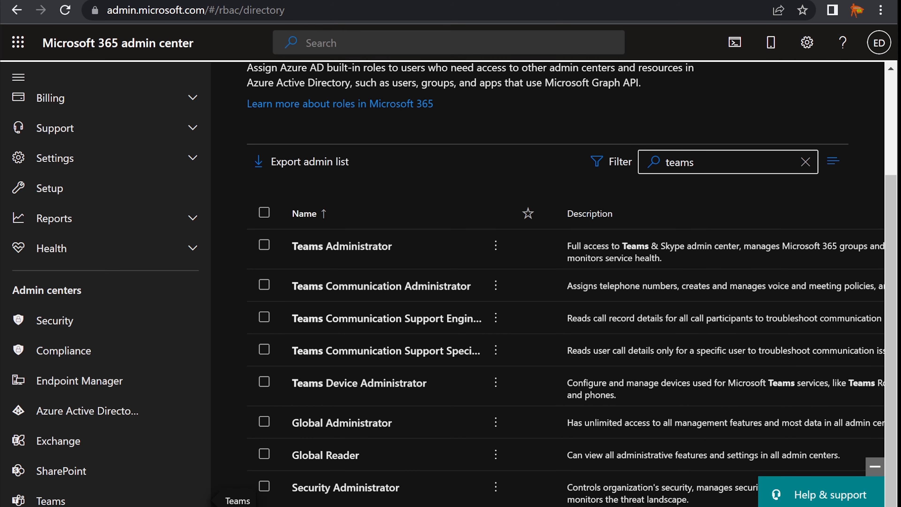
Check the Teams Device Admin task in the notes, then open the Active users list.
{"action": "key", "text": "alt+Tab"}
{"action": "left_click_drag", "start_coordinate": [392, 199], "coordinate": [632, 197]}
{"action": "left_click", "coordinate": [631, 198]}
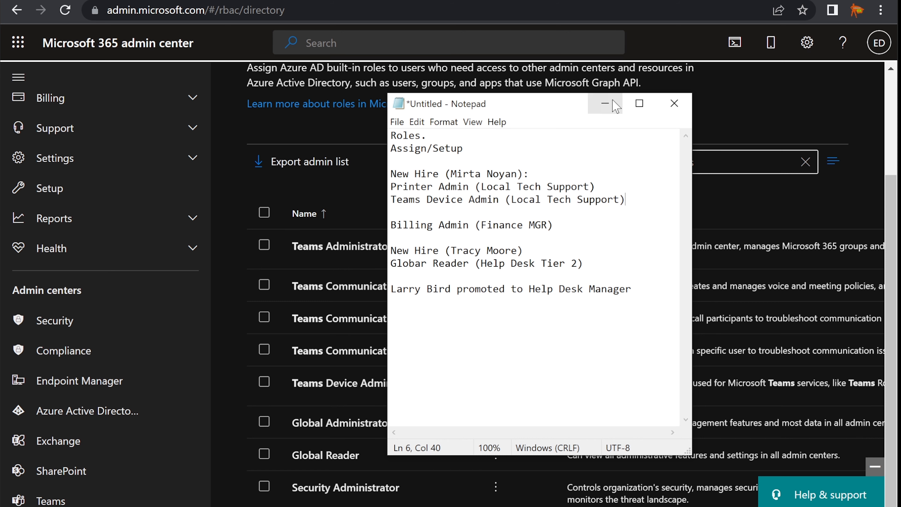
{"action": "left_click", "coordinate": [605, 103]}
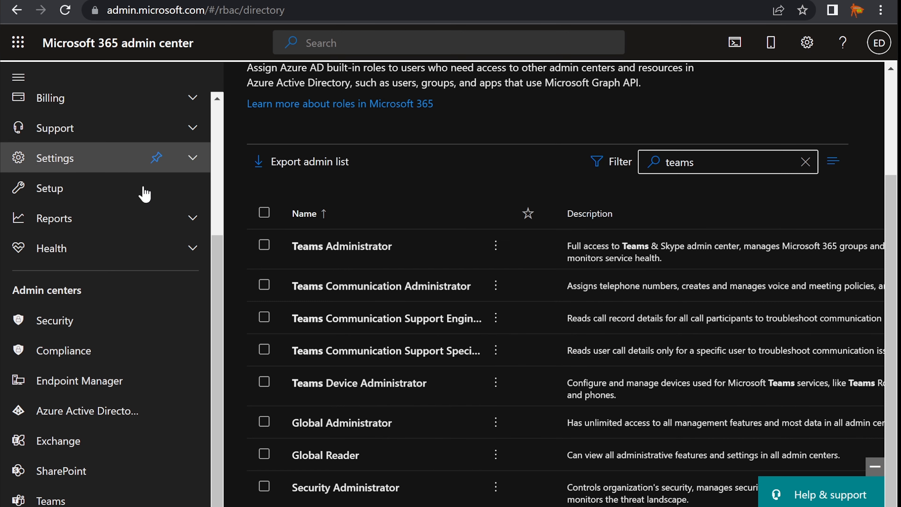
{"action": "scroll", "coordinate": [141, 194], "scroll_direction": "up", "scroll_amount": 8}
{"action": "left_click", "coordinate": [74, 167]}
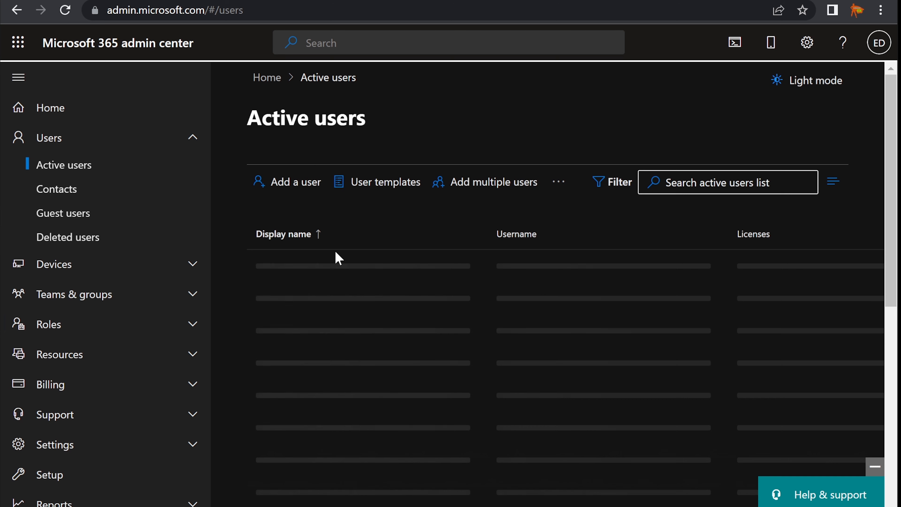
Review the first new hire's name and role lines in the task notes, then return to Active users.
{"action": "key", "text": "alt+Tab"}
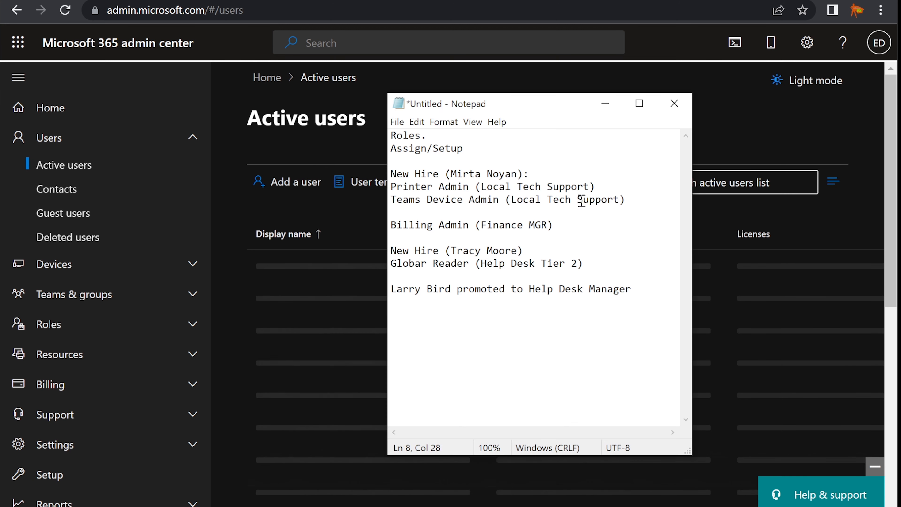
{"action": "left_click_drag", "start_coordinate": [627, 201], "coordinate": [376, 176]}
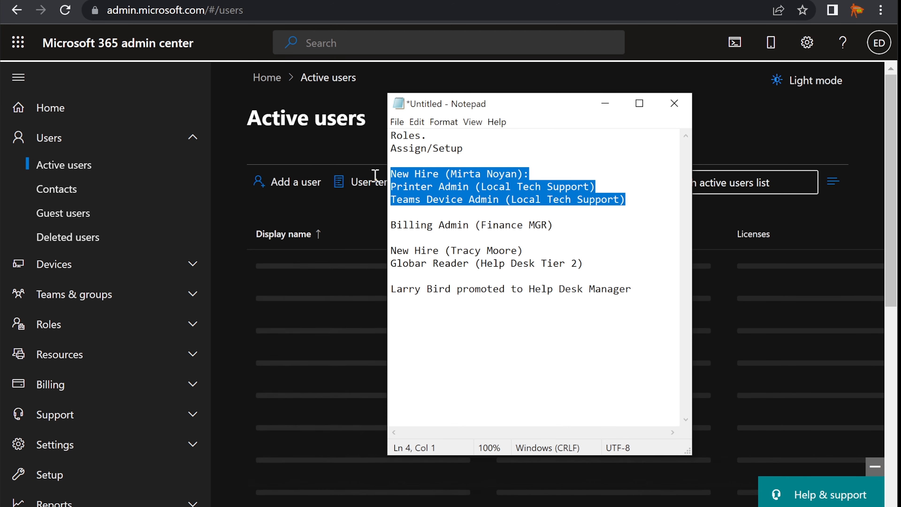
{"action": "left_click", "coordinate": [428, 199]}
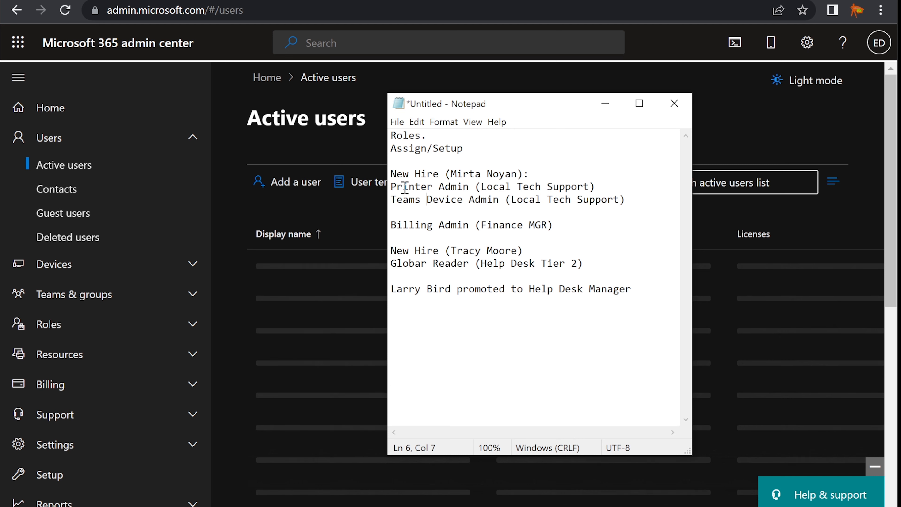
{"action": "left_click", "coordinate": [635, 199]}
{"action": "left_click_drag", "start_coordinate": [634, 198], "coordinate": [392, 183]}
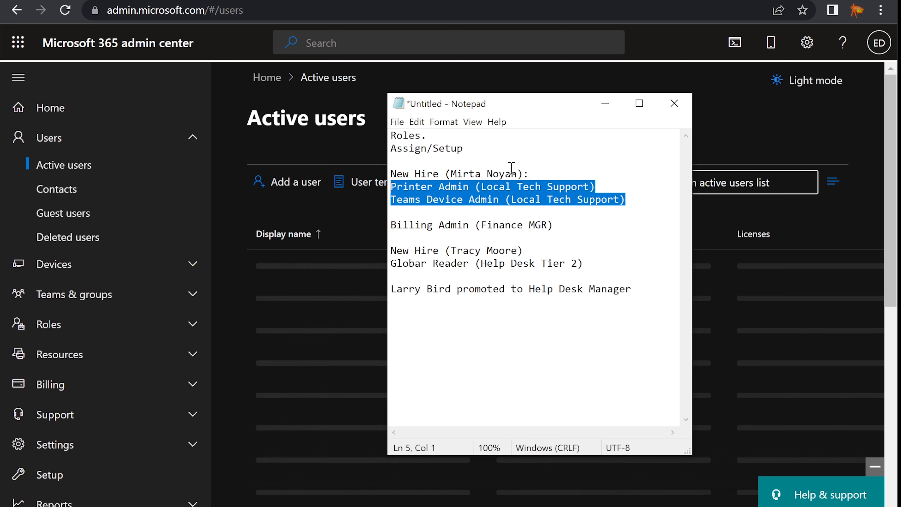
{"action": "left_click", "coordinate": [529, 174]}
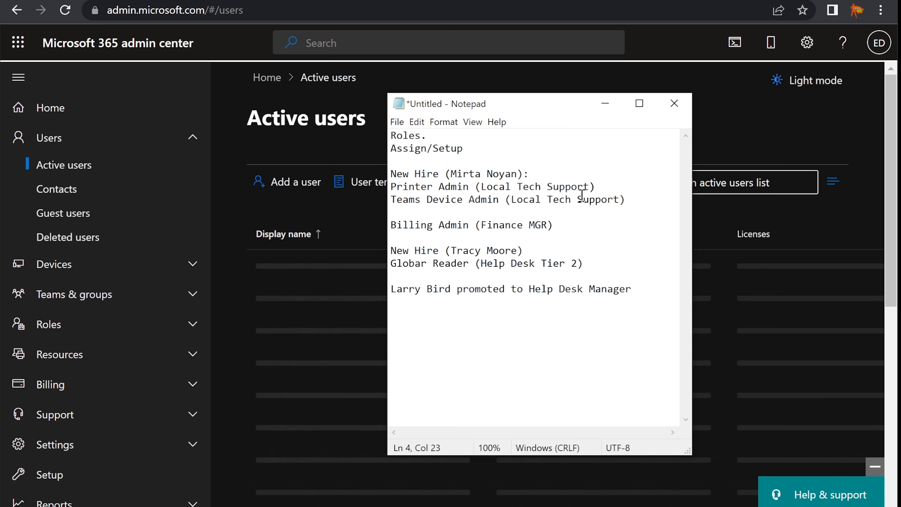
{"action": "left_click_drag", "start_coordinate": [629, 199], "coordinate": [388, 187]}
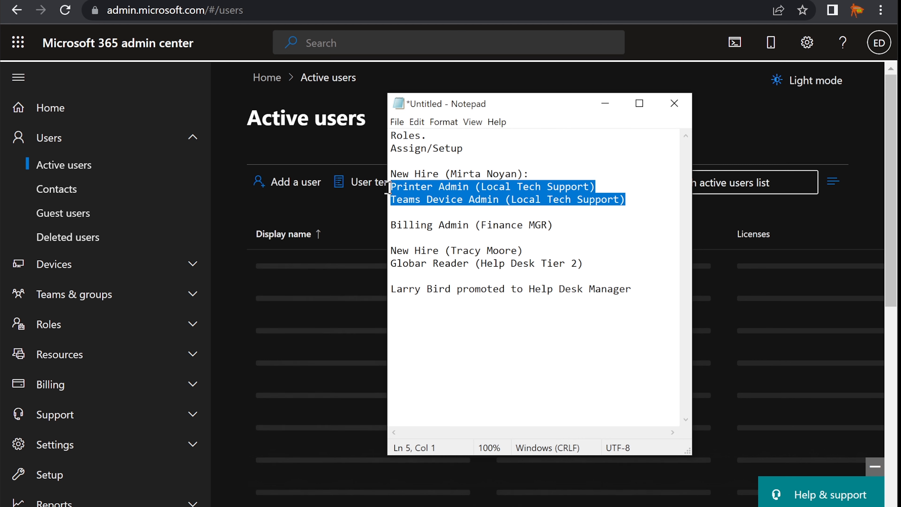
{"action": "left_click", "coordinate": [549, 171]}
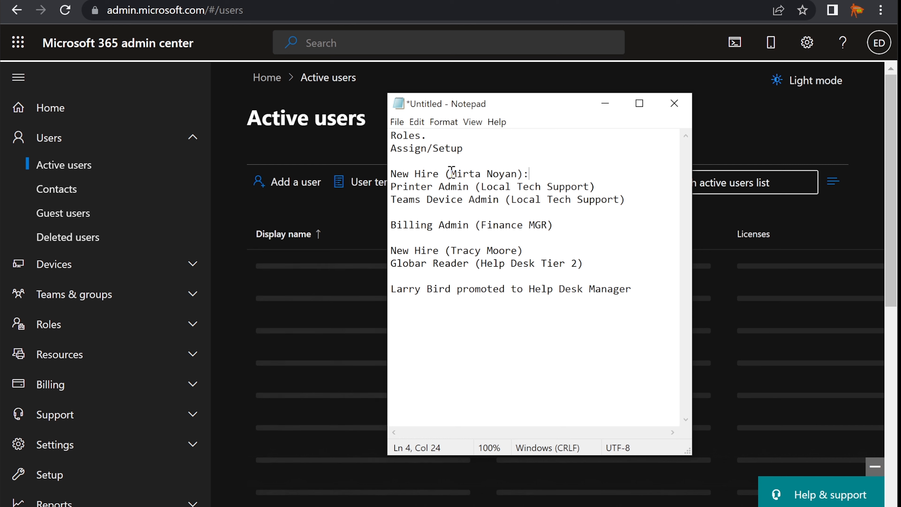
{"action": "left_click_drag", "start_coordinate": [452, 173], "coordinate": [518, 171]}
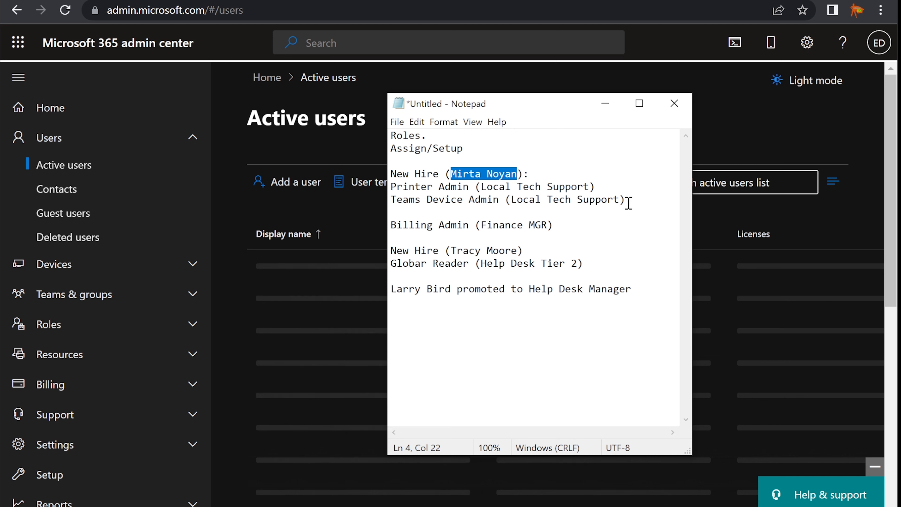
{"action": "left_click_drag", "start_coordinate": [626, 201], "coordinate": [408, 183]}
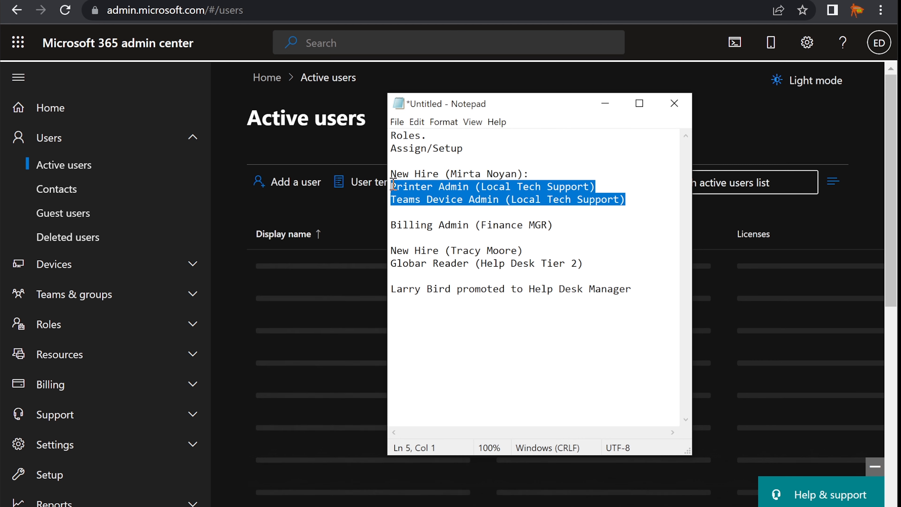
{"action": "left_click", "coordinate": [409, 186]}
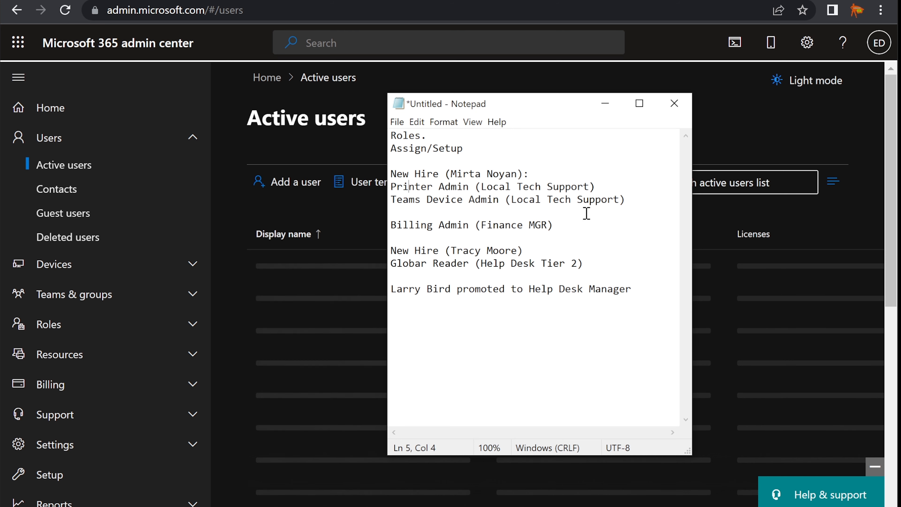
{"action": "left_click_drag", "start_coordinate": [550, 107], "coordinate": [688, 115]}
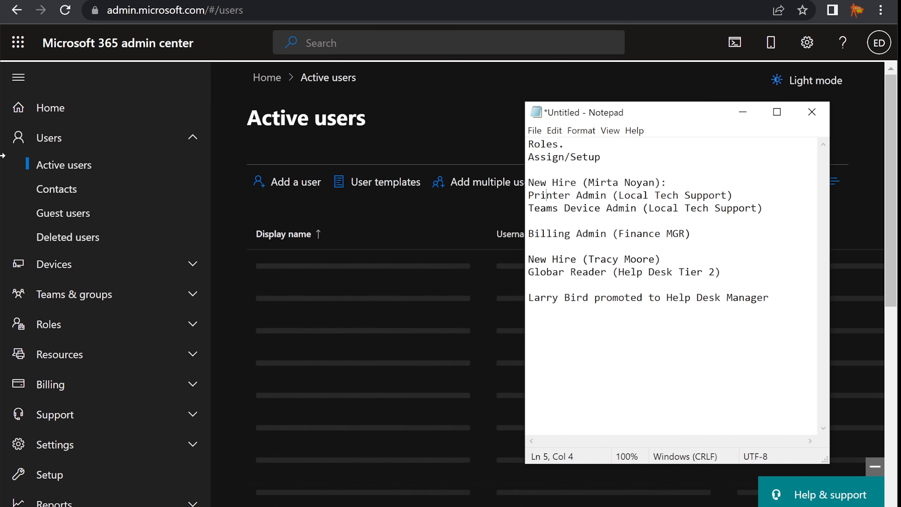
{"action": "left_click", "coordinate": [64, 167]}
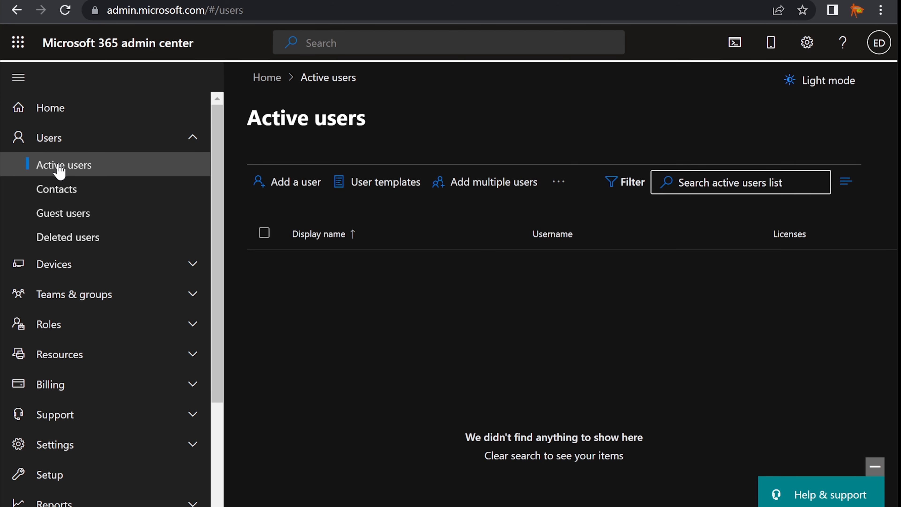
Reload the users page and check the Billing Admin task in the notes.
{"action": "left_click", "coordinate": [65, 10]}
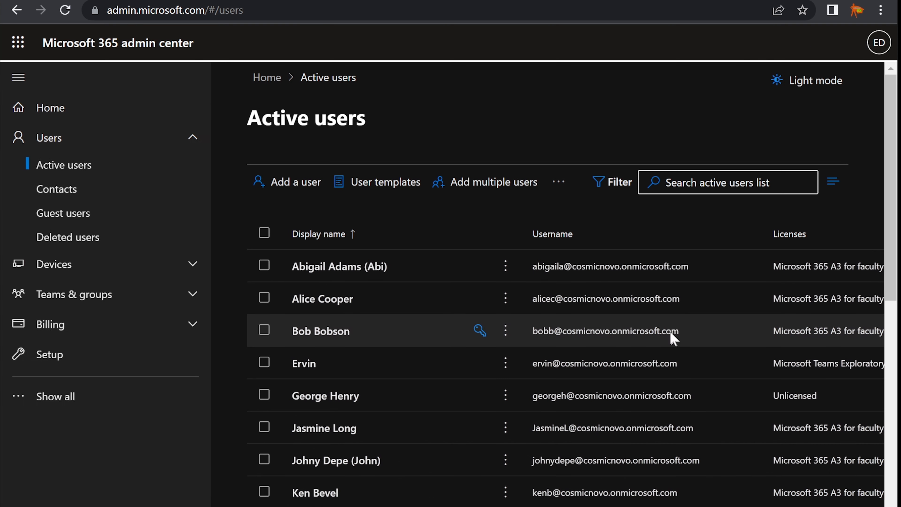
{"action": "key", "text": "alt+Tab"}
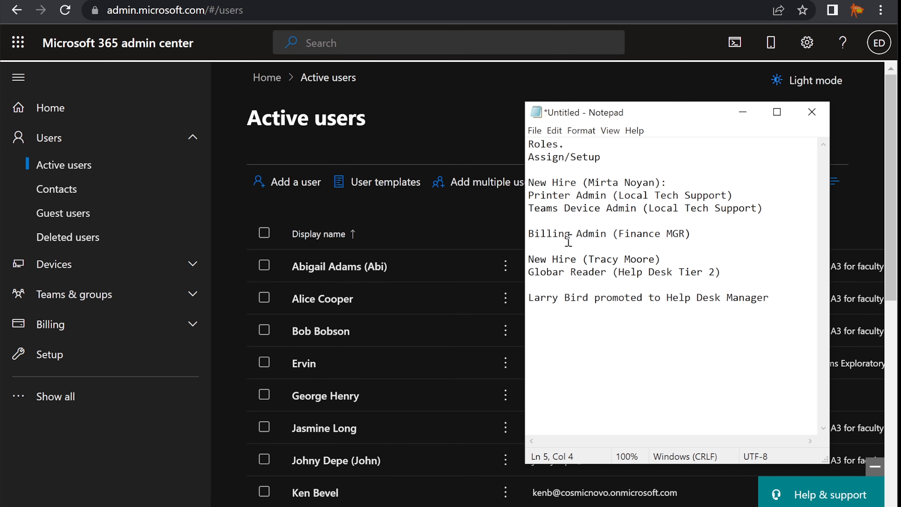
{"action": "left_click_drag", "start_coordinate": [529, 235], "coordinate": [685, 234]}
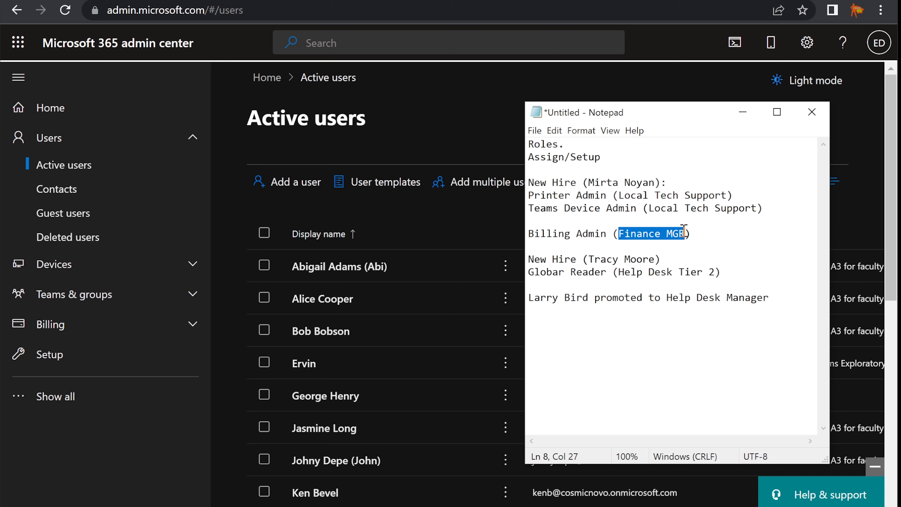
{"action": "left_click", "coordinate": [704, 233]}
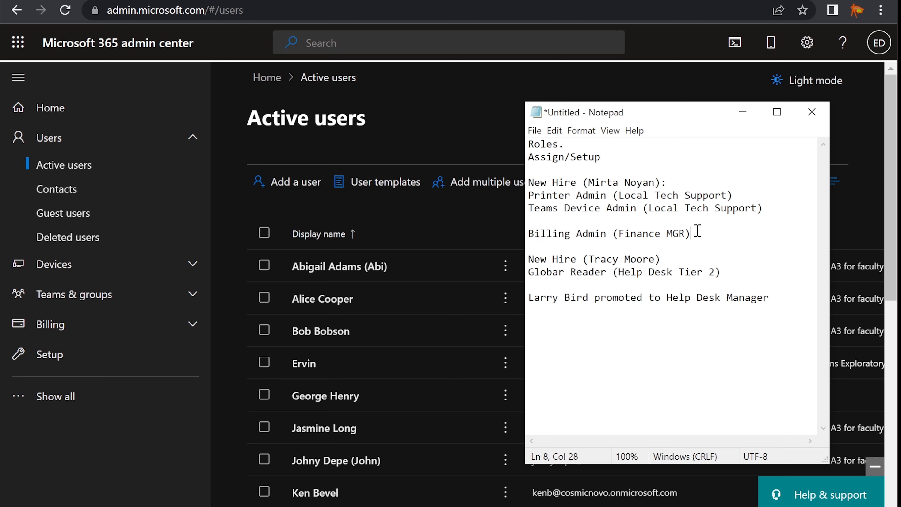
{"action": "left_click_drag", "start_coordinate": [702, 233], "coordinate": [611, 231]}
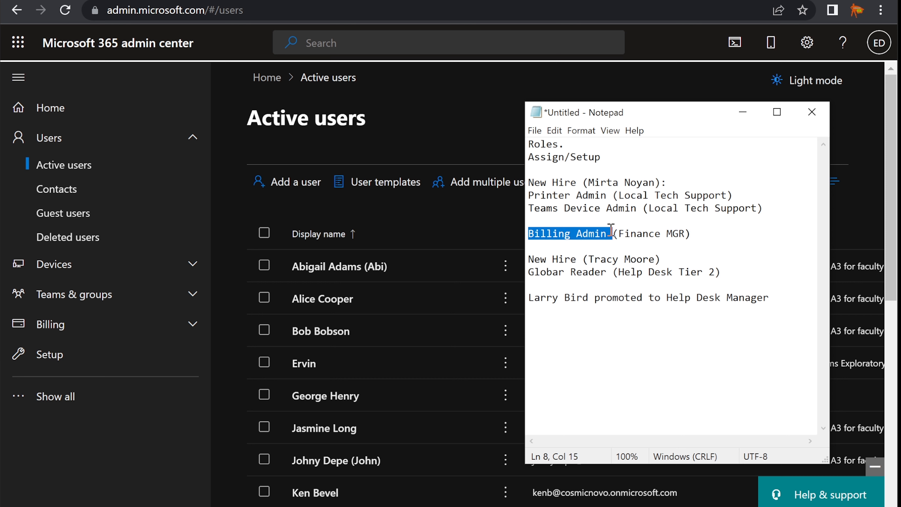
{"action": "left_click", "coordinate": [743, 112]}
Search the active users list by the user's name to show the single matching account.
{"action": "left_click", "coordinate": [714, 183]}
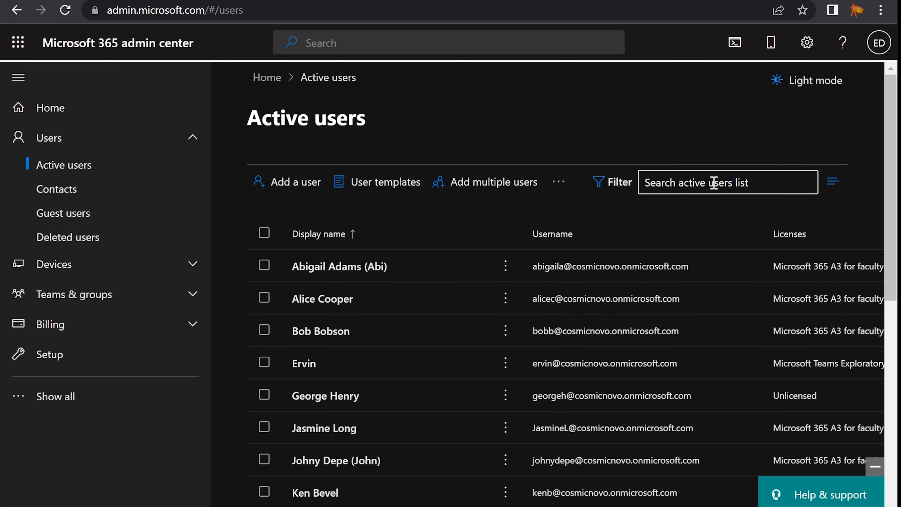
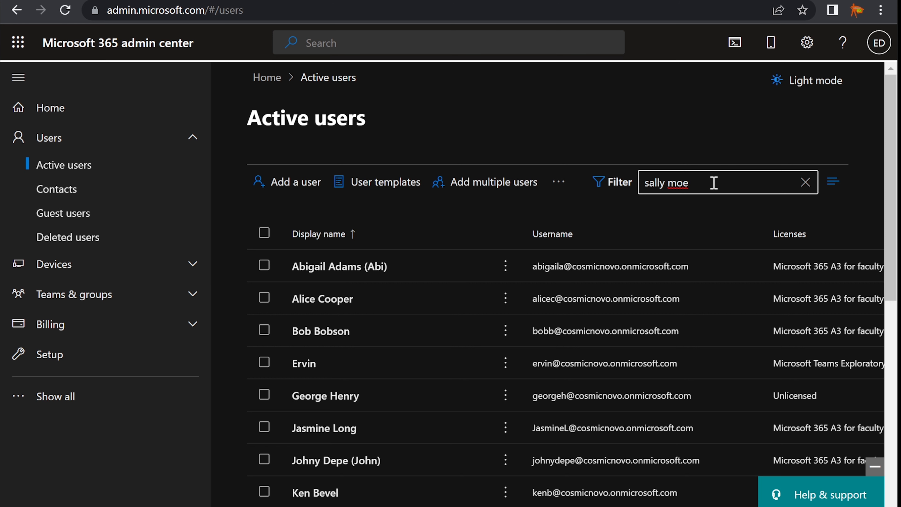
{"action": "key", "text": "Return"}
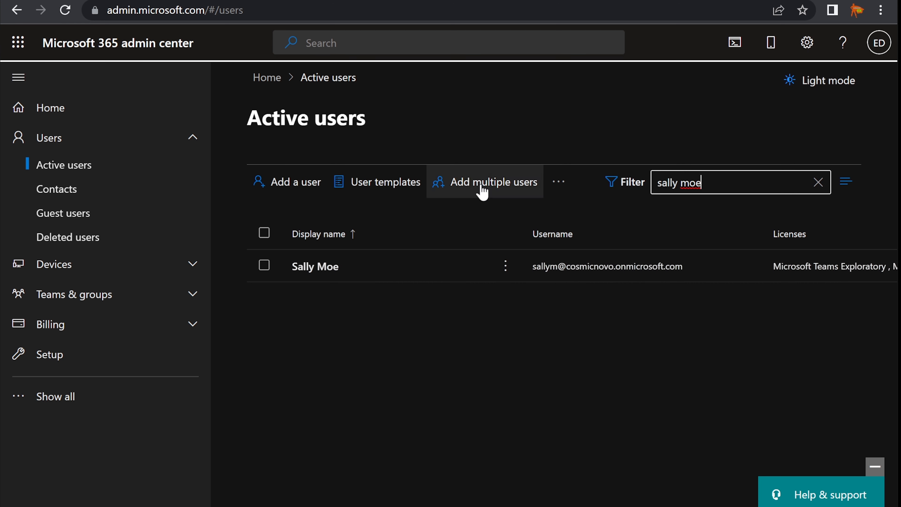
{"action": "left_click", "coordinate": [305, 271]}
{"action": "left_click", "coordinate": [305, 270]}
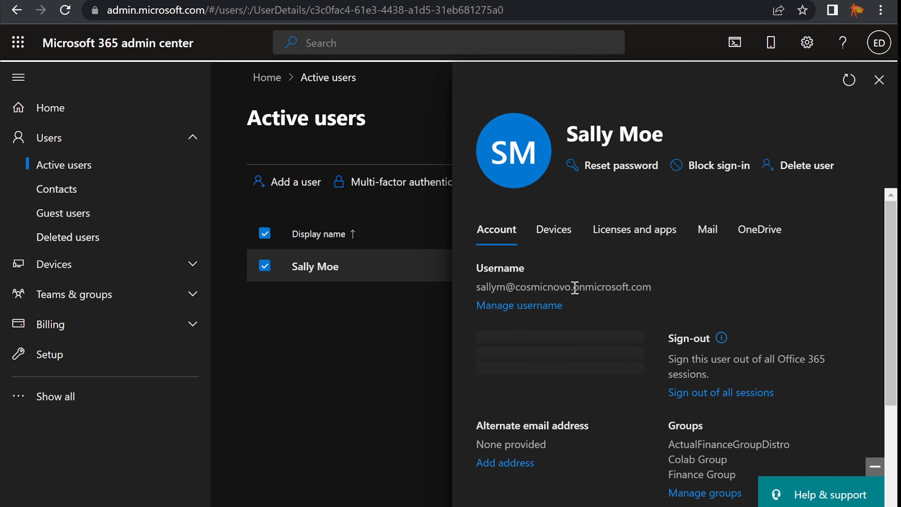
{"action": "scroll", "coordinate": [574, 288], "scroll_direction": "down", "scroll_amount": 2}
{"action": "scroll", "coordinate": [574, 288], "scroll_direction": "down", "scroll_amount": 4}
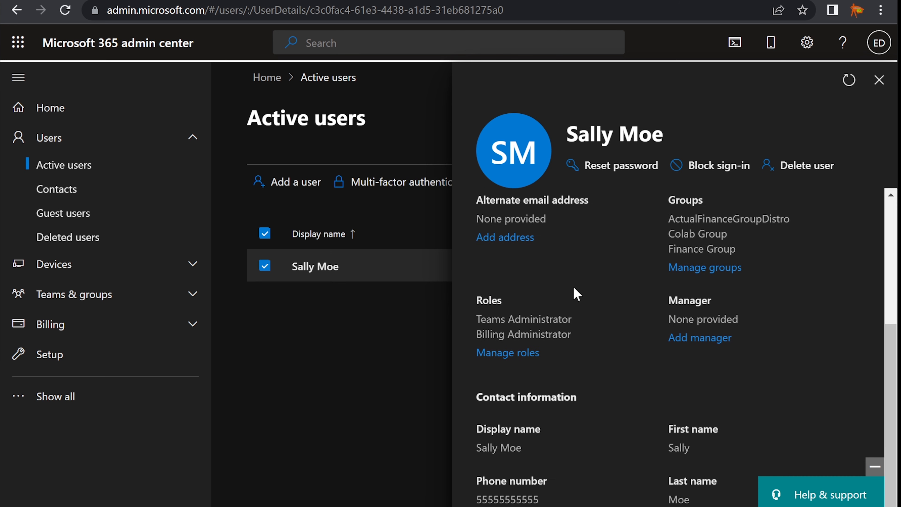
{"action": "scroll", "coordinate": [574, 287], "scroll_direction": "up", "scroll_amount": 6}
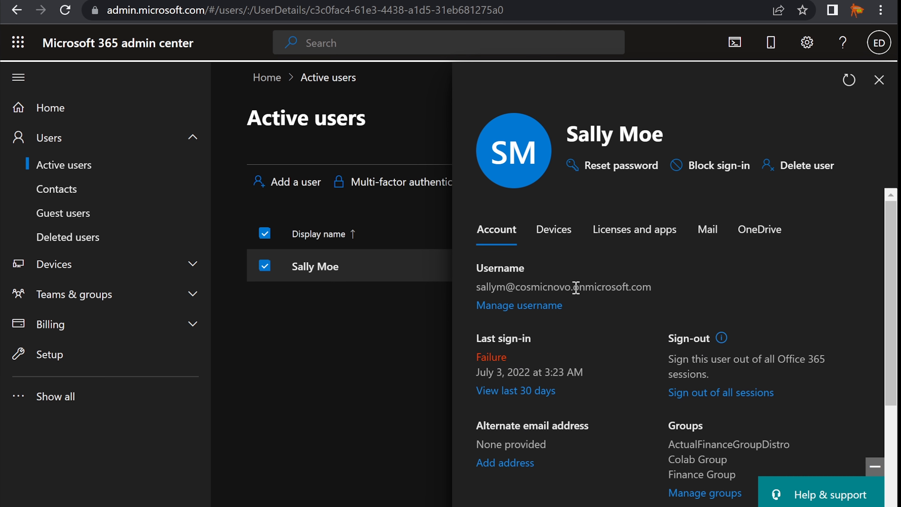
{"action": "scroll", "coordinate": [576, 288], "scroll_direction": "down", "scroll_amount": 4}
{"action": "scroll", "coordinate": [575, 286], "scroll_direction": "down", "scroll_amount": 2}
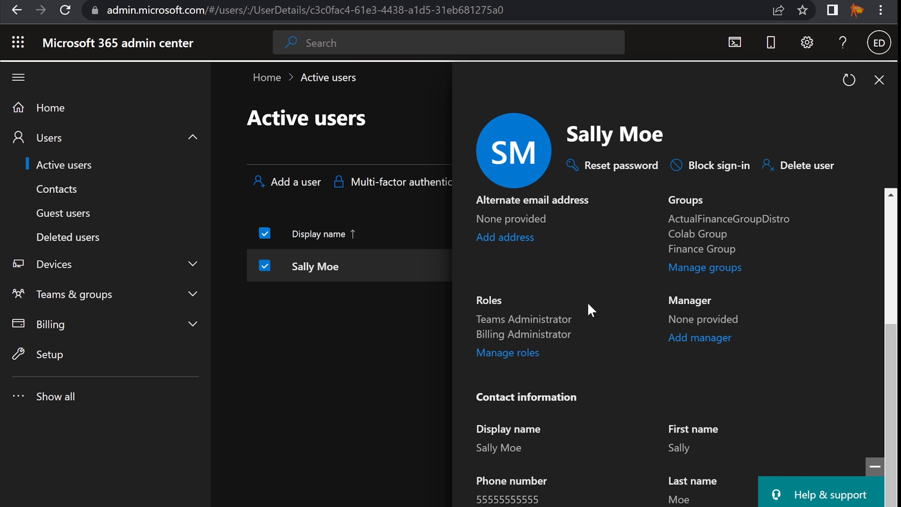
{"action": "key", "text": "alt+Tab"}
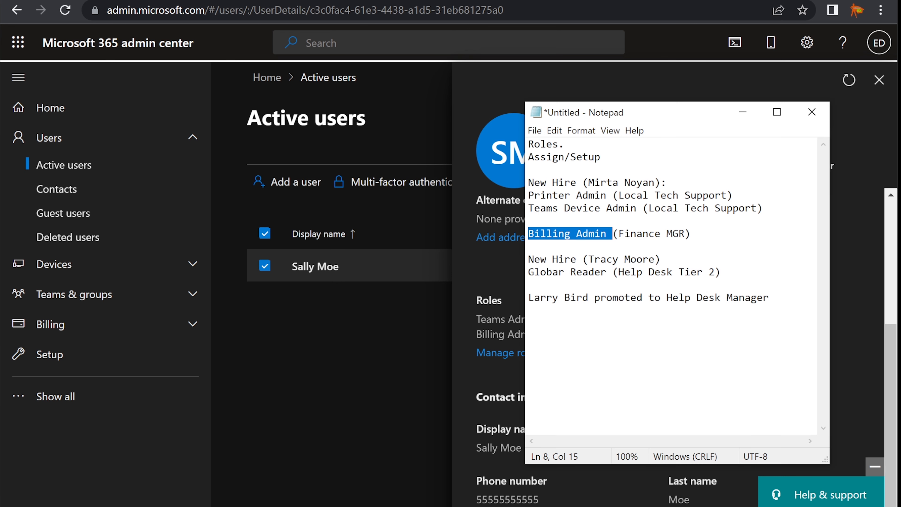
{"action": "key", "text": "alt+Tab"}
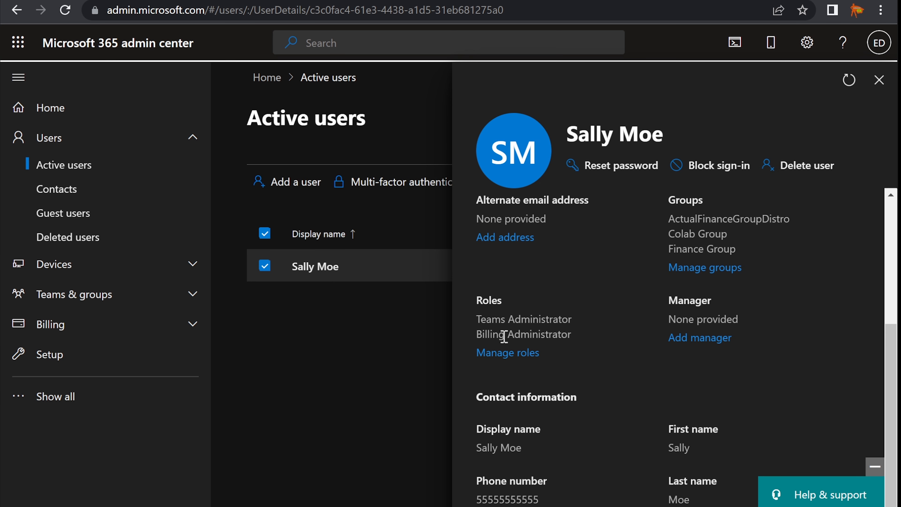
{"action": "left_click_drag", "start_coordinate": [476, 334], "coordinate": [587, 342]}
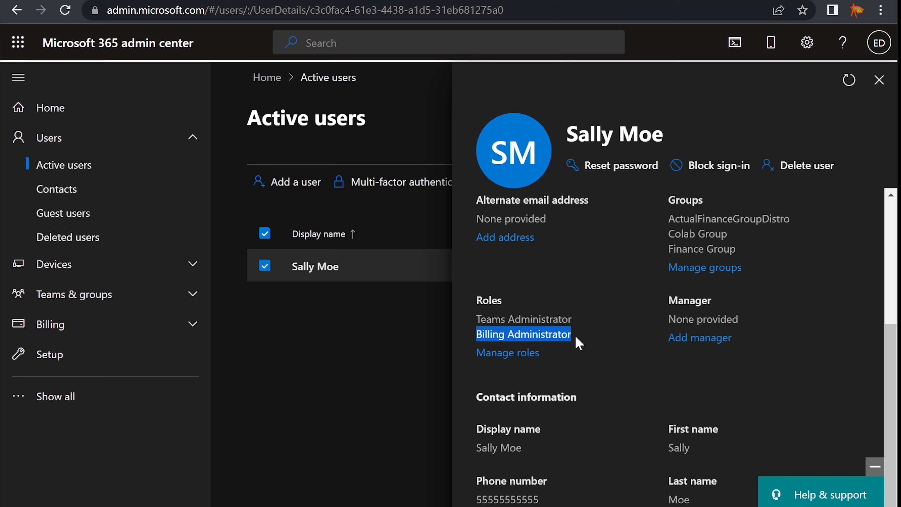
{"action": "left_click", "coordinate": [536, 334]}
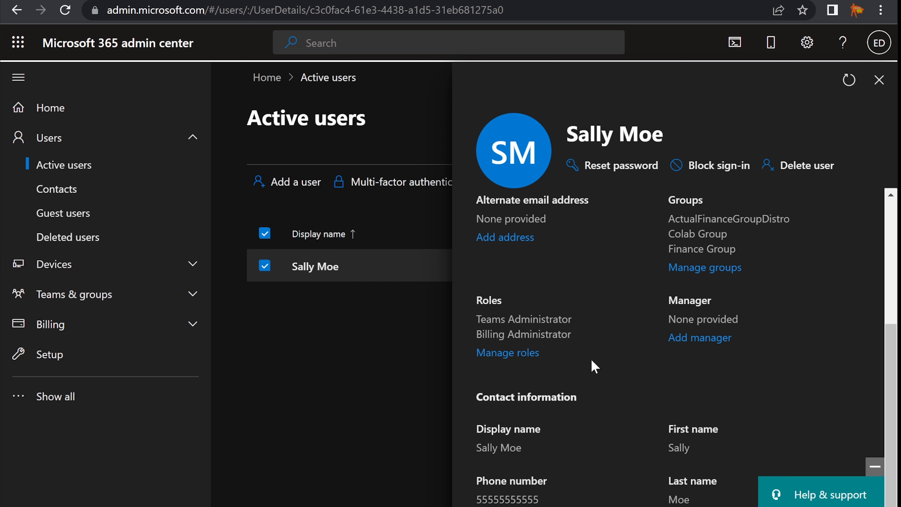
Look over the user's admin roles, including Global Reader, close the panel unsaved and switch to the task notes.
{"action": "left_click", "coordinate": [513, 355]}
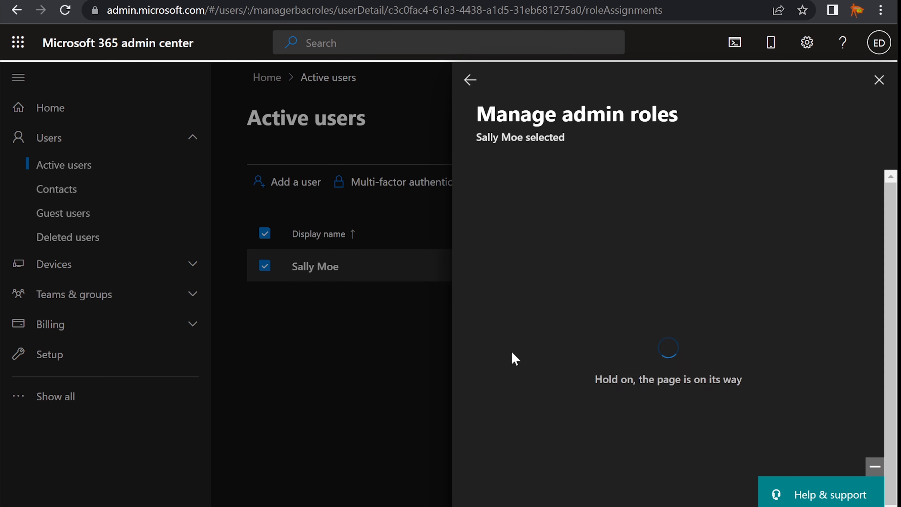
{"action": "scroll", "coordinate": [529, 346], "scroll_direction": "down", "scroll_amount": 3}
{"action": "left_click", "coordinate": [529, 343]}
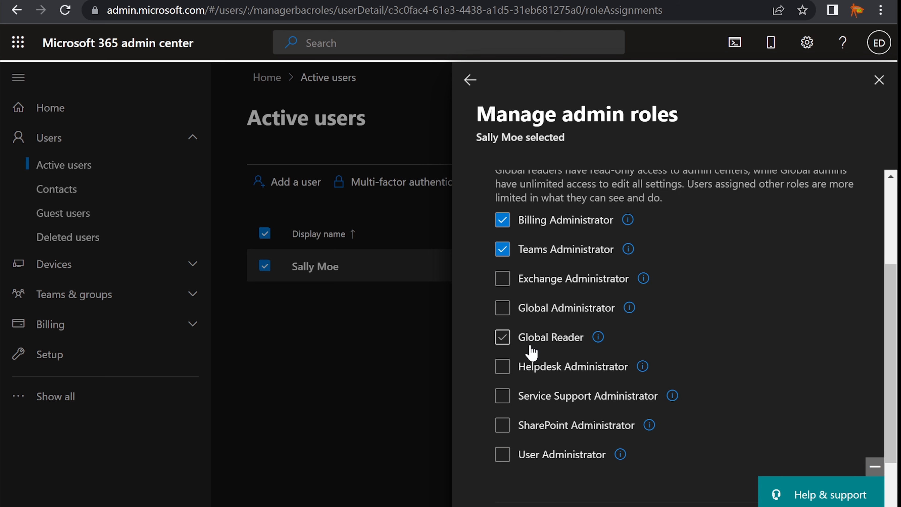
{"action": "scroll", "coordinate": [533, 351], "scroll_direction": "up", "scroll_amount": 3}
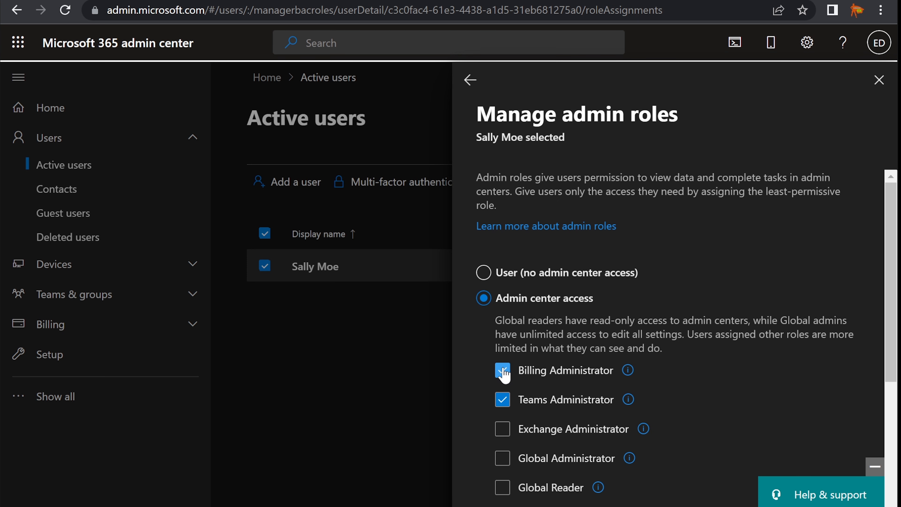
{"action": "mouse_move", "coordinate": [626, 376]}
{"action": "scroll", "coordinate": [568, 336], "scroll_direction": "down", "scroll_amount": 2}
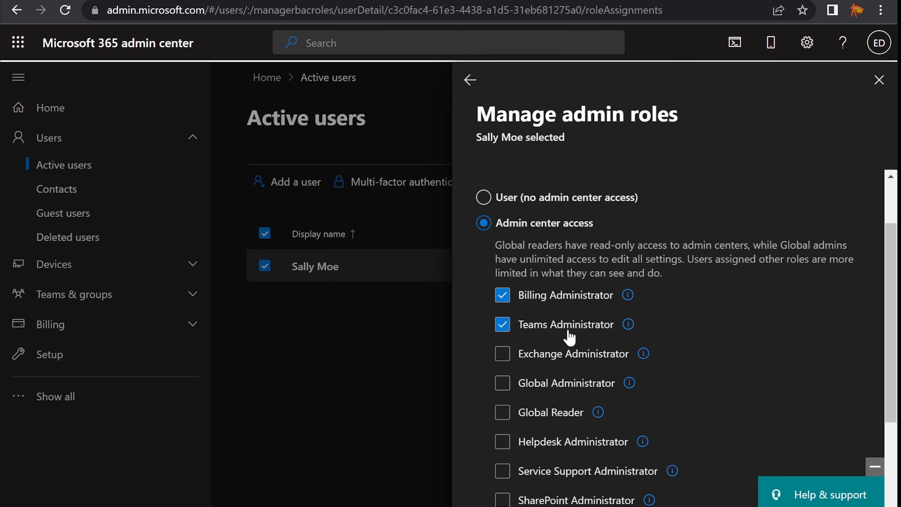
{"action": "scroll", "coordinate": [570, 336], "scroll_direction": "up", "scroll_amount": 2}
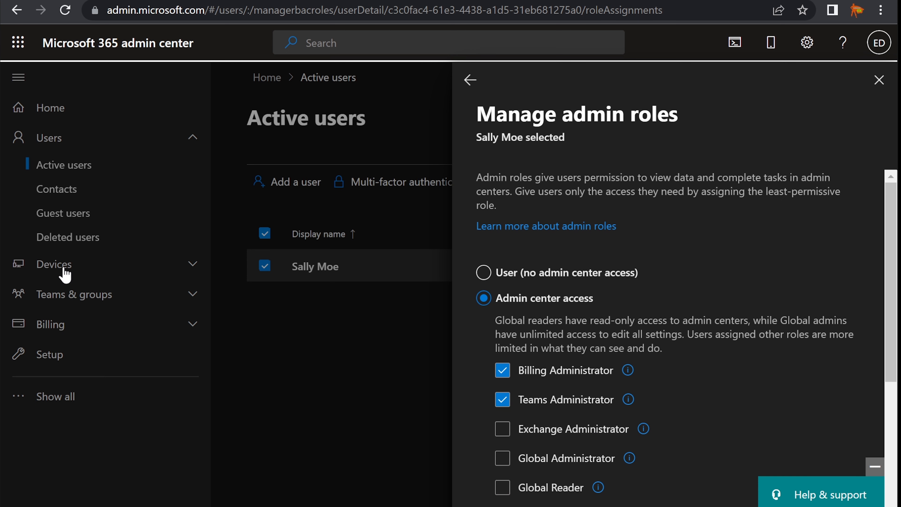
{"action": "left_click", "coordinate": [879, 81]}
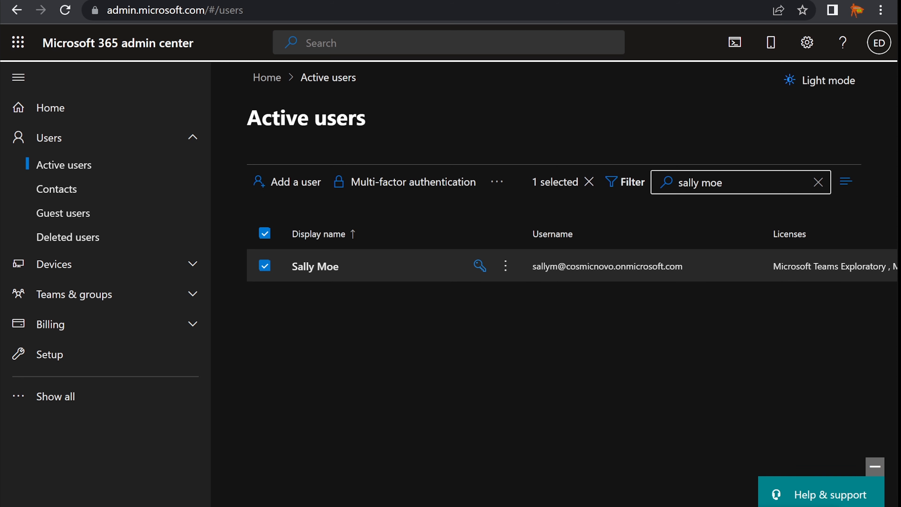
{"action": "key", "text": "alt+Tab"}
Minimize the notes after selecting the Billing Admin (Finance MGR) line, collapse Users, and show all sections.
{"action": "left_click", "coordinate": [662, 258]}
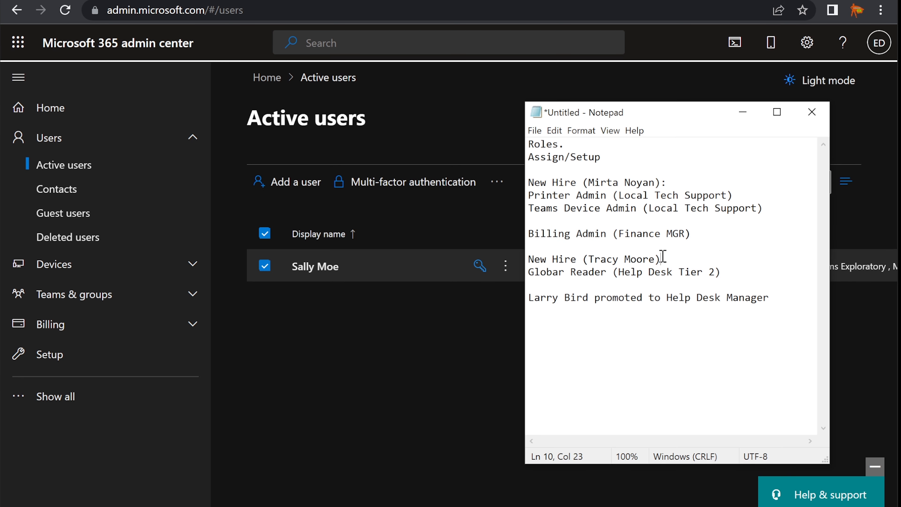
{"action": "left_click_drag", "start_coordinate": [661, 117], "coordinate": [638, 136]}
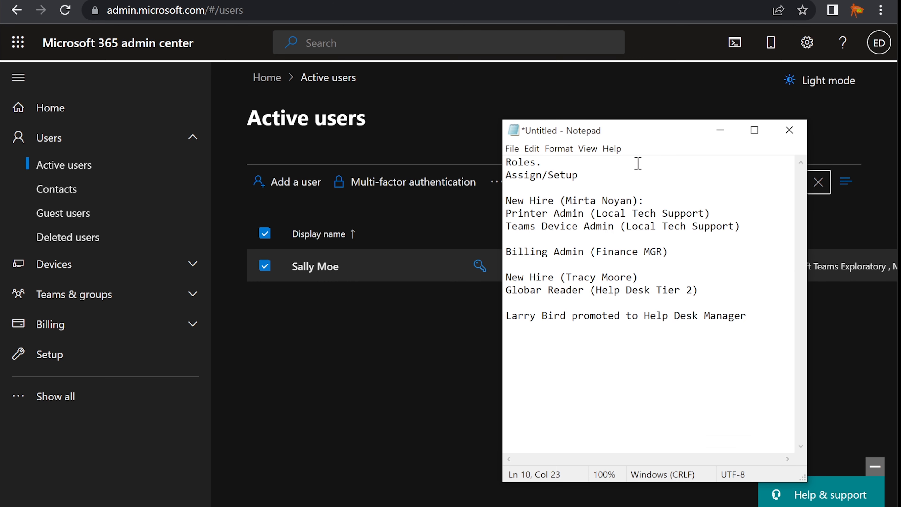
{"action": "left_click_drag", "start_coordinate": [679, 250], "coordinate": [486, 249]}
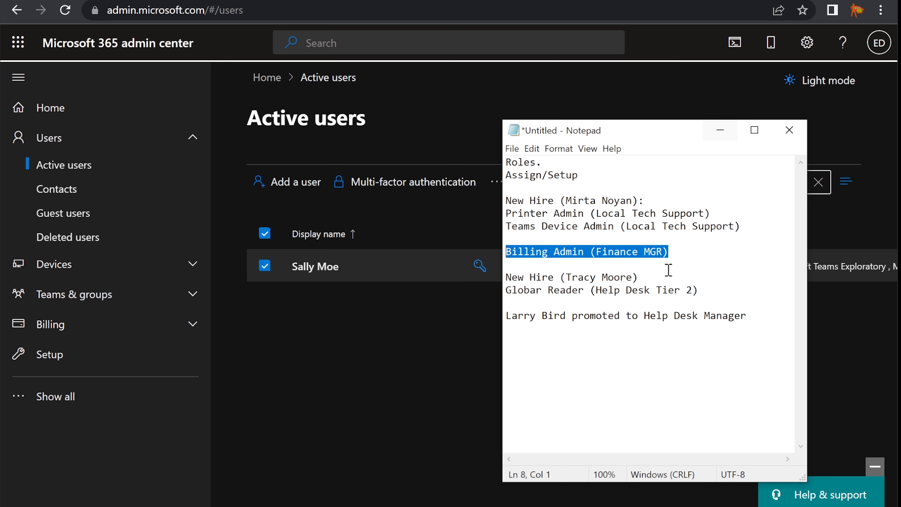
{"action": "left_click", "coordinate": [719, 132]}
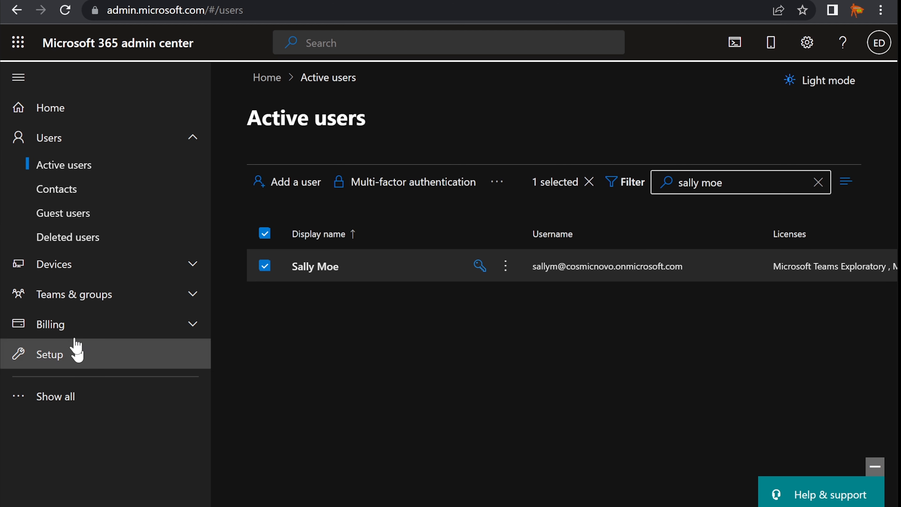
{"action": "left_click", "coordinate": [62, 142]}
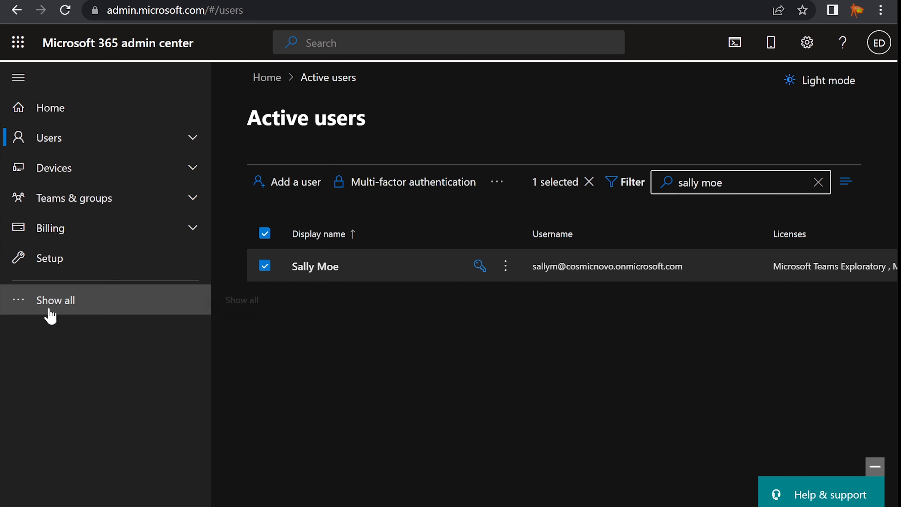
{"action": "left_click", "coordinate": [66, 304]}
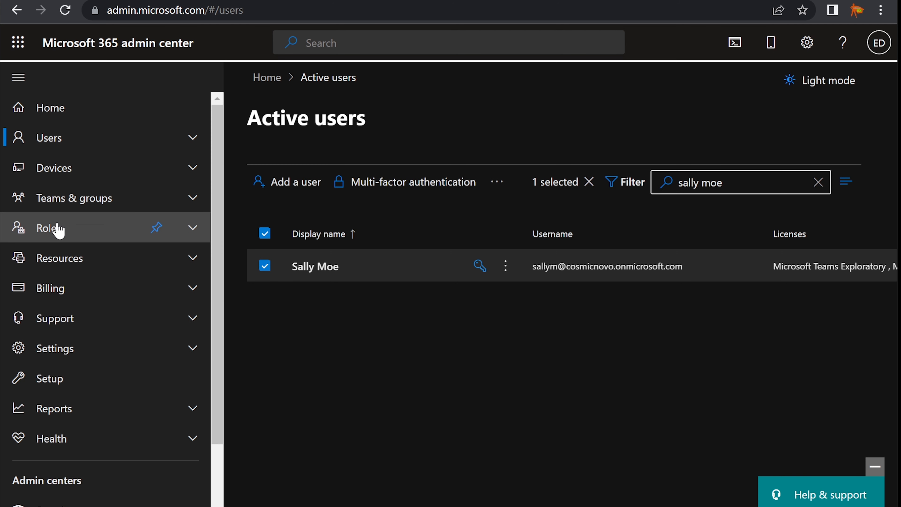
Open Roles > Role assignments and view who is assigned Billing Administrator.
{"action": "left_click", "coordinate": [59, 229]}
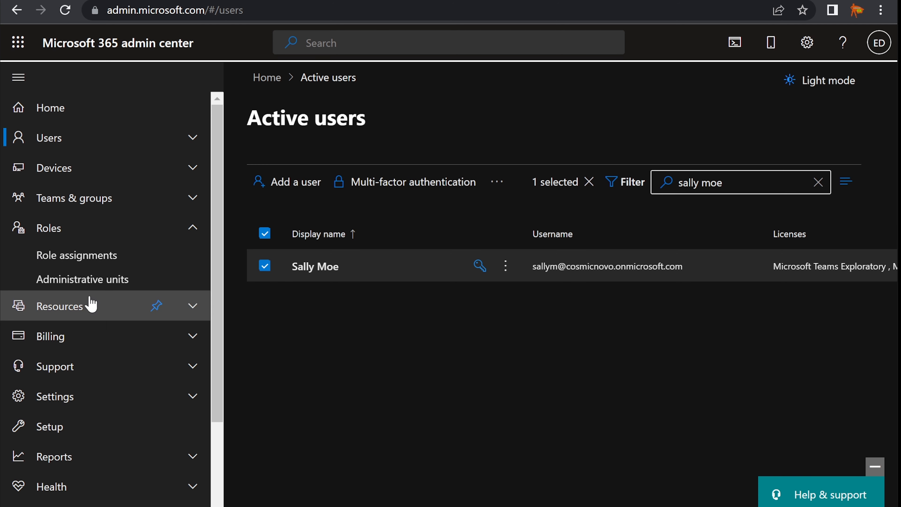
{"action": "left_click", "coordinate": [81, 256]}
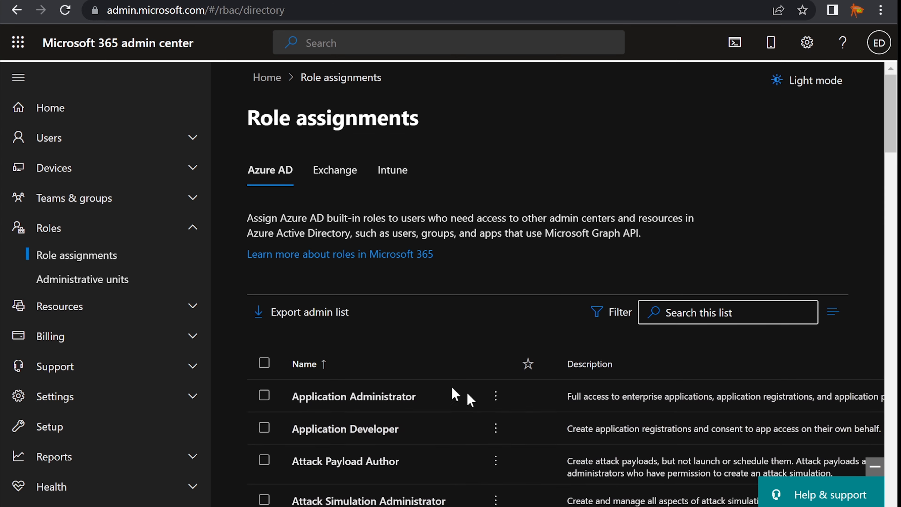
{"action": "scroll", "coordinate": [483, 412], "scroll_direction": "down", "scroll_amount": 5}
{"action": "scroll", "coordinate": [482, 416], "scroll_direction": "down", "scroll_amount": 5}
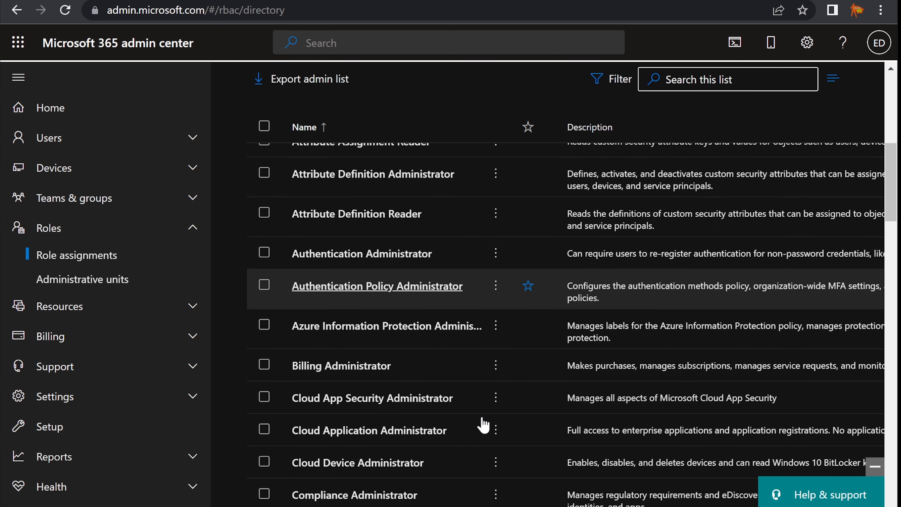
{"action": "left_click", "coordinate": [348, 216]}
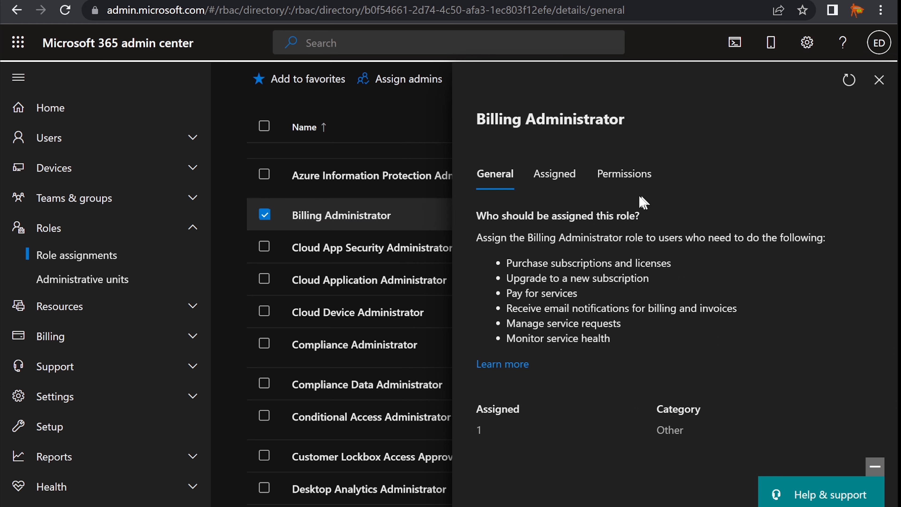
{"action": "left_click", "coordinate": [553, 179]}
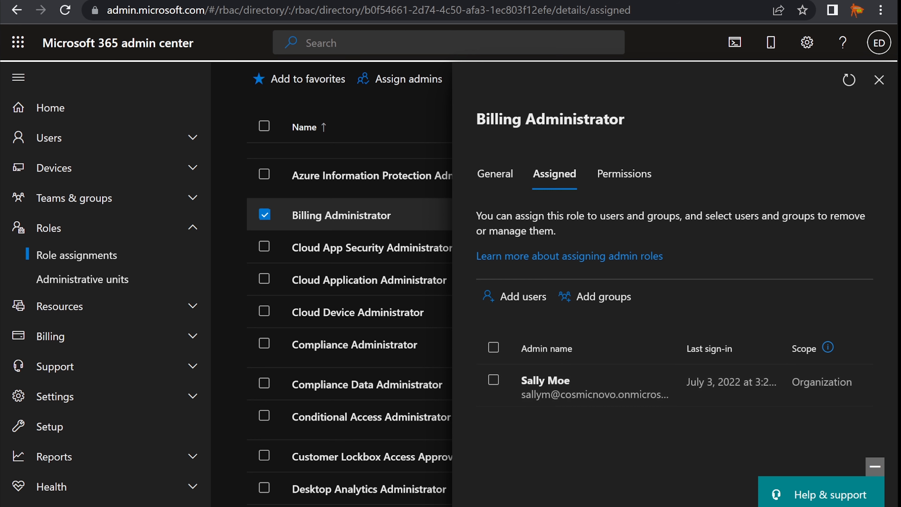
{"action": "left_click", "coordinate": [879, 80]}
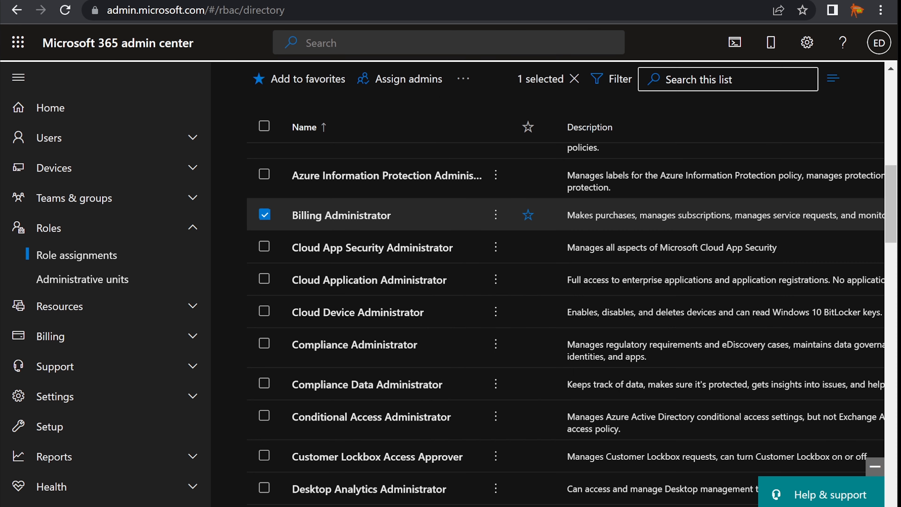
Check the new hire line in the task notes, minimize them, and expand Users.
{"action": "key", "text": "alt+Tab"}
{"action": "left_click", "coordinate": [652, 278]}
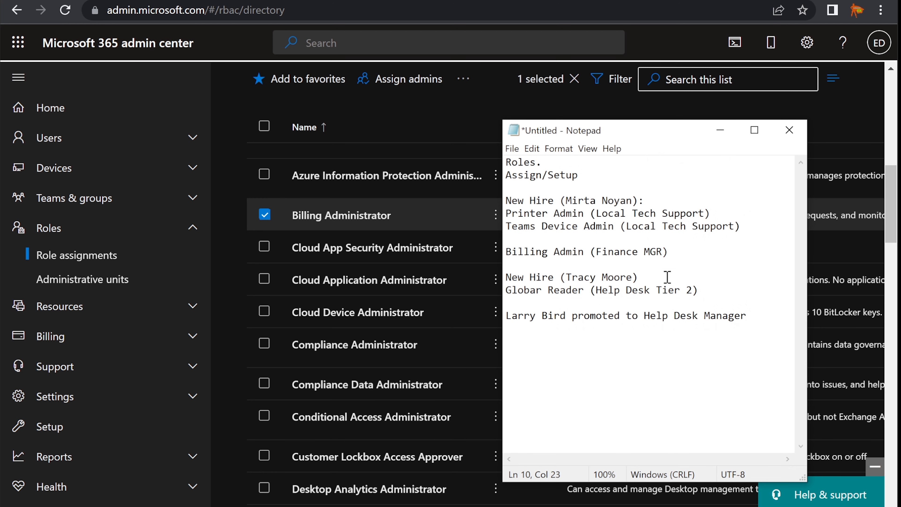
{"action": "left_click_drag", "start_coordinate": [666, 278], "coordinate": [506, 279]}
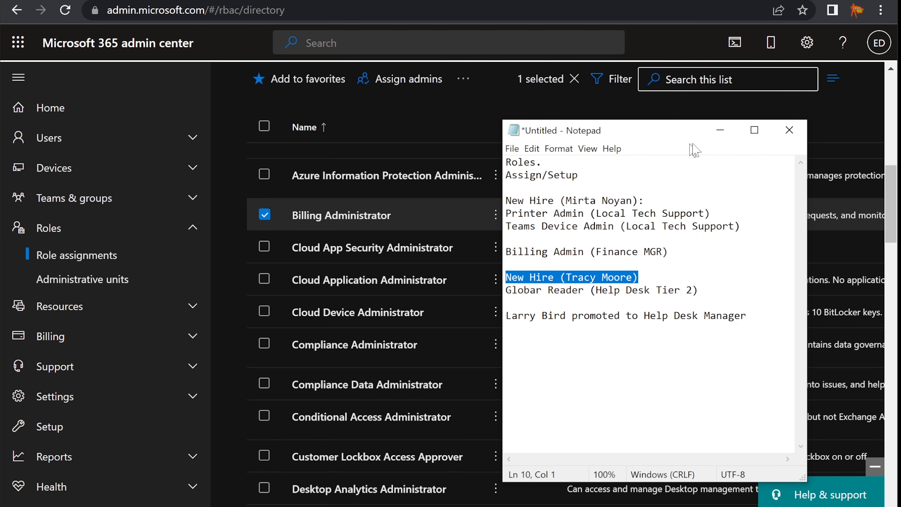
{"action": "left_click", "coordinate": [720, 130]}
{"action": "scroll", "coordinate": [235, 215], "scroll_direction": "up", "scroll_amount": 5}
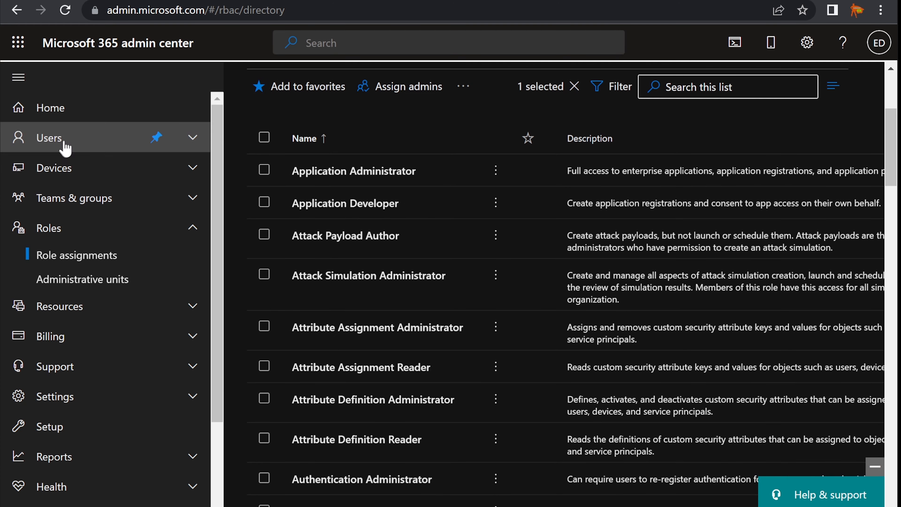
{"action": "left_click", "coordinate": [60, 141]}
Start adding a user and enter the new hire's first and last name, fixing the last-name spelling.
{"action": "left_click", "coordinate": [61, 167]}
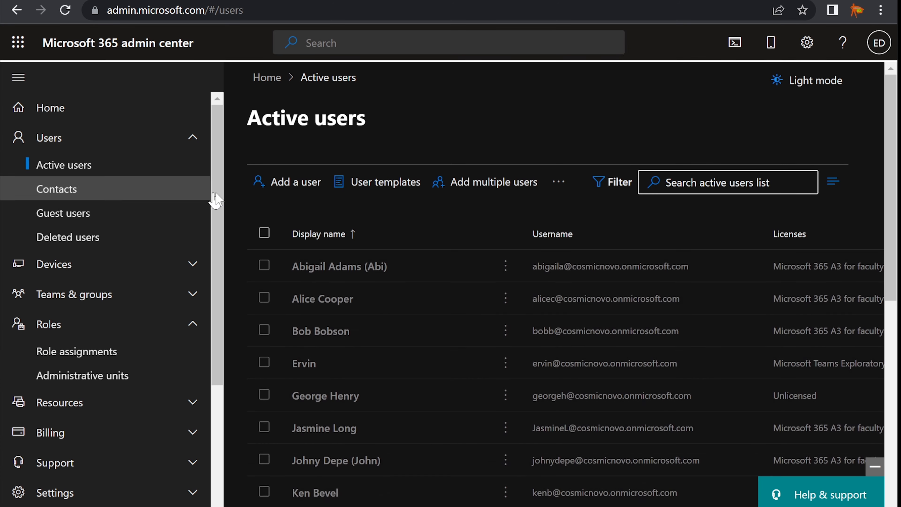
{"action": "left_click", "coordinate": [281, 183]}
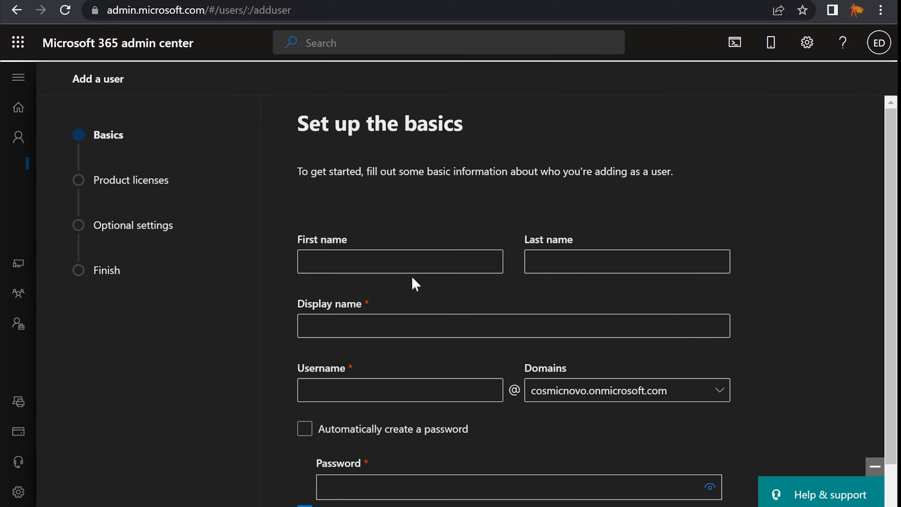
{"action": "left_click", "coordinate": [412, 268]}
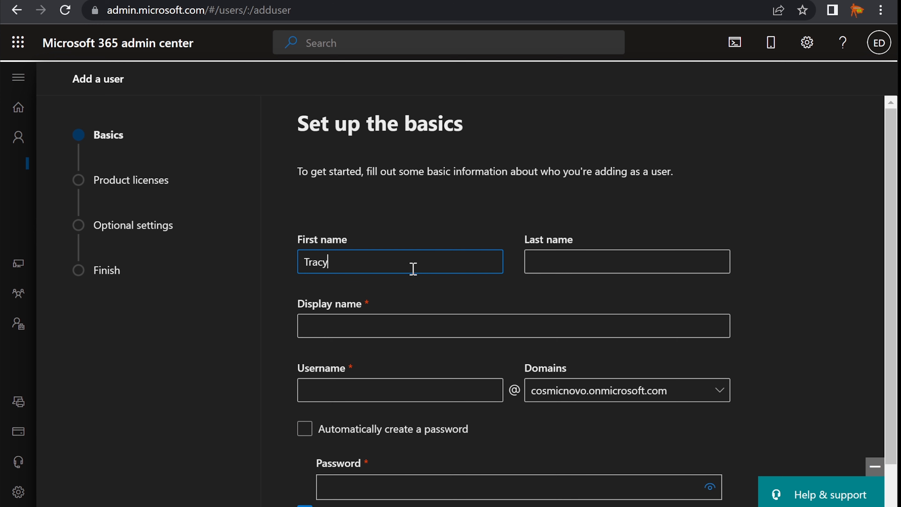
{"action": "key", "text": "Tab"}
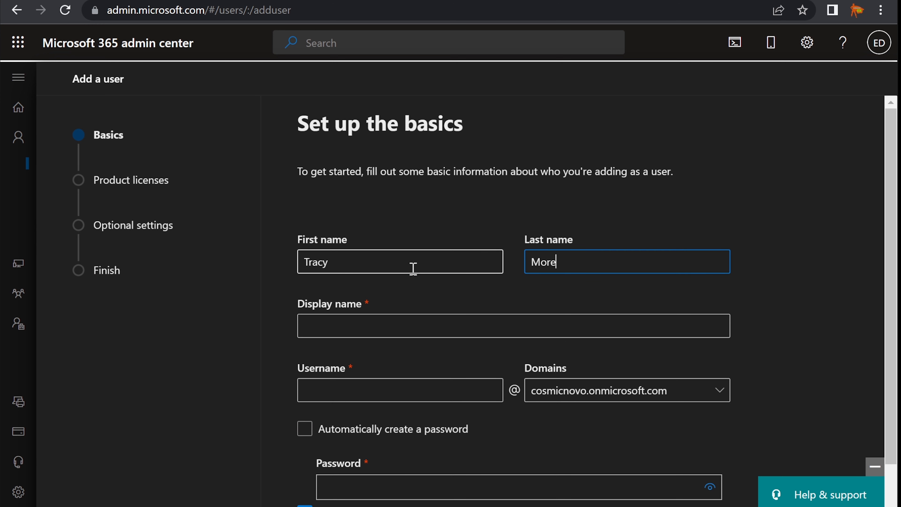
{"action": "key", "text": "Tab"}
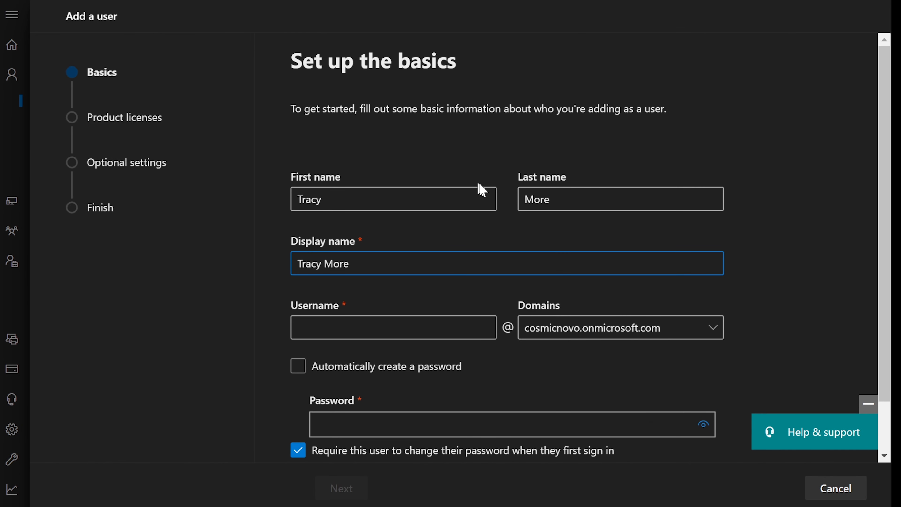
{"action": "left_click", "coordinate": [540, 199]}
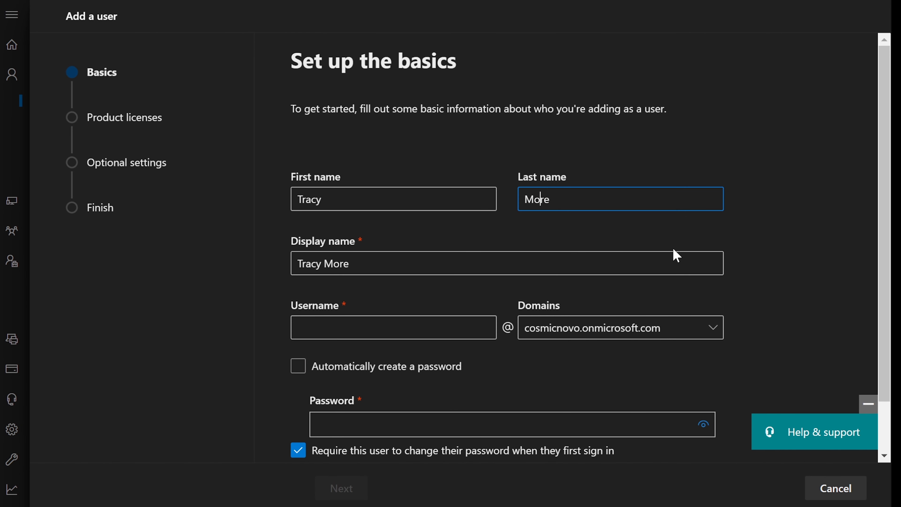
{"action": "type", "text": "o"}
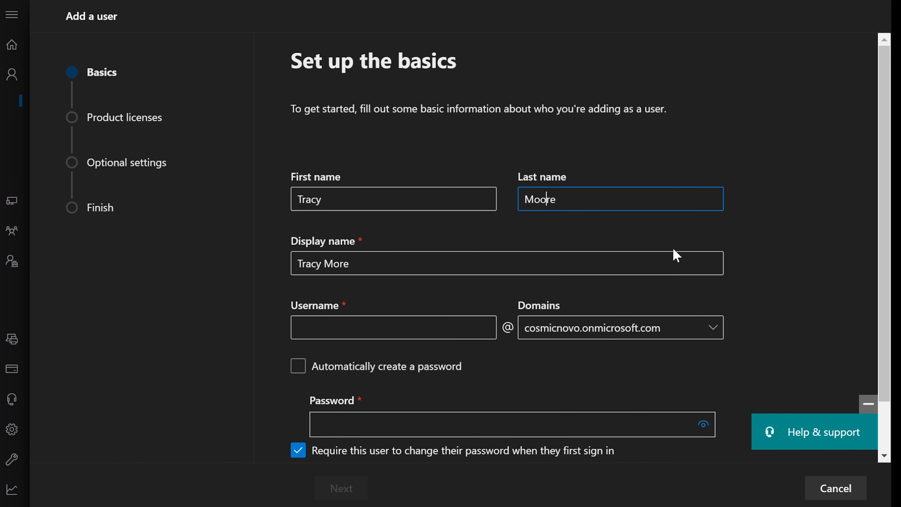
{"action": "left_click", "coordinate": [317, 253]}
Give the user a username and a strong password, then continue to product licenses.
{"action": "left_click", "coordinate": [408, 328]}
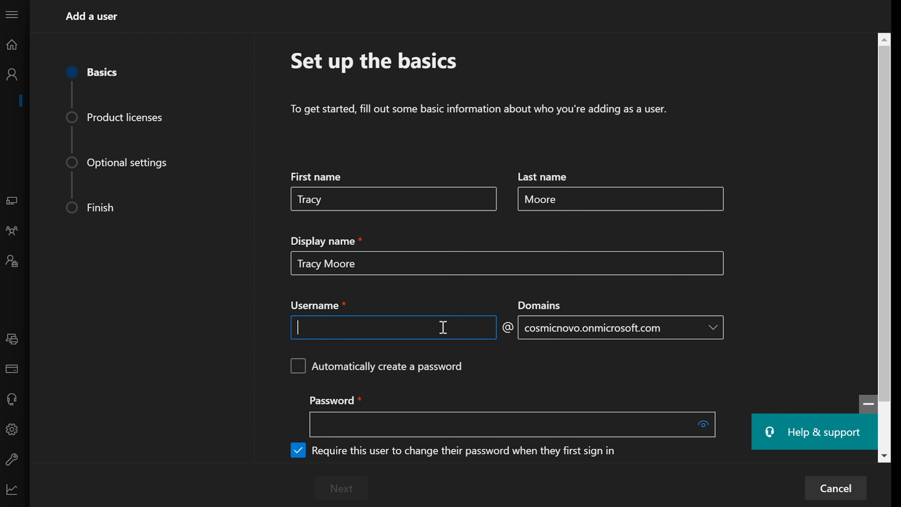
{"action": "type", "text": "tracym"}
{"action": "scroll", "coordinate": [634, 406], "scroll_direction": "down", "scroll_amount": 2}
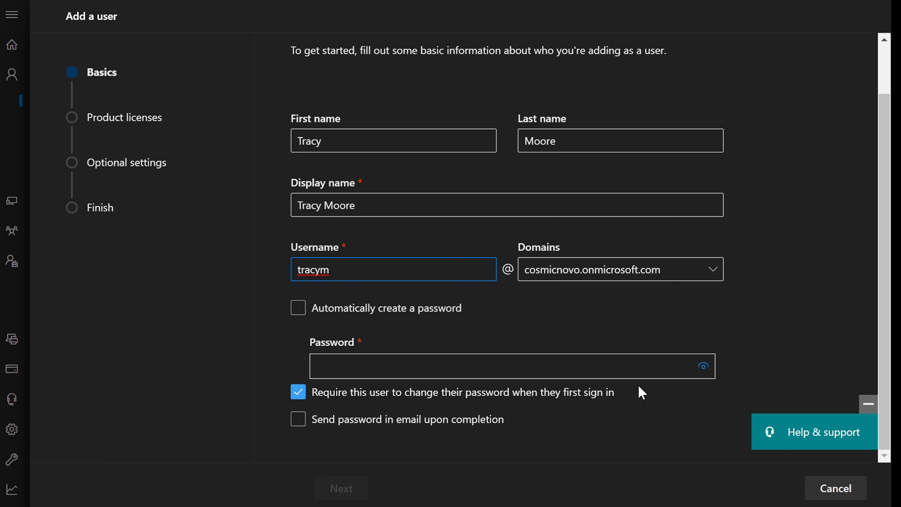
{"action": "left_click", "coordinate": [478, 368]}
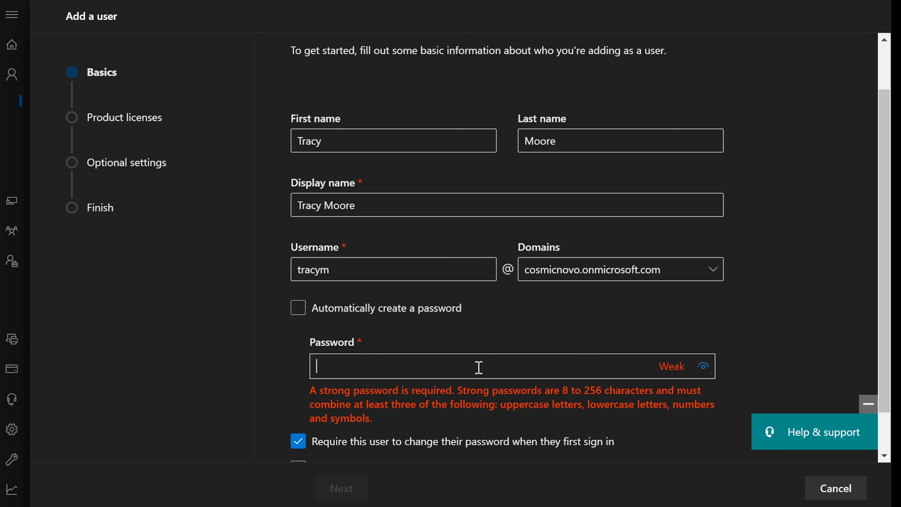
{"action": "type", "text": "•••••••••"}
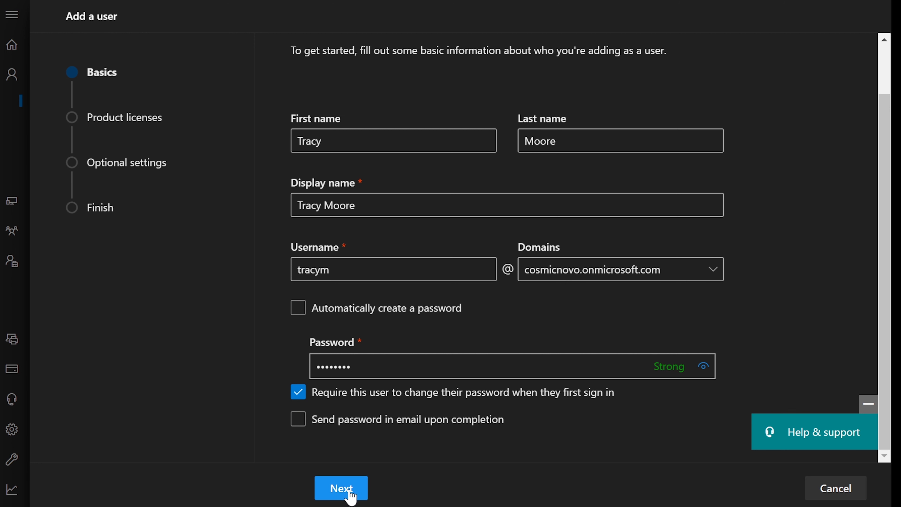
{"action": "left_click", "coordinate": [341, 489]}
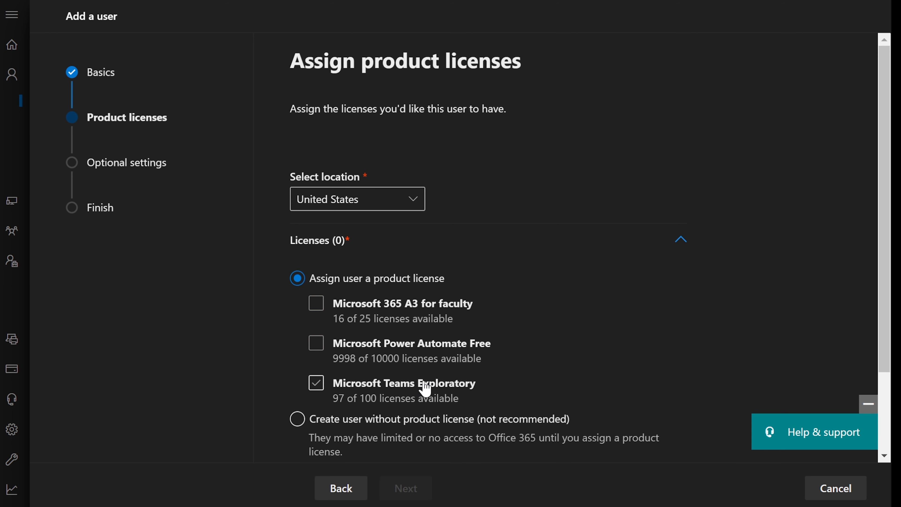
Assign the Microsoft 365 A3 for faculty license, review its 45 included apps, and continue.
{"action": "left_click", "coordinate": [317, 305]}
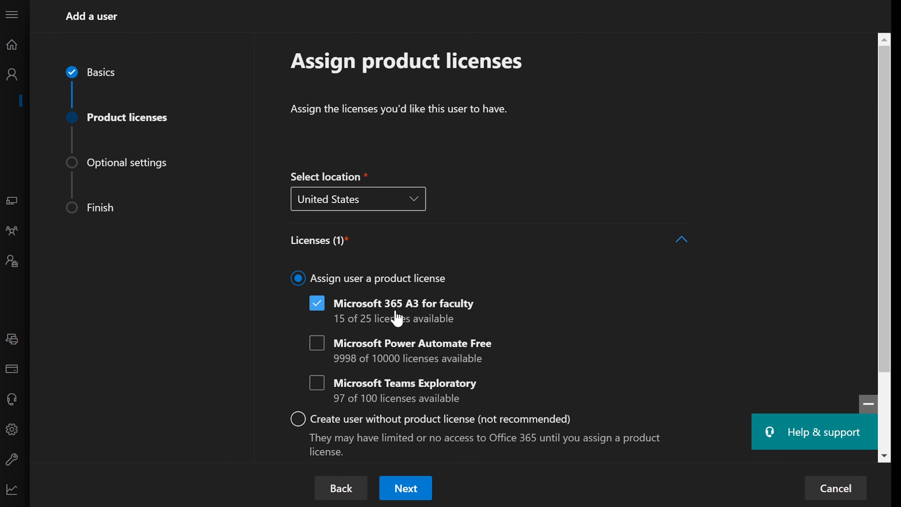
{"action": "scroll", "coordinate": [355, 316], "scroll_direction": "down", "scroll_amount": 3}
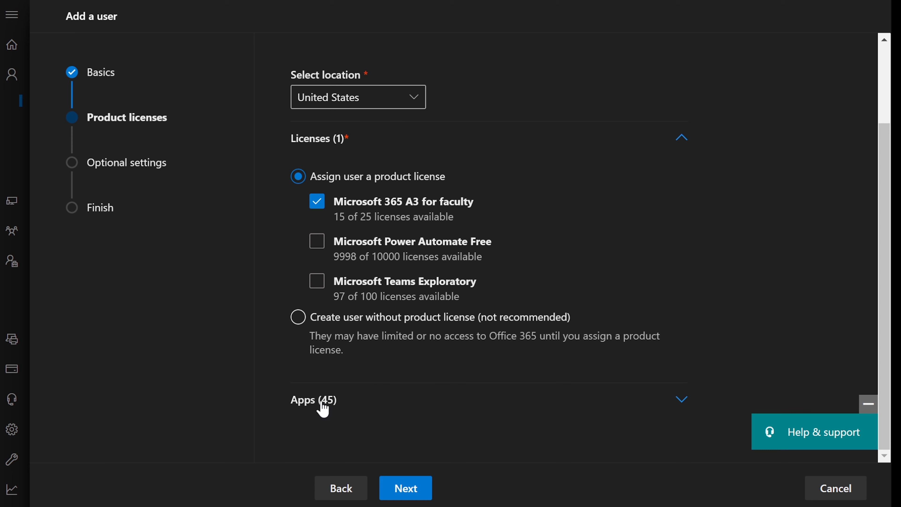
{"action": "left_click", "coordinate": [330, 406]}
{"action": "scroll", "coordinate": [389, 397], "scroll_direction": "down", "scroll_amount": 10}
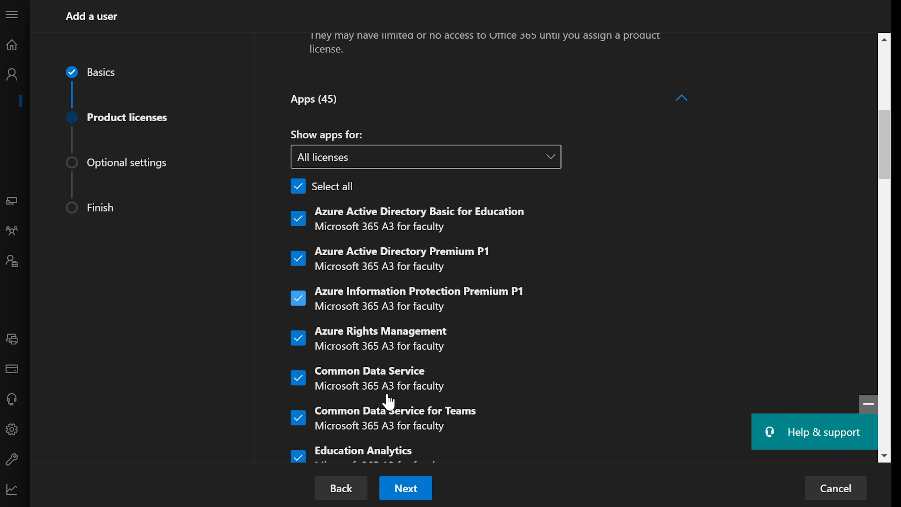
{"action": "scroll", "coordinate": [381, 397], "scroll_direction": "up", "scroll_amount": 9}
{"action": "left_click", "coordinate": [325, 327]}
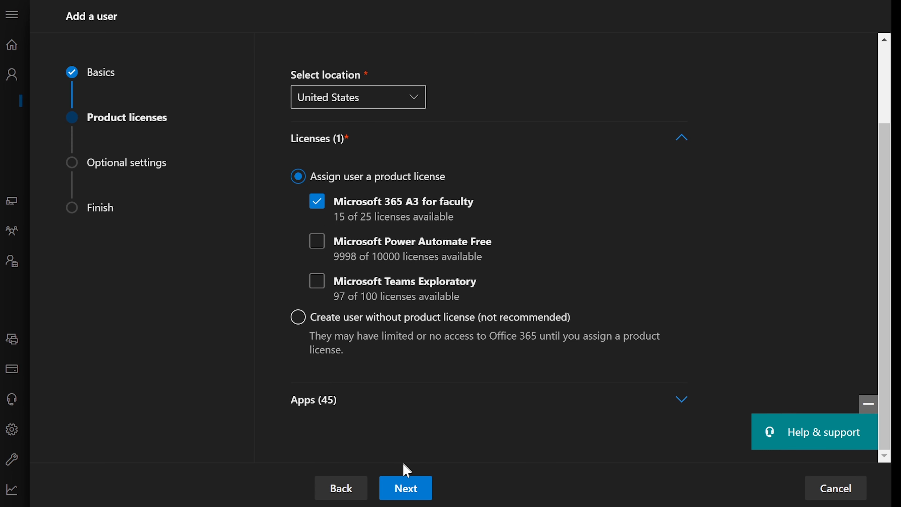
{"action": "left_click", "coordinate": [403, 489]}
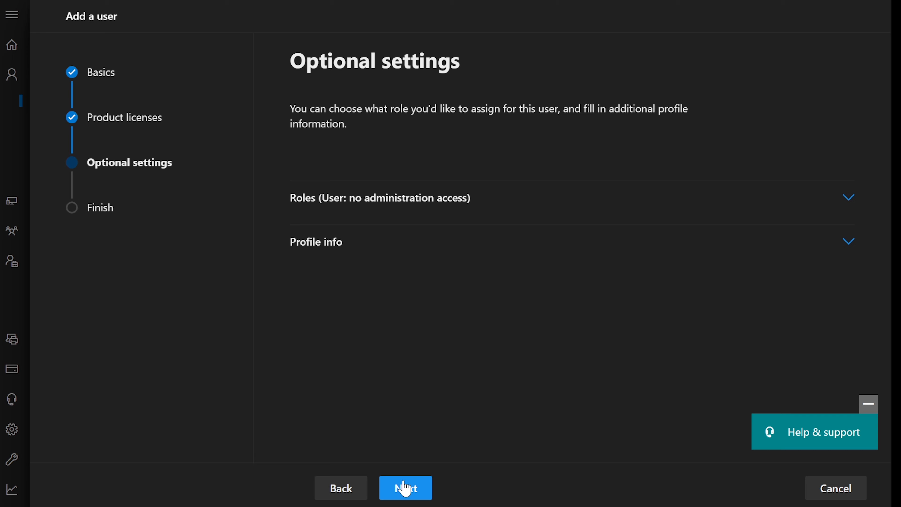
Expand the role options and check the Notepad task list for the required role and Help Desk Tier 2 note.
{"action": "left_click", "coordinate": [379, 198]}
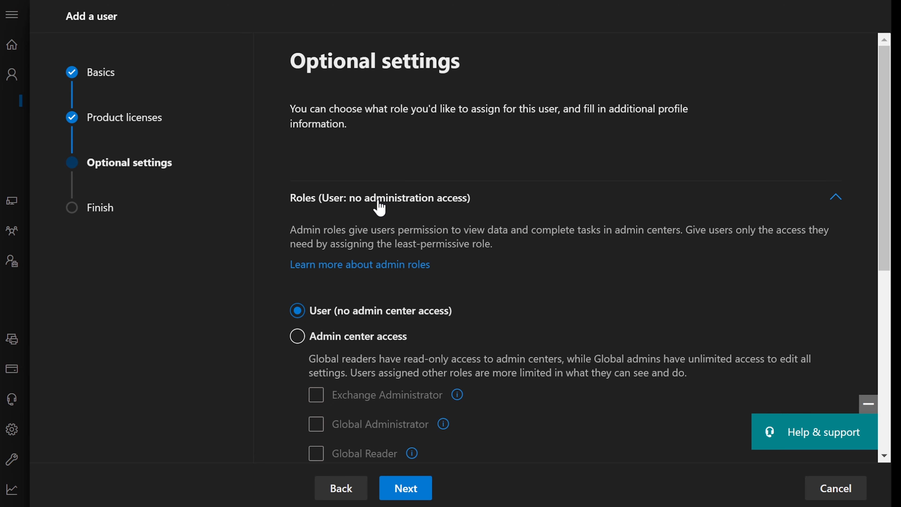
{"action": "scroll", "coordinate": [377, 206], "scroll_direction": "down", "scroll_amount": 4}
{"action": "key", "text": "alt+Tab"}
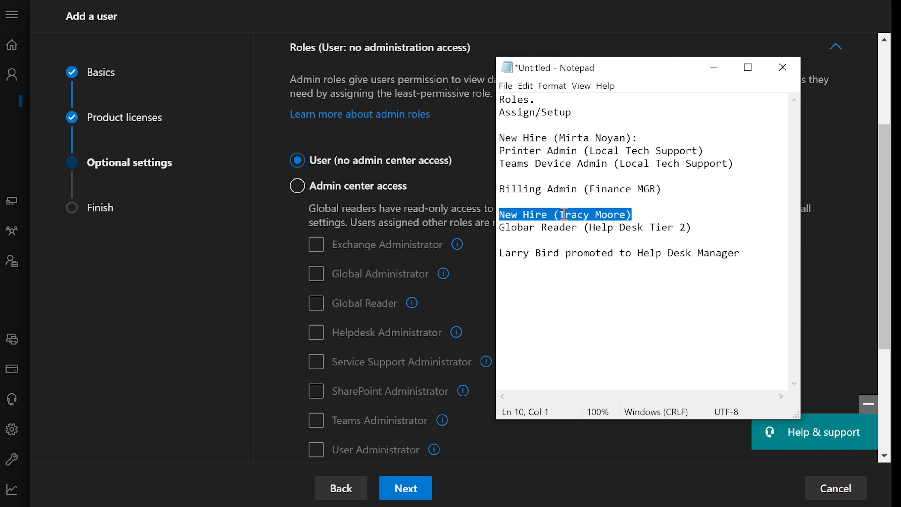
{"action": "left_click_drag", "start_coordinate": [500, 228], "coordinate": [587, 228]}
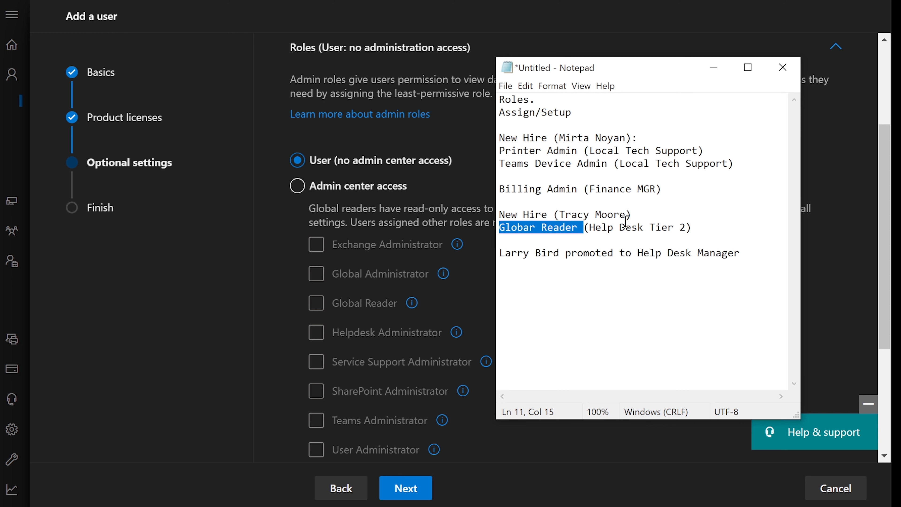
{"action": "left_click_drag", "start_coordinate": [687, 228], "coordinate": [592, 229]}
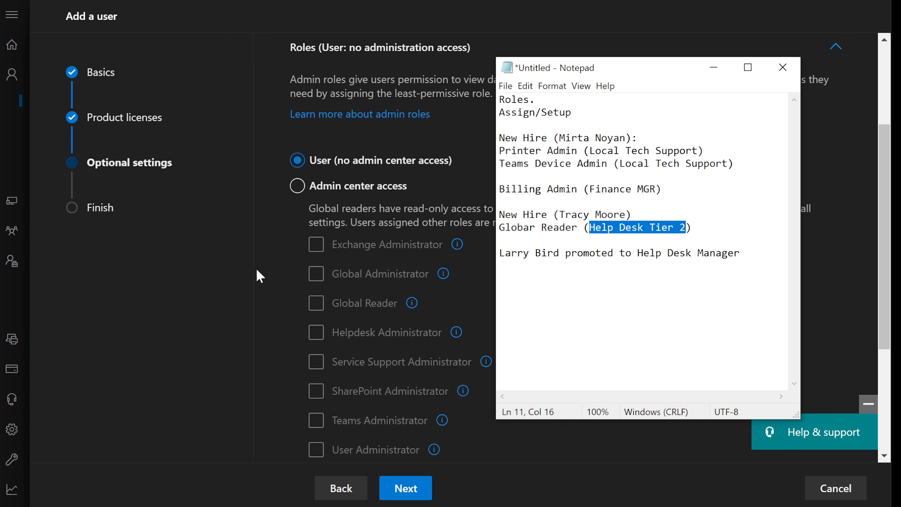
{"action": "left_click", "coordinate": [266, 263]}
Grant the user admin center access with the Global Reader role.
{"action": "left_click", "coordinate": [297, 192]}
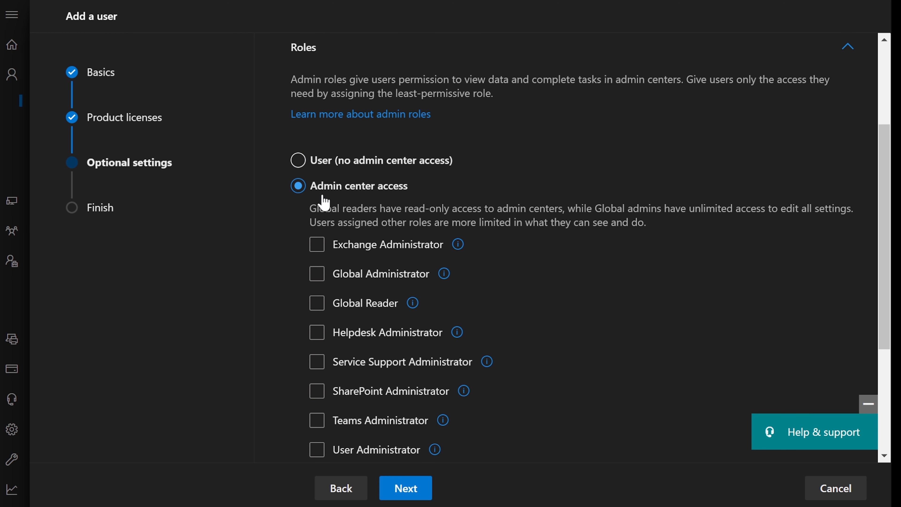
{"action": "left_click", "coordinate": [344, 279]}
{"action": "left_click", "coordinate": [317, 304]}
{"action": "mouse_move", "coordinate": [411, 311]}
Recheck the task list notes, then expand the Profile info fields.
{"action": "key", "text": "alt+Tab"}
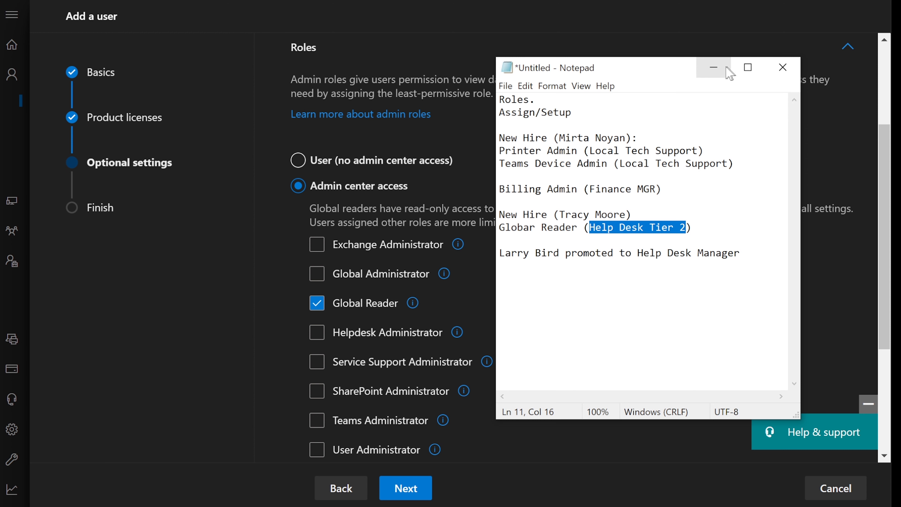
{"action": "left_click", "coordinate": [720, 73]}
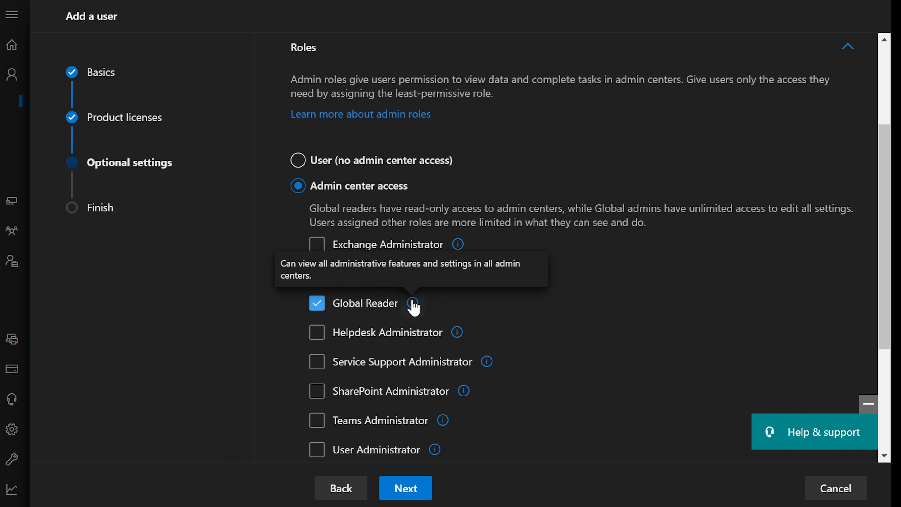
{"action": "key", "text": "alt+Tab"}
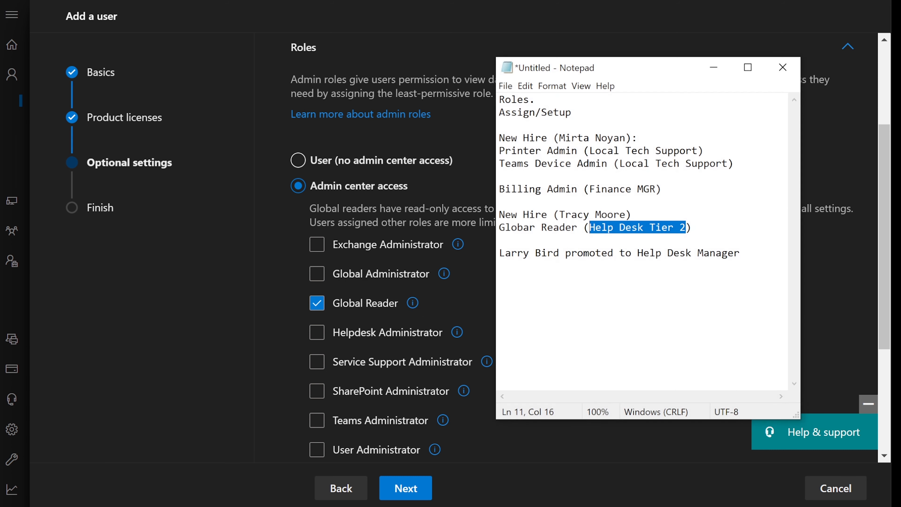
{"action": "left_click", "coordinate": [714, 67]}
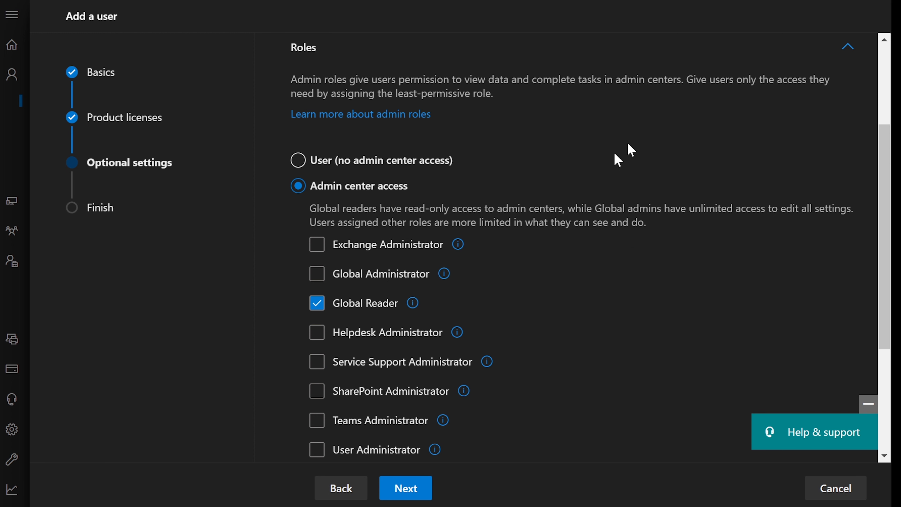
{"action": "scroll", "coordinate": [601, 267], "scroll_direction": "down", "scroll_amount": 2}
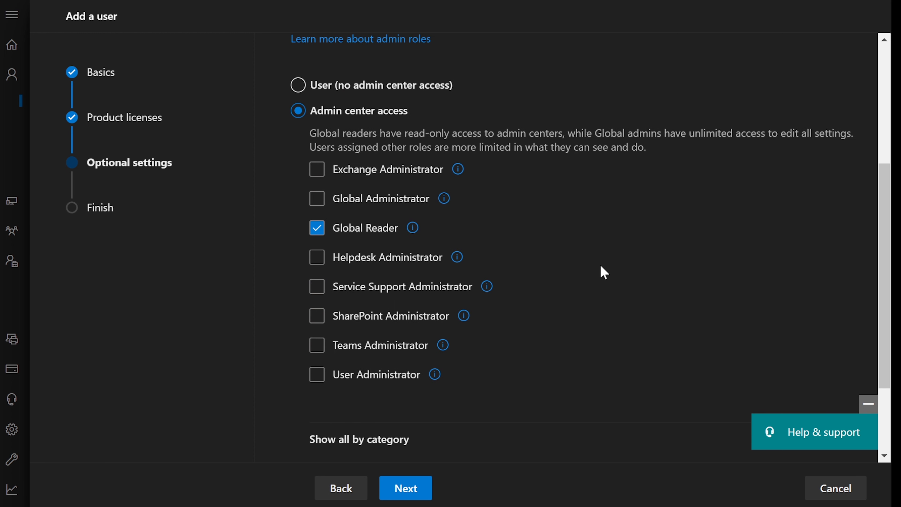
{"action": "scroll", "coordinate": [604, 272], "scroll_direction": "down", "scroll_amount": 2}
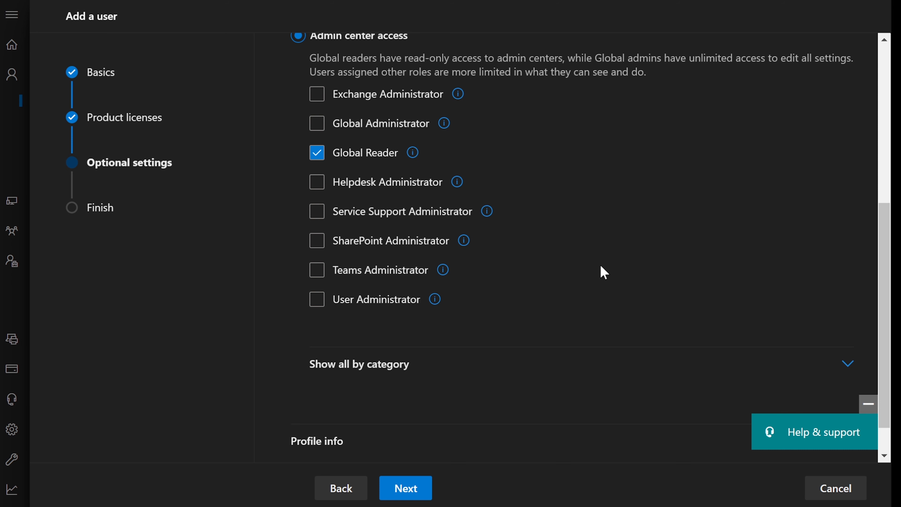
{"action": "scroll", "coordinate": [604, 272], "scroll_direction": "down", "scroll_amount": 1}
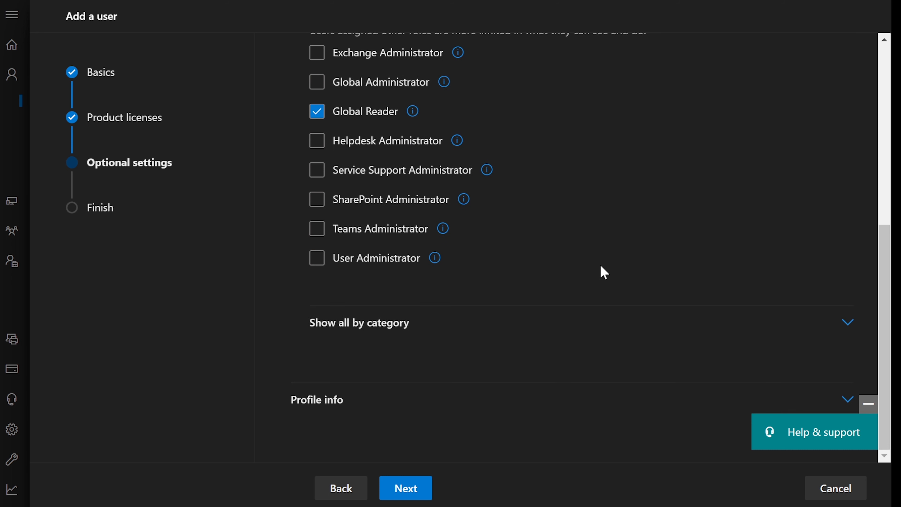
{"action": "left_click", "coordinate": [343, 401]}
Enter Job title 'Help Desk Analyst Tier2', Department 'Help Desk' and Office 'Remote' in Profile info.
{"action": "scroll", "coordinate": [513, 359], "scroll_direction": "down", "scroll_amount": 8}
{"action": "left_click", "coordinate": [395, 159]}
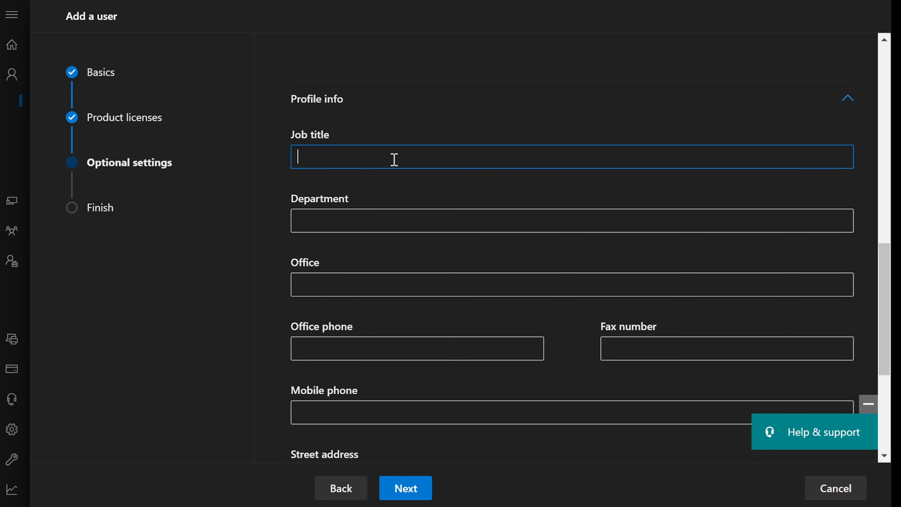
{"action": "type", "text": "Help DEsk"}
{"action": "key", "text": "BackSpace"}
{"action": "key", "text": "BackSpace"}
{"action": "key", "text": "BackSpace"}
{"action": "key", "text": "BackSpace"}
{"action": "type", "text": "esk Analyst "}
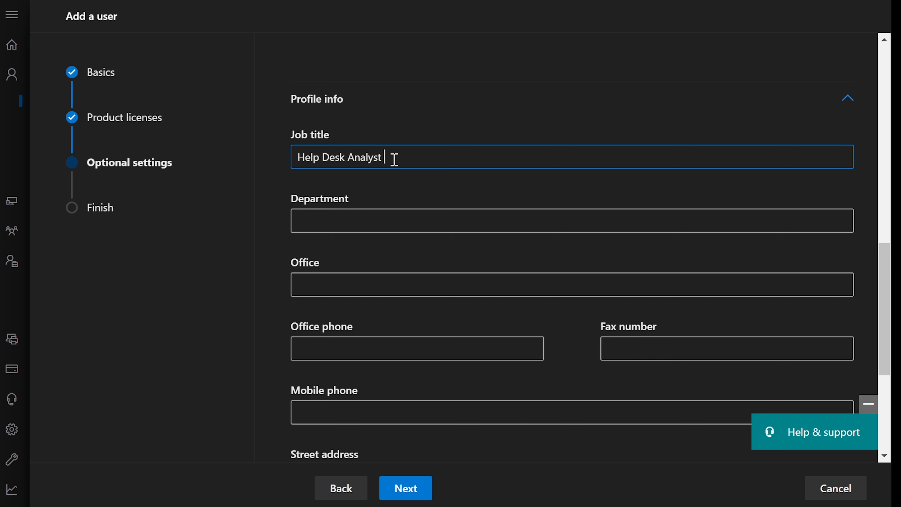
{"action": "type", "text": "Tier2"}
{"action": "key", "text": "Tab"}
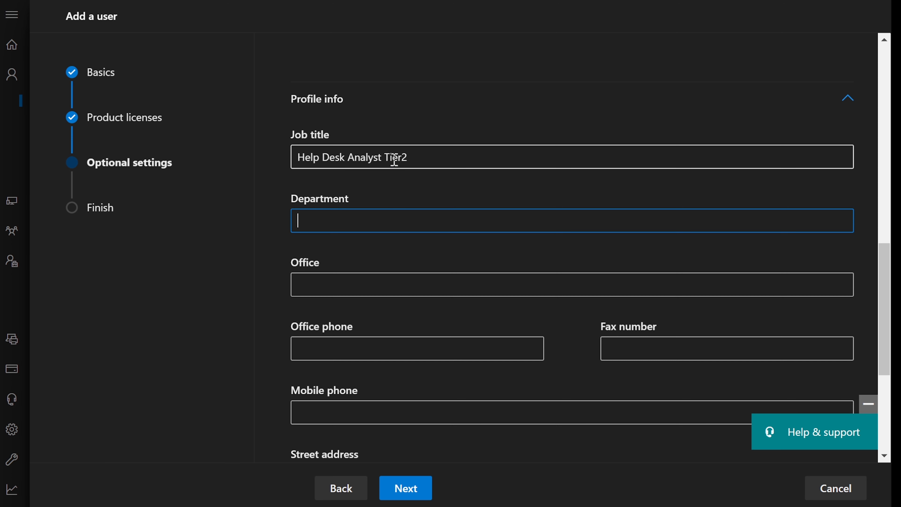
{"action": "type", "text": "Help Desk"}
{"action": "key", "text": "Tab"}
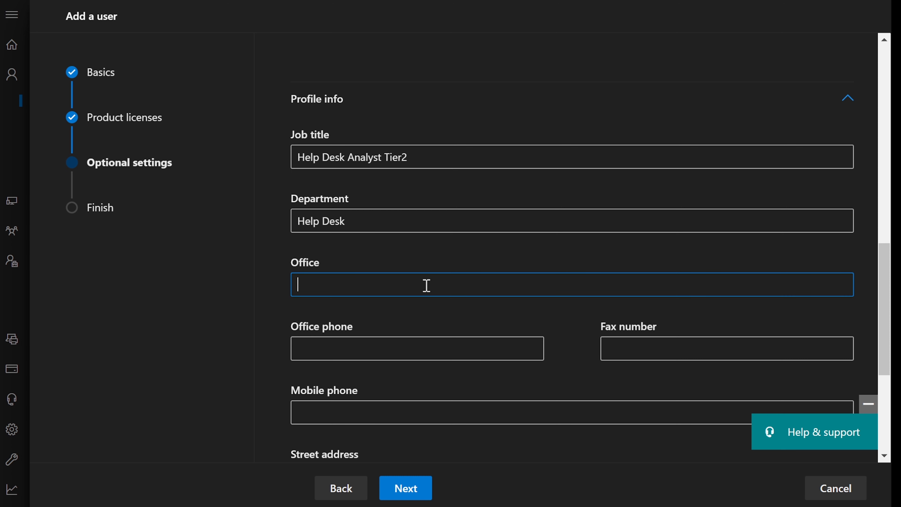
{"action": "type", "text": "Remote"}
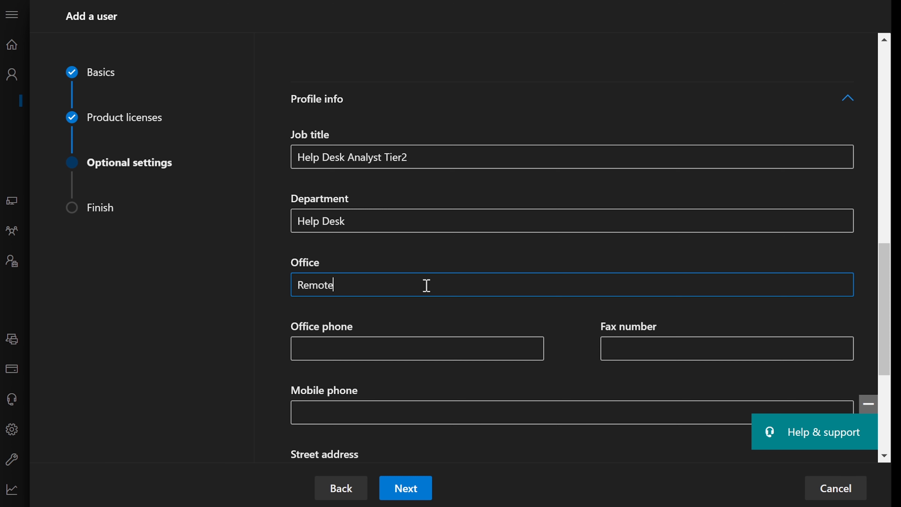
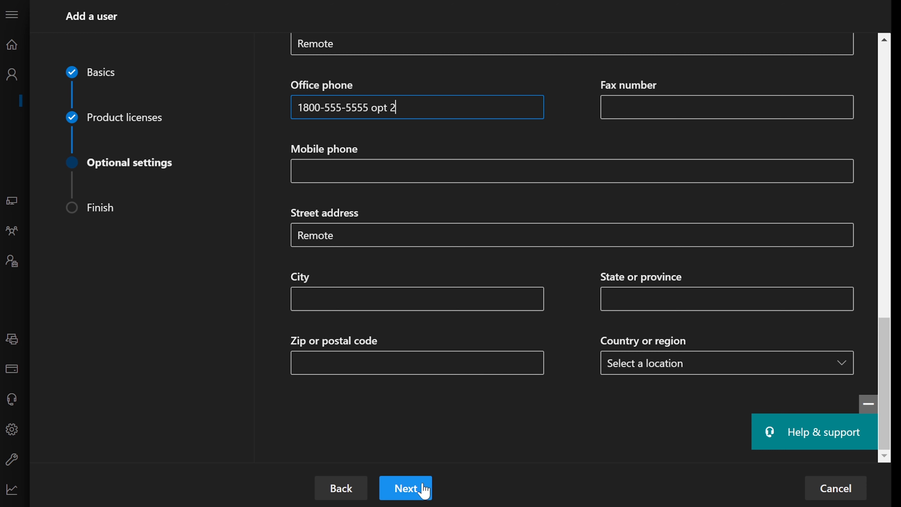
Advance the Add a user wizard to Review and finish, which shows the Microsoft 365 A3 for faculty license.
{"action": "left_click", "coordinate": [407, 488]}
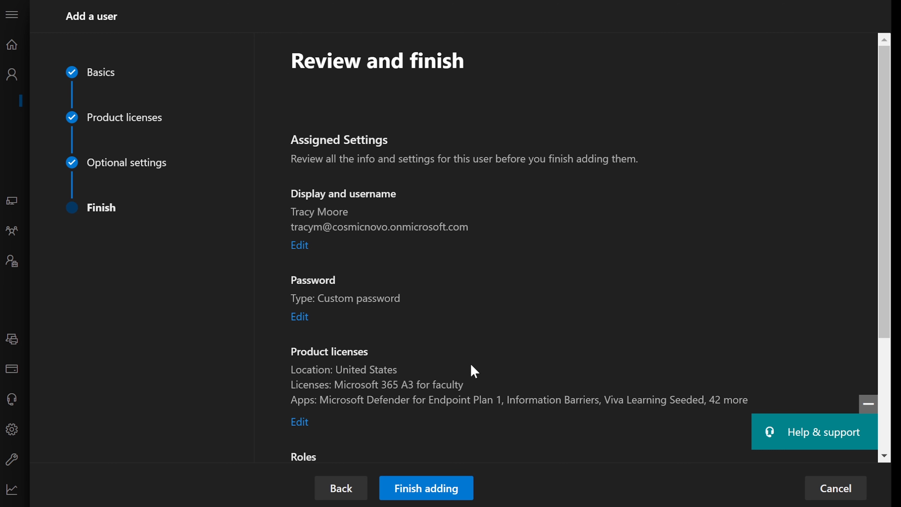
Compare the new-hire lines in the role assignment notes against the review summary.
{"action": "scroll", "coordinate": [471, 365], "scroll_direction": "down", "scroll_amount": 5}
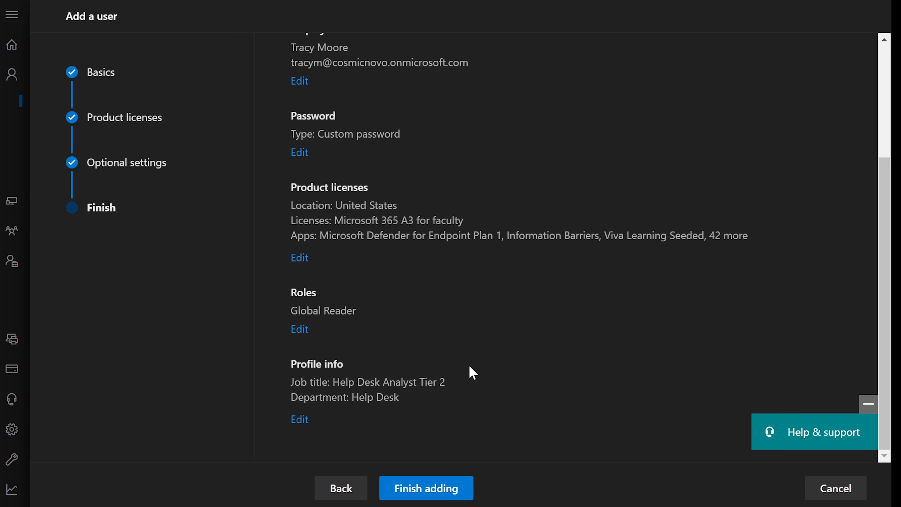
{"action": "key", "text": "alt+Tab"}
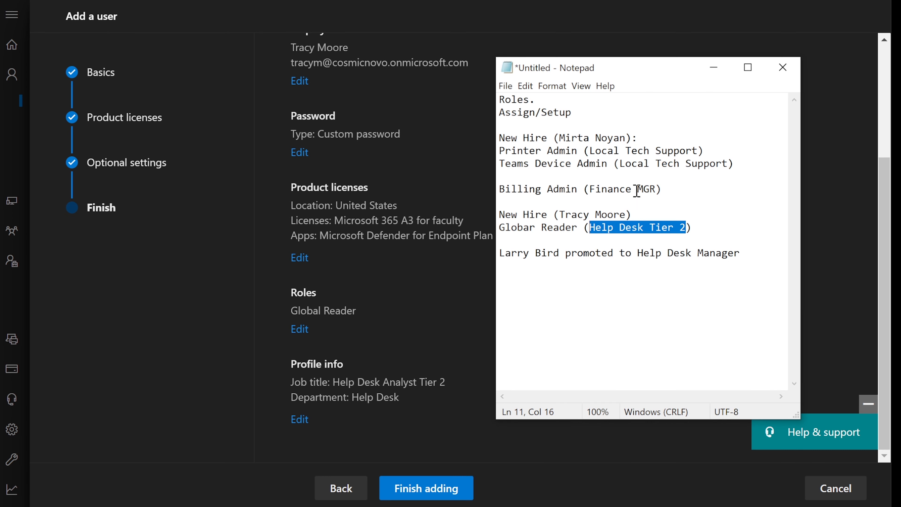
{"action": "left_click", "coordinate": [683, 222]}
{"action": "left_click_drag", "start_coordinate": [700, 227], "coordinate": [391, 217]}
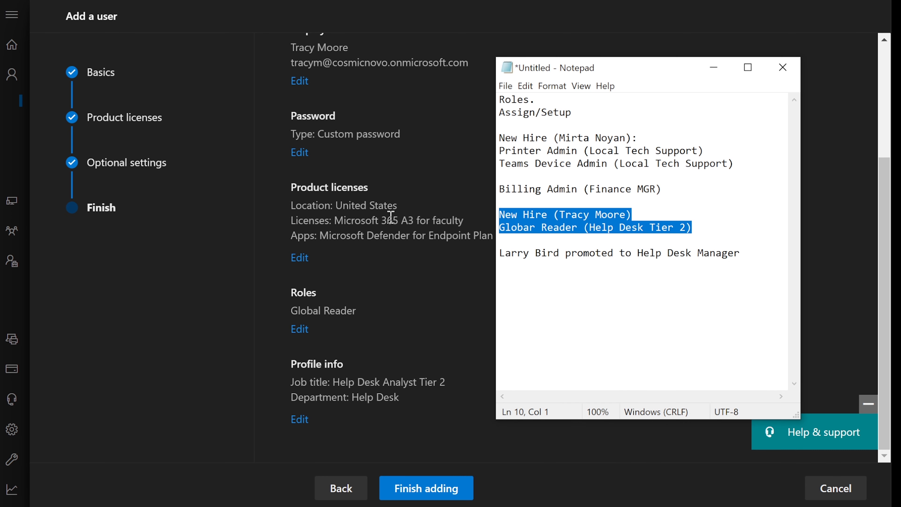
{"action": "left_click", "coordinate": [713, 68]}
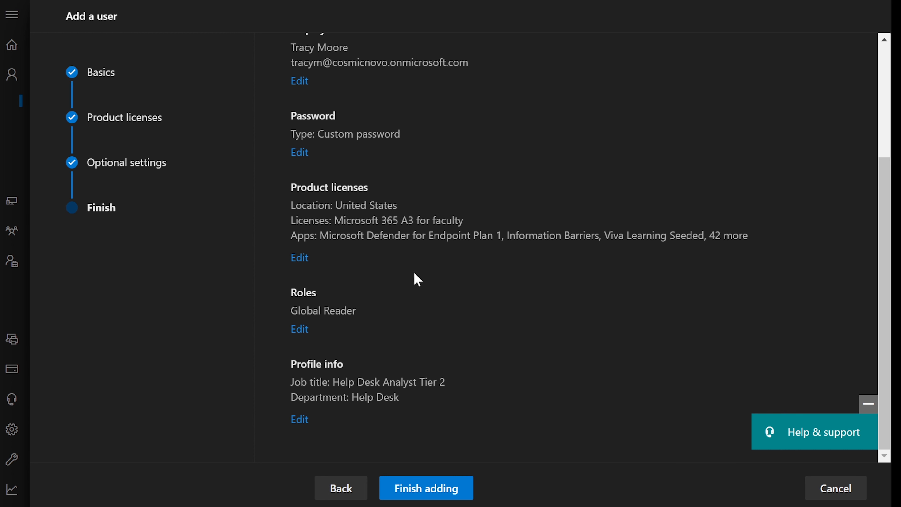
{"action": "scroll", "coordinate": [382, 249], "scroll_direction": "up", "scroll_amount": 4}
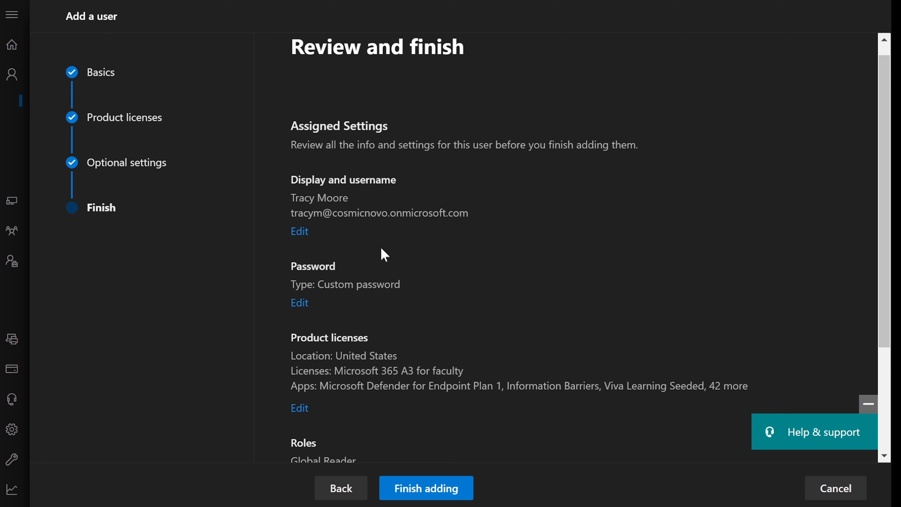
{"action": "scroll", "coordinate": [383, 253], "scroll_direction": "down", "scroll_amount": 4}
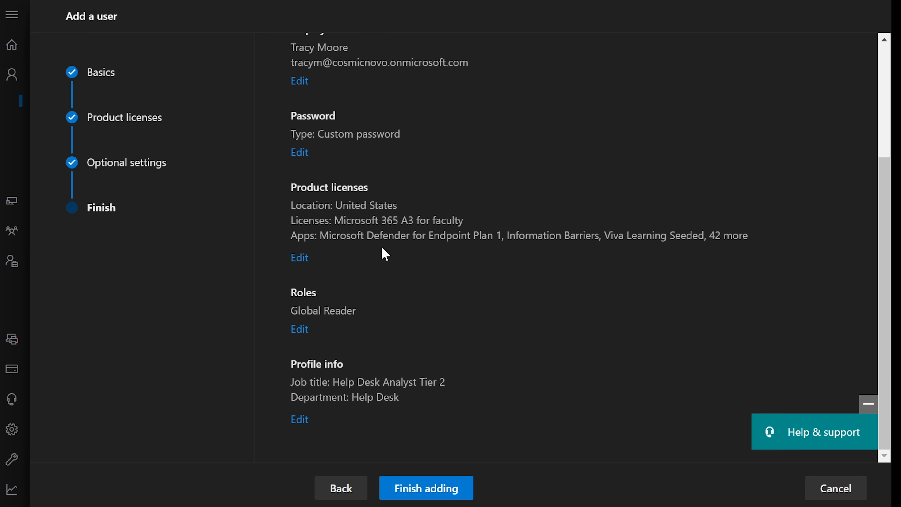
Revisit Profile info, then finish adding the user and close the wizard.
{"action": "left_click", "coordinate": [300, 420]}
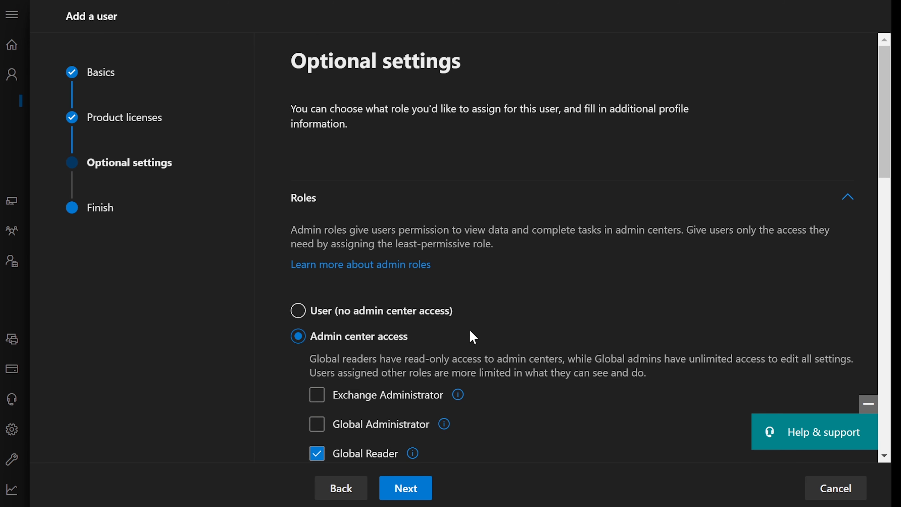
{"action": "scroll", "coordinate": [469, 337], "scroll_direction": "down", "scroll_amount": 20}
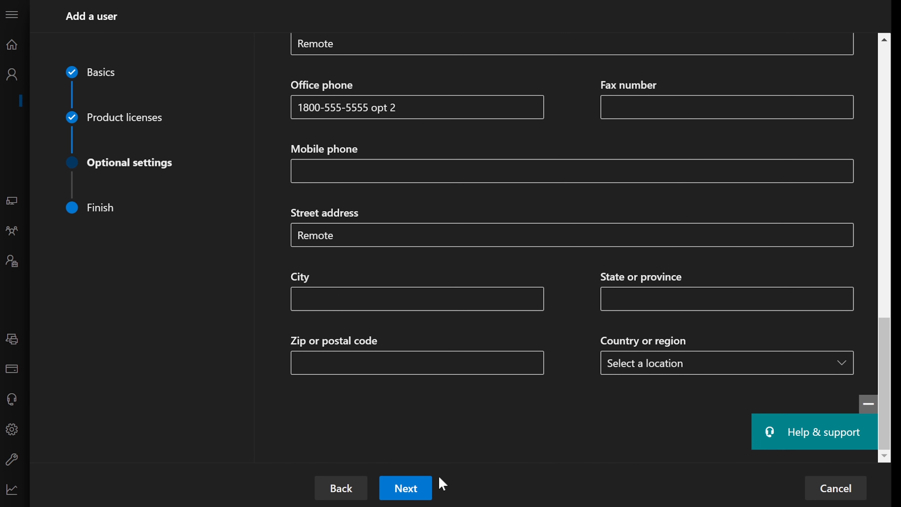
{"action": "left_click", "coordinate": [407, 489]}
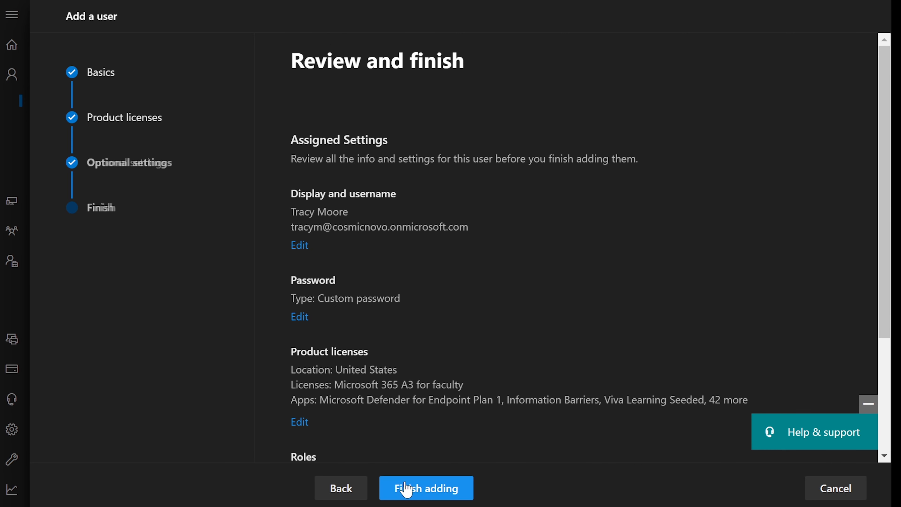
{"action": "left_click", "coordinate": [436, 491]}
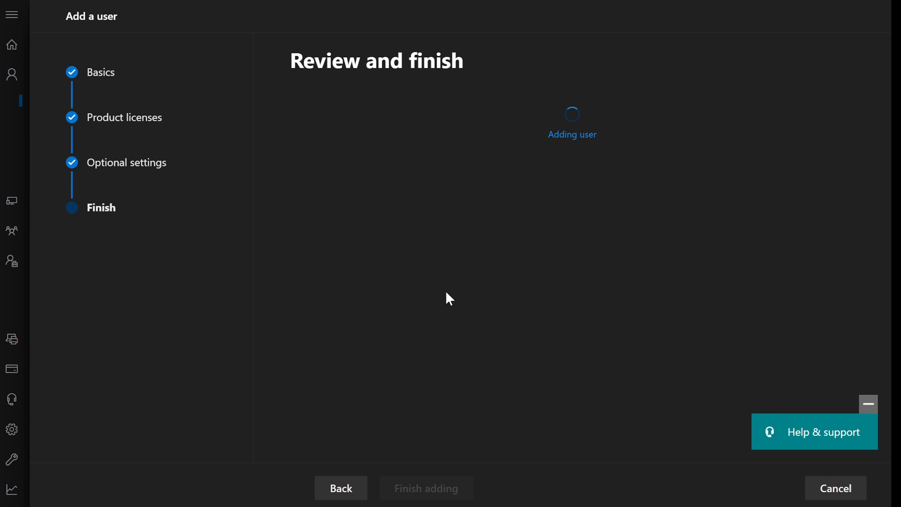
{"action": "scroll", "coordinate": [448, 330], "scroll_direction": "down", "scroll_amount": 10}
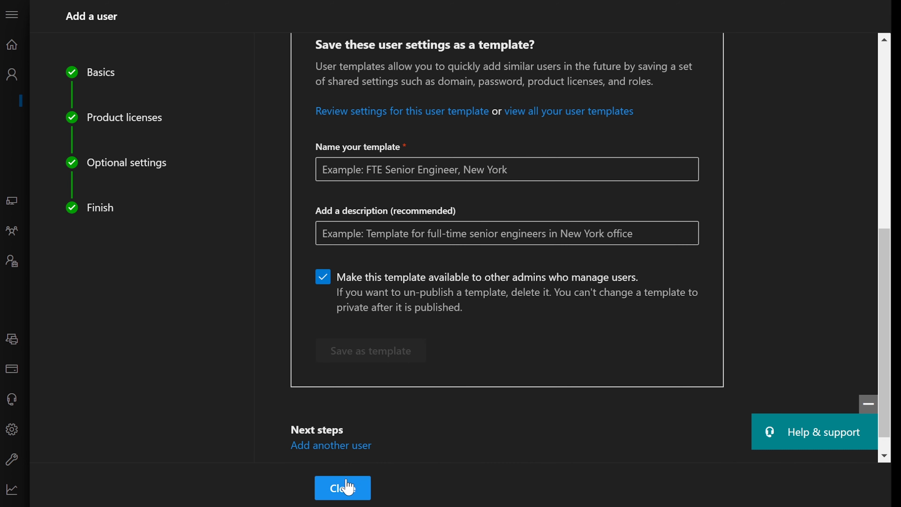
{"action": "left_click", "coordinate": [348, 487]}
{"action": "scroll", "coordinate": [485, 368], "scroll_direction": "down", "scroll_amount": 5}
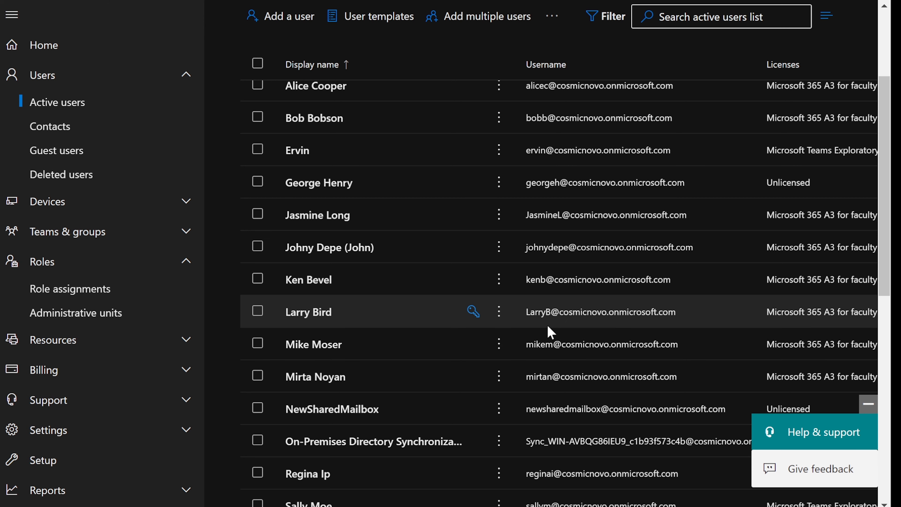
Look up the promoted user's name in the role assignment notes.
{"action": "left_click", "coordinate": [792, 506]}
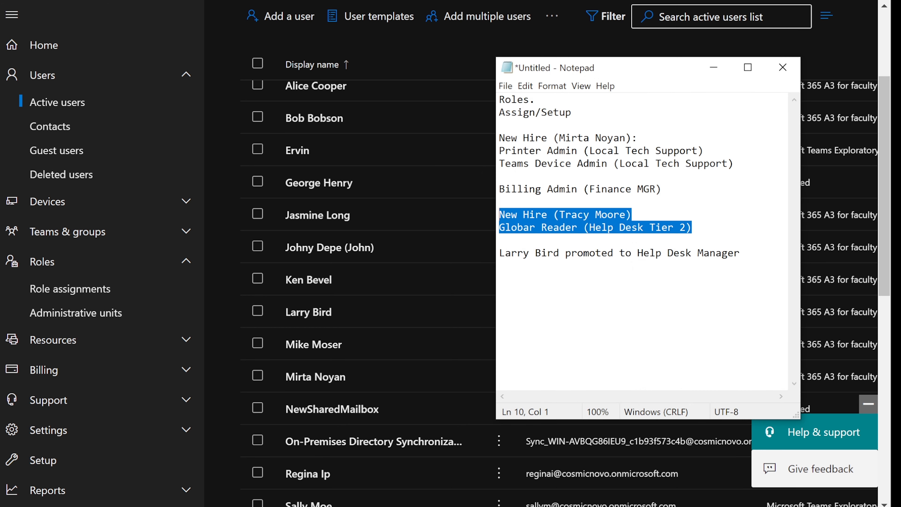
{"action": "left_click", "coordinate": [608, 255]}
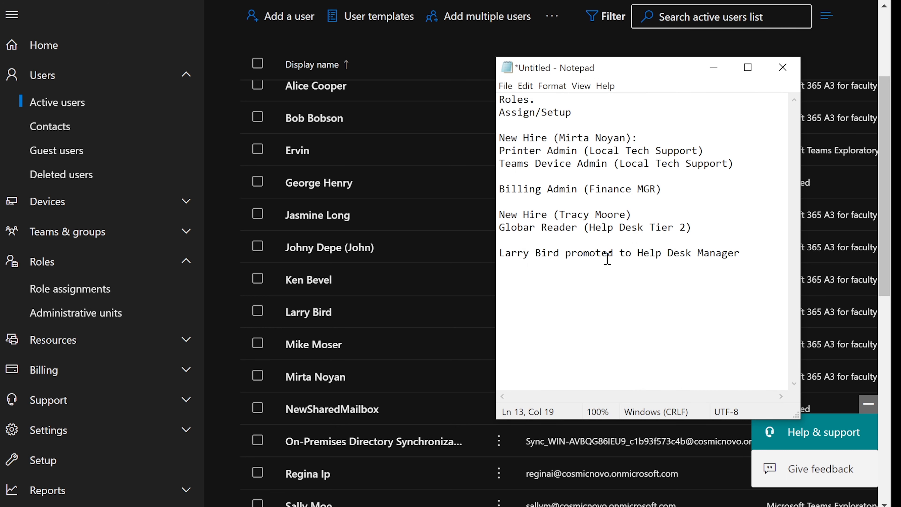
{"action": "left_click_drag", "start_coordinate": [502, 253], "coordinate": [739, 251]}
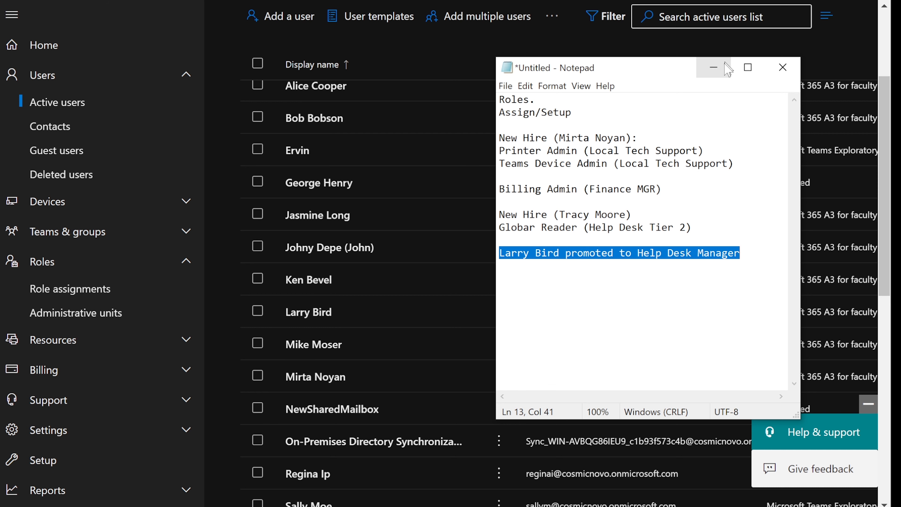
{"action": "left_click", "coordinate": [715, 67]}
Search active users for 'larry' and open the matching account's details.
{"action": "scroll", "coordinate": [657, 69], "scroll_direction": "up", "scroll_amount": 3}
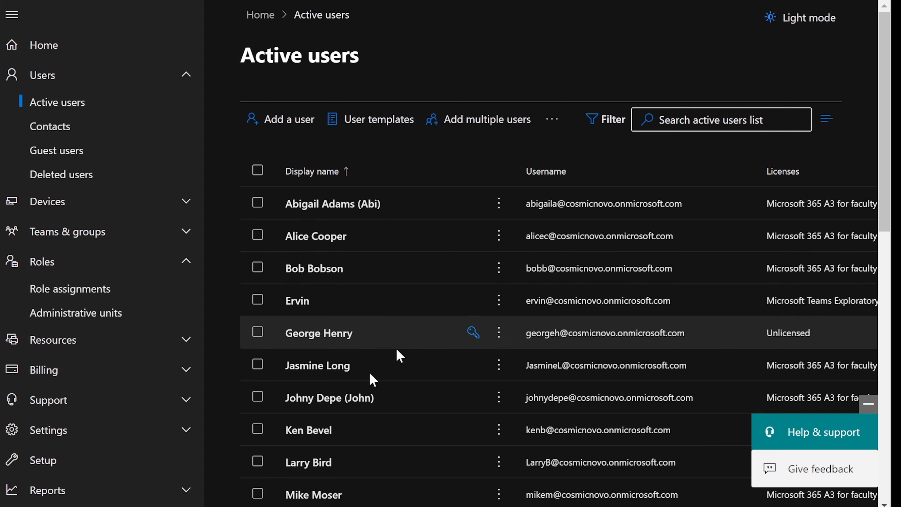
{"action": "left_click", "coordinate": [672, 119]}
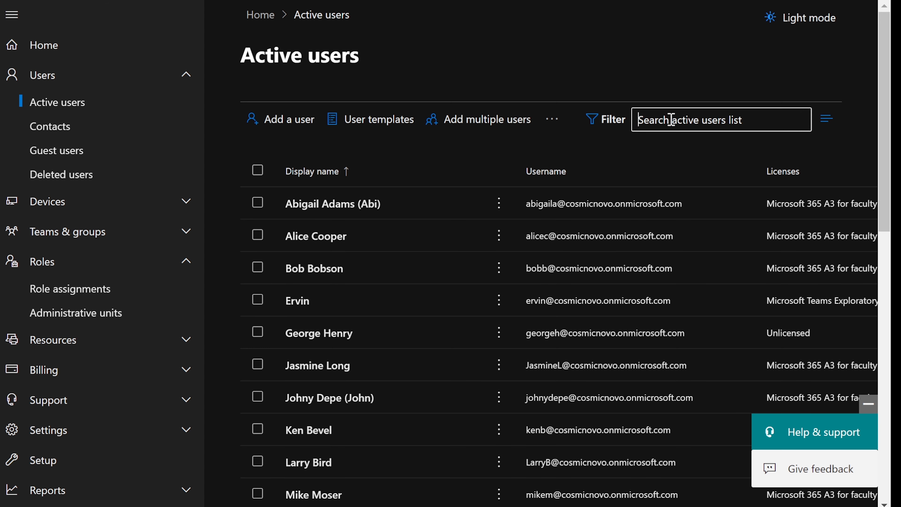
{"action": "type", "text": "larry"}
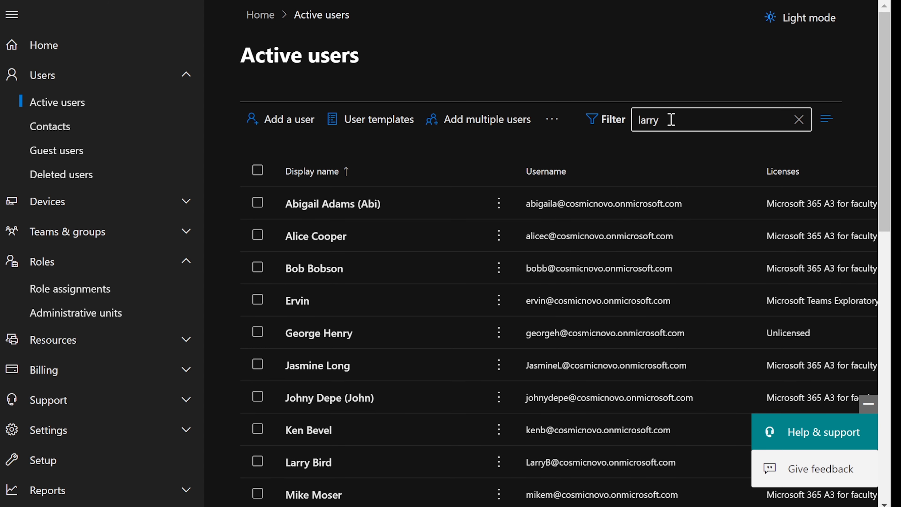
{"action": "key", "text": "Return"}
{"action": "left_click", "coordinate": [321, 206]}
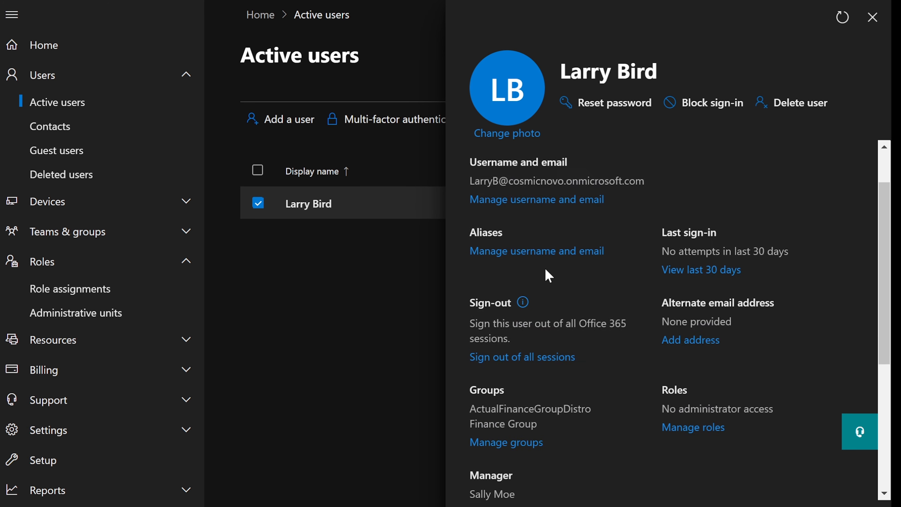
{"action": "scroll", "coordinate": [504, 199], "scroll_direction": "down", "scroll_amount": 8}
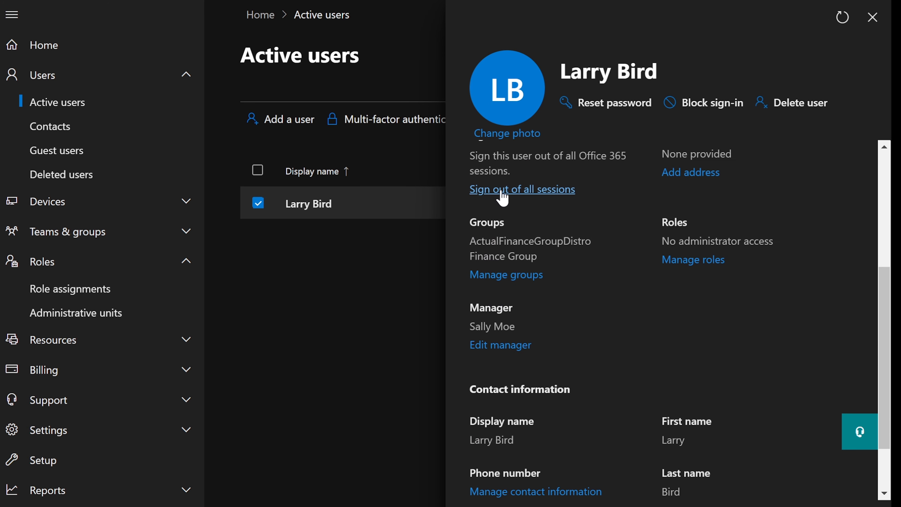
{"action": "left_click_drag", "start_coordinate": [468, 229], "coordinate": [471, 248]}
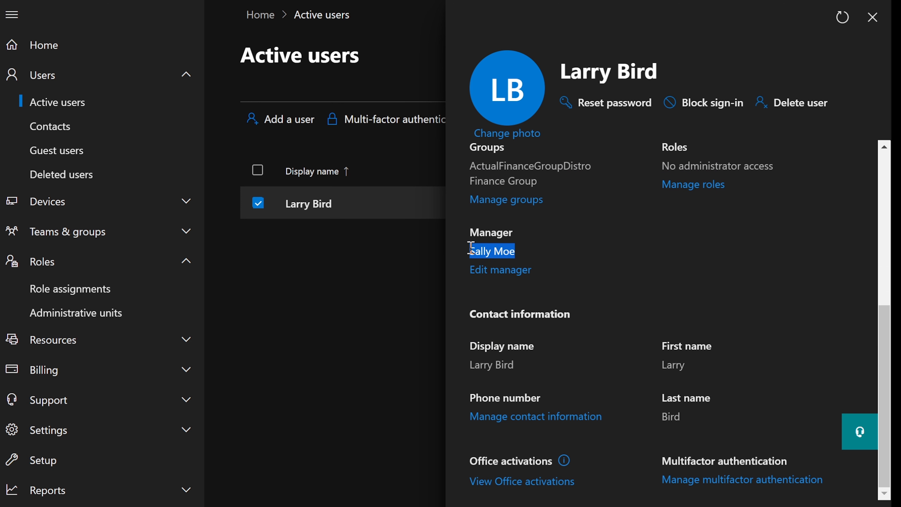
{"action": "left_click", "coordinate": [505, 247]}
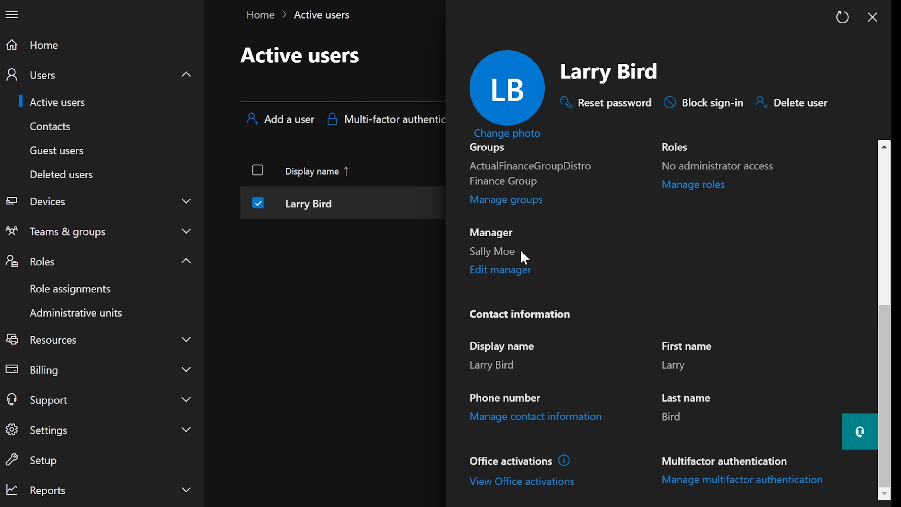
{"action": "left_click_drag", "start_coordinate": [521, 252], "coordinate": [461, 246]}
{"action": "left_click", "coordinate": [495, 243]}
{"action": "scroll", "coordinate": [545, 241], "scroll_direction": "up", "scroll_amount": 4}
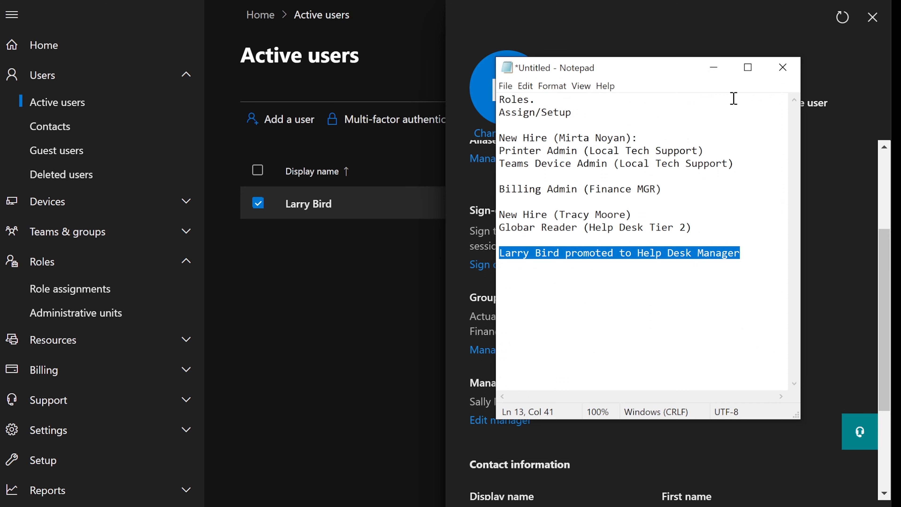
{"action": "left_click", "coordinate": [714, 67]}
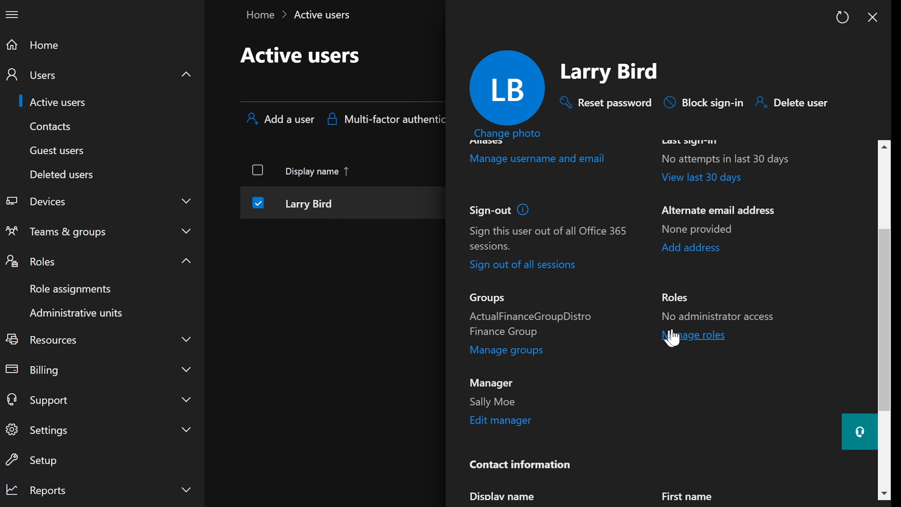
Grant Larry Bird admin center access with the Global Reader role and save.
{"action": "left_click", "coordinate": [685, 337]}
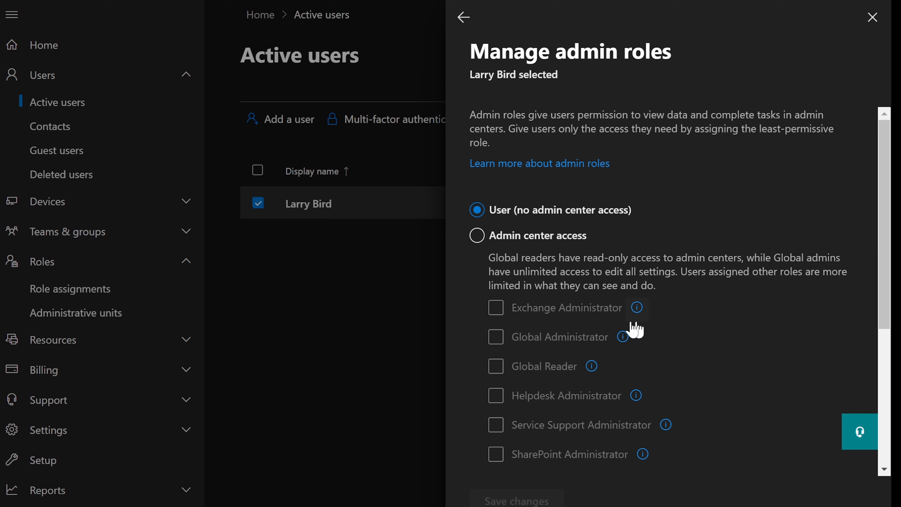
{"action": "left_click", "coordinate": [477, 235]}
{"action": "left_click", "coordinate": [500, 365]}
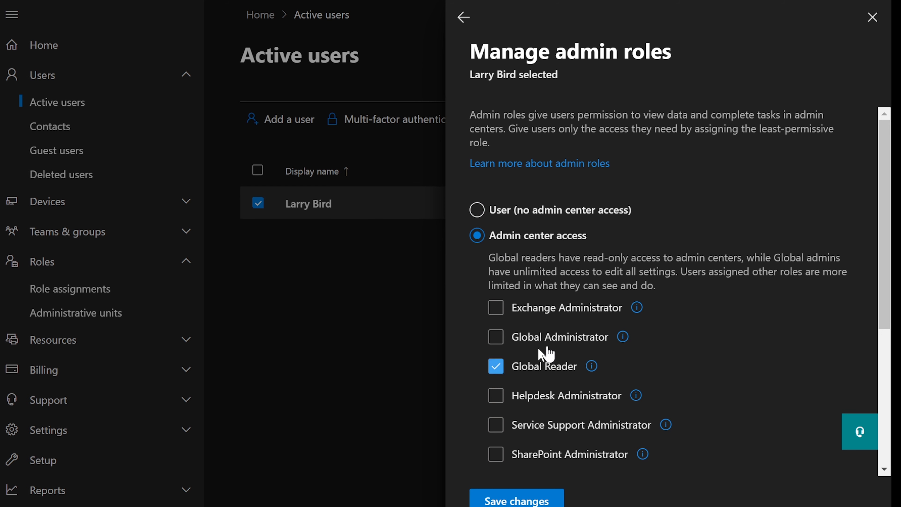
{"action": "scroll", "coordinate": [593, 341], "scroll_direction": "down", "scroll_amount": 2}
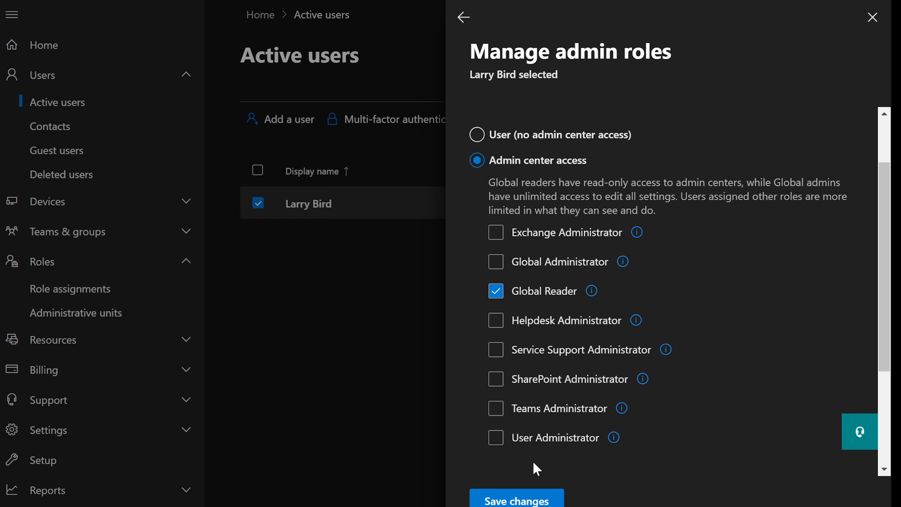
{"action": "scroll", "coordinate": [537, 469], "scroll_direction": "down", "scroll_amount": 2}
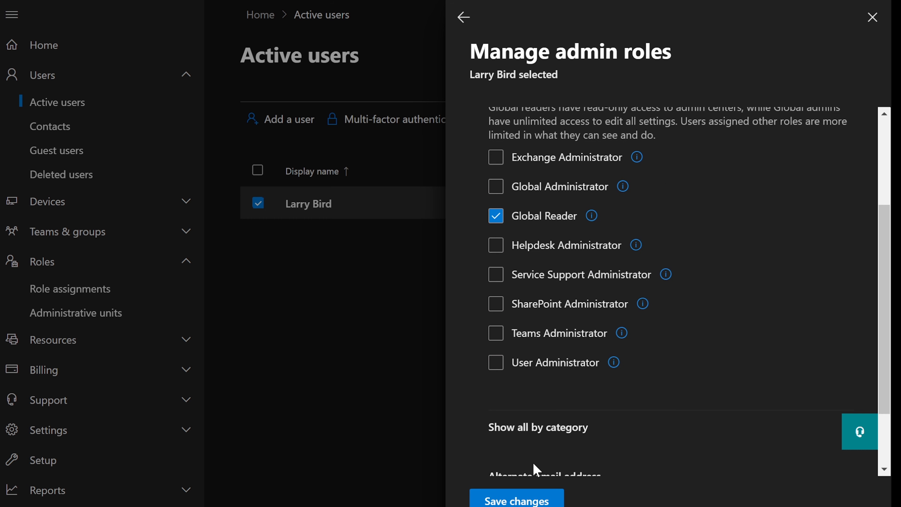
{"action": "left_click", "coordinate": [518, 501]}
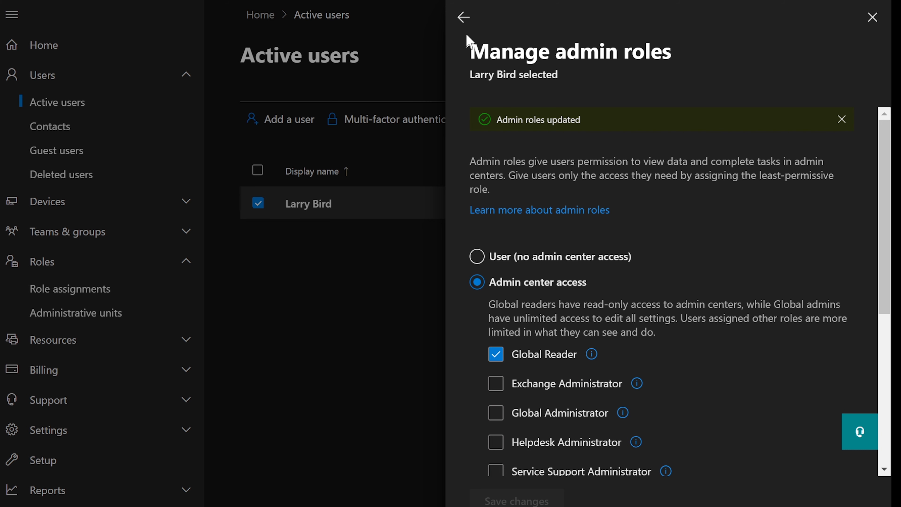
{"action": "left_click", "coordinate": [464, 18]}
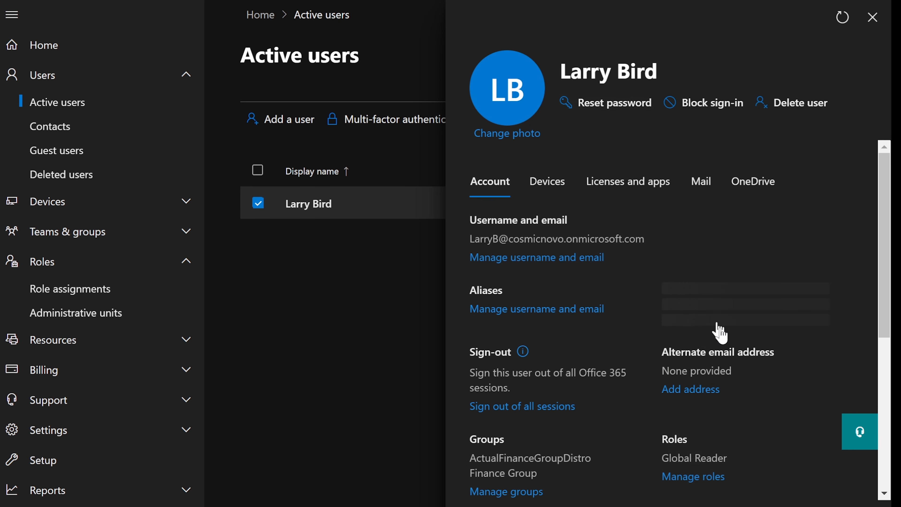
Scroll to Contact information and open Manage contact information for editing.
{"action": "scroll", "coordinate": [618, 373], "scroll_direction": "down", "scroll_amount": 5}
{"action": "scroll", "coordinate": [618, 367], "scroll_direction": "down", "scroll_amount": 2}
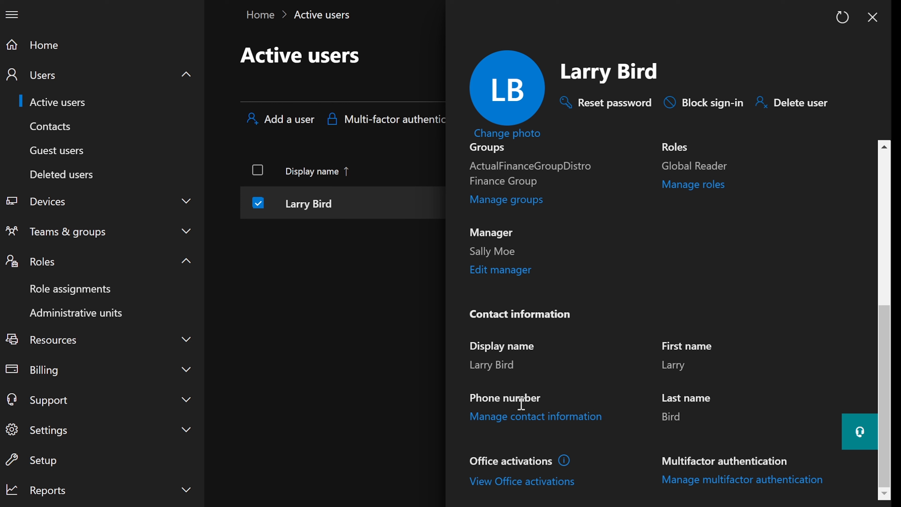
{"action": "left_click_drag", "start_coordinate": [470, 397], "coordinate": [550, 402]}
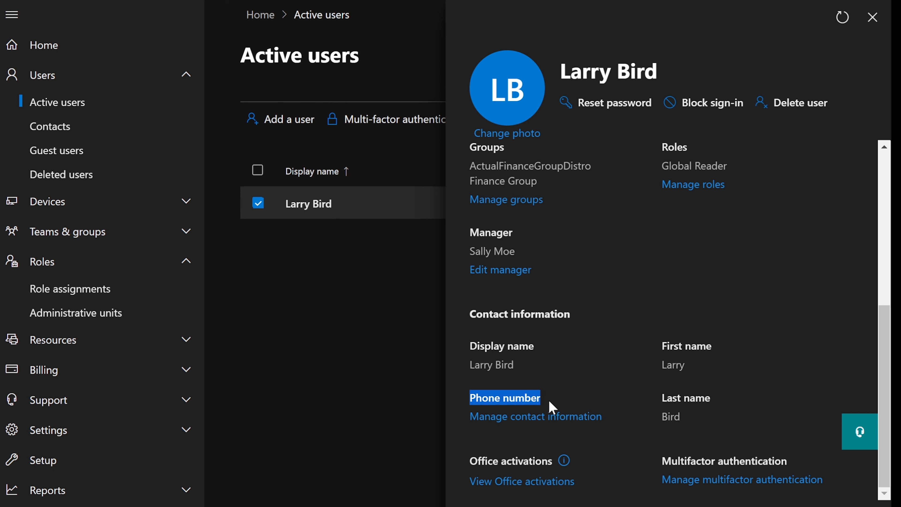
{"action": "left_click", "coordinate": [526, 422]}
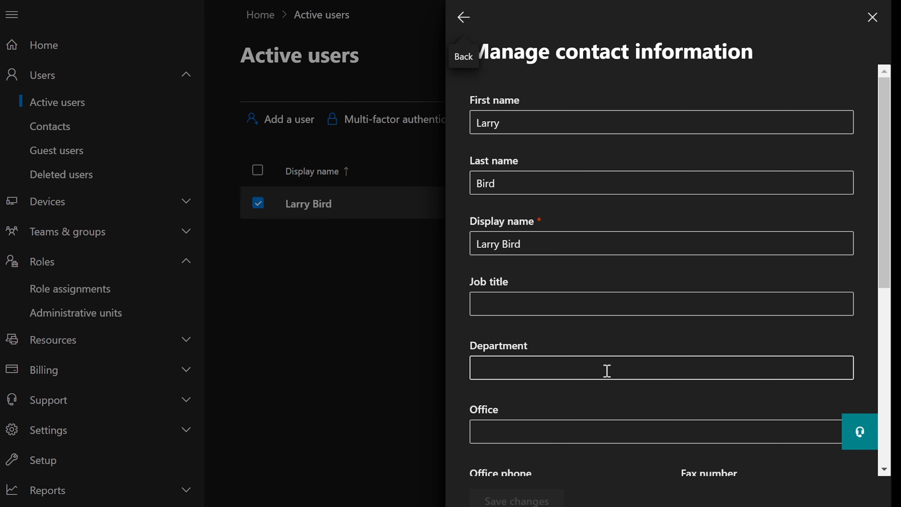
Enter job title 'Help Desk Manager' and department 'Help Desk/Finance'.
{"action": "left_click", "coordinate": [562, 302]}
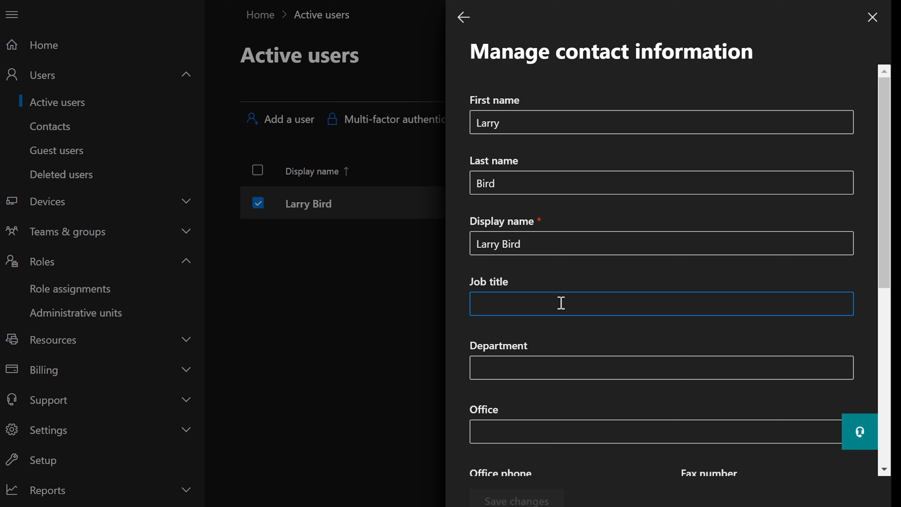
{"action": "type", "text": "Help Desk"}
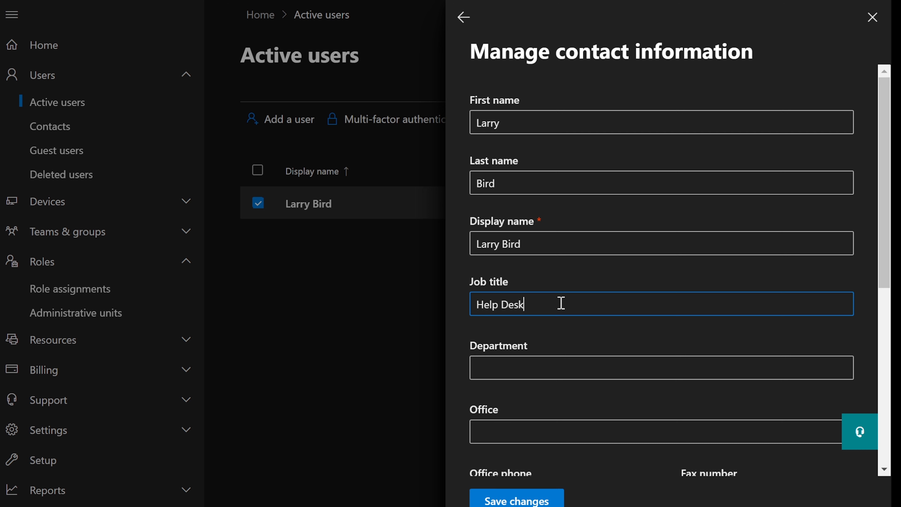
{"action": "type", "text": " Manager"}
{"action": "left_click", "coordinate": [520, 366]}
{"action": "type", "text": "H"}
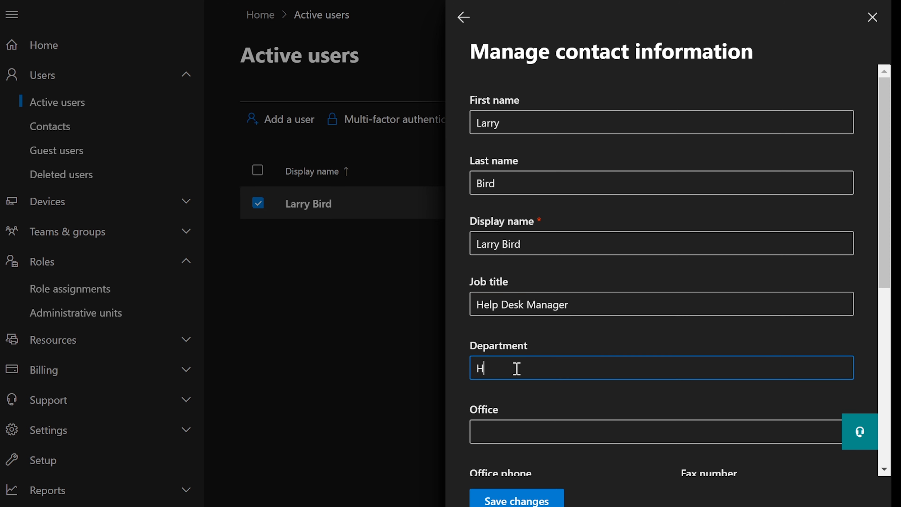
{"action": "type", "text": "elp Desk/Finance"}
{"action": "scroll", "coordinate": [612, 309], "scroll_direction": "down", "scroll_amount": 4}
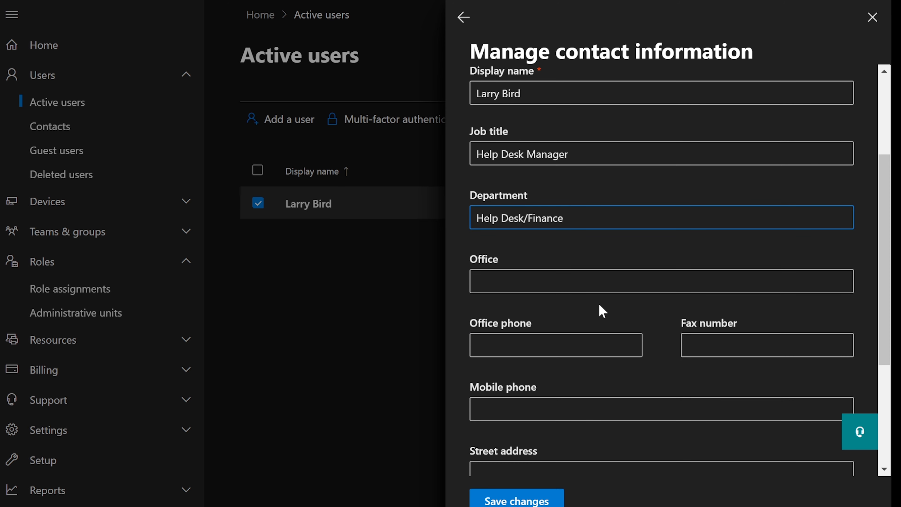
{"action": "scroll", "coordinate": [599, 304], "scroll_direction": "down", "scroll_amount": 4}
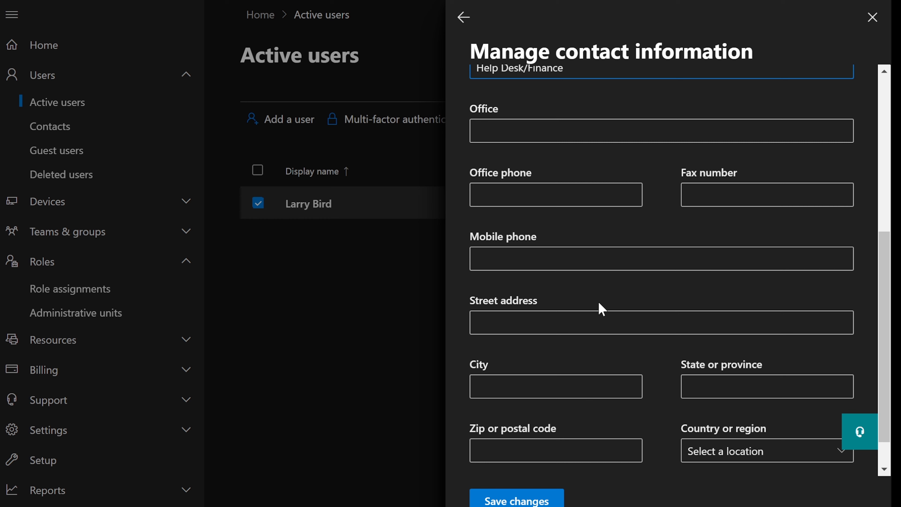
{"action": "scroll", "coordinate": [600, 308], "scroll_direction": "up", "scroll_amount": 5}
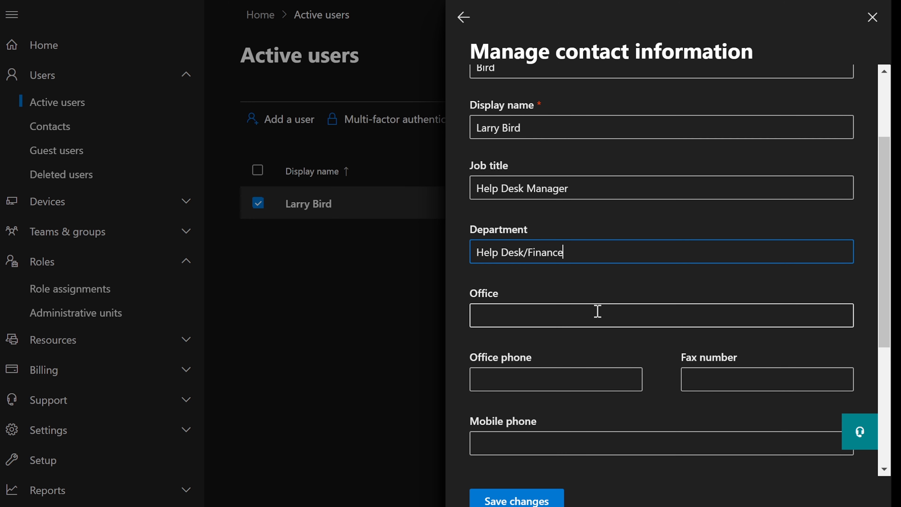
Fill in the office location and the office phone number.
{"action": "left_click", "coordinate": [598, 311]}
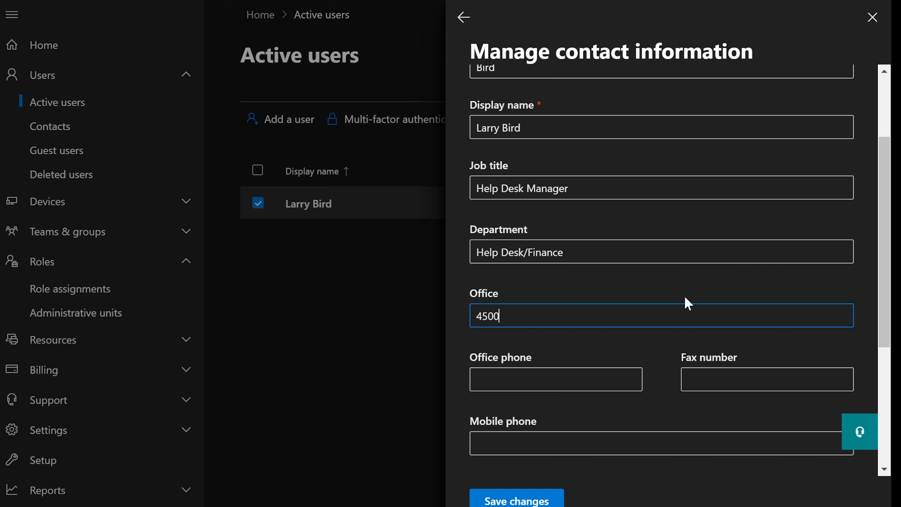
{"action": "key", "text": "Tab"}
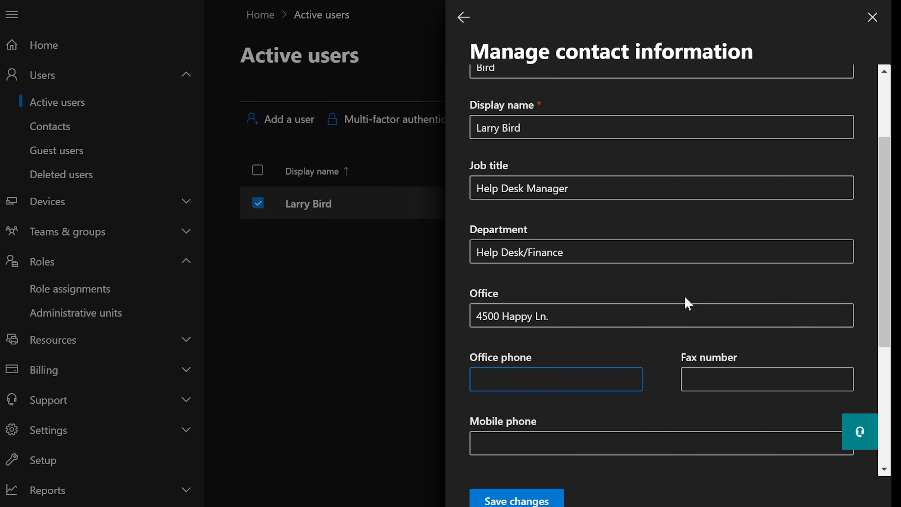
{"action": "type", "text": "55-5"}
{"action": "key", "text": "BackSpace"}
{"action": "type", "text": "5-555-5555"}
Copy the office address into the street address field, then replace the office entry with 6500.
{"action": "scroll", "coordinate": [480, 373], "scroll_direction": "down", "scroll_amount": 5}
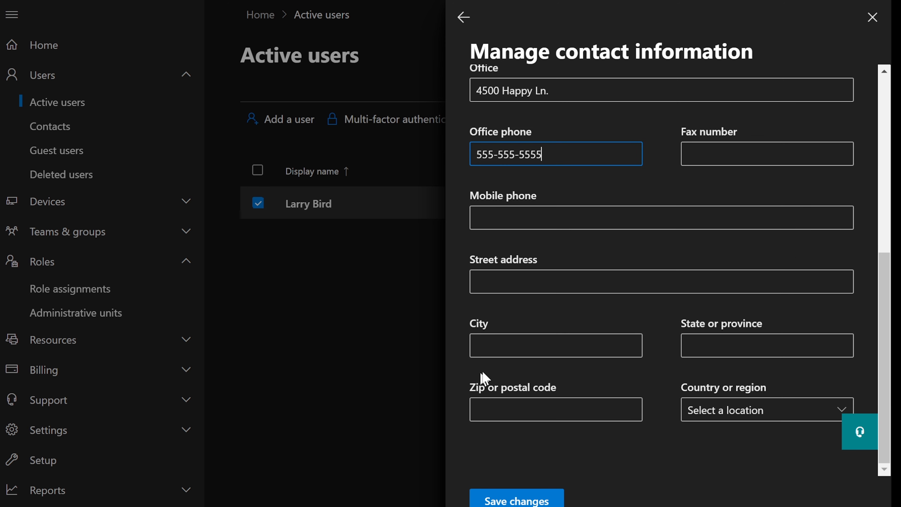
{"action": "left_click", "coordinate": [521, 288]}
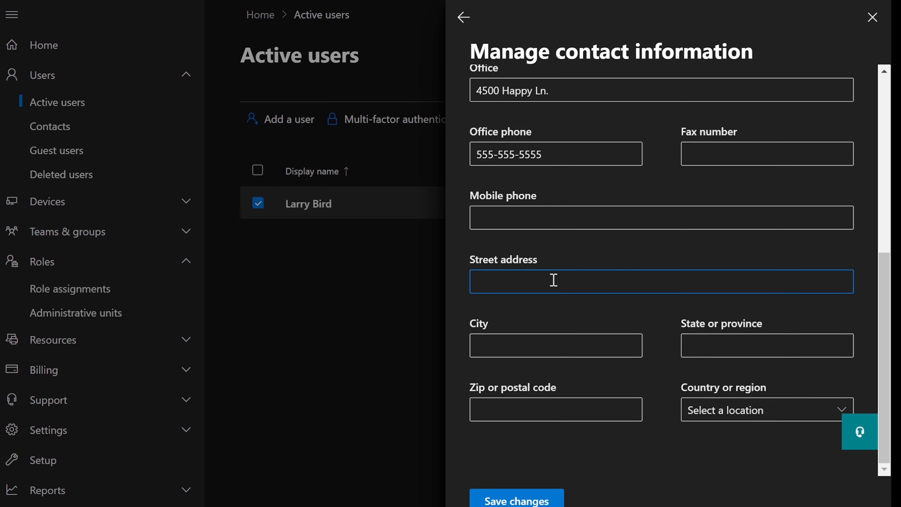
{"action": "scroll", "coordinate": [556, 254], "scroll_direction": "up", "scroll_amount": 3}
{"action": "left_click_drag", "start_coordinate": [568, 165], "coordinate": [450, 163]}
{"action": "right_click", "coordinate": [506, 168]}
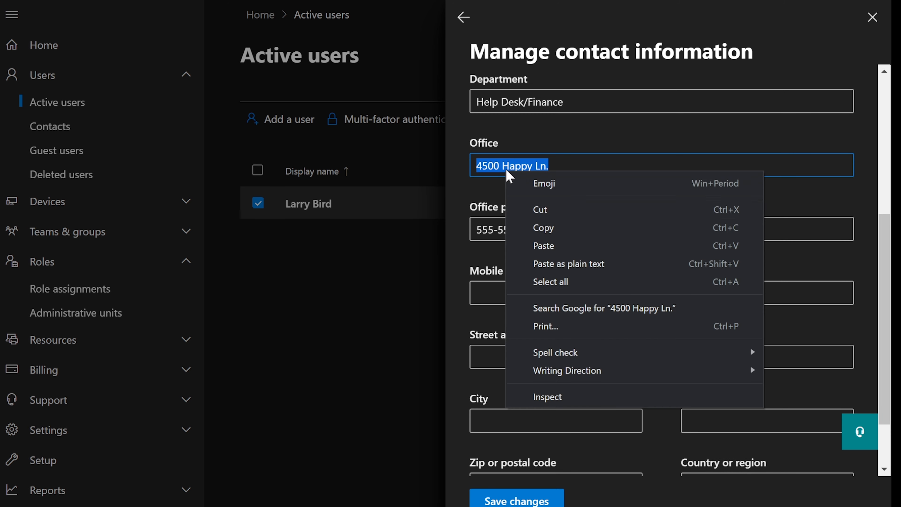
{"action": "left_click", "coordinate": [598, 241]}
{"action": "left_click", "coordinate": [551, 353]}
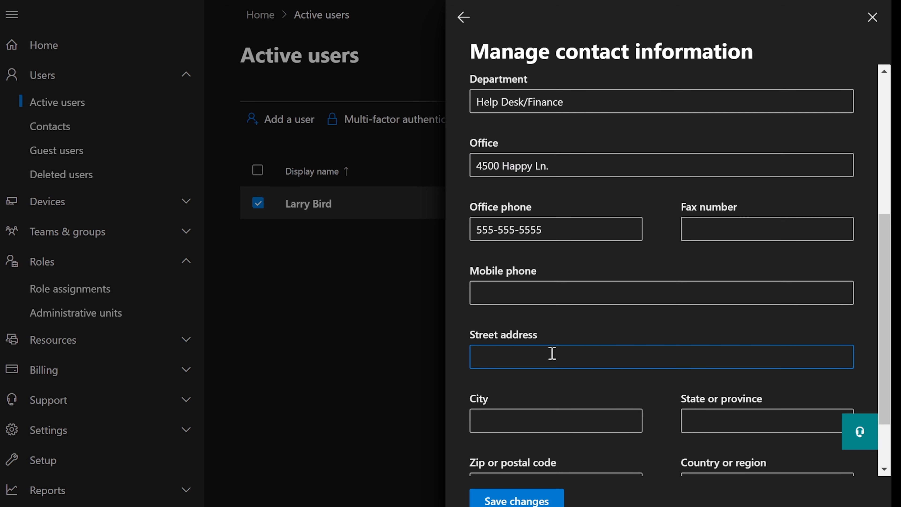
{"action": "key", "text": "ctrl+v"}
{"action": "triple_click", "coordinate": [558, 161]}
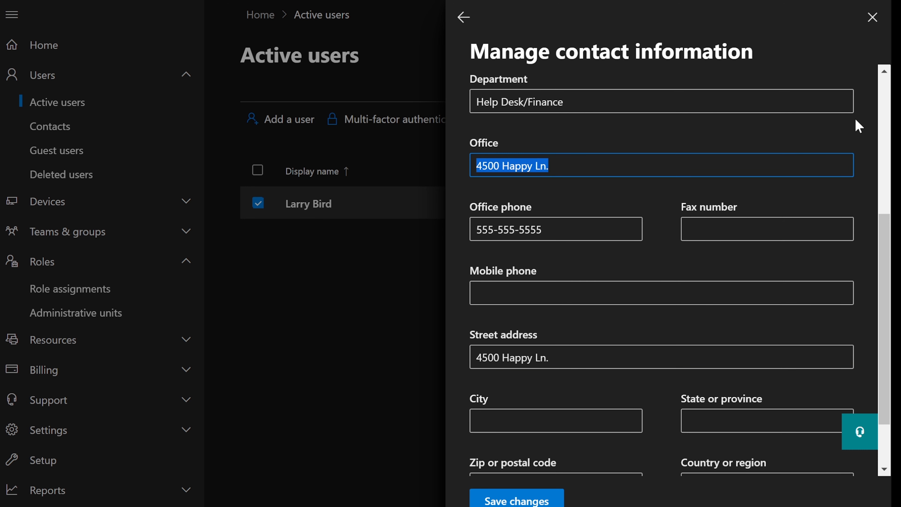
{"action": "type", "text": "6500"}
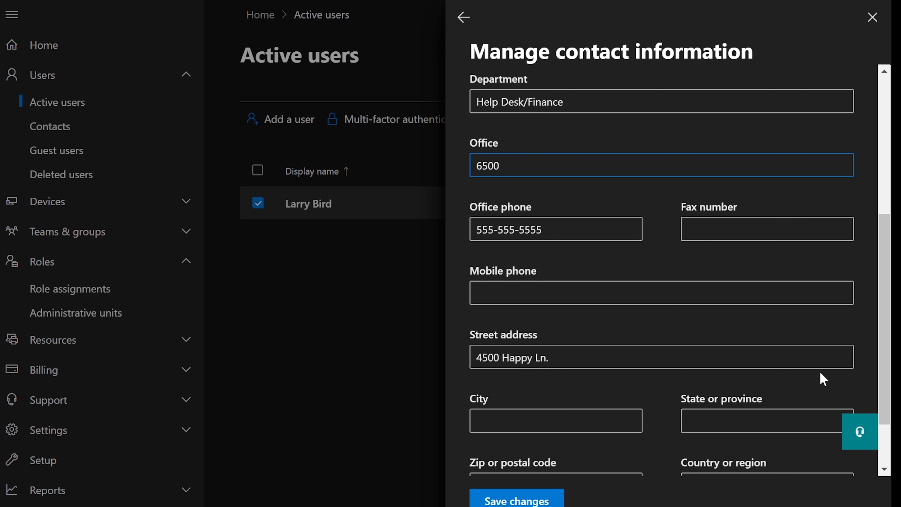
Complete the address with city New York, state NY, zip code and United States, then save.
{"action": "scroll", "coordinate": [823, 379], "scroll_direction": "down", "scroll_amount": 2}
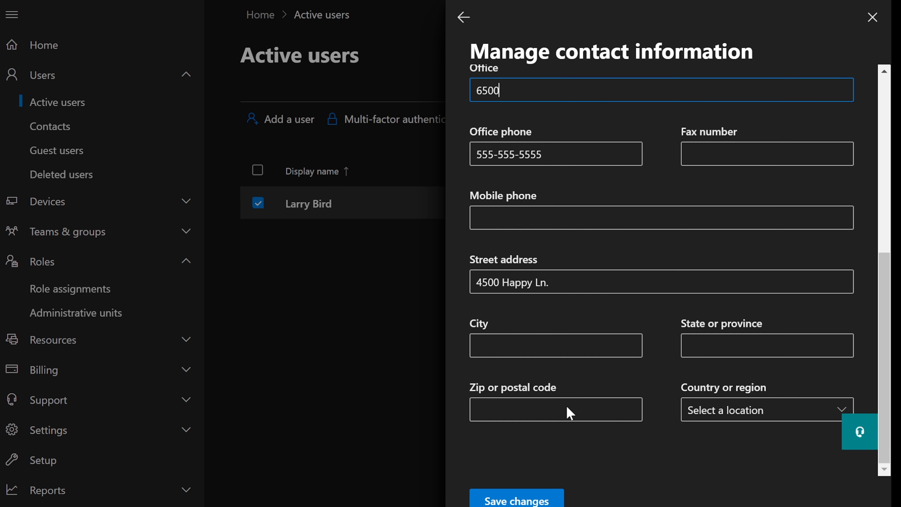
{"action": "left_click", "coordinate": [572, 345]}
{"action": "type", "text": "New York"}
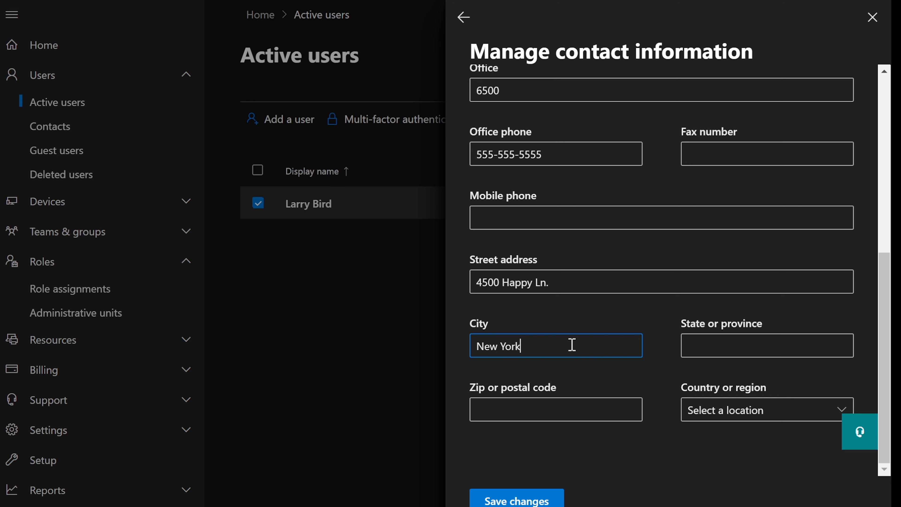
{"action": "key", "text": "Tab"}
{"action": "type", "text": "NY"}
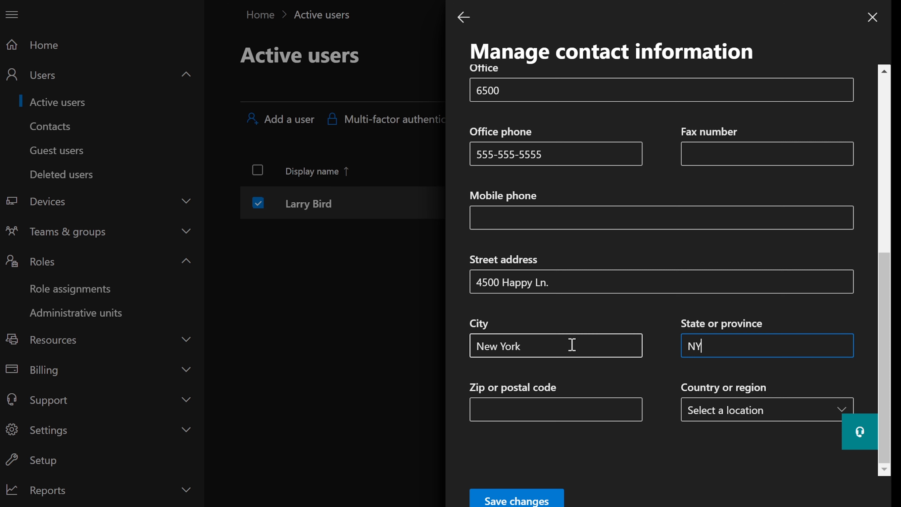
{"action": "key", "text": "Tab"}
{"action": "type", "text": "66953"}
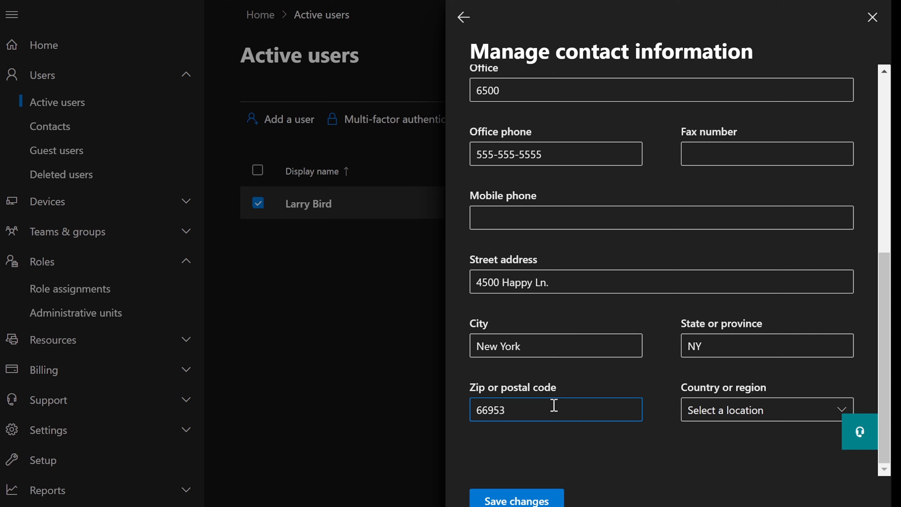
{"action": "key", "text": "Tab"}
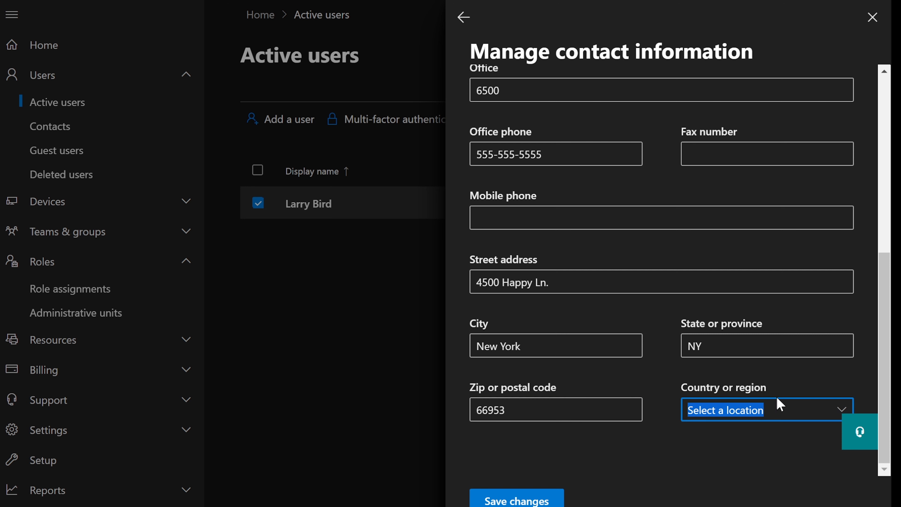
{"action": "left_click", "coordinate": [839, 410]}
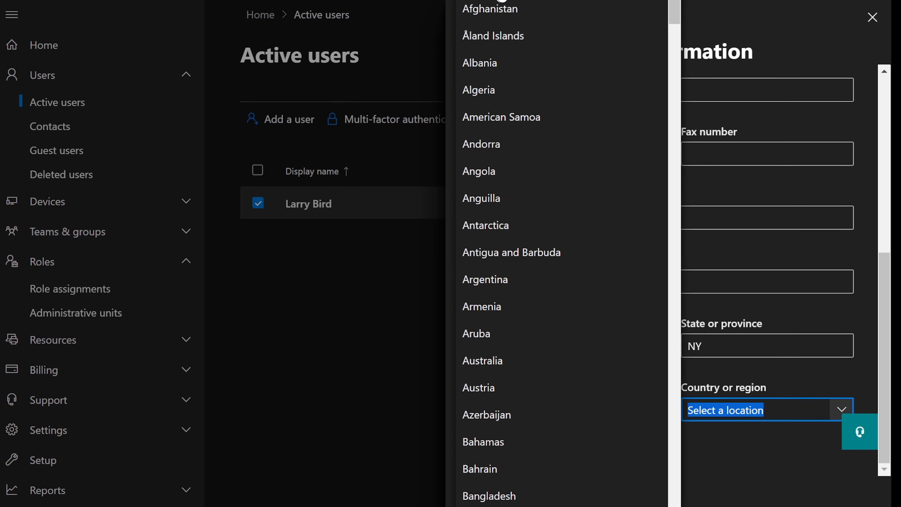
{"action": "left_click", "coordinate": [500, 1]}
{"action": "left_click", "coordinate": [527, 501]}
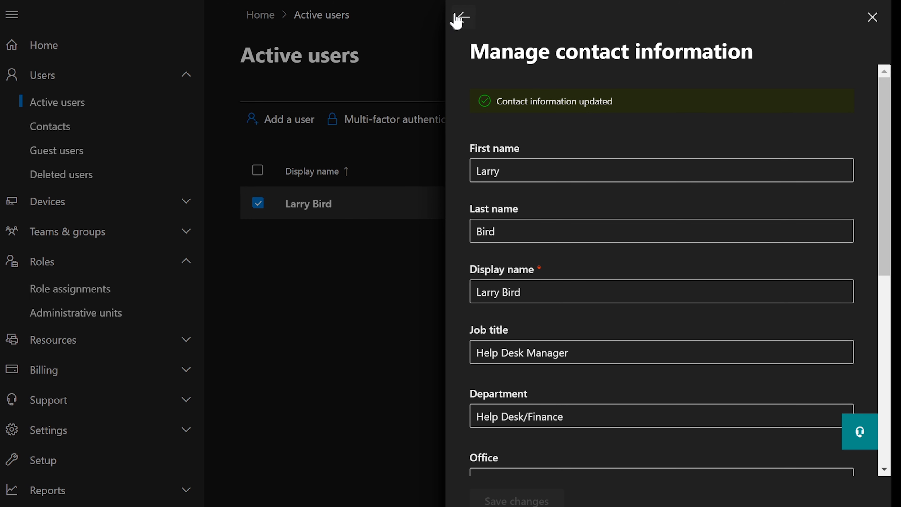
{"action": "left_click", "coordinate": [461, 17]}
Close Larry Bird's details and check the role task notes.
{"action": "scroll", "coordinate": [667, 301], "scroll_direction": "down", "scroll_amount": 1}
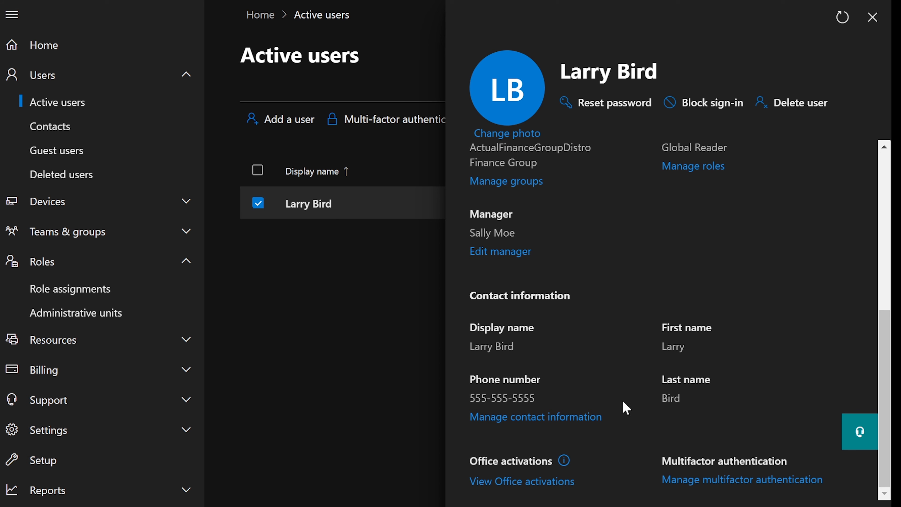
{"action": "scroll", "coordinate": [624, 395], "scroll_direction": "up", "scroll_amount": 3}
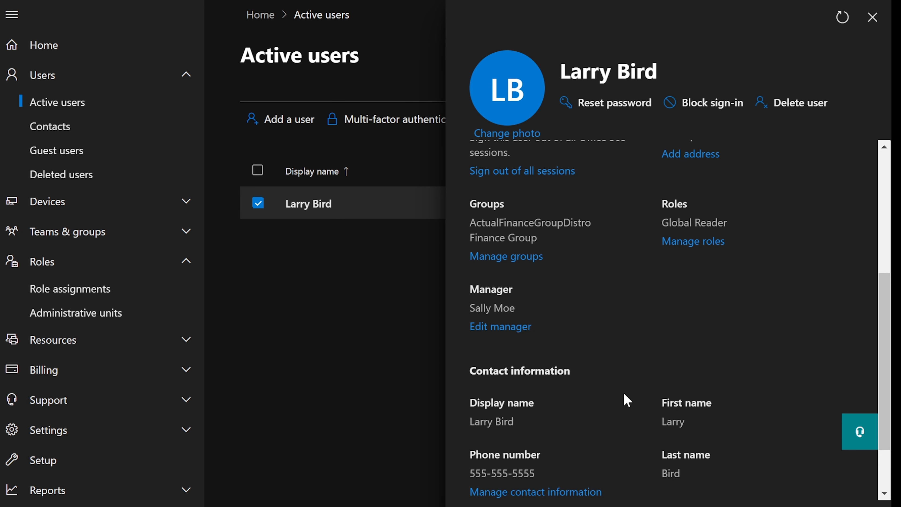
{"action": "scroll", "coordinate": [624, 394], "scroll_direction": "up", "scroll_amount": 5}
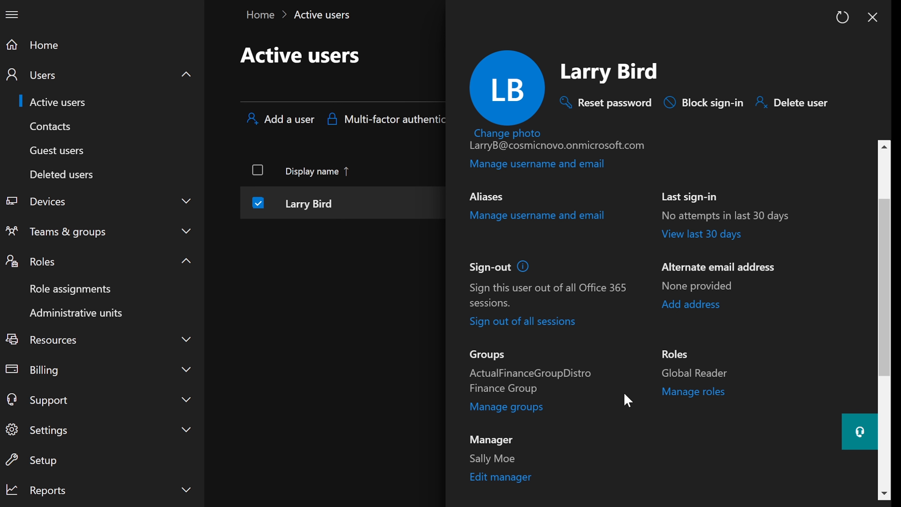
{"action": "scroll", "coordinate": [624, 394], "scroll_direction": "up", "scroll_amount": 3}
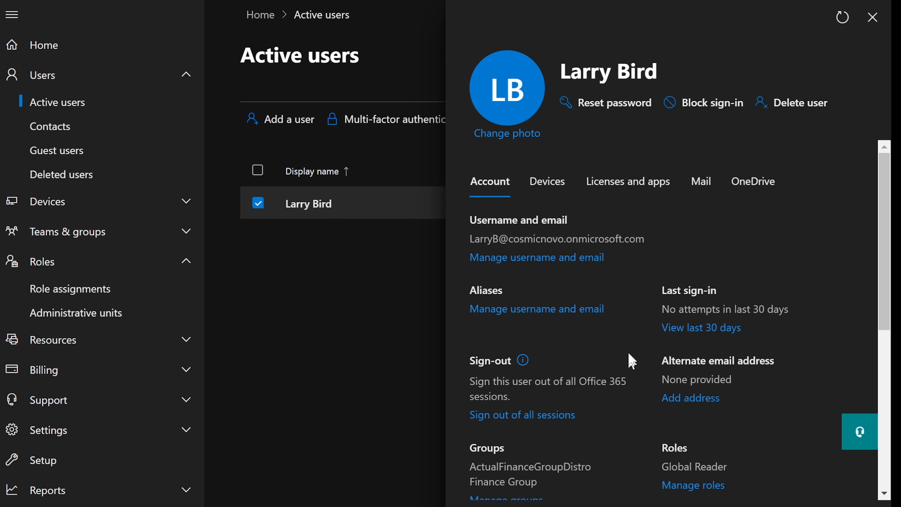
{"action": "left_click", "coordinate": [873, 17]}
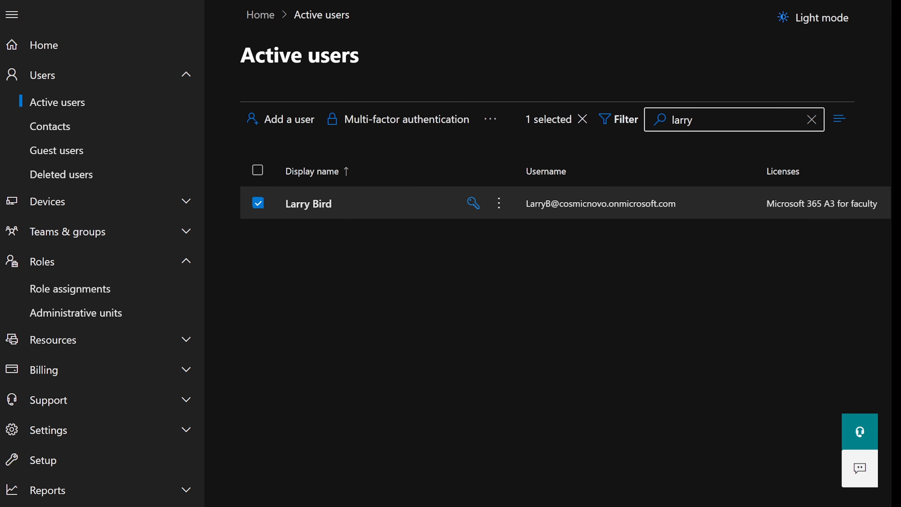
{"action": "key", "text": "alt+Tab"}
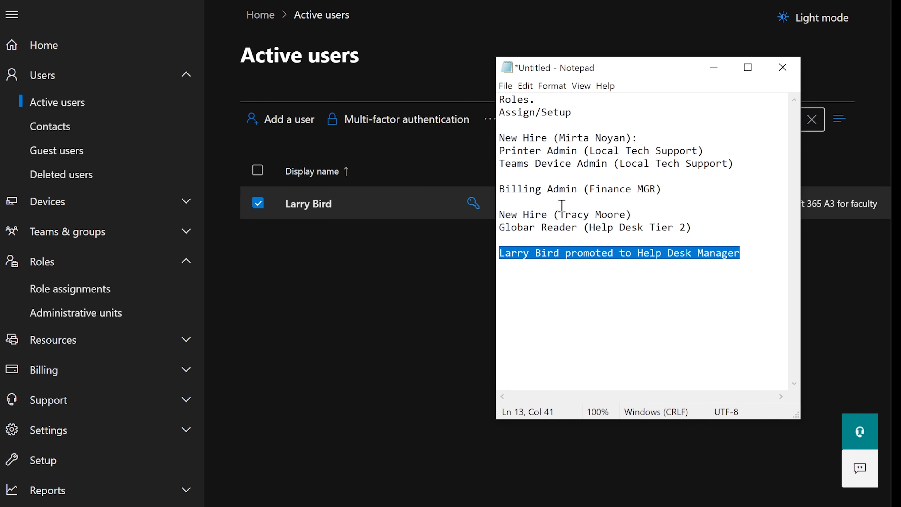
{"action": "left_click", "coordinate": [714, 68]}
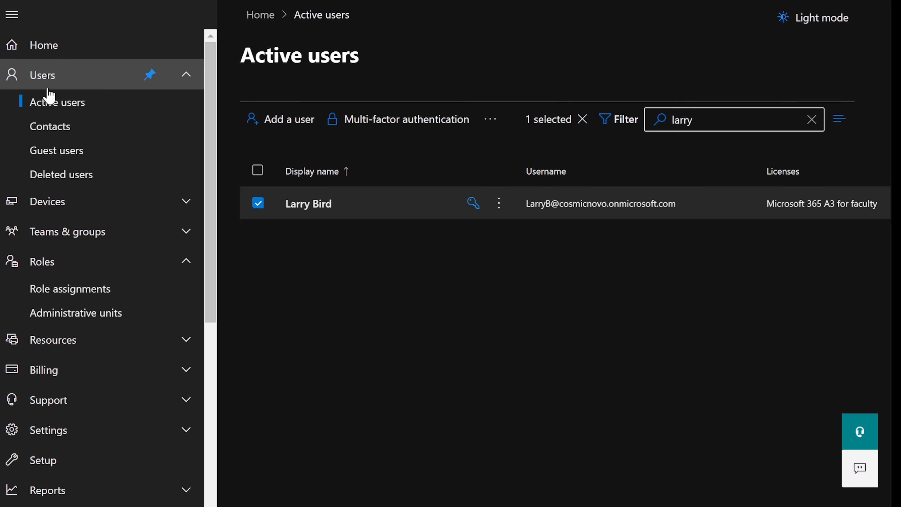
Return to Active users, deselect Larry Bird and refresh to list every user.
{"action": "left_click", "coordinate": [63, 87]}
{"action": "left_click", "coordinate": [61, 84]}
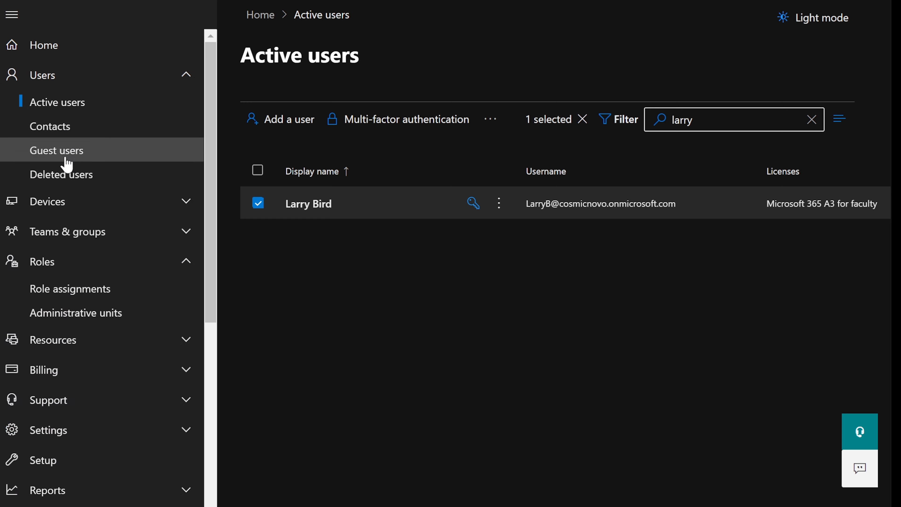
{"action": "left_click", "coordinate": [45, 261]}
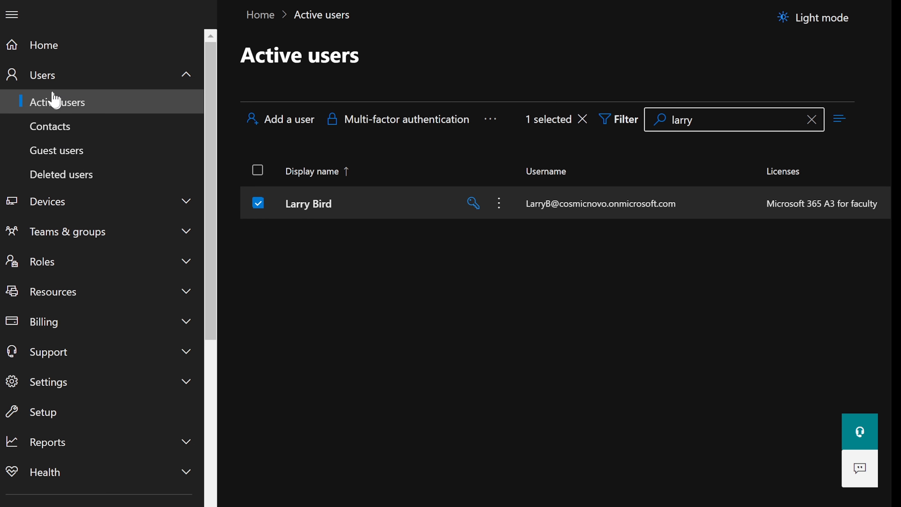
{"action": "left_click", "coordinate": [54, 107]}
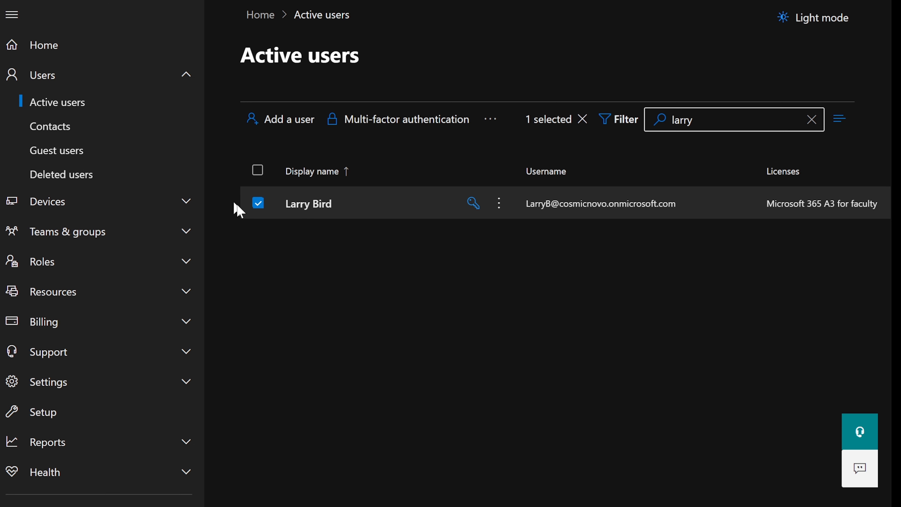
{"action": "left_click", "coordinate": [258, 203]}
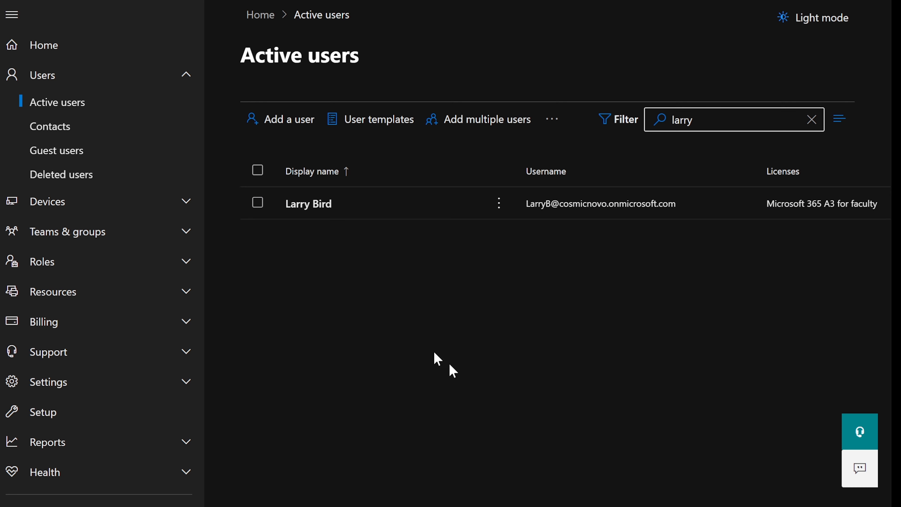
{"action": "key", "text": "F5"}
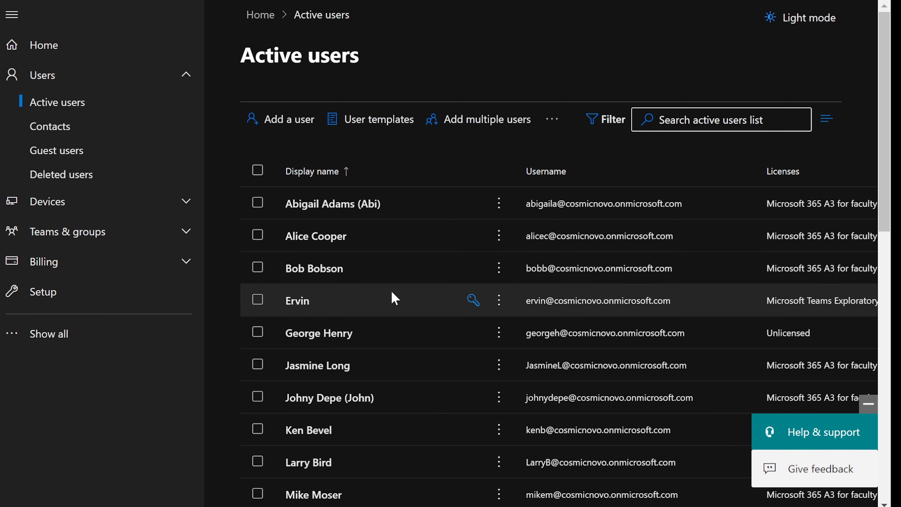
{"action": "scroll", "coordinate": [394, 299], "scroll_direction": "down", "scroll_amount": 4}
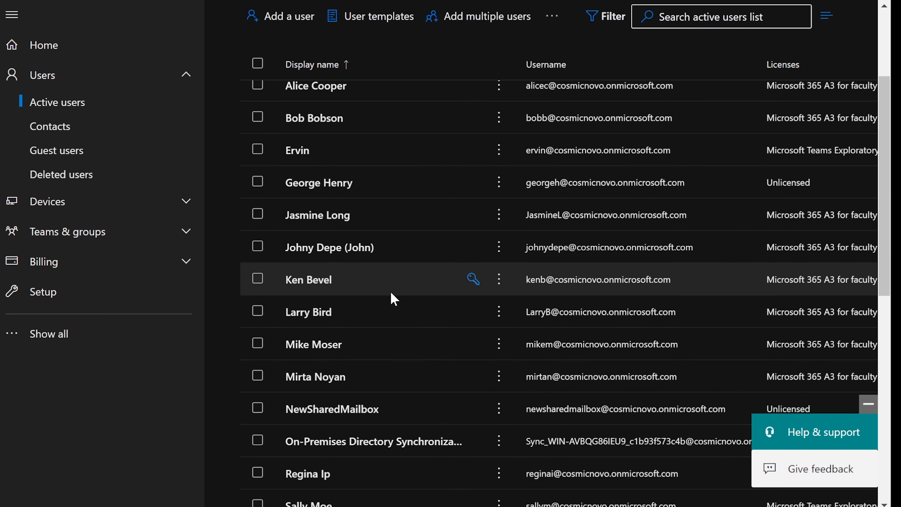
{"action": "scroll", "coordinate": [393, 299], "scroll_direction": "down", "scroll_amount": 9}
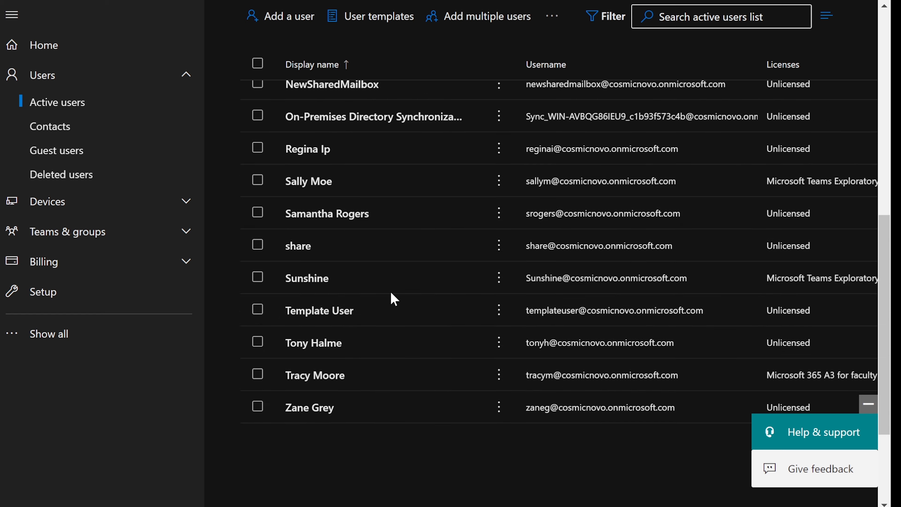
{"action": "left_click", "coordinate": [357, 381]}
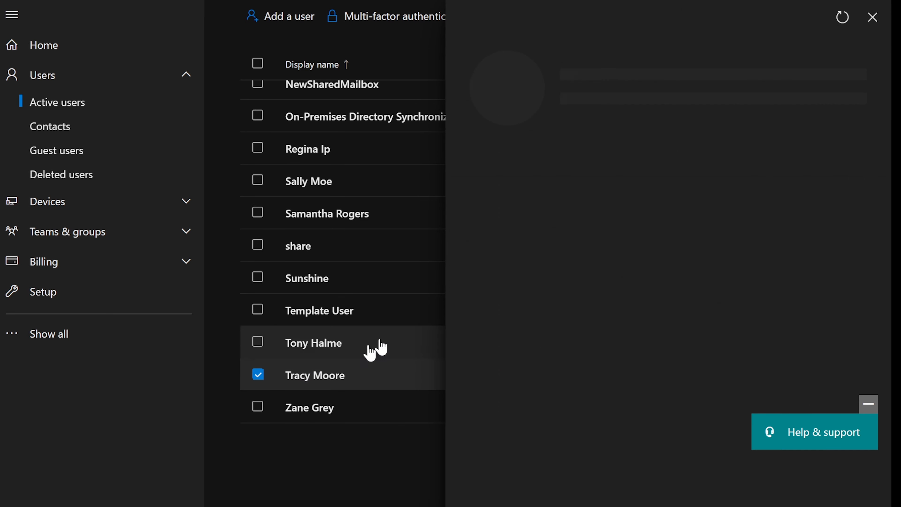
{"action": "scroll", "coordinate": [565, 278], "scroll_direction": "down", "scroll_amount": 5}
{"action": "scroll", "coordinate": [565, 278], "scroll_direction": "up", "scroll_amount": 5}
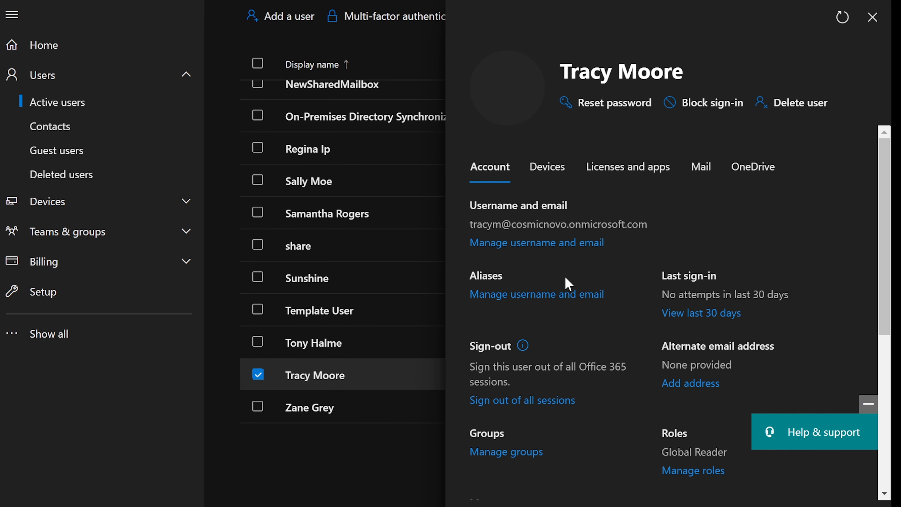
{"action": "scroll", "coordinate": [569, 283], "scroll_direction": "down", "scroll_amount": 8}
{"action": "left_click", "coordinate": [497, 254]}
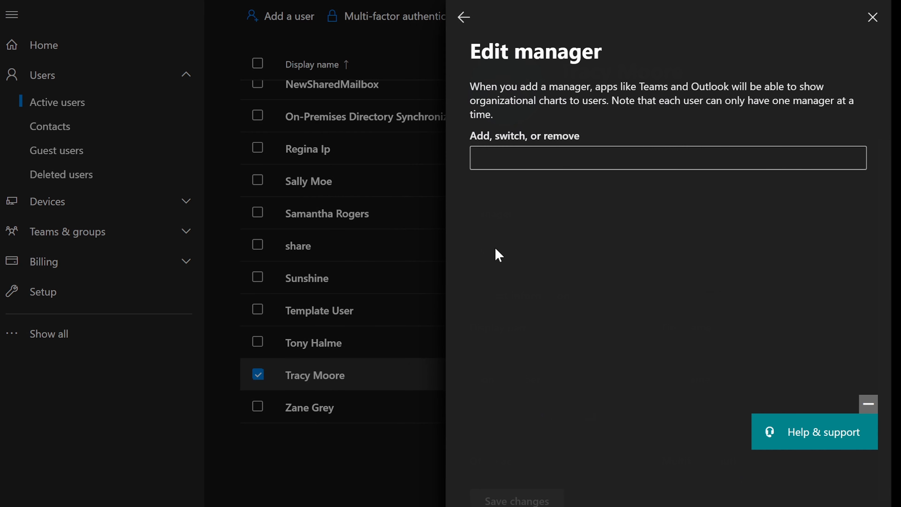
{"action": "left_click", "coordinate": [554, 161]}
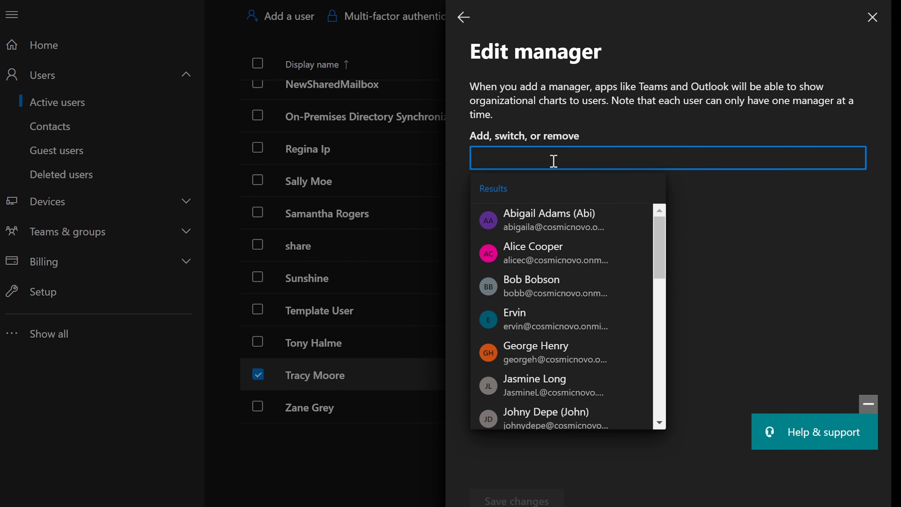
{"action": "type", "text": "larry"}
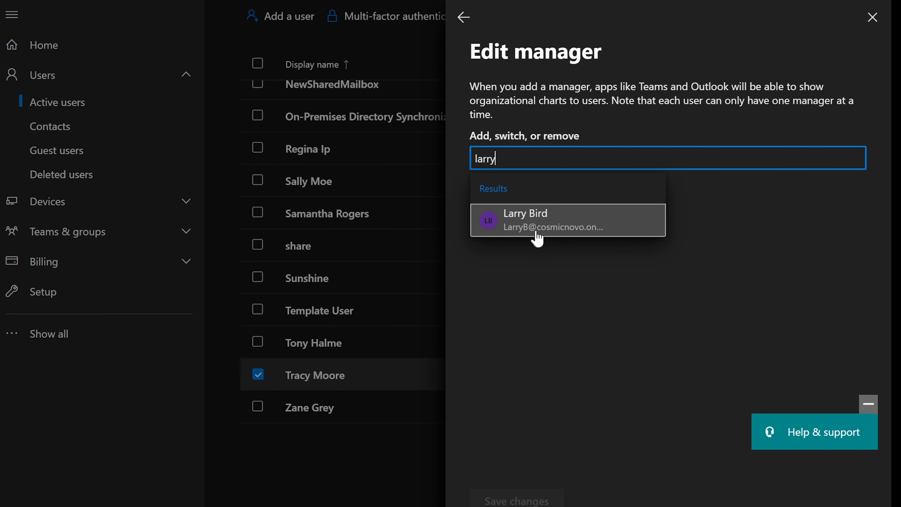
{"action": "left_click", "coordinate": [543, 220]}
{"action": "left_click", "coordinate": [527, 495]}
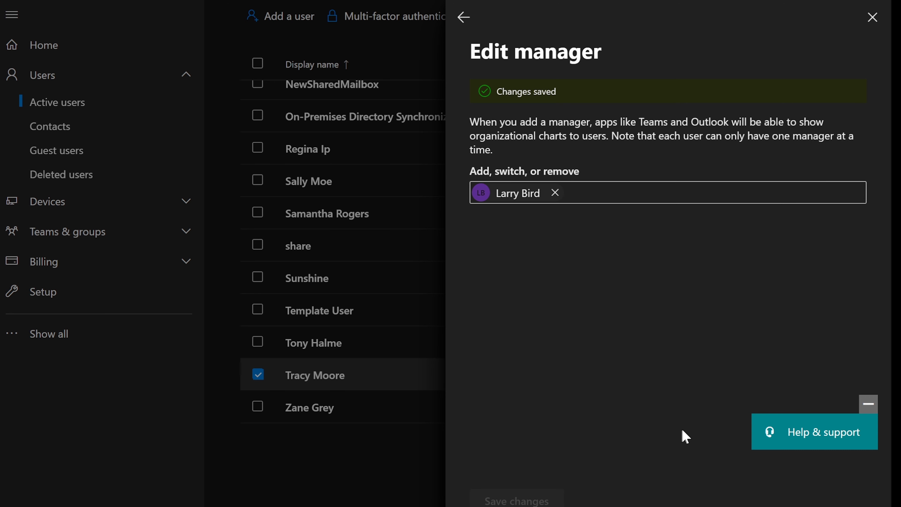
{"action": "left_click", "coordinate": [872, 17]}
{"action": "scroll", "coordinate": [575, 357], "scroll_direction": "up", "scroll_amount": 5}
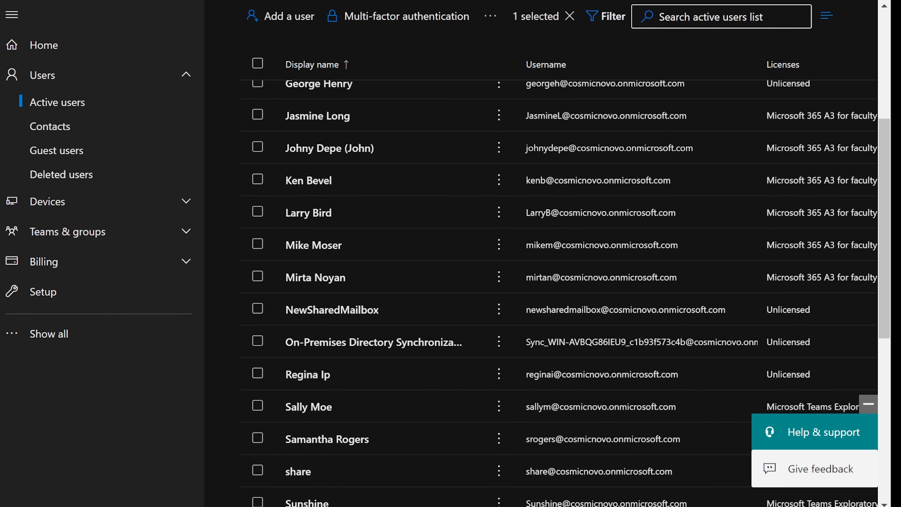
Review the remaining tasks in the notes beside the Licenses column, then hide them.
{"action": "key", "text": "alt+Tab"}
{"action": "left_click_drag", "start_coordinate": [628, 70], "coordinate": [543, 71]}
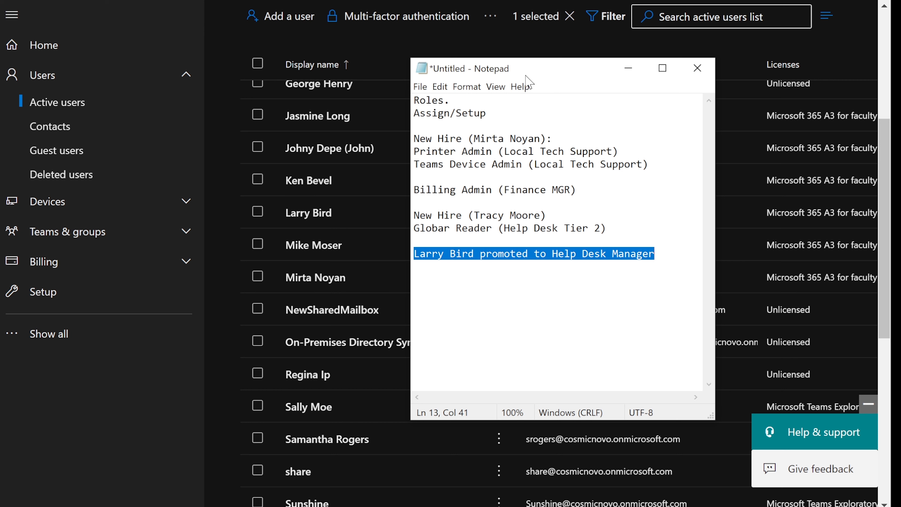
{"action": "left_click_drag", "start_coordinate": [659, 253], "coordinate": [412, 114]}
{"action": "left_click", "coordinate": [536, 124]}
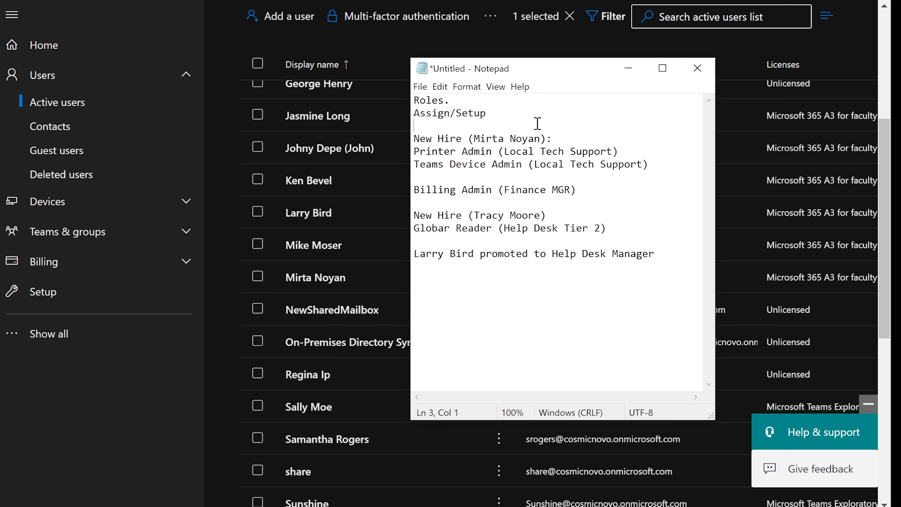
{"action": "left_click", "coordinate": [629, 69]}
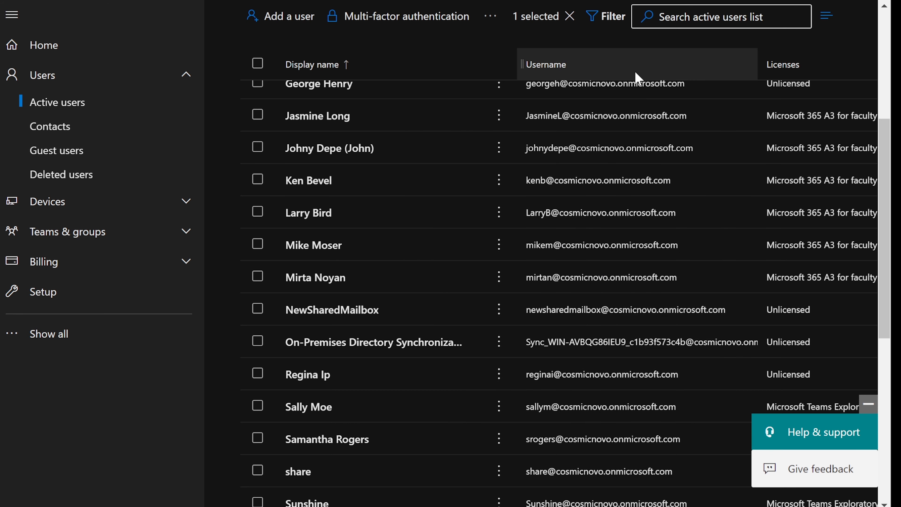
{"action": "scroll", "coordinate": [565, 157], "scroll_direction": "up", "scroll_amount": 5}
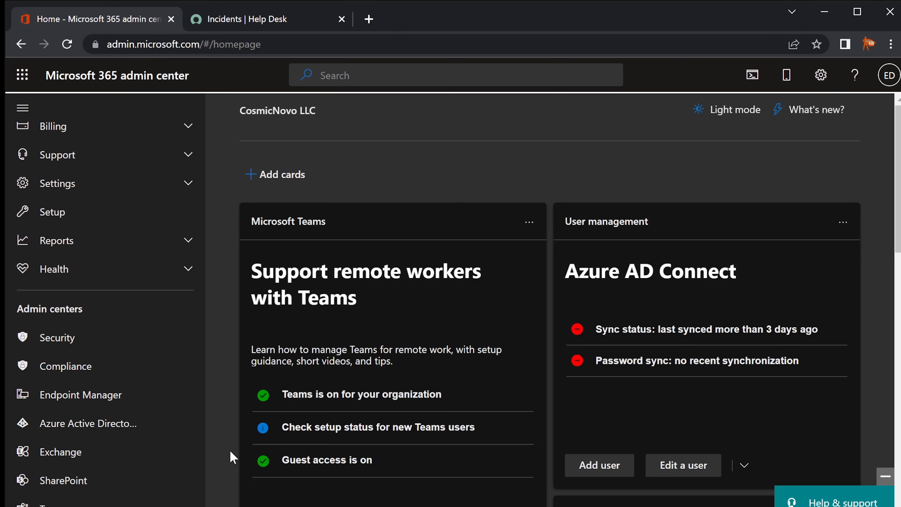
Scroll the left navigation to Admin centers and launch Azure Active Directory in a new tab.
{"action": "scroll", "coordinate": [157, 462], "scroll_direction": "up", "scroll_amount": 8}
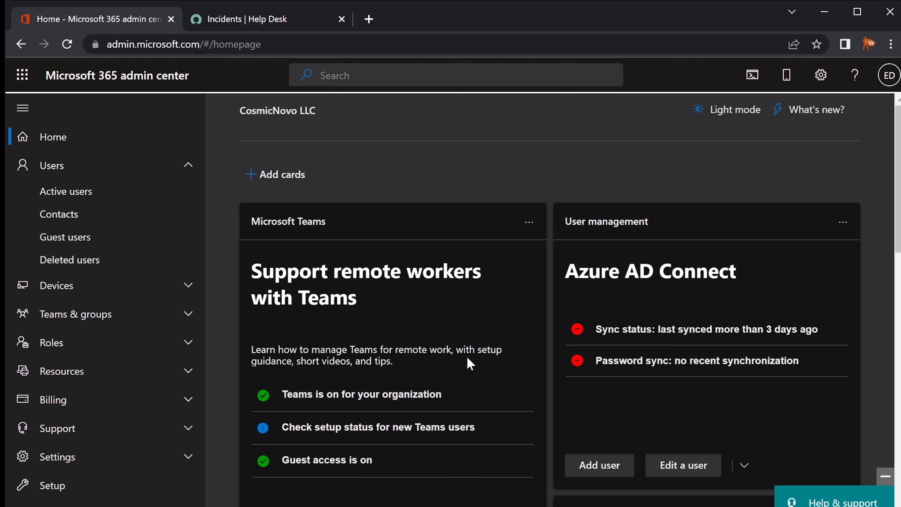
{"action": "scroll", "coordinate": [105, 395], "scroll_direction": "down", "scroll_amount": 4}
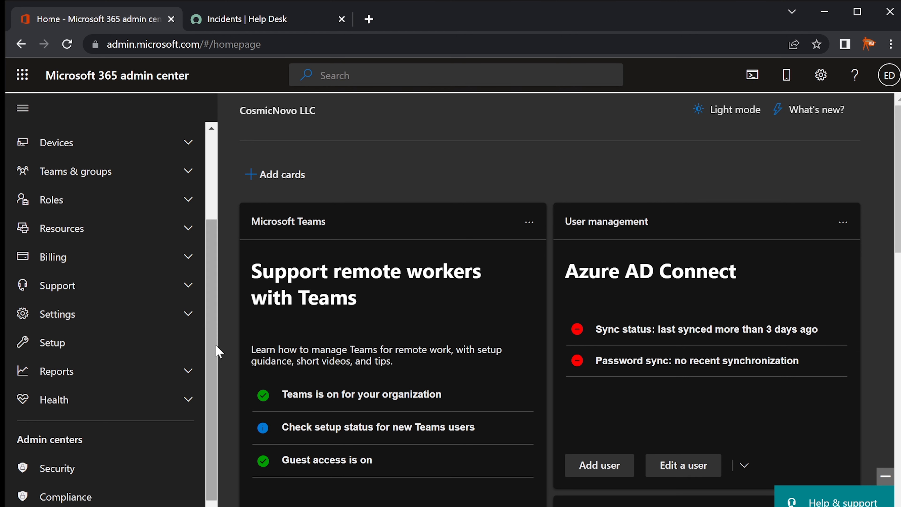
{"action": "left_click_drag", "start_coordinate": [212, 353], "coordinate": [211, 255]}
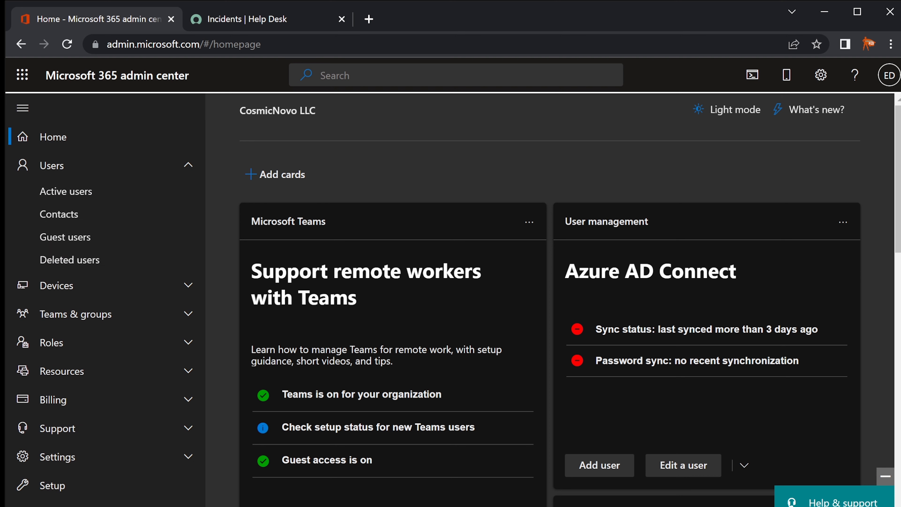
{"action": "scroll", "coordinate": [120, 384], "scroll_direction": "down", "scroll_amount": 7}
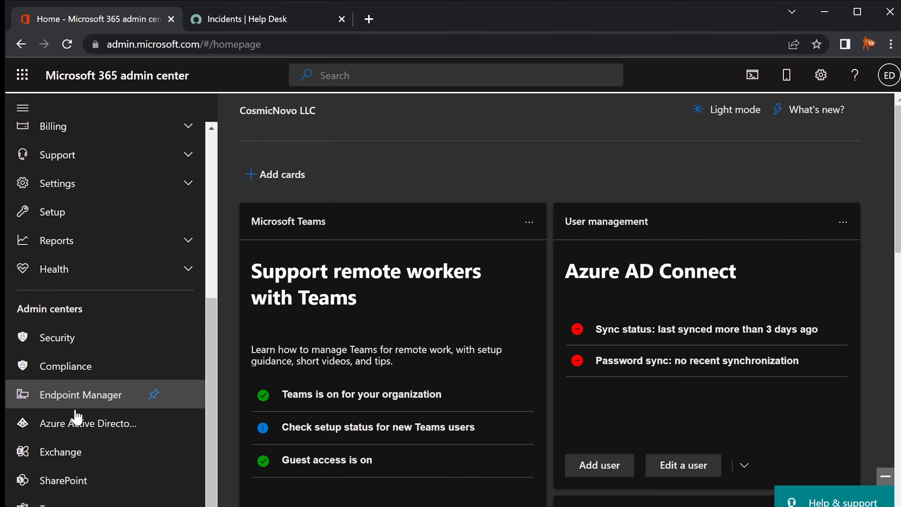
{"action": "left_click", "coordinate": [75, 422]}
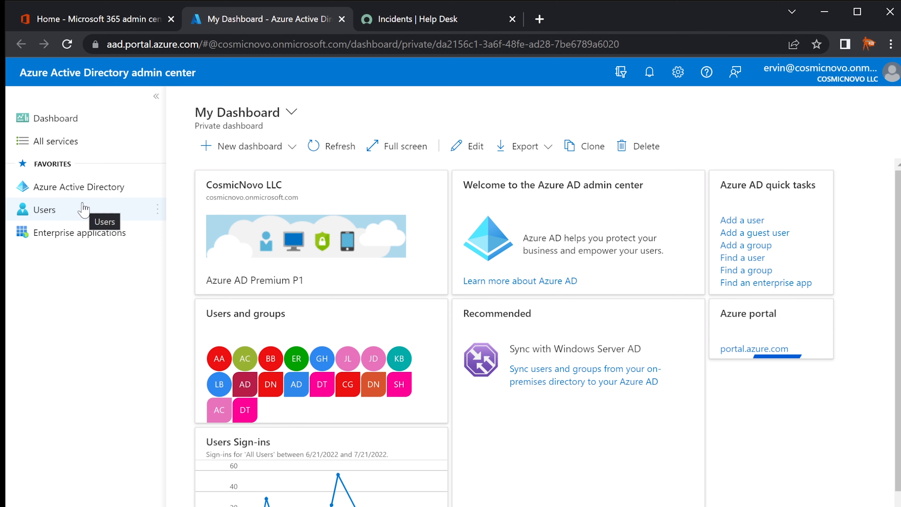
Switch to the ServiceNow Help Desk incidents list of active, unassigned tickets.
{"action": "left_click", "coordinate": [442, 19]}
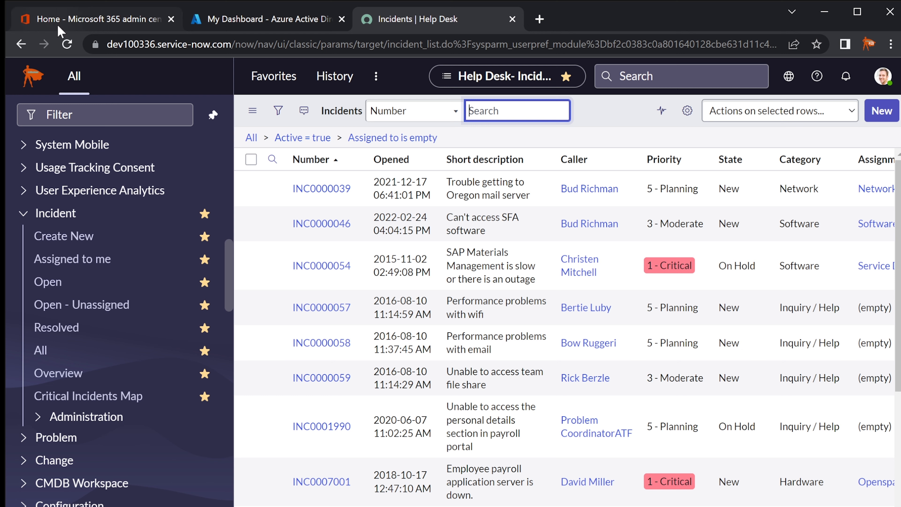
Return to the Azure Active Directory admin center's My Dashboard tab.
{"action": "left_click", "coordinate": [219, 22]}
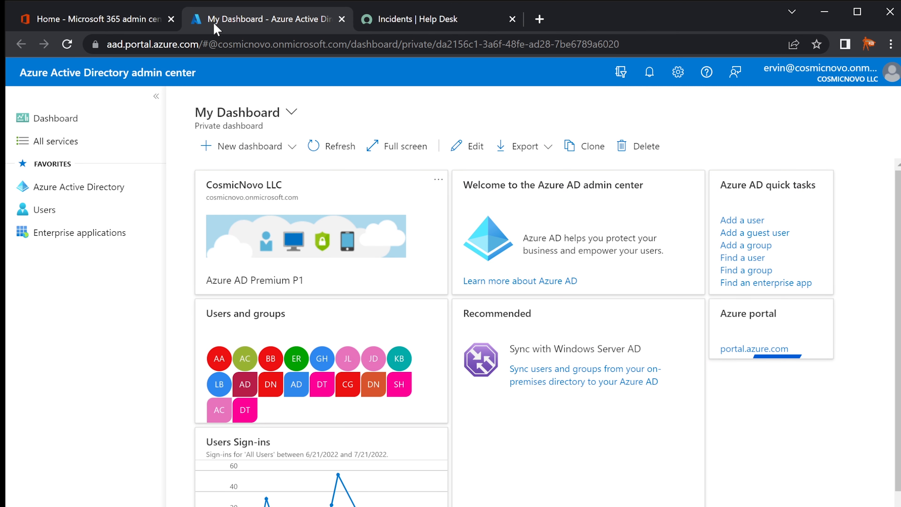
Search the All users list for the first user by name and open their Profile.
{"action": "left_click", "coordinate": [66, 209]}
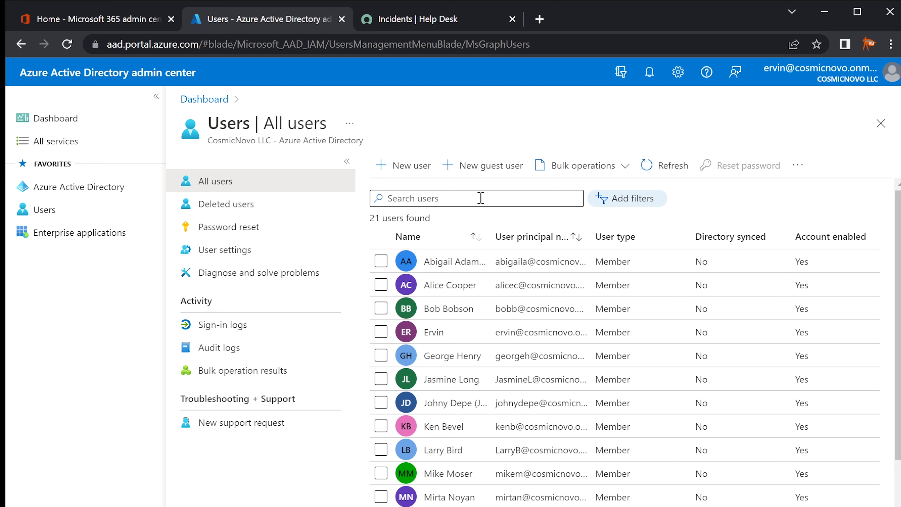
{"action": "left_click", "coordinate": [481, 198]}
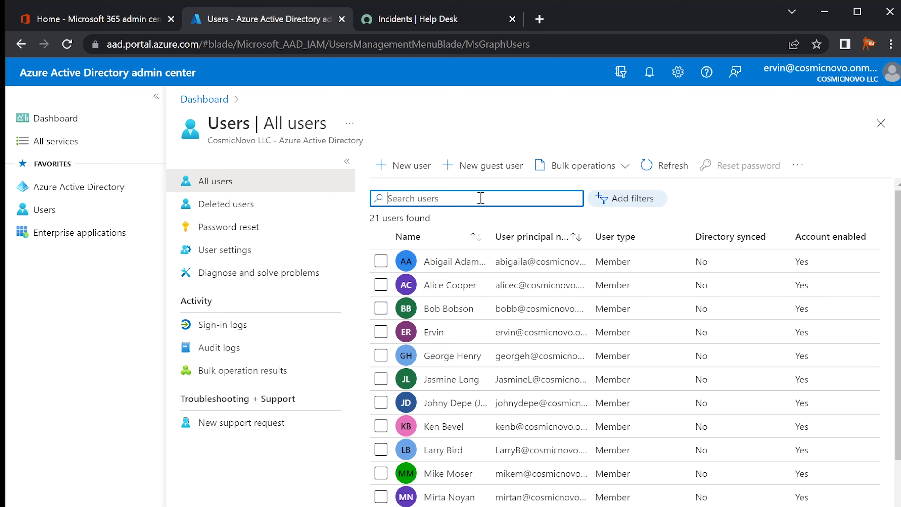
{"action": "left_click", "coordinate": [60, 212]}
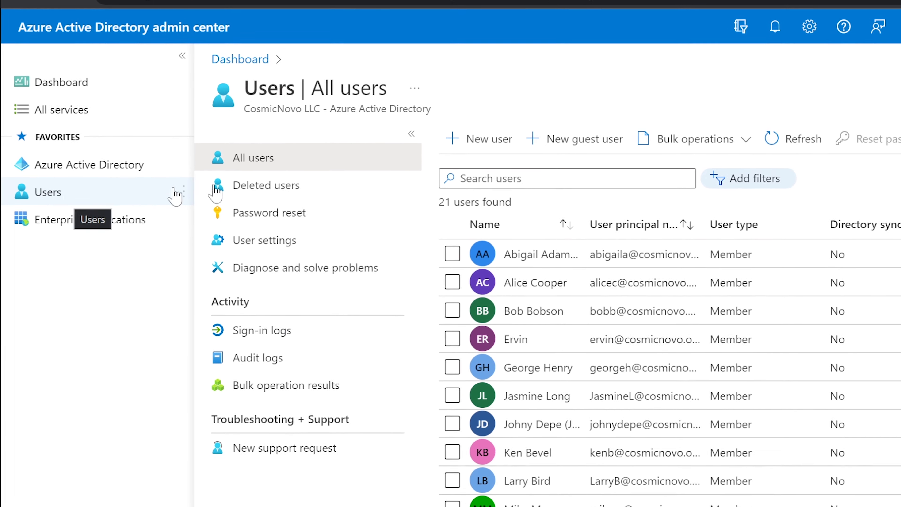
{"action": "left_click", "coordinate": [553, 184]}
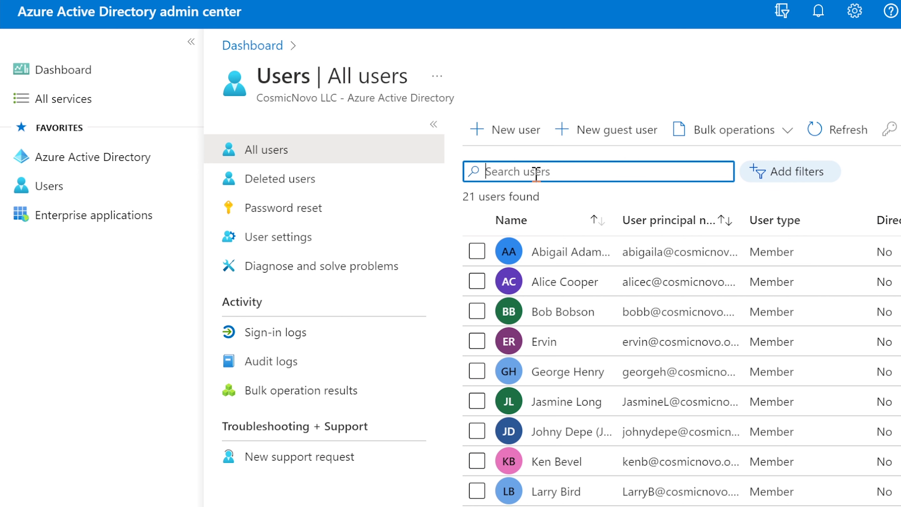
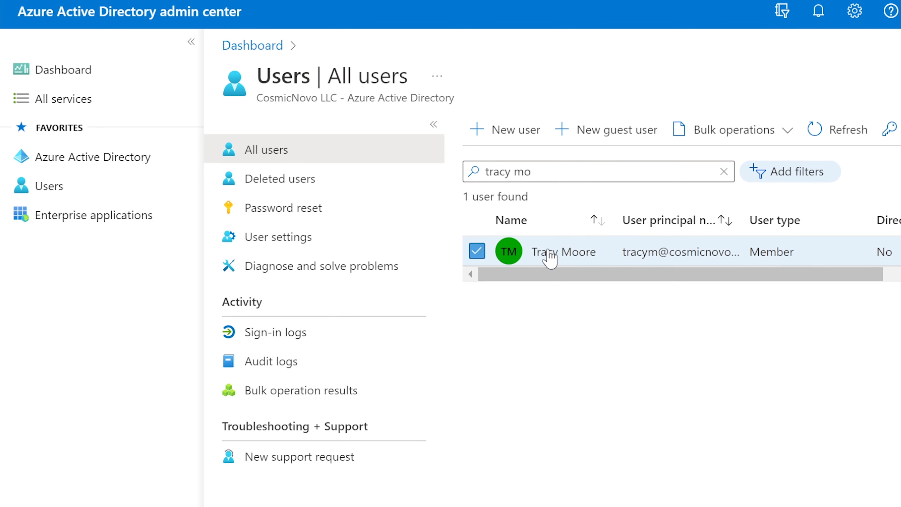
{"action": "left_click", "coordinate": [547, 257]}
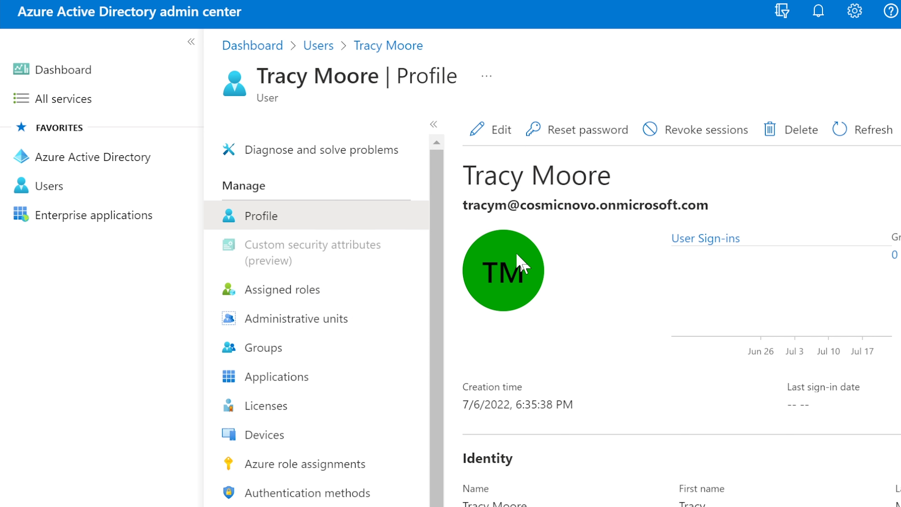
Add the Helpdesk administrator role to this user's assigned roles.
{"action": "left_click", "coordinate": [279, 296]}
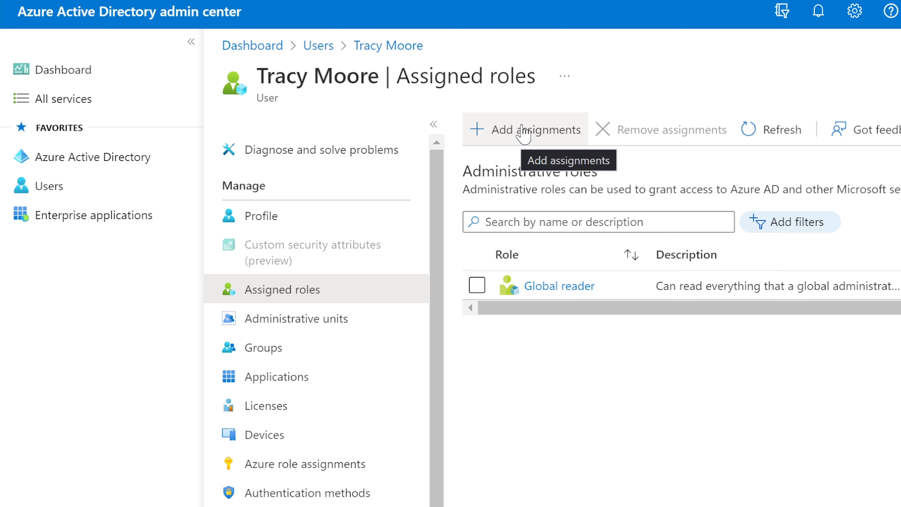
{"action": "left_click", "coordinate": [513, 135]}
{"action": "left_click", "coordinate": [467, 180]}
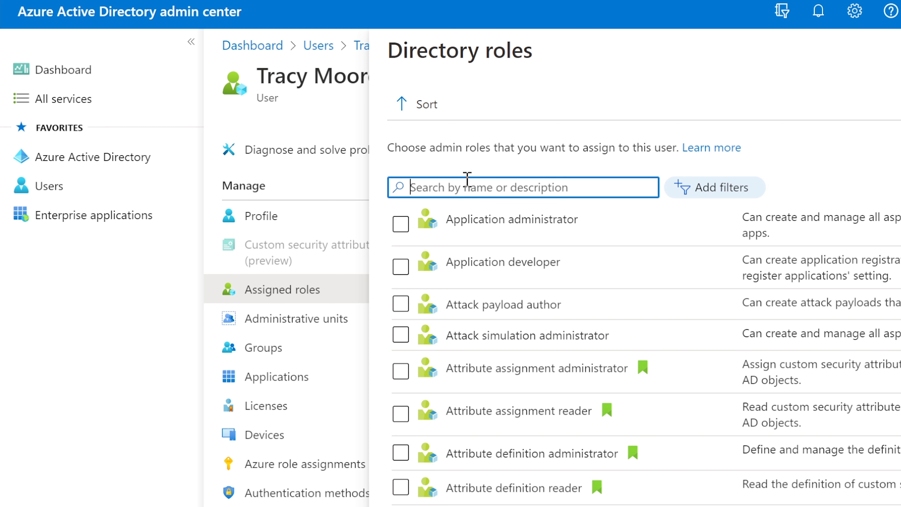
{"action": "type", "text": "help"}
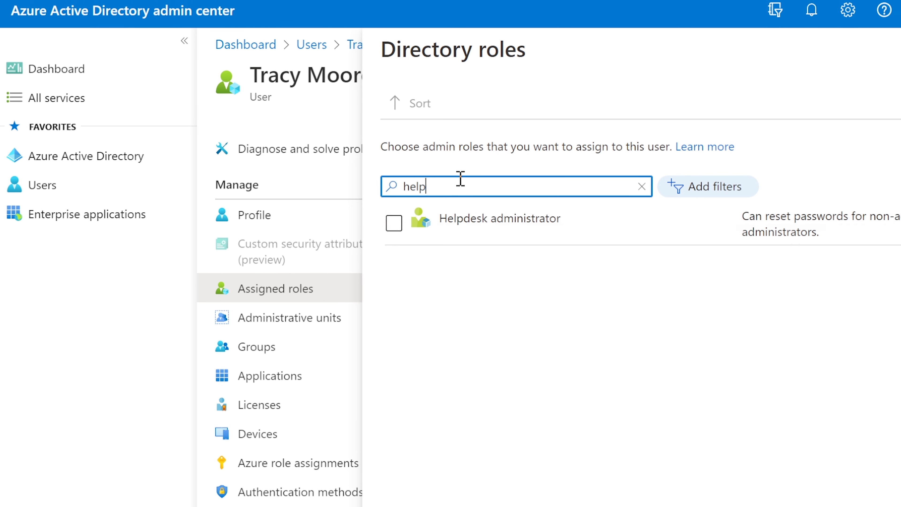
{"action": "left_click", "coordinate": [401, 224]}
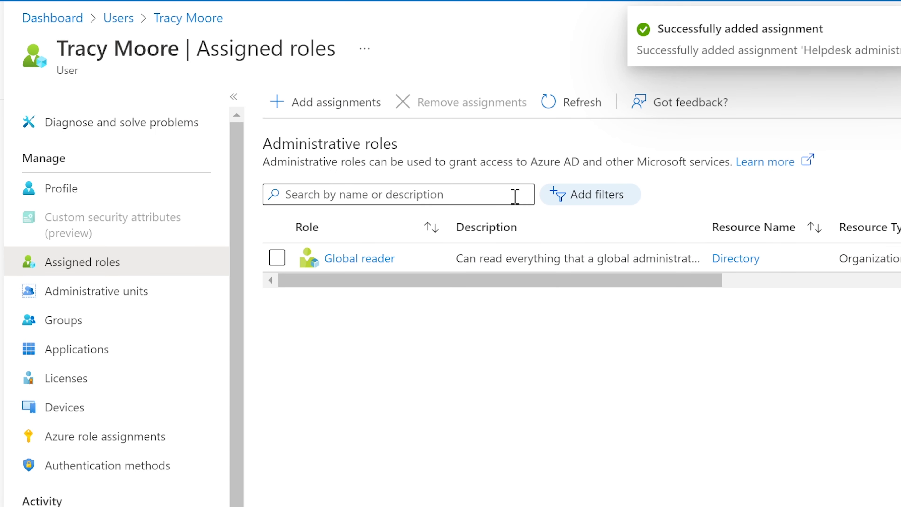
Refresh assigned roles until Helpdesk administrator appears, then return to the Users list.
{"action": "left_click", "coordinate": [566, 106]}
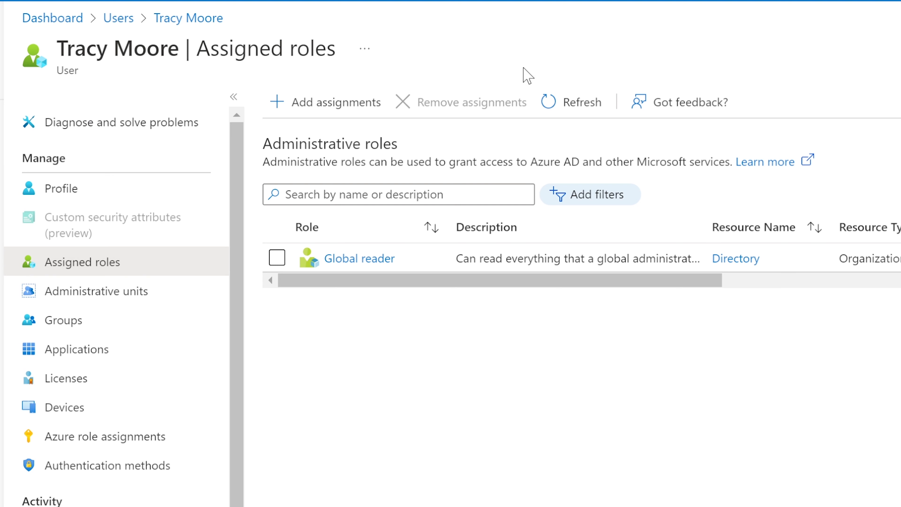
{"action": "left_click", "coordinate": [556, 98]}
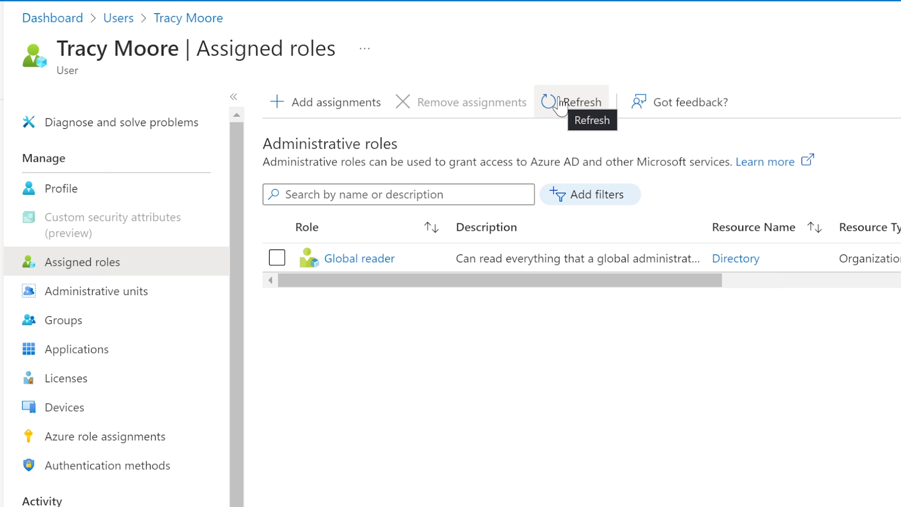
{"action": "left_click", "coordinate": [561, 106]}
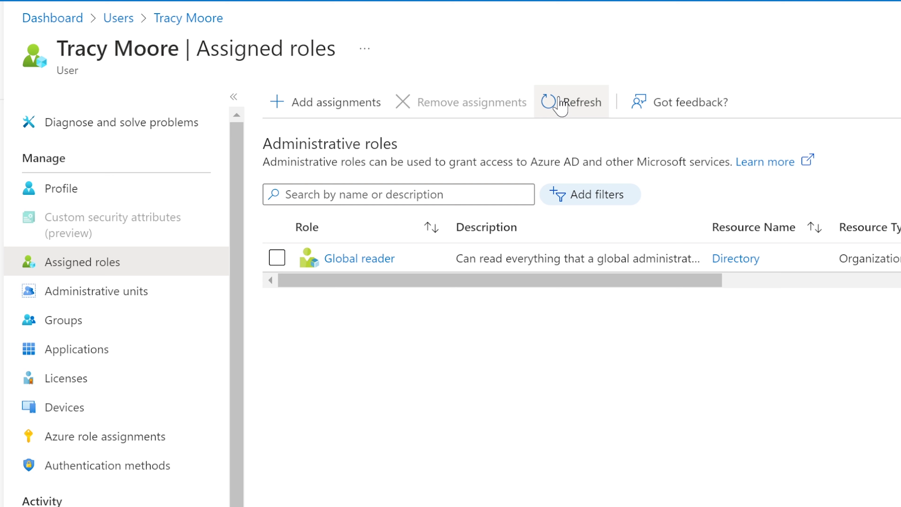
{"action": "left_click", "coordinate": [560, 106]}
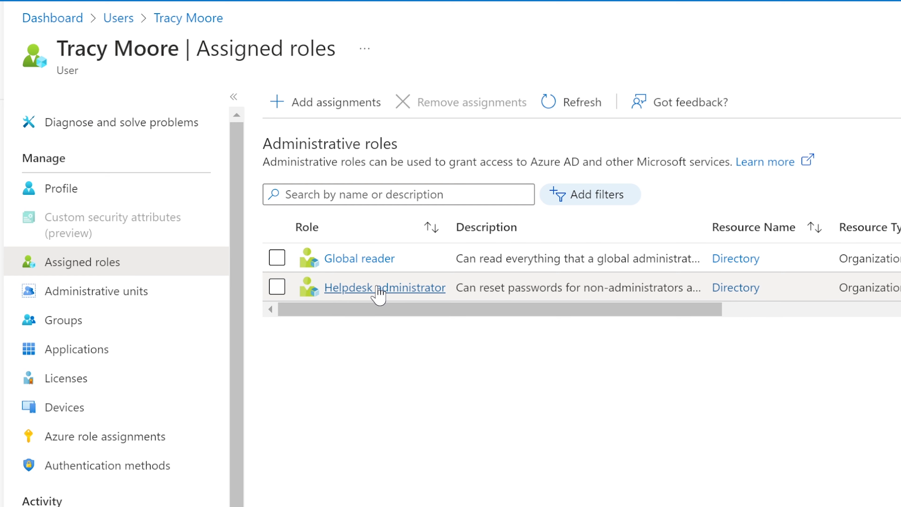
{"action": "left_click", "coordinate": [118, 17]}
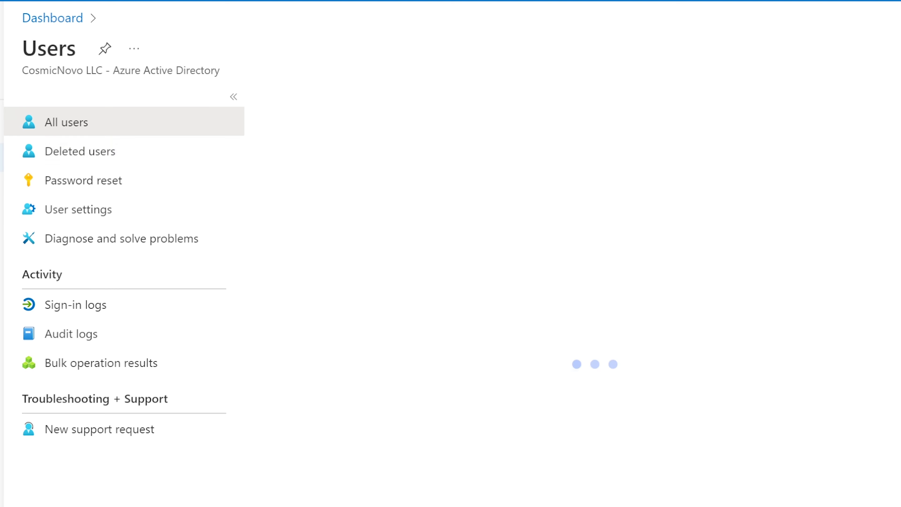
Search for the second user by name and open their profile.
{"action": "left_click", "coordinate": [369, 144]}
{"action": "type", "text": "lar"}
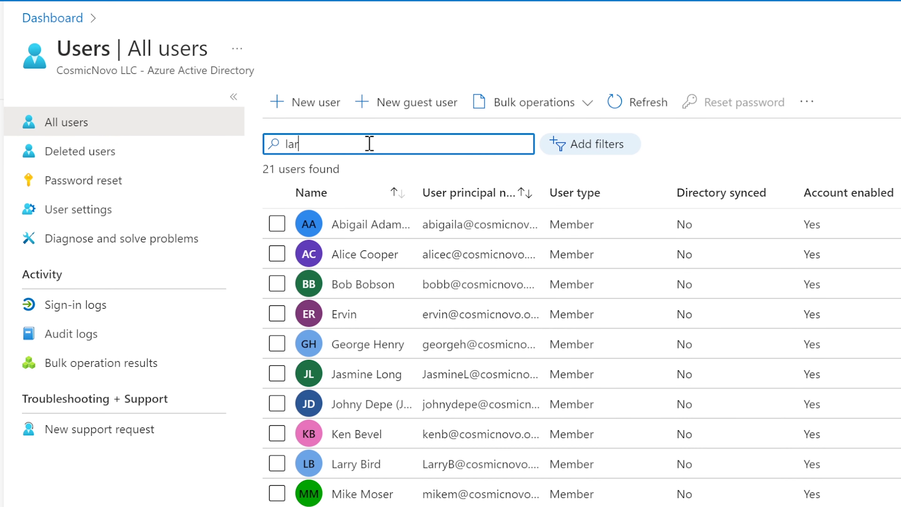
{"action": "type", "text": "ry"}
{"action": "left_click", "coordinate": [360, 233]}
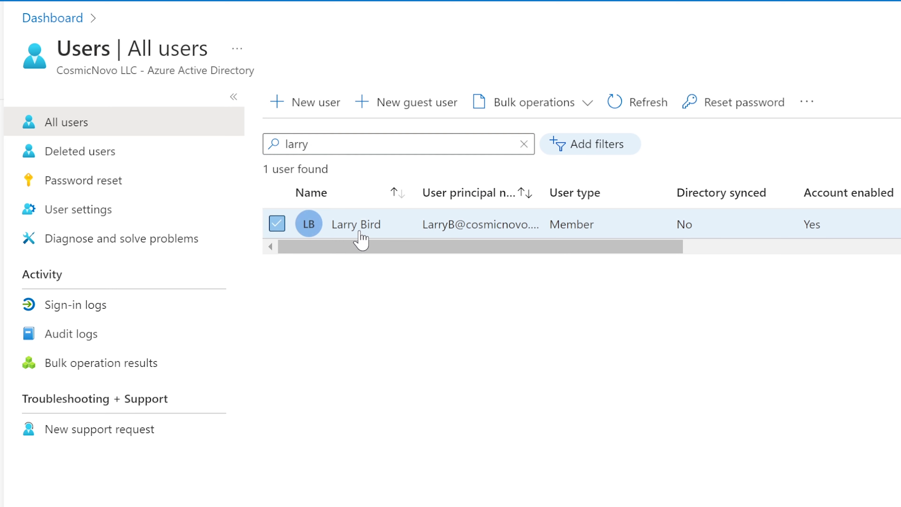
Assign this user the Helpdesk administrator role, then go to the directory Overview.
{"action": "left_click", "coordinate": [92, 263]}
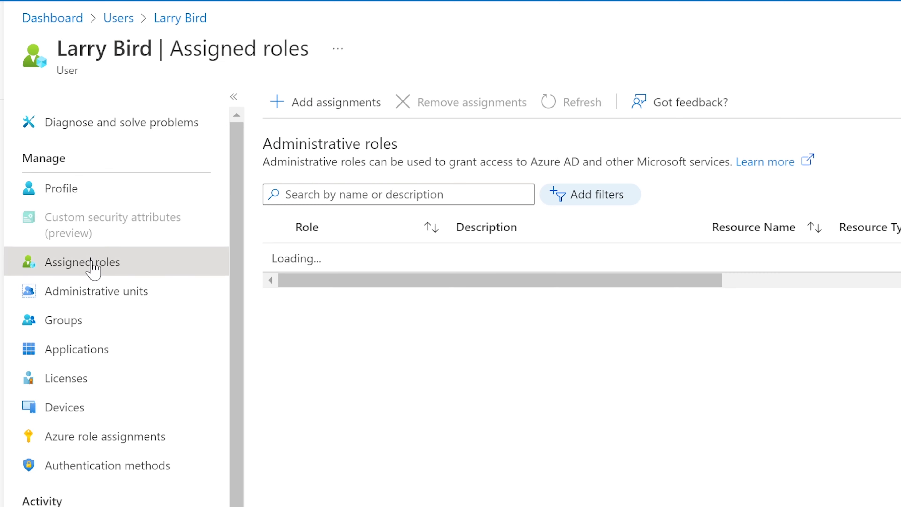
{"action": "left_click", "coordinate": [326, 107]}
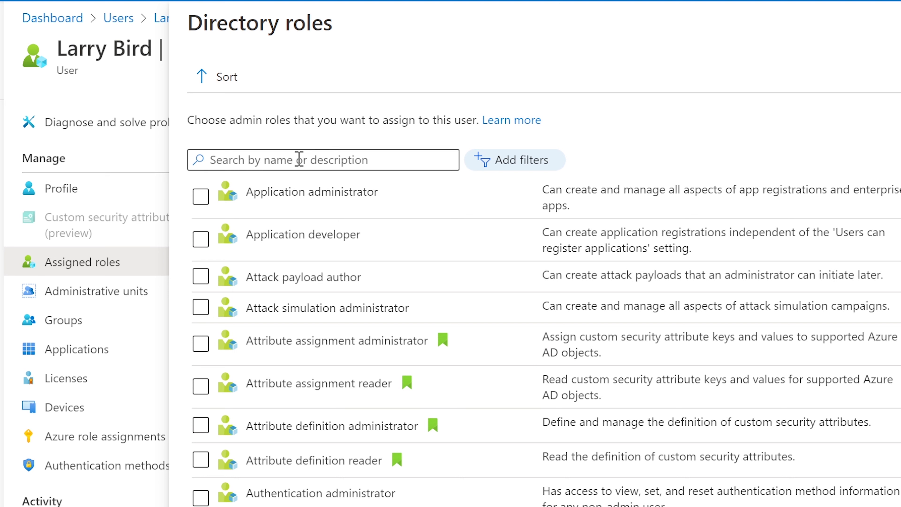
{"action": "left_click", "coordinate": [299, 159]}
{"action": "type", "text": "helpdesk"}
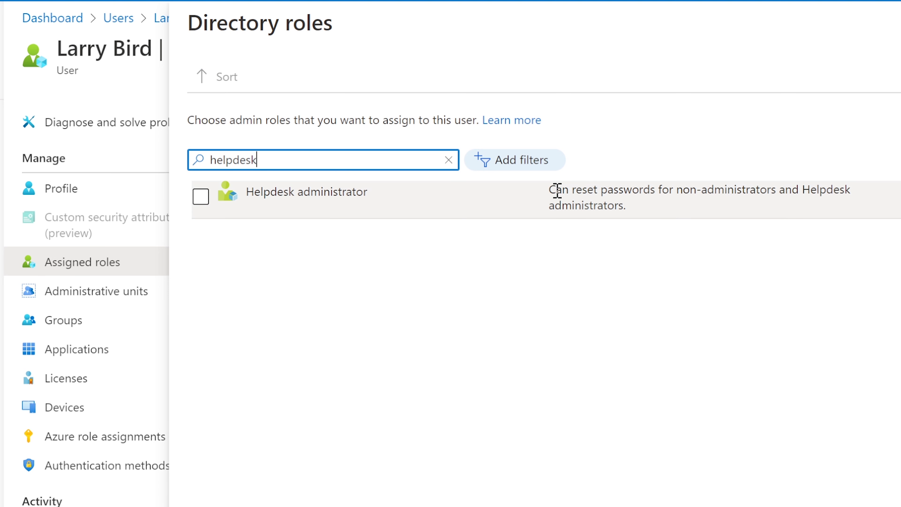
{"action": "left_click_drag", "start_coordinate": [553, 190], "coordinate": [866, 206]}
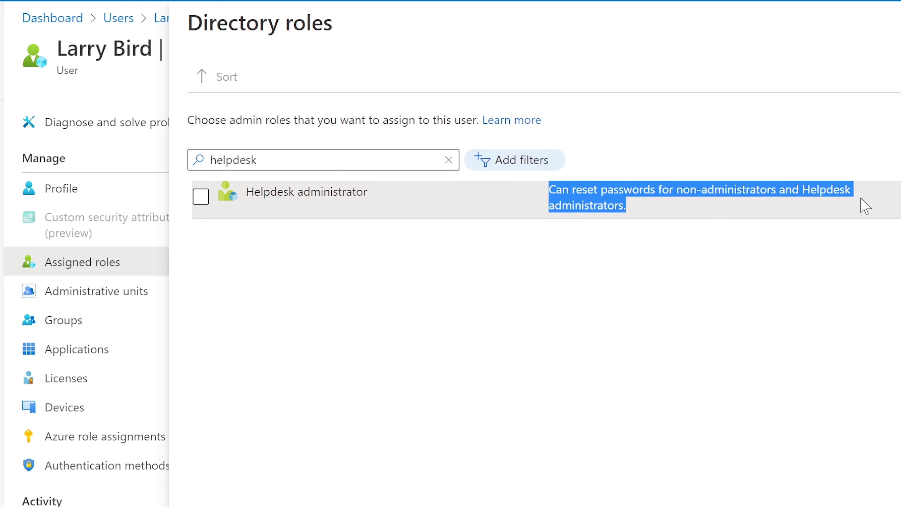
{"action": "left_click", "coordinate": [201, 197]}
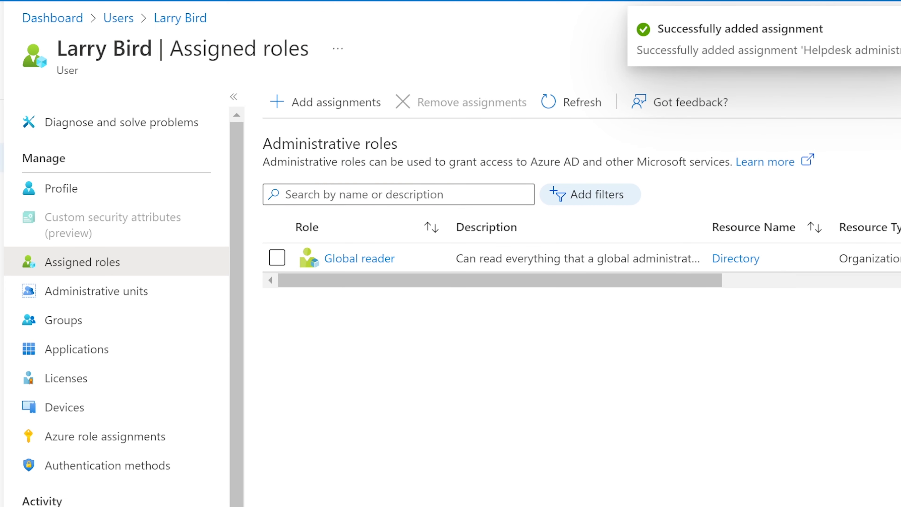
{"action": "left_click", "coordinate": [24, 132]}
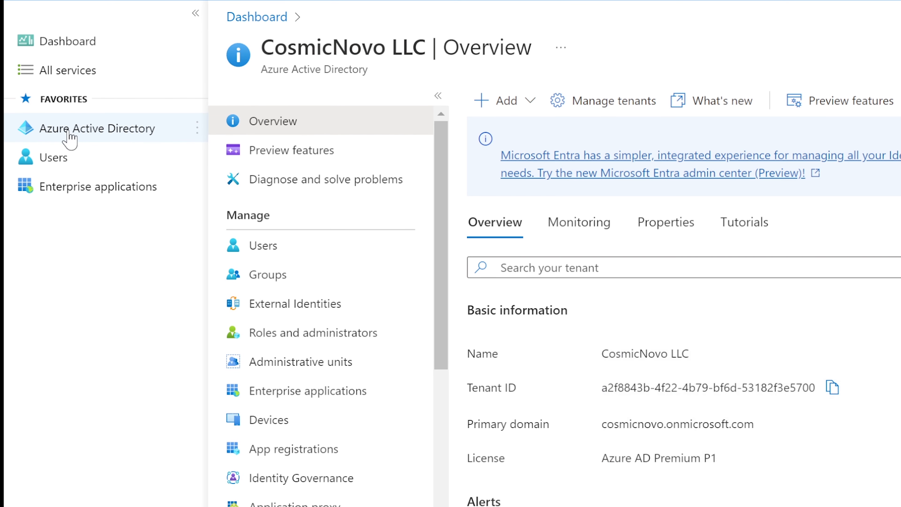
Open the CosmicNovo LLC All groups page and scroll through its 13 groups.
{"action": "left_click", "coordinate": [55, 159]}
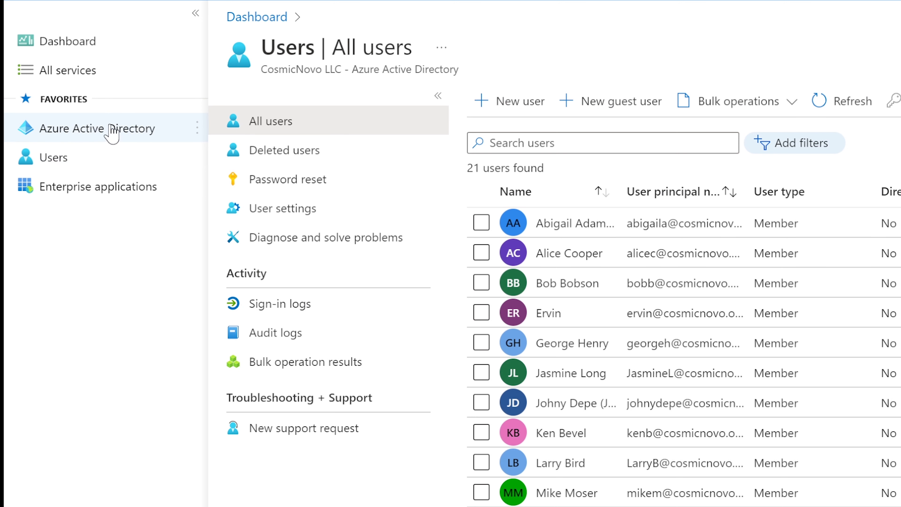
{"action": "left_click", "coordinate": [106, 132]}
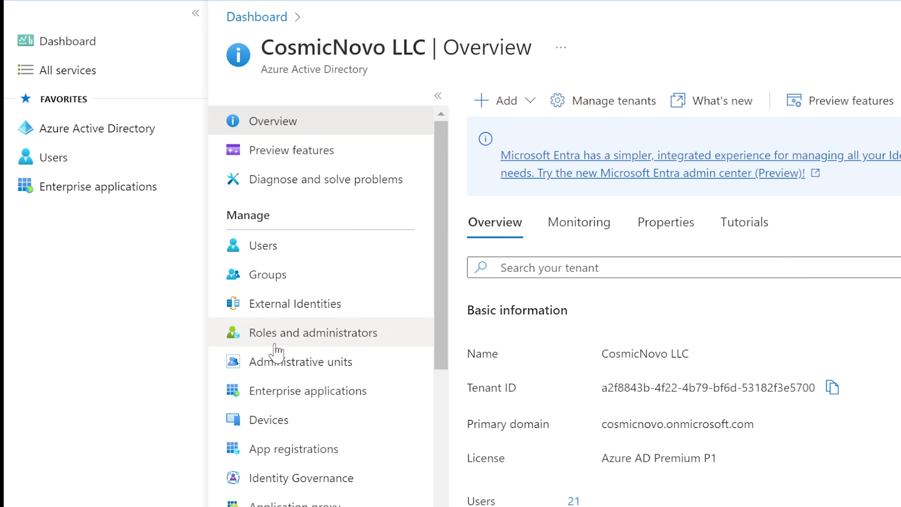
{"action": "left_click", "coordinate": [274, 281]}
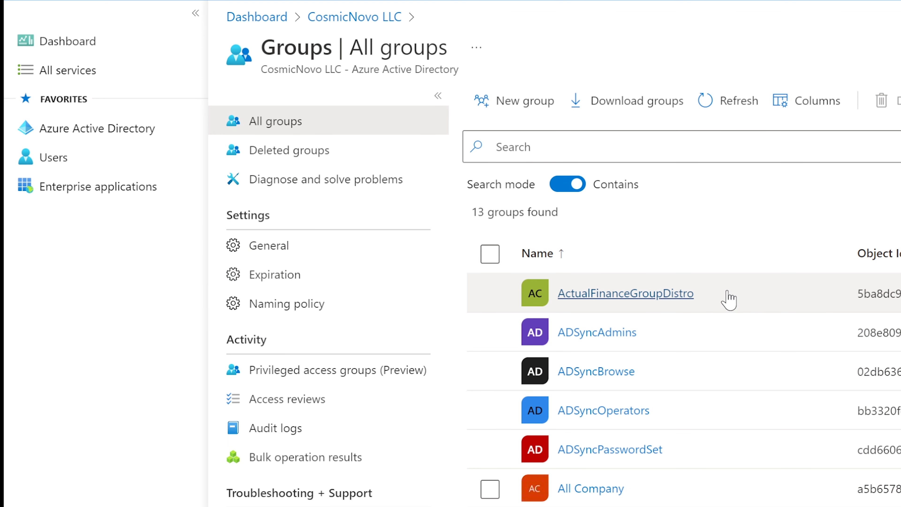
{"action": "scroll", "coordinate": [648, 288], "scroll_direction": "down", "scroll_amount": 2}
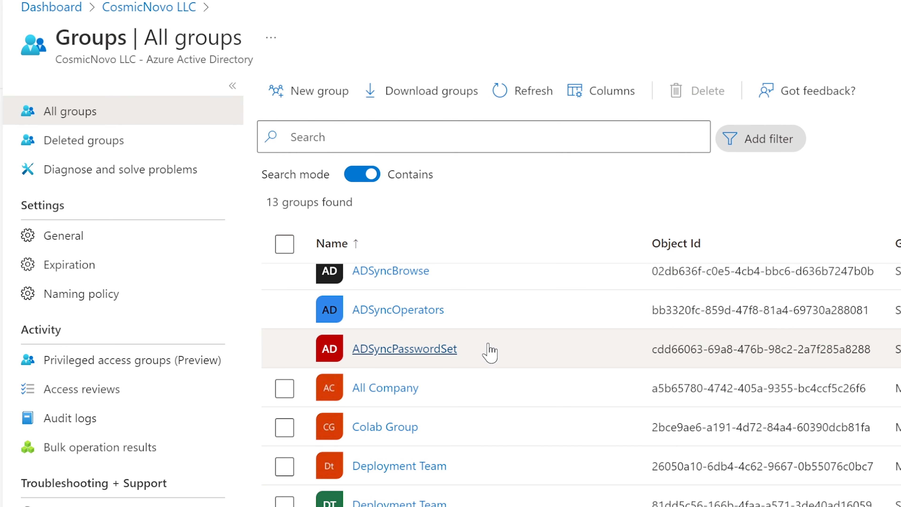
{"action": "scroll", "coordinate": [488, 352], "scroll_direction": "up", "scroll_amount": 2}
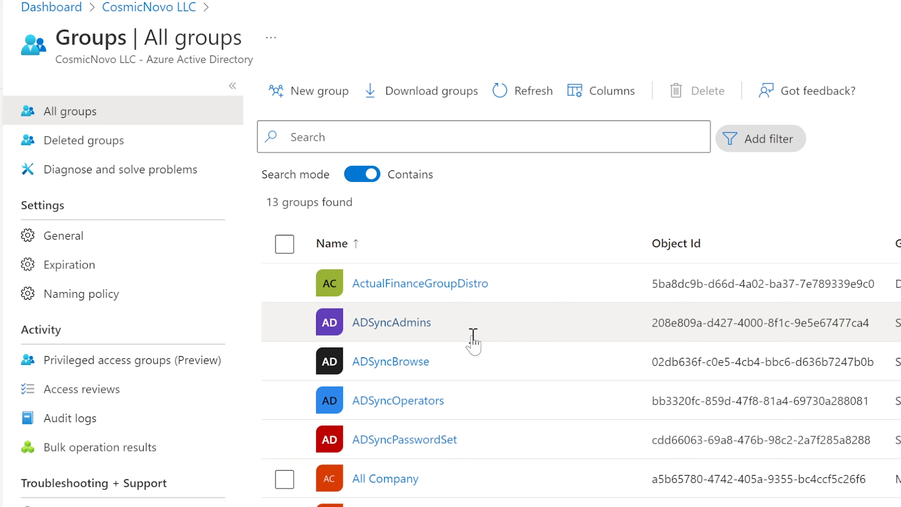
{"action": "scroll", "coordinate": [473, 344], "scroll_direction": "down", "scroll_amount": 4}
{"action": "scroll", "coordinate": [502, 435], "scroll_direction": "up", "scroll_amount": 4}
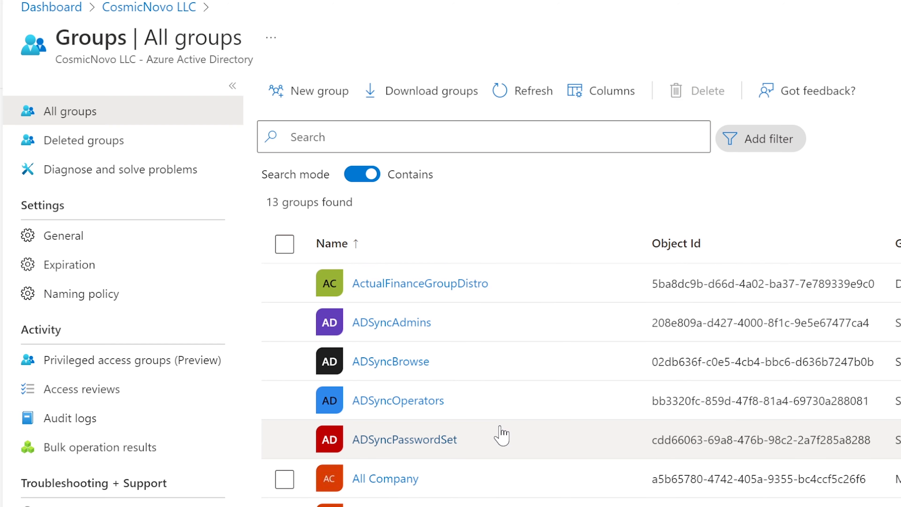
{"action": "scroll", "coordinate": [501, 435], "scroll_direction": "down", "scroll_amount": 4}
{"action": "scroll", "coordinate": [488, 439], "scroll_direction": "up", "scroll_amount": 4}
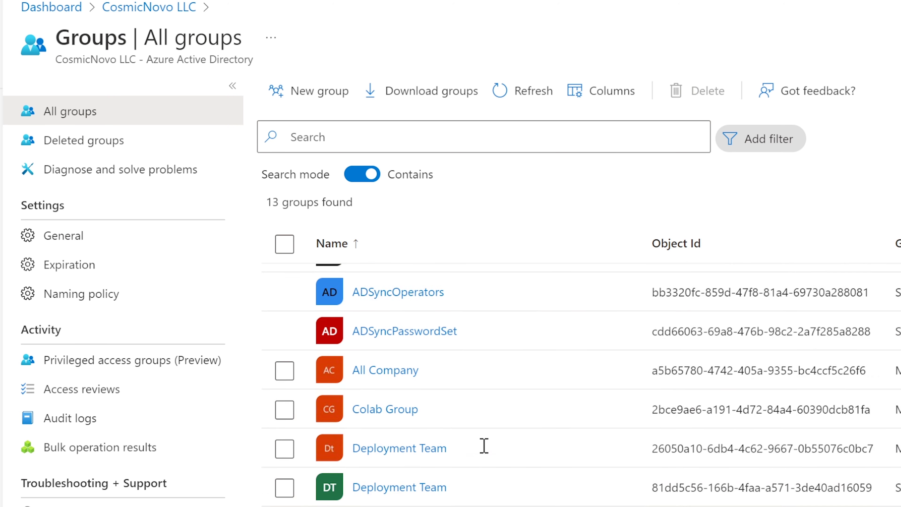
{"action": "scroll", "coordinate": [423, 316], "scroll_direction": "down", "scroll_amount": 2}
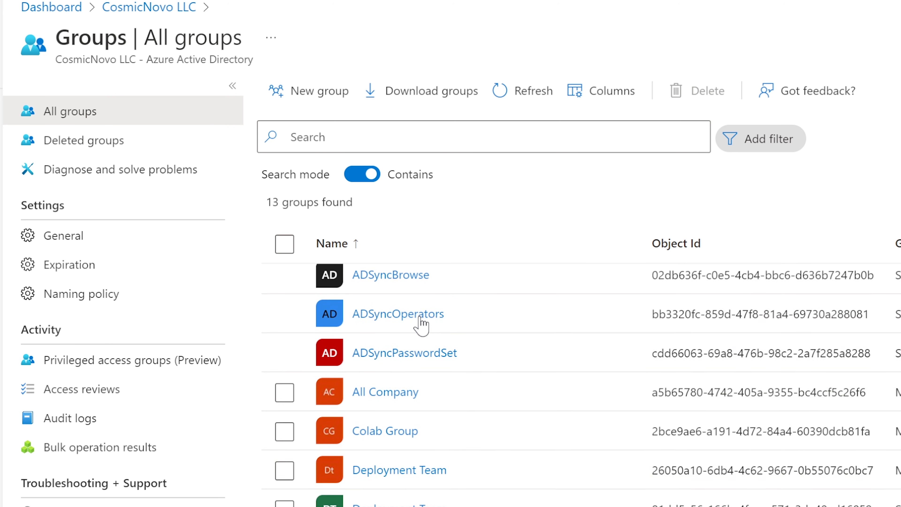
{"action": "scroll", "coordinate": [469, 454], "scroll_direction": "down", "scroll_amount": 2}
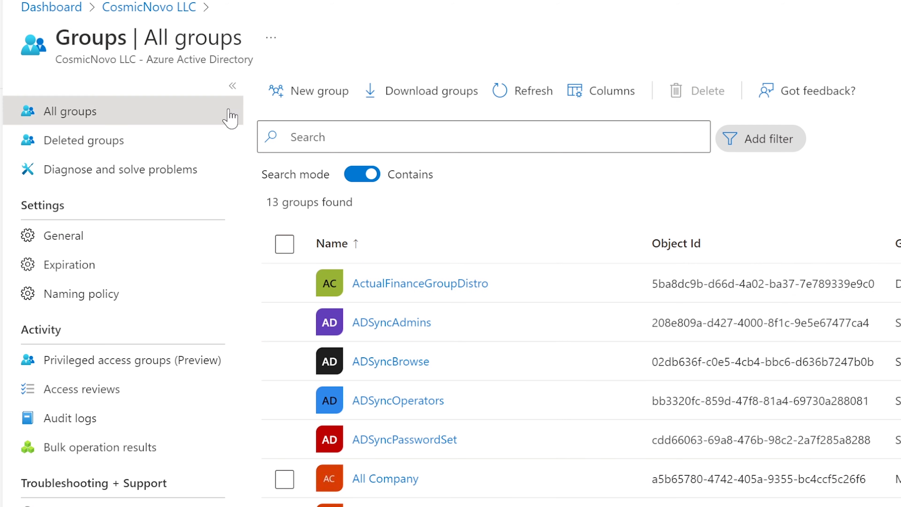
Start a new group and review the explanation of the default Security group type.
{"action": "left_click", "coordinate": [308, 93]}
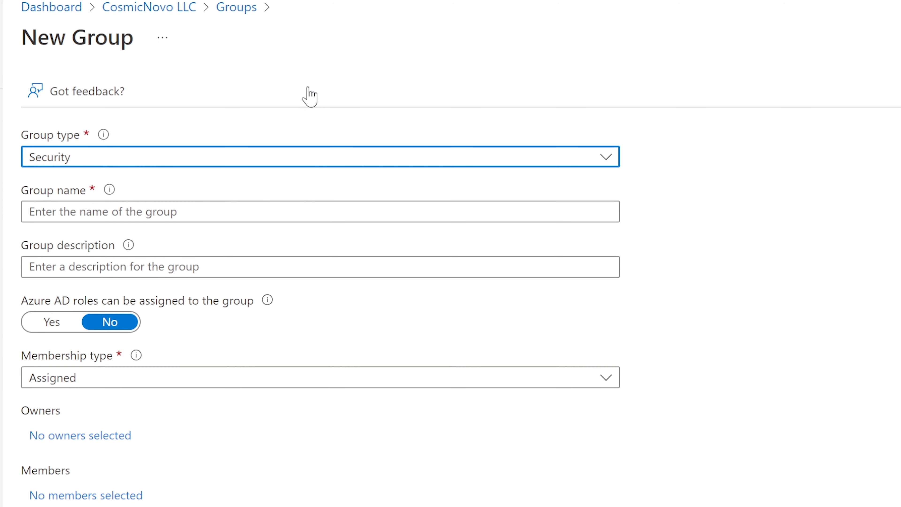
{"action": "mouse_move", "coordinate": [103, 135]}
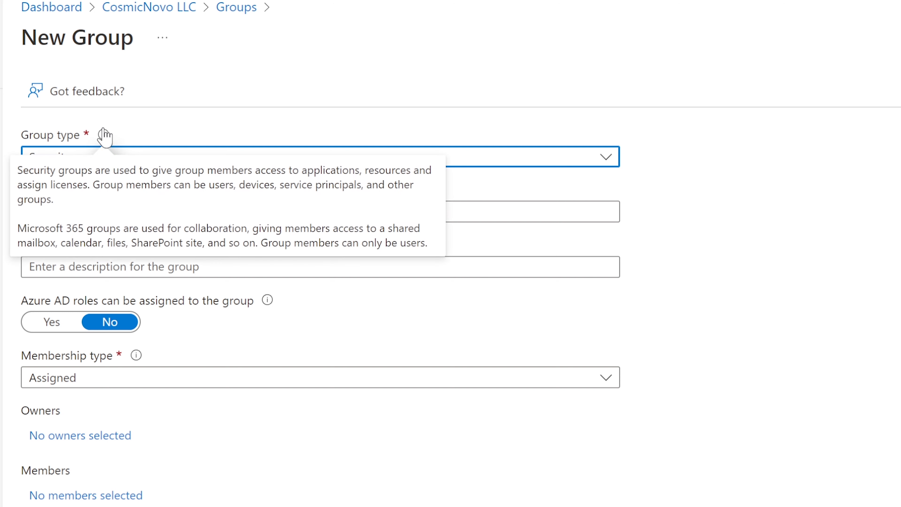
{"action": "left_click", "coordinate": [603, 161]}
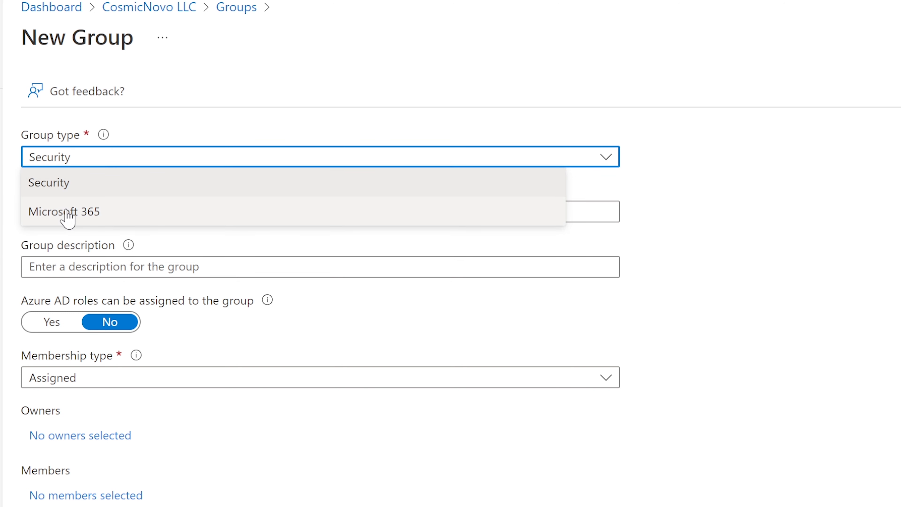
{"action": "left_click", "coordinate": [157, 121]}
{"action": "mouse_move", "coordinate": [104, 136]}
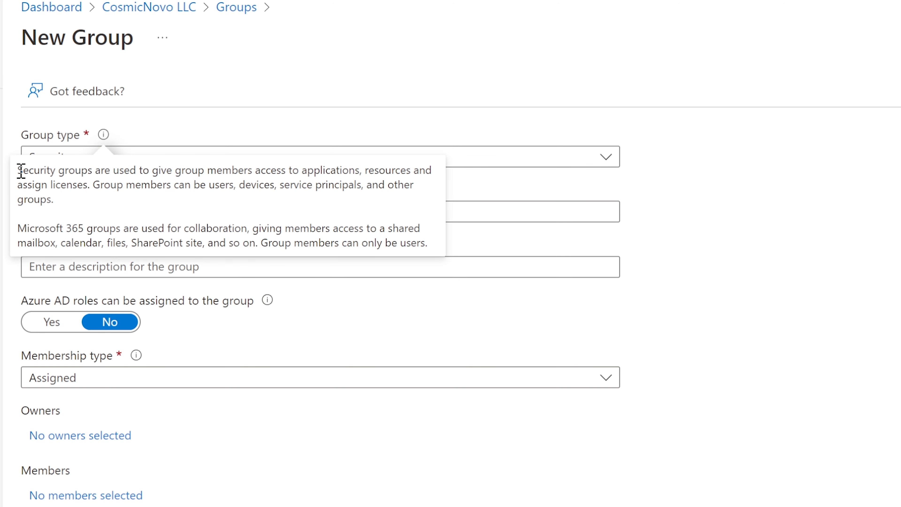
{"action": "left_click_drag", "start_coordinate": [20, 170], "coordinate": [426, 183]}
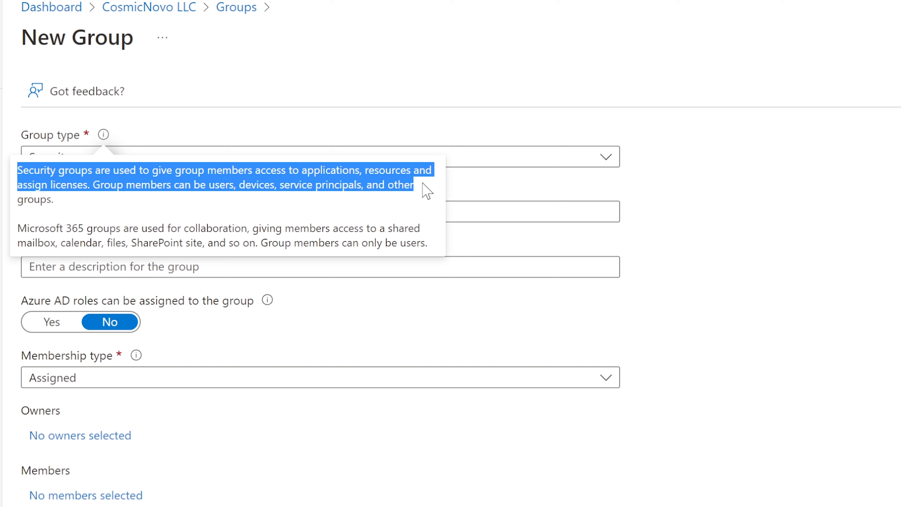
{"action": "left_click_drag", "start_coordinate": [418, 192], "coordinate": [416, 195]}
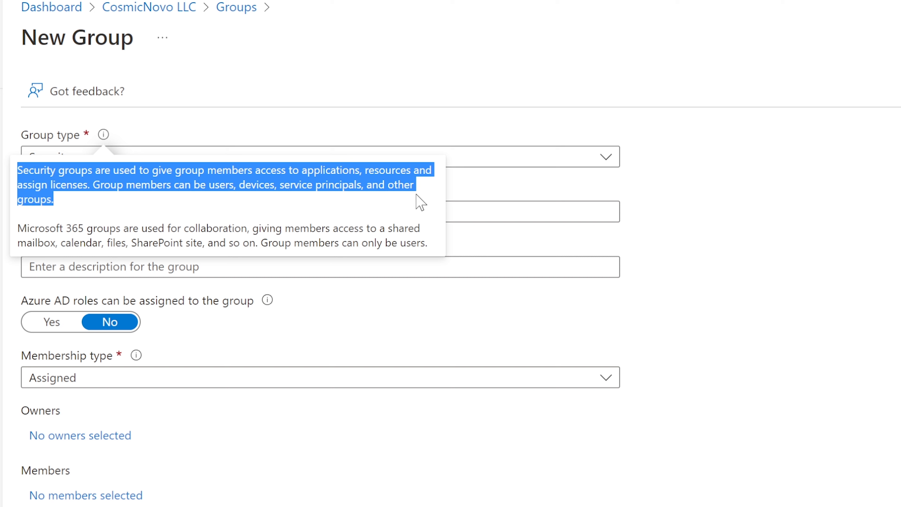
{"action": "mouse_move", "coordinate": [102, 137]}
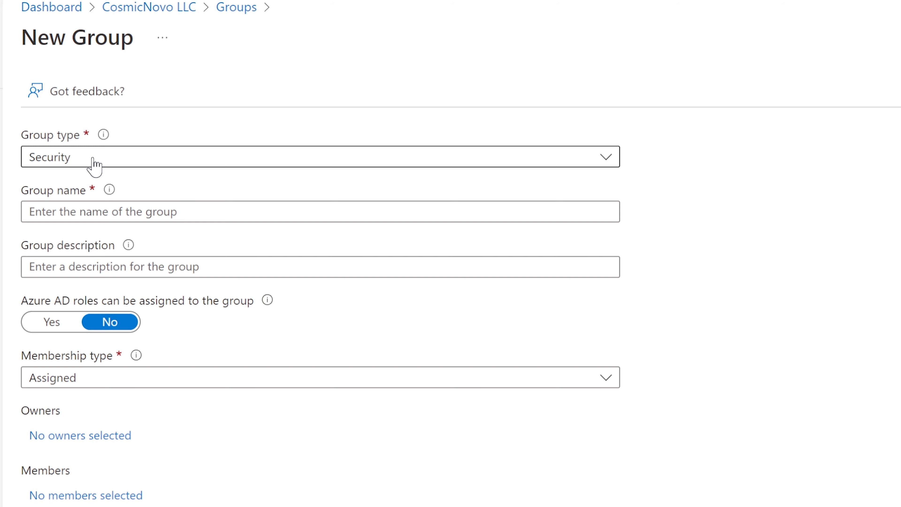
{"action": "left_click", "coordinate": [102, 159]}
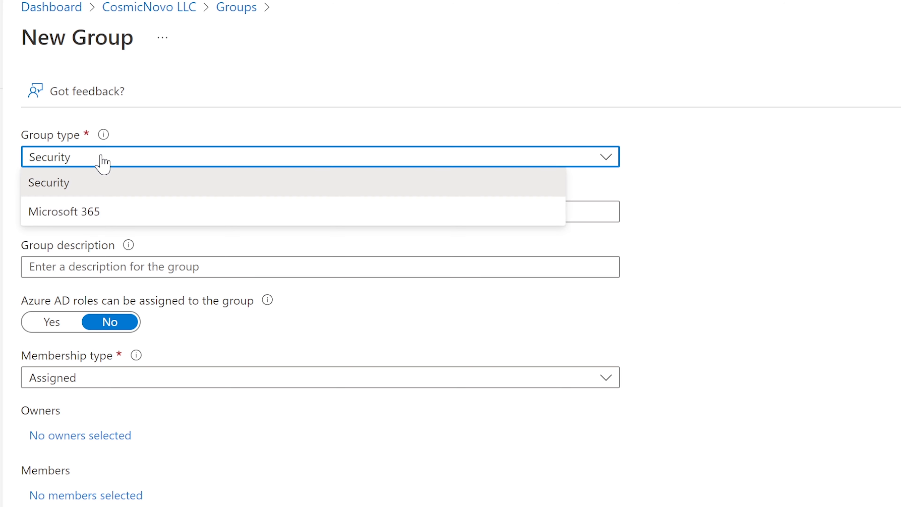
Make the new group a Microsoft 365 group named 'Help Desk', auto-filling alias HelpDesk.
{"action": "left_click", "coordinate": [89, 212]}
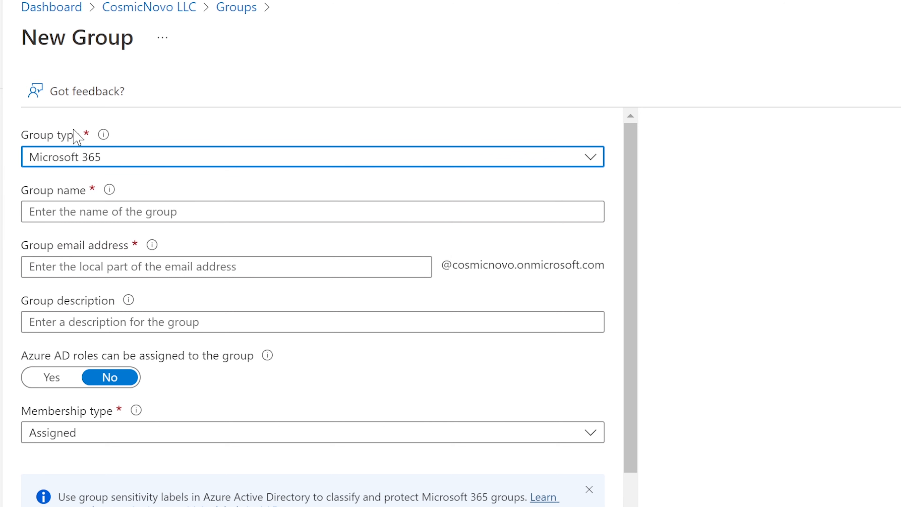
{"action": "left_click_drag", "start_coordinate": [19, 228], "coordinate": [430, 245]}
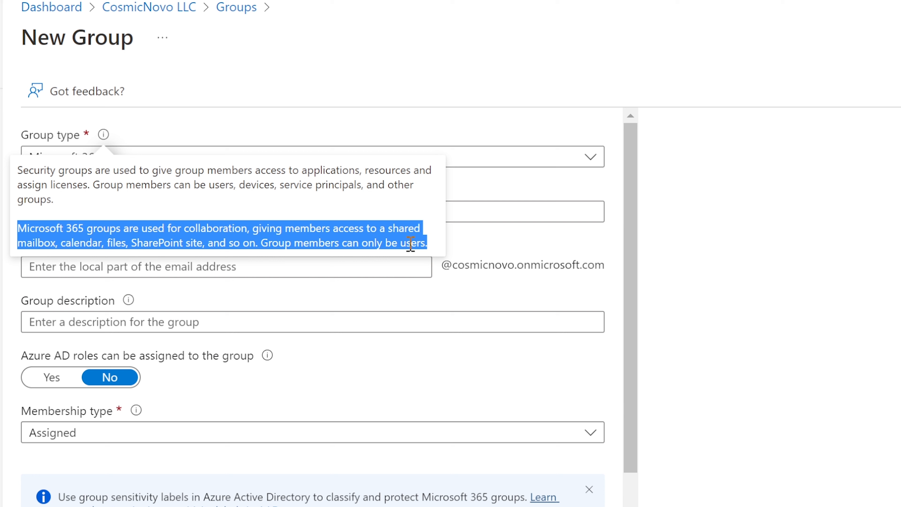
{"action": "left_click", "coordinate": [48, 235]}
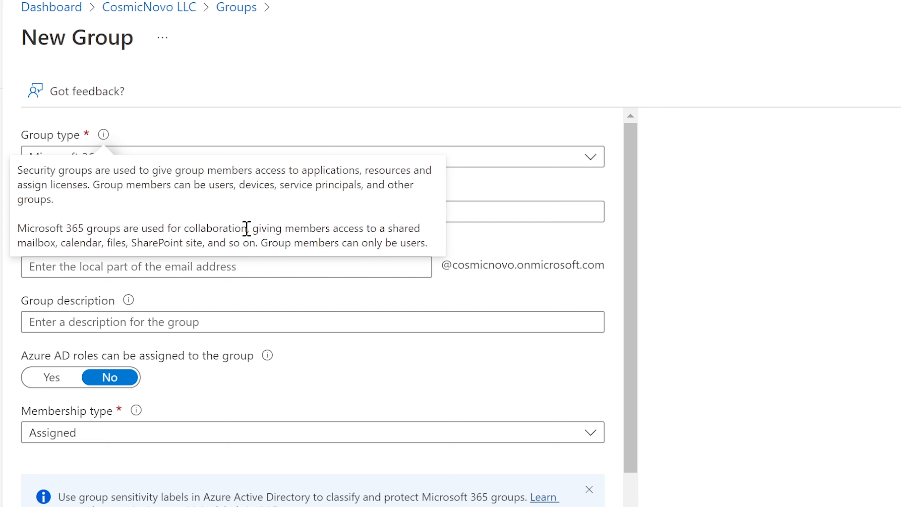
{"action": "left_click_drag", "start_coordinate": [19, 238], "coordinate": [502, 224]}
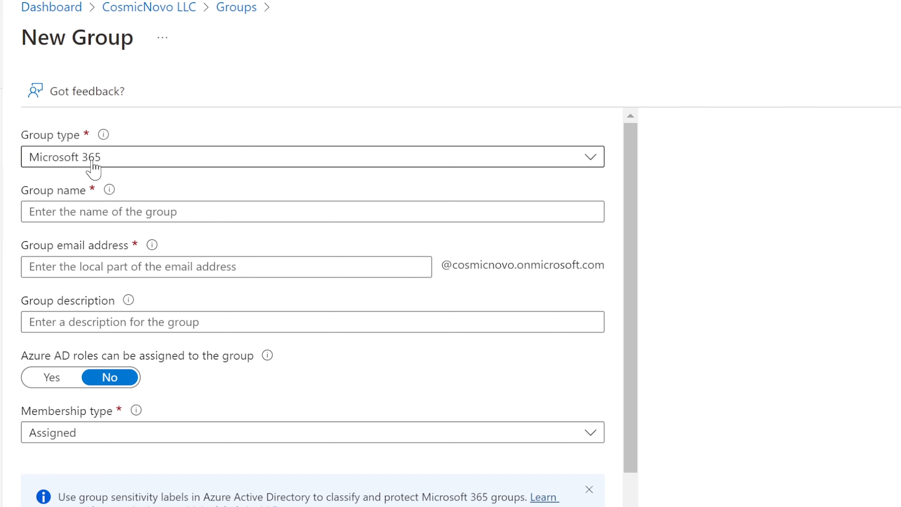
{"action": "left_click", "coordinate": [103, 212]}
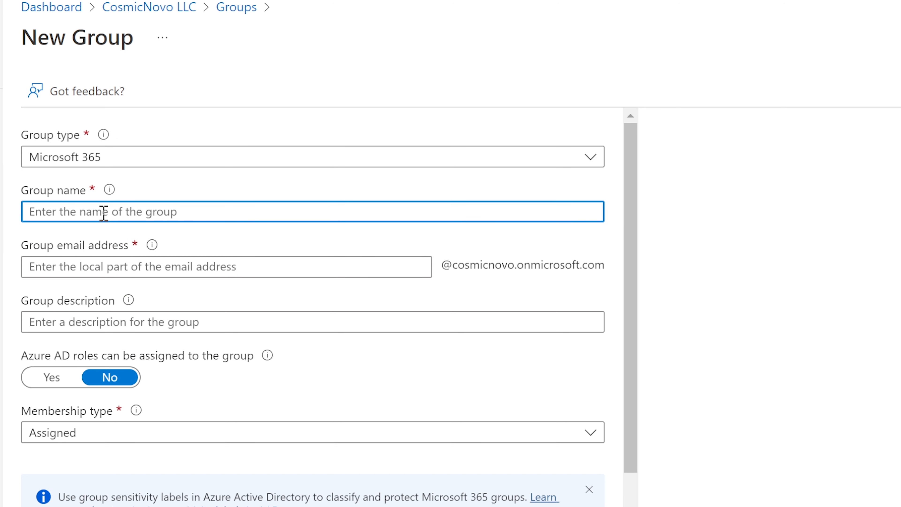
{"action": "type", "text": "Help Desk"}
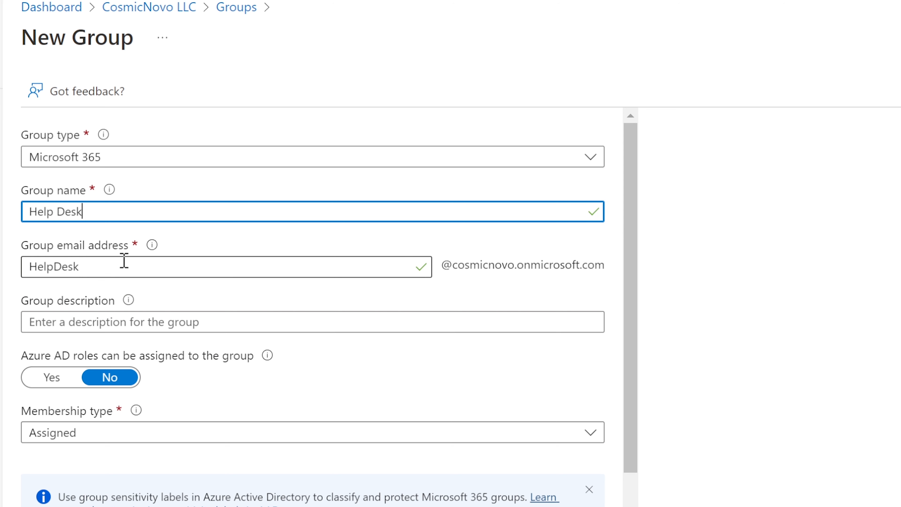
{"action": "left_click_drag", "start_coordinate": [100, 270], "coordinate": [15, 269]}
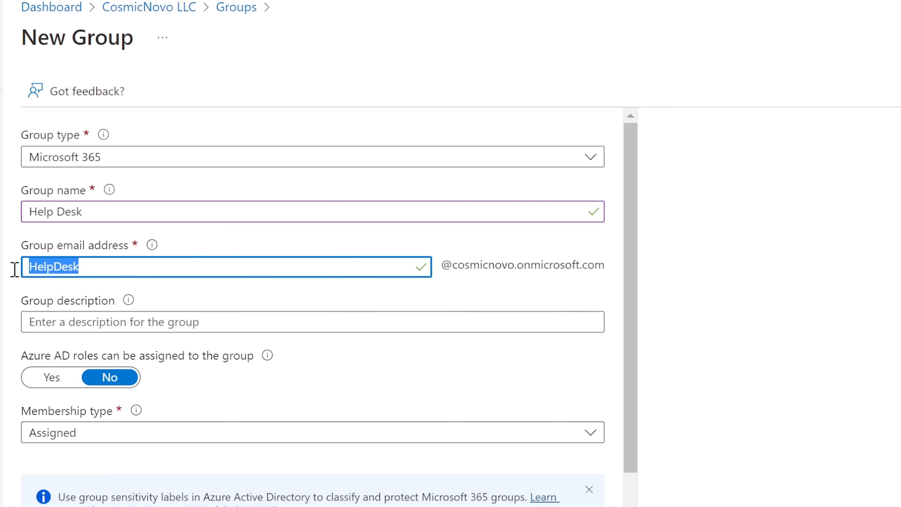
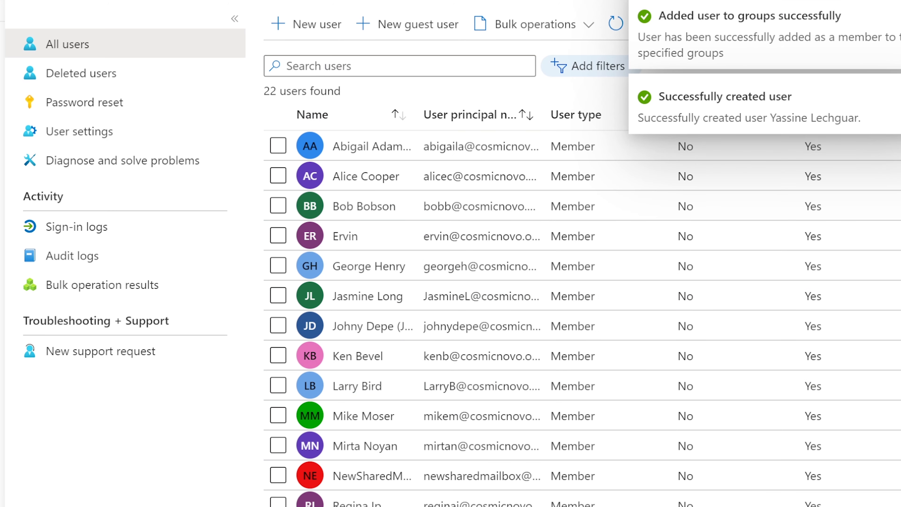
Start another new user and paste the copied full name into the Name field.
{"action": "left_click", "coordinate": [290, 26]}
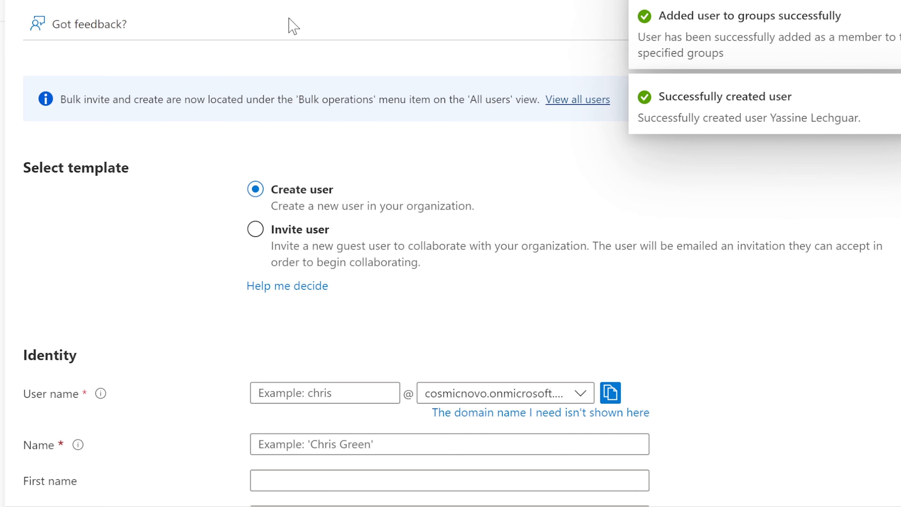
{"action": "scroll", "coordinate": [357, 322], "scroll_direction": "down", "scroll_amount": 5}
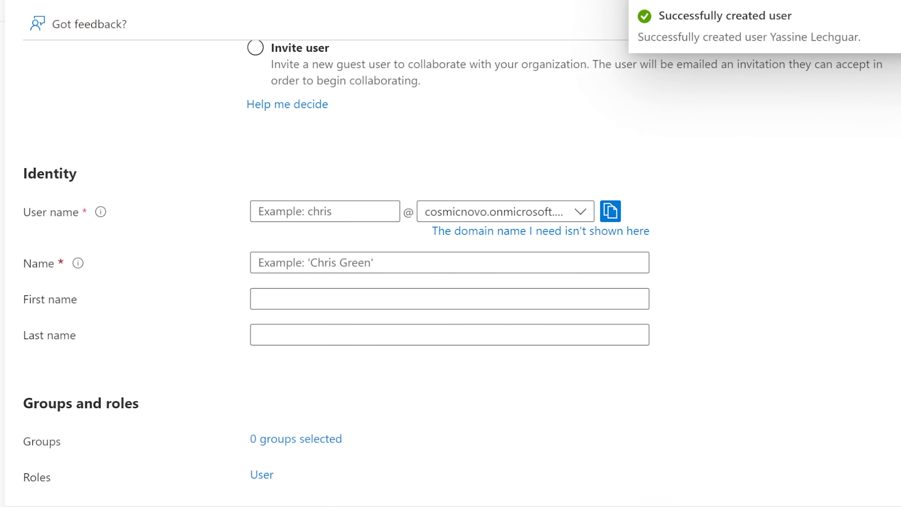
{"action": "right_click", "coordinate": [802, 26]}
{"action": "left_click", "coordinate": [841, 71]}
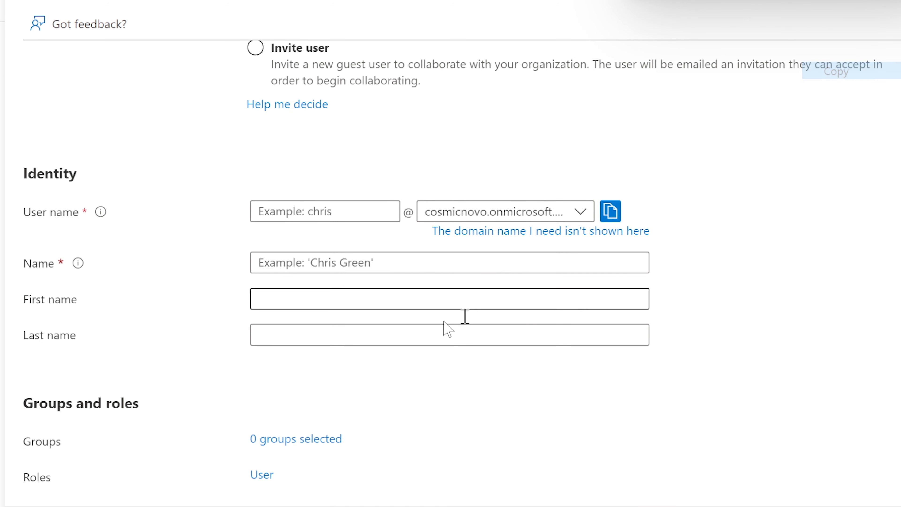
{"action": "left_click", "coordinate": [298, 262]}
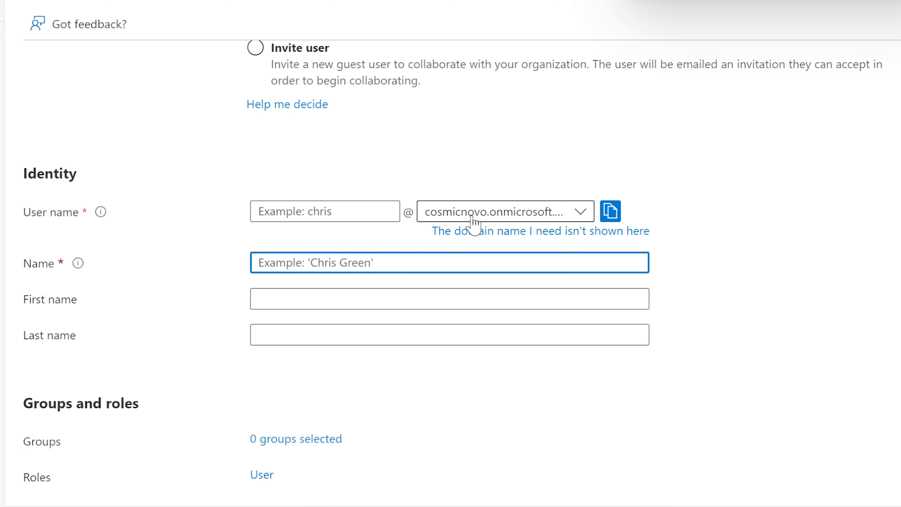
{"action": "key", "text": "ctrl+v"}
{"action": "left_click", "coordinate": [279, 209]}
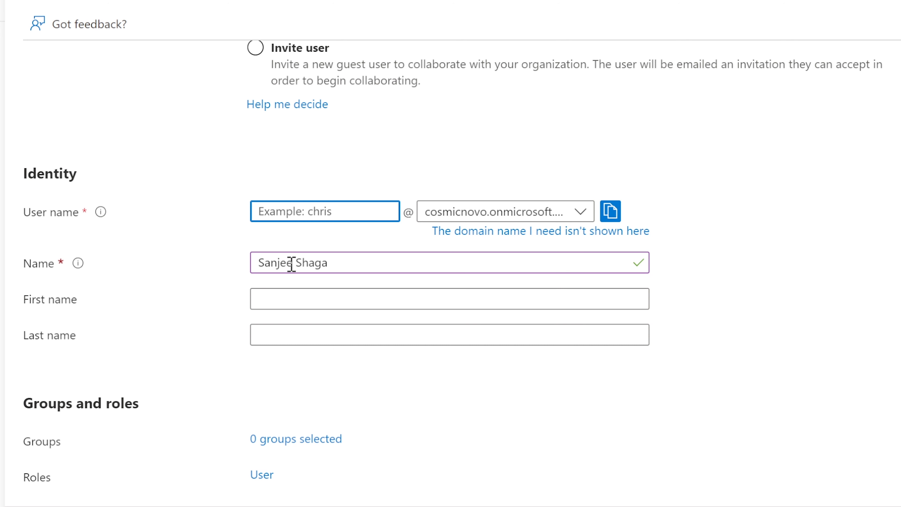
Enter the user's first name, last name and user name, plus a custom initial password.
{"action": "left_click", "coordinate": [294, 291]}
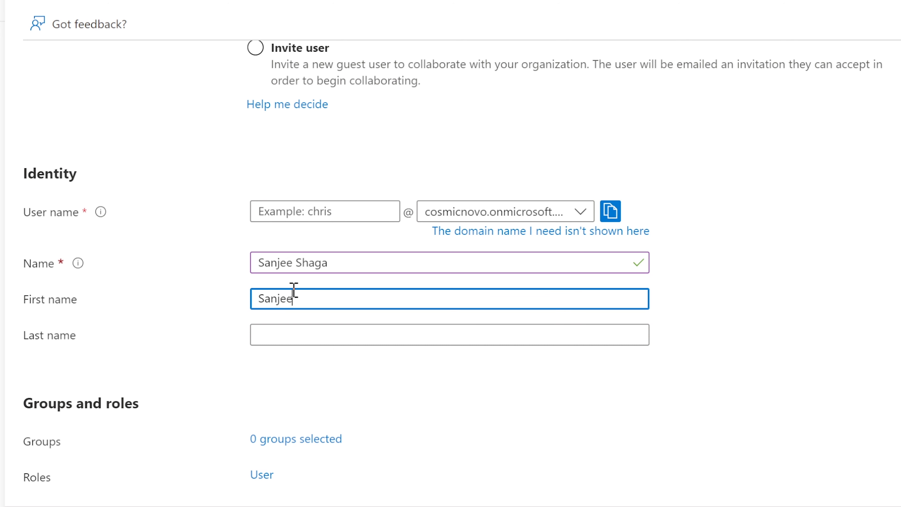
{"action": "key", "text": "Tab"}
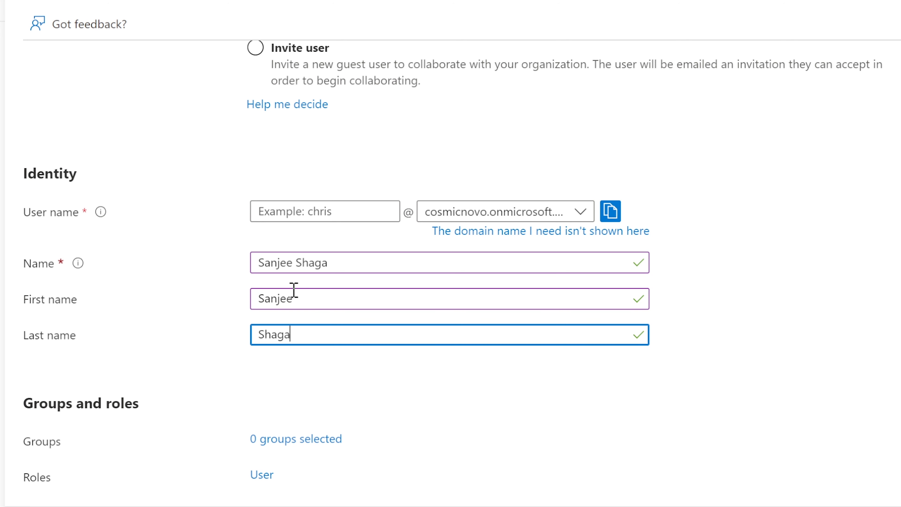
{"action": "left_click", "coordinate": [343, 205]}
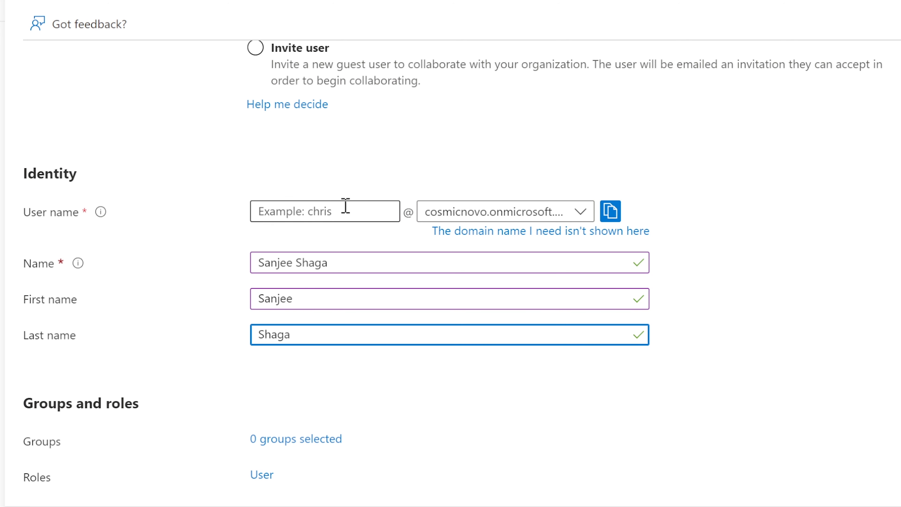
{"action": "type", "text": "s"}
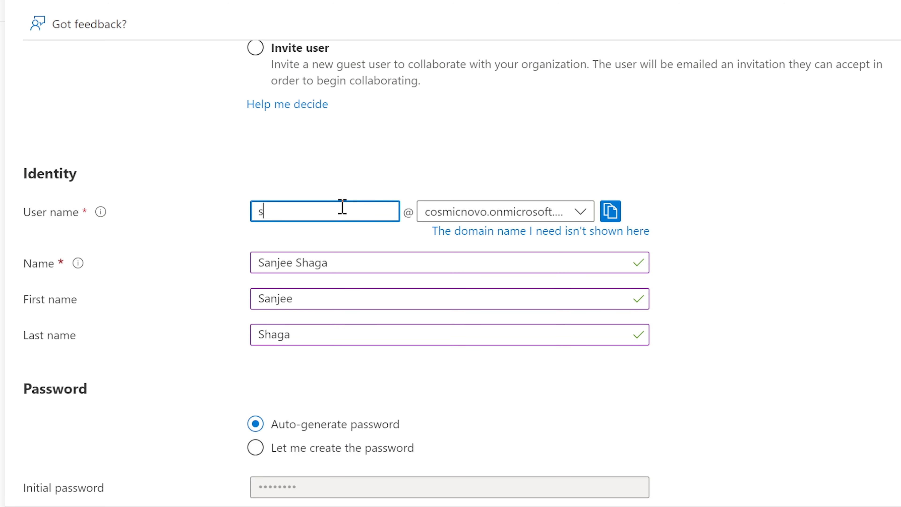
{"action": "type", "text": "an"}
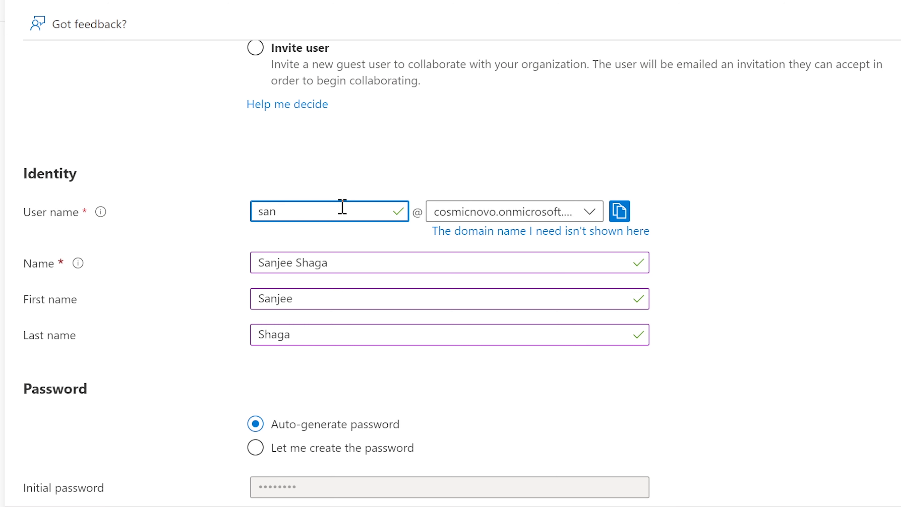
{"action": "type", "text": "jees"}
{"action": "left_click", "coordinate": [557, 435]}
{"action": "scroll", "coordinate": [424, 370], "scroll_direction": "down", "scroll_amount": 8}
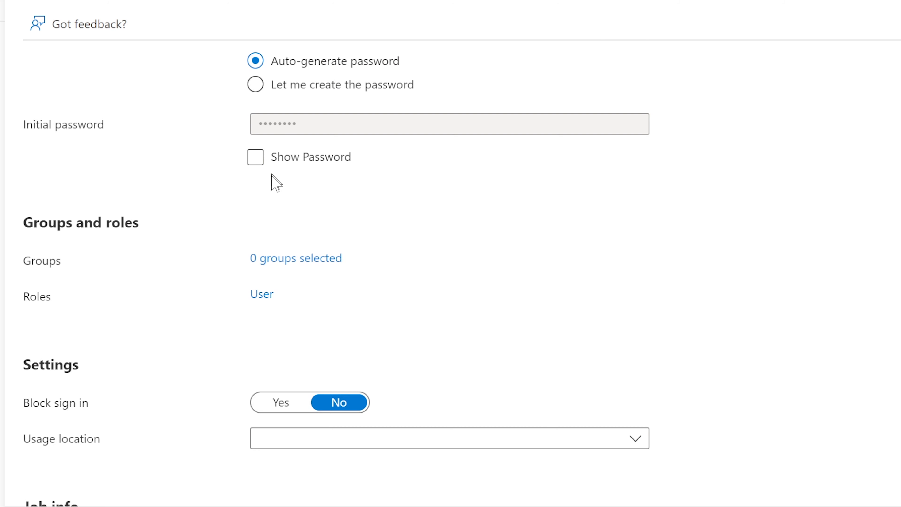
{"action": "scroll", "coordinate": [276, 183], "scroll_direction": "up", "scroll_amount": 3}
{"action": "left_click", "coordinate": [256, 175]}
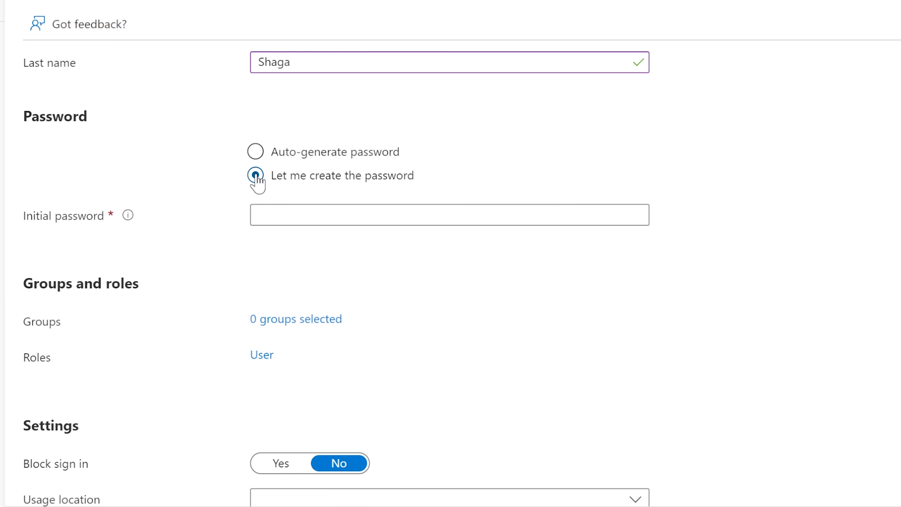
{"action": "left_click", "coordinate": [294, 207]}
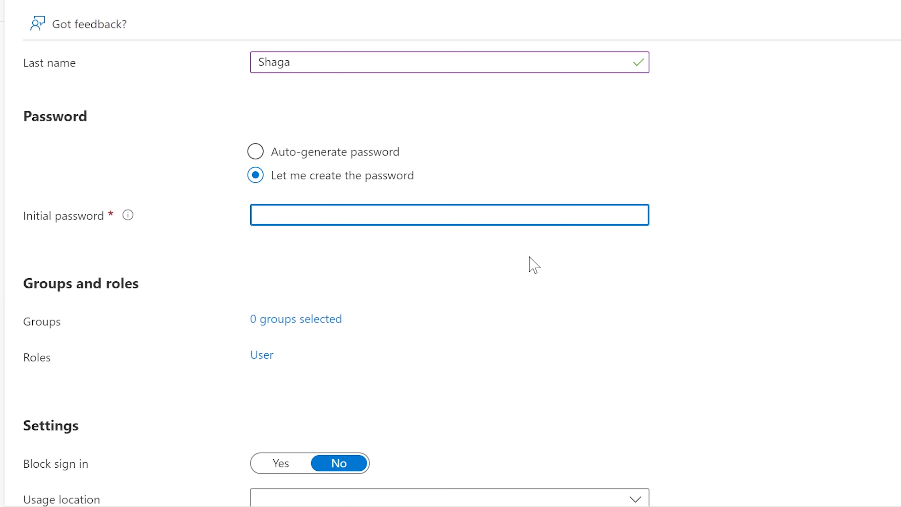
{"action": "type", "text": "********"}
{"action": "left_click", "coordinate": [316, 318]}
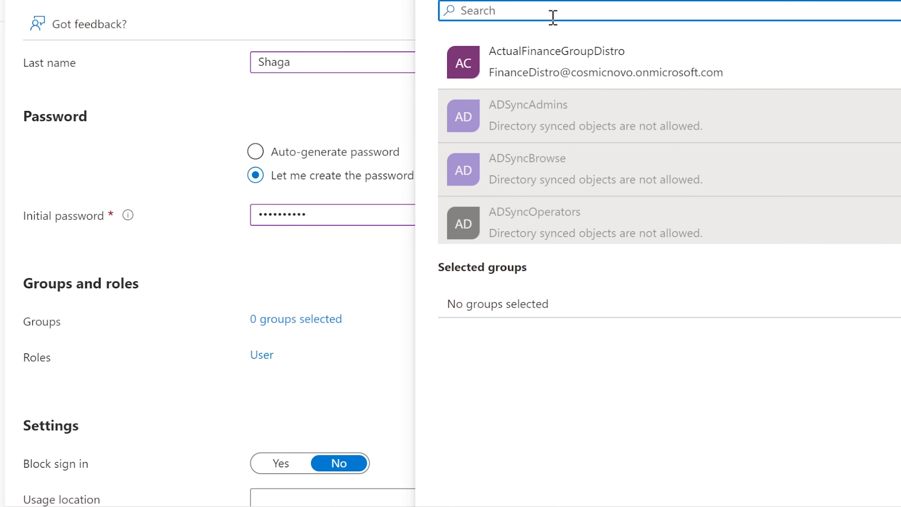
Add the user to the Help Desk group.
{"action": "type", "text": "help"}
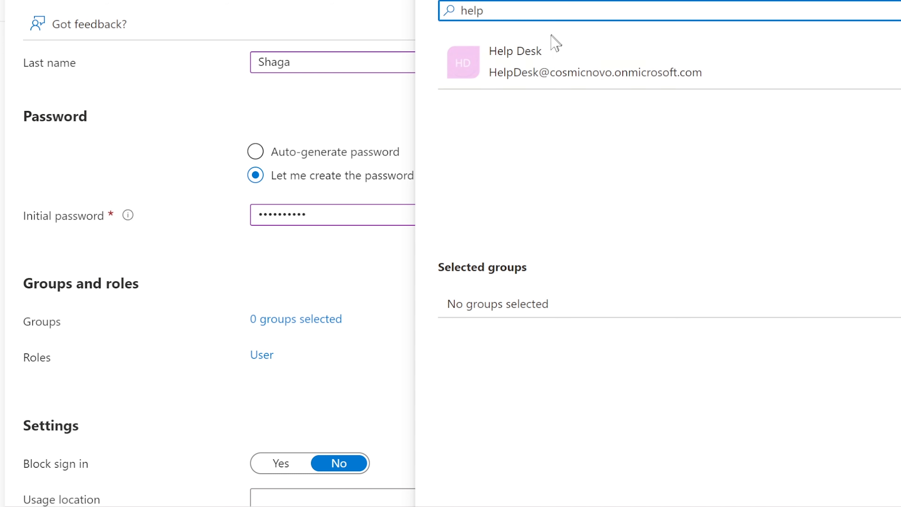
{"action": "left_click", "coordinate": [551, 53]}
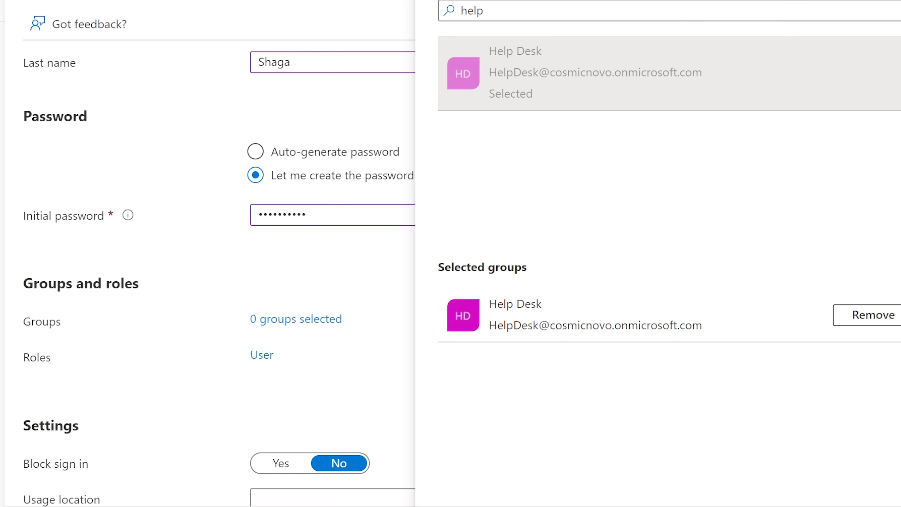
{"action": "left_click", "coordinate": [440, 497]}
Assign the user the Helpdesk administrator role.
{"action": "left_click", "coordinate": [261, 356]}
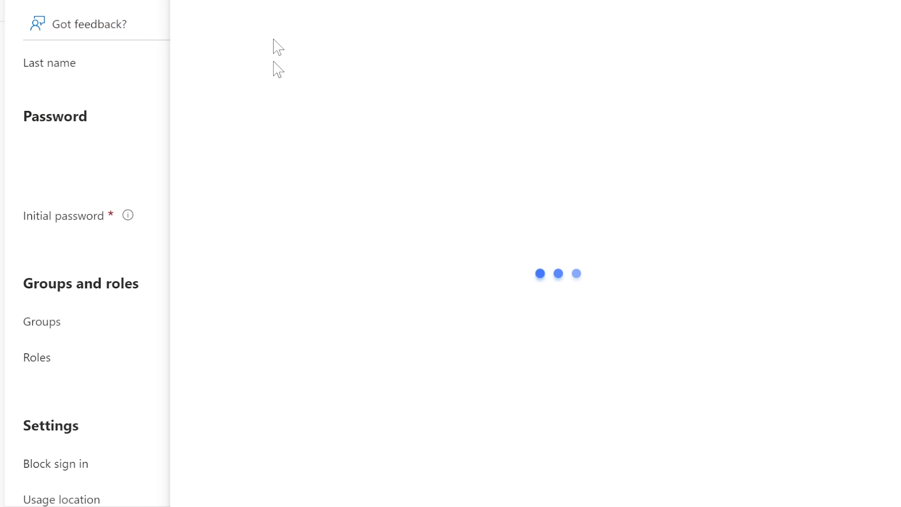
{"action": "left_click", "coordinate": [254, 76]}
{"action": "type", "text": "help"}
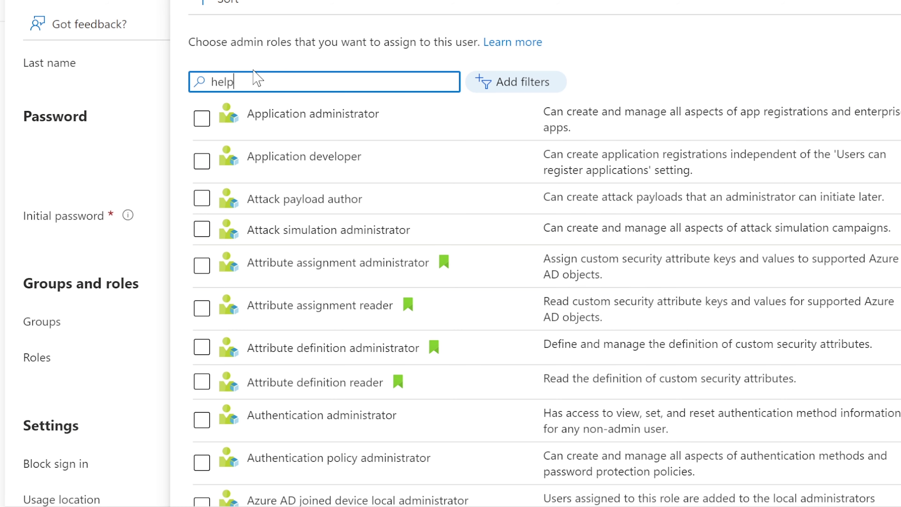
{"action": "type", "text": " des"}
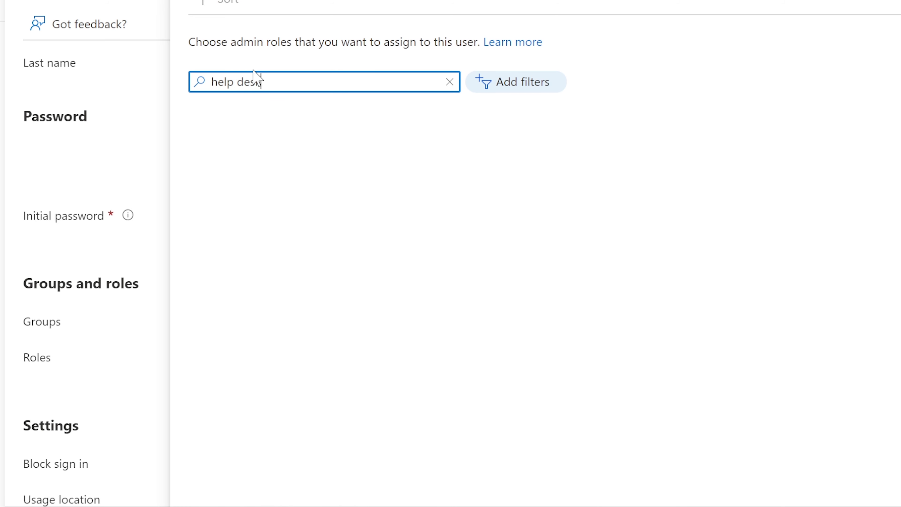
{"action": "key", "text": "BackSpace"}
{"action": "key", "text": "BackSpace"}
{"action": "key", "text": "BackSpace"}
{"action": "key", "text": "BackSpace"}
{"action": "type", "text": "d"}
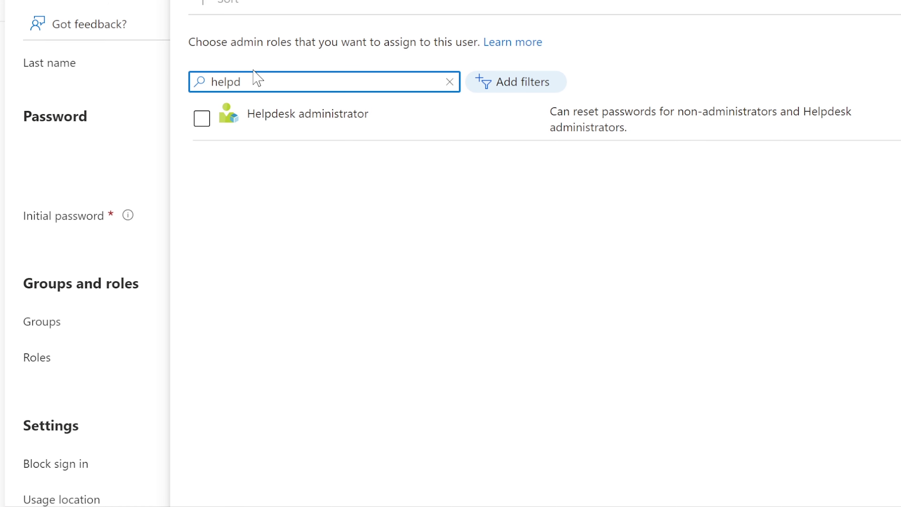
{"action": "left_click", "coordinate": [202, 119]}
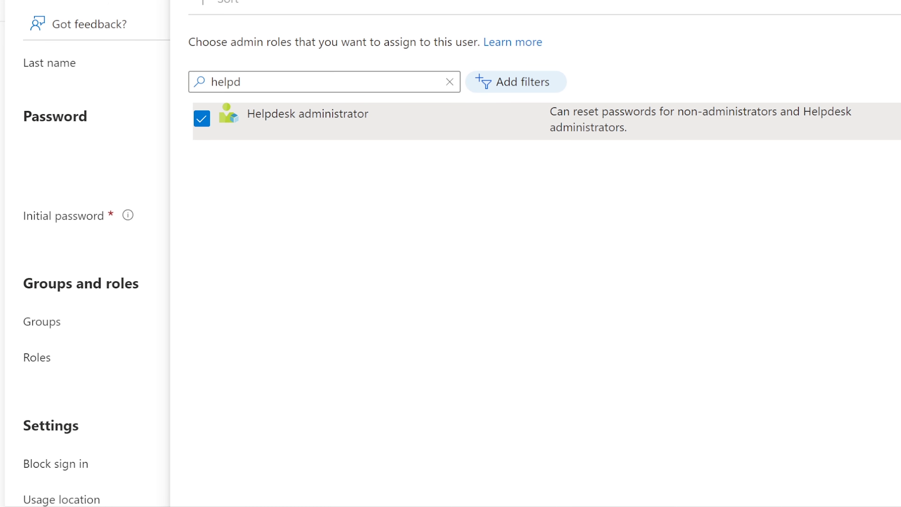
{"action": "left_click", "coordinate": [228, 504]}
{"action": "scroll", "coordinate": [324, 415], "scroll_direction": "down", "scroll_amount": 2}
{"action": "scroll", "coordinate": [215, 290], "scroll_direction": "down", "scroll_amount": 1}
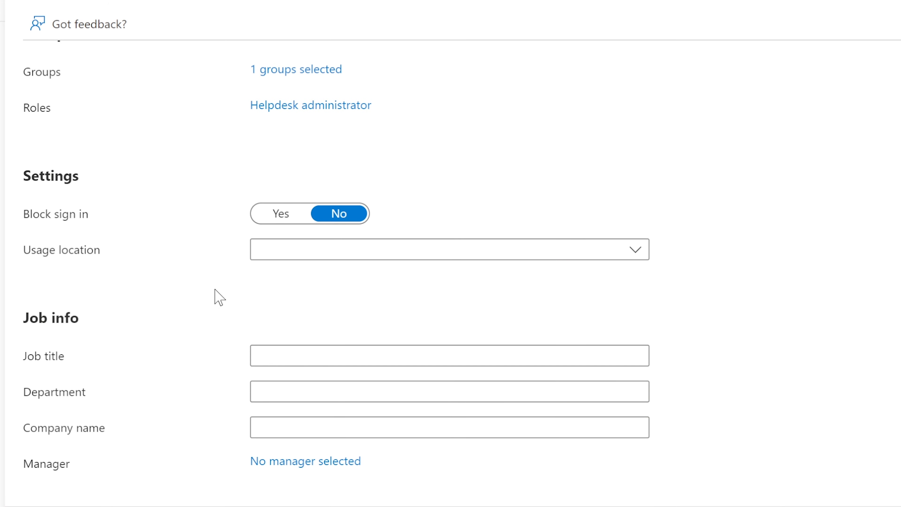
{"action": "left_click", "coordinate": [324, 254]}
Set usage location to United States and job title to Help Desk Analyst.
{"action": "type", "text": "uni"}
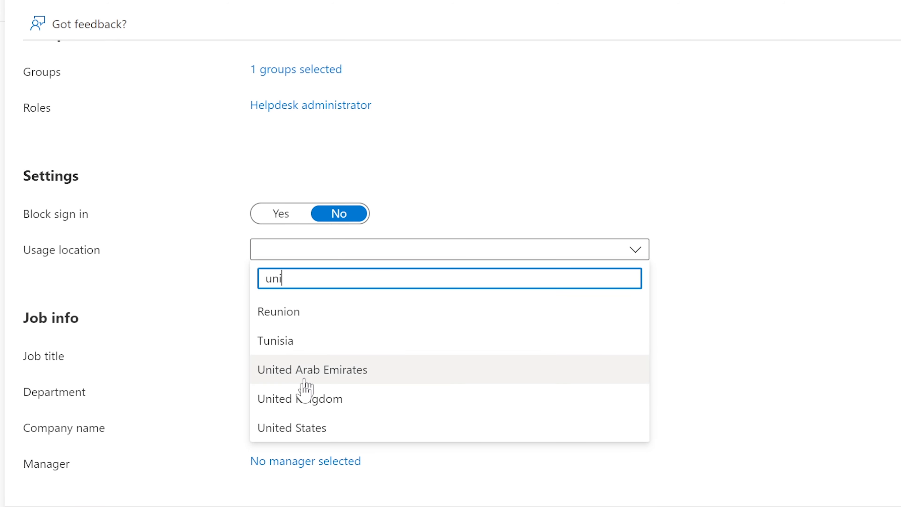
{"action": "left_click", "coordinate": [301, 428]}
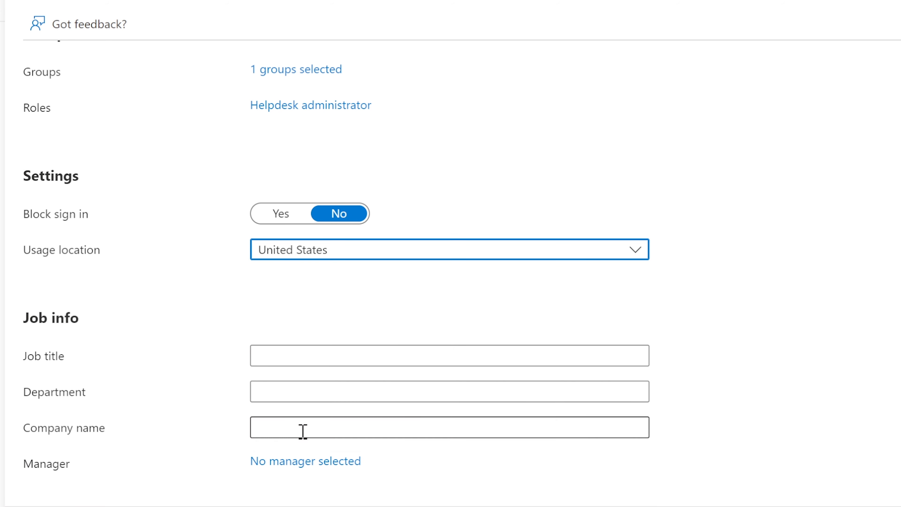
{"action": "left_click", "coordinate": [272, 355]}
{"action": "type", "text": "Help"}
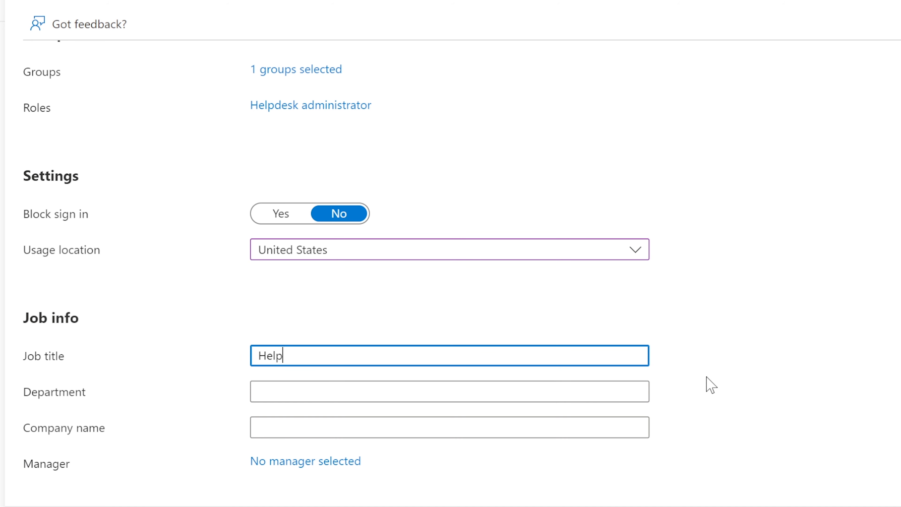
{"action": "type", "text": " Desk Analyst"}
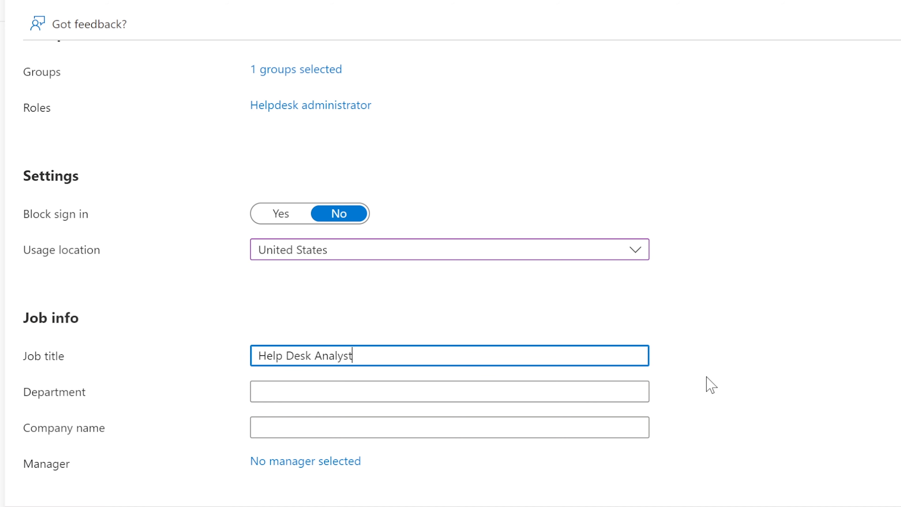
Set department to Help Desk and company name to cobuman's Help Desk.
{"action": "key", "text": "Tab"}
{"action": "type", "text": "Help Desk"}
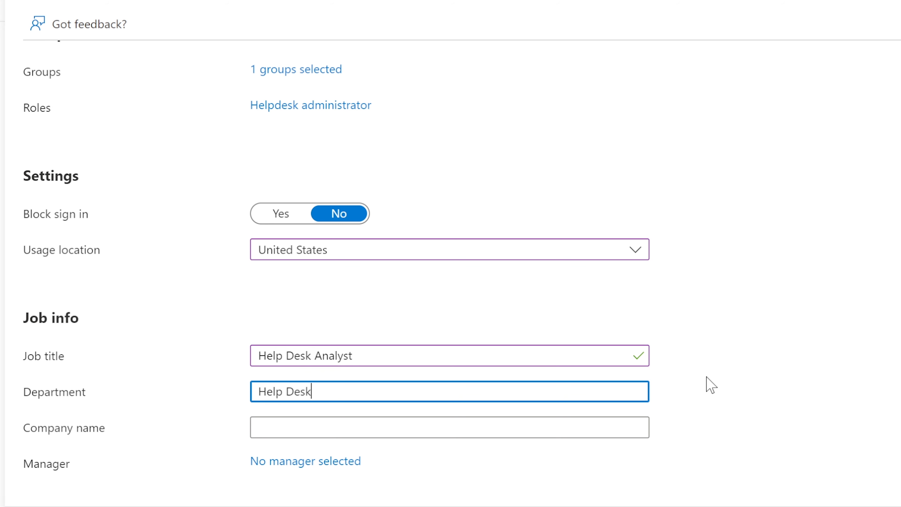
{"action": "key", "text": "Tab"}
{"action": "type", "text": "comput"}
{"action": "type", "text": "as"}
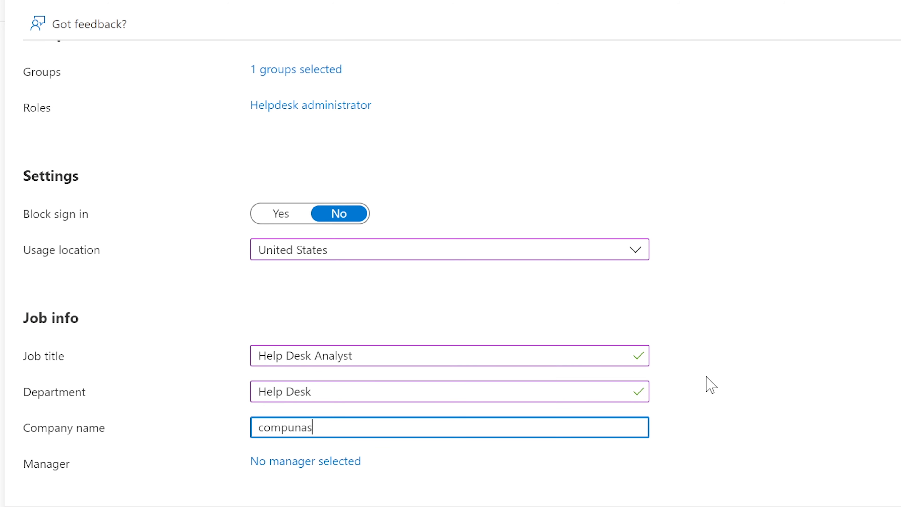
{"action": "key", "text": "BackSpace"}
{"action": "key", "text": "BackSpace"}
{"action": "key", "text": "BackSpace"}
{"action": "key", "text": "BackSpace"}
{"action": "type", "text": "buman's Help Desk"}
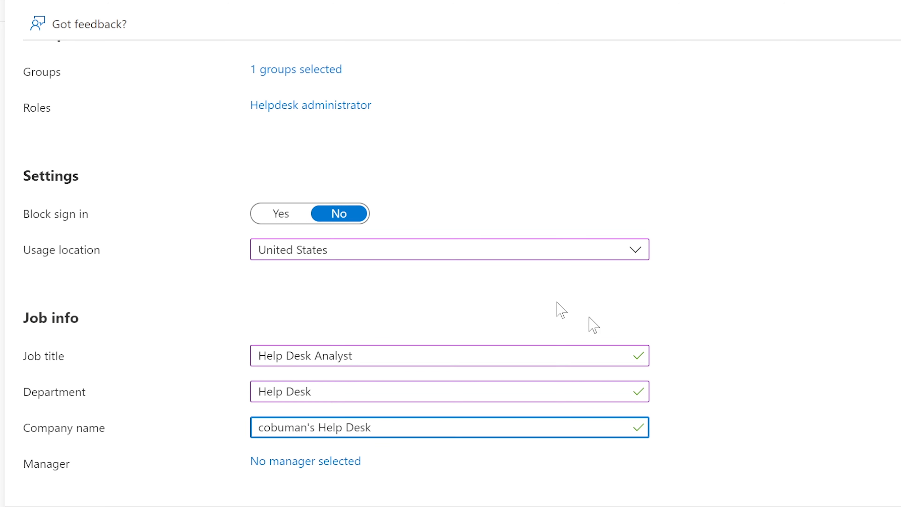
Search the directory by name and select the matching user as manager.
{"action": "left_click", "coordinate": [352, 462]}
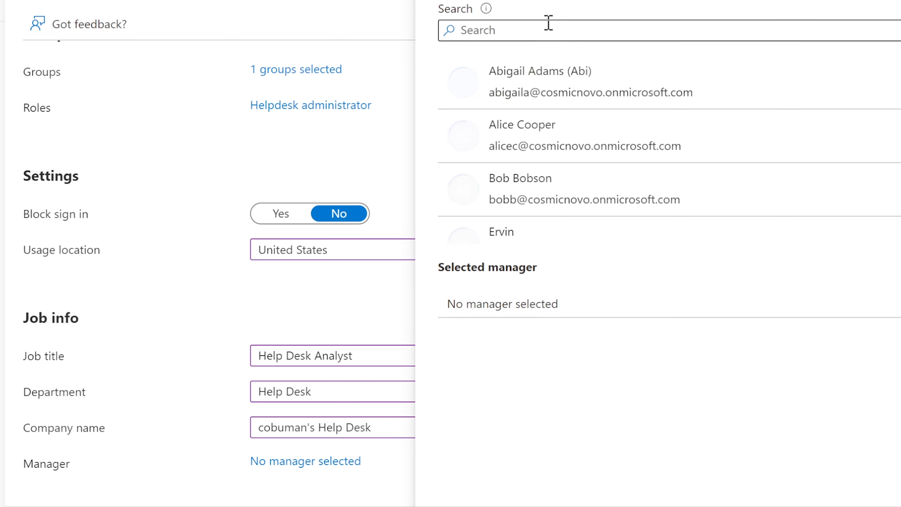
{"action": "left_click", "coordinate": [527, 30]}
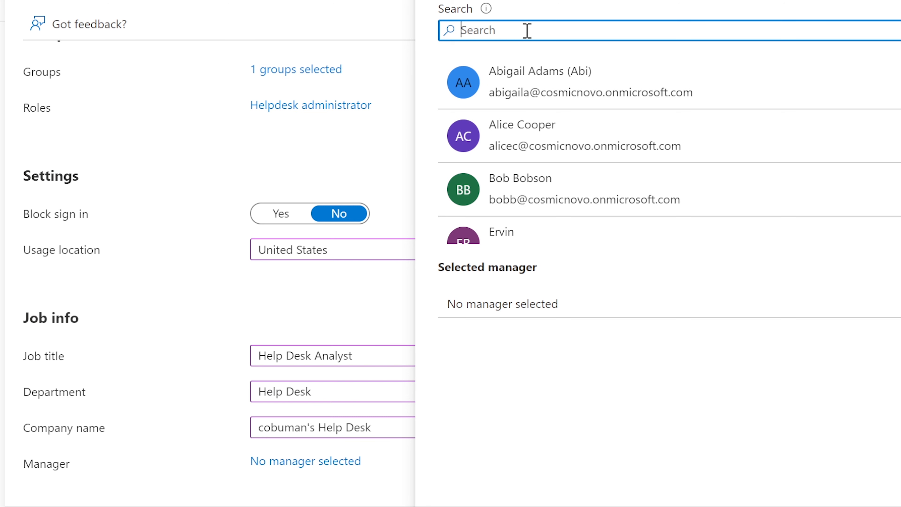
{"action": "type", "text": "larry"}
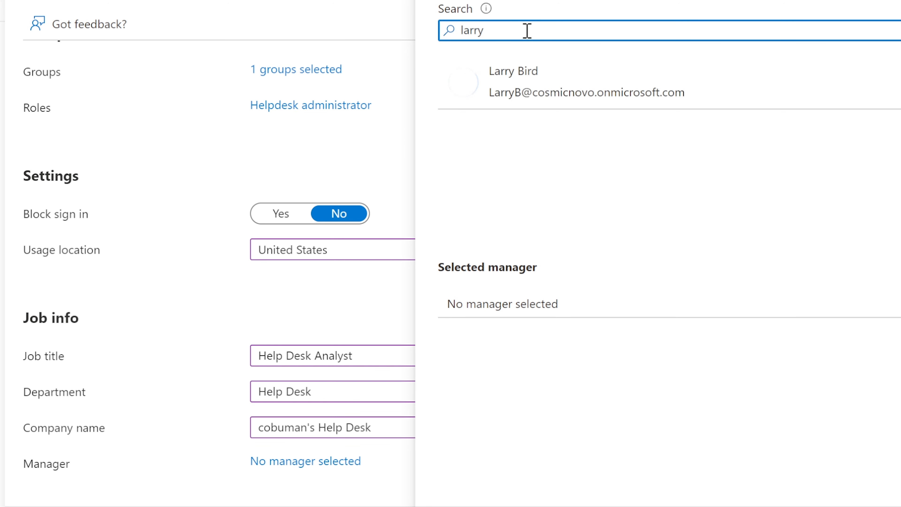
{"action": "left_click", "coordinate": [509, 69]}
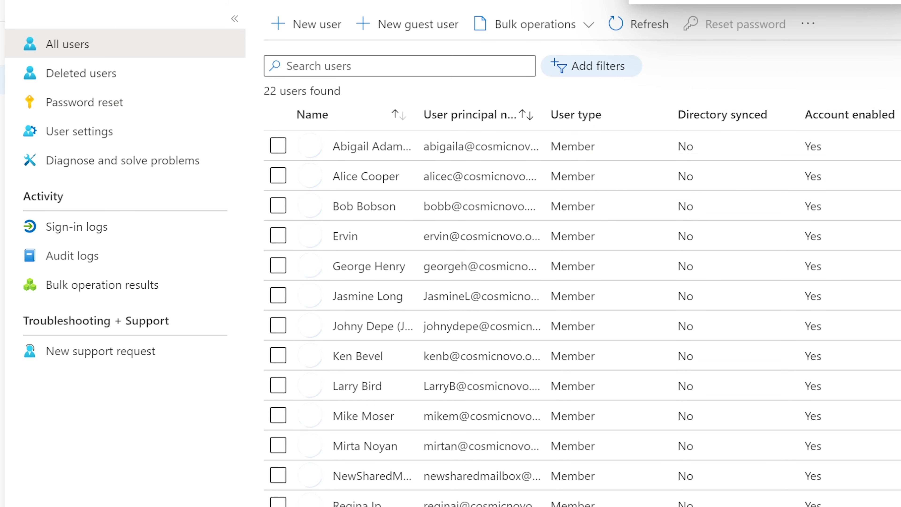
Search All users by first name and open the matching user's profile.
{"action": "left_click", "coordinate": [297, 66]}
{"action": "type", "text": "y"}
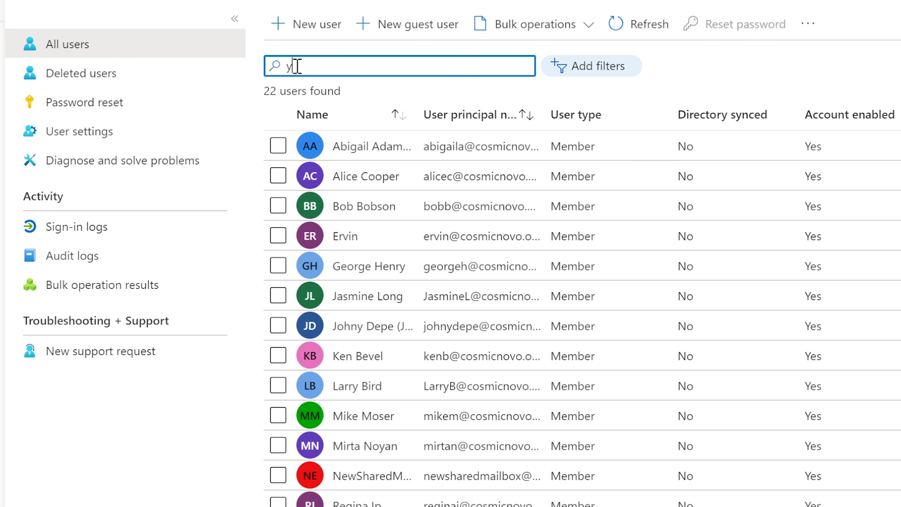
{"action": "type", "text": "assine"}
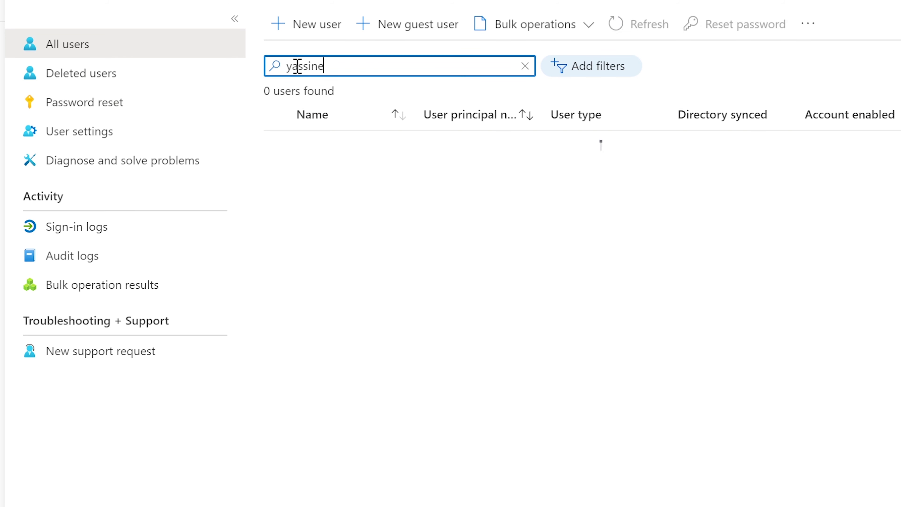
{"action": "left_click", "coordinate": [371, 147]}
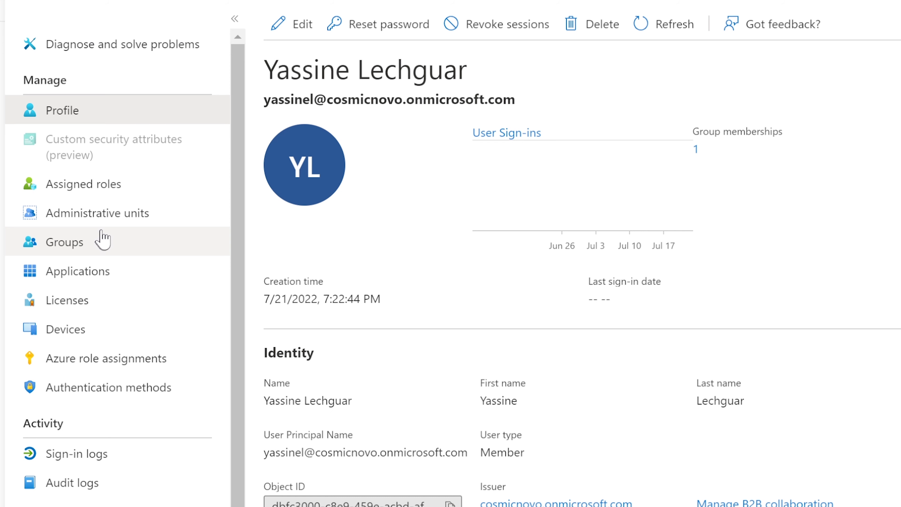
Check the user's assigned roles and Help Desk group membership, then return to All users.
{"action": "left_click", "coordinate": [73, 189]}
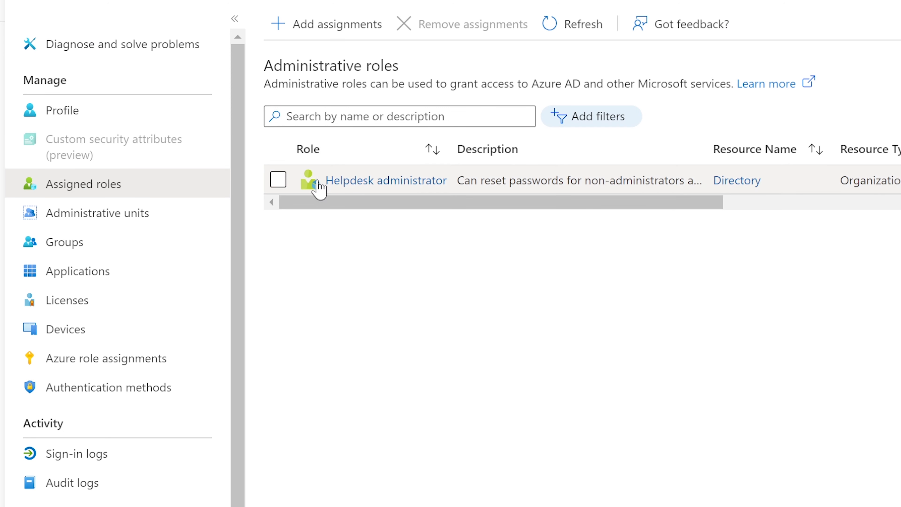
{"action": "left_click", "coordinate": [42, 247]}
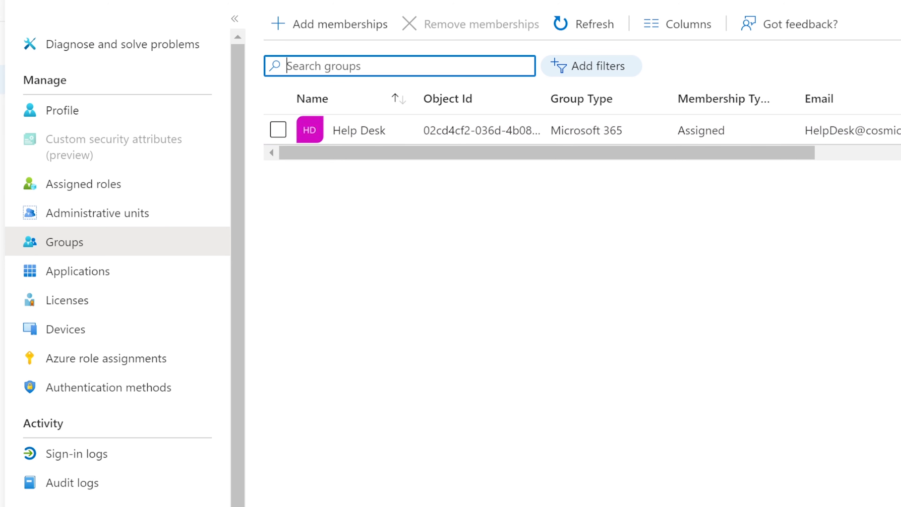
{"action": "left_click", "coordinate": [2, 79]}
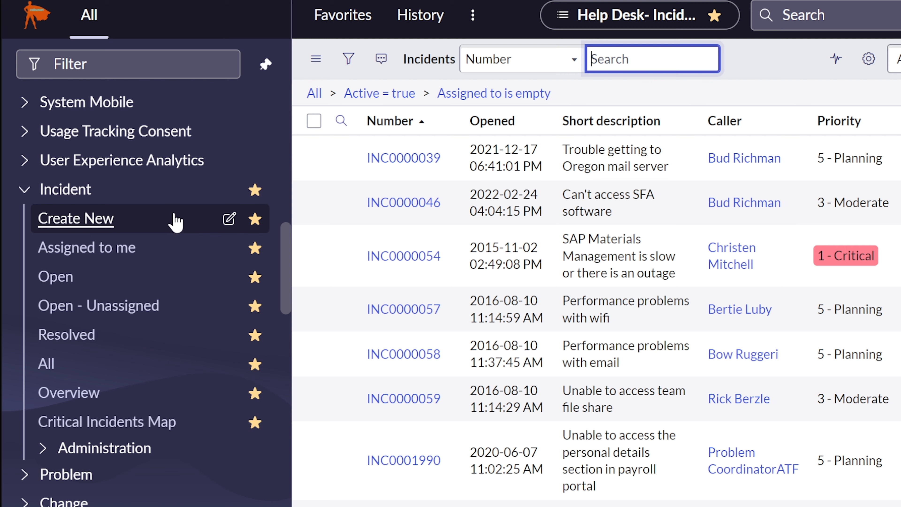
Filter the navigator for 'users' and open Users under Users and Groups.
{"action": "scroll", "coordinate": [176, 220], "scroll_direction": "up", "scroll_amount": 5}
{"action": "scroll", "coordinate": [176, 220], "scroll_direction": "up", "scroll_amount": 5}
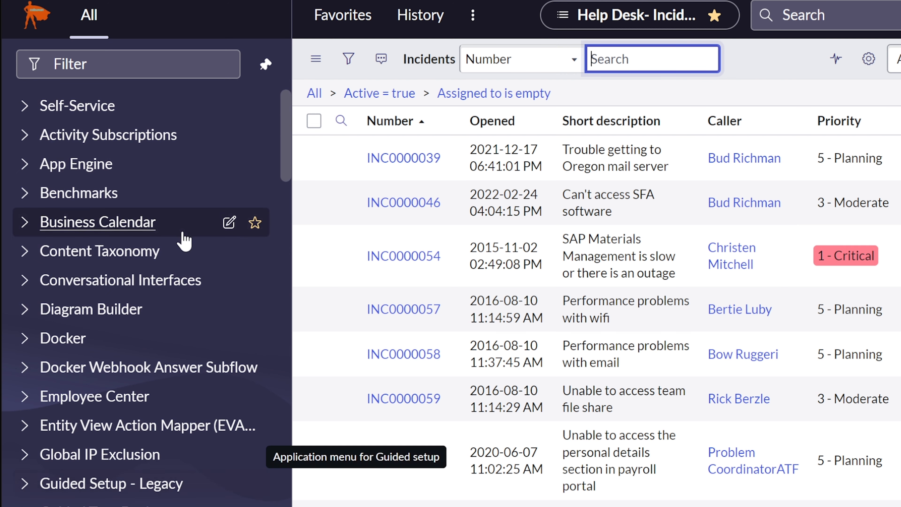
{"action": "left_click", "coordinate": [94, 64]}
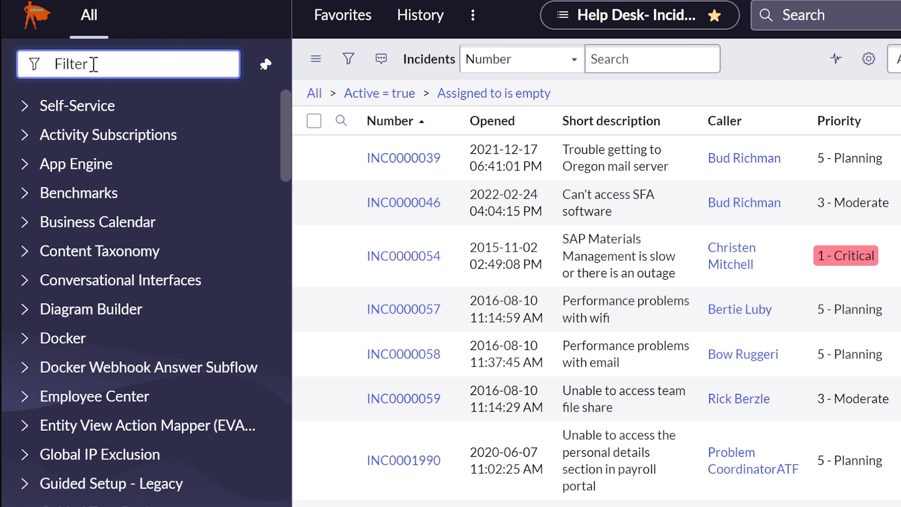
{"action": "type", "text": "users"}
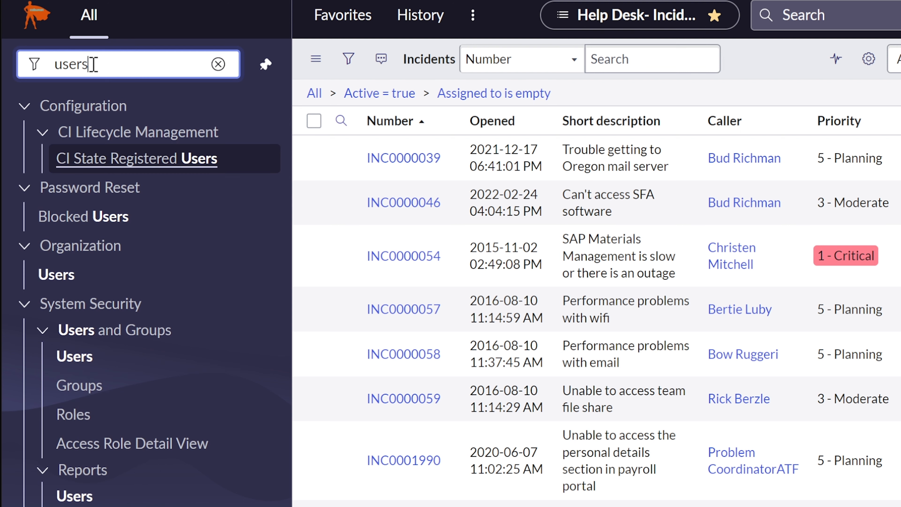
{"action": "left_click", "coordinate": [74, 357]}
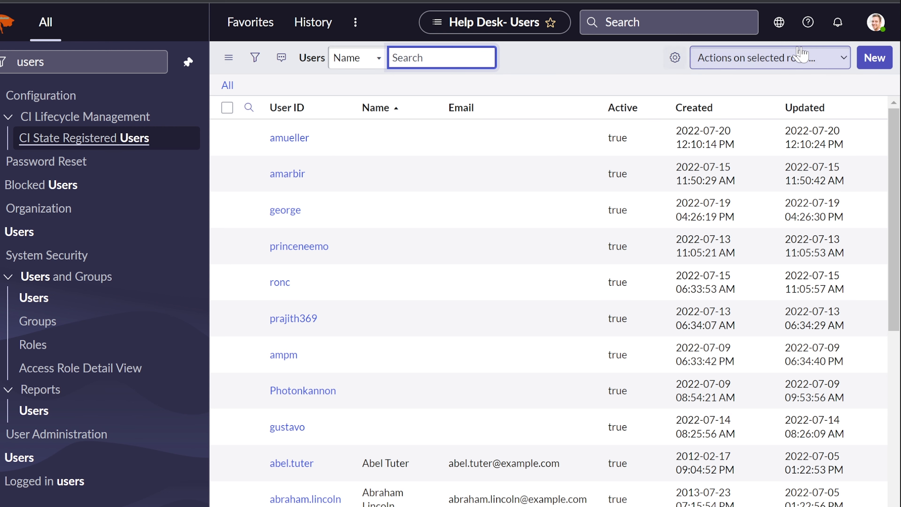
Start a new user record and enter the user's first and last name.
{"action": "left_click", "coordinate": [883, 61]}
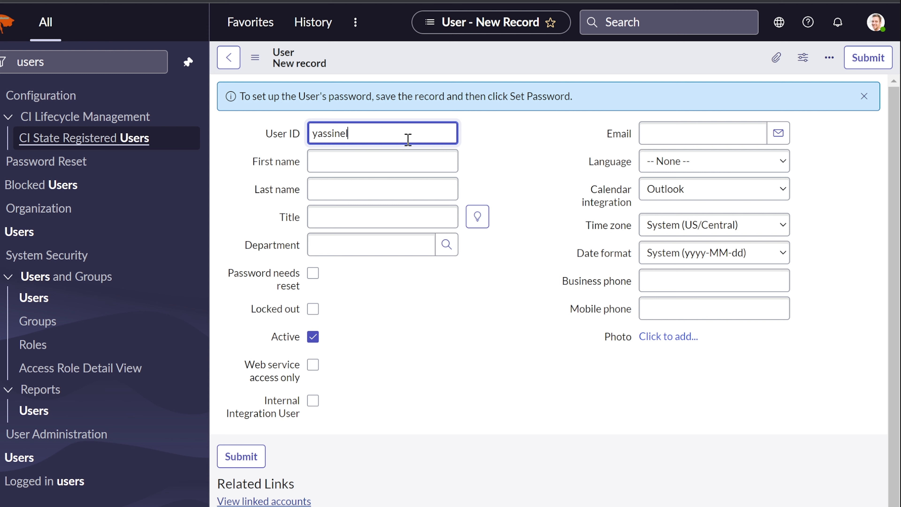
{"action": "left_click", "coordinate": [386, 168]}
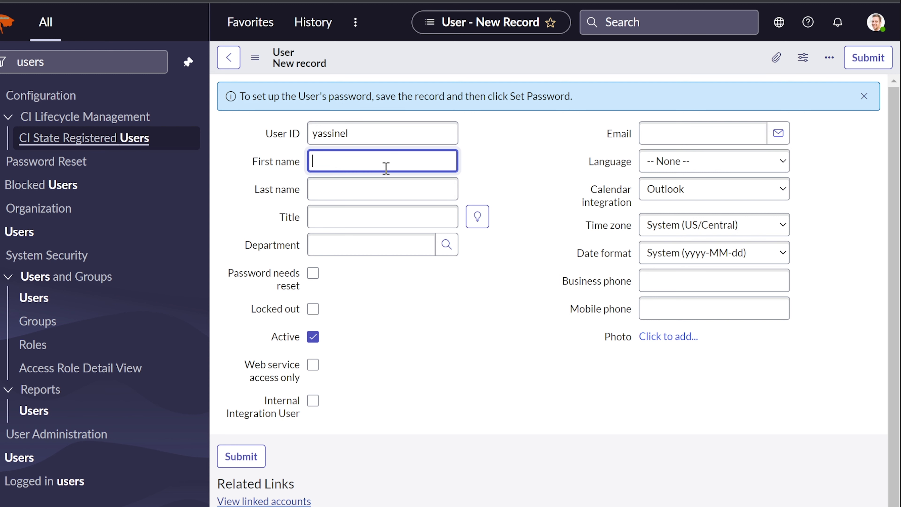
{"action": "key", "text": "Tab"}
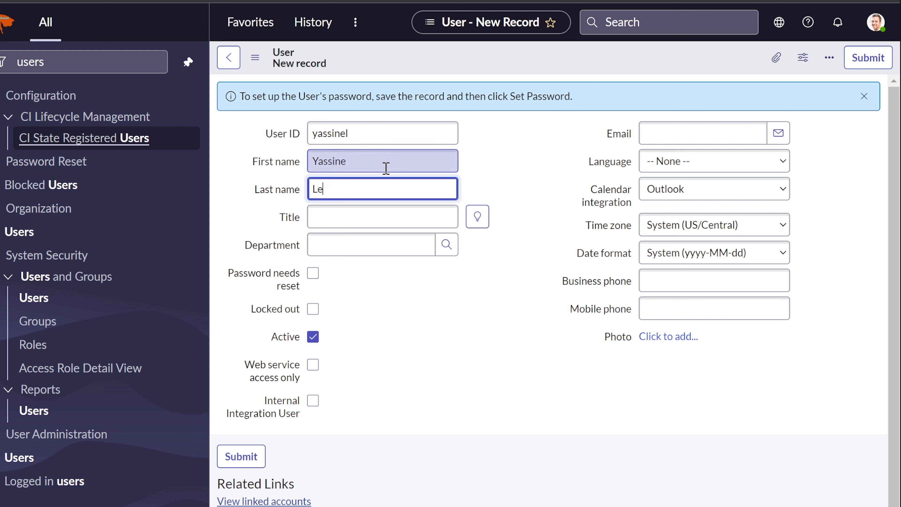
Set the title to Help Desk Analyst and the department to IT.
{"action": "left_click", "coordinate": [368, 217]}
{"action": "type", "text": "Help Desk Analyst"}
{"action": "key", "text": "Tab"}
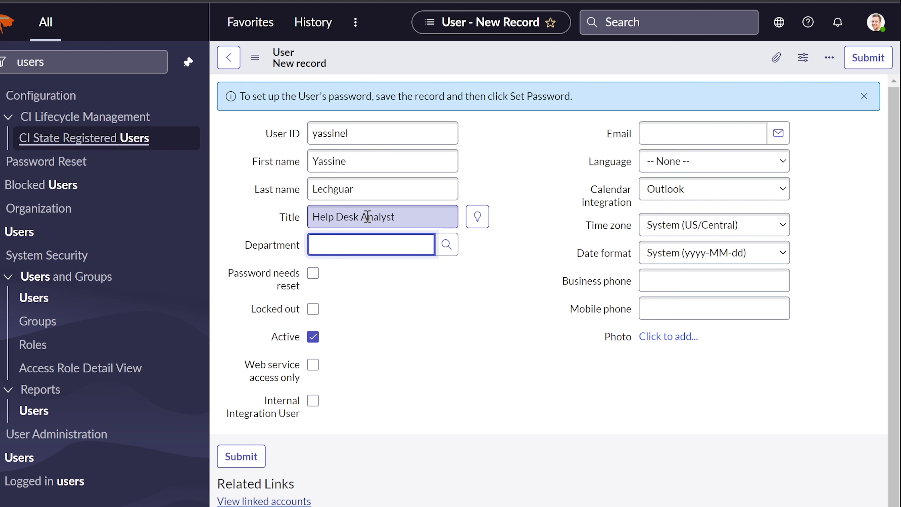
{"action": "left_click", "coordinate": [348, 276]}
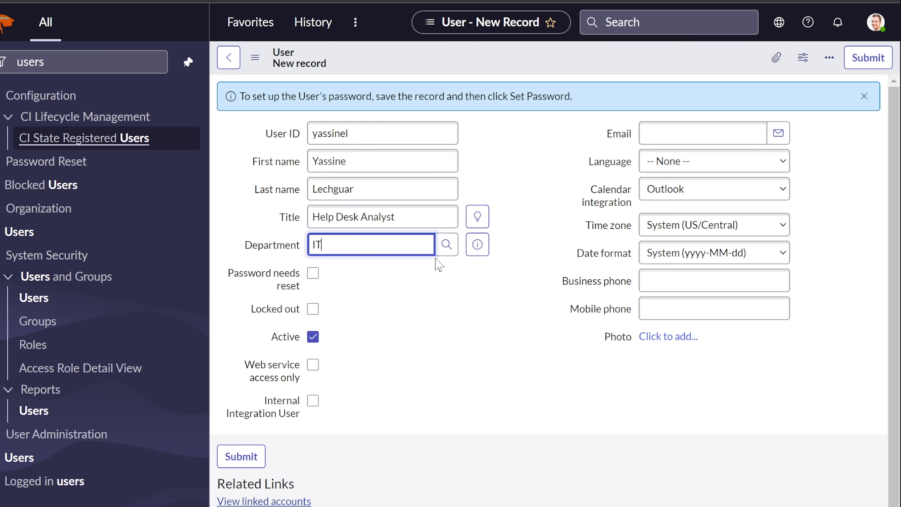
{"action": "left_click", "coordinate": [447, 244]}
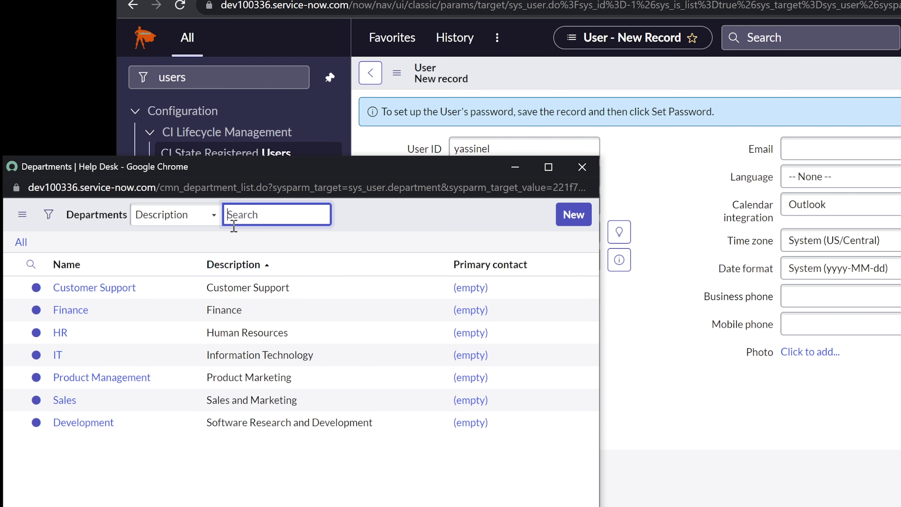
{"action": "left_click", "coordinate": [57, 356]}
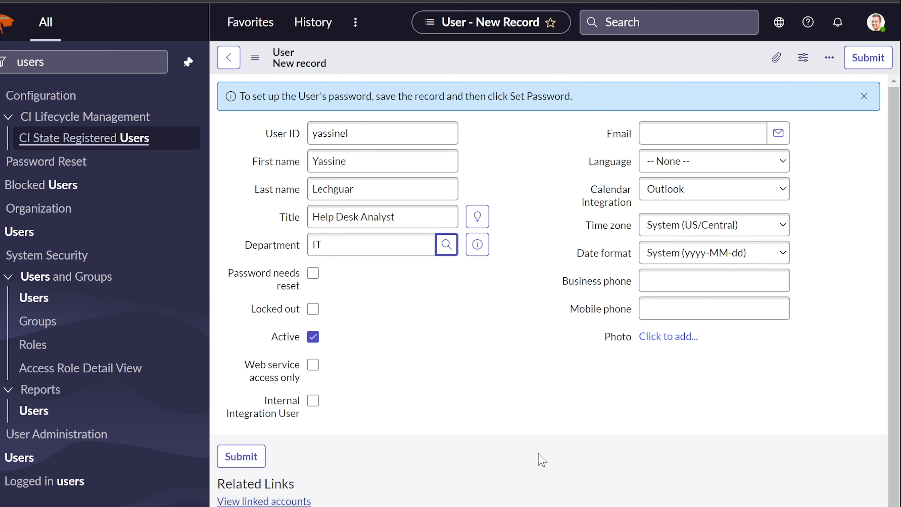
{"action": "left_click", "coordinate": [720, 125]}
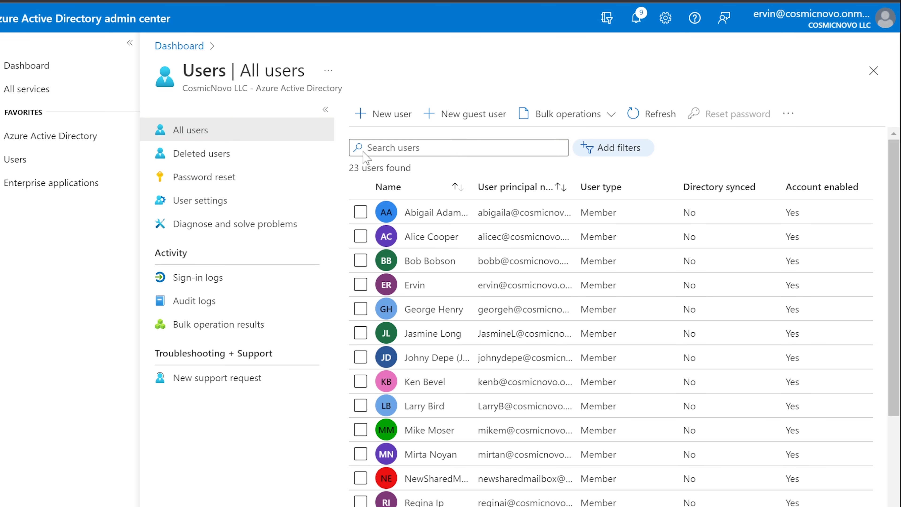
Find the user in Azure AD and copy their User Principal Name.
{"action": "left_click", "coordinate": [451, 146]}
{"action": "type", "text": "yassine"}
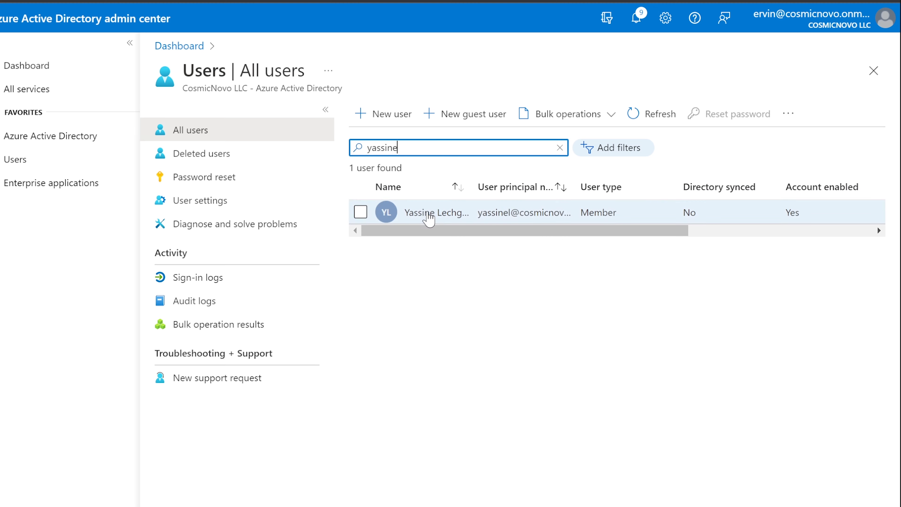
{"action": "left_click", "coordinate": [428, 215]}
{"action": "scroll", "coordinate": [510, 297], "scroll_direction": "down", "scroll_amount": 2}
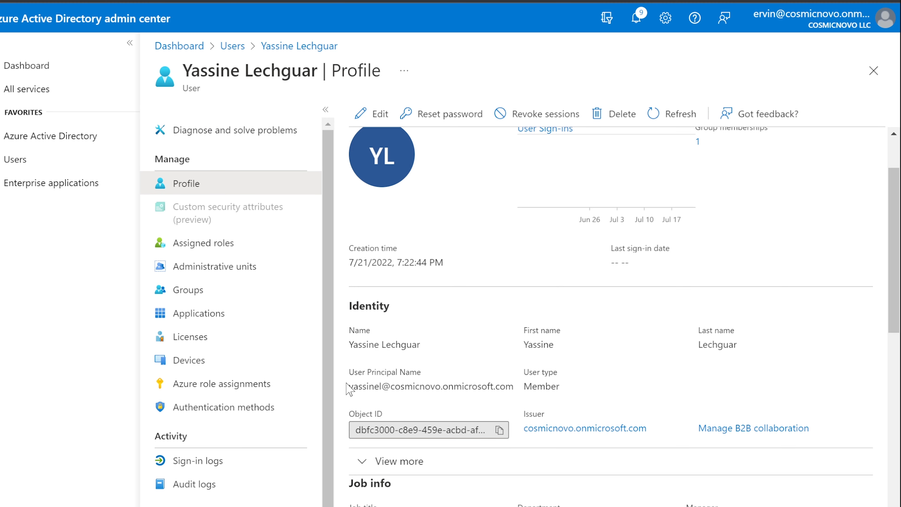
{"action": "scroll", "coordinate": [346, 390], "scroll_direction": "down", "scroll_amount": 2}
{"action": "left_click_drag", "start_coordinate": [349, 313], "coordinate": [514, 311]}
{"action": "right_click", "coordinate": [490, 312]}
{"action": "left_click", "coordinate": [525, 324]}
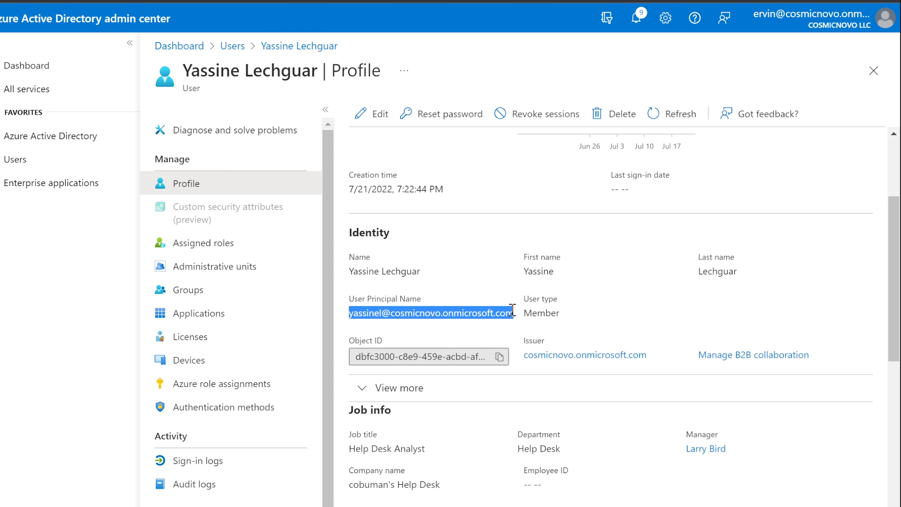
{"action": "scroll", "coordinate": [510, 316], "scroll_direction": "up", "scroll_amount": 4}
{"action": "left_click", "coordinate": [478, 1]}
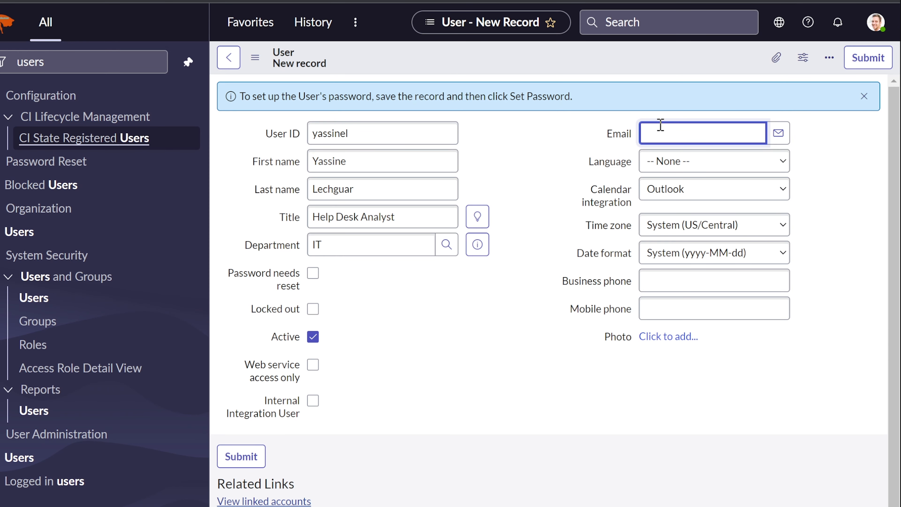
Paste the copied User Principal Name as the email and enter the business phone number.
{"action": "key", "text": "ctrl+v"}
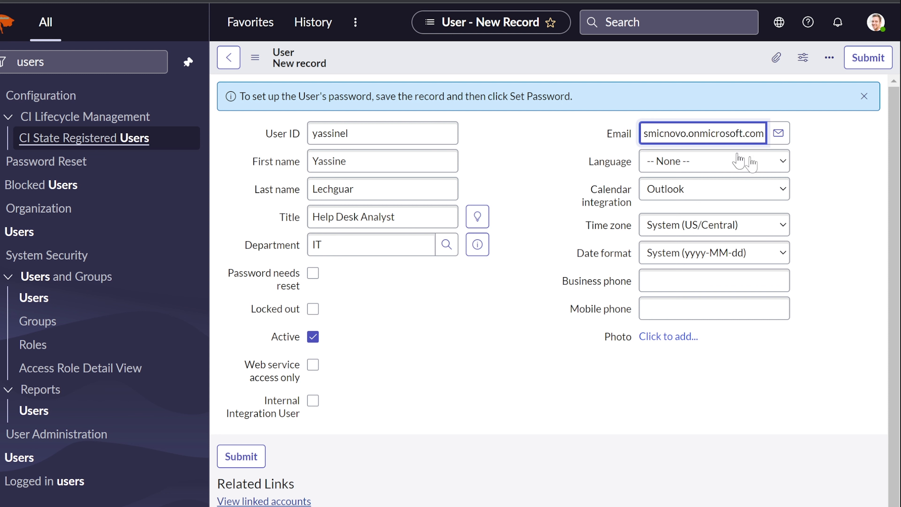
{"action": "left_click", "coordinate": [818, 174]}
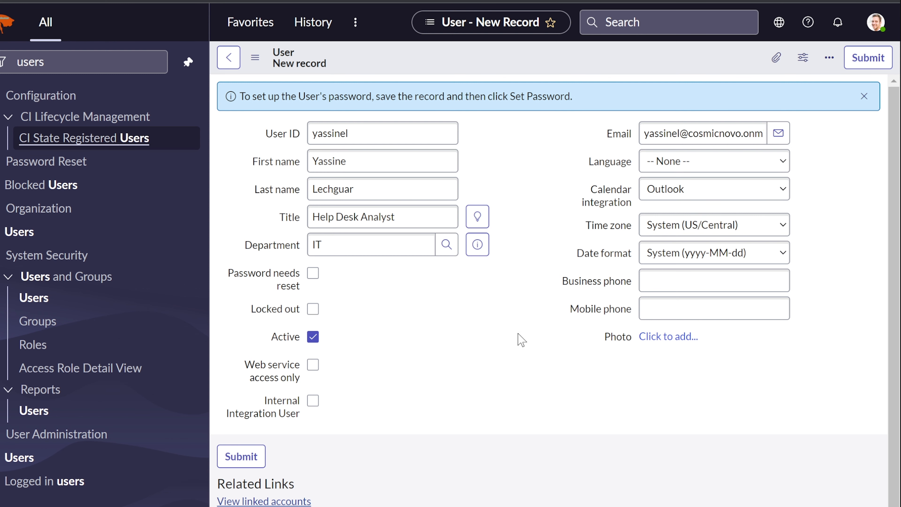
{"action": "left_click", "coordinate": [668, 280]}
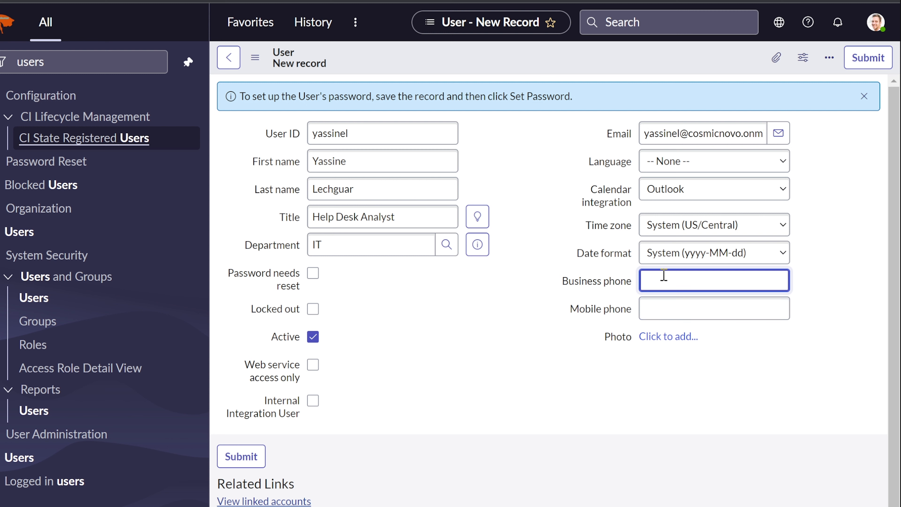
{"action": "type", "text": "1888"}
{"action": "key", "text": "BackSpace"}
{"action": "key", "text": "BackSpace"}
{"action": "type", "text": "00-555-555"}
{"action": "left_click", "coordinate": [382, 358]}
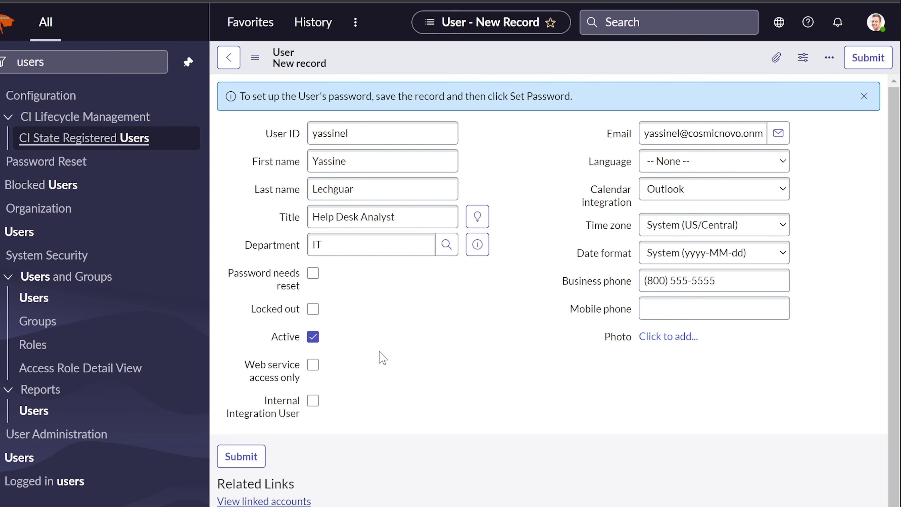
{"action": "scroll", "coordinate": [381, 358], "scroll_direction": "down", "scroll_amount": 1}
{"action": "scroll", "coordinate": [381, 357], "scroll_direction": "up", "scroll_amount": 1}
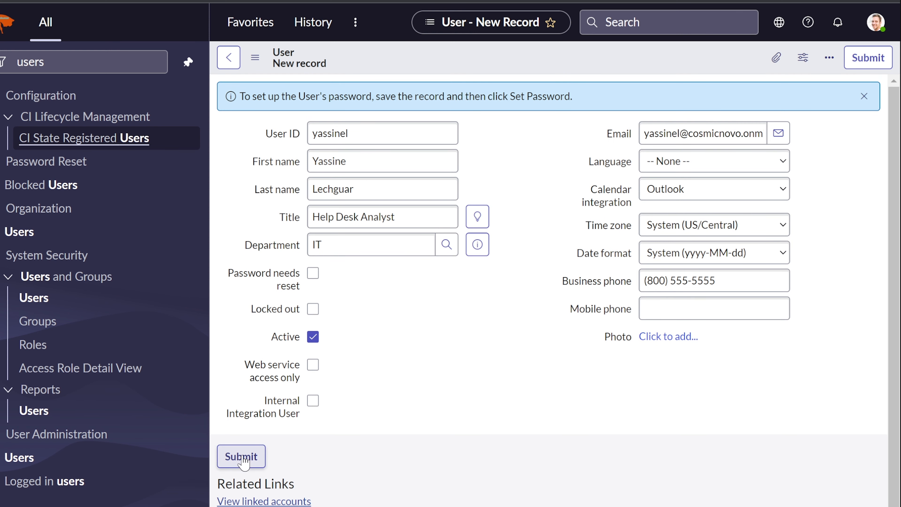
Submit the new user record, then find it in the Users list by name and reopen it.
{"action": "left_click", "coordinate": [242, 458]}
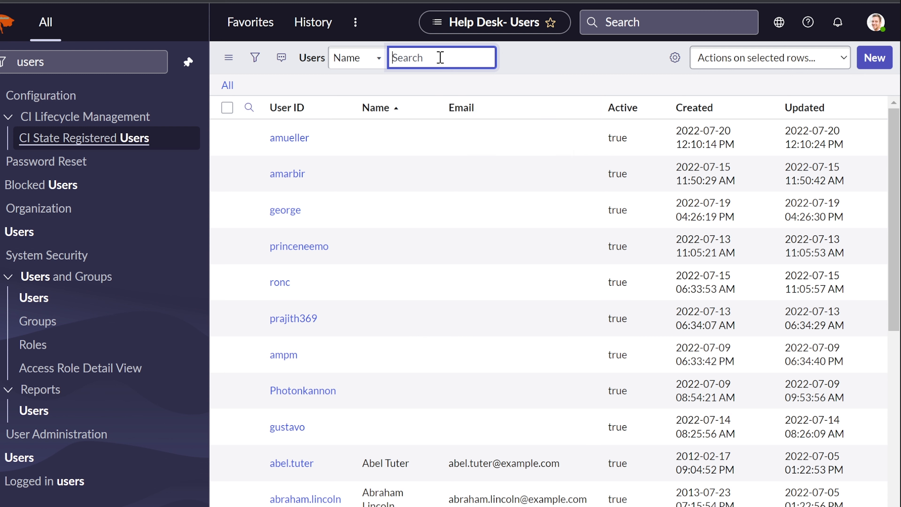
{"action": "type", "text": "yass"}
{"action": "key", "text": "BackSpace"}
{"action": "type", "text": "e"}
{"action": "key", "text": "Return"}
{"action": "left_click", "coordinate": [280, 174]}
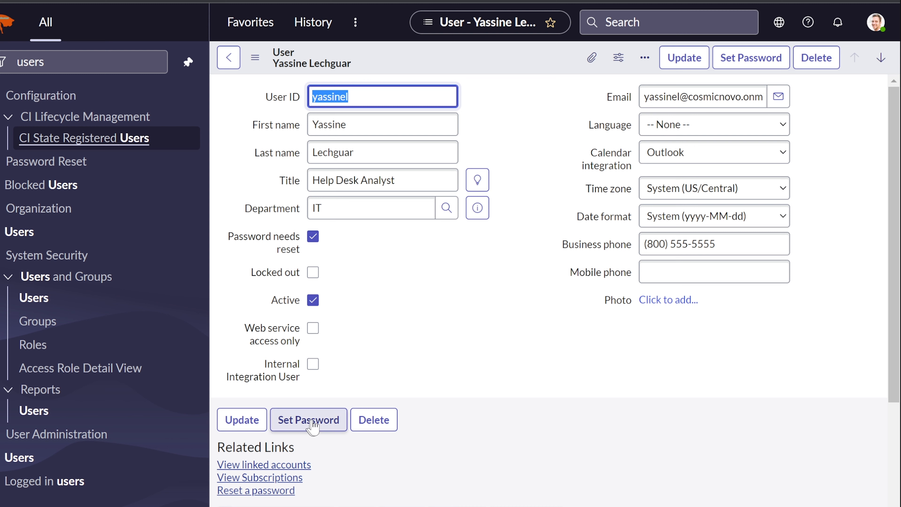
Give the account a generated password, copy it, and save it.
{"action": "left_click", "coordinate": [298, 429]}
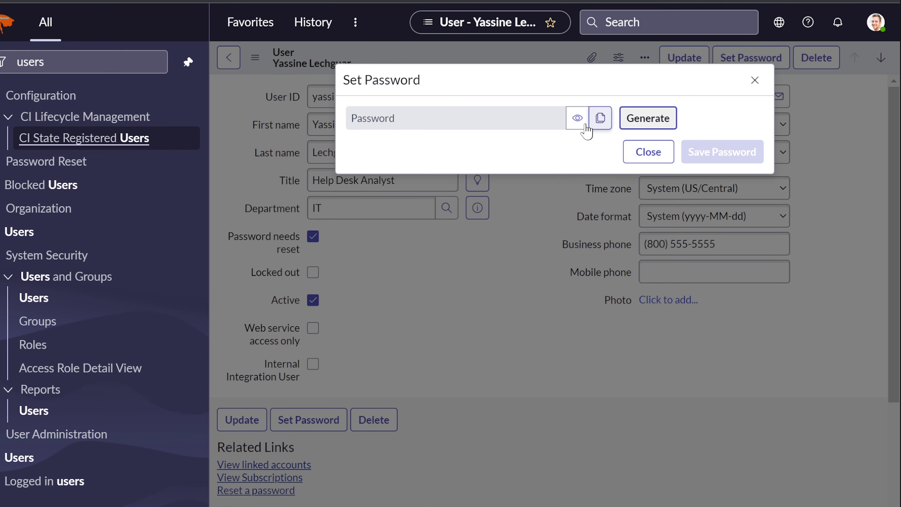
{"action": "left_click", "coordinate": [633, 119]}
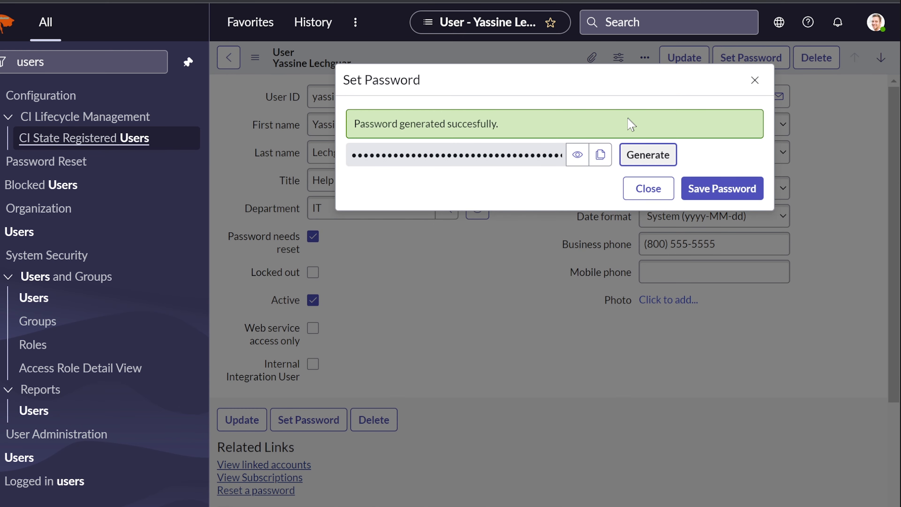
{"action": "left_click", "coordinate": [599, 156]}
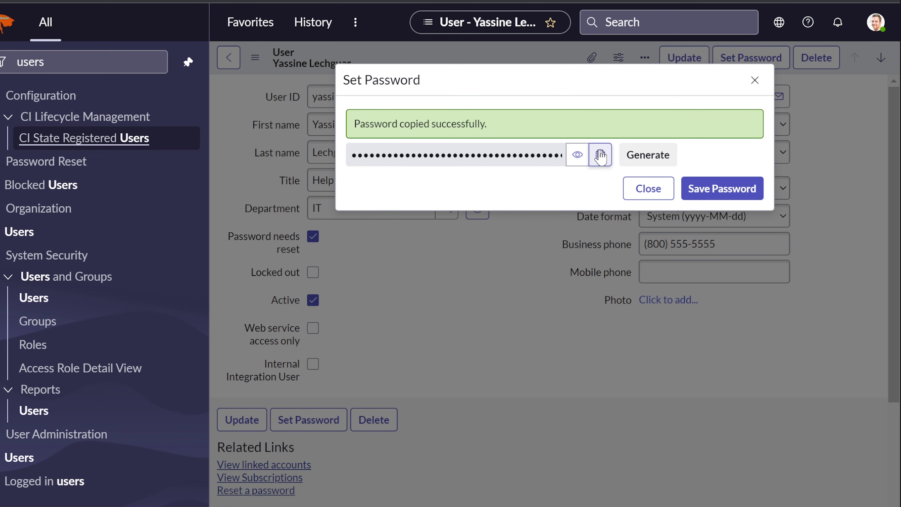
{"action": "left_click", "coordinate": [724, 191]}
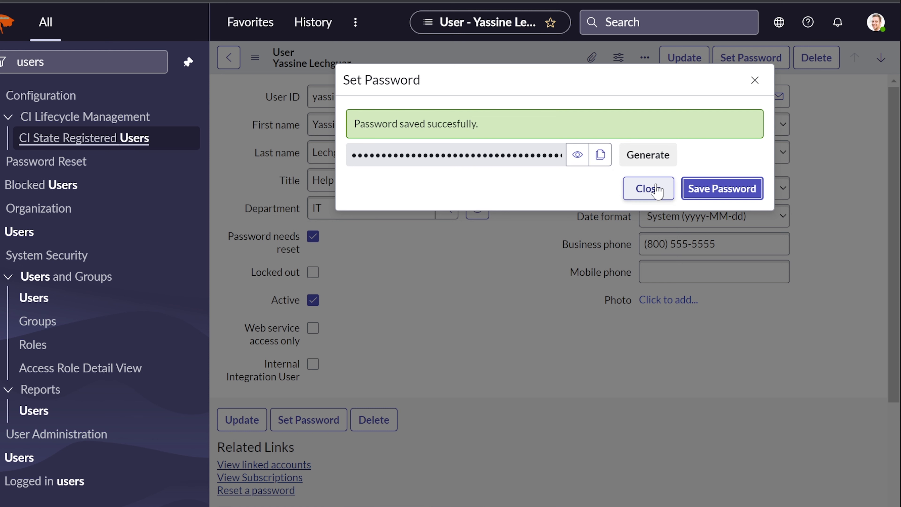
{"action": "left_click", "coordinate": [639, 192]}
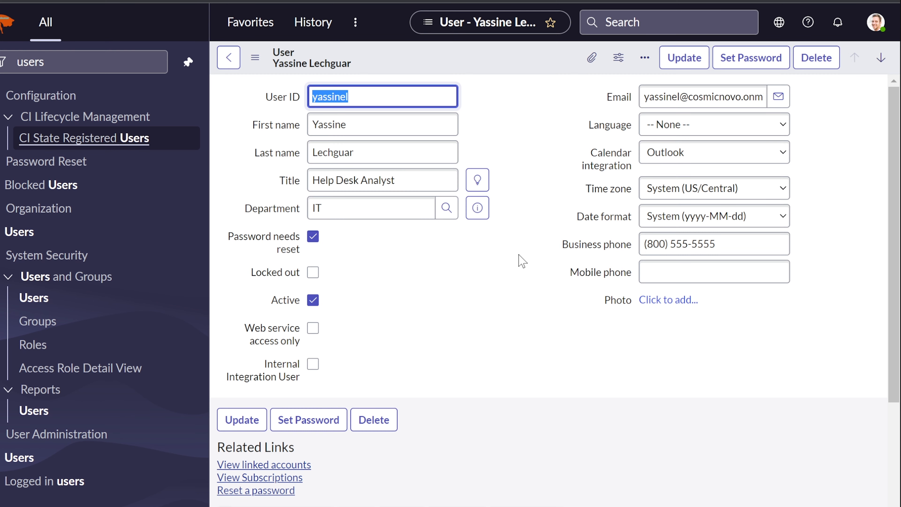
Add the Help Desk group to the user's Groups related list and save the membership.
{"action": "scroll", "coordinate": [522, 263], "scroll_direction": "down", "scroll_amount": 2}
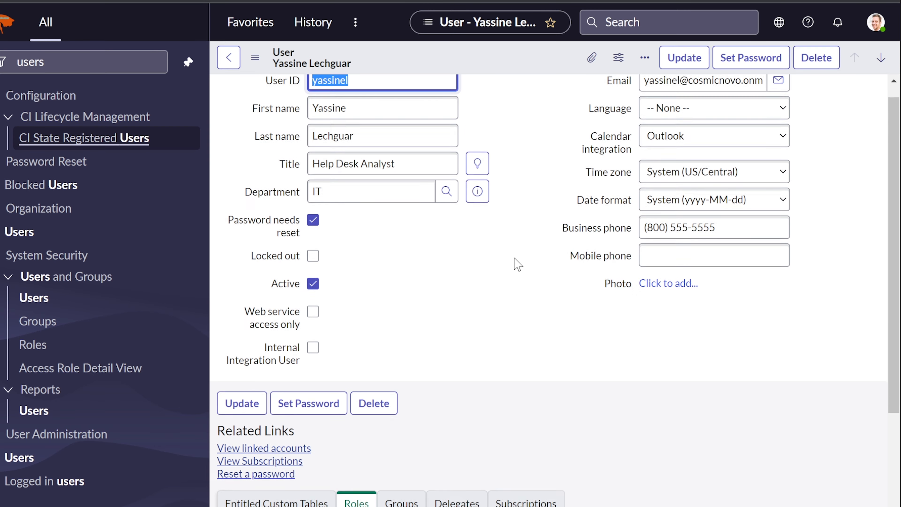
{"action": "scroll", "coordinate": [518, 265], "scroll_direction": "down", "scroll_amount": 4}
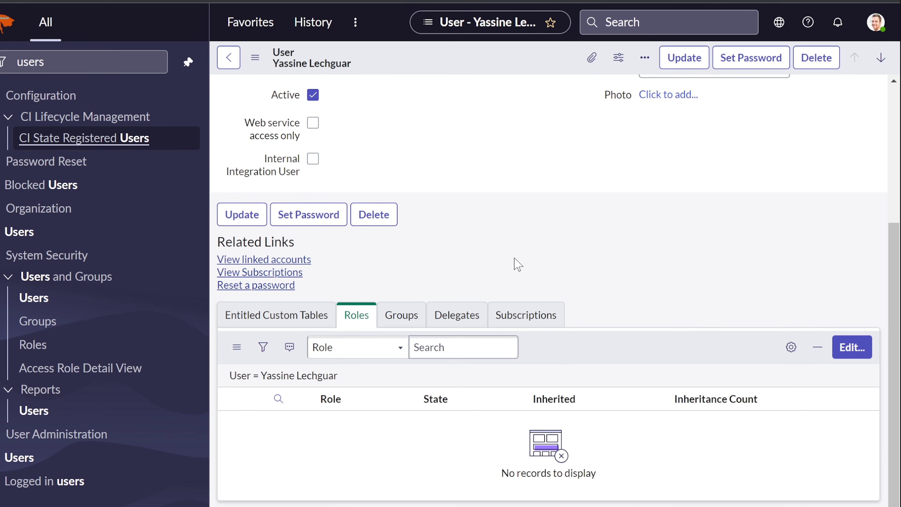
{"action": "scroll", "coordinate": [519, 264], "scroll_direction": "up", "scroll_amount": 6}
{"action": "scroll", "coordinate": [518, 264], "scroll_direction": "down", "scroll_amount": 6}
{"action": "left_click", "coordinate": [410, 321]}
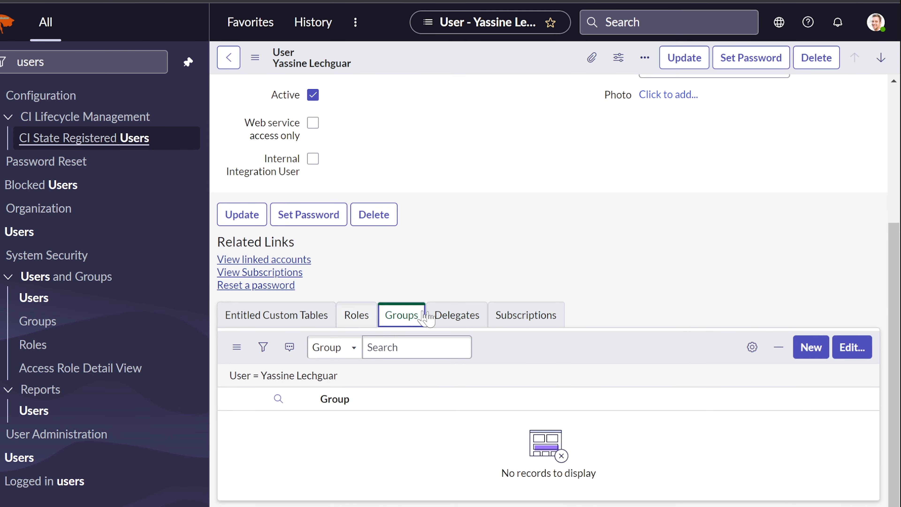
{"action": "left_click", "coordinate": [852, 347]}
{"action": "left_click", "coordinate": [385, 227]}
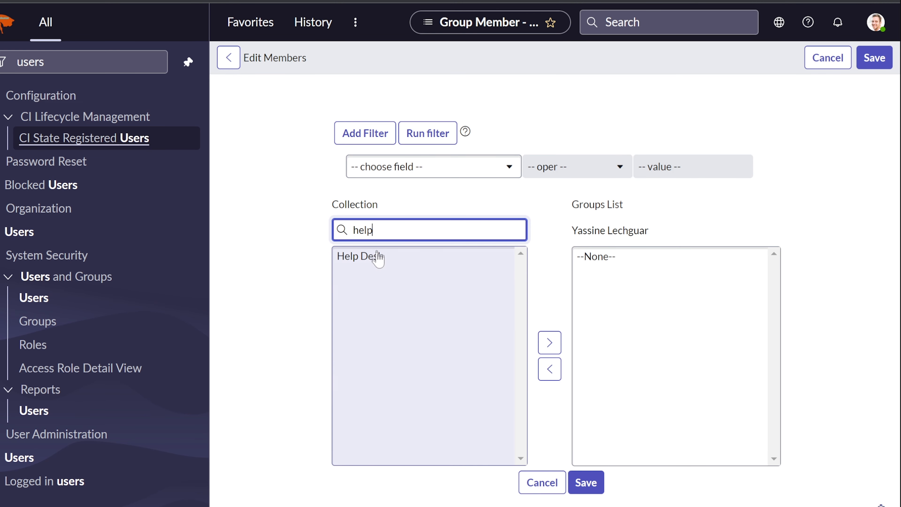
{"action": "left_click", "coordinate": [376, 256]}
{"action": "left_click", "coordinate": [586, 489]}
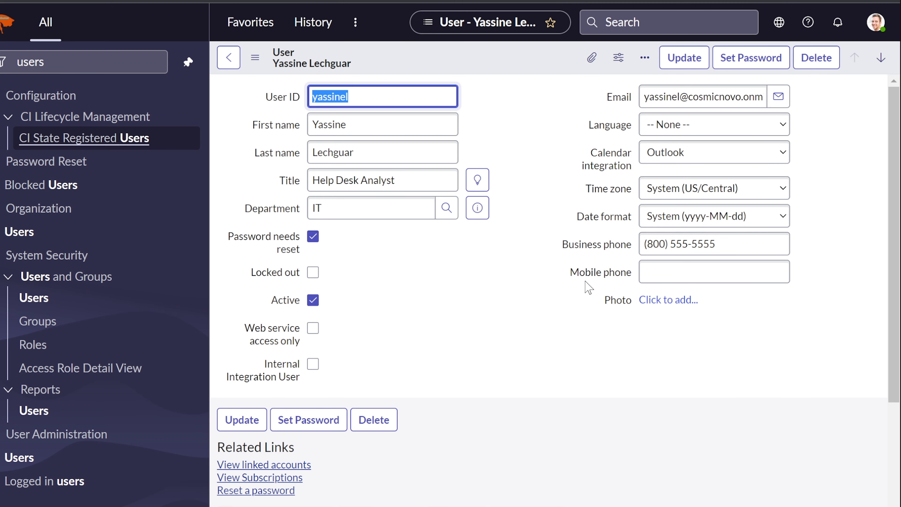
Review the updated user record and return to the full Users list.
{"action": "scroll", "coordinate": [544, 302], "scroll_direction": "down", "scroll_amount": 3}
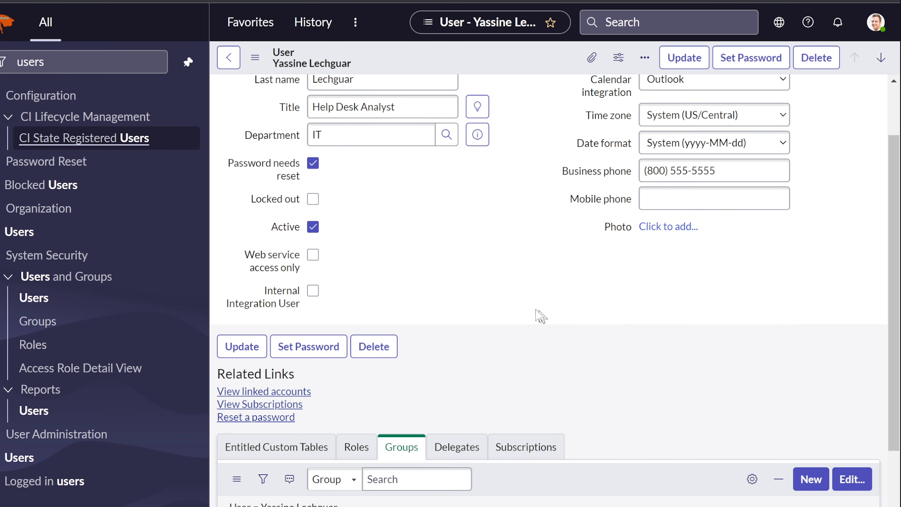
{"action": "scroll", "coordinate": [529, 307], "scroll_direction": "up", "scroll_amount": 3}
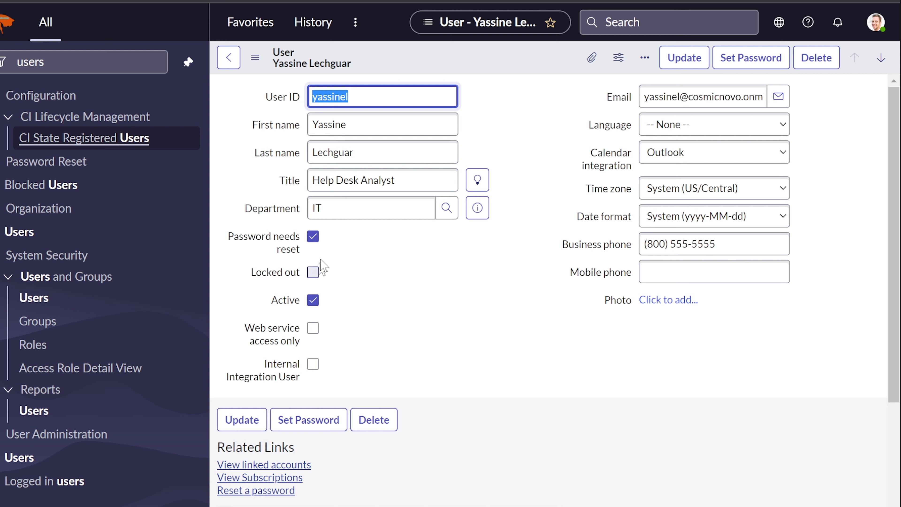
{"action": "left_click", "coordinate": [528, 342]}
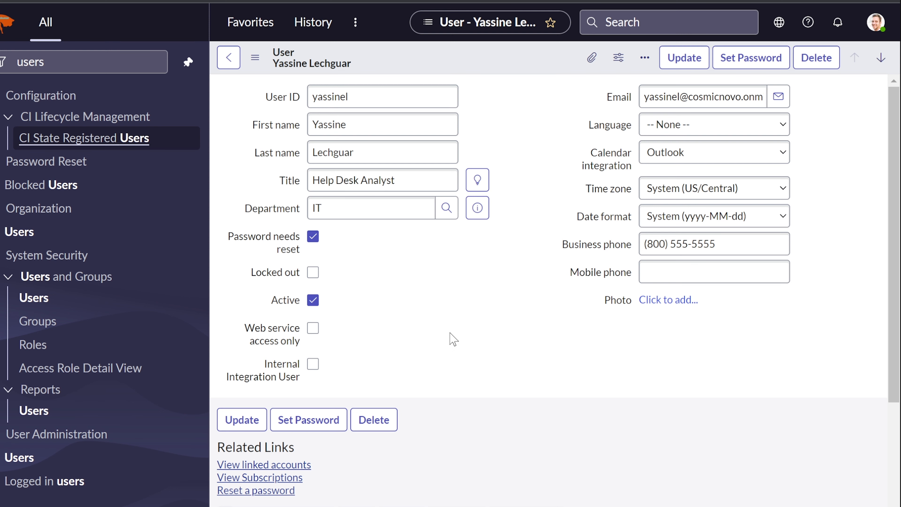
{"action": "scroll", "coordinate": [454, 339], "scroll_direction": "down", "scroll_amount": 4}
{"action": "scroll", "coordinate": [453, 339], "scroll_direction": "up", "scroll_amount": 4}
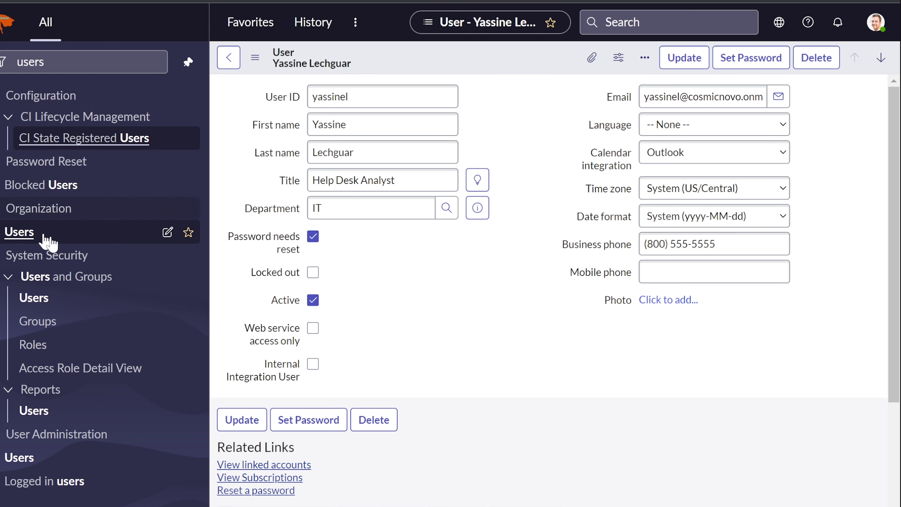
{"action": "left_click", "coordinate": [34, 298]}
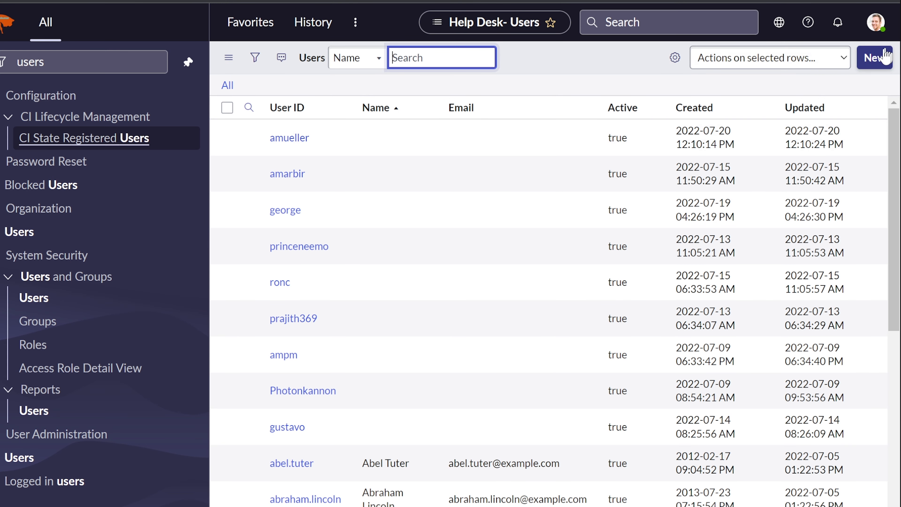
Start a second new user record and fill in its User ID, first name and last name.
{"action": "left_click", "coordinate": [874, 57]}
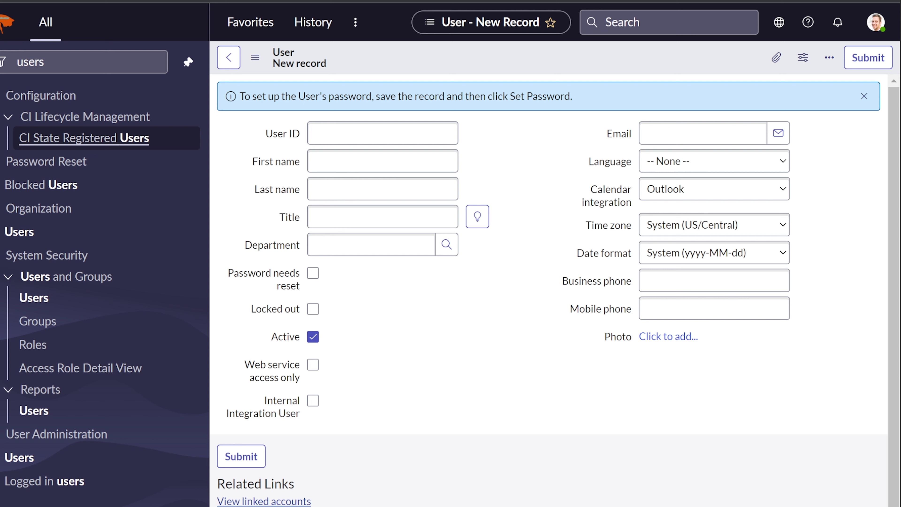
{"action": "right_click", "coordinate": [899, 116]}
{"action": "left_click", "coordinate": [864, 150]}
{"action": "left_click", "coordinate": [348, 137]}
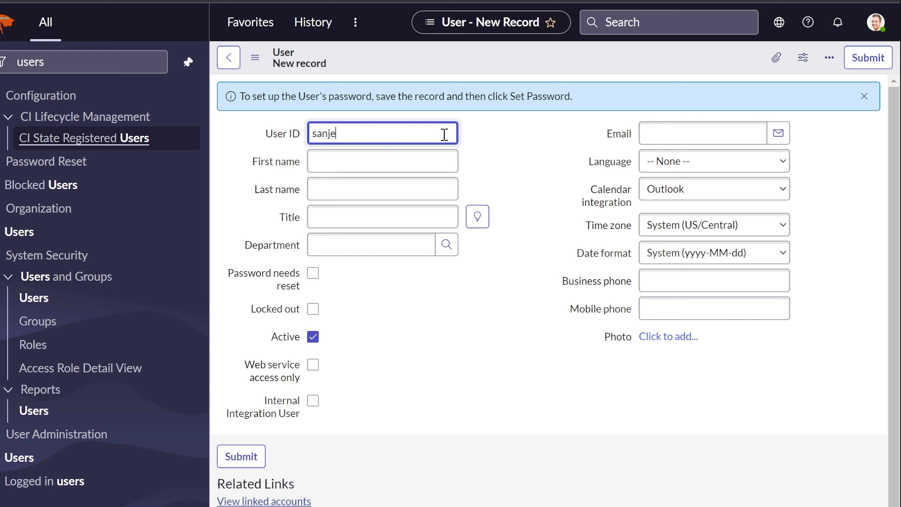
{"action": "key", "text": "Tab"}
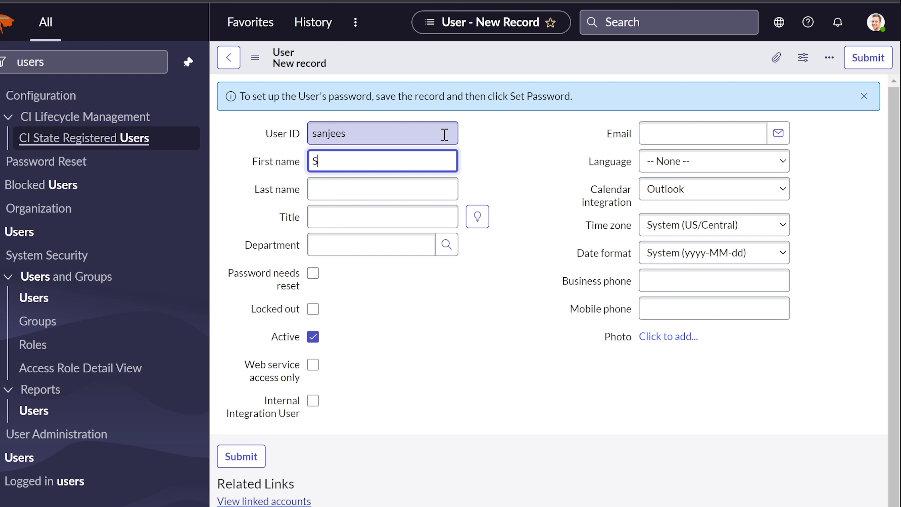
{"action": "key", "text": "Tab"}
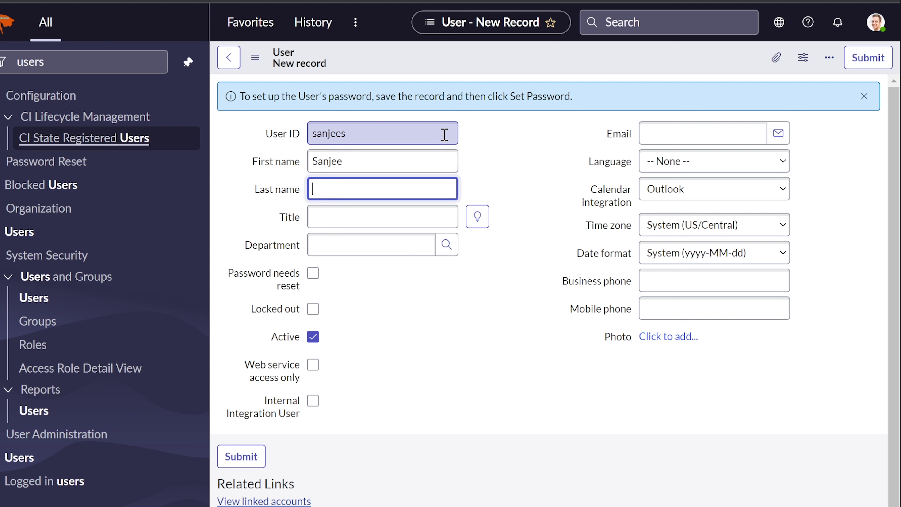
{"action": "type", "text": "Shaga"}
Set title 'Help Desk Analyst' and department IT, then bring up Azure AD's All users list.
{"action": "key", "text": "Tab"}
{"action": "type", "text": "Help Desk"}
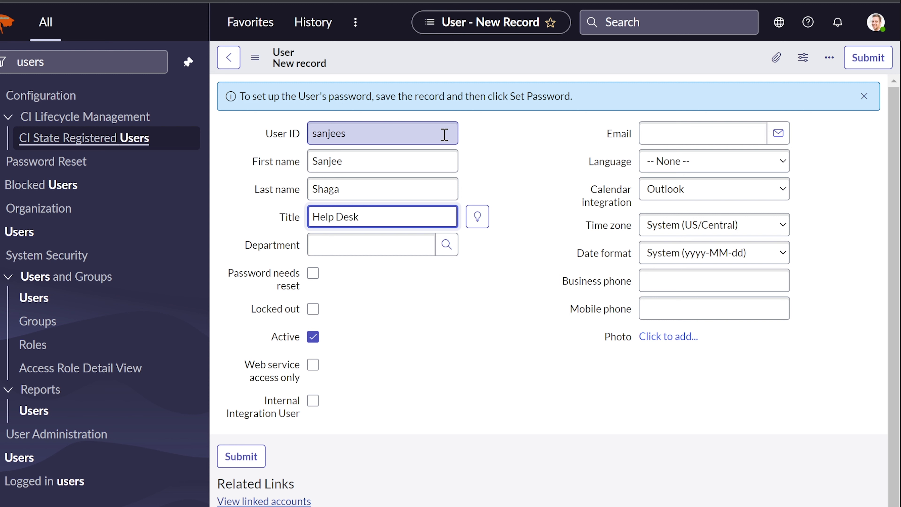
{"action": "type", "text": " Analyst"}
{"action": "key", "text": "Tab"}
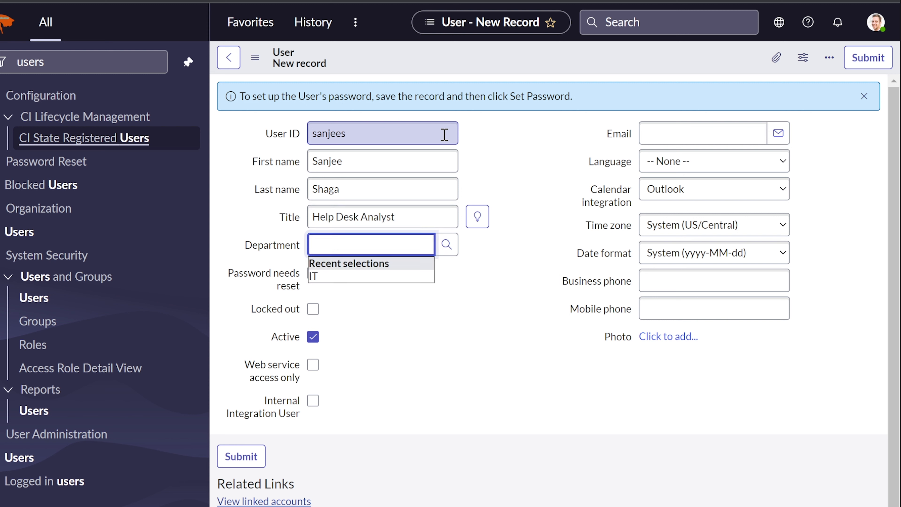
{"action": "left_click", "coordinate": [349, 276]}
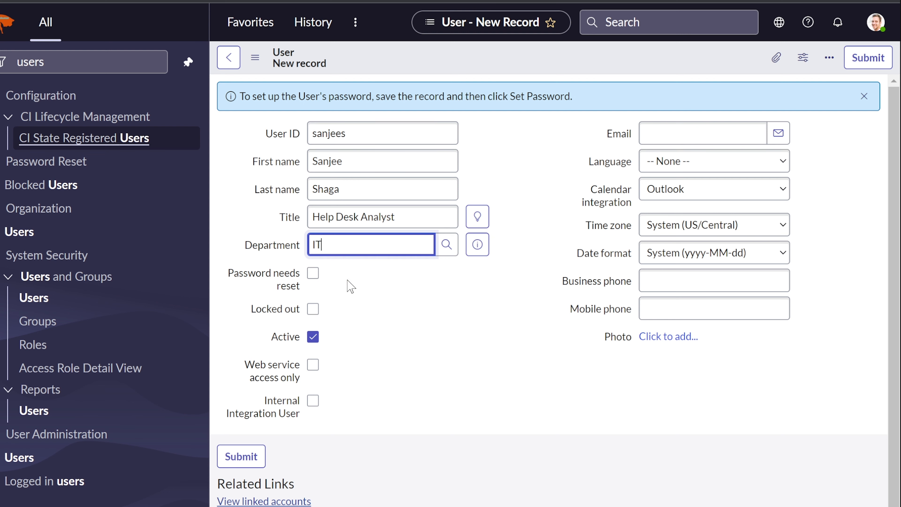
{"action": "left_click", "coordinate": [379, 282]}
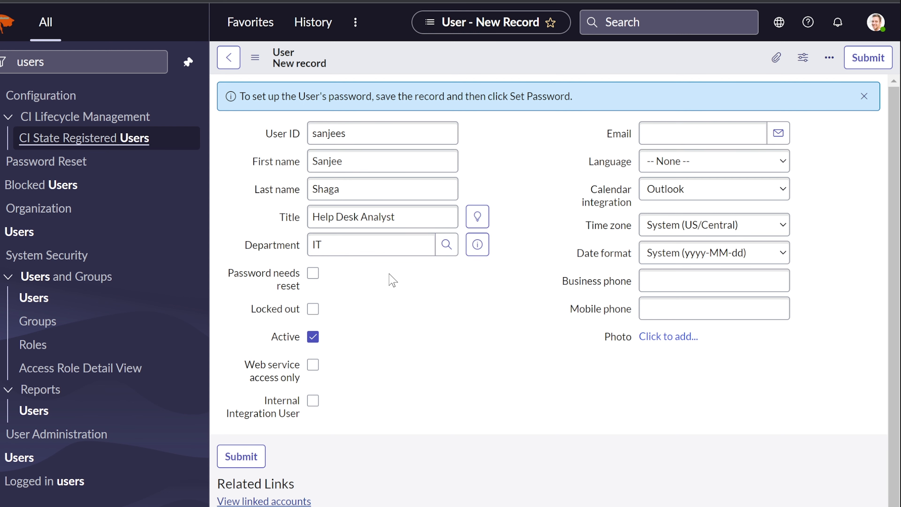
{"action": "scroll", "coordinate": [378, 290], "scroll_direction": "down", "scroll_amount": 1}
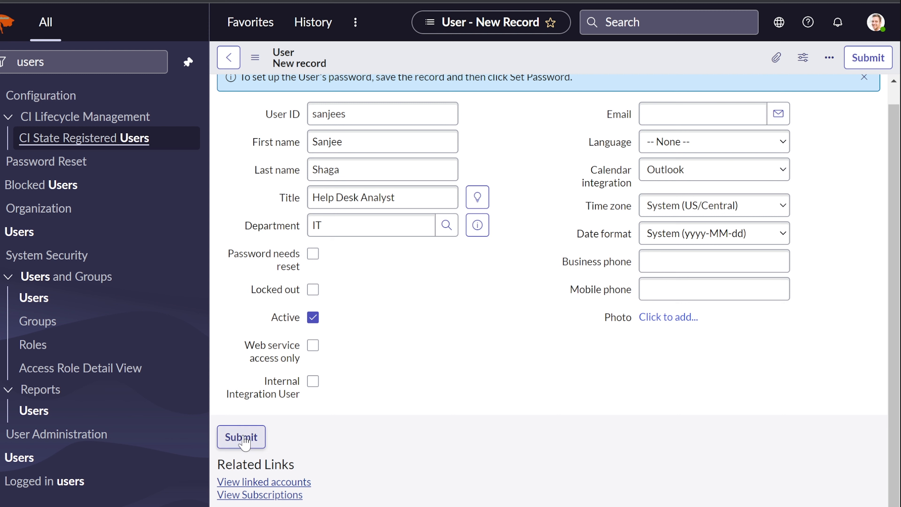
{"action": "left_click", "coordinate": [699, 107]}
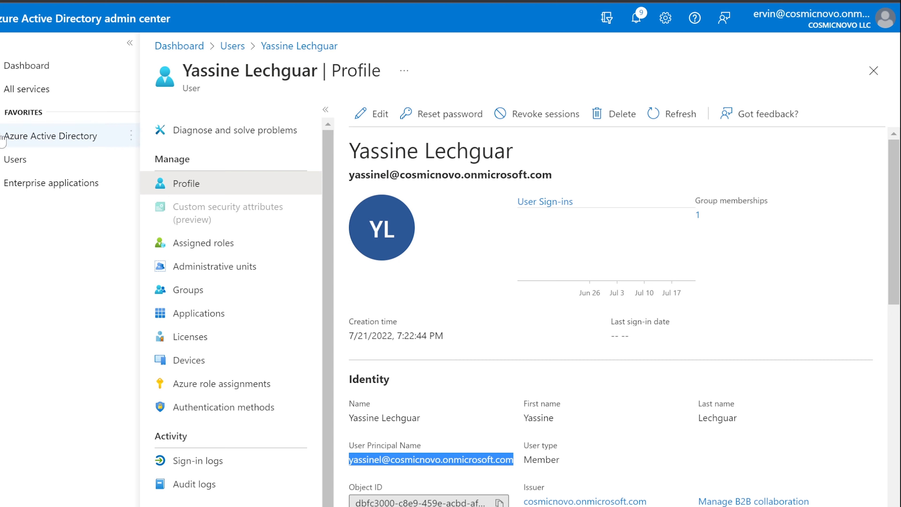
{"action": "left_click", "coordinate": [16, 159]}
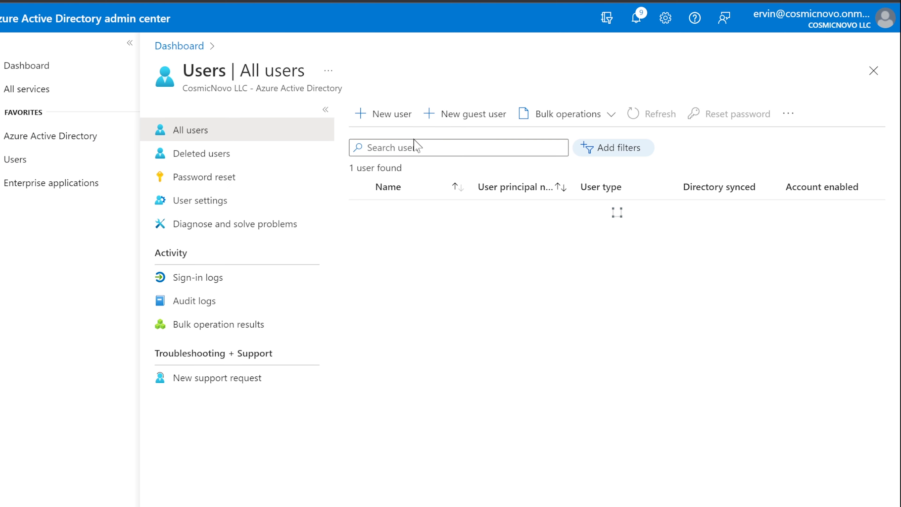
Find the second user in Azure AD and copy their User Principal Name back to ServiceNow.
{"action": "left_click", "coordinate": [401, 148]}
{"action": "type", "text": "sanjee"}
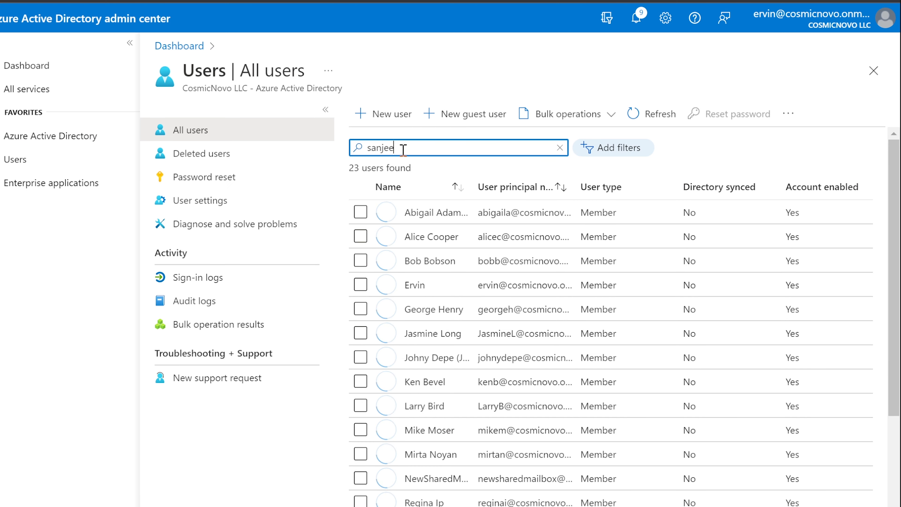
{"action": "left_click", "coordinate": [422, 213]}
{"action": "scroll", "coordinate": [456, 310], "scroll_direction": "down", "scroll_amount": 5}
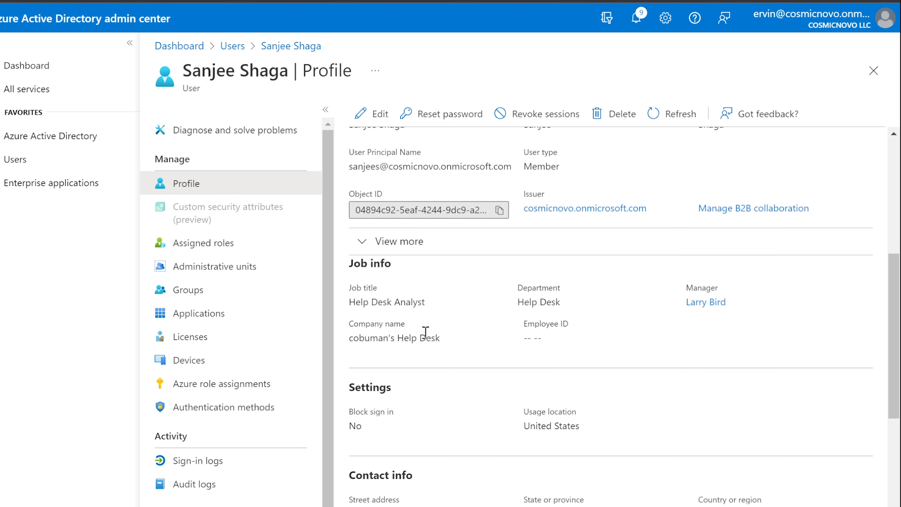
{"action": "scroll", "coordinate": [426, 332], "scroll_direction": "up", "scroll_amount": 4}
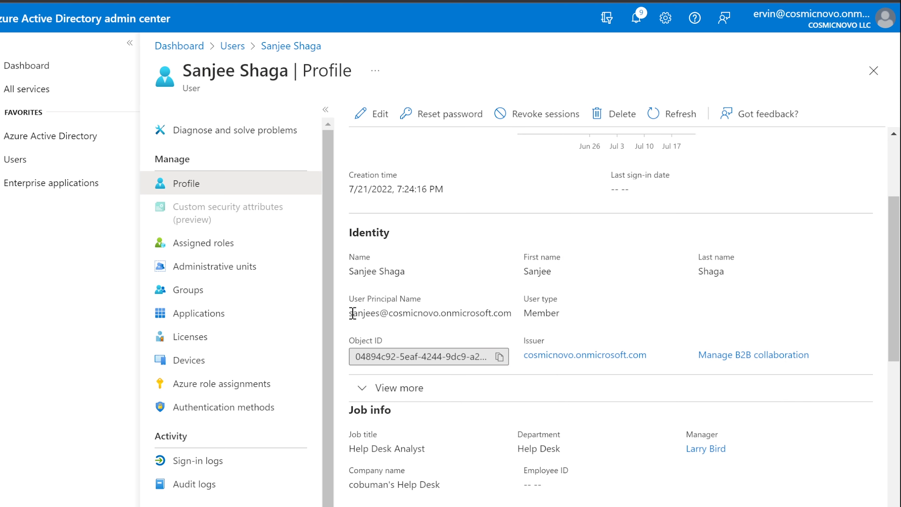
{"action": "left_click_drag", "start_coordinate": [353, 313], "coordinate": [417, 315]}
{"action": "left_click_drag", "start_coordinate": [476, 317], "coordinate": [339, 316]}
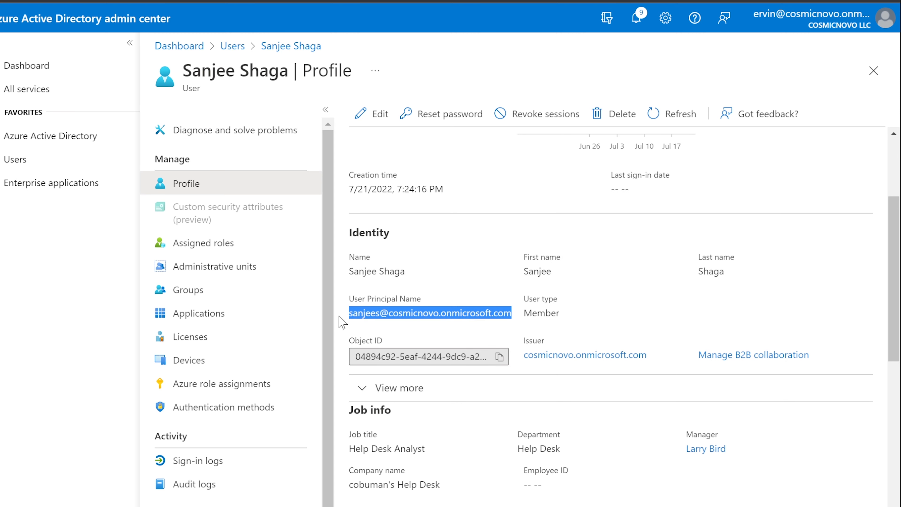
{"action": "right_click", "coordinate": [362, 310]}
{"action": "left_click", "coordinate": [406, 315]}
{"action": "key", "text": "alt+Tab"}
Paste the copied address into Email, add the business phone number, and submit the record.
{"action": "key", "text": "ctrl+v"}
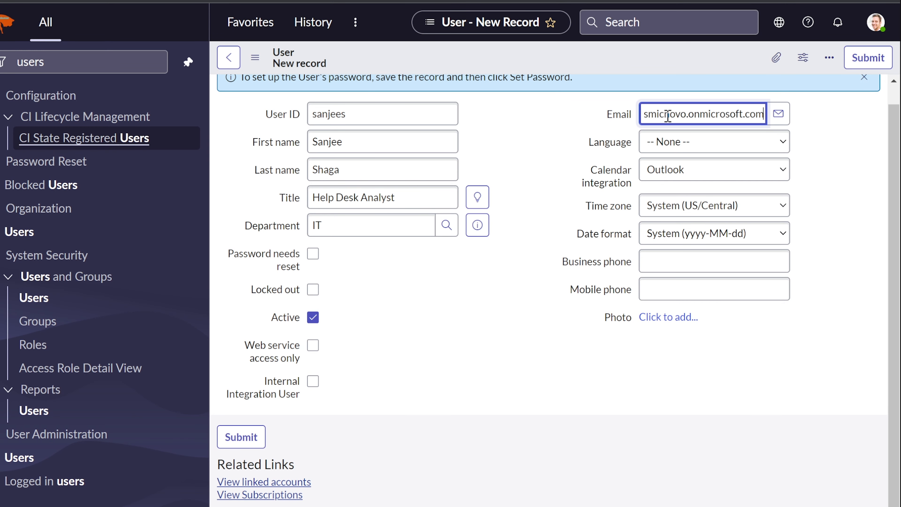
{"action": "left_click", "coordinate": [425, 420]}
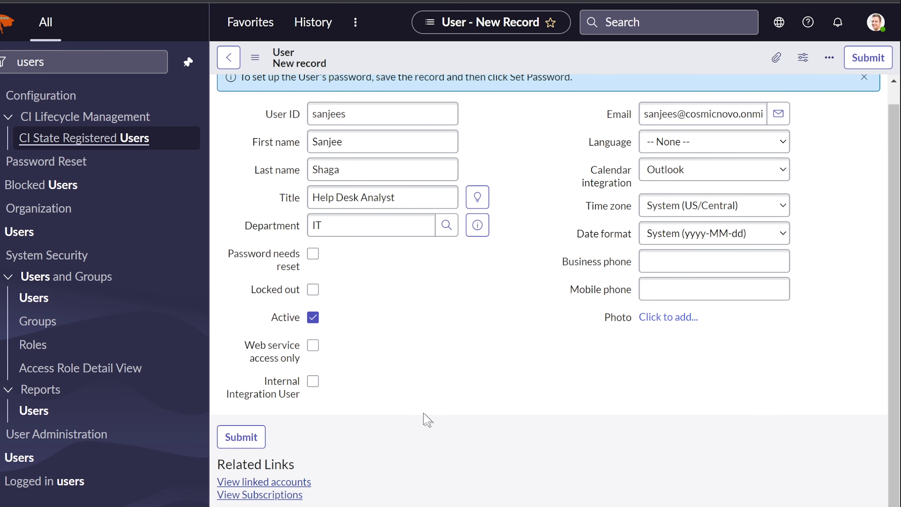
{"action": "left_click", "coordinate": [671, 262]}
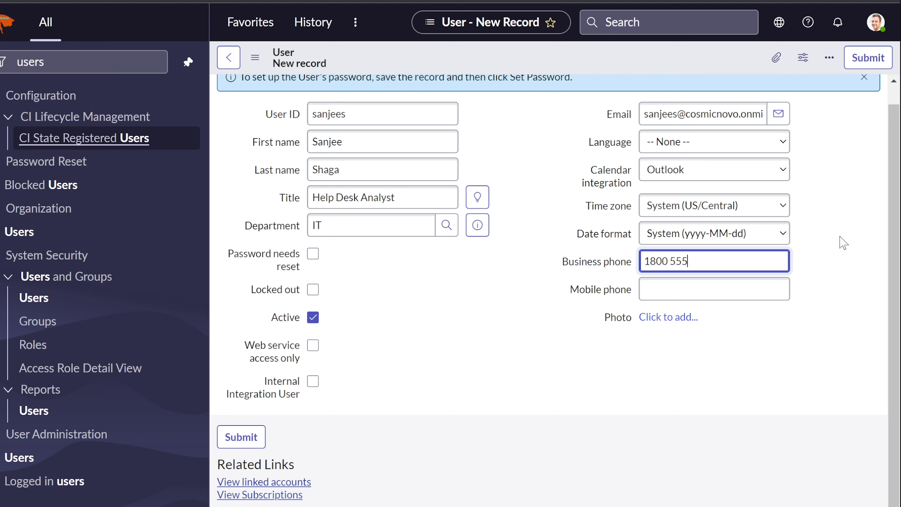
{"action": "left_click", "coordinate": [383, 356]}
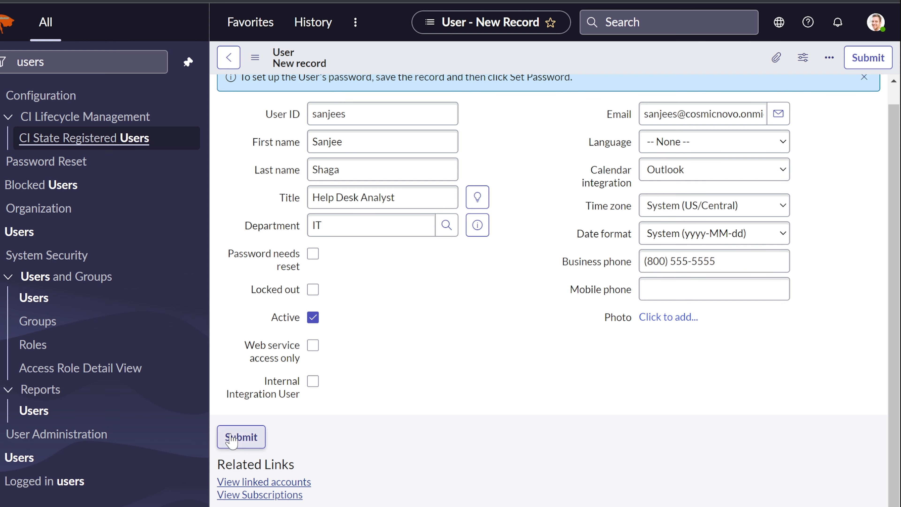
{"action": "left_click", "coordinate": [239, 439]}
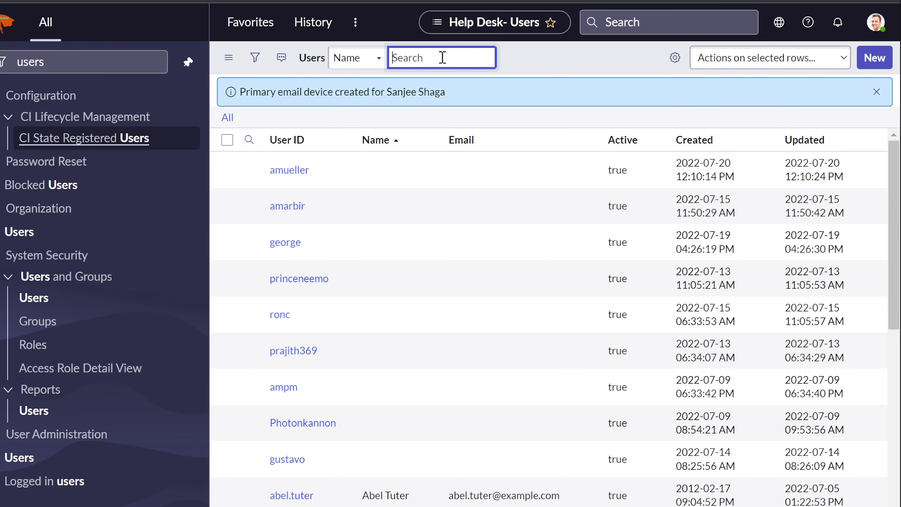
Search for the saved user, reopen the record, and save a generated password for it.
{"action": "type", "text": "sanjee"}
{"action": "key", "text": "Return"}
{"action": "left_click", "coordinate": [291, 167]}
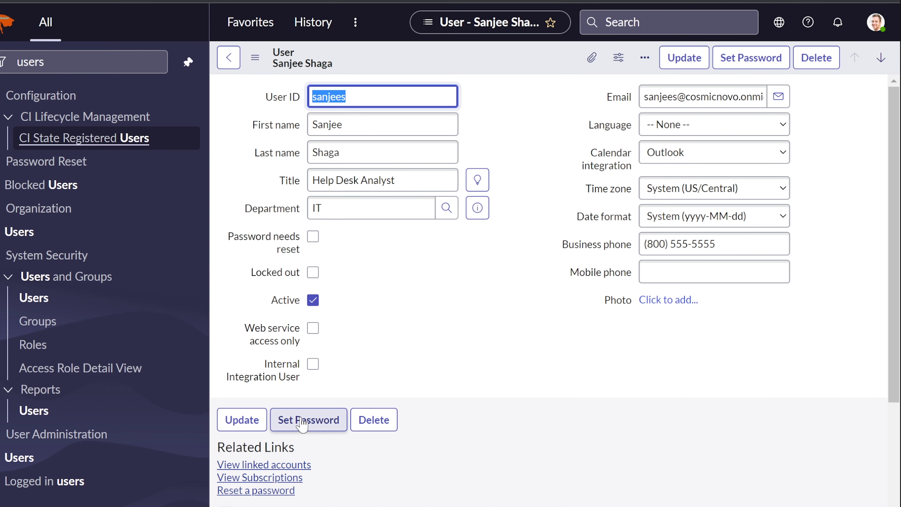
{"action": "left_click", "coordinate": [301, 422]}
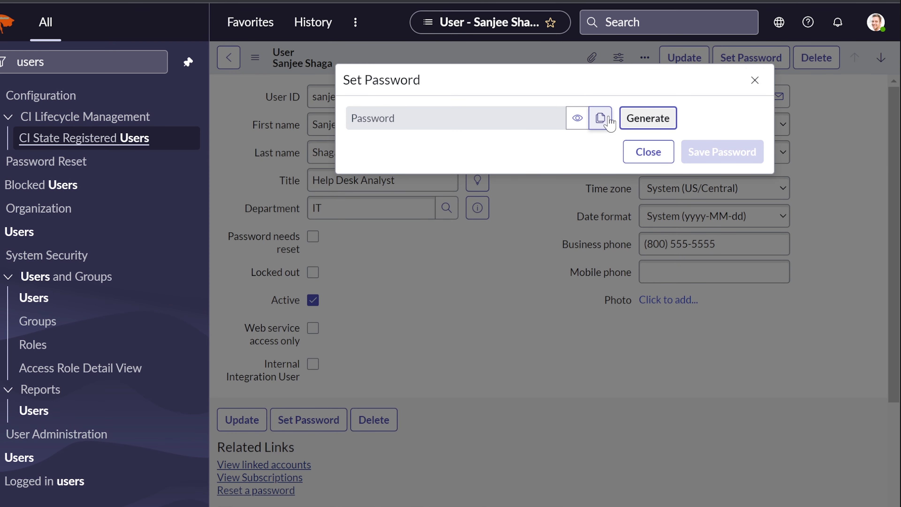
{"action": "left_click", "coordinate": [640, 119]}
{"action": "left_click", "coordinate": [601, 155]}
{"action": "left_click", "coordinate": [721, 190]}
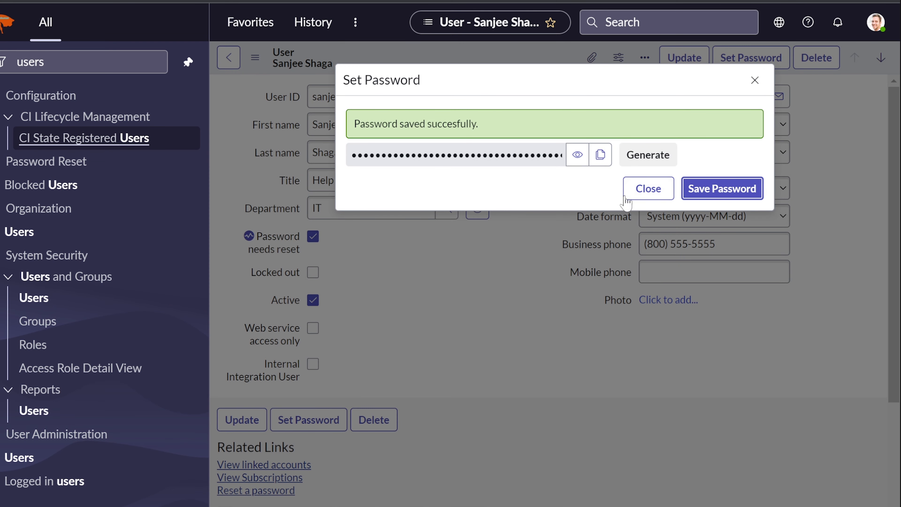
{"action": "left_click", "coordinate": [648, 188]}
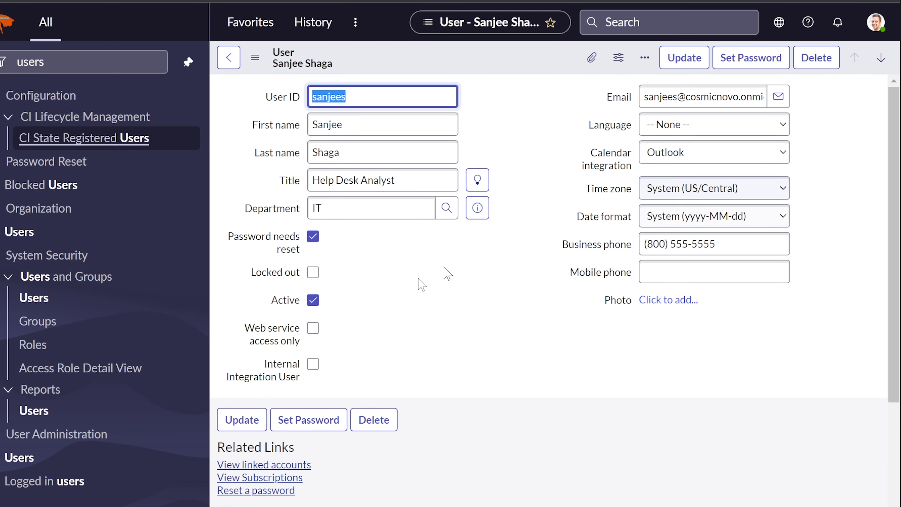
Add the Help Desk group to the second user's Groups list and save the membership.
{"action": "left_click", "coordinate": [411, 325]}
{"action": "scroll", "coordinate": [411, 325], "scroll_direction": "down", "scroll_amount": 5}
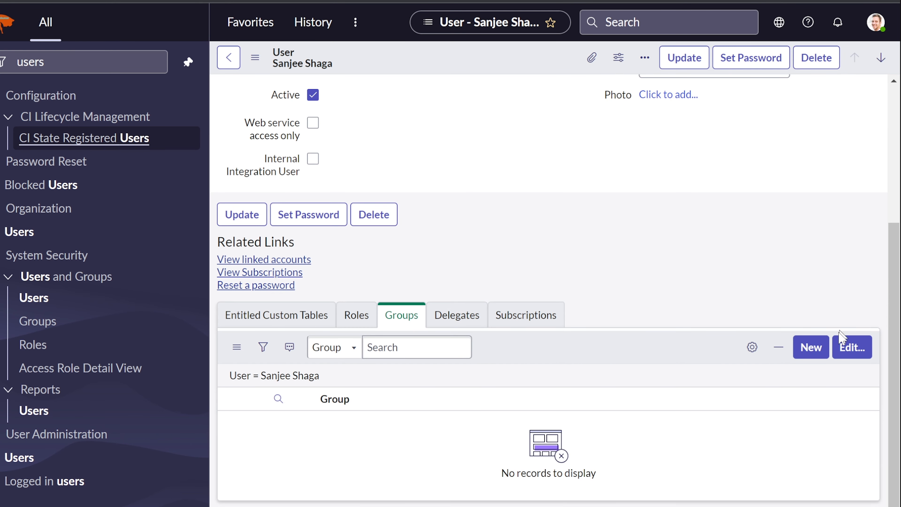
{"action": "left_click", "coordinate": [849, 348]}
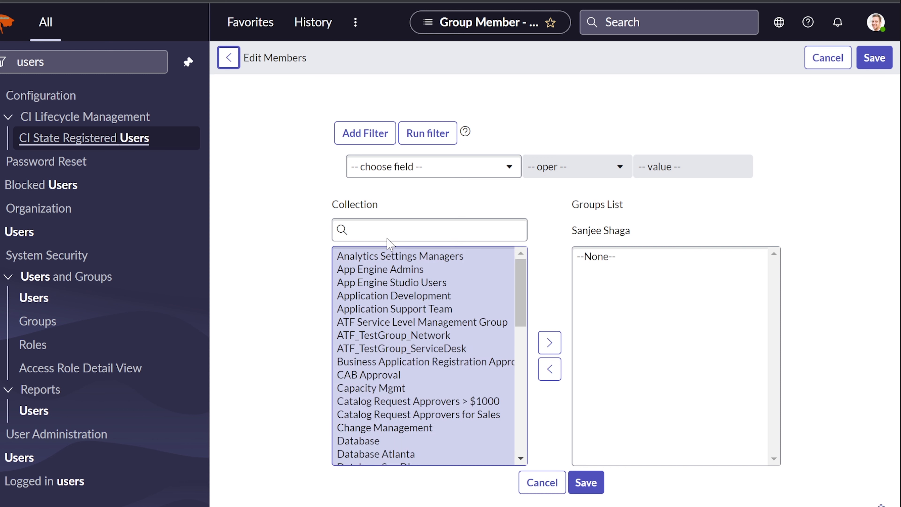
{"action": "left_click", "coordinate": [388, 229]}
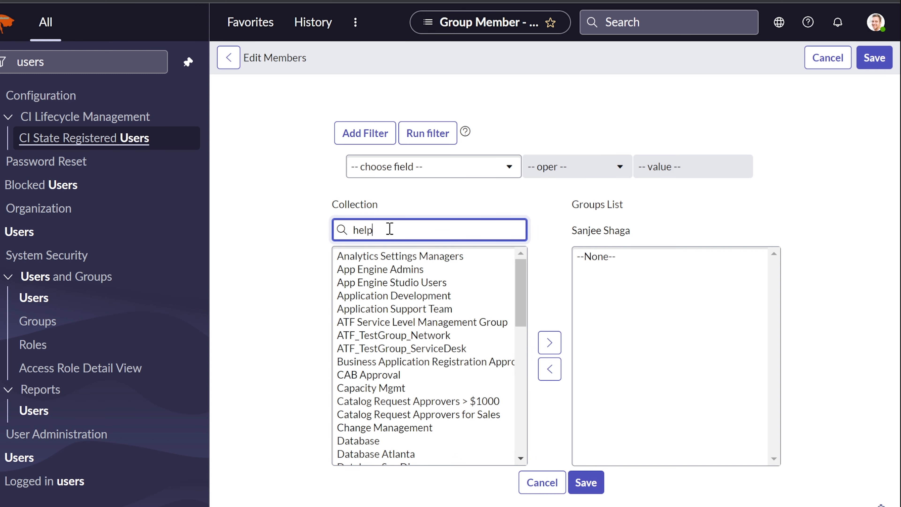
{"action": "left_click", "coordinate": [358, 258]}
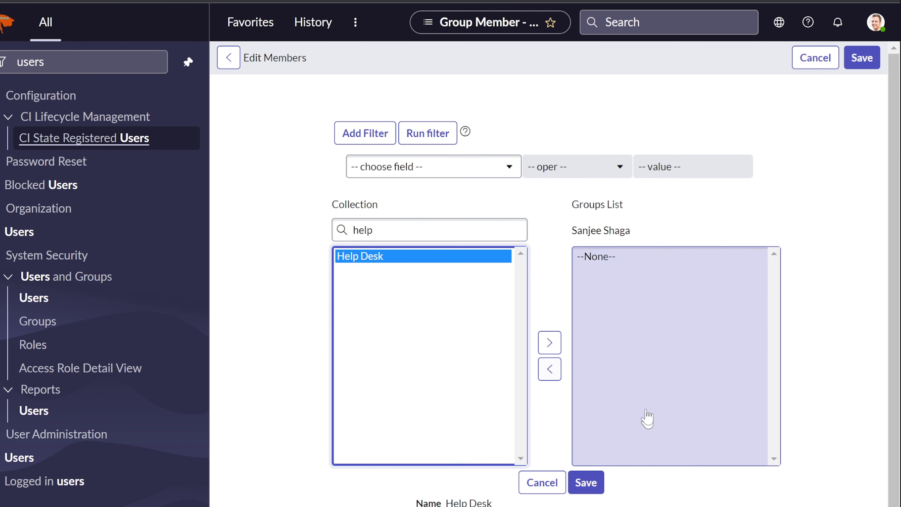
{"action": "left_click", "coordinate": [549, 343]}
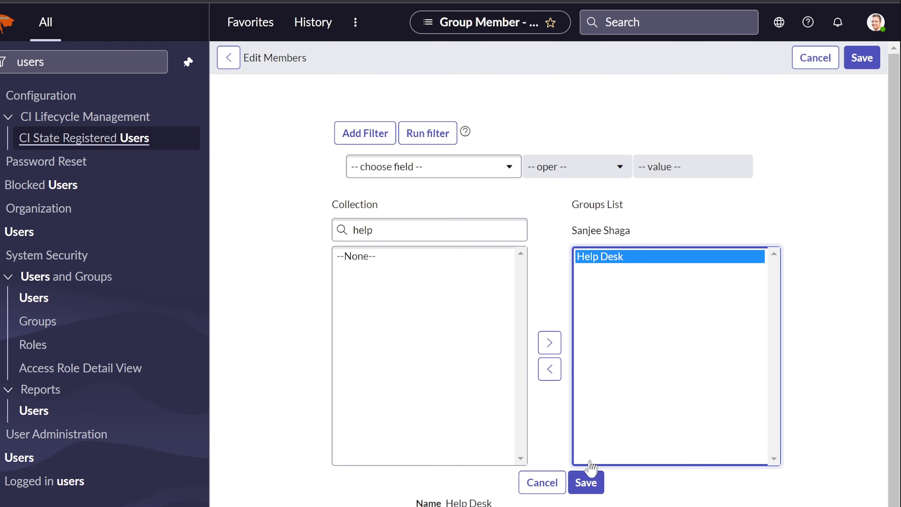
{"action": "left_click", "coordinate": [587, 484]}
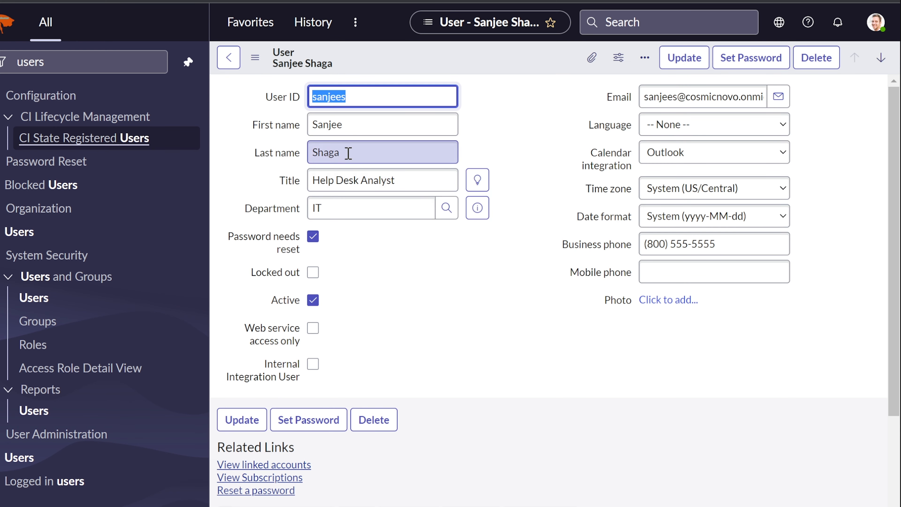
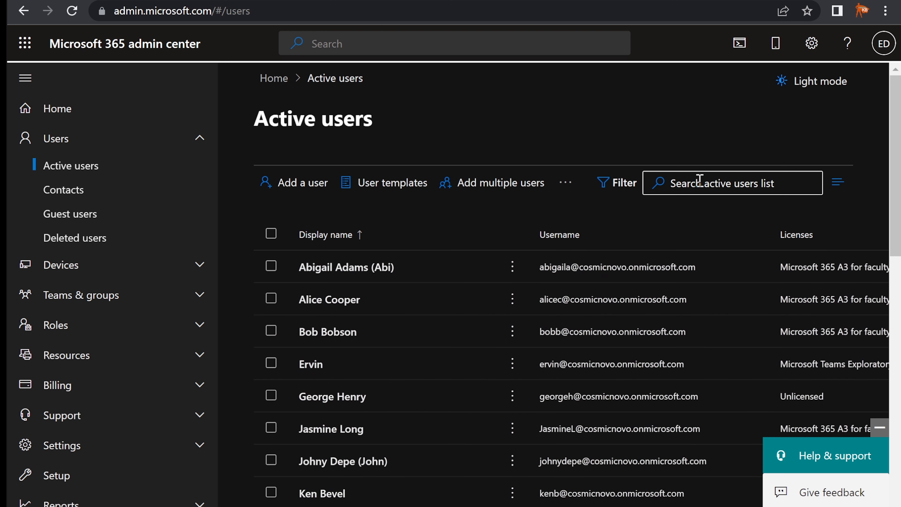
Search active users for the Help Desk team member and view their groups, roles and manager.
{"action": "left_click", "coordinate": [700, 180]}
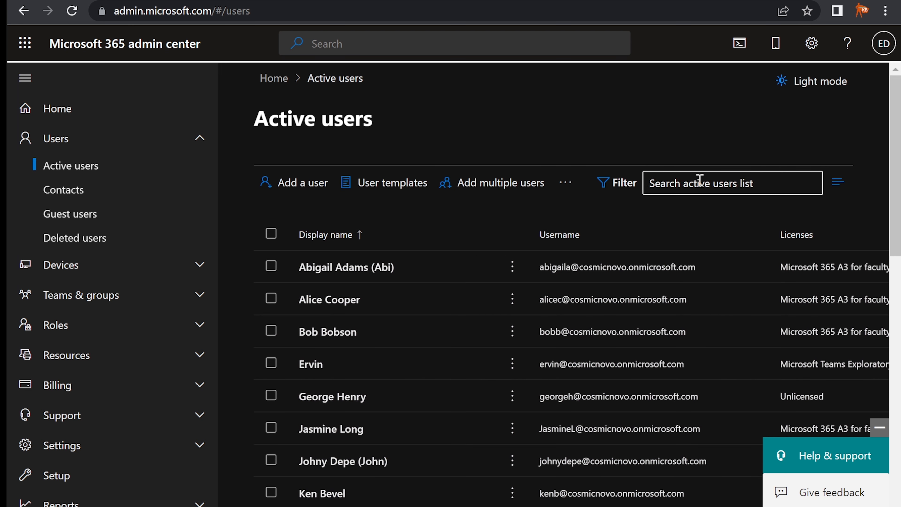
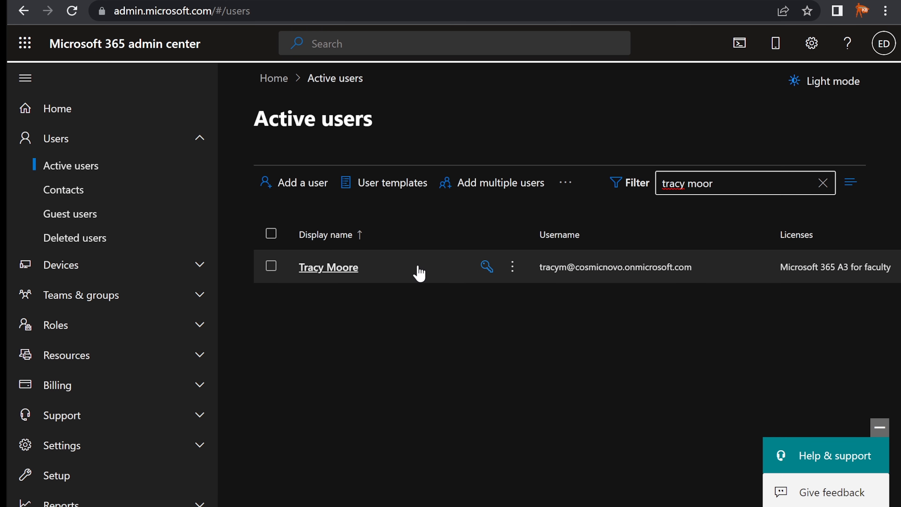
{"action": "left_click", "coordinate": [348, 268]}
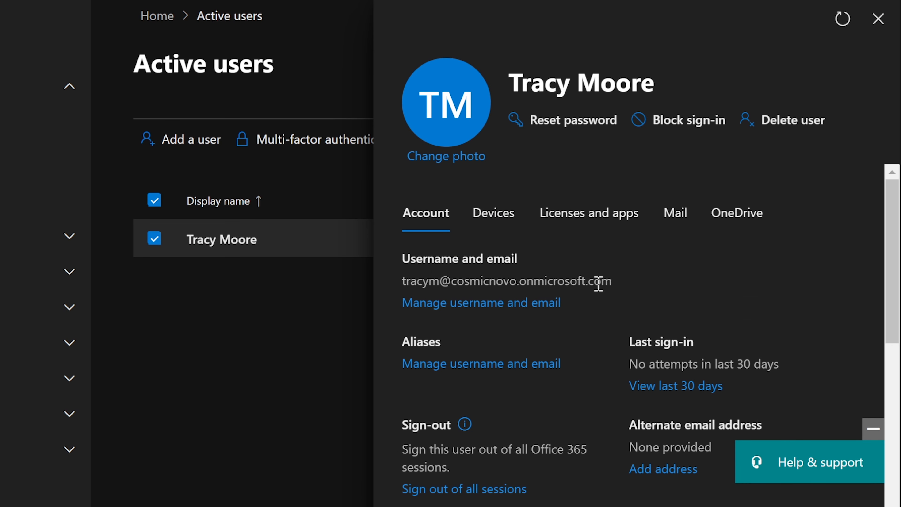
{"action": "scroll", "coordinate": [599, 284], "scroll_direction": "down", "scroll_amount": 5}
{"action": "scroll", "coordinate": [596, 288], "scroll_direction": "down", "scroll_amount": 3}
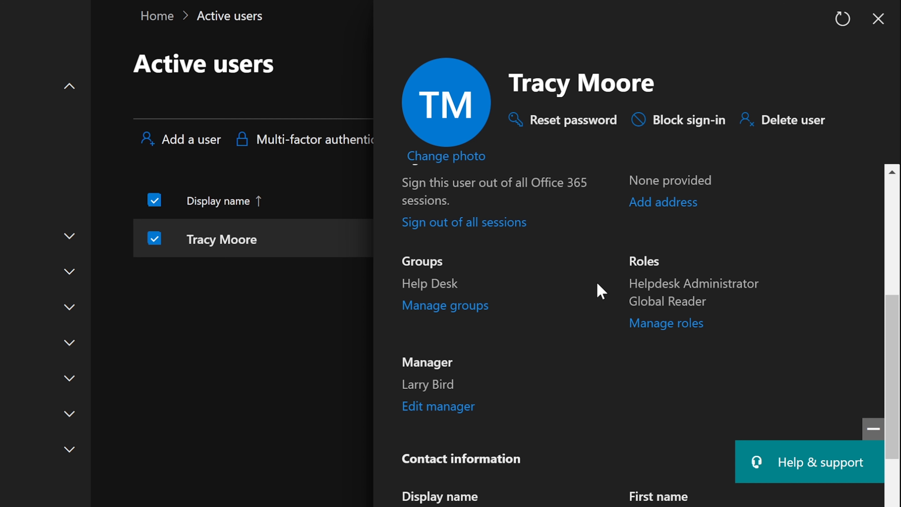
Review the user's Global Reader and Helpdesk Administrator role assignments and close the panel unchanged.
{"action": "left_click", "coordinate": [674, 324]}
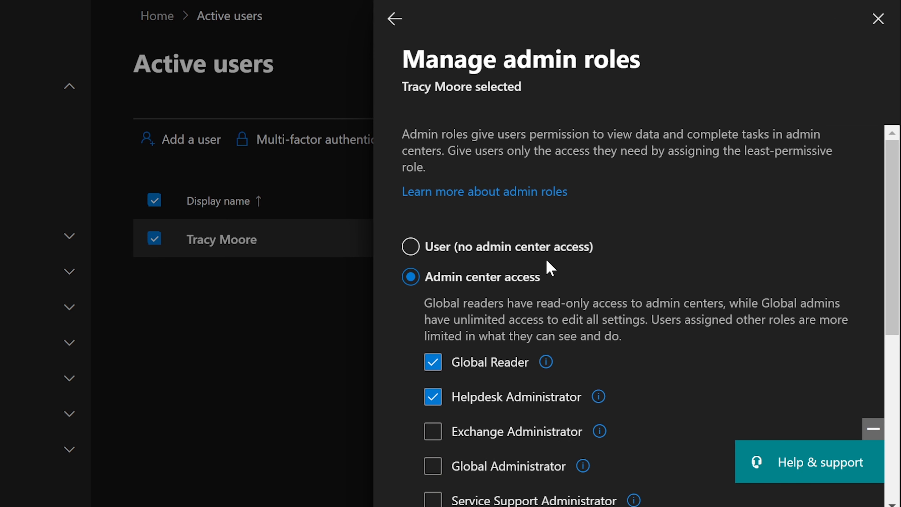
{"action": "scroll", "coordinate": [547, 263], "scroll_direction": "down", "scroll_amount": 2}
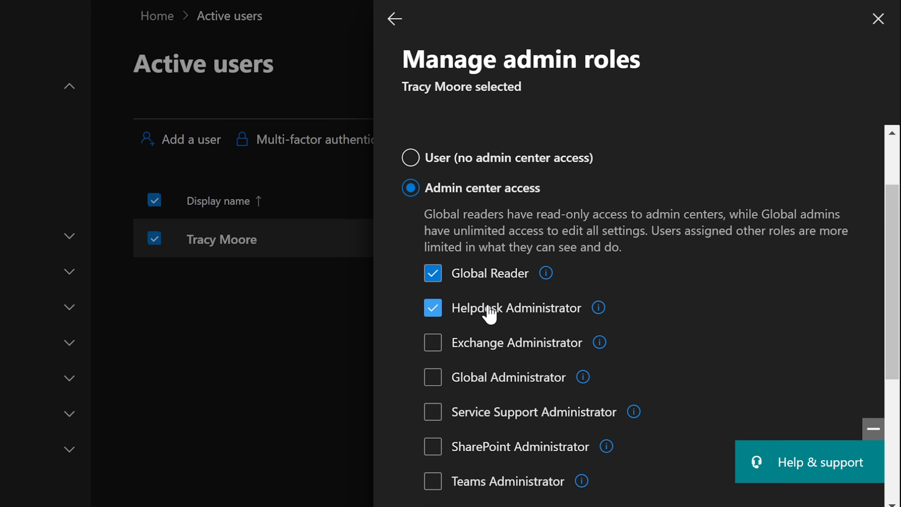
{"action": "scroll", "coordinate": [490, 315], "scroll_direction": "down", "scroll_amount": 5}
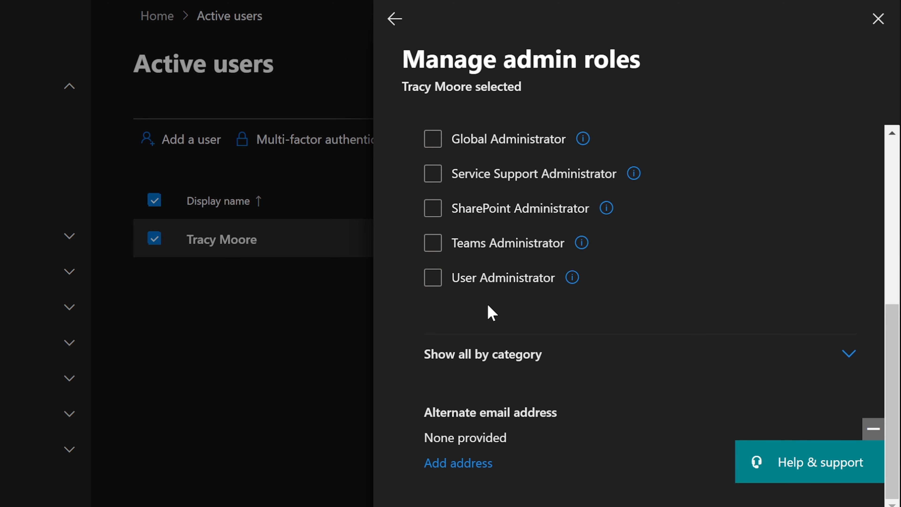
{"action": "scroll", "coordinate": [690, 315], "scroll_direction": "up", "scroll_amount": 4}
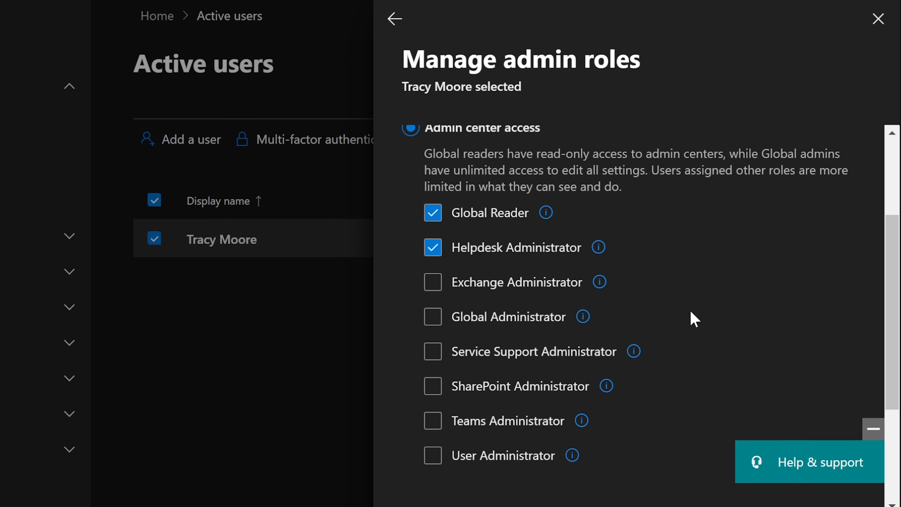
{"action": "scroll", "coordinate": [694, 319], "scroll_direction": "up", "scroll_amount": 4}
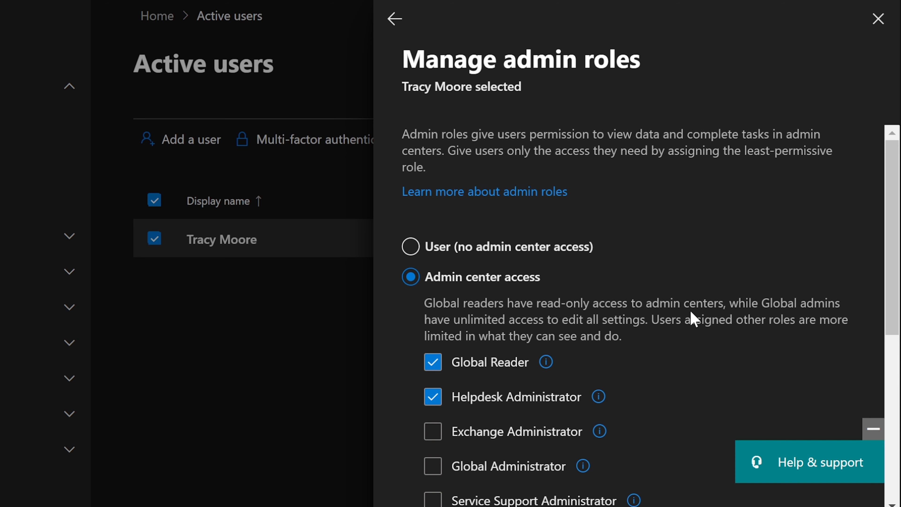
{"action": "scroll", "coordinate": [691, 312], "scroll_direction": "down", "scroll_amount": 4}
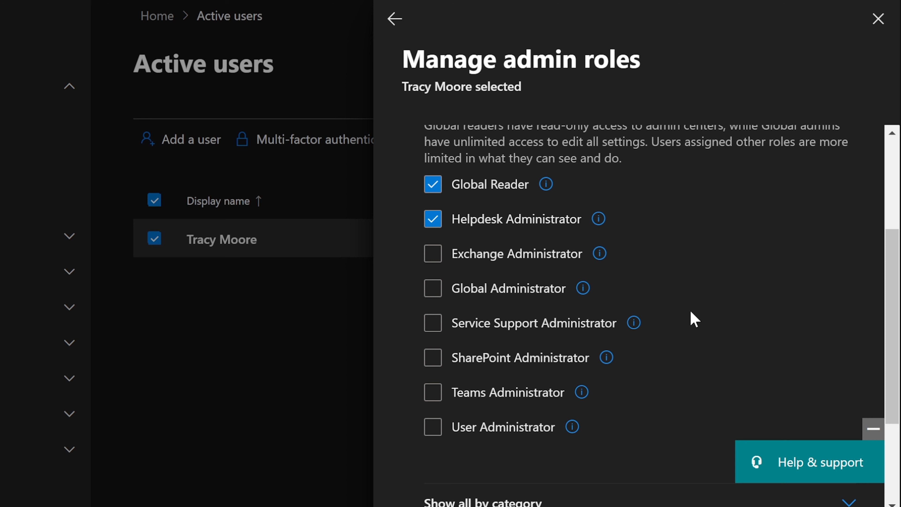
{"action": "mouse_move", "coordinate": [599, 253]}
{"action": "scroll", "coordinate": [608, 281], "scroll_direction": "up", "scroll_amount": 2}
{"action": "scroll", "coordinate": [608, 280], "scroll_direction": "up", "scroll_amount": 3}
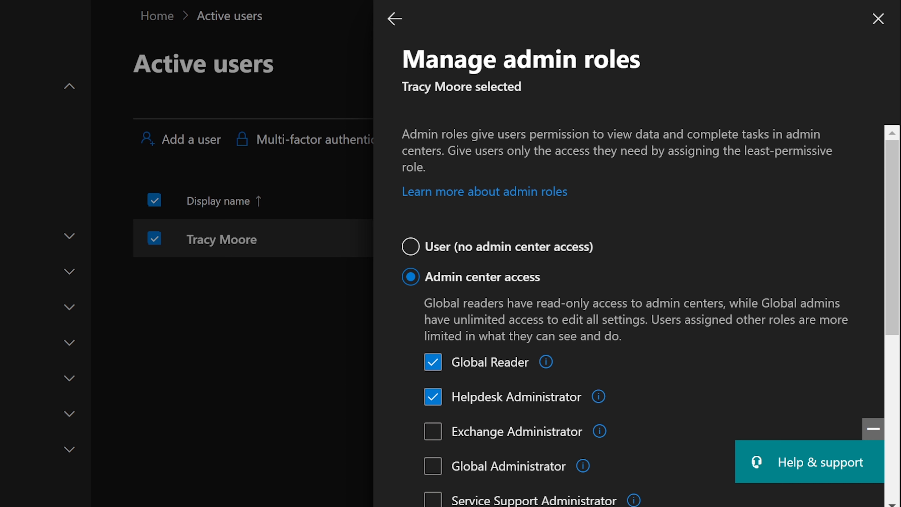
{"action": "left_click", "coordinate": [877, 21]}
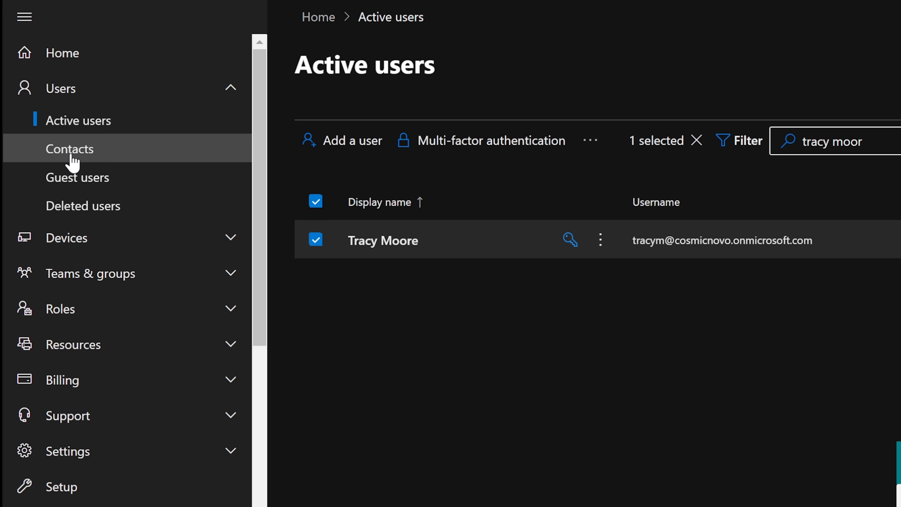
Start a new user, entering the first name, last name, username and password.
{"action": "left_click", "coordinate": [317, 202]}
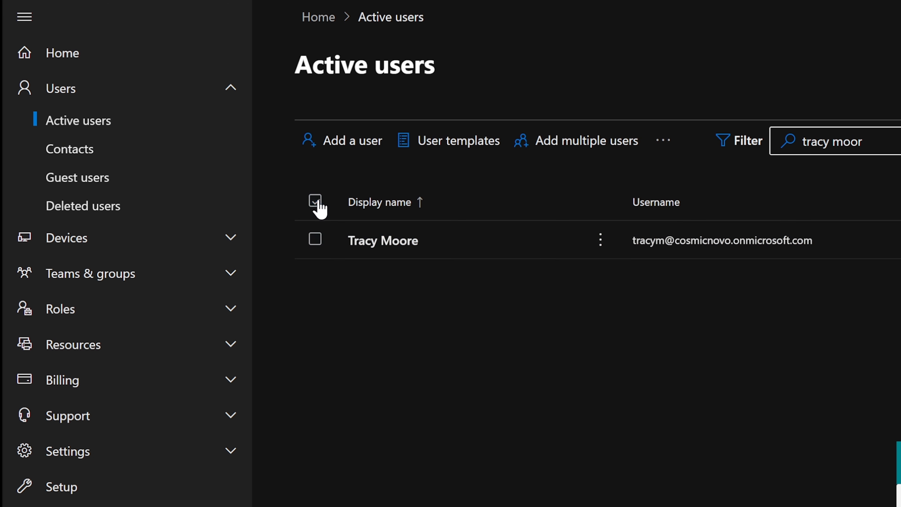
{"action": "left_click", "coordinate": [346, 142]}
{"action": "left_click", "coordinate": [438, 232]}
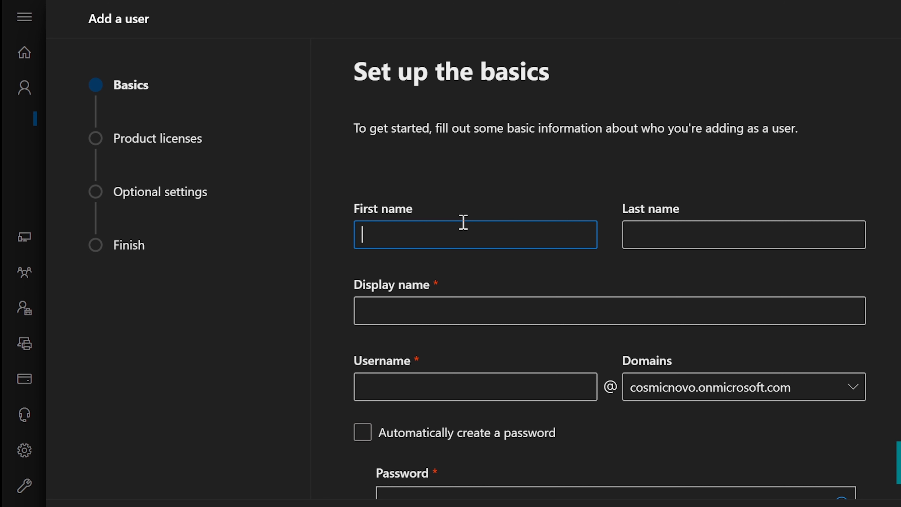
{"action": "type", "text": "Bbo"}
{"action": "type", "text": "b"}
{"action": "key", "text": "BackSpace"}
{"action": "key", "text": "BackSpace"}
{"action": "key", "text": "BackSpace"}
{"action": "type", "text": "obby"}
{"action": "key", "text": "Tab"}
{"action": "type", "text": "Smith"}
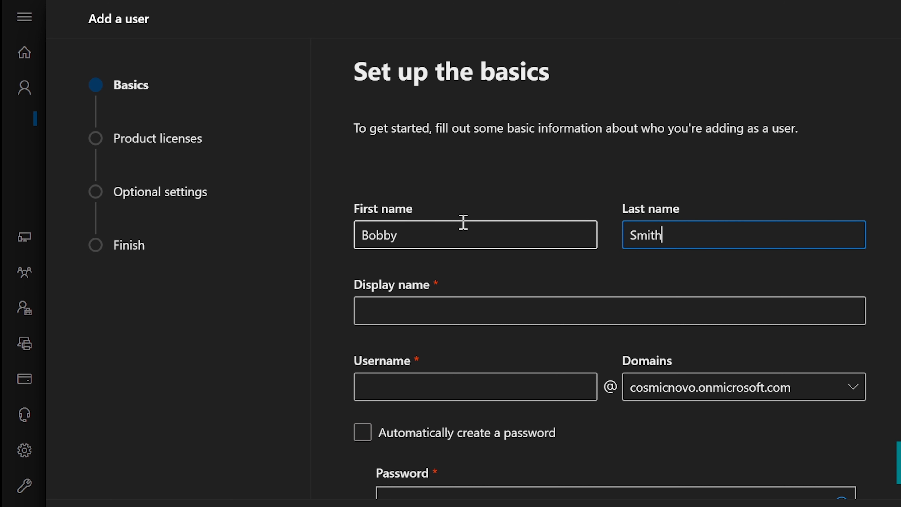
{"action": "key", "text": "Tab"}
{"action": "key", "text": "Tab"}
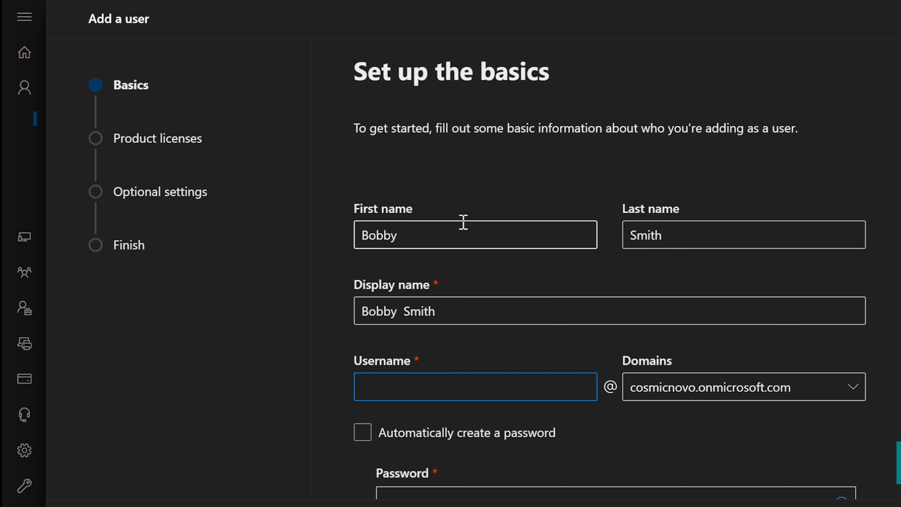
{"action": "type", "text": "Bobby"}
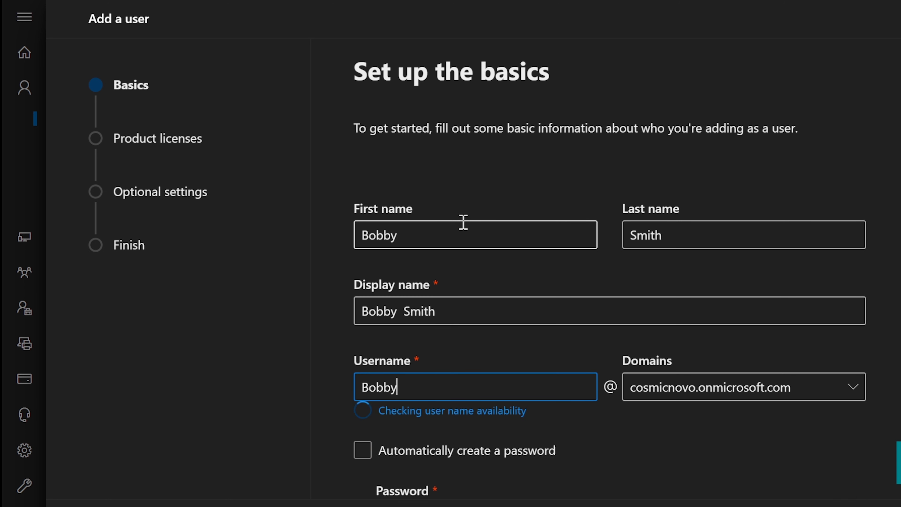
{"action": "type", "text": "s"}
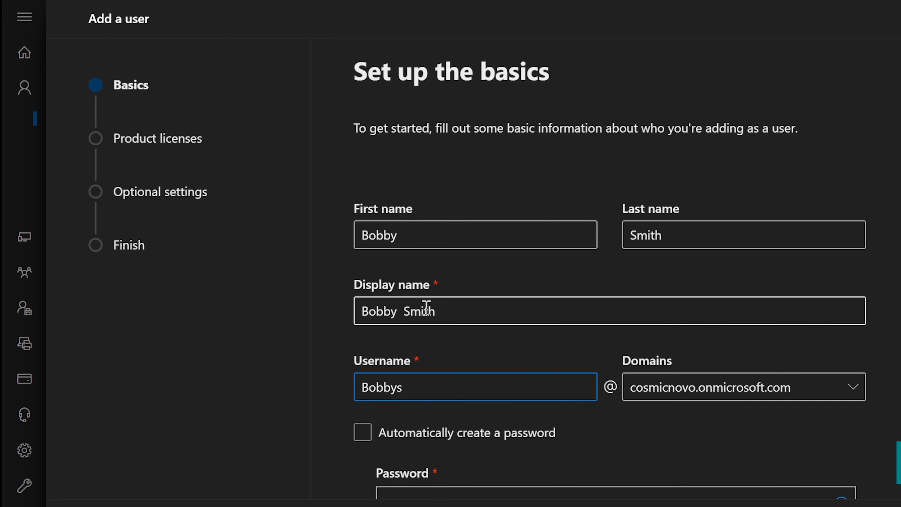
{"action": "scroll", "coordinate": [443, 331], "scroll_direction": "down", "scroll_amount": 3}
{"action": "left_click", "coordinate": [428, 392]}
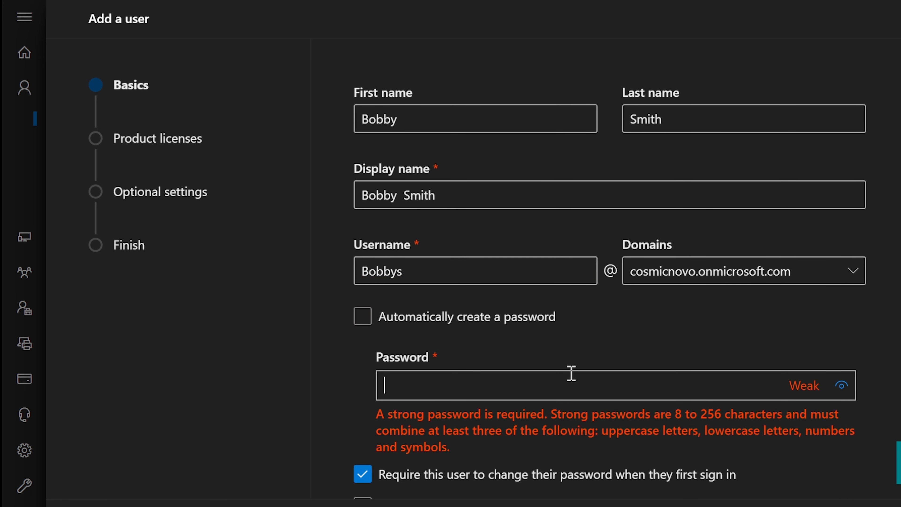
{"action": "type", "text": "Passw0rd"}
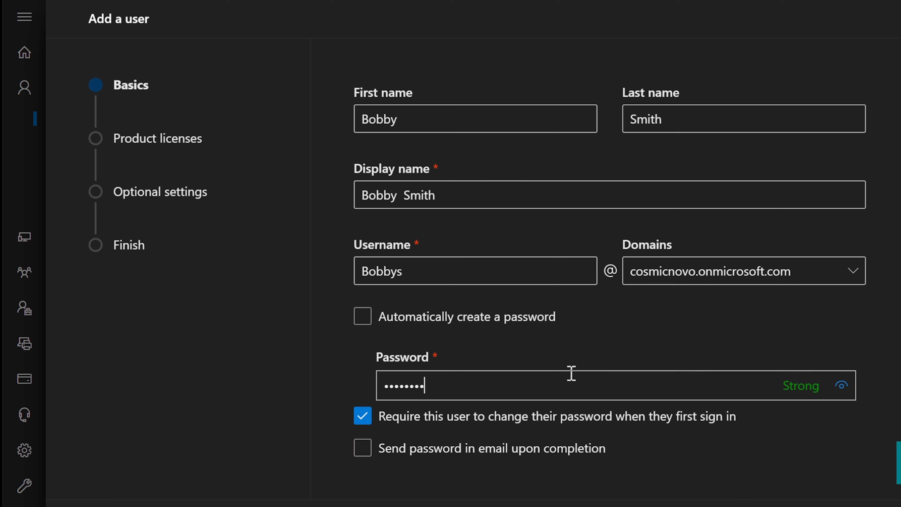
Assign the new user the Microsoft 365 A3 for faculty license.
{"action": "left_click", "coordinate": [125, 505]}
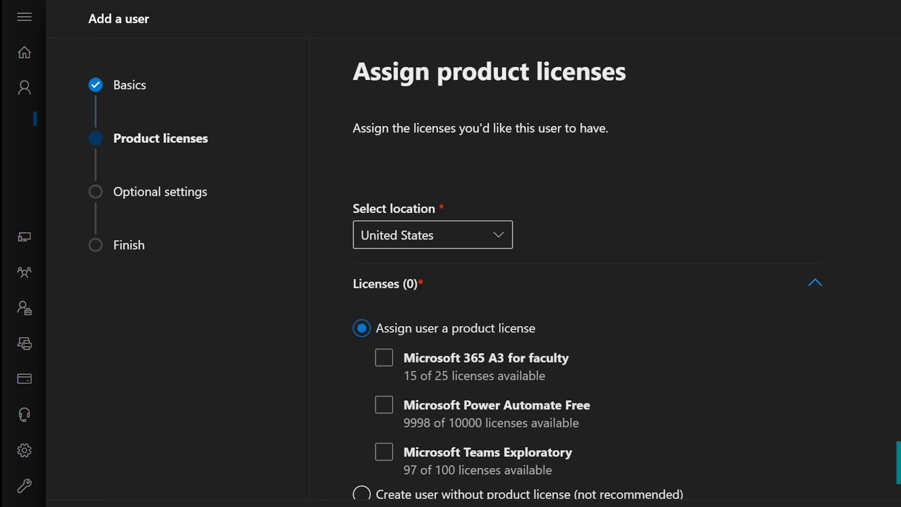
{"action": "scroll", "coordinate": [544, 369], "scroll_direction": "down", "scroll_amount": 1}
{"action": "left_click", "coordinate": [546, 372]}
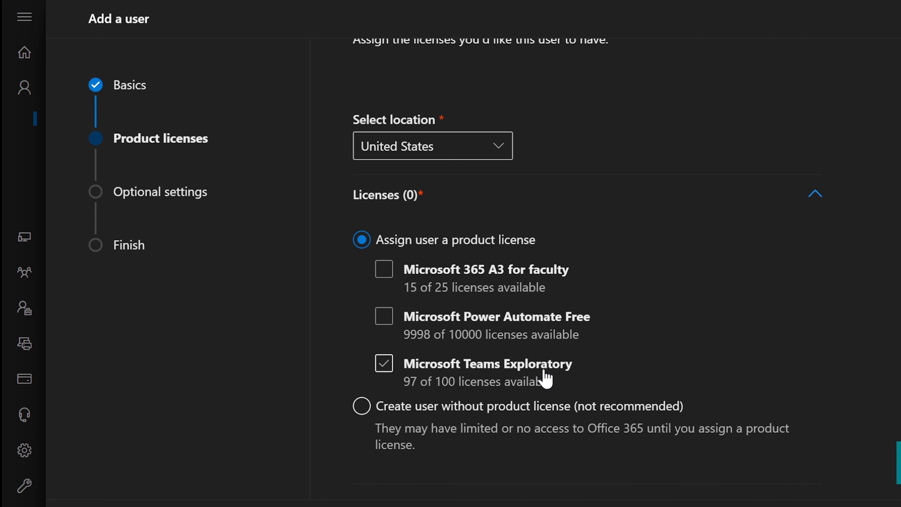
{"action": "scroll", "coordinate": [544, 371], "scroll_direction": "up", "scroll_amount": 1}
{"action": "scroll", "coordinate": [543, 368], "scroll_direction": "down", "scroll_amount": 2}
{"action": "left_click", "coordinate": [382, 195]}
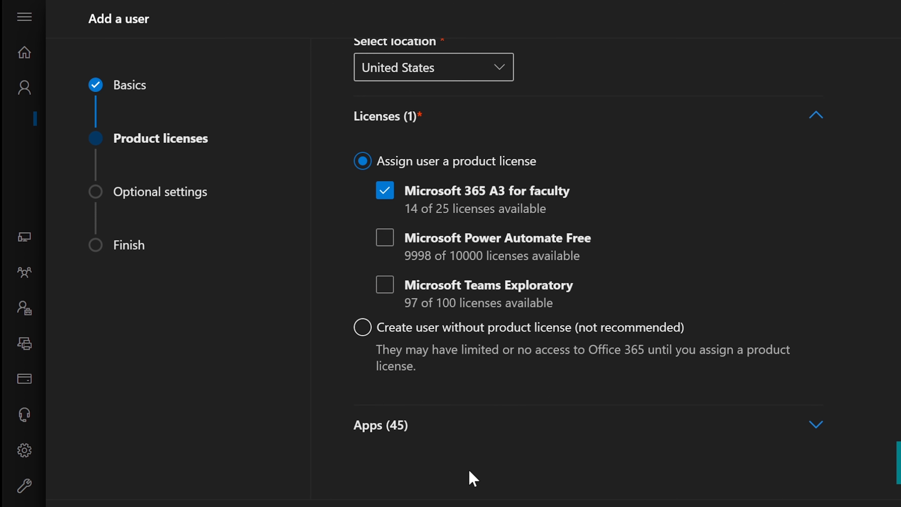
{"action": "left_click", "coordinate": [472, 506]}
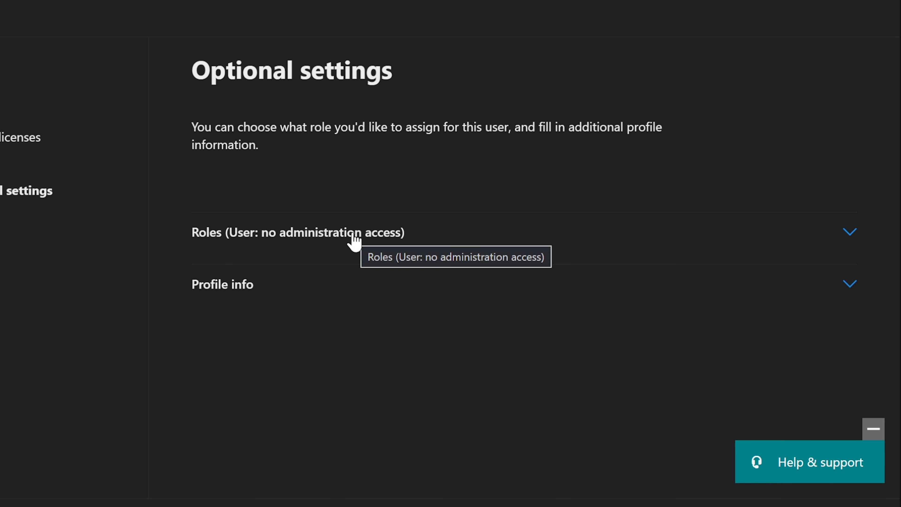
Grant the new user admin center access with only the Exchange Administrator role.
{"action": "left_click", "coordinate": [337, 233]}
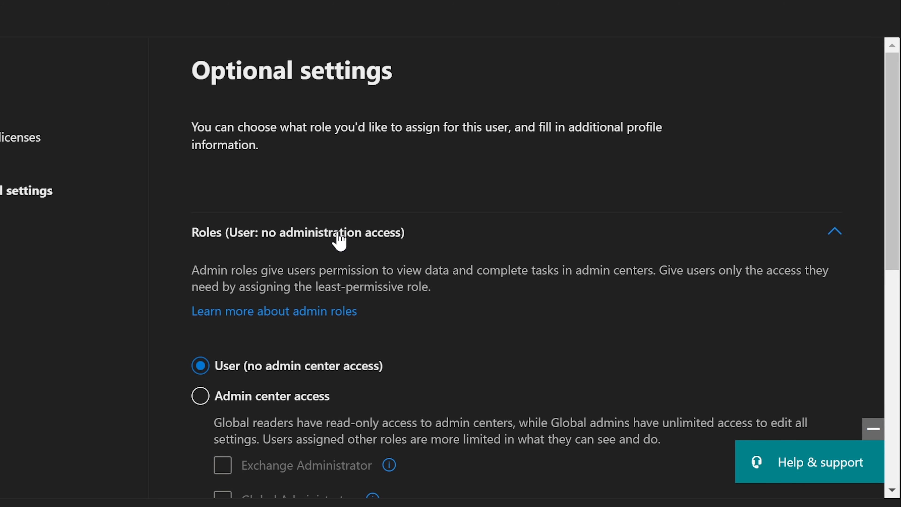
{"action": "scroll", "coordinate": [338, 235], "scroll_direction": "down", "scroll_amount": 5}
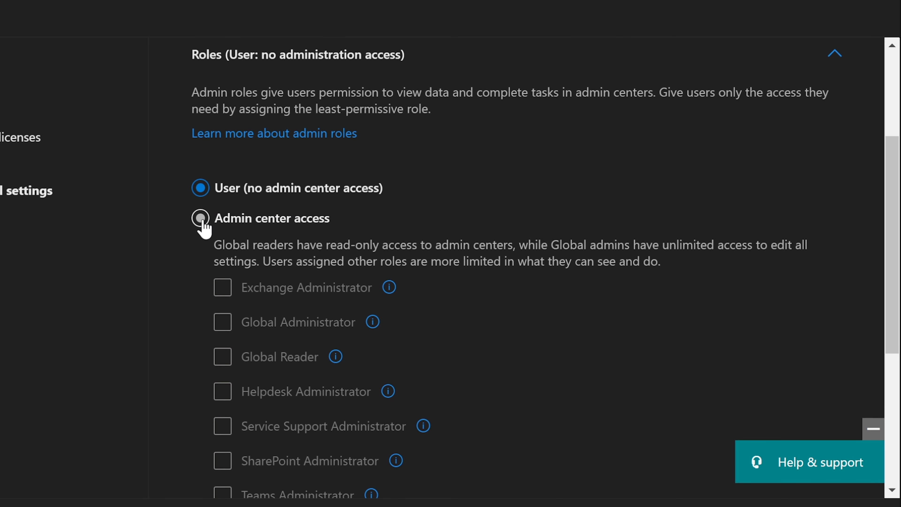
{"action": "left_click", "coordinate": [201, 220]}
{"action": "scroll", "coordinate": [217, 226], "scroll_direction": "down", "scroll_amount": 5}
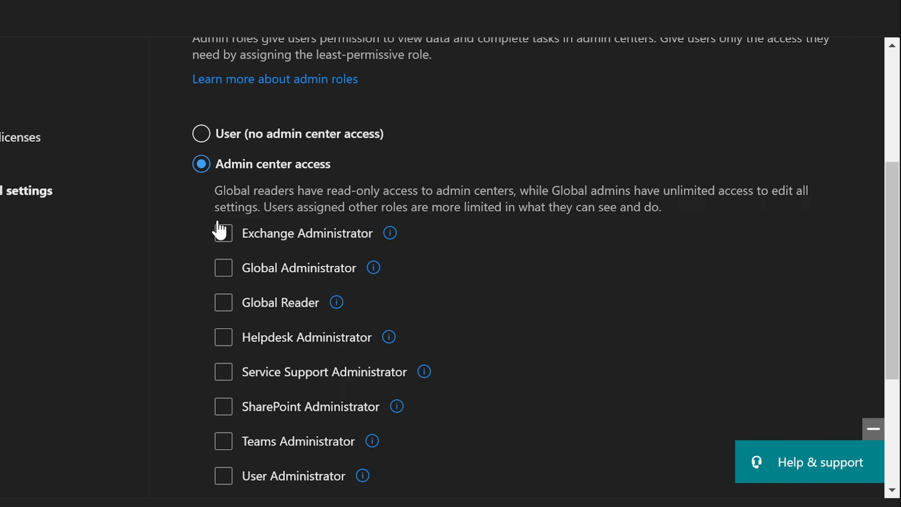
{"action": "left_click", "coordinate": [218, 219]}
{"action": "scroll", "coordinate": [218, 231], "scroll_direction": "up", "scroll_amount": 3}
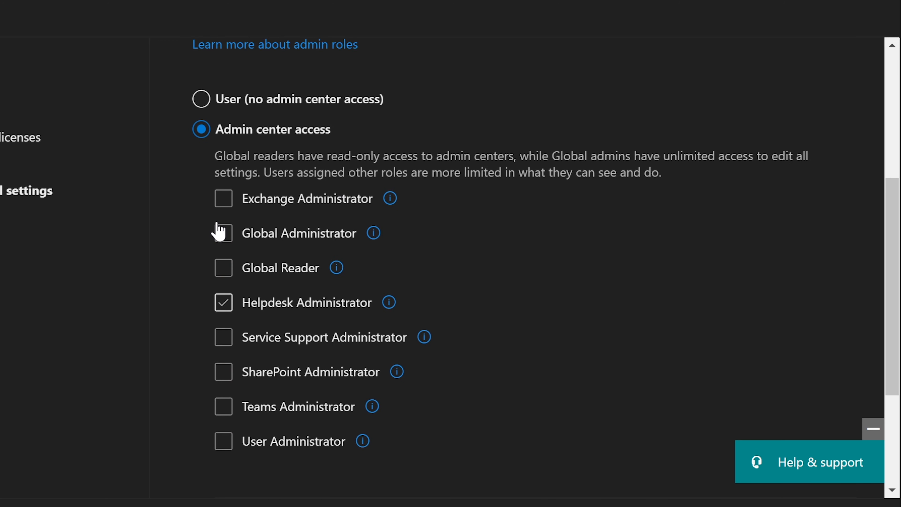
{"action": "left_click", "coordinate": [224, 199]}
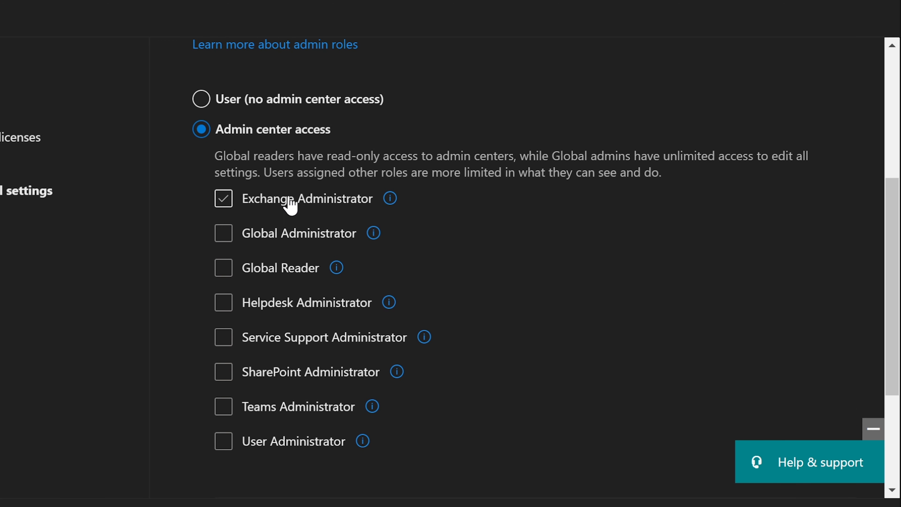
{"action": "mouse_move", "coordinate": [400, 197]}
{"action": "scroll", "coordinate": [232, 205], "scroll_direction": "up", "scroll_amount": 5}
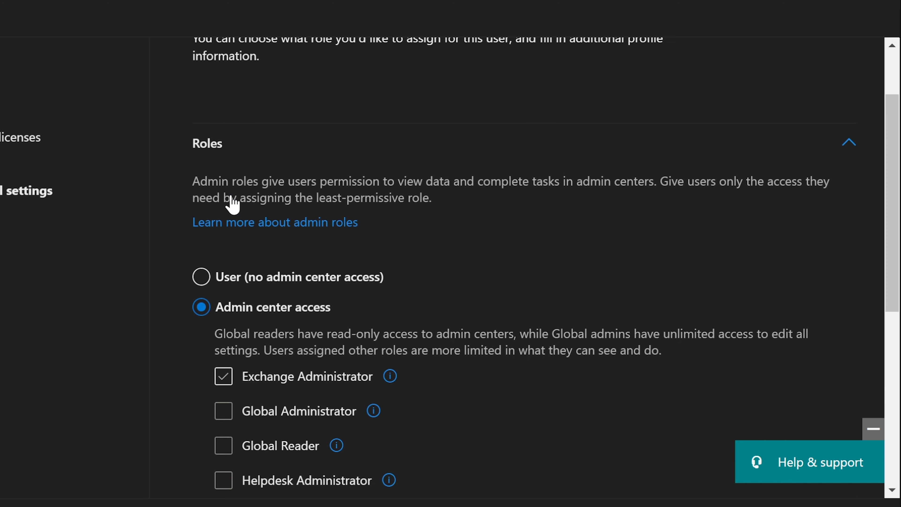
{"action": "scroll", "coordinate": [232, 199], "scroll_direction": "down", "scroll_amount": 3}
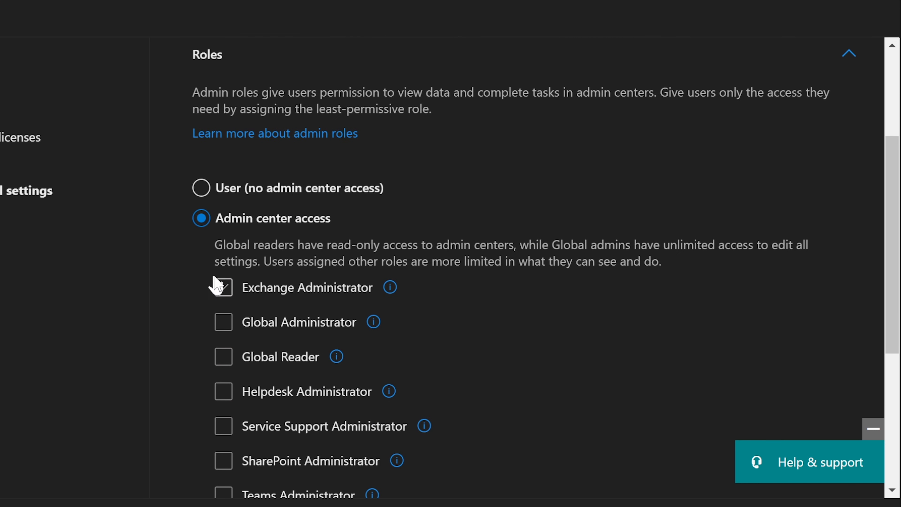
{"action": "left_click", "coordinate": [233, 291]}
{"action": "scroll", "coordinate": [353, 261], "scroll_direction": "down", "scroll_amount": 1}
{"action": "scroll", "coordinate": [353, 261], "scroll_direction": "down", "scroll_amount": 5}
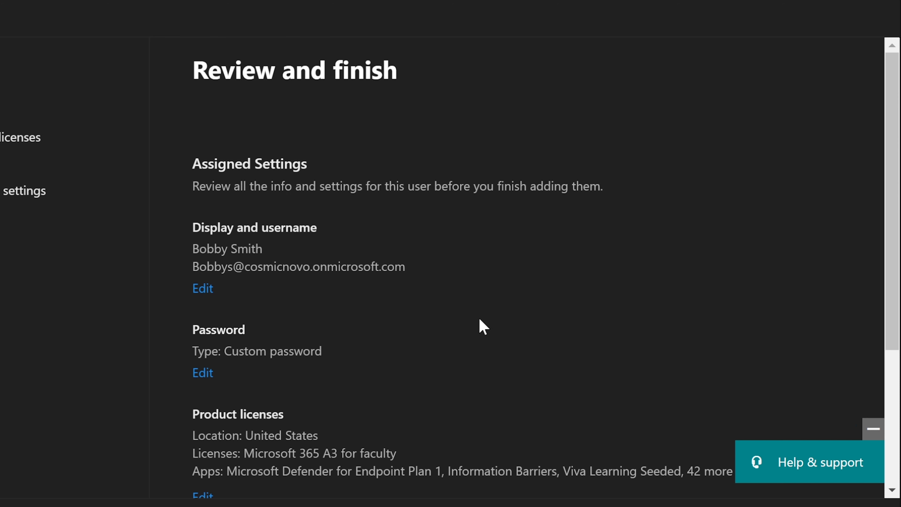
Review the summary and finish creating the user with the Microsoft 365 A3 for faculty licence.
{"action": "scroll", "coordinate": [479, 324], "scroll_direction": "down", "scroll_amount": 5}
{"action": "scroll", "coordinate": [480, 319], "scroll_direction": "down", "scroll_amount": 1}
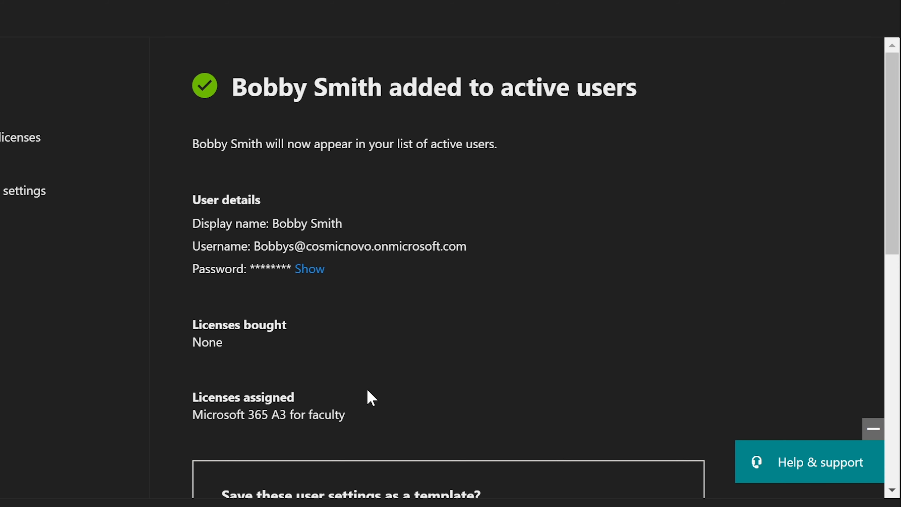
{"action": "scroll", "coordinate": [367, 390], "scroll_direction": "down", "scroll_amount": 10}
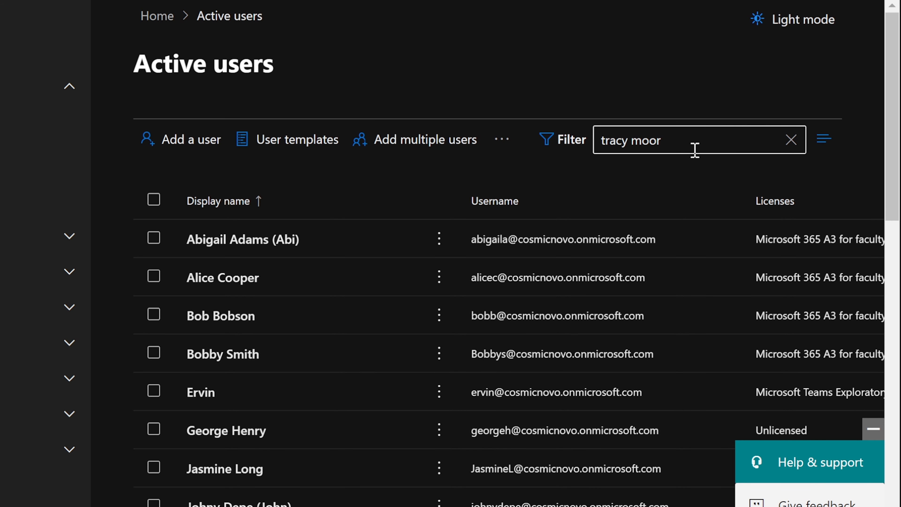
Search Active users for the new user and open their account details to Contact information.
{"action": "left_click_drag", "start_coordinate": [688, 141], "coordinate": [538, 149]}
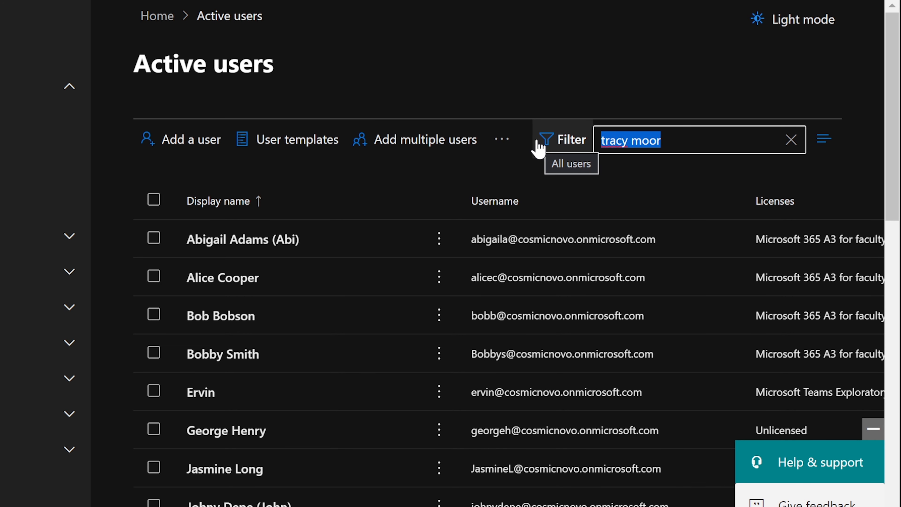
{"action": "type", "text": "bobby"}
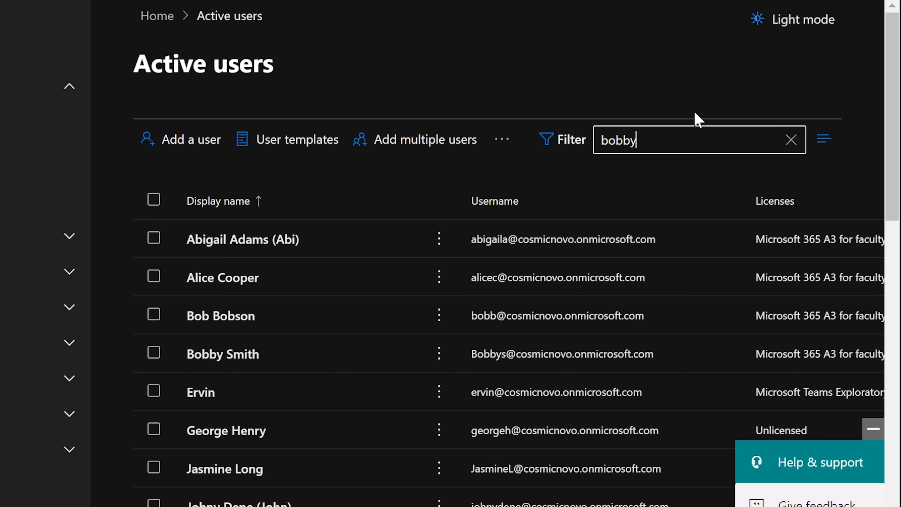
{"action": "key", "text": "Return"}
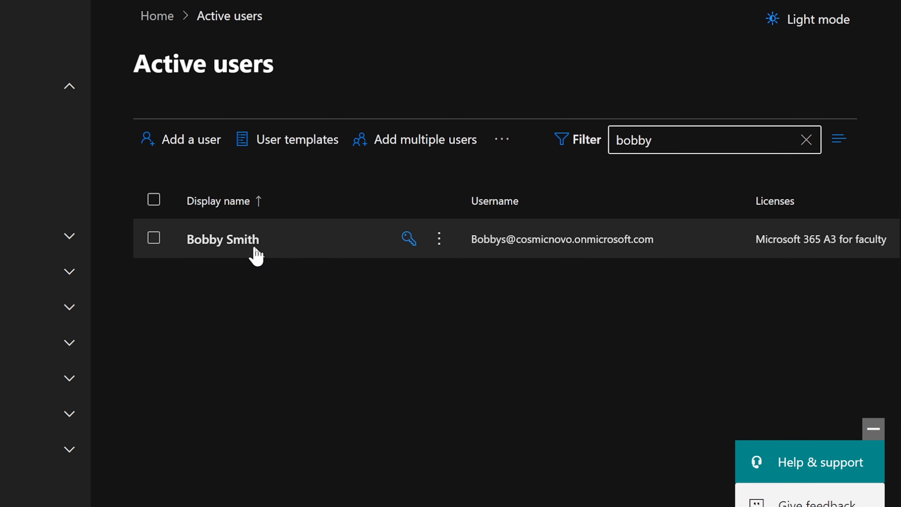
{"action": "left_click", "coordinate": [212, 240]}
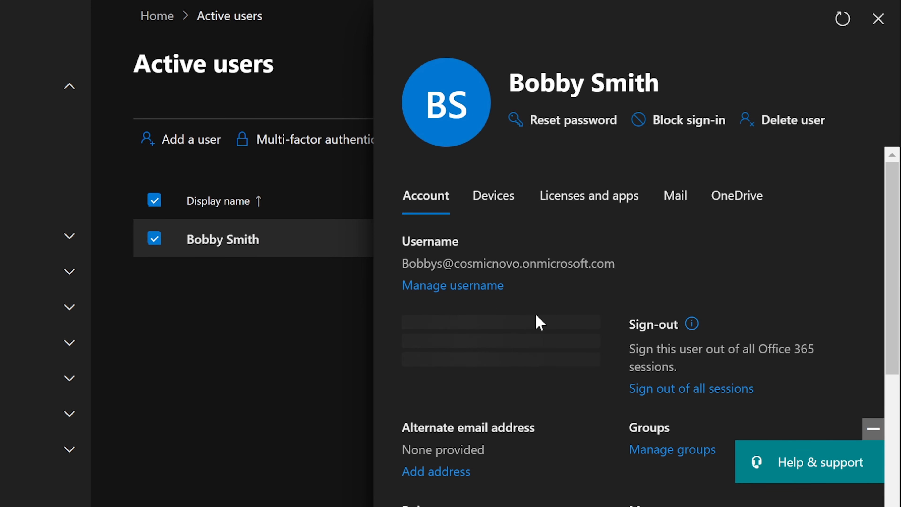
{"action": "scroll", "coordinate": [537, 319], "scroll_direction": "down", "scroll_amount": 3}
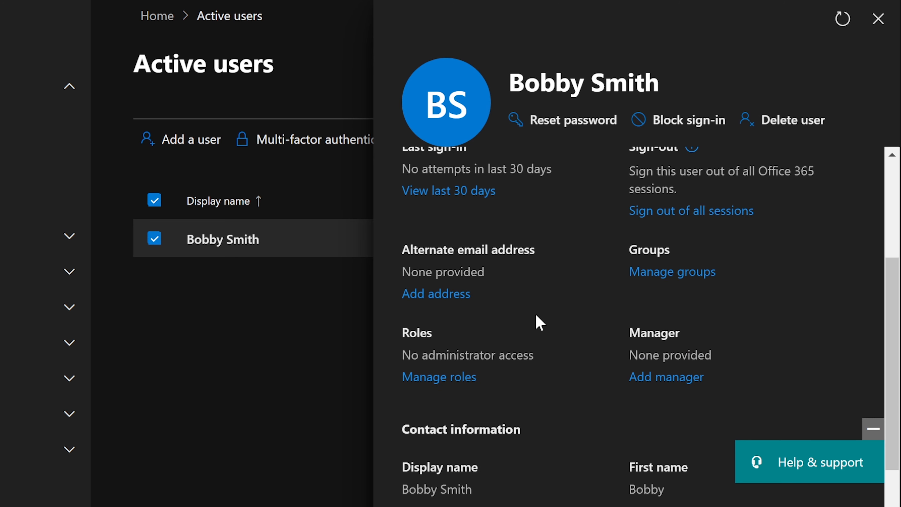
{"action": "scroll", "coordinate": [540, 321], "scroll_direction": "down", "scroll_amount": 3}
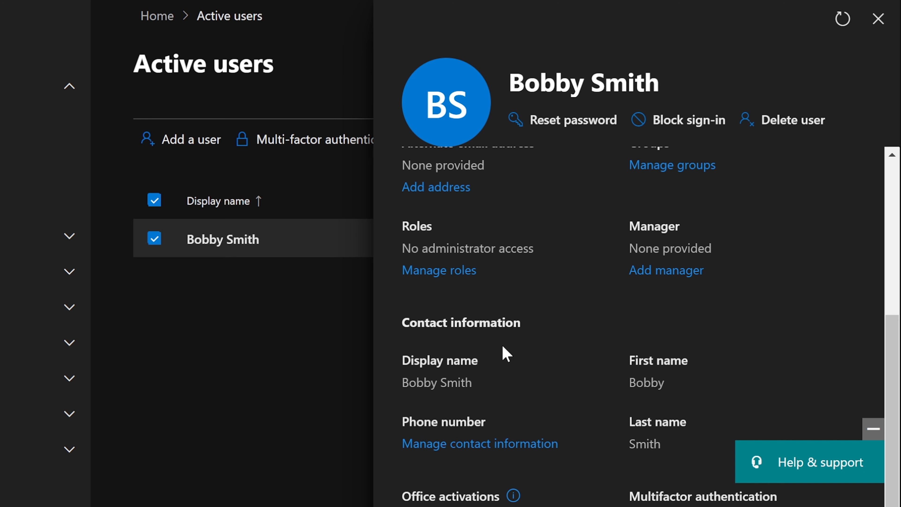
Enter the job title 'Exchange Administor' in the contact information, fixing the typos.
{"action": "left_click", "coordinate": [439, 445]}
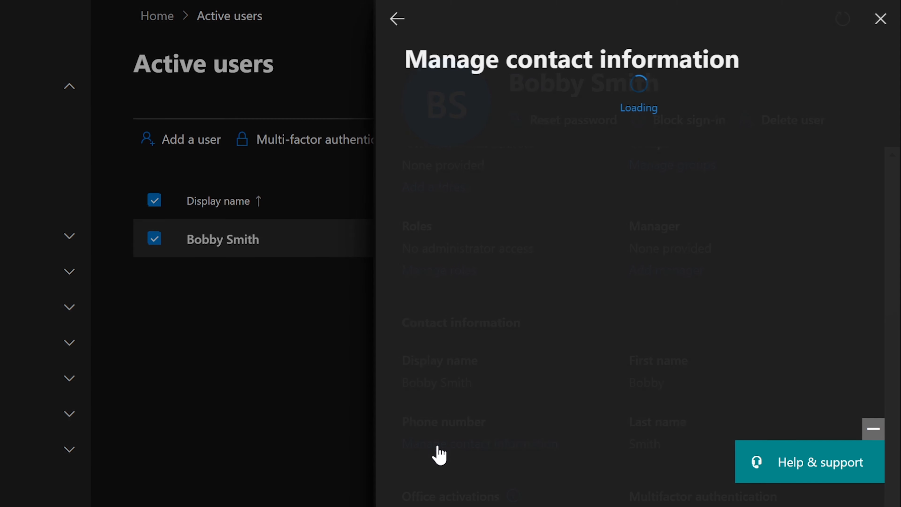
{"action": "left_click", "coordinate": [473, 351]}
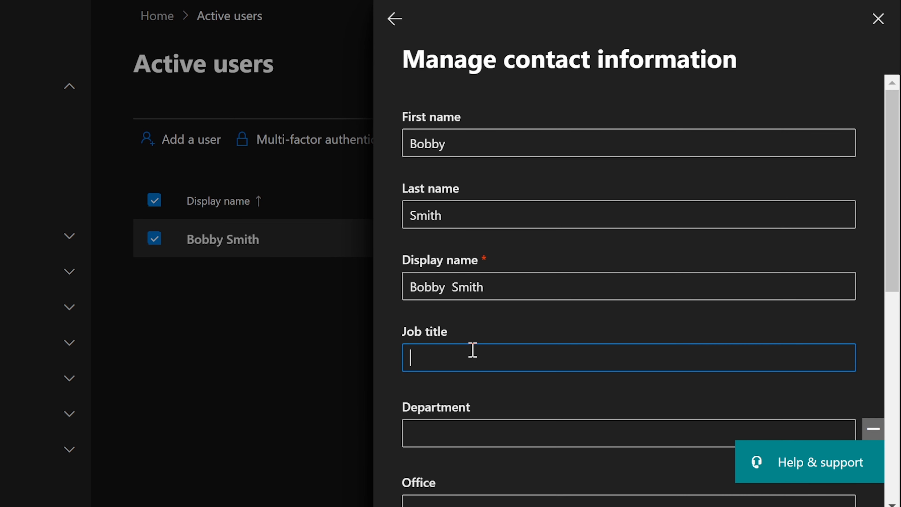
{"action": "type", "text": "Exchange Administrao"}
{"action": "key", "text": "BackSpace"}
{"action": "key", "text": "BackSpace"}
{"action": "type", "text": "or"}
{"action": "right_click", "coordinate": [477, 357]}
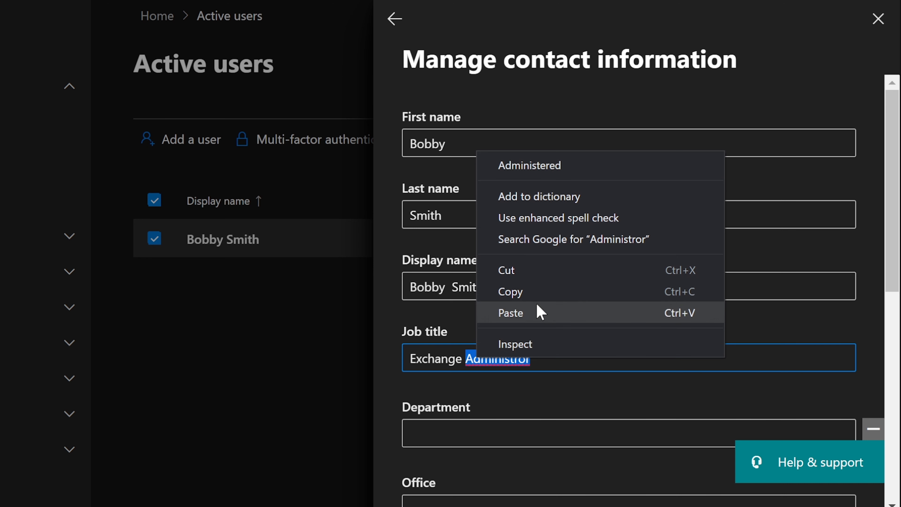
{"action": "left_click", "coordinate": [565, 169]}
{"action": "left_click_drag", "start_coordinate": [538, 358], "coordinate": [530, 360]}
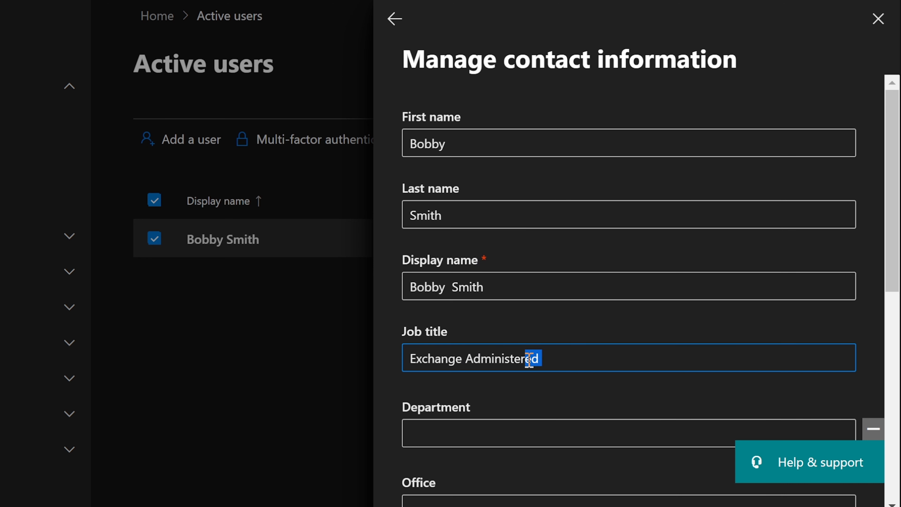
{"action": "key", "text": "BackSpace"}
{"action": "key", "text": "BackSpace"}
Set the department to IT and save the contact information.
{"action": "left_click", "coordinate": [500, 435]}
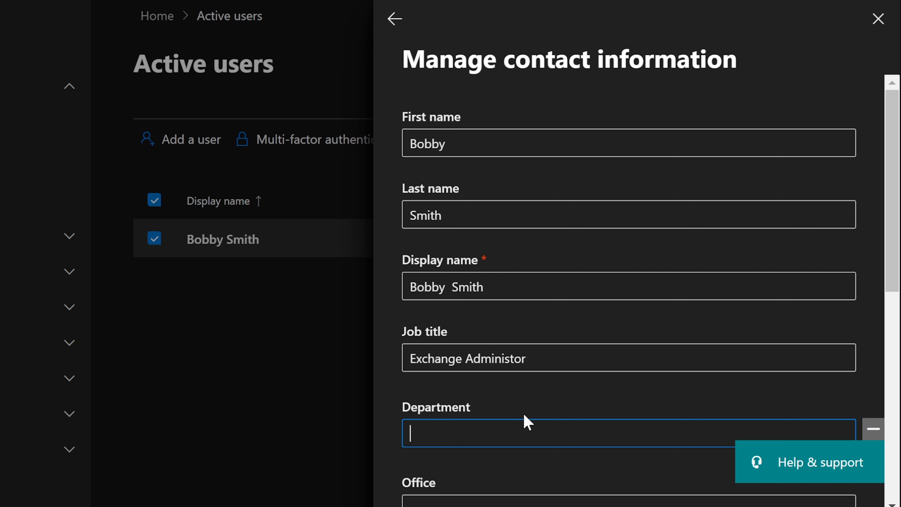
{"action": "scroll", "coordinate": [531, 415], "scroll_direction": "down", "scroll_amount": 5}
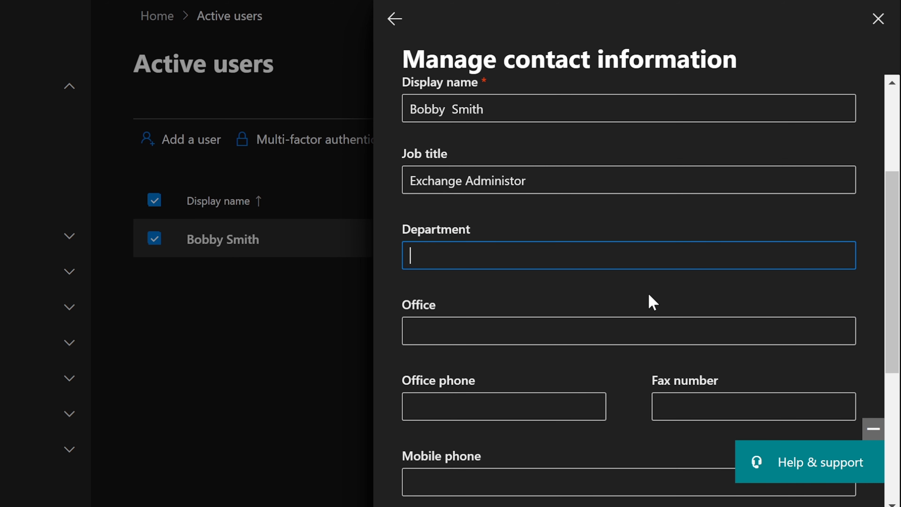
{"action": "type", "text": "IT"}
{"action": "scroll", "coordinate": [639, 298], "scroll_direction": "down", "scroll_amount": 3}
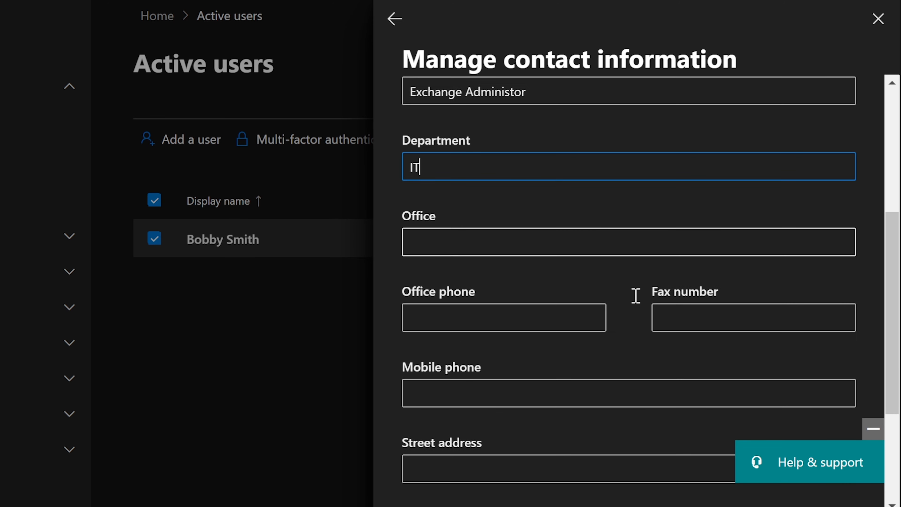
{"action": "scroll", "coordinate": [483, 298], "scroll_direction": "down", "scroll_amount": 5}
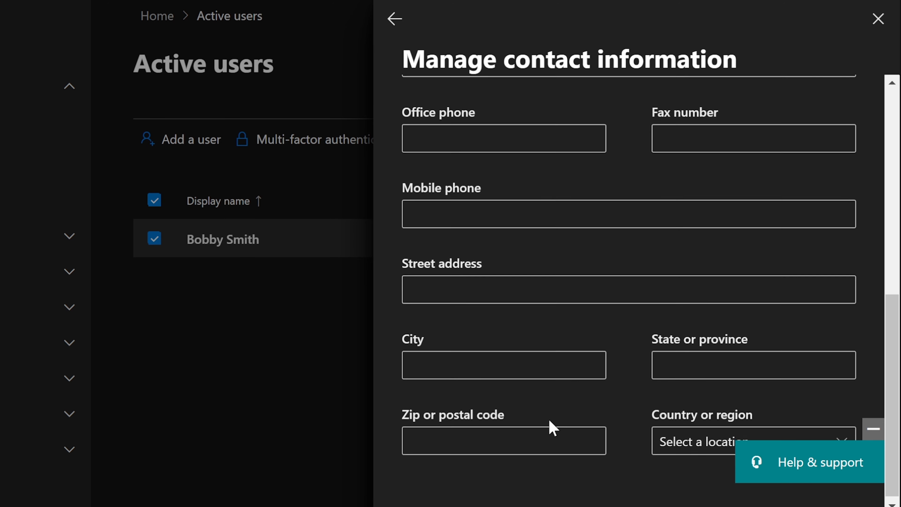
{"action": "left_click", "coordinate": [435, 506]}
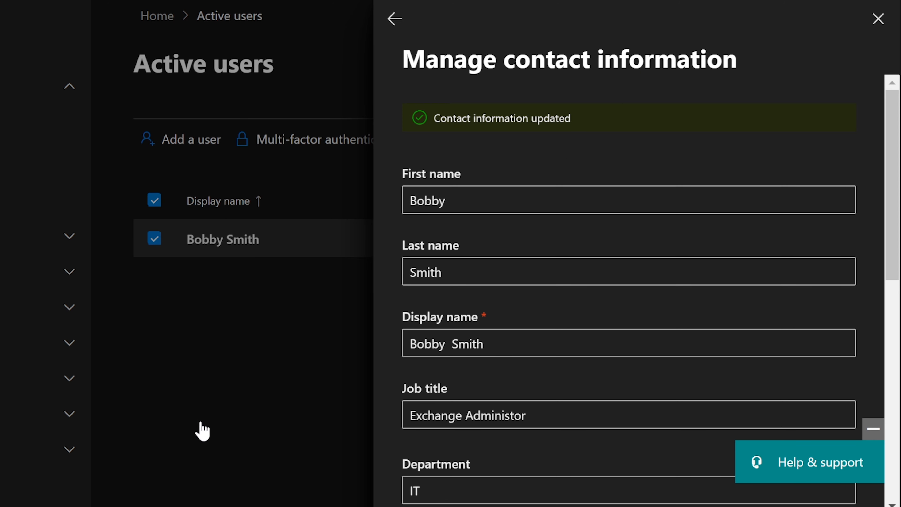
Reopen the new user's details to confirm their role now reads Exchange Administrator.
{"action": "left_click", "coordinate": [878, 21]}
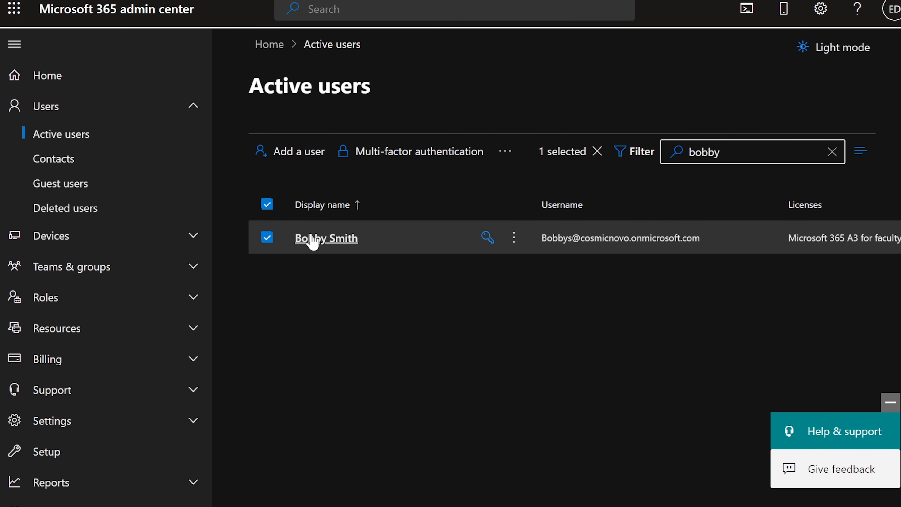
{"action": "left_click", "coordinate": [318, 243]}
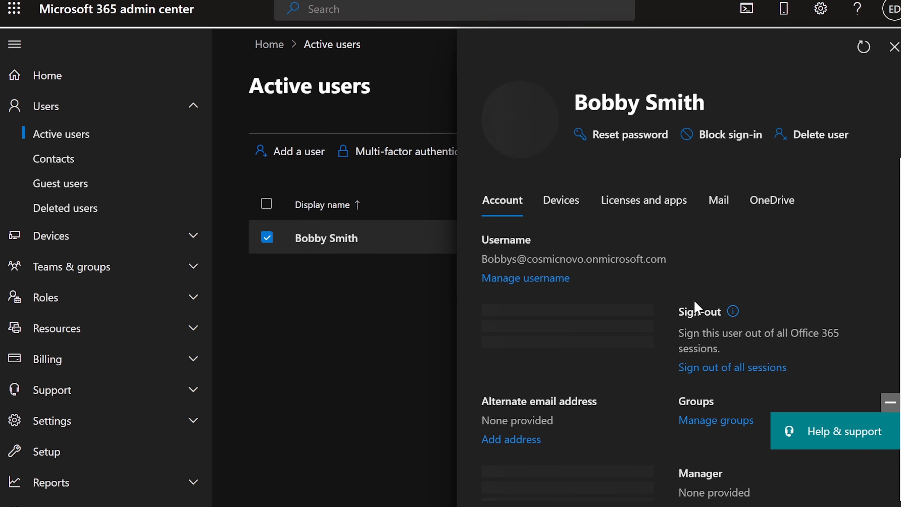
{"action": "scroll", "coordinate": [697, 303], "scroll_direction": "down", "scroll_amount": 2}
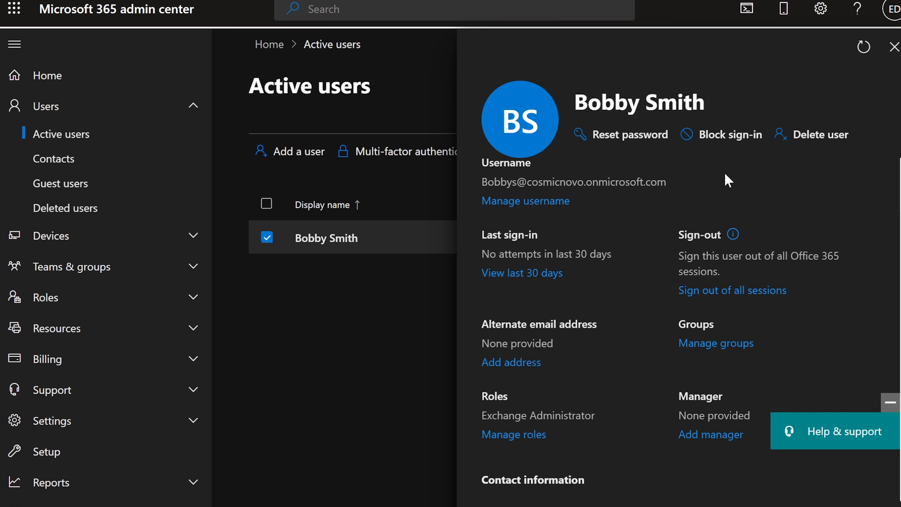
Go to Roles > Role assignments and locate Exchange Administrator in the Azure AD list.
{"action": "left_click", "coordinate": [895, 47]}
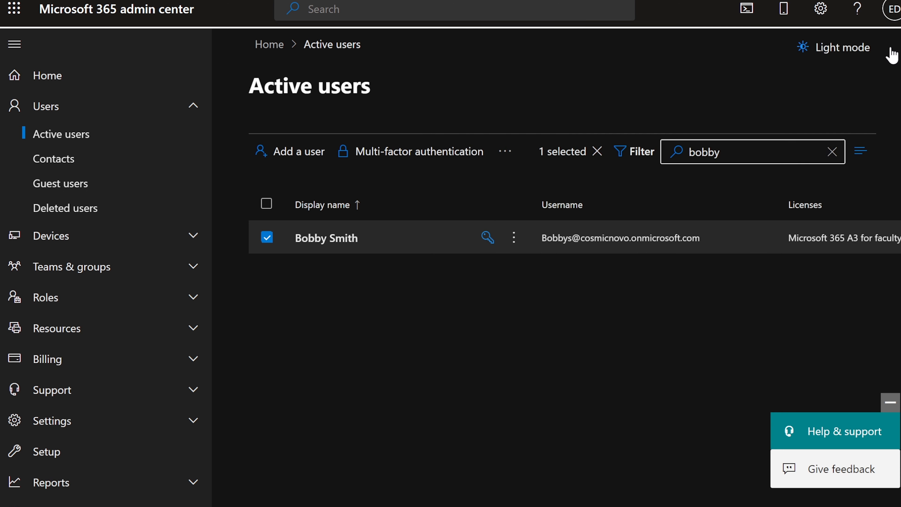
{"action": "scroll", "coordinate": [85, 234], "scroll_direction": "down", "scroll_amount": 2}
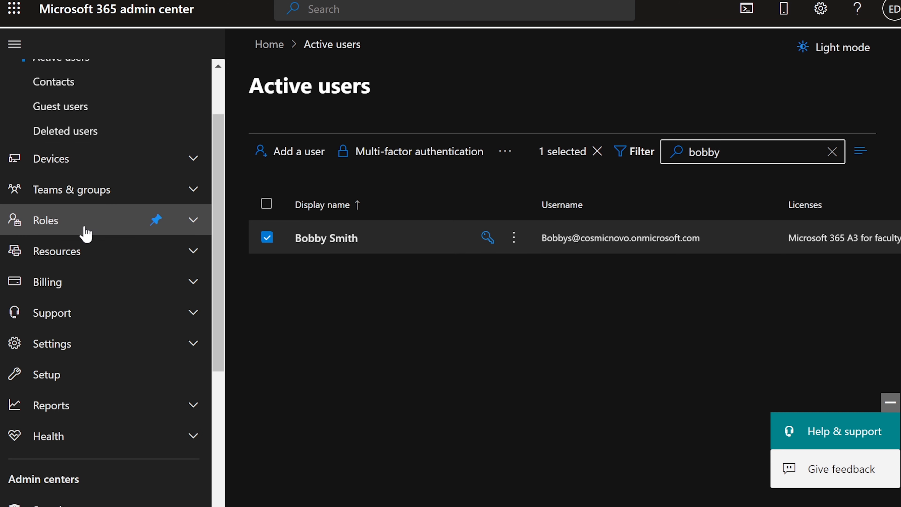
{"action": "left_click", "coordinate": [65, 228]}
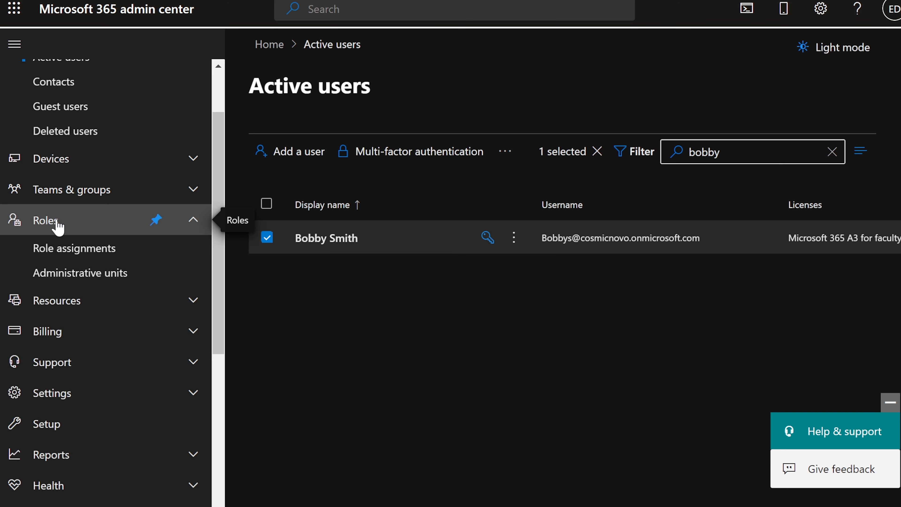
{"action": "left_click", "coordinate": [86, 252]}
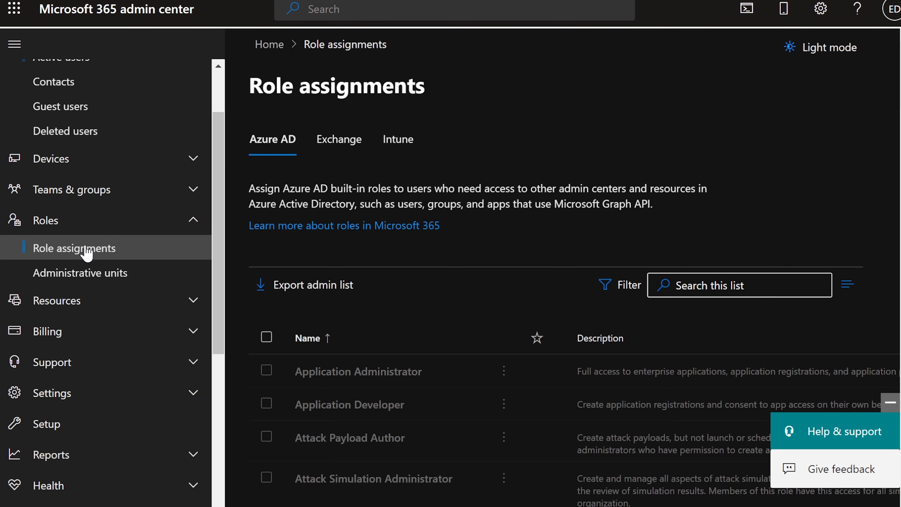
{"action": "scroll", "coordinate": [424, 272], "scroll_direction": "down", "scroll_amount": 2}
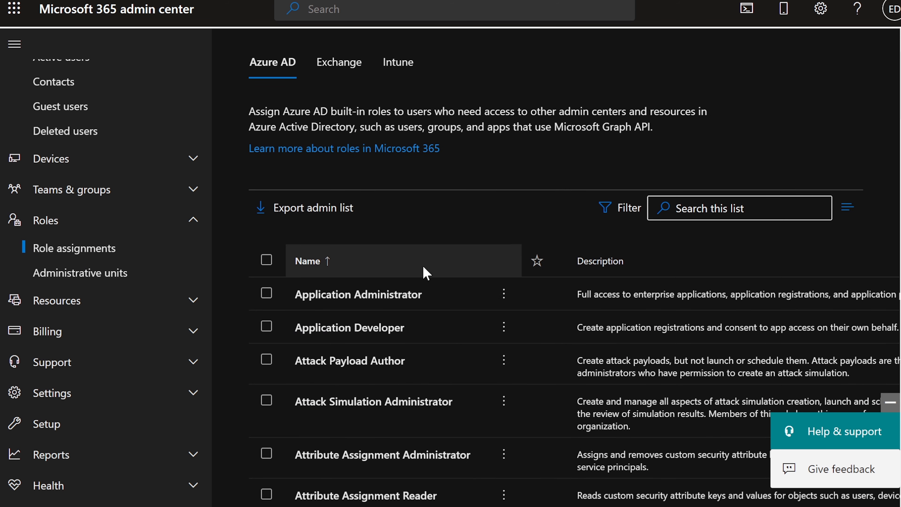
{"action": "scroll", "coordinate": [440, 268], "scroll_direction": "up", "scroll_amount": 2}
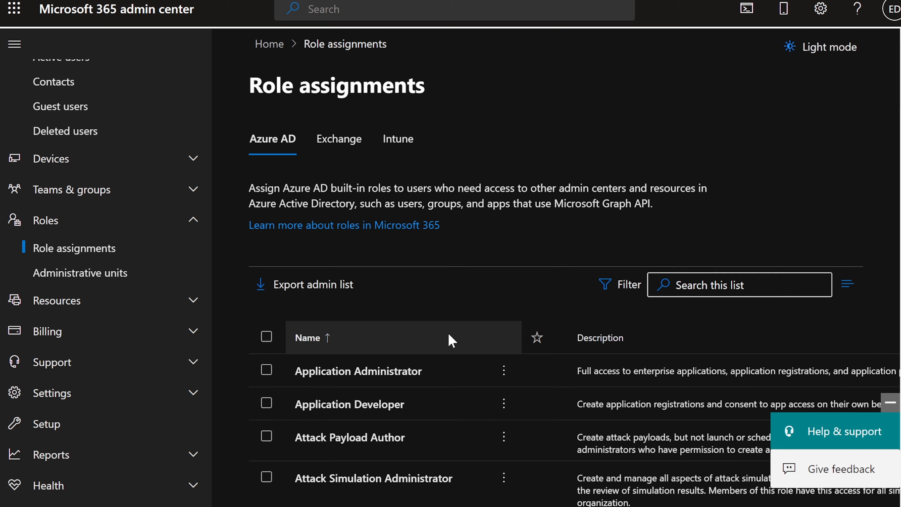
{"action": "scroll", "coordinate": [449, 335], "scroll_direction": "down", "scroll_amount": 6}
{"action": "scroll", "coordinate": [449, 338], "scroll_direction": "down", "scroll_amount": 14}
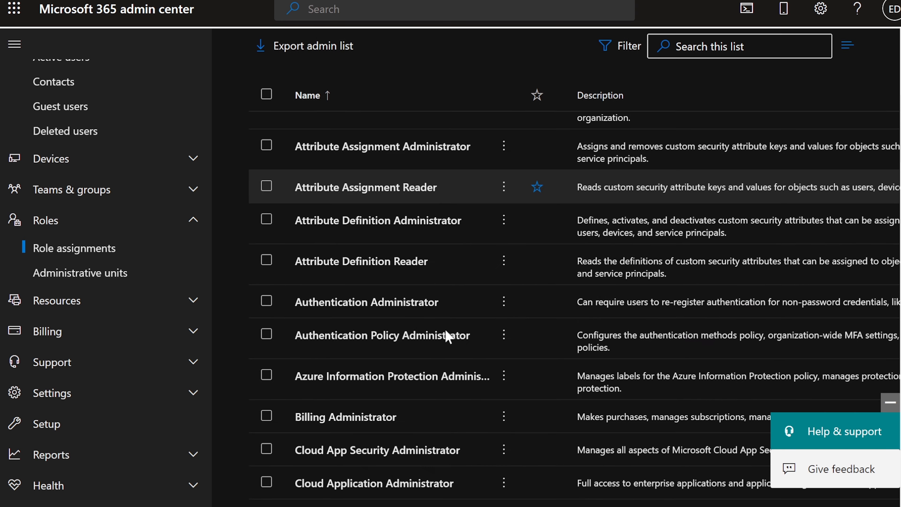
{"action": "scroll", "coordinate": [449, 338], "scroll_direction": "down", "scroll_amount": 6}
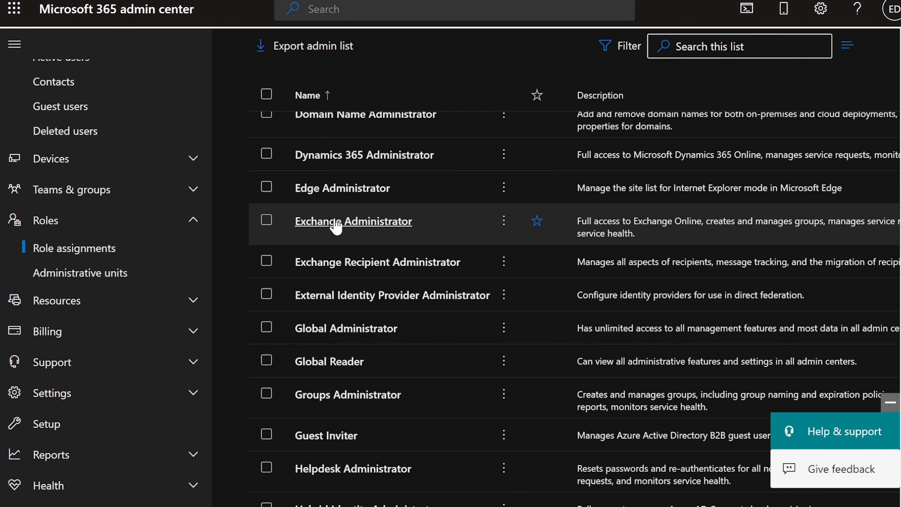
{"action": "left_click", "coordinate": [332, 227]}
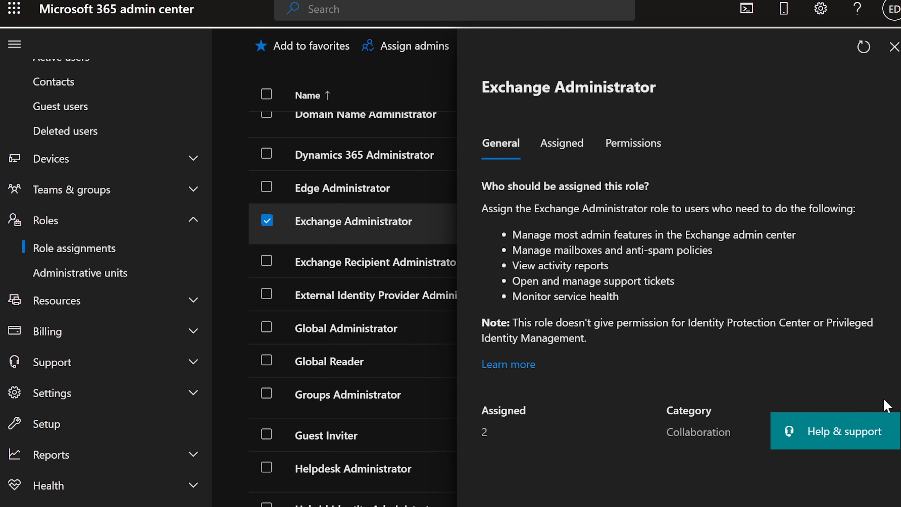
{"action": "left_click_drag", "start_coordinate": [492, 427], "coordinate": [478, 431]}
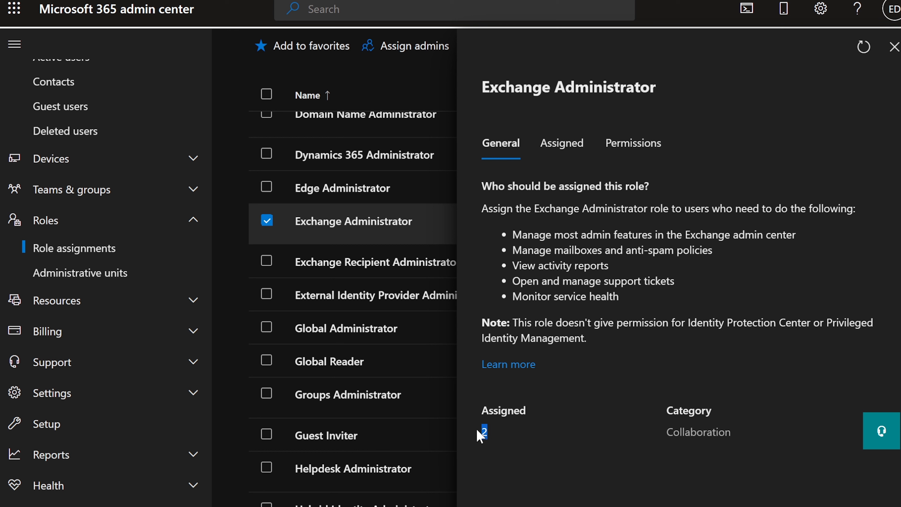
{"action": "left_click", "coordinate": [499, 438]}
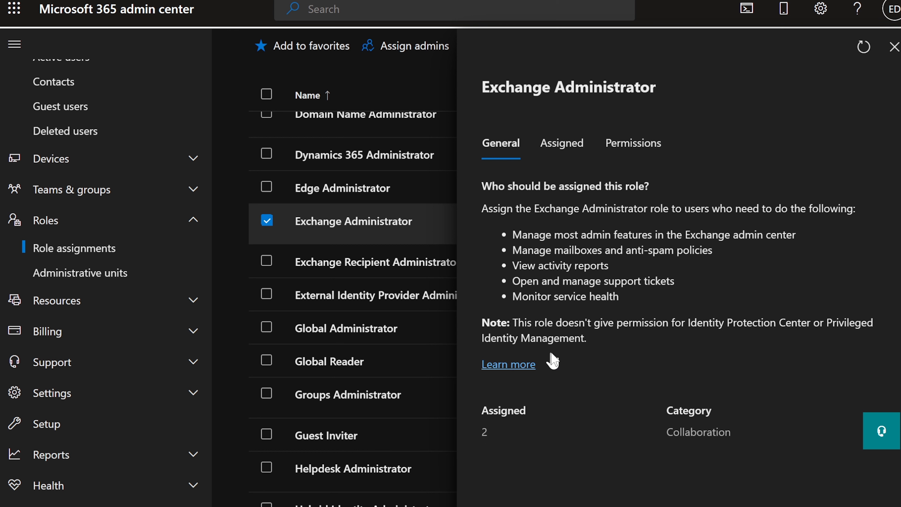
{"action": "left_click", "coordinate": [563, 148]}
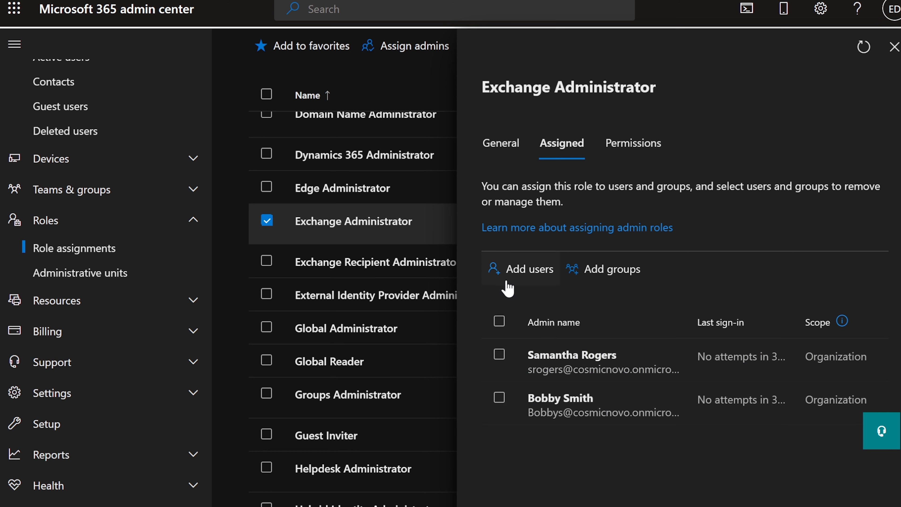
{"action": "left_click", "coordinate": [510, 272]}
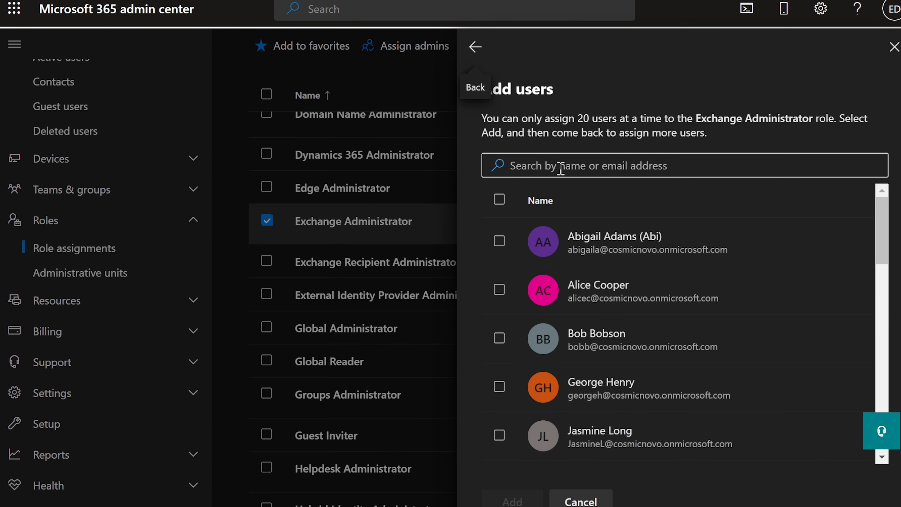
{"action": "left_click", "coordinate": [533, 165]}
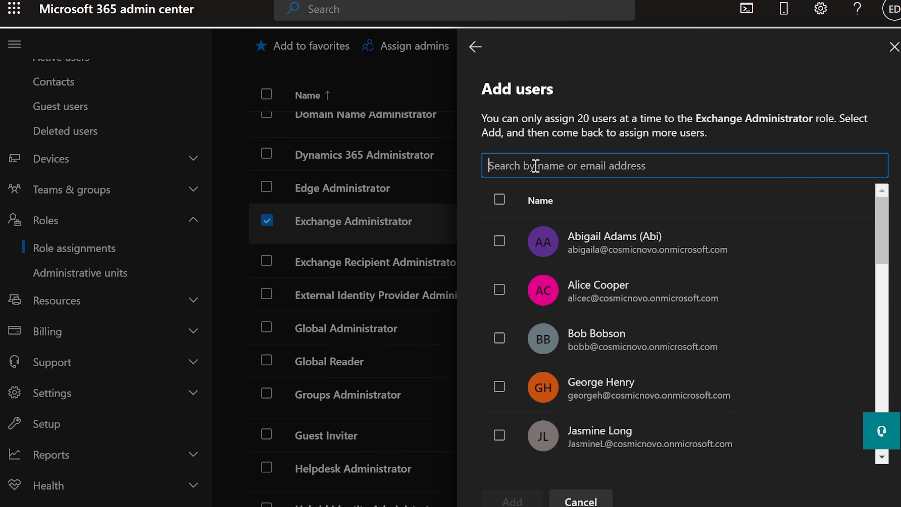
{"action": "left_click", "coordinate": [581, 500]}
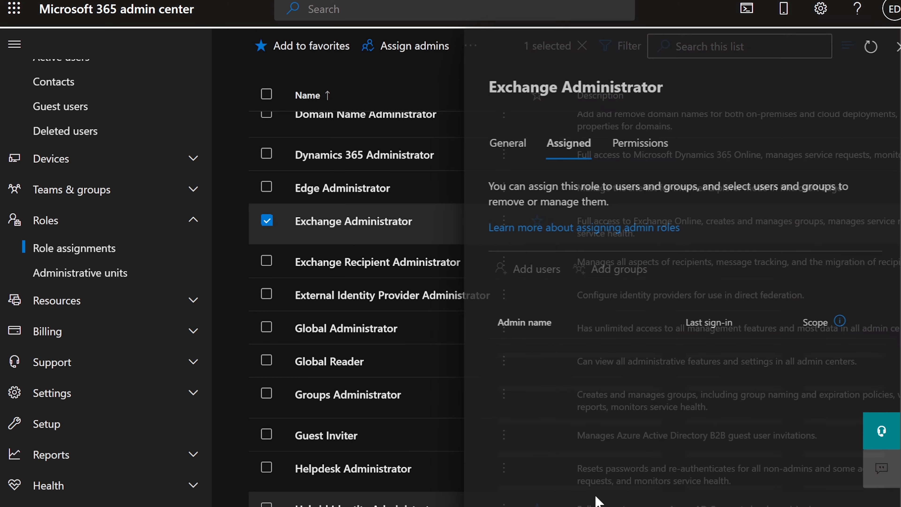
{"action": "left_click", "coordinate": [897, 46]}
Show the Exchange tab of Role assignments, listing its 16 role groups like Compliance Management.
{"action": "scroll", "coordinate": [430, 221], "scroll_direction": "up", "scroll_amount": 15}
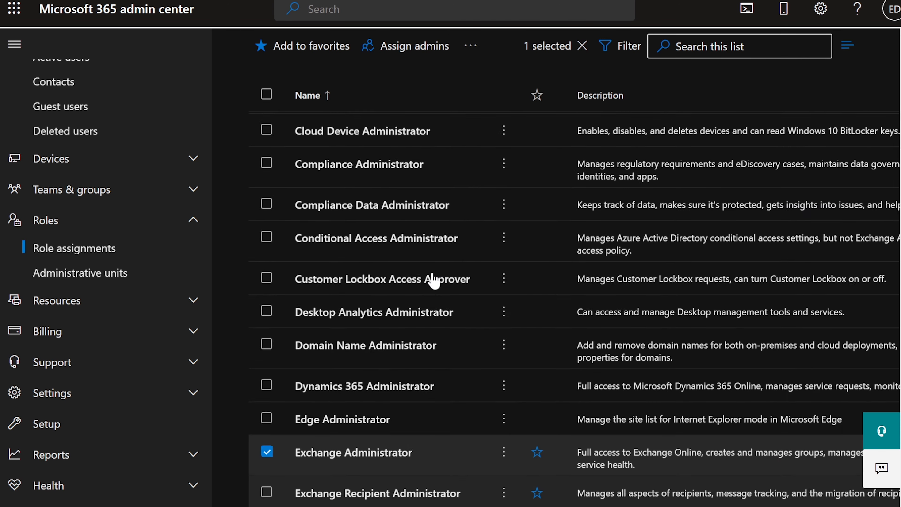
{"action": "scroll", "coordinate": [452, 283], "scroll_direction": "up", "scroll_amount": 3}
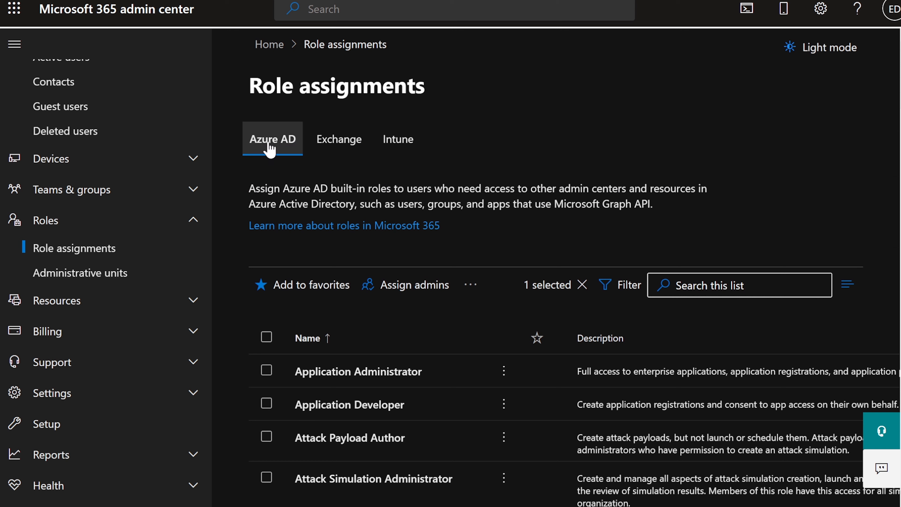
{"action": "left_click_drag", "start_coordinate": [250, 85], "coordinate": [432, 91]}
{"action": "left_click", "coordinate": [413, 100]}
{"action": "left_click", "coordinate": [339, 151]}
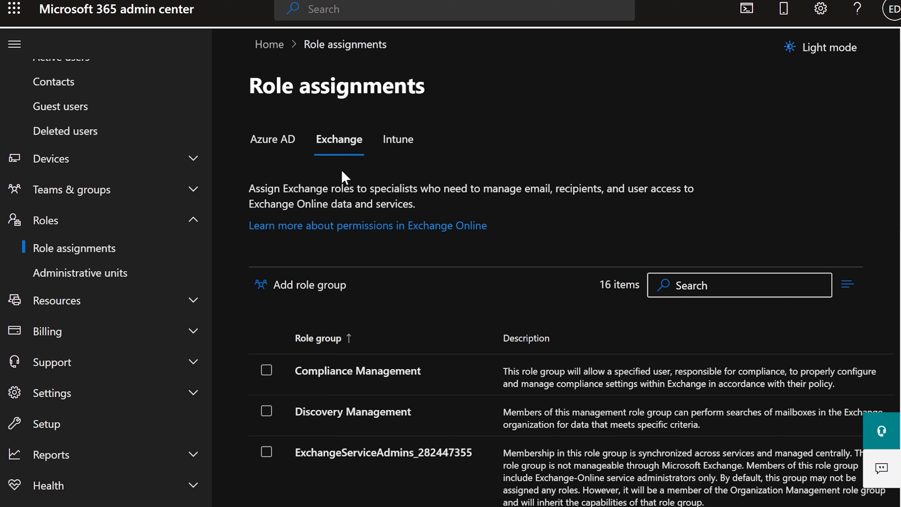
{"action": "left_click", "coordinate": [270, 145]}
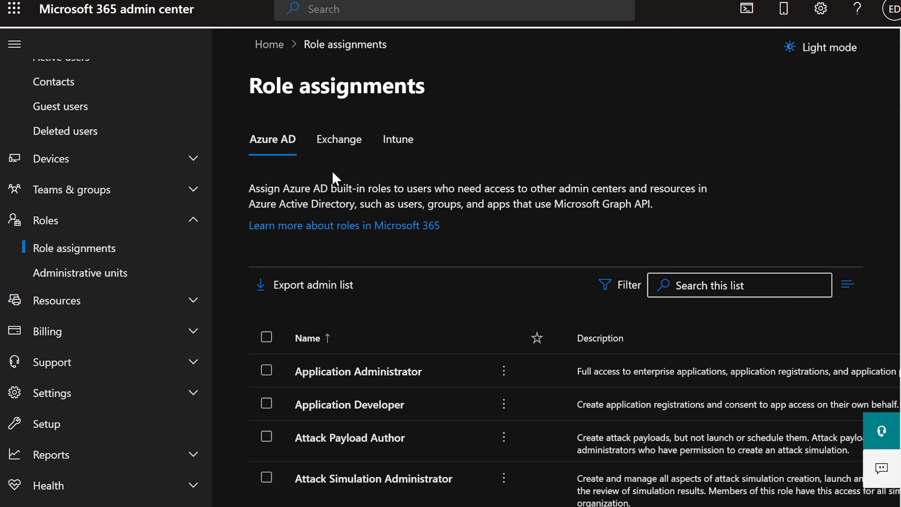
{"action": "left_click", "coordinate": [340, 155]}
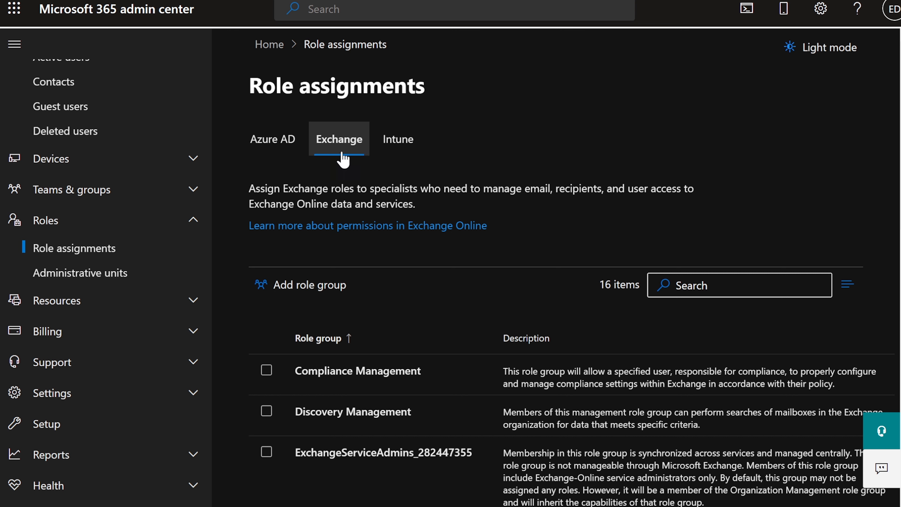
Scroll to the Help Desk role group and open its details, managed by Organization Management.
{"action": "scroll", "coordinate": [479, 388], "scroll_direction": "down", "scroll_amount": 2}
{"action": "scroll", "coordinate": [479, 388], "scroll_direction": "down", "scroll_amount": 6}
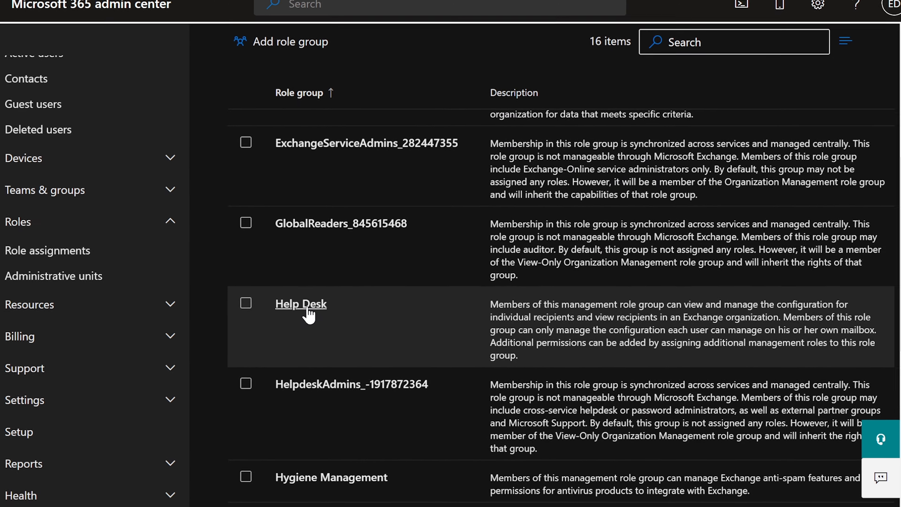
{"action": "scroll", "coordinate": [327, 313], "scroll_direction": "down", "scroll_amount": 2}
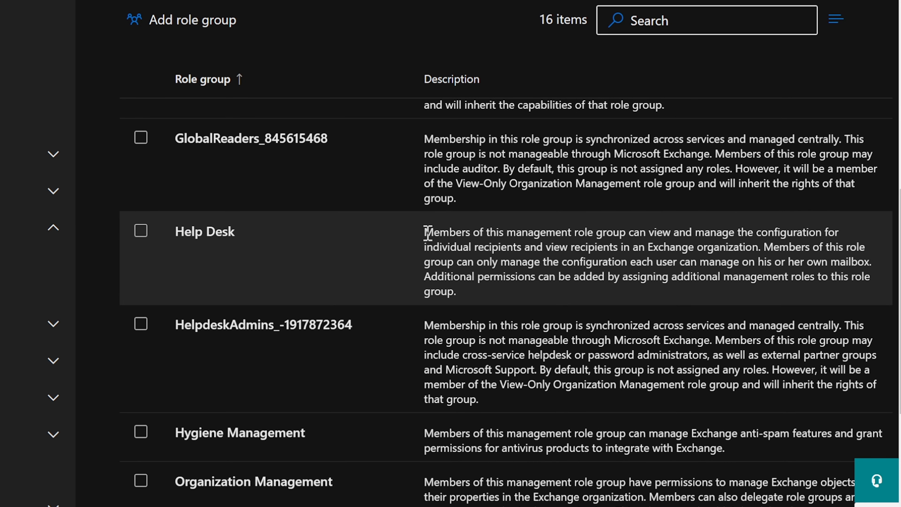
{"action": "left_click_drag", "start_coordinate": [425, 233], "coordinate": [762, 245]}
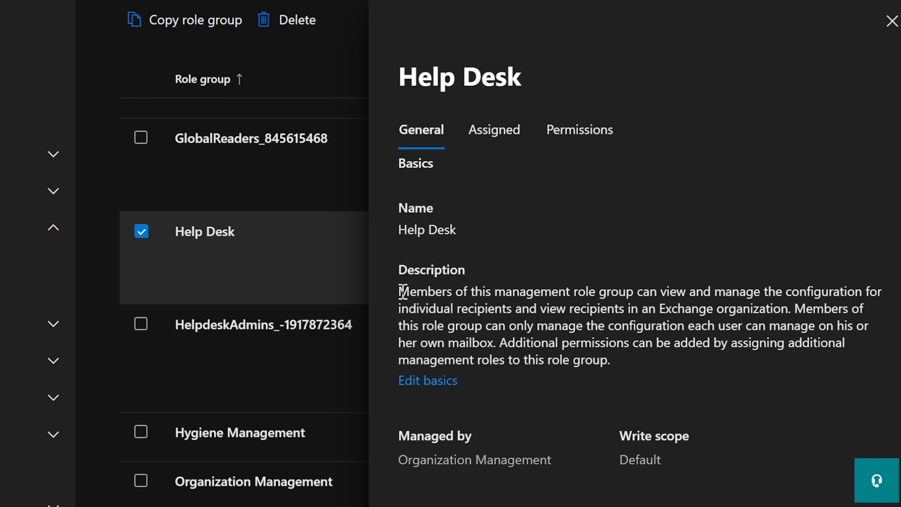
Read the Help Desk description, highlighting its sentences on mailbox management and adding permissions.
{"action": "left_click_drag", "start_coordinate": [795, 309], "coordinate": [497, 346]}
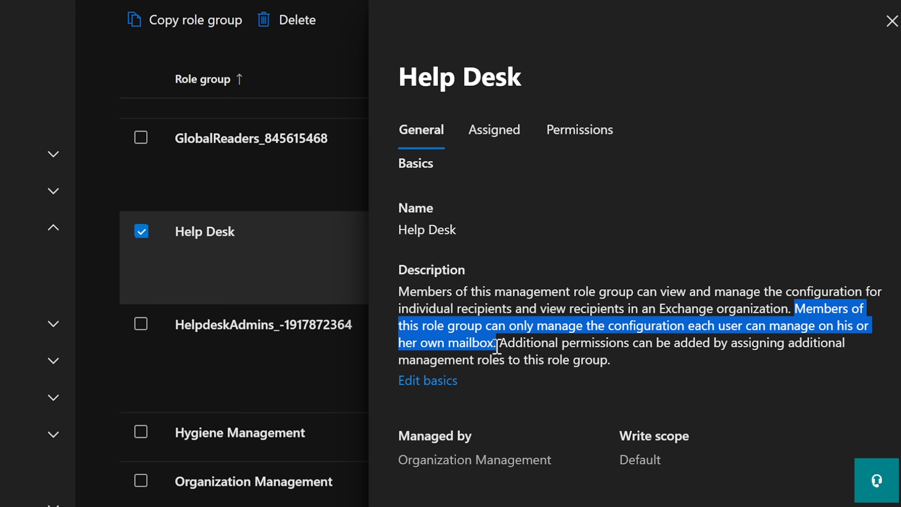
{"action": "left_click", "coordinate": [814, 307]}
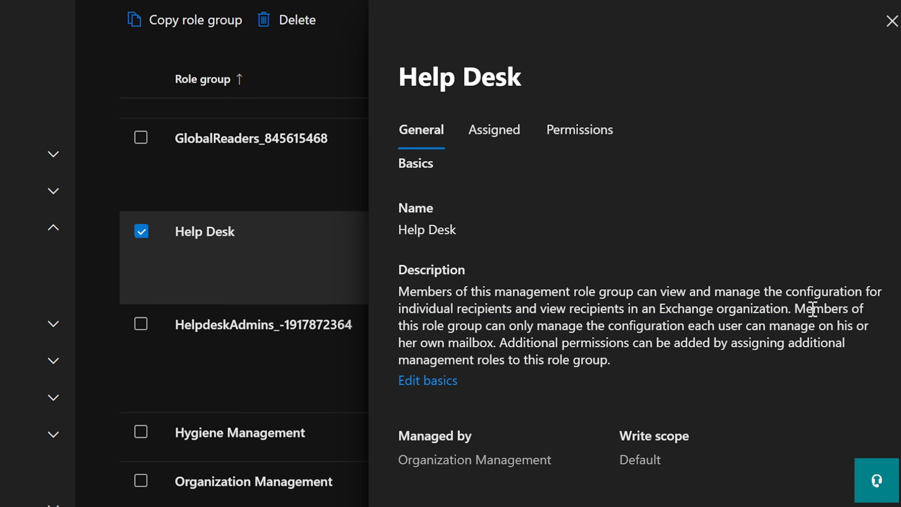
{"action": "left_click_drag", "start_coordinate": [795, 307], "coordinate": [498, 335]}
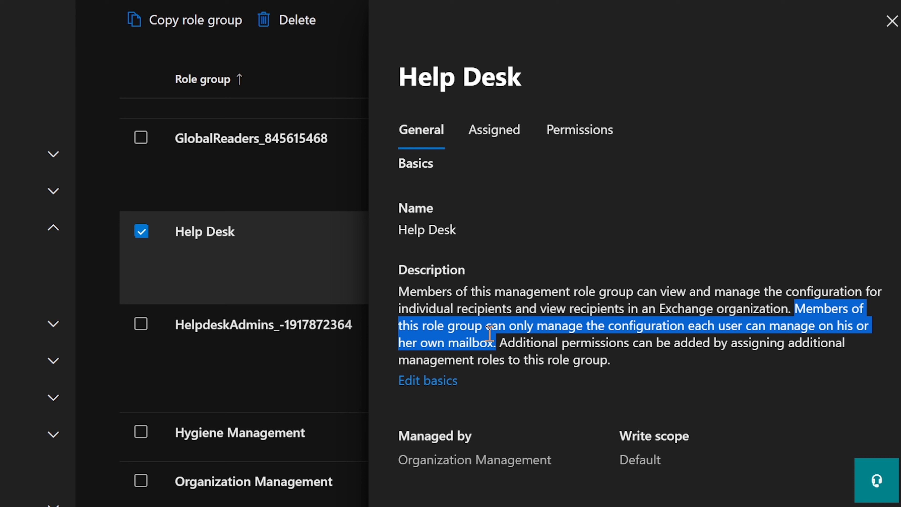
{"action": "left_click", "coordinate": [501, 345]}
{"action": "left_click_drag", "start_coordinate": [500, 343], "coordinate": [671, 360]}
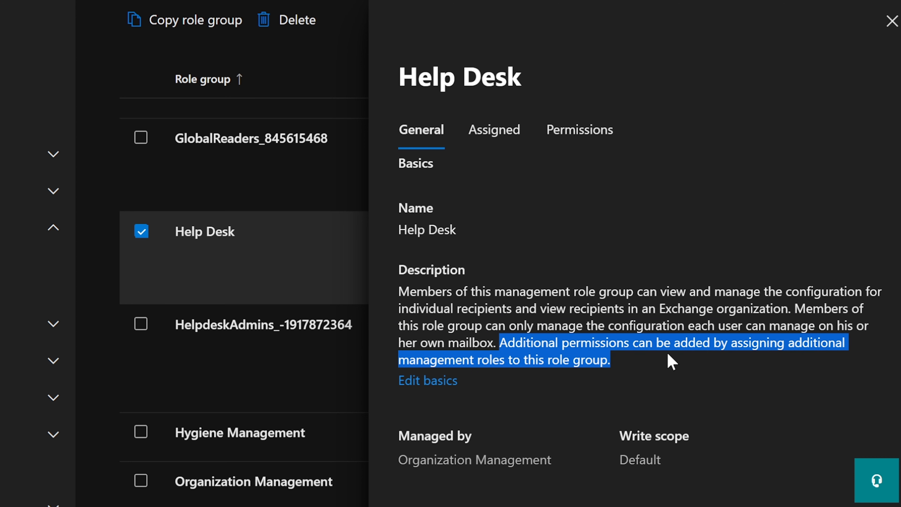
{"action": "left_click", "coordinate": [589, 345]}
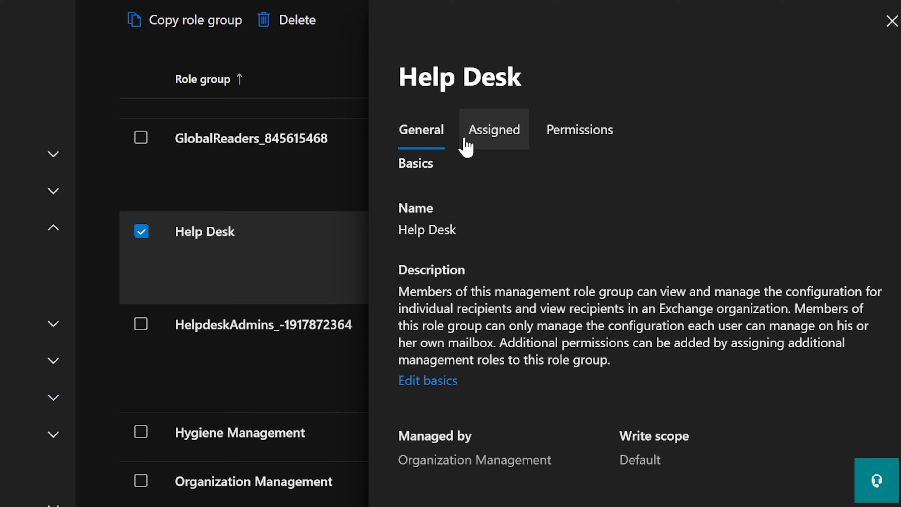
Show Help Desk's Assigned admins list, reopening the details to confirm 0 members.
{"action": "left_click", "coordinate": [484, 139]}
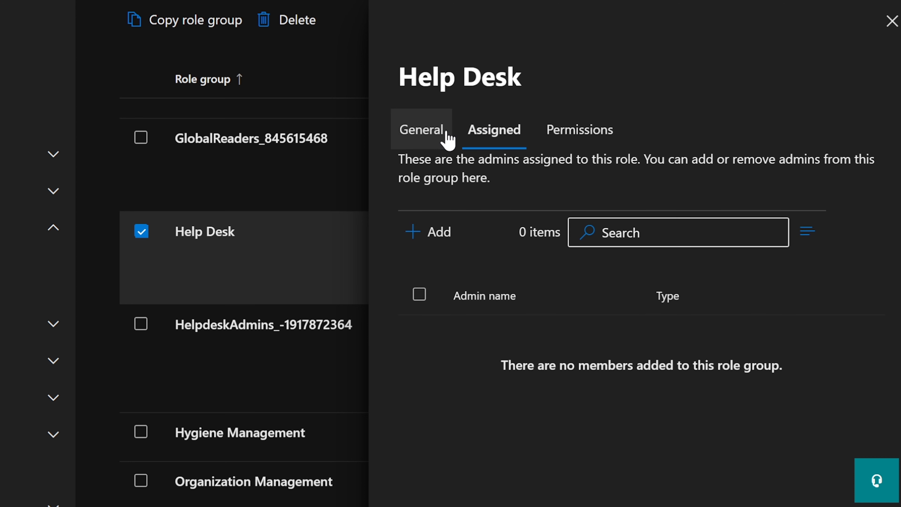
{"action": "left_click", "coordinate": [891, 19]}
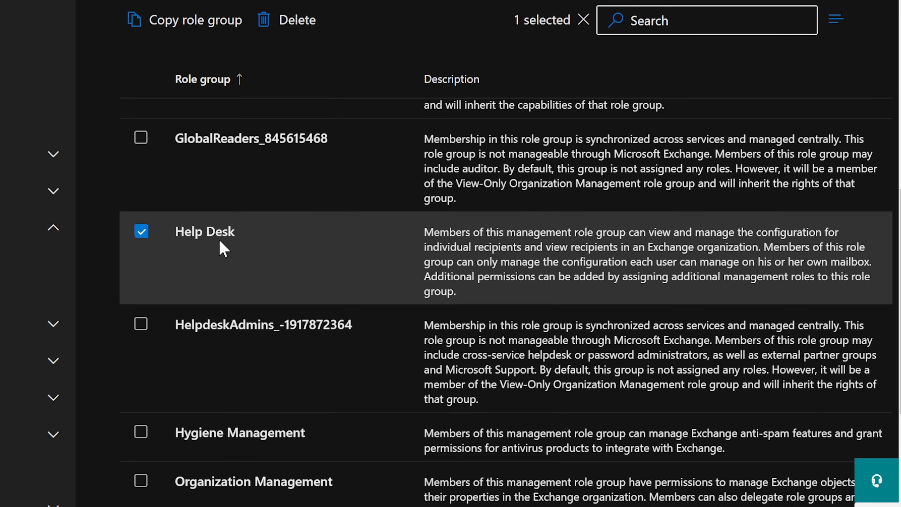
{"action": "left_click", "coordinate": [213, 235]}
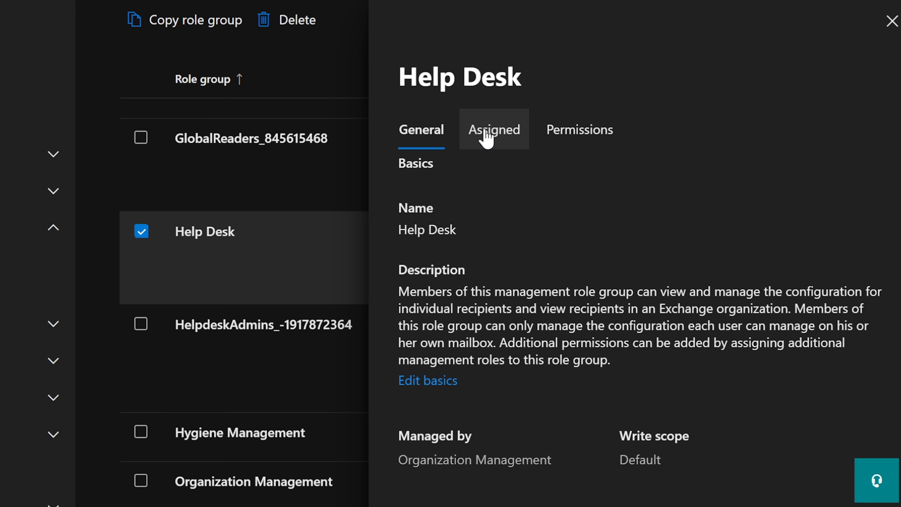
{"action": "left_click", "coordinate": [487, 139]}
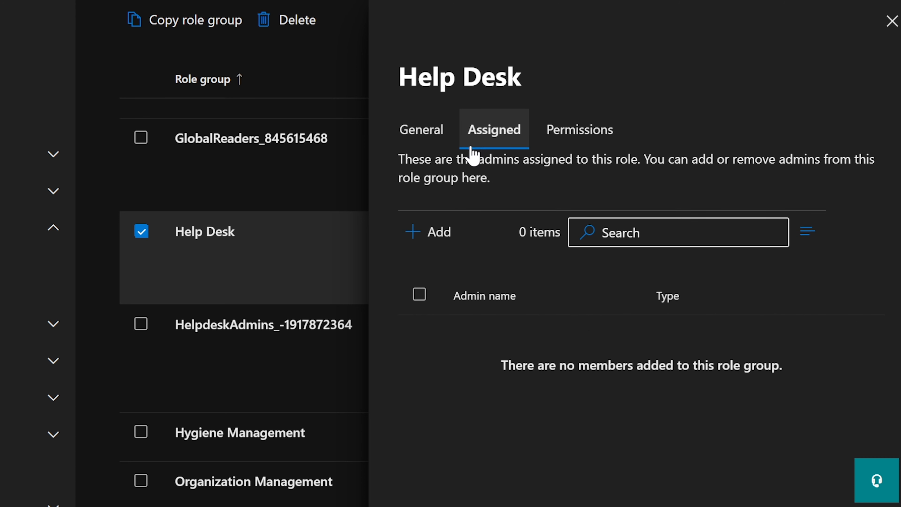
Add two users as Help Desk admins: one found by name search, one picked from the list.
{"action": "left_click", "coordinate": [424, 238]}
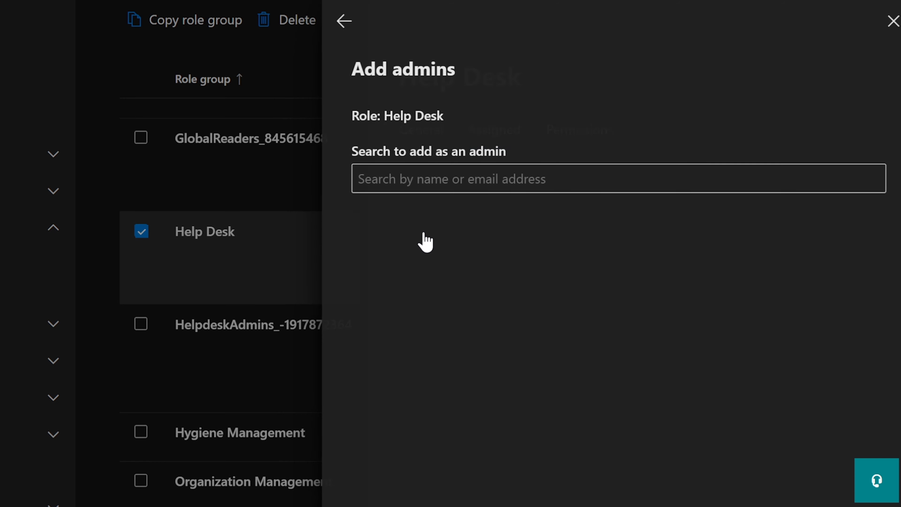
{"action": "left_click", "coordinate": [463, 177]}
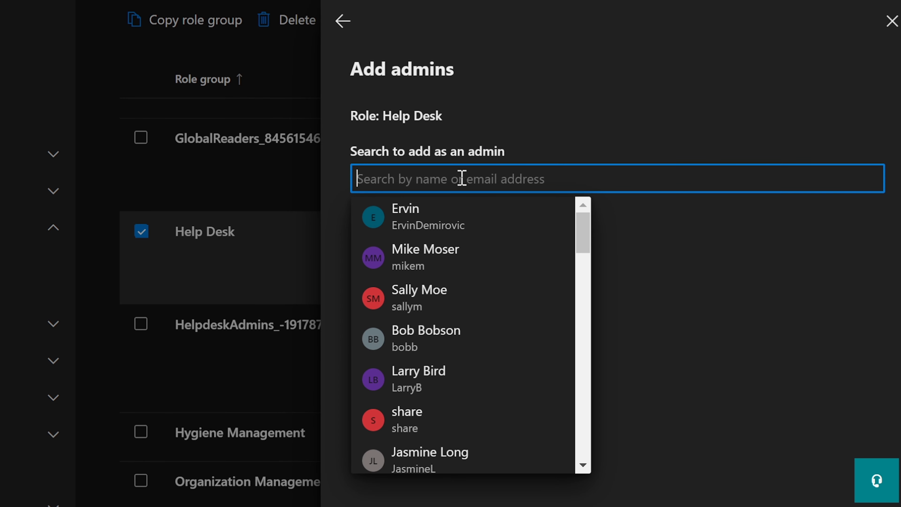
{"action": "type", "text": "tracy"}
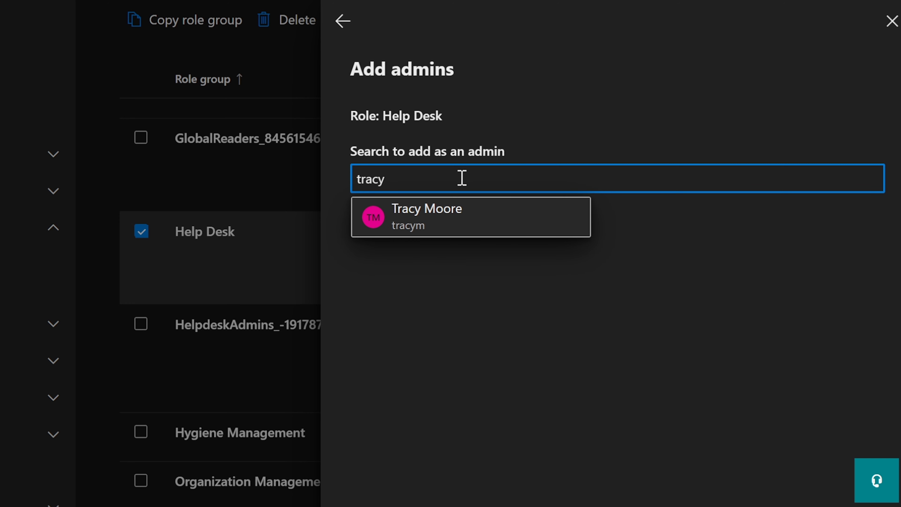
{"action": "left_click", "coordinate": [447, 218]}
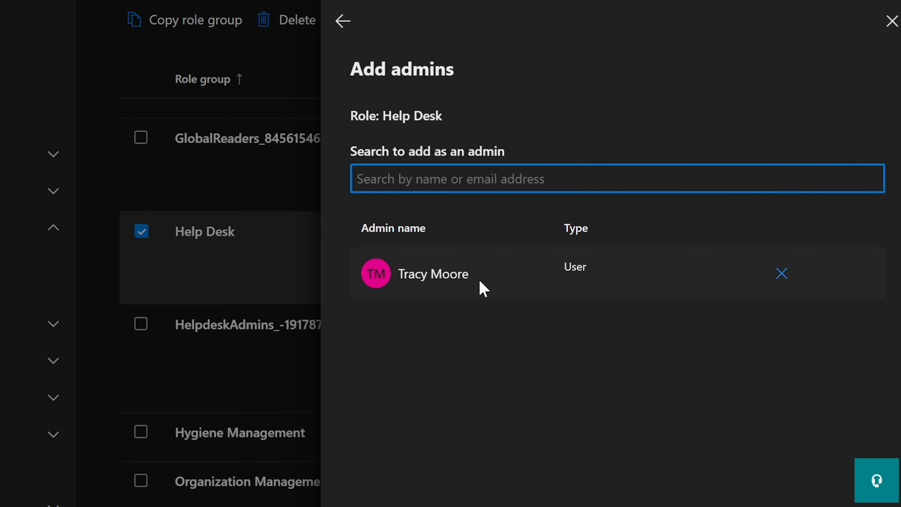
{"action": "left_click", "coordinate": [435, 179]}
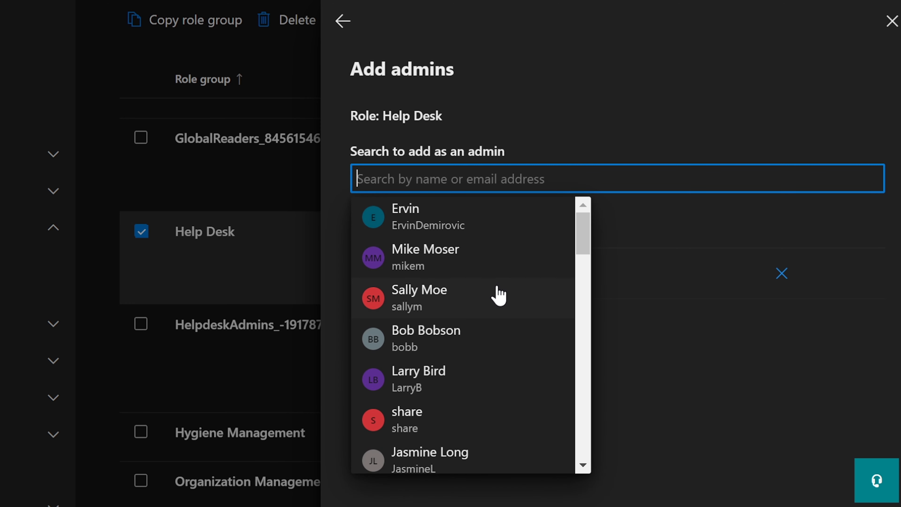
{"action": "scroll", "coordinate": [499, 296], "scroll_direction": "down", "scroll_amount": 2}
{"action": "scroll", "coordinate": [498, 296], "scroll_direction": "down", "scroll_amount": 4}
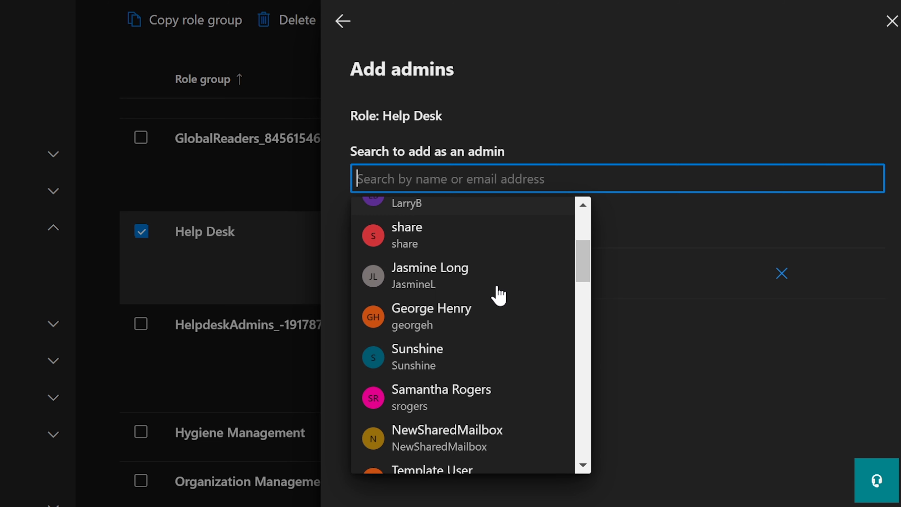
{"action": "scroll", "coordinate": [498, 296], "scroll_direction": "down", "scroll_amount": 2}
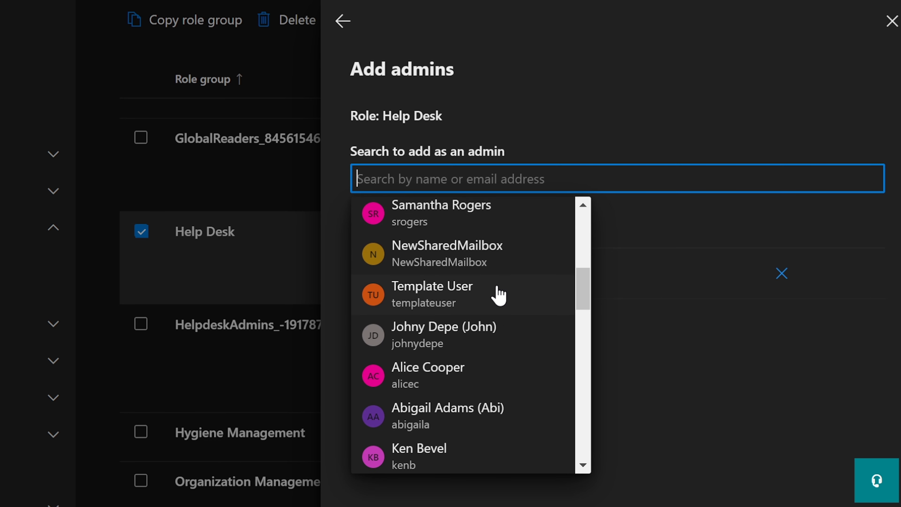
{"action": "scroll", "coordinate": [499, 296], "scroll_direction": "down", "scroll_amount": 3}
{"action": "scroll", "coordinate": [498, 296], "scroll_direction": "down", "scroll_amount": 5}
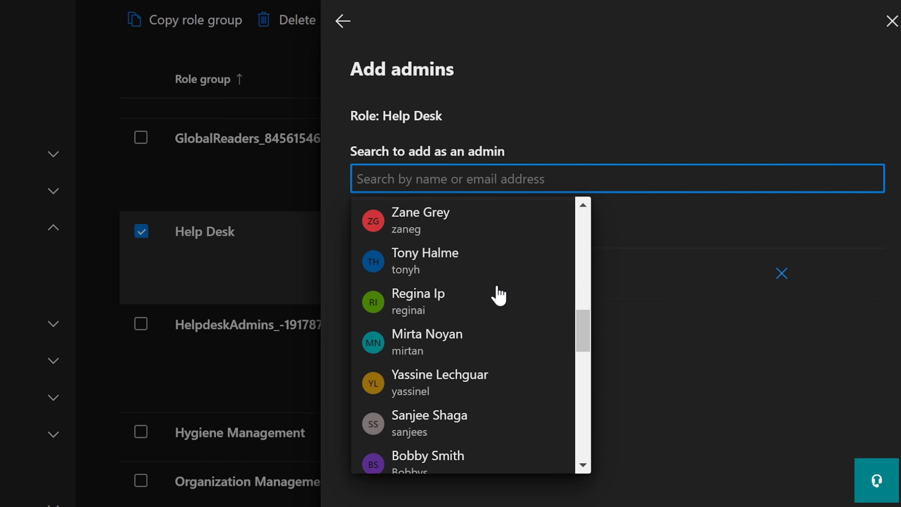
{"action": "scroll", "coordinate": [498, 296], "scroll_direction": "down", "scroll_amount": 3}
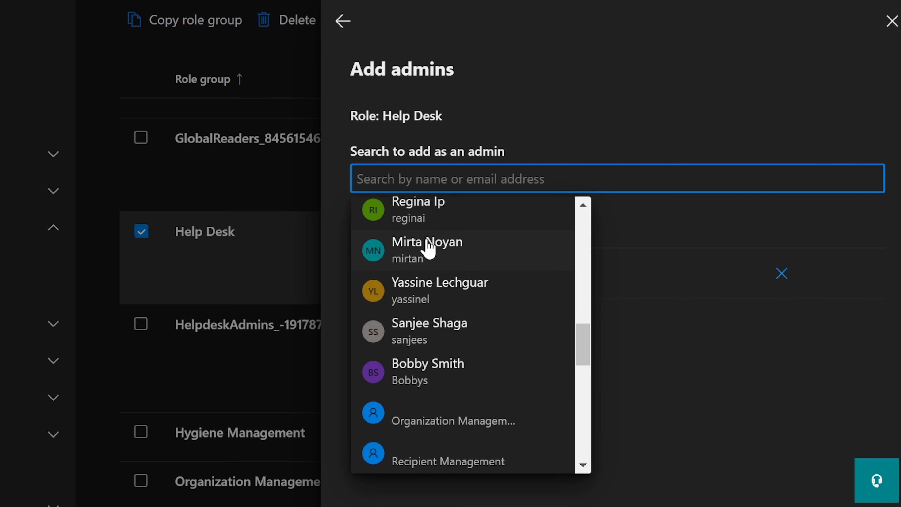
{"action": "left_click", "coordinate": [424, 255]}
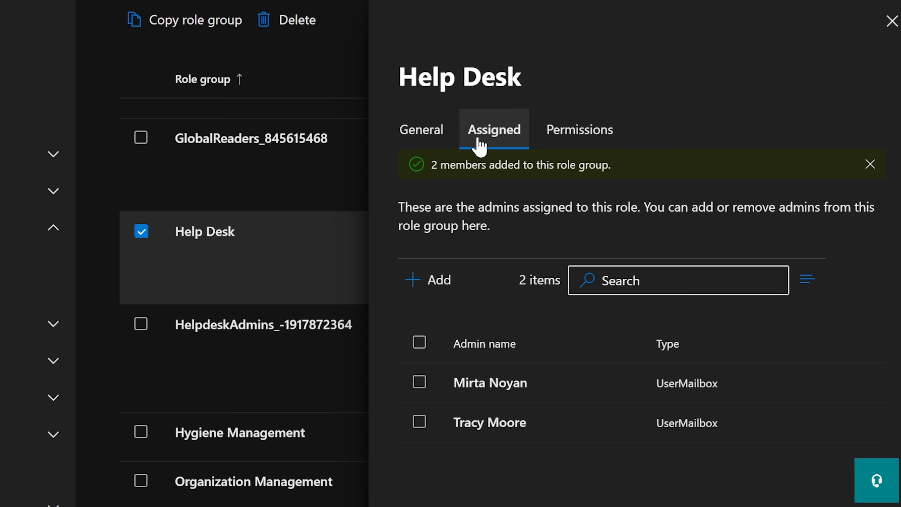
Open Help Desk's Permissions tab and read the description of what roles define.
{"action": "left_click", "coordinate": [571, 132]}
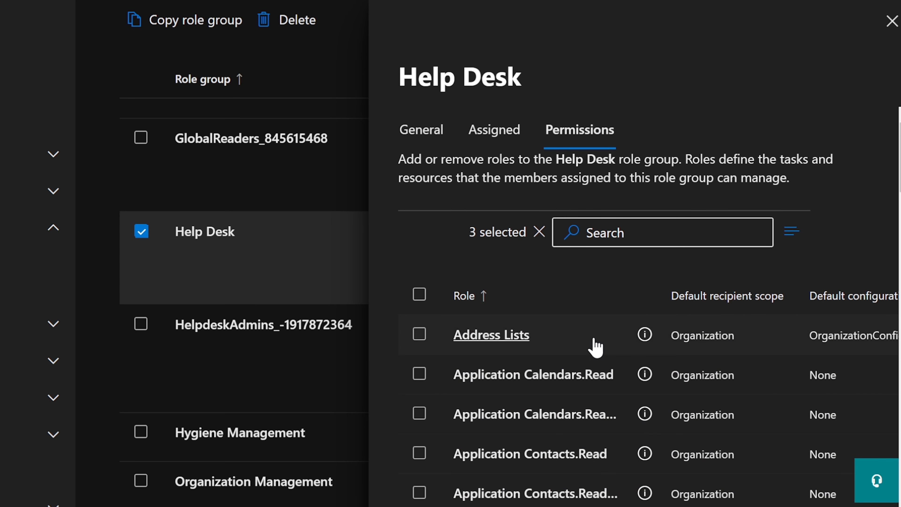
{"action": "scroll", "coordinate": [597, 346], "scroll_direction": "down", "scroll_amount": 2}
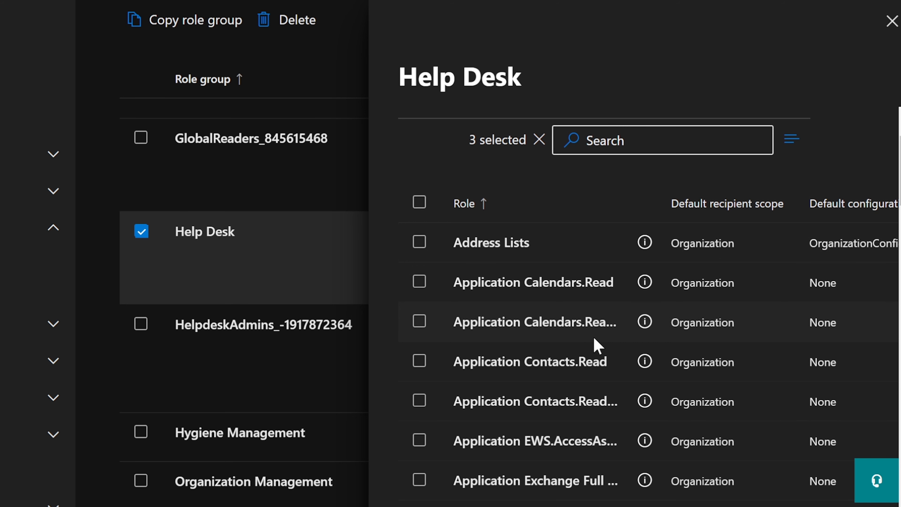
{"action": "scroll", "coordinate": [599, 345], "scroll_direction": "up", "scroll_amount": 2}
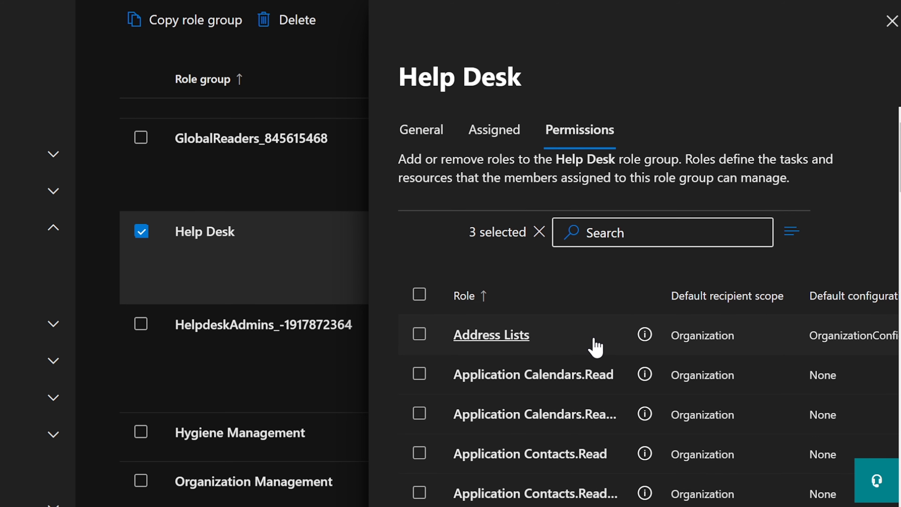
{"action": "left_click_drag", "start_coordinate": [401, 160], "coordinate": [618, 162]}
{"action": "left_click", "coordinate": [640, 158]}
{"action": "left_click_drag", "start_coordinate": [686, 158], "coordinate": [823, 183]}
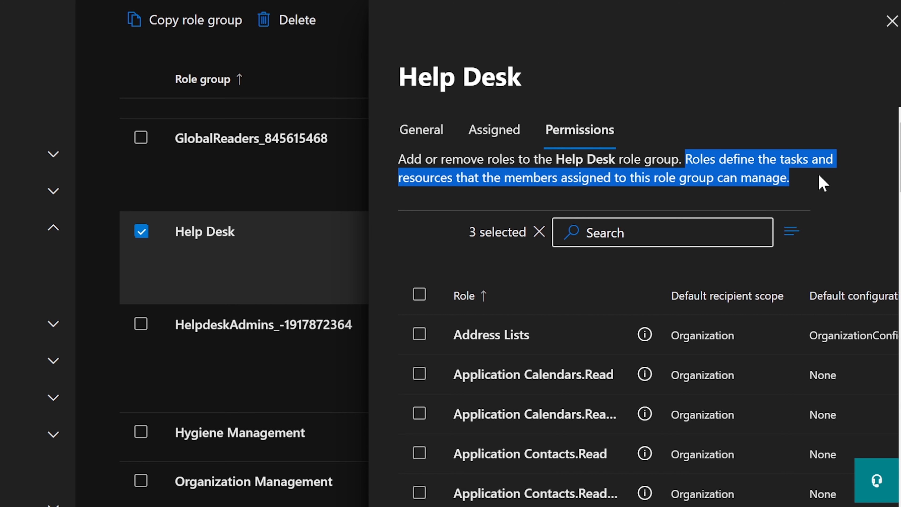
{"action": "left_click", "coordinate": [749, 164]}
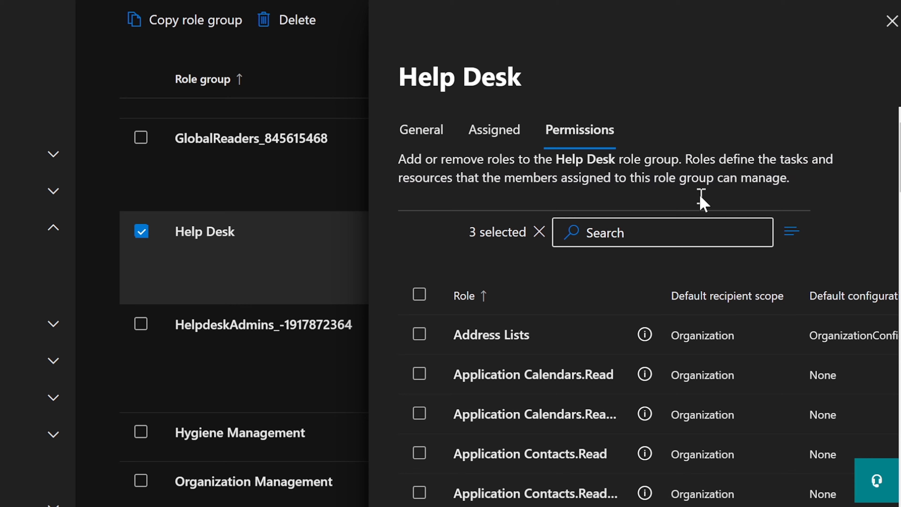
Scroll through Help Desk's three permission roles, then close its details.
{"action": "scroll", "coordinate": [608, 350], "scroll_direction": "down", "scroll_amount": 5}
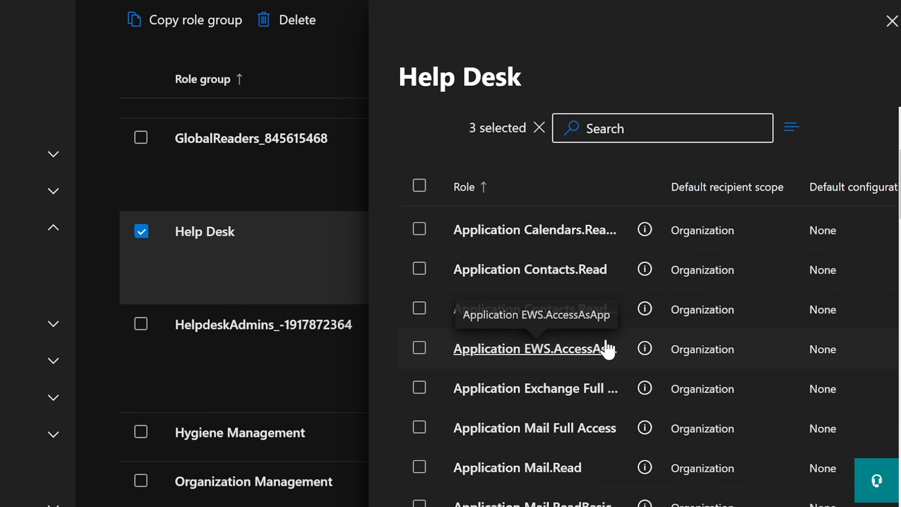
{"action": "scroll", "coordinate": [483, 418], "scroll_direction": "down", "scroll_amount": 5}
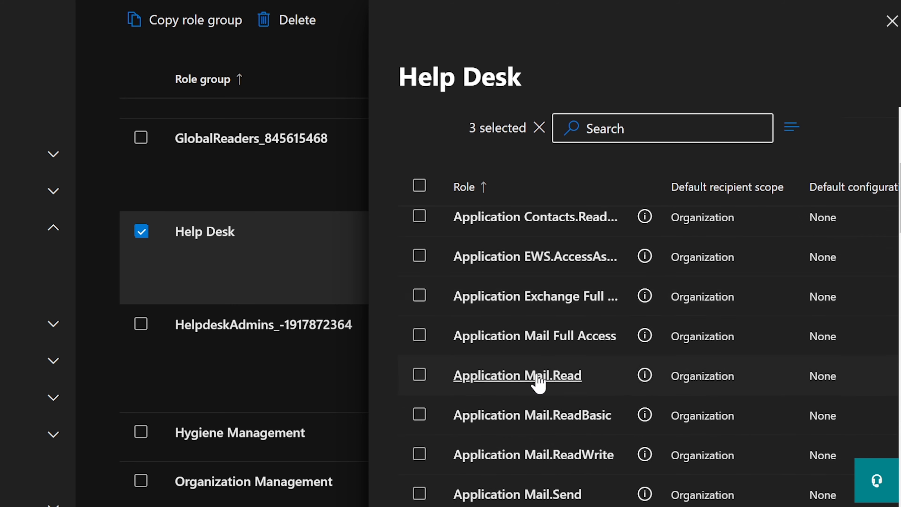
{"action": "scroll", "coordinate": [541, 382], "scroll_direction": "down", "scroll_amount": 8}
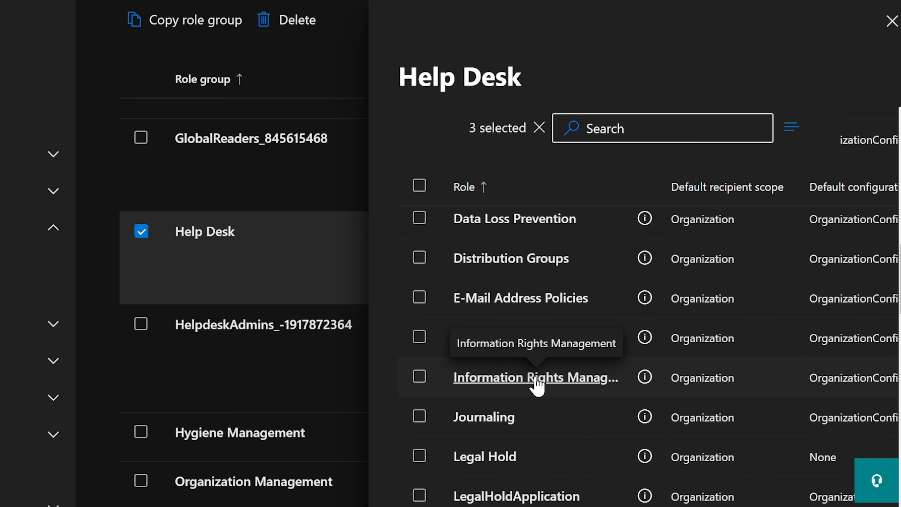
{"action": "scroll", "coordinate": [538, 386], "scroll_direction": "up", "scroll_amount": 18}
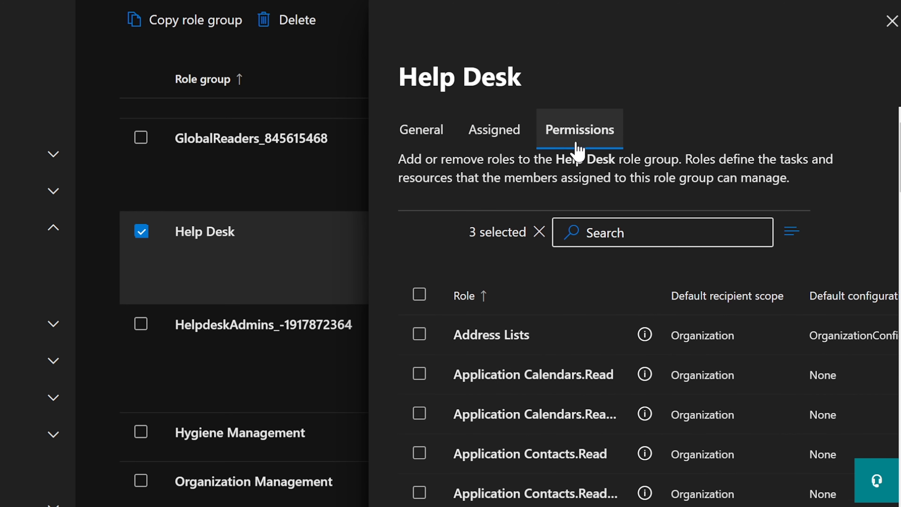
{"action": "left_click_drag", "start_coordinate": [403, 75], "coordinate": [536, 76]}
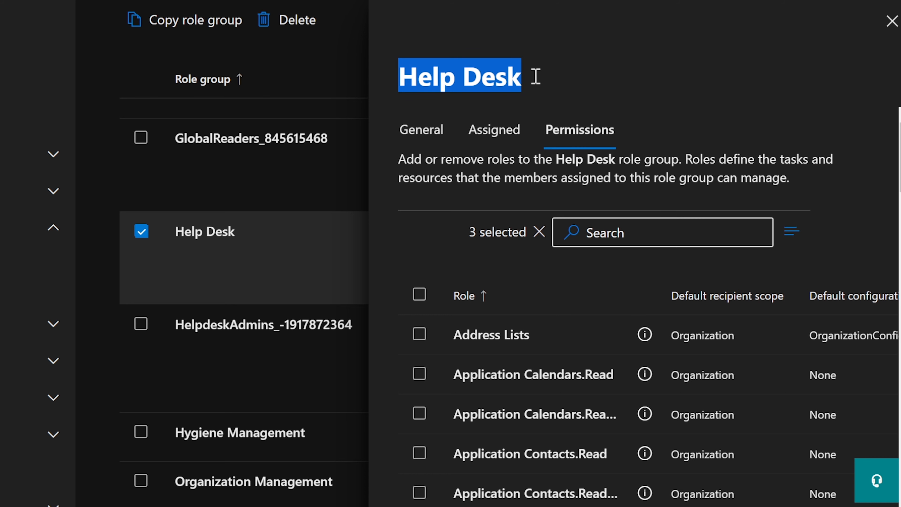
{"action": "left_click", "coordinate": [892, 22]}
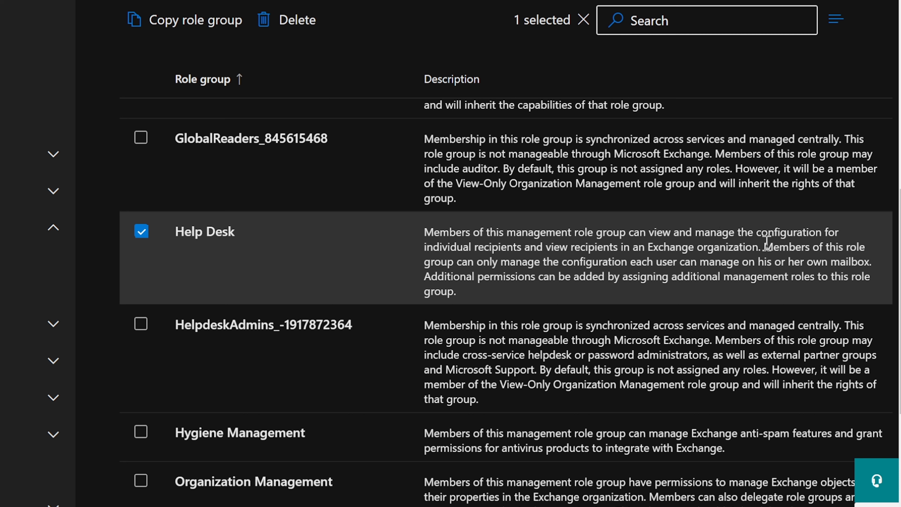
Review Help Desk's granted roles on the Permissions tab again, then close its details.
{"action": "left_click_drag", "start_coordinate": [763, 245], "coordinate": [827, 256]}
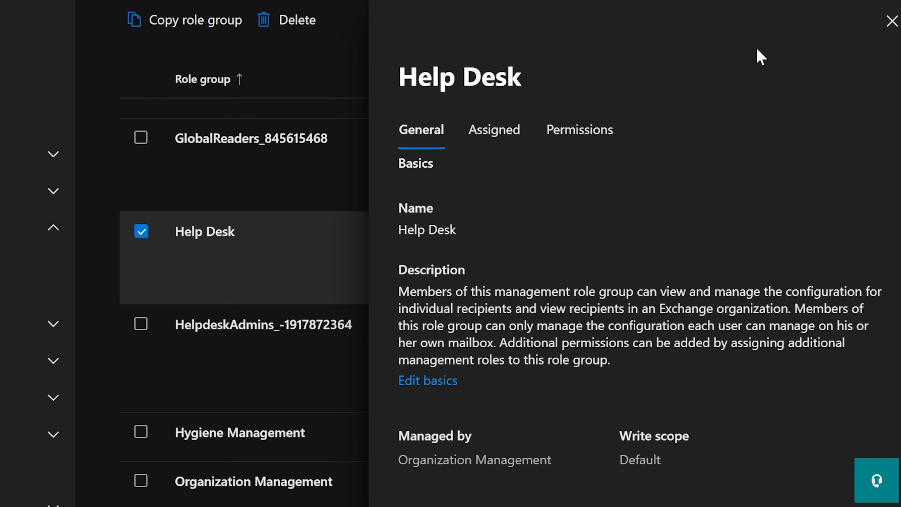
{"action": "left_click", "coordinate": [566, 128]}
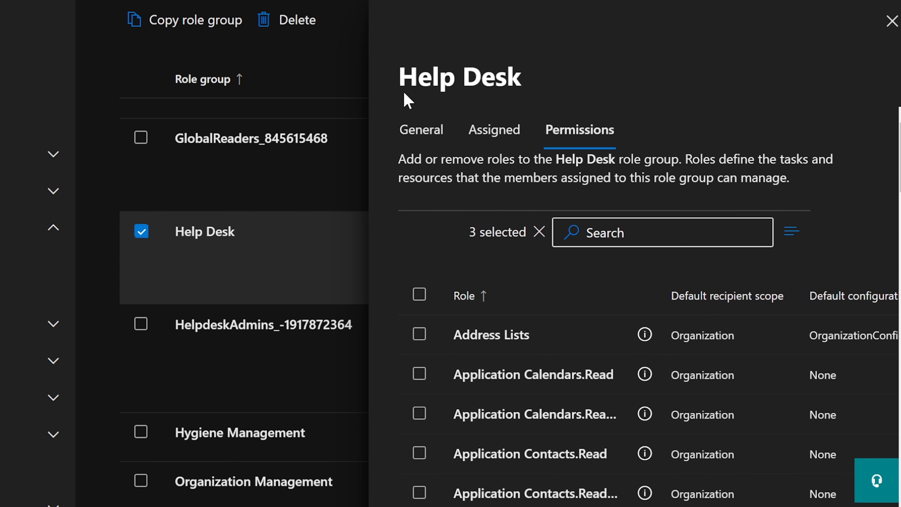
{"action": "left_click_drag", "start_coordinate": [398, 76], "coordinate": [540, 75]}
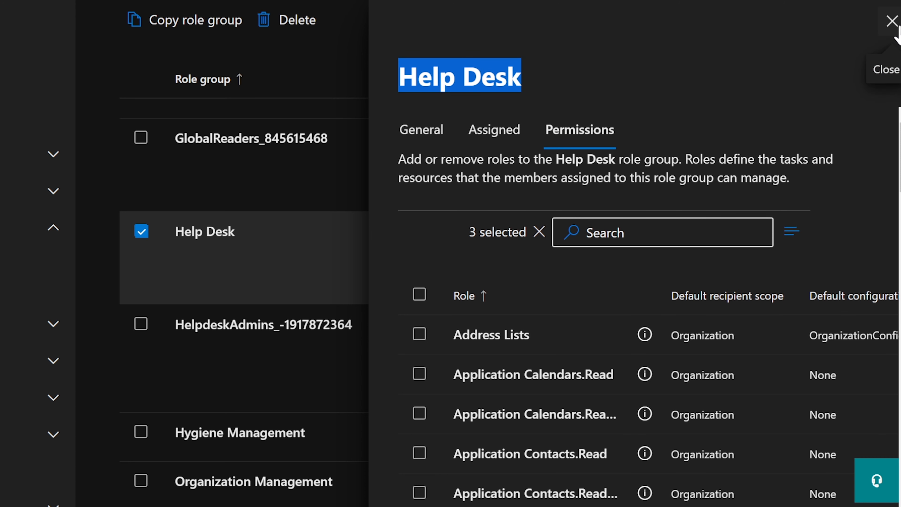
{"action": "scroll", "coordinate": [739, 336], "scroll_direction": "down", "scroll_amount": 10}
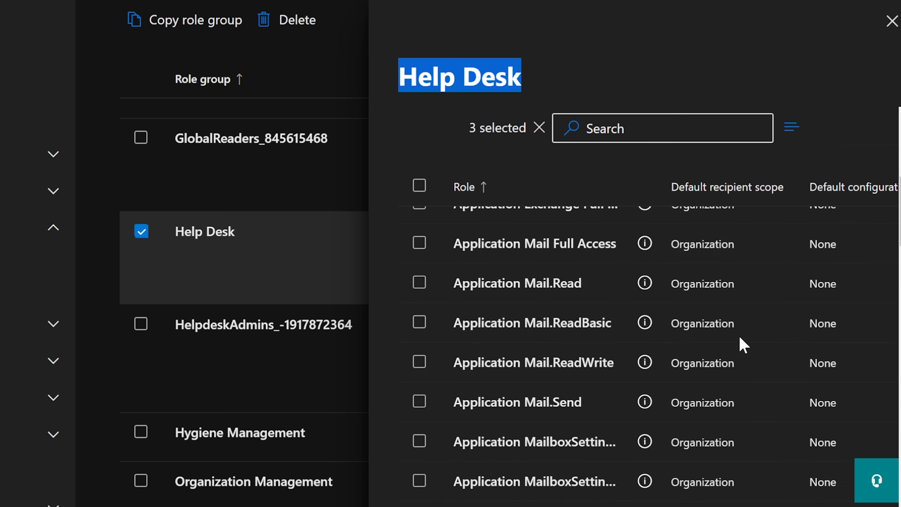
{"action": "scroll", "coordinate": [680, 348], "scroll_direction": "down", "scroll_amount": 15}
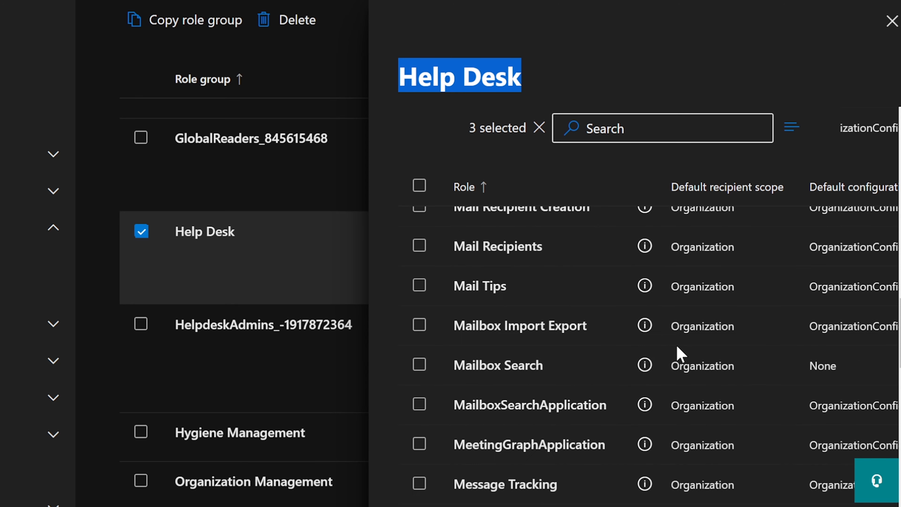
{"action": "left_click", "coordinate": [892, 21]}
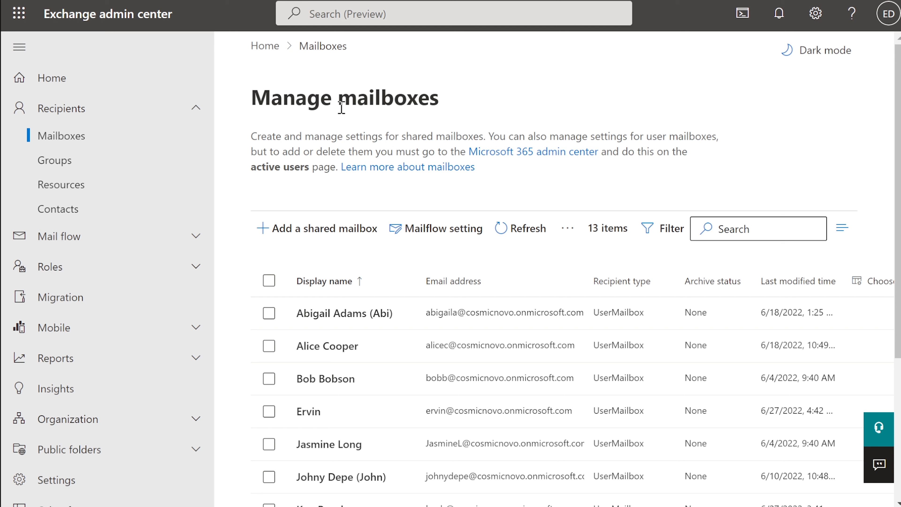
{"action": "scroll", "coordinate": [115, 175], "scroll_direction": "down", "scroll_amount": 3}
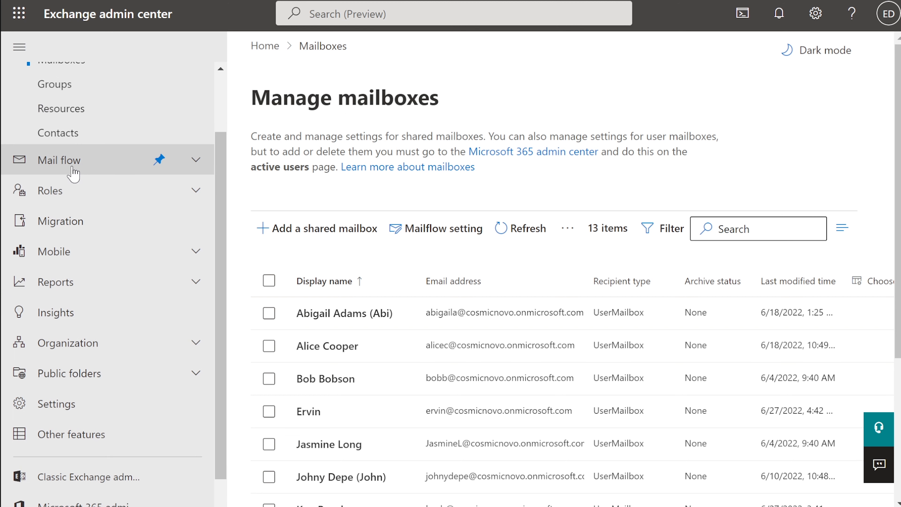
{"action": "left_click", "coordinate": [51, 195]}
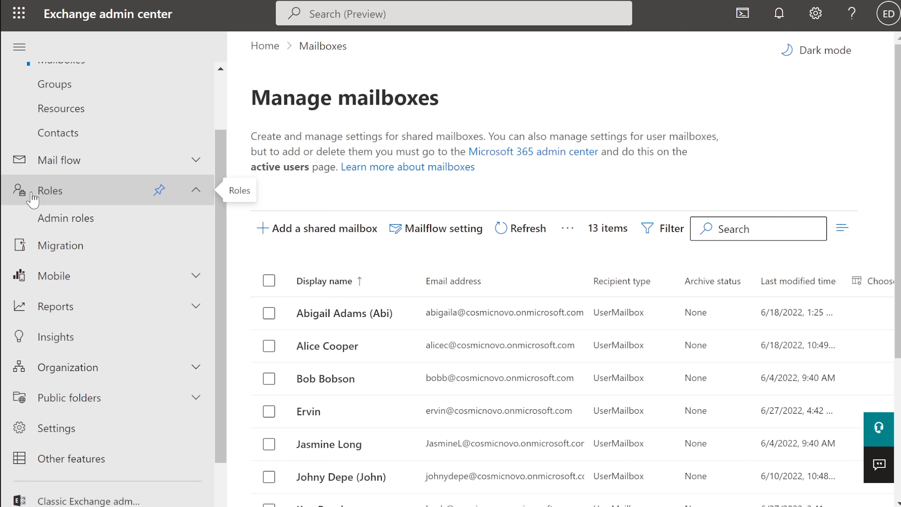
{"action": "left_click", "coordinate": [56, 221]}
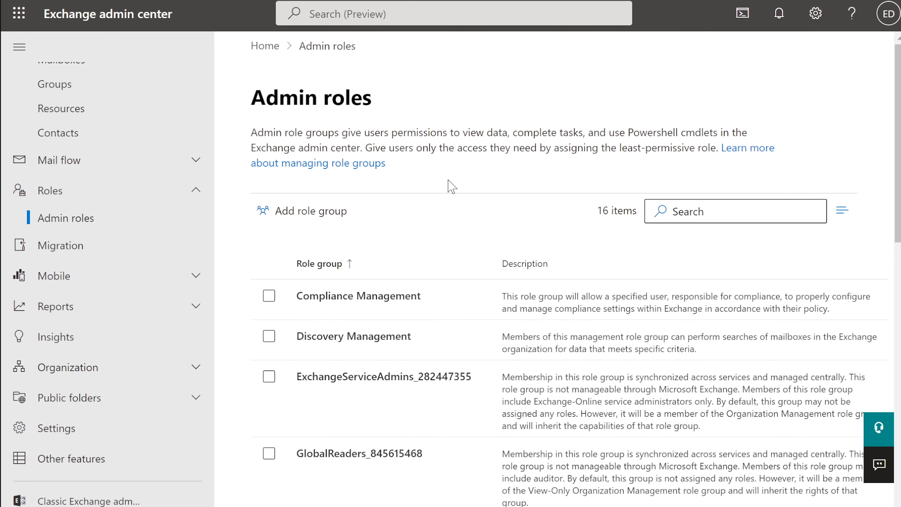
{"action": "scroll", "coordinate": [451, 186], "scroll_direction": "down", "scroll_amount": 5}
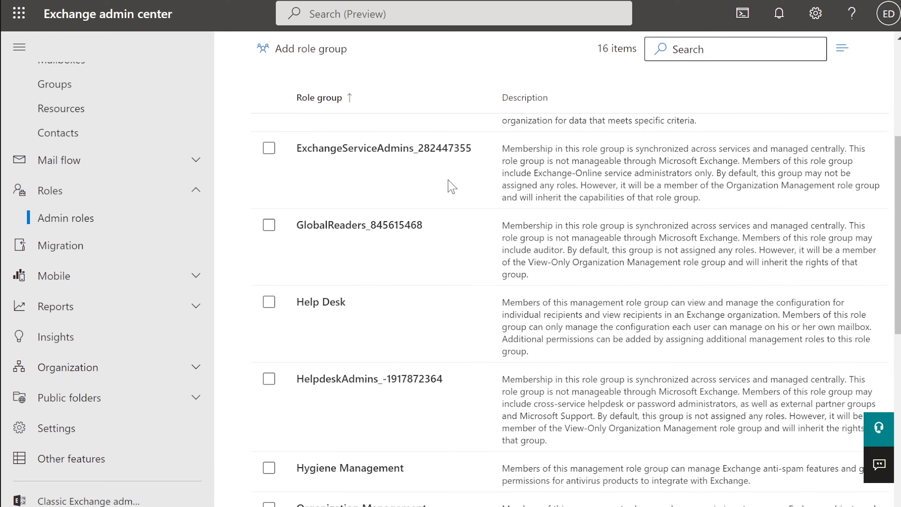
{"action": "scroll", "coordinate": [452, 186], "scroll_direction": "up", "scroll_amount": 8}
{"action": "scroll", "coordinate": [447, 185], "scroll_direction": "down", "scroll_amount": 2}
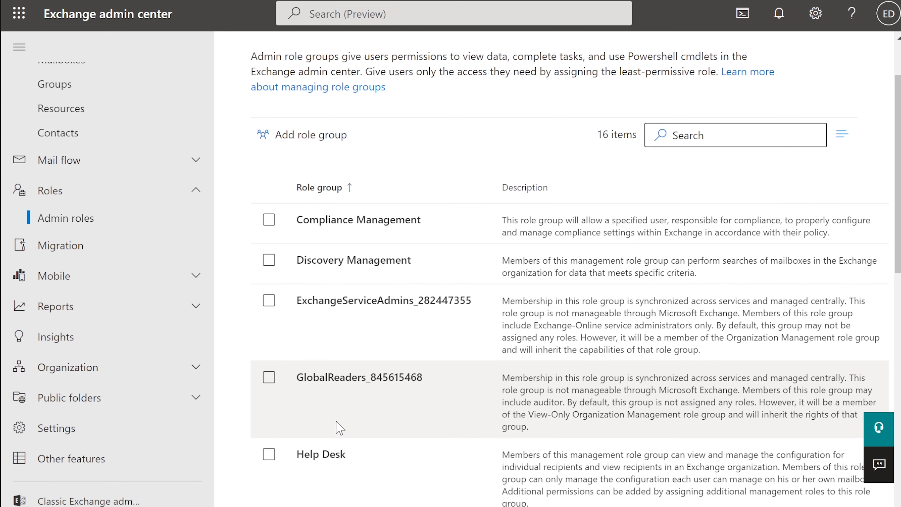
{"action": "scroll", "coordinate": [304, 468], "scroll_direction": "down", "scroll_amount": 2}
{"action": "scroll", "coordinate": [304, 467], "scroll_direction": "down", "scroll_amount": 1}
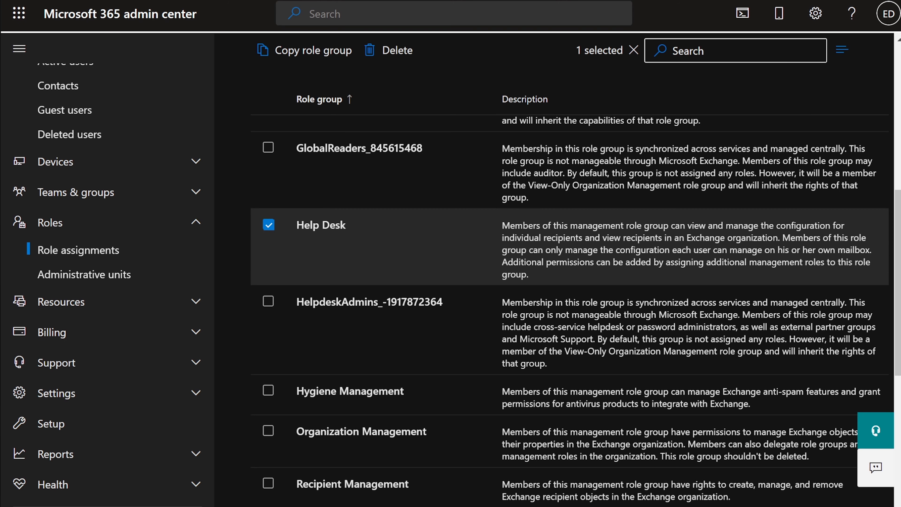
Reopen Role assignments from the Roles nav section and switch to the Exchange role groups.
{"action": "scroll", "coordinate": [461, 162], "scroll_direction": "up", "scroll_amount": 9}
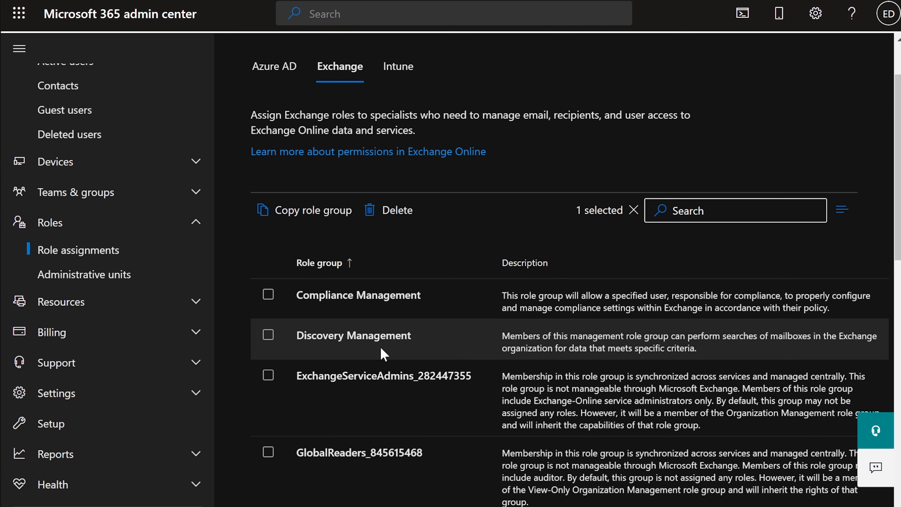
{"action": "scroll", "coordinate": [335, 199], "scroll_direction": "up", "scroll_amount": 2}
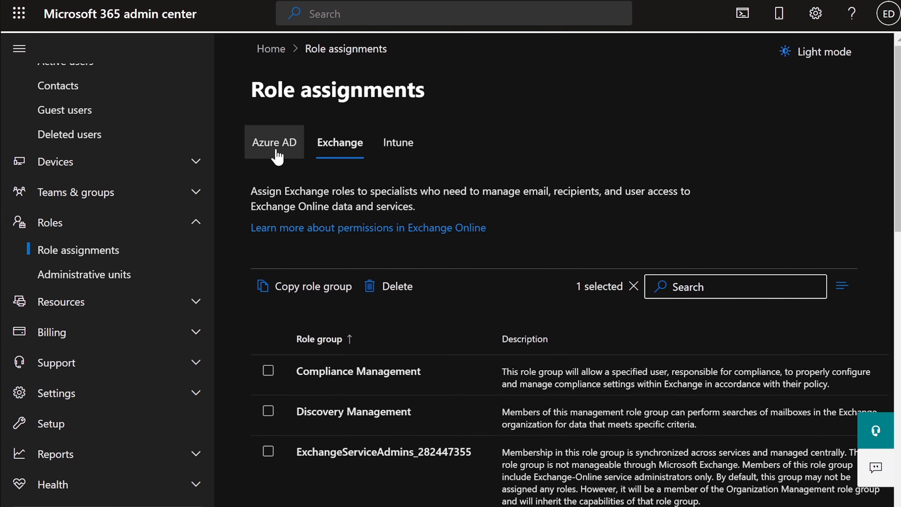
{"action": "left_click", "coordinate": [55, 227]}
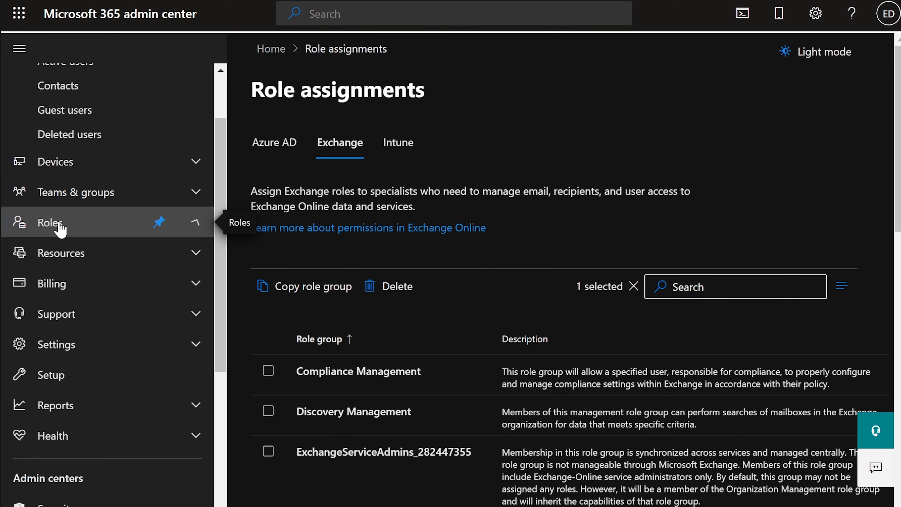
{"action": "left_click", "coordinate": [54, 225]}
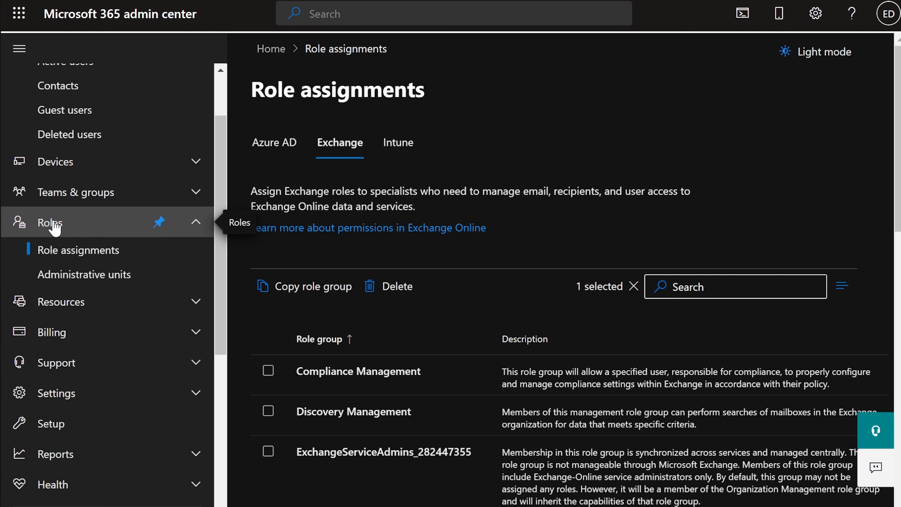
{"action": "left_click", "coordinate": [65, 258]}
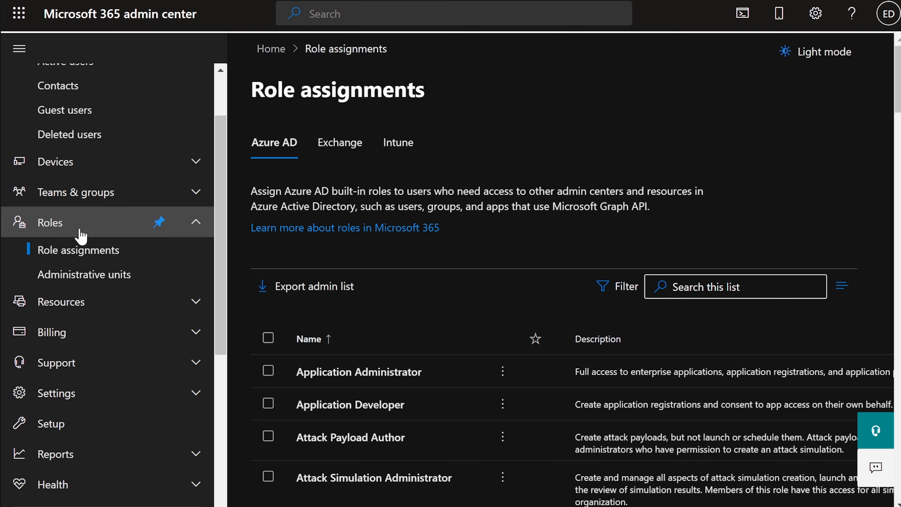
{"action": "left_click", "coordinate": [344, 145]}
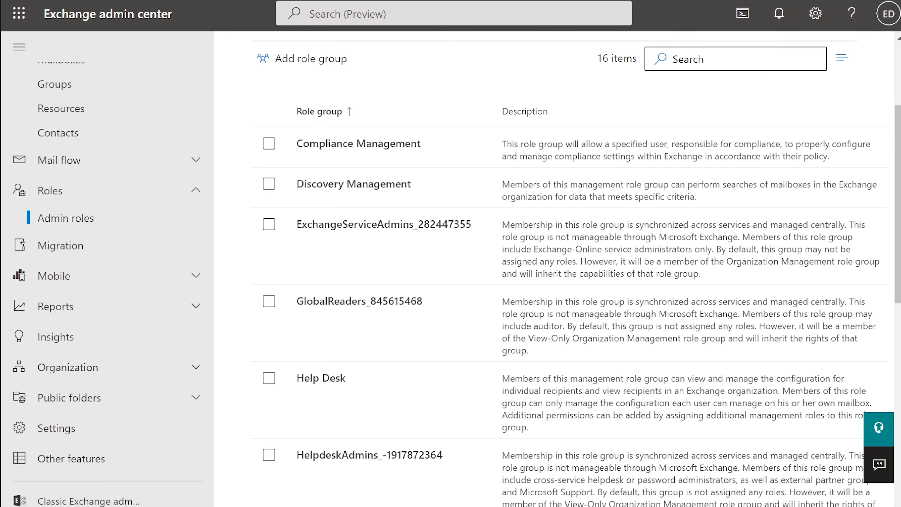
Scroll through the 16 Exchange role groups, including Help Desk and GlobalReaders.
{"action": "left_click", "coordinate": [51, 192]}
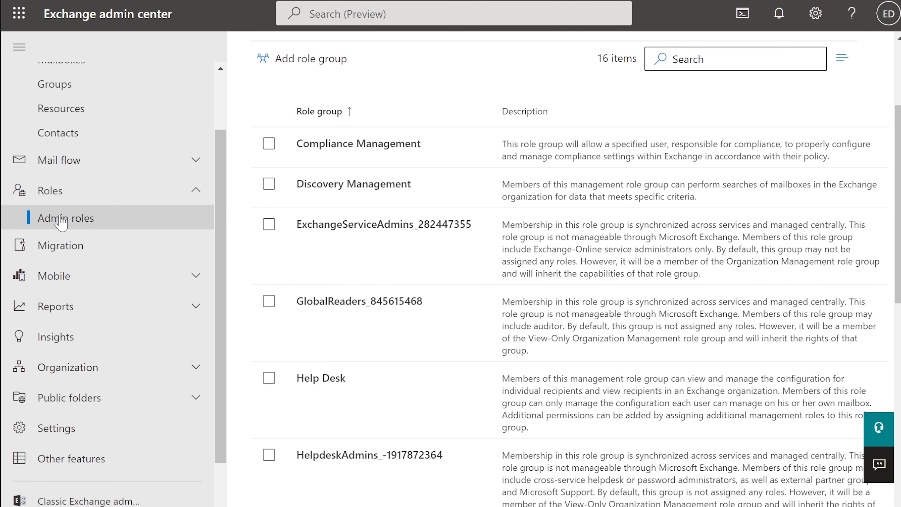
{"action": "scroll", "coordinate": [558, 302], "scroll_direction": "up", "scroll_amount": 2}
{"action": "scroll", "coordinate": [556, 299], "scroll_direction": "down", "scroll_amount": 1}
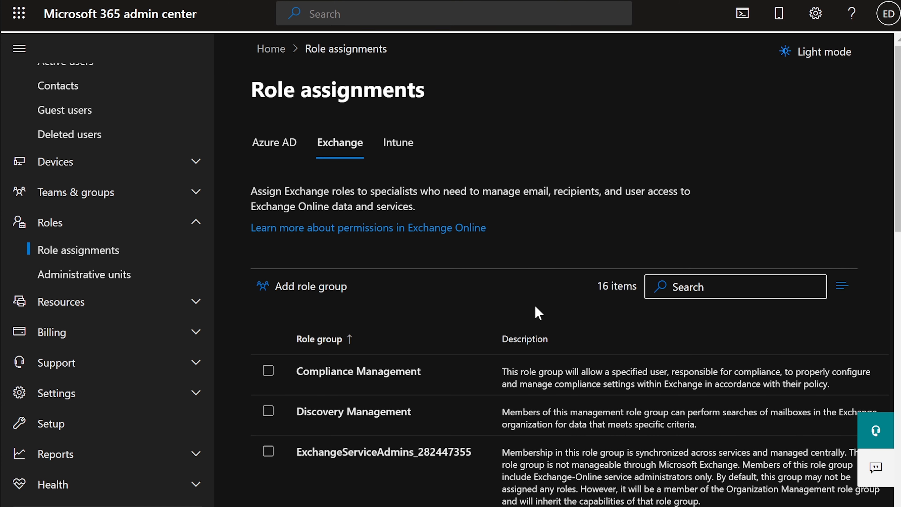
{"action": "scroll", "coordinate": [536, 312], "scroll_direction": "down", "scroll_amount": 2}
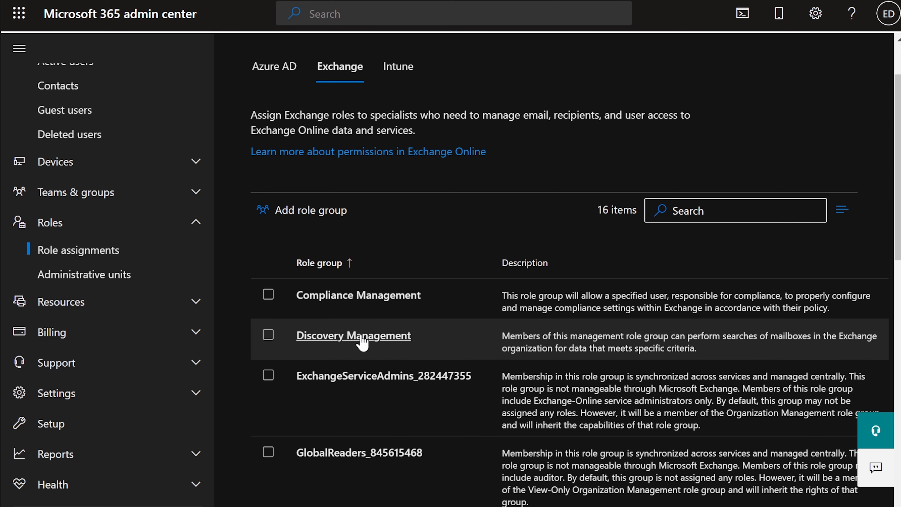
{"action": "scroll", "coordinate": [362, 343], "scroll_direction": "down", "scroll_amount": 5}
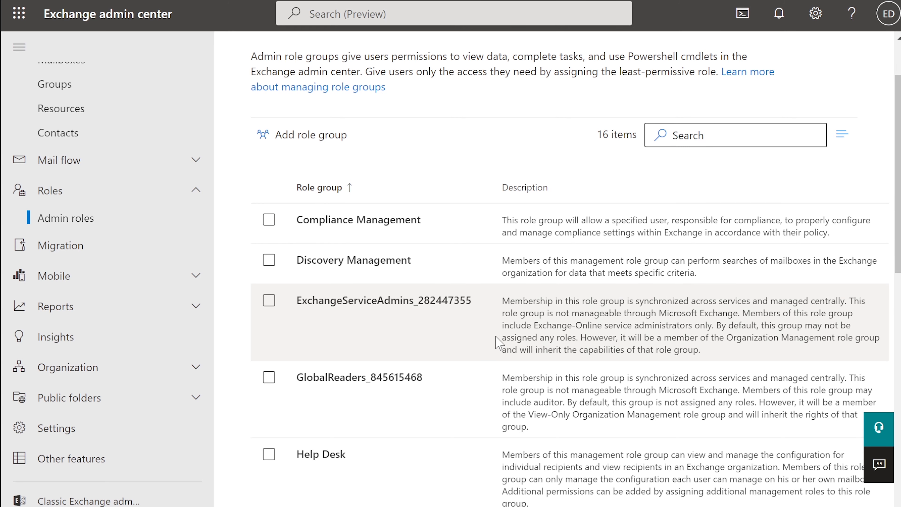
{"action": "scroll", "coordinate": [493, 331], "scroll_direction": "down", "scroll_amount": 5}
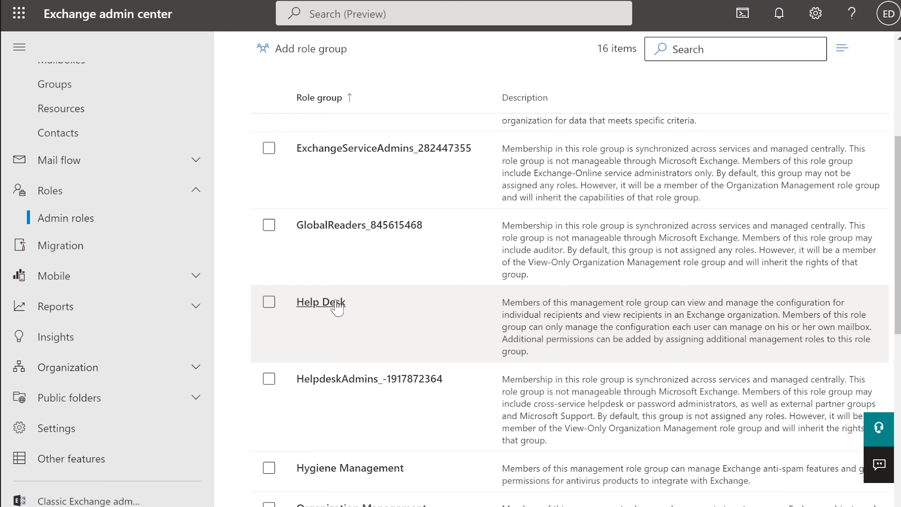
Open Help Desk and view its two assigned UserMailbox admins.
{"action": "left_click", "coordinate": [337, 307]}
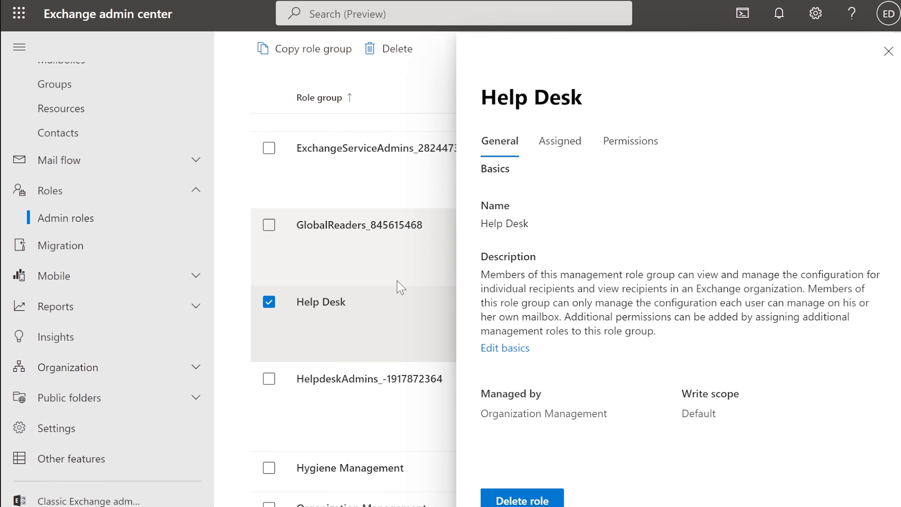
{"action": "left_click", "coordinate": [563, 151]}
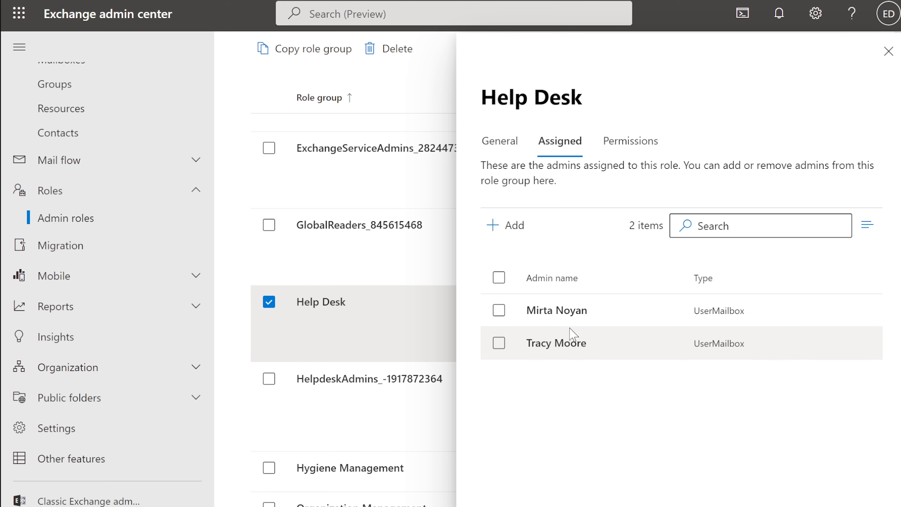
Add two more users to Help Desk, bringing it to four admins, and view its 3 roles.
{"action": "left_click", "coordinate": [510, 227]}
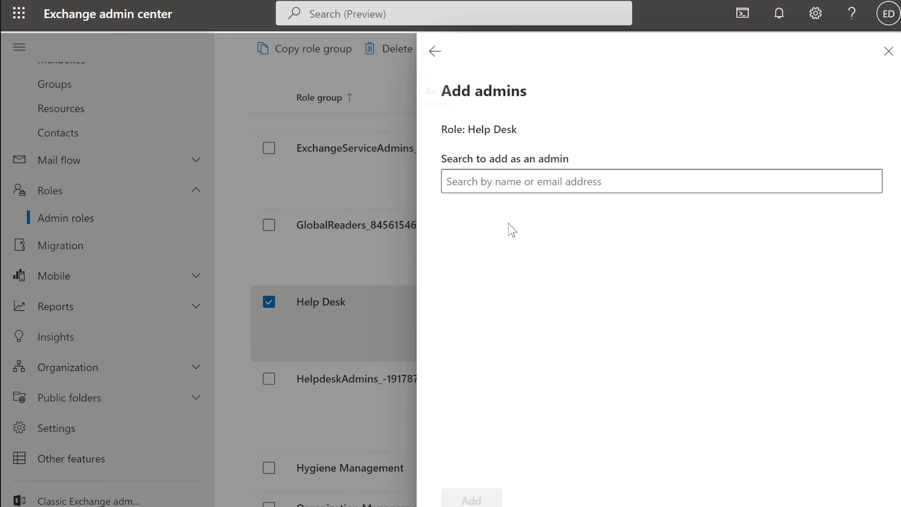
{"action": "left_click", "coordinate": [511, 181]}
{"action": "scroll", "coordinate": [558, 307], "scroll_direction": "down", "scroll_amount": 5}
{"action": "scroll", "coordinate": [557, 311], "scroll_direction": "down", "scroll_amount": 3}
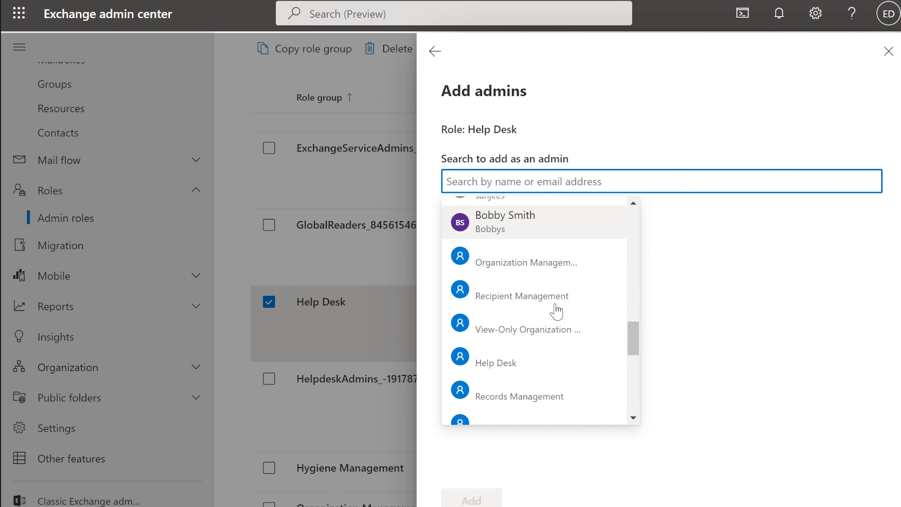
{"action": "scroll", "coordinate": [557, 311], "scroll_direction": "down", "scroll_amount": 2}
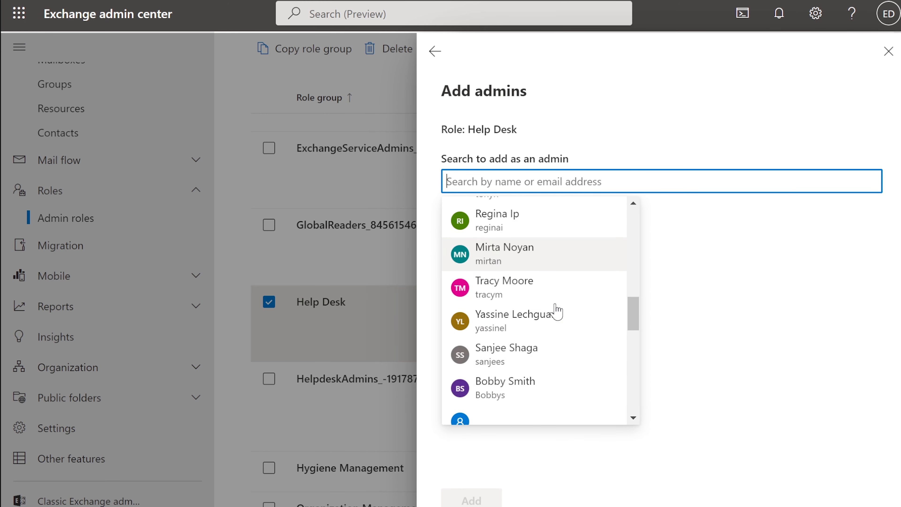
{"action": "left_click", "coordinate": [525, 313]}
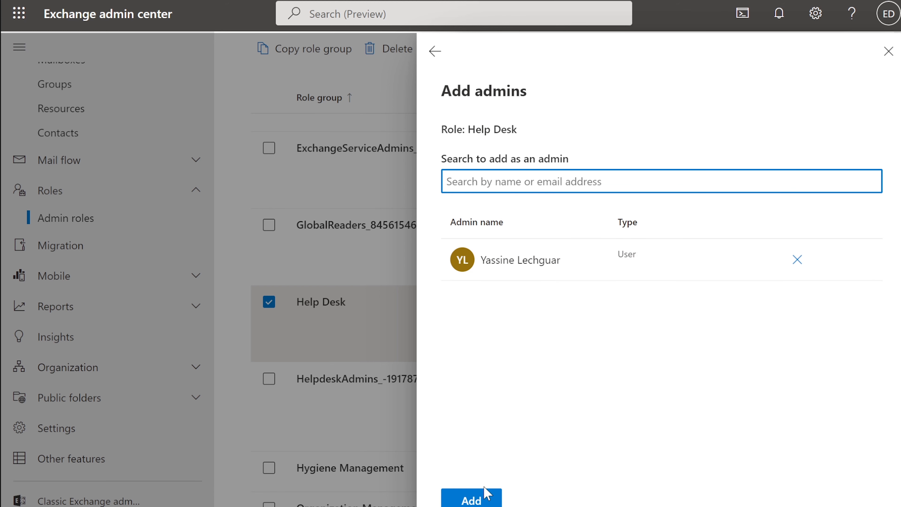
{"action": "left_click", "coordinate": [520, 182]}
{"action": "scroll", "coordinate": [557, 281], "scroll_direction": "down", "scroll_amount": 5}
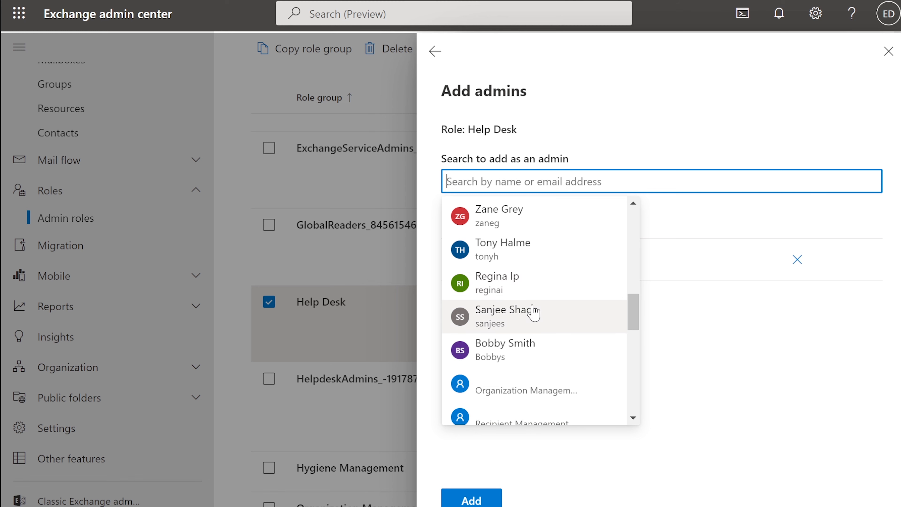
{"action": "left_click", "coordinate": [534, 314]}
{"action": "left_click", "coordinate": [488, 498]}
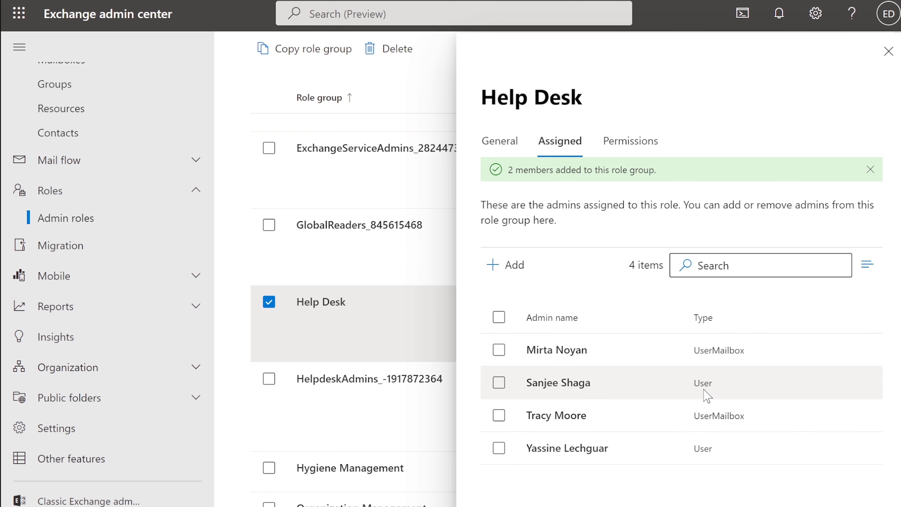
{"action": "left_click", "coordinate": [623, 142]}
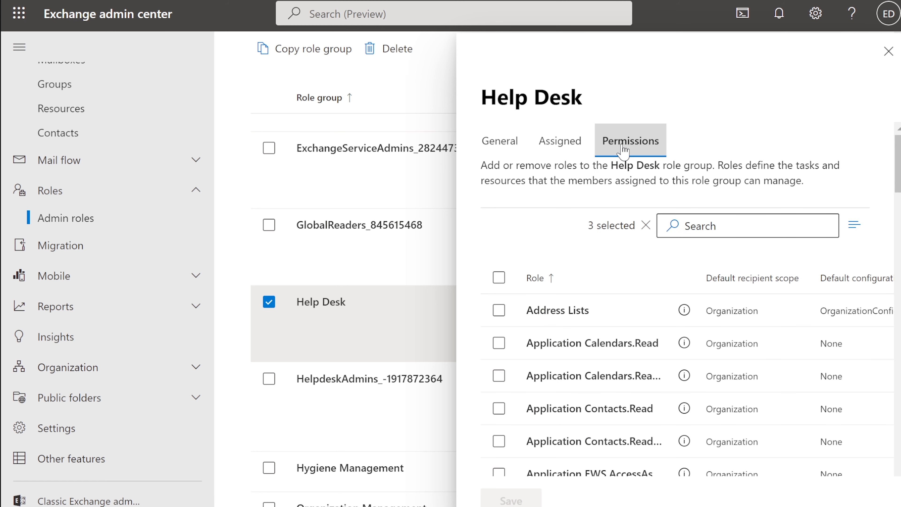
Scroll Help Desk's three roles, close its details, and go to the admin center Home page.
{"action": "scroll", "coordinate": [650, 350], "scroll_direction": "down", "scroll_amount": 5}
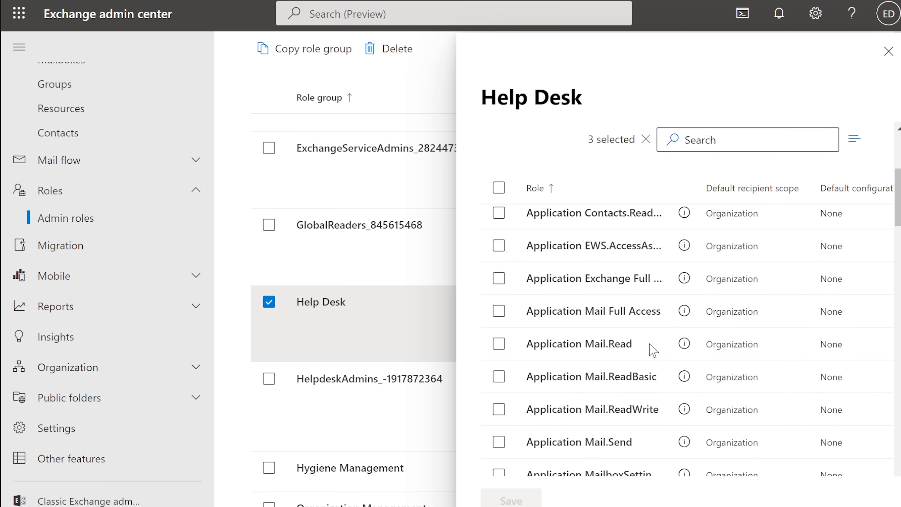
{"action": "scroll", "coordinate": [651, 351], "scroll_direction": "down", "scroll_amount": 4}
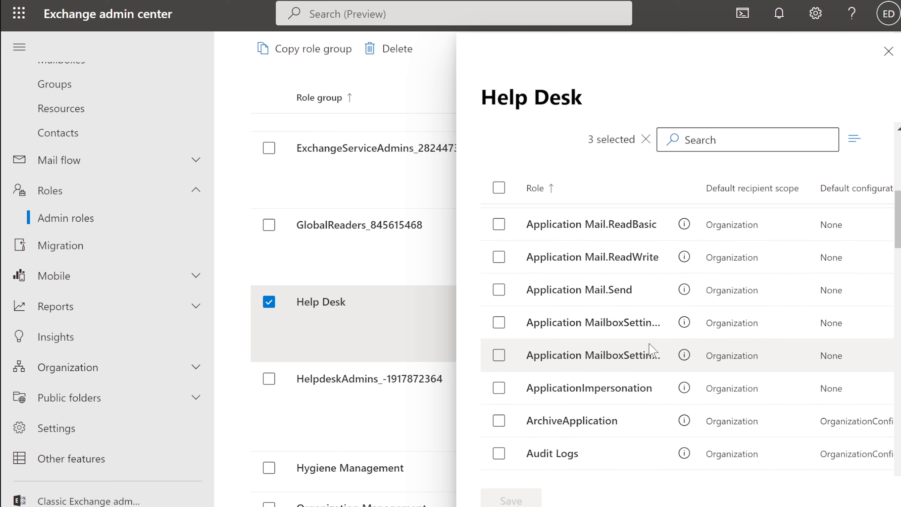
{"action": "scroll", "coordinate": [650, 351], "scroll_direction": "down", "scroll_amount": 5}
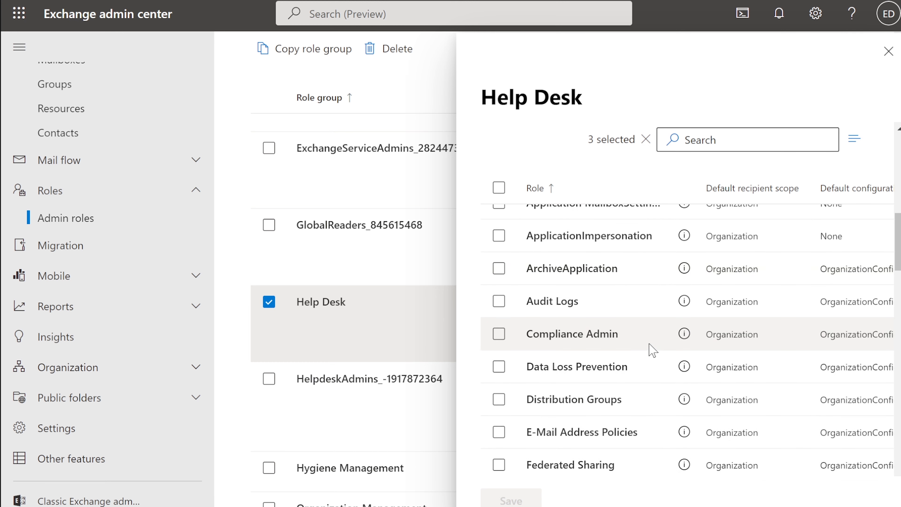
{"action": "scroll", "coordinate": [650, 344], "scroll_direction": "up", "scroll_amount": 10}
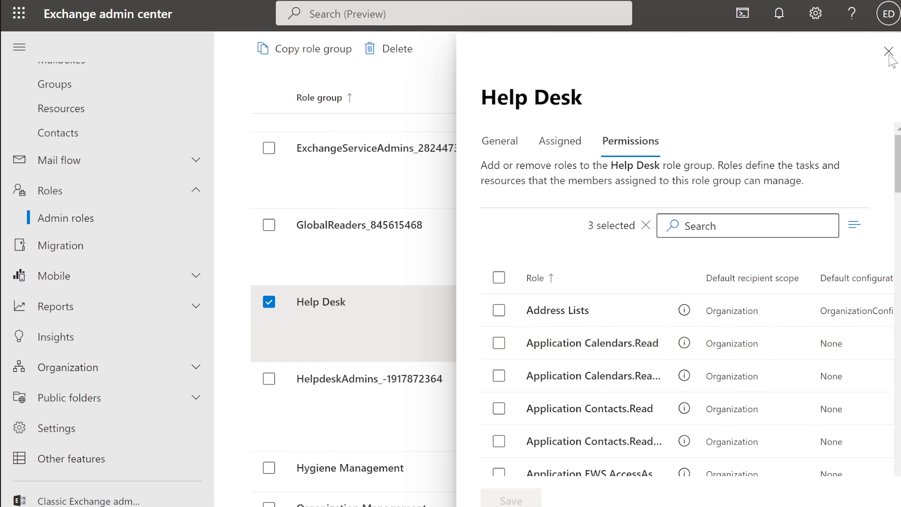
{"action": "left_click", "coordinate": [889, 54]}
{"action": "scroll", "coordinate": [164, 192], "scroll_direction": "up", "scroll_amount": 2}
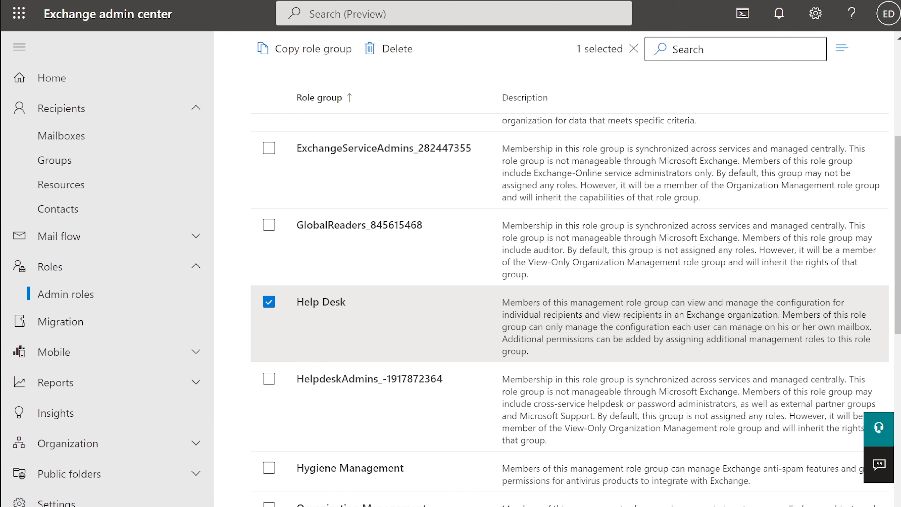
{"action": "scroll", "coordinate": [463, 185], "scroll_direction": "up", "scroll_amount": 5}
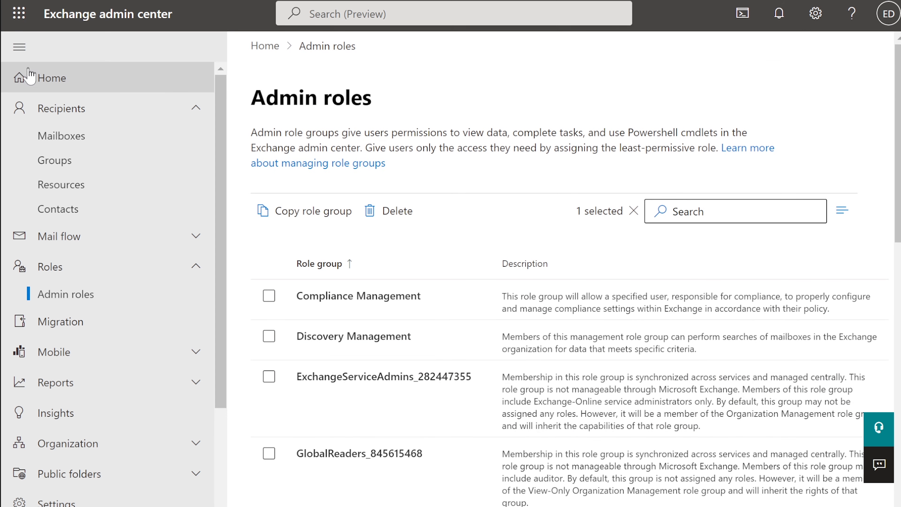
{"action": "left_click", "coordinate": [53, 88]}
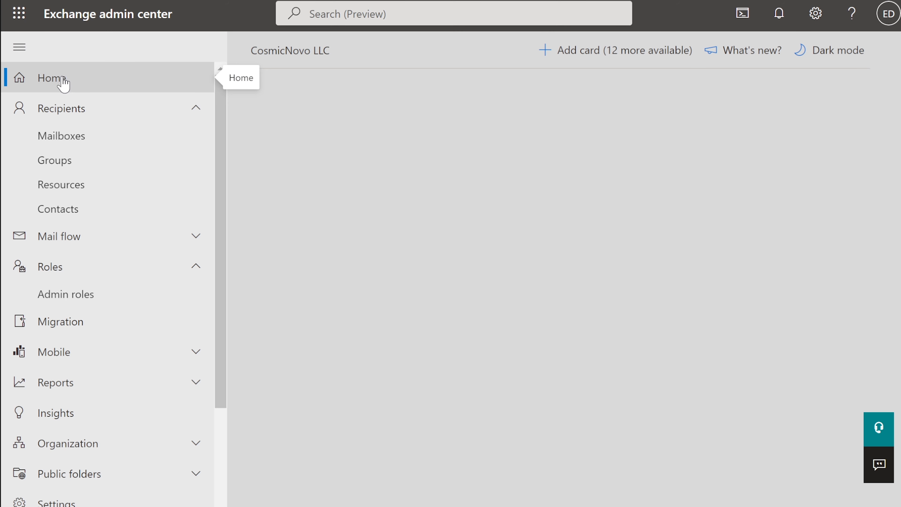
Go to Recipients > Mailboxes and open the first user mailbox's General details among 14 listed.
{"action": "left_click", "coordinate": [66, 114]}
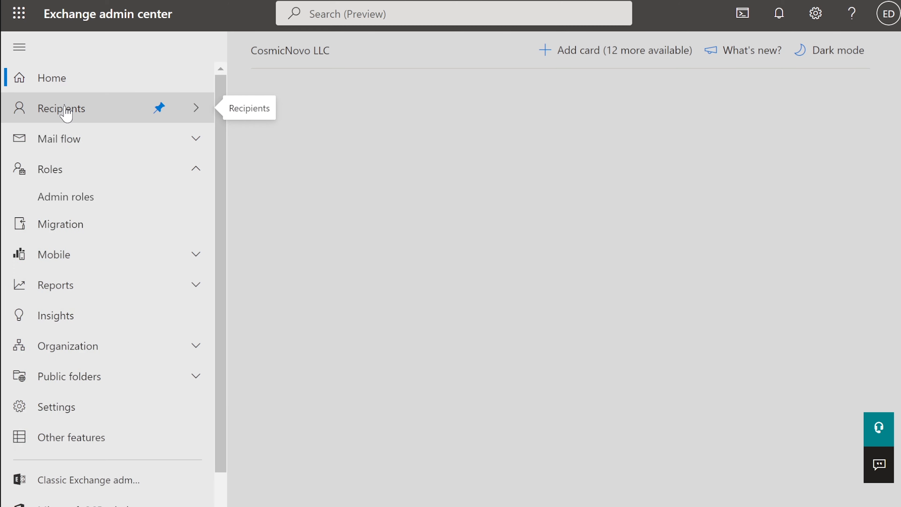
{"action": "left_click", "coordinate": [65, 113]}
{"action": "left_click", "coordinate": [64, 139]}
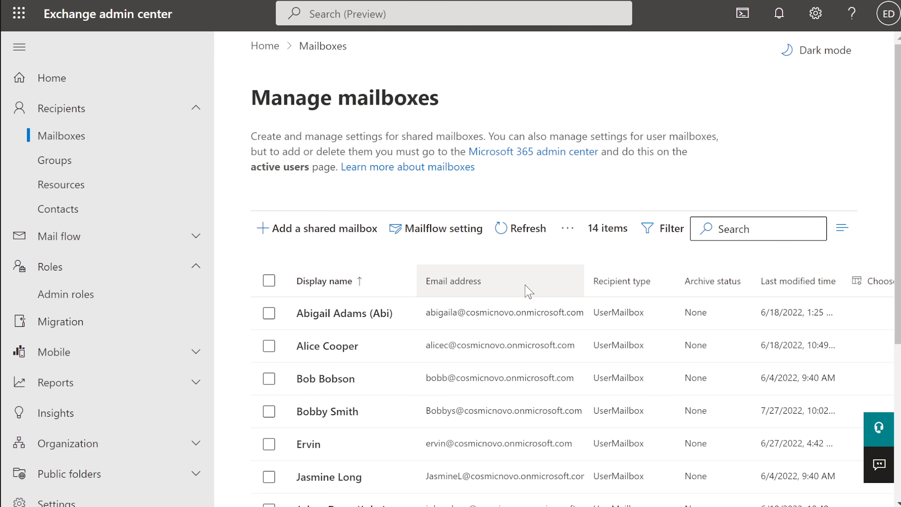
{"action": "scroll", "coordinate": [529, 291], "scroll_direction": "down", "scroll_amount": 2}
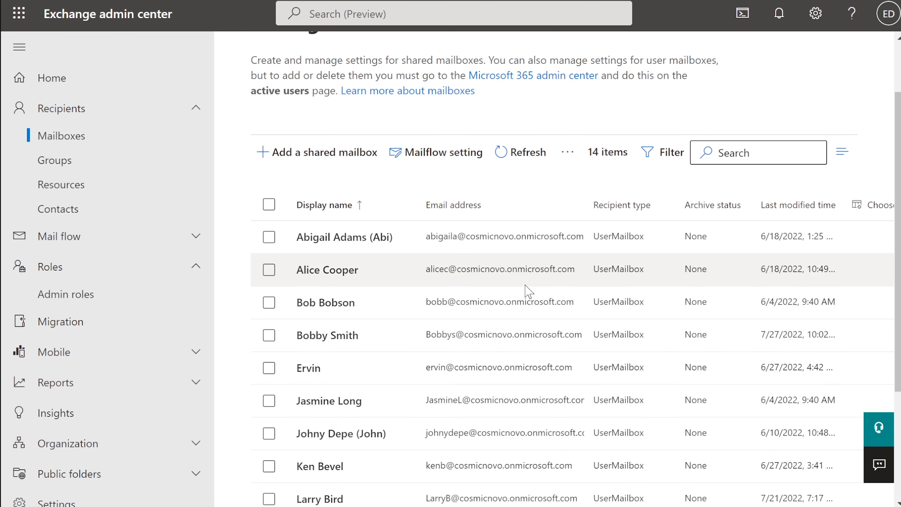
{"action": "scroll", "coordinate": [528, 290], "scroll_direction": "down", "scroll_amount": 4}
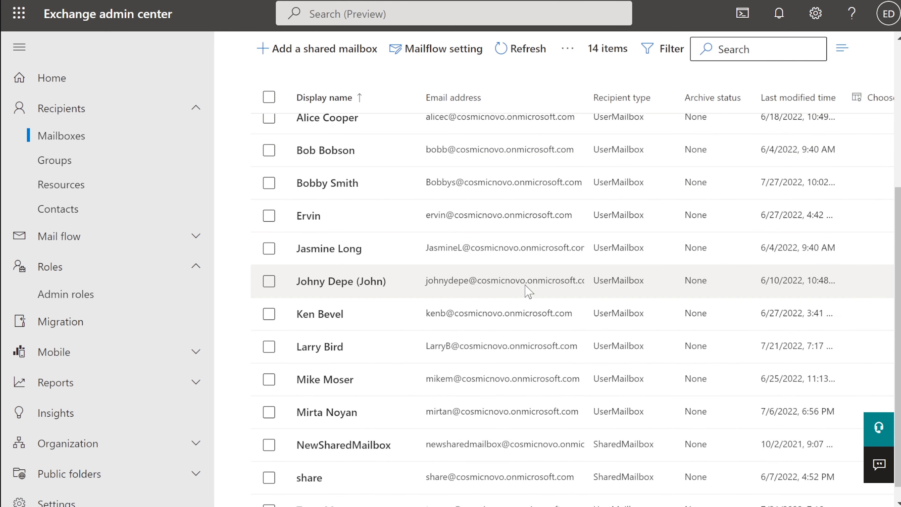
{"action": "scroll", "coordinate": [528, 288], "scroll_direction": "up", "scroll_amount": 4}
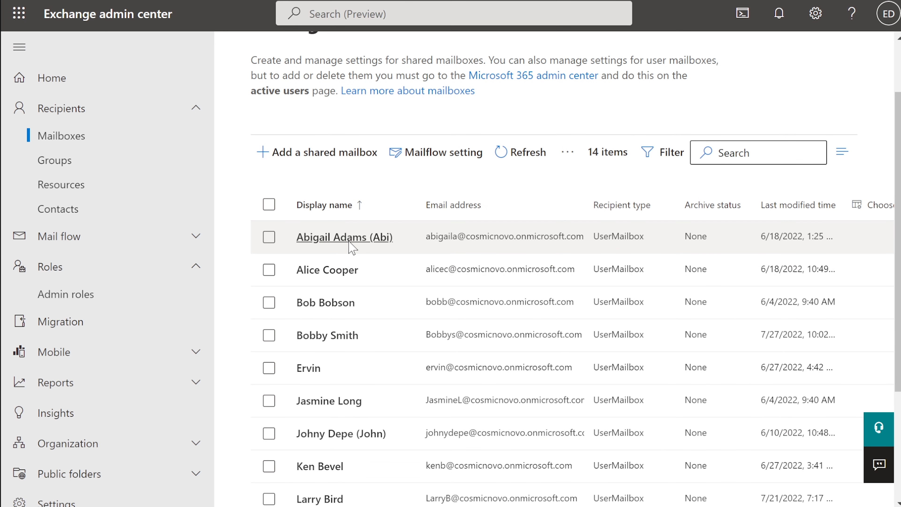
{"action": "scroll", "coordinate": [352, 246], "scroll_direction": "down", "scroll_amount": 2}
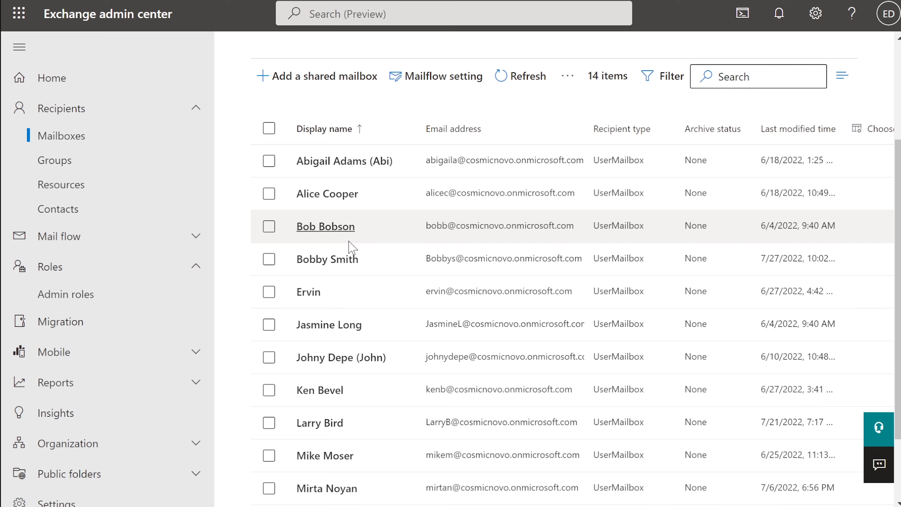
{"action": "scroll", "coordinate": [352, 247], "scroll_direction": "up", "scroll_amount": 2}
{"action": "left_click", "coordinate": [324, 237]}
{"action": "scroll", "coordinate": [324, 245], "scroll_direction": "up", "scroll_amount": 2}
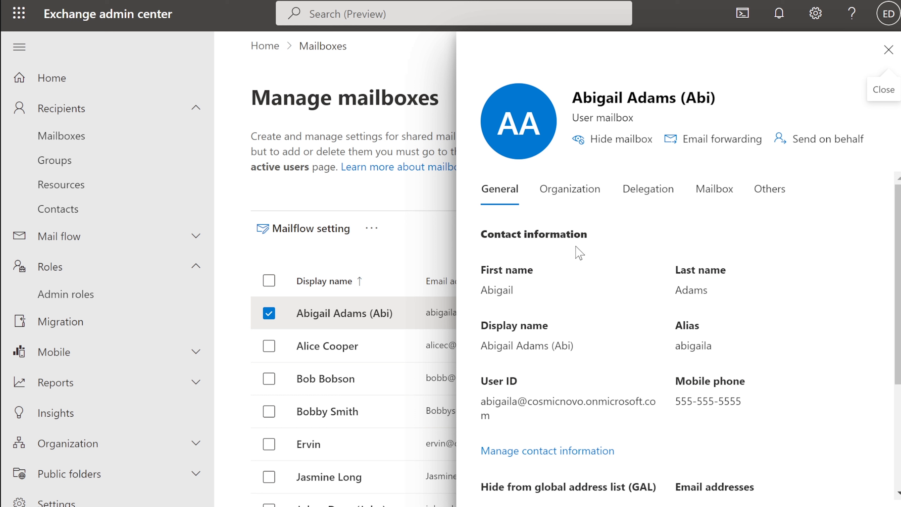
Open the first user mailbox's Delegation tab and confirm it has zero Send as and Send on behalf delegates.
{"action": "scroll", "coordinate": [579, 253], "scroll_direction": "down", "scroll_amount": 2}
{"action": "scroll", "coordinate": [579, 253], "scroll_direction": "up", "scroll_amount": 2}
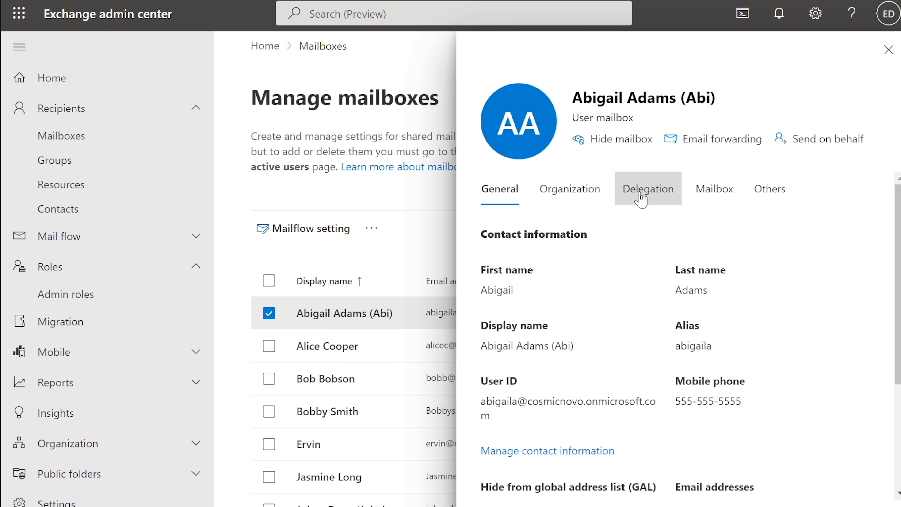
{"action": "left_click", "coordinate": [645, 200]}
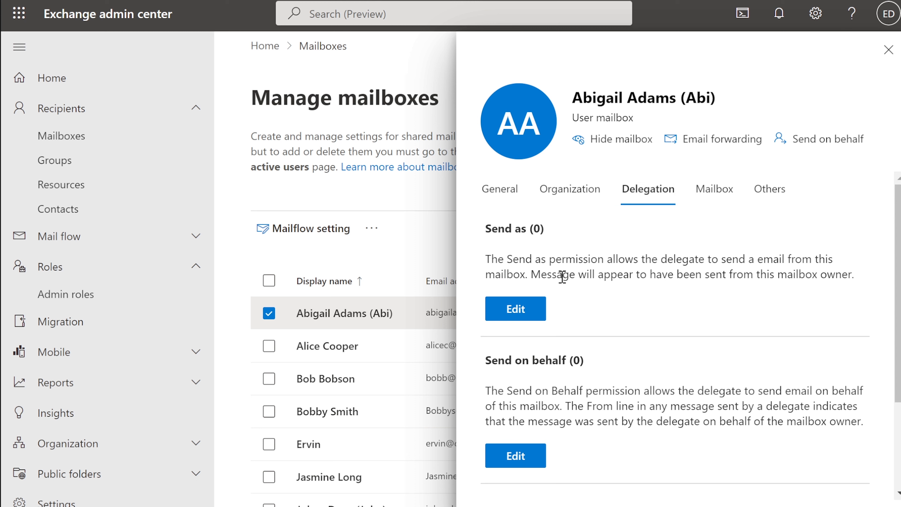
{"action": "left_click_drag", "start_coordinate": [488, 258], "coordinate": [865, 282]}
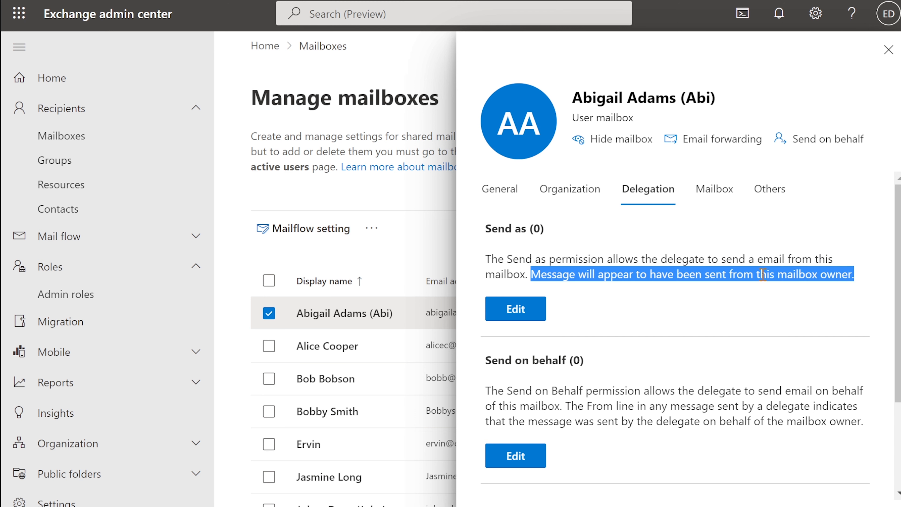
{"action": "left_click", "coordinate": [672, 269]}
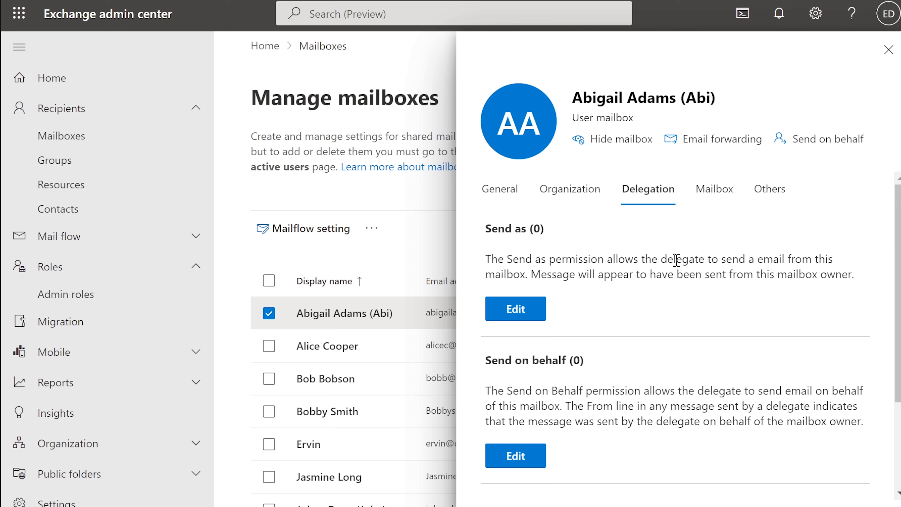
{"action": "left_click_drag", "start_coordinate": [487, 387], "coordinate": [848, 425]}
{"action": "left_click", "coordinate": [688, 370]}
Check the mailbox's message size limits (35840 KB sent, 36864 KB received), then close its details.
{"action": "left_click", "coordinate": [711, 194]}
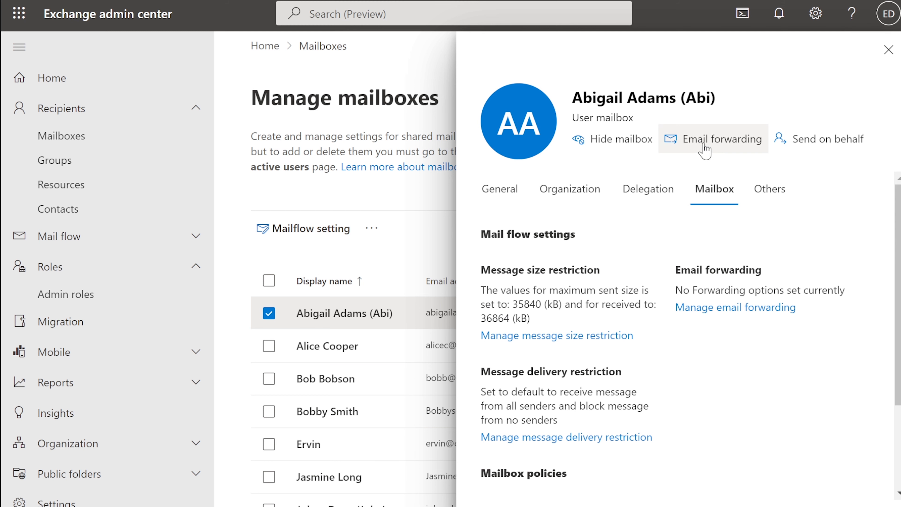
{"action": "left_click_drag", "start_coordinate": [685, 99], "coordinate": [711, 98]}
{"action": "left_click", "coordinate": [713, 395]}
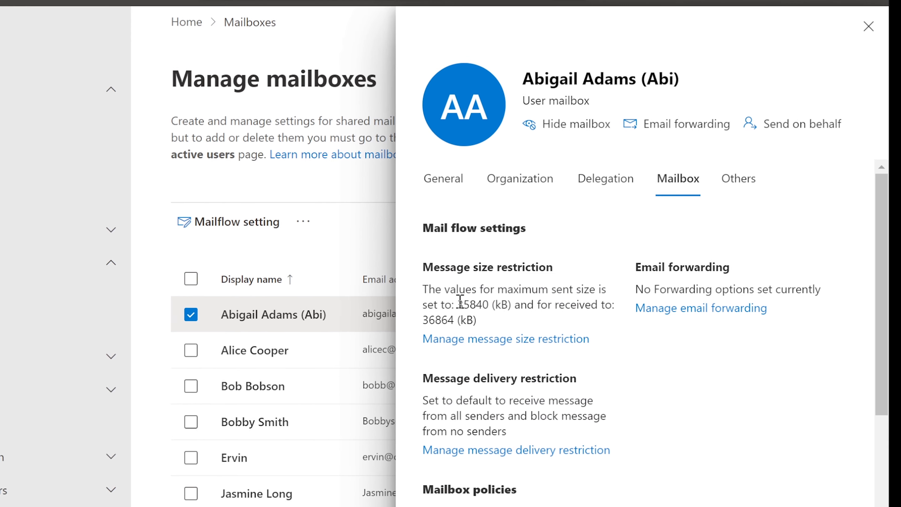
{"action": "left_click_drag", "start_coordinate": [369, 265], "coordinate": [536, 284]}
{"action": "left_click", "coordinate": [530, 290]}
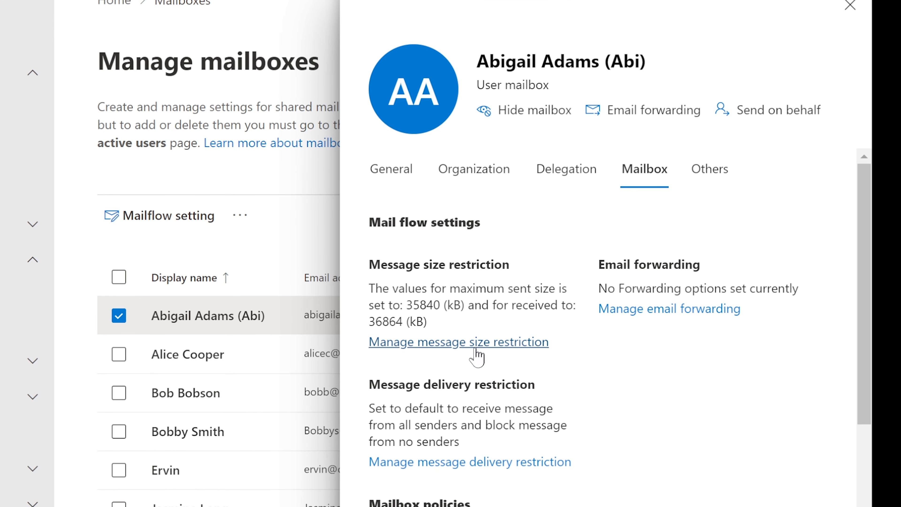
{"action": "left_click_drag", "start_coordinate": [407, 305], "coordinate": [443, 301]}
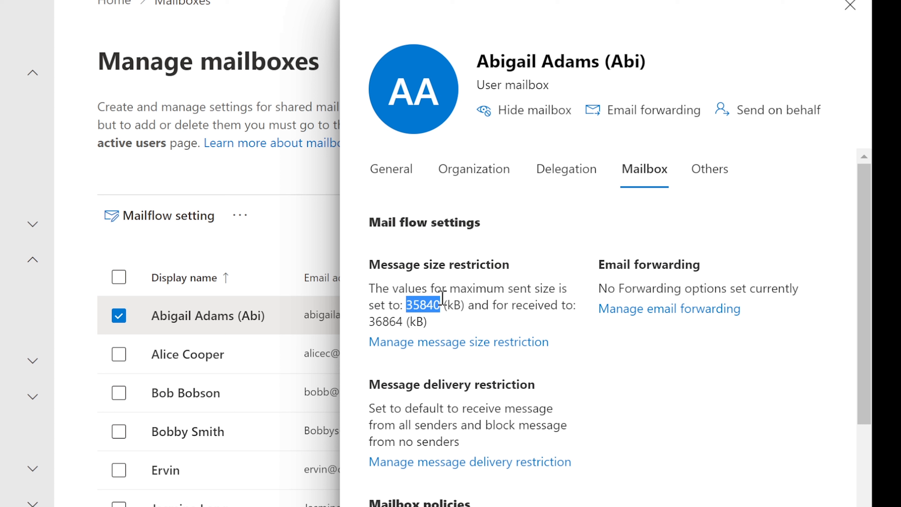
{"action": "left_click", "coordinate": [460, 302]}
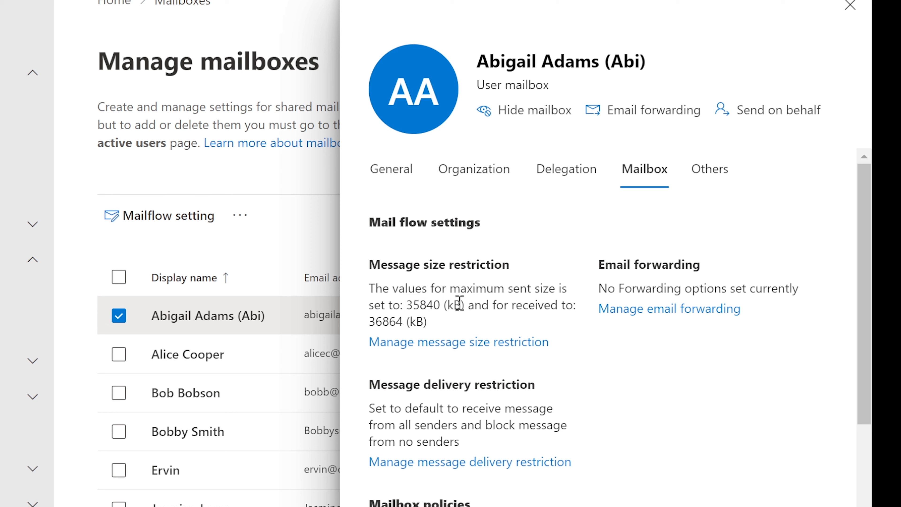
{"action": "left_click", "coordinate": [457, 342]}
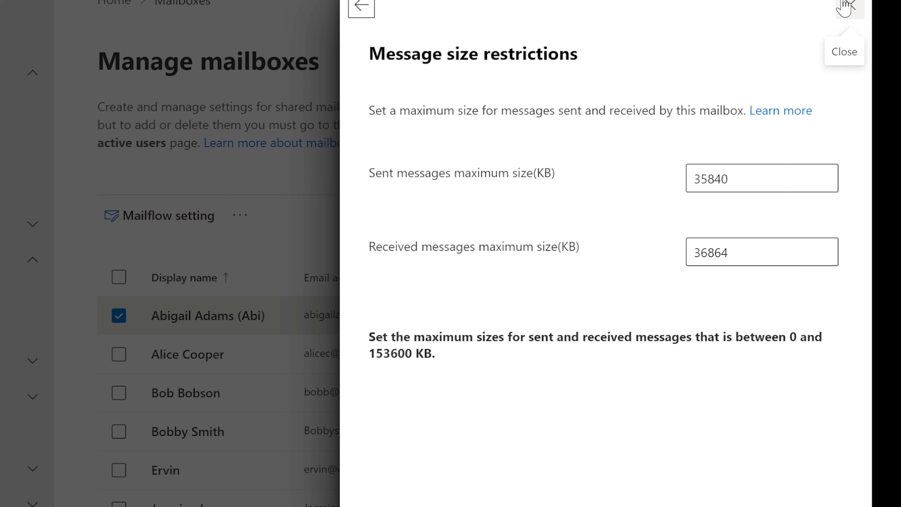
{"action": "left_click", "coordinate": [850, 6]}
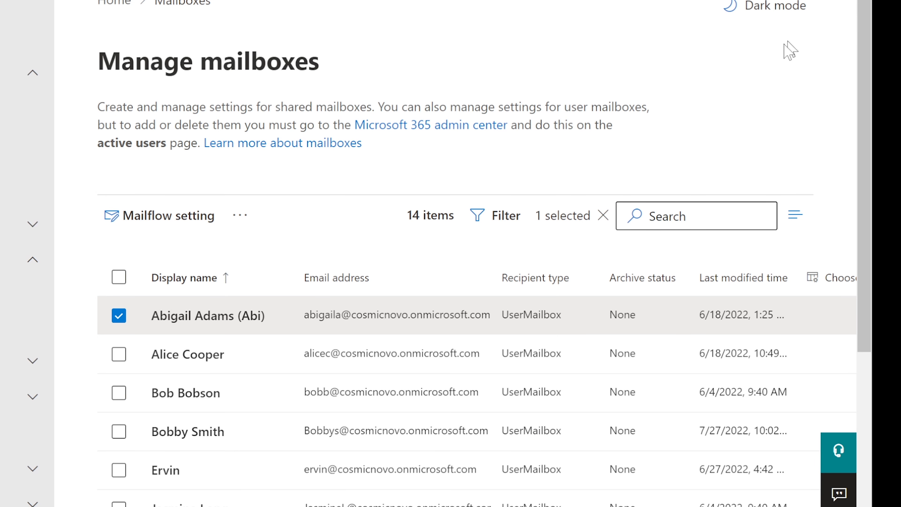
Reopen the first user mailbox and review its message size restriction and email forwarding settings.
{"action": "left_click", "coordinate": [195, 317]}
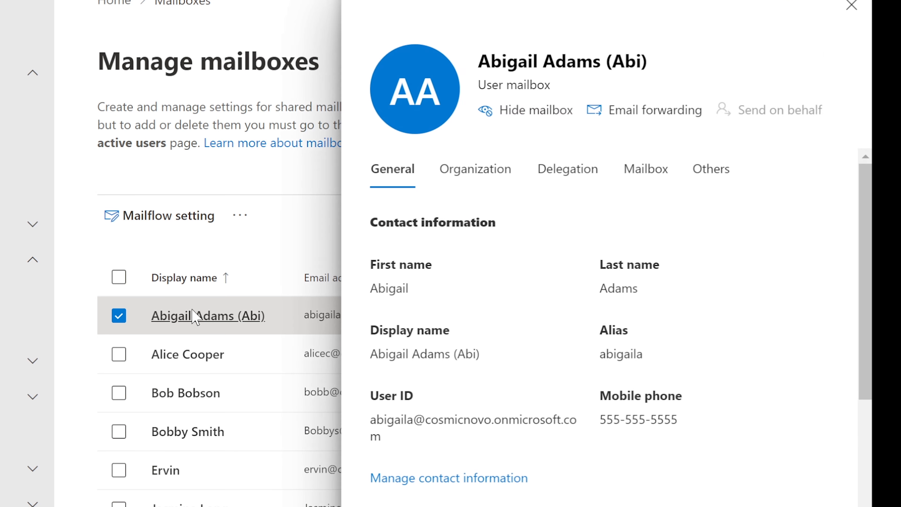
{"action": "scroll", "coordinate": [556, 303], "scroll_direction": "down", "scroll_amount": 2}
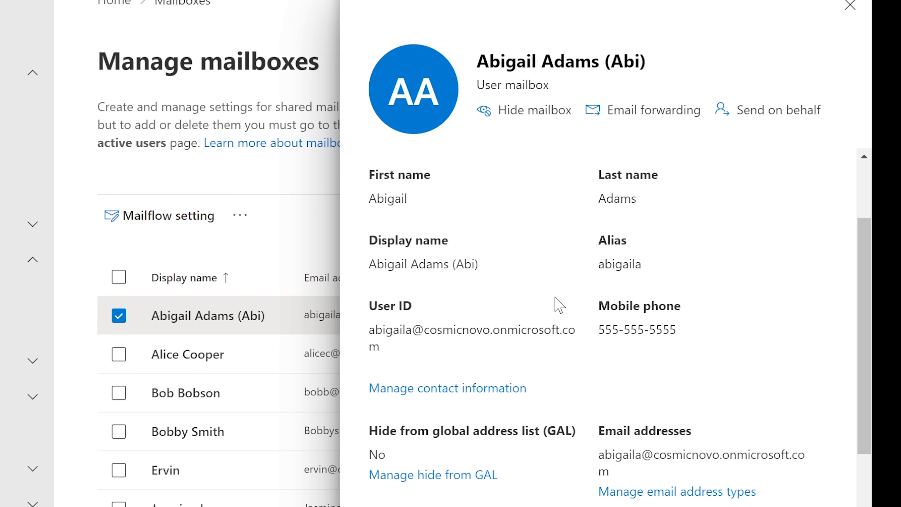
{"action": "scroll", "coordinate": [553, 302], "scroll_direction": "up", "scroll_amount": 2}
{"action": "left_click", "coordinate": [652, 162]}
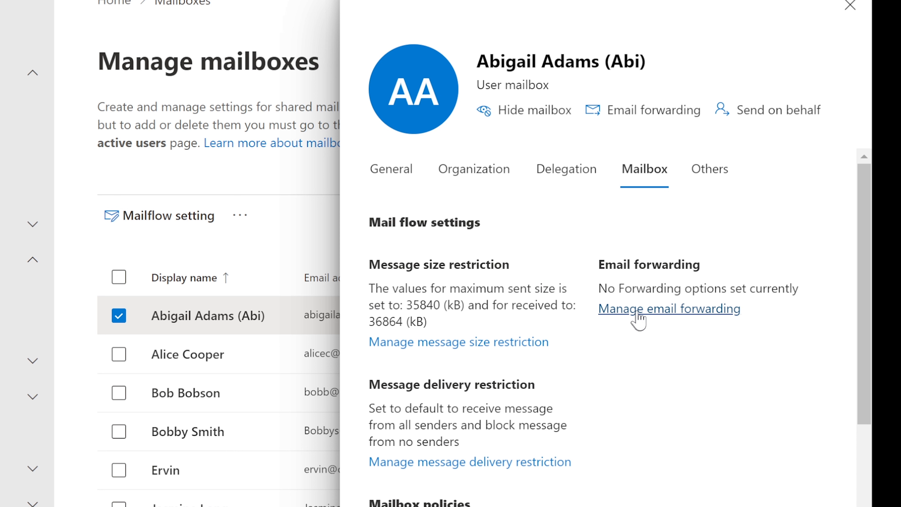
{"action": "left_click_drag", "start_coordinate": [568, 345], "coordinate": [372, 286]}
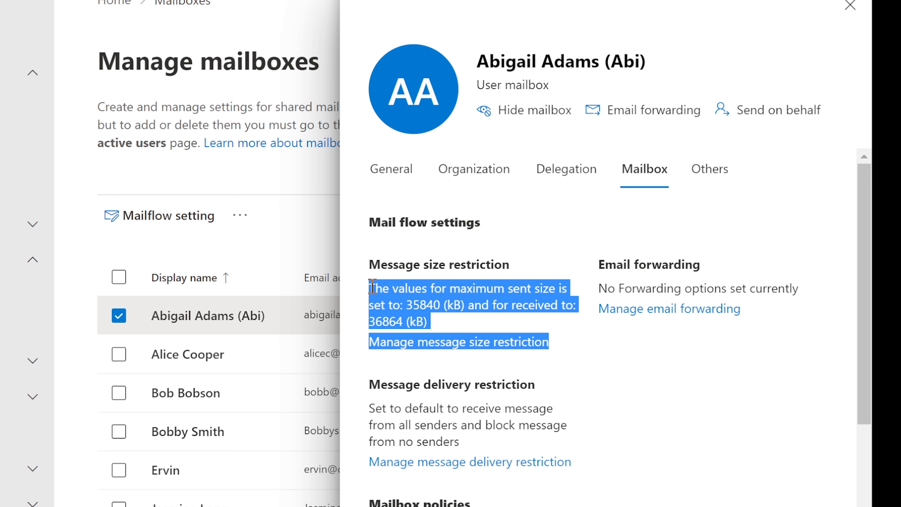
{"action": "left_click", "coordinate": [392, 286]}
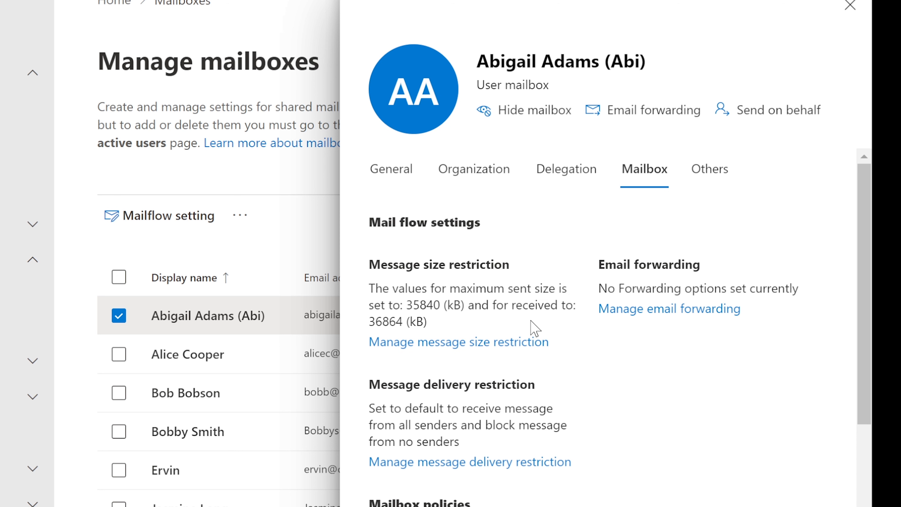
{"action": "left_click_drag", "start_coordinate": [777, 314], "coordinate": [601, 287]}
{"action": "left_click", "coordinate": [614, 287]}
Scroll to the delivery restrictions and mailbox policies, which are default, accepting all senders and blocking none.
{"action": "scroll", "coordinate": [626, 264], "scroll_direction": "down", "scroll_amount": 2}
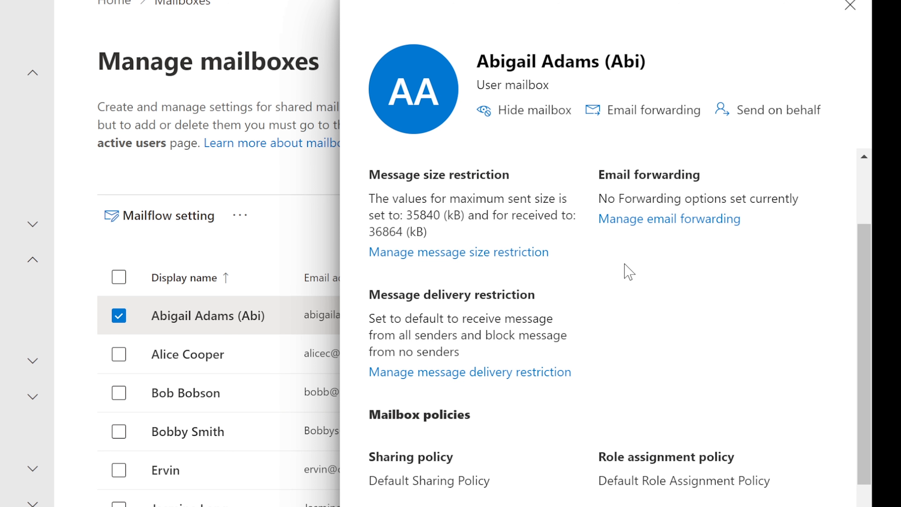
{"action": "scroll", "coordinate": [625, 266], "scroll_direction": "down", "scroll_amount": 1}
{"action": "left_click_drag", "start_coordinate": [369, 241], "coordinate": [527, 264]}
{"action": "left_click", "coordinate": [531, 267]}
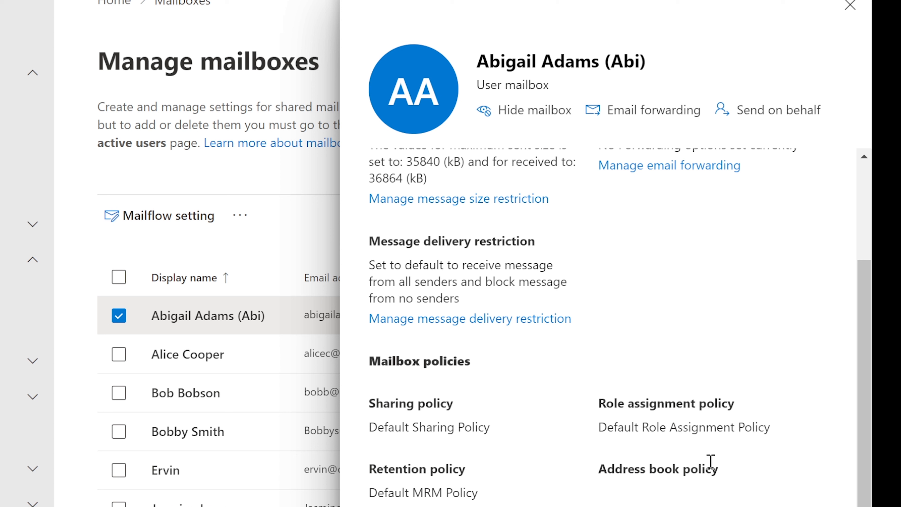
{"action": "scroll", "coordinate": [631, 450], "scroll_direction": "up", "scroll_amount": 4}
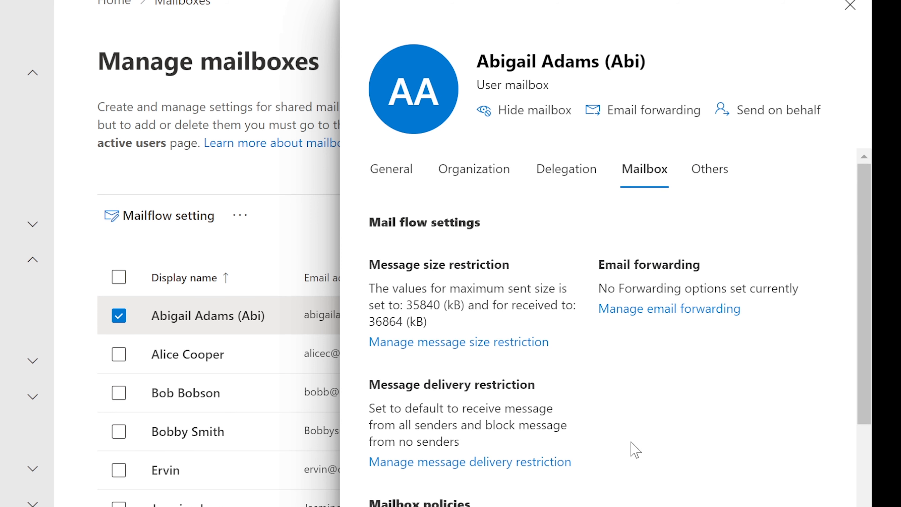
Close the user mailbox's details and scroll down the 14-item mailbox list to the shared mailboxes.
{"action": "left_click", "coordinate": [719, 183]}
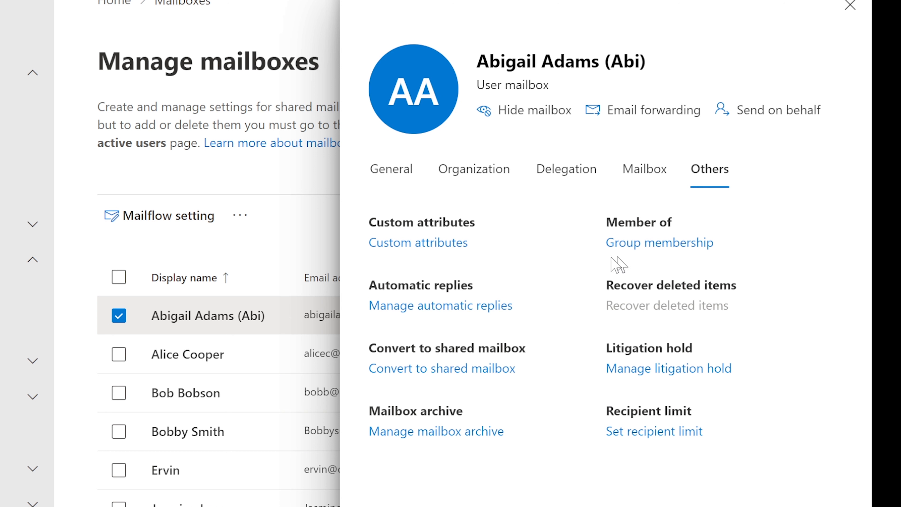
{"action": "left_click", "coordinate": [380, 166]}
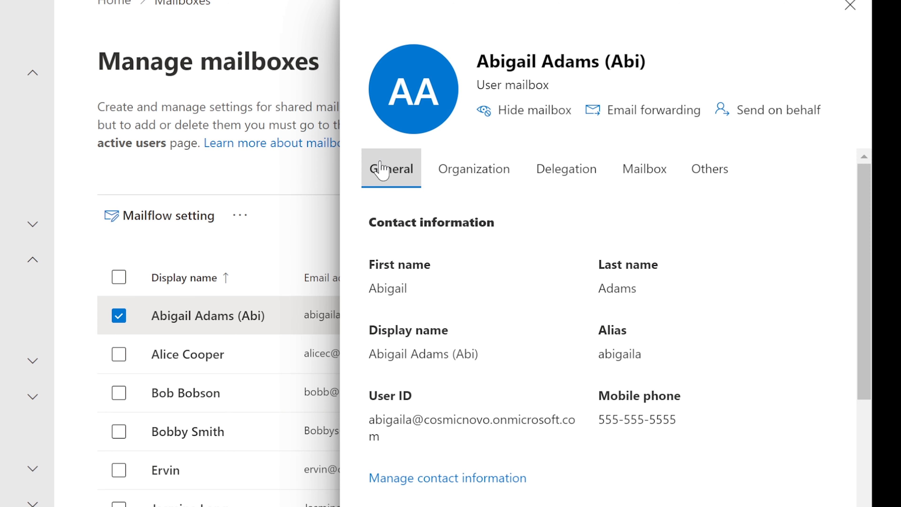
{"action": "left_click", "coordinate": [850, 6]}
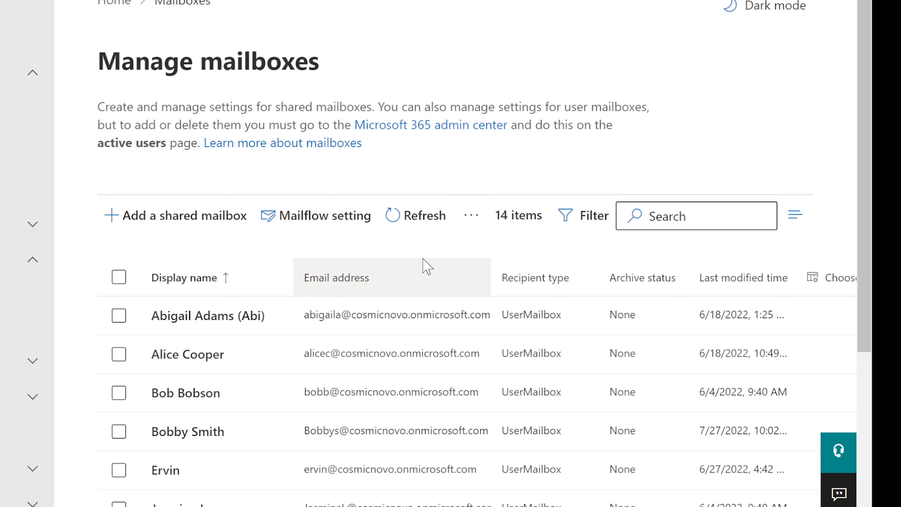
{"action": "scroll", "coordinate": [427, 266], "scroll_direction": "down", "scroll_amount": 5}
{"action": "scroll", "coordinate": [427, 266], "scroll_direction": "down", "scroll_amount": 3}
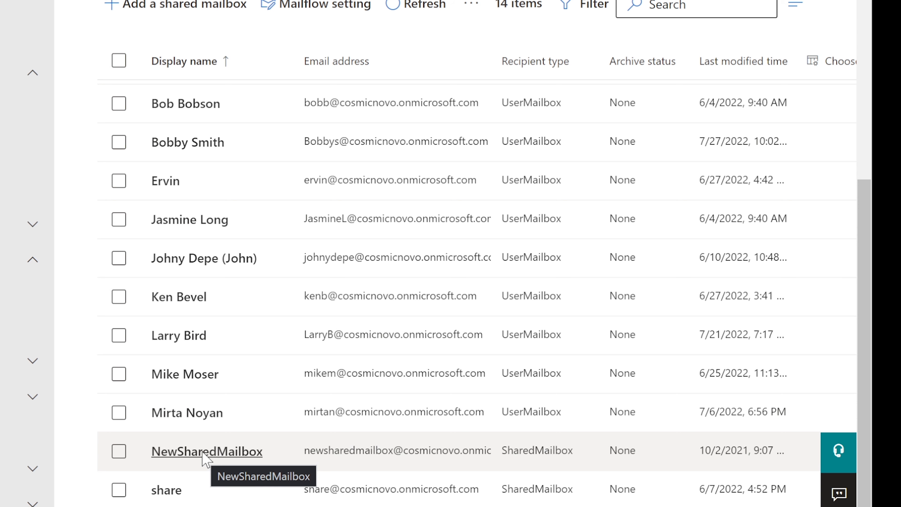
Open NewSharedMailbox's Delegation tab, showing one Send as delegate and zero Full Access delegates.
{"action": "left_click", "coordinate": [206, 458]}
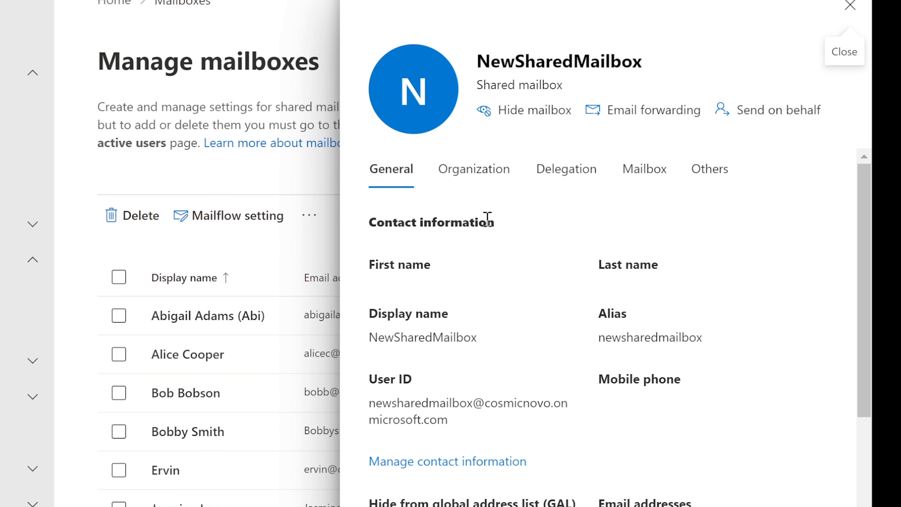
{"action": "scroll", "coordinate": [488, 220], "scroll_direction": "down", "scroll_amount": 2}
{"action": "scroll", "coordinate": [489, 220], "scroll_direction": "up", "scroll_amount": 2}
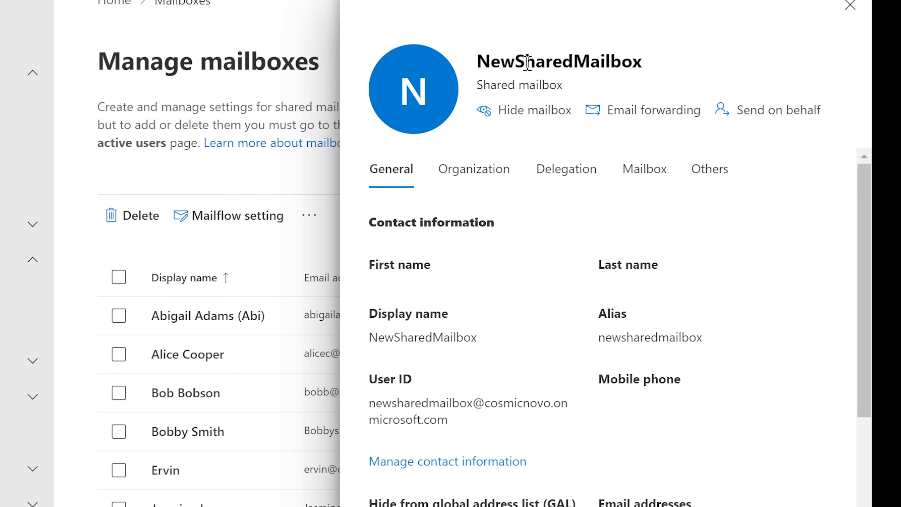
{"action": "left_click", "coordinate": [569, 178]}
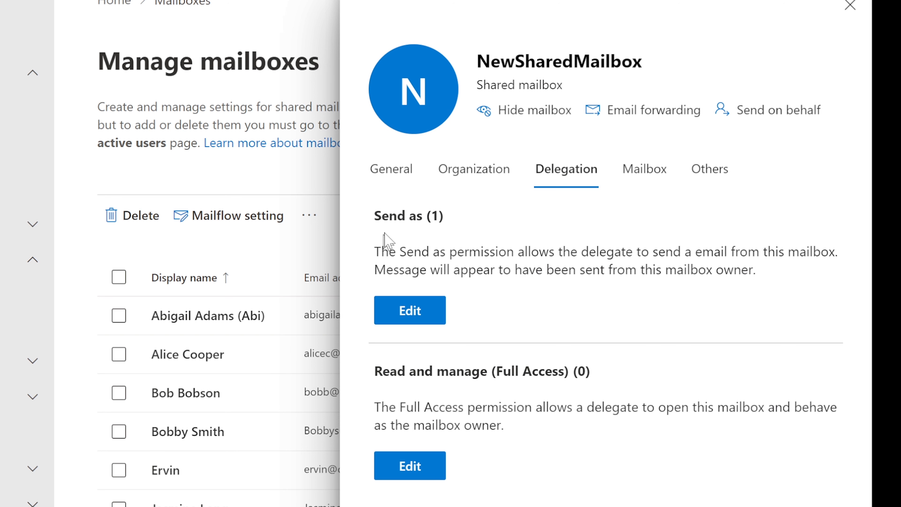
{"action": "left_click_drag", "start_coordinate": [374, 251], "coordinate": [838, 248]}
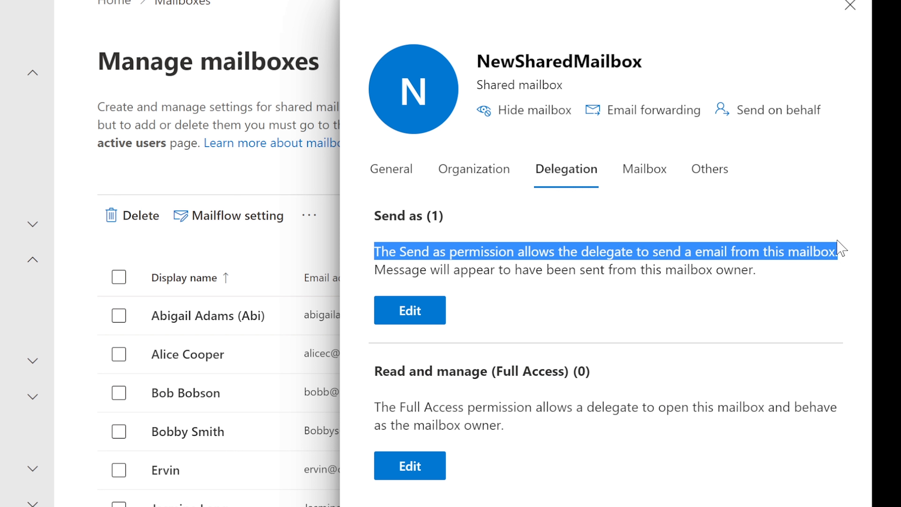
{"action": "left_click", "coordinate": [731, 251]}
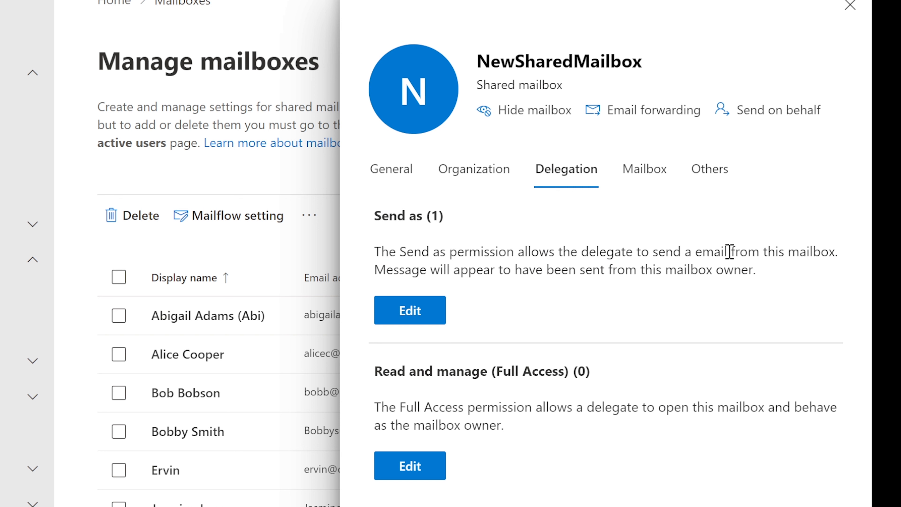
Add a searched user as a Send as delegate on NewSharedMailbox and confirm the change.
{"action": "left_click", "coordinate": [404, 317]}
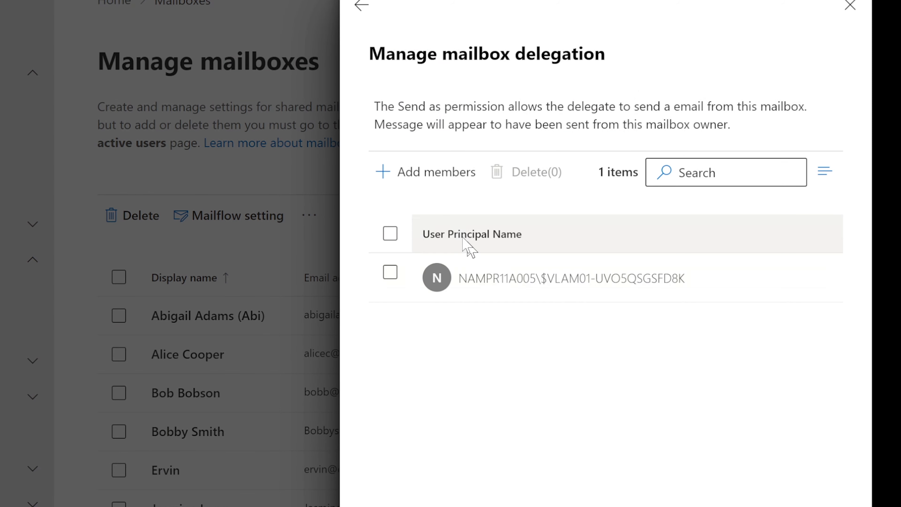
{"action": "left_click", "coordinate": [440, 173]}
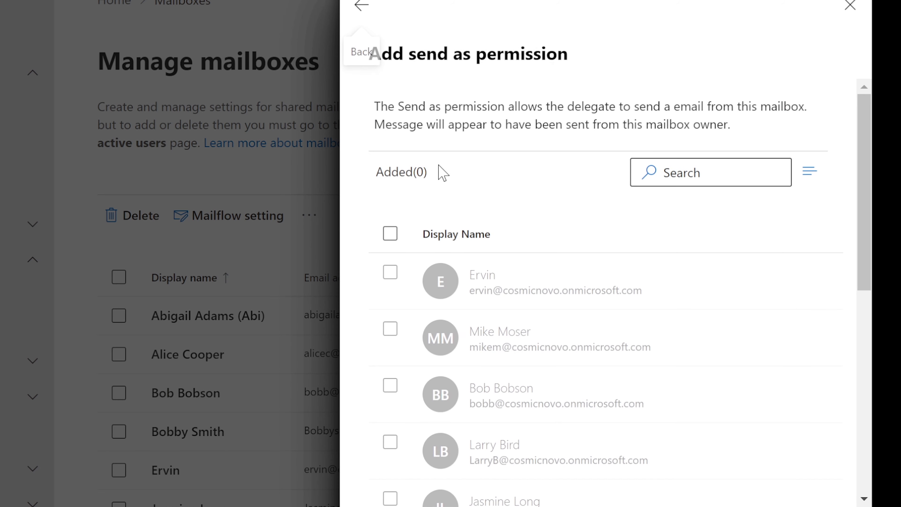
{"action": "left_click", "coordinate": [705, 171]}
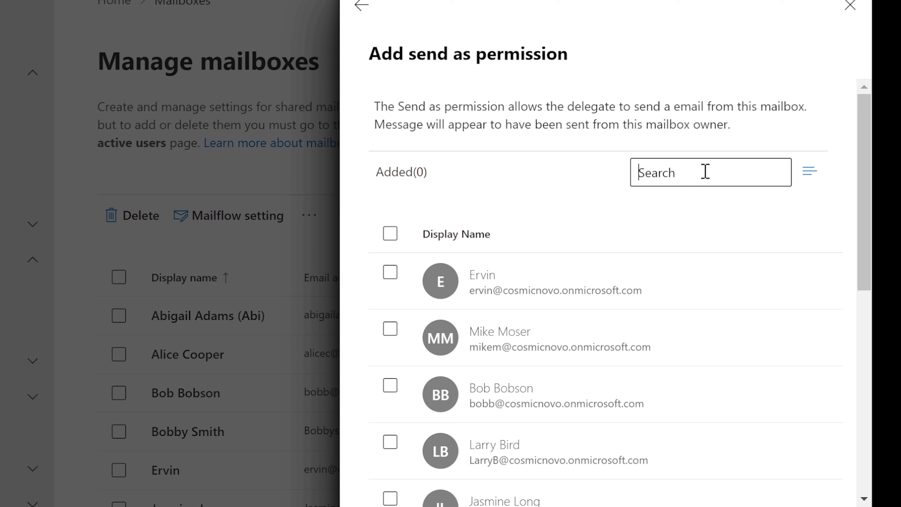
{"action": "type", "text": "m"}
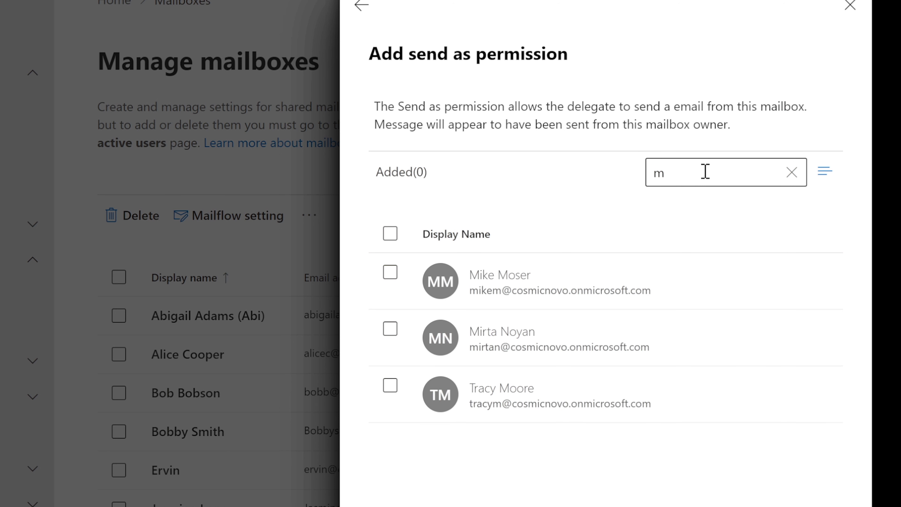
{"action": "left_click", "coordinate": [539, 391]}
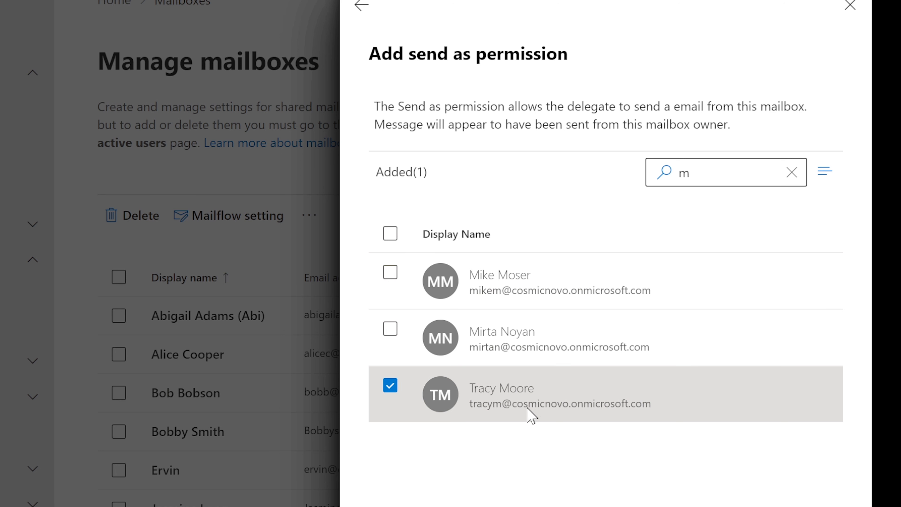
{"action": "left_click", "coordinate": [458, 505]}
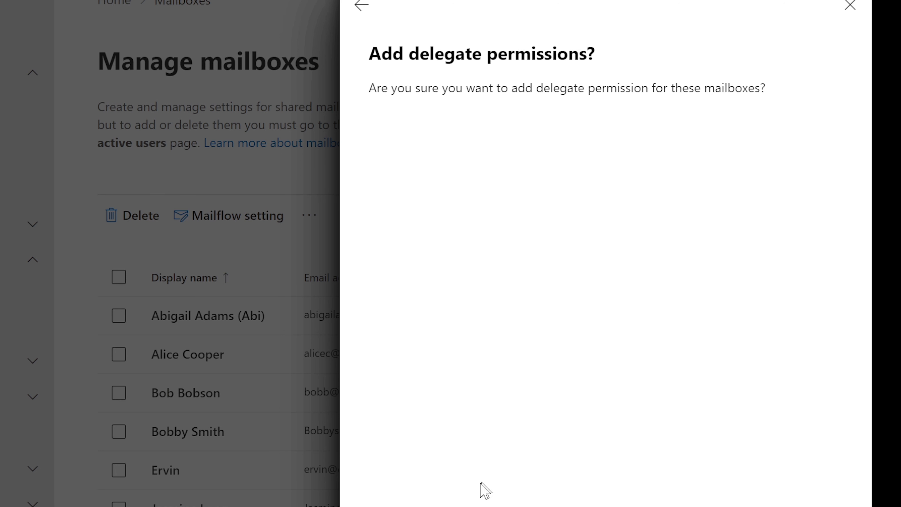
{"action": "left_click", "coordinate": [451, 504]}
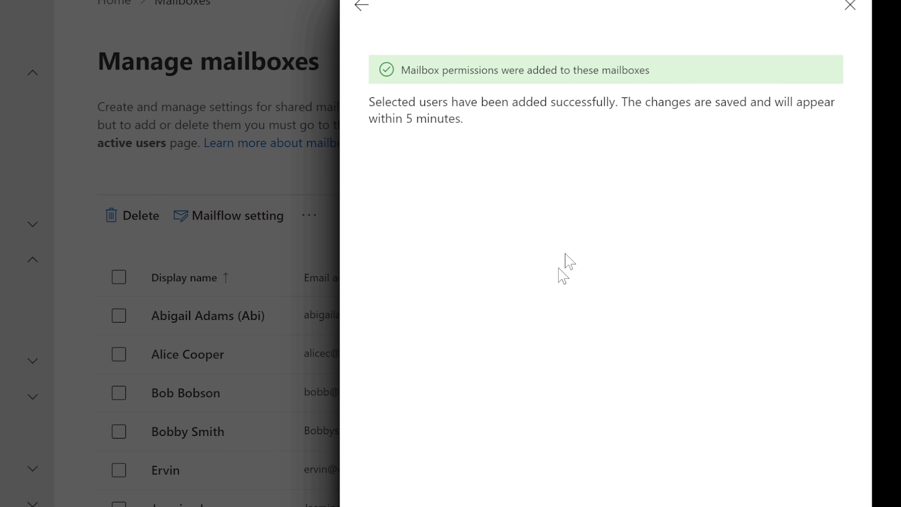
{"action": "left_click", "coordinate": [366, 7]}
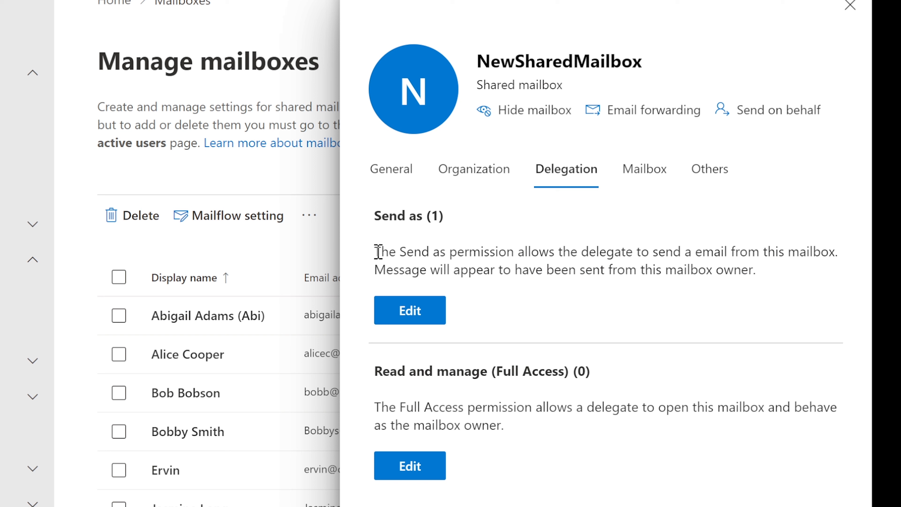
Review the Send as section and reopen NewSharedMailbox's Send as delegate list.
{"action": "left_click_drag", "start_coordinate": [375, 252], "coordinate": [839, 251]}
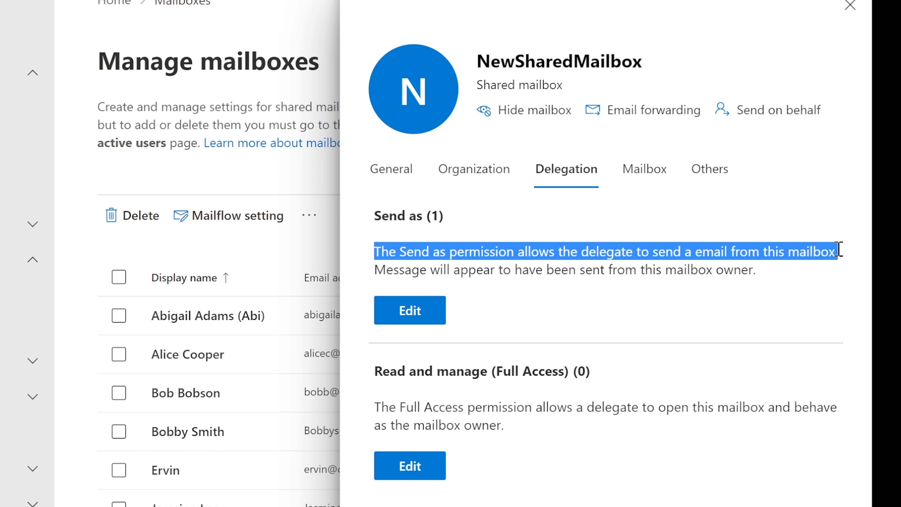
{"action": "left_click", "coordinate": [791, 251]}
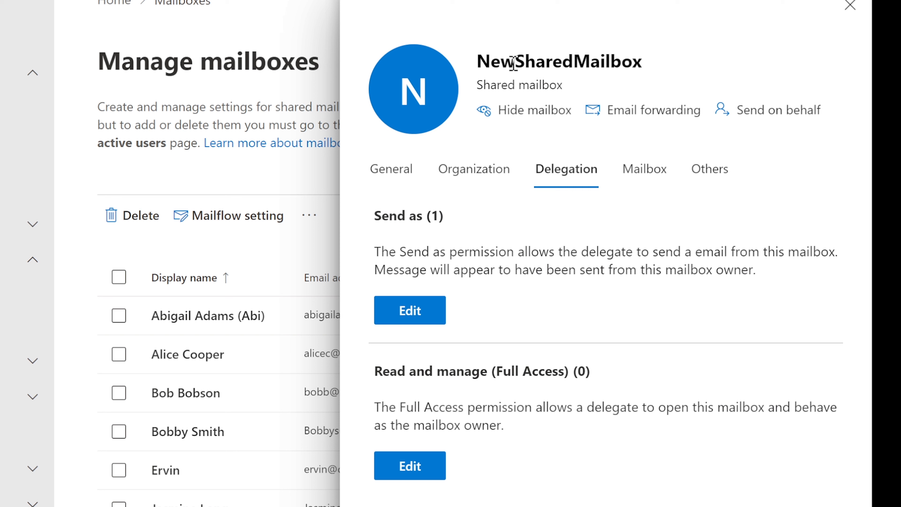
{"action": "left_click_drag", "start_coordinate": [480, 59], "coordinate": [641, 61]}
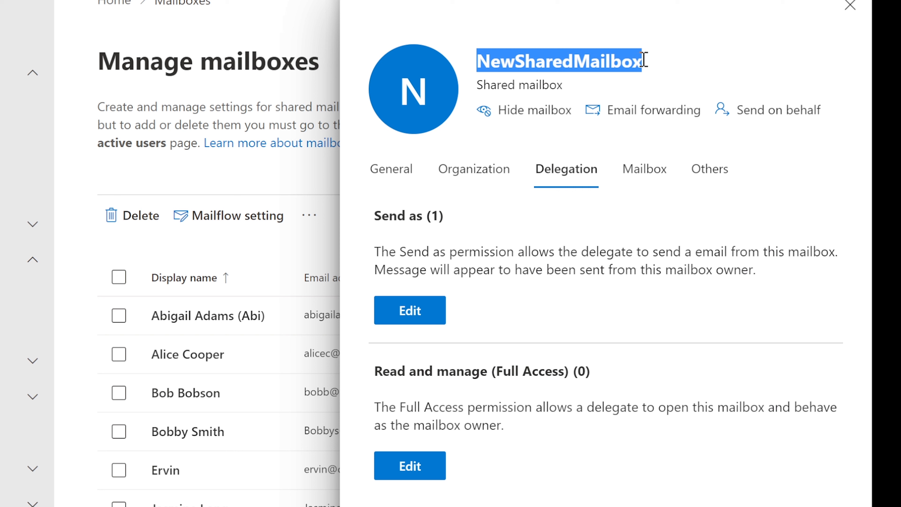
{"action": "left_click", "coordinate": [627, 61]}
{"action": "left_click_drag", "start_coordinate": [653, 67], "coordinate": [474, 65]}
{"action": "left_click", "coordinate": [446, 307]}
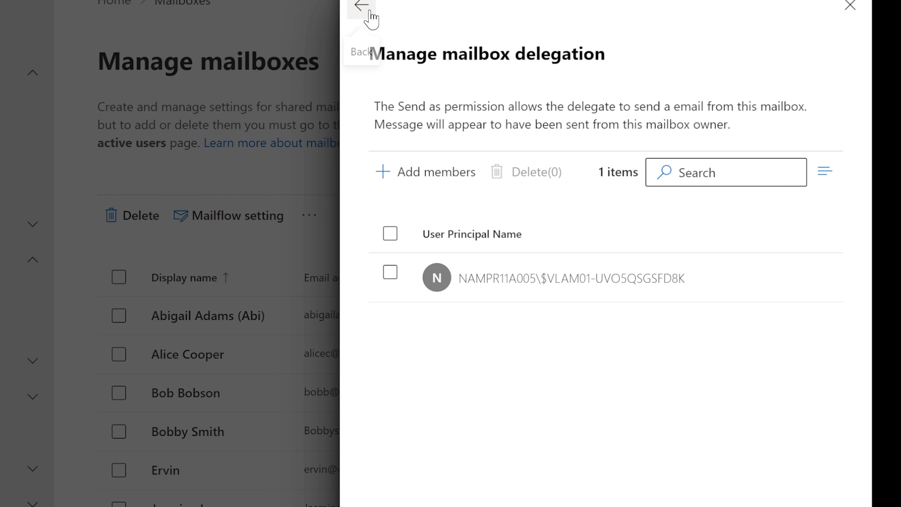
Reload NewSharedMailbox's Delegation tab and confirm Send as now shows (2) alongside the Full Access section.
{"action": "left_click", "coordinate": [850, 6]}
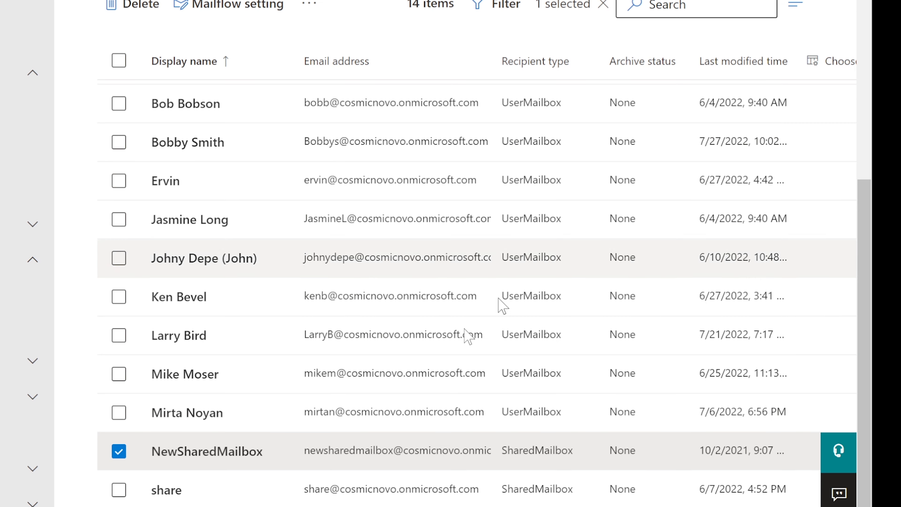
{"action": "left_click", "coordinate": [251, 449]}
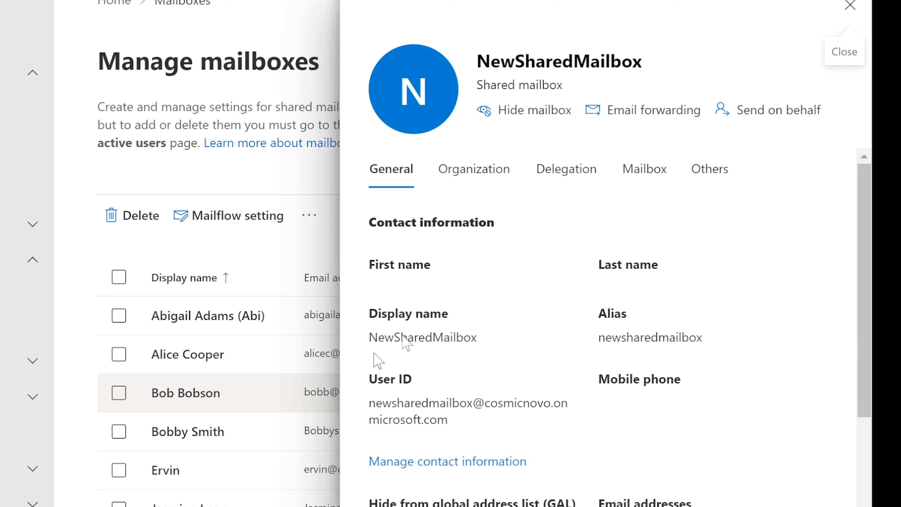
{"action": "left_click", "coordinate": [565, 174]}
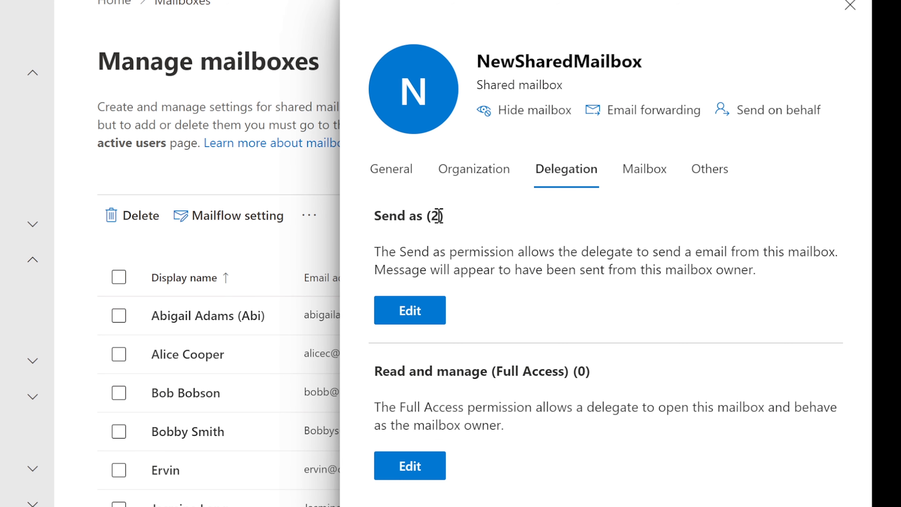
{"action": "left_click_drag", "start_coordinate": [447, 214], "coordinate": [375, 214]}
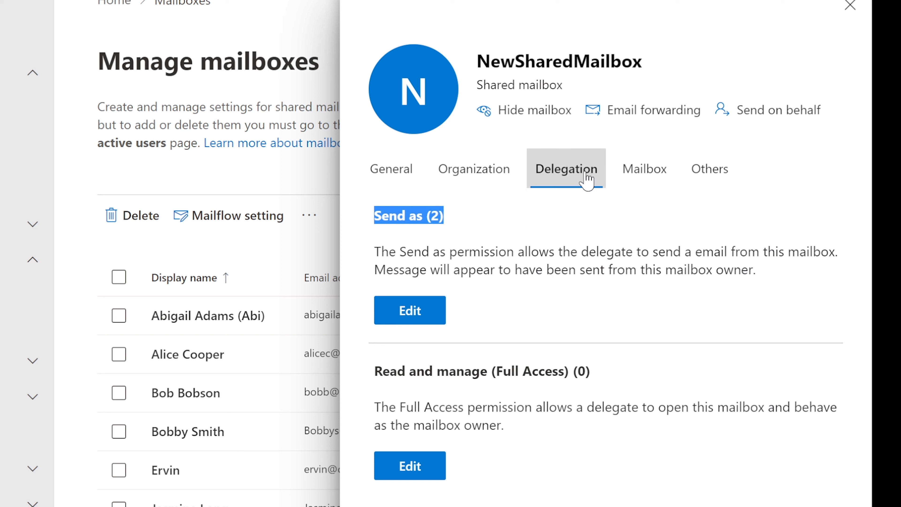
{"action": "left_click", "coordinate": [584, 214]}
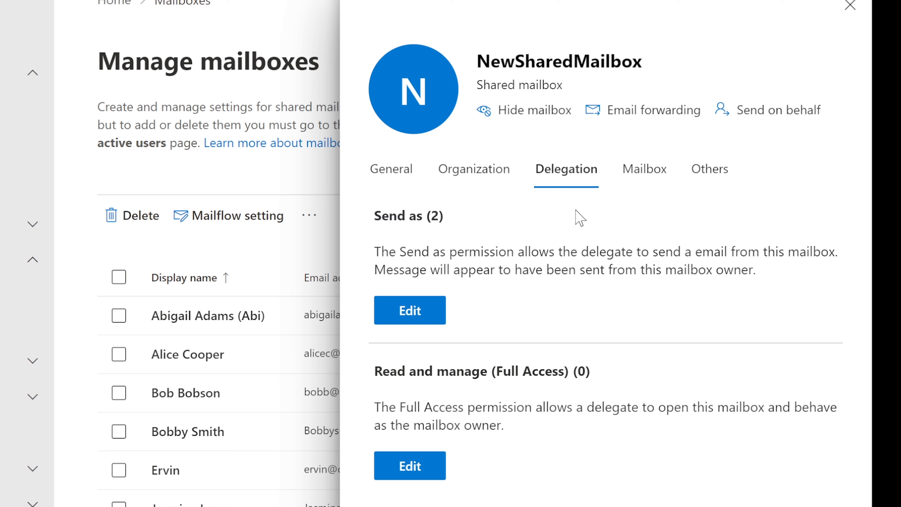
{"action": "left_click_drag", "start_coordinate": [374, 371], "coordinate": [596, 374]}
{"action": "left_click", "coordinate": [550, 395]}
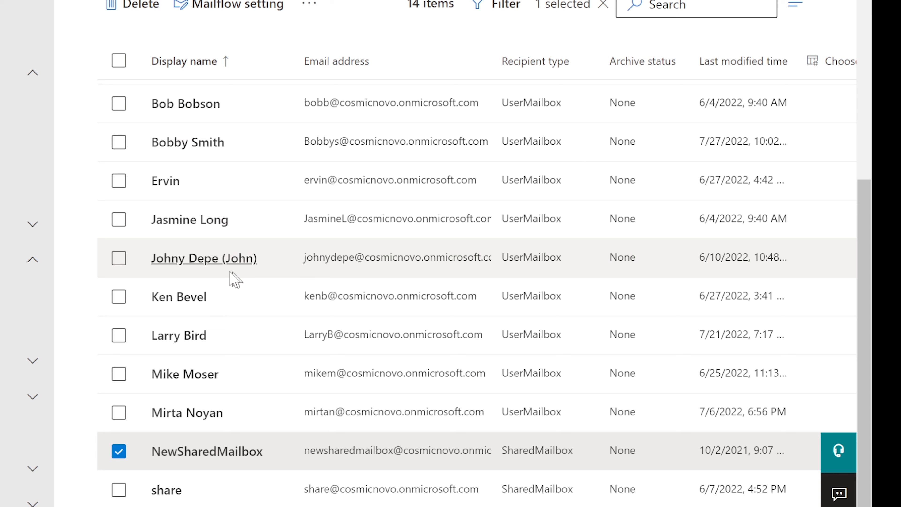
Open another user's mailbox and check its Delegation tab shows Send on behalf (0).
{"action": "left_click", "coordinate": [213, 258]}
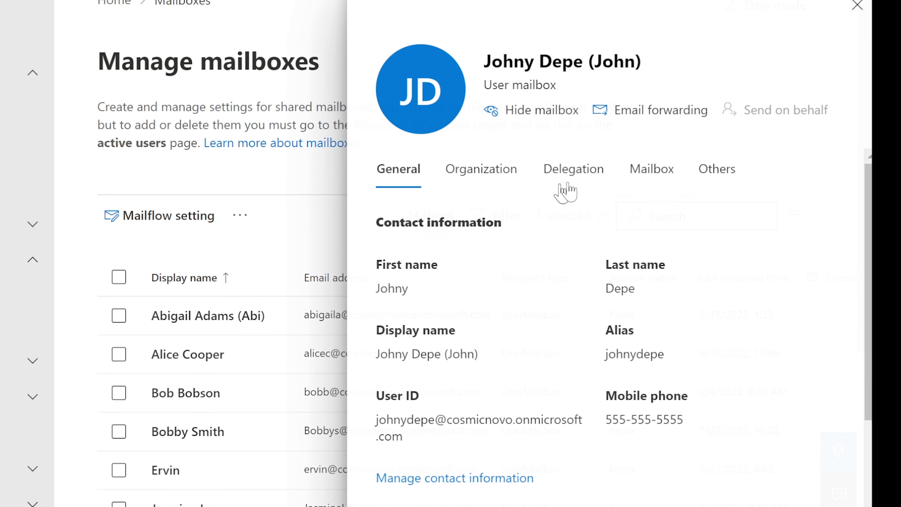
{"action": "left_click", "coordinate": [576, 177]}
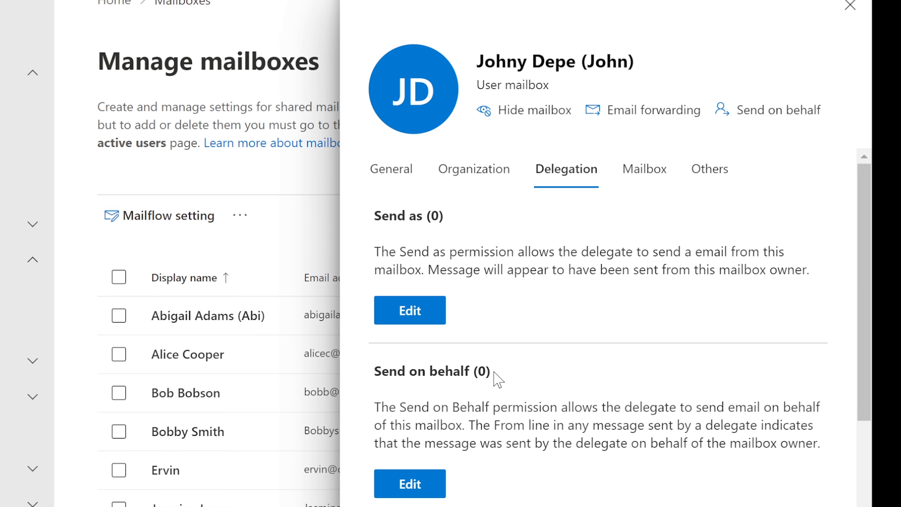
{"action": "left_click_drag", "start_coordinate": [494, 372], "coordinate": [378, 373]}
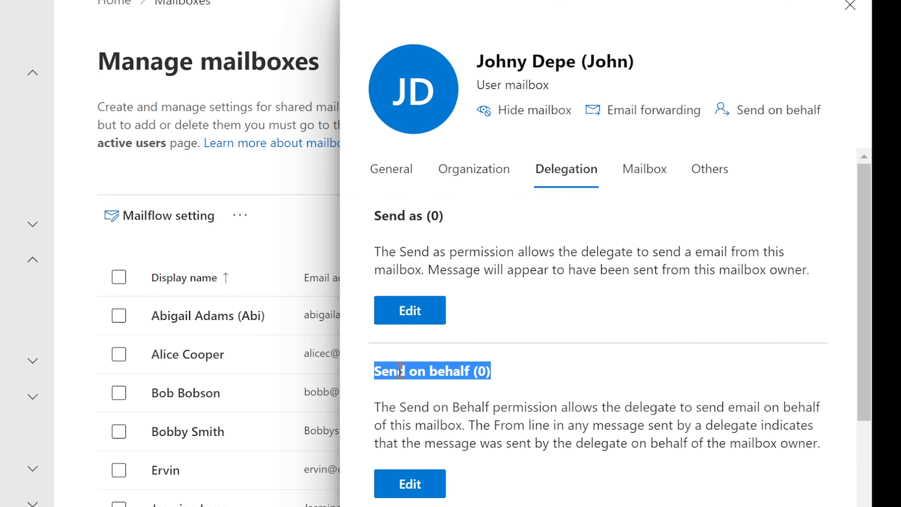
{"action": "left_click", "coordinate": [467, 374]}
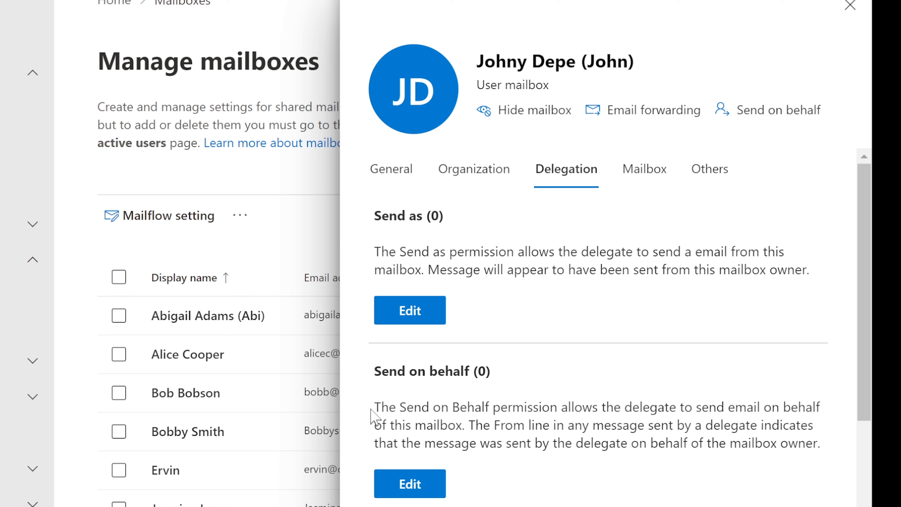
{"action": "left_click_drag", "start_coordinate": [378, 407], "coordinate": [471, 428]}
{"action": "left_click", "coordinate": [474, 424]}
Review the user's display name in the mailbox heading, then close the mailbox details.
{"action": "left_click_drag", "start_coordinate": [480, 57], "coordinate": [645, 59]}
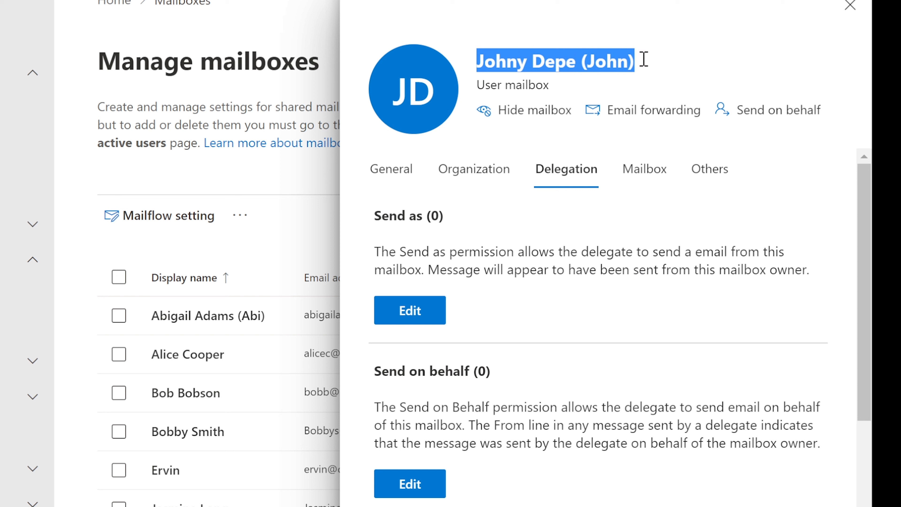
{"action": "left_click", "coordinate": [625, 60]}
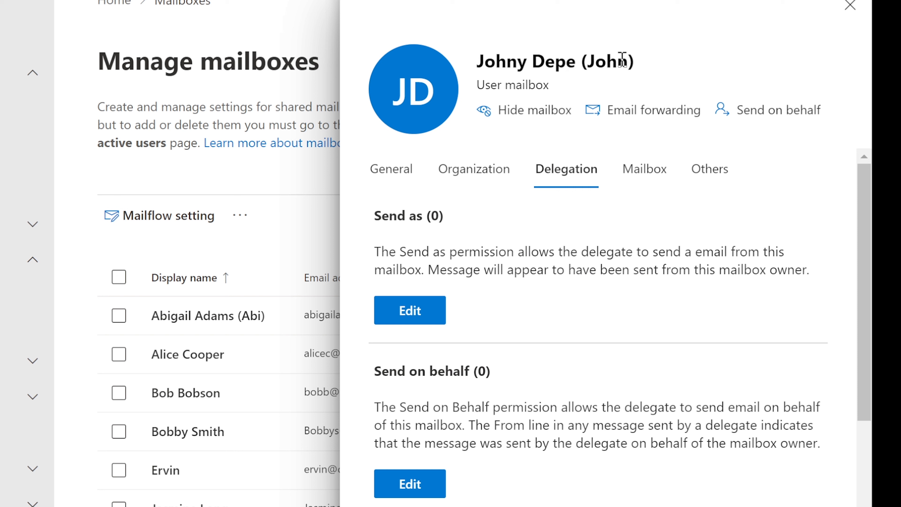
{"action": "left_click_drag", "start_coordinate": [629, 61], "coordinate": [592, 66]}
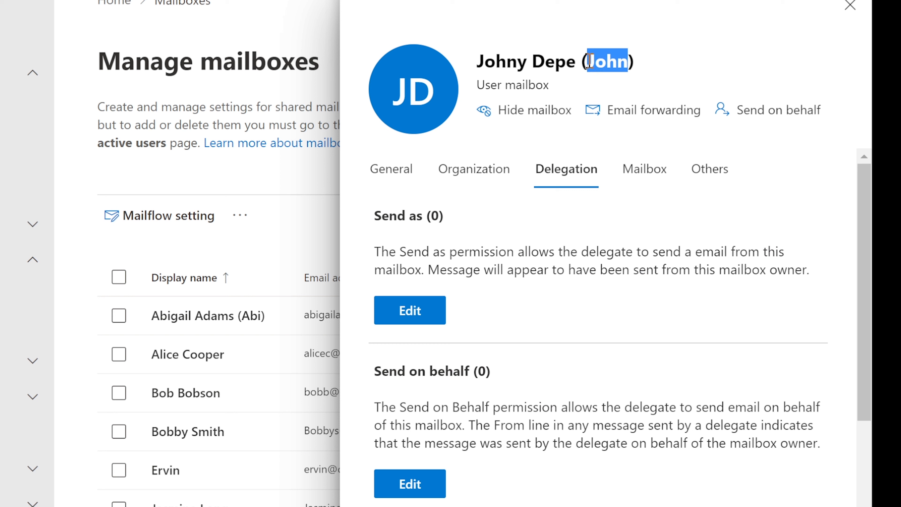
{"action": "left_click", "coordinate": [589, 62]}
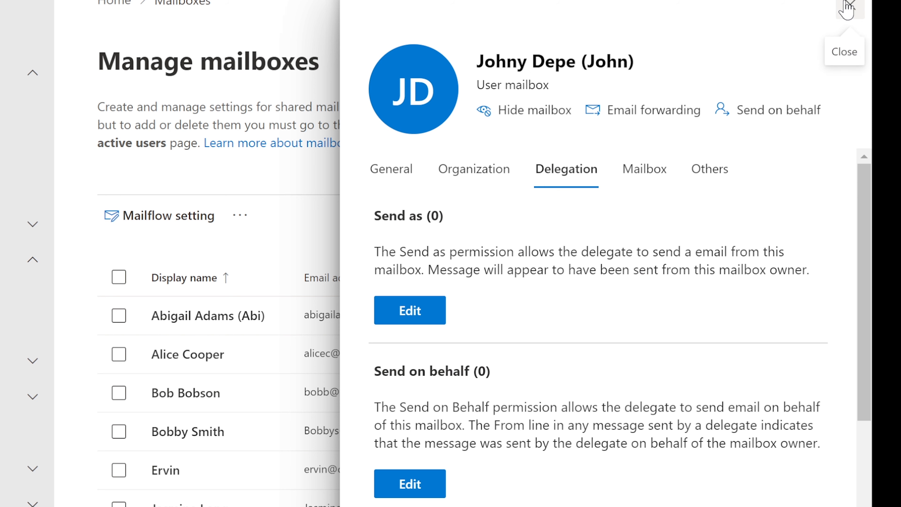
{"action": "left_click", "coordinate": [850, 7]}
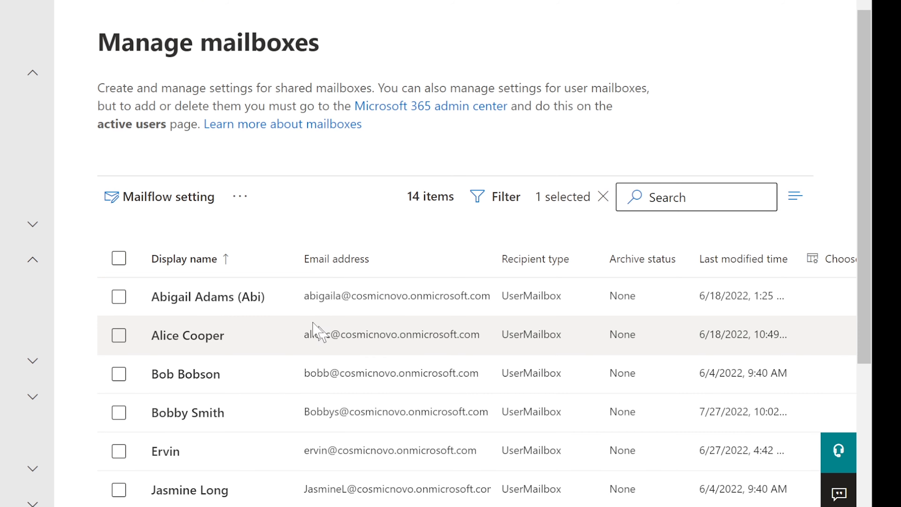
Review NewSharedMailbox's Read and manage (Full Access) section and open its empty Full Access delegate list.
{"action": "scroll", "coordinate": [295, 301], "scroll_direction": "down", "scroll_amount": 1}
{"action": "scroll", "coordinate": [294, 300], "scroll_direction": "down", "scroll_amount": 7}
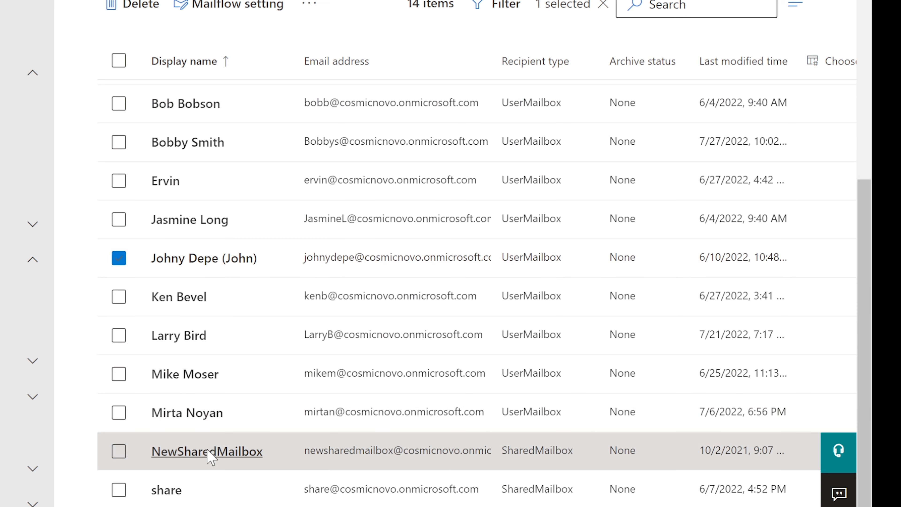
{"action": "scroll", "coordinate": [250, 440], "scroll_direction": "up", "scroll_amount": 8}
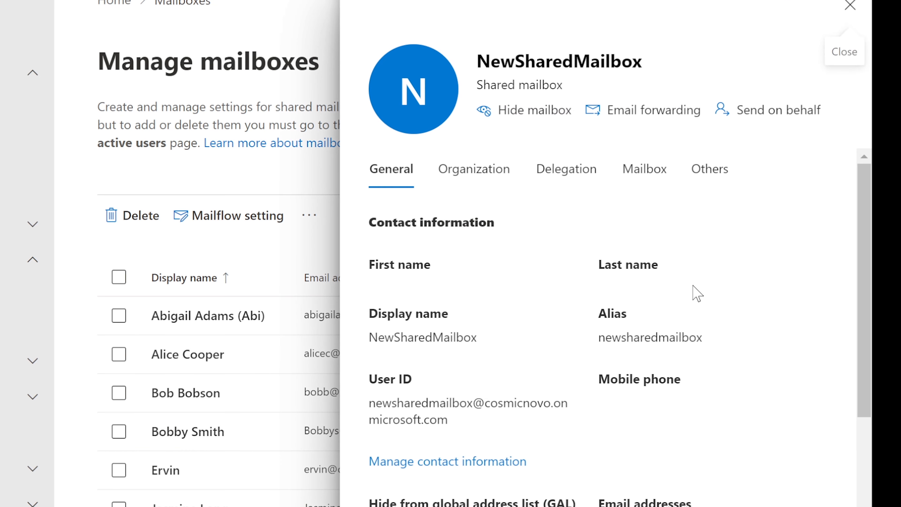
{"action": "scroll", "coordinate": [694, 286], "scroll_direction": "down", "scroll_amount": 3}
{"action": "scroll", "coordinate": [575, 226], "scroll_direction": "up", "scroll_amount": 3}
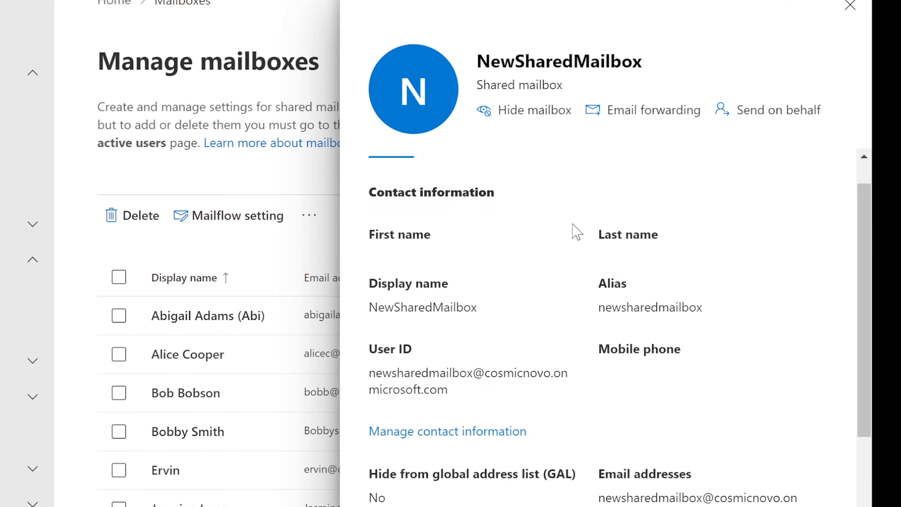
{"action": "left_click", "coordinate": [566, 188]}
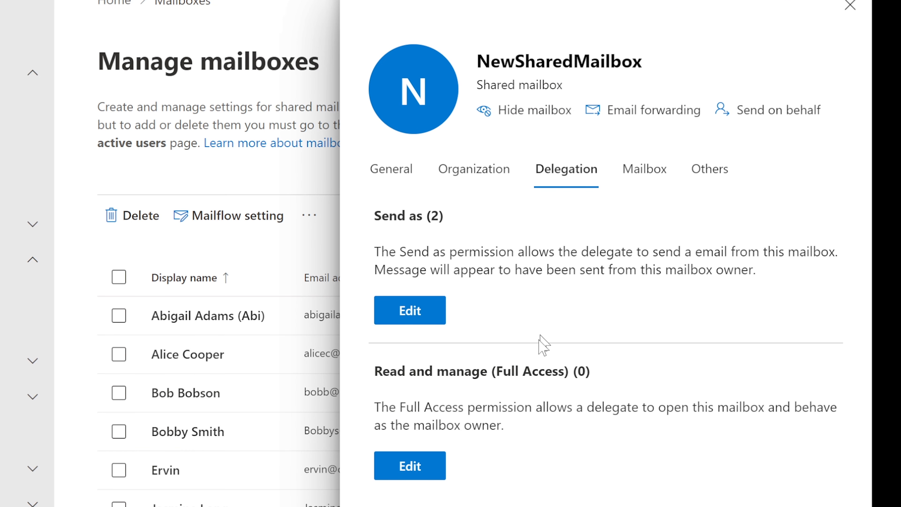
{"action": "left_click_drag", "start_coordinate": [383, 372], "coordinate": [532, 371]}
{"action": "left_click", "coordinate": [540, 370]}
{"action": "left_click_drag", "start_coordinate": [375, 407], "coordinate": [742, 426]}
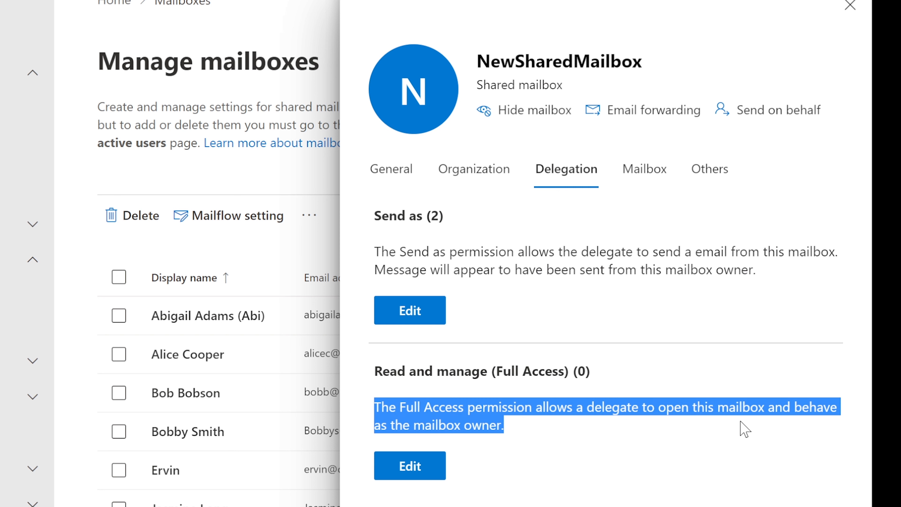
{"action": "left_click", "coordinate": [615, 404]}
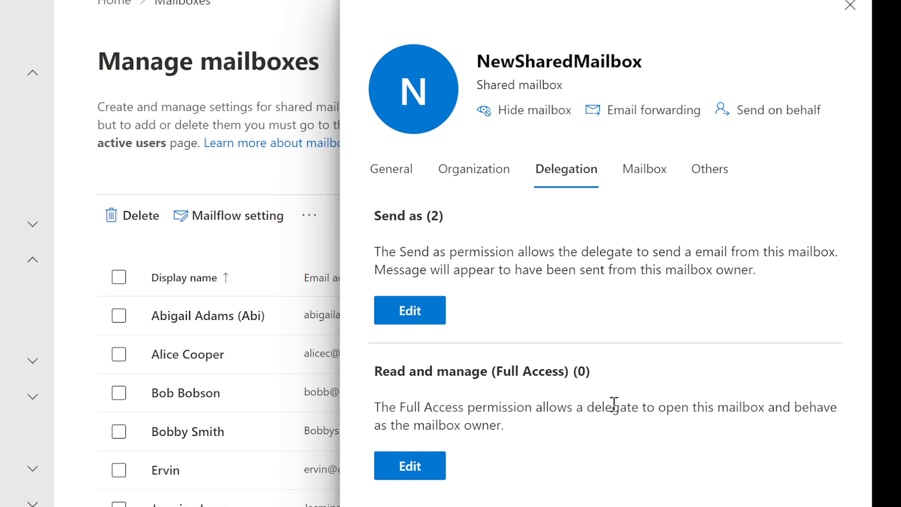
{"action": "left_click_drag", "start_coordinate": [505, 434], "coordinate": [362, 413]}
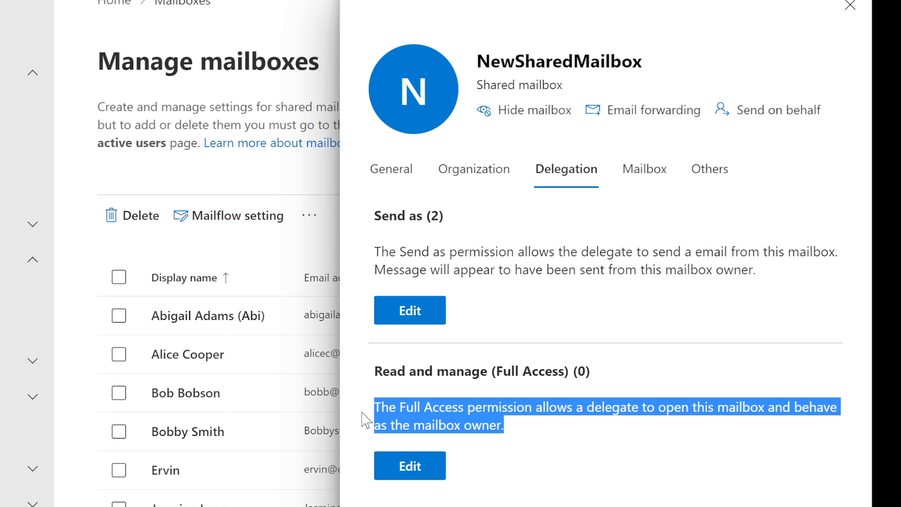
{"action": "left_click", "coordinate": [390, 405]}
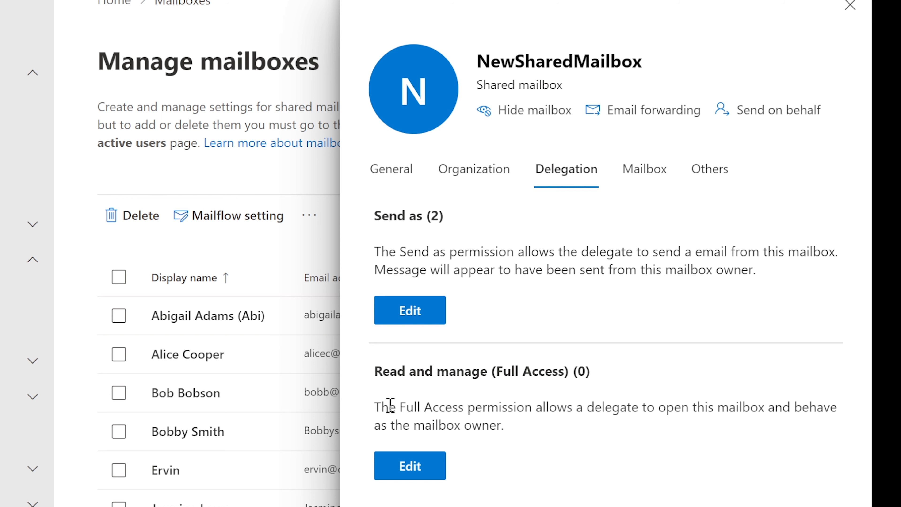
{"action": "left_click", "coordinate": [410, 466]}
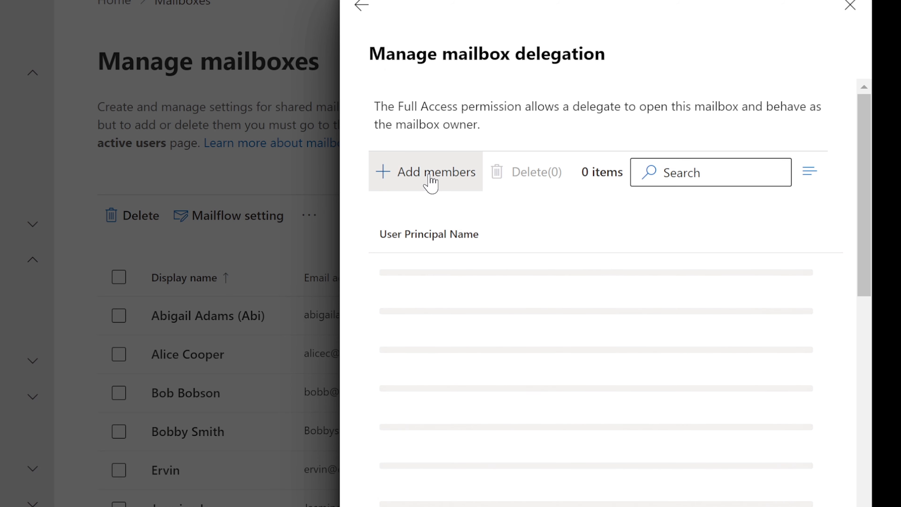
Search for a user, add them as a Full Access delegate on NewSharedMailbox, and confirm.
{"action": "left_click", "coordinate": [430, 183]}
{"action": "left_click", "coordinate": [702, 169]}
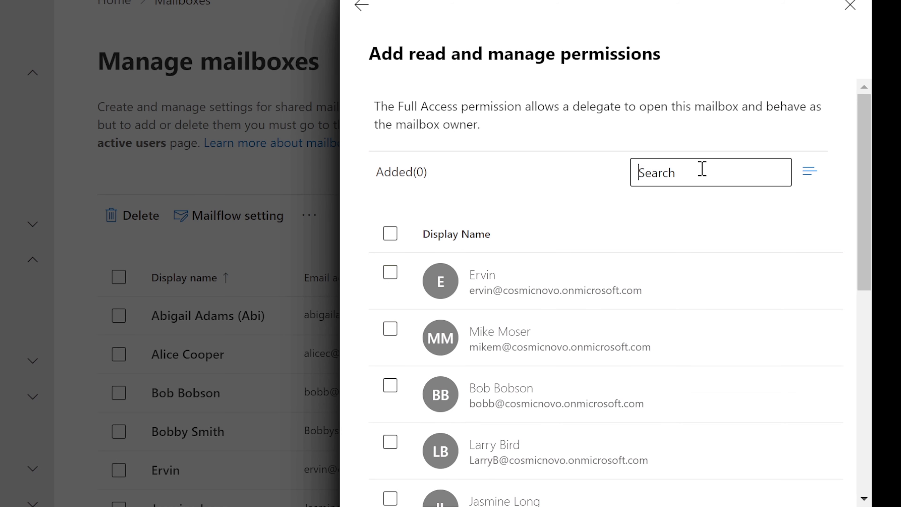
{"action": "type", "text": "trac"}
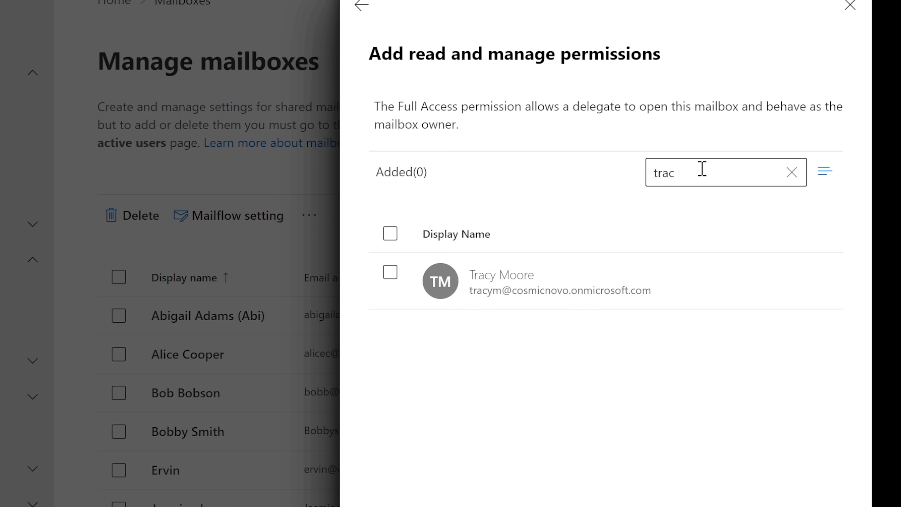
{"action": "left_click", "coordinate": [390, 272]}
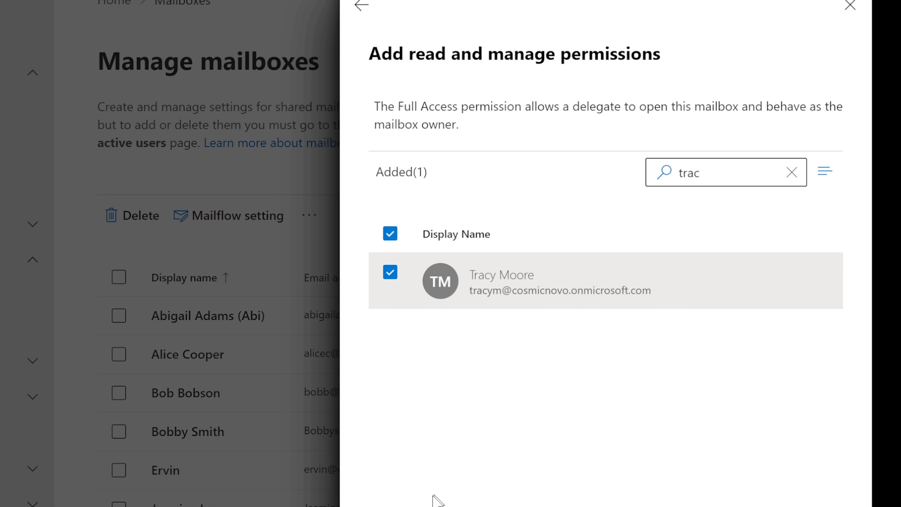
{"action": "left_click", "coordinate": [409, 506]}
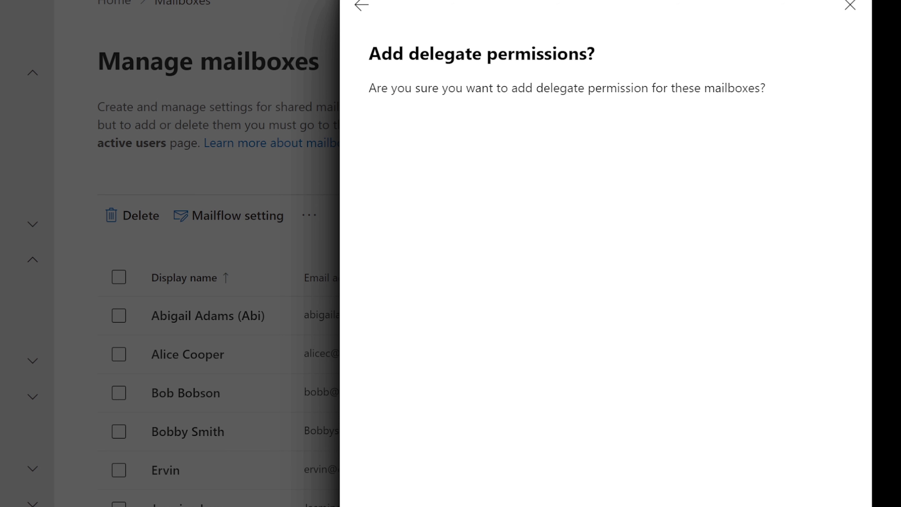
{"action": "left_click", "coordinate": [397, 506]}
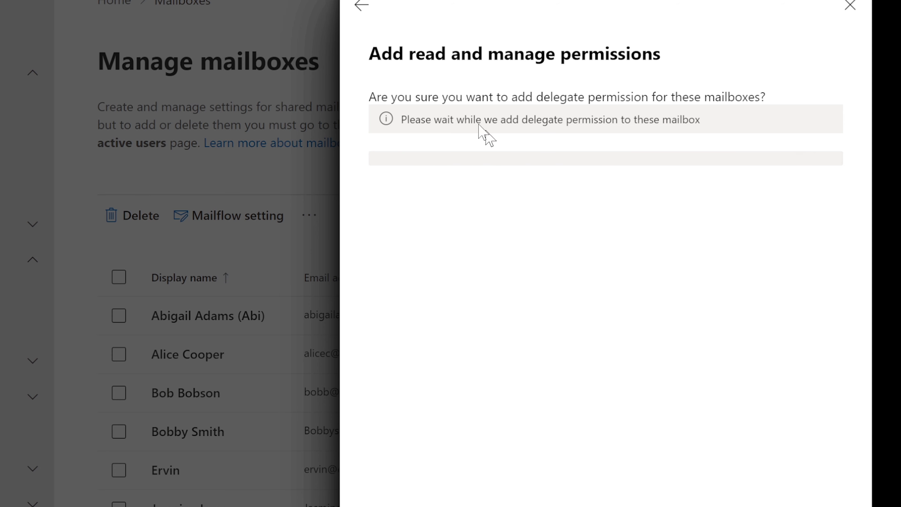
{"action": "left_click", "coordinate": [361, 13]}
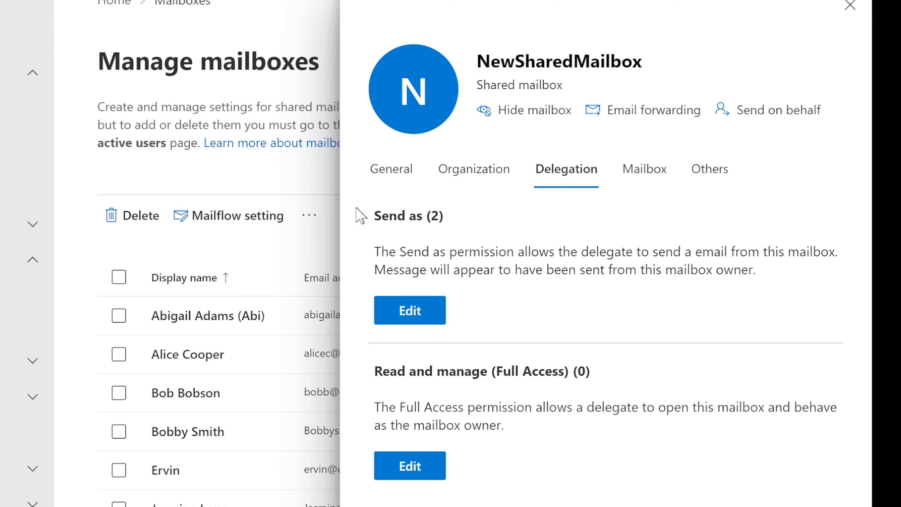
{"action": "left_click_drag", "start_coordinate": [378, 213], "coordinate": [460, 225]}
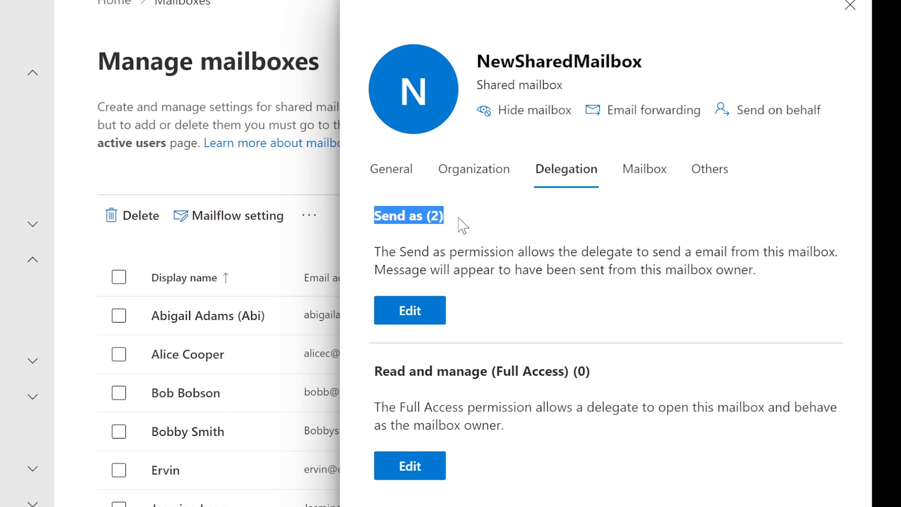
{"action": "left_click", "coordinate": [456, 251]}
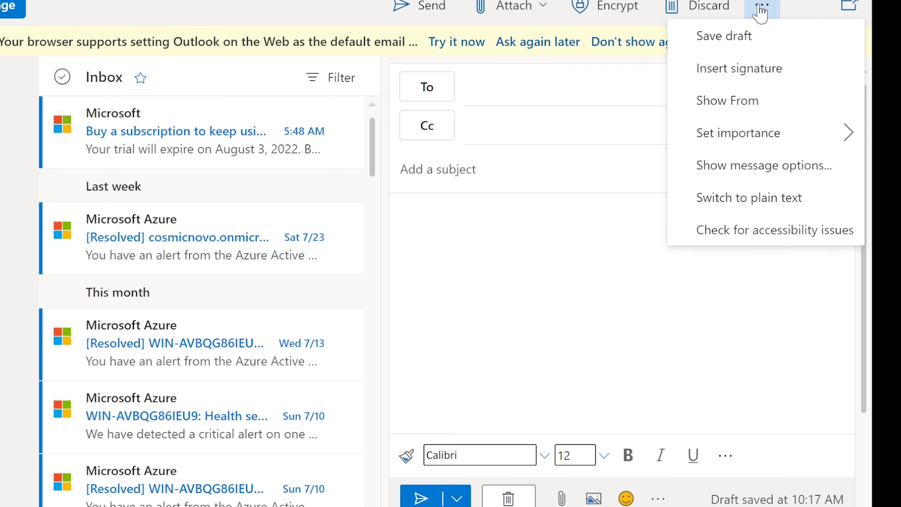
Show the From field on the new message and list the available sending addresses.
{"action": "left_click", "coordinate": [750, 107]}
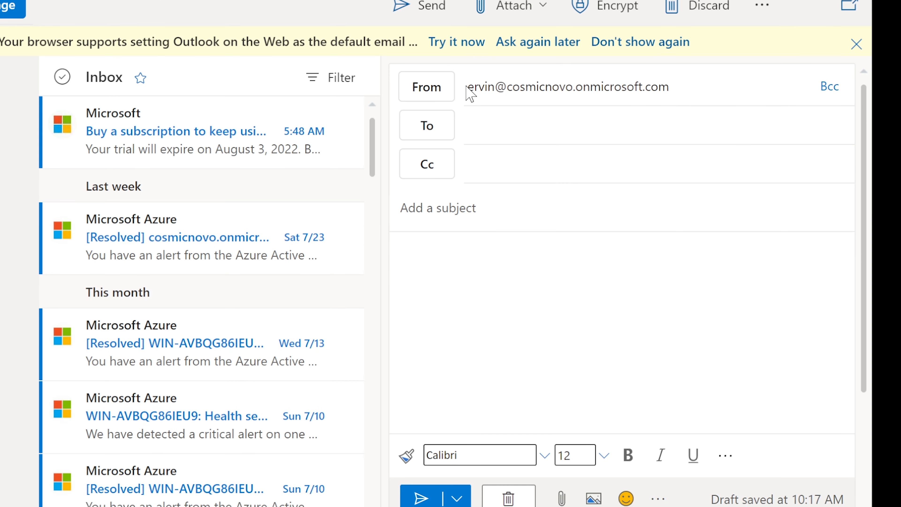
{"action": "left_click", "coordinate": [425, 100]}
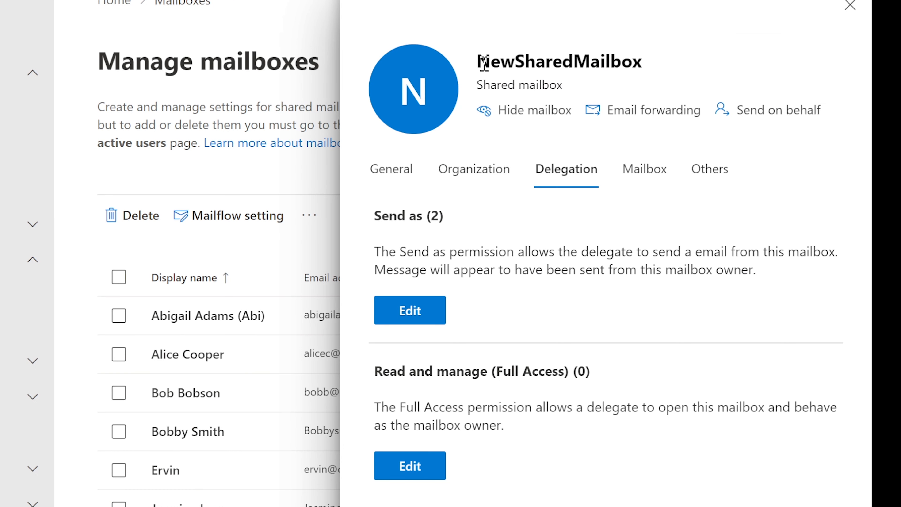
{"action": "left_click_drag", "start_coordinate": [477, 61], "coordinate": [645, 61]}
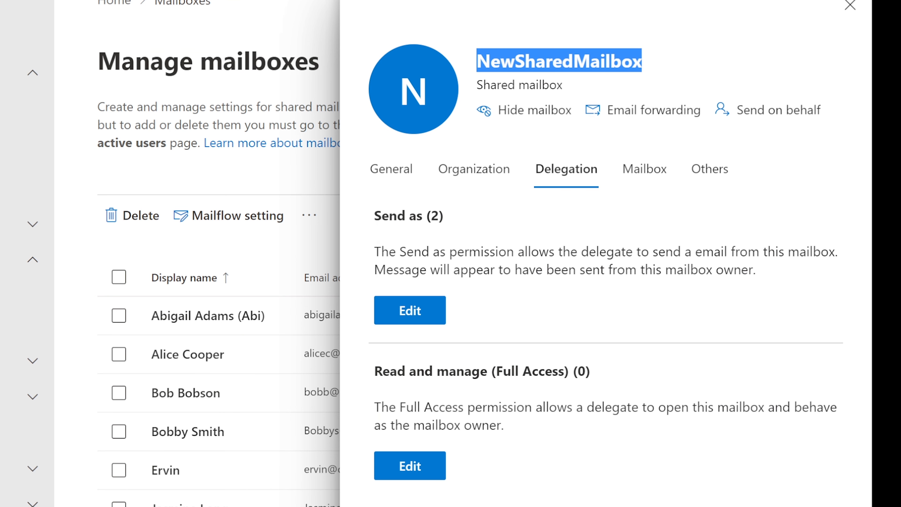
{"action": "left_click_drag", "start_coordinate": [375, 371], "coordinate": [604, 407]}
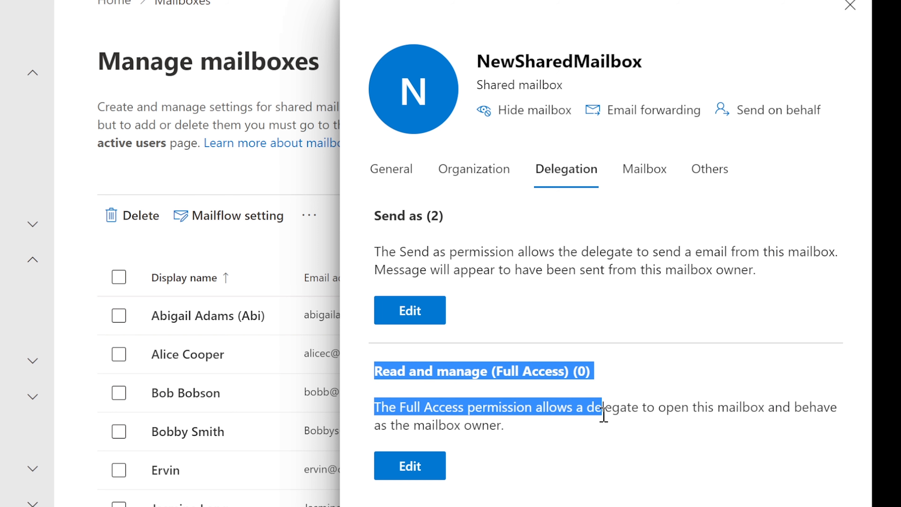
{"action": "left_click", "coordinate": [605, 413]}
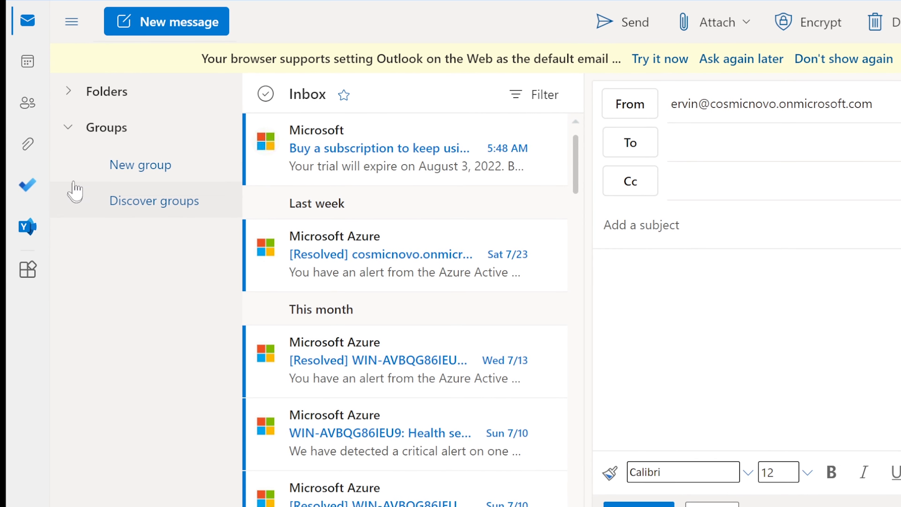
Add NewSharedMailbox as a shared folder, then try opening it and dismiss the permission error.
{"action": "left_click", "coordinate": [106, 93]}
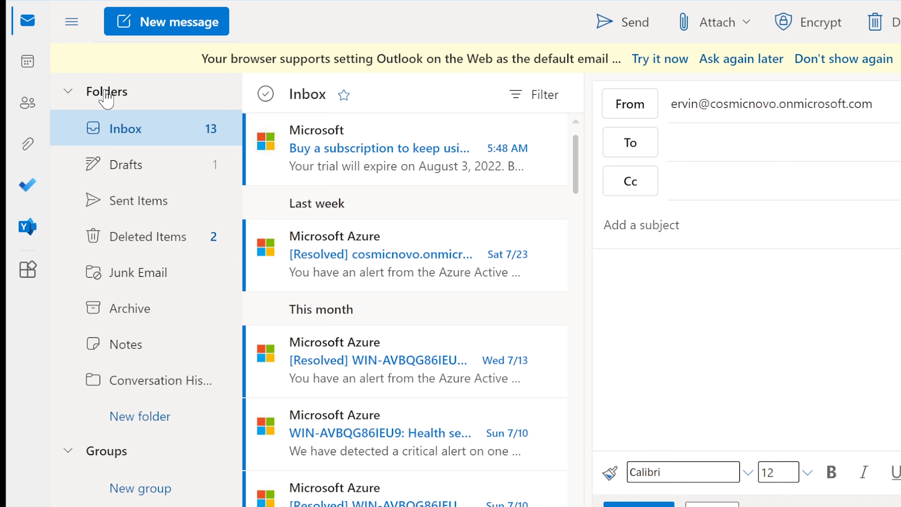
{"action": "right_click", "coordinate": [106, 100]}
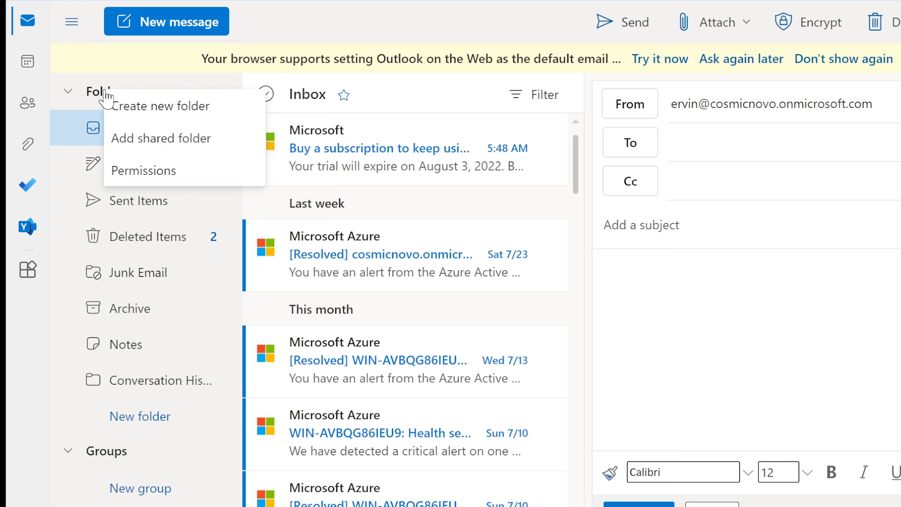
{"action": "left_click", "coordinate": [190, 144]}
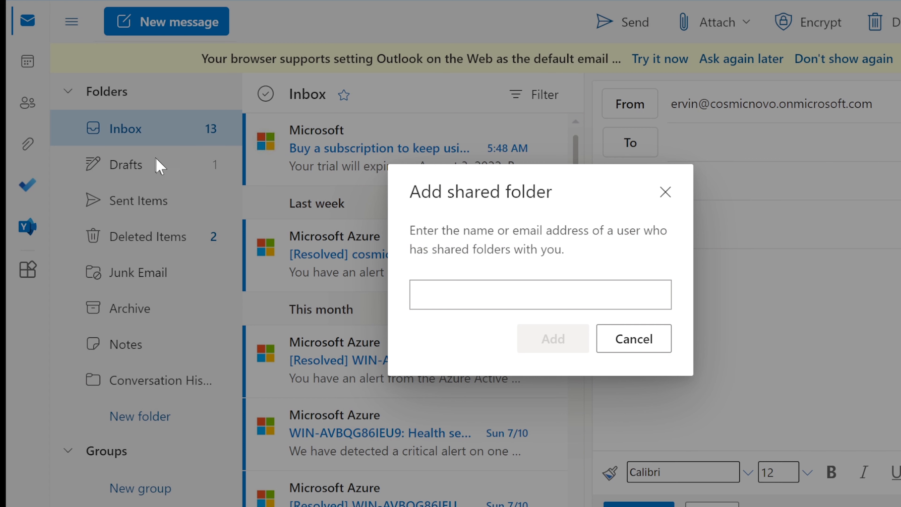
{"action": "left_click", "coordinate": [561, 294]}
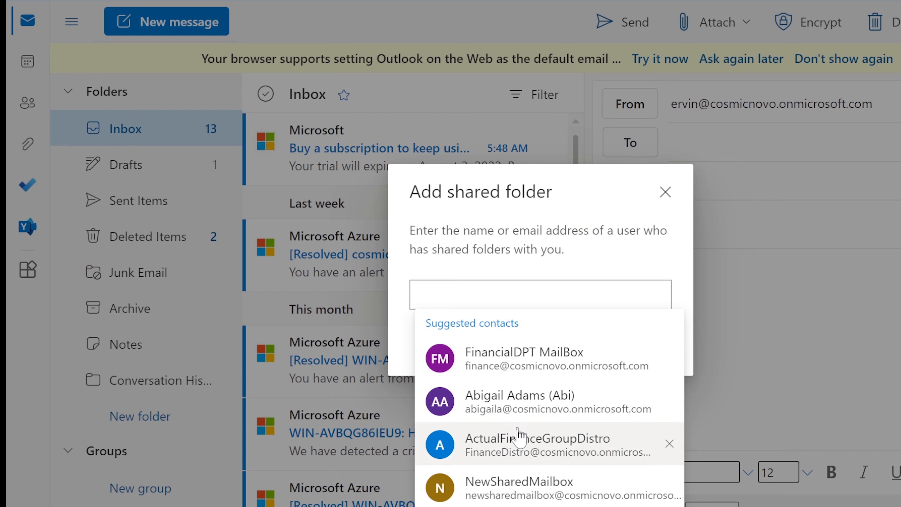
{"action": "left_click", "coordinate": [509, 487]}
{"action": "left_click", "coordinate": [554, 339]}
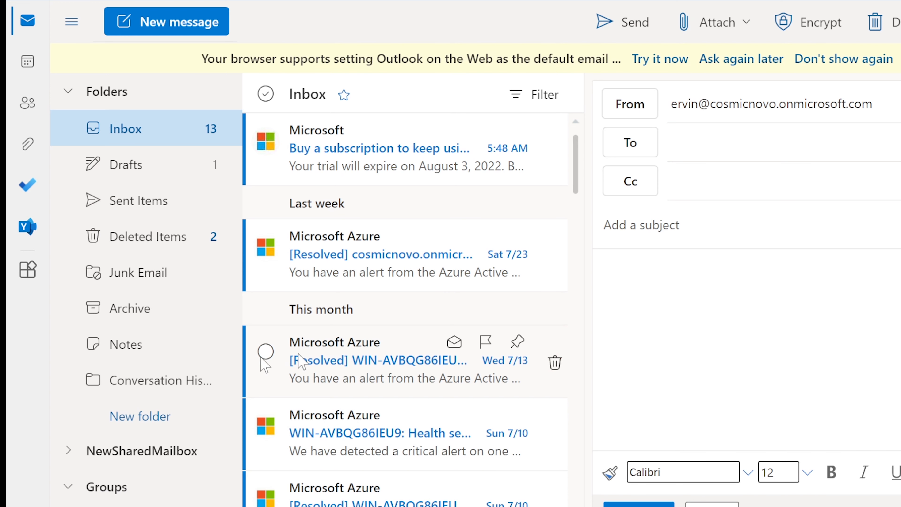
{"action": "left_click", "coordinate": [141, 439]}
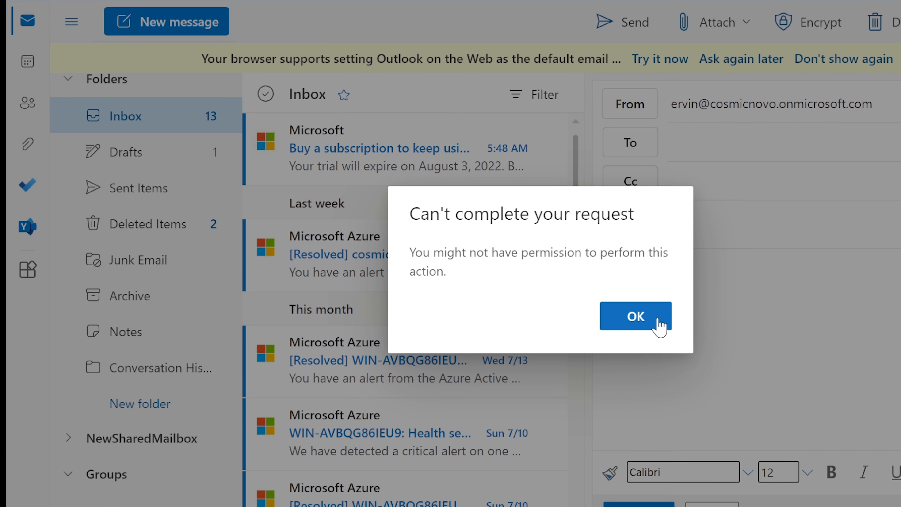
{"action": "left_click", "coordinate": [635, 316]}
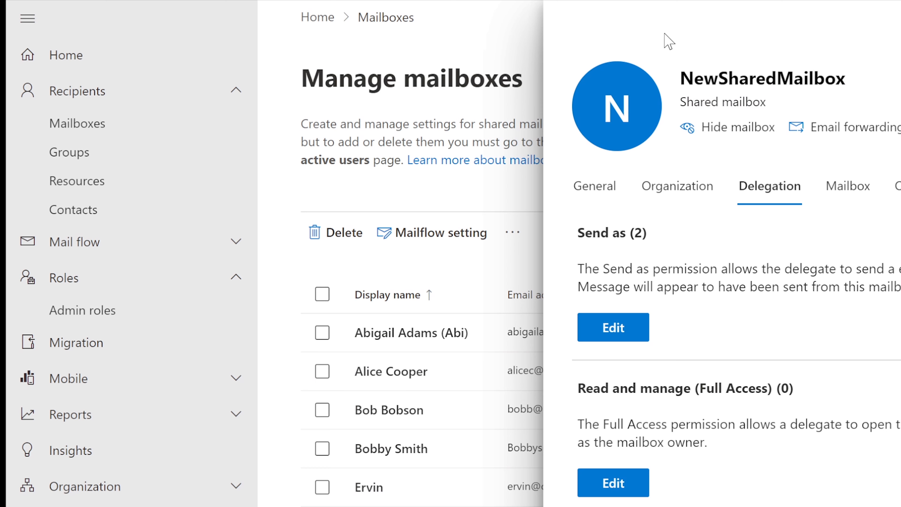
Add the user account as a Read and manage (Full Access) member of NewSharedMailbox, then confirm.
{"action": "left_click", "coordinate": [608, 482]}
{"action": "left_click", "coordinate": [621, 190]}
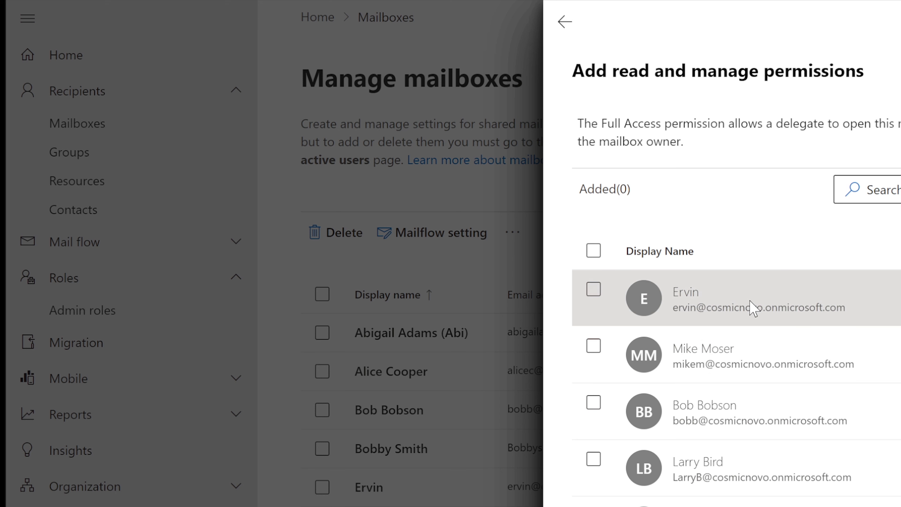
{"action": "left_click", "coordinate": [751, 306]}
{"action": "left_click", "coordinate": [610, 506]}
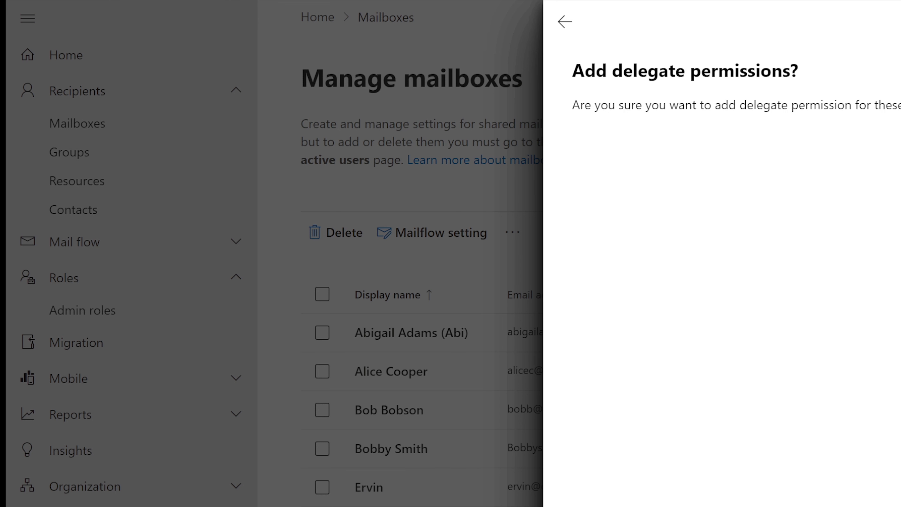
{"action": "left_click", "coordinate": [611, 506]}
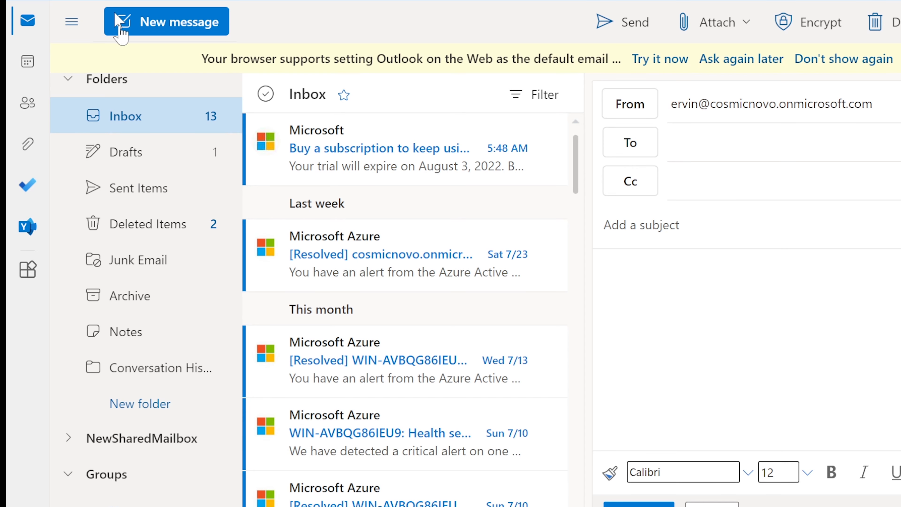
Retry opening NewSharedMailbox, refresh the page with F5, and retry again, dismissing each permission error.
{"action": "left_click", "coordinate": [143, 442]}
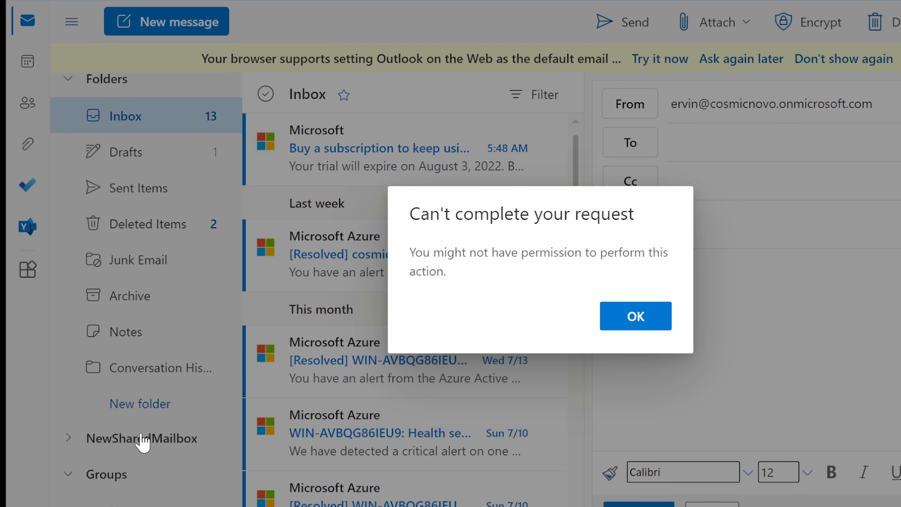
{"action": "left_click", "coordinate": [630, 321]}
{"action": "left_click", "coordinate": [120, 448]}
{"action": "left_click", "coordinate": [649, 322]}
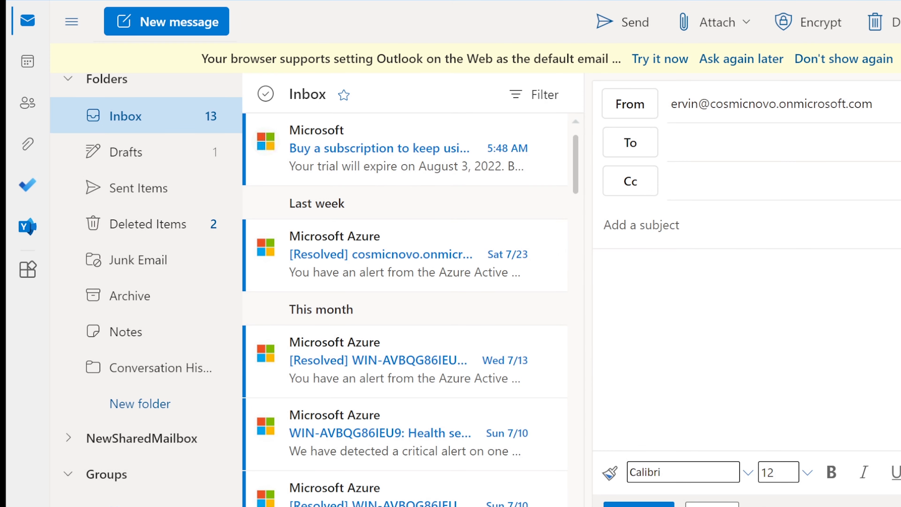
{"action": "key", "text": "F5"}
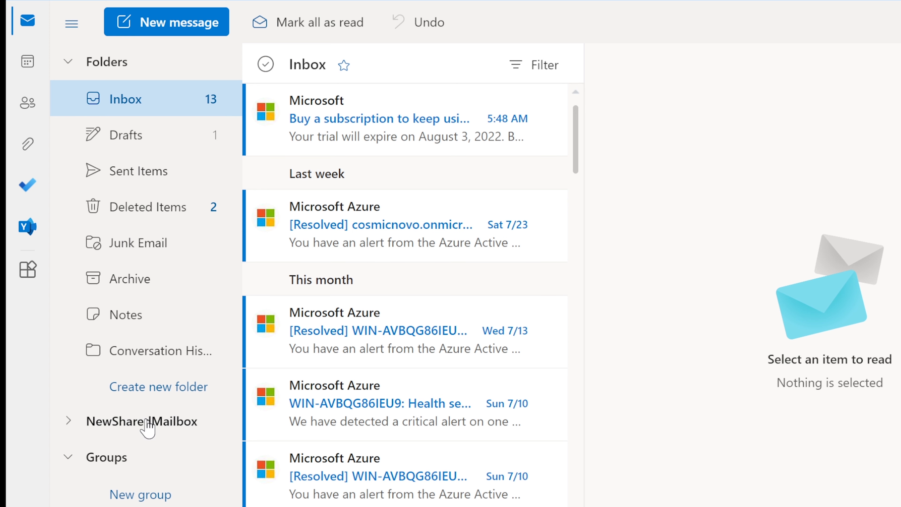
{"action": "left_click", "coordinate": [144, 425]}
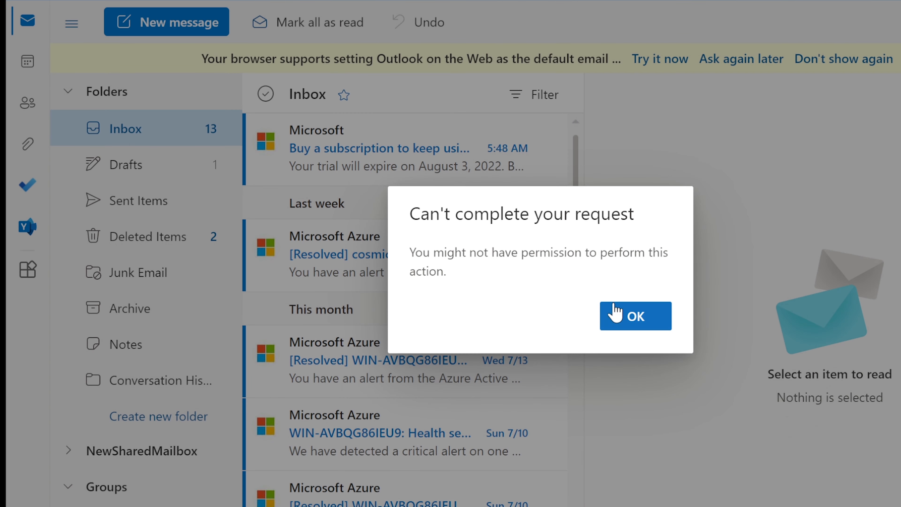
{"action": "left_click", "coordinate": [616, 314]}
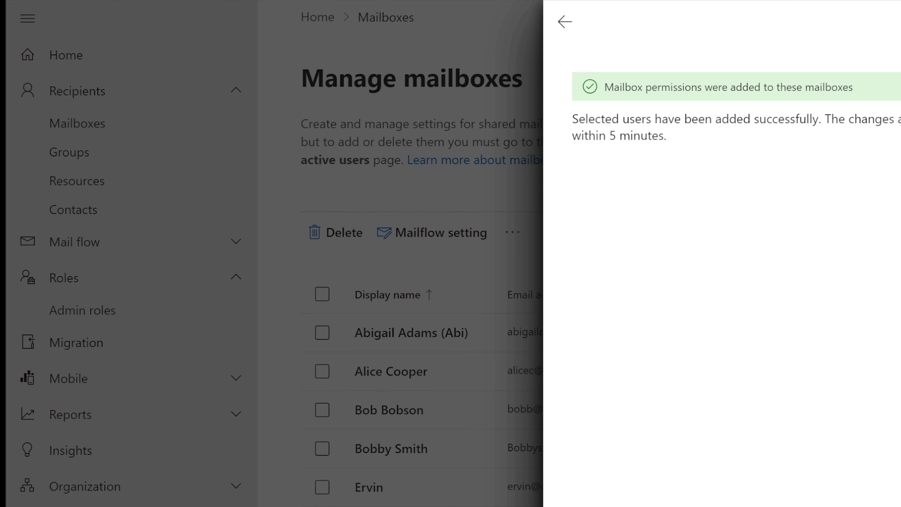
Close the permissions panel and retry opening NewSharedMailbox three more times, dismissing each error.
{"action": "key", "text": "Escape"}
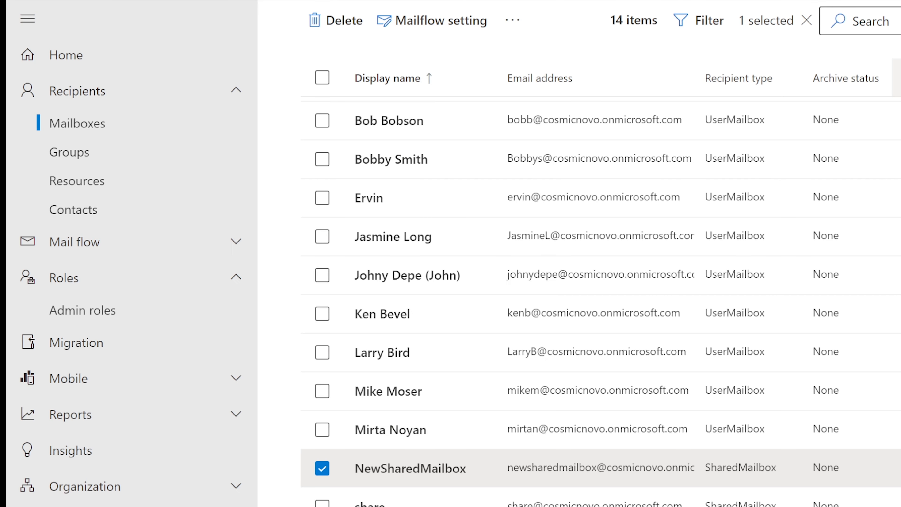
{"action": "scroll", "coordinate": [626, 284], "scroll_direction": "up", "scroll_amount": 3}
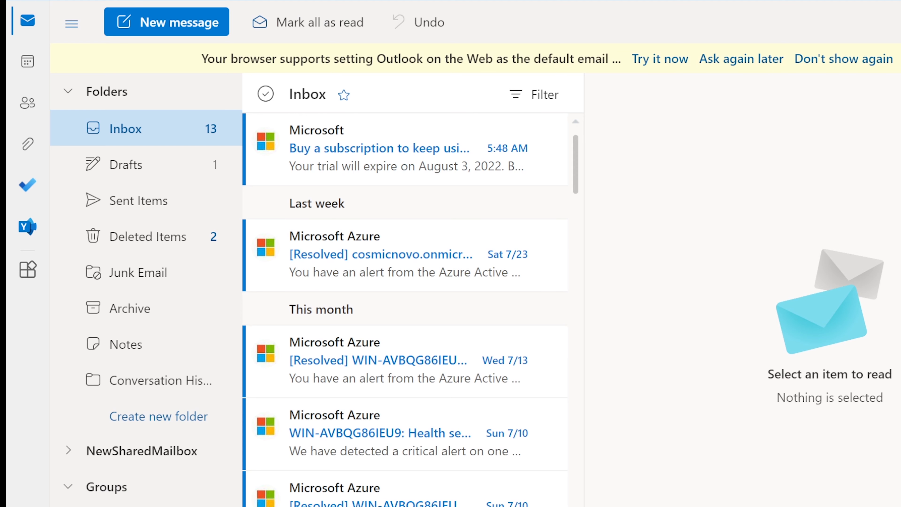
{"action": "left_click", "coordinate": [127, 458]}
{"action": "left_click", "coordinate": [660, 322]}
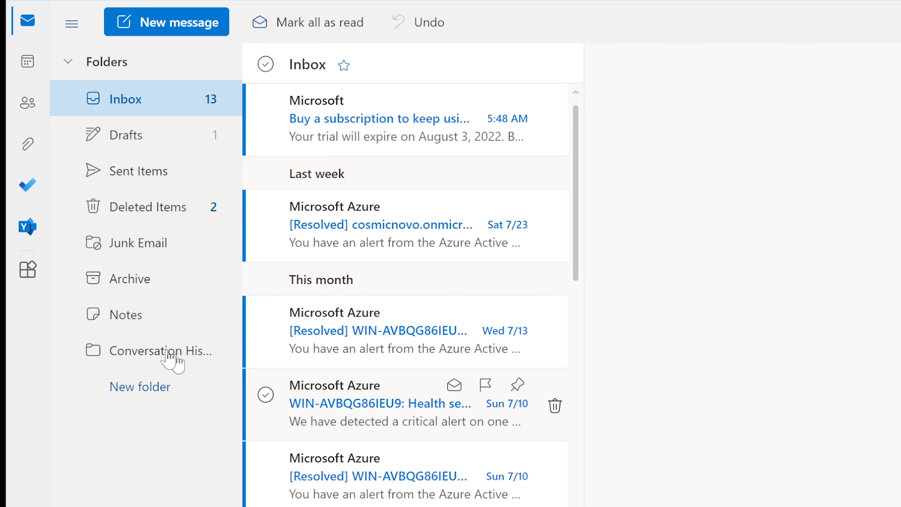
{"action": "left_click", "coordinate": [134, 422]}
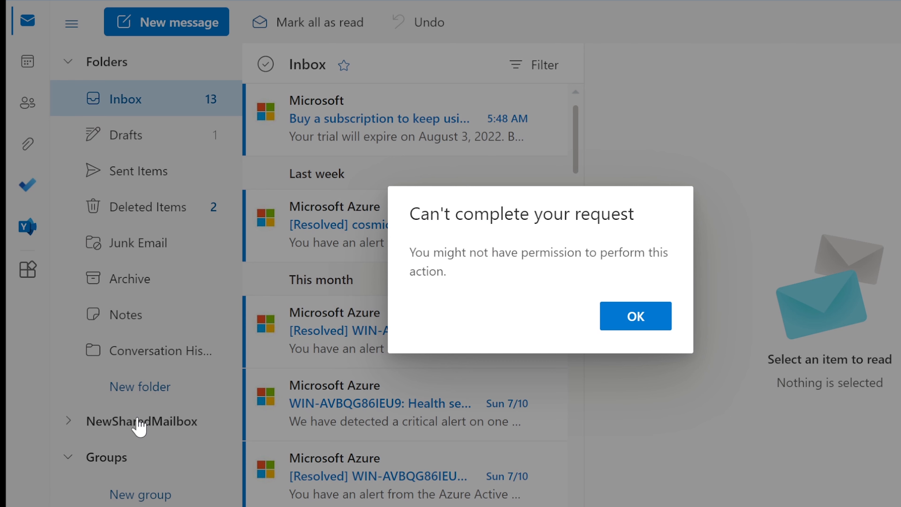
{"action": "left_click", "coordinate": [636, 317]}
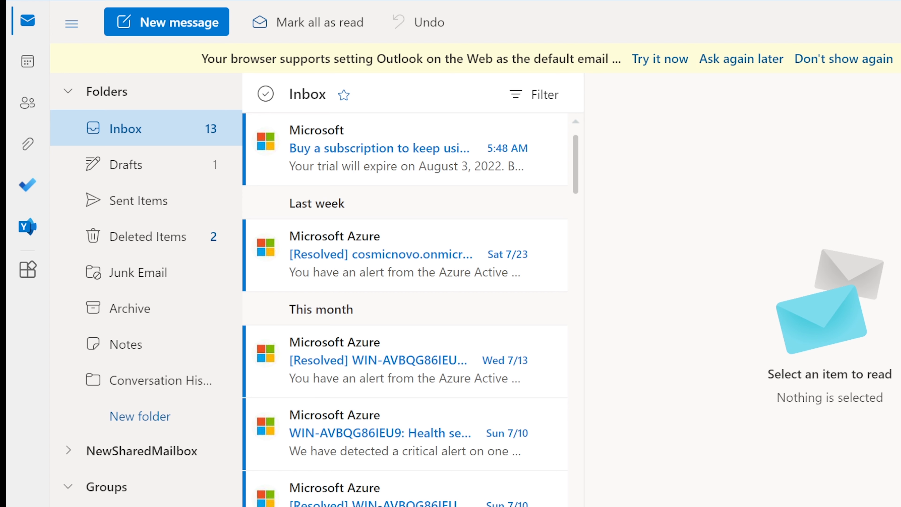
{"action": "left_click", "coordinate": [135, 450]}
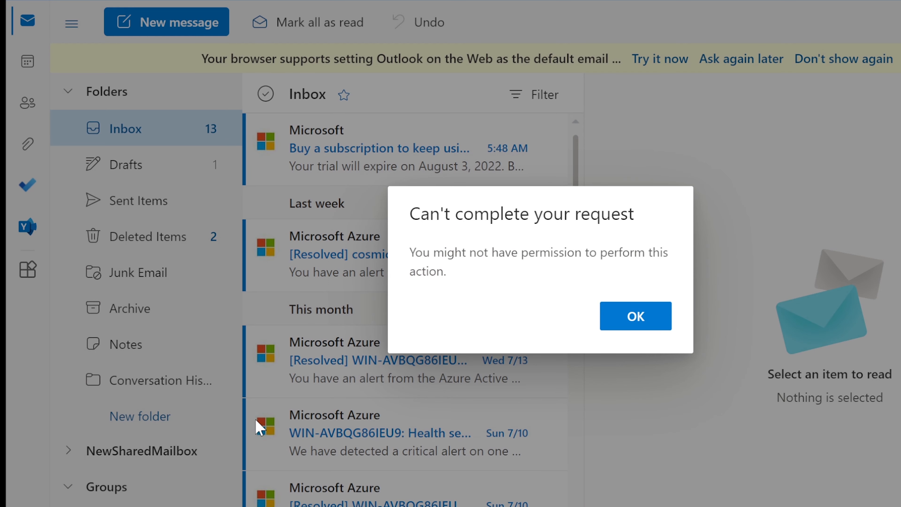
{"action": "left_click", "coordinate": [649, 324]}
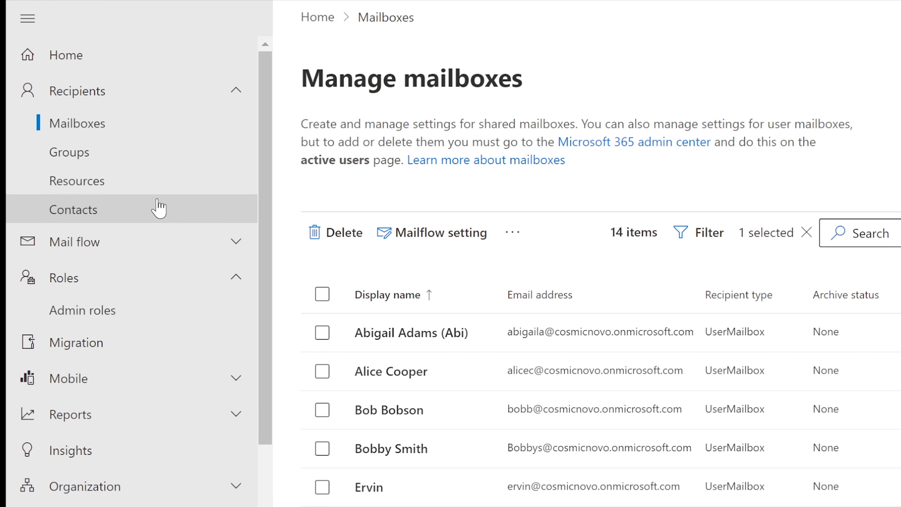
Open Recipients > Groups and choose Add a group.
{"action": "scroll", "coordinate": [553, 329], "scroll_direction": "down", "scroll_amount": 5}
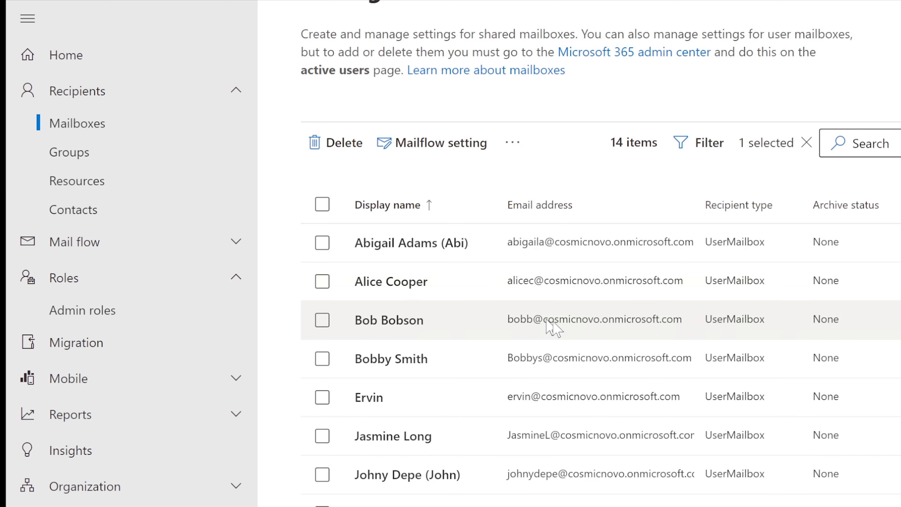
{"action": "scroll", "coordinate": [563, 336], "scroll_direction": "up", "scroll_amount": 5}
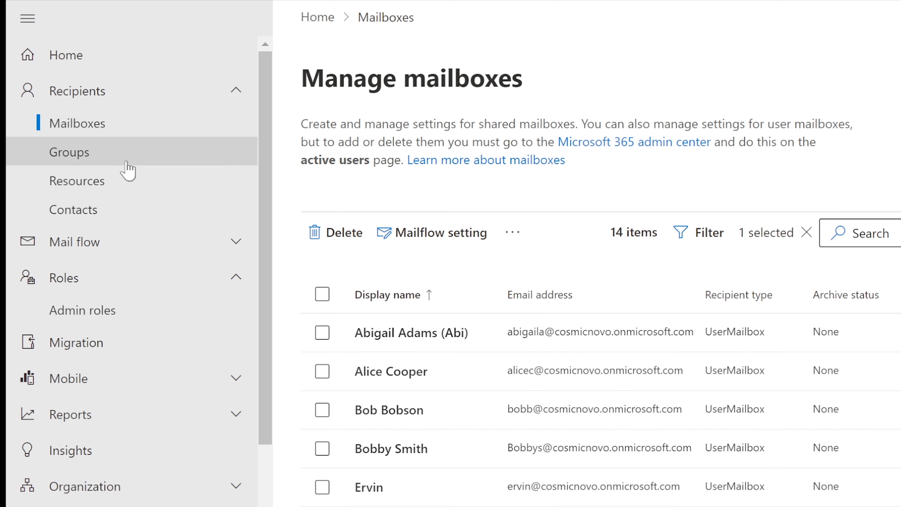
{"action": "left_click", "coordinate": [91, 156]}
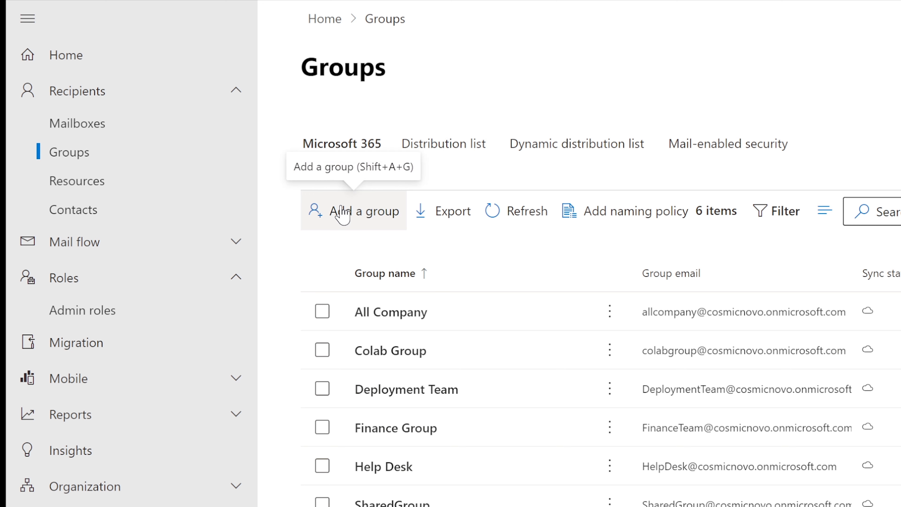
{"action": "left_click", "coordinate": [341, 214]}
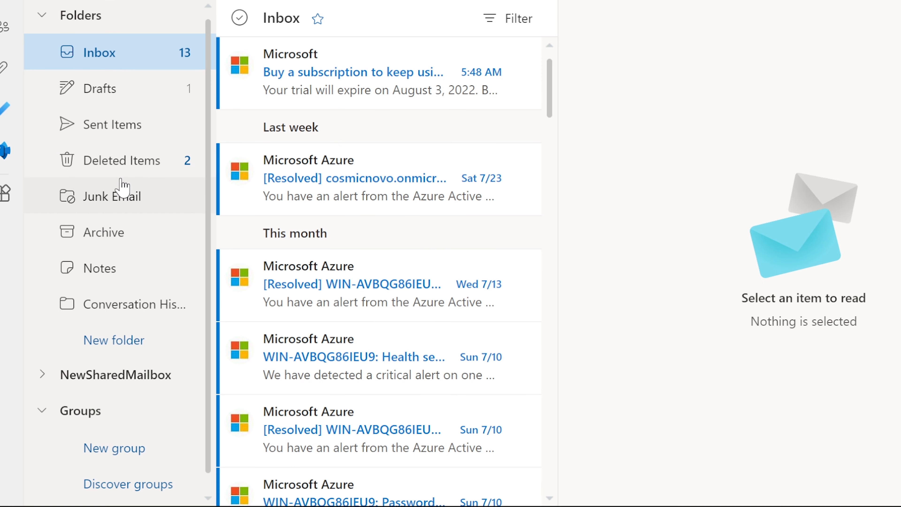
{"action": "scroll", "coordinate": [117, 270], "scroll_direction": "down", "scroll_amount": 1}
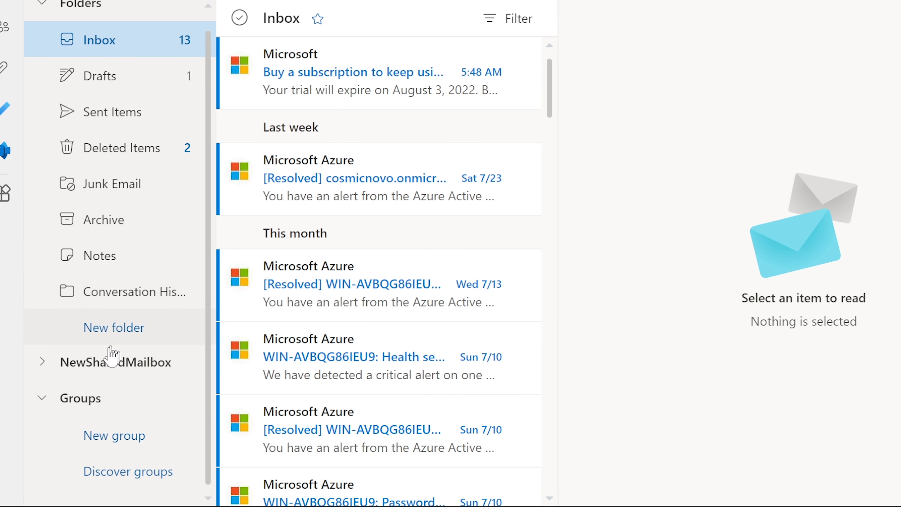
{"action": "left_click", "coordinate": [88, 409]}
{"action": "left_click", "coordinate": [89, 410]}
{"action": "left_click", "coordinate": [113, 377]}
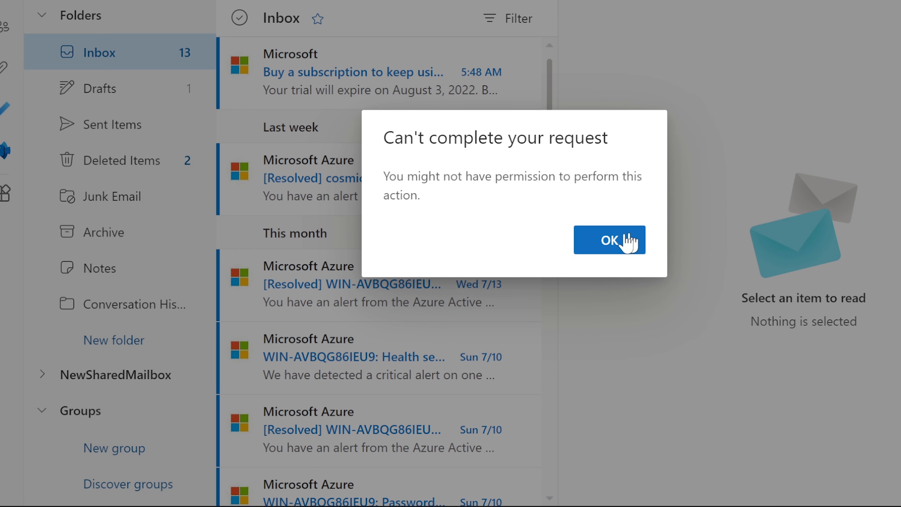
{"action": "left_click", "coordinate": [621, 243]}
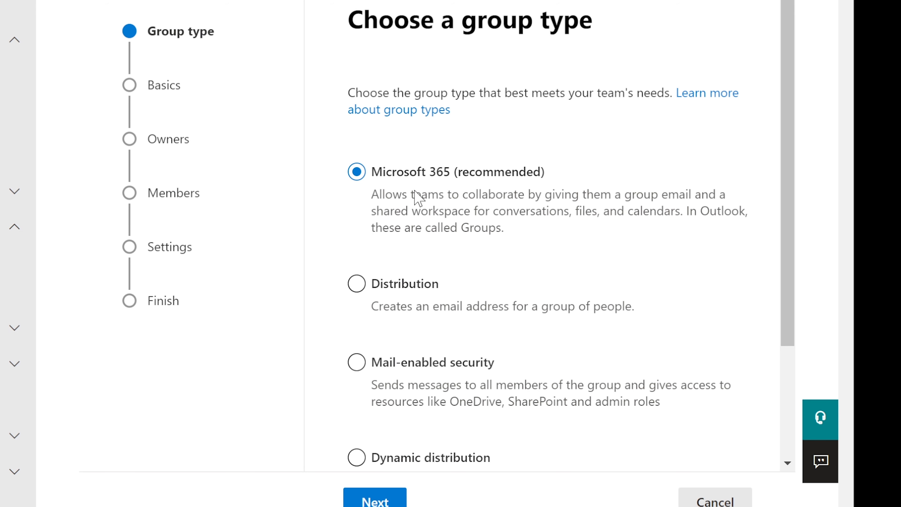
Pick Distribution first, then change the group type to Mail-enabled security.
{"action": "scroll", "coordinate": [418, 198], "scroll_direction": "down", "scroll_amount": 2}
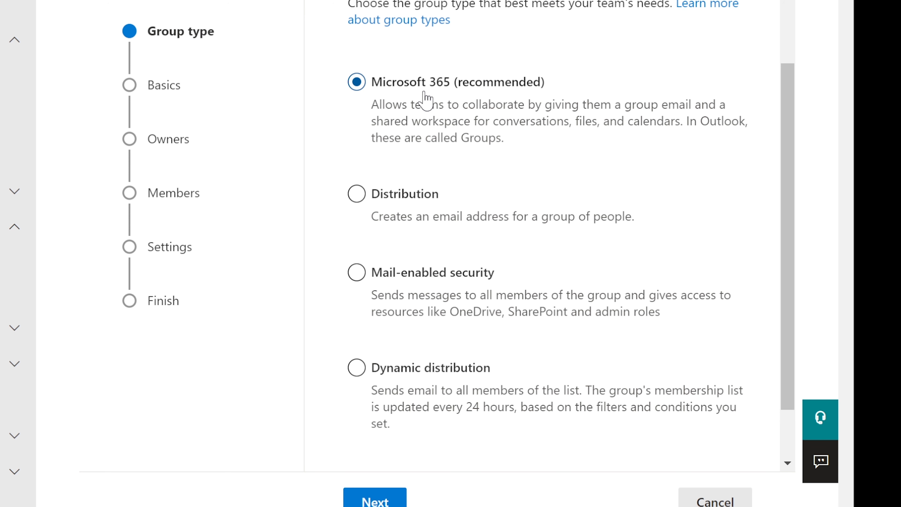
{"action": "left_click", "coordinate": [358, 195]}
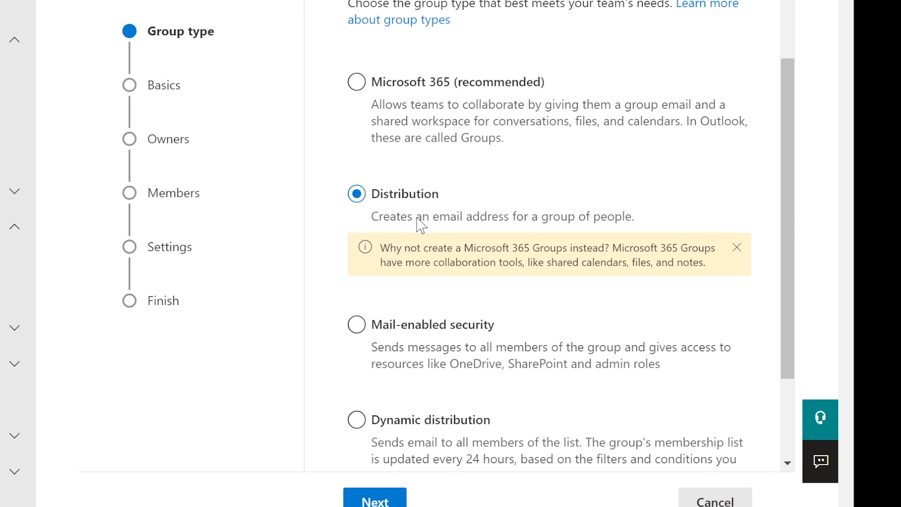
{"action": "scroll", "coordinate": [420, 226], "scroll_direction": "down", "scroll_amount": 2}
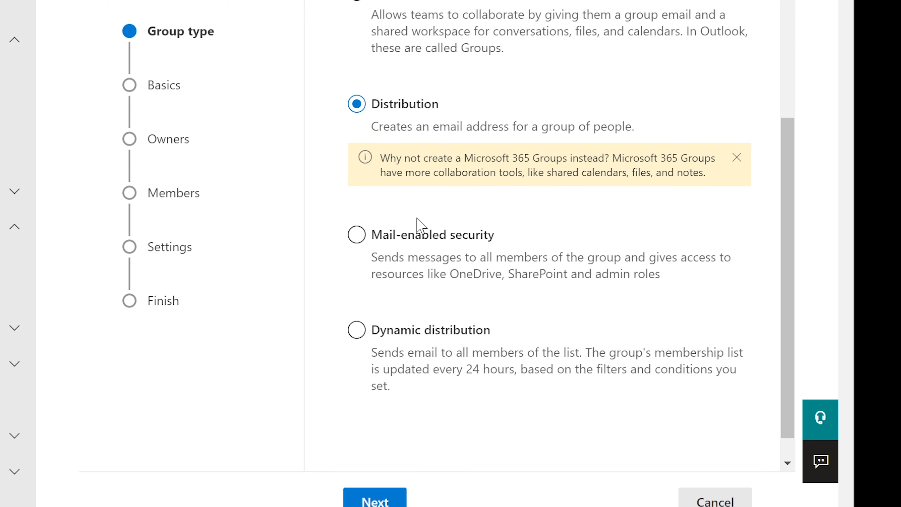
{"action": "left_click", "coordinate": [357, 236]}
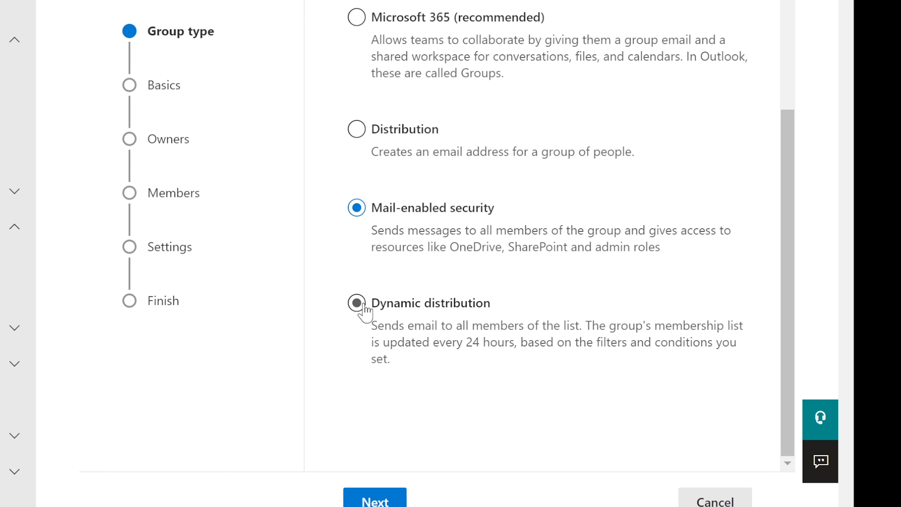
Switch the new group to Dynamic distribution, then cancel the wizard to get the close prompt.
{"action": "left_click", "coordinate": [362, 305]}
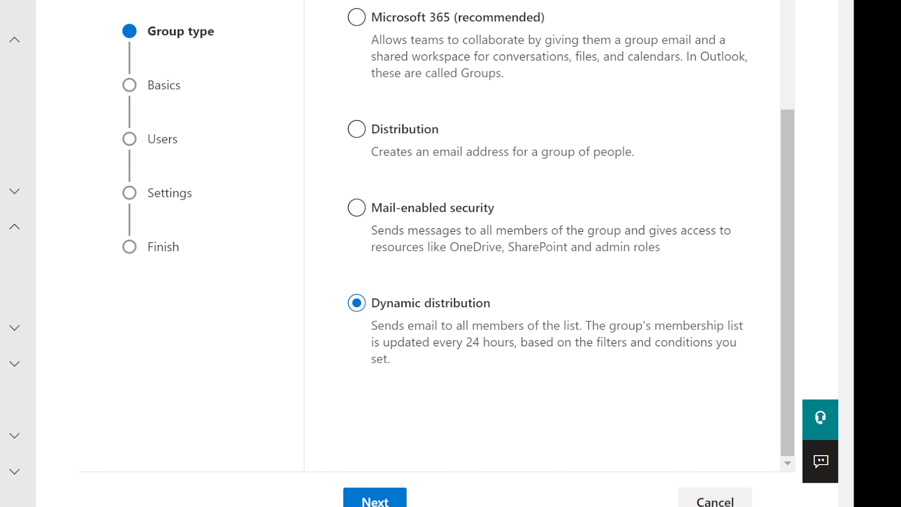
{"action": "left_click", "coordinate": [721, 502]}
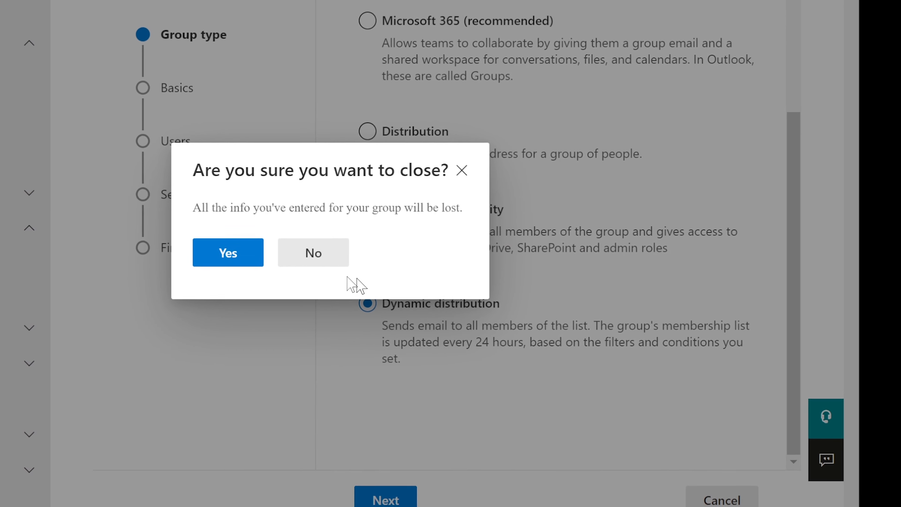
Confirm Yes to discard the group, then expand Mail flow in the navigation pane.
{"action": "left_click", "coordinate": [210, 252]}
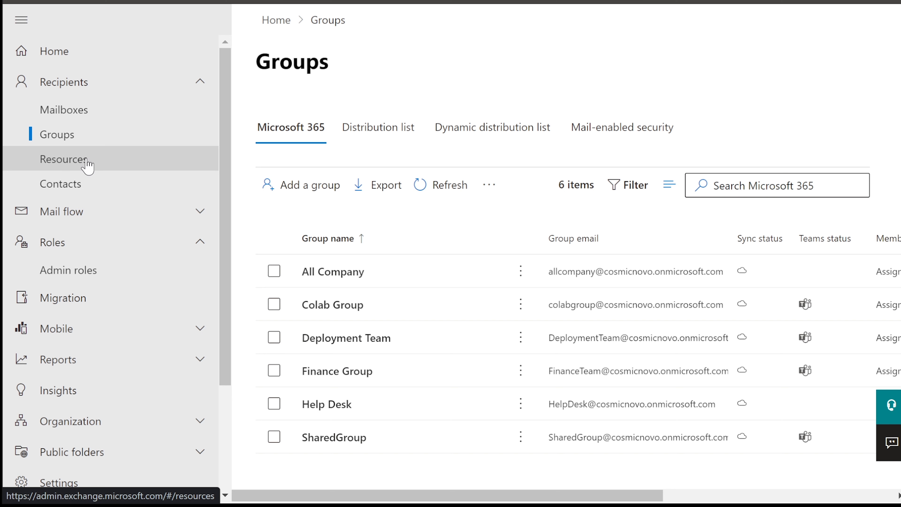
{"action": "left_click", "coordinate": [71, 216]}
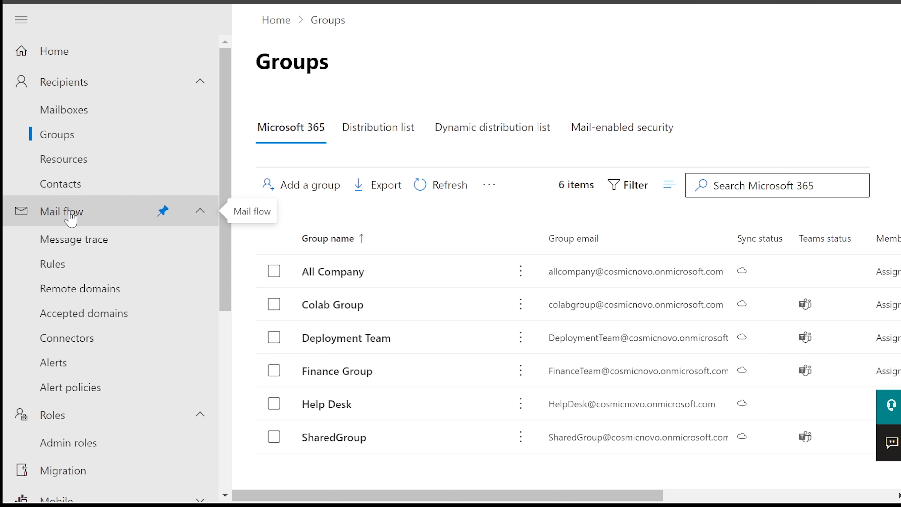
{"action": "scroll", "coordinate": [71, 217], "scroll_direction": "down", "scroll_amount": 2}
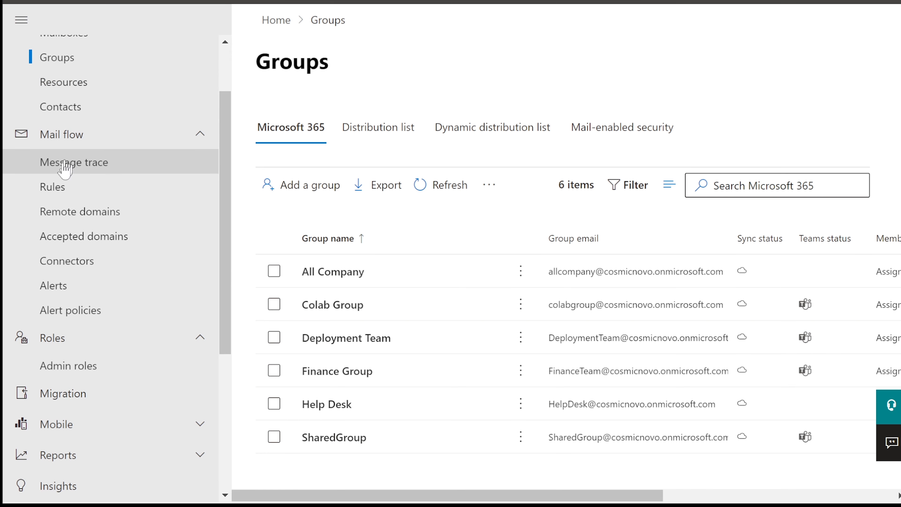
Start a new message trace with the user chosen as the recipient.
{"action": "left_click", "coordinate": [67, 174]}
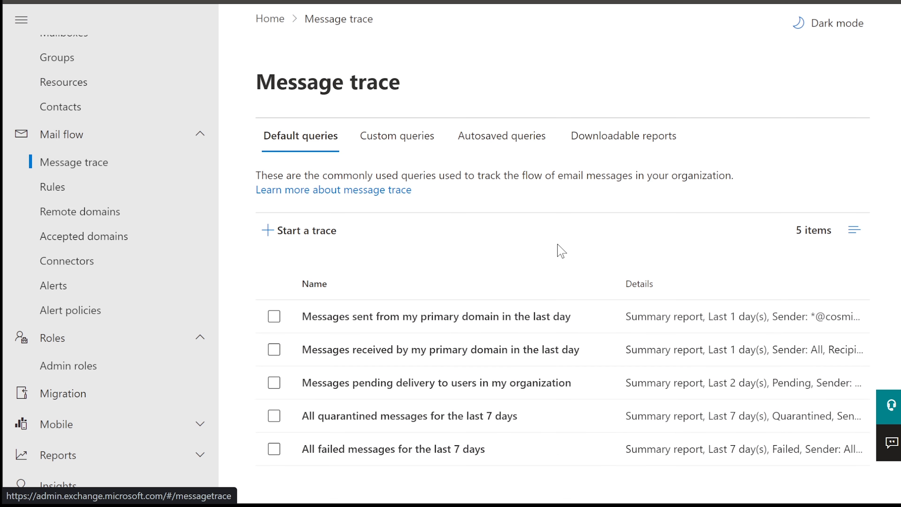
{"action": "left_click", "coordinate": [310, 236]}
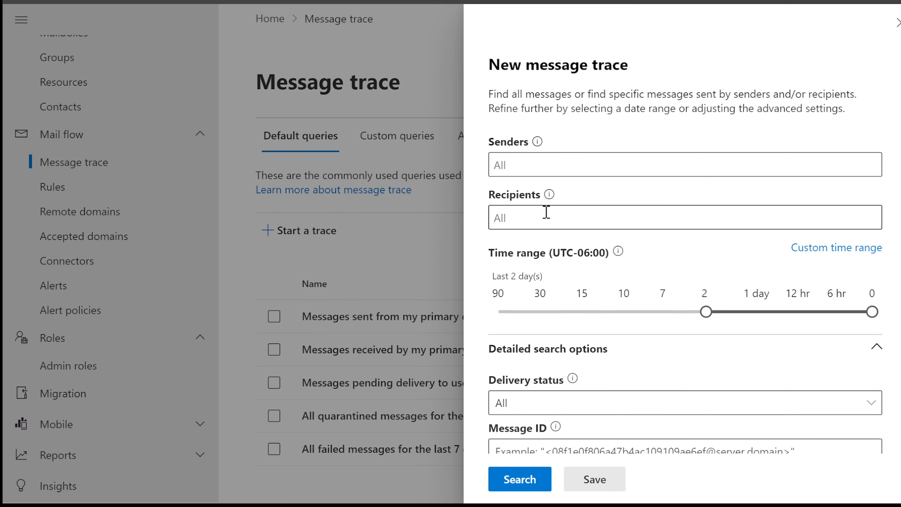
{"action": "left_click", "coordinate": [534, 219]}
{"action": "type", "text": "tracy"}
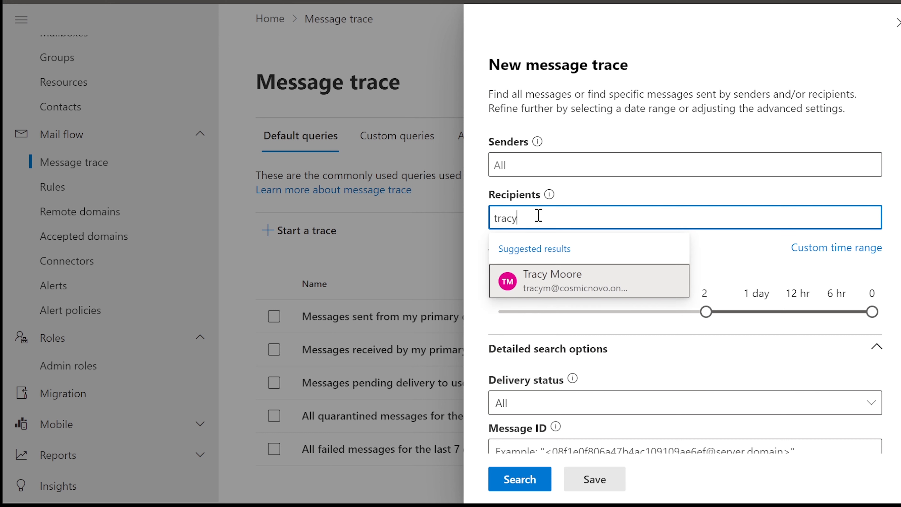
{"action": "left_click", "coordinate": [564, 282]}
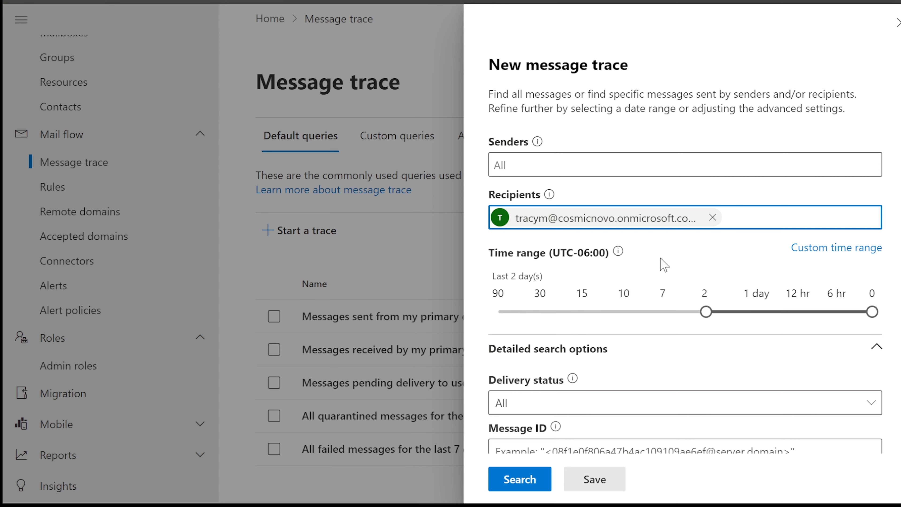
Extend the time range to the last 7 days and run the trace search.
{"action": "scroll", "coordinate": [664, 264], "scroll_direction": "down", "scroll_amount": 2}
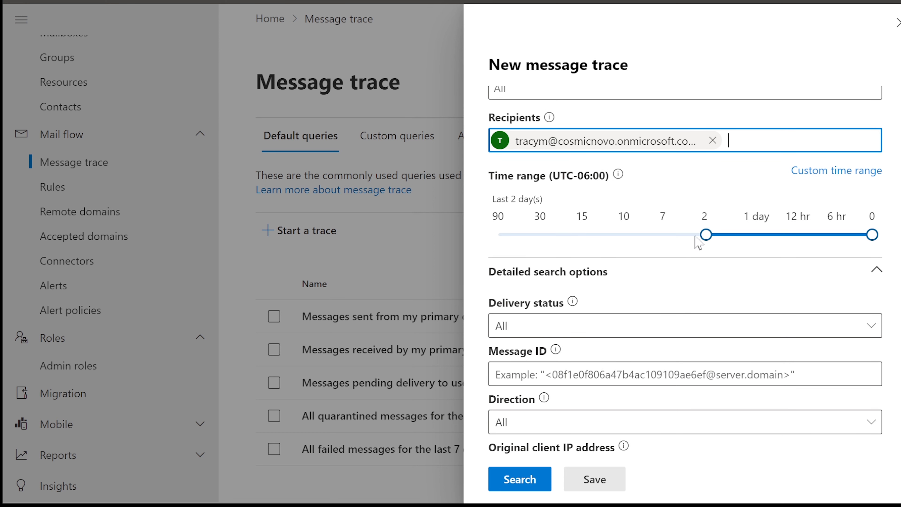
{"action": "left_click", "coordinate": [705, 235]}
{"action": "left_click_drag", "start_coordinate": [692, 240], "coordinate": [663, 244]}
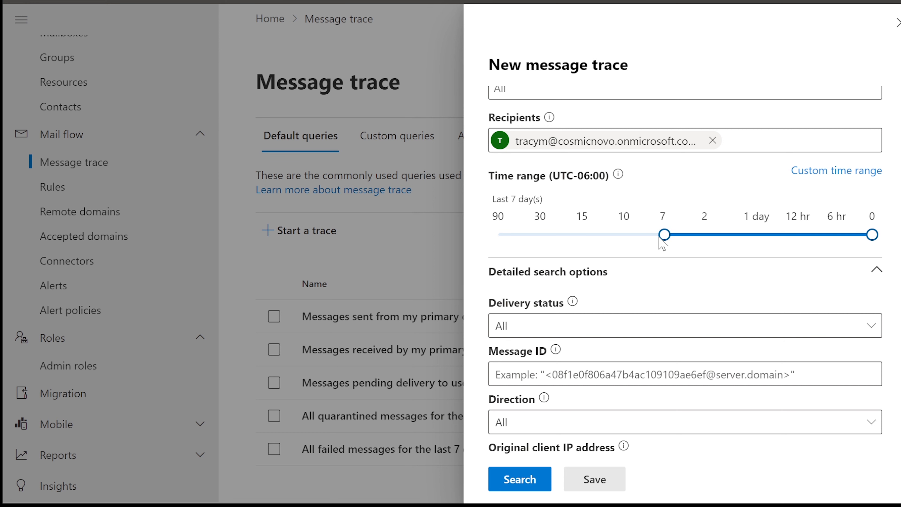
{"action": "scroll", "coordinate": [662, 244], "scroll_direction": "down", "scroll_amount": 2}
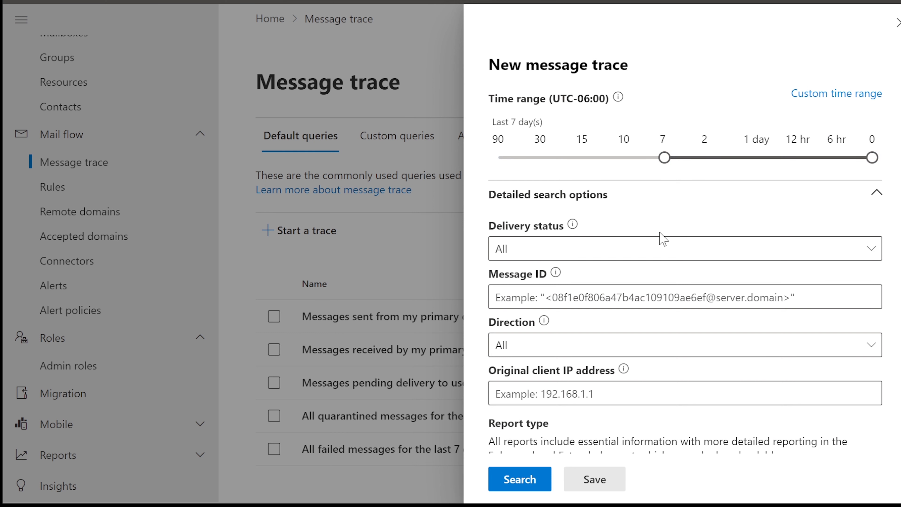
{"action": "scroll", "coordinate": [564, 259], "scroll_direction": "down", "scroll_amount": 2}
{"action": "scroll", "coordinate": [564, 257], "scroll_direction": "down", "scroll_amount": 2}
{"action": "left_click", "coordinate": [509, 489]}
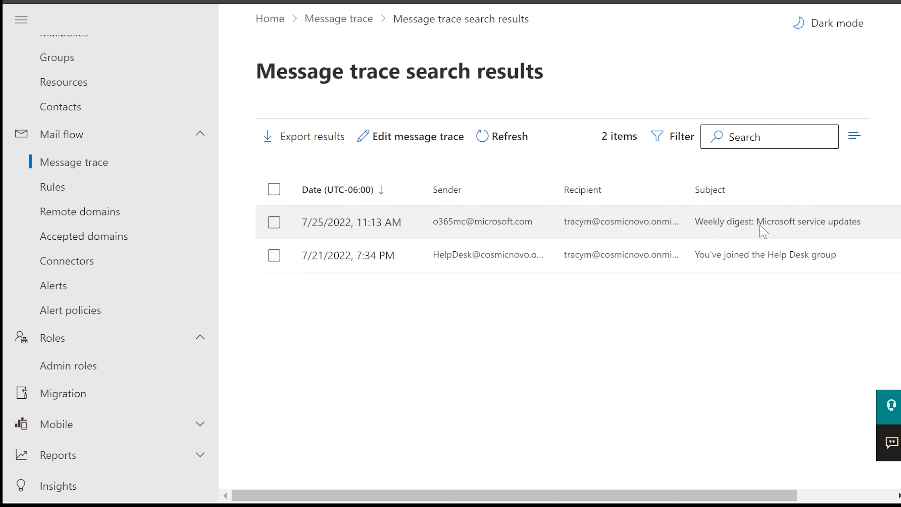
Open the 'Weekly digest: Microsoft service updates' details and scroll through its delivery status.
{"action": "left_click", "coordinate": [346, 224]}
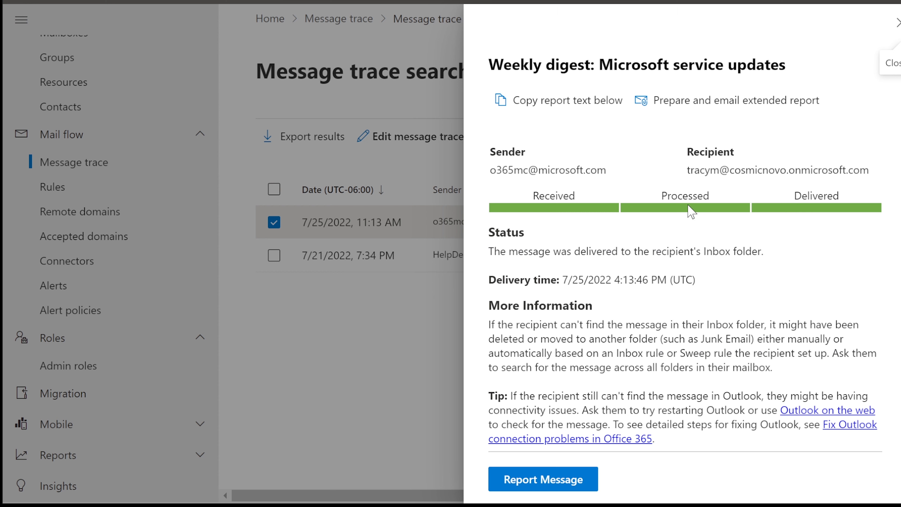
{"action": "scroll", "coordinate": [696, 218], "scroll_direction": "down", "scroll_amount": 3}
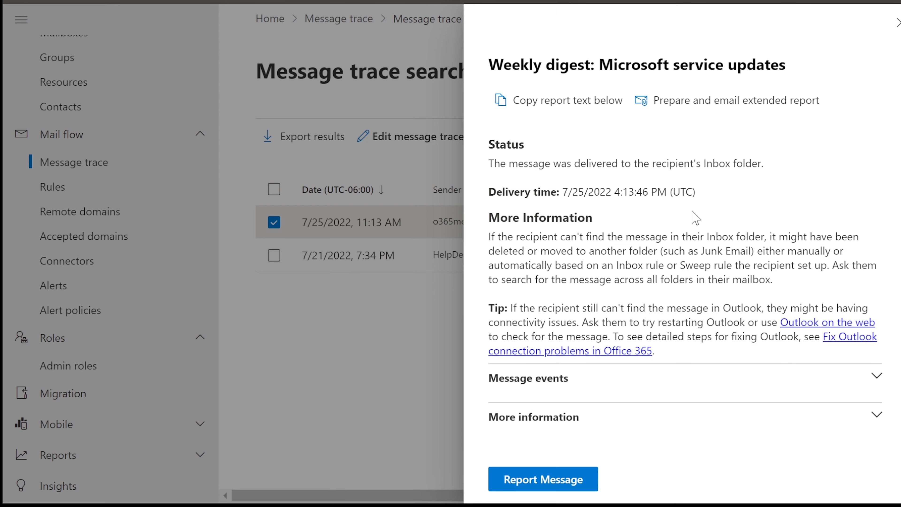
{"action": "scroll", "coordinate": [696, 218], "scroll_direction": "up", "scroll_amount": 3}
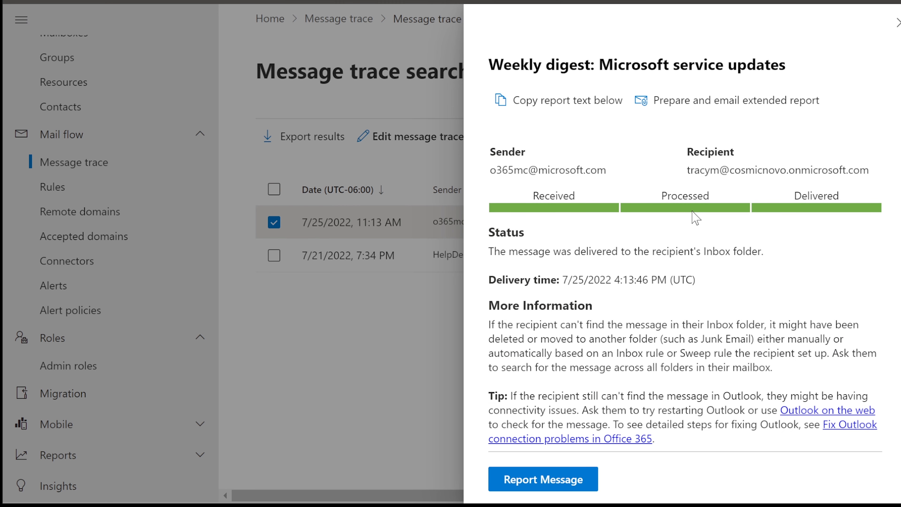
{"action": "scroll", "coordinate": [696, 217], "scroll_direction": "down", "scroll_amount": 3}
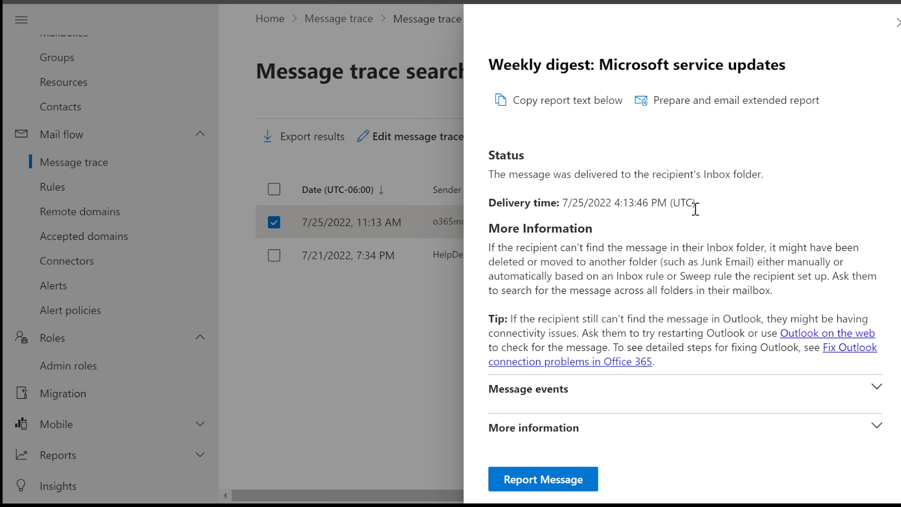
{"action": "scroll", "coordinate": [695, 209], "scroll_direction": "up", "scroll_amount": 3}
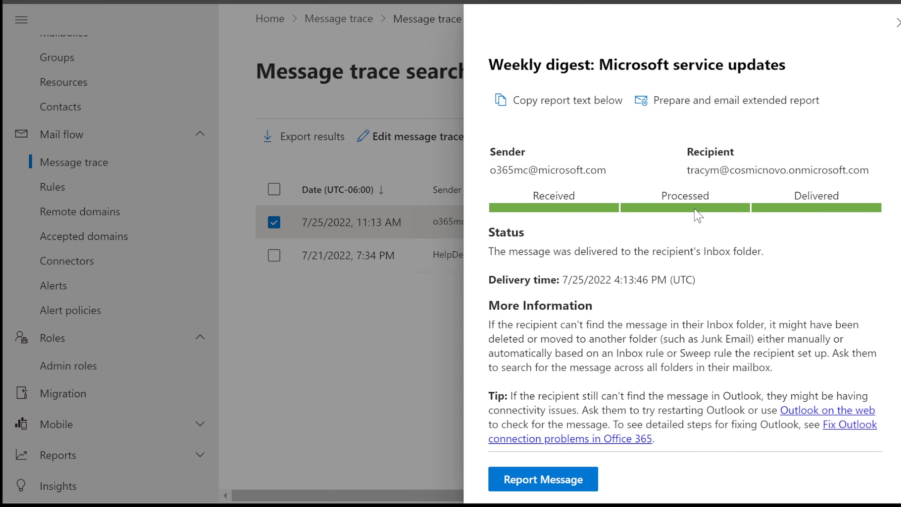
{"action": "scroll", "coordinate": [696, 215], "scroll_direction": "down", "scroll_amount": 3}
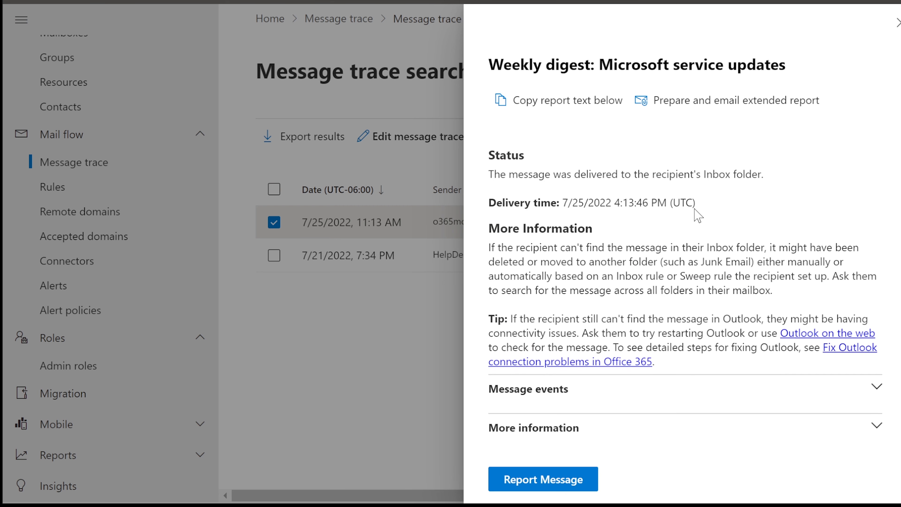
Try Report Message, dismiss the submissions tour, and close the message details flyout.
{"action": "left_click", "coordinate": [551, 480]}
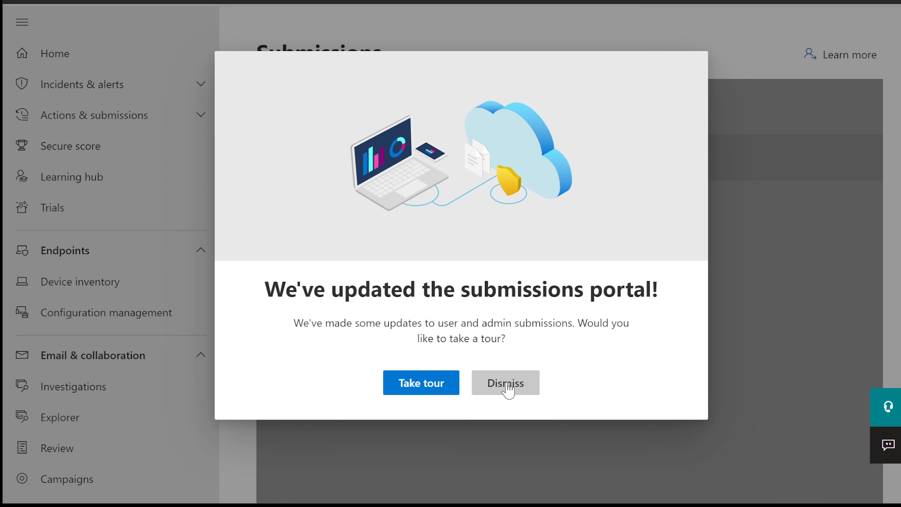
{"action": "left_click", "coordinate": [506, 384]}
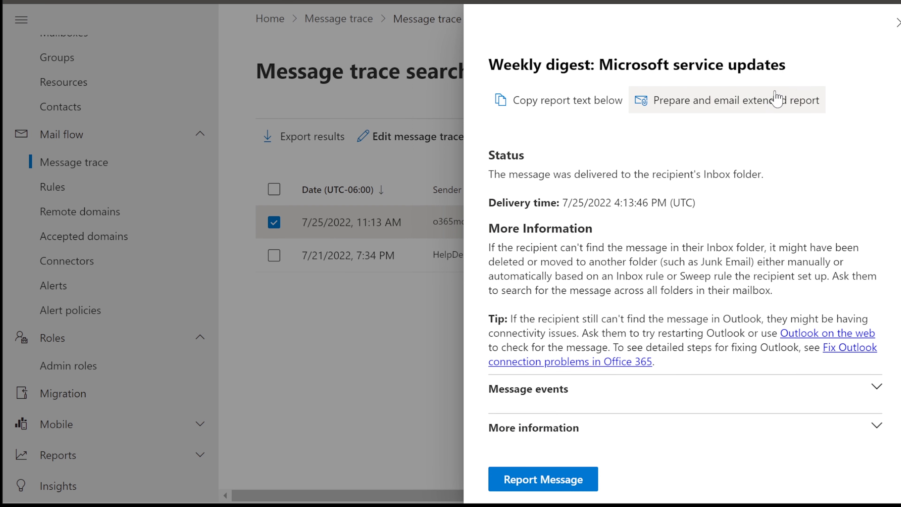
{"action": "left_click", "coordinate": [896, 25]}
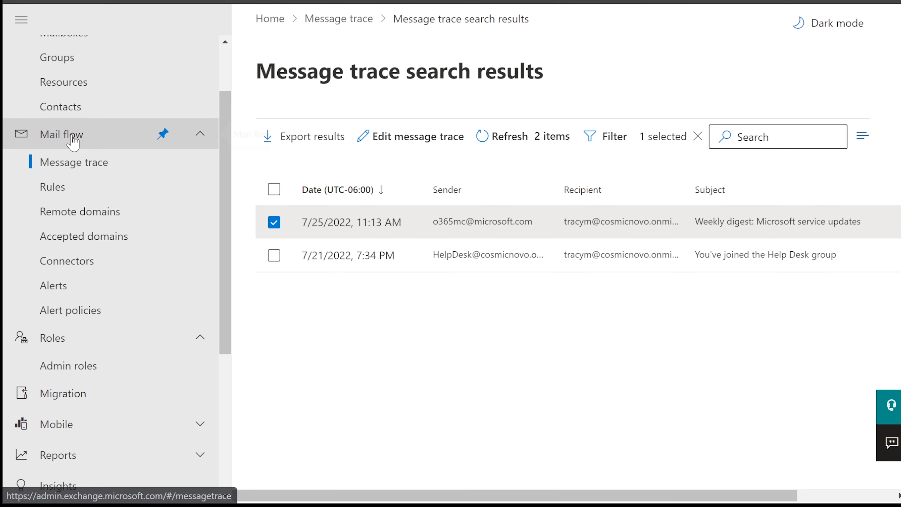
Go to Mail flow > Rules, review the rule details, and open Blocking Viruses for editing.
{"action": "left_click", "coordinate": [63, 194]}
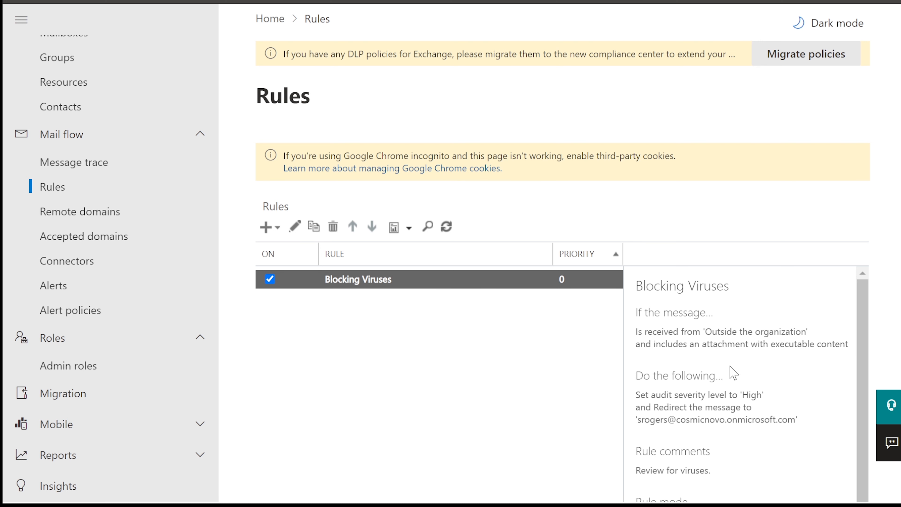
{"action": "scroll", "coordinate": [733, 373], "scroll_direction": "down", "scroll_amount": 1}
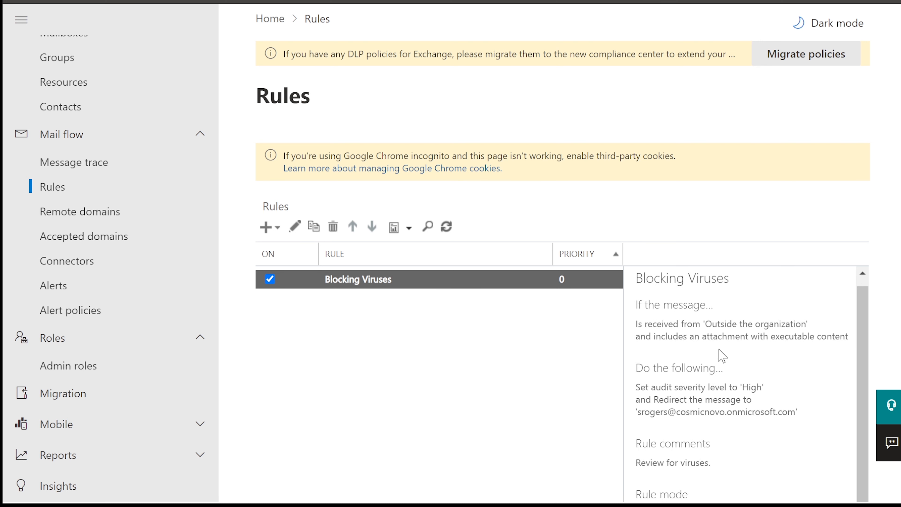
{"action": "double_click", "coordinate": [639, 325]}
{"action": "left_click", "coordinate": [673, 324]}
{"action": "scroll", "coordinate": [672, 323], "scroll_direction": "down", "scroll_amount": 2}
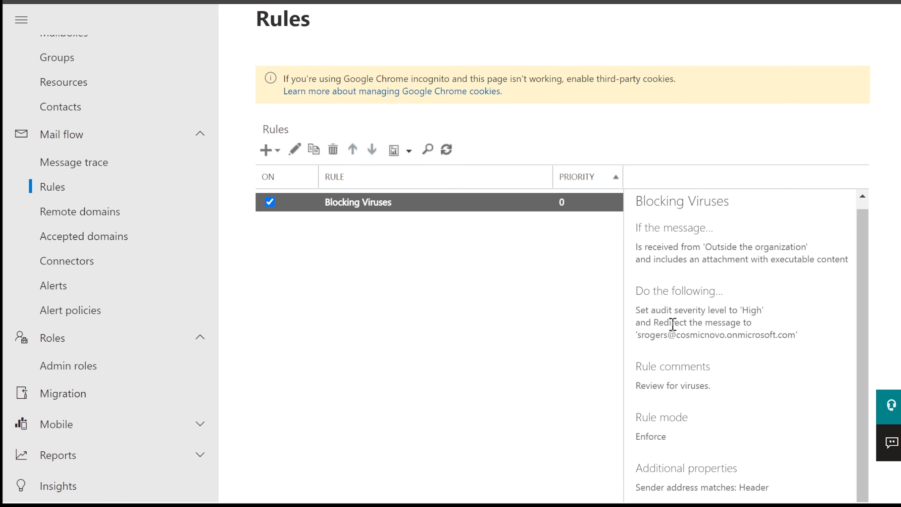
{"action": "scroll", "coordinate": [673, 323], "scroll_direction": "down", "scroll_amount": 2}
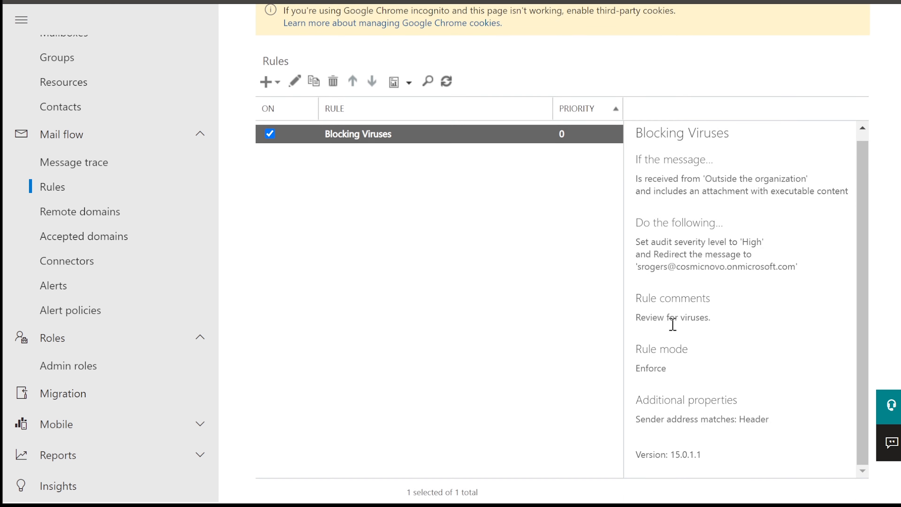
{"action": "double_click", "coordinate": [360, 129]}
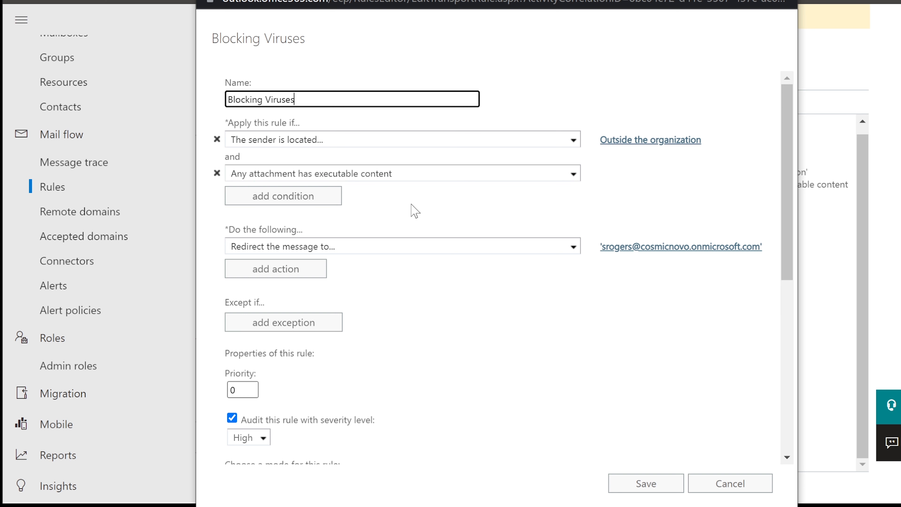
Scroll the Blocking Viruses editor down to the Comments box and cancel without saving.
{"action": "scroll", "coordinate": [411, 210], "scroll_direction": "down", "scroll_amount": 3}
{"action": "scroll", "coordinate": [429, 207], "scroll_direction": "down", "scroll_amount": 10}
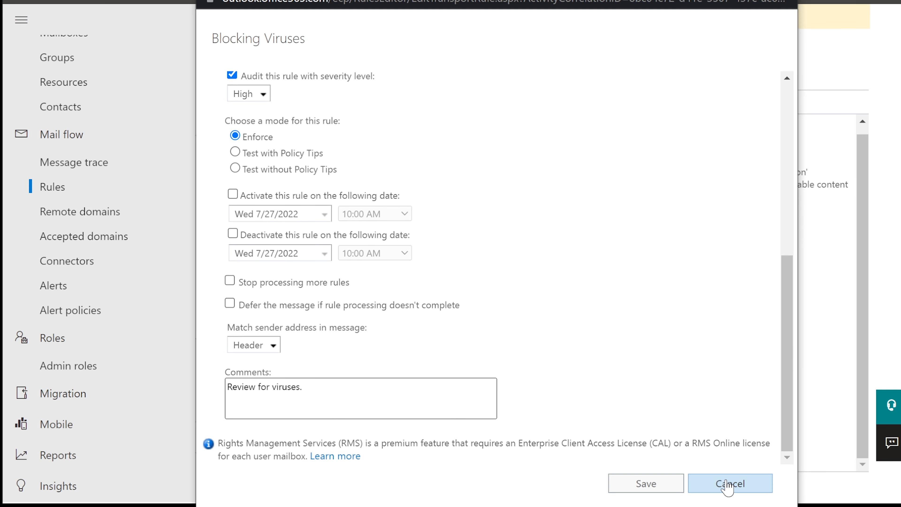
{"action": "left_click", "coordinate": [727, 483]}
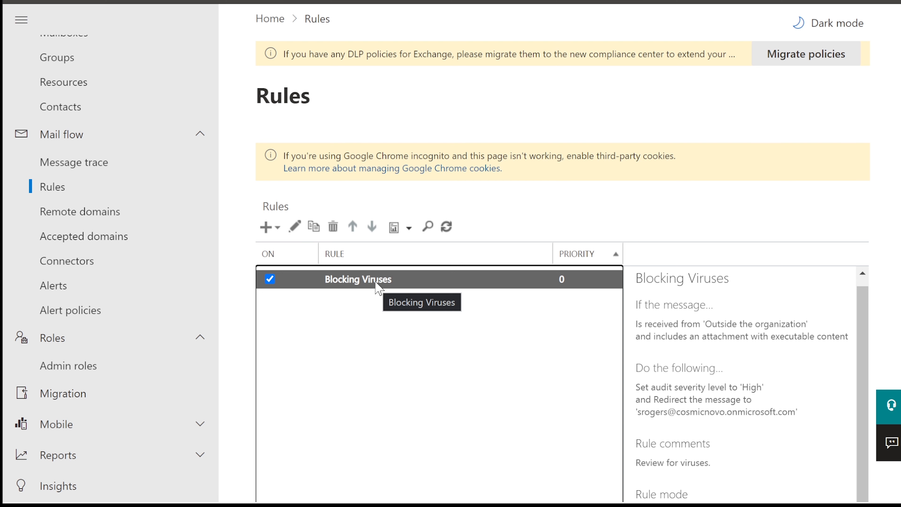
{"action": "left_click", "coordinate": [266, 228]}
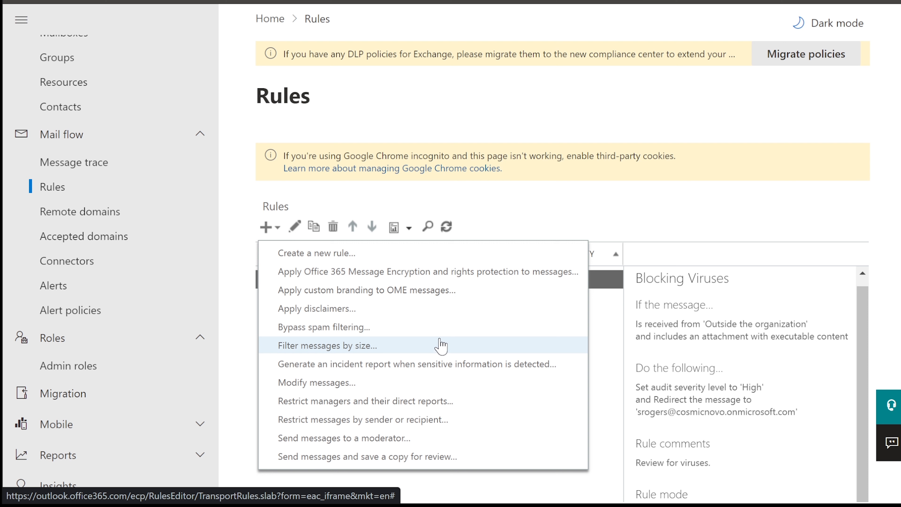
{"action": "left_click", "coordinate": [495, 196]}
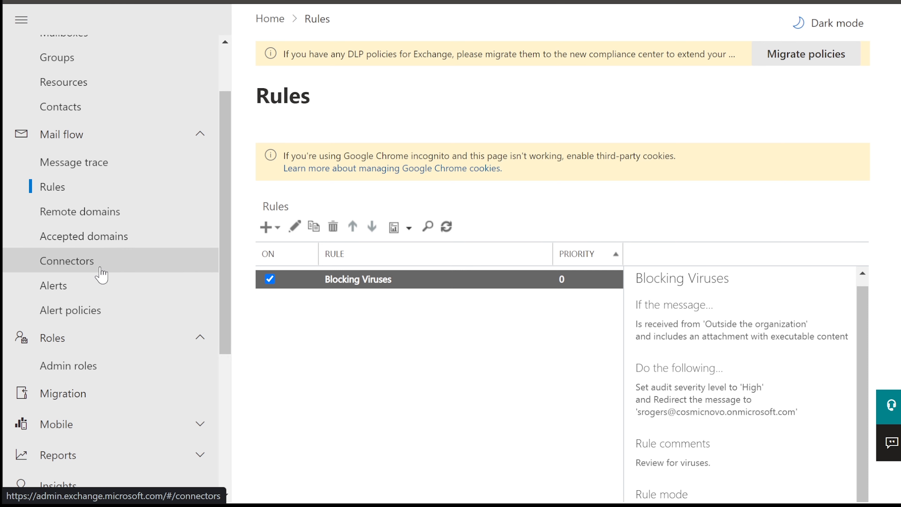
{"action": "scroll", "coordinate": [101, 276], "scroll_direction": "down", "scroll_amount": 2}
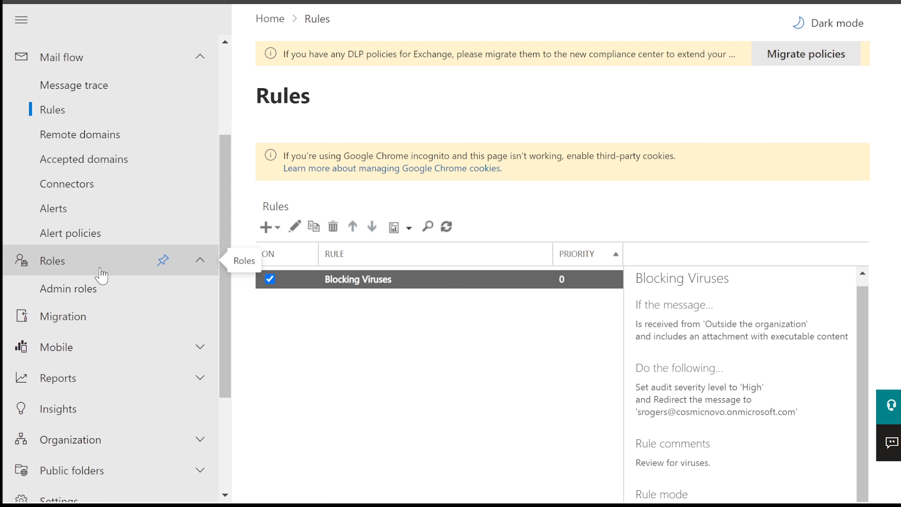